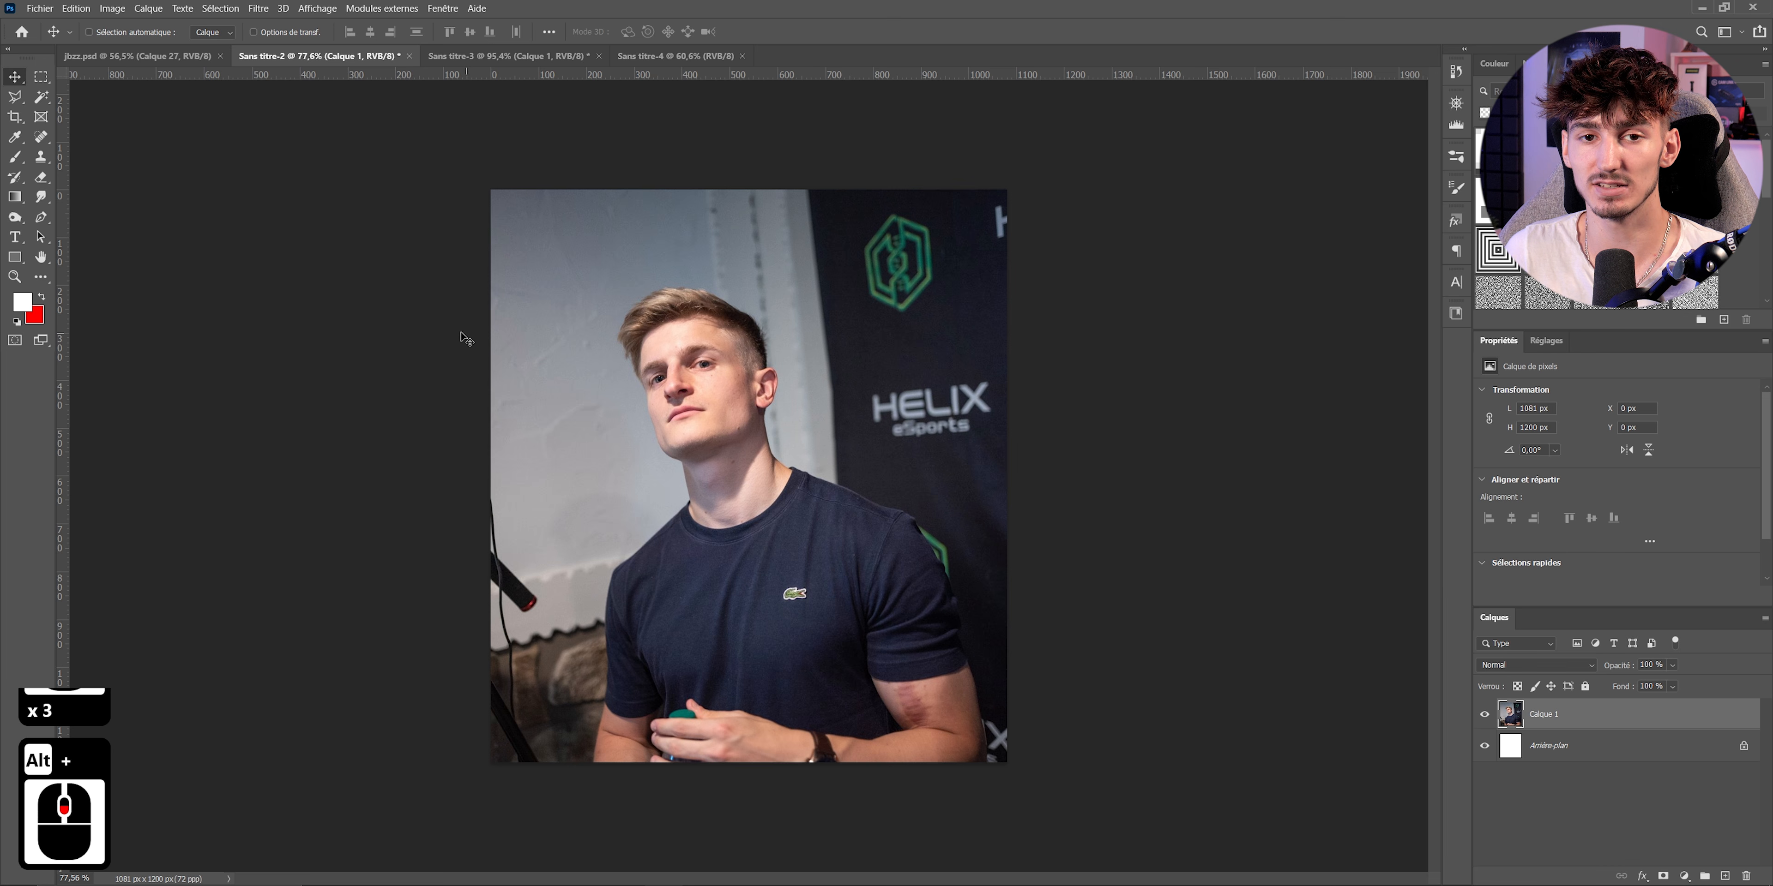
- Select the man in the photo with automatic subject selection and hide the background behind a layer mask
left_click(41, 97)
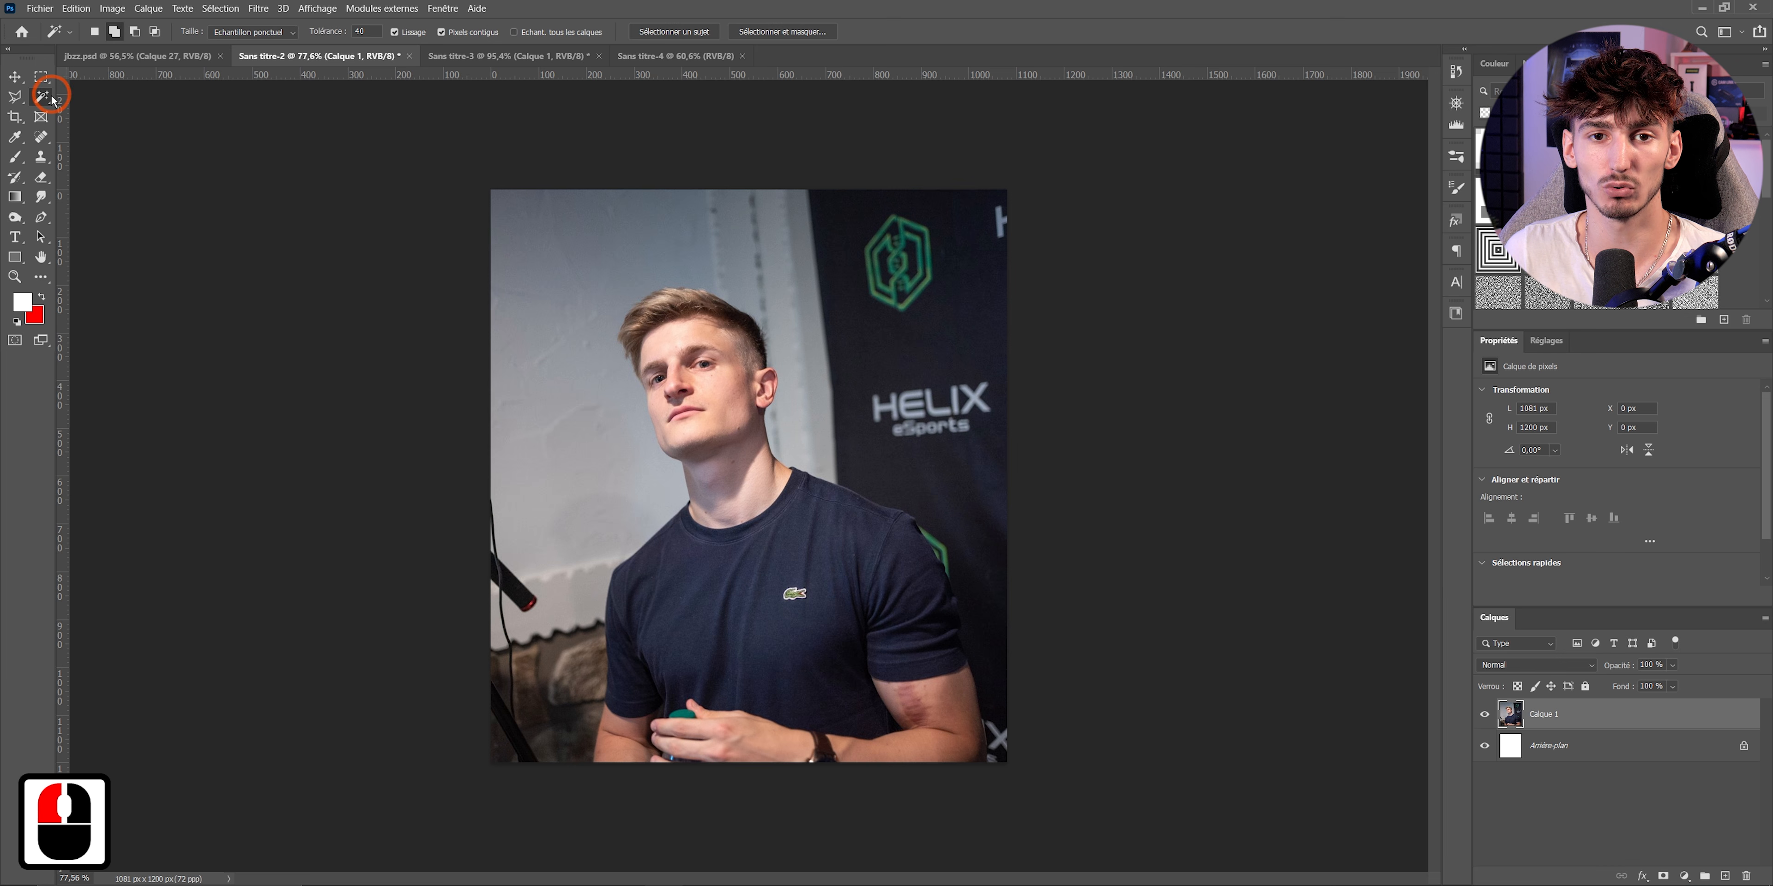
left_click(668, 32)
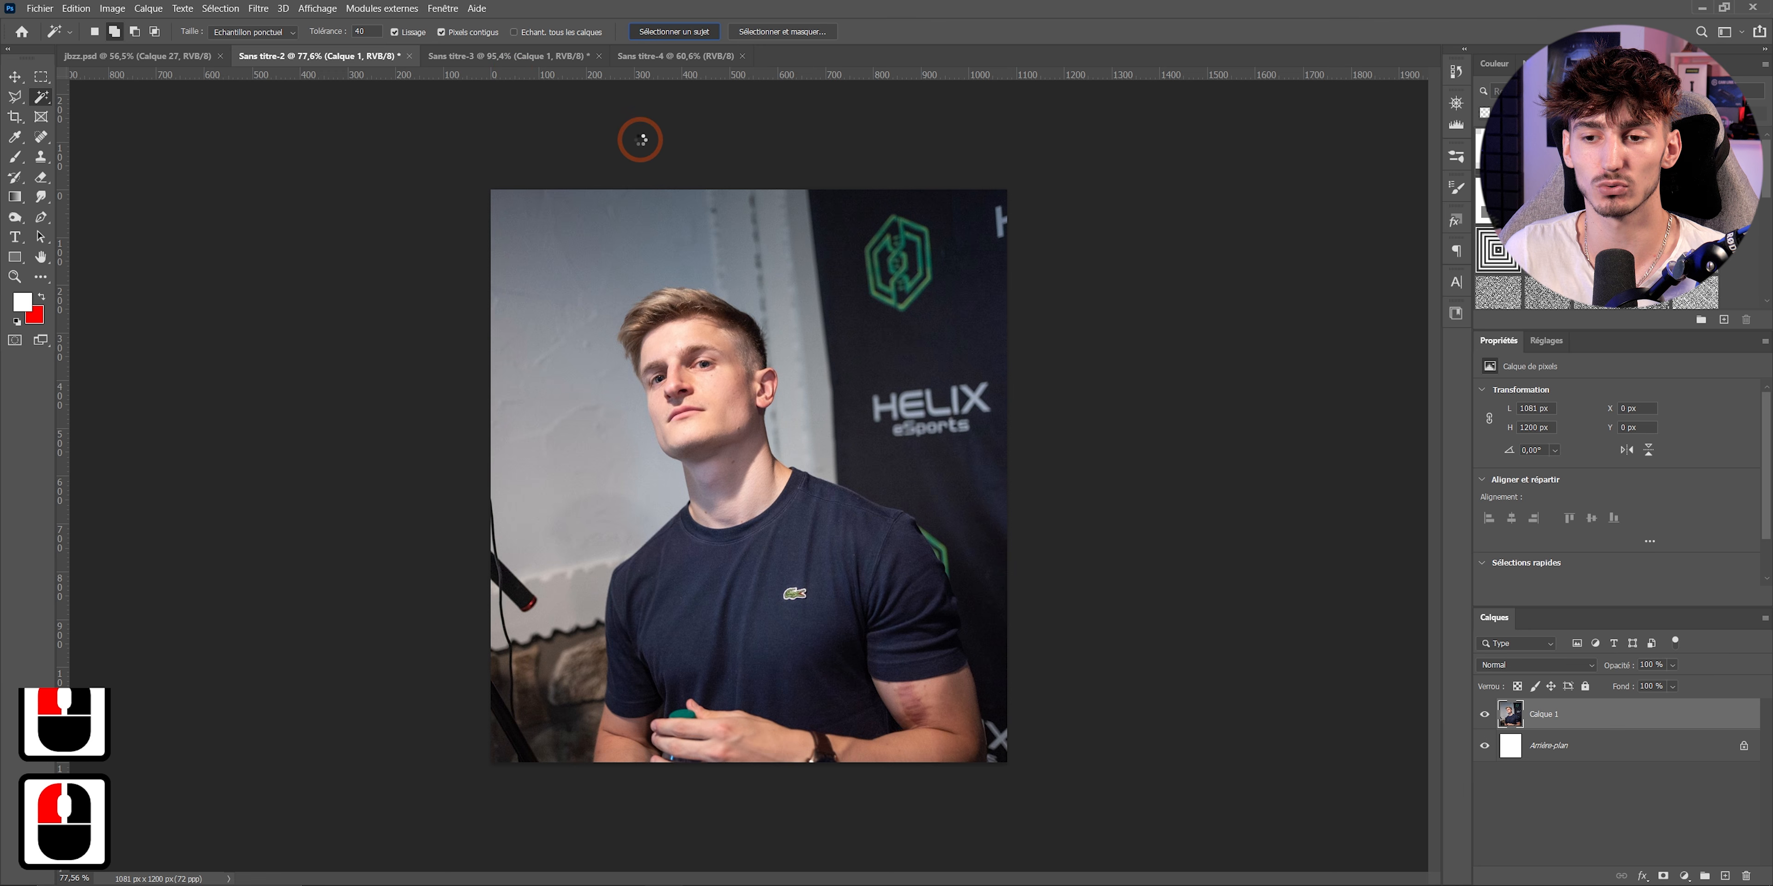
scroll(746, 475, "up", 3)
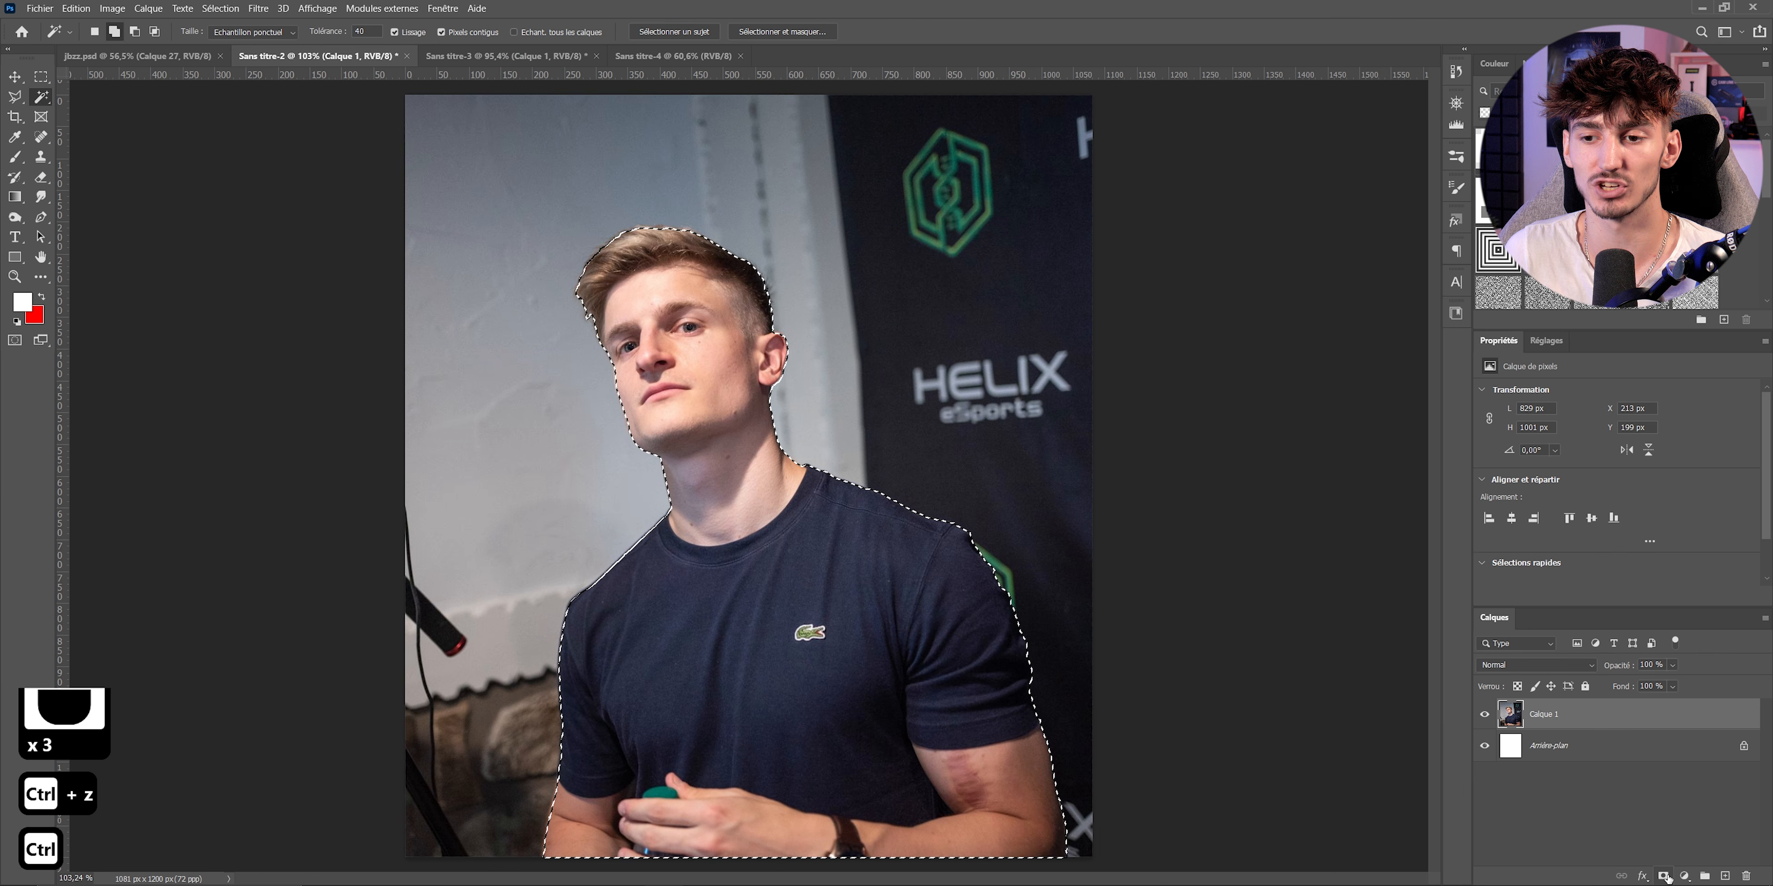
left_click(1664, 877)
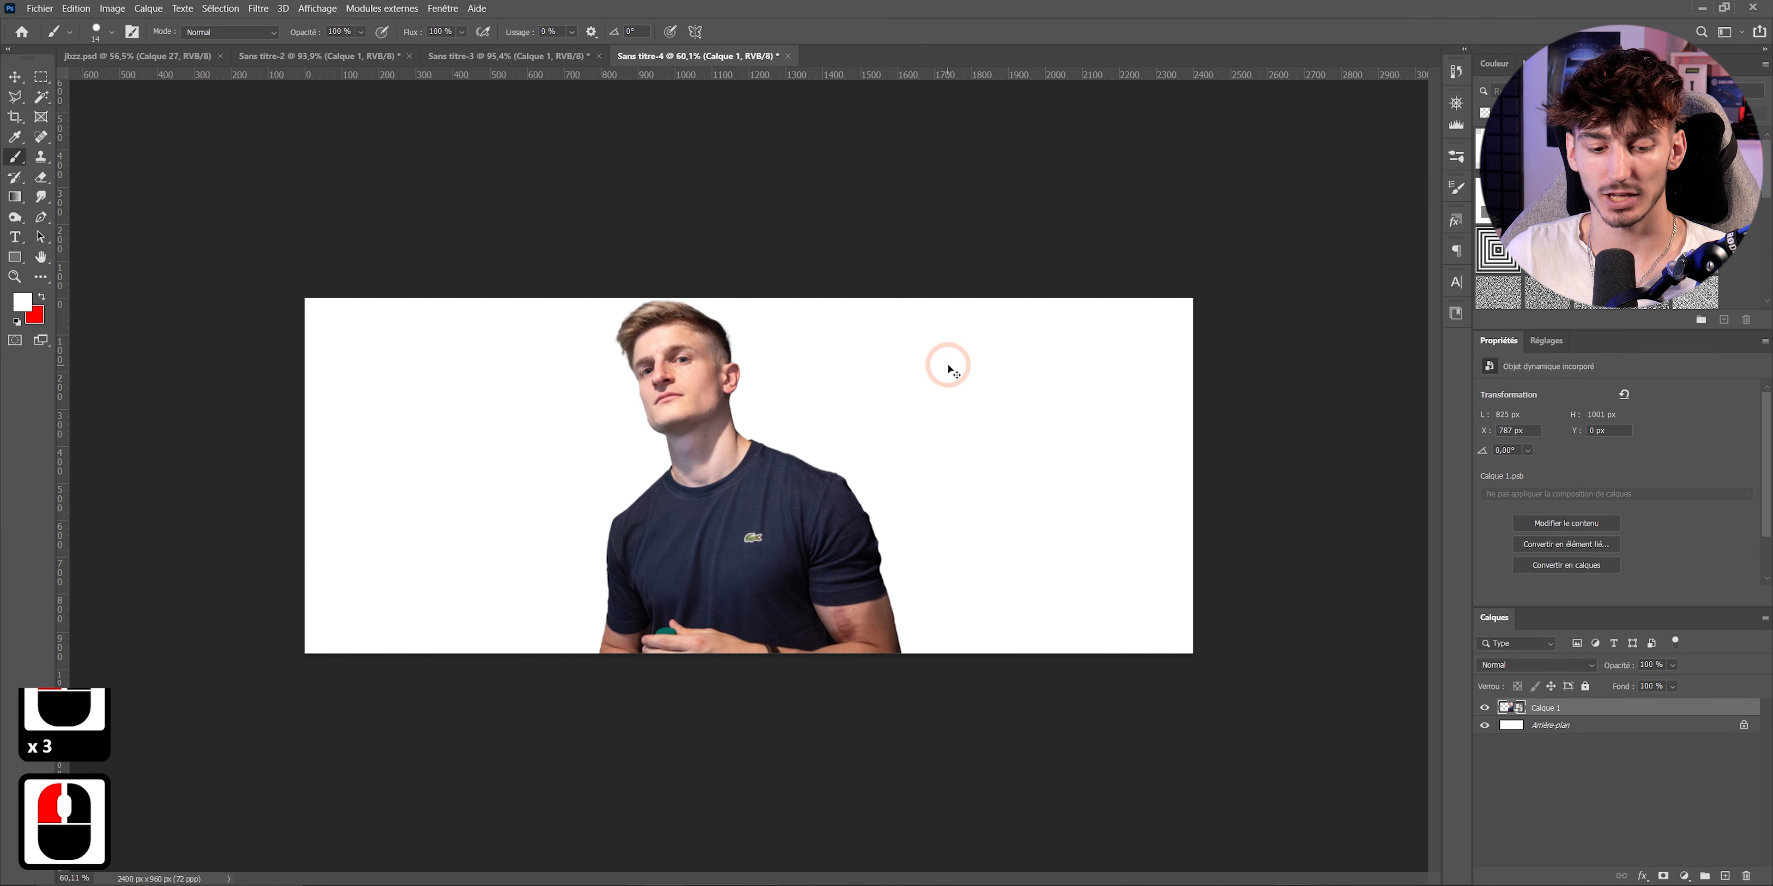
- Move the cutout portrait to the right half of the banner, enlarge it to about 1082 × 1446 px and rotate it 9.35°
key("ctrl+t")
left_click_drag(838, 488, 1044, 559)
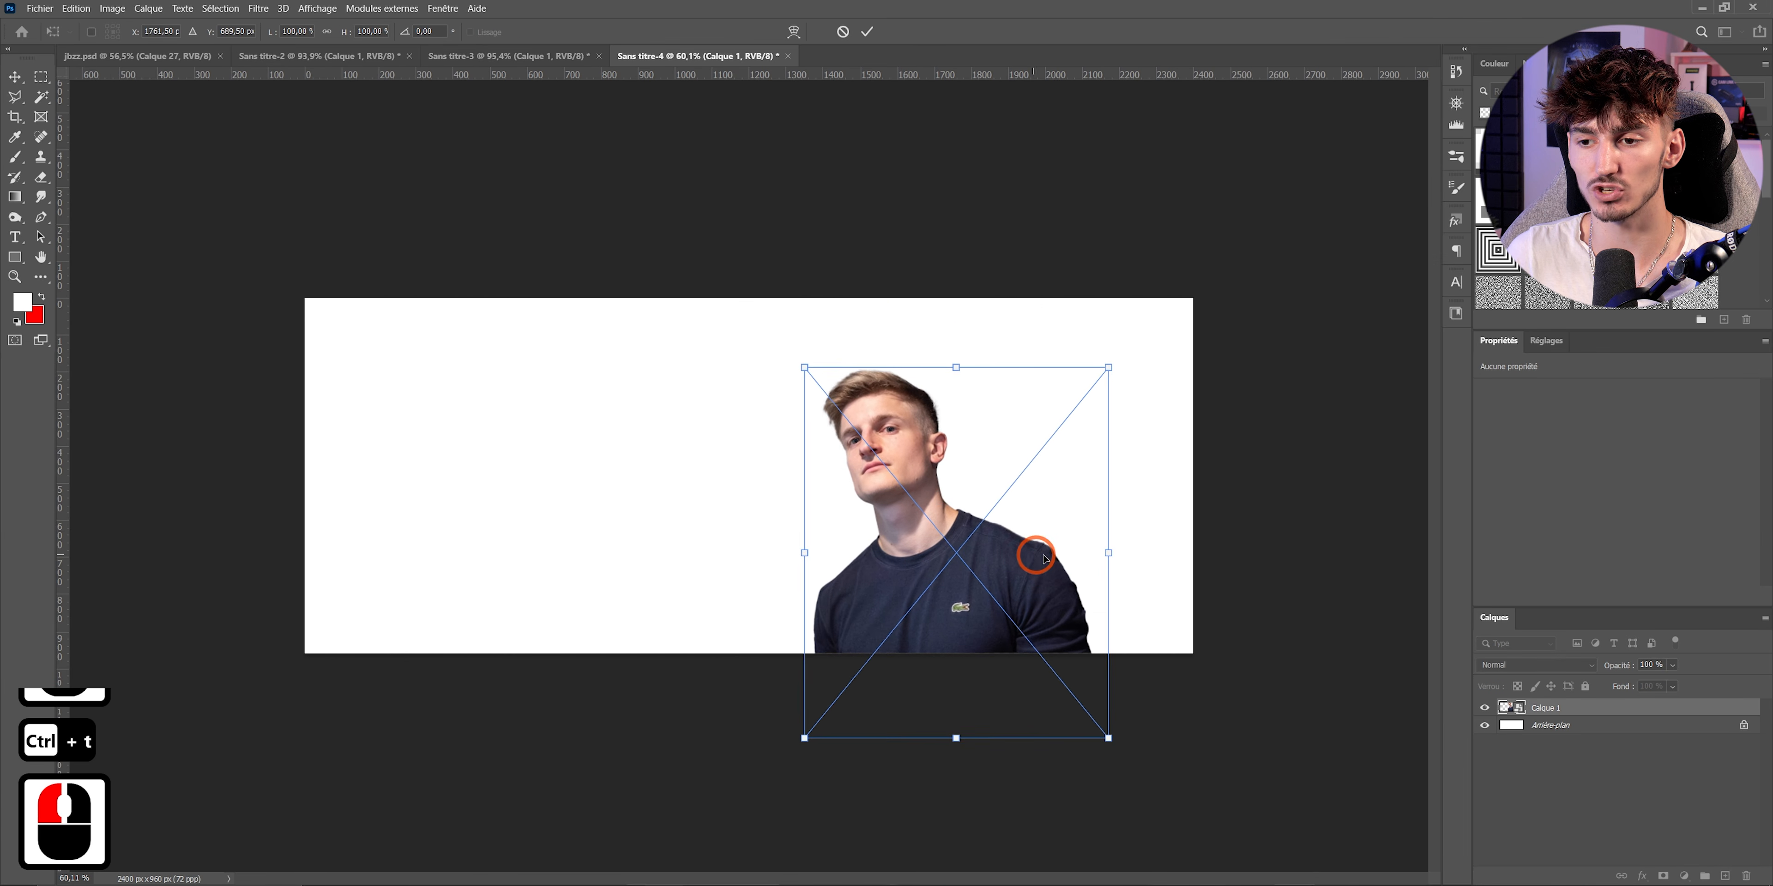
left_click_drag(1230, 516, 1243, 562)
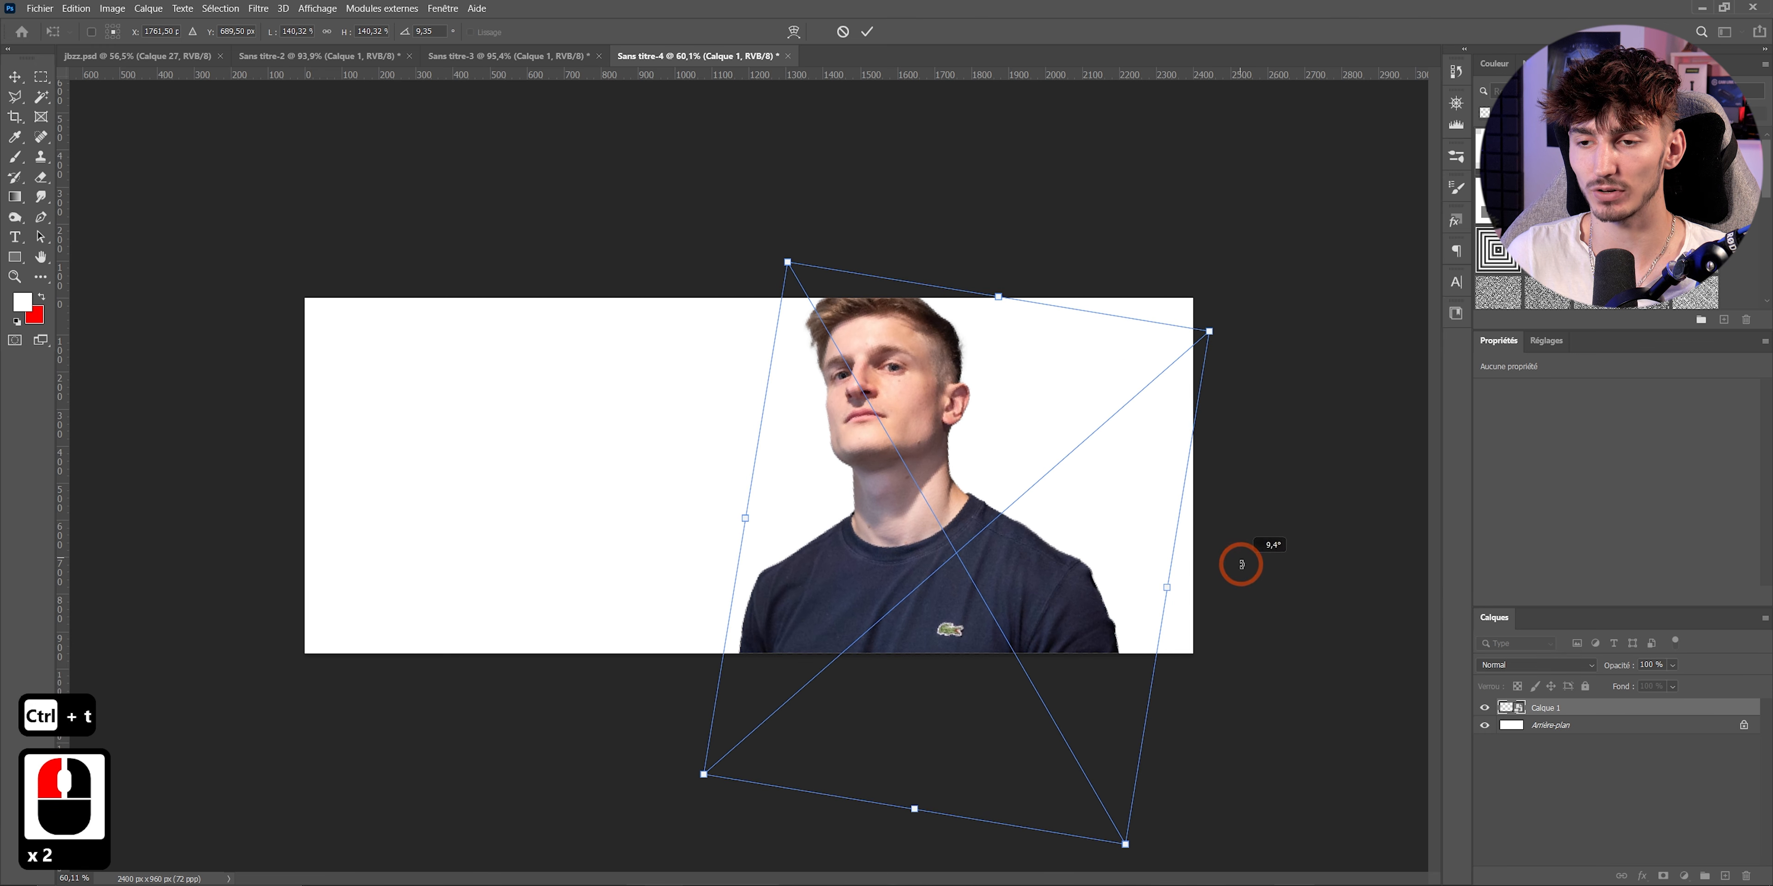
left_click_drag(1123, 535, 1139, 562)
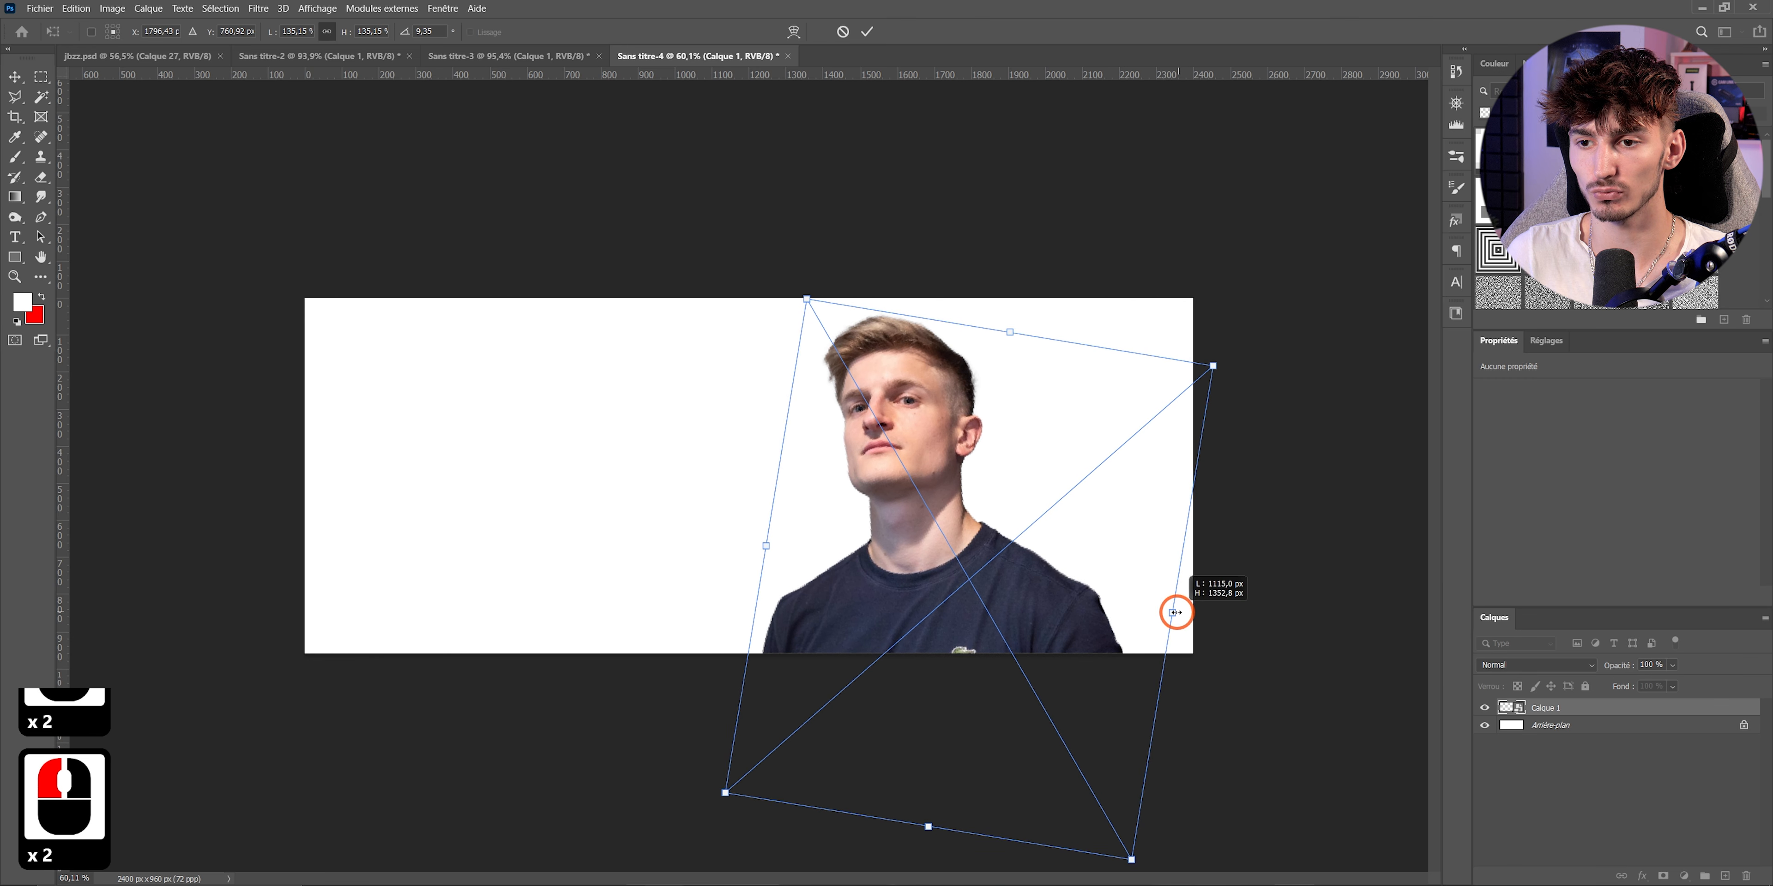
left_click_drag(1176, 606, 1129, 603)
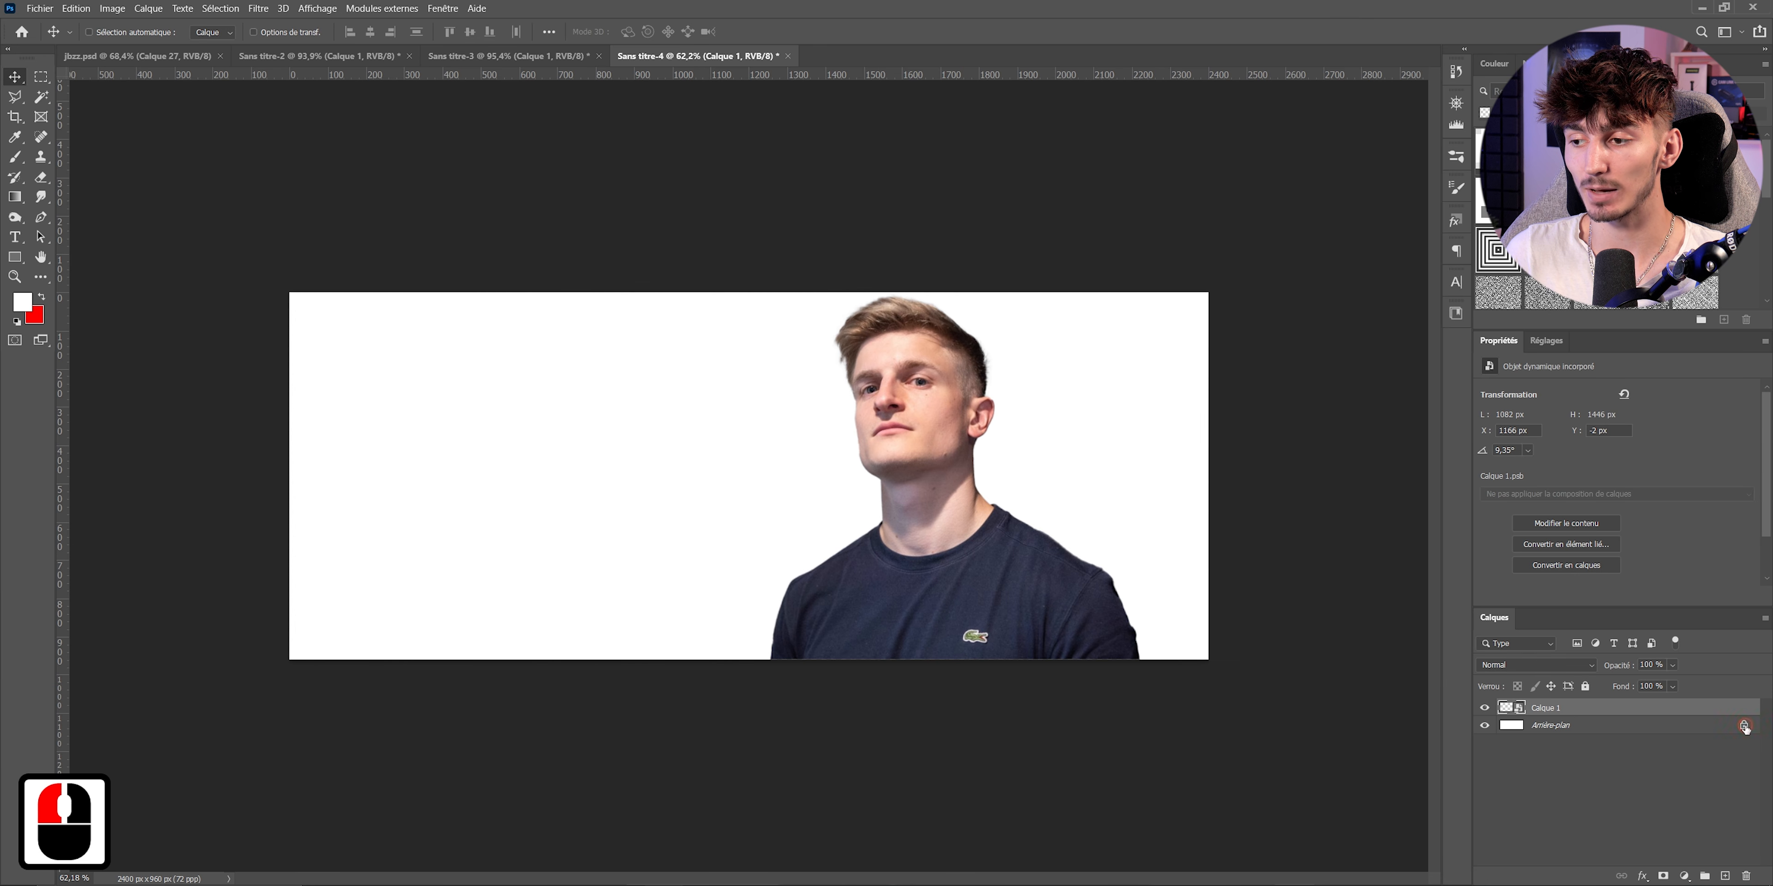
- Unlock the white background layer and fill it with dark grey #1c1c1c
left_click(1744, 727)
left_click(1678, 728)
left_click(23, 302)
mouse_move(1267, 744)
left_mouse_down()
mouse_move(1212, 761)
mouse_move(1243, 763)
left_mouse_up()
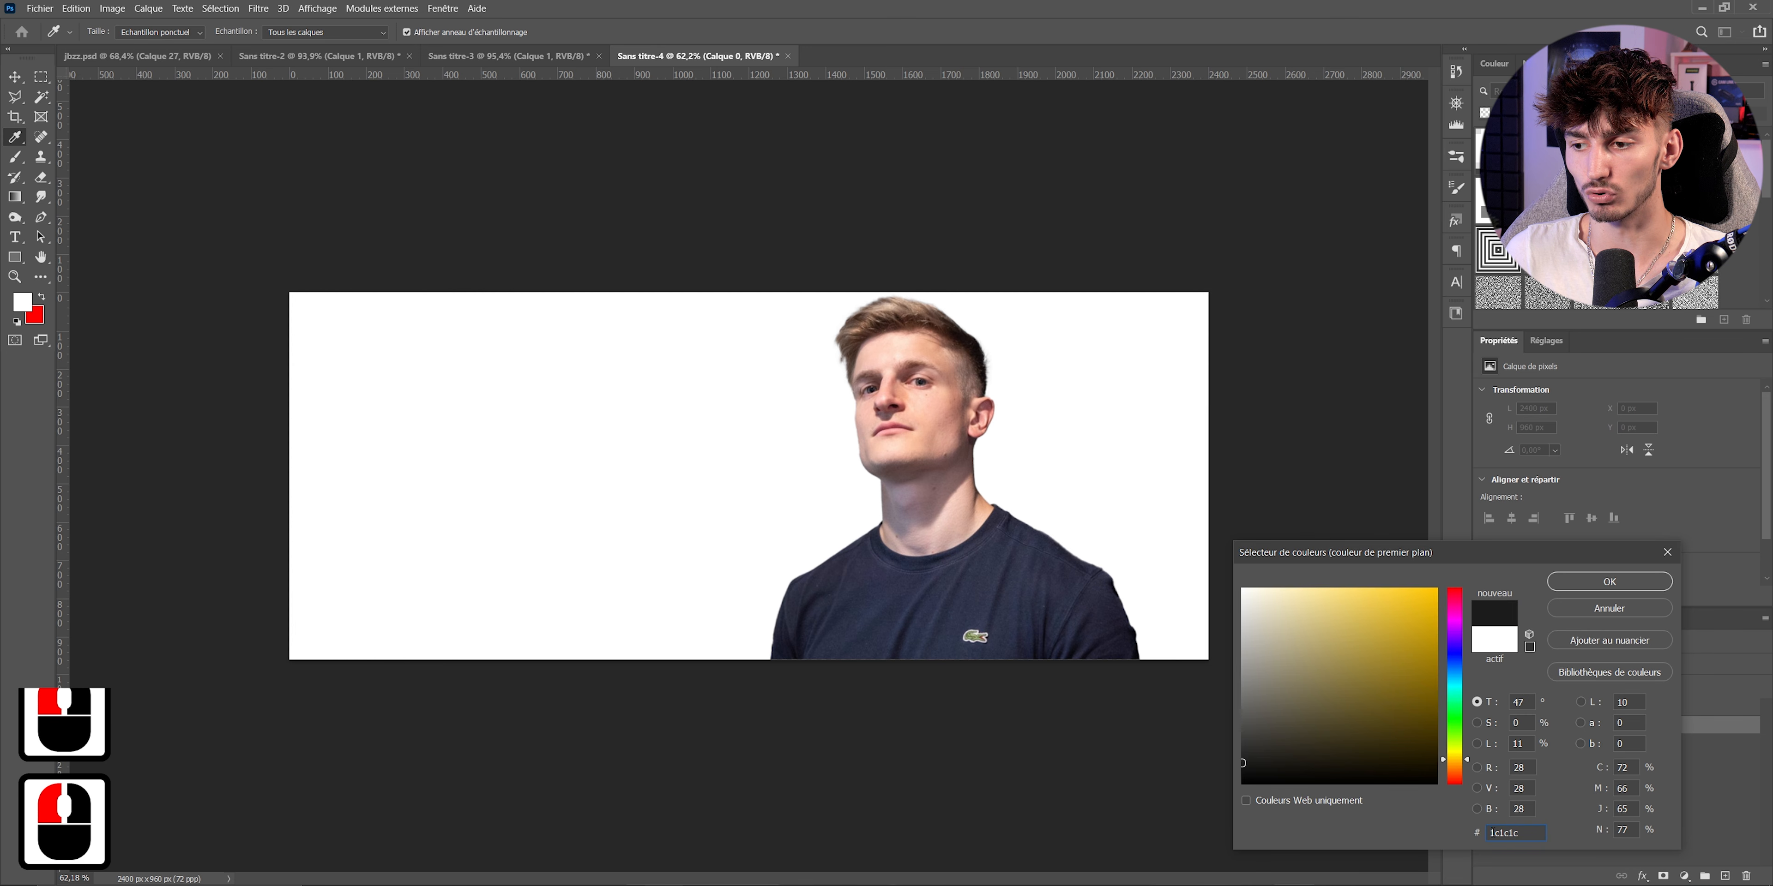
left_click(1595, 586)
key("alt+BackSpace")
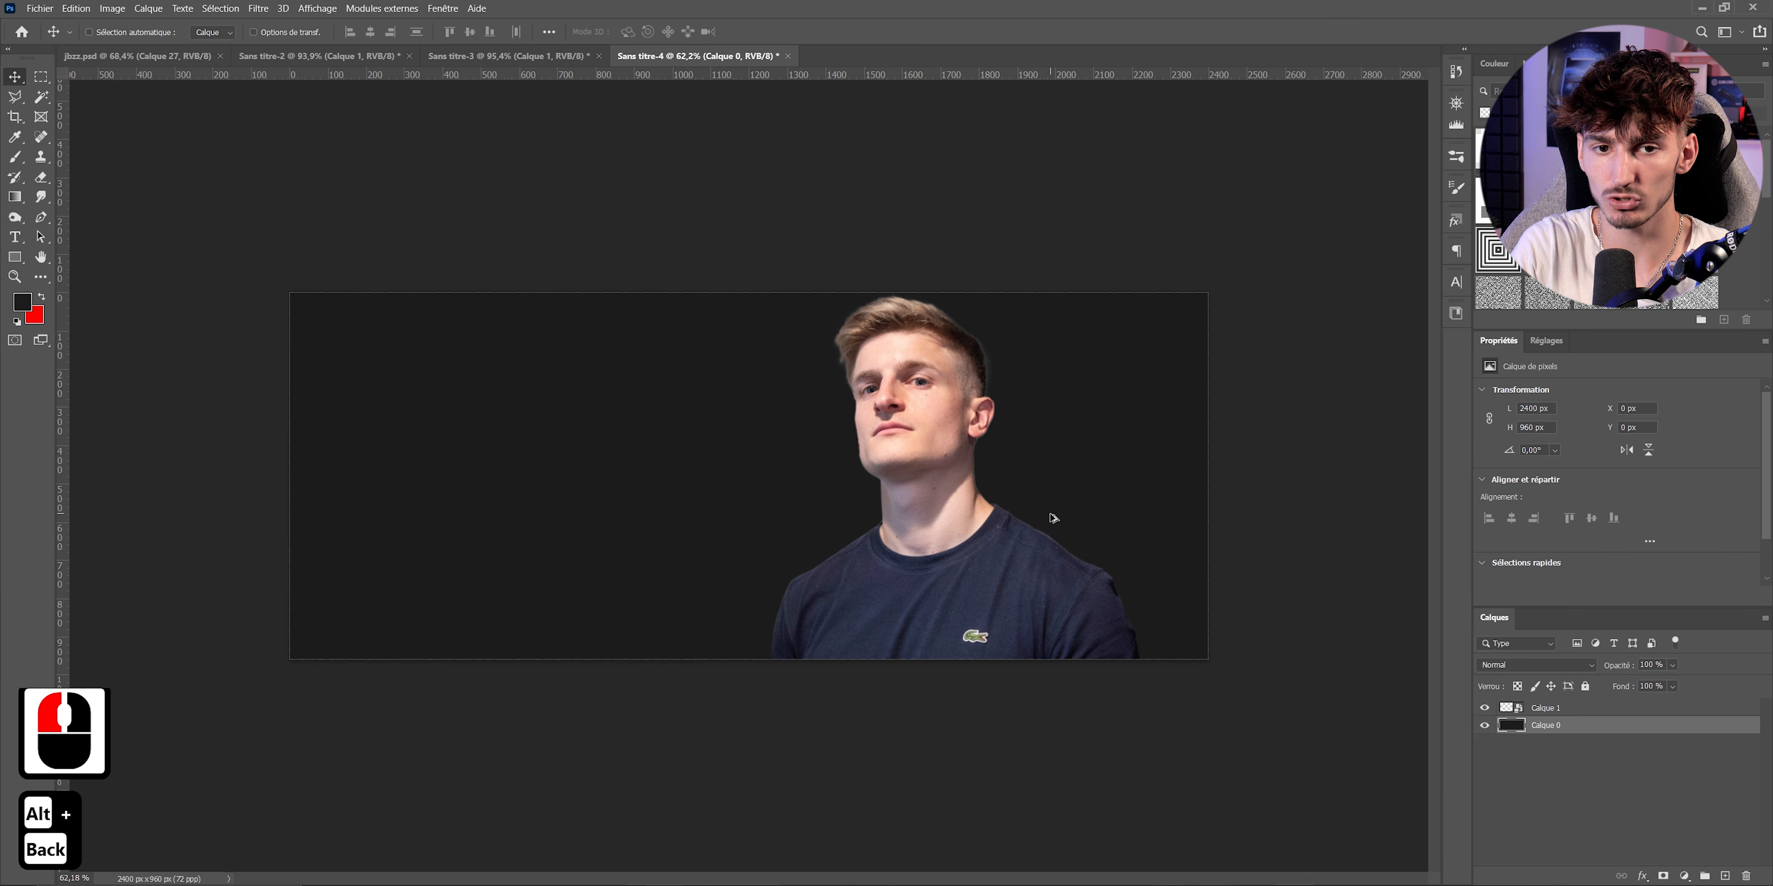
- Add a Hue/Saturation adjustment layer clipped to the cutout portrait layer
scroll(903, 571, "up", 3)
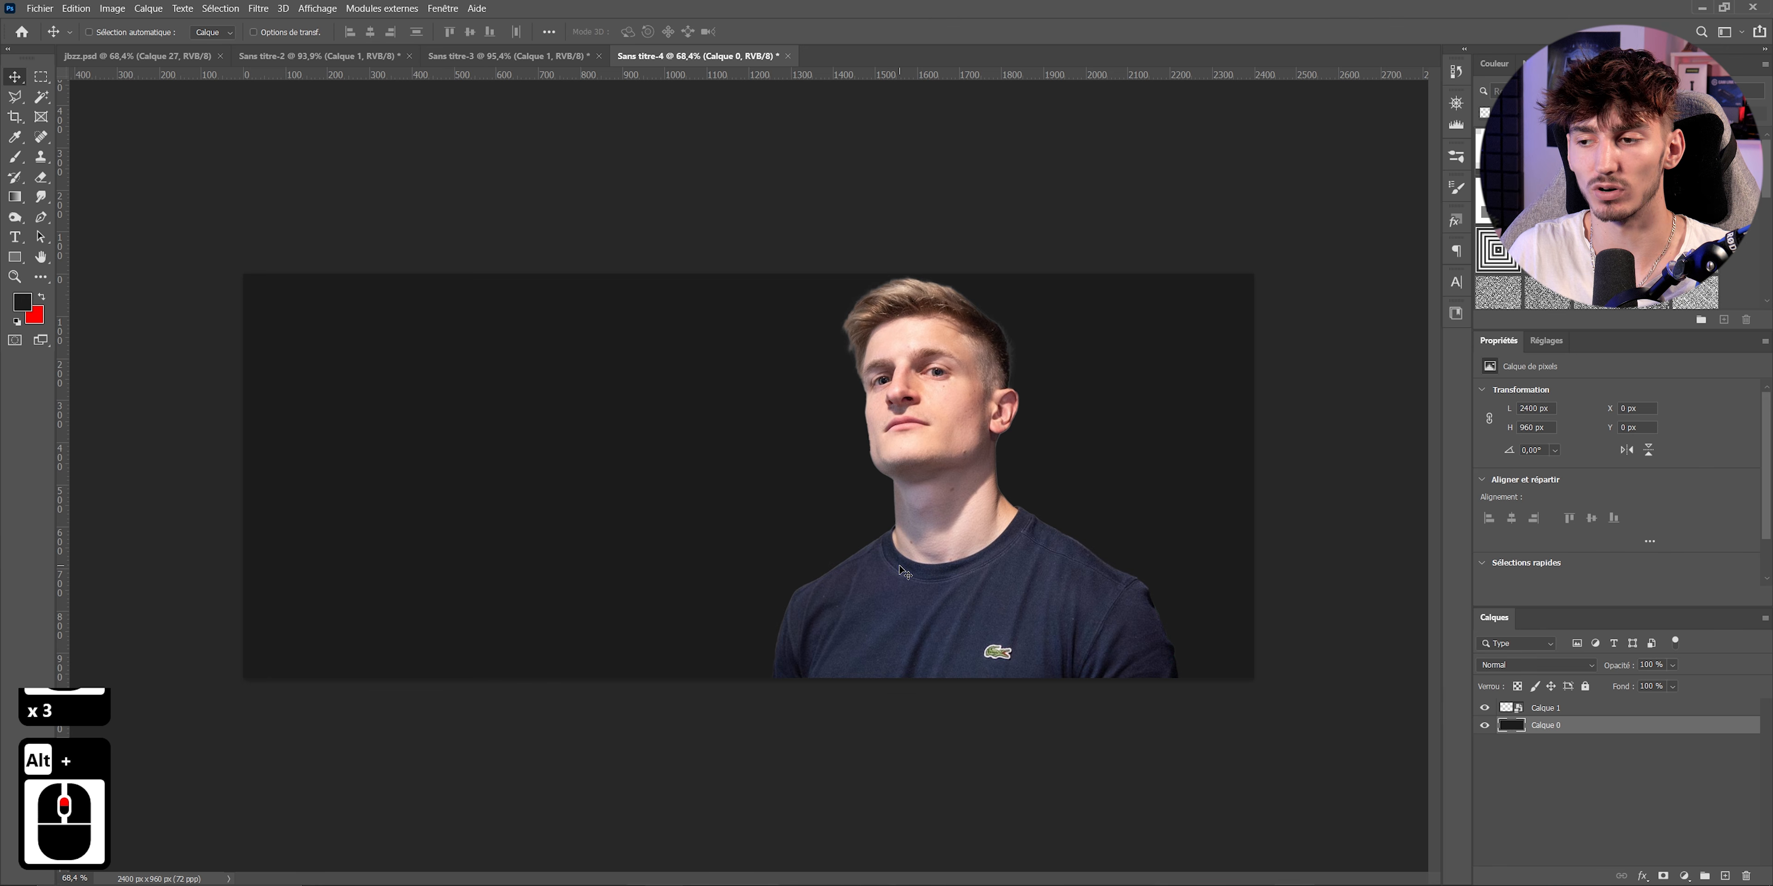
scroll(547, 415, "up", 1)
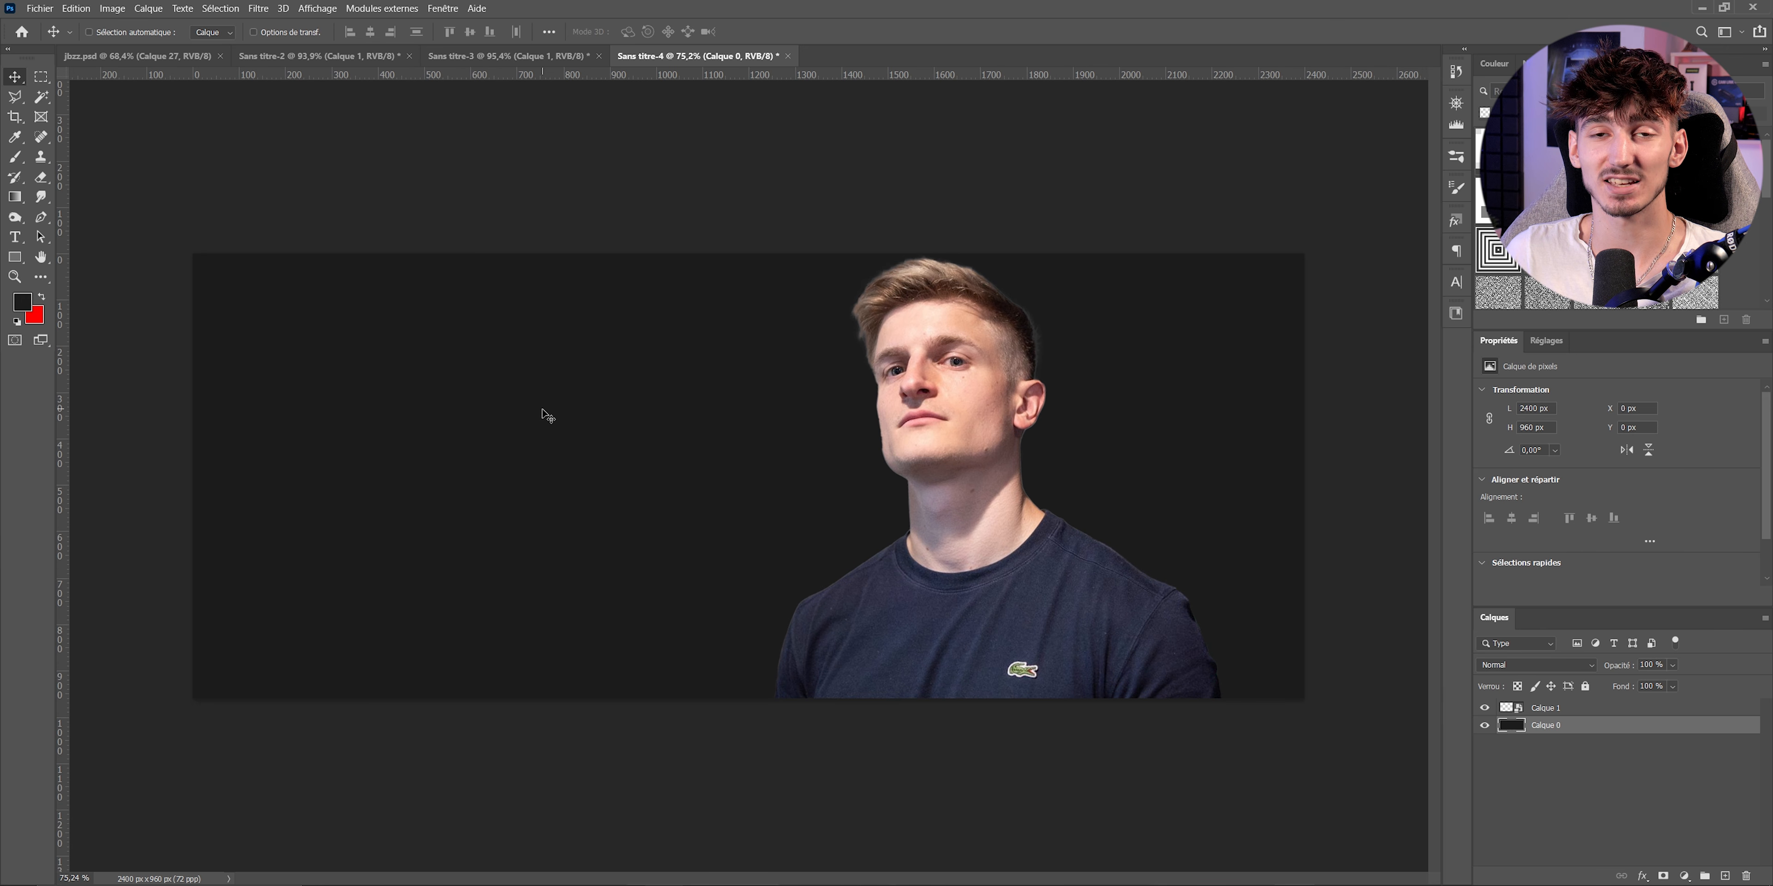
left_click(1539, 714)
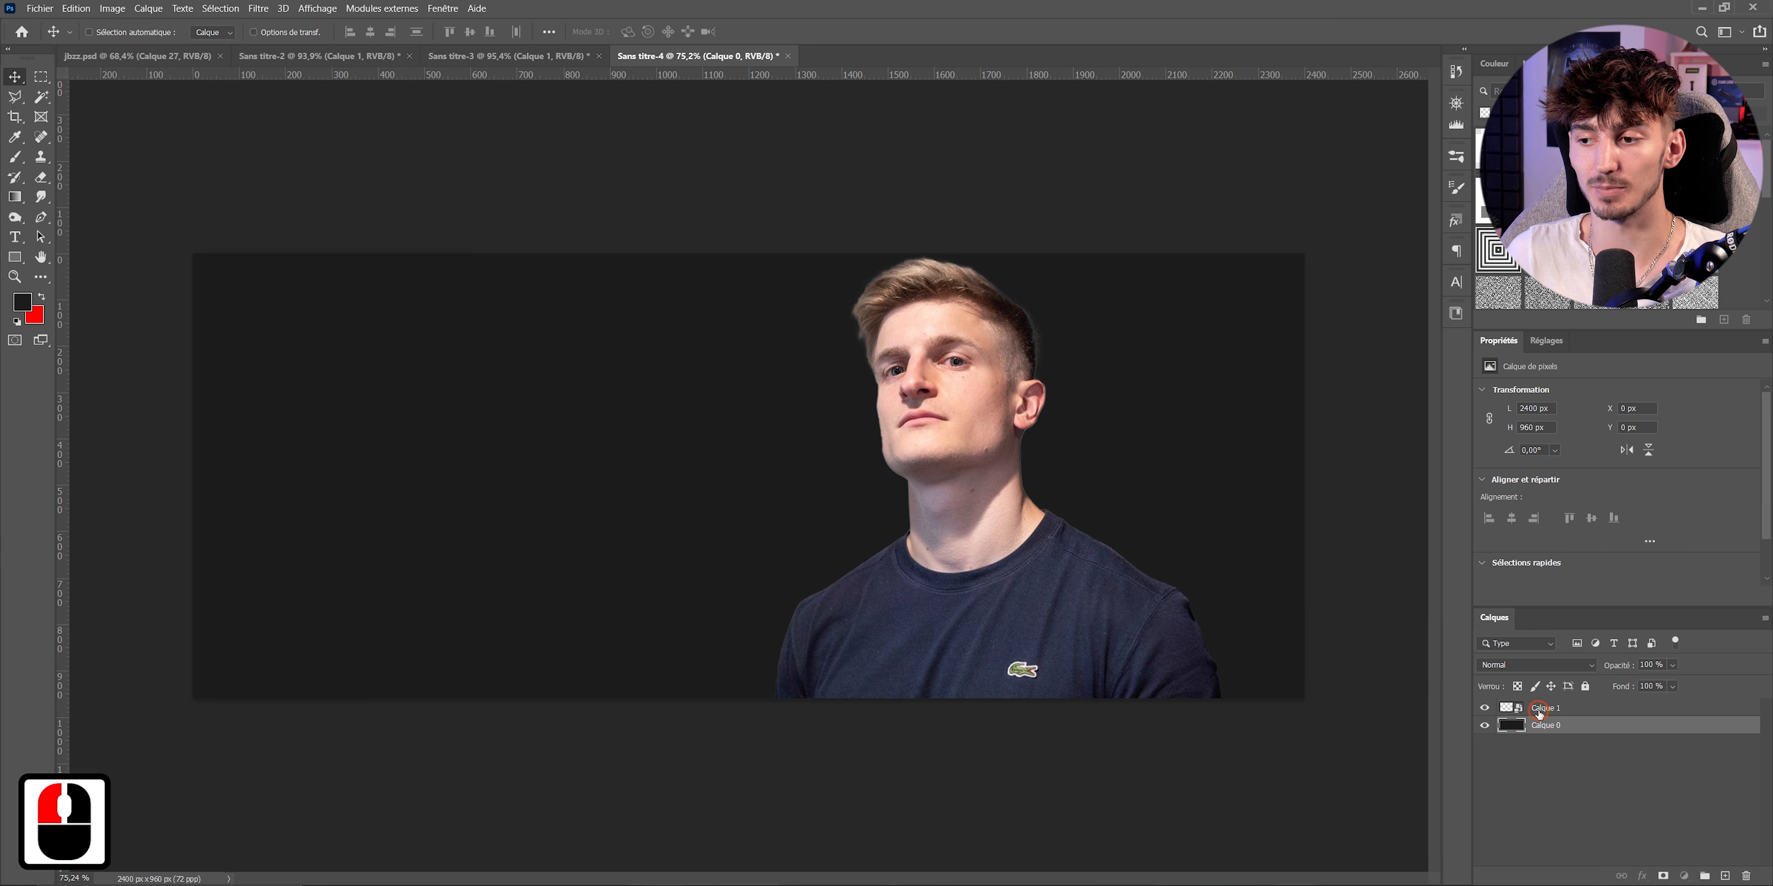
scroll(946, 531, "up", 3)
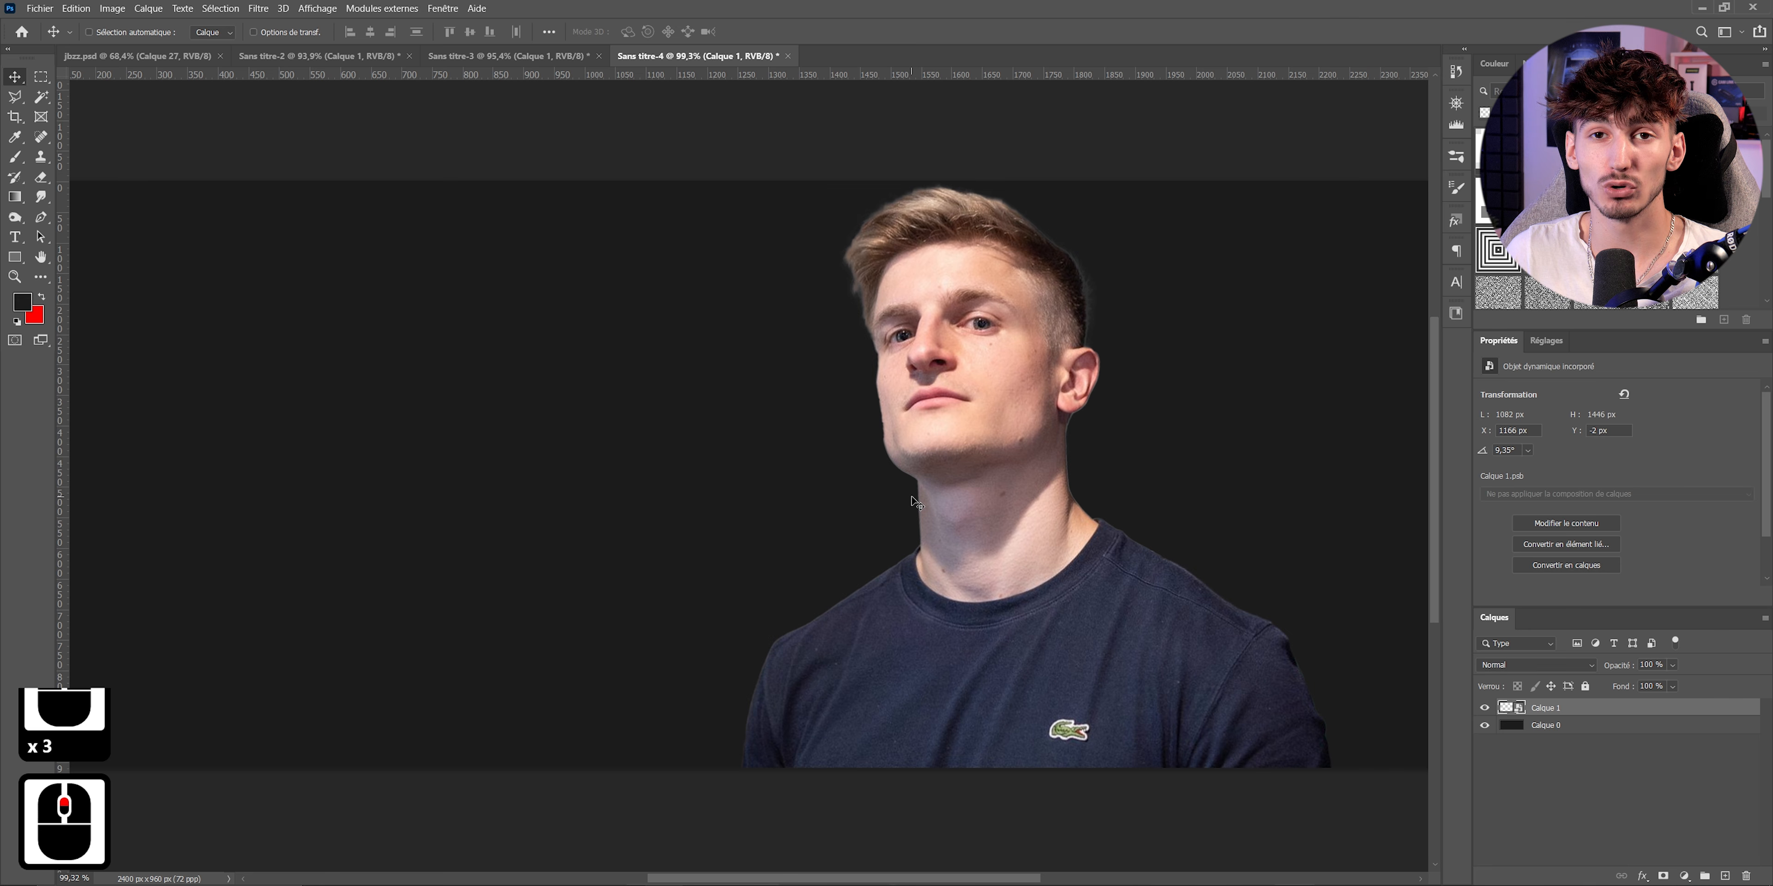
scroll(925, 543, "up", 3)
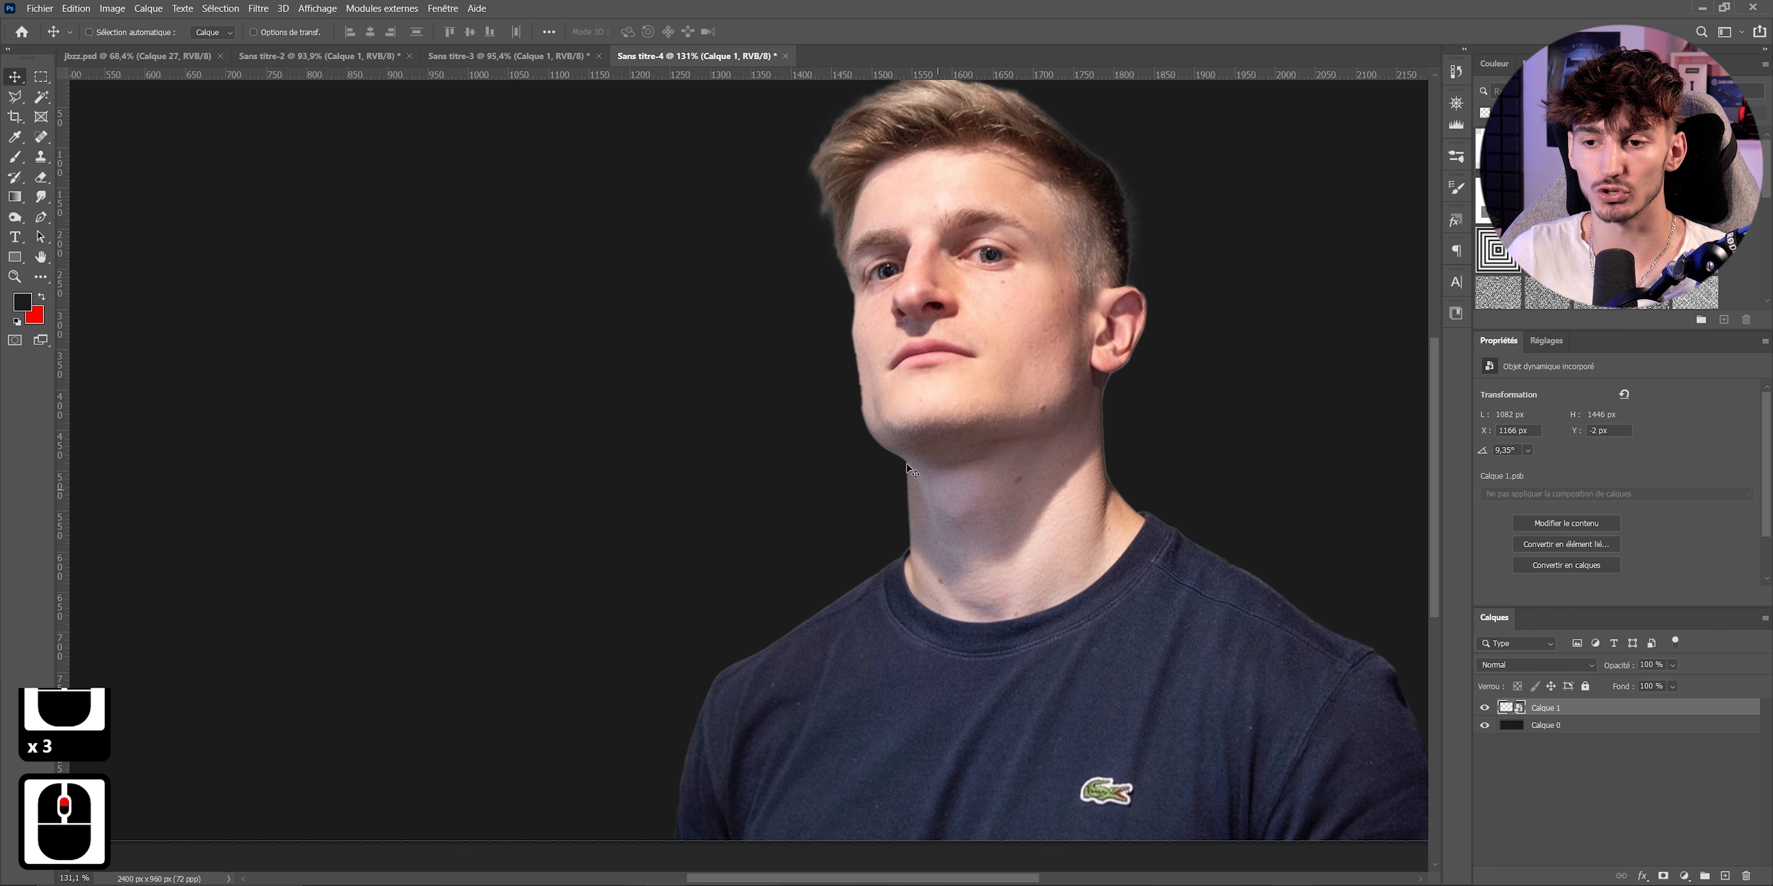
scroll(925, 527, "down", 4)
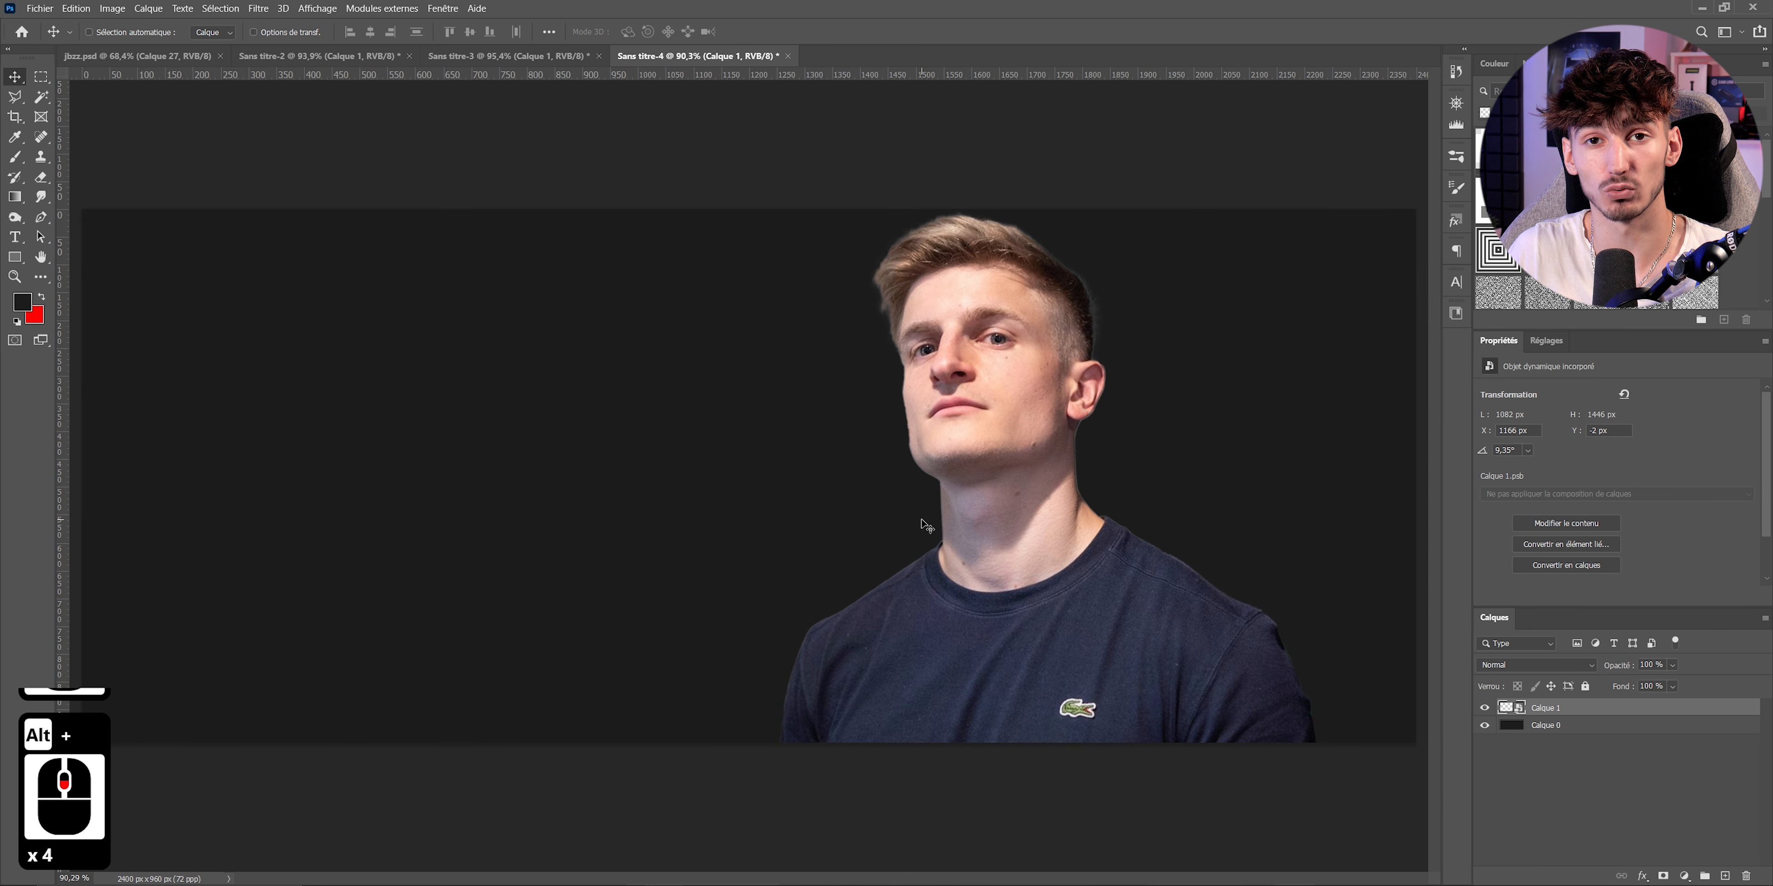
left_click(1683, 876)
left_click(1648, 729)
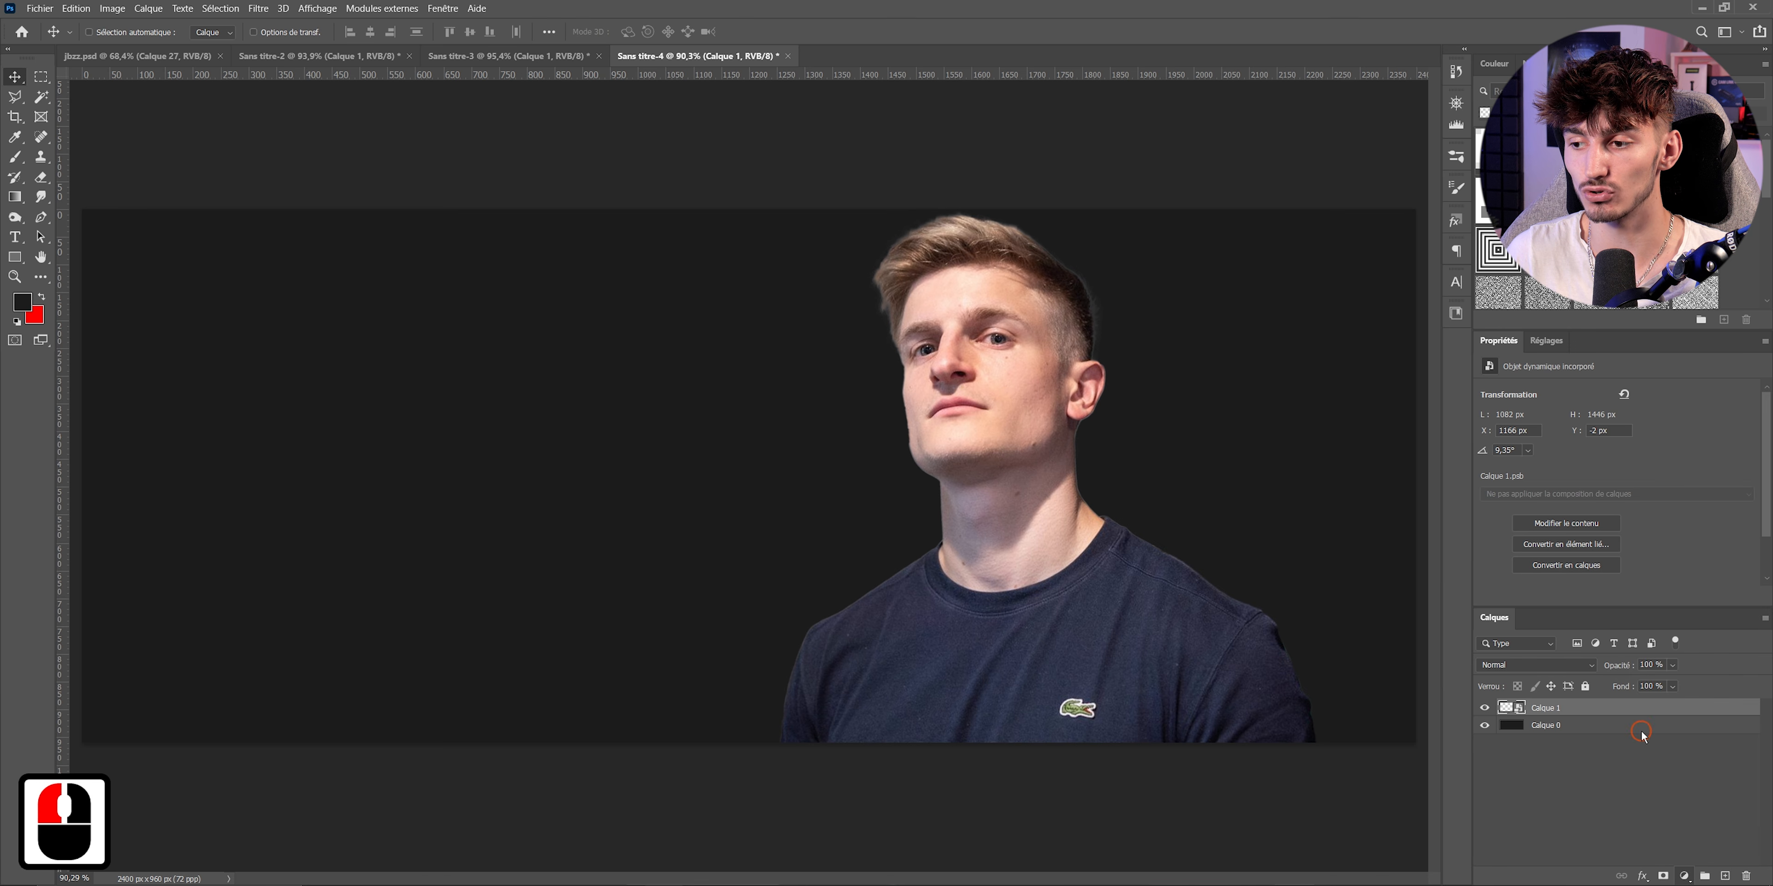
right_click(1583, 708)
left_click(1572, 352)
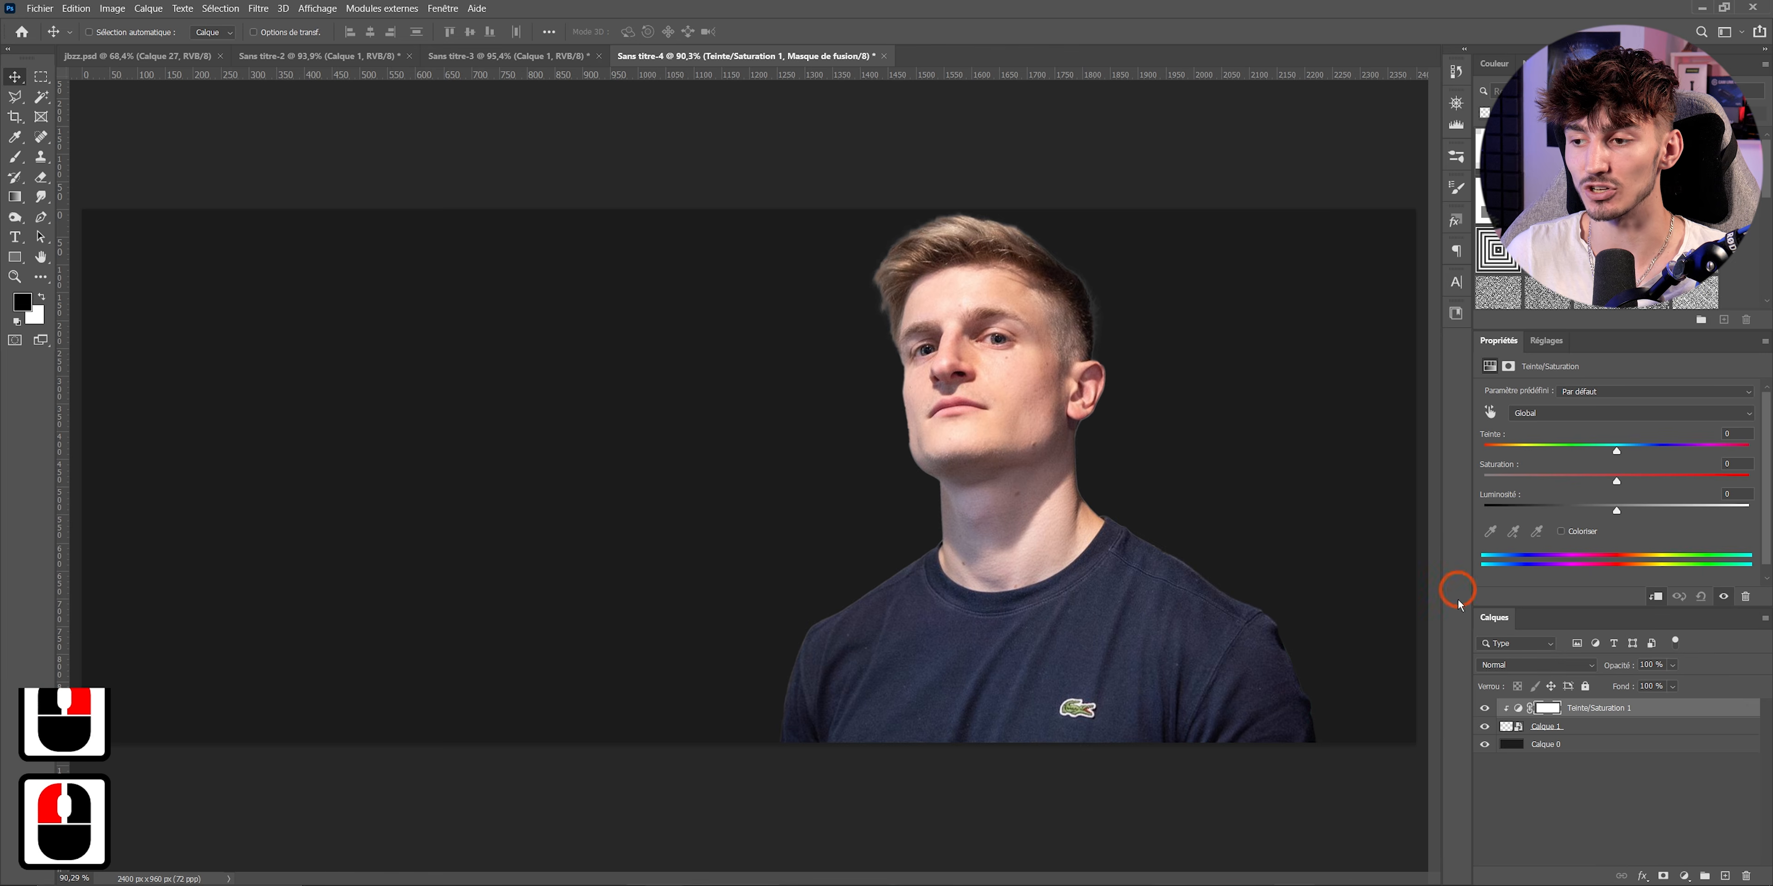
- Try shifting the hue of the Rouges range on the portrait and delete the Hue/Saturation adjustment layer
left_click(1533, 413)
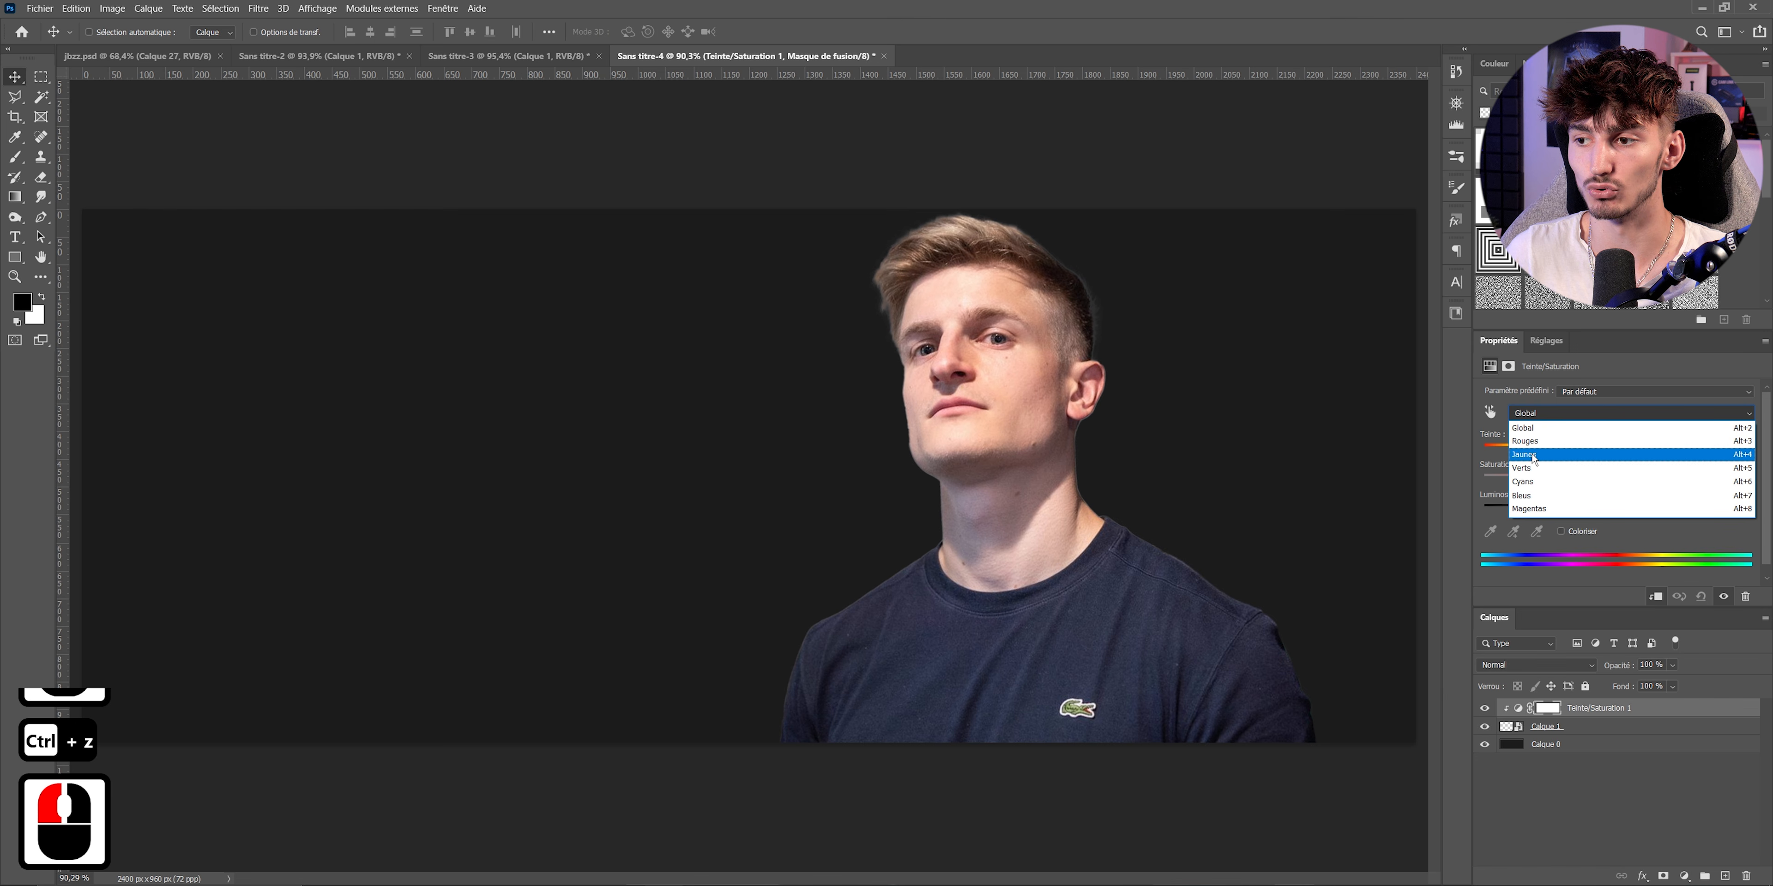
left_click(1529, 442)
left_click_drag(1617, 450, 1565, 453)
left_click(1041, 554)
key("Delete")
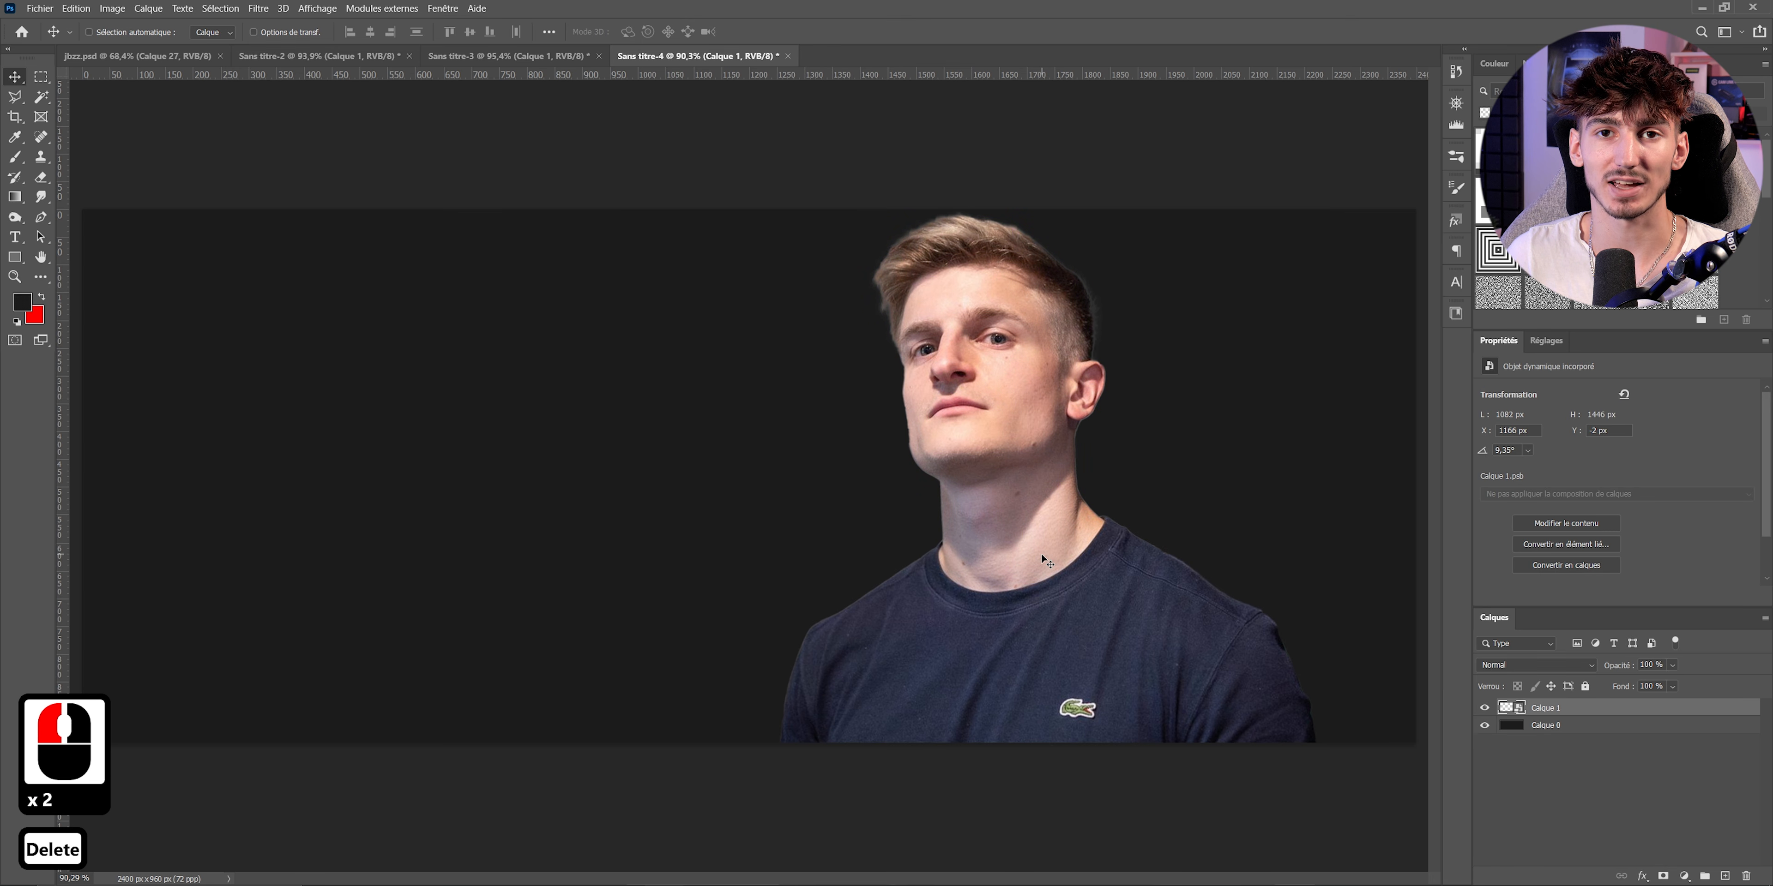
- Add the title "JBZZED" in white #ffffff Gotham Black at 145 pt in the empty area beside the portrait
key("ctrl+0")
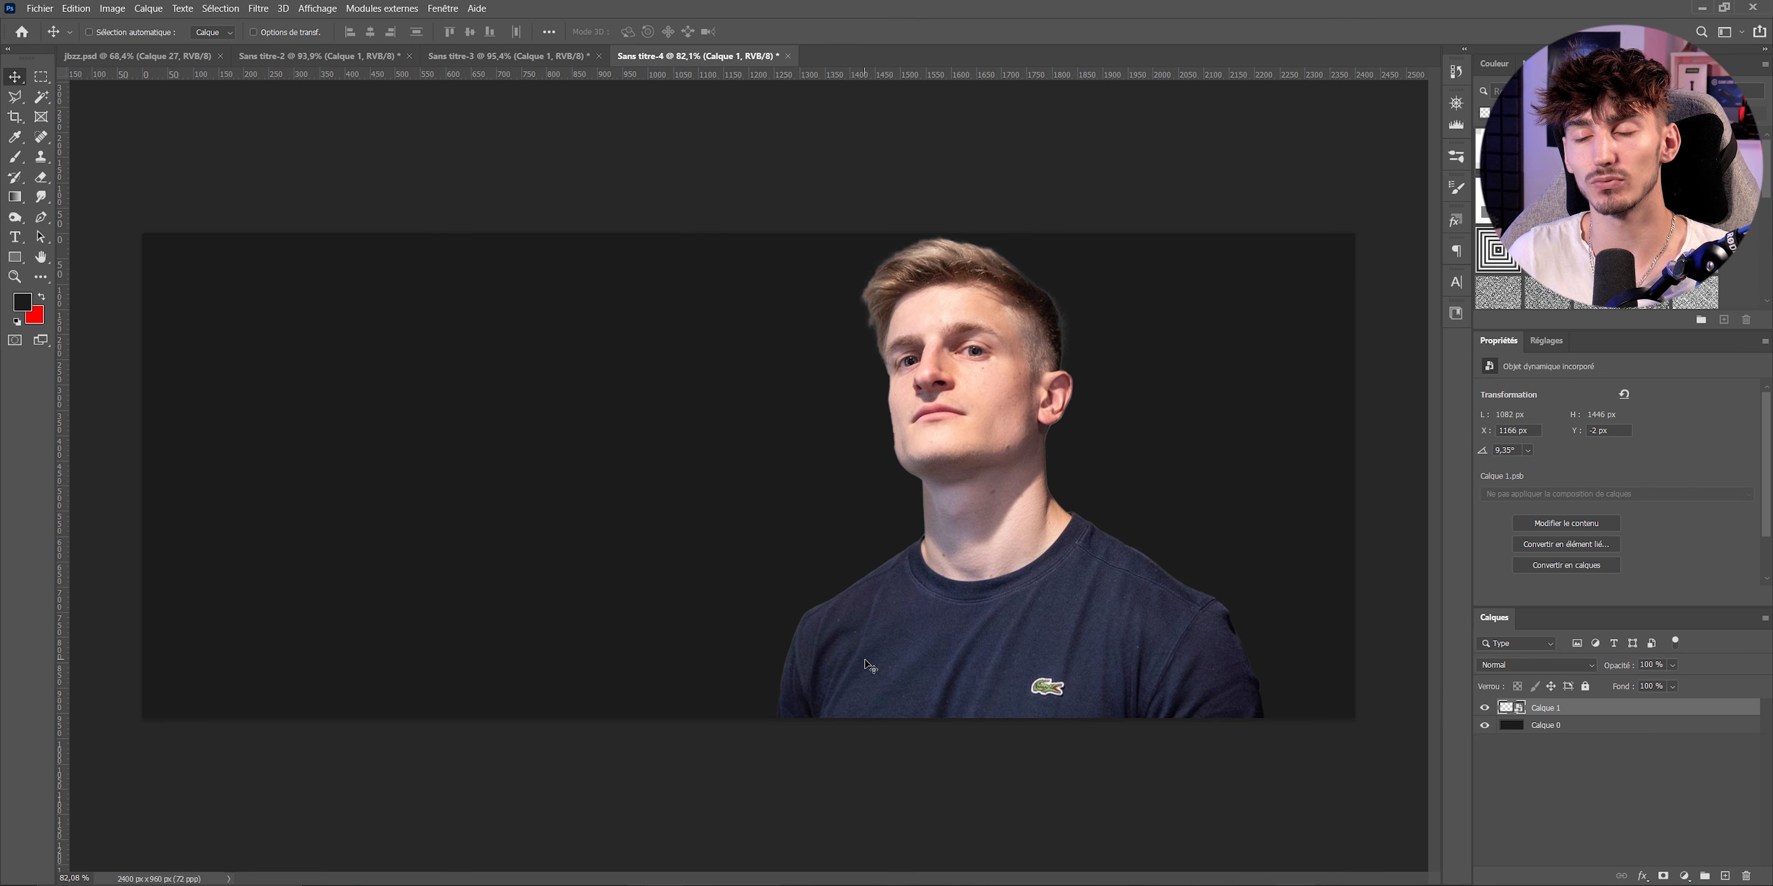
scroll(871, 666, "down", 2)
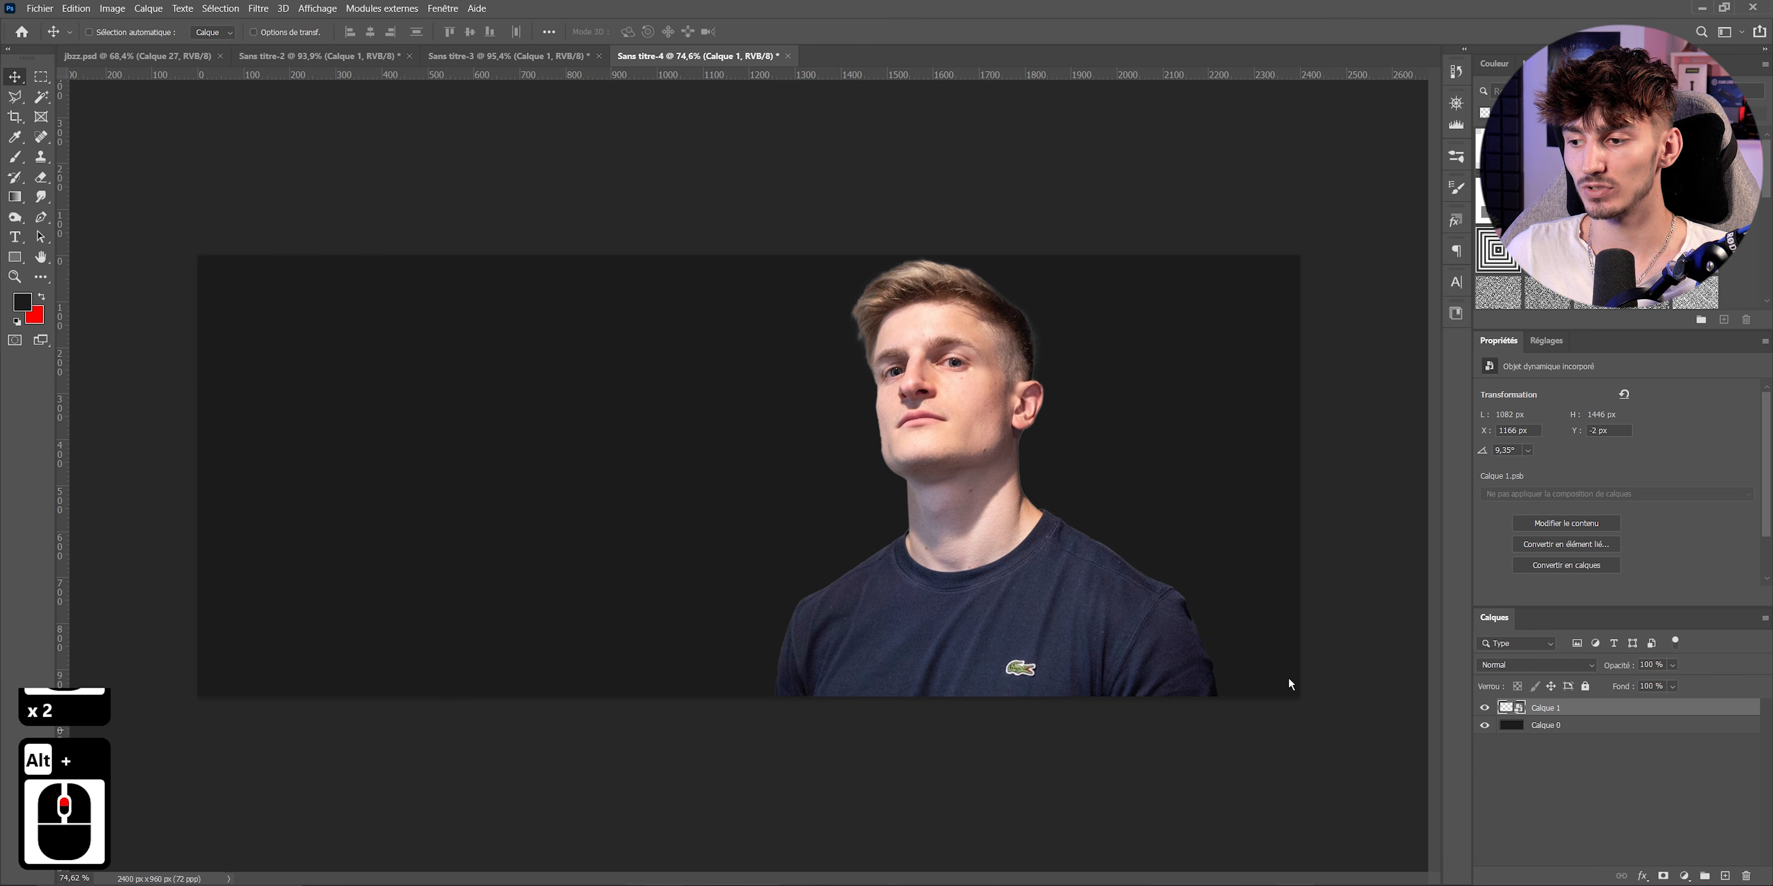
left_click(16, 237)
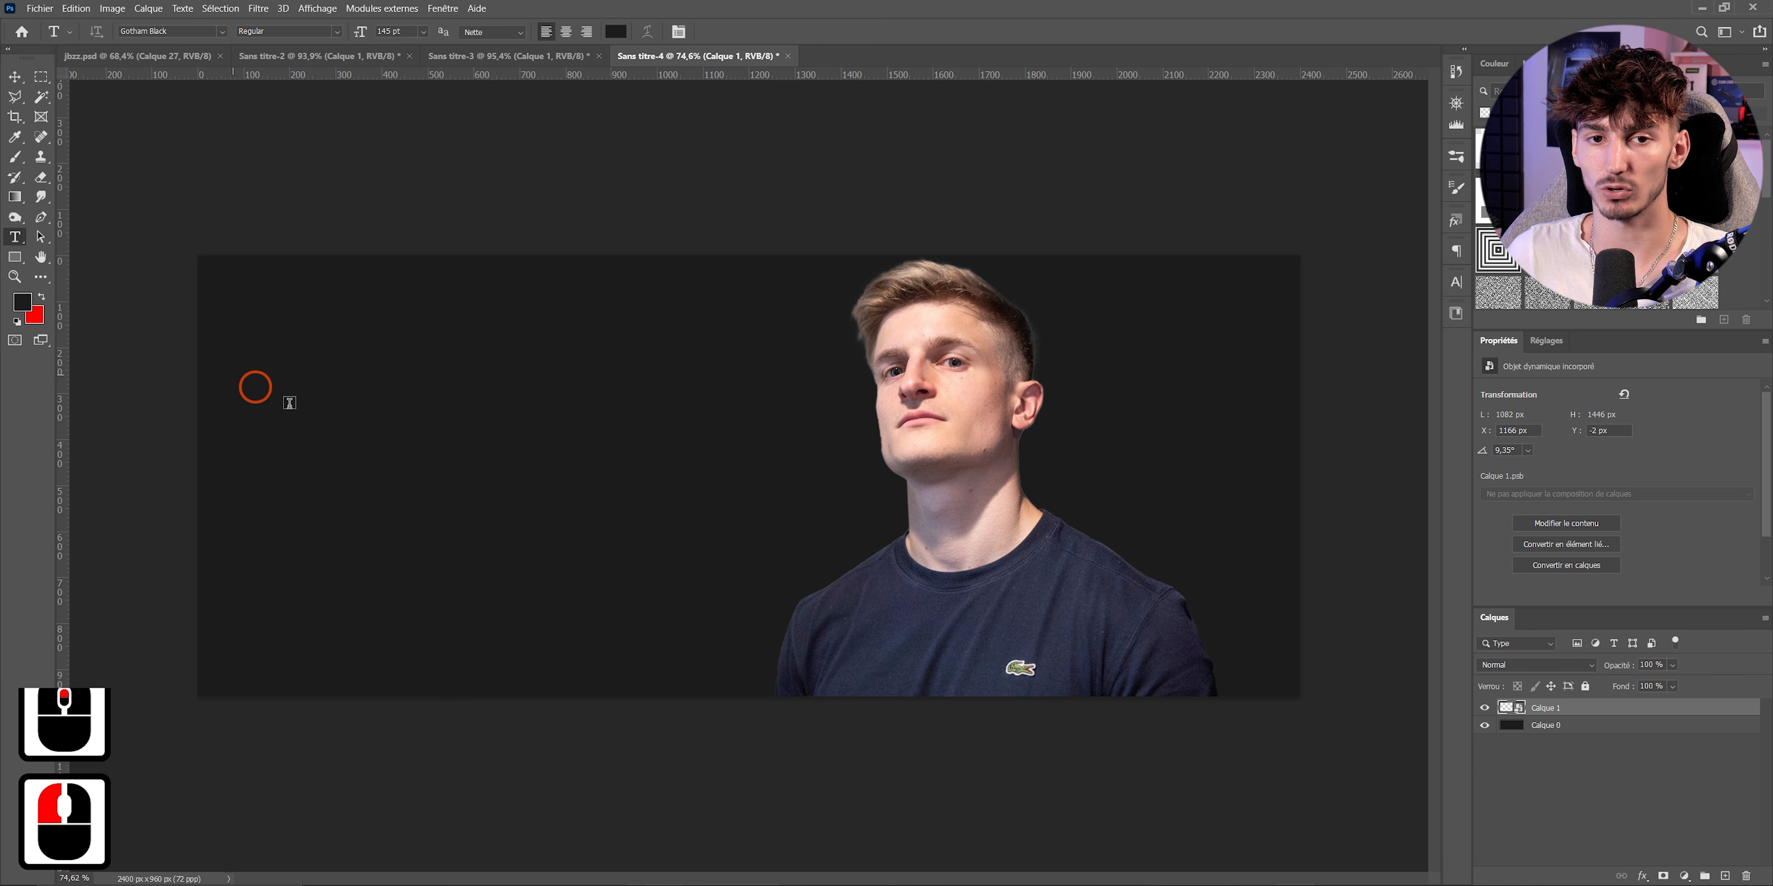
left_click(497, 459)
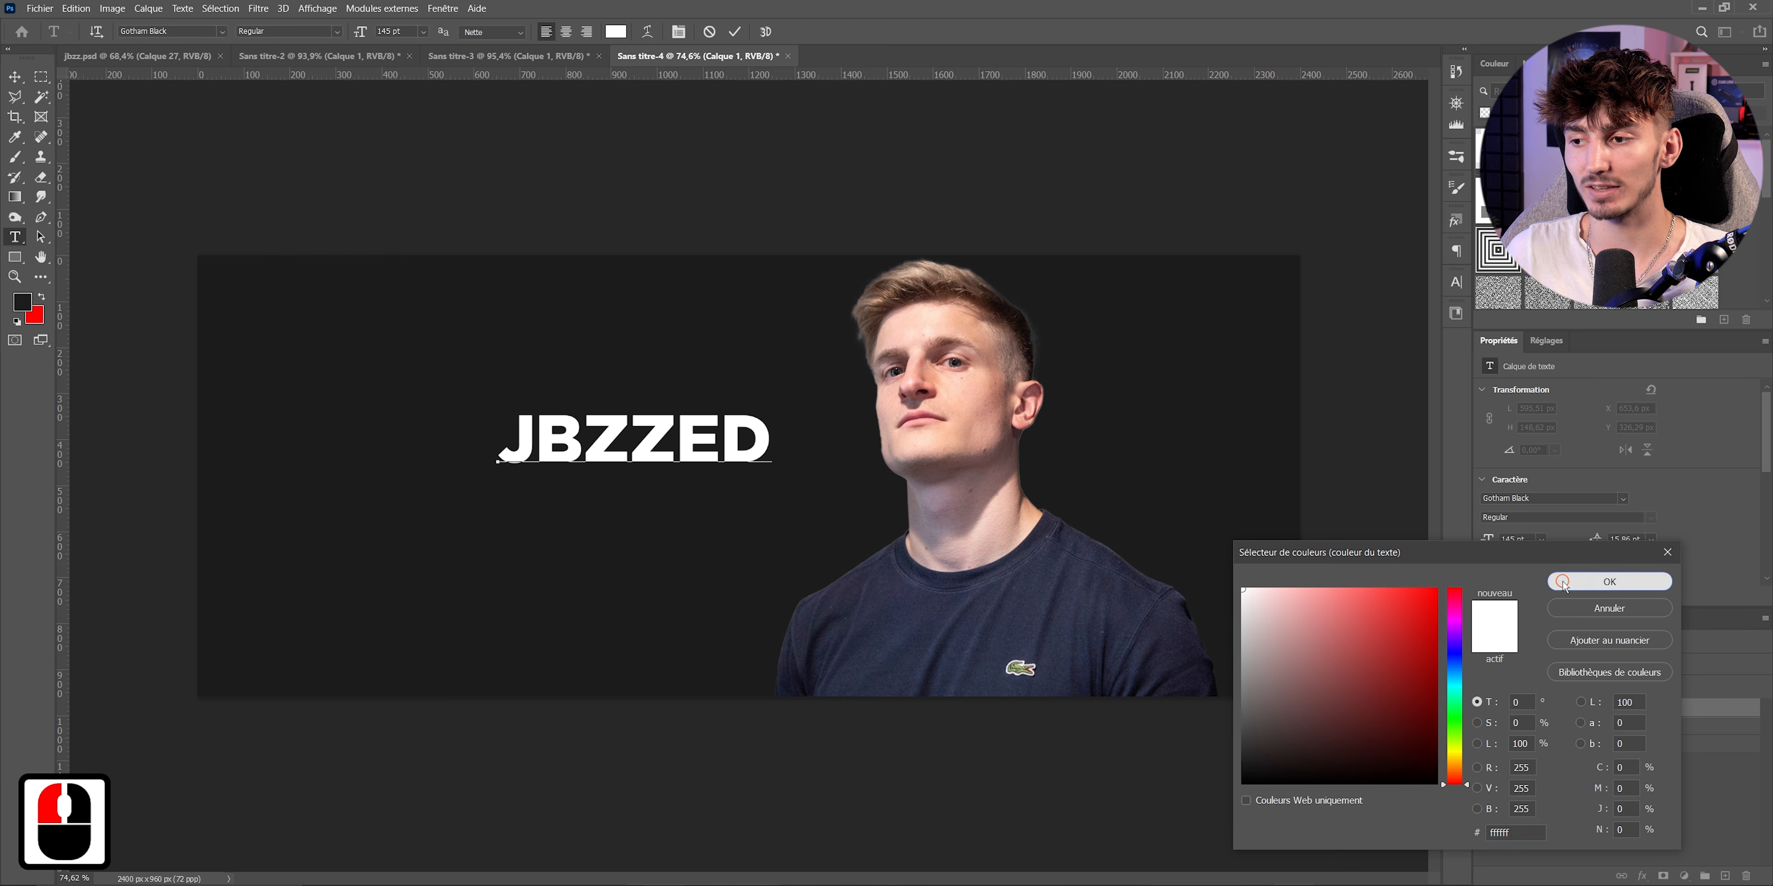
key("Return")
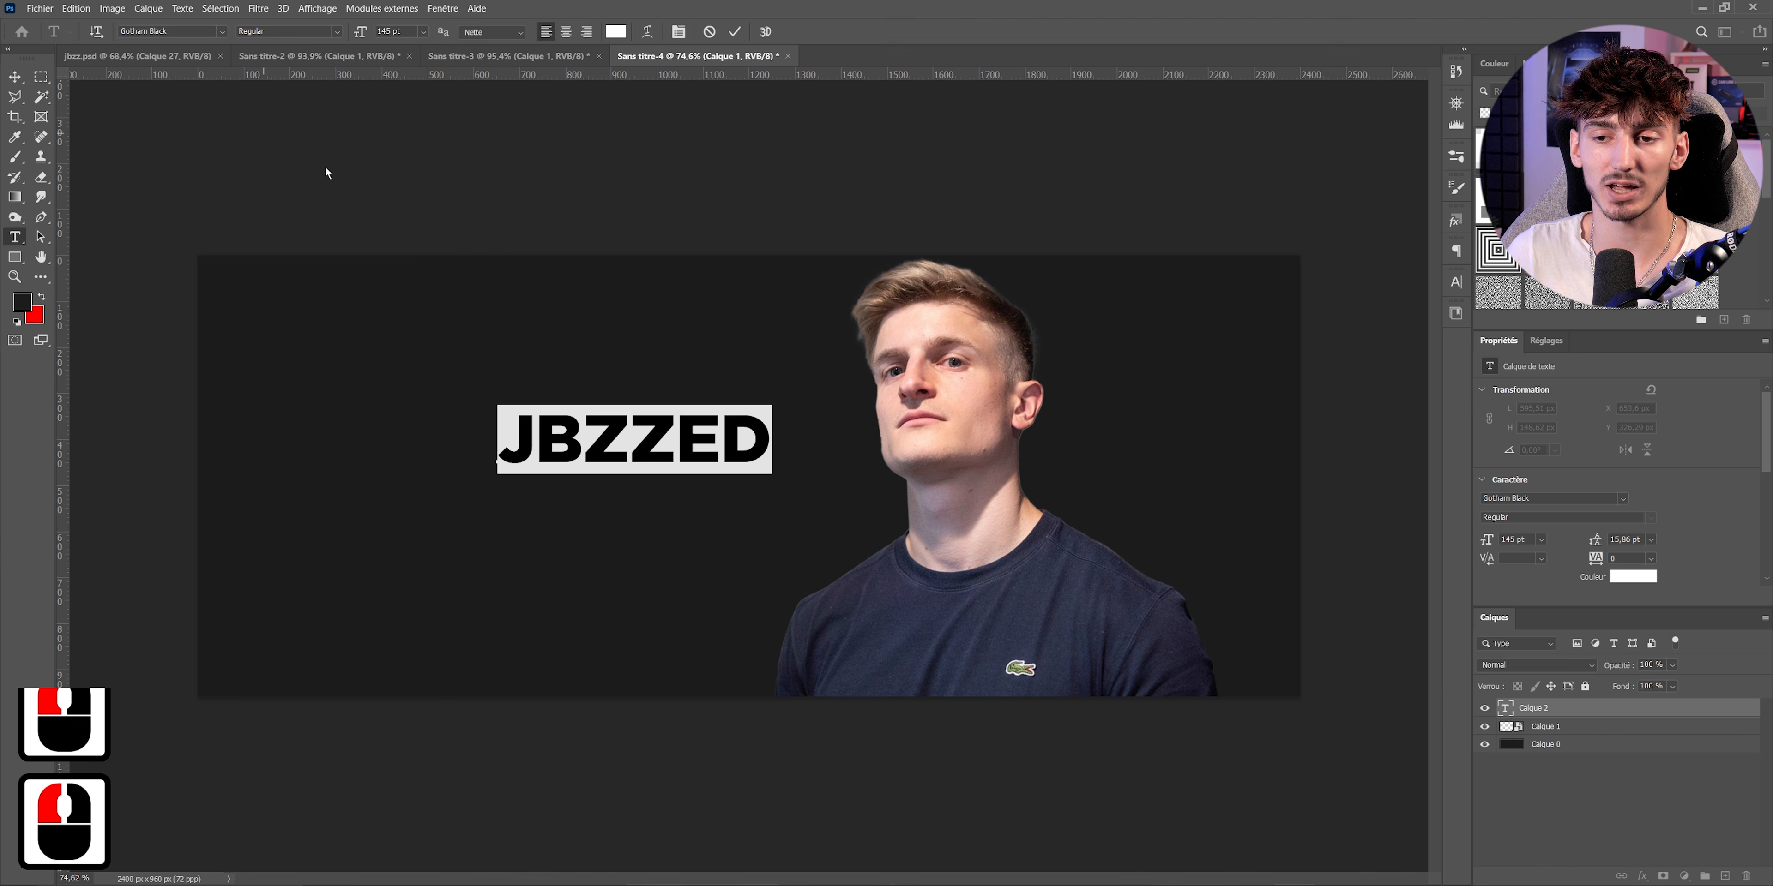
- Set the JBZZED title's size to 185 pt and browse the installed fonts for it
left_click_drag(362, 32, 393, 32)
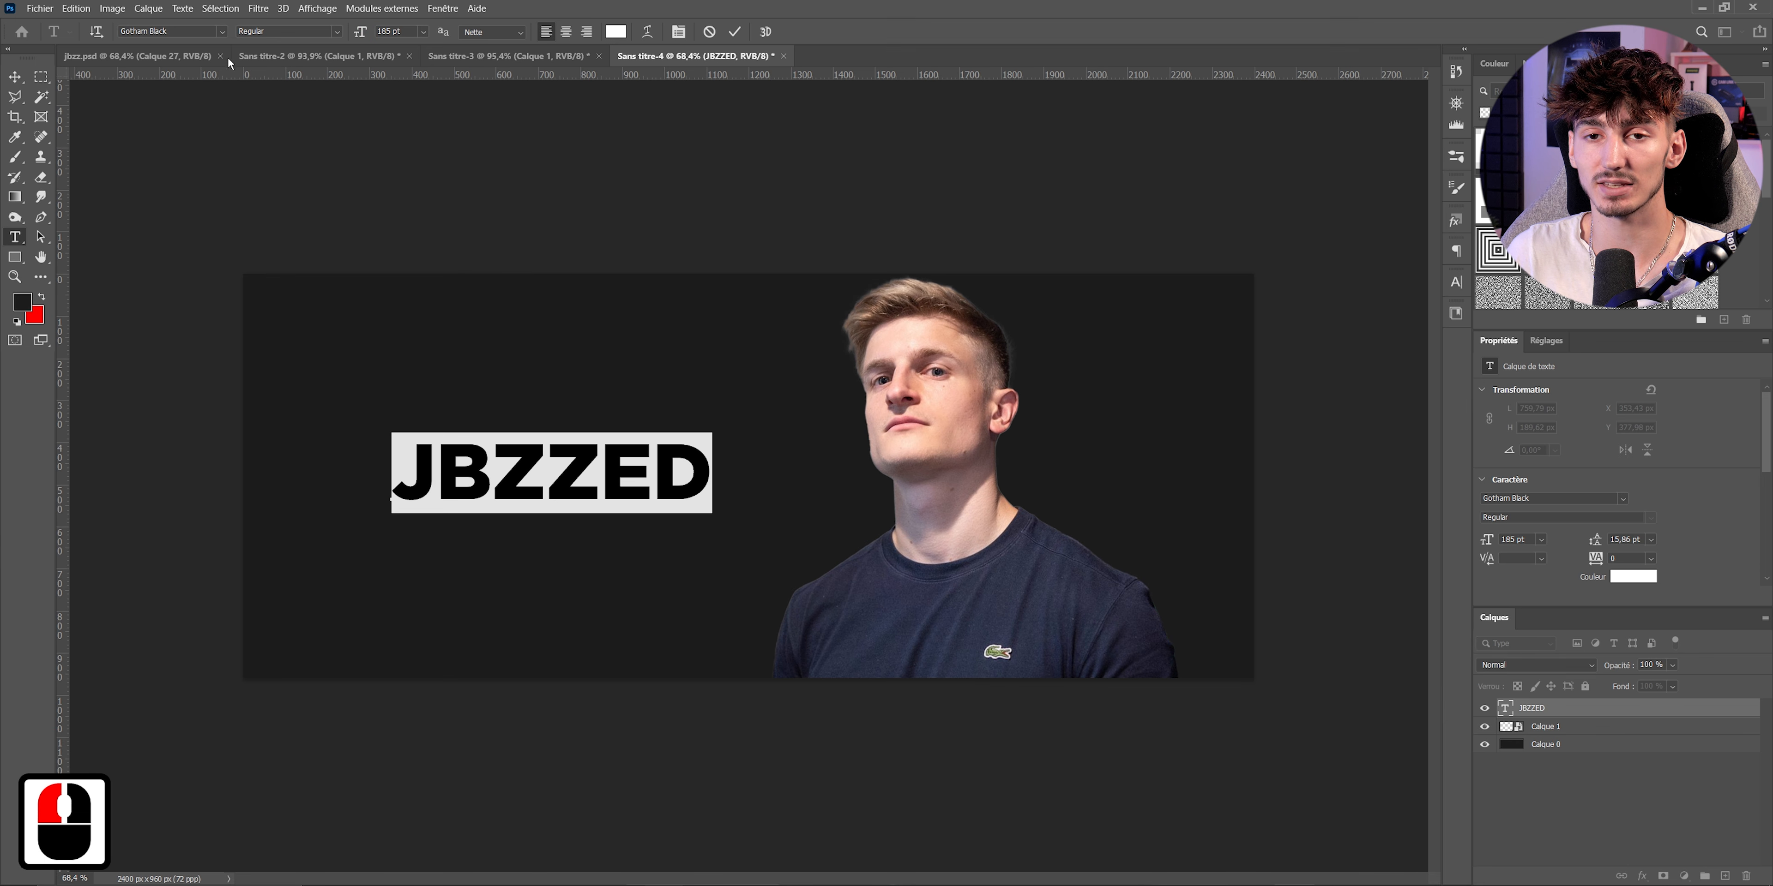
left_click(222, 31)
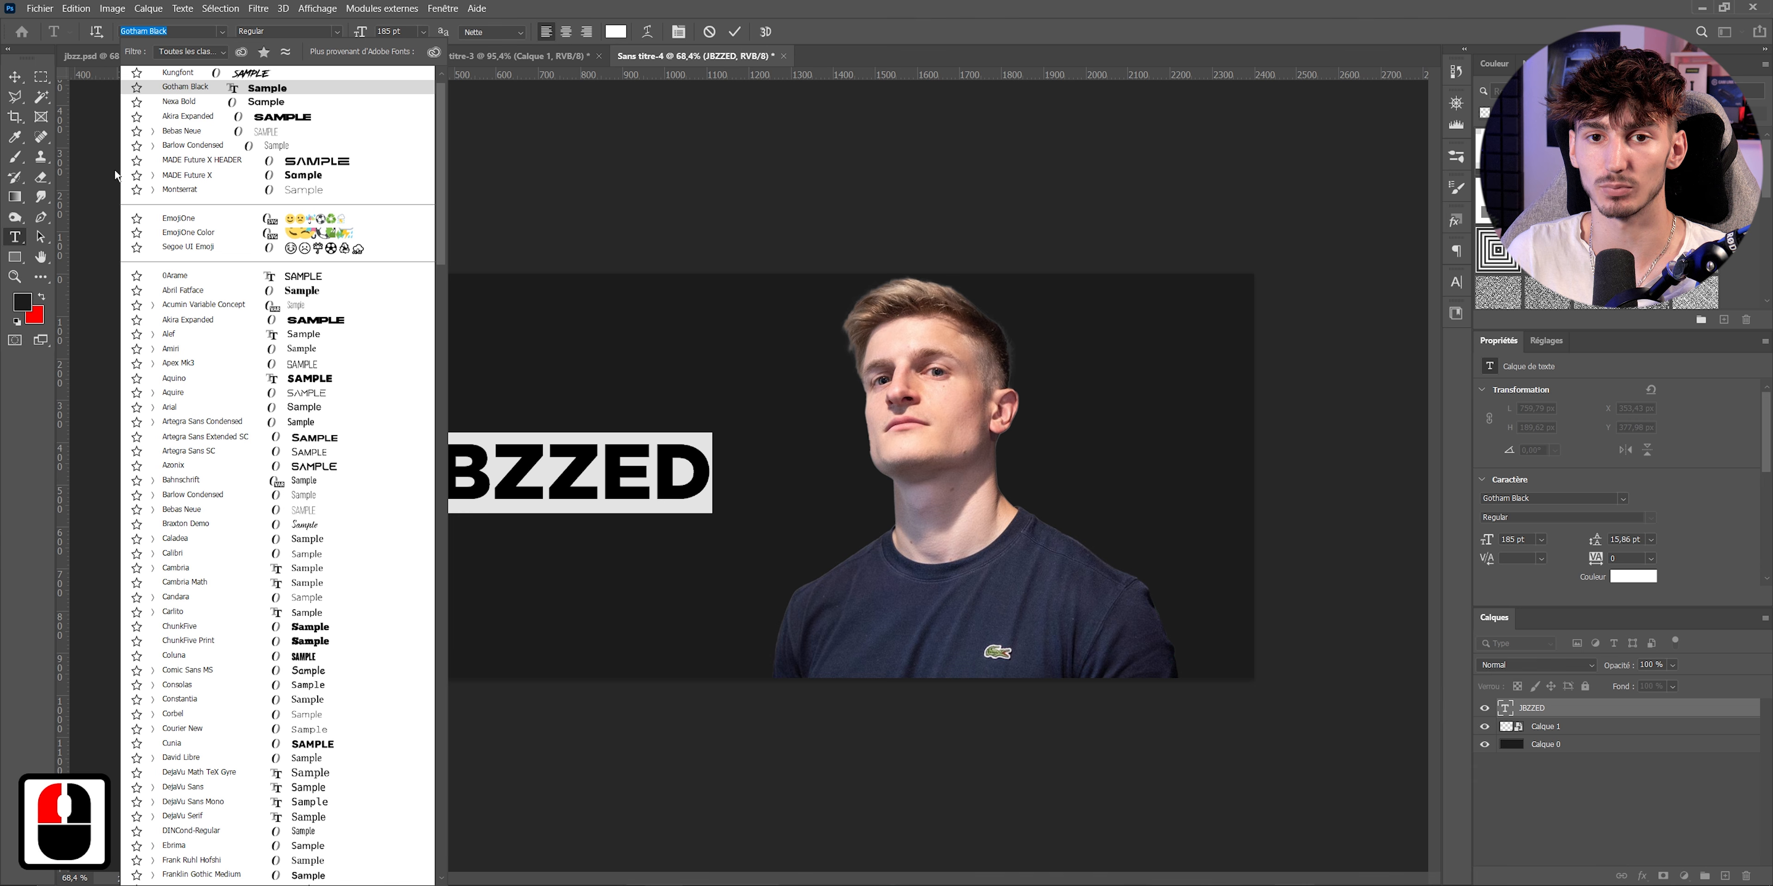
left_click(199, 176)
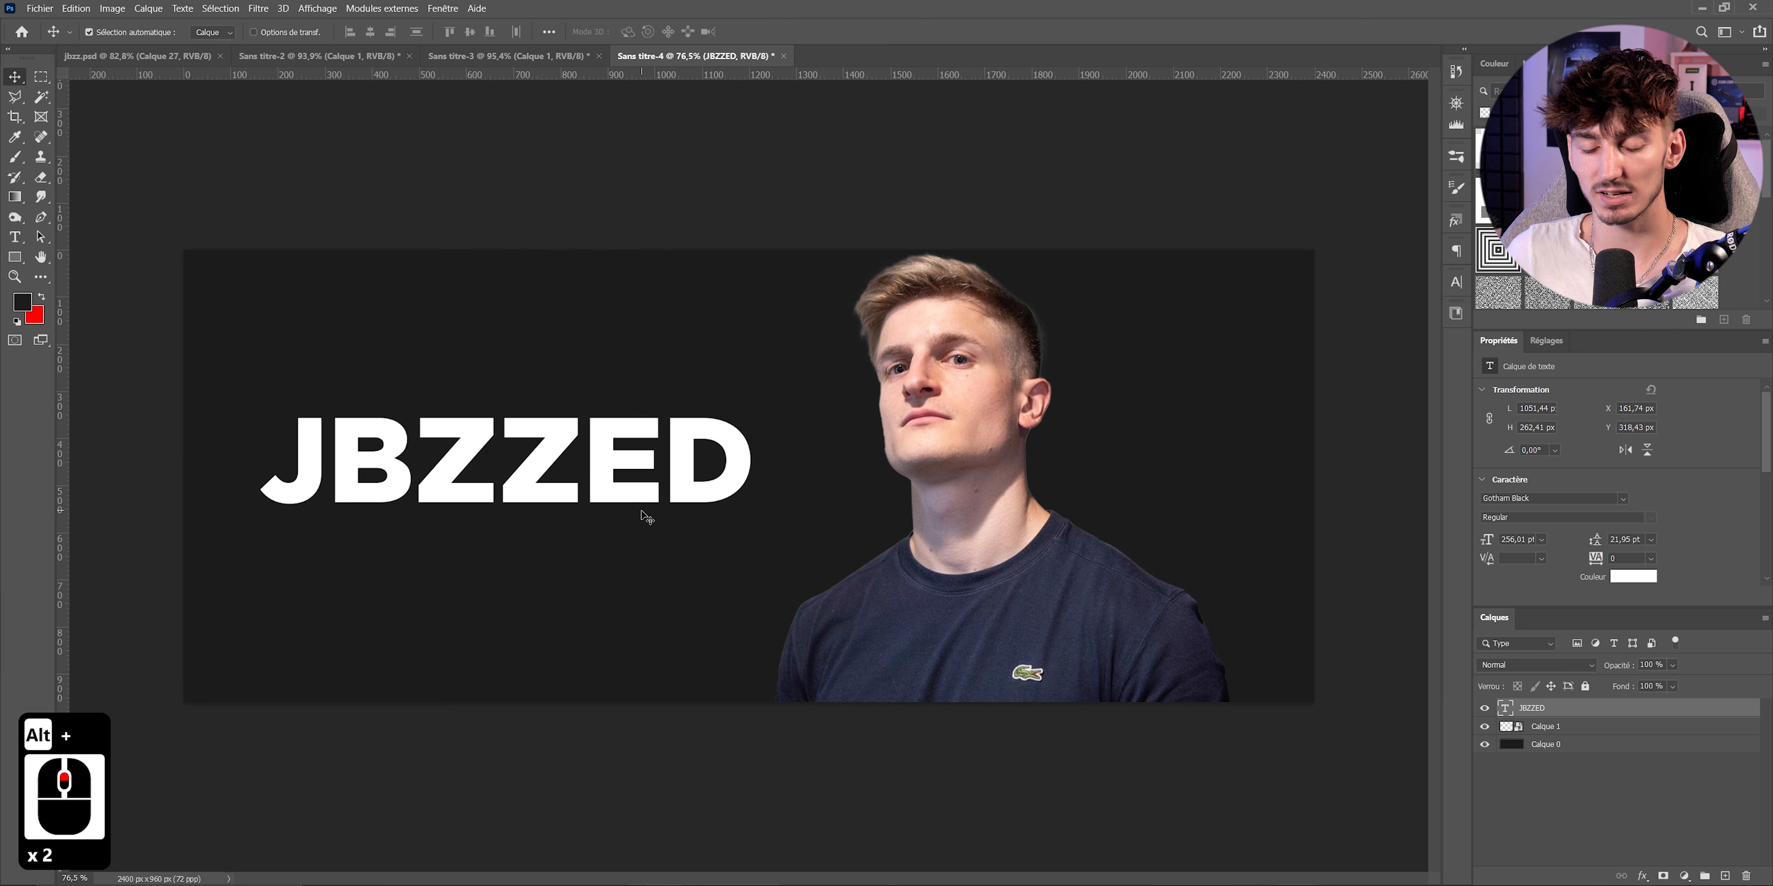
- Duplicate the JBZZED title and turn the copy into a centred 33 pt tagline "SUIS-MOI connard!" just below it
key("ctrl")
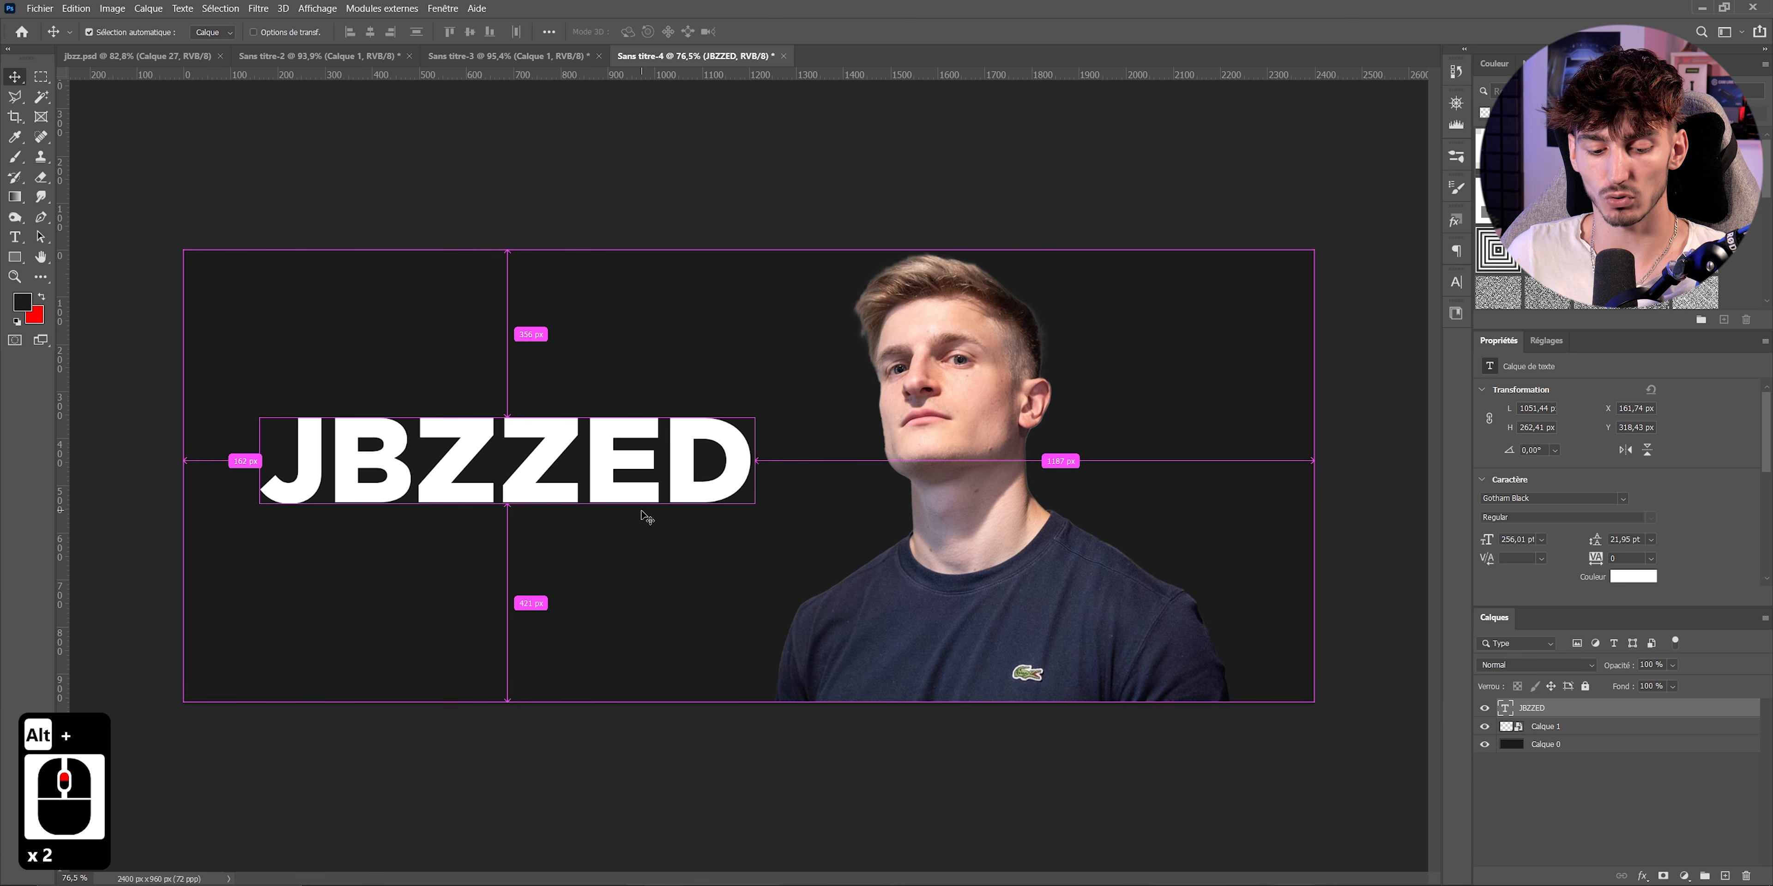
key("ctrl+j")
key("ctrl+t")
left_click_drag(569, 457, 569, 559)
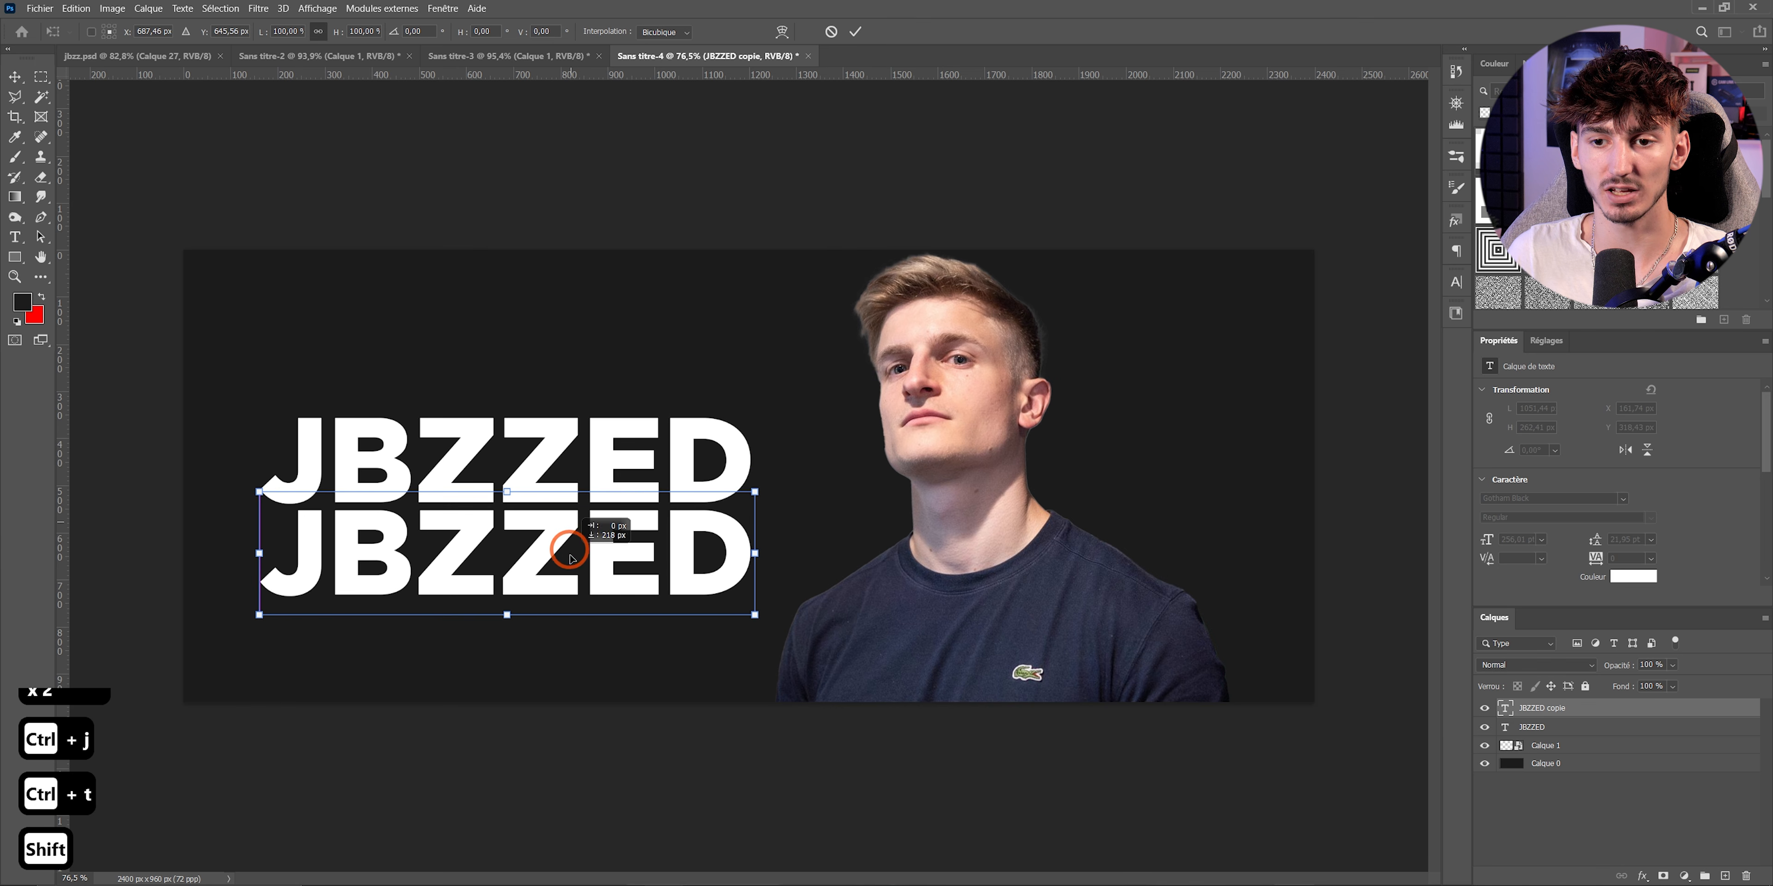
double_click(337, 497)
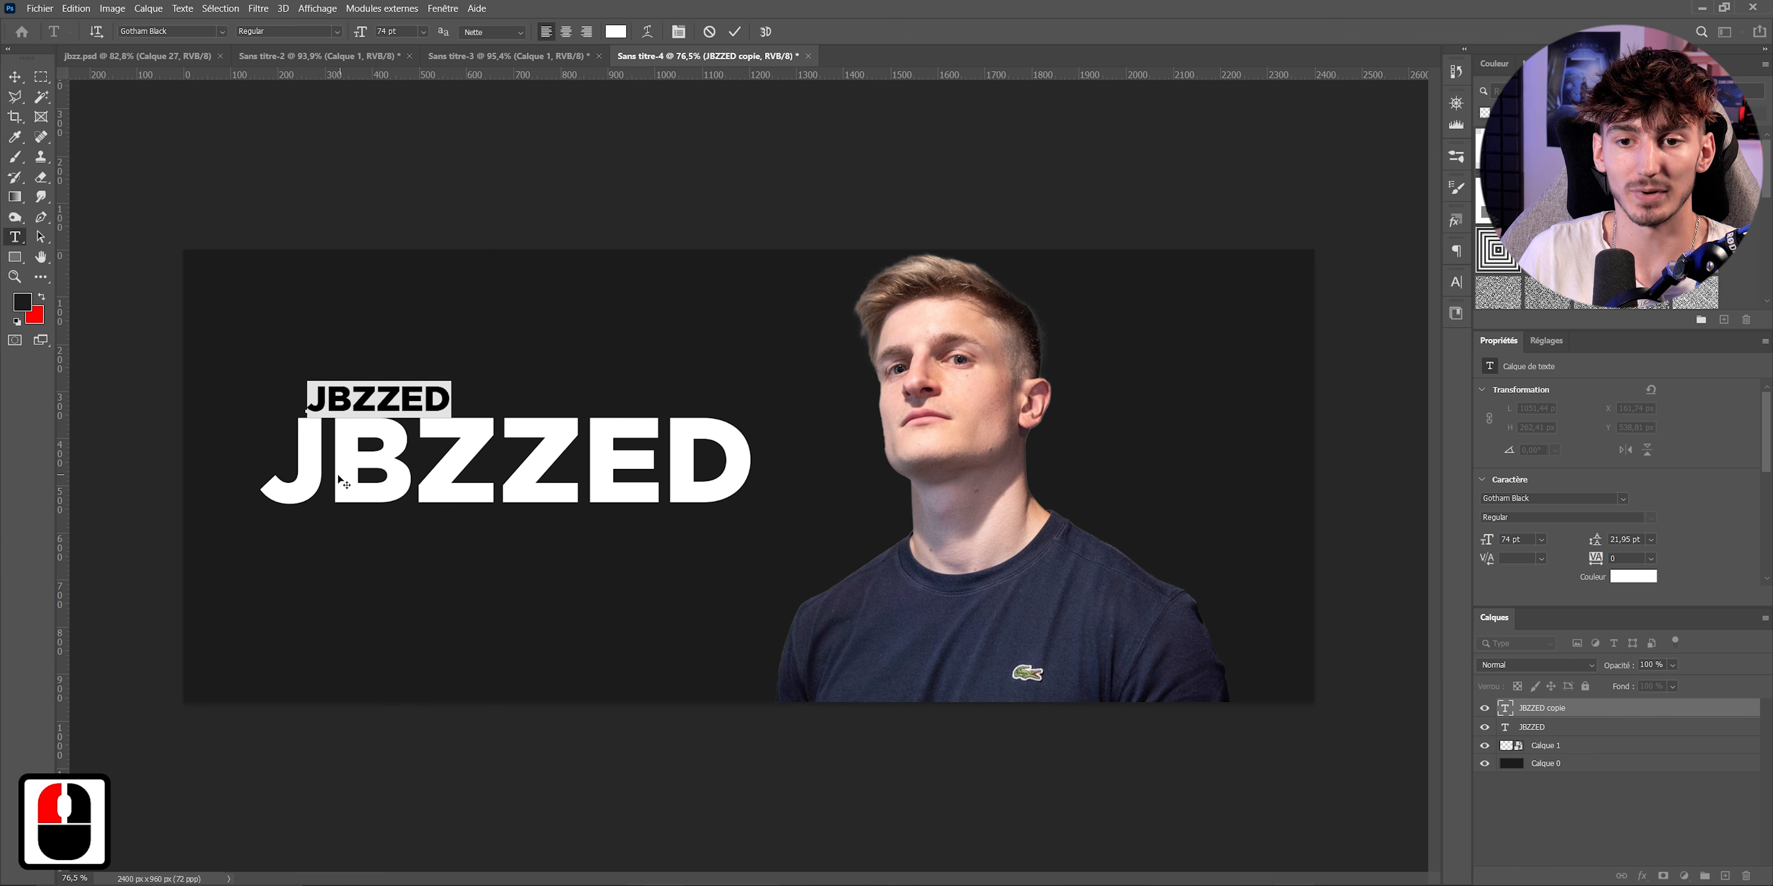
left_click_drag(343, 485, 438, 484)
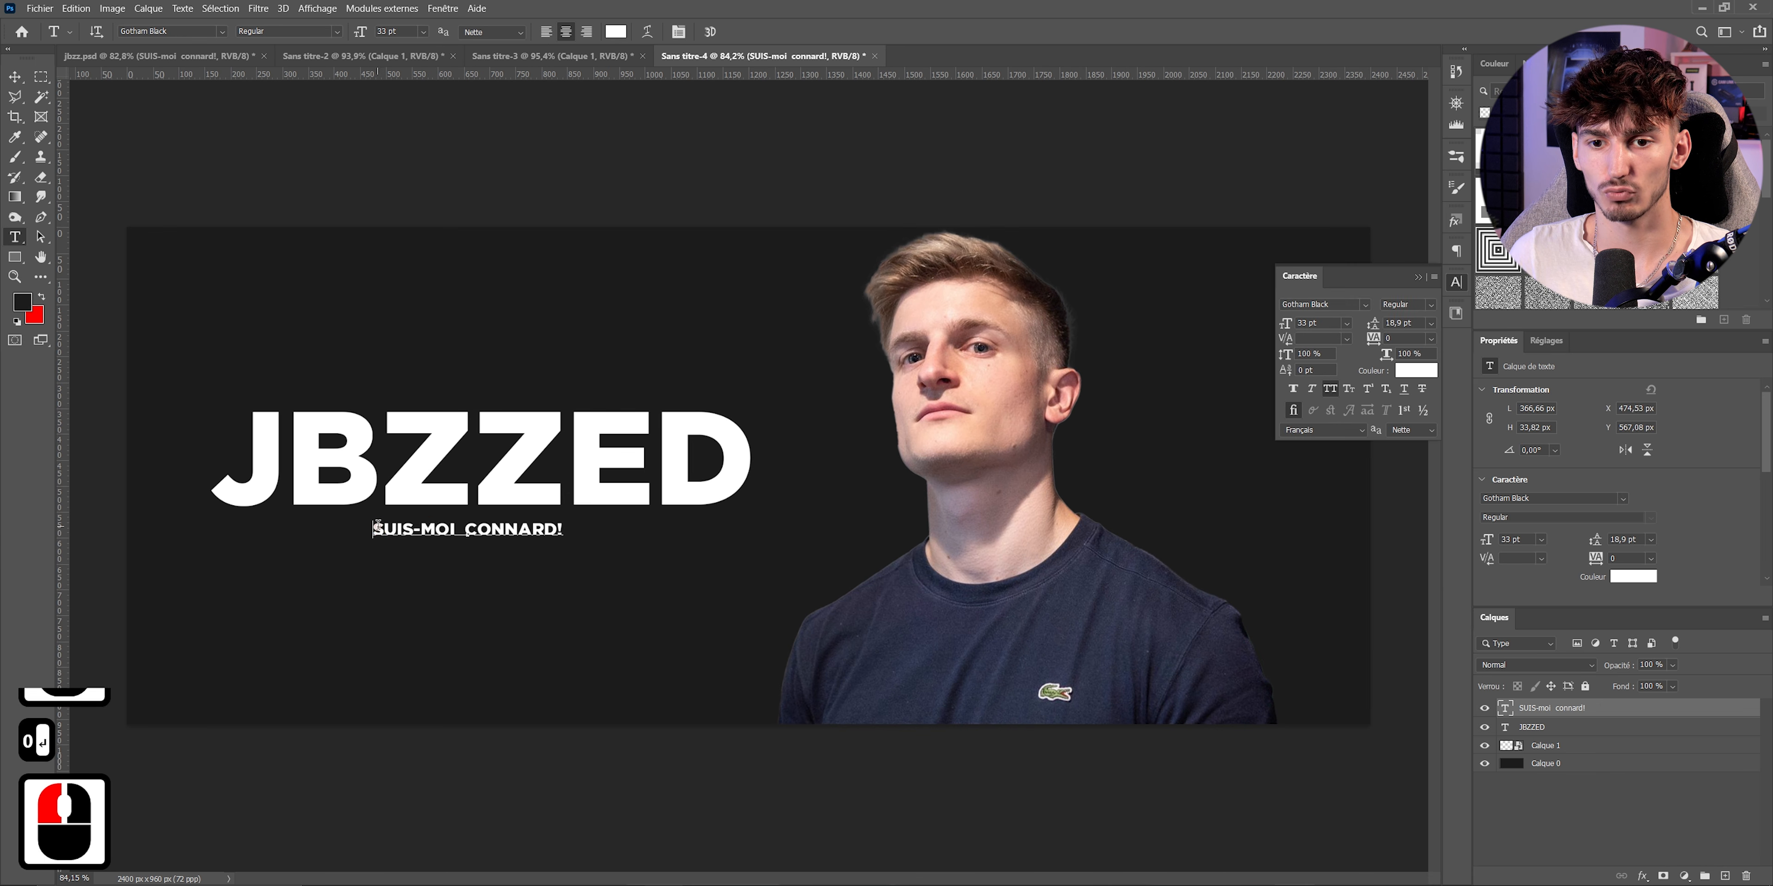
- Highlight the whole "SUIS-MOI connard!" tagline and check its tracking in the character settings
left_click_drag(374, 530, 584, 530)
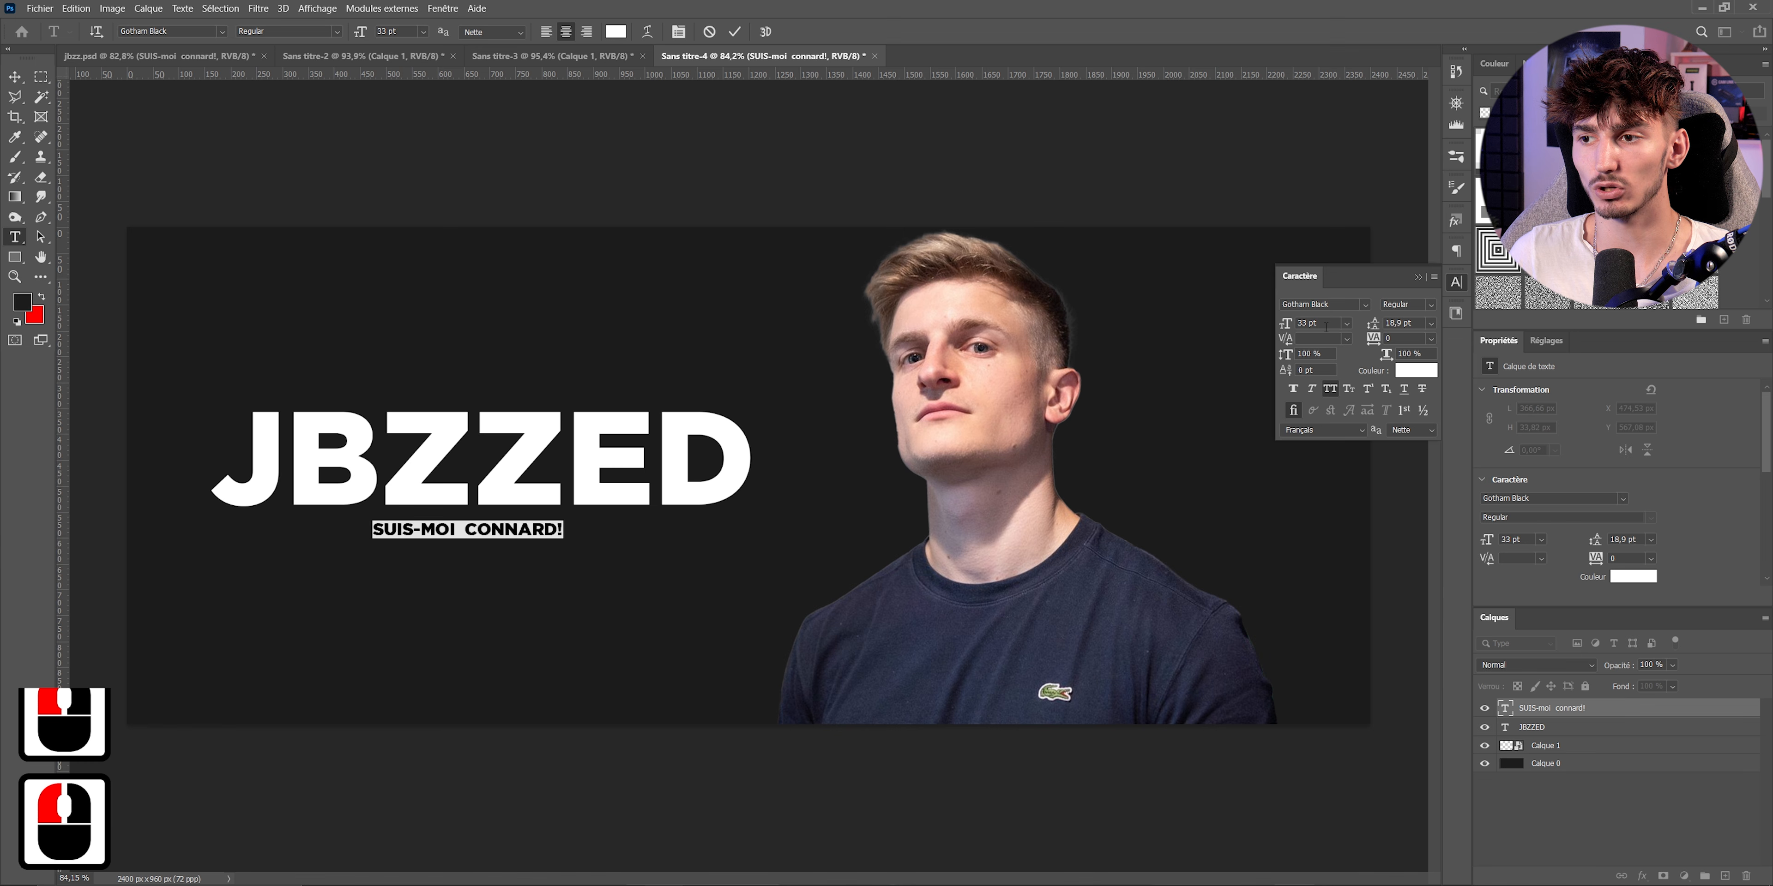
left_click(1379, 340)
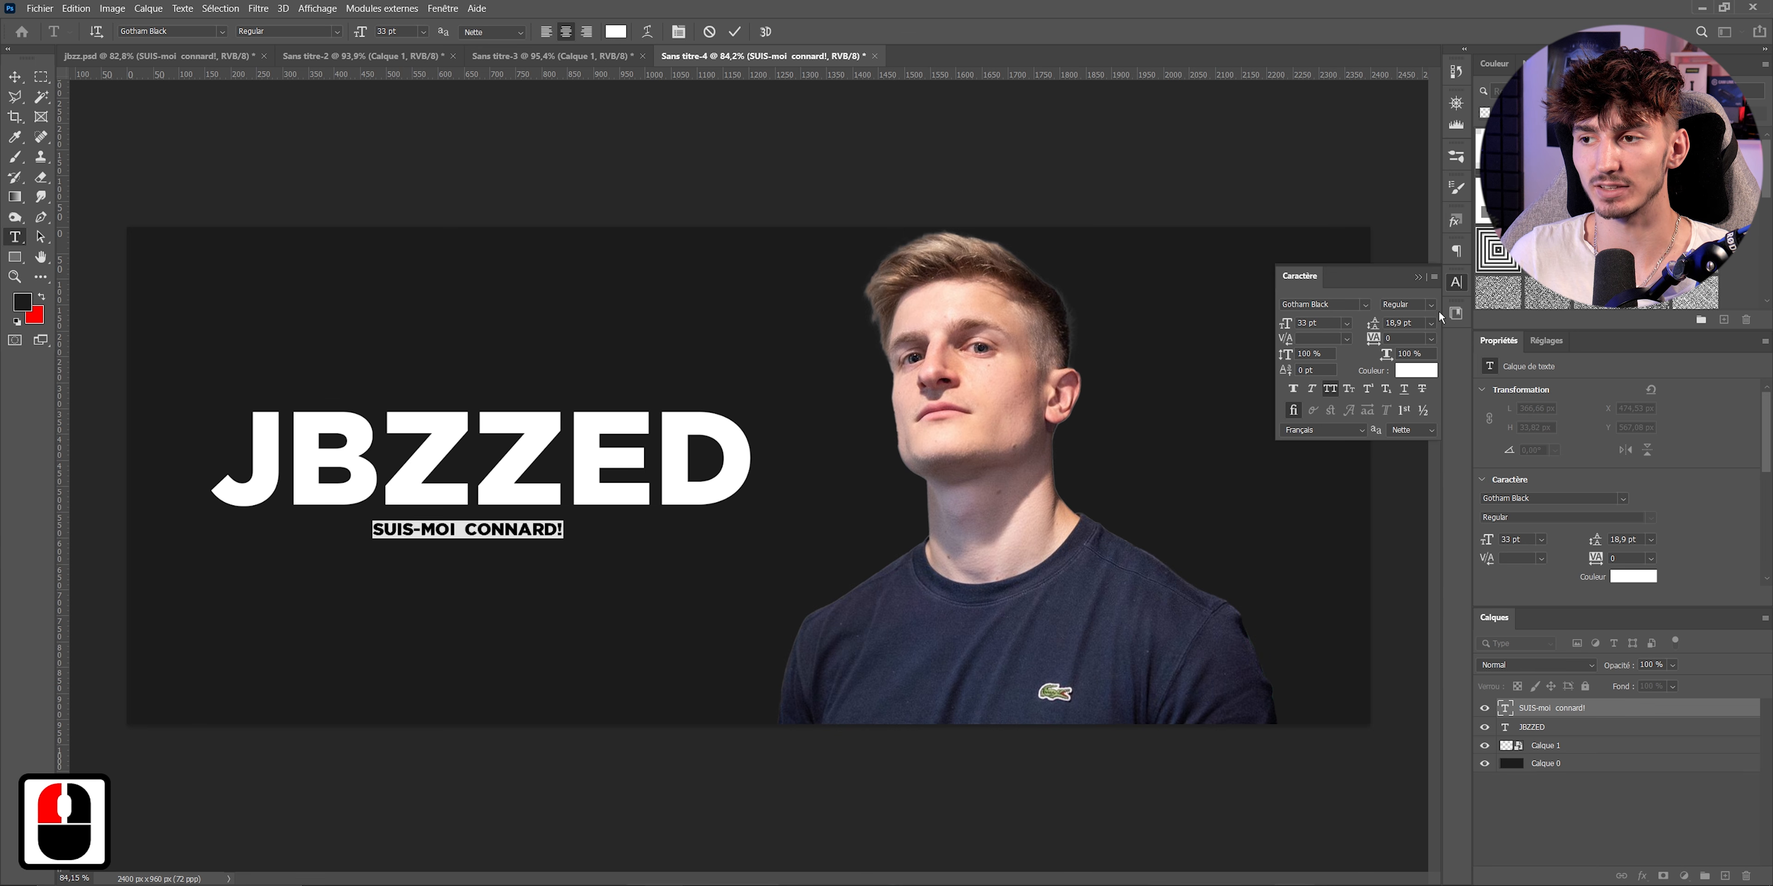
left_click(1457, 282)
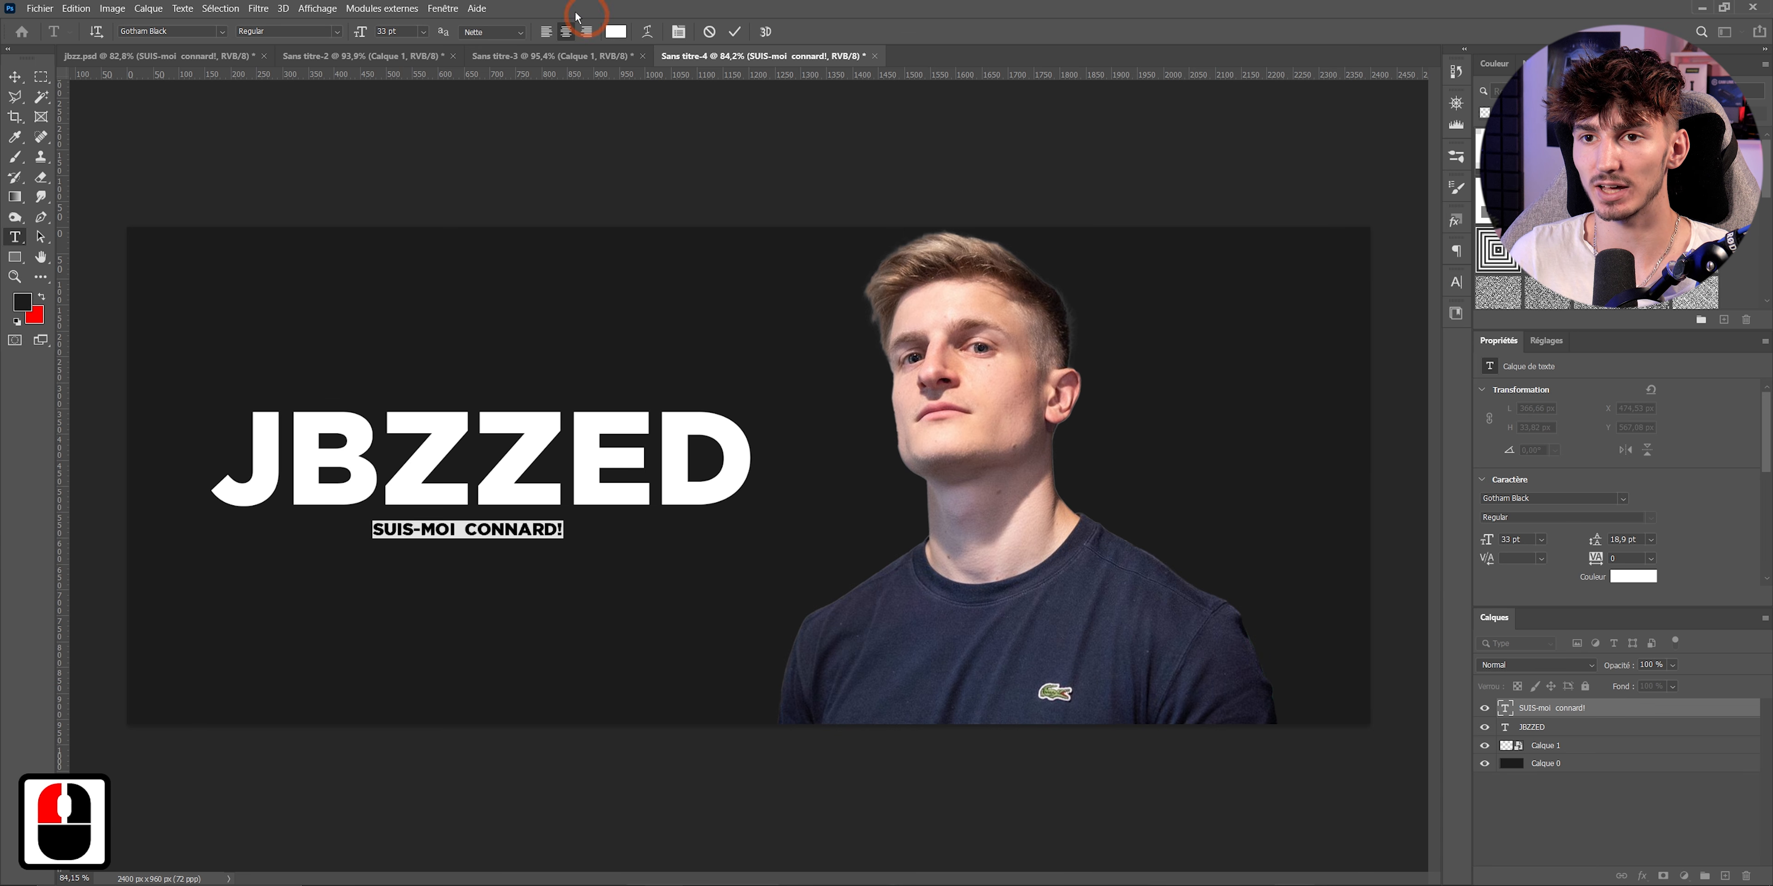
- Set the tracking of the "SUIS-MOI connard!" tagline to 500 in the character settings
left_click(443, 8)
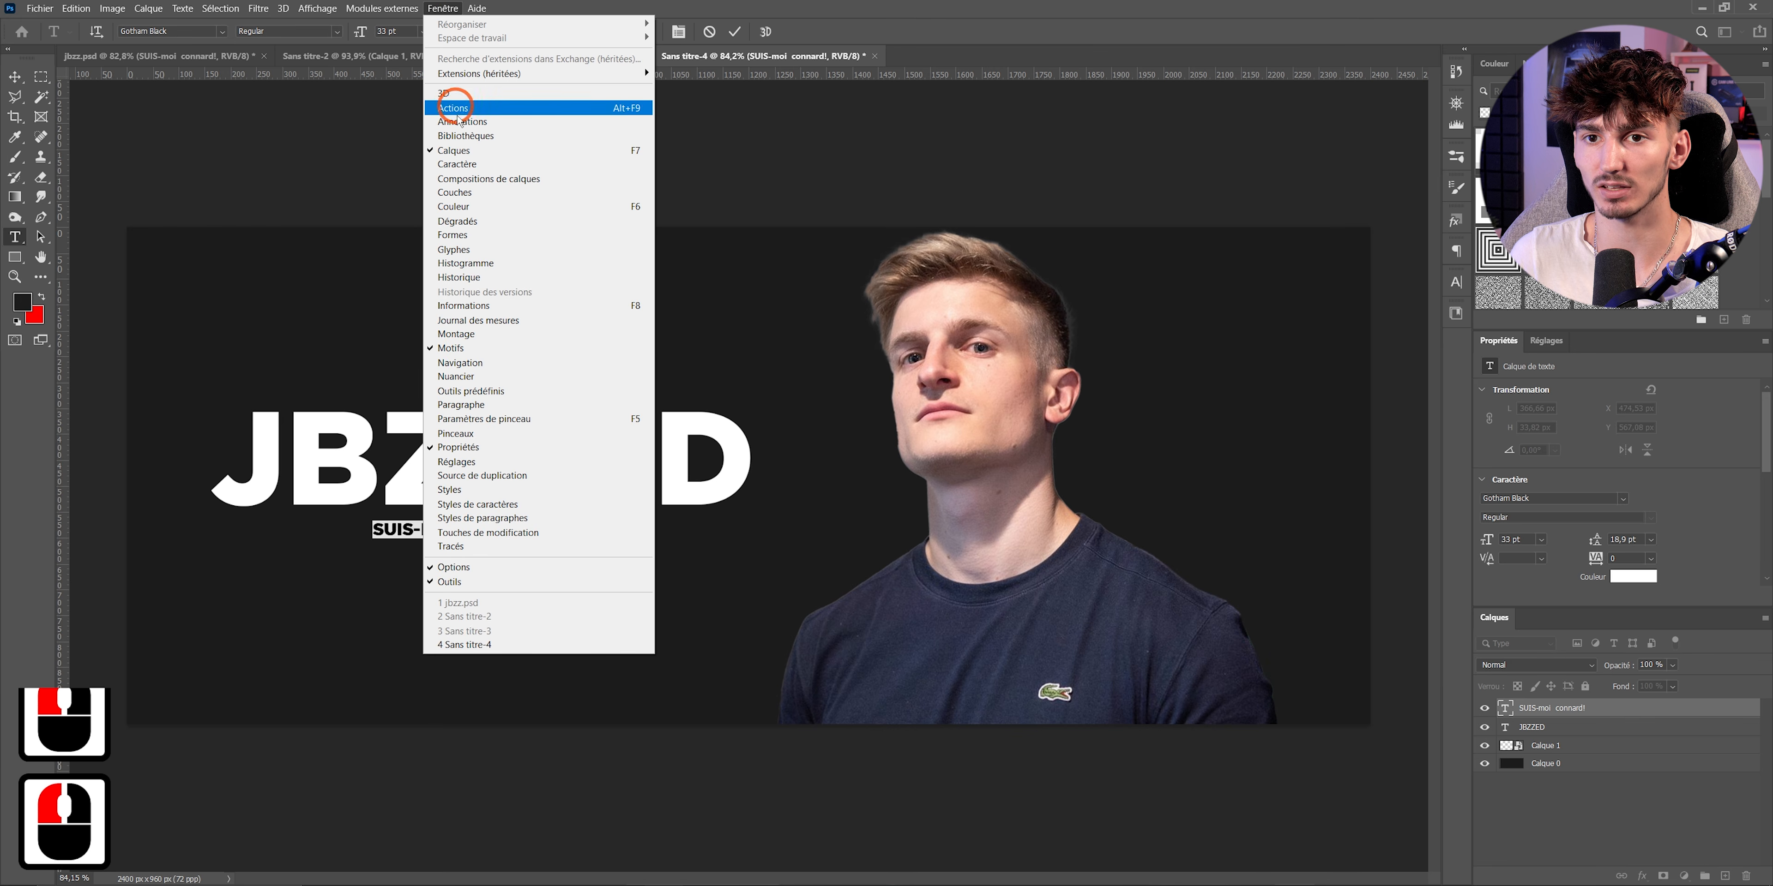
left_click(465, 164)
left_click_drag(1374, 340, 1395, 342)
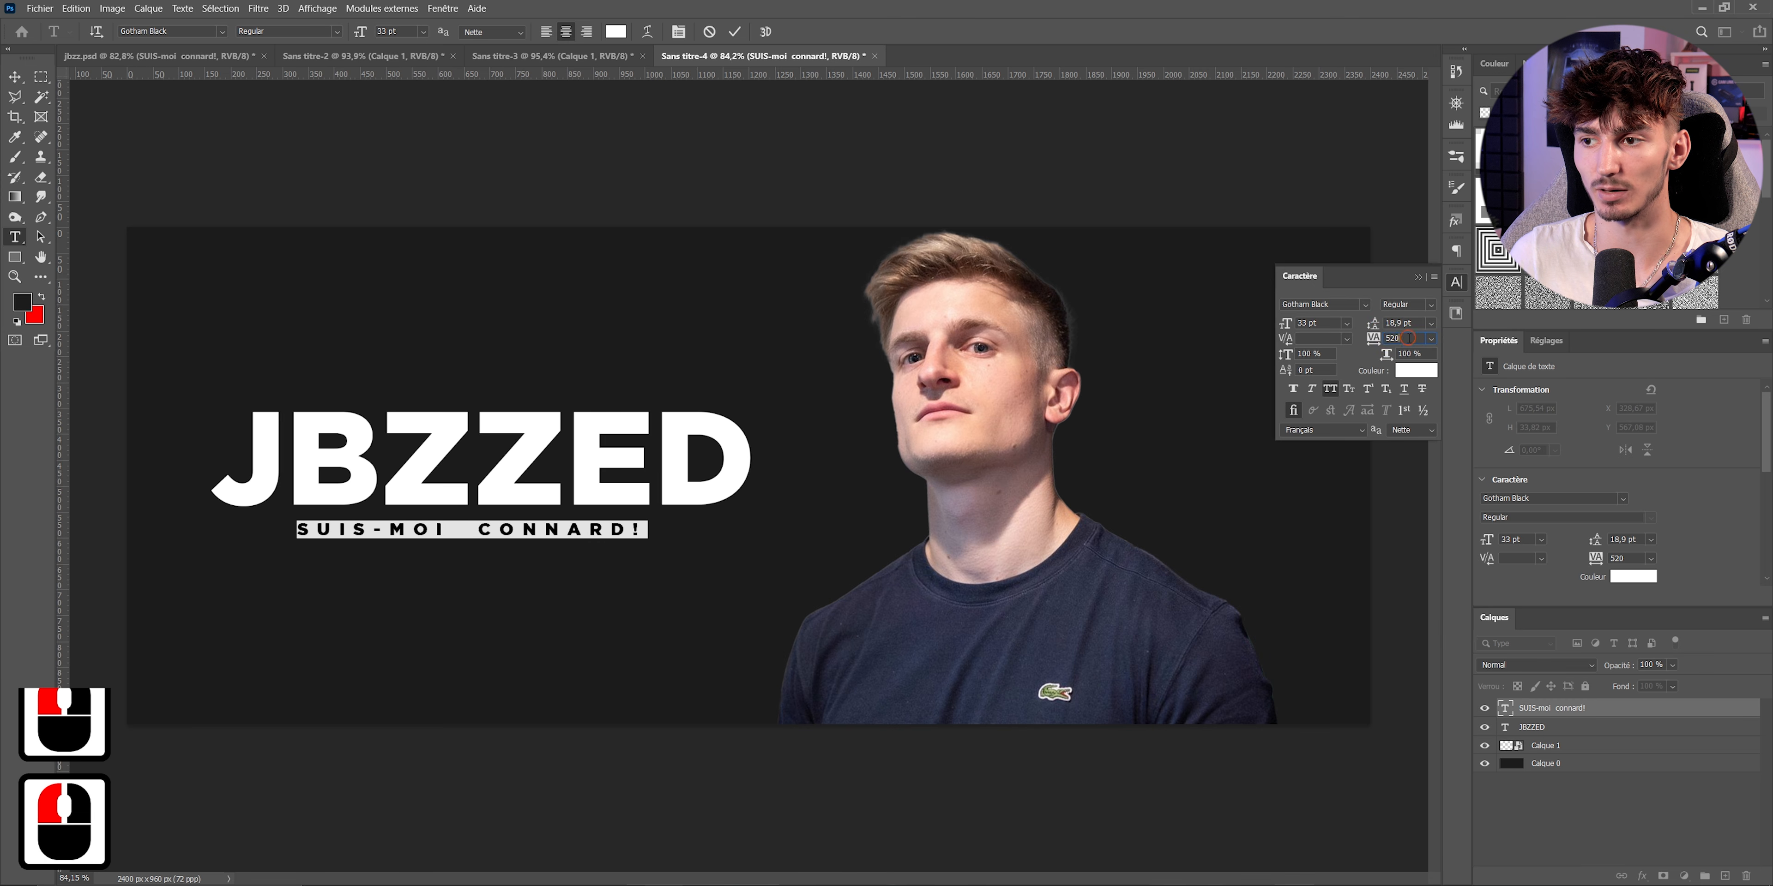
left_click(1407, 338)
type("500")
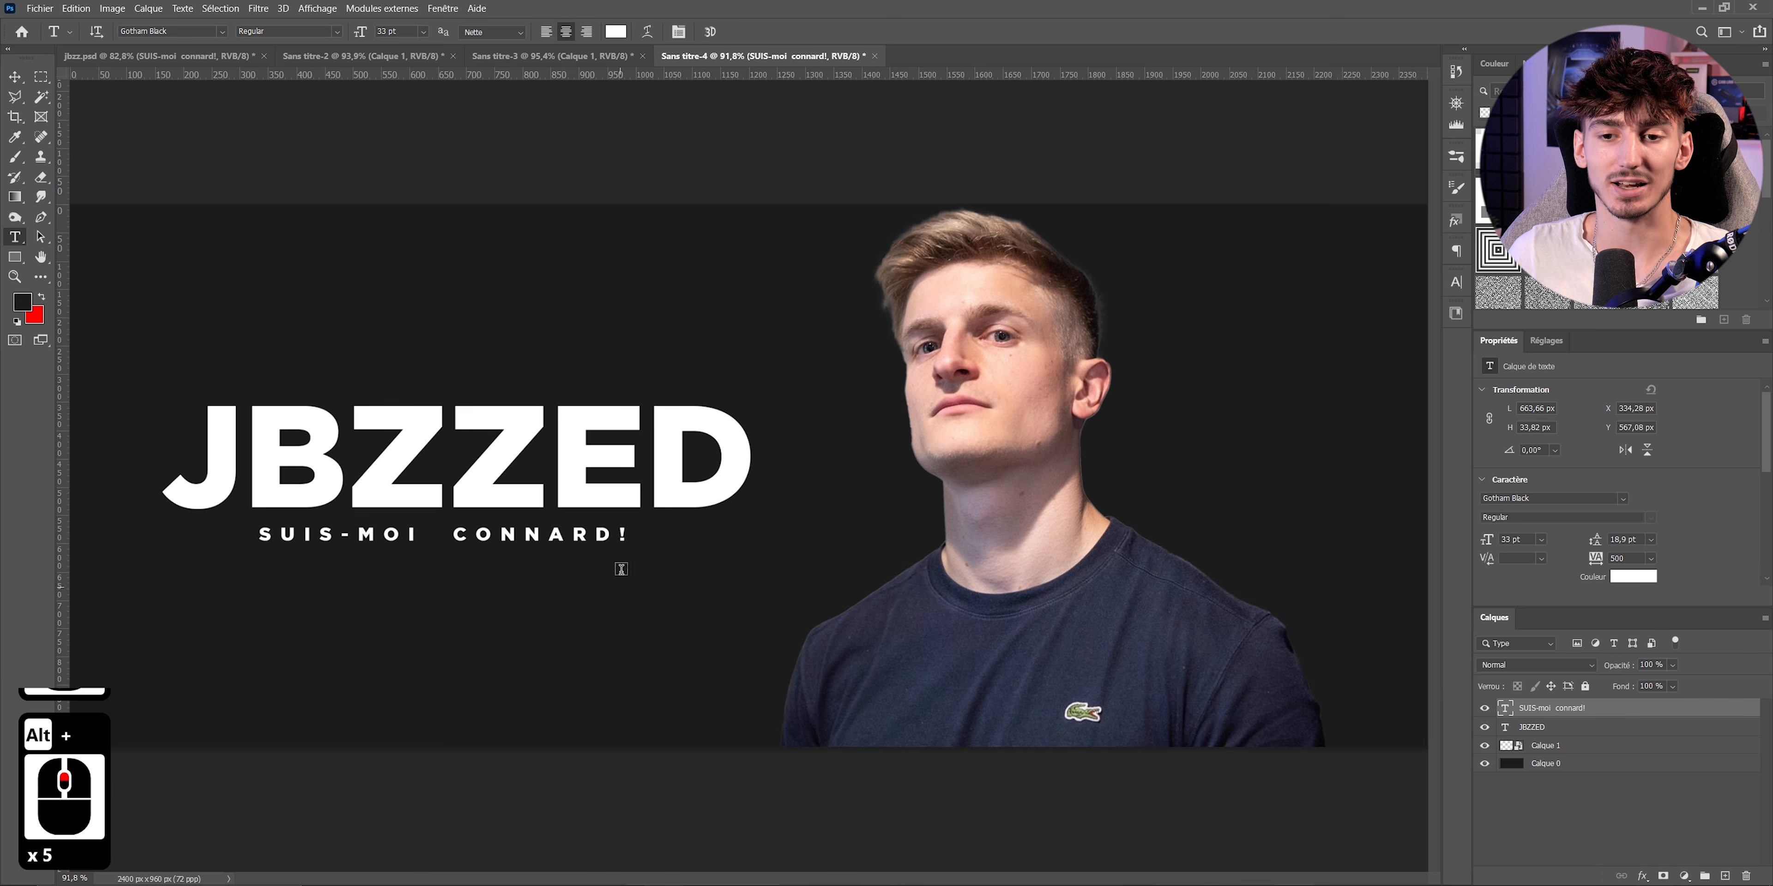
- Examine the spaced tagline on the banner and compare the layout with the finished banner in jbzz.psd
scroll(577, 521, "down", 5)
scroll(696, 535, "up", 6)
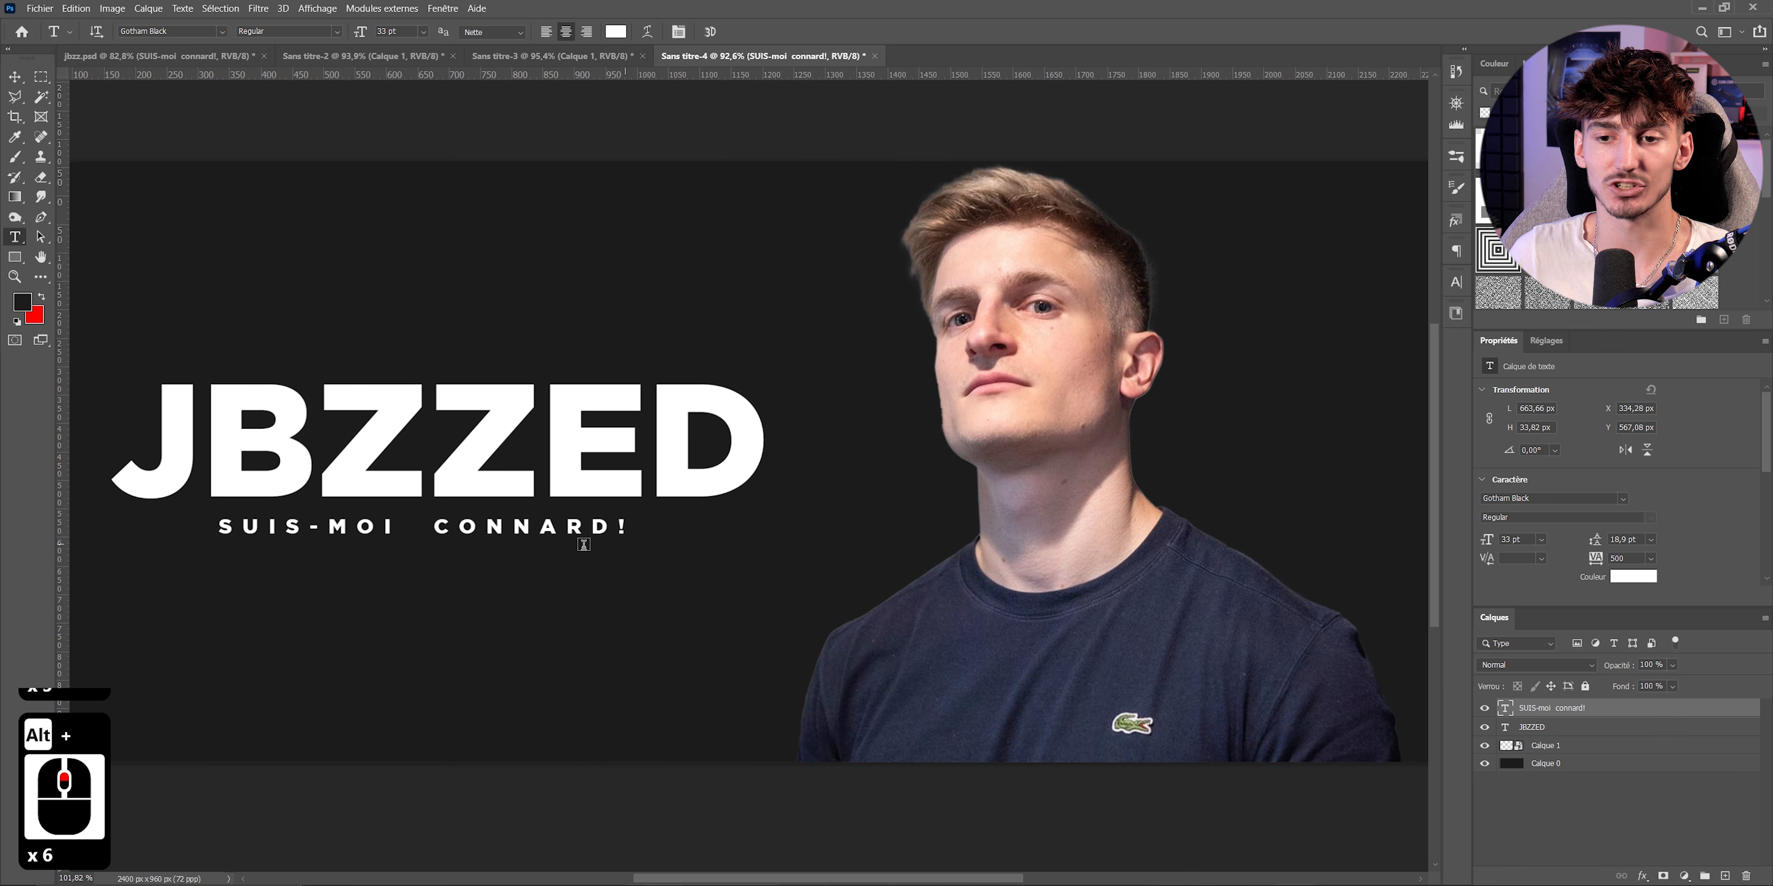
scroll(432, 542, "up", 3)
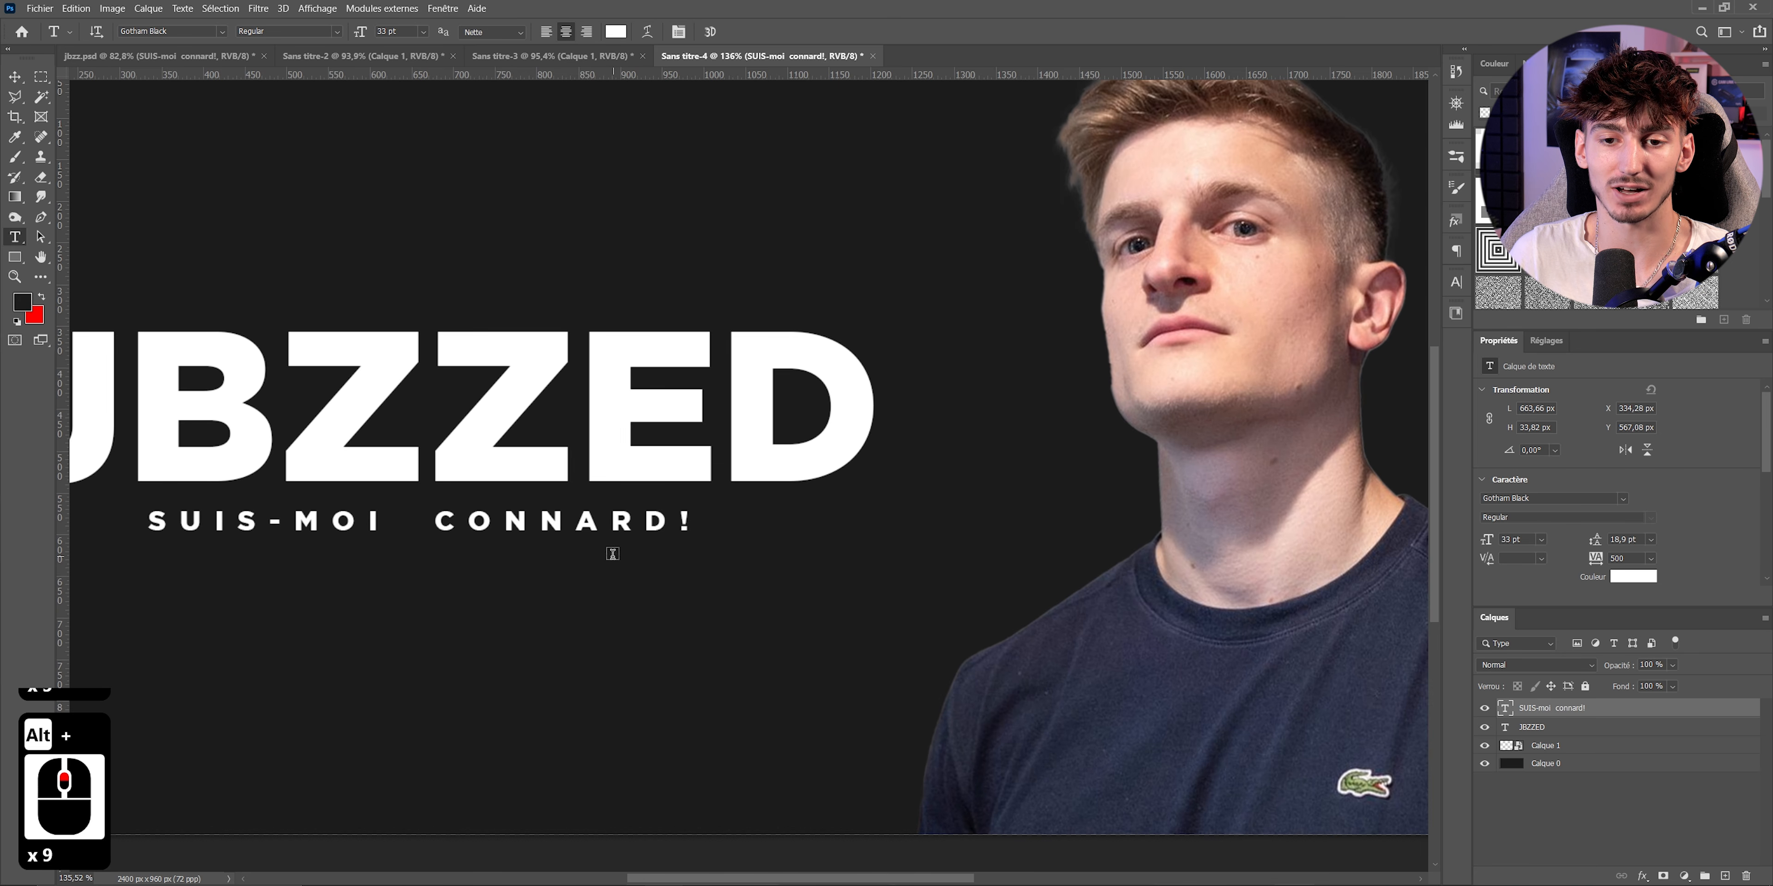
scroll(635, 554, "down", 5)
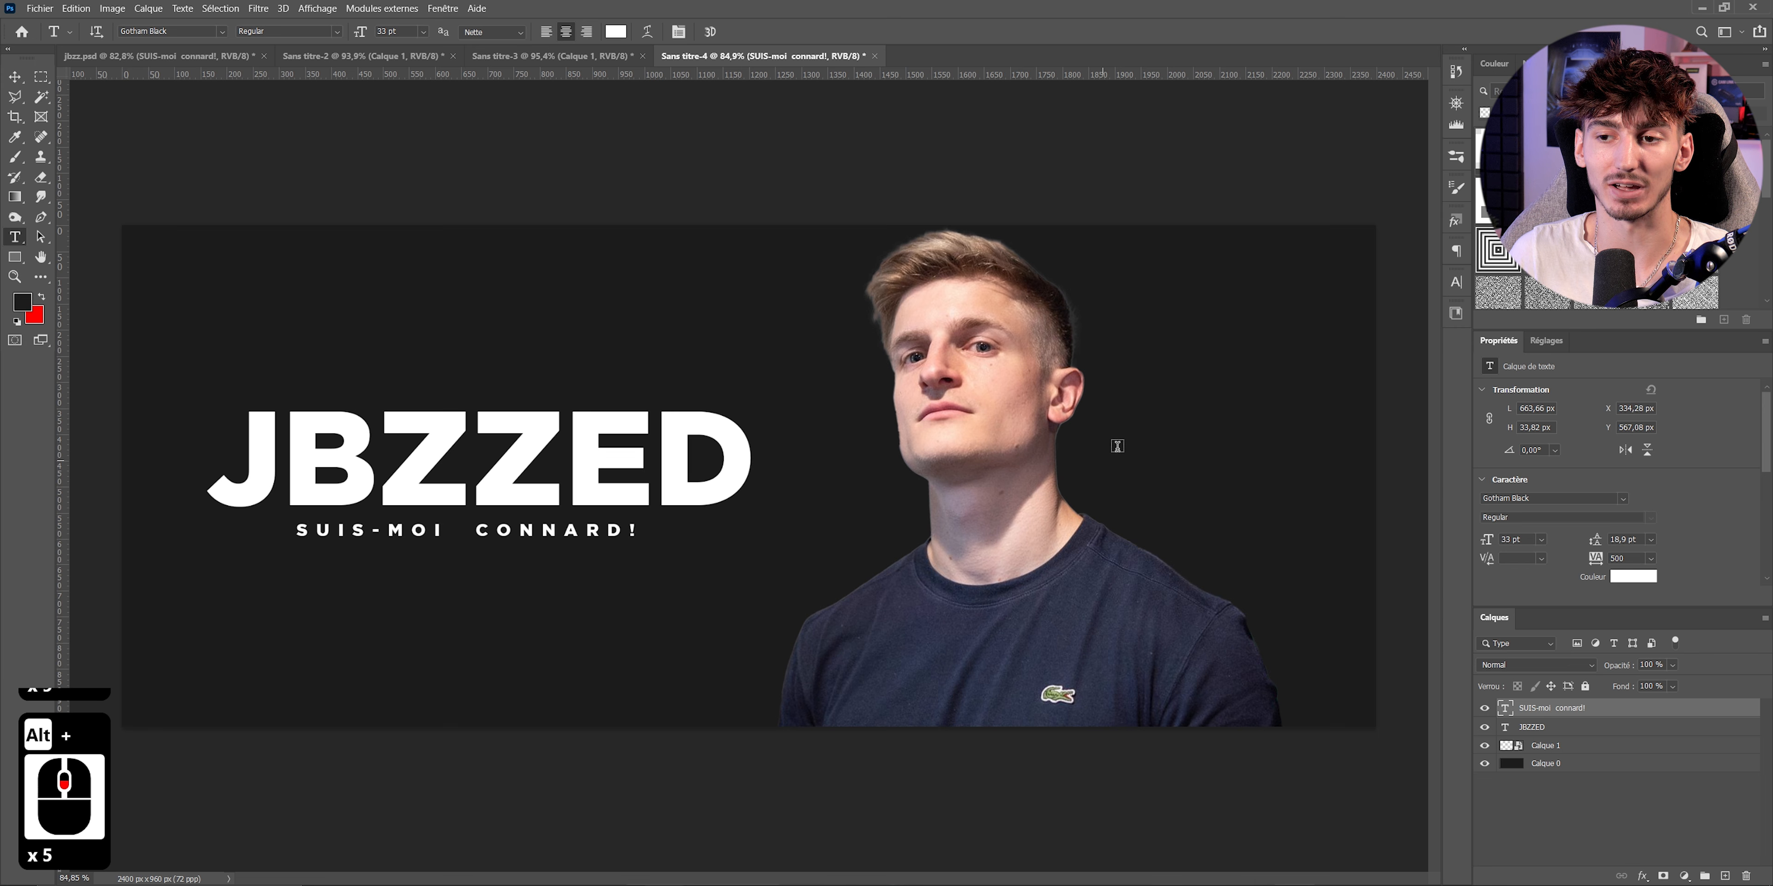
scroll(757, 413, "down", 5)
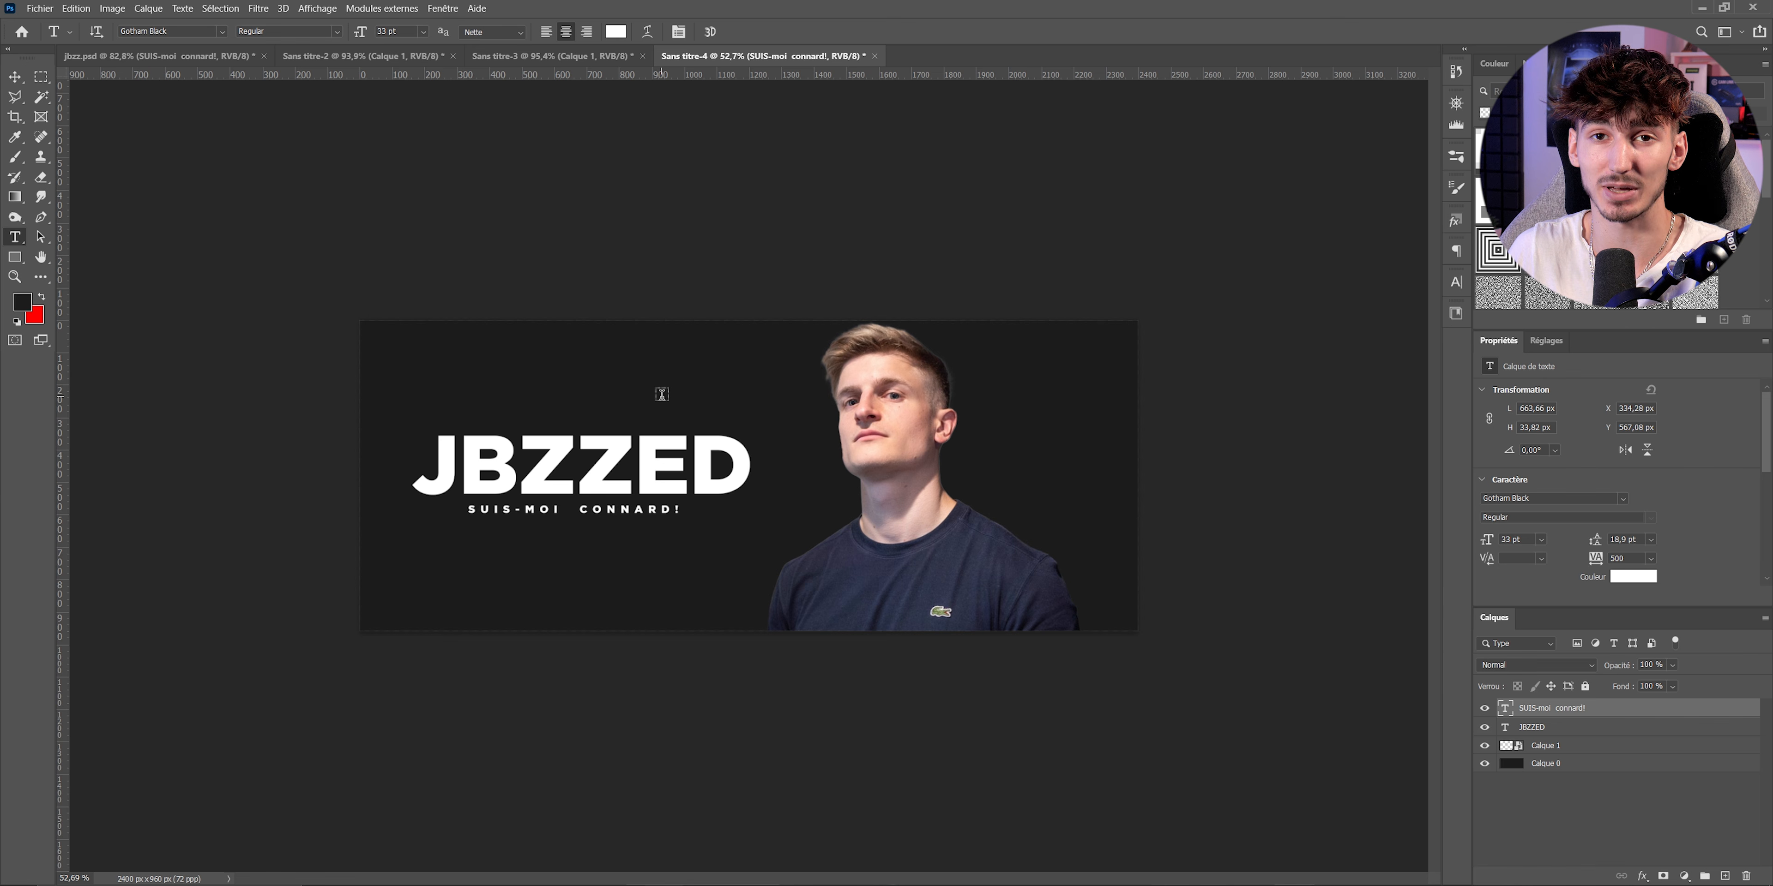
scroll(662, 395, "up", 4)
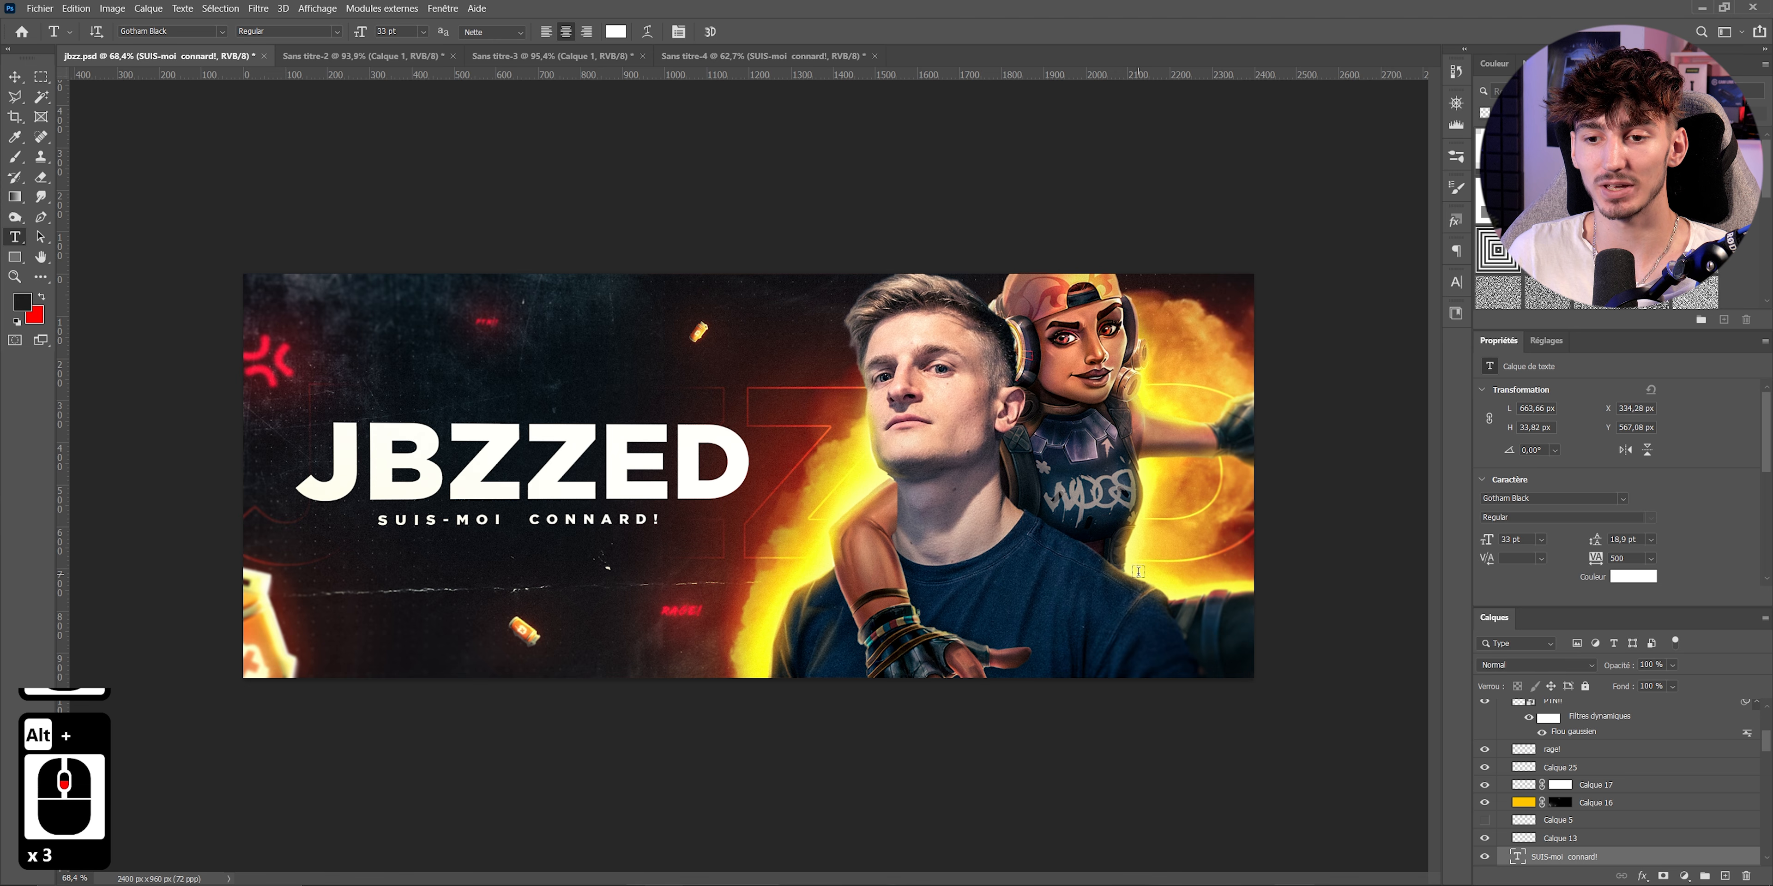
scroll(748, 476, "up", 2)
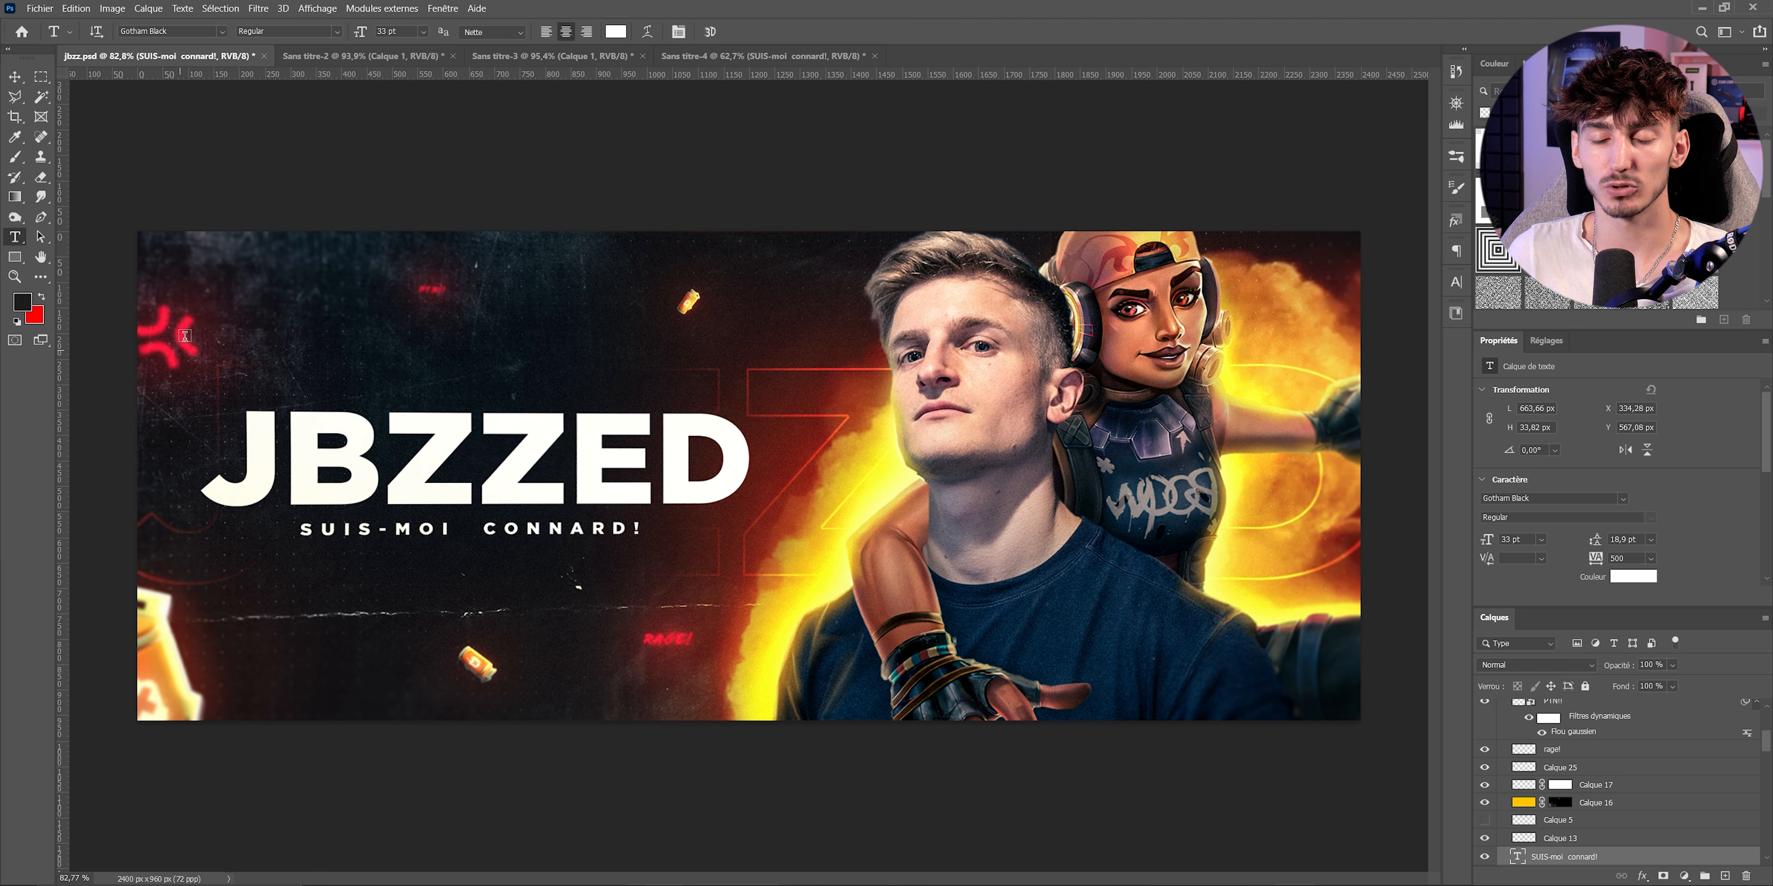
scroll(750, 478, "down", 1)
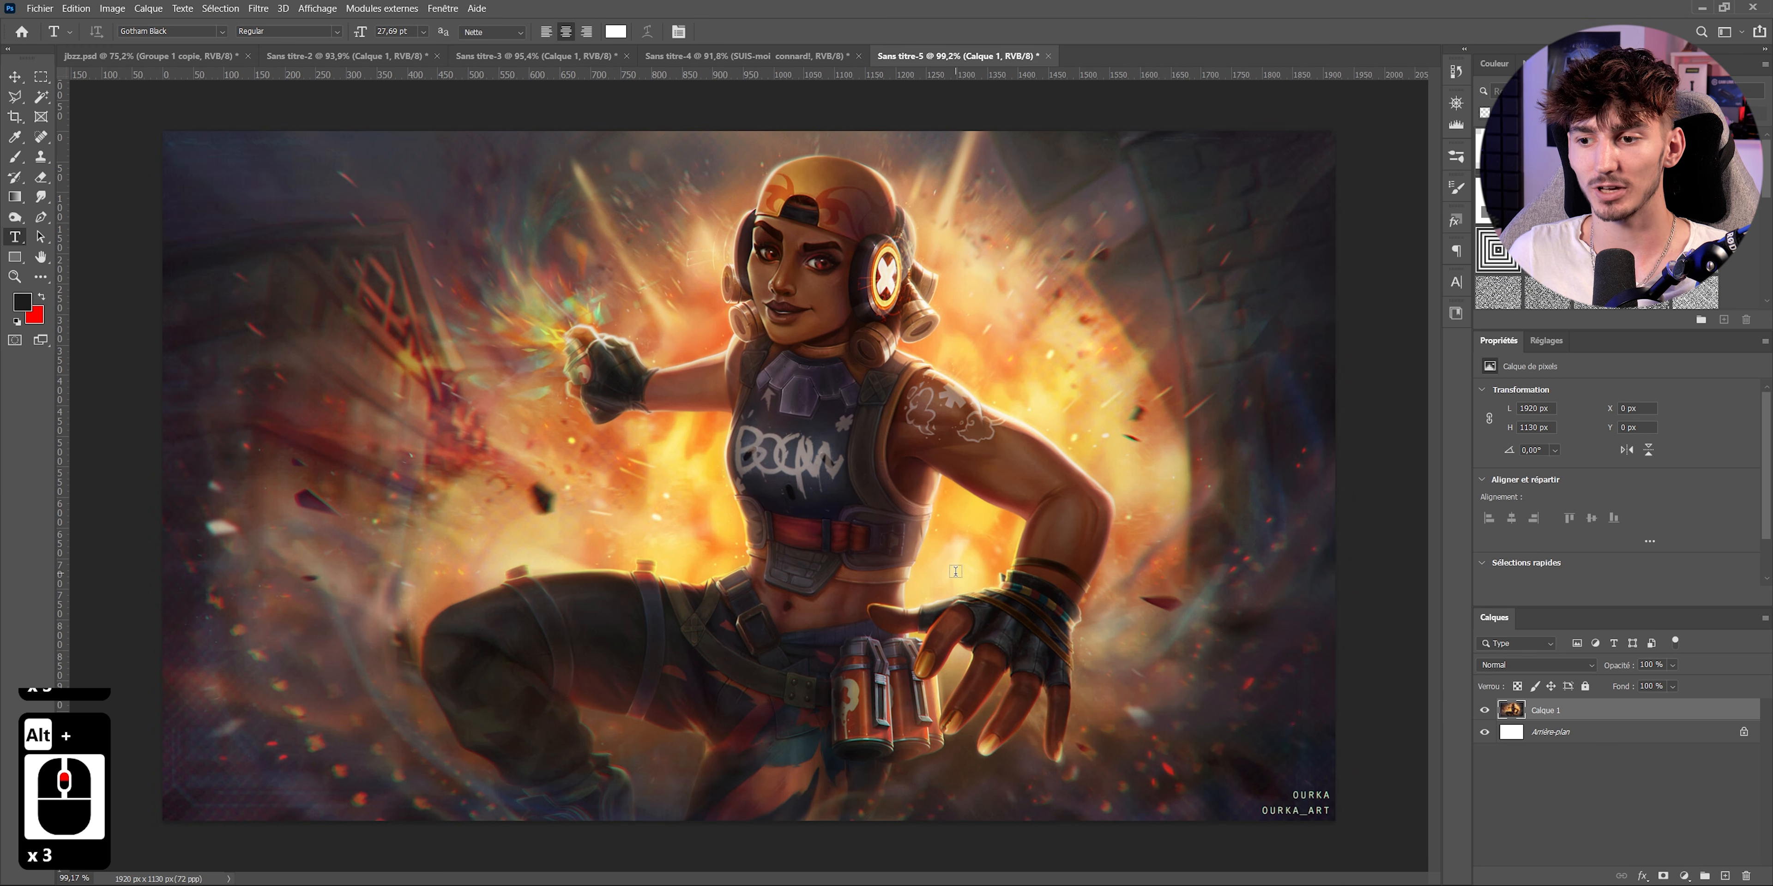
- Cut the female game character out of her explosion background with a layer mask and copy her into the Sans titre-4 banner
left_click(41, 97)
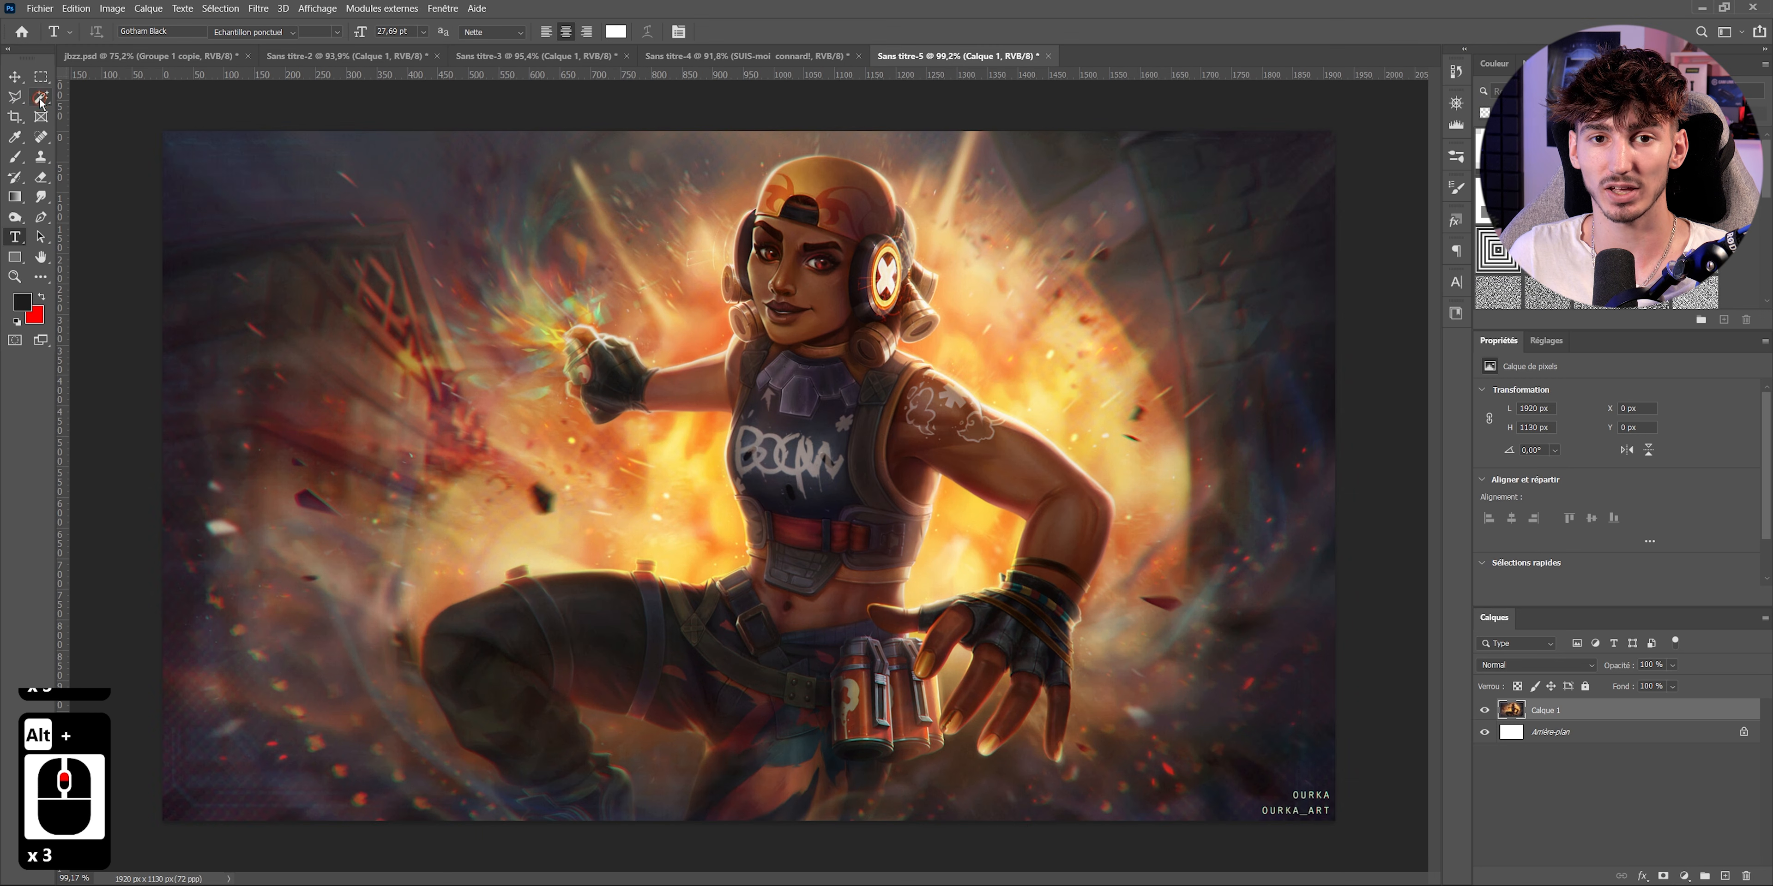
left_click(241, 232)
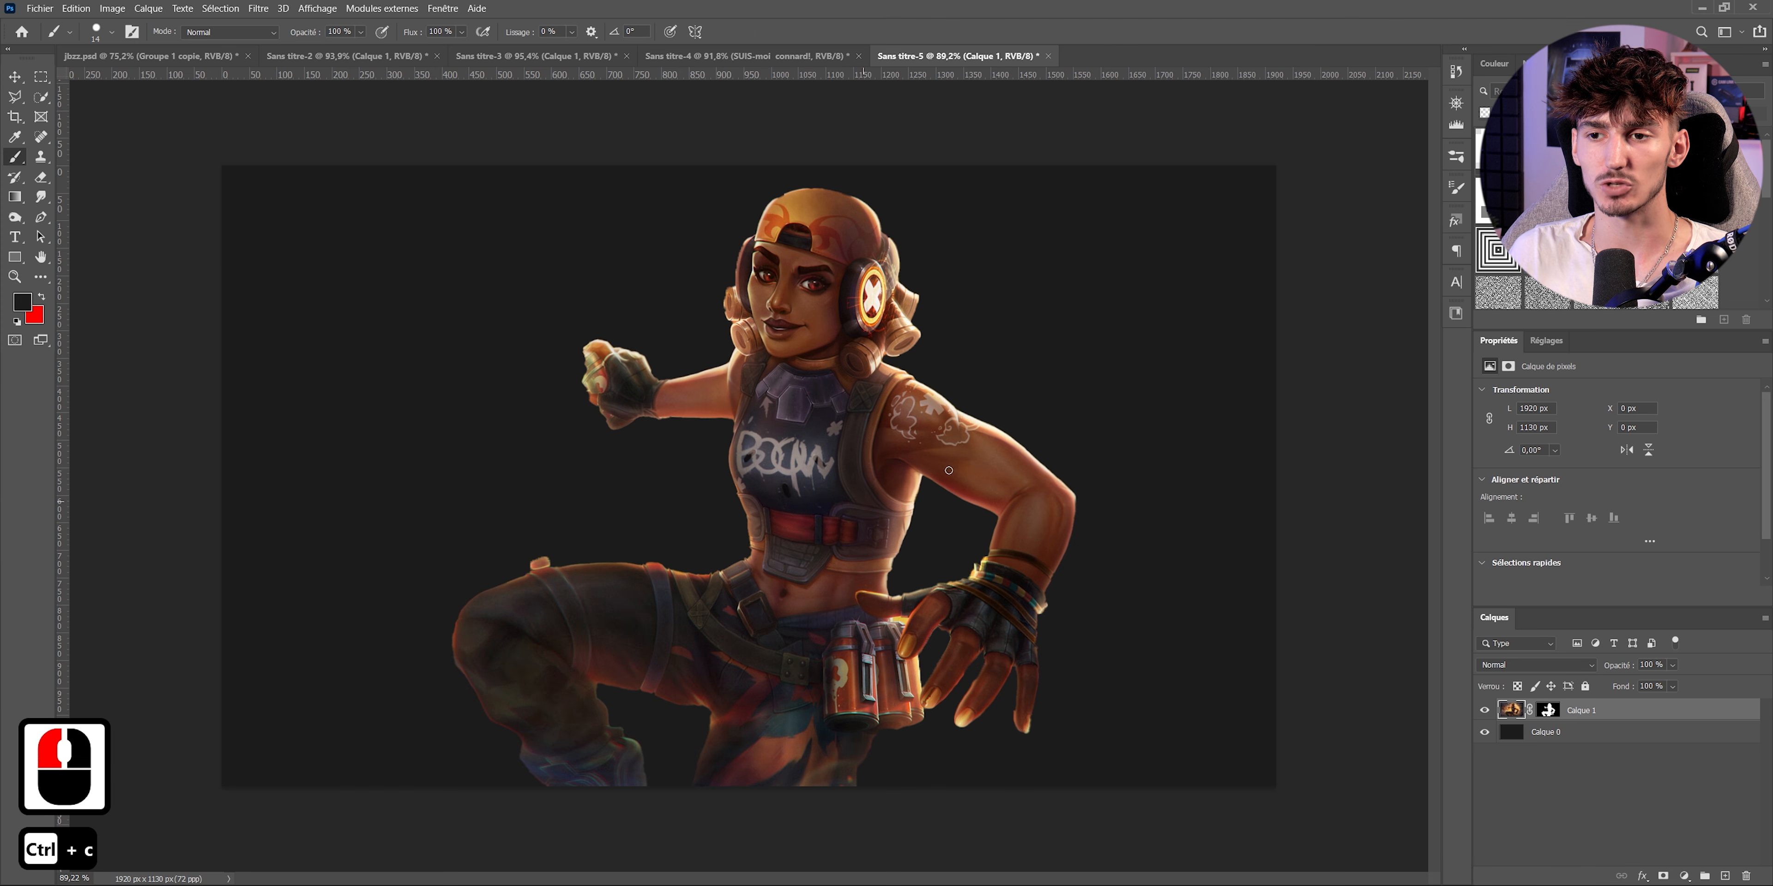
left_click(736, 52)
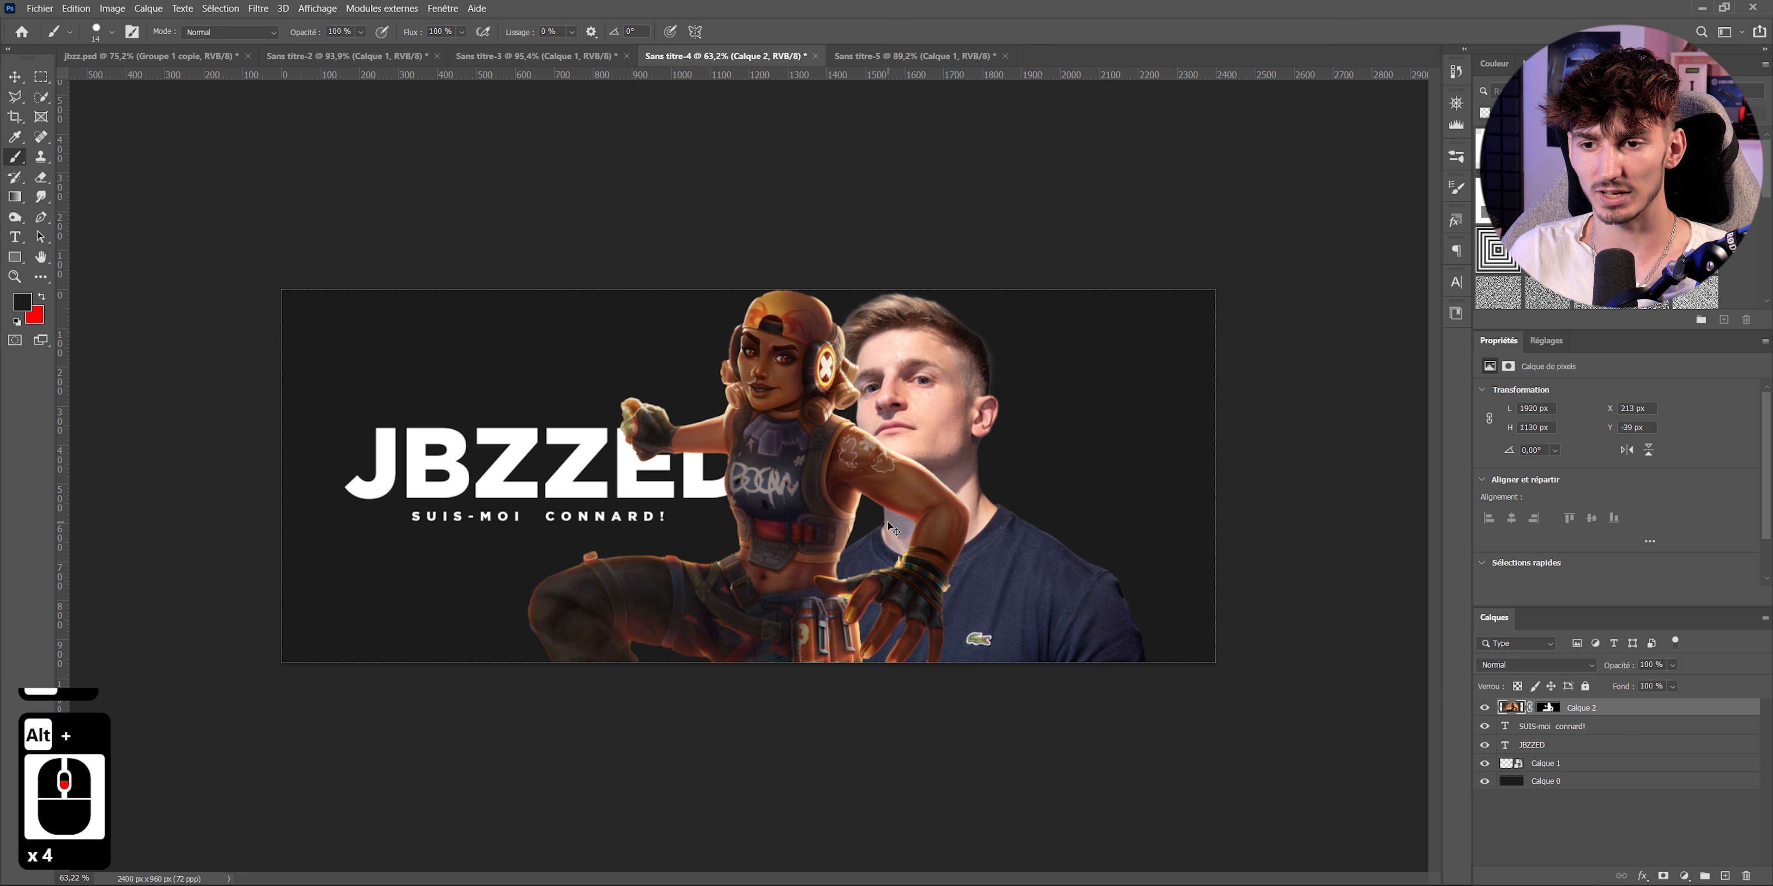
- Flip the pasted character horizontally, move her over the portrait's shoulder side and place her layer below the two text layers
key("ctrl+t")
right_click(792, 543)
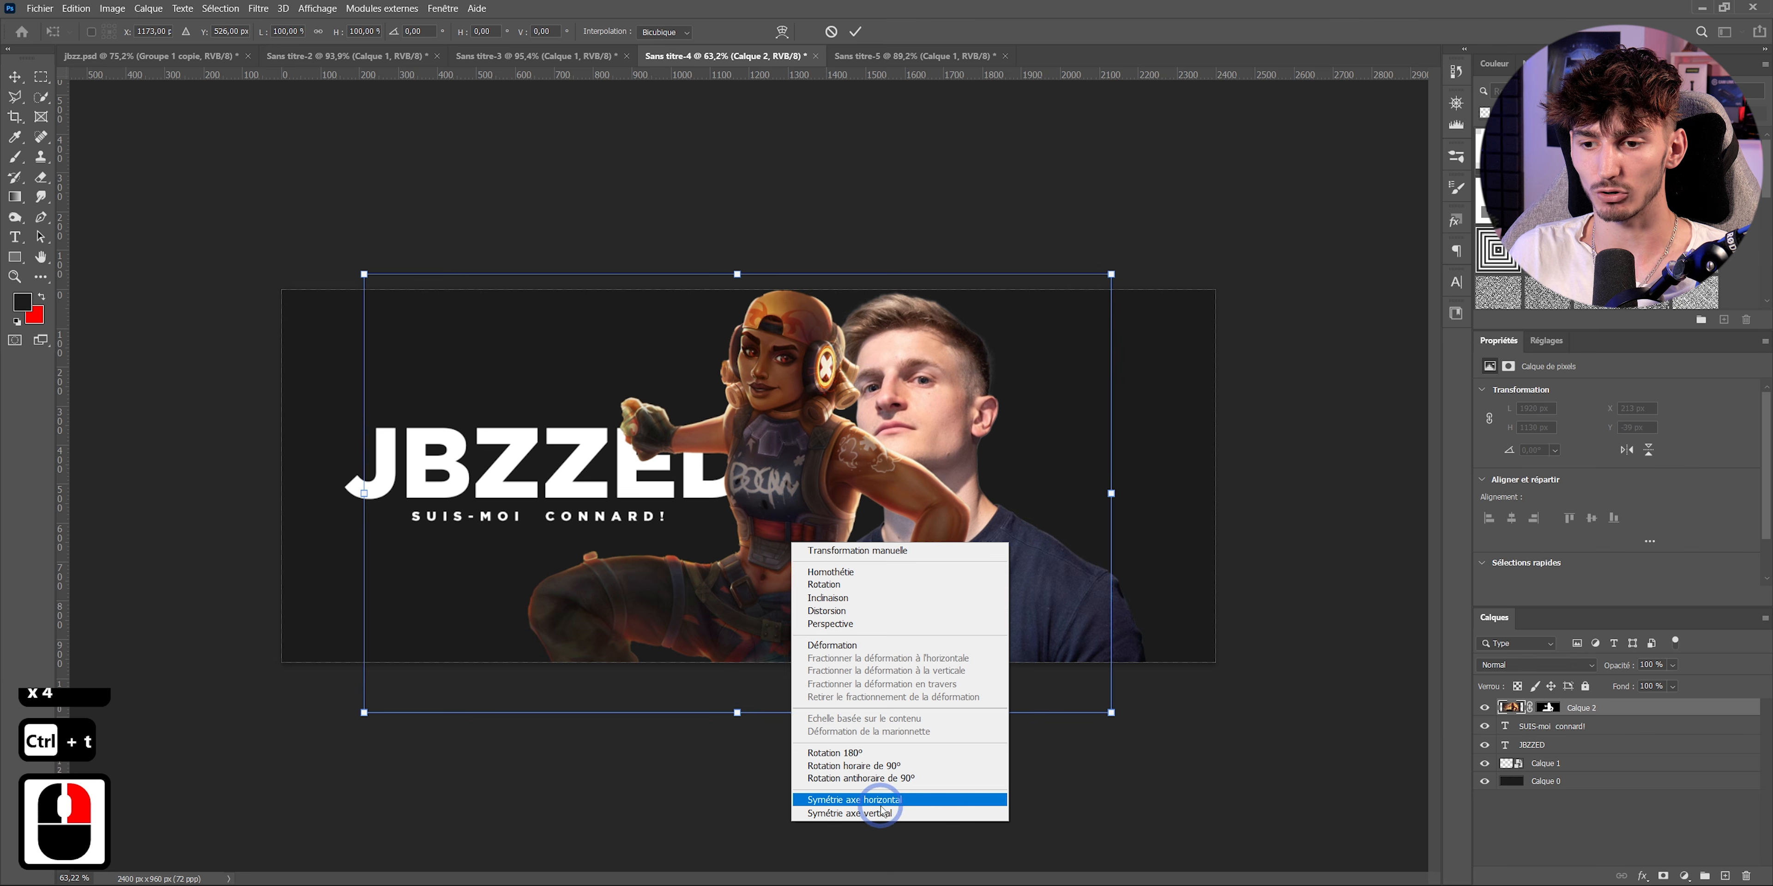
left_click(853, 800)
left_click_drag(734, 568, 1078, 566)
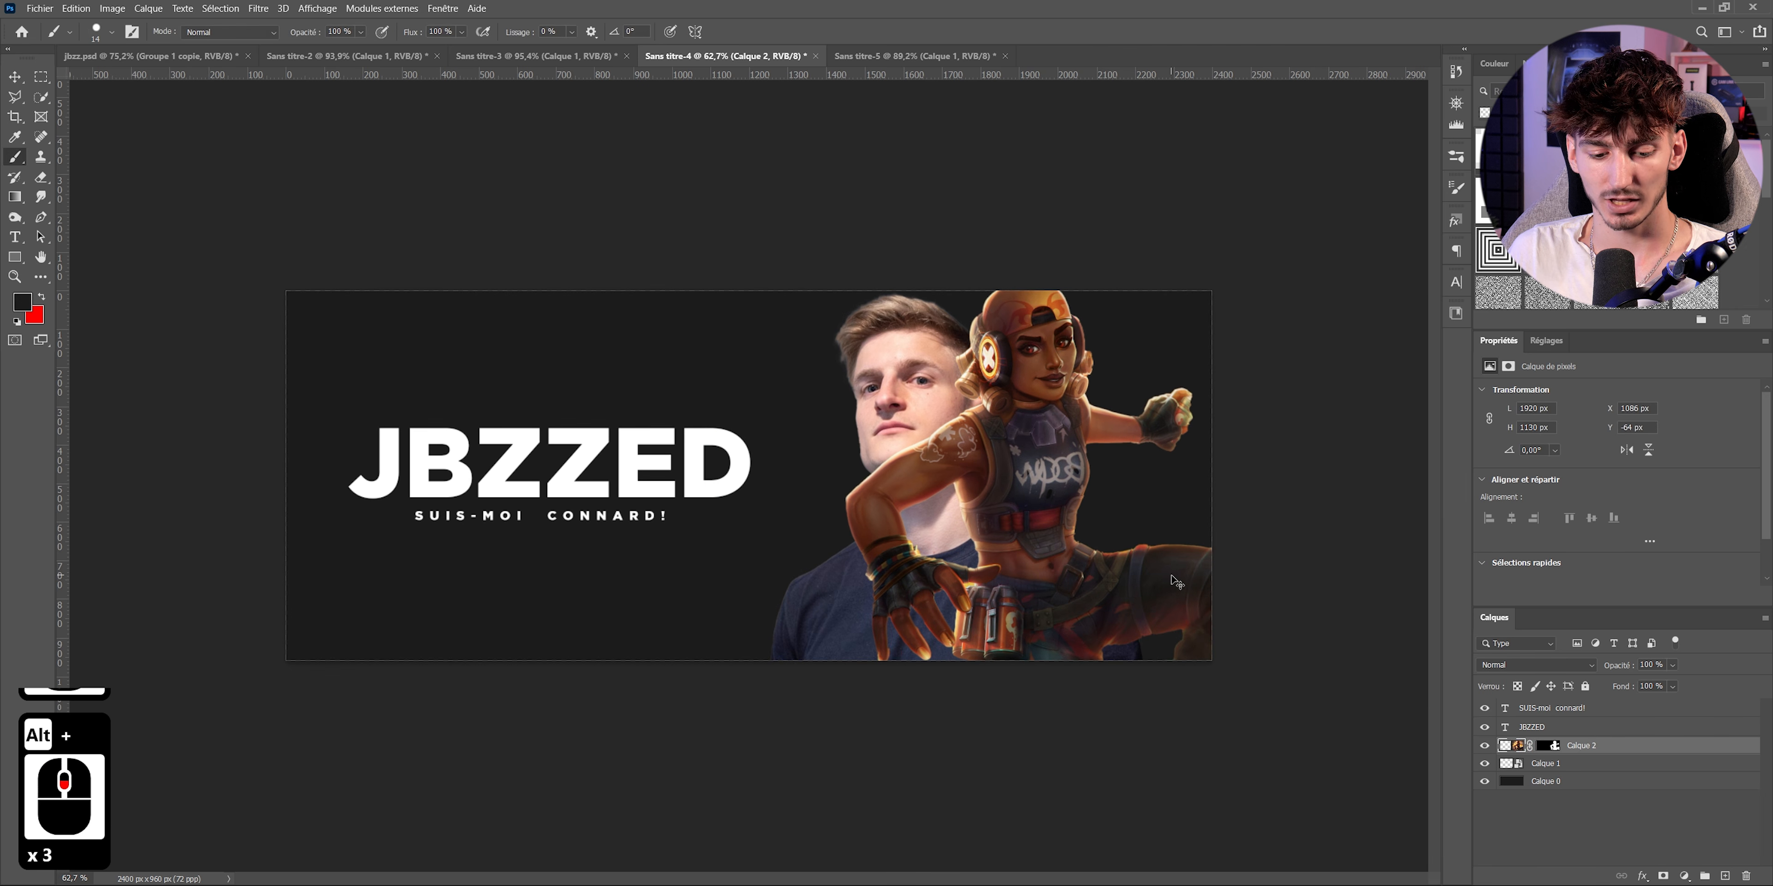
- Scale the character to about 110.42 % and position her so her arm reaches across the portrait's chest
key("ctrl+t")
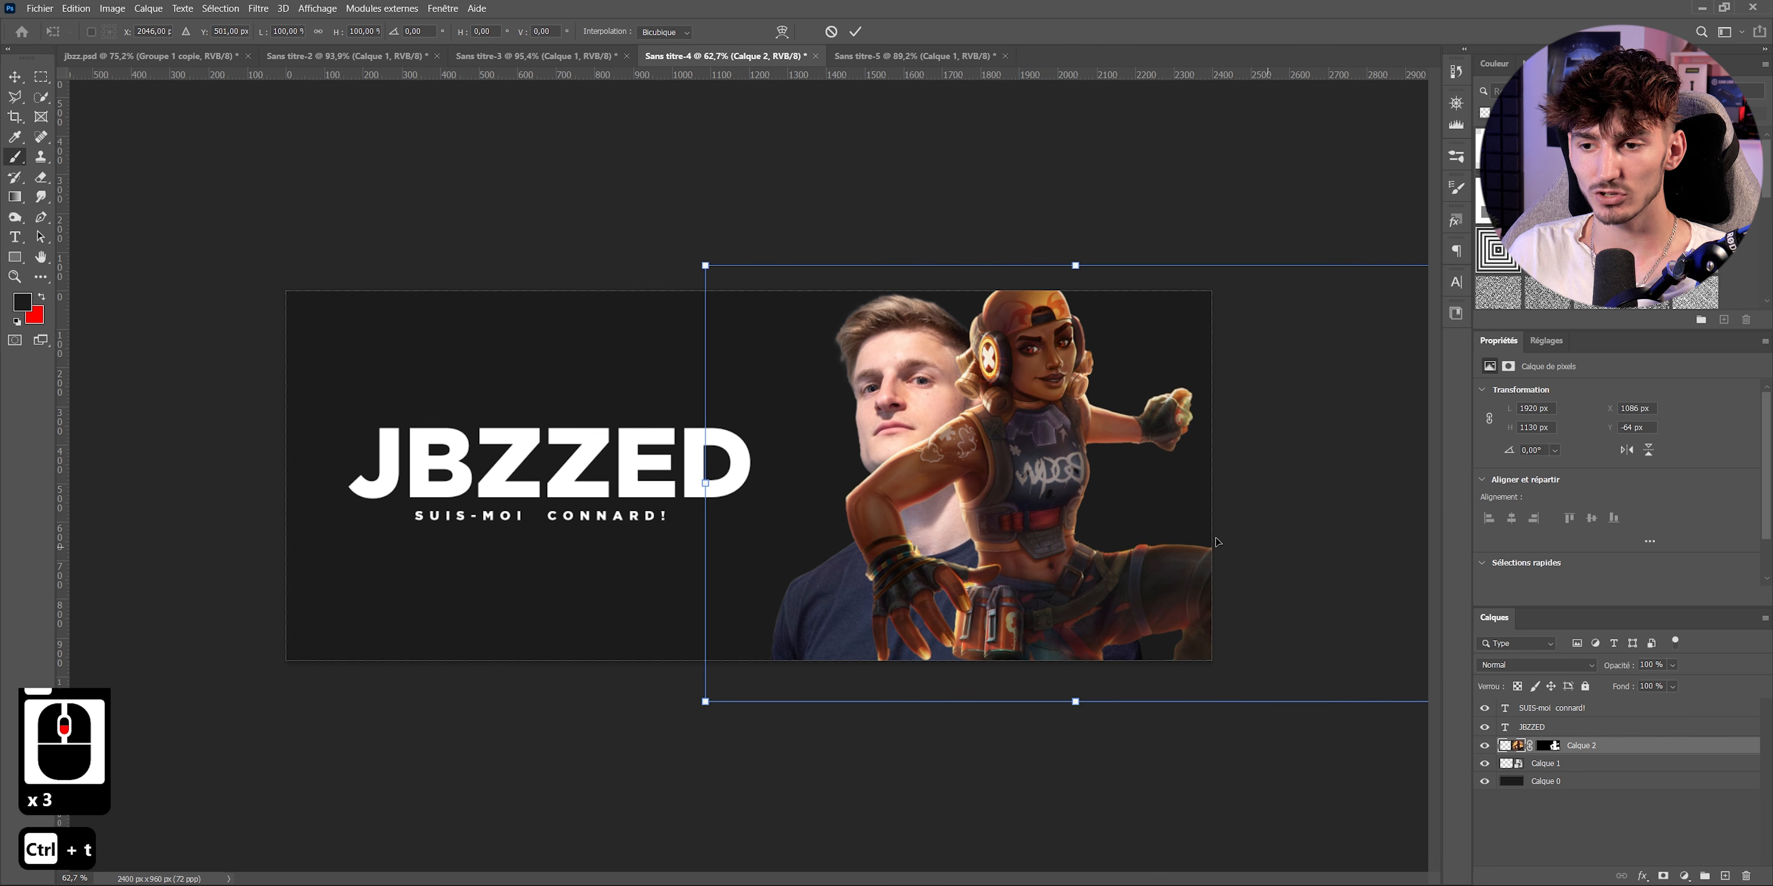
scroll(1153, 531, "down", 2)
scroll(912, 519, "up", 6)
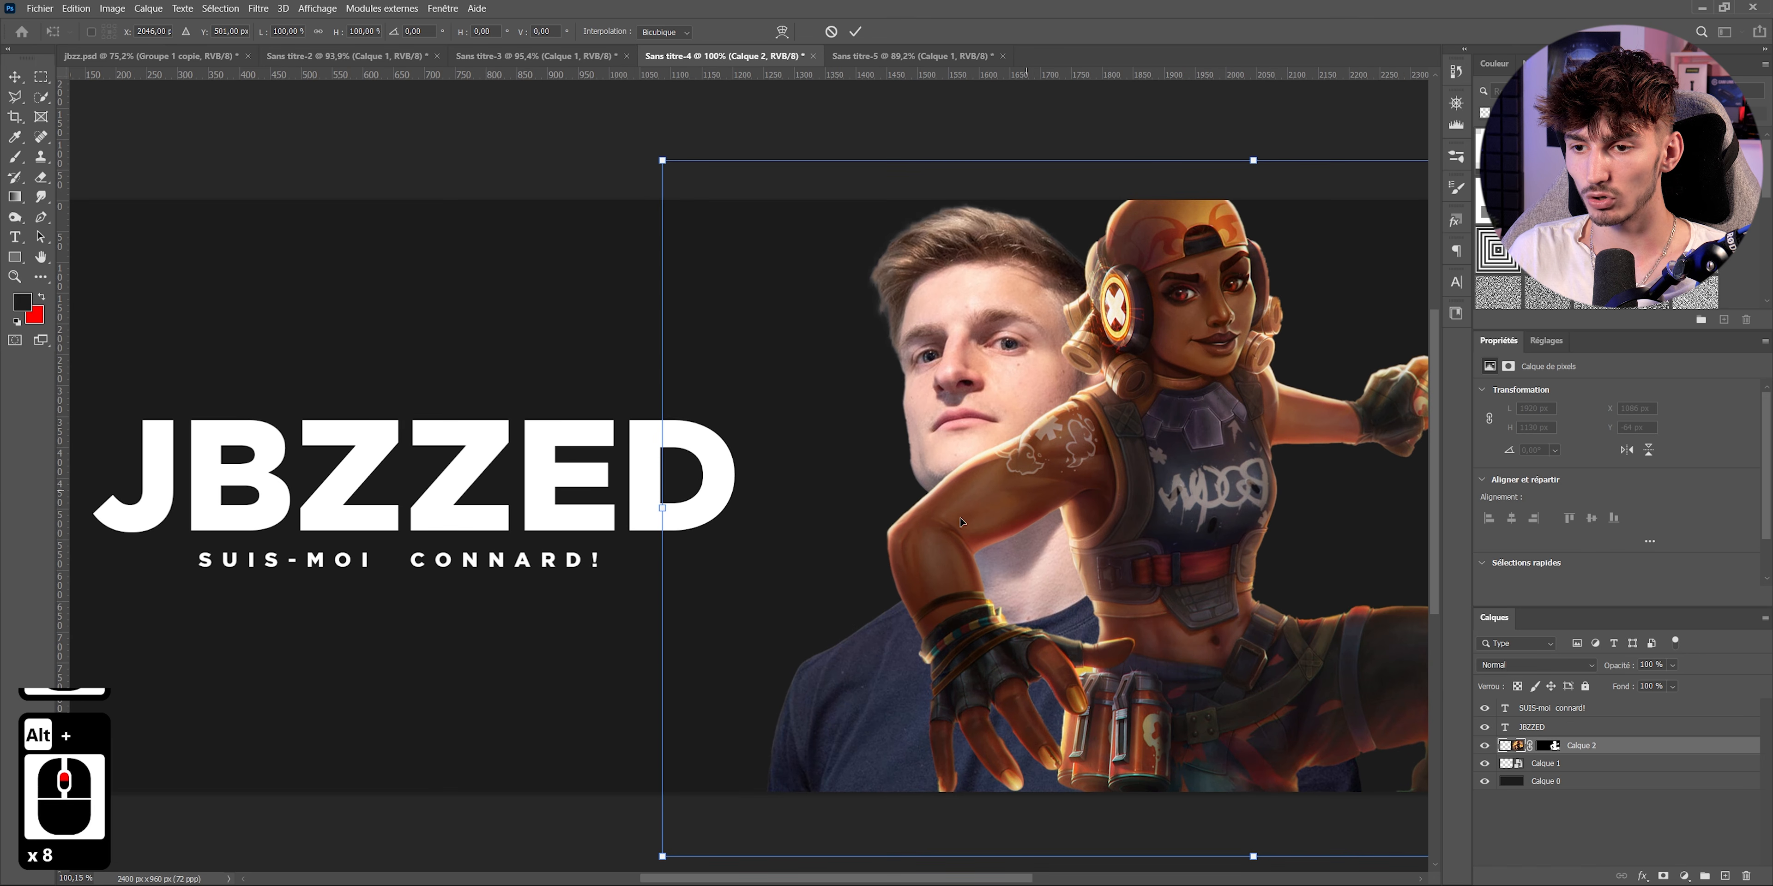
scroll(1050, 759, "down", 5)
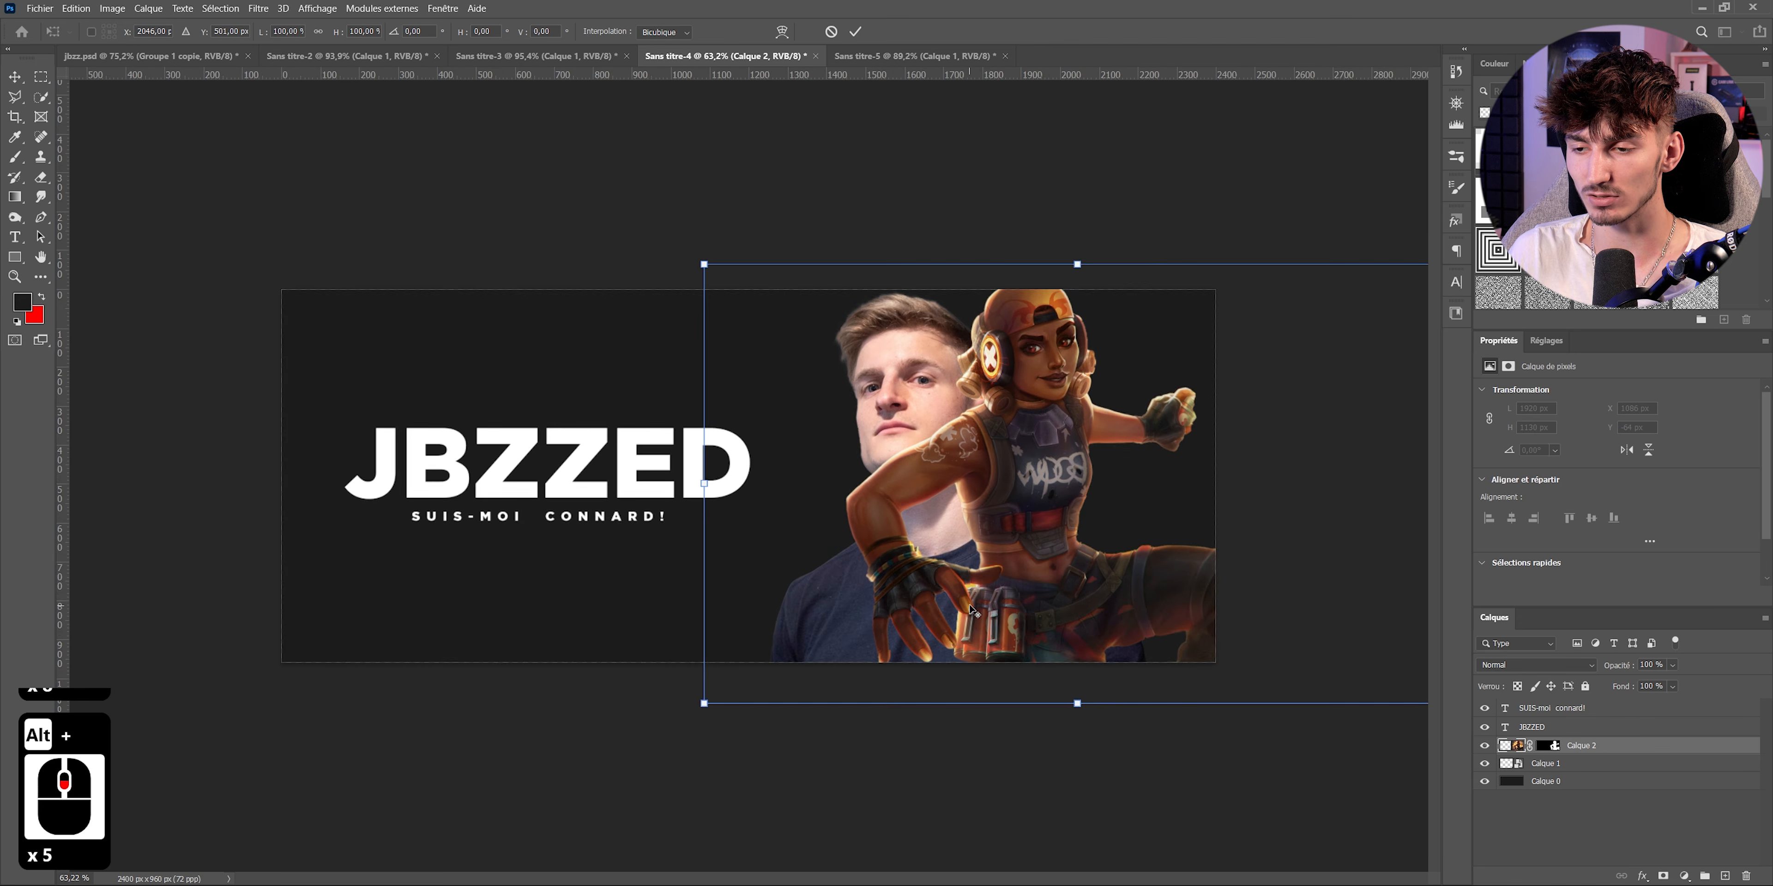
scroll(1086, 564, "up", 2)
scroll(1086, 564, "up", 4)
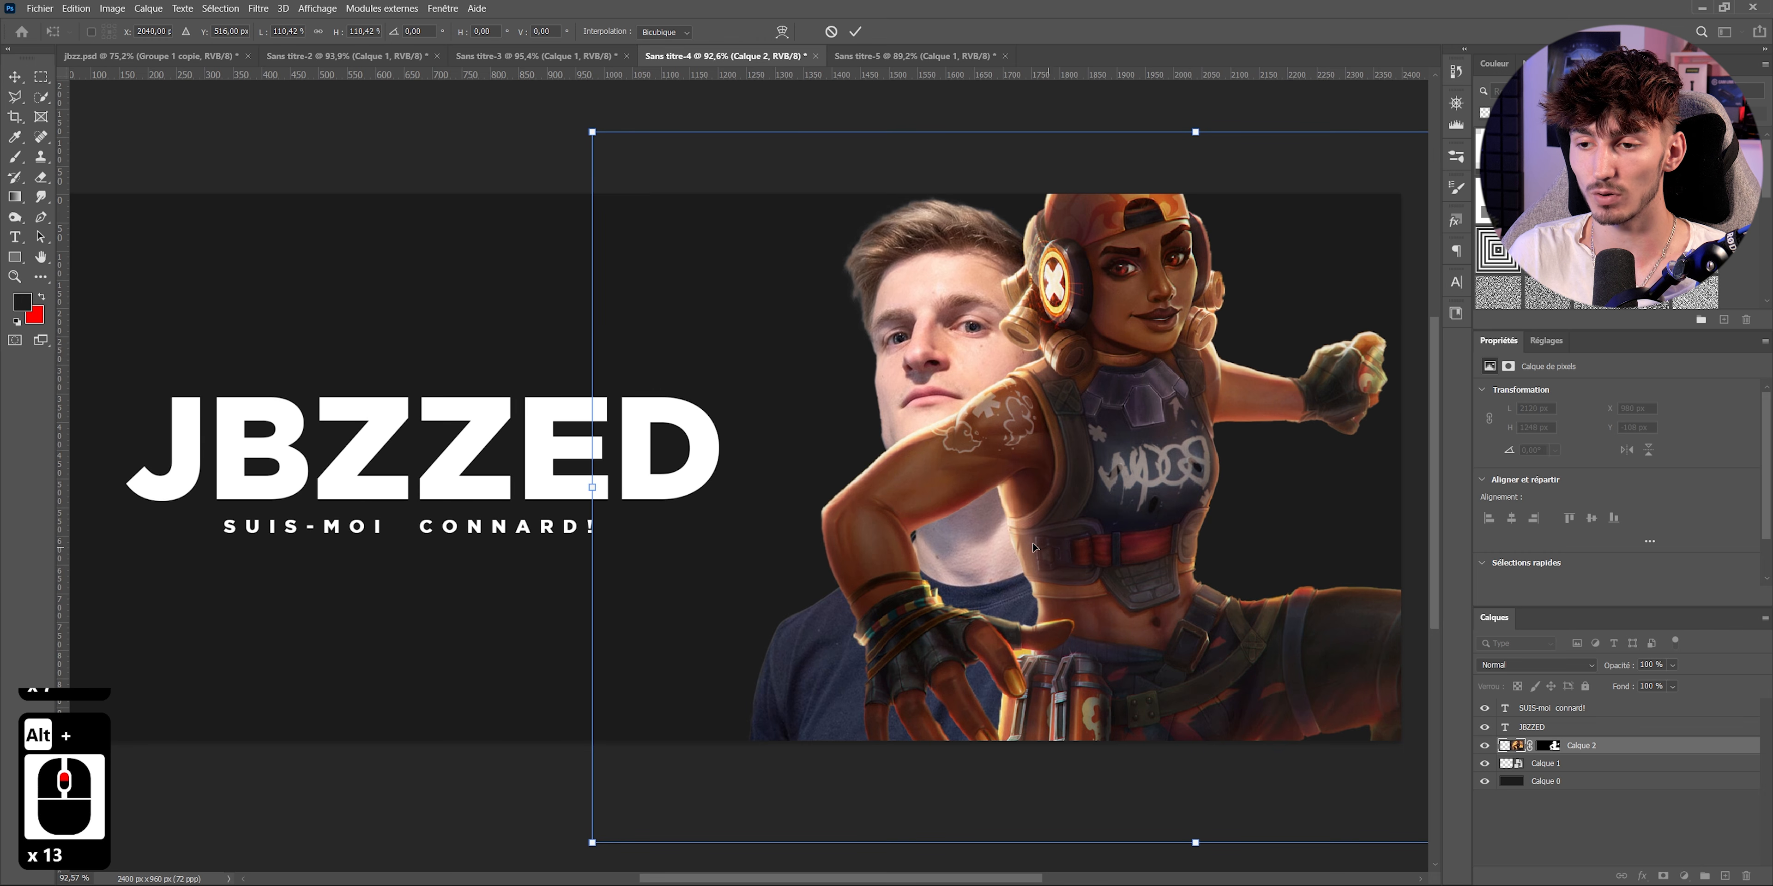
scroll(1057, 552, "down", 4)
scroll(1068, 589, "up", 3)
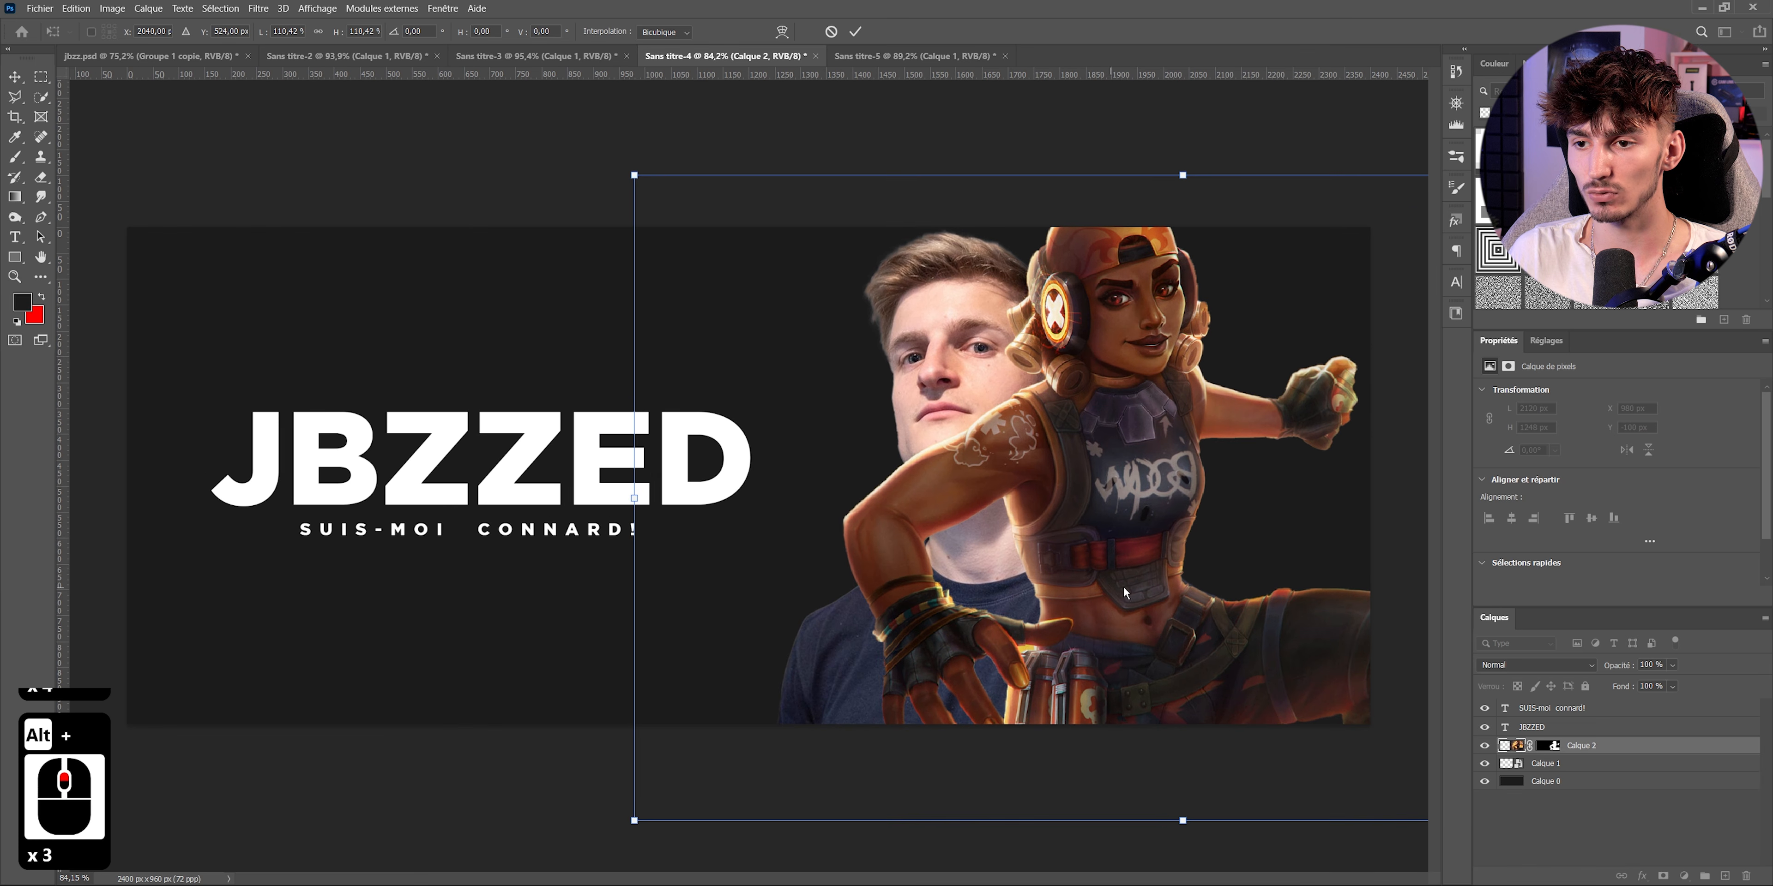
key("b")
- Hide the character where she overlaps the portrait by filling the portrait's outline with black on her layer mask
scroll(964, 660, "up", 7)
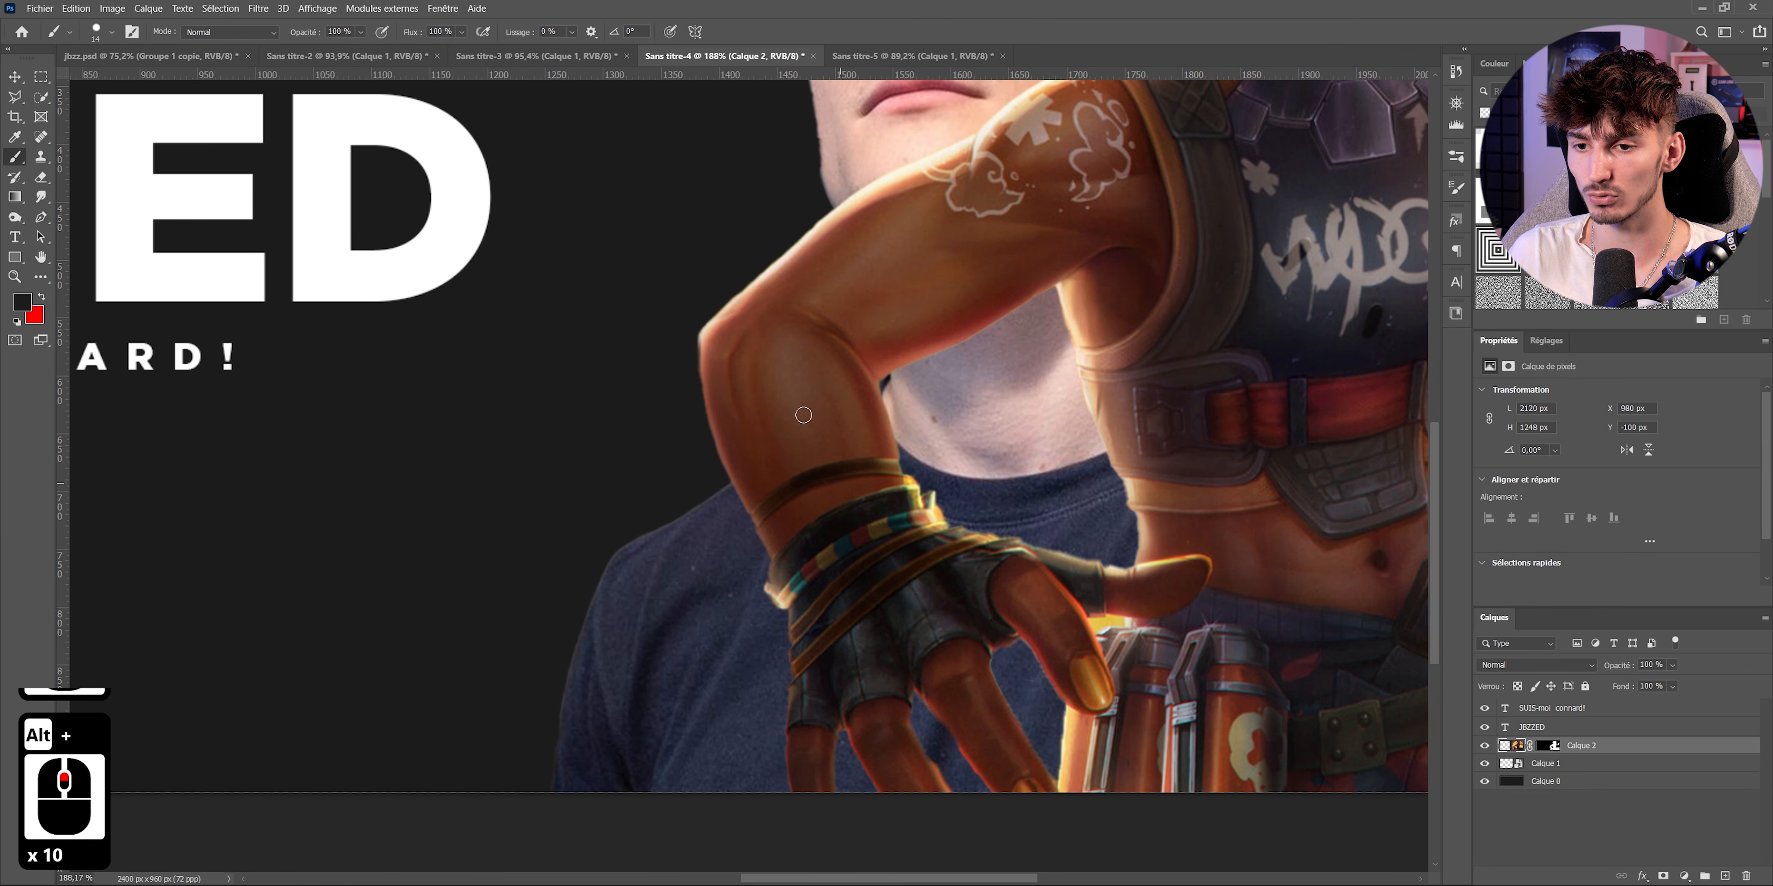
scroll(919, 695, "down", 3)
left_click(1517, 764, "ctrl")
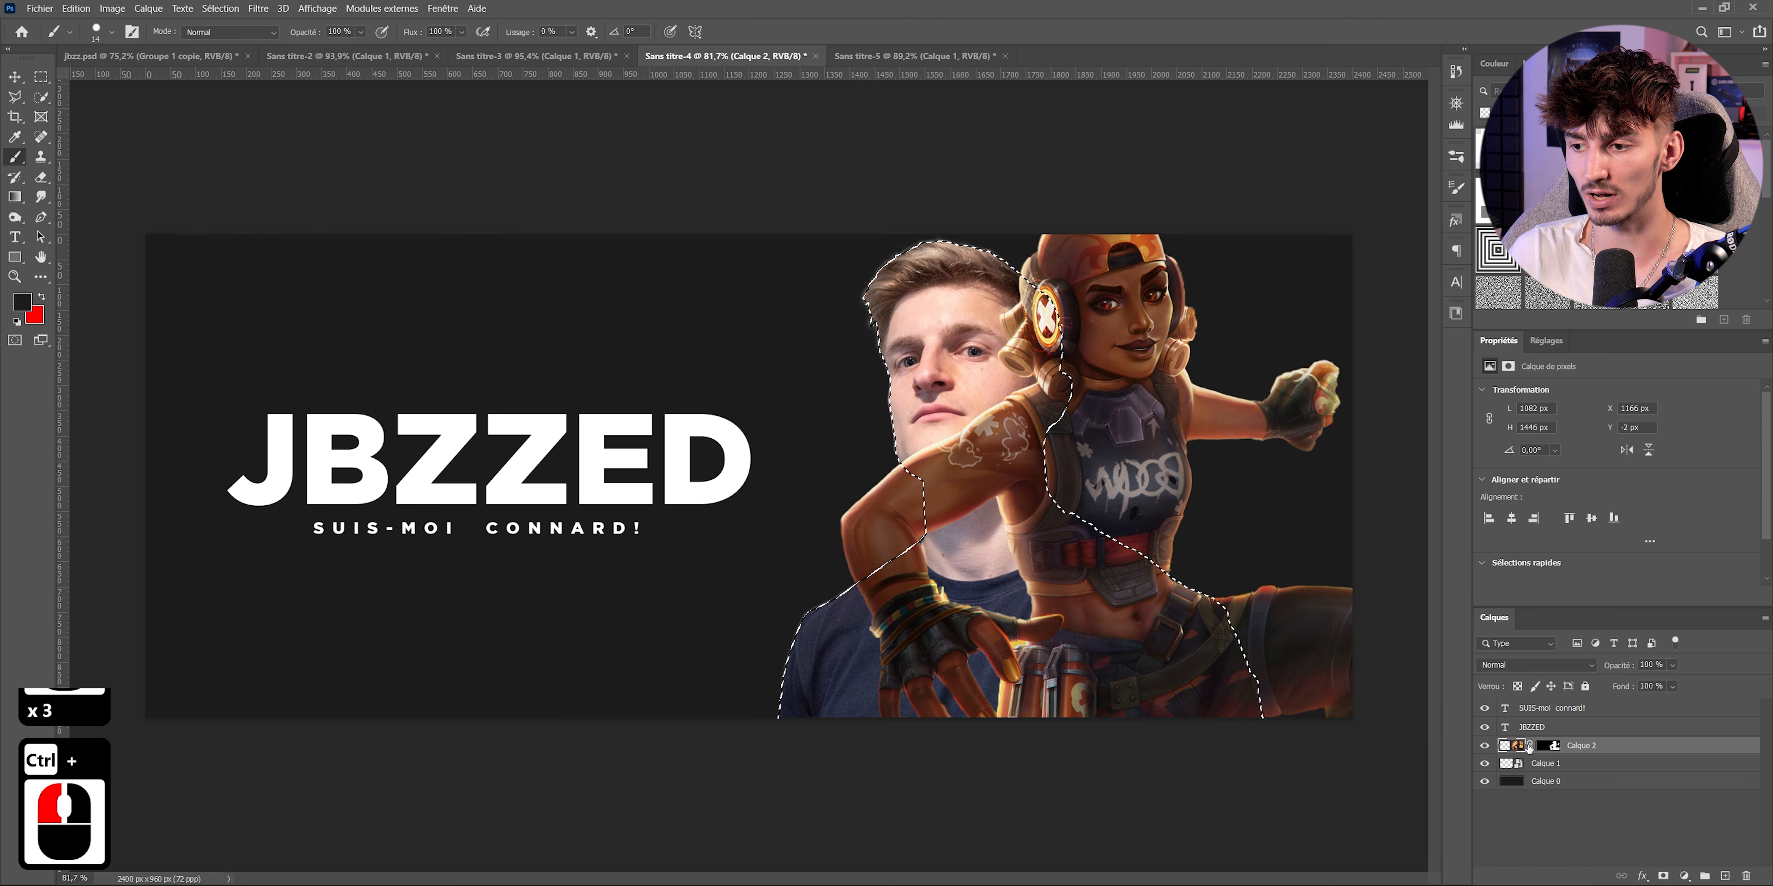
left_click(1548, 745)
left_click(1483, 746)
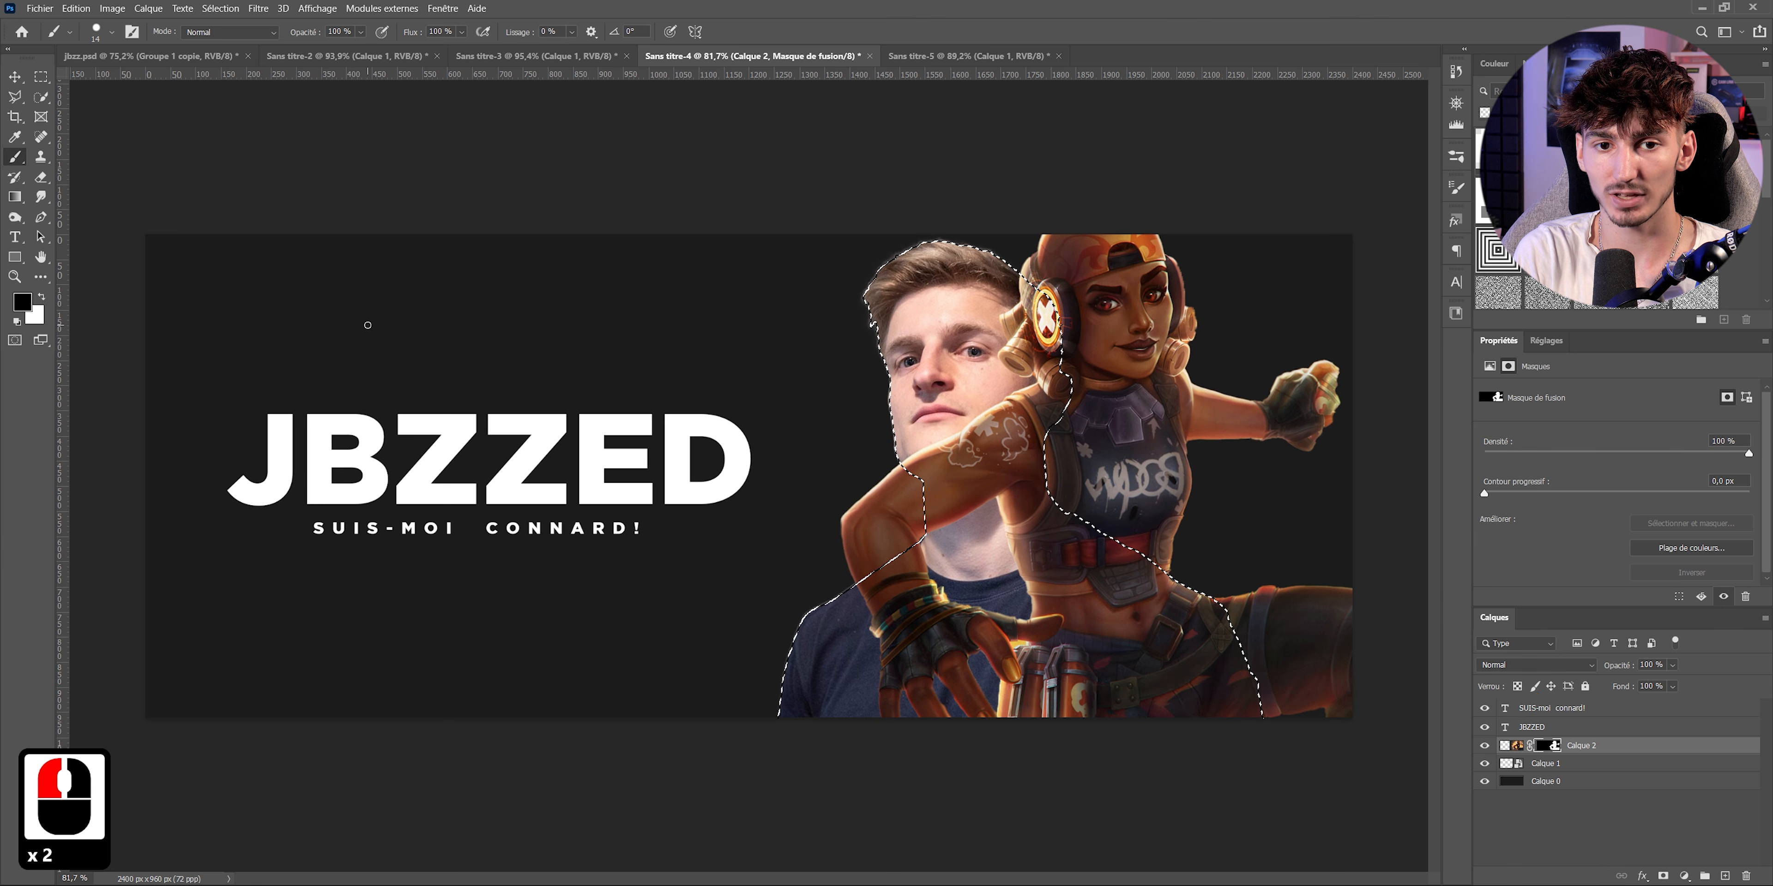
key("alt+BackSpace")
key("ctrl+d")
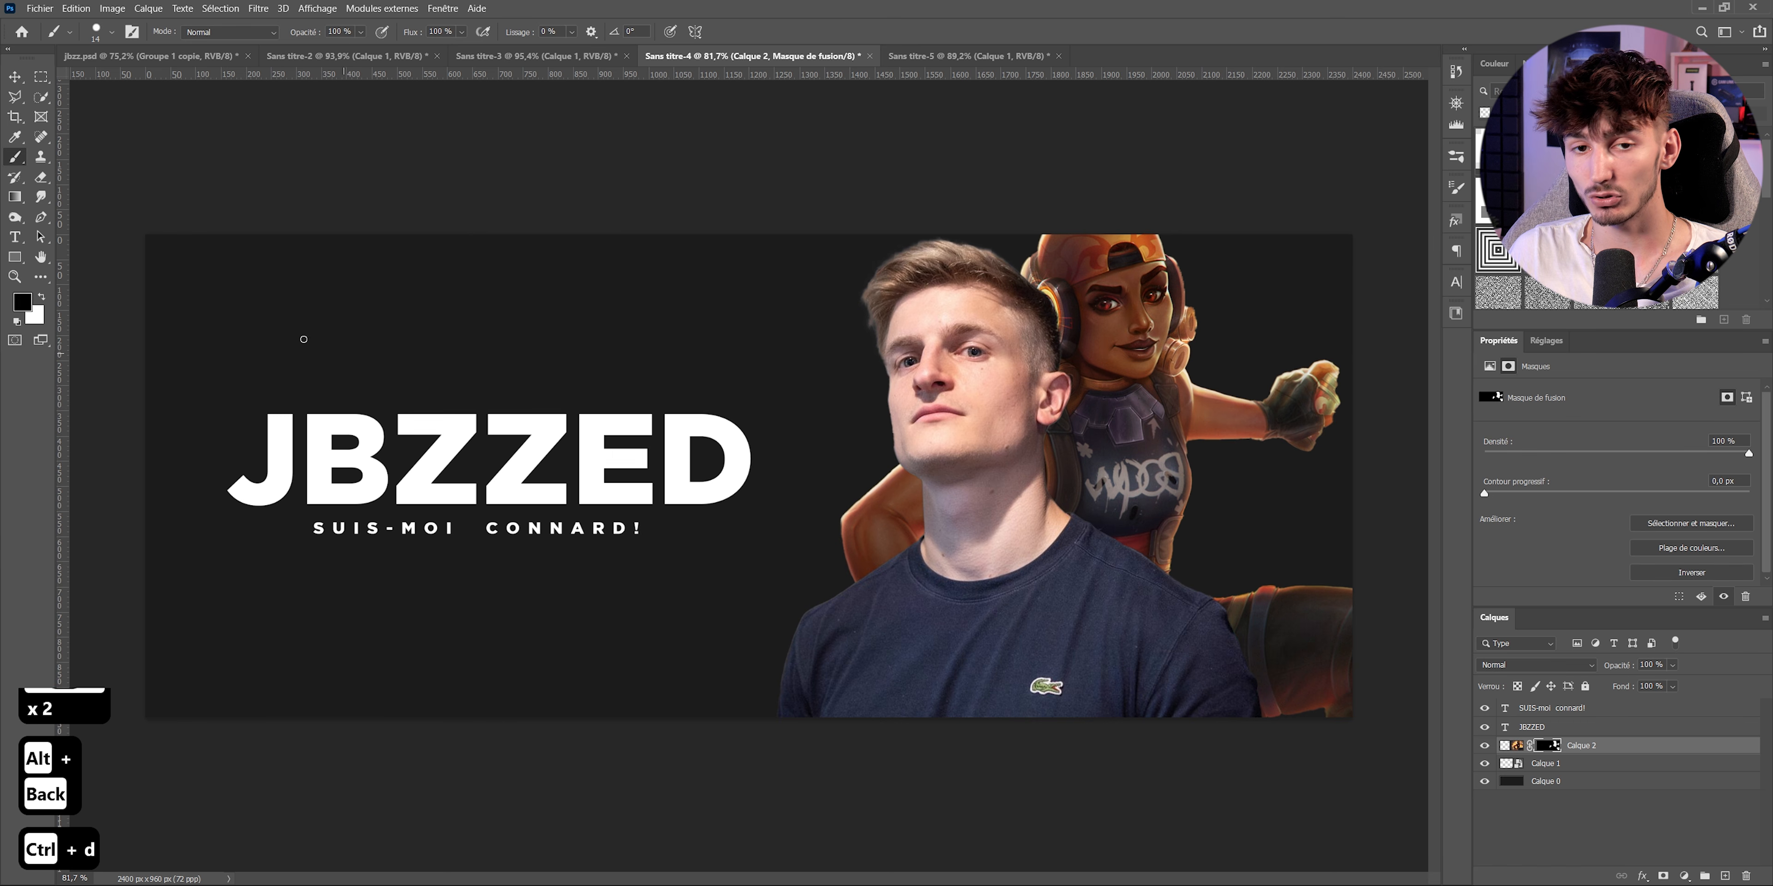
- Try to bring the character's arm and hand back over the shirt by painting white on her layer mask with a large brush
left_click(41, 296)
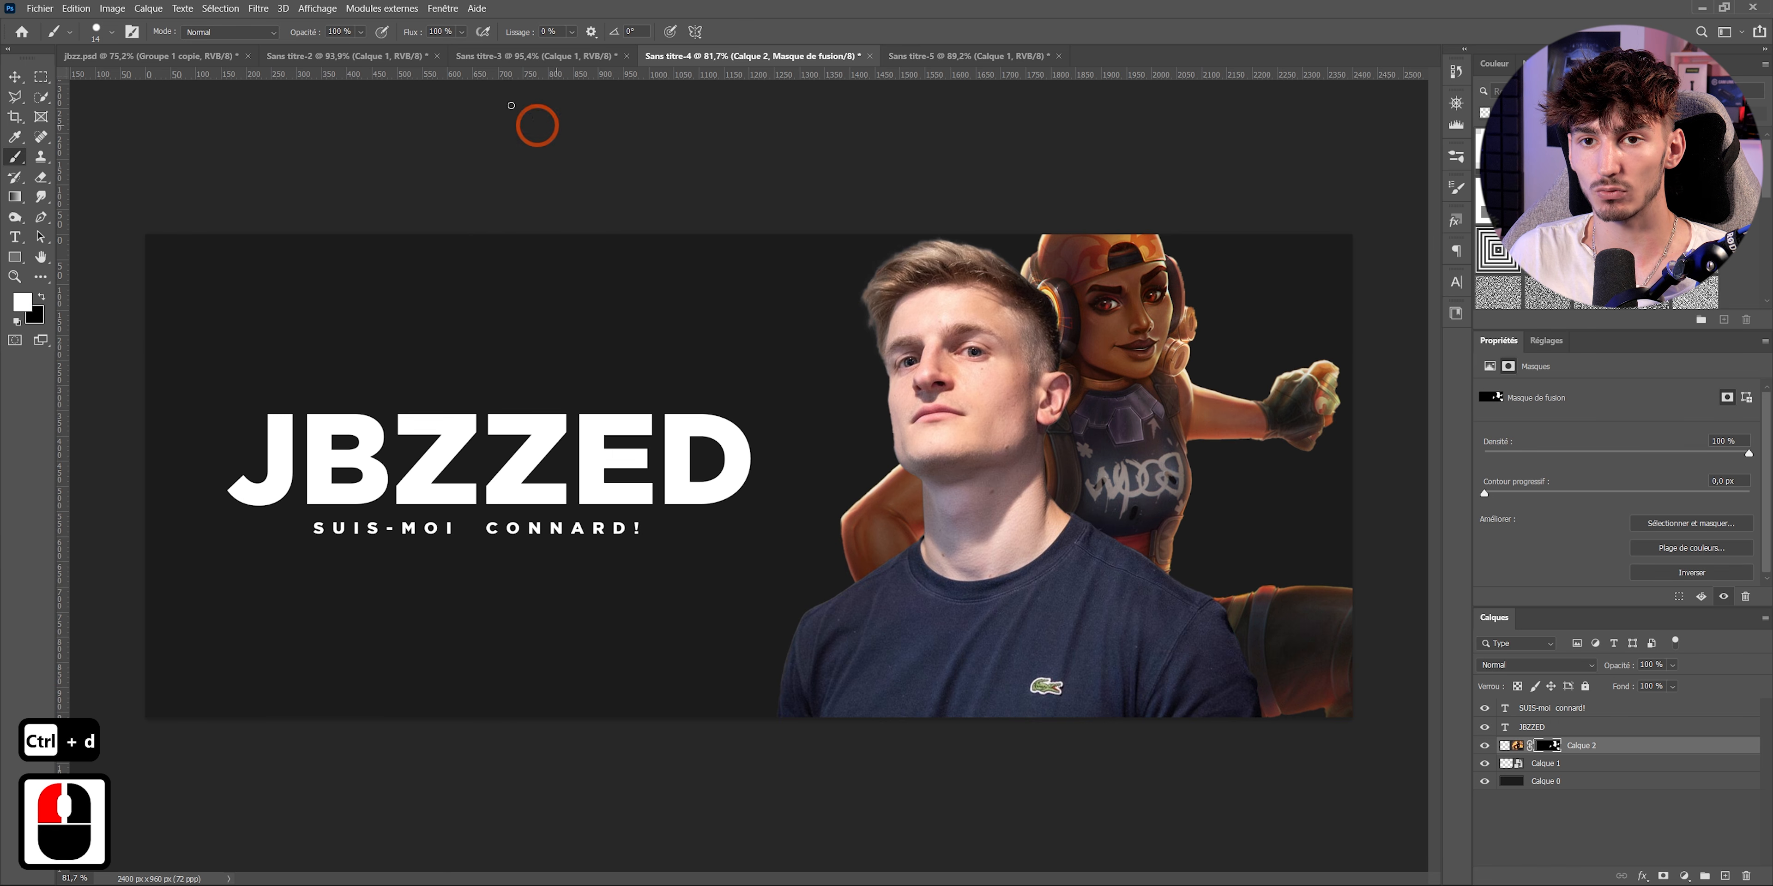
mouse_move(875, 624)
left_mouse_down()
mouse_move(990, 619)
mouse_move(917, 642)
mouse_move(1007, 681)
left_mouse_up()
left_click(893, 589)
key("ctrl+z")
scroll(915, 734, "up", 9)
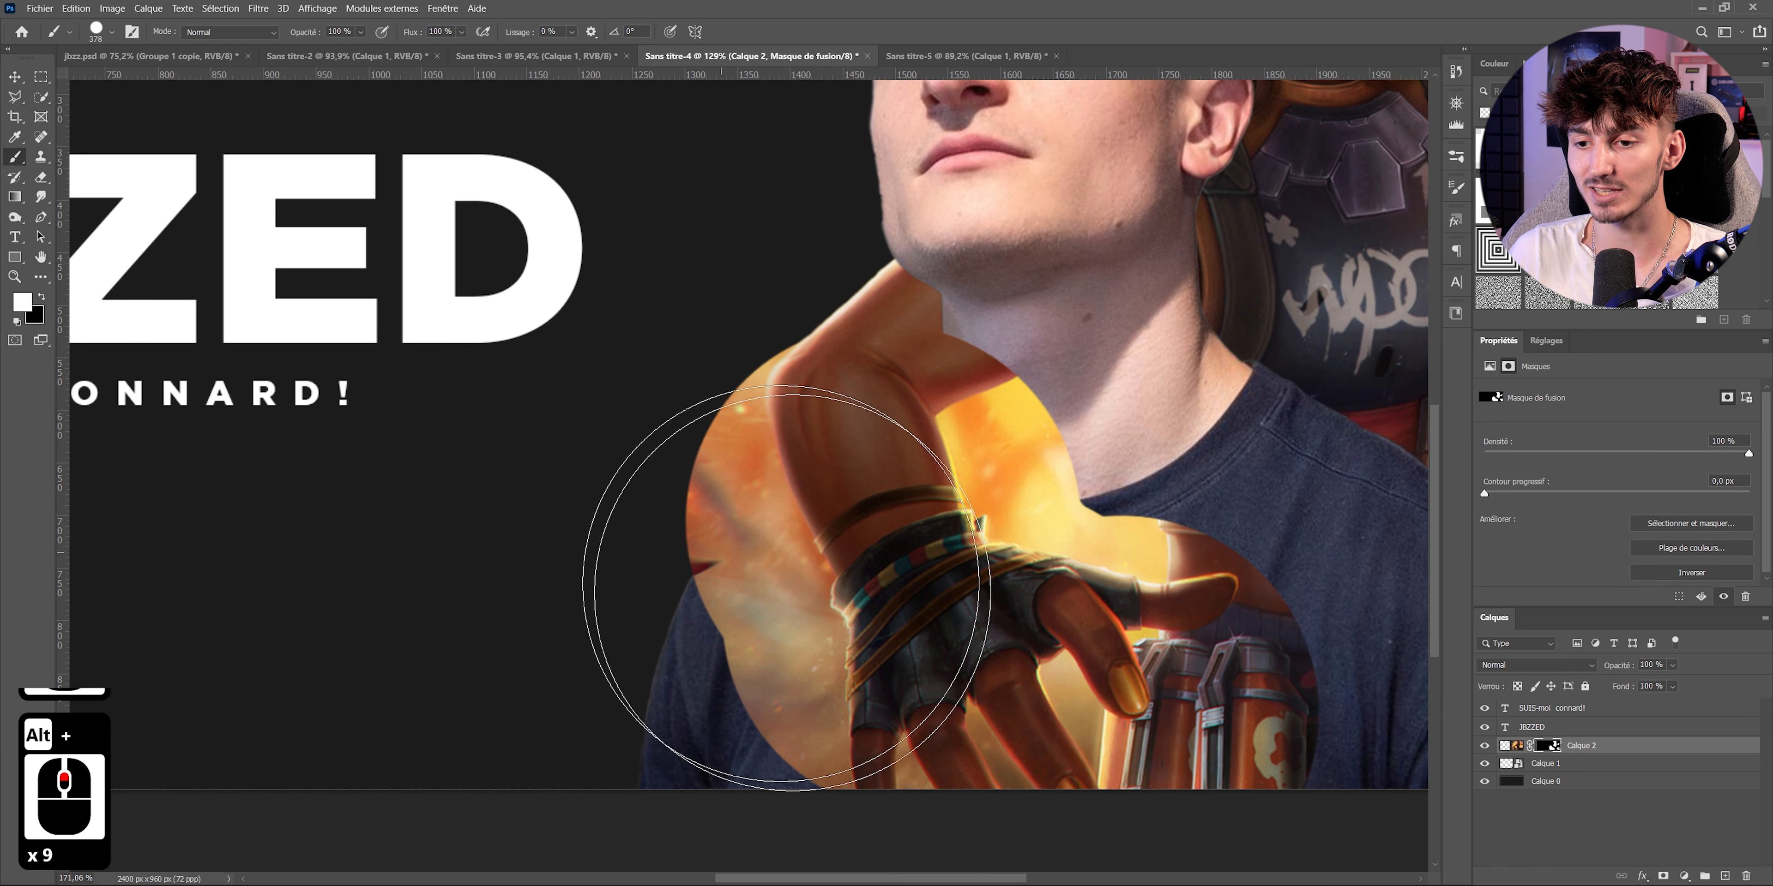
scroll(1021, 630, "down", 4)
- Undo the white brush strokes and the black fill on the character's layer mask
key("ctrl+z")
key("ctrl+z")
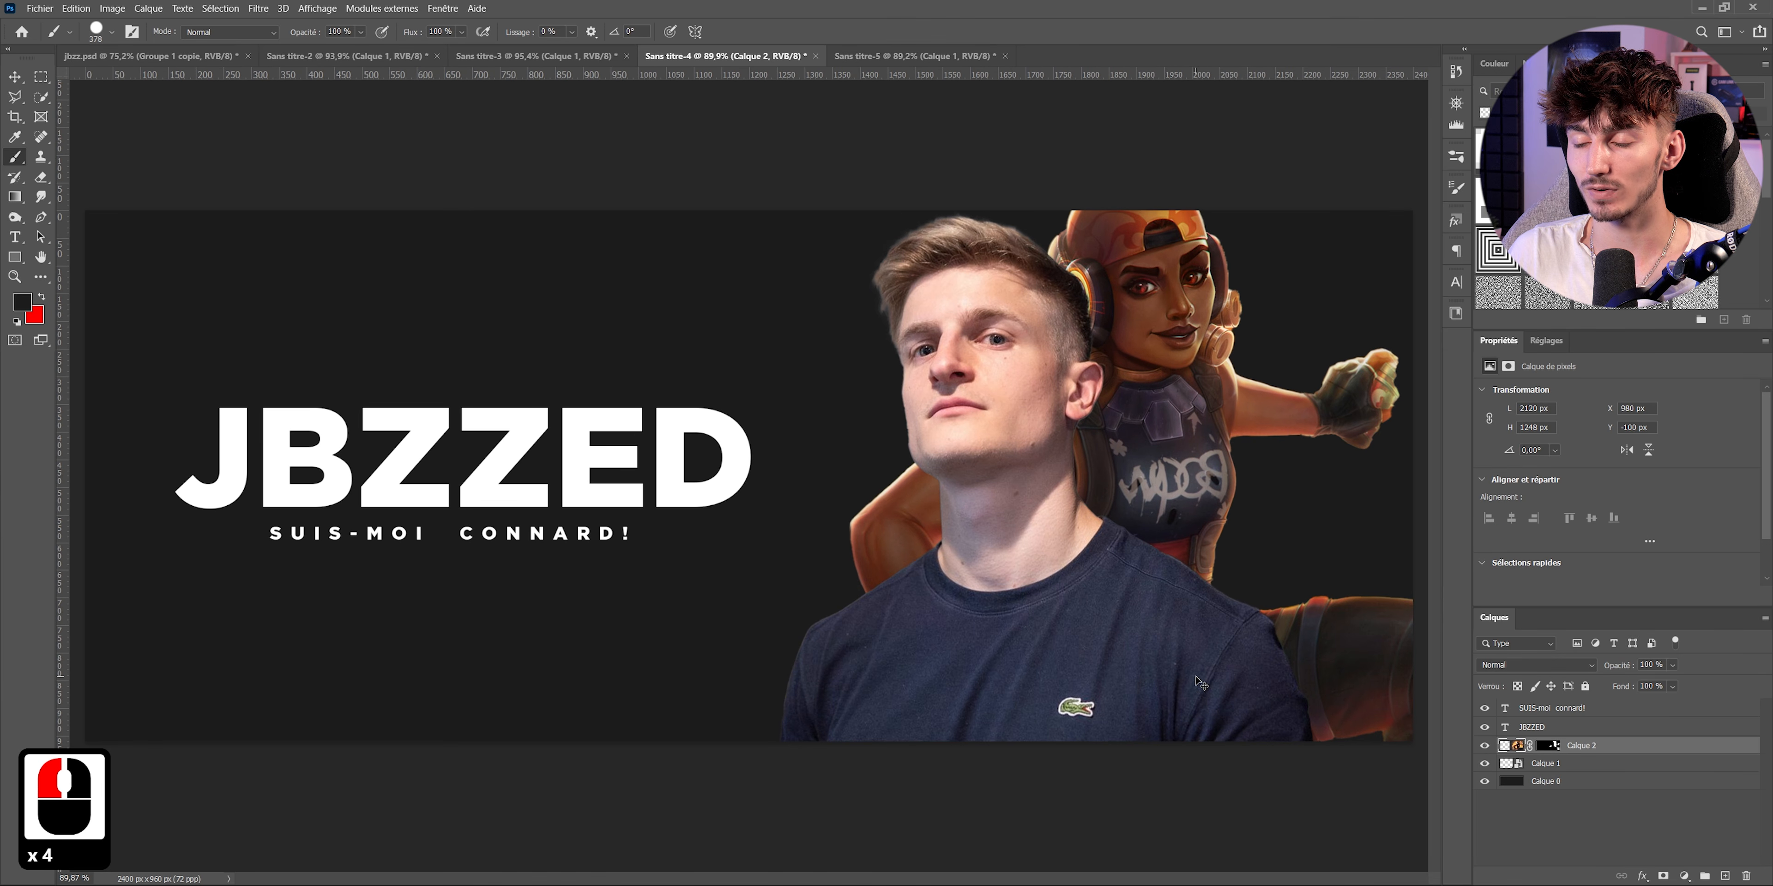
key("ctrl+z")
key("ctrl+z")
key("ctrl+z")
key("ctrl+z")
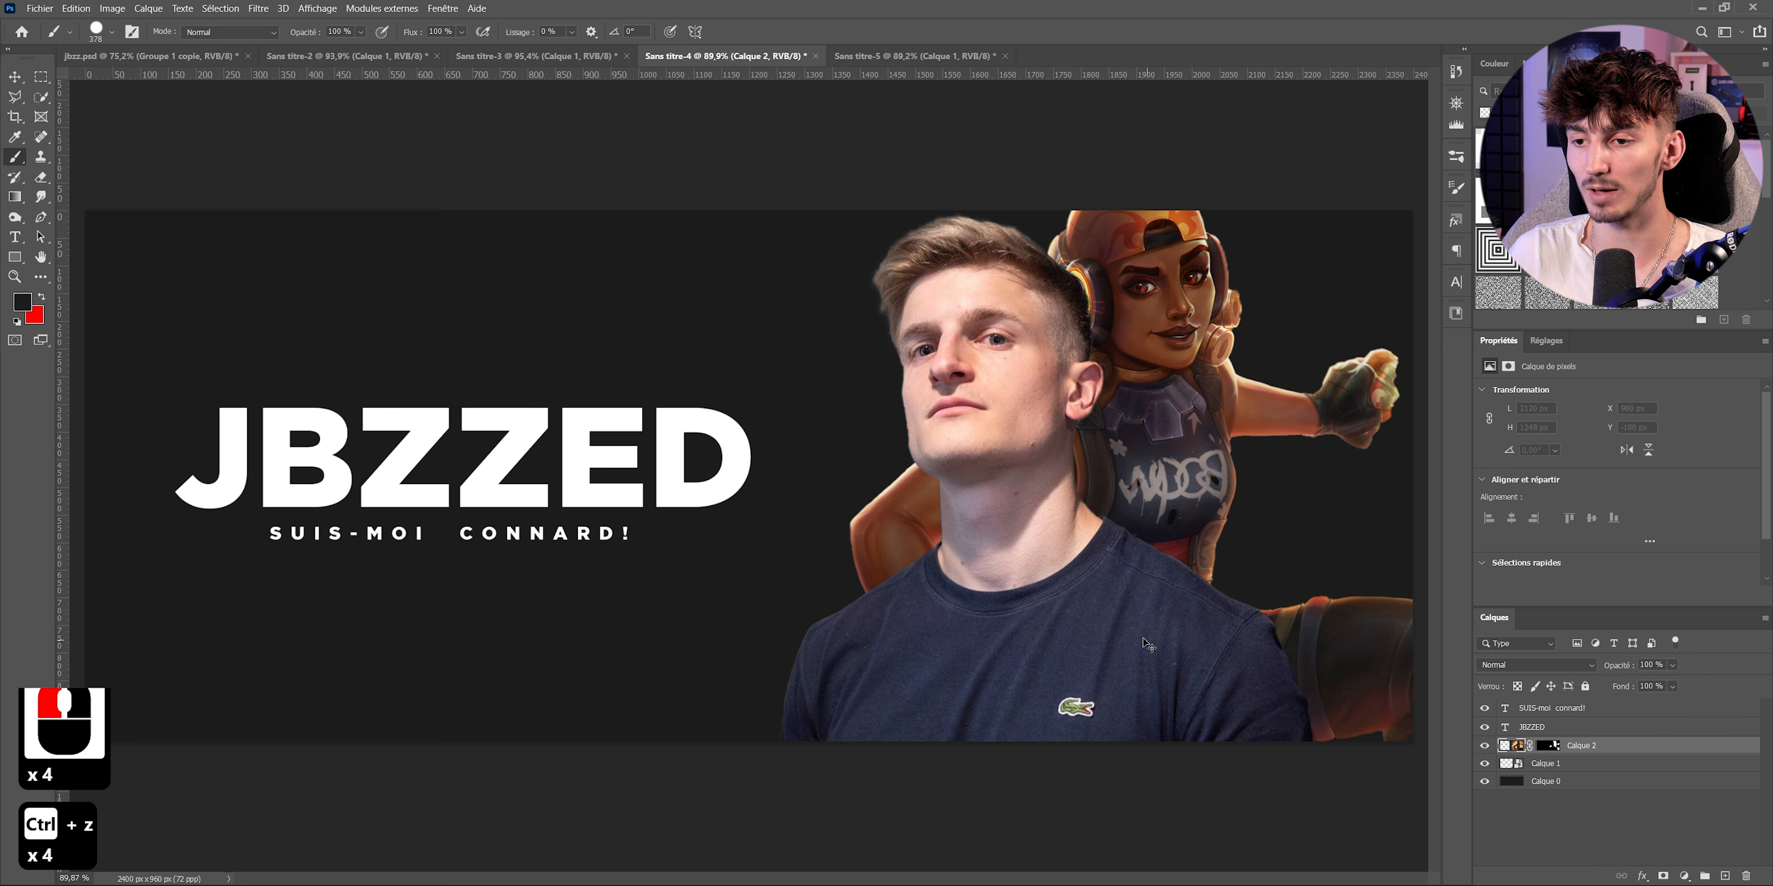
- Convert the masked character layer Calque 2 to a smart object and clear any active selection
right_click(1589, 745)
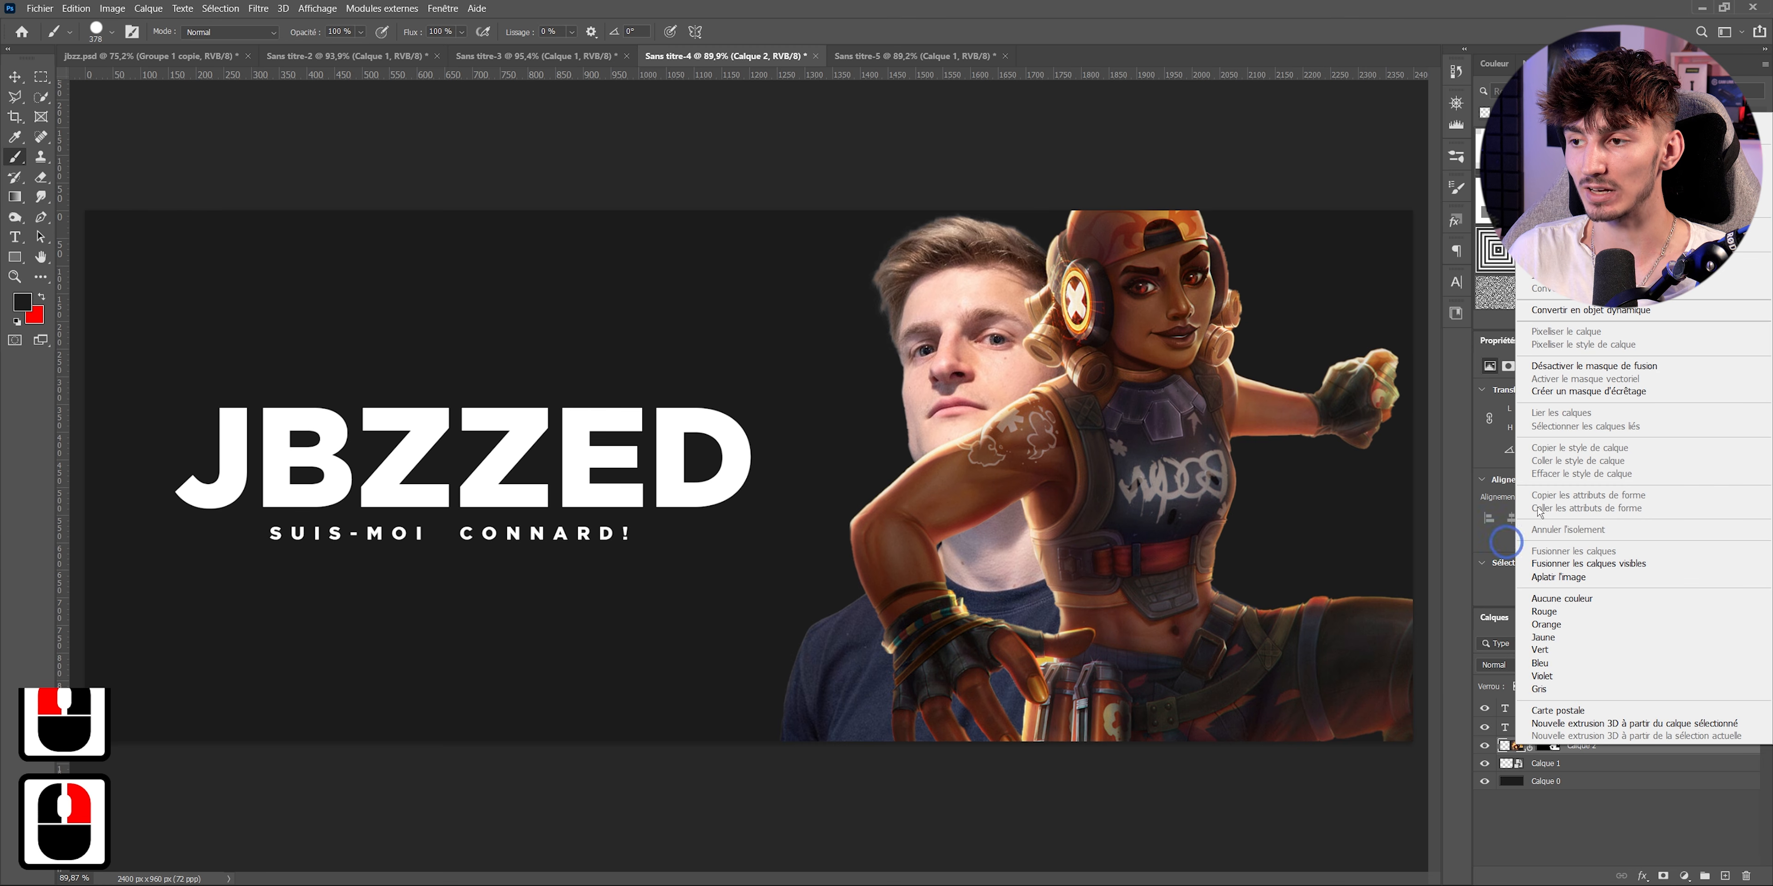
left_click(1555, 329)
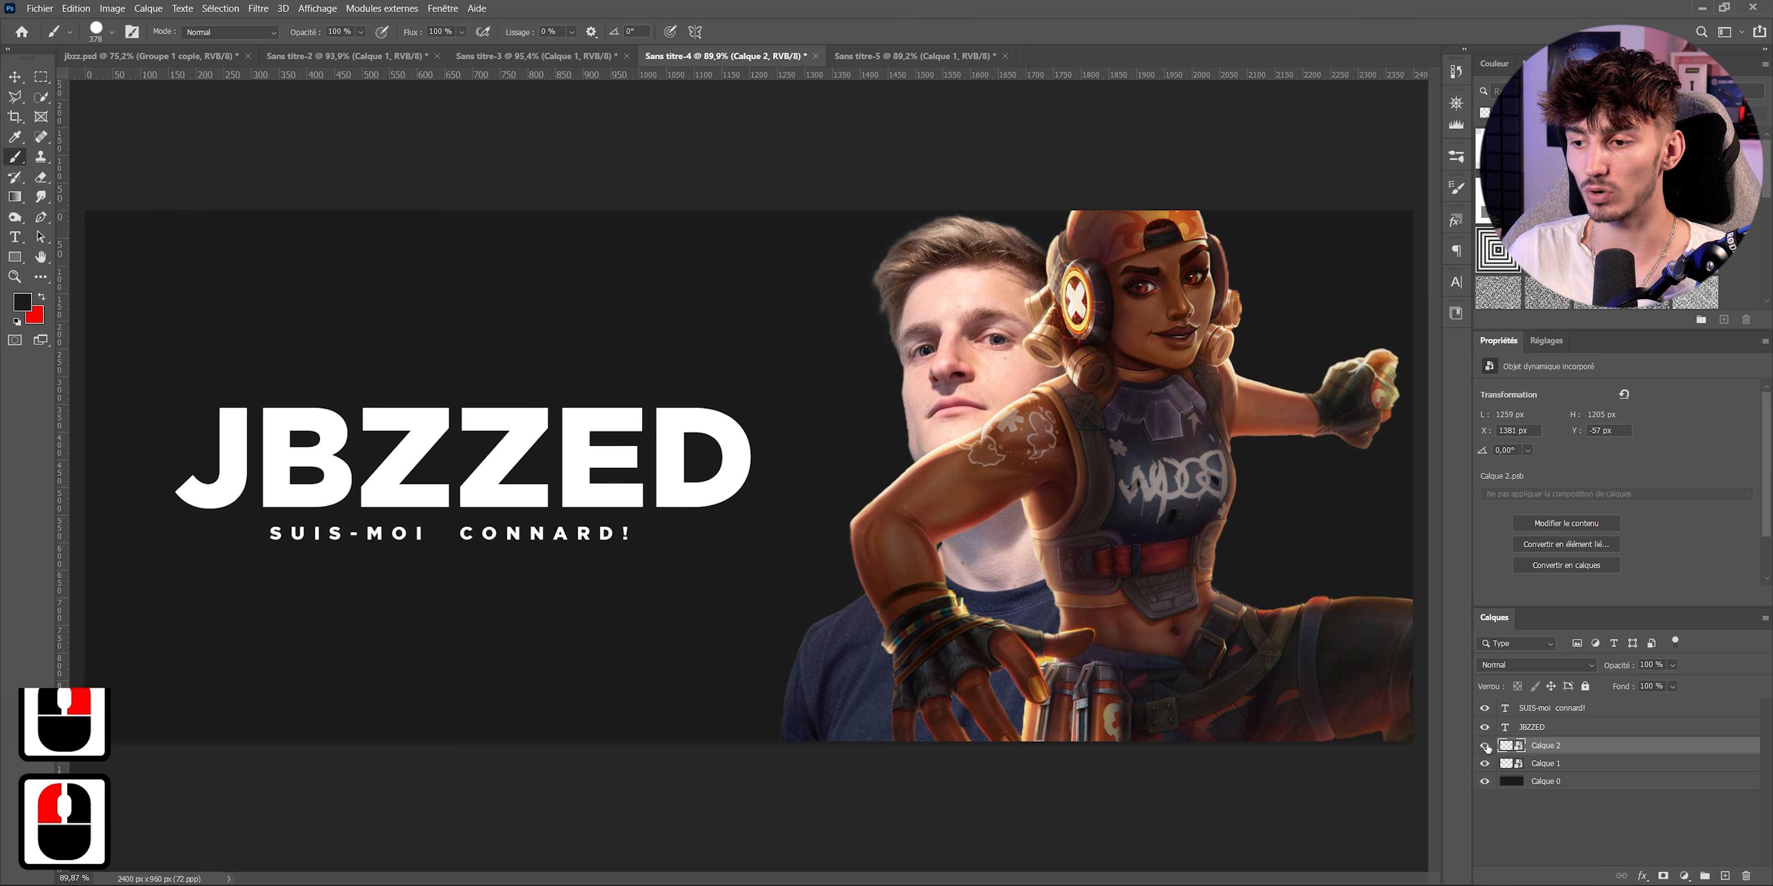
left_click(1485, 746)
left_click(1485, 746)
key("ctrl+d")
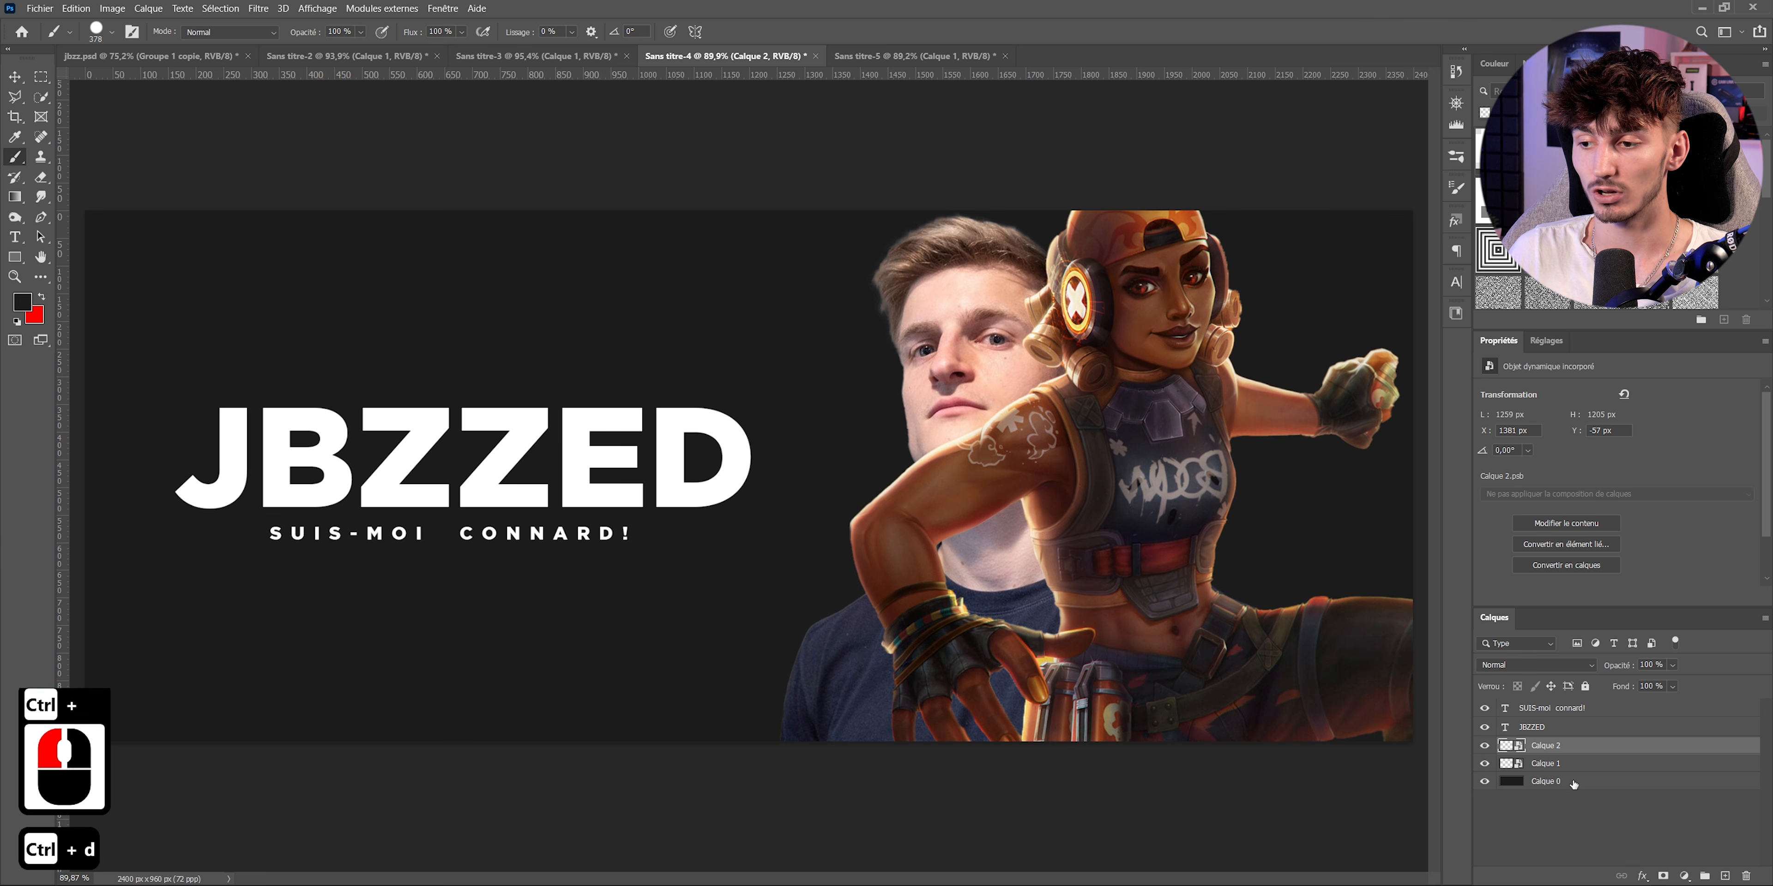
- Add a layer mask to Calque 2 from the outline of portrait layer Calque 1 and invert it to put the character behind him
left_click(1513, 764, "ctrl")
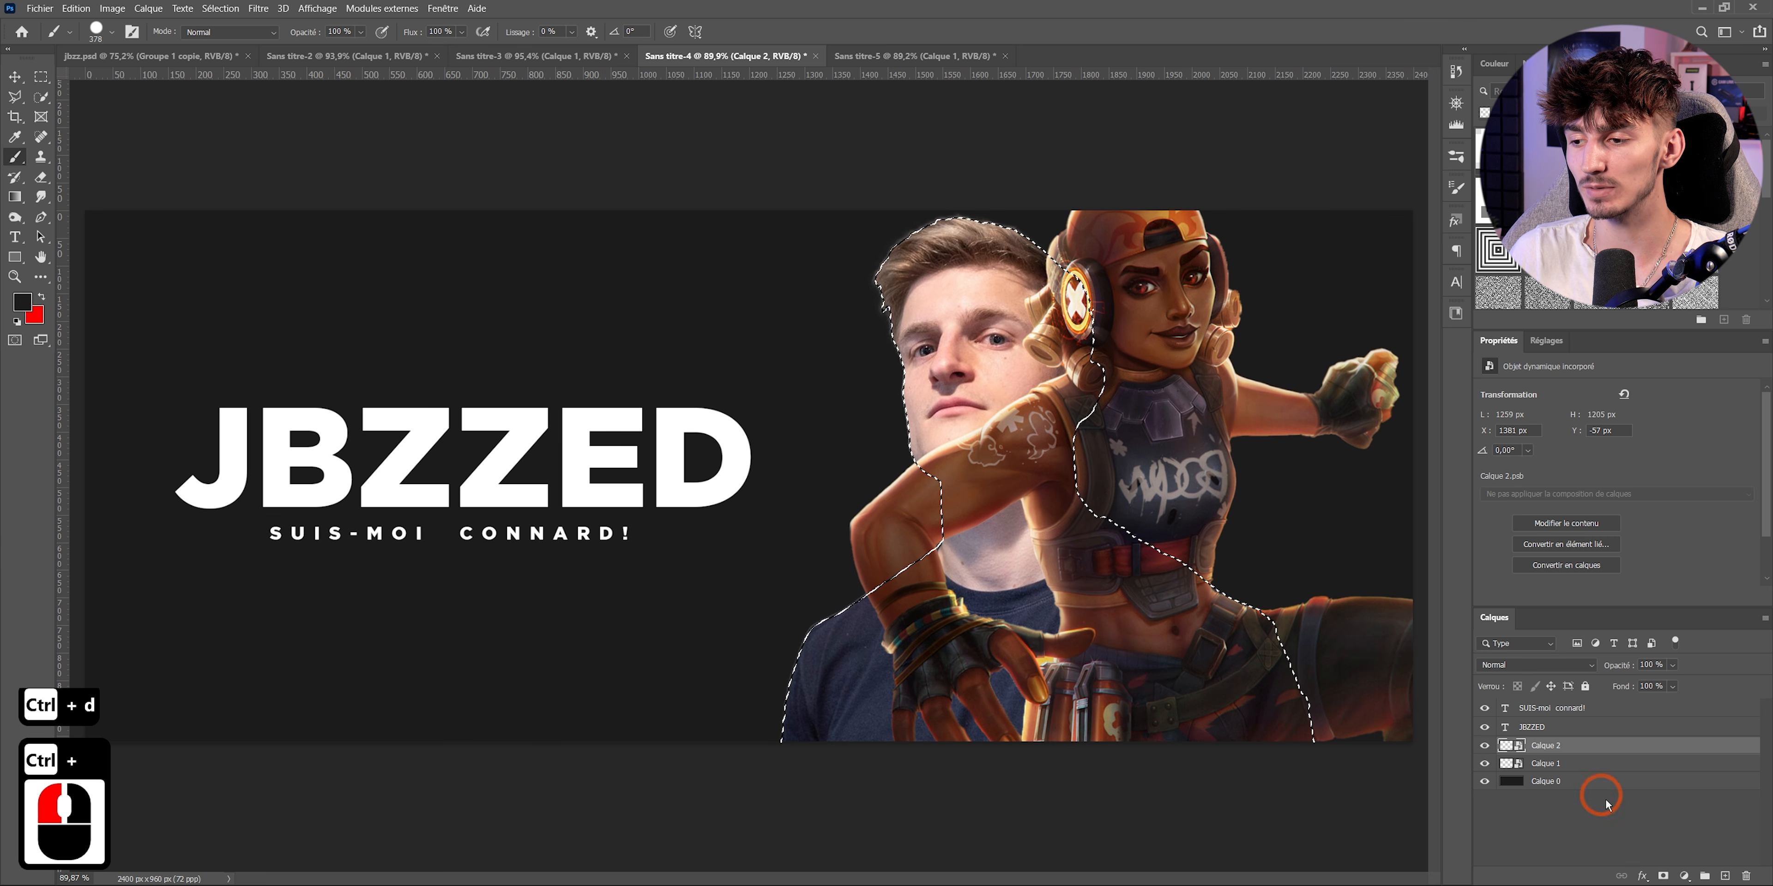
left_click(1662, 876)
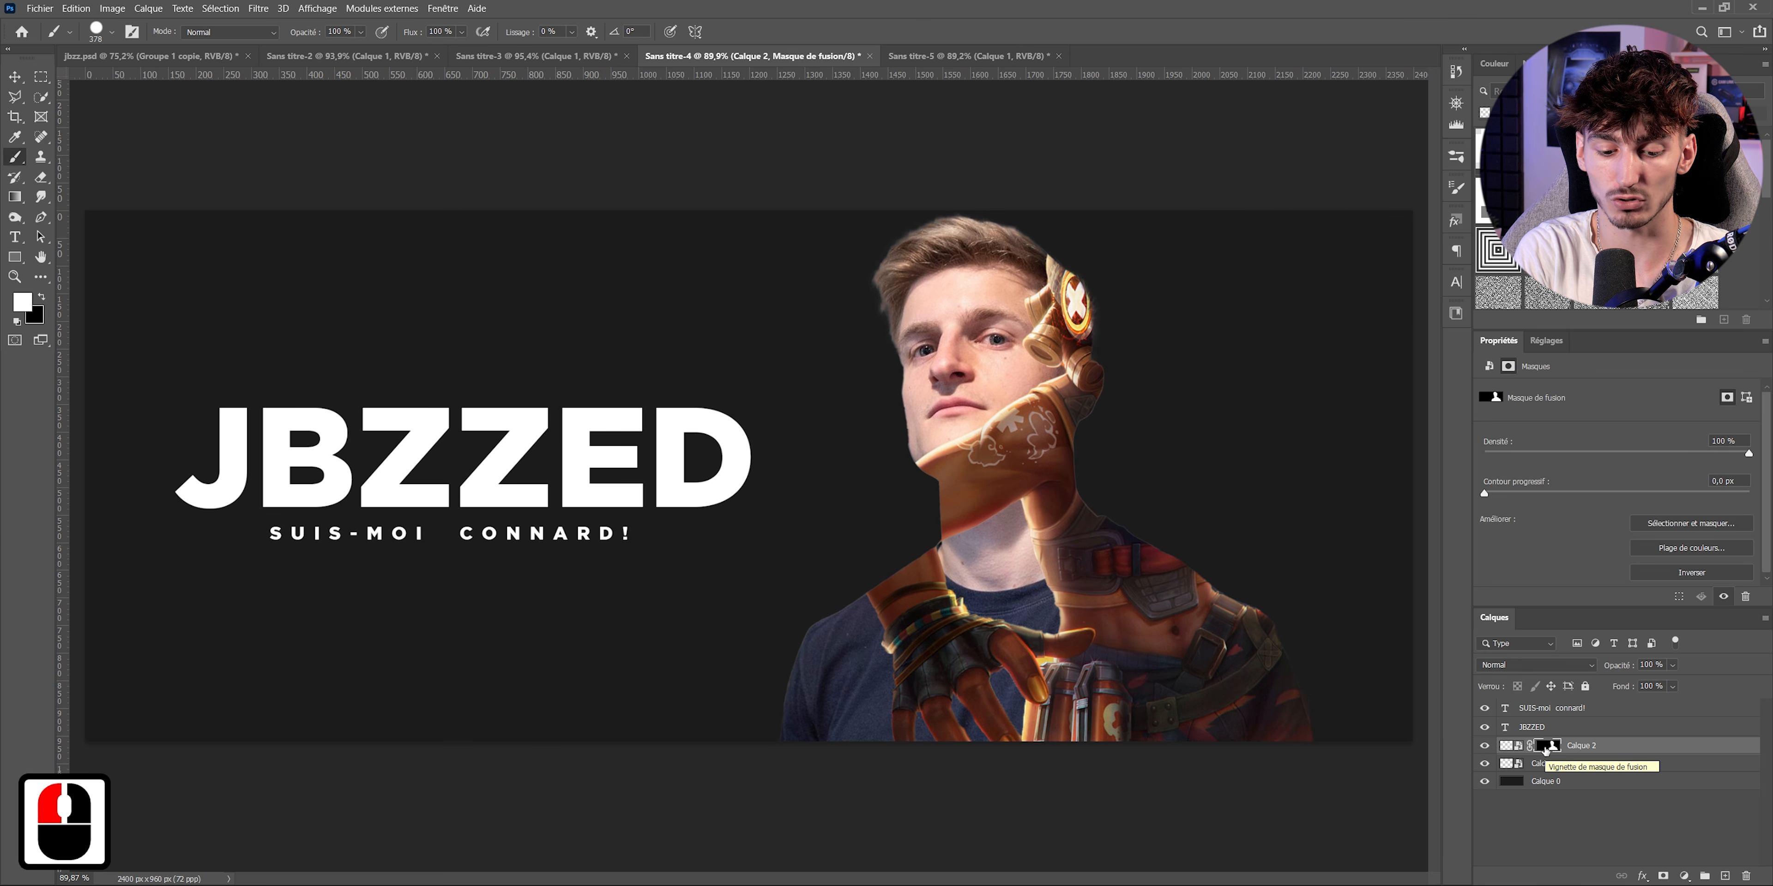
key("ctrl+i")
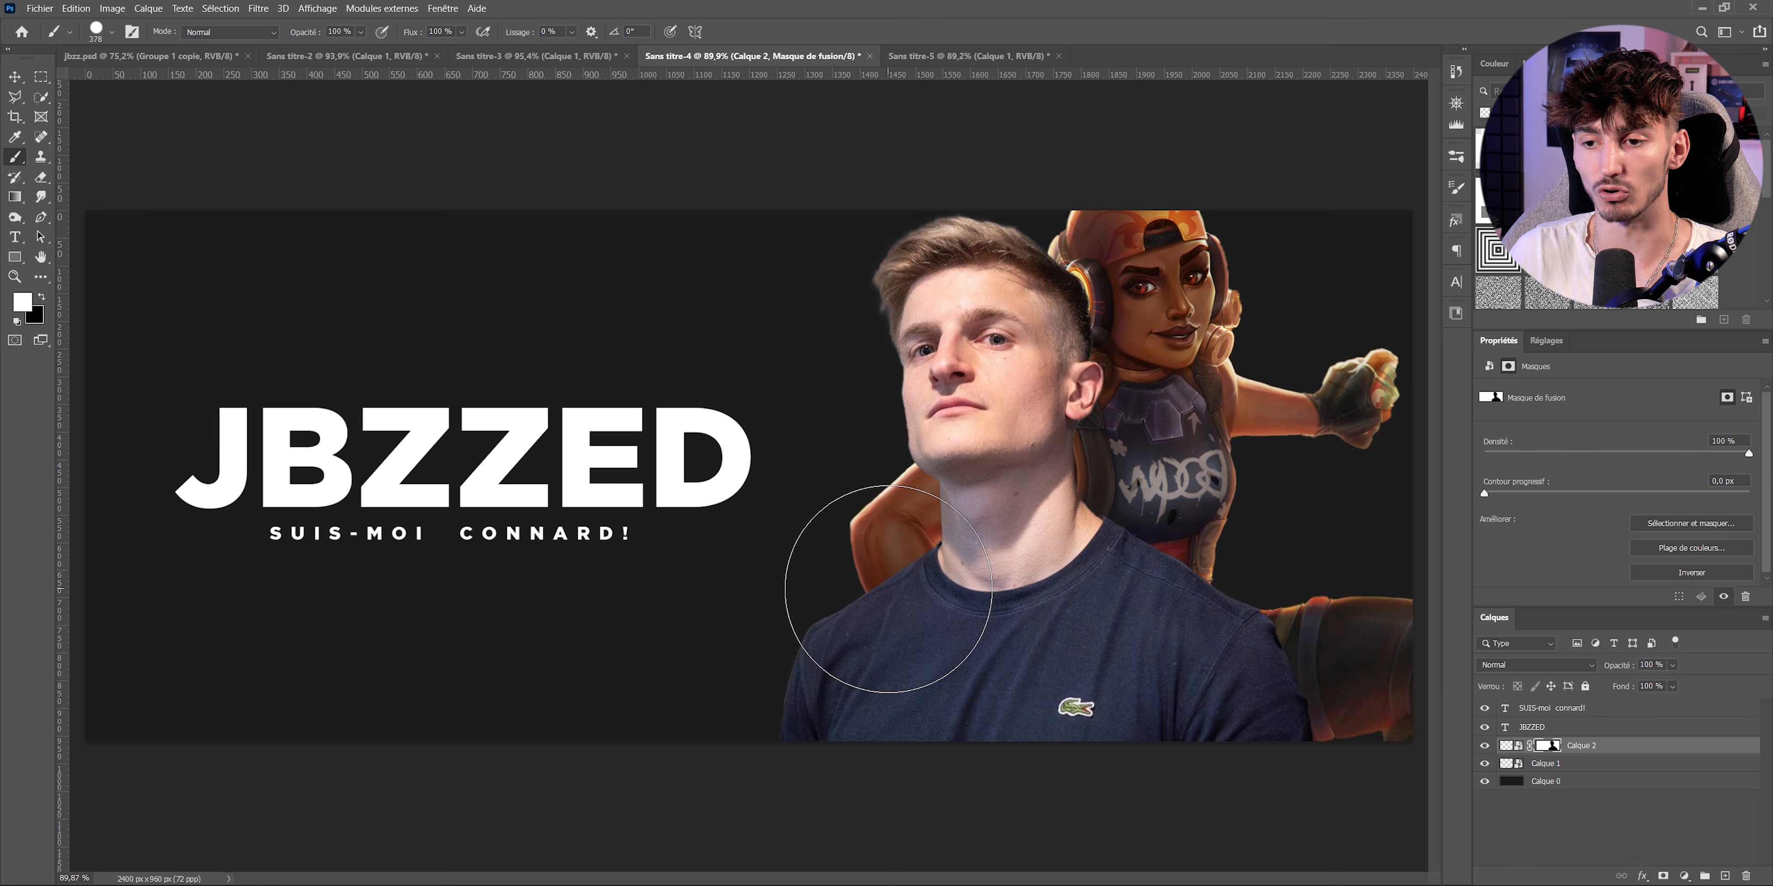
- Paint white on the Calque 2 layer mask with a large brush to reveal the character's arm and hand over the shirt
mouse_move(891, 585)
left_mouse_down()
mouse_move(925, 716)
mouse_move(952, 729)
mouse_move(966, 688)
left_mouse_up()
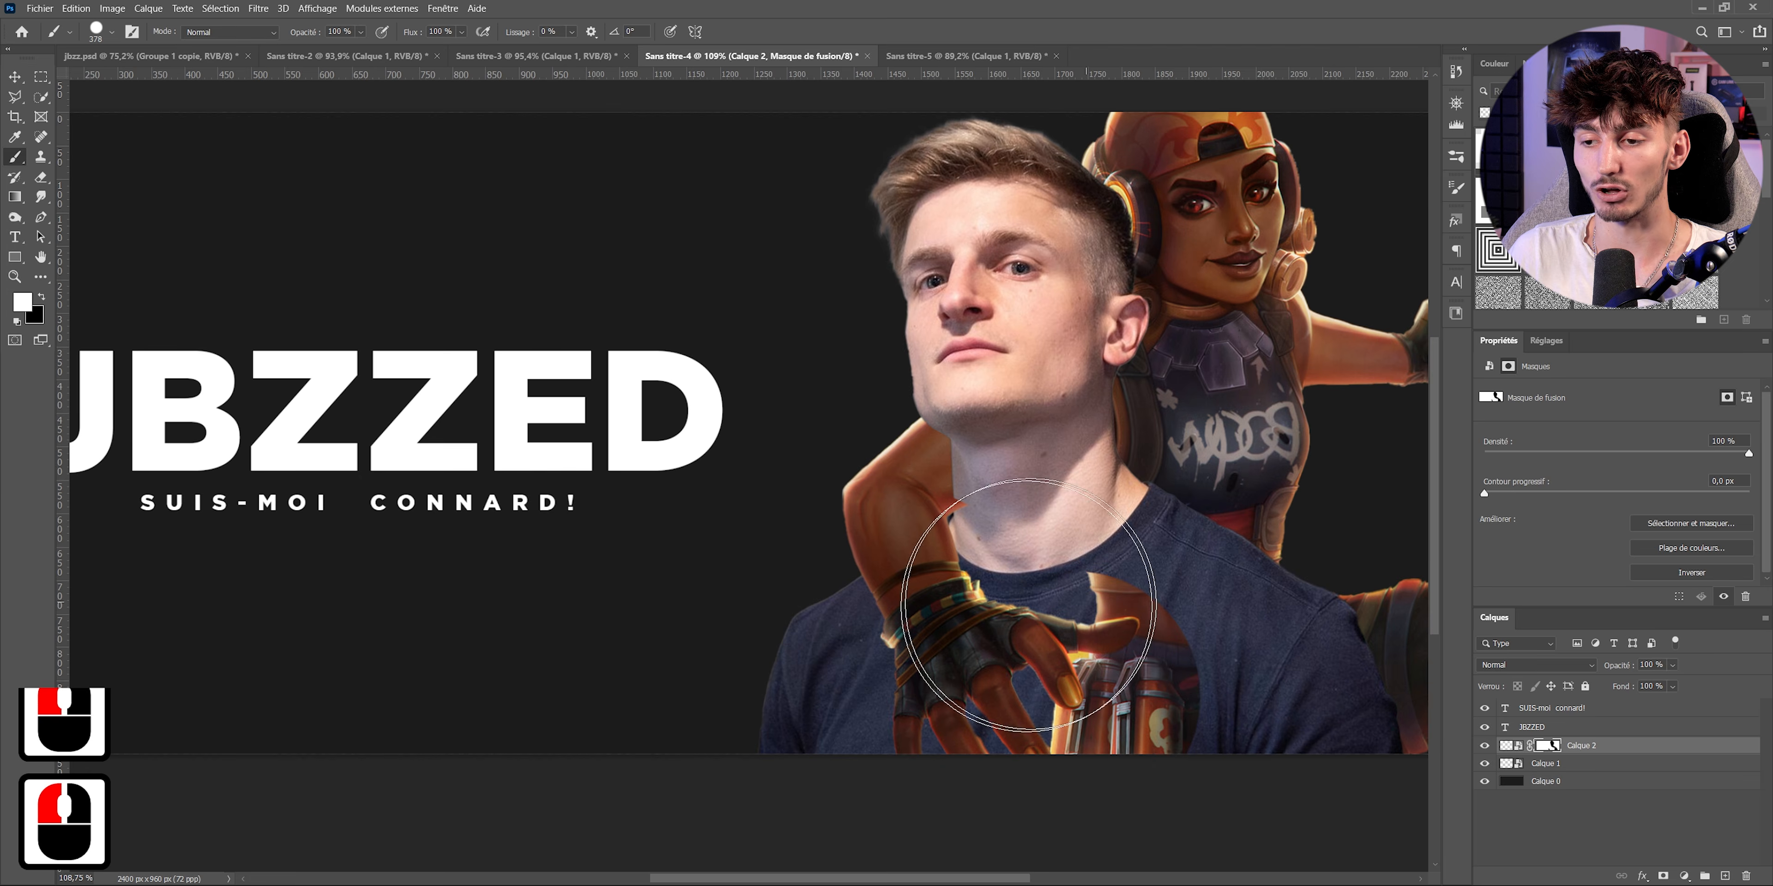
scroll(1135, 708, "up", 10)
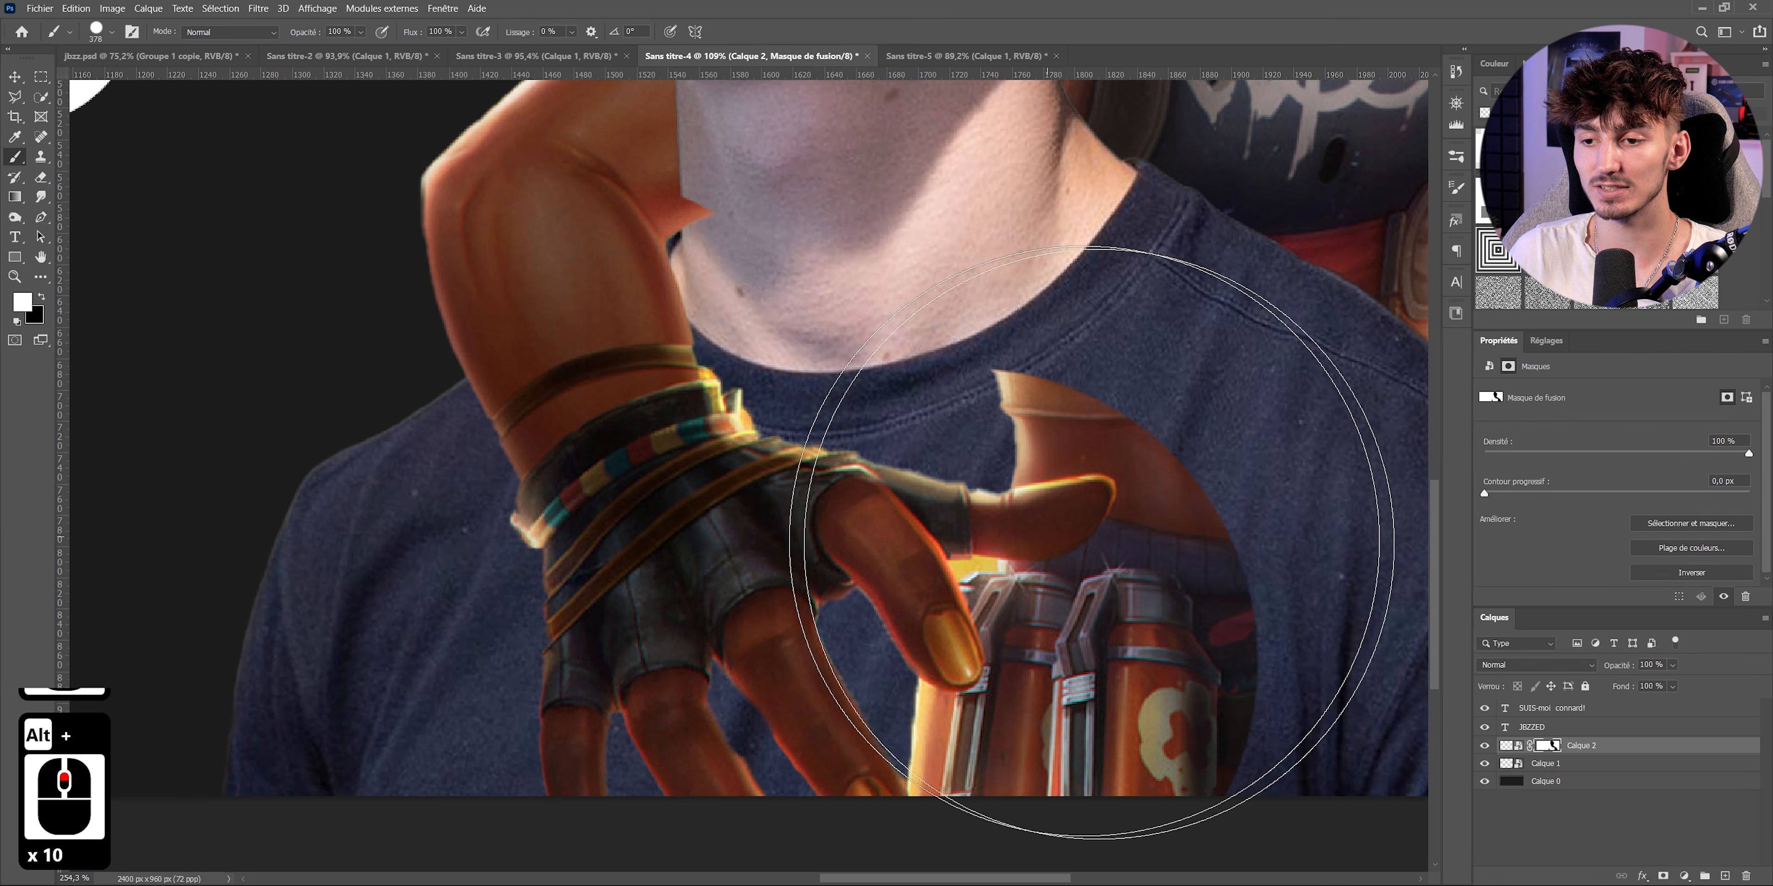
left_click_drag(819, 548, 783, 544)
mouse_move(1006, 535)
left_mouse_down()
mouse_move(966, 533)
mouse_move(992, 540)
left_mouse_up()
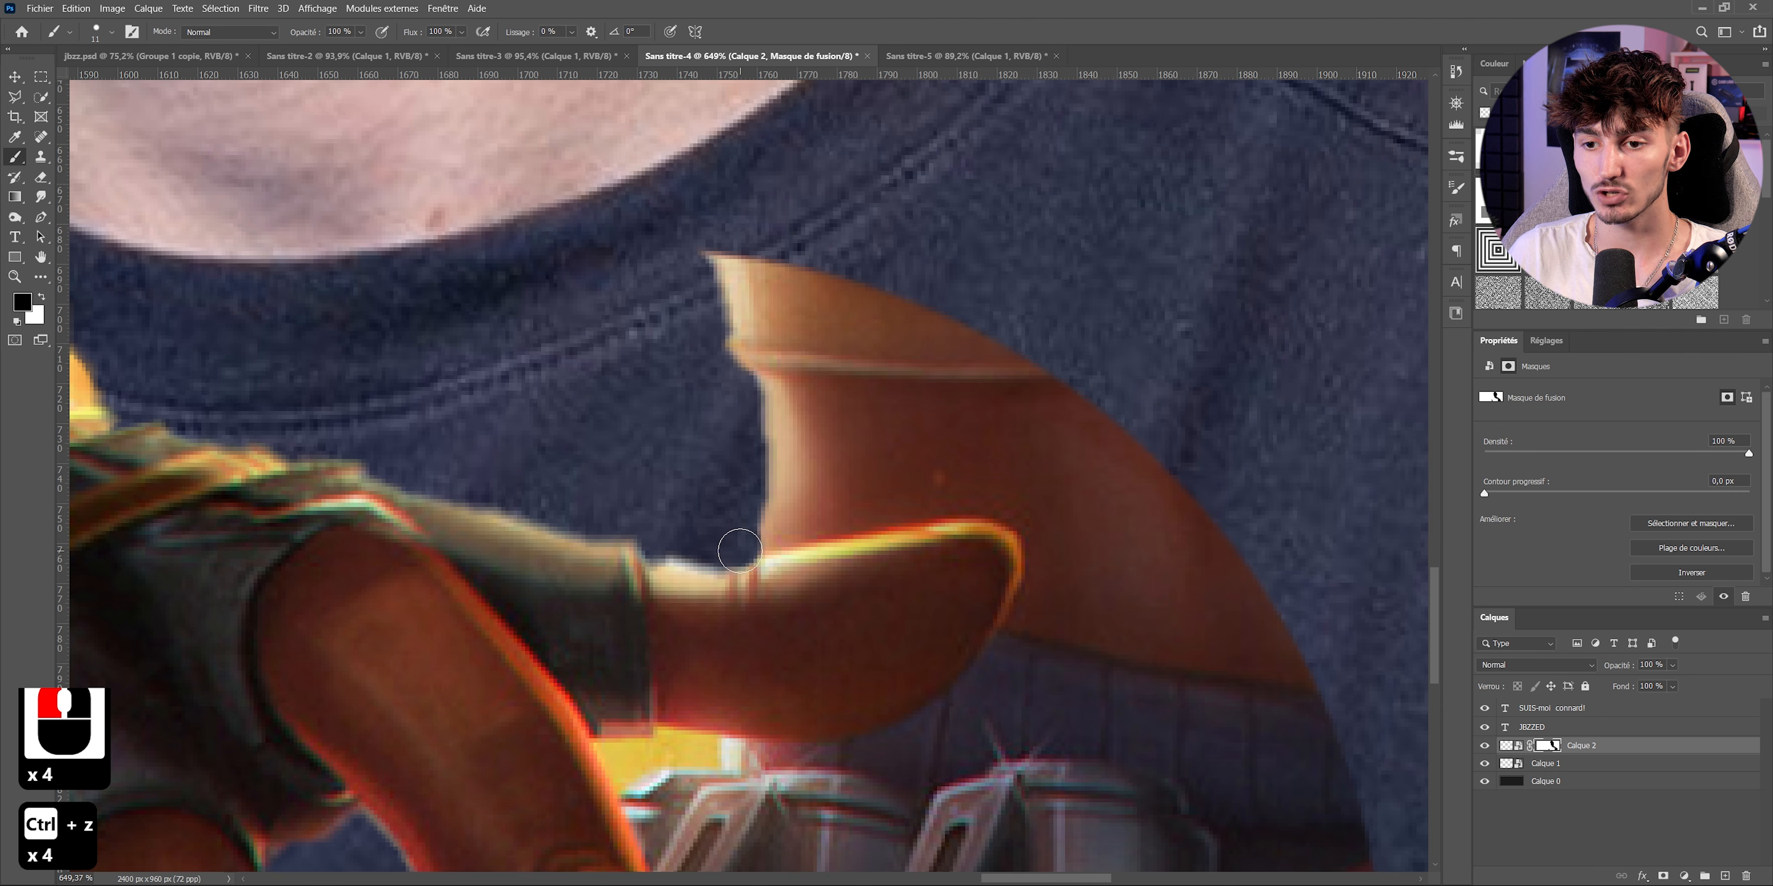
- With a small black brush, mask out the unwanted body area along the upper edge and tip of the character's thumb using straight connected strokes
left_click(735, 548)
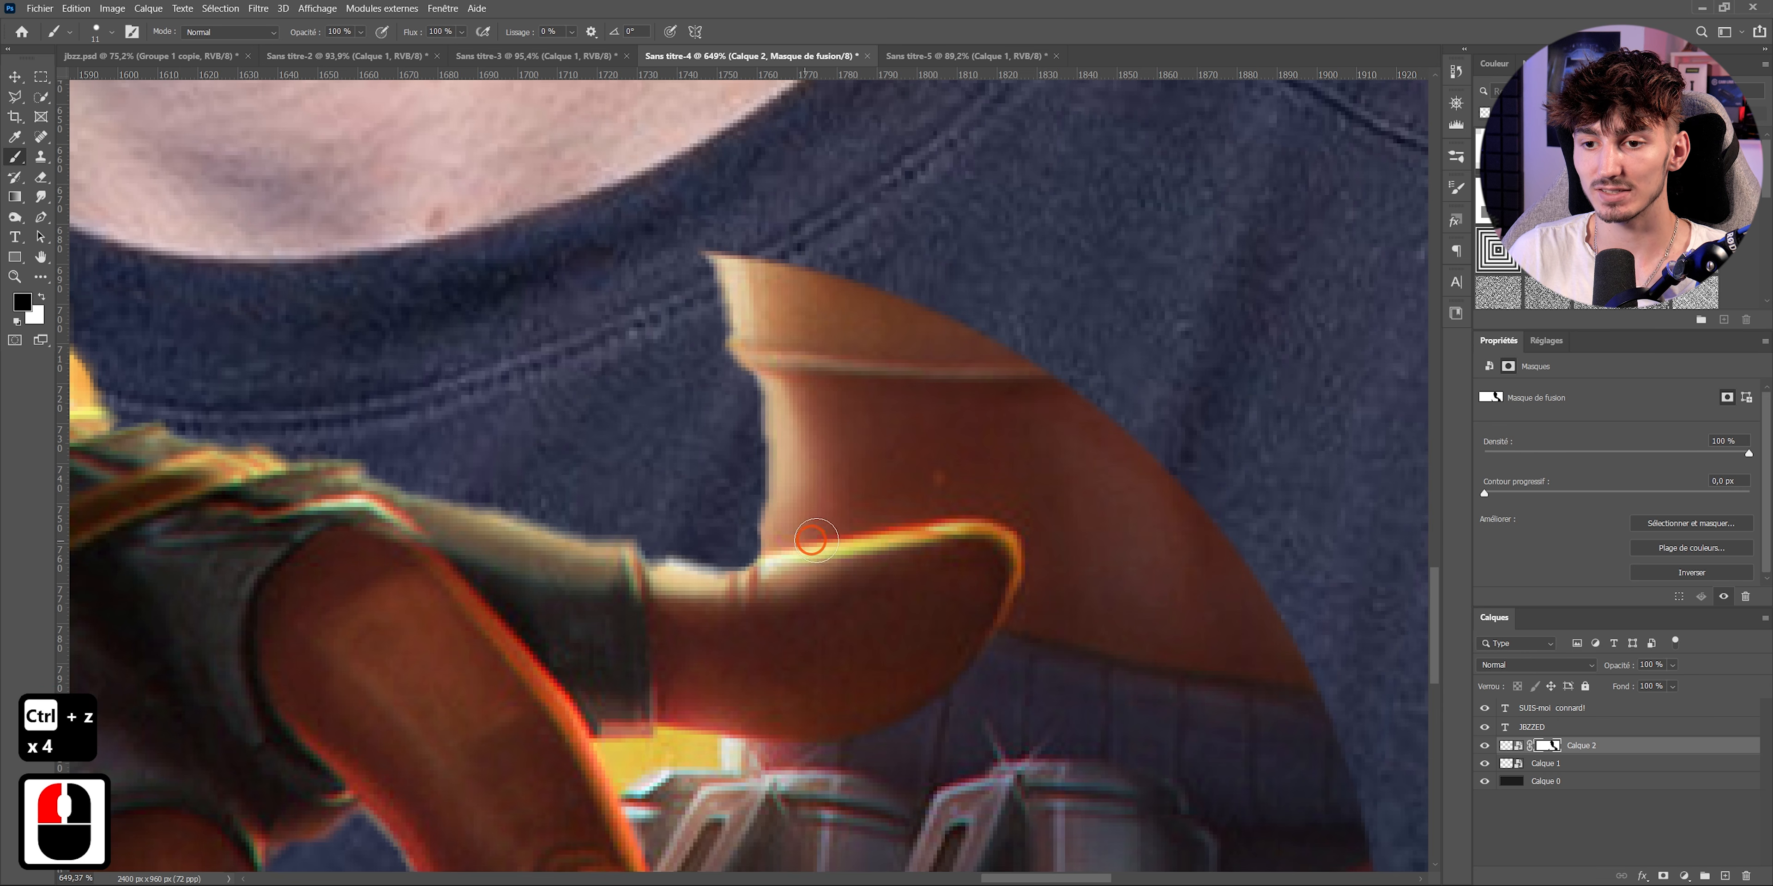
left_click(847, 530, "shift")
left_click(997, 510, "shift")
left_click(1033, 534, "shift")
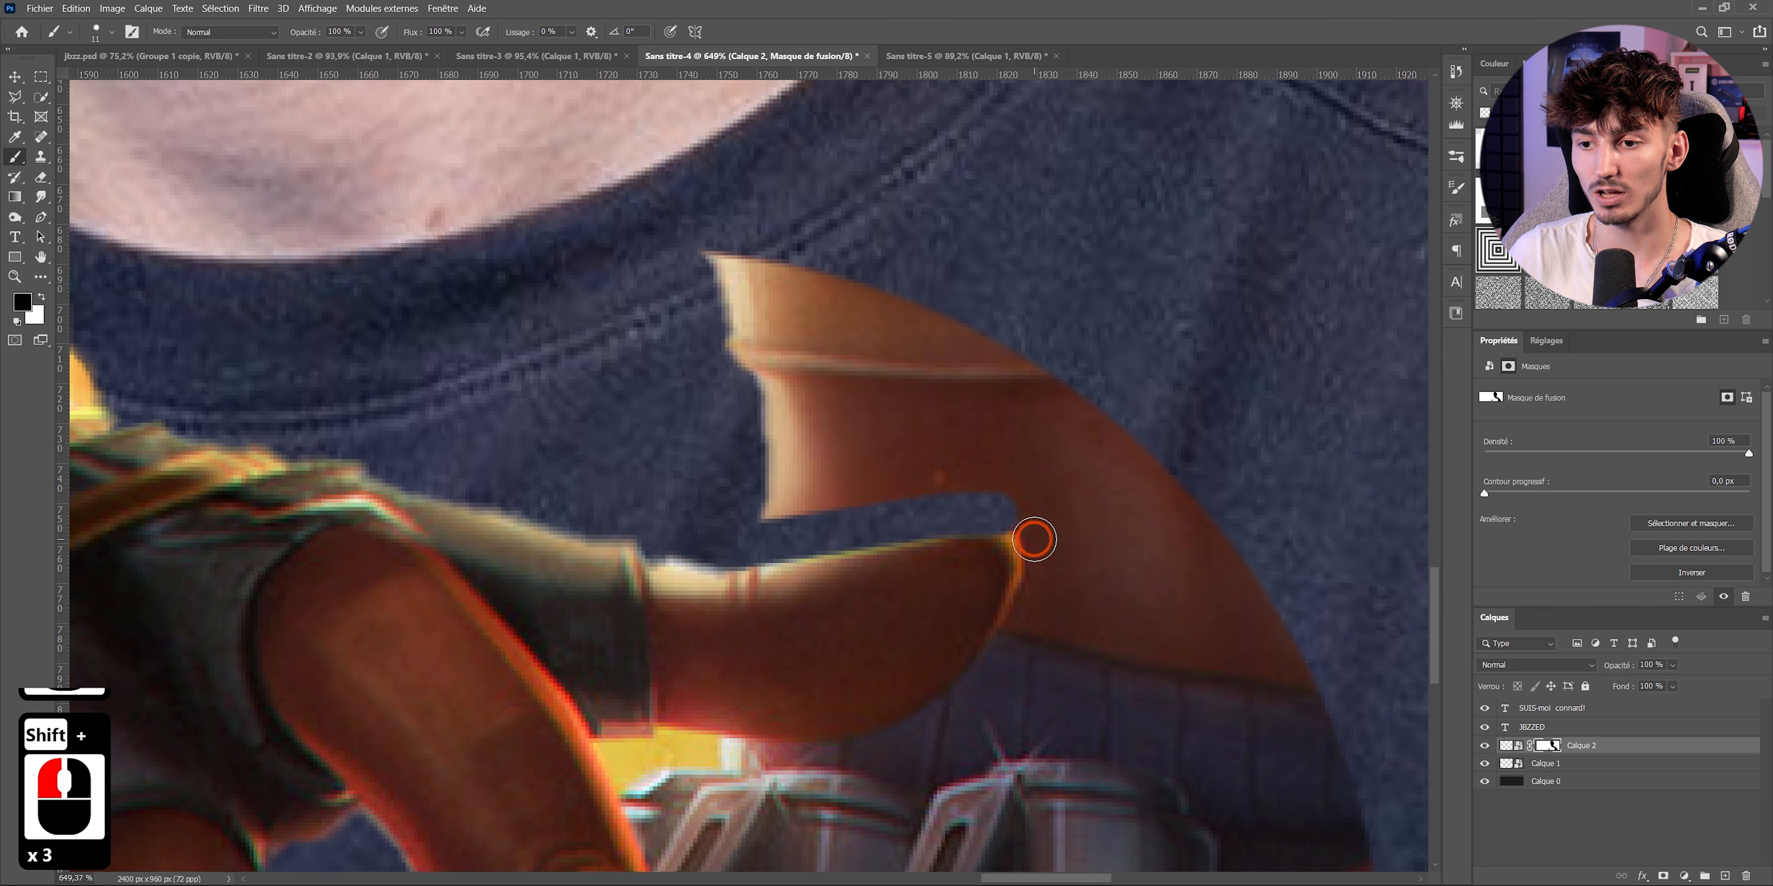
left_click(1025, 583, "shift")
left_click(1022, 608, "shift")
left_click(1021, 617, "shift")
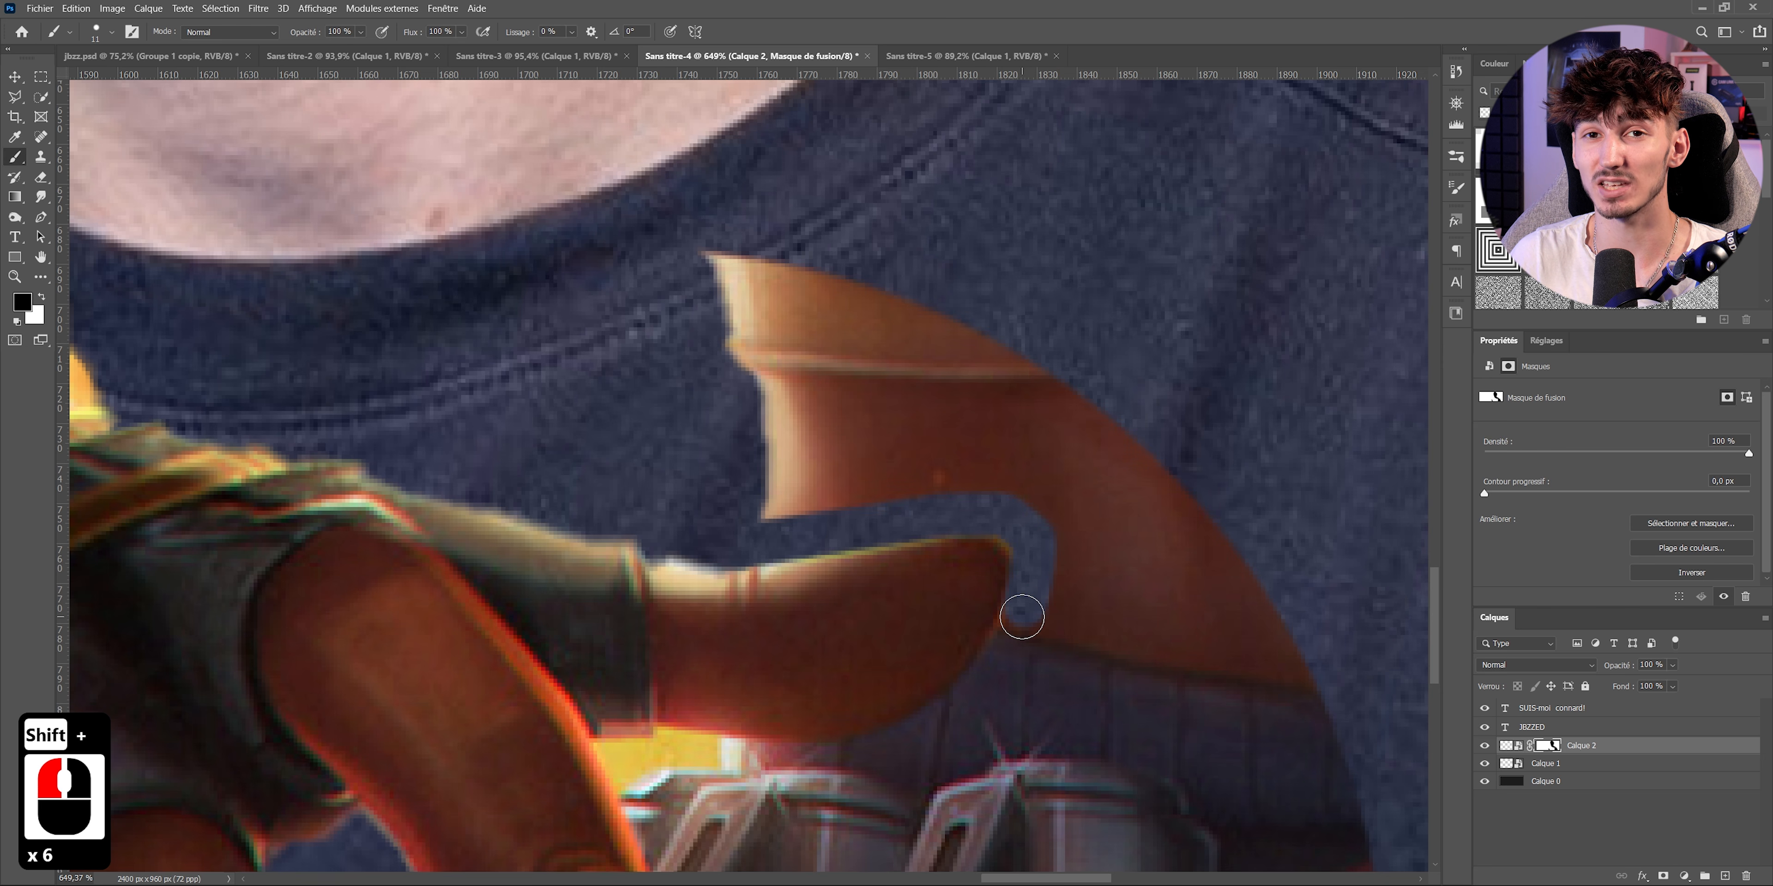
- Mask out the area below the thumb in black and clear the leftover body and canisters around the hand
left_click_drag(1435, 622, 1434, 662)
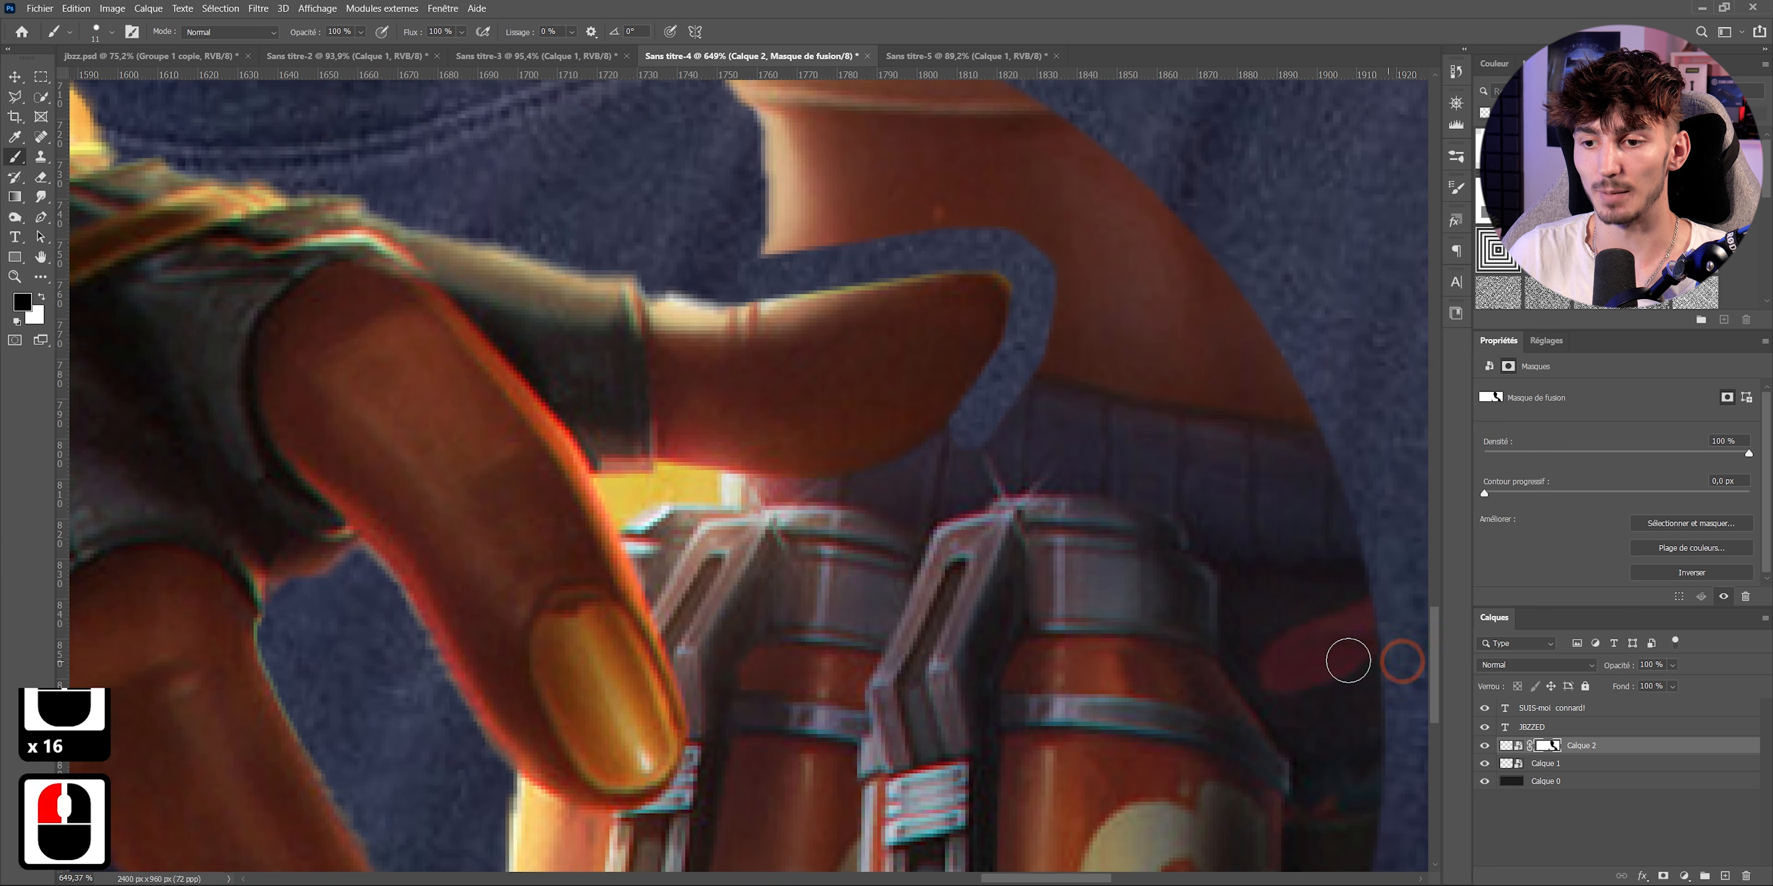
left_click(913, 471, "shift")
left_click(846, 491, "shift")
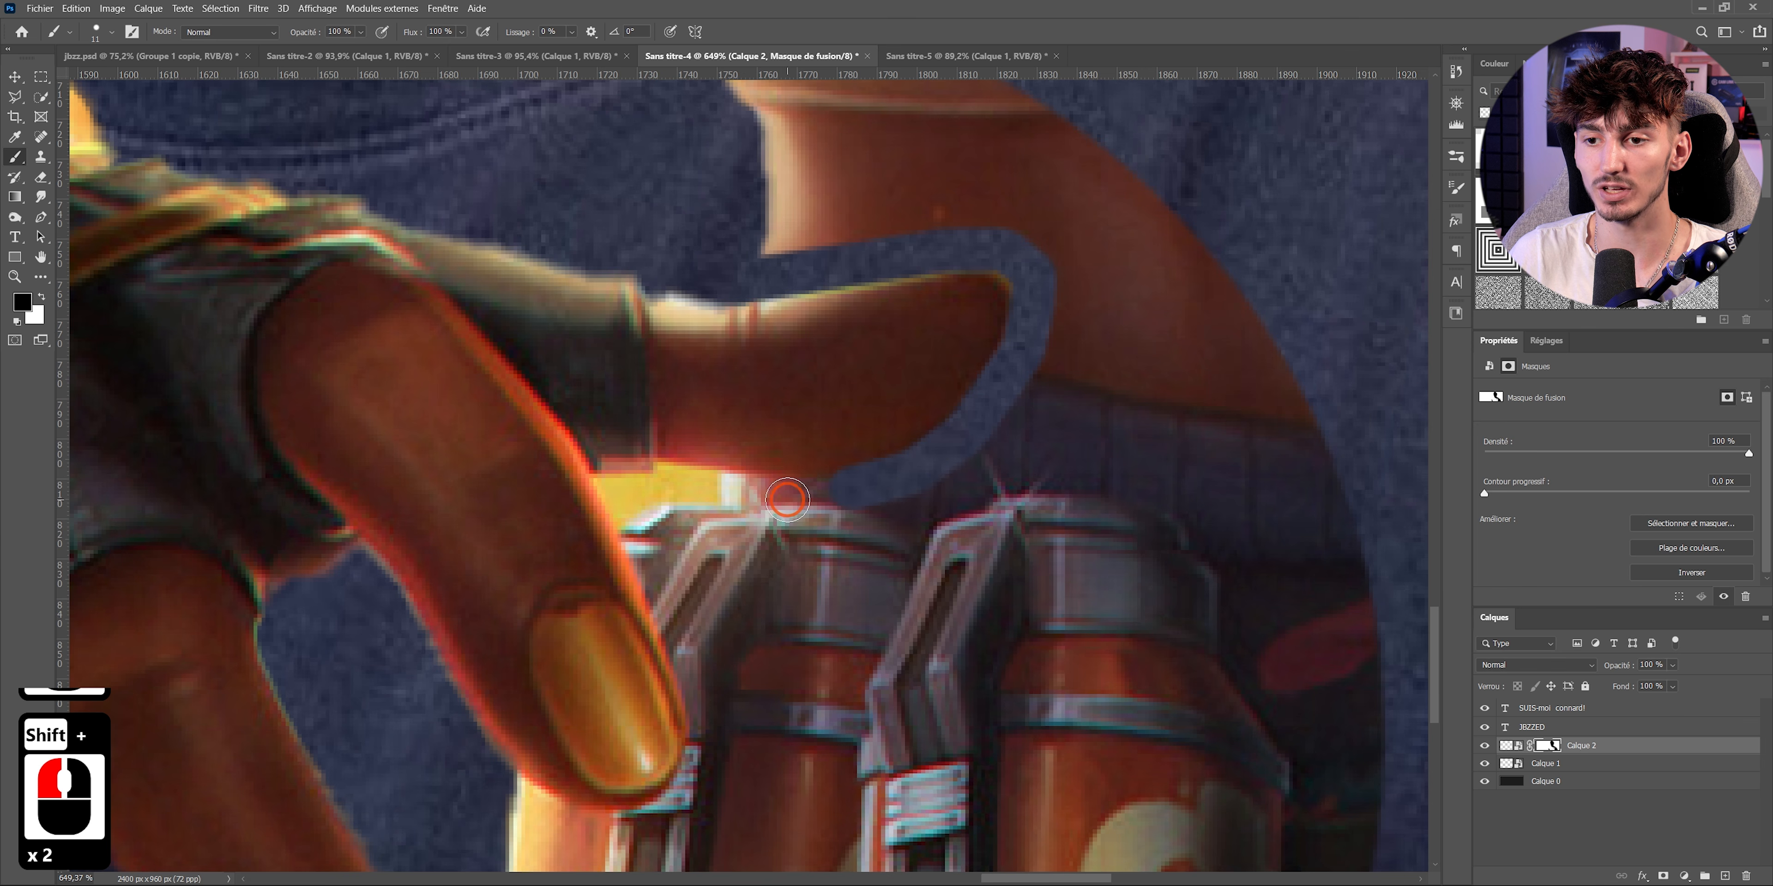
left_click(776, 496, "shift")
left_click(727, 491, "shift")
left_click(679, 484, "shift")
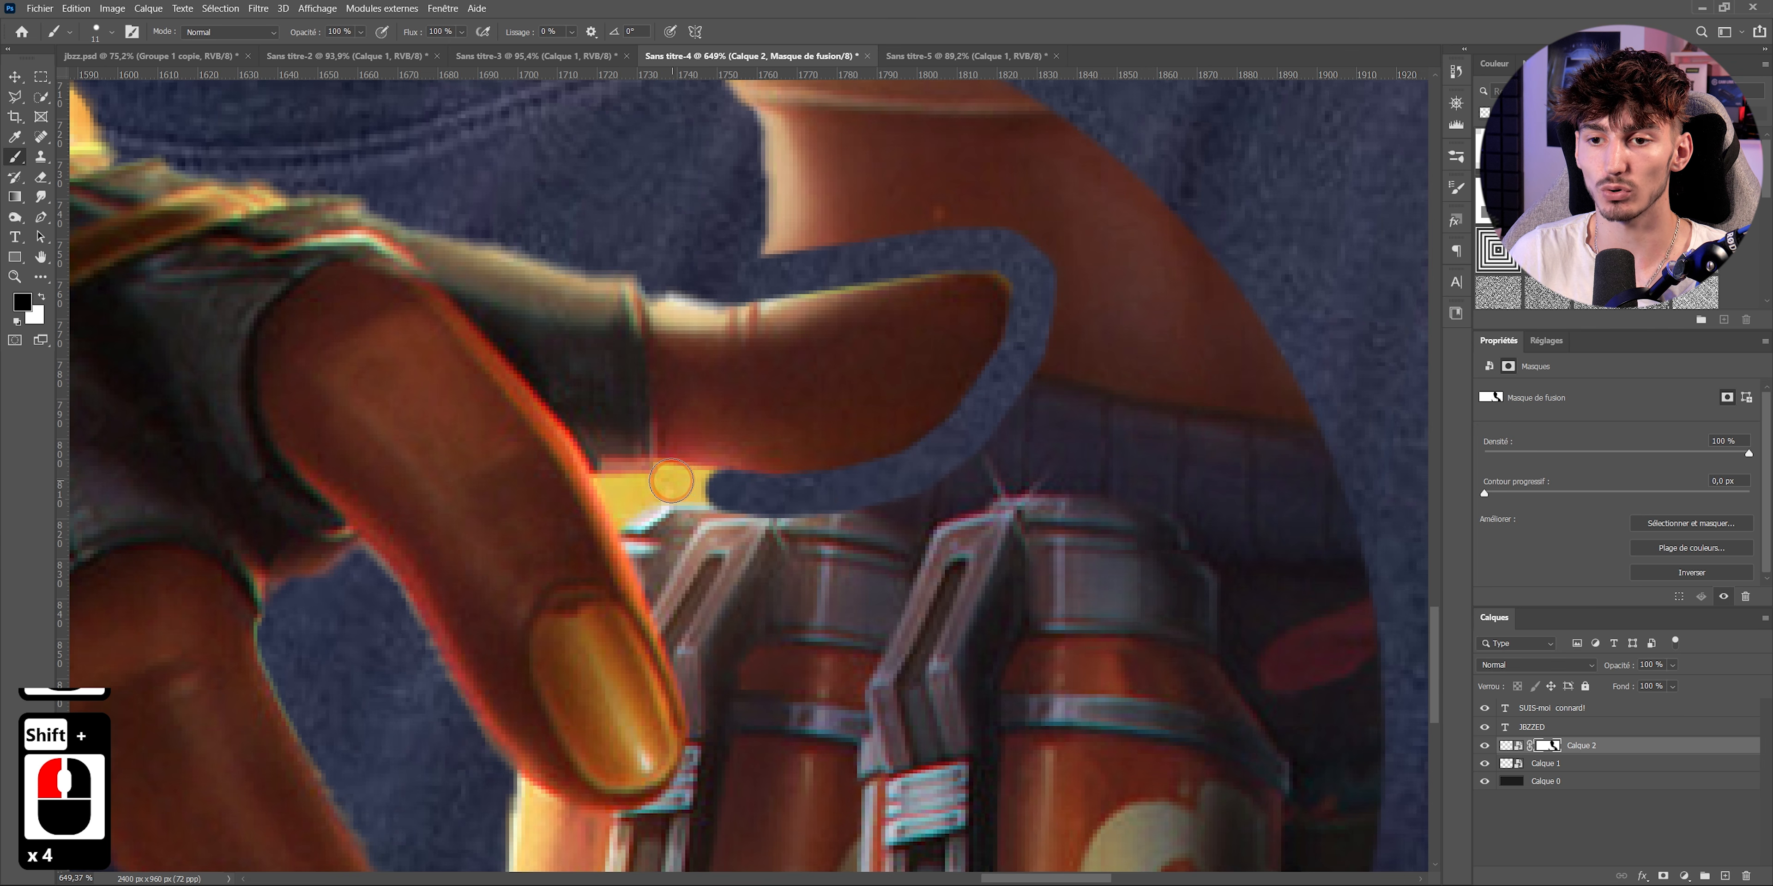
scroll(1191, 602, "down", 5, "alt")
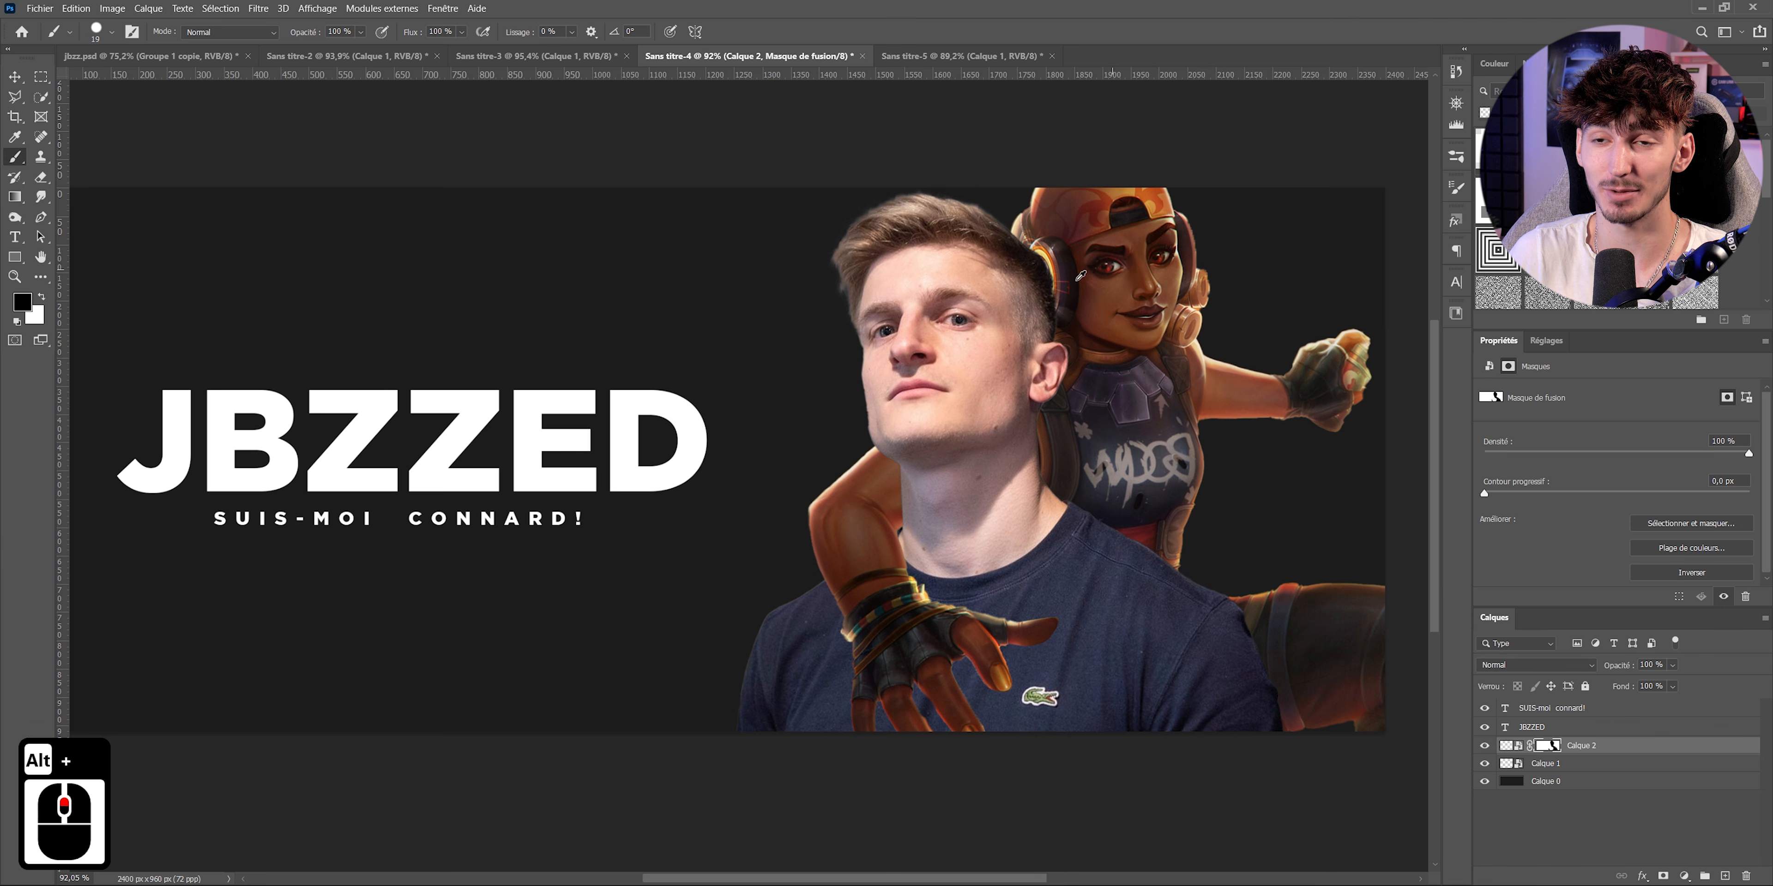
scroll(1067, 277, "up", 3, "alt")
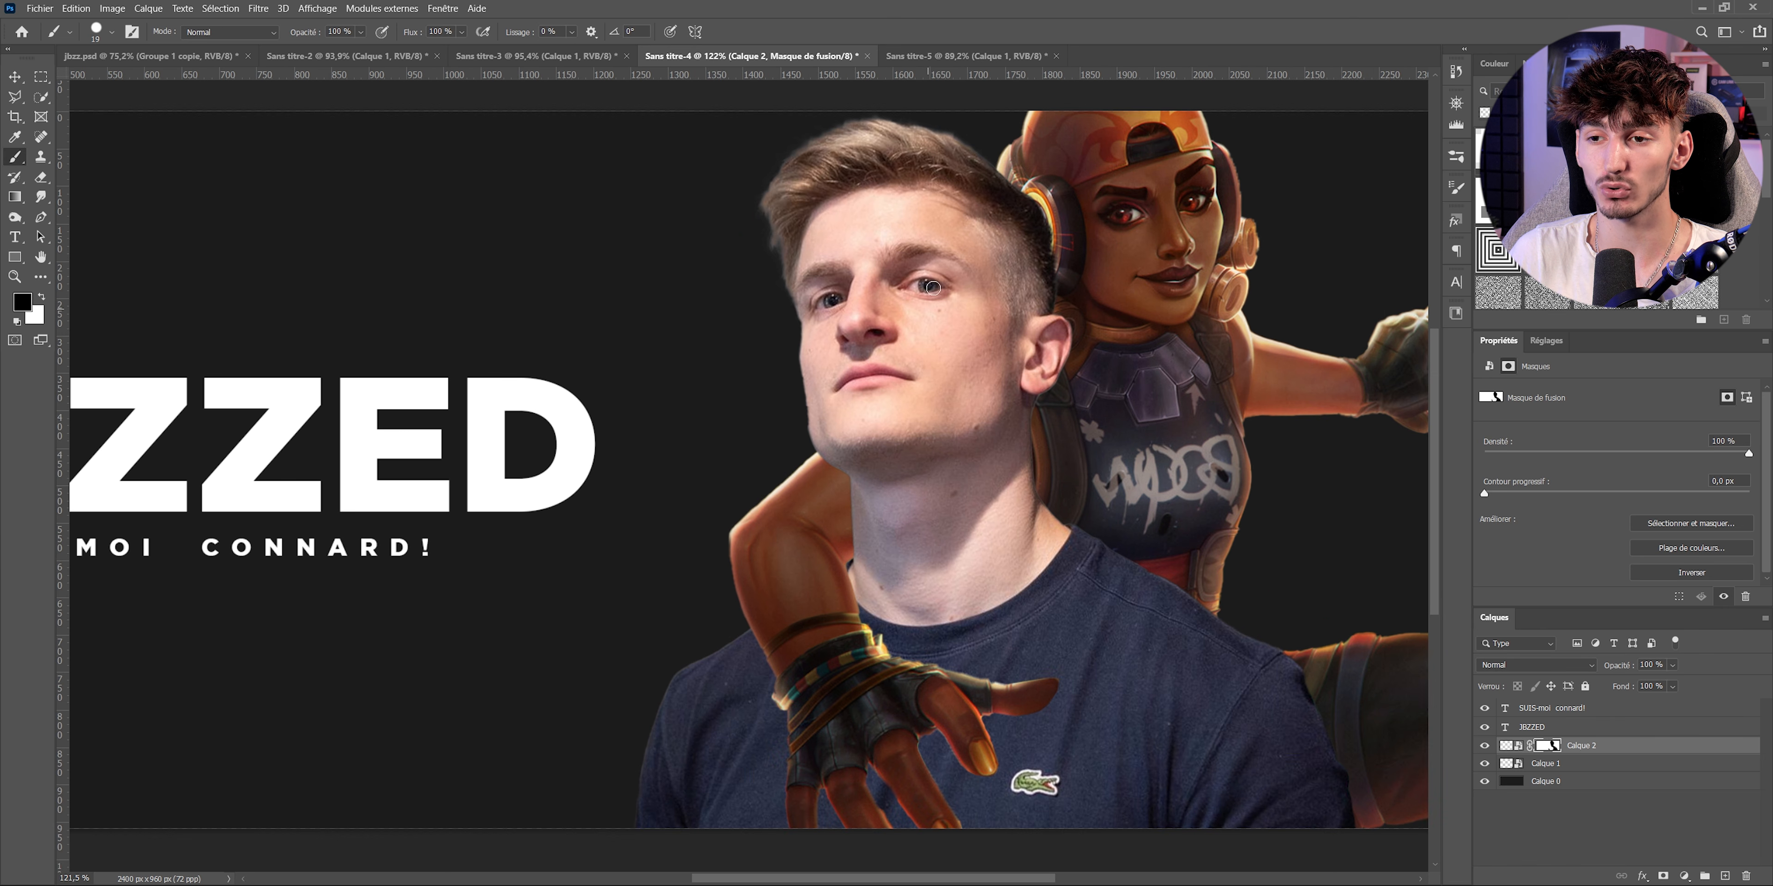
scroll(888, 437, "up", 3)
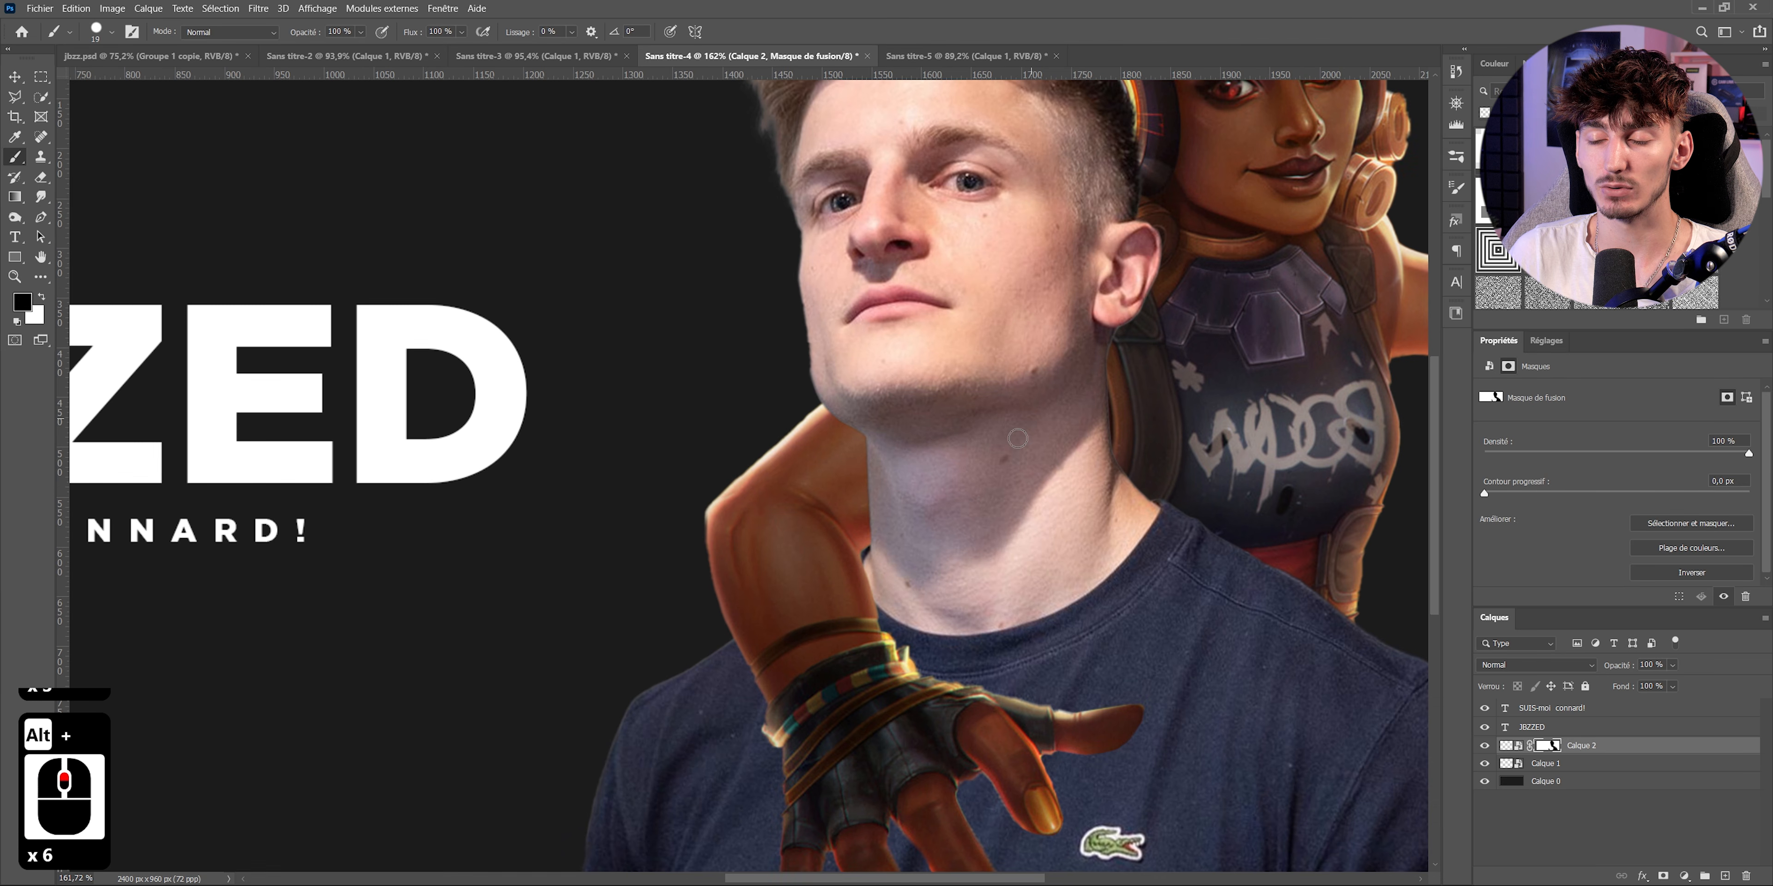
scroll(894, 502, "down", 1)
left_click_drag(895, 501, 644, 697)
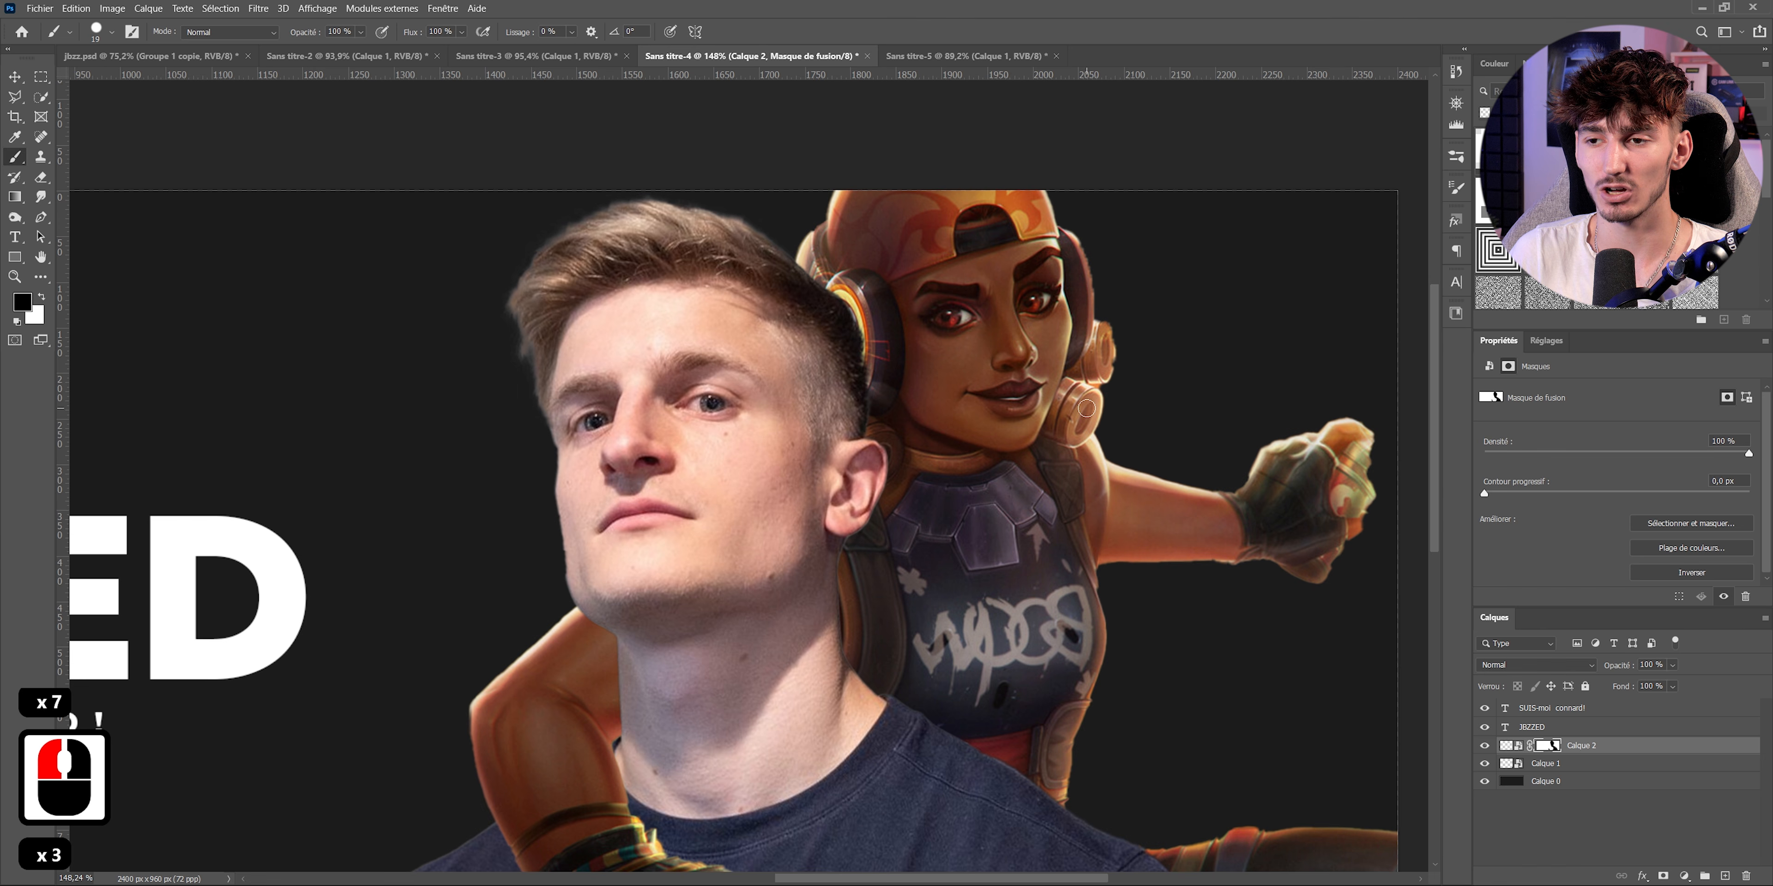
scroll(1172, 518, "down", 2)
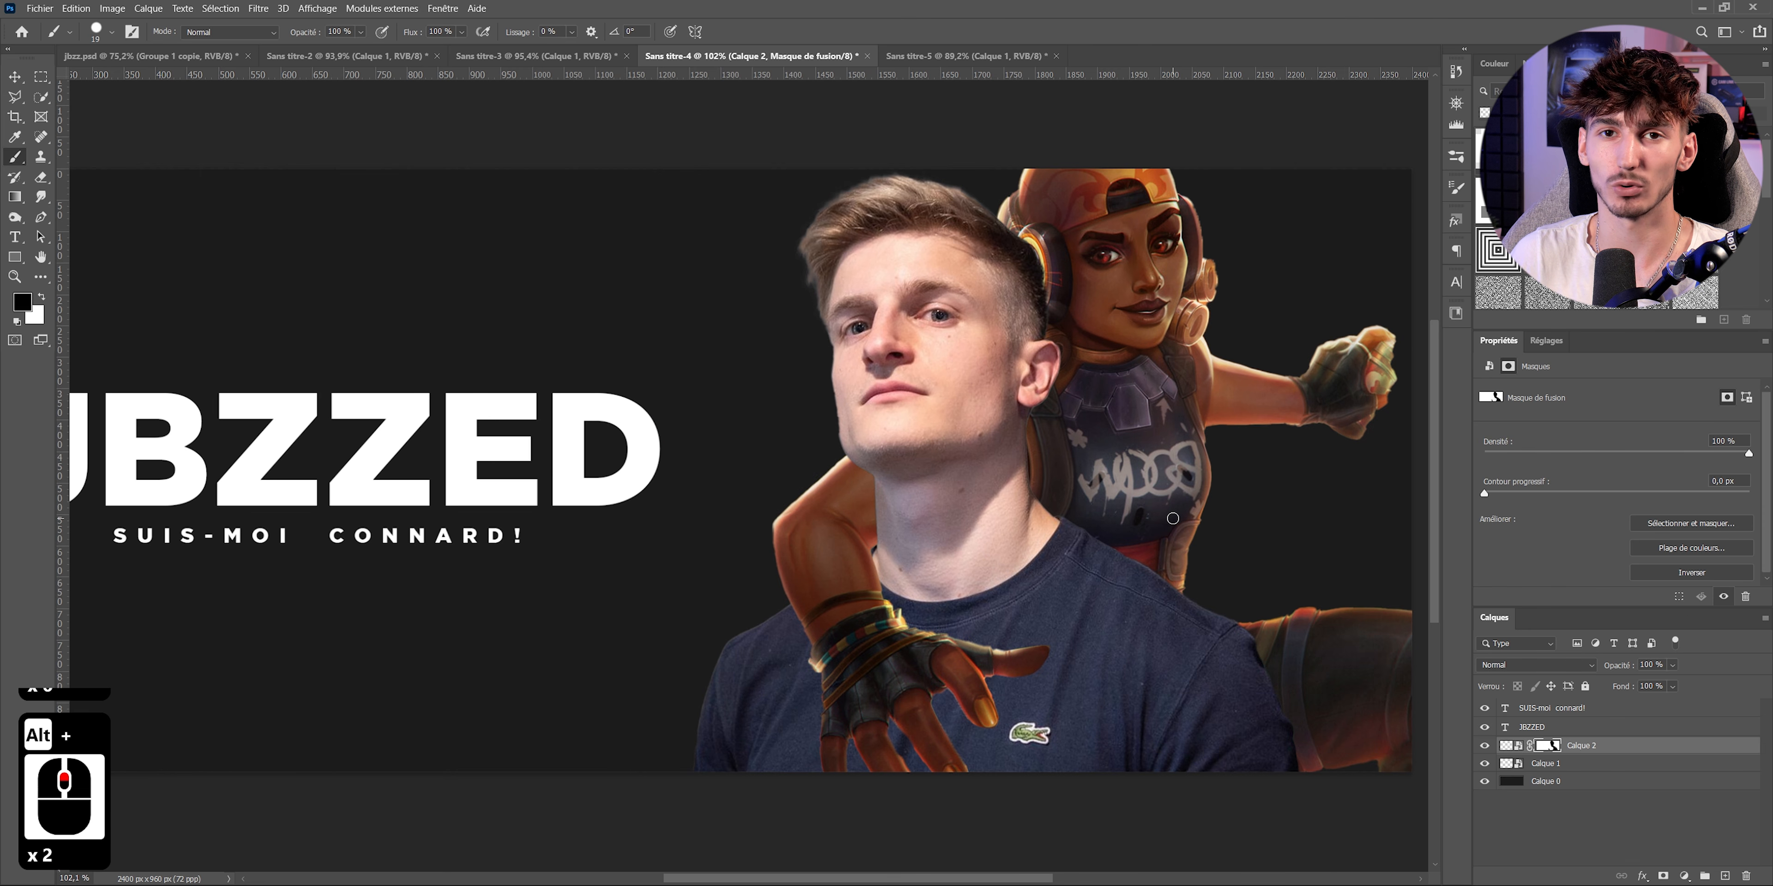
left_click_drag(1364, 709, 1267, 699)
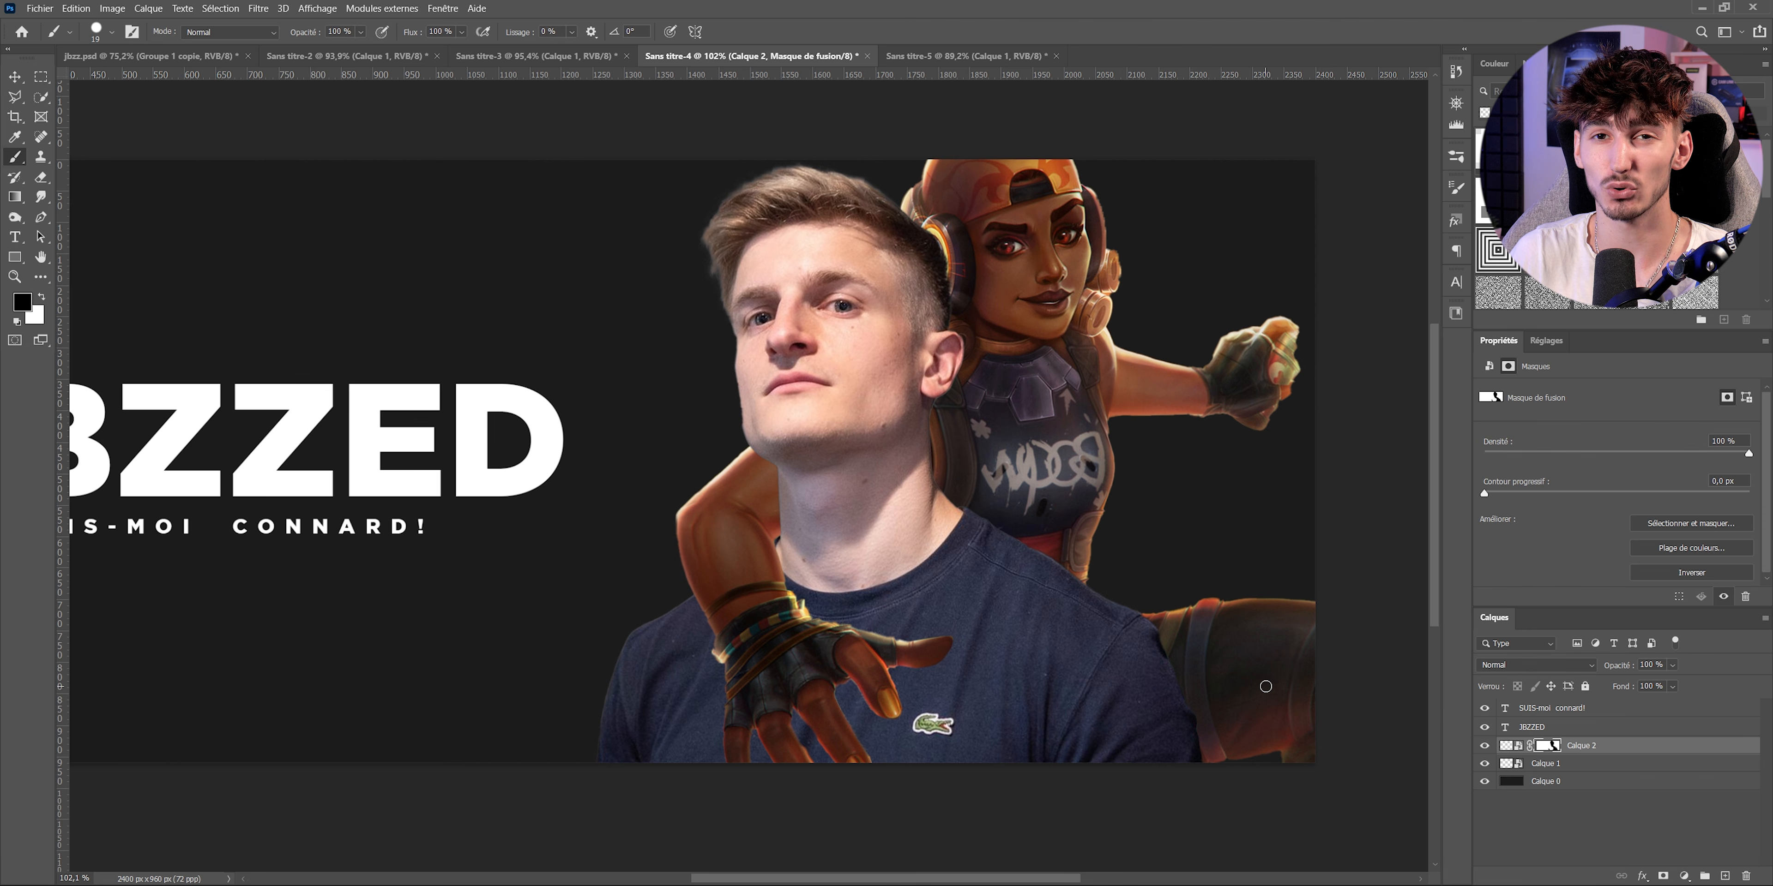
- Add a Levels adjustment clipped to Calque 2 and lower its white input level to 134 to brighten the character
left_click(1684, 875)
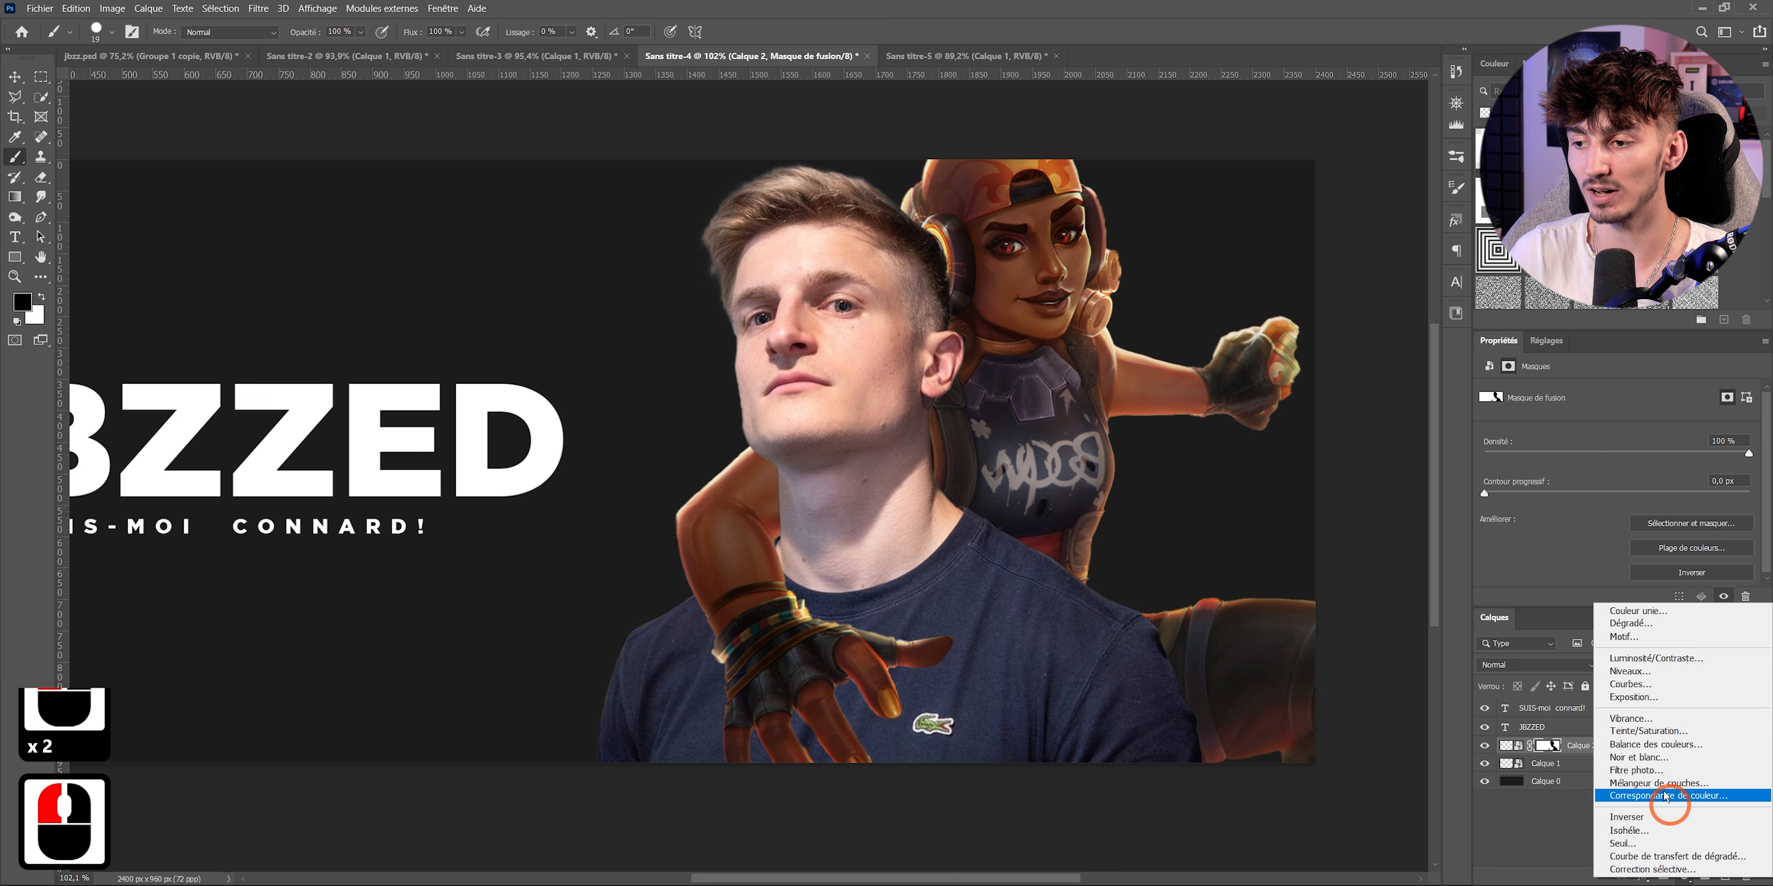
left_click(1629, 671)
right_click(1559, 746)
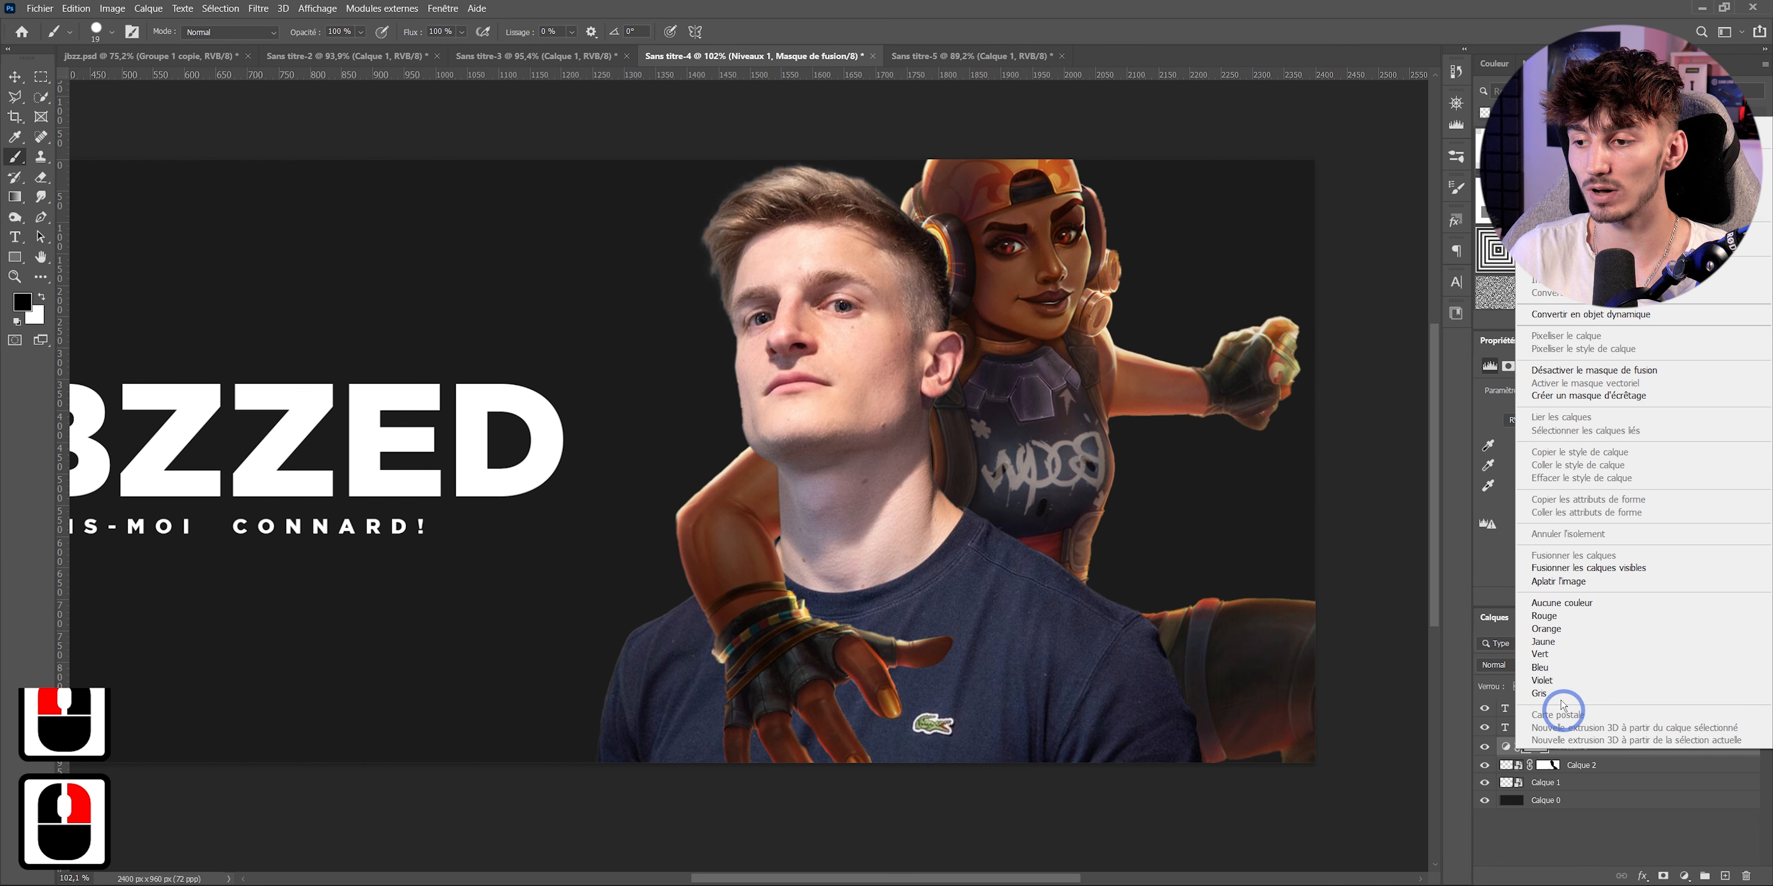
left_click(1583, 395)
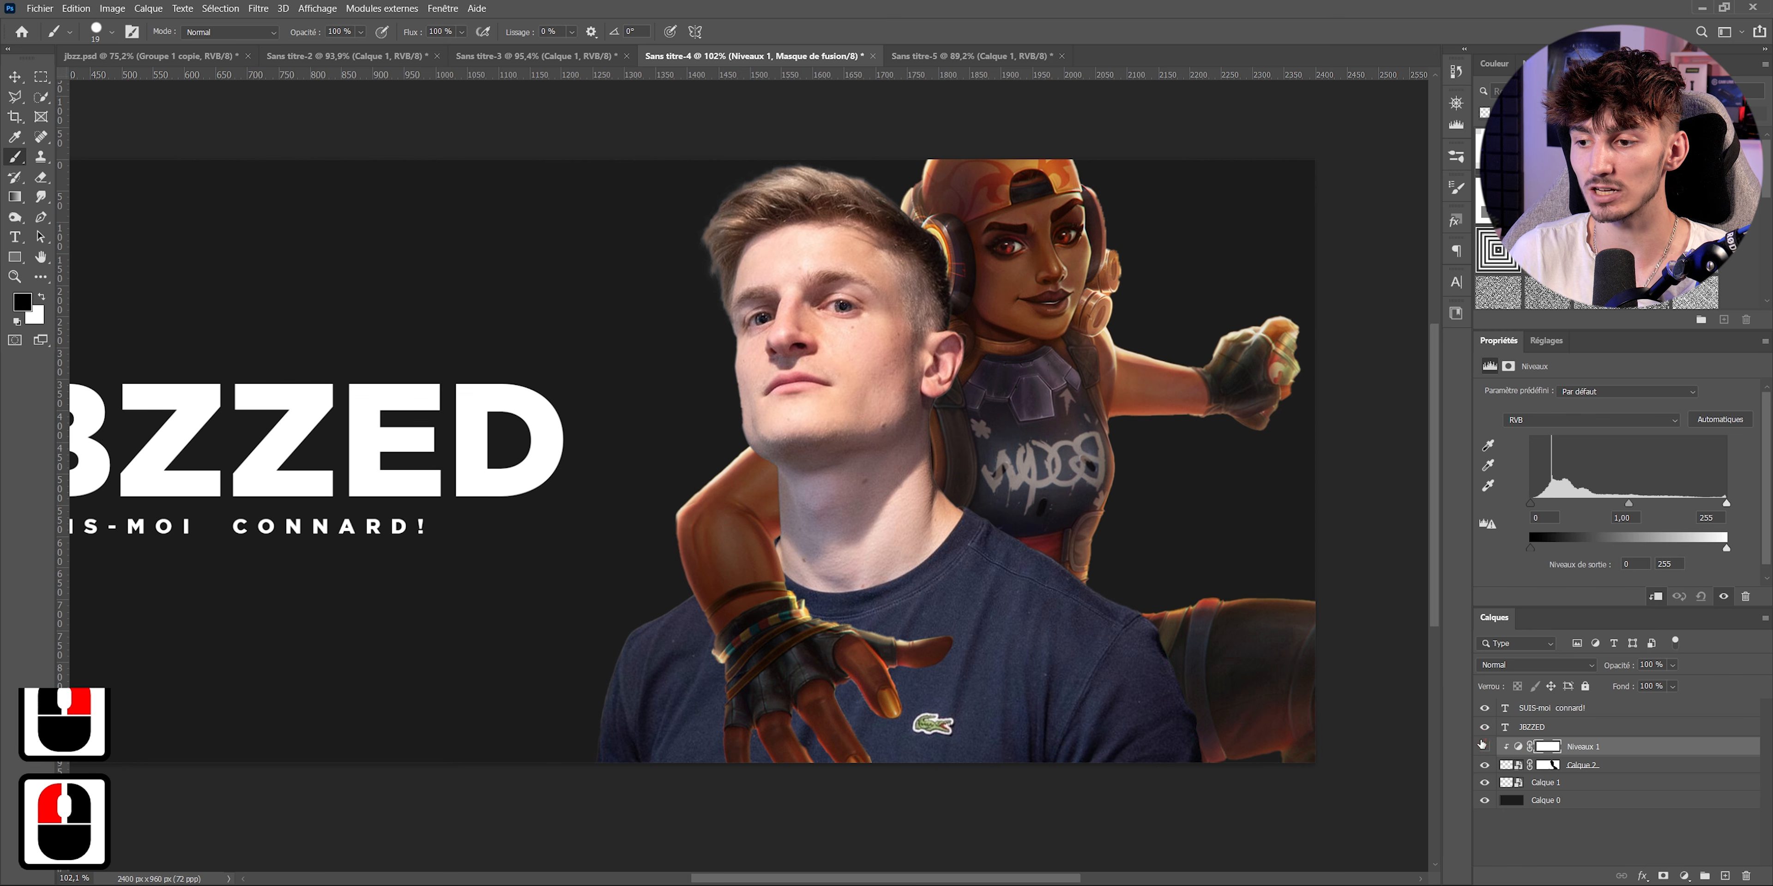
left_click(1481, 745)
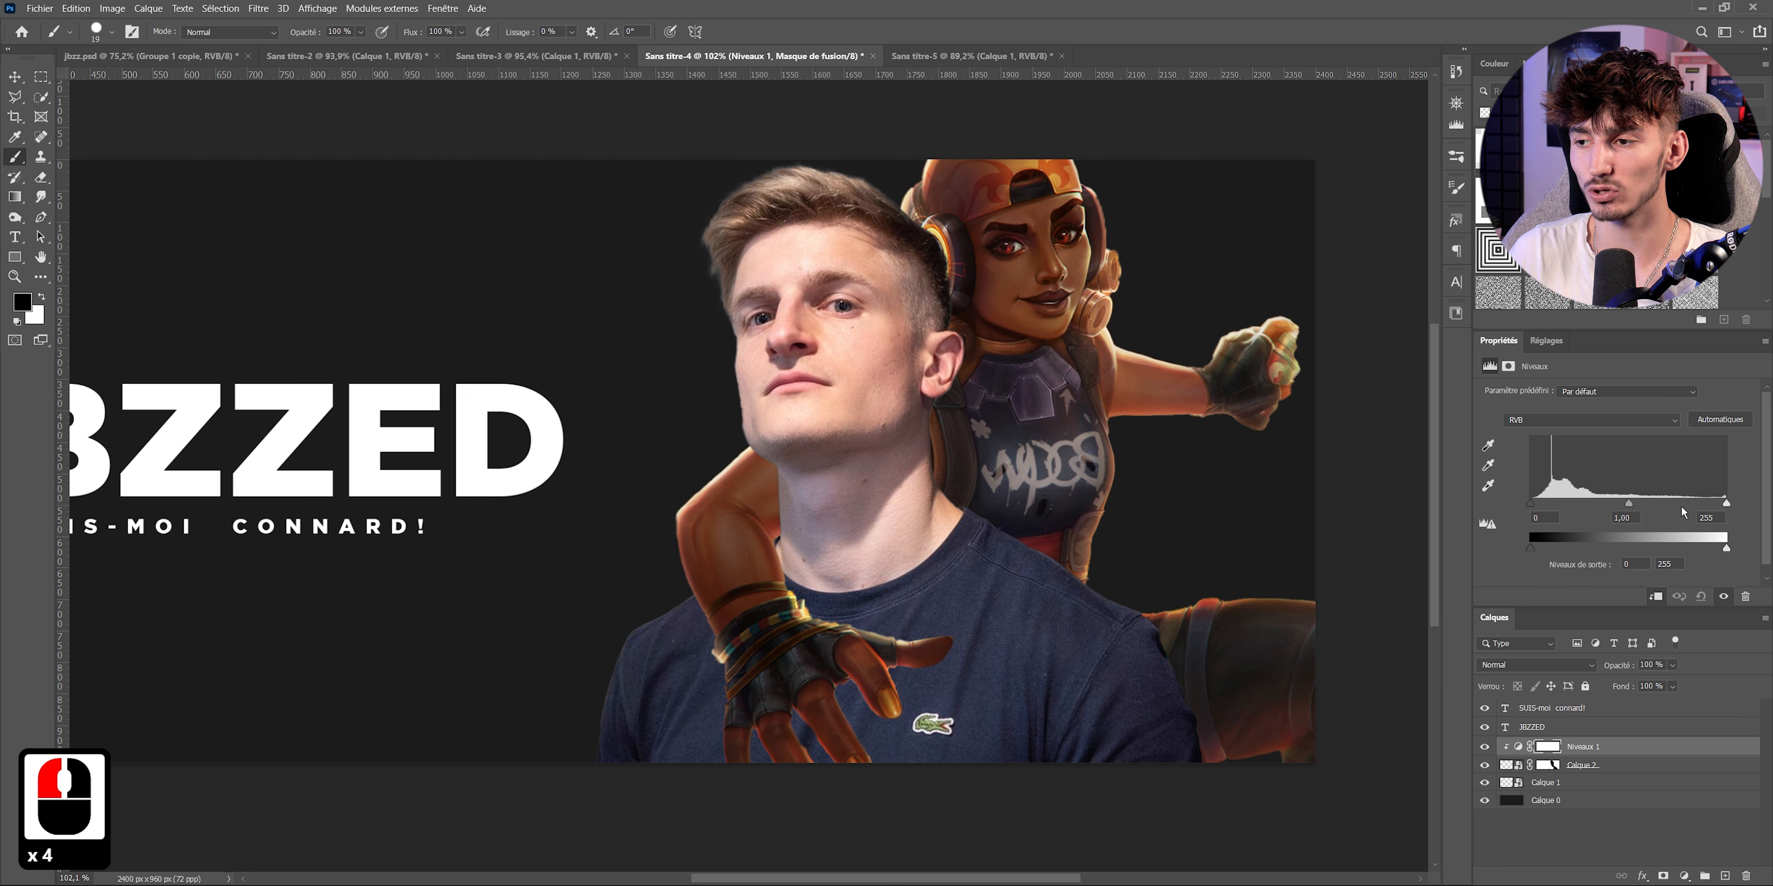
left_click_drag(1726, 504, 1677, 507)
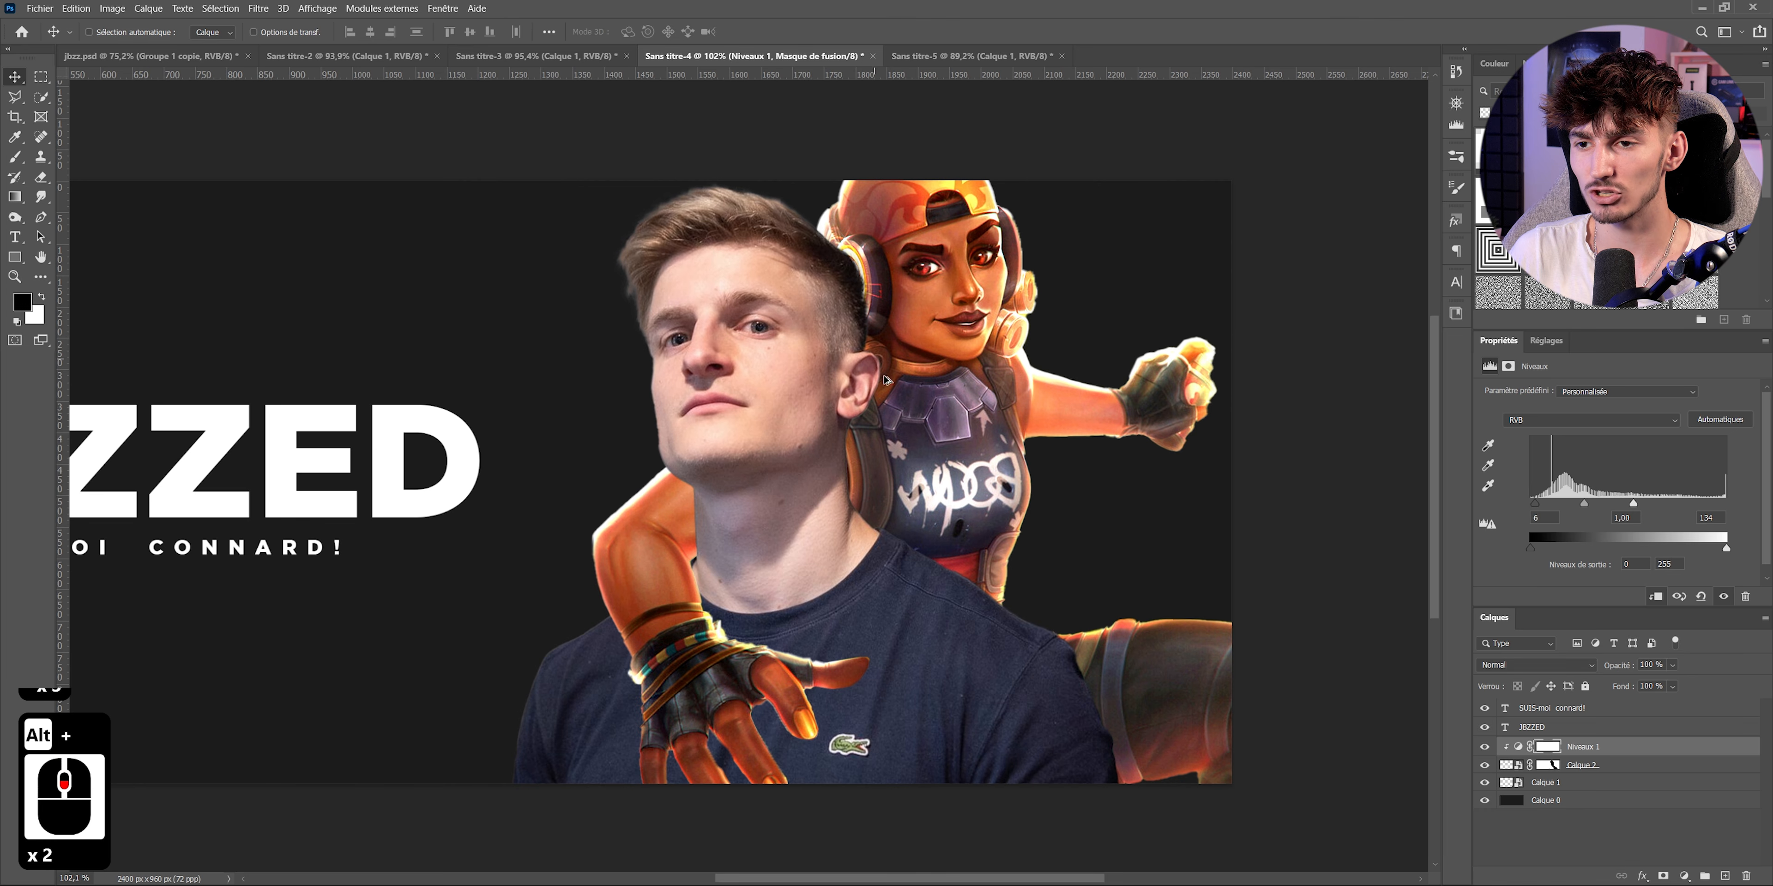
- Add an Exposure adjustment clipped to the character above the Levels, set exposure to +1.16 and invert its mask to black
scroll(1177, 429, "down", 4)
scroll(1177, 429, "up", 2)
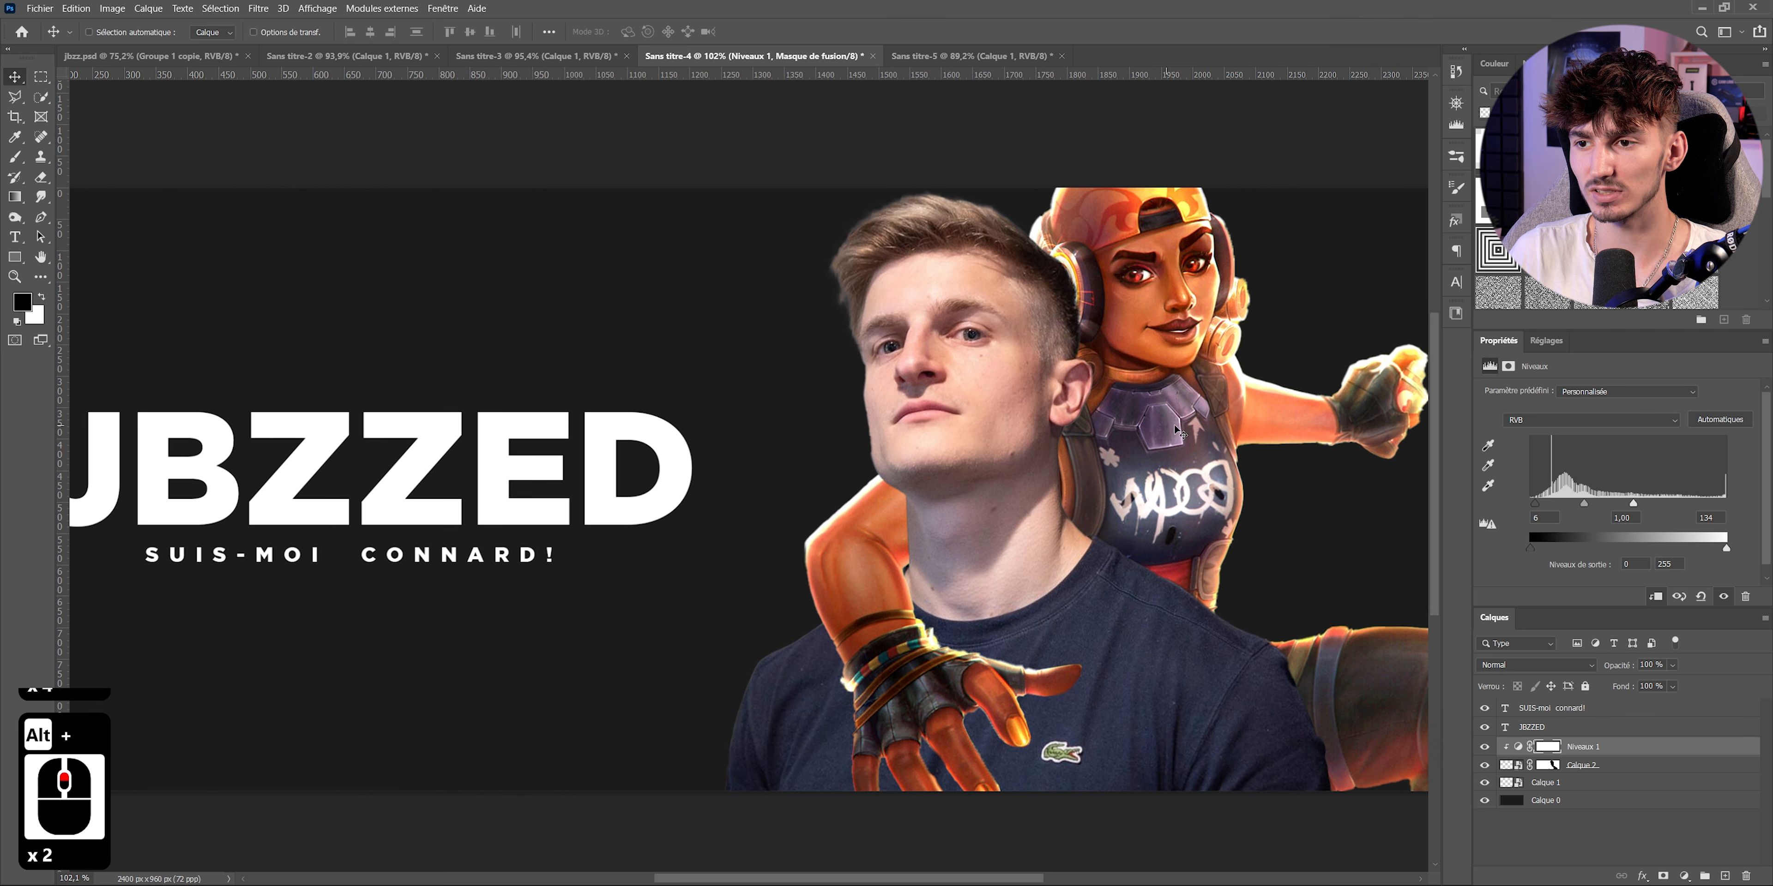
left_click_drag(1178, 431, 1065, 435)
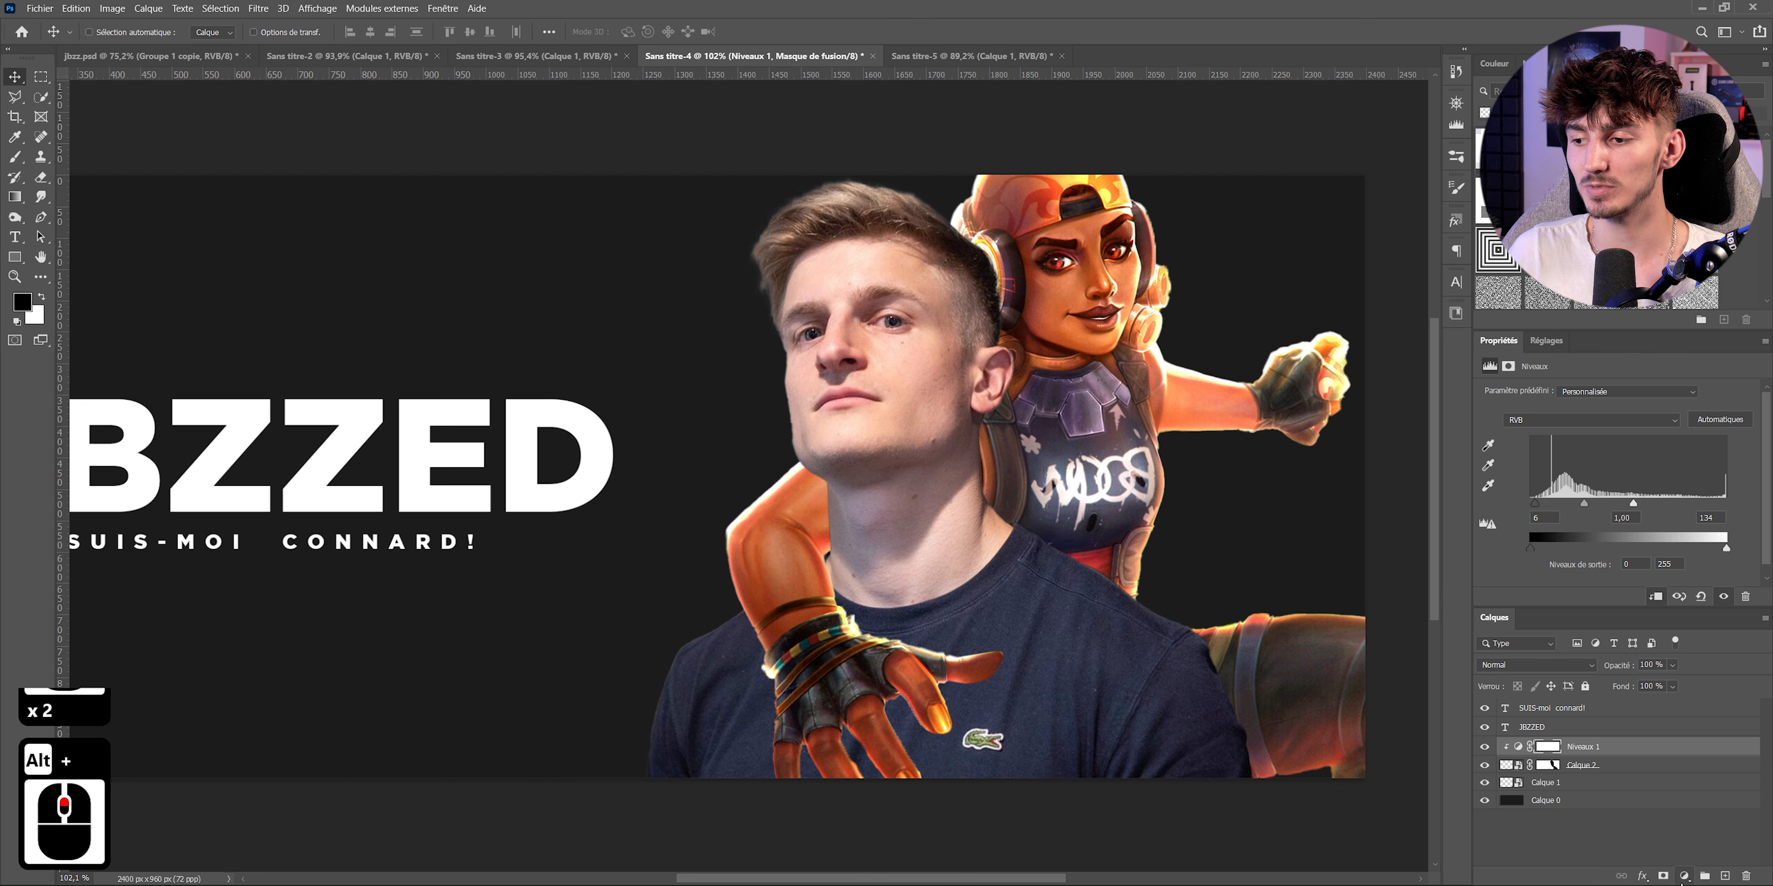
left_click(1684, 876)
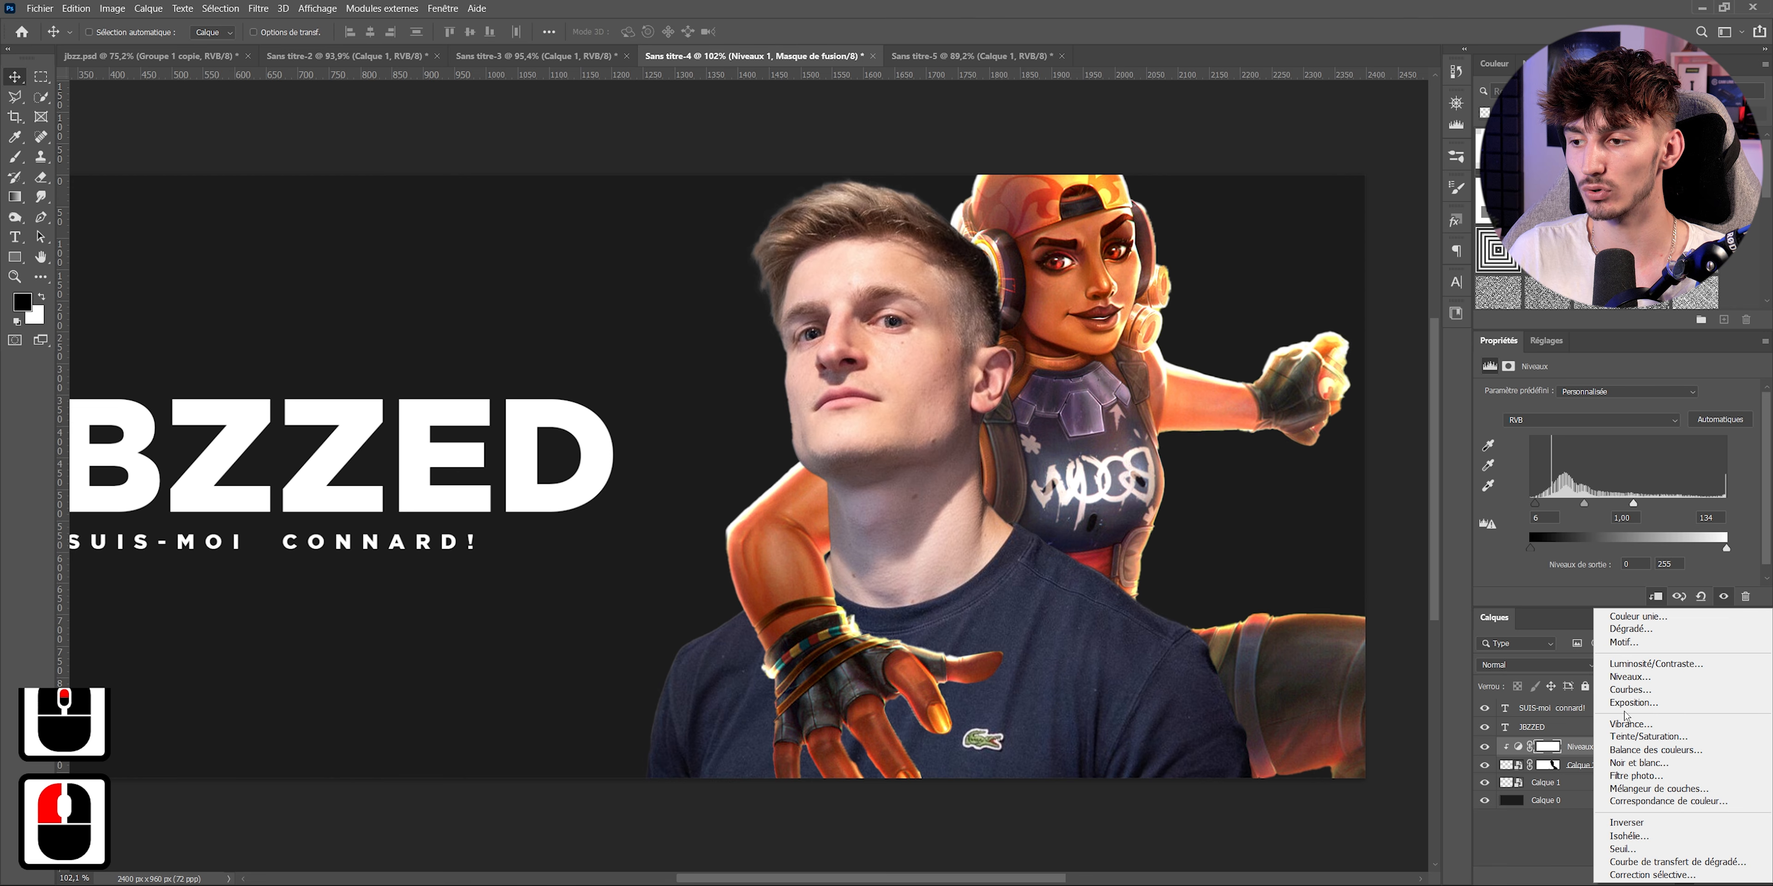
left_click(1632, 703)
right_click(1576, 746)
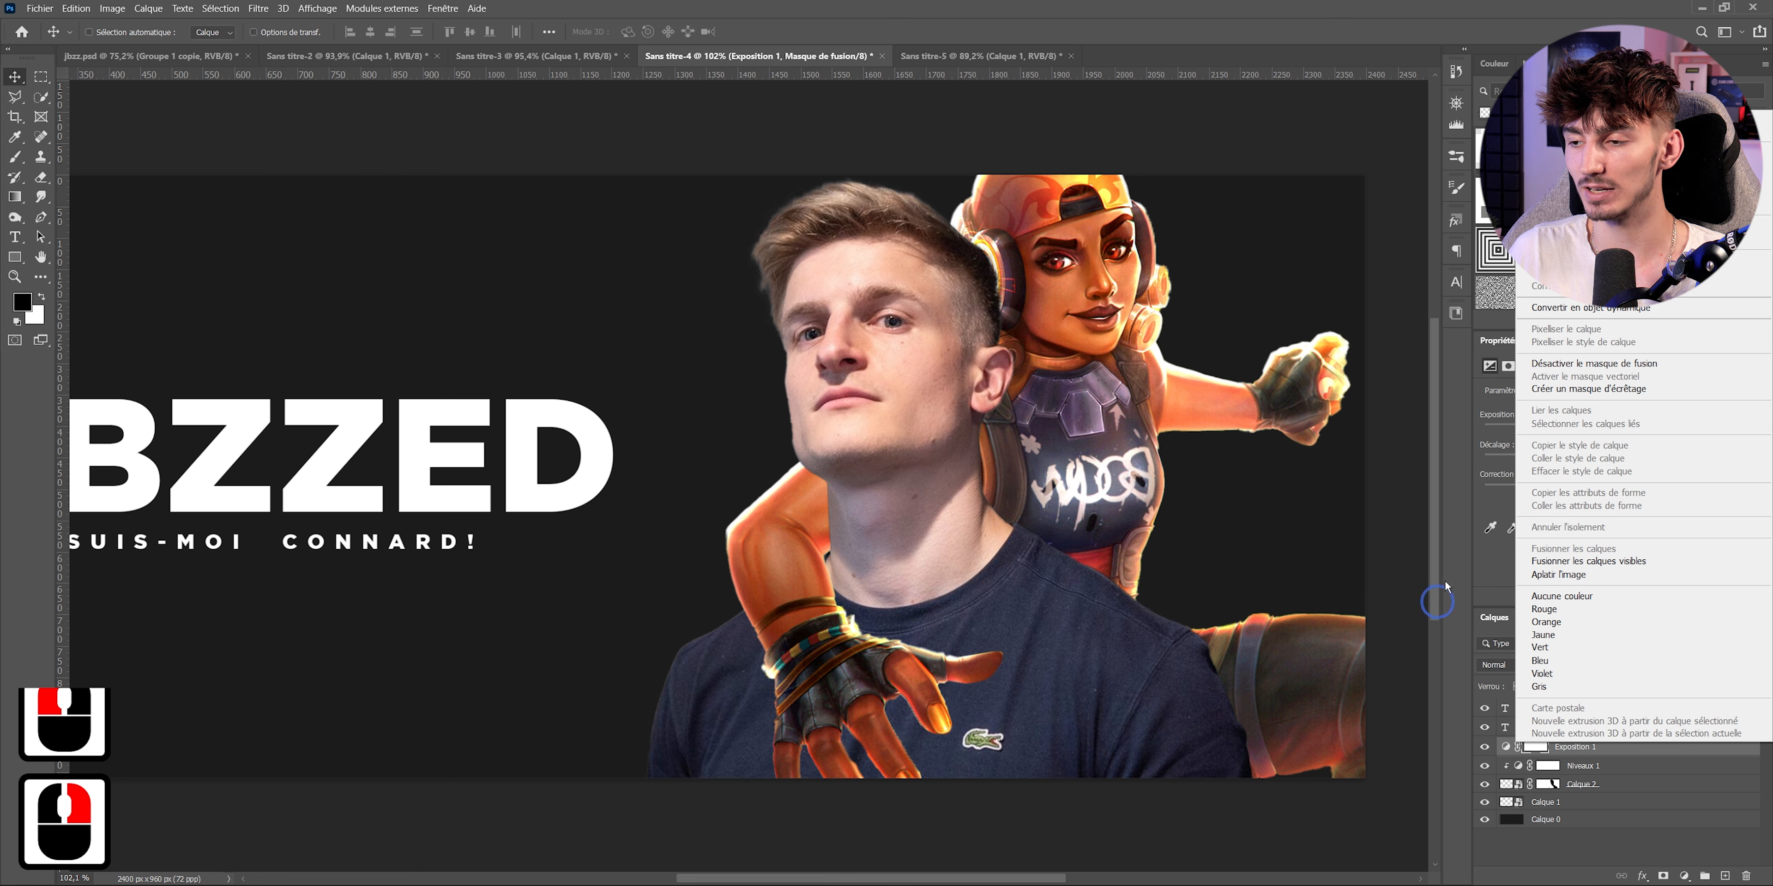
left_click(1593, 390)
left_click_drag(1616, 430, 1636, 439)
key("ctrl+i")
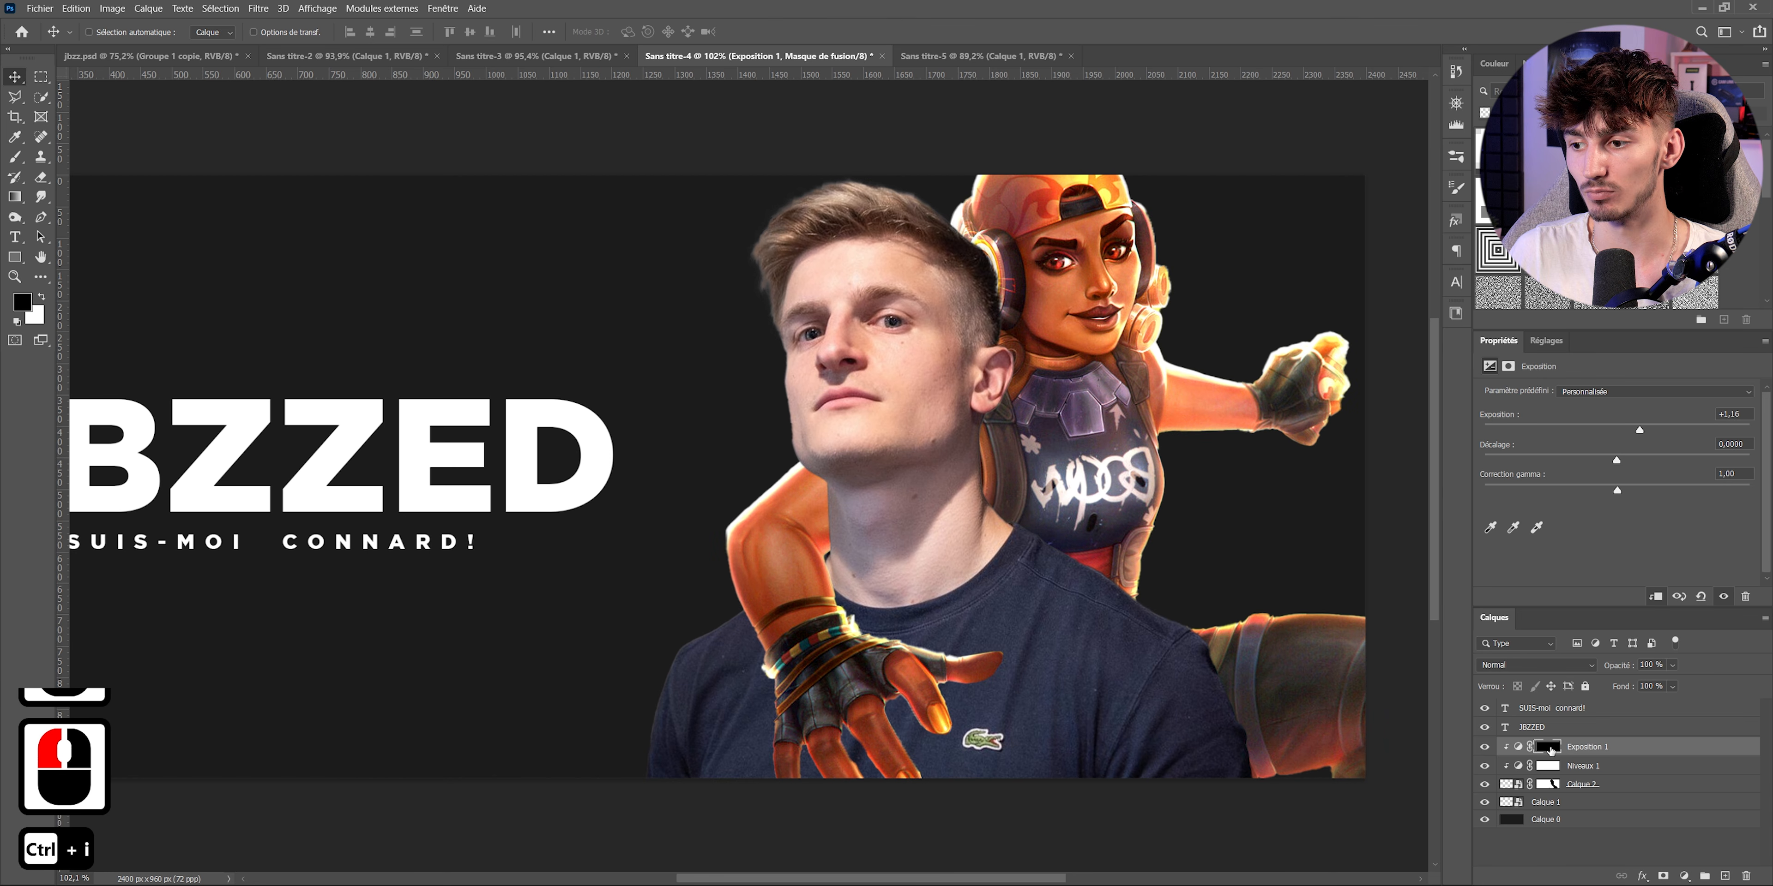
- Using a large white brush at 16 % flow, paint the Exposition 1 mask to brighten the character's face and cap
left_click(41, 297)
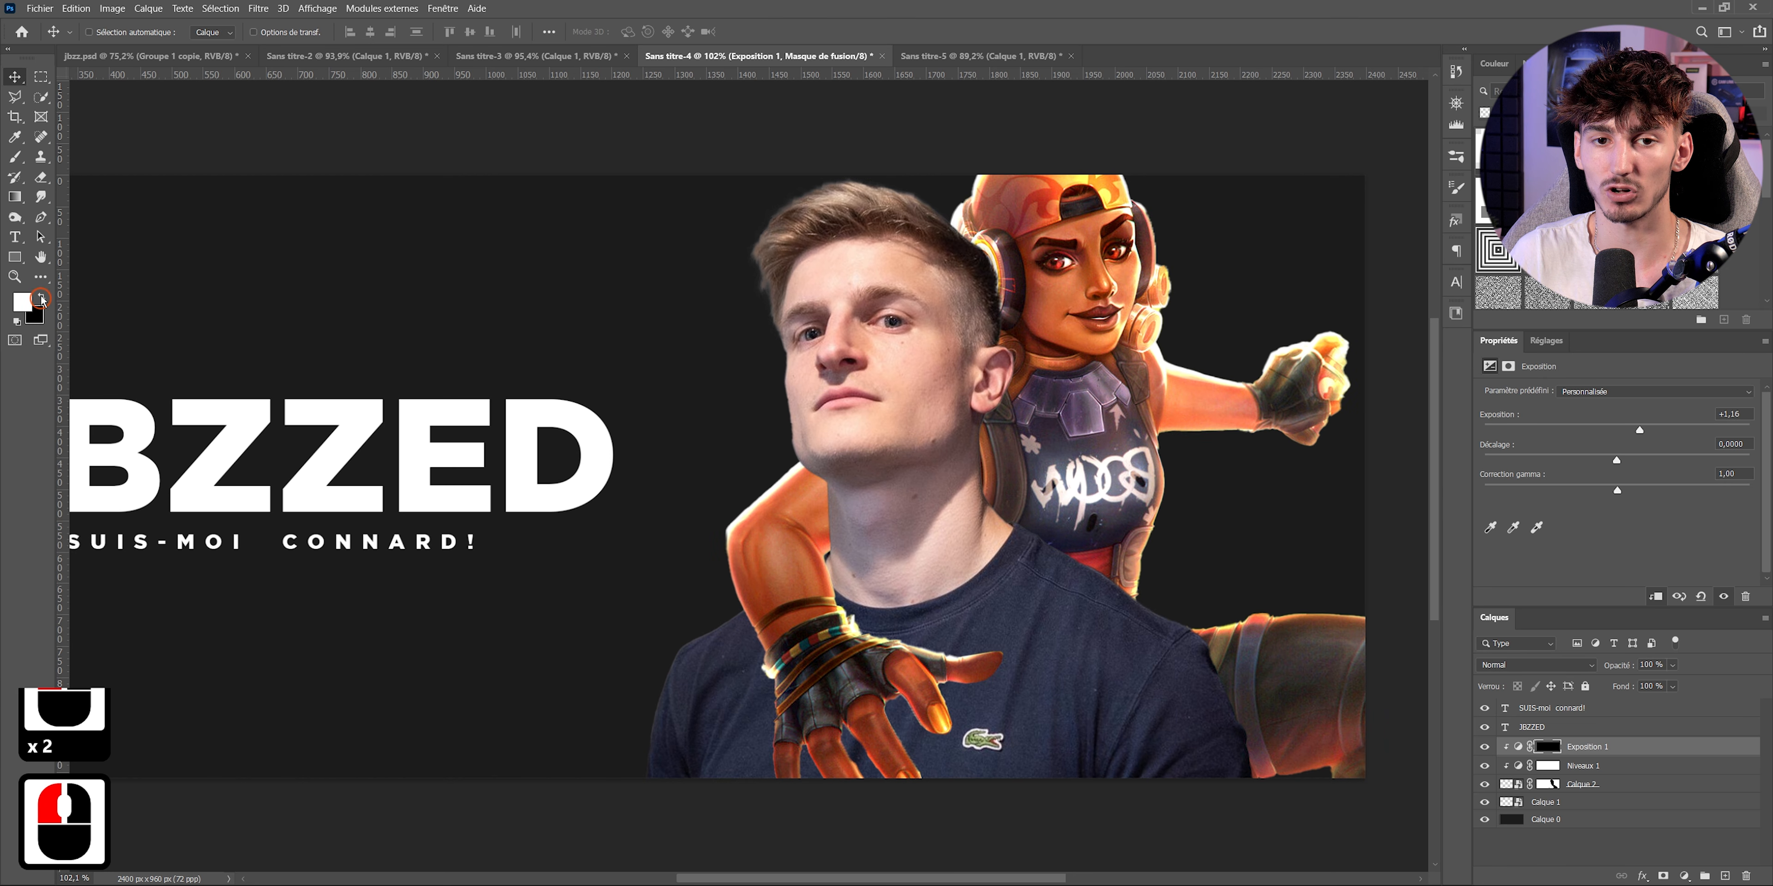
left_click(14, 156)
mouse_move(868, 544)
left_mouse_down()
mouse_move(891, 537)
mouse_move(894, 63)
left_mouse_up()
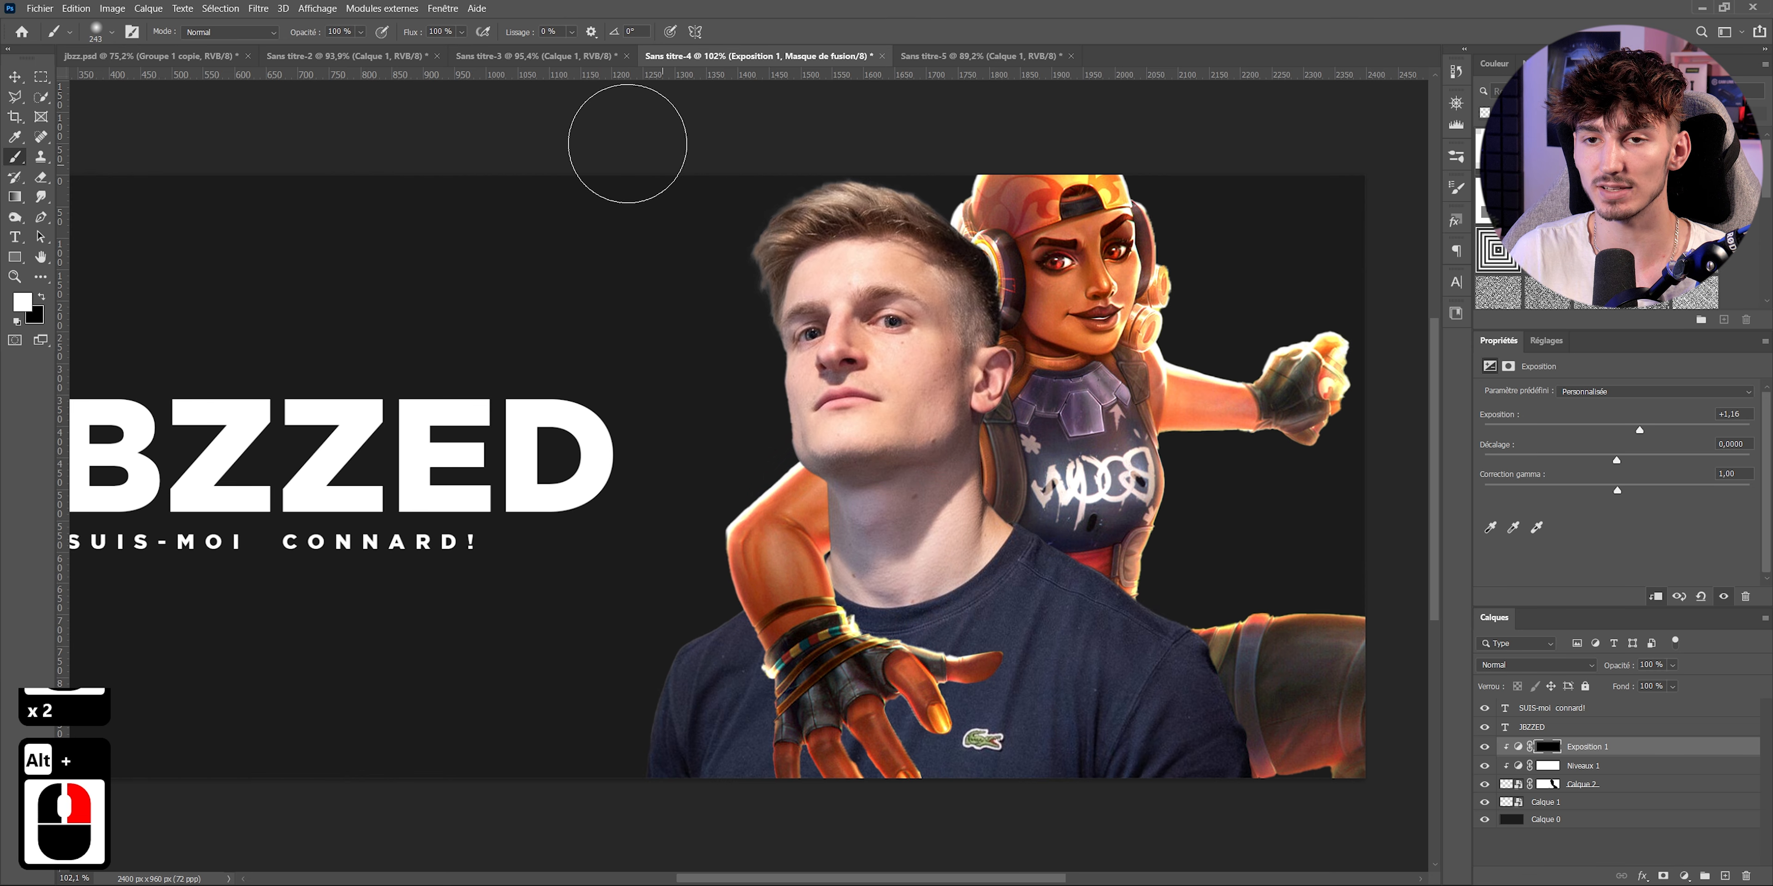
right_click(677, 380)
left_click_drag(412, 32, 400, 33)
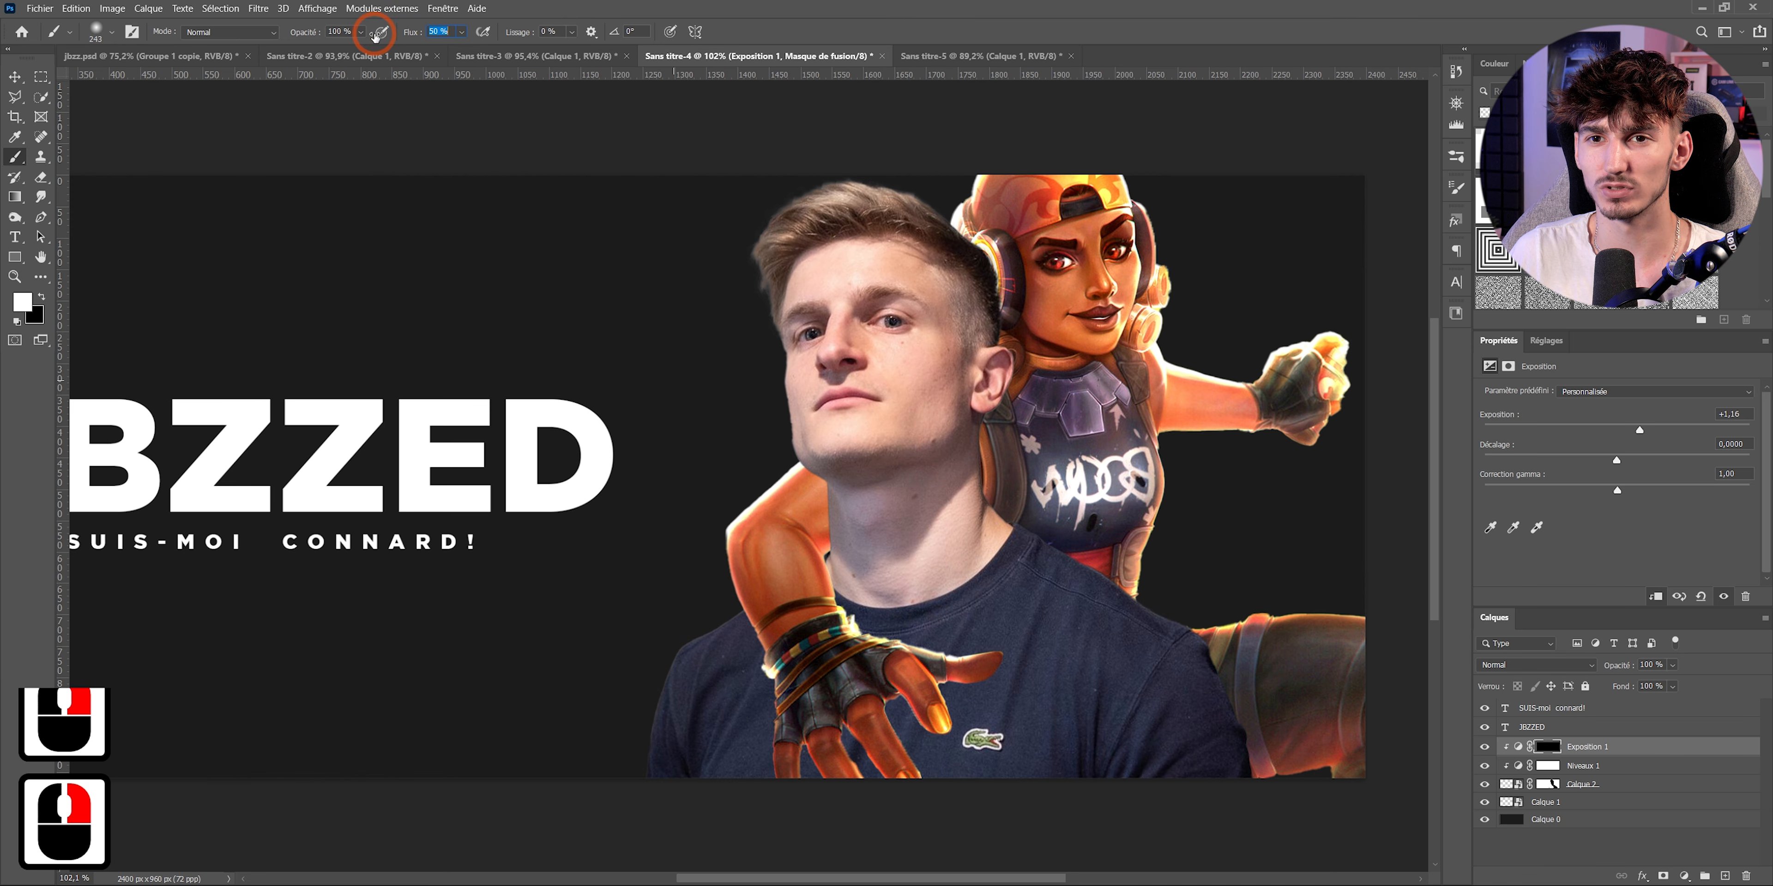
left_click_drag(363, 37, 355, 36)
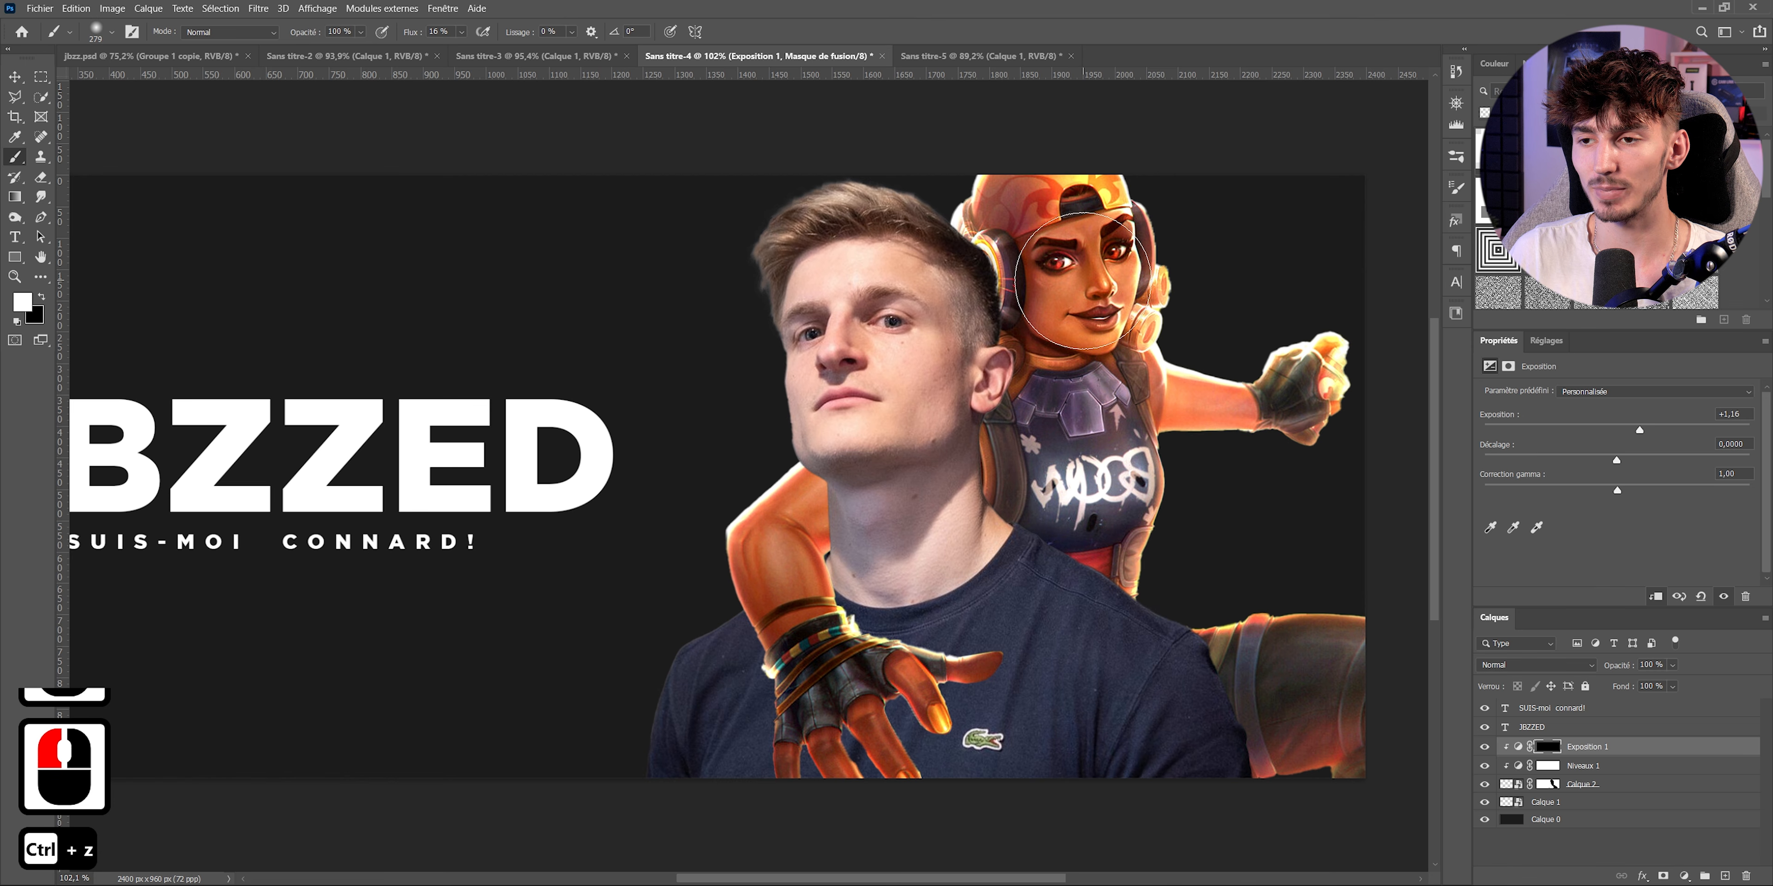
mouse_move(1082, 278)
left_mouse_down()
mouse_move(1097, 249)
mouse_move(1074, 258)
left_mouse_up()
left_click(1025, 204)
left_click(1068, 202)
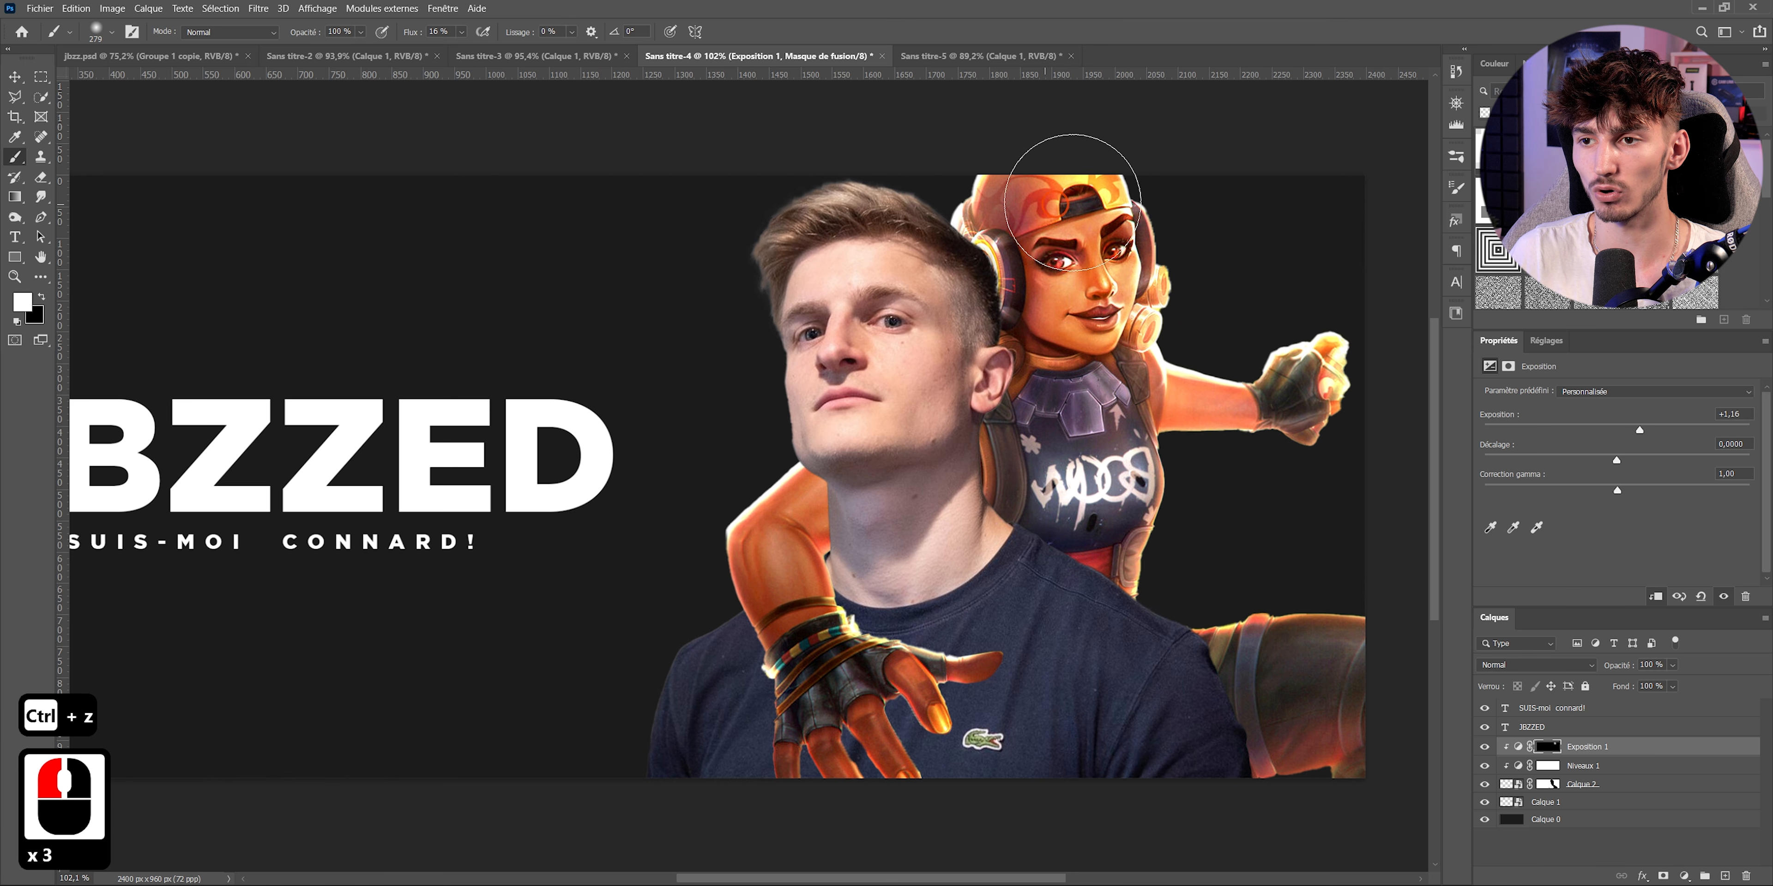
left_click(1066, 214)
left_click(1056, 225)
- Brighten the character's outstretched forearm and fist and her bent arm beside the neck by dabbing white on the Exposition 1 mask
left_click(1274, 403)
left_click(1235, 375)
left_click(771, 495)
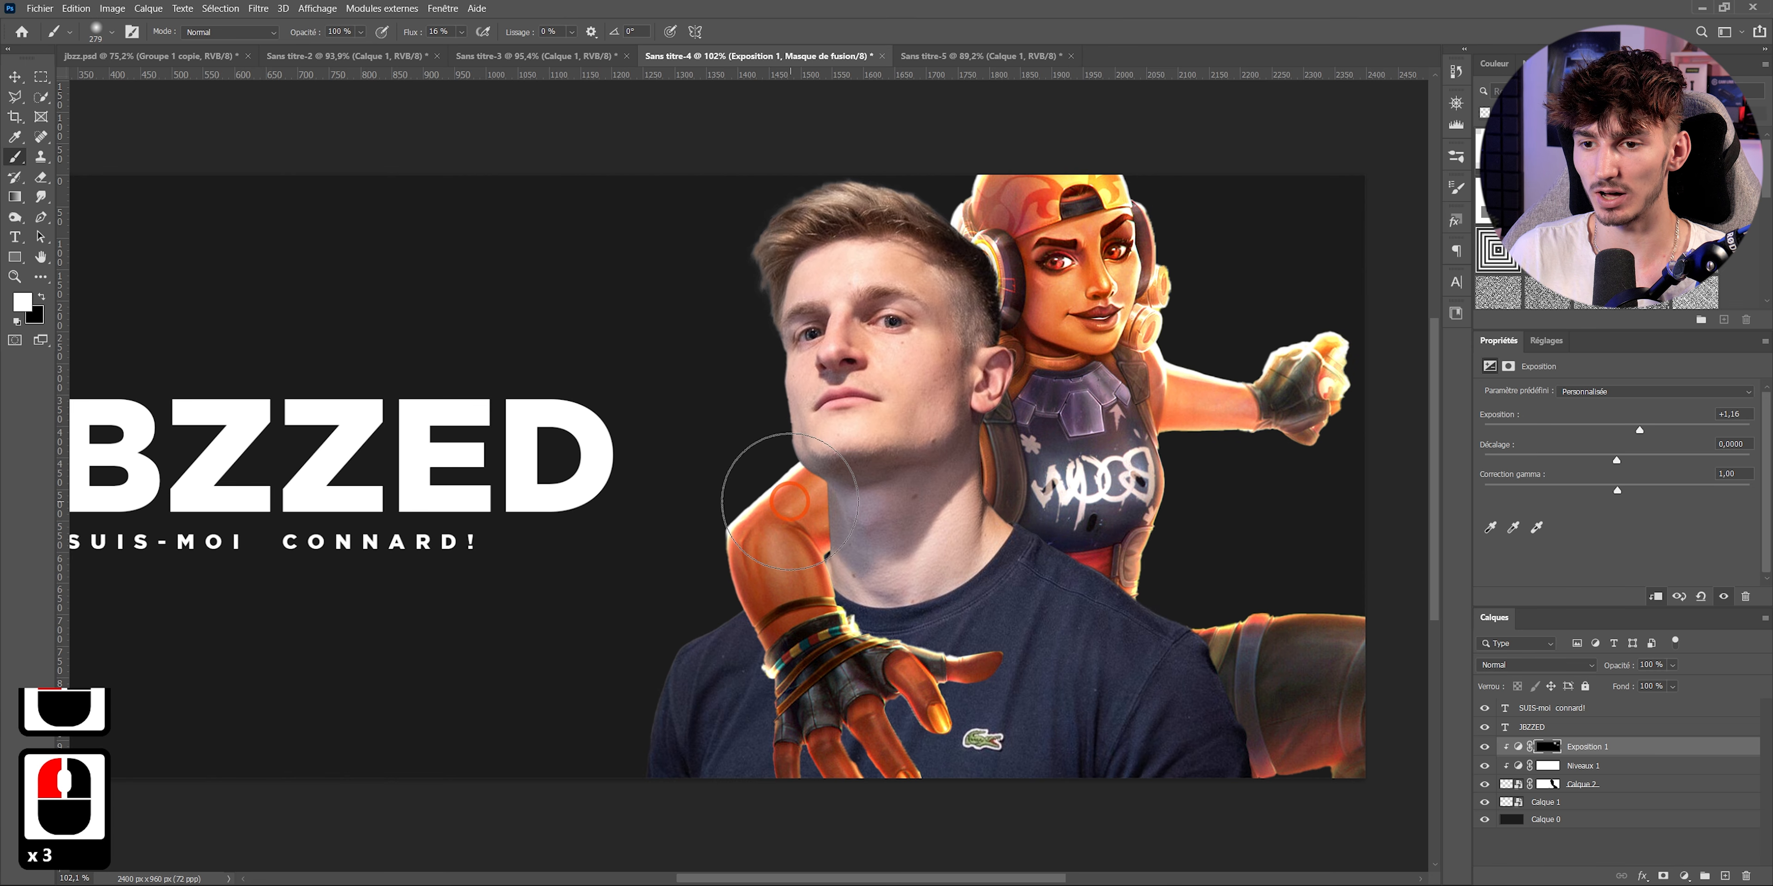
left_click(767, 571)
left_click(757, 492)
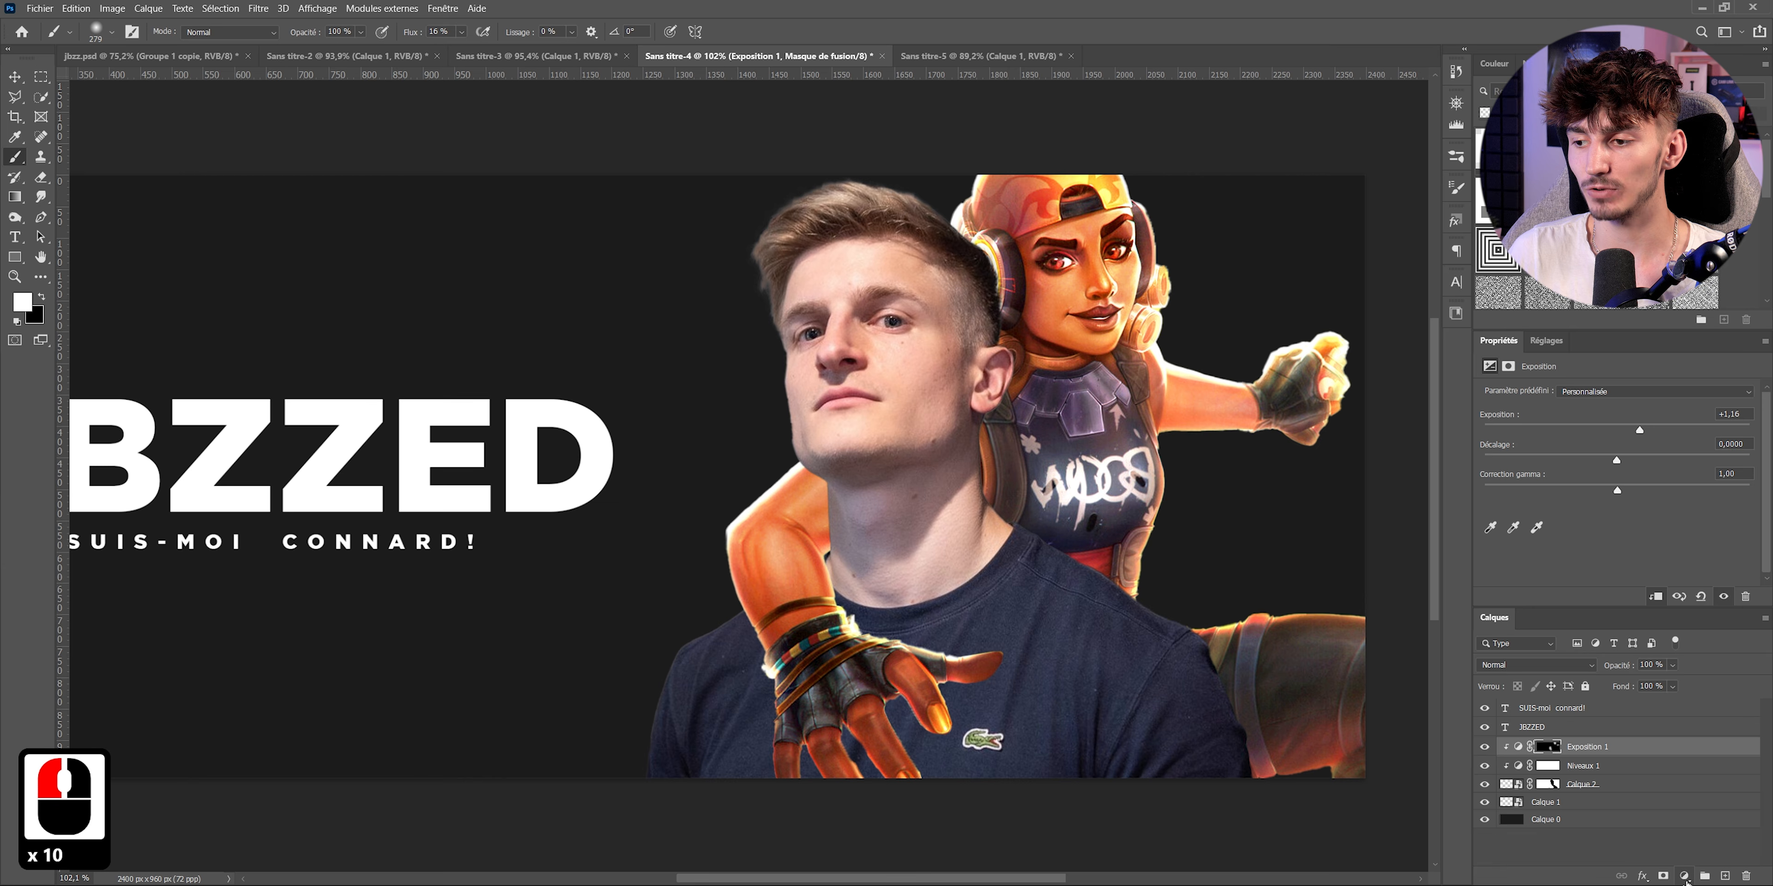
- Add a second Exposure adjustment clipped to the character and set its exposure to -1.24 to darken her
left_click(1684, 877)
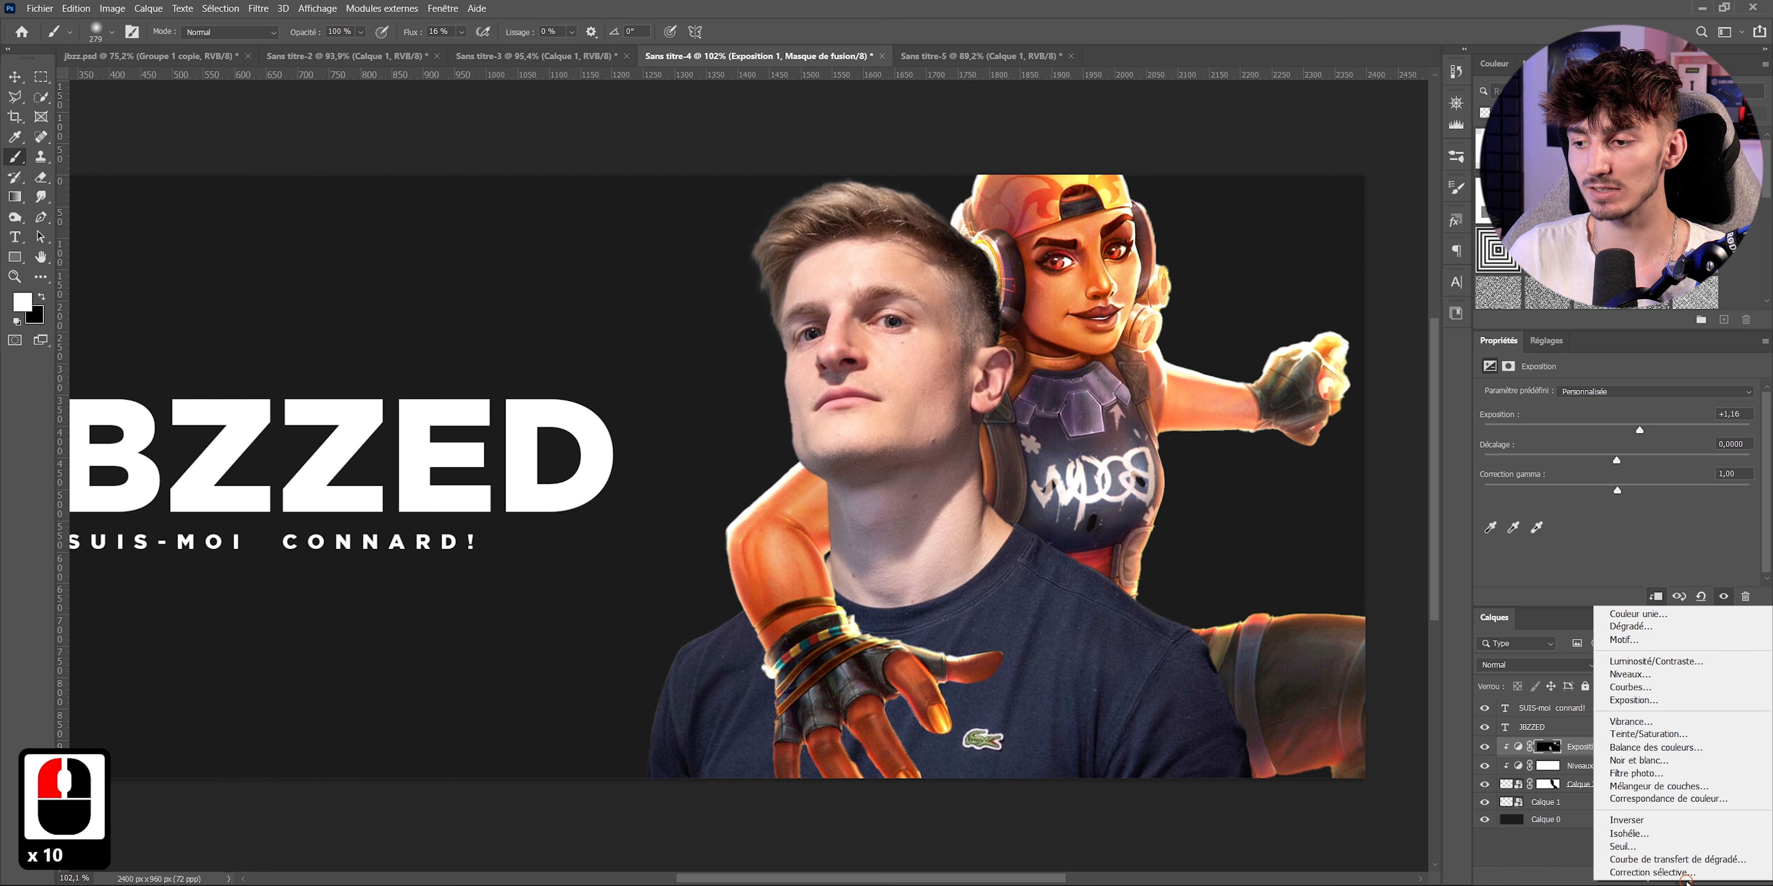
left_click(1644, 702)
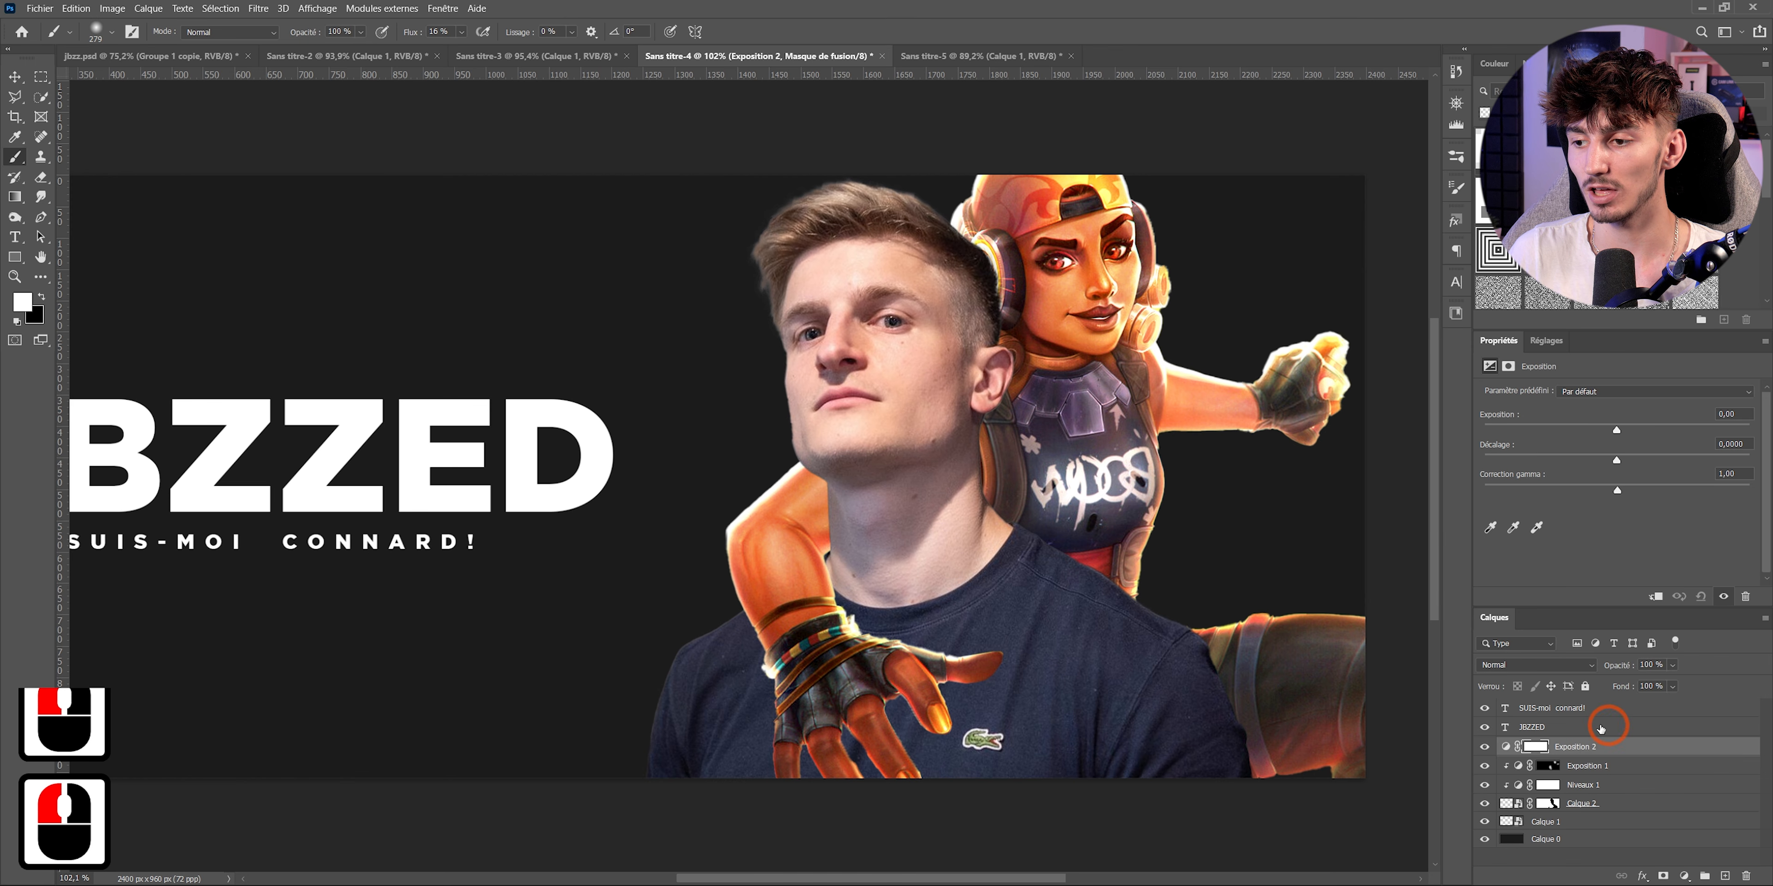
left_click(1602, 755, "alt")
left_click_drag(1617, 430, 1592, 430)
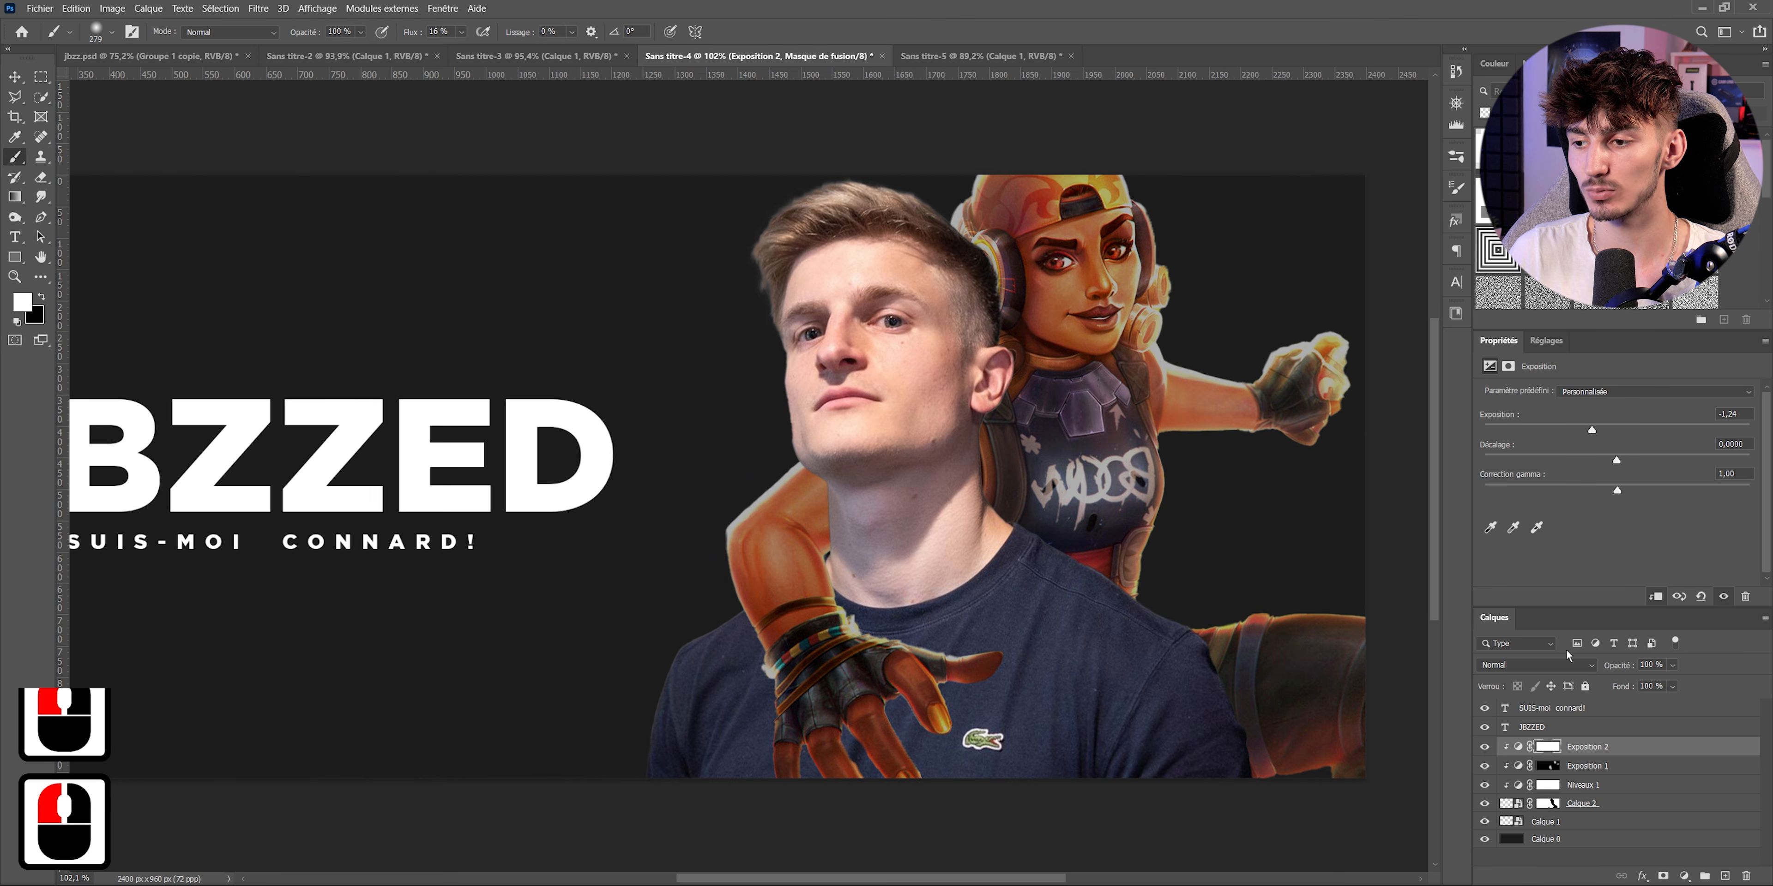
- Invert the Exposition 2 mask to black and reduce the size of the soft white brush for shading
key("ctrl+i")
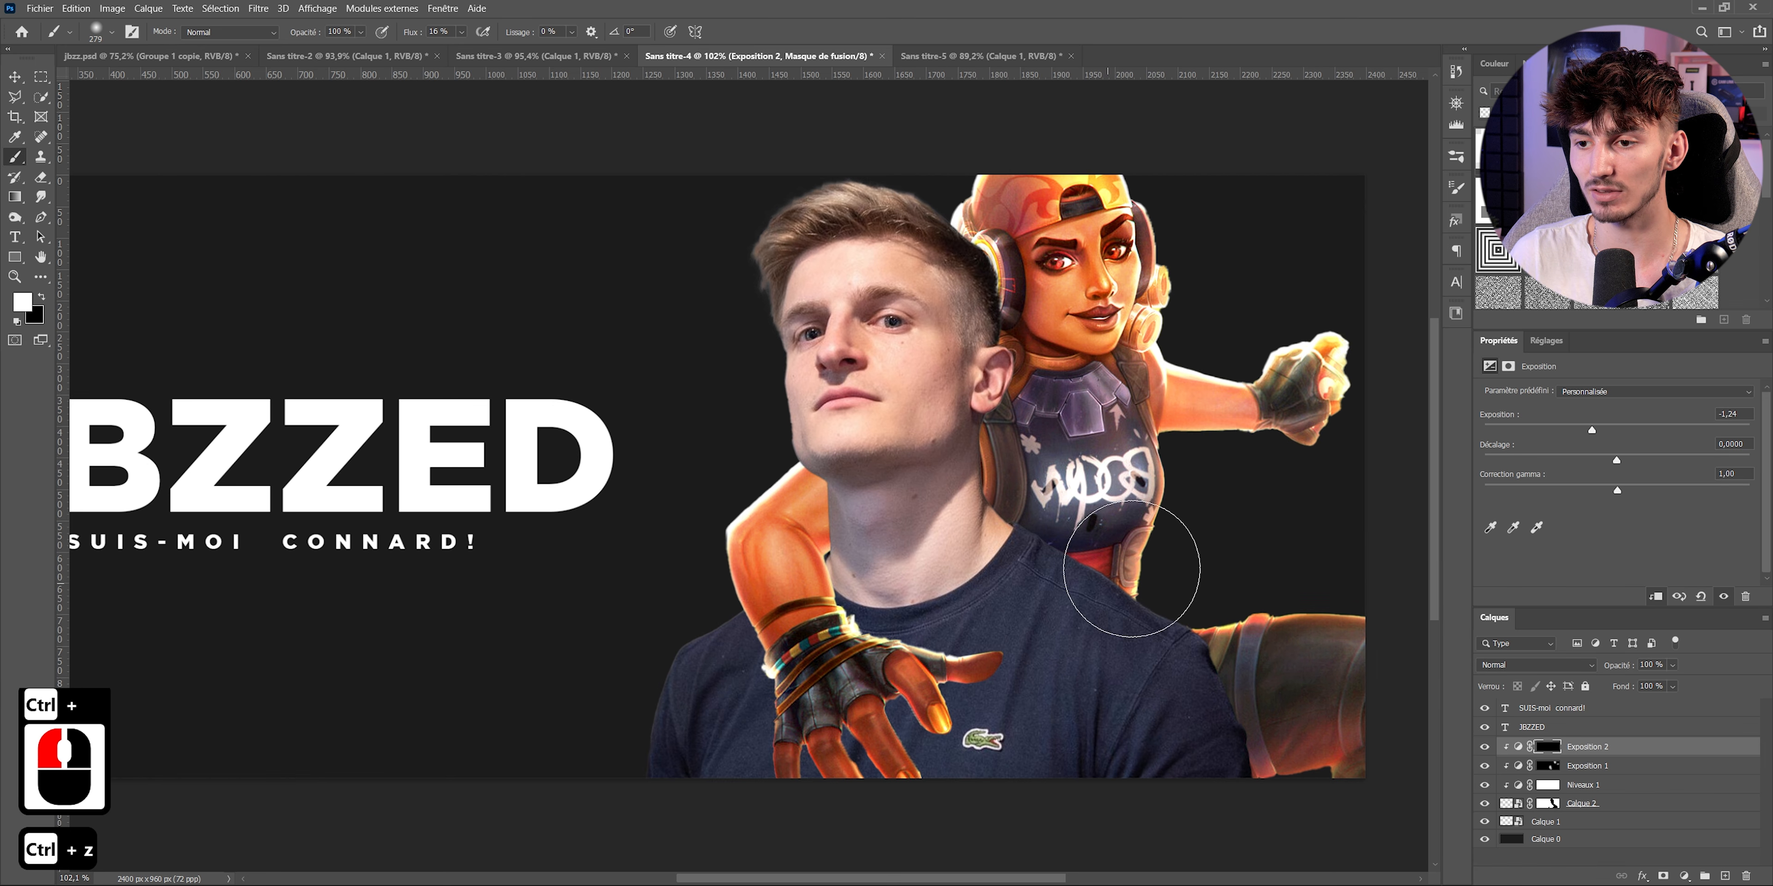
key("ctrl+z")
right_click(1107, 408, "alt")
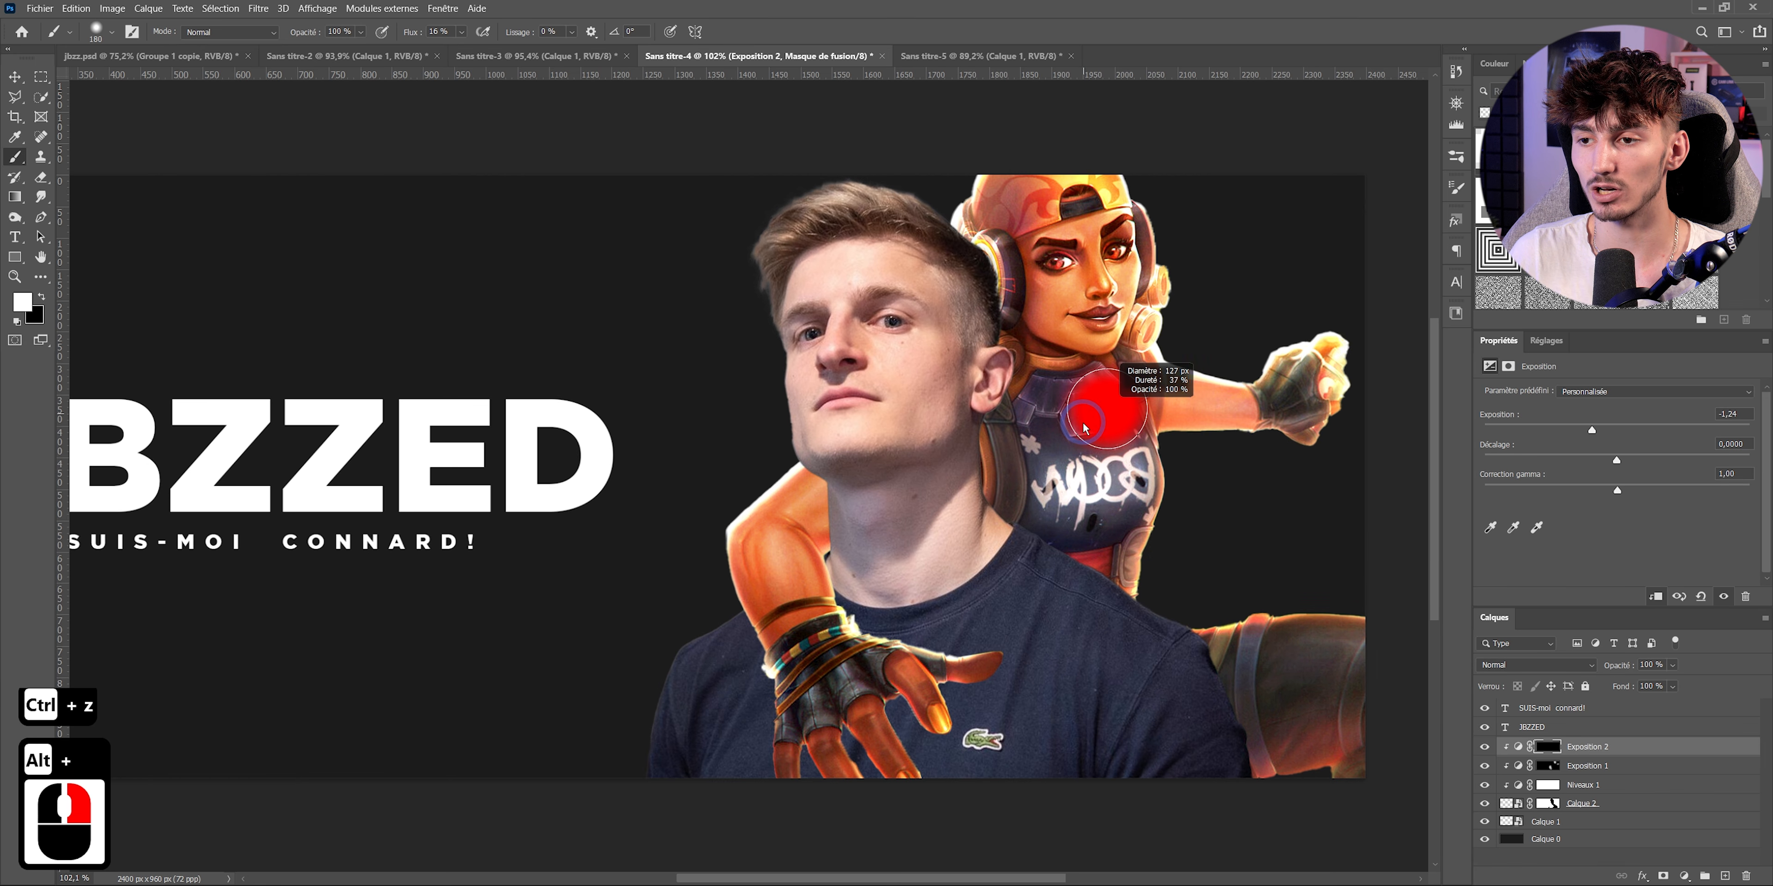
right_click(1070, 383, "alt")
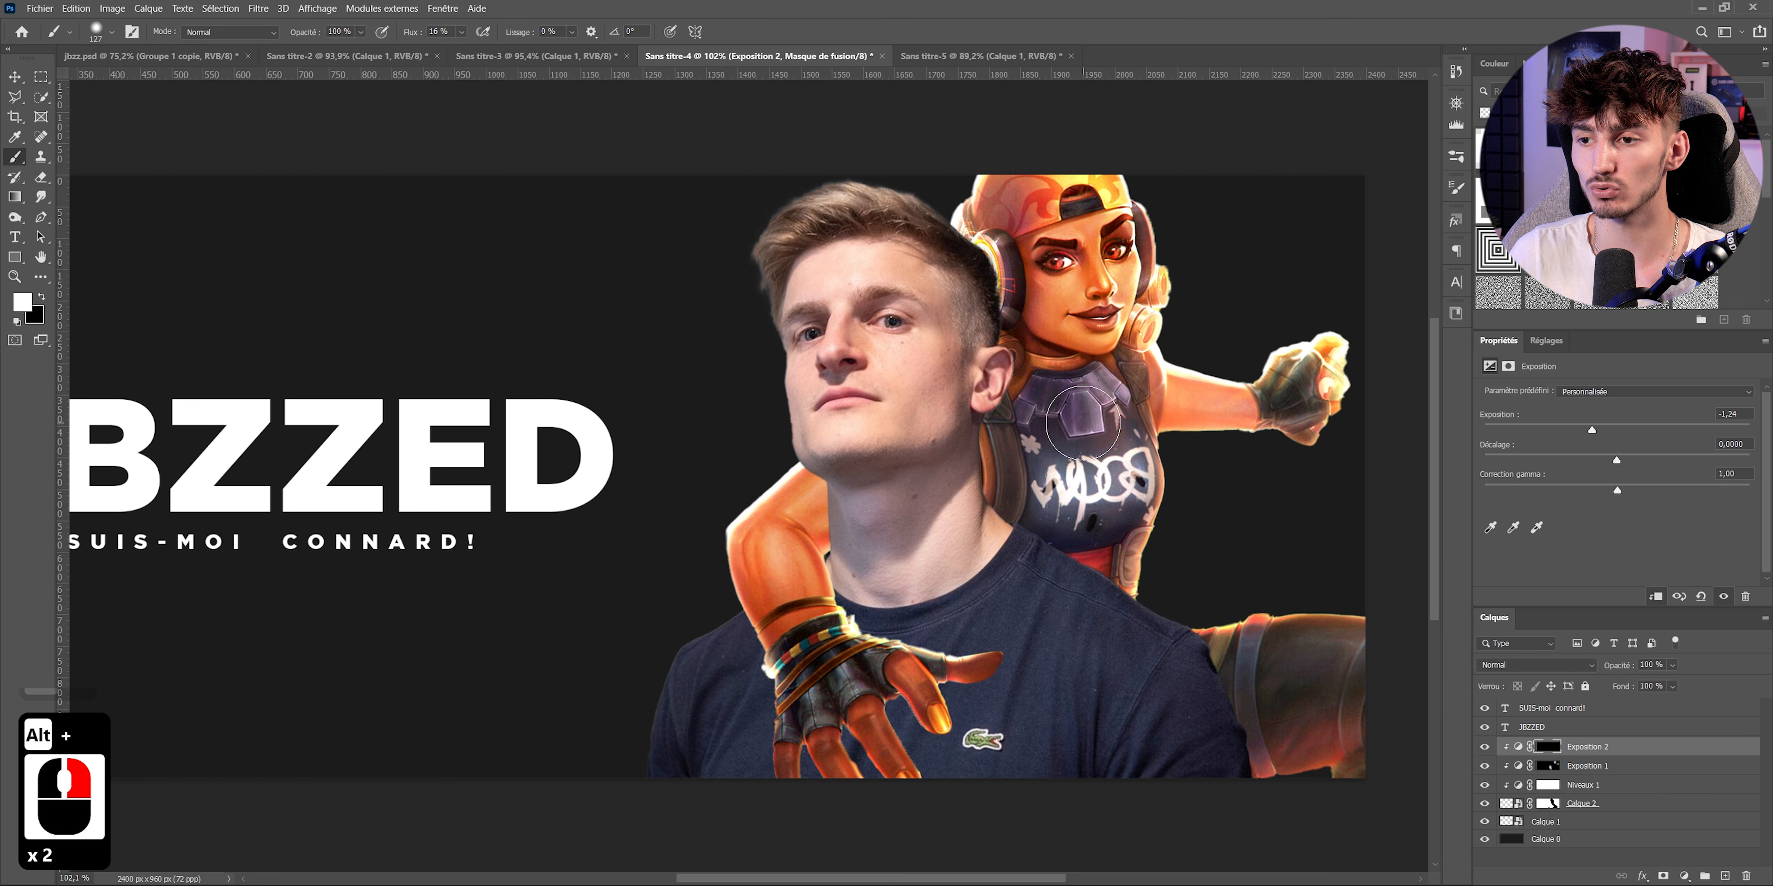
right_click(1072, 386, "alt")
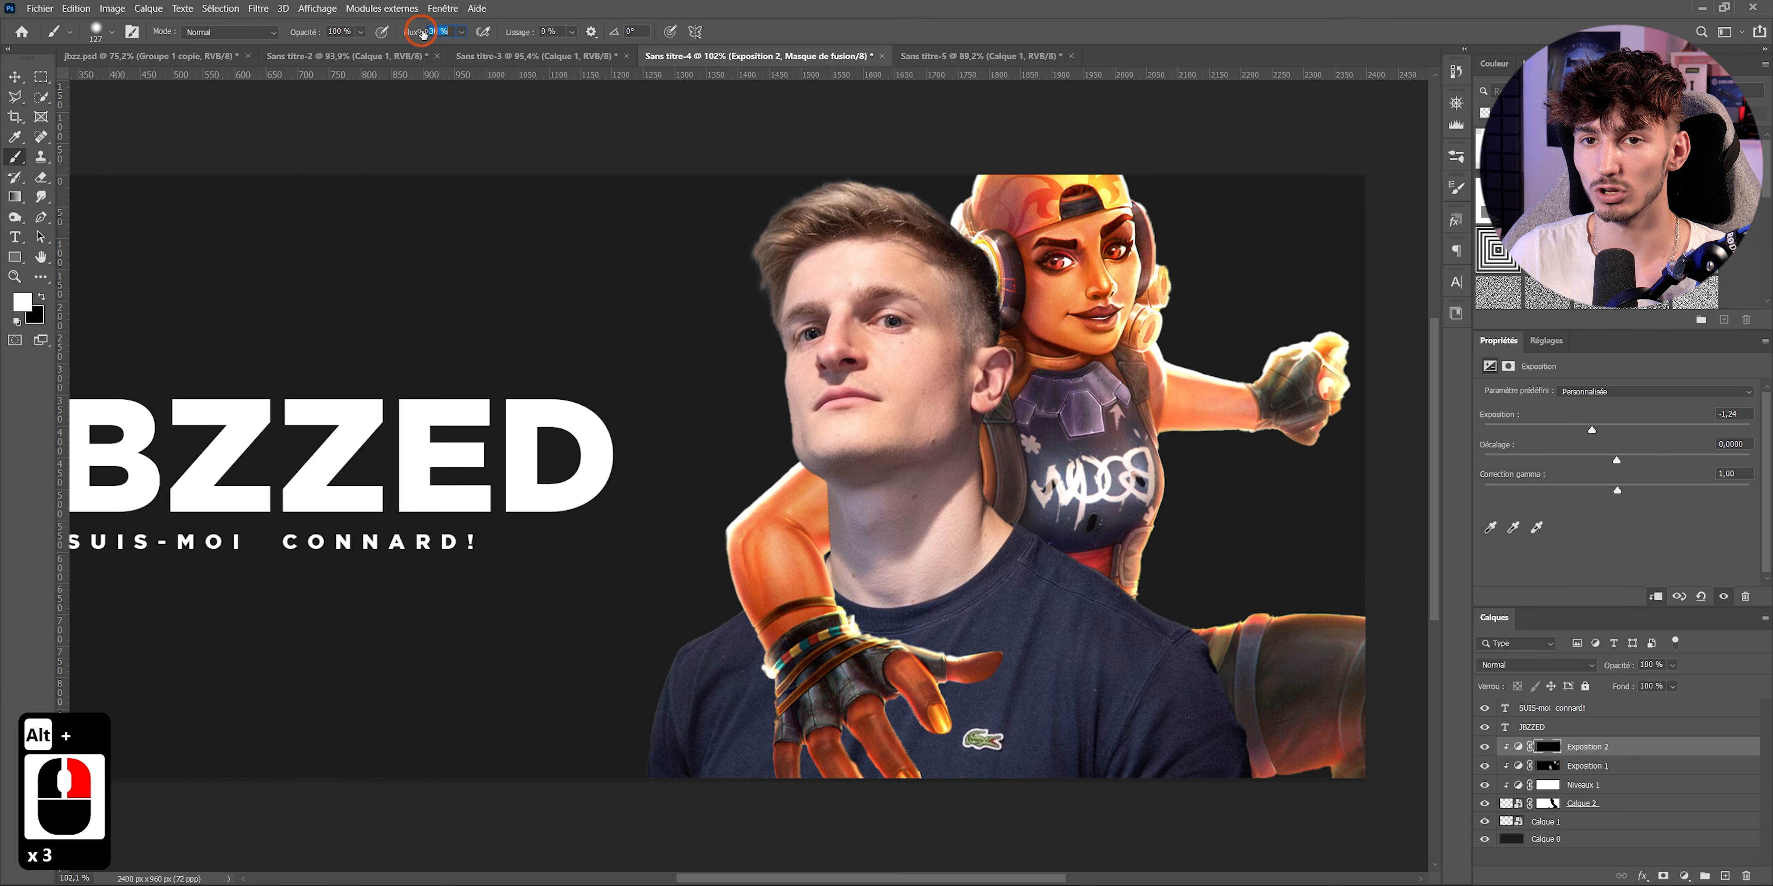
- Set the brush flow to 32 % and paint the Exposition 2 mask to darken the character's neck below the chin
left_click_drag(423, 33, 425, 33)
scroll(1073, 357, "up", 6)
key("ctrl+z")
right_click(1038, 389, "alt")
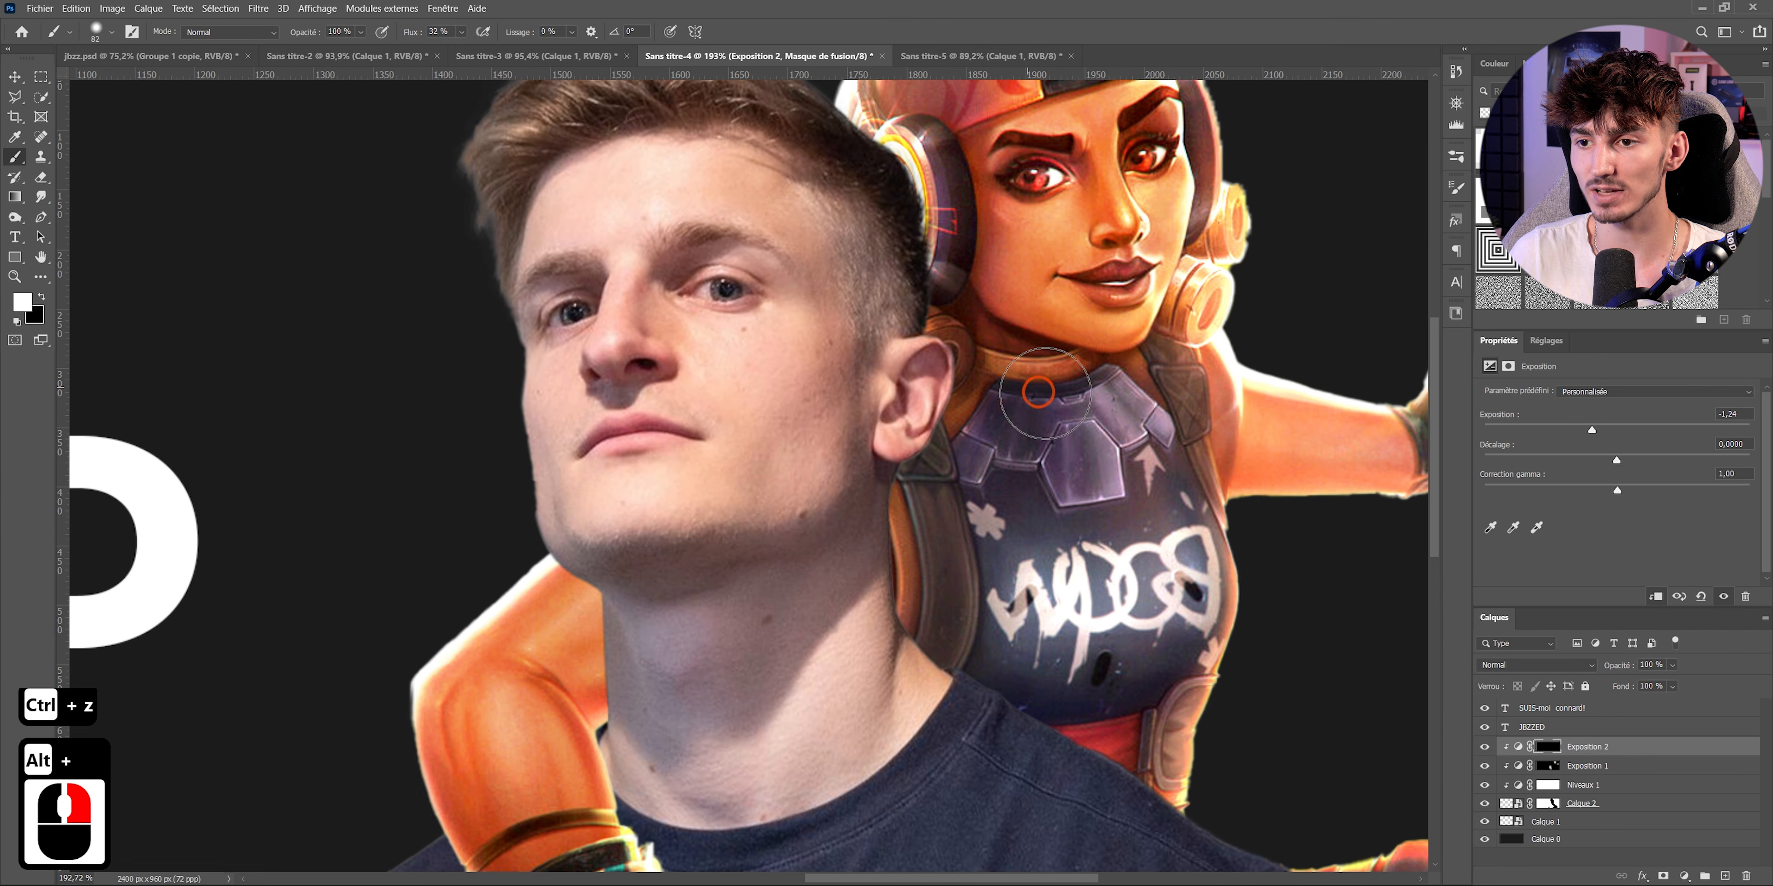
right_click(1038, 392, "alt")
scroll(1213, 427, "down", 4)
scroll(1197, 434, "down", 1)
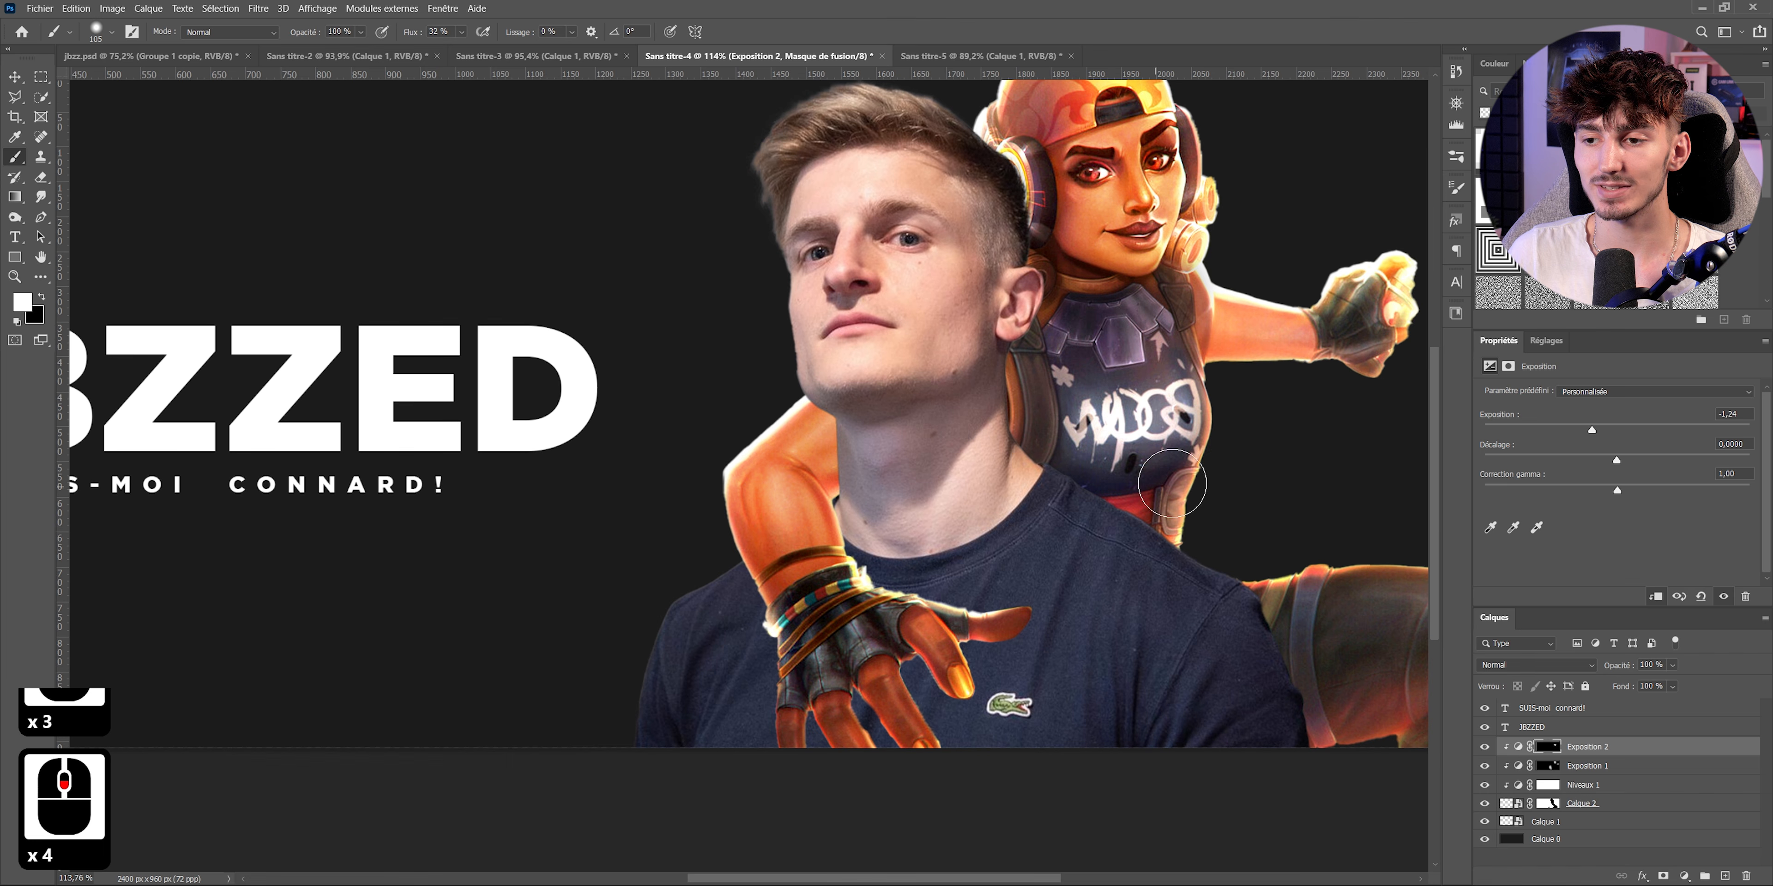
- Paint the Exposition 2 mask to darken the character's torso and waist along the portrait's neck and shoulder
scroll(1224, 485, "up", 2)
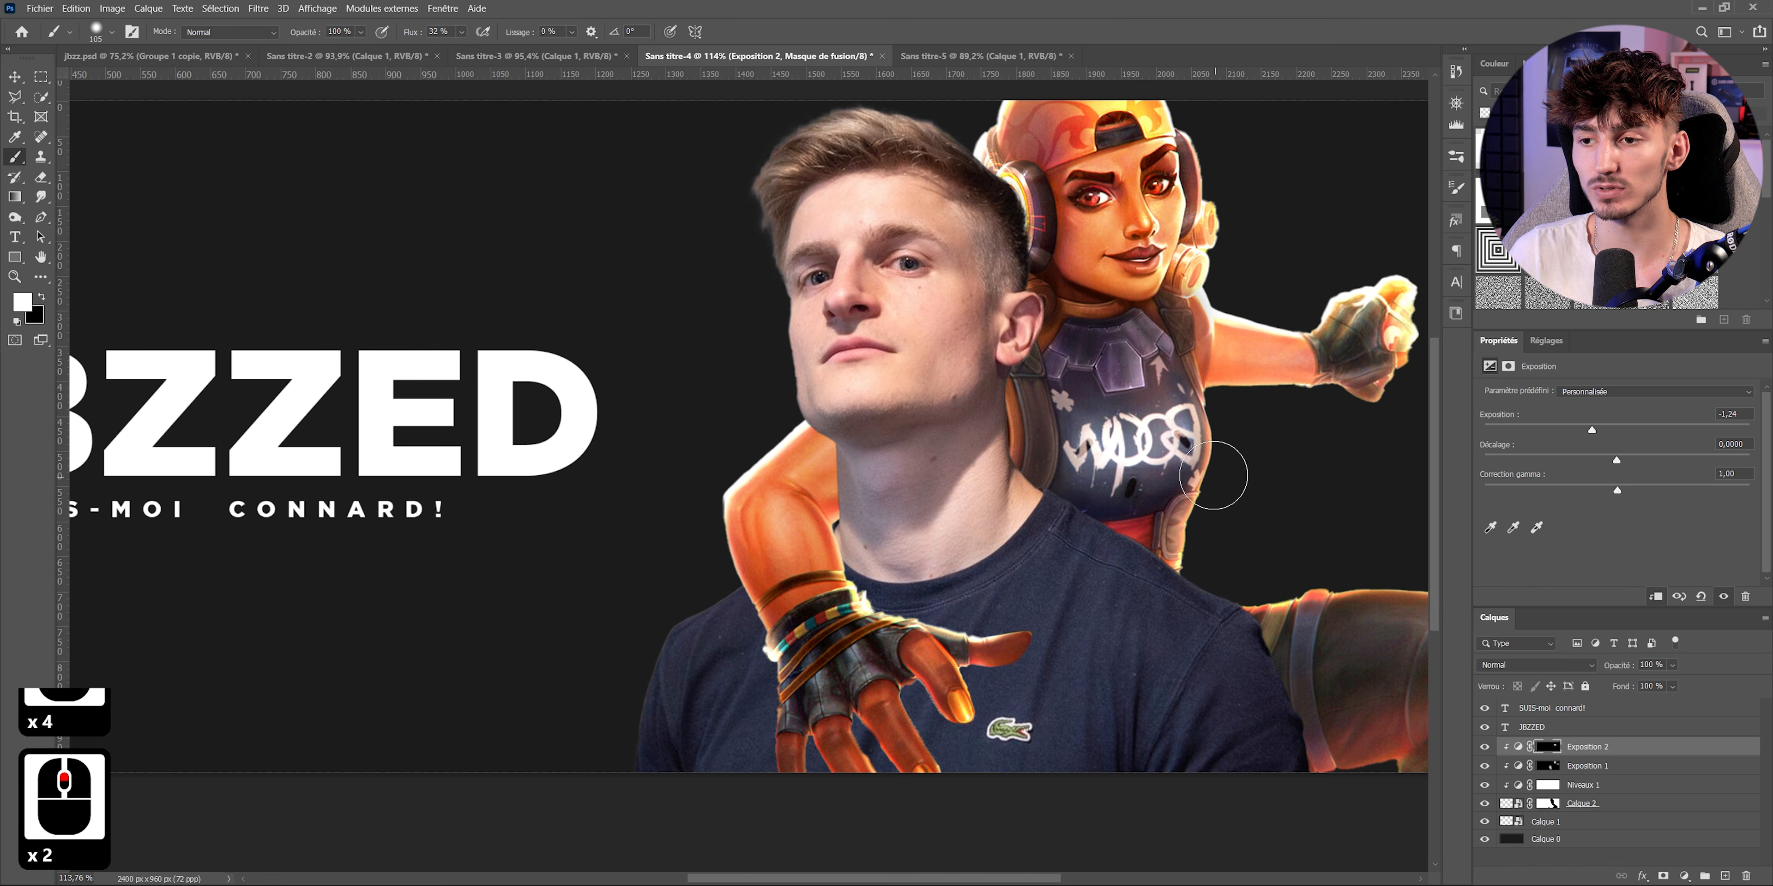
scroll(1201, 478, "up", 2)
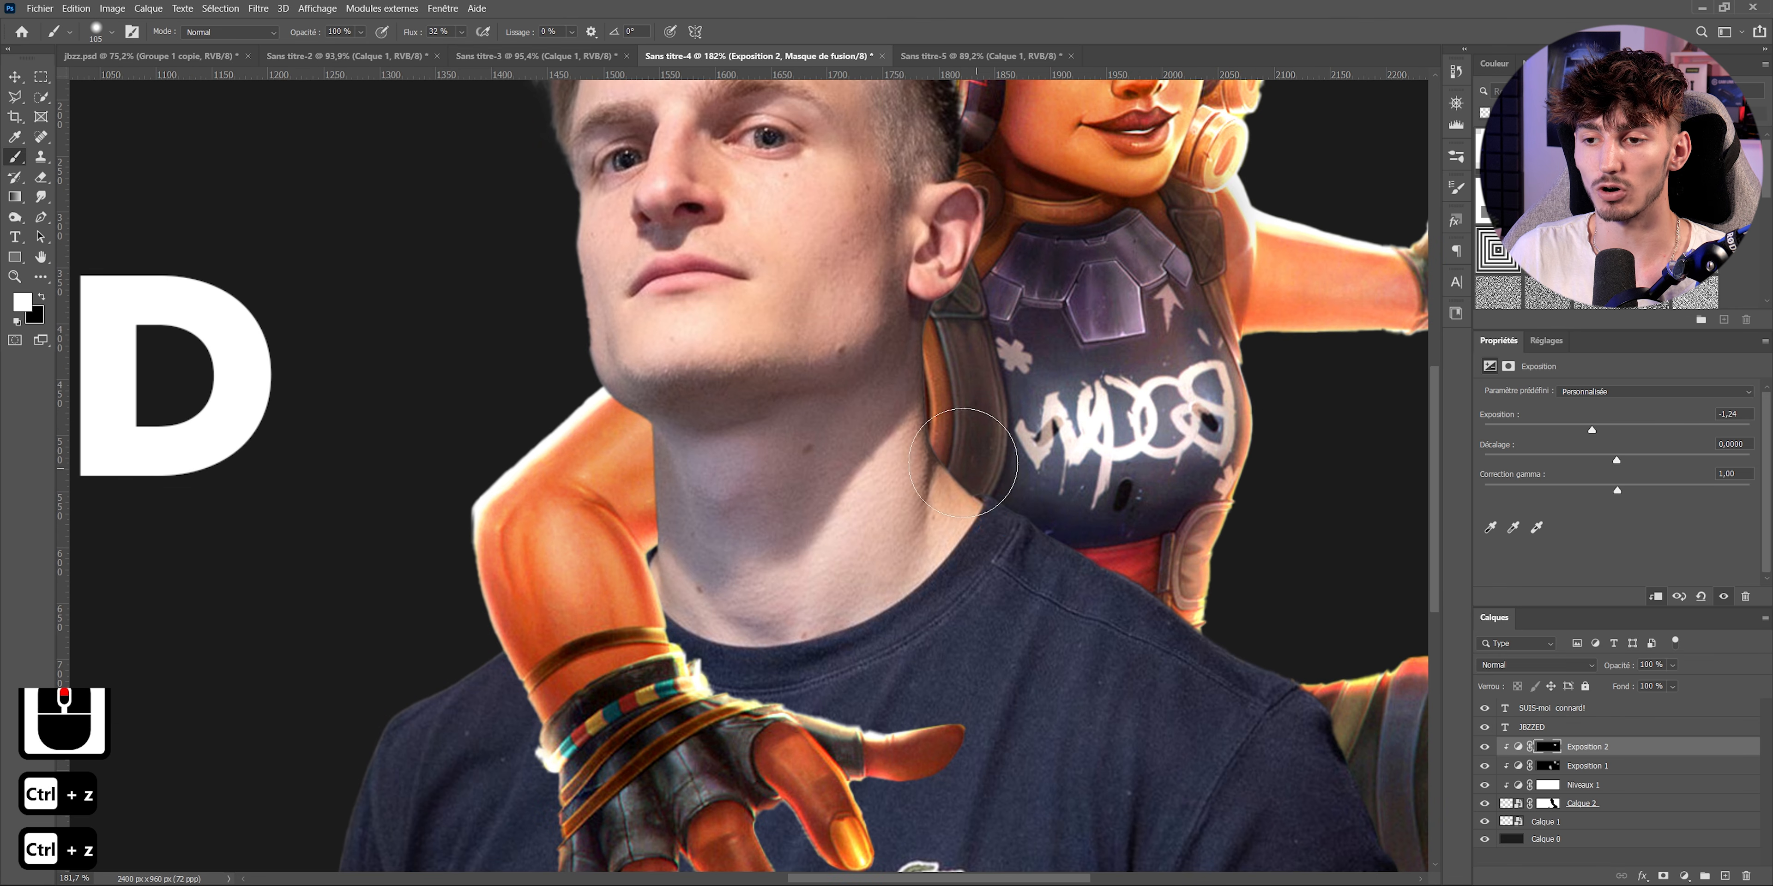
left_click(1129, 598)
mouse_move(1129, 598)
left_mouse_down()
mouse_move(1055, 557)
mouse_move(1196, 627)
mouse_move(1128, 593)
left_mouse_up()
left_click_drag(910, 440, 902, 307)
mouse_move(894, 327)
left_mouse_down()
mouse_move(873, 358)
mouse_move(959, 234)
mouse_move(957, 202)
left_mouse_up()
left_click_drag(915, 255, 931, 277)
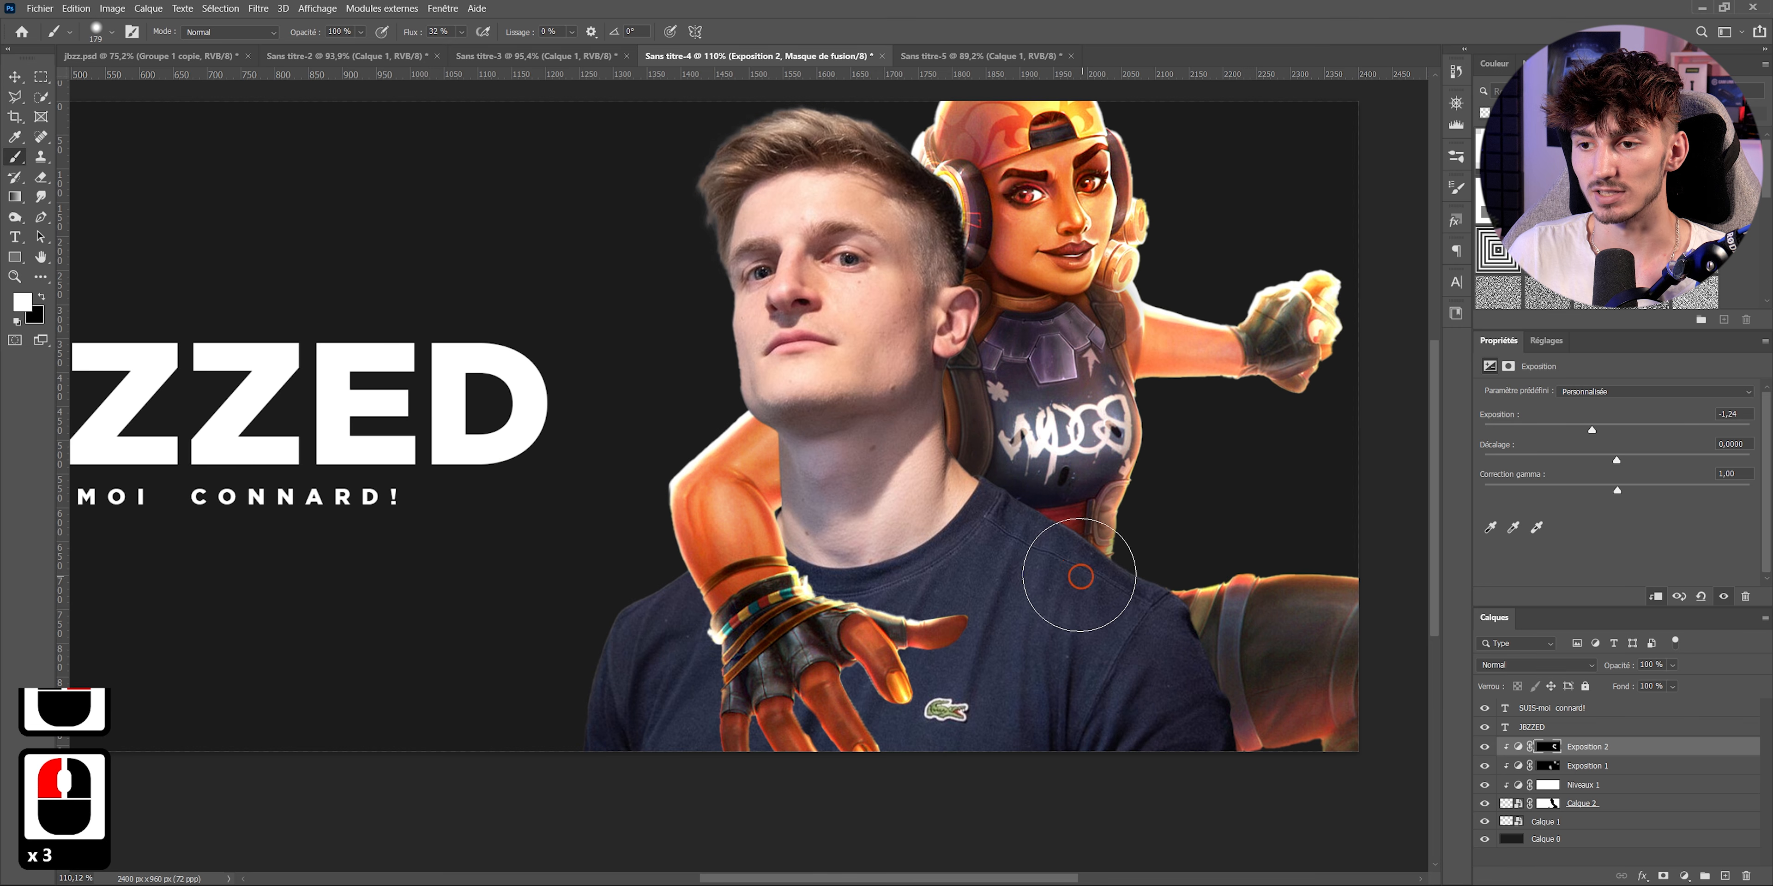
left_click_drag(1070, 558, 1075, 572)
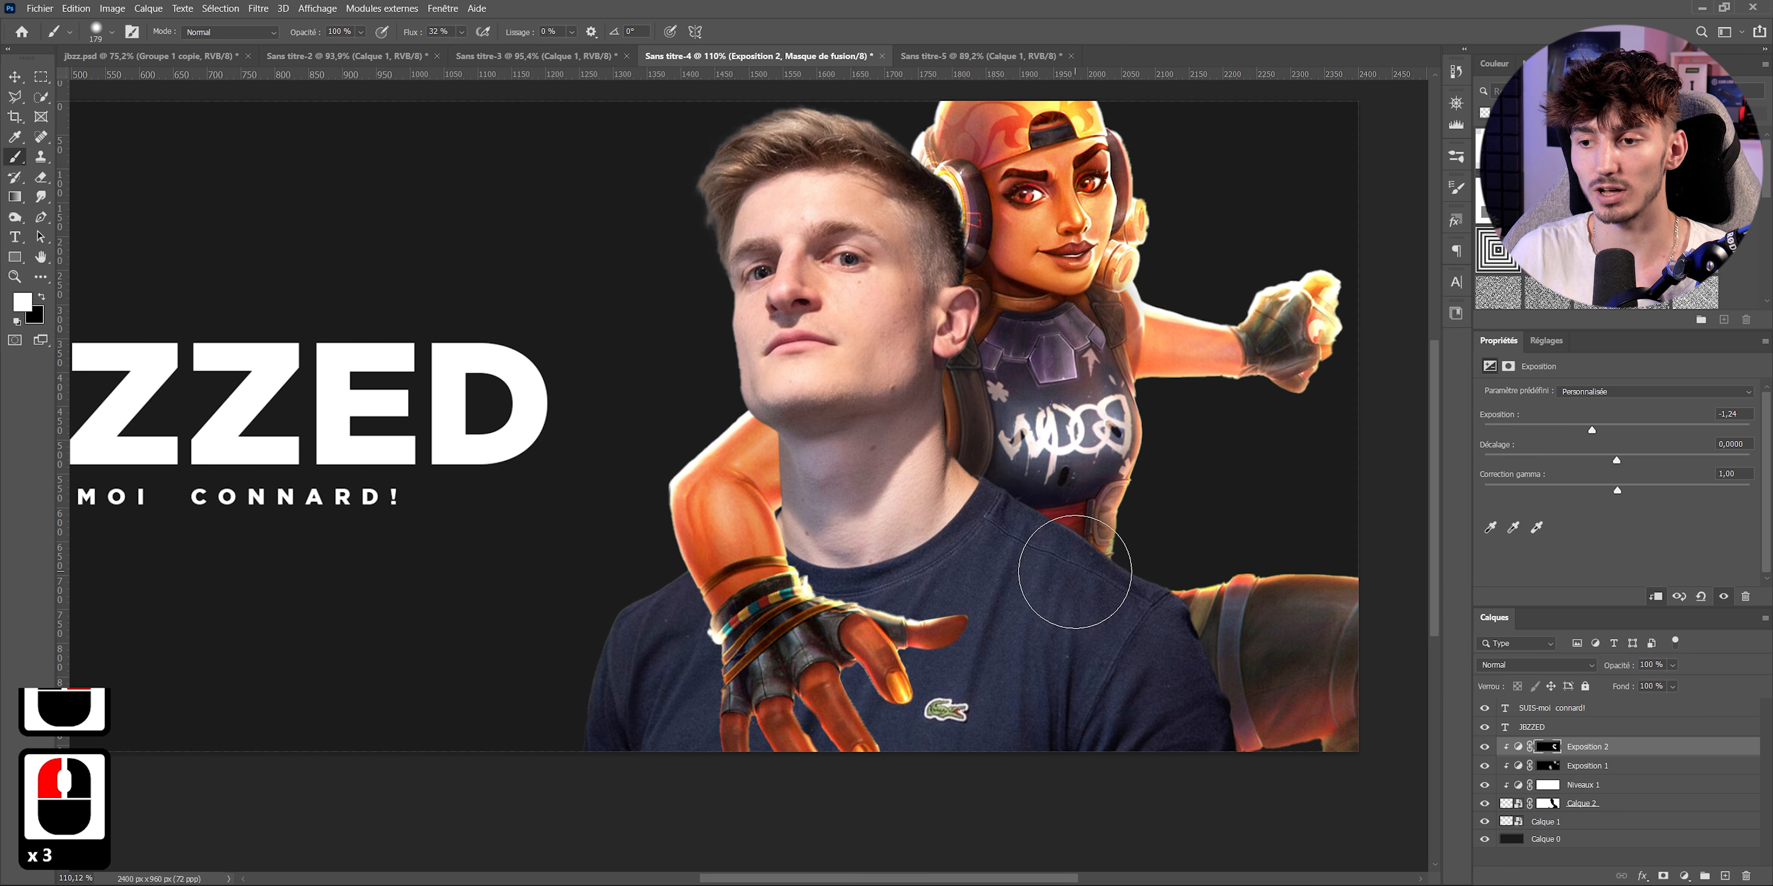
- Compare the character with and without the Exposition 2 adjustment
scroll(1211, 681, "down", 3)
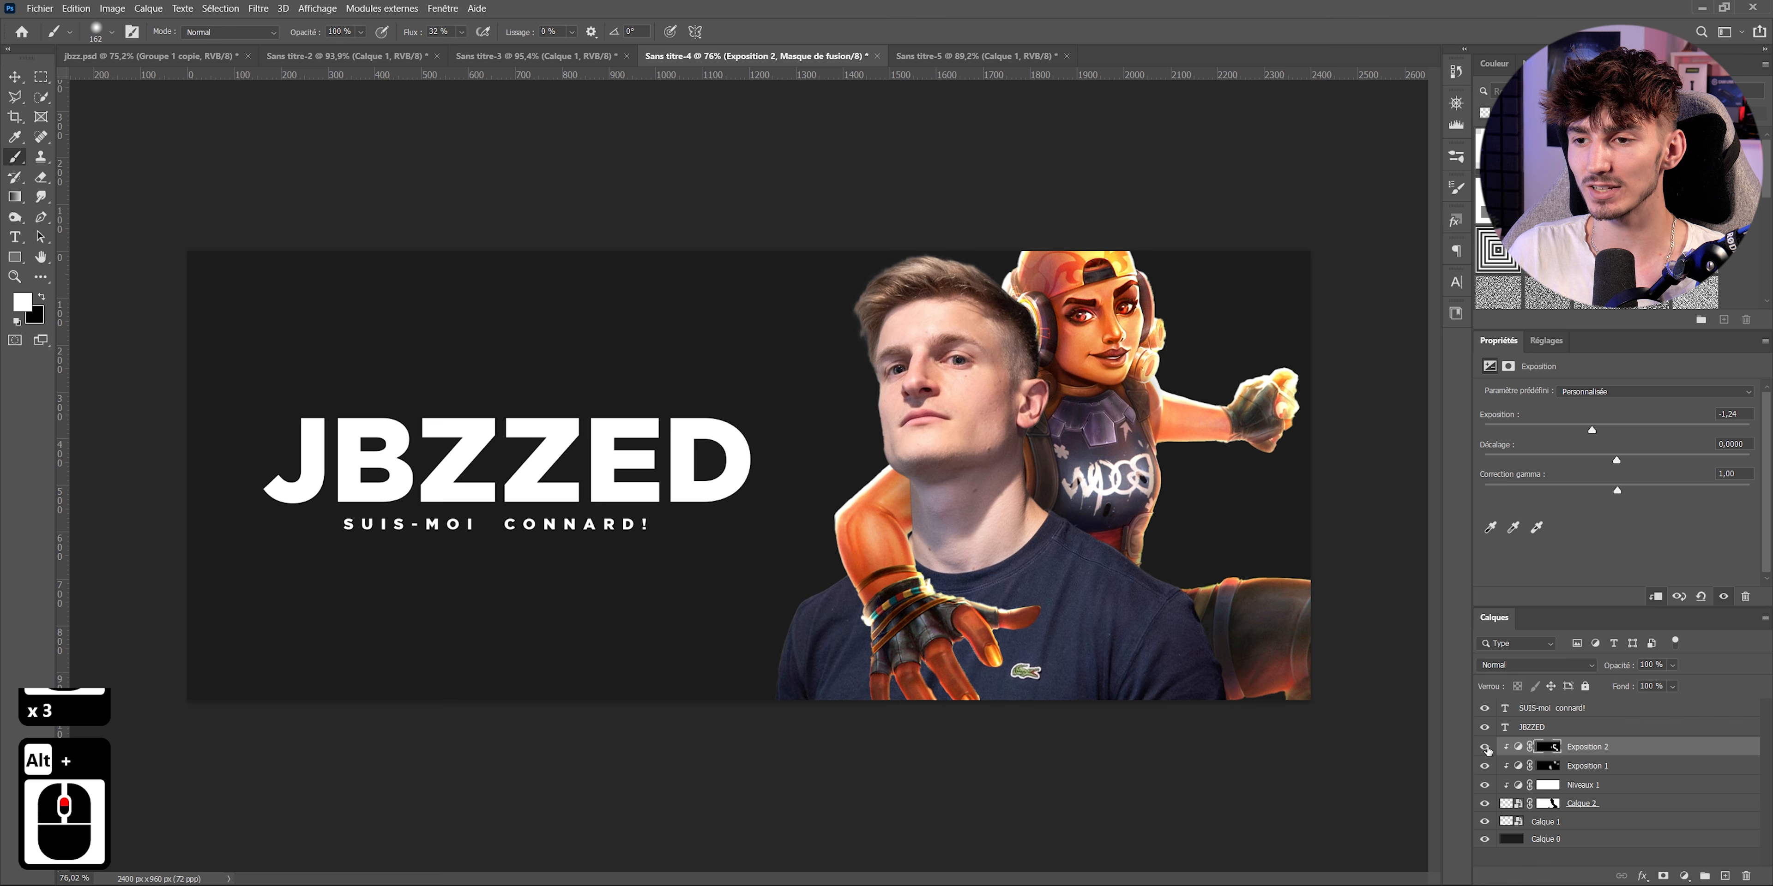
left_click(1485, 748)
left_click(1485, 748)
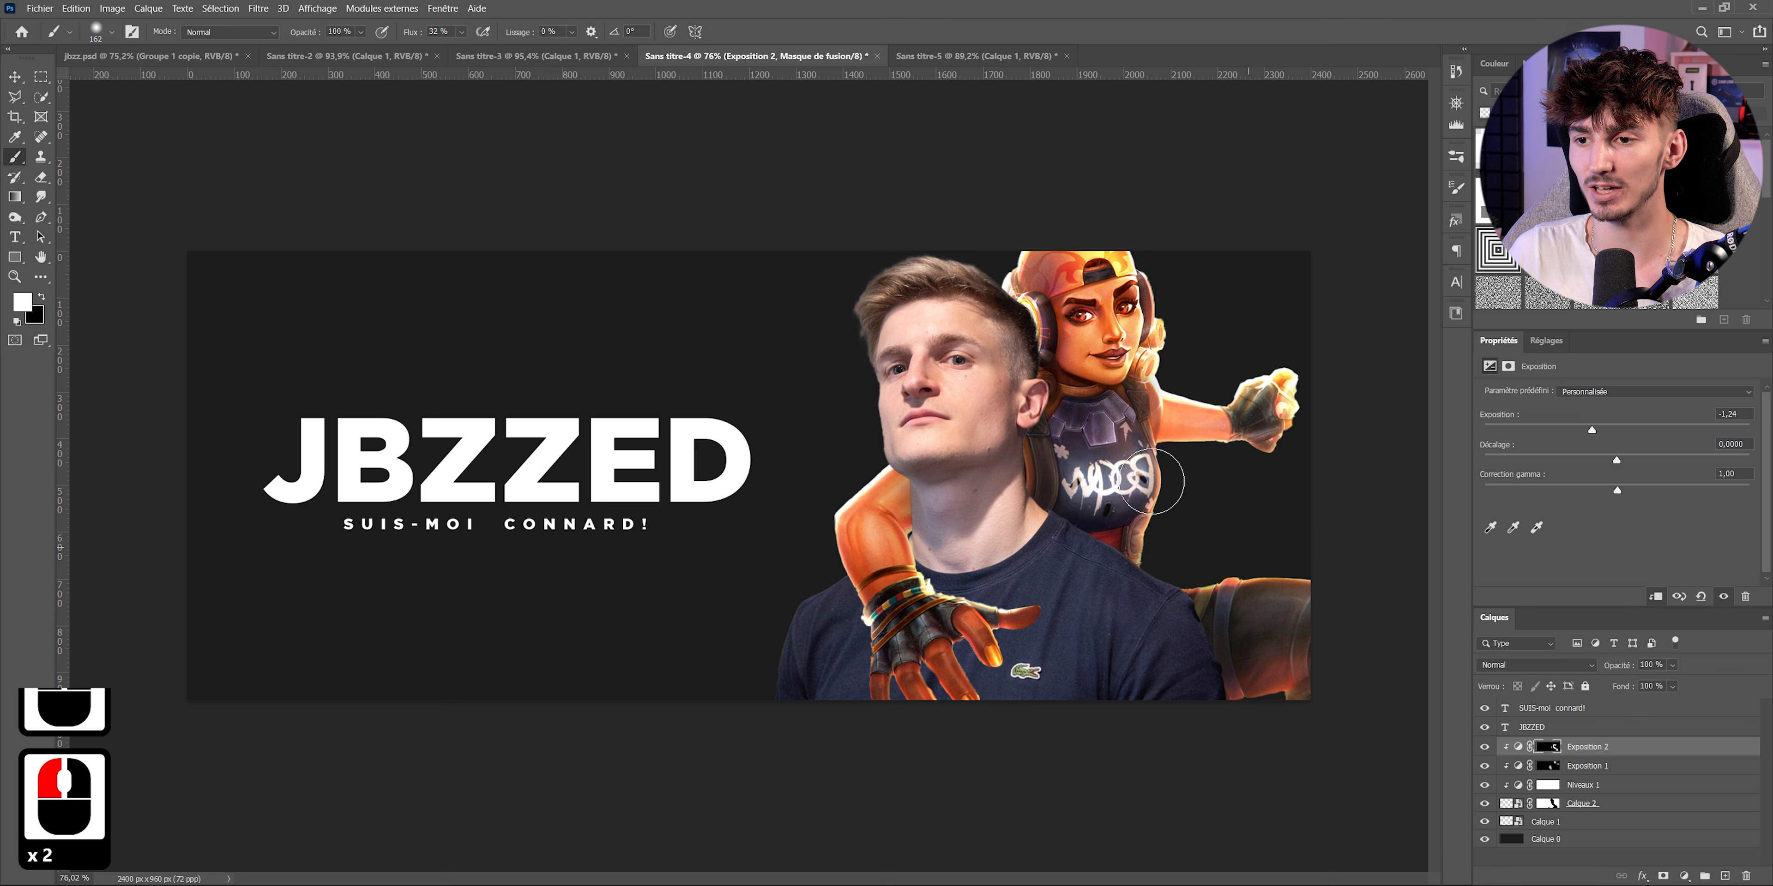
- Shade the character's body with a larger brush at 25 % flow and set the Exposition 2 exposure to -1.47
scroll(1184, 516, "up", 3)
right_click(1117, 506, "alt")
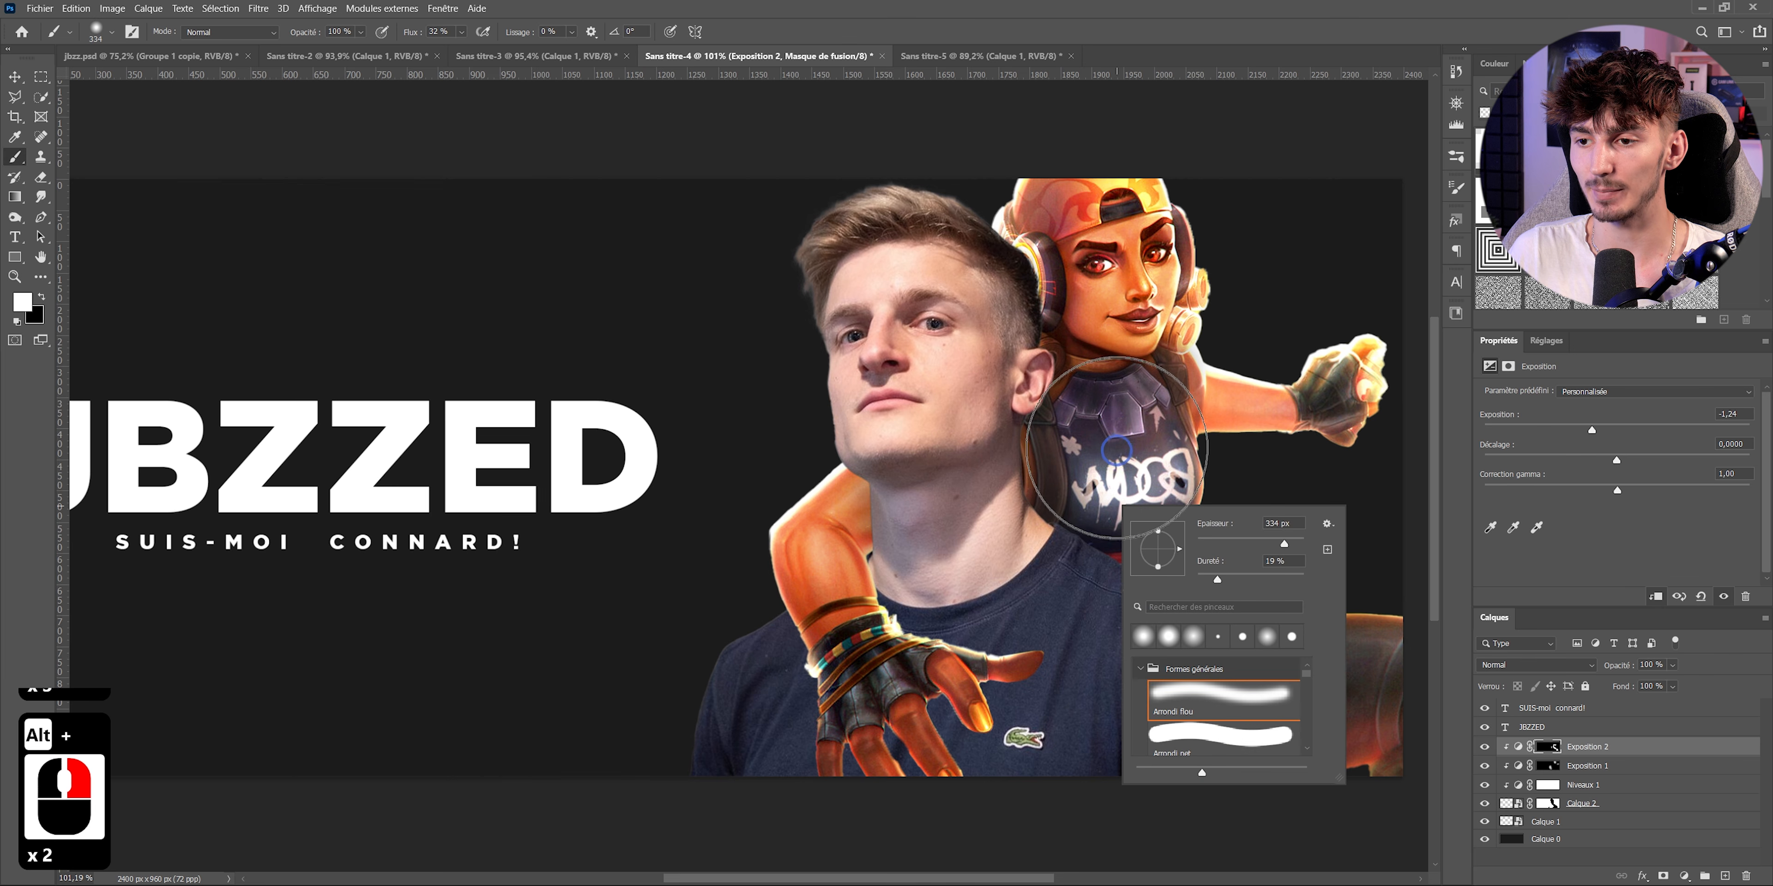
right_click(1106, 480, "alt")
right_click(1109, 471, "alt")
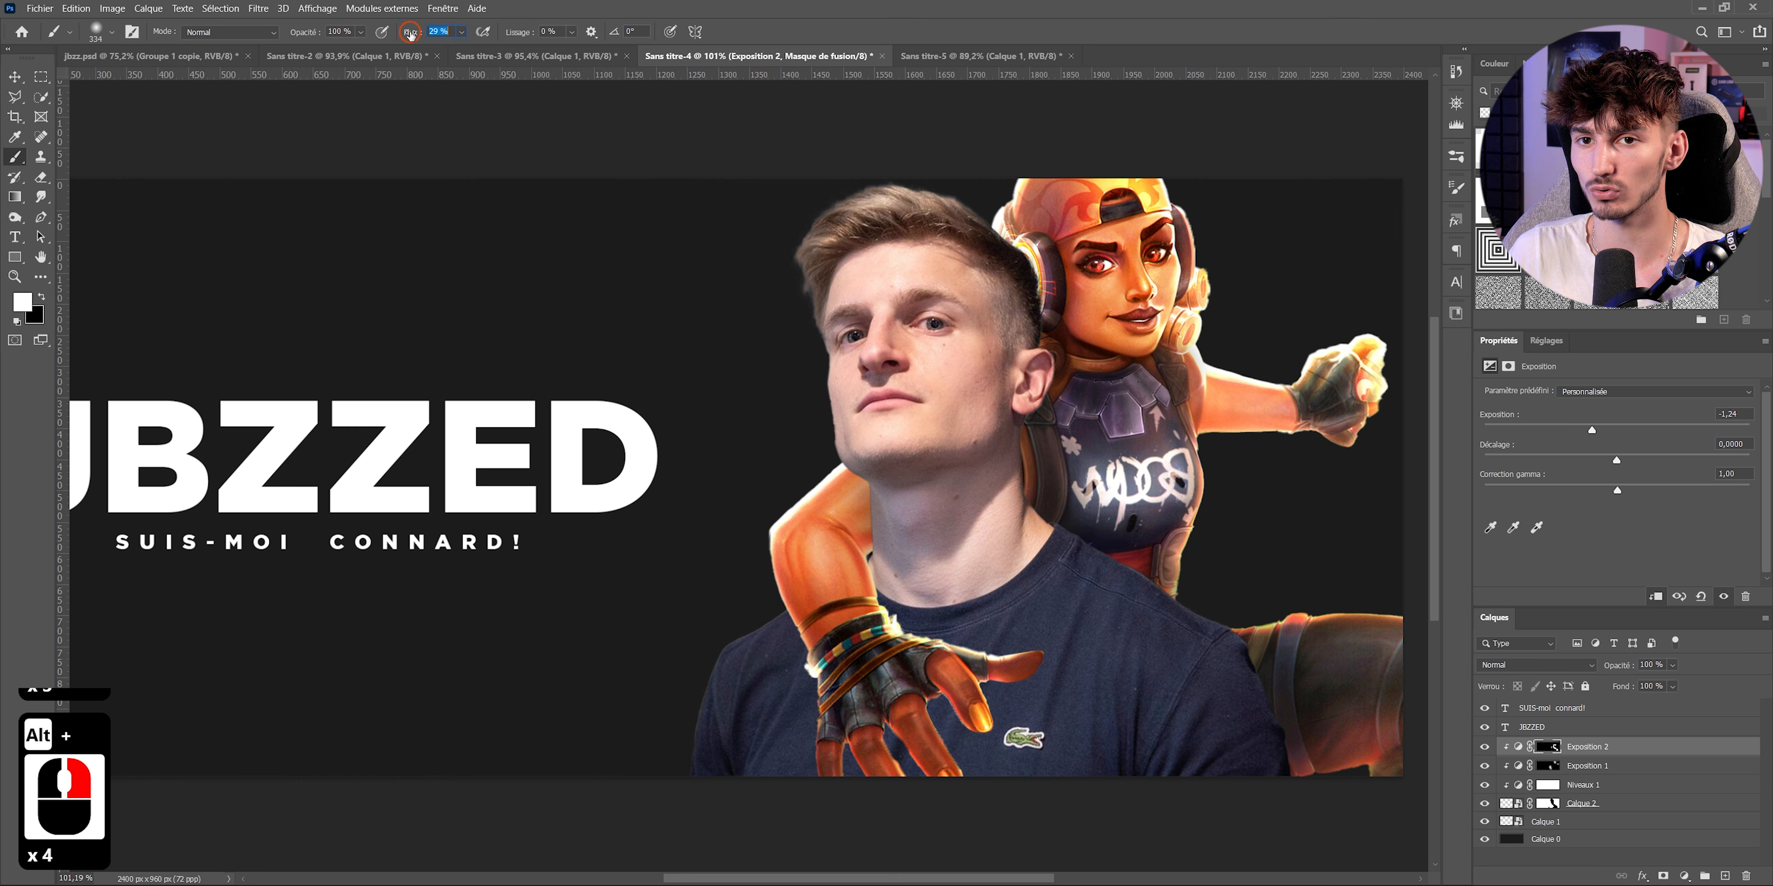
left_click_drag(411, 35, 404, 40)
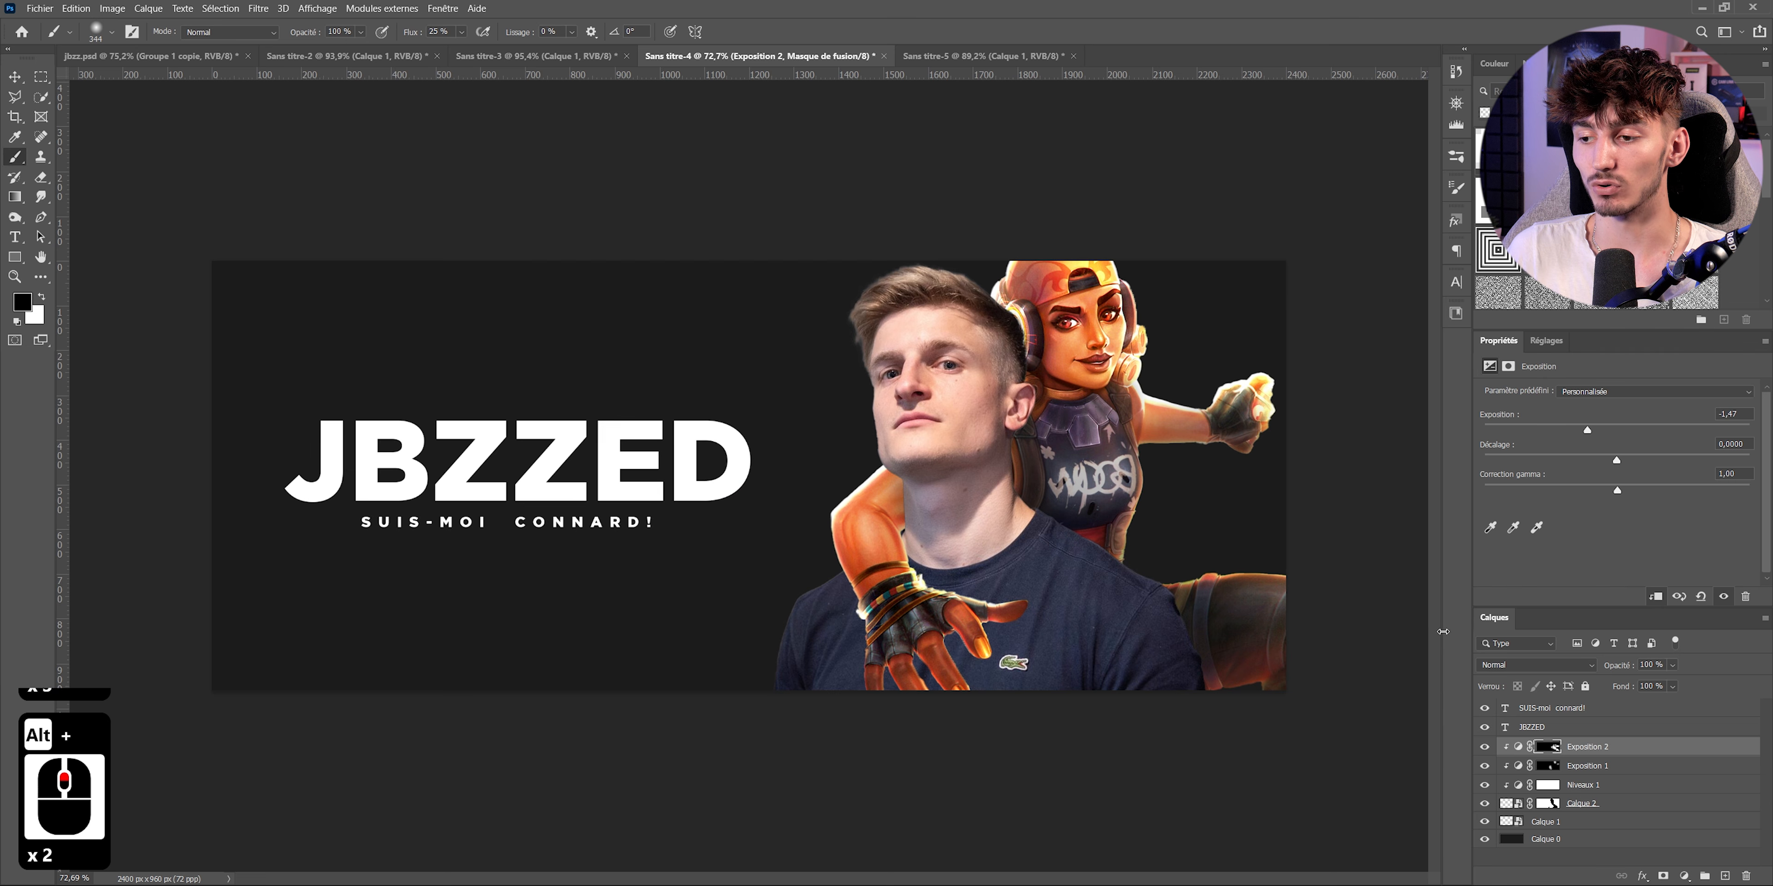
- Compare the character with and without the Exposition 2, Exposition 1 and Niveaux 1 adjustments
left_click(1485, 749)
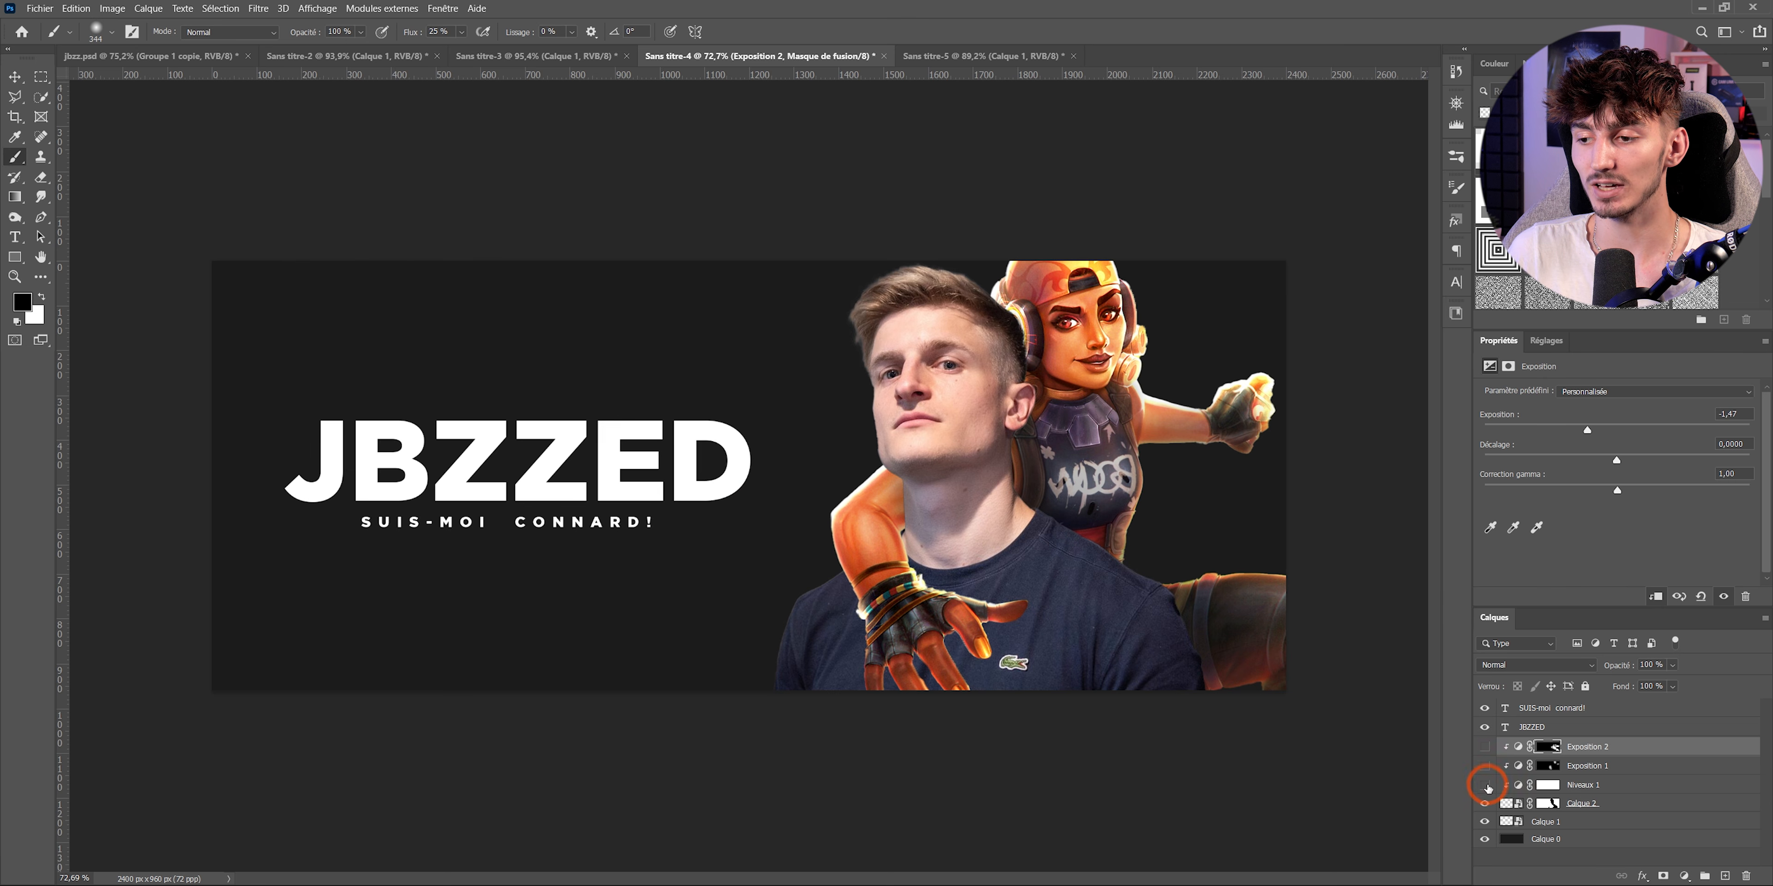
left_click(1485, 785)
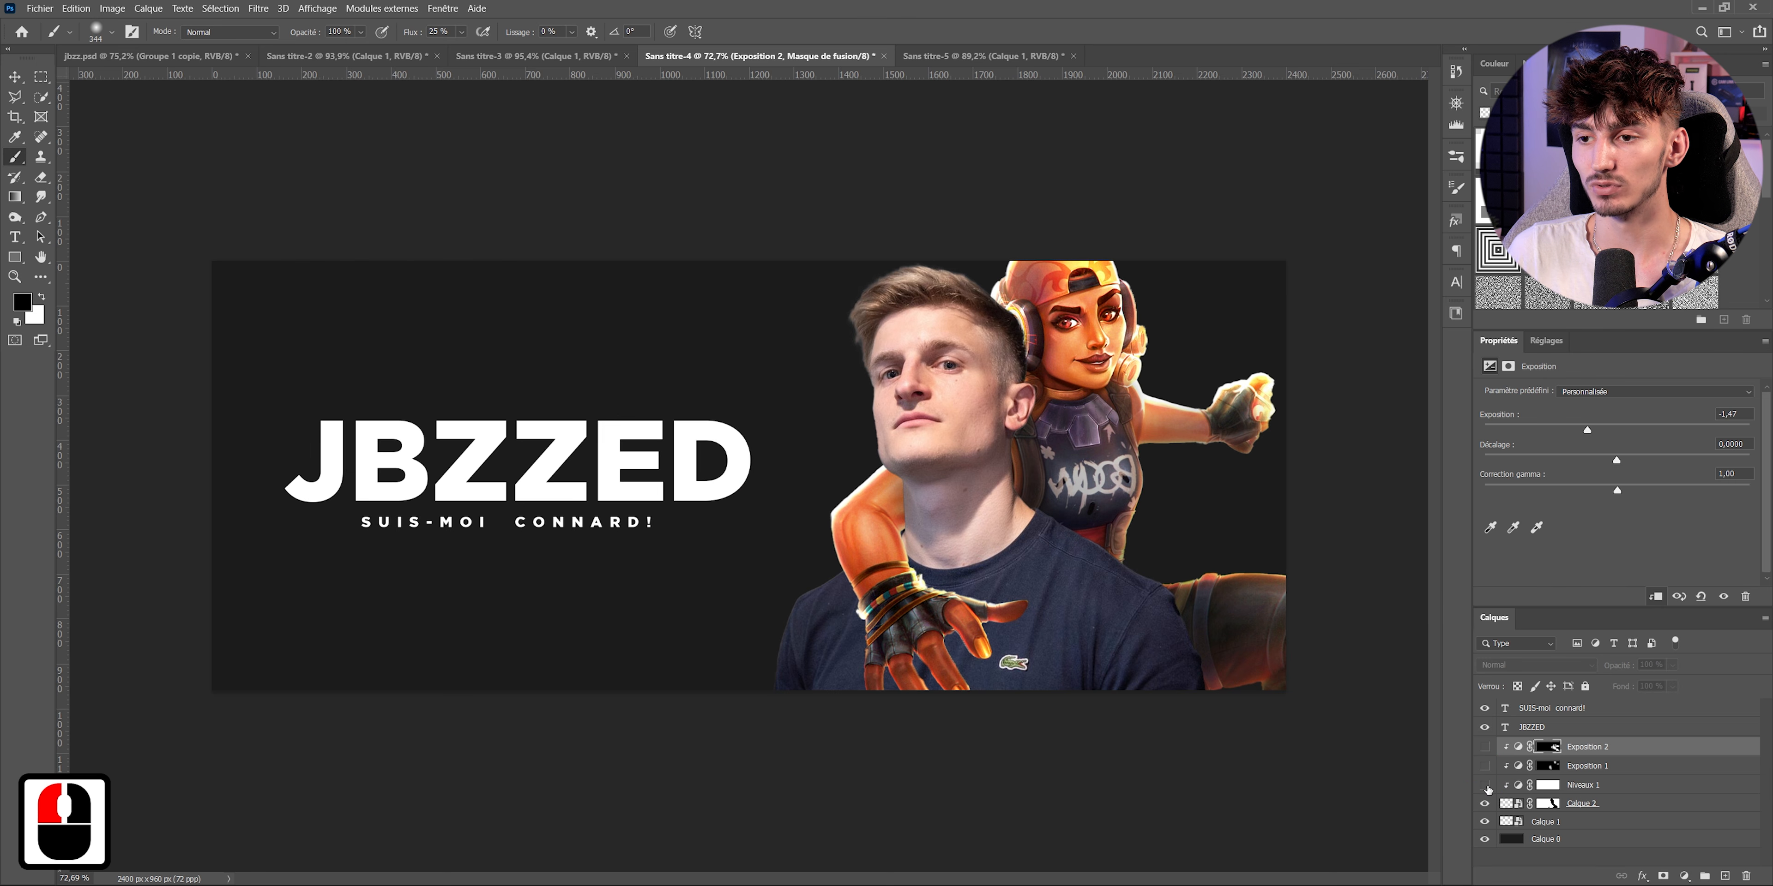
left_click(1485, 749)
- Set the white input level of the character's Niveaux 1 adjustment to 158
scroll(1224, 530, "up", 4, "alt")
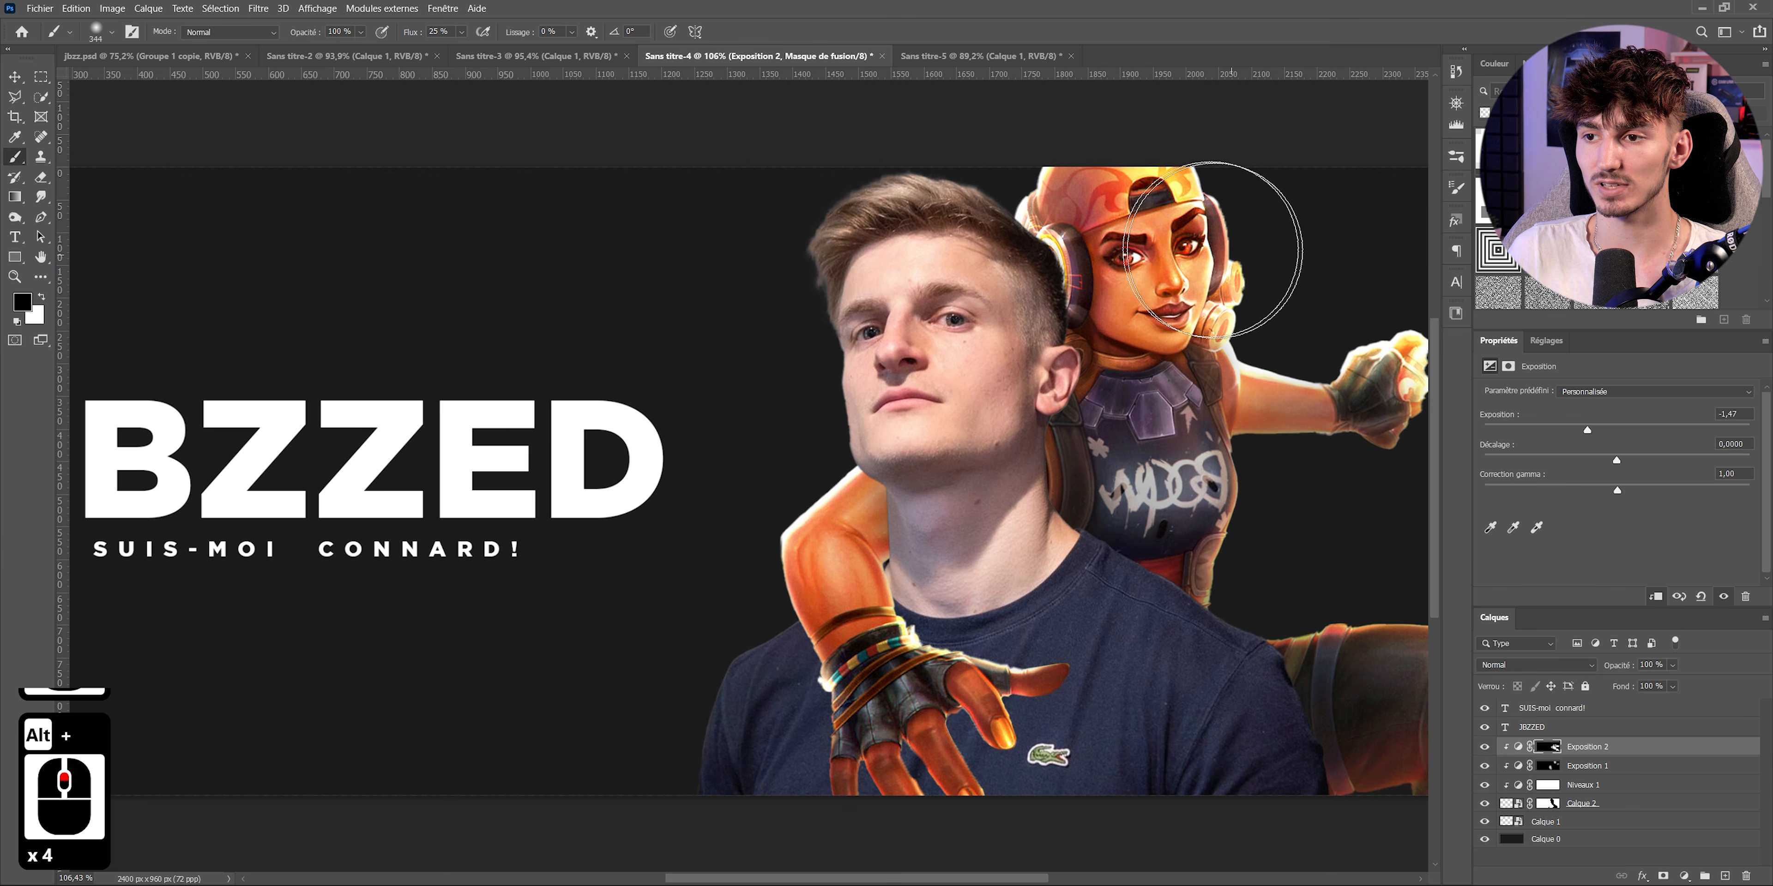
left_click(1588, 790)
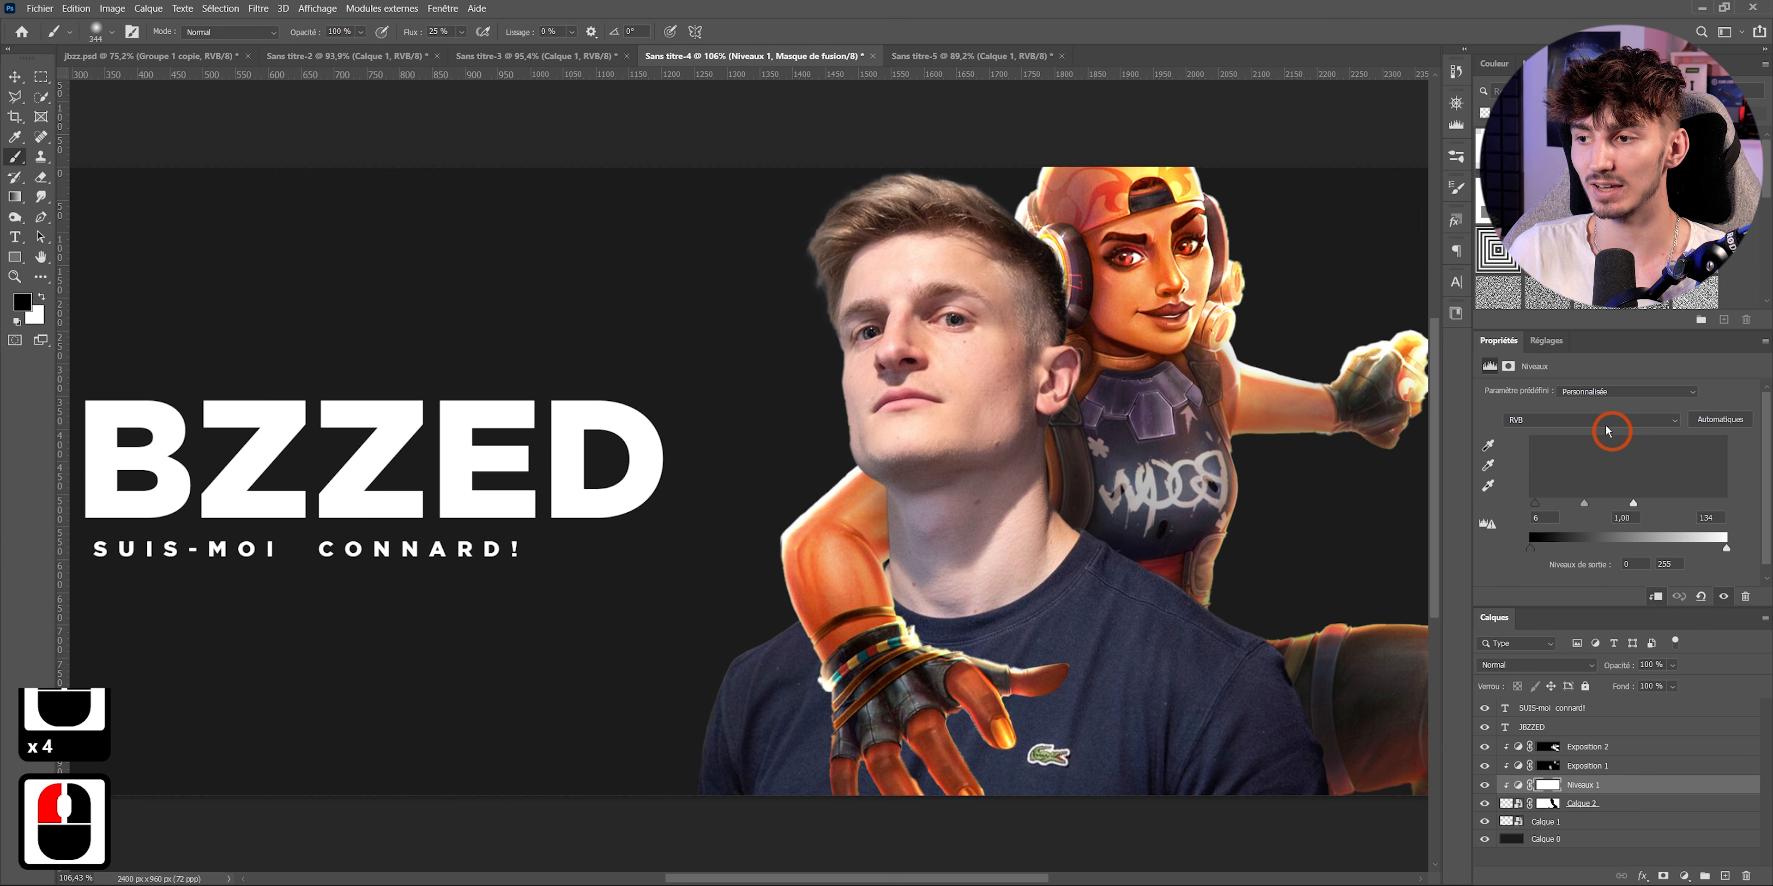
left_click(1643, 507)
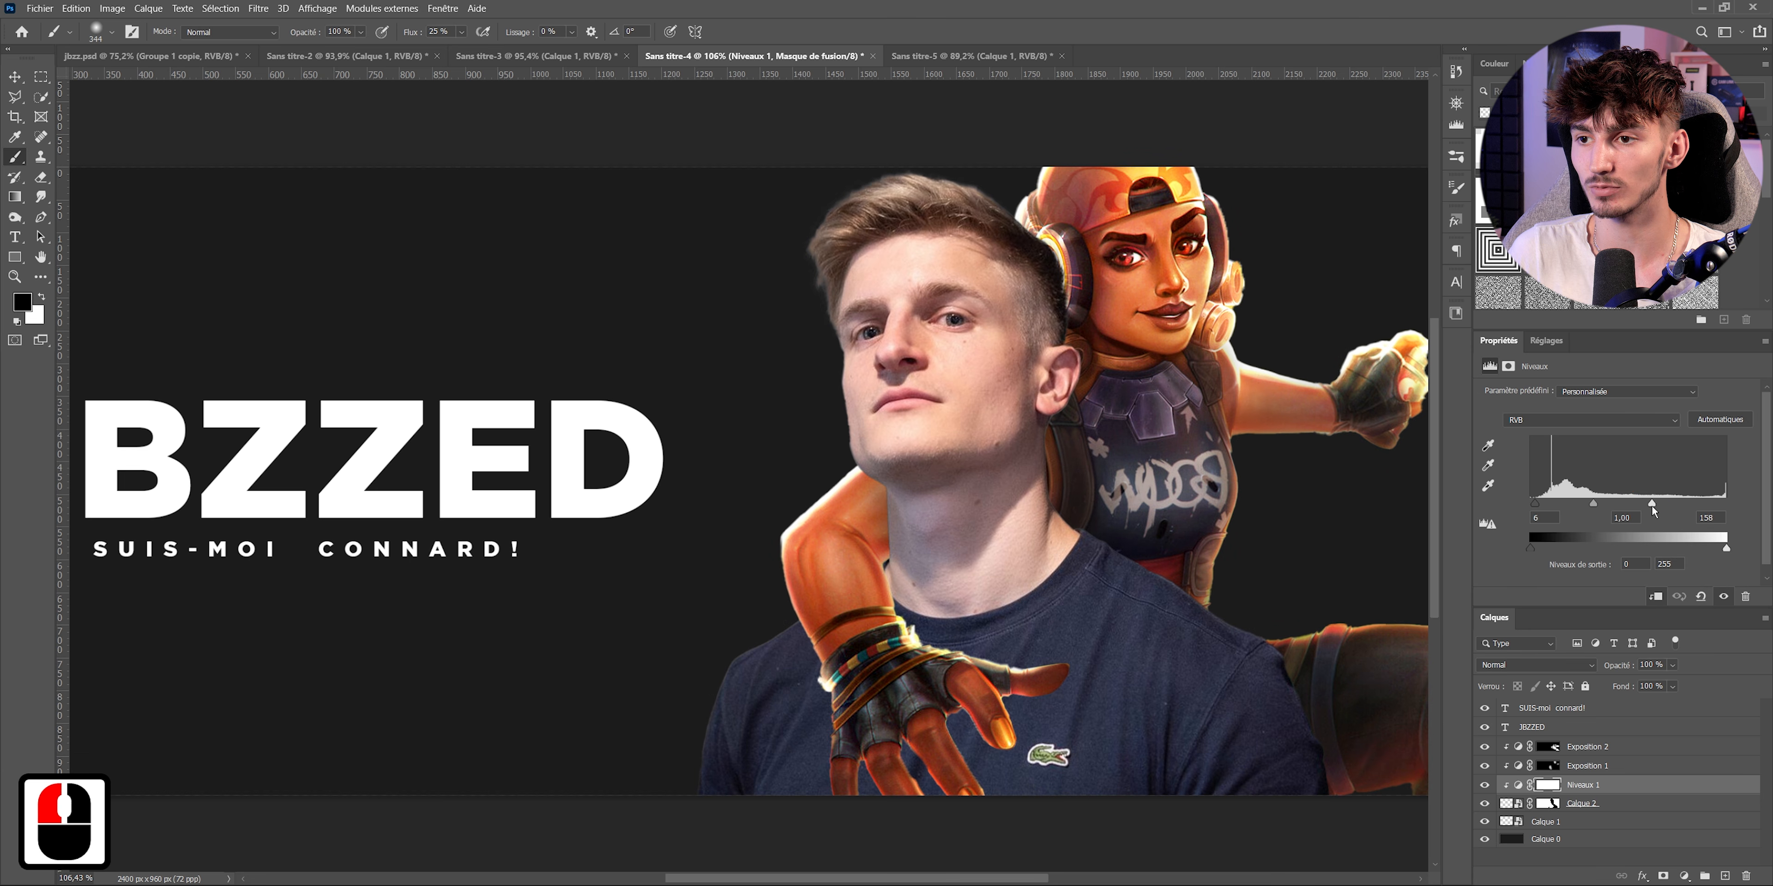
- Open the Camera Raw filter on the portrait layer Calque 1 and set Clarity to +25
scroll(1011, 459, "down", 6, "alt")
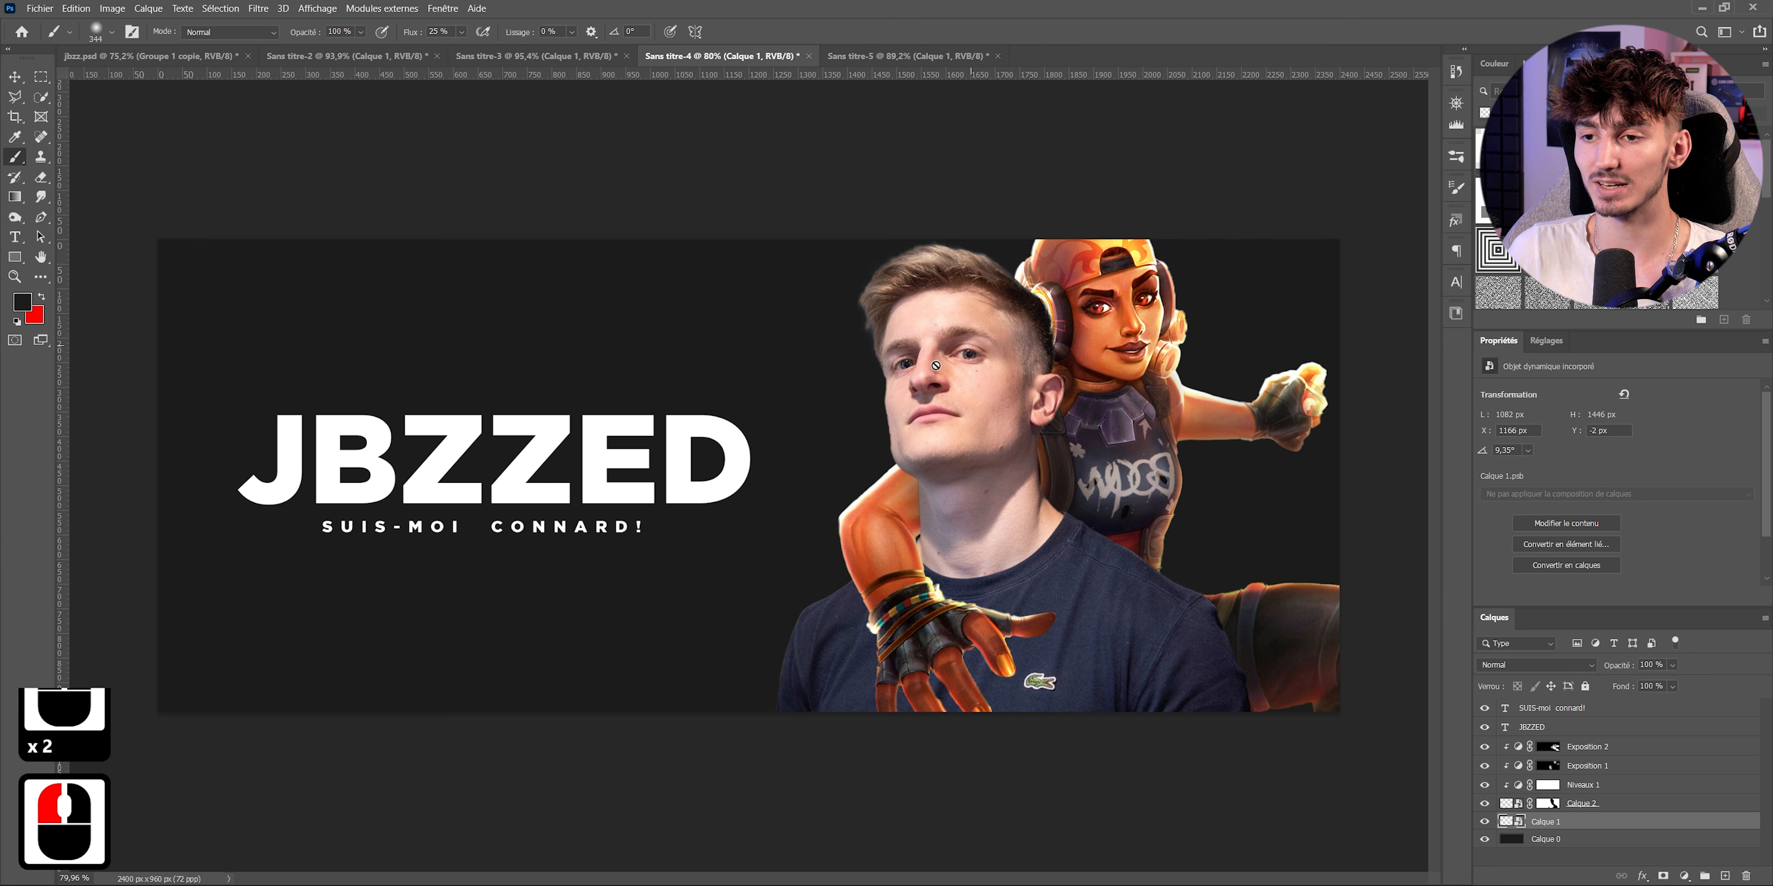
left_click(256, 9)
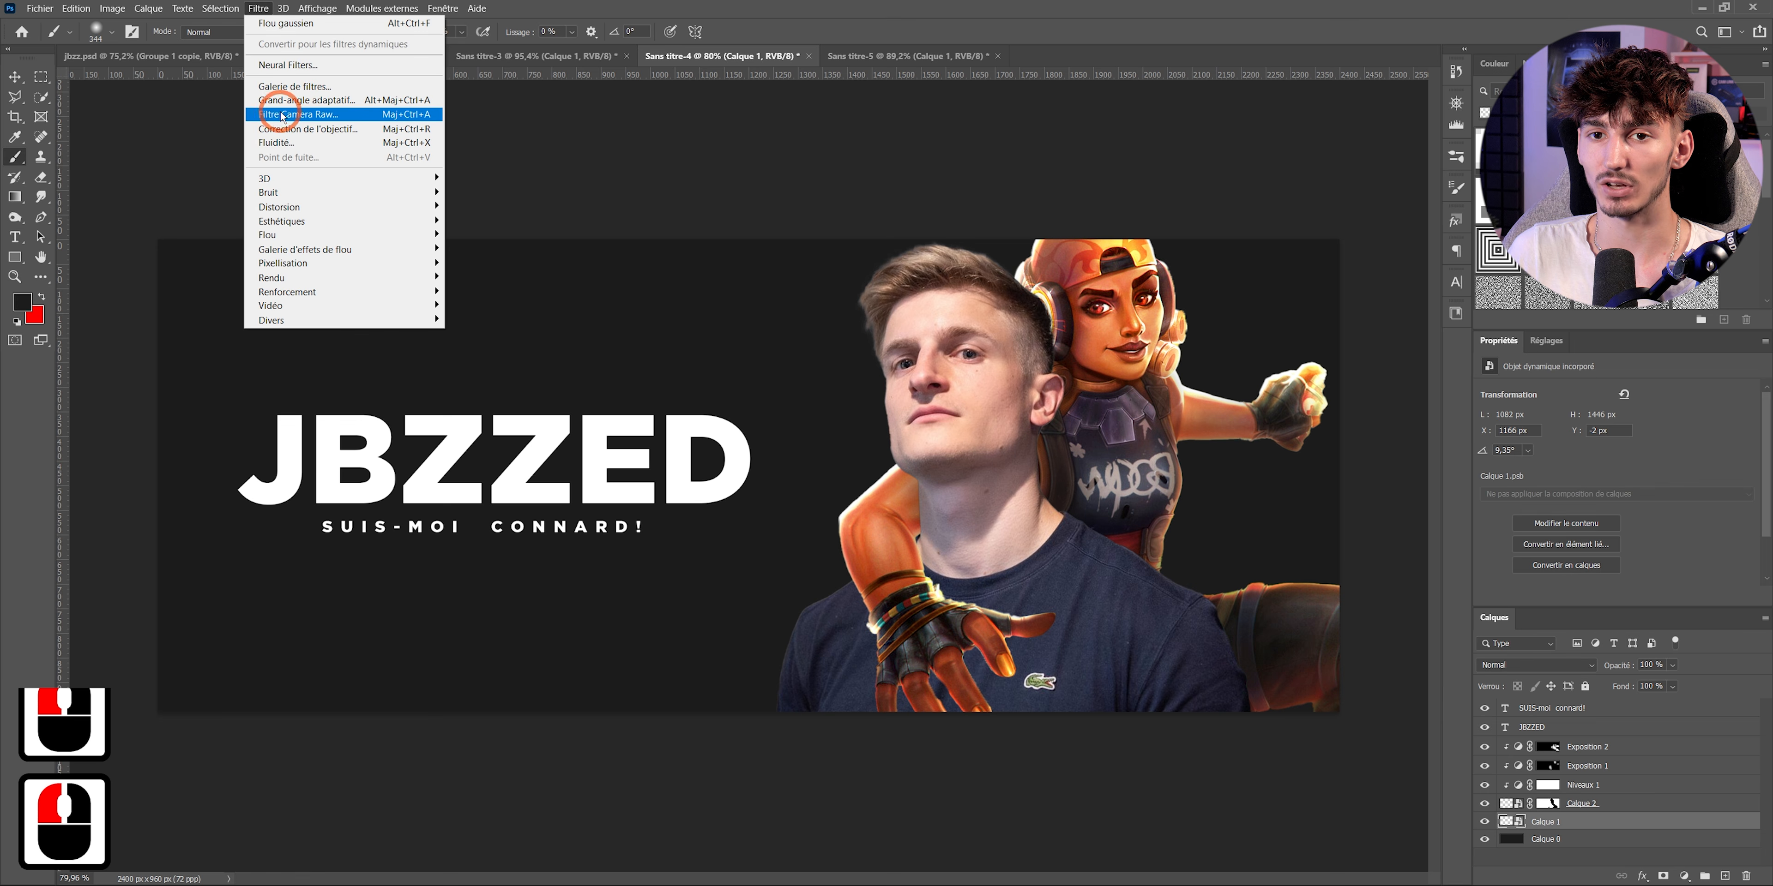
left_click(306, 114)
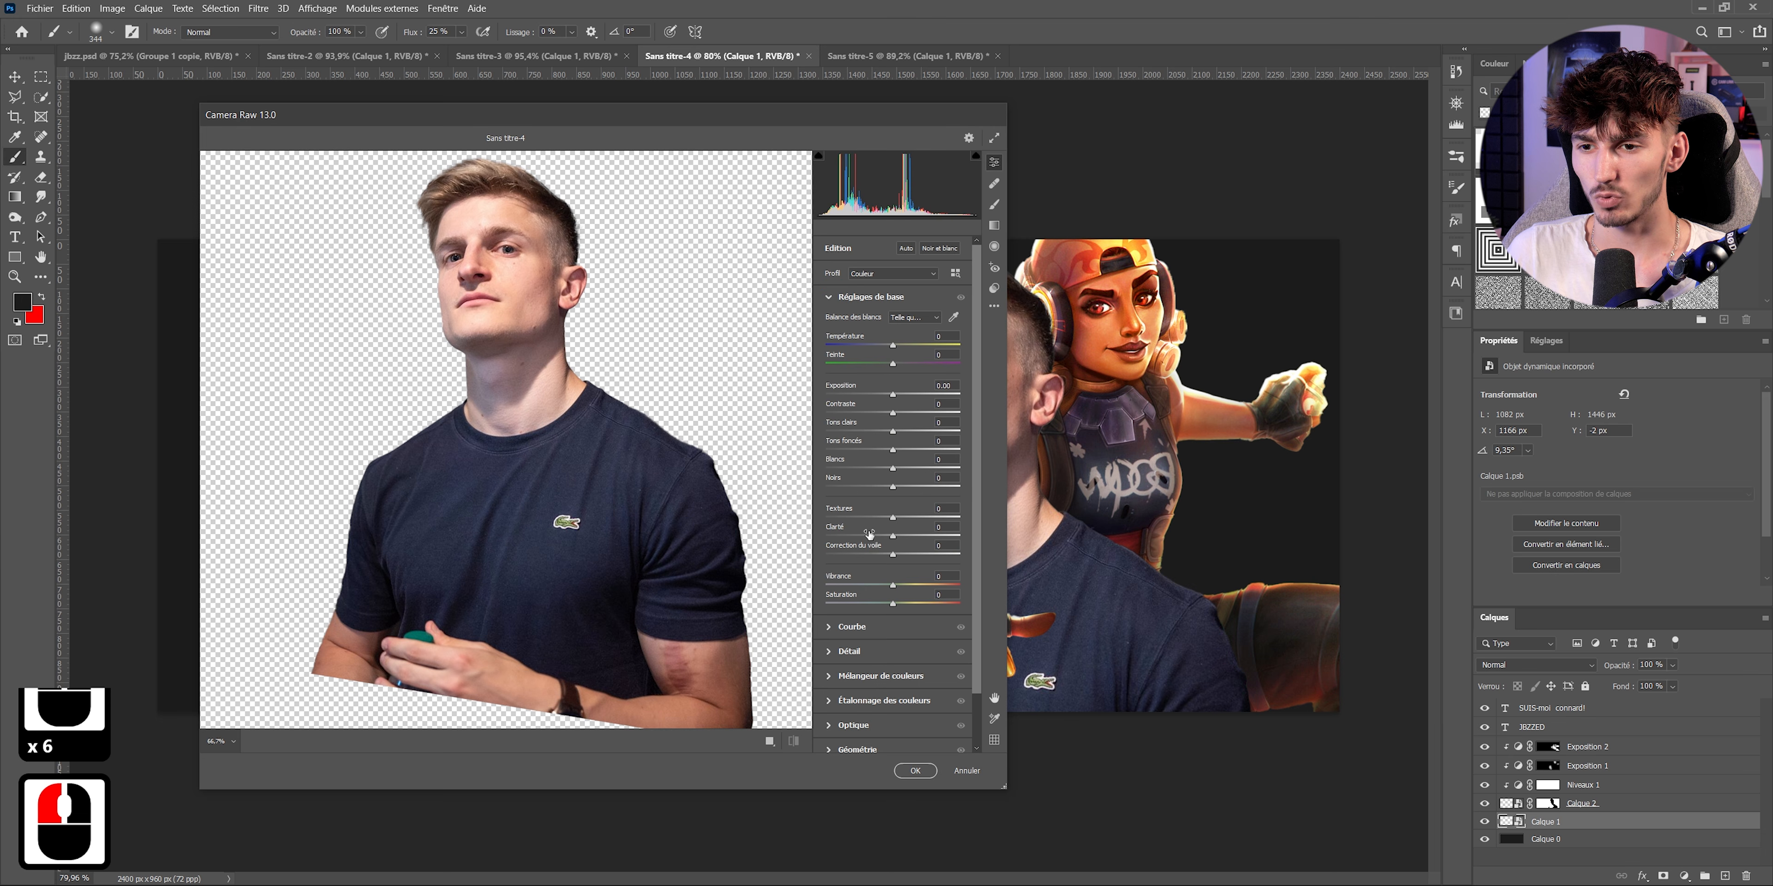
mouse_move(895, 537)
left_mouse_down()
mouse_move(995, 546)
mouse_move(908, 549)
left_mouse_up()
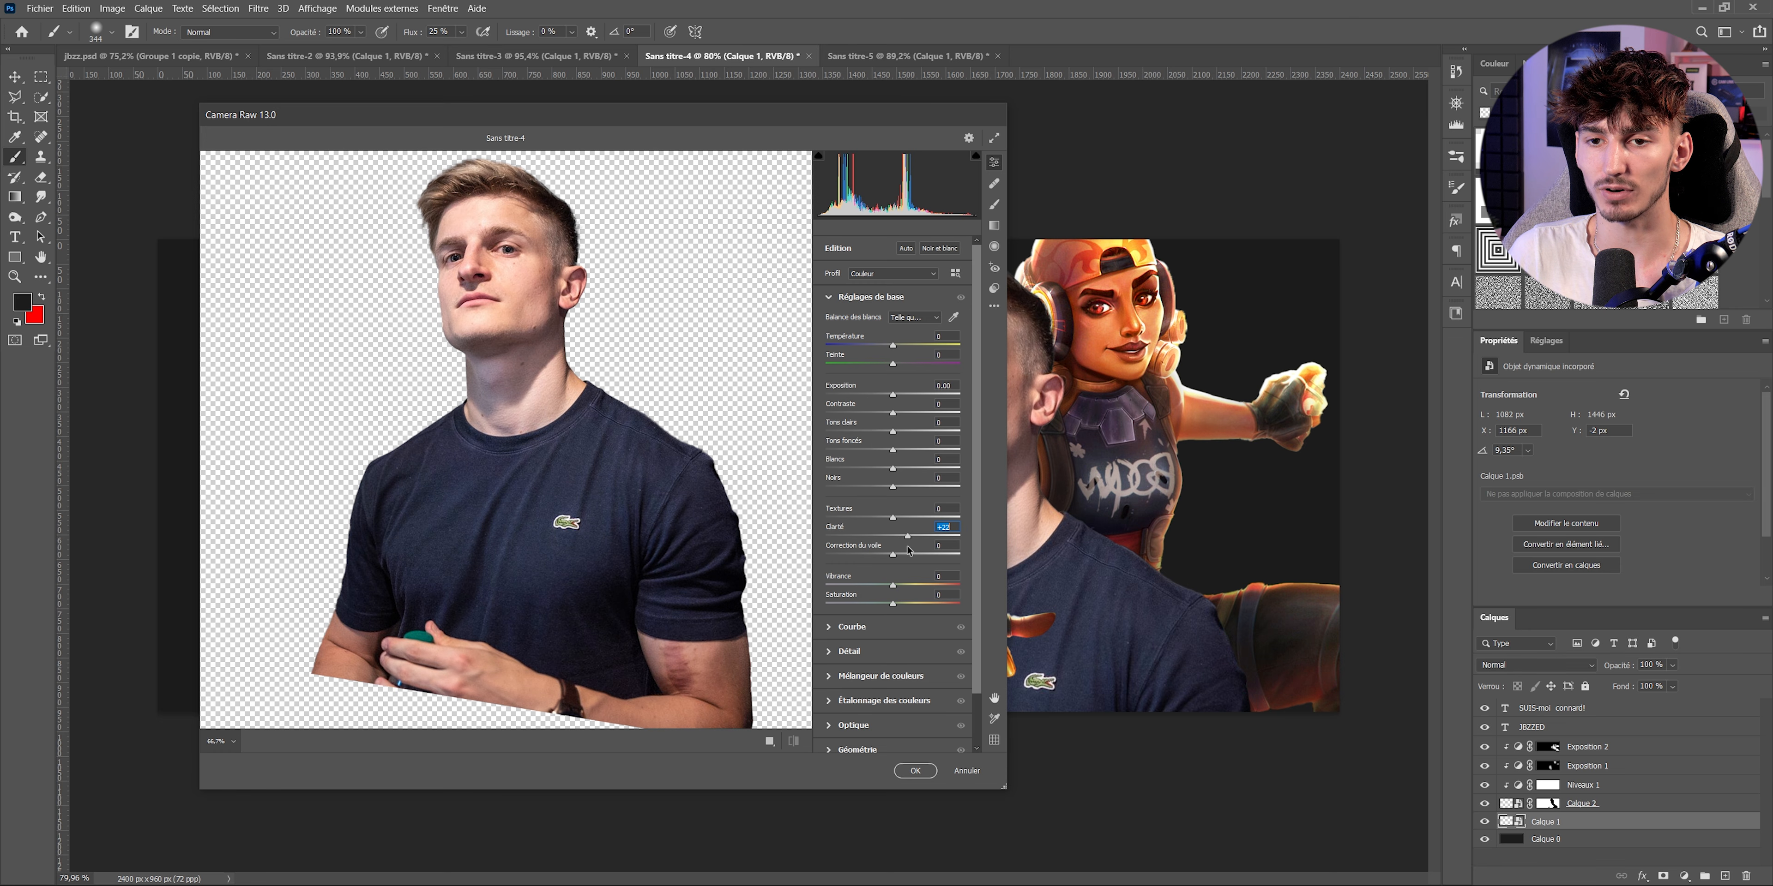
left_click(910, 549)
- Slightly increase the portrait's sharpness in the Camera Raw detail settings
scroll(826, 630, "up", 3)
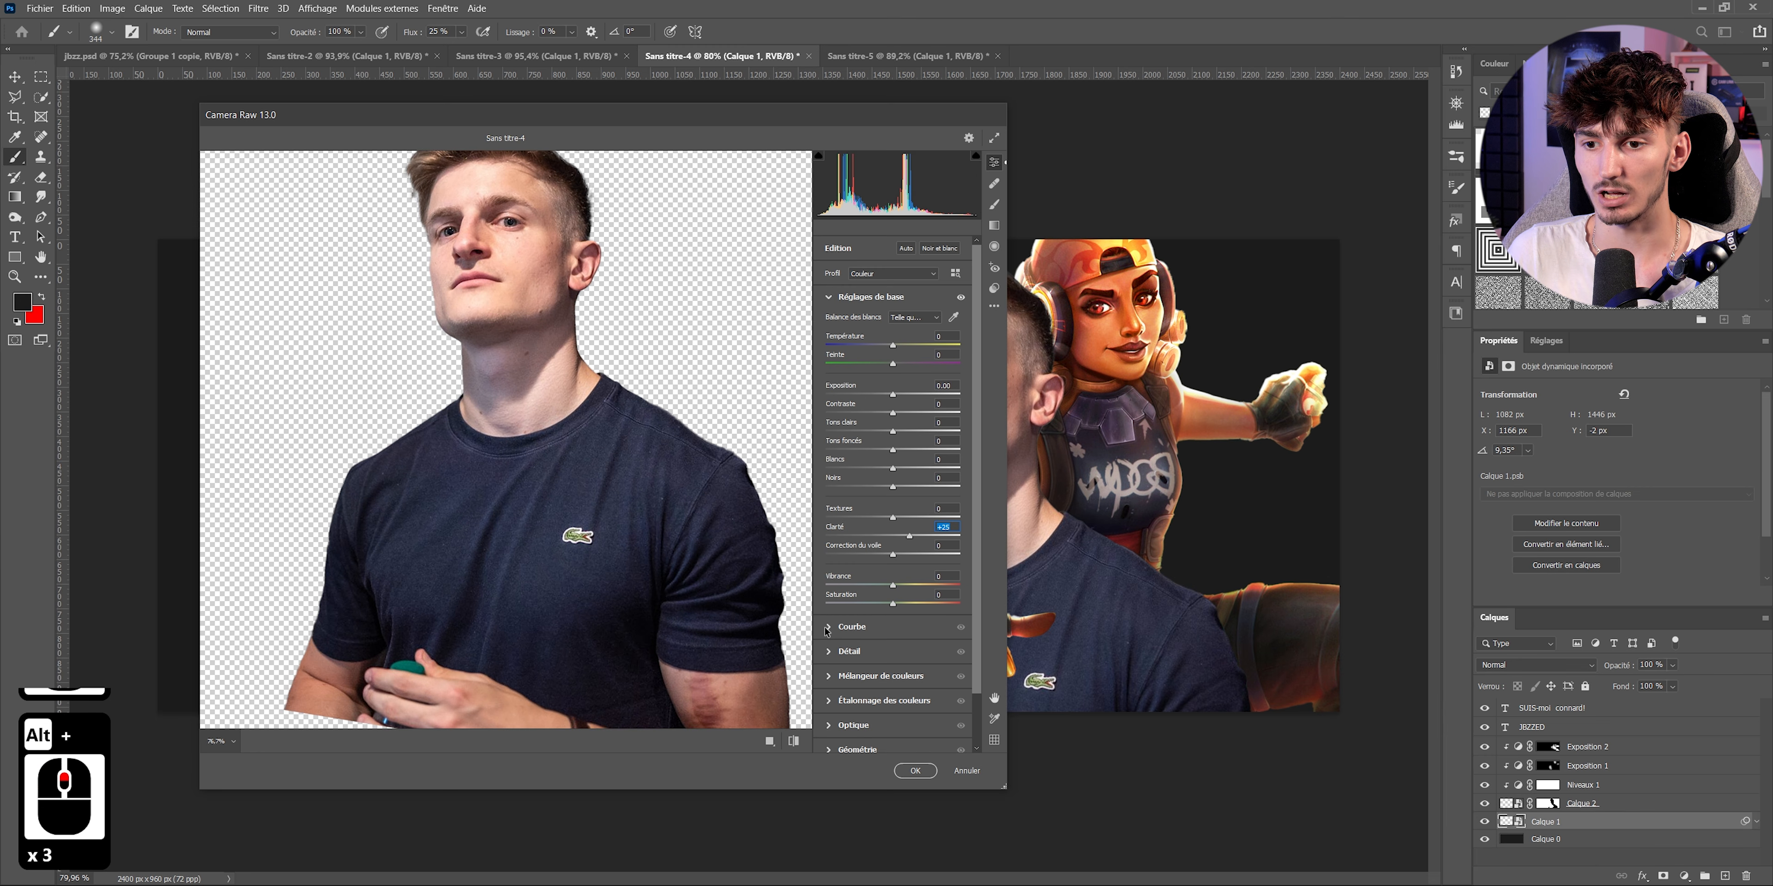
left_click(830, 650)
left_click(843, 559)
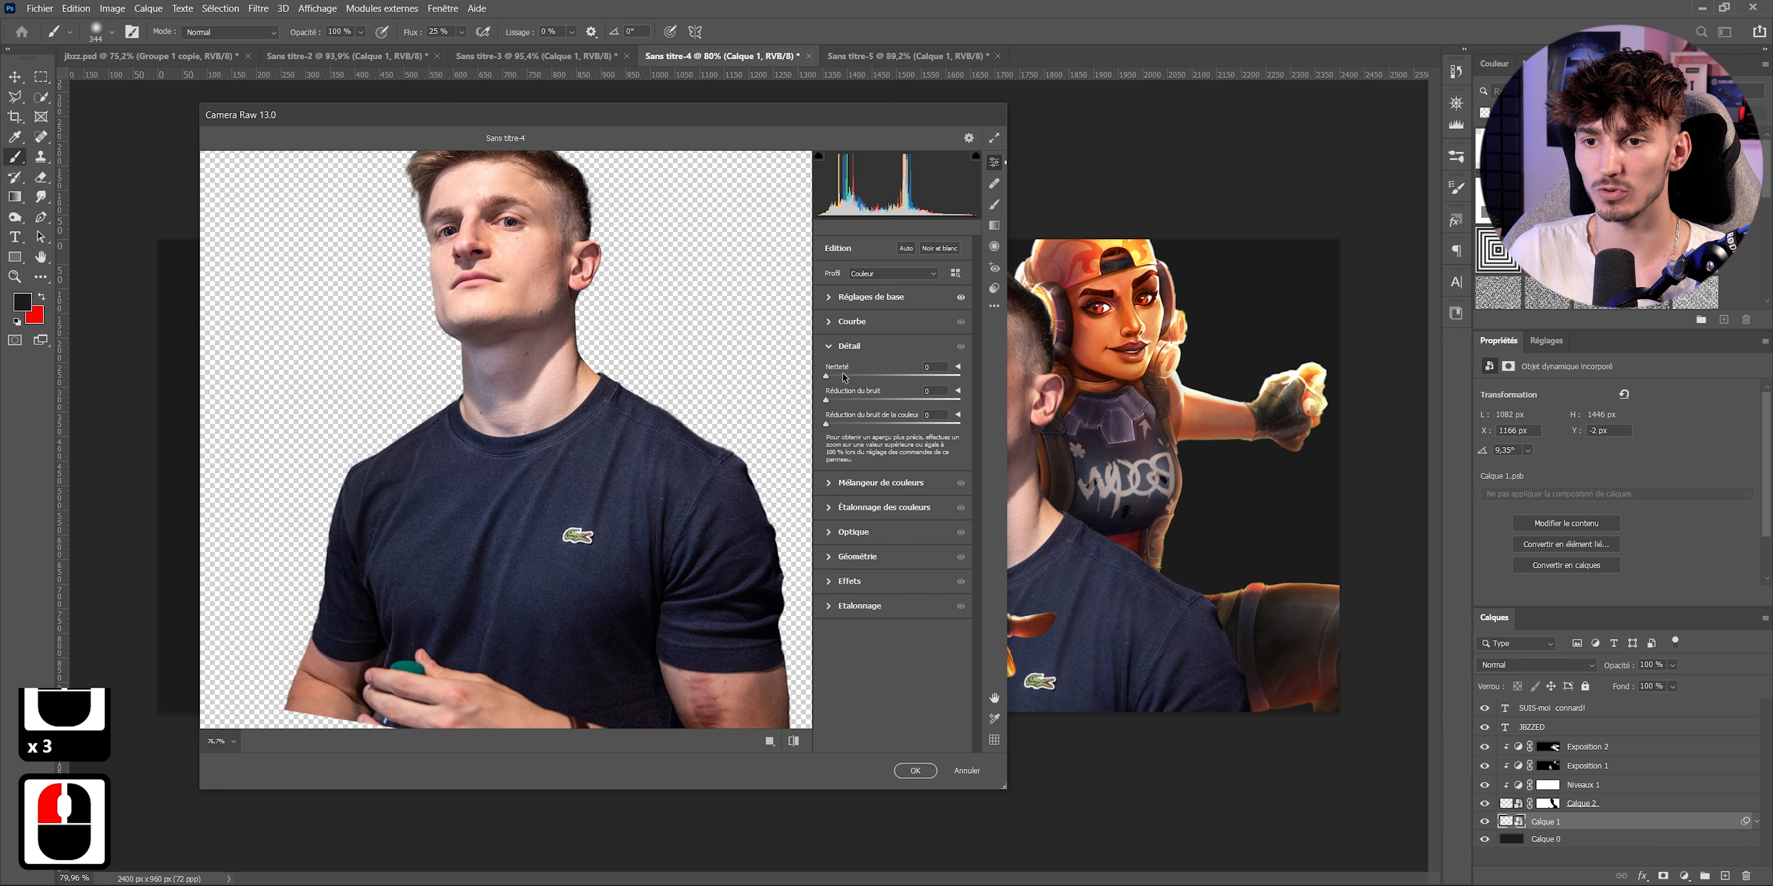
left_click_drag(831, 378, 853, 365)
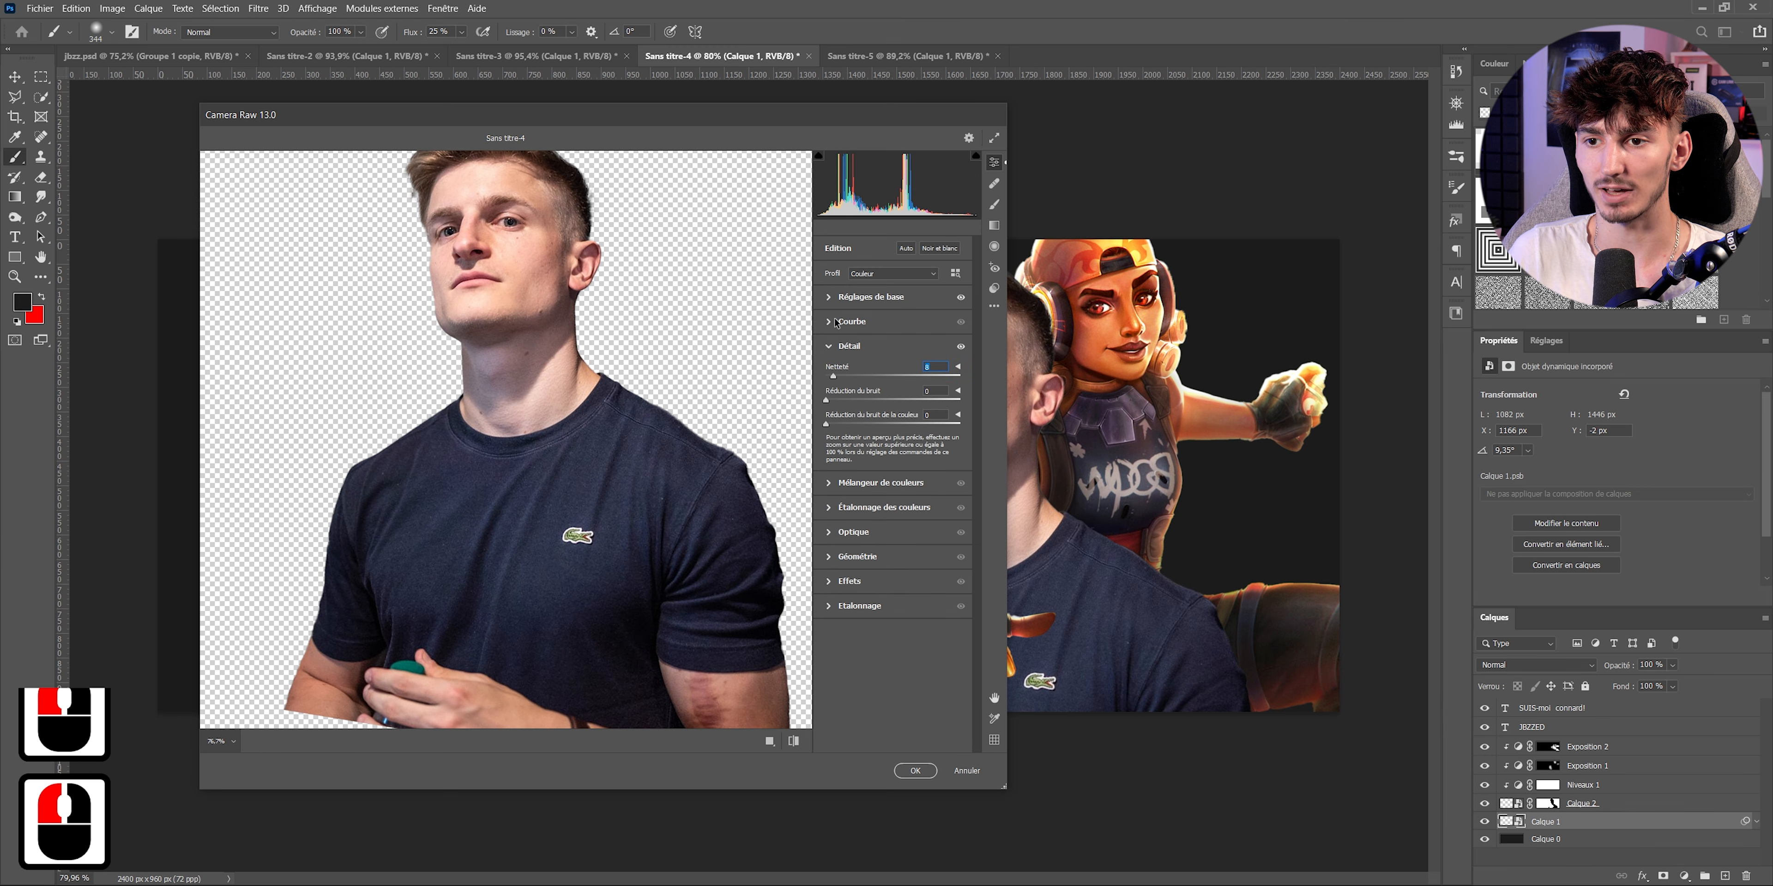
- Lower the portrait's shadows to about -20 in Camera Raw and apply the filter
left_click(827, 299)
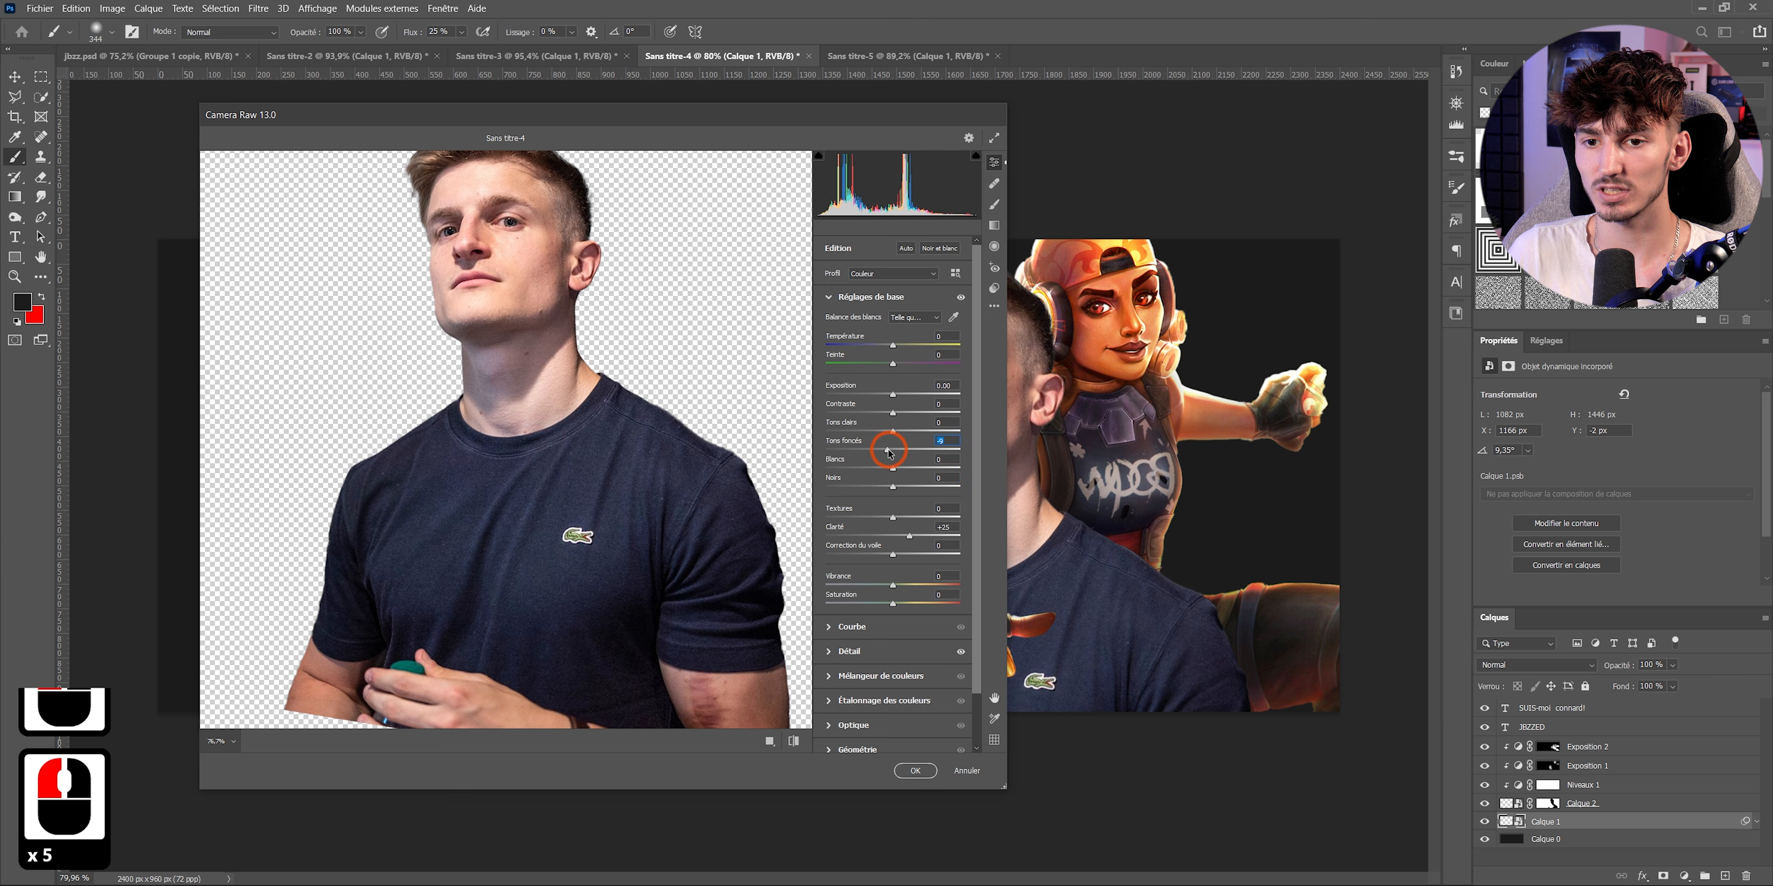
left_click_drag(888, 452, 880, 452)
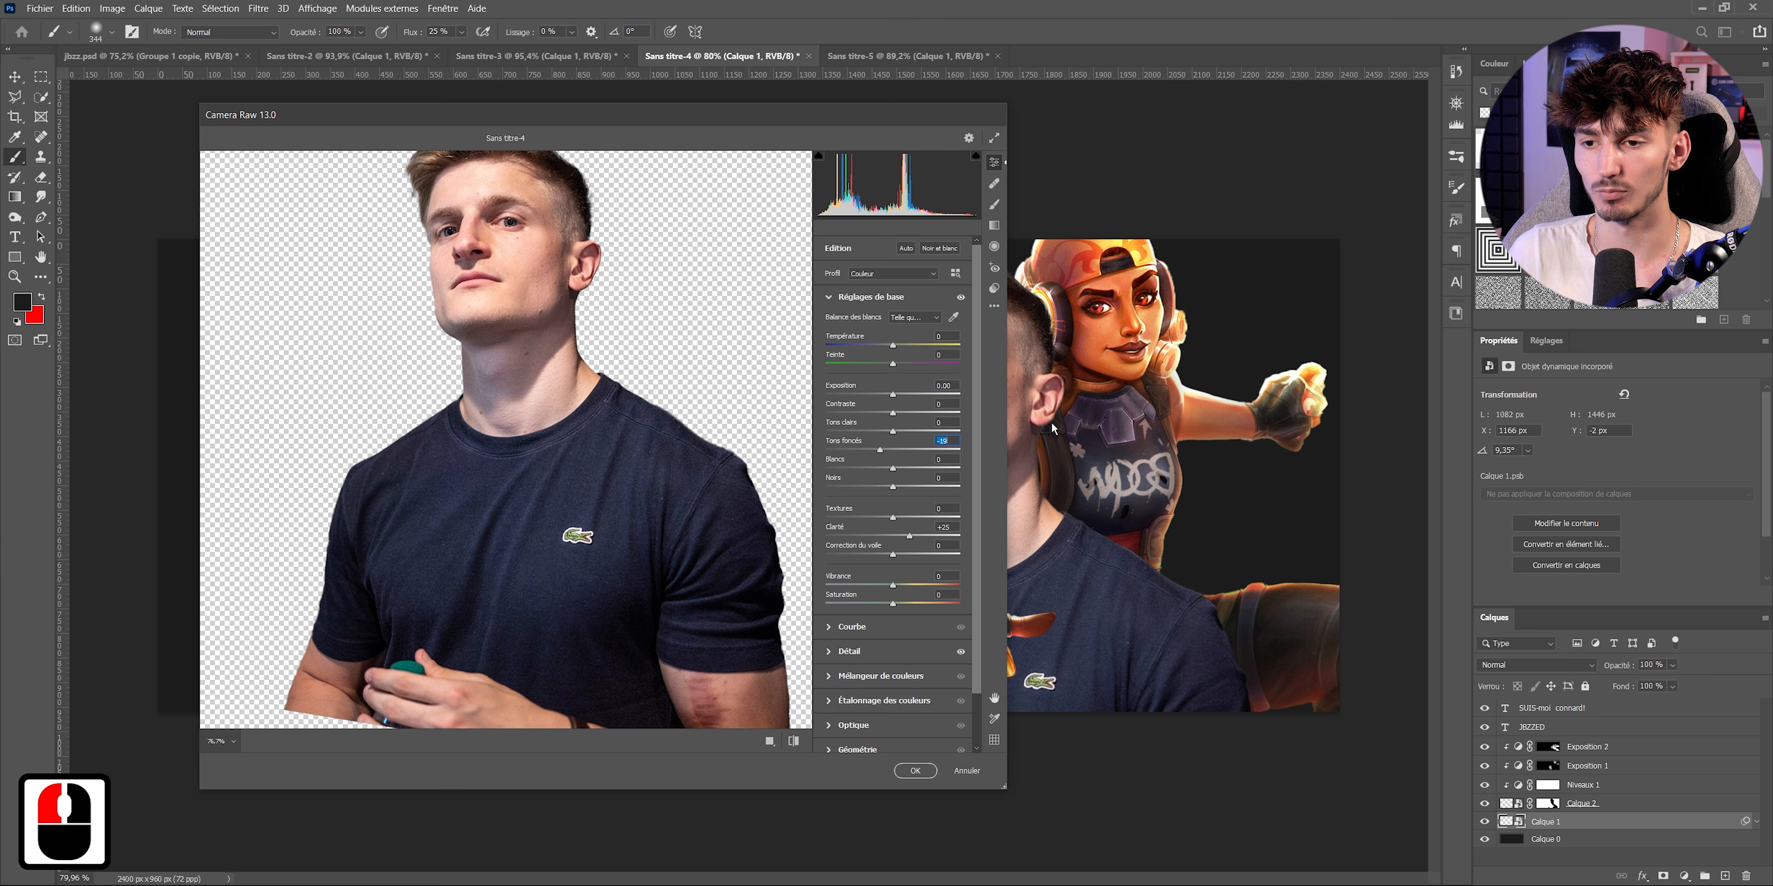
key("Return")
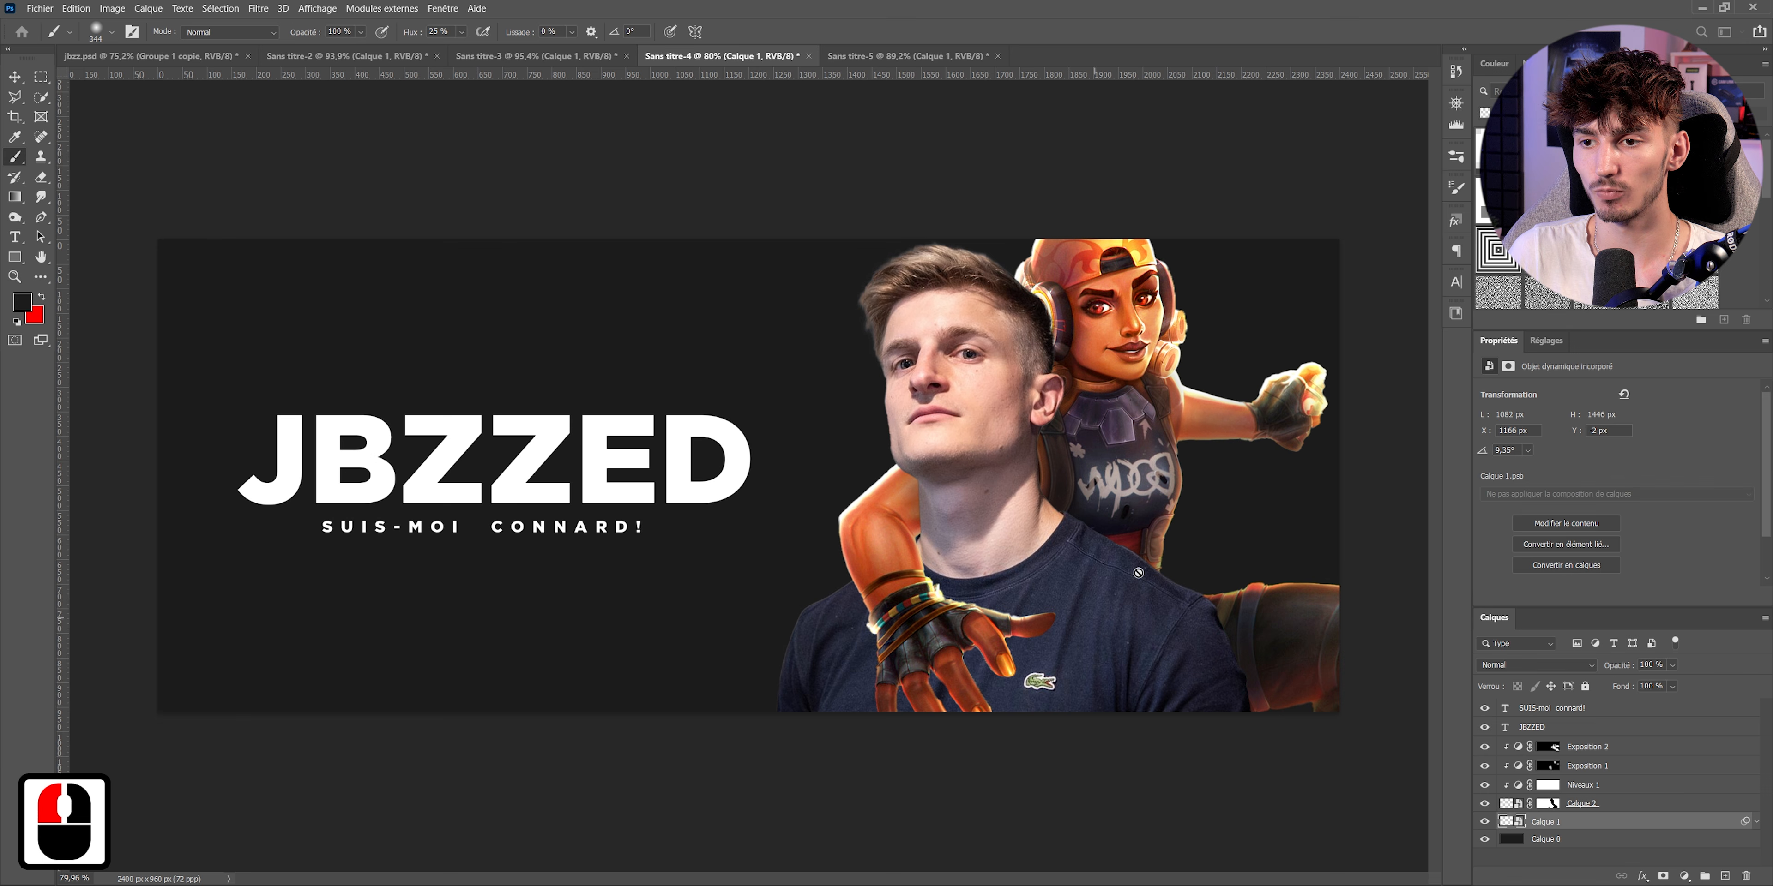
- Compare the portrait before and after the Camera Raw filter
scroll(1138, 572, "up", 3)
key("ctrl+z")
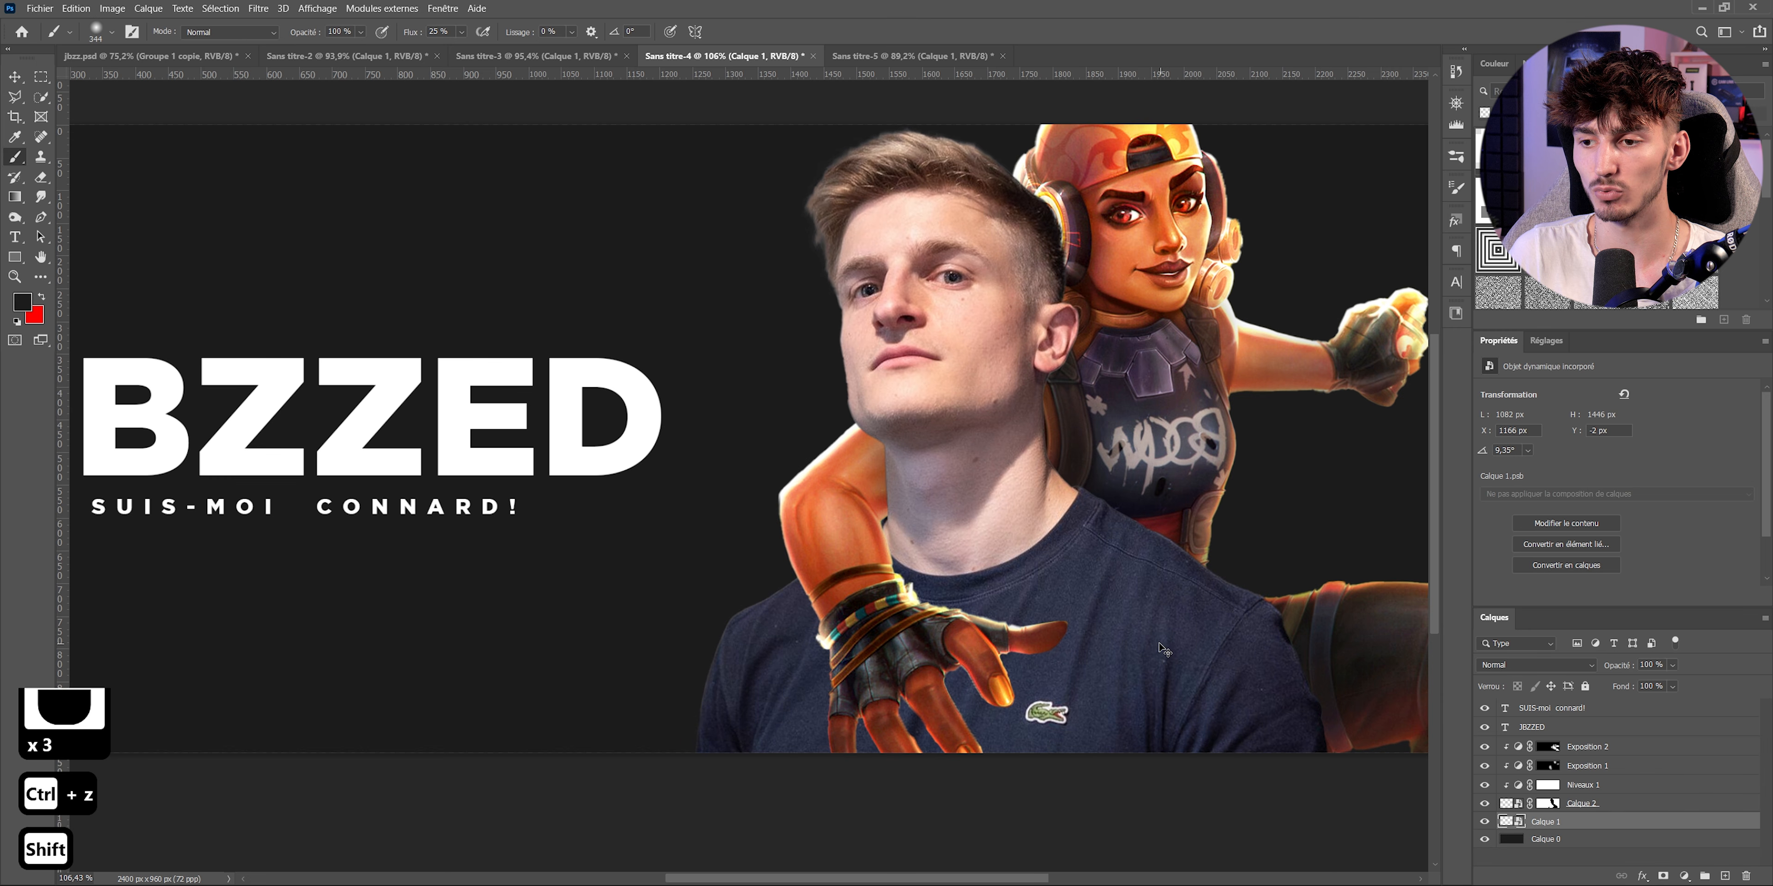
scroll(991, 547, "down", 4)
- Darken the character's bent arm beneath the portrait's jaw on the Exposition 2 mask with a small white brush at 32 % flow
scroll(851, 473, "up", 17)
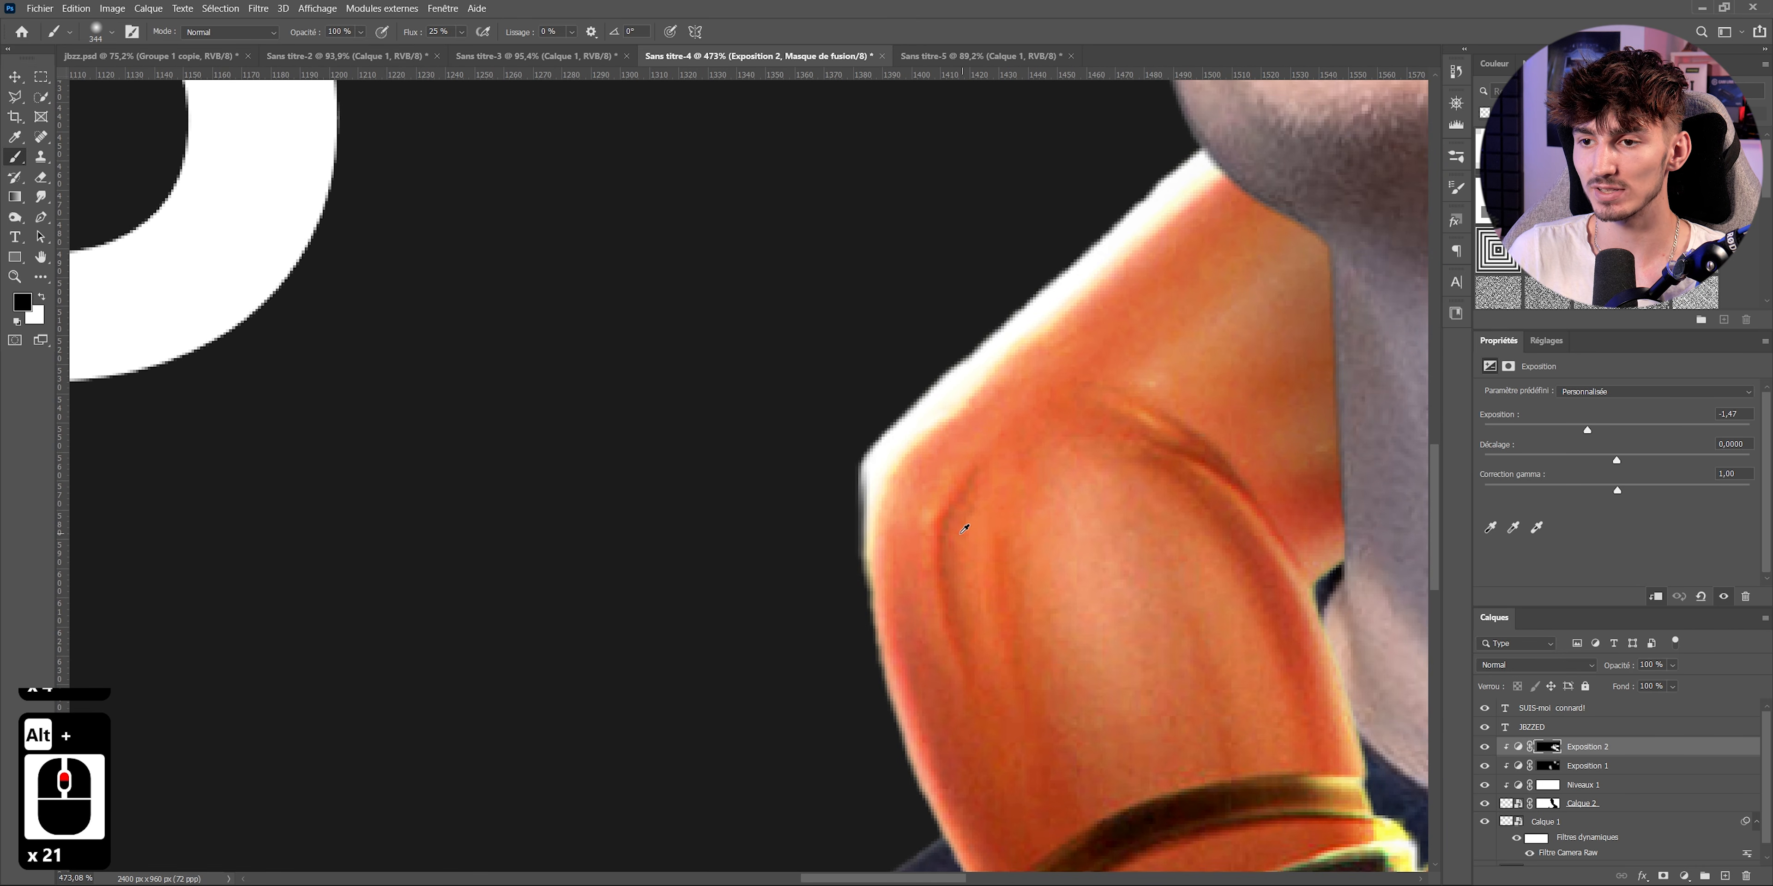
scroll(915, 564, "up", 10)
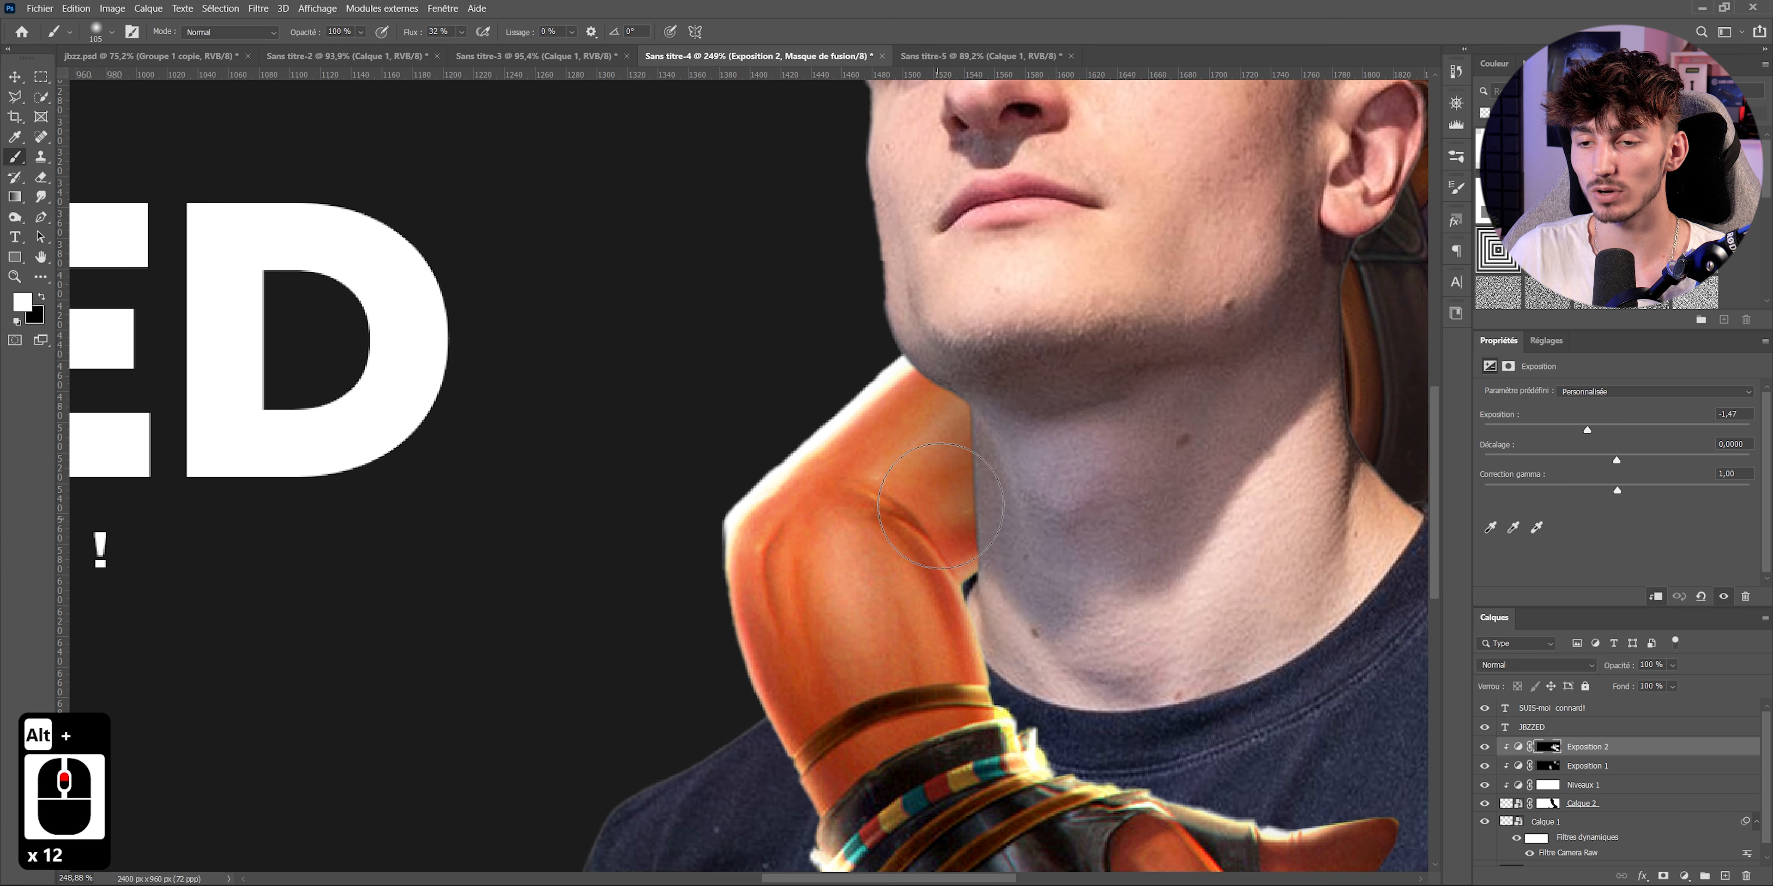
scroll(764, 498, "down", 8)
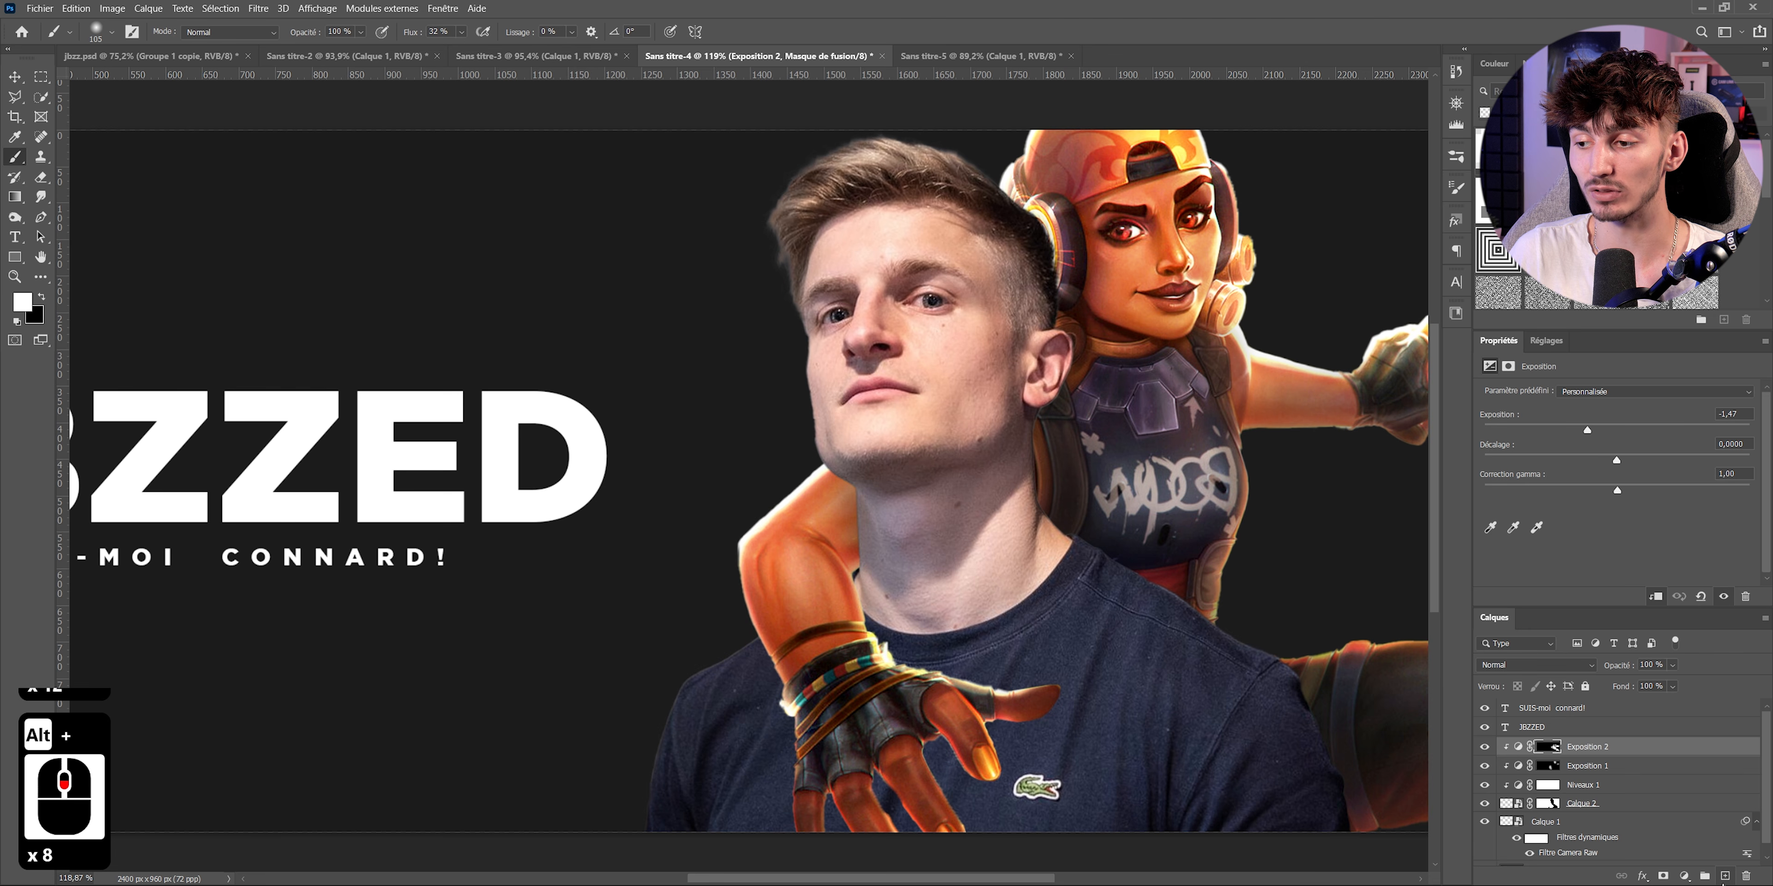
- Add a new clipped layer above Exposition 2 and sample the arm's orange skin tone as the foreground colour
left_click(1725, 877)
right_click(1564, 747)
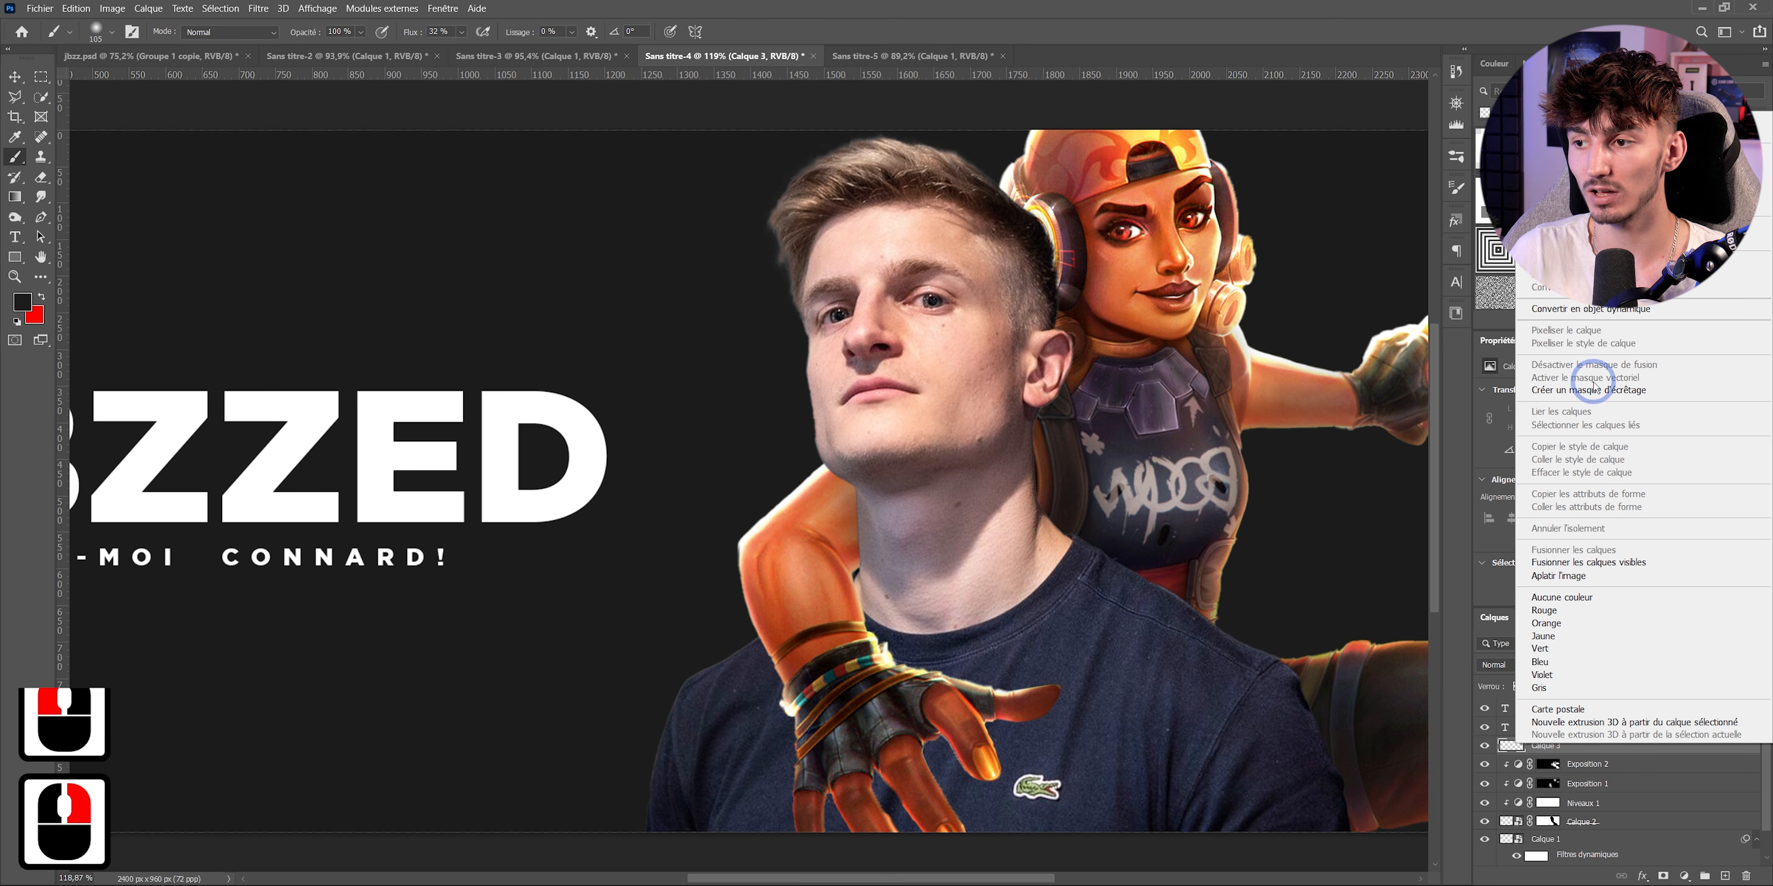
left_click(1587, 390)
scroll(784, 490, "up", 5)
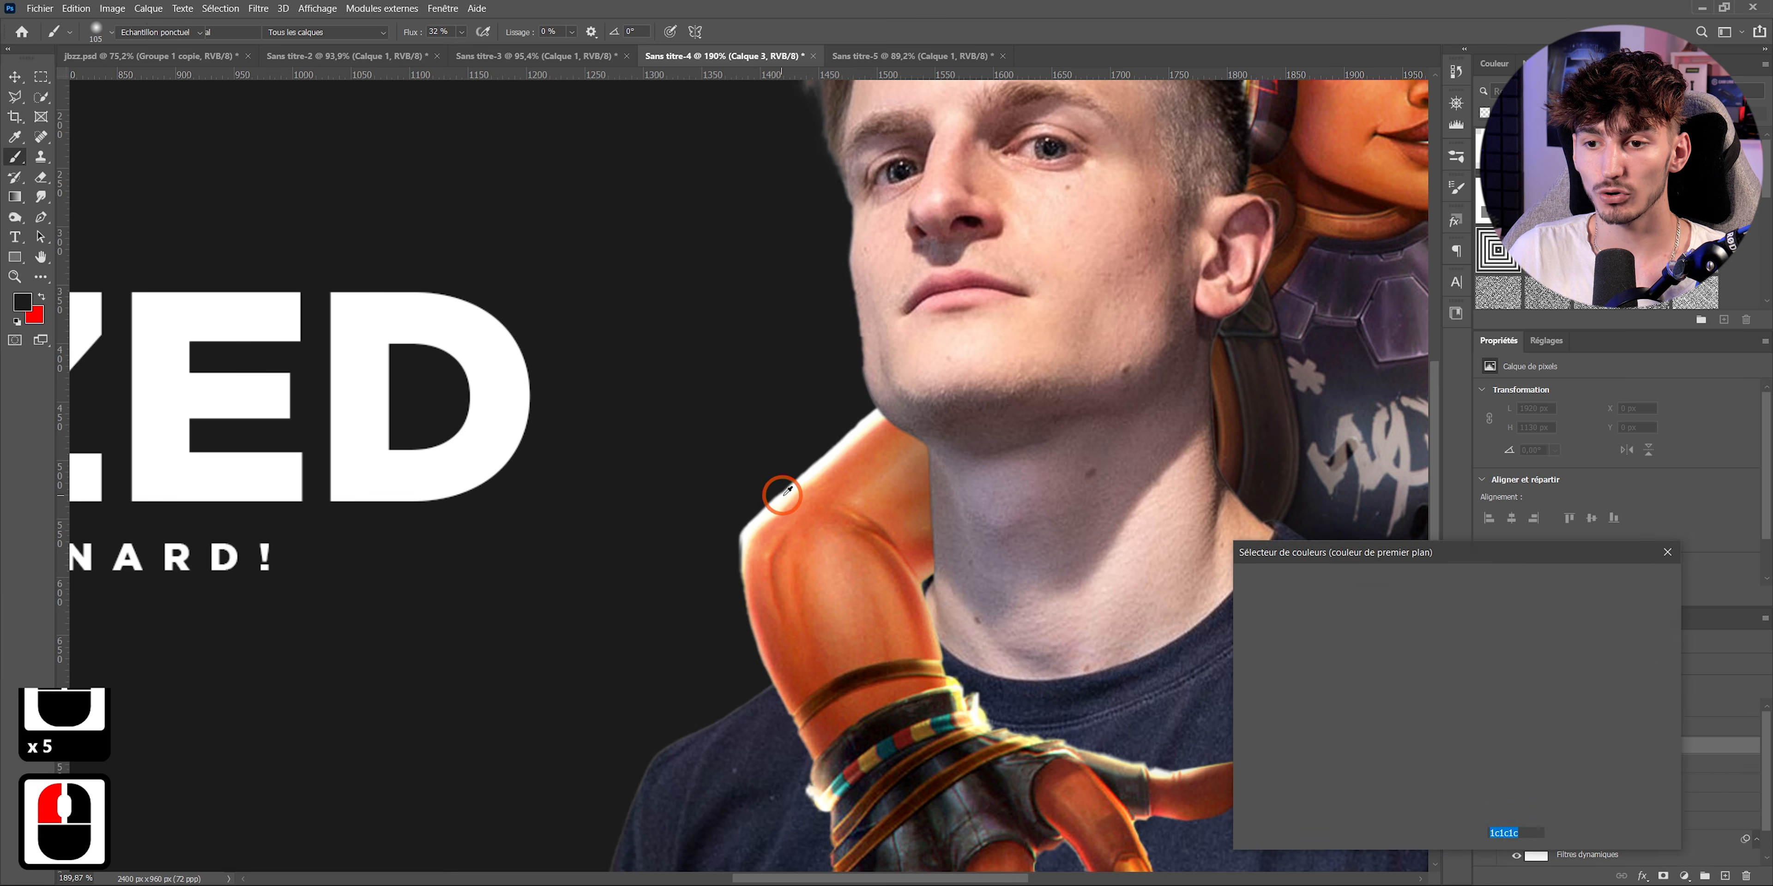
left_click(830, 473)
key("Return")
- Paint over the bright outer edge of the character's bent arm with the sampled orange at 19 % flow
left_click_drag(839, 365, 839, 360)
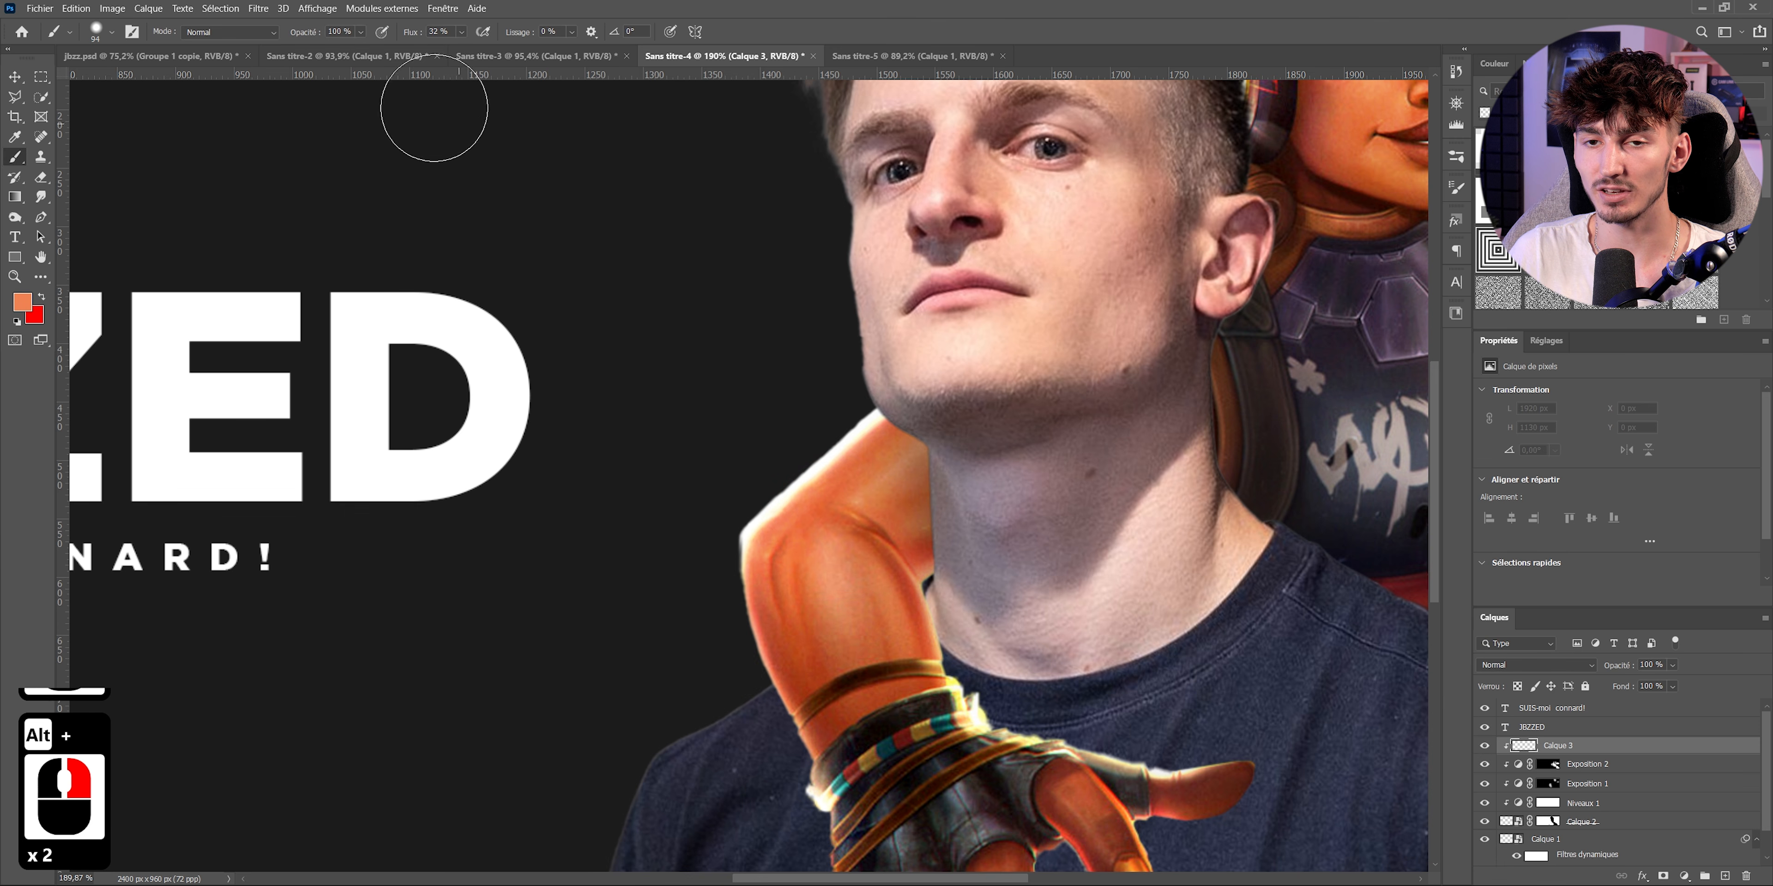
left_click_drag(403, 36, 401, 36)
scroll(766, 511, "up", 4)
left_click_drag(774, 625, 743, 625)
mouse_move(739, 623)
left_mouse_down()
mouse_move(746, 518)
mouse_move(725, 582)
mouse_move(790, 473)
mouse_move(807, 455)
mouse_move(760, 510)
mouse_move(875, 415)
left_mouse_up()
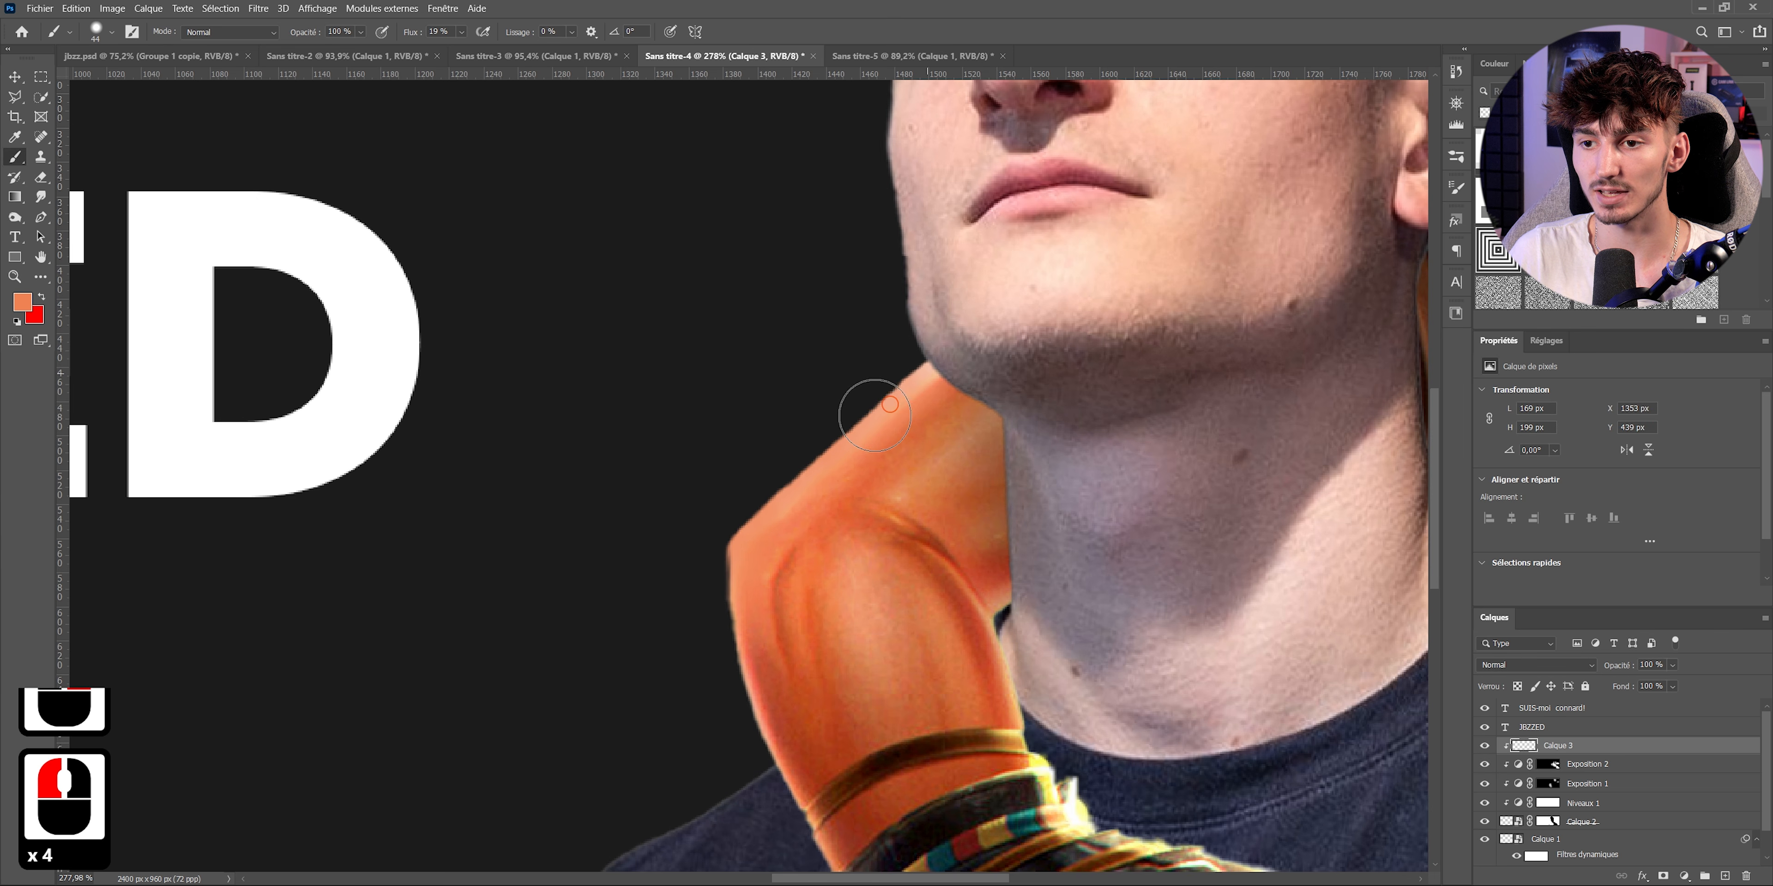
scroll(892, 397, "down", 2)
key("ctrl+shift+z")
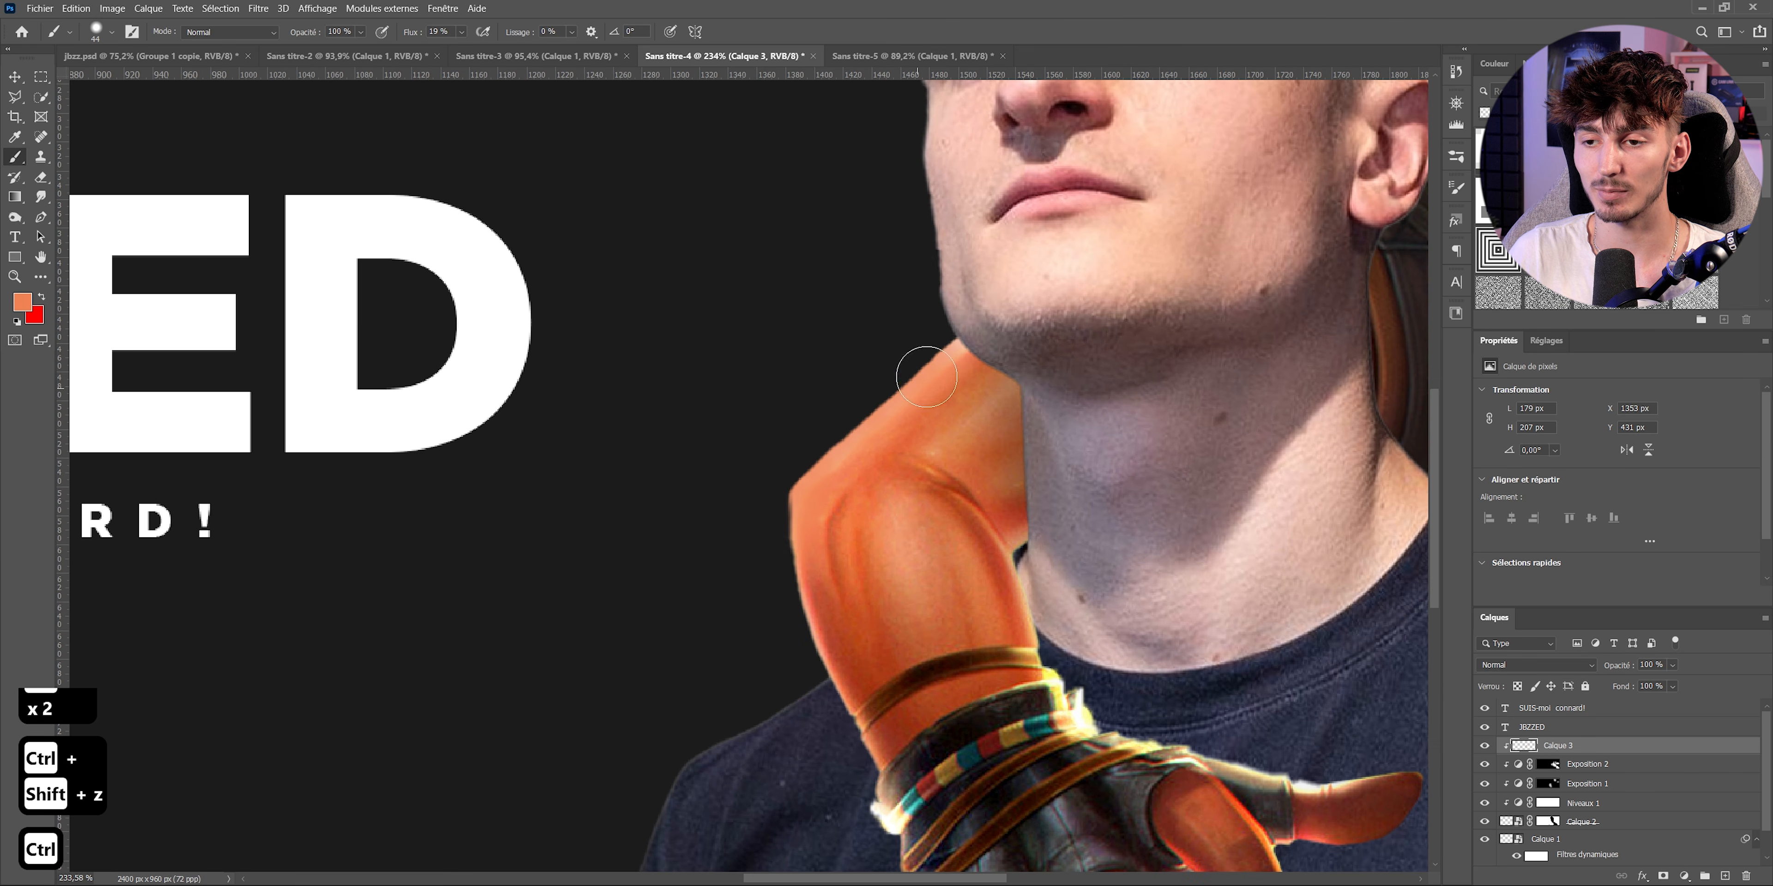
scroll(1025, 325, "up", 1)
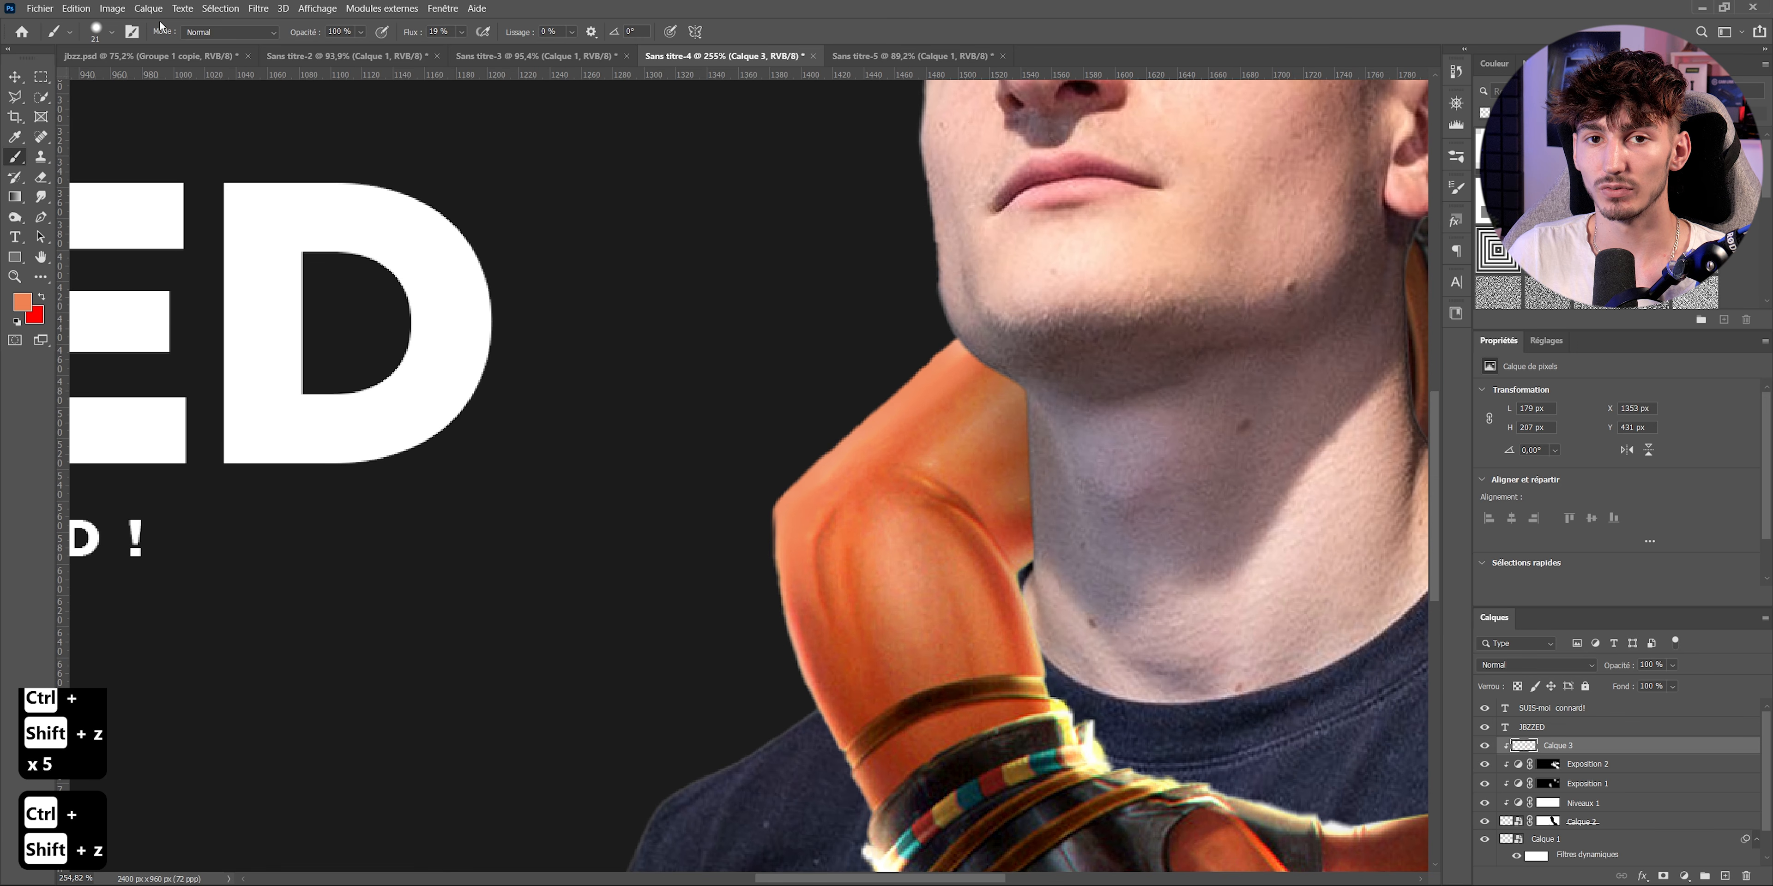
- Shift the hue of the painted orange layer to +1 with a Hue/Saturation adjustment
left_click(110, 9)
mouse_move(172, 44)
left_click(344, 121)
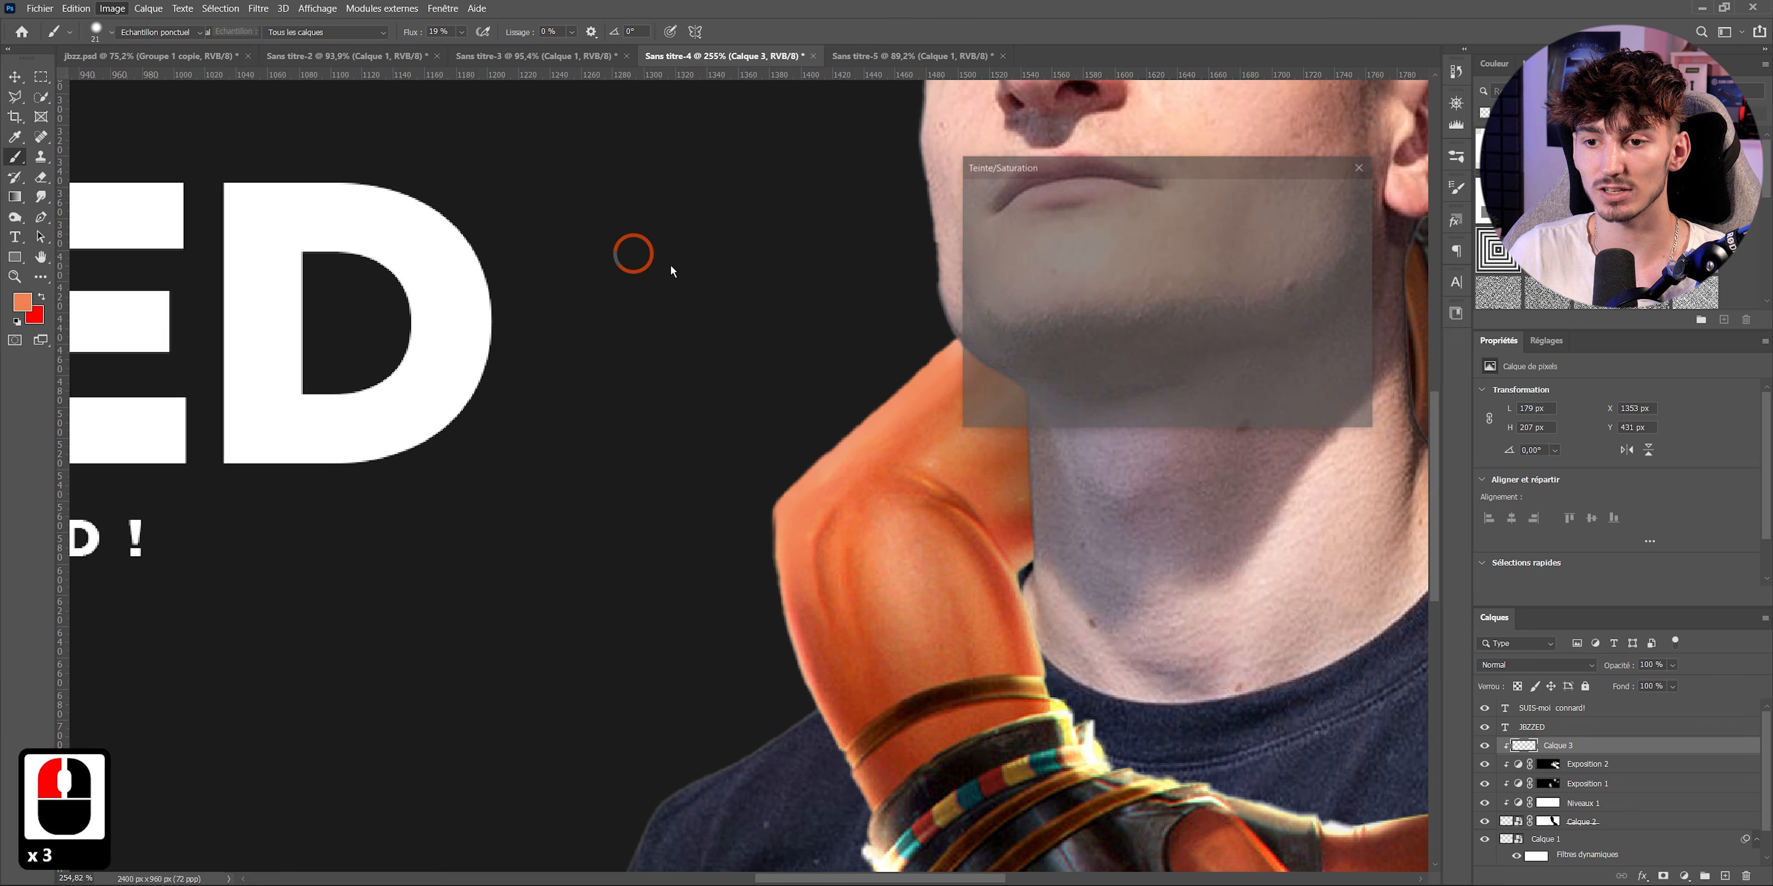
left_click_drag(1126, 276, 1129, 313)
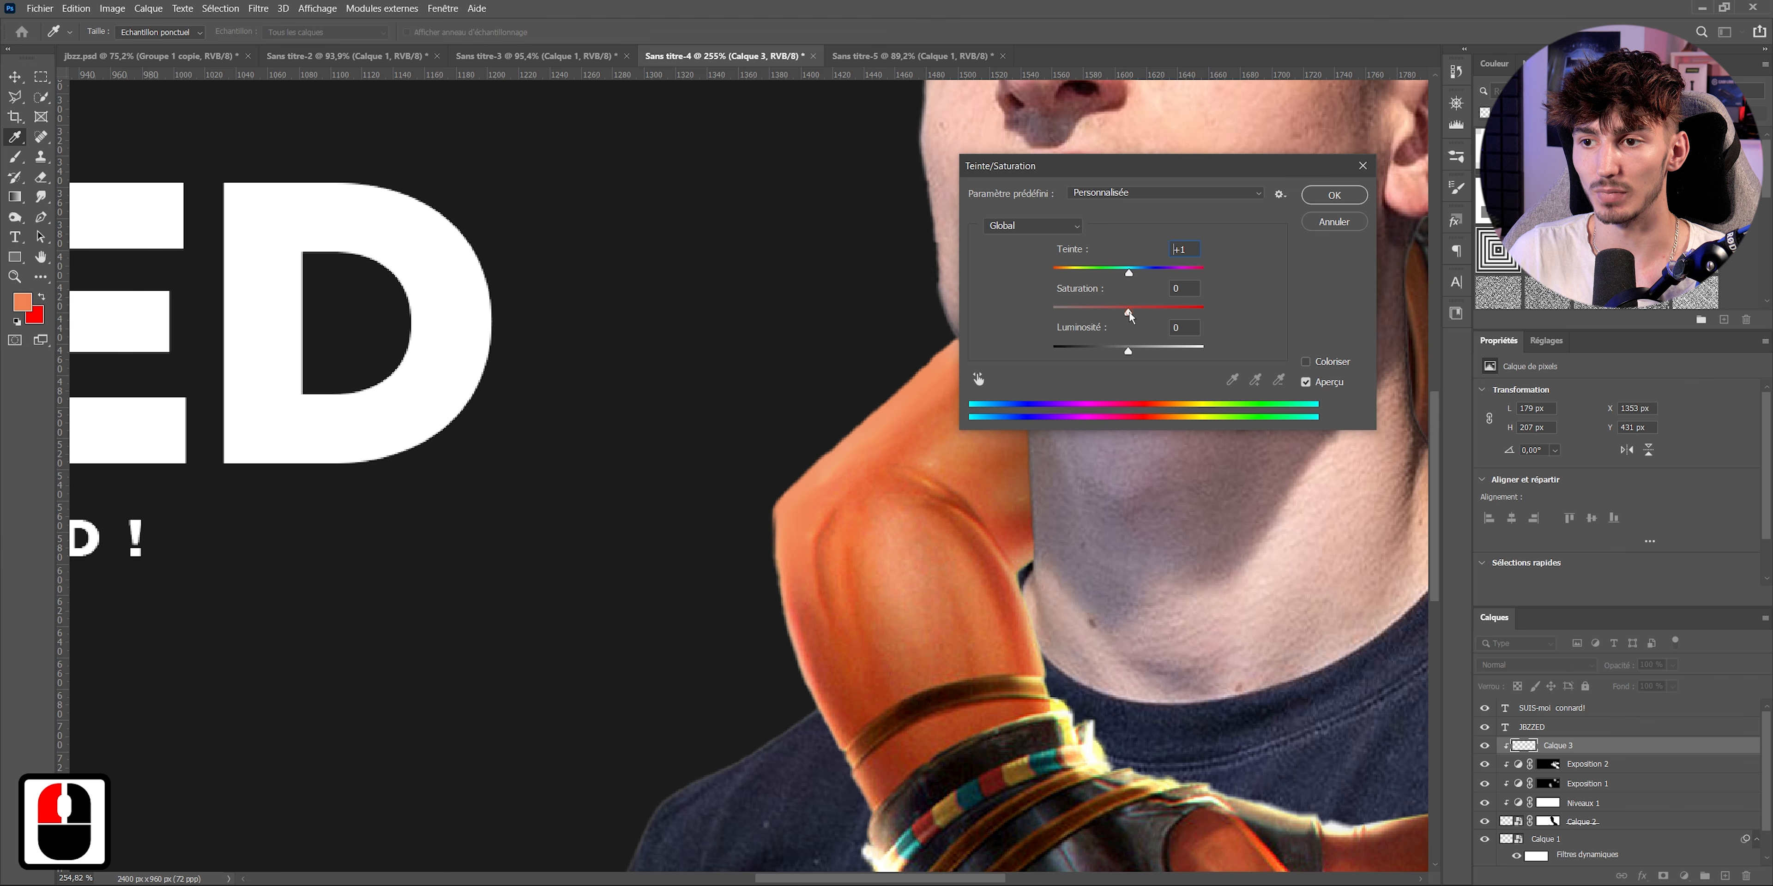
key("Return")
key("b")
- Examine the painted bent arm and the glowing edges of the character's outstretched arm and hand at several magnifications
scroll(843, 452, "down", 9)
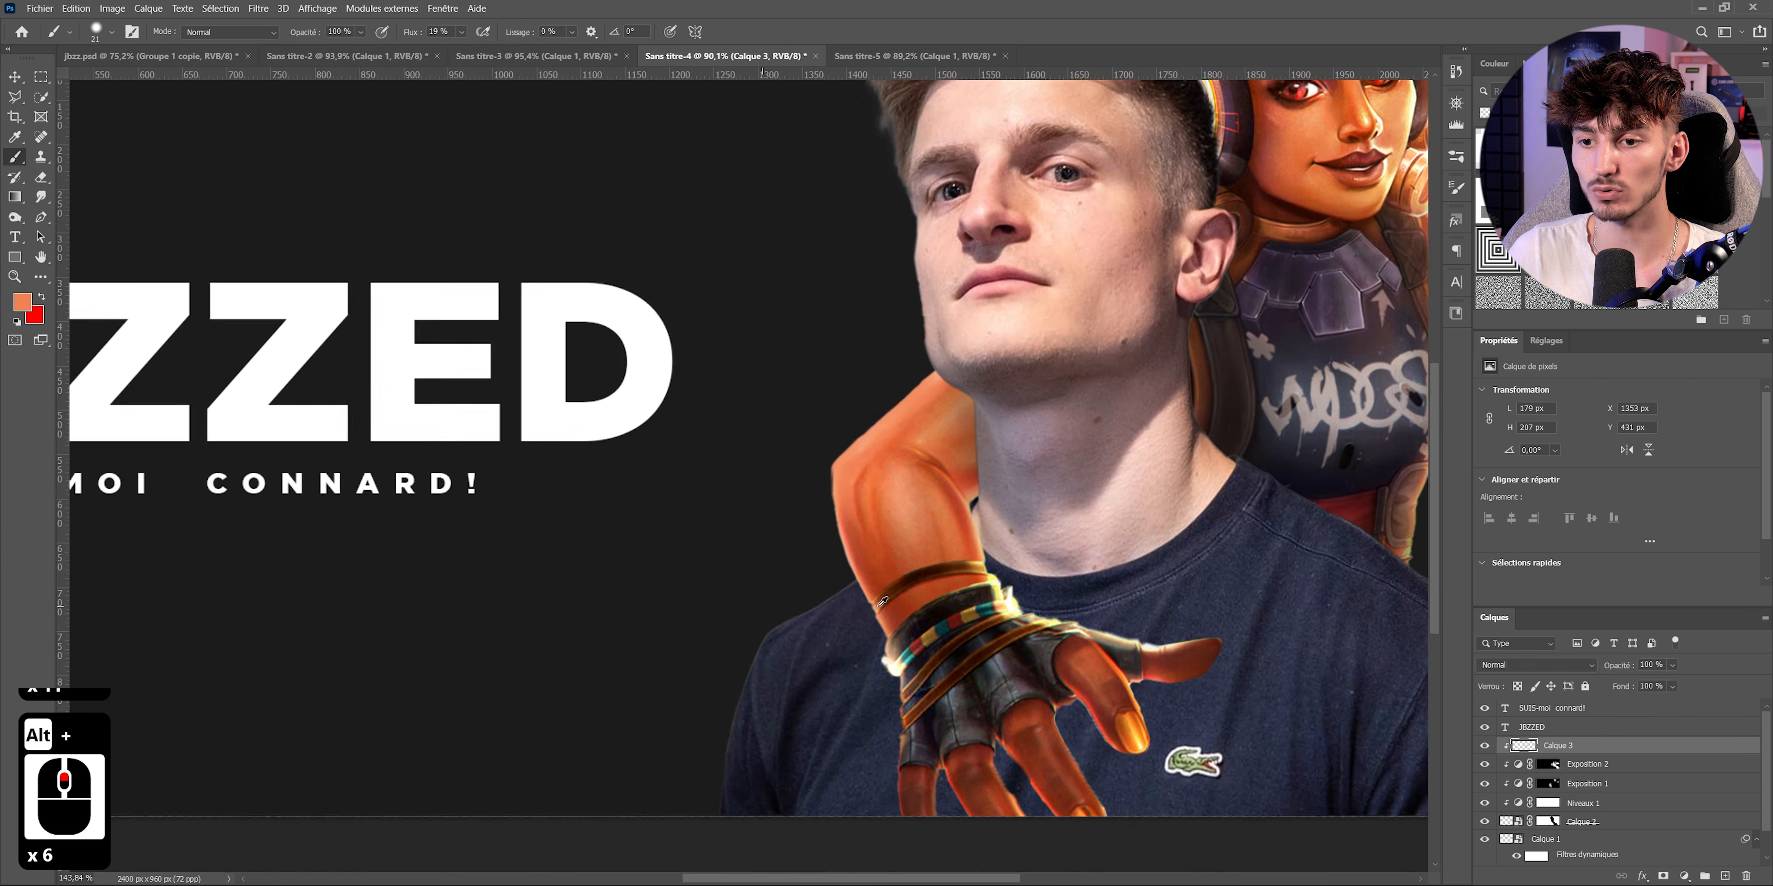
scroll(821, 508, "up", 6)
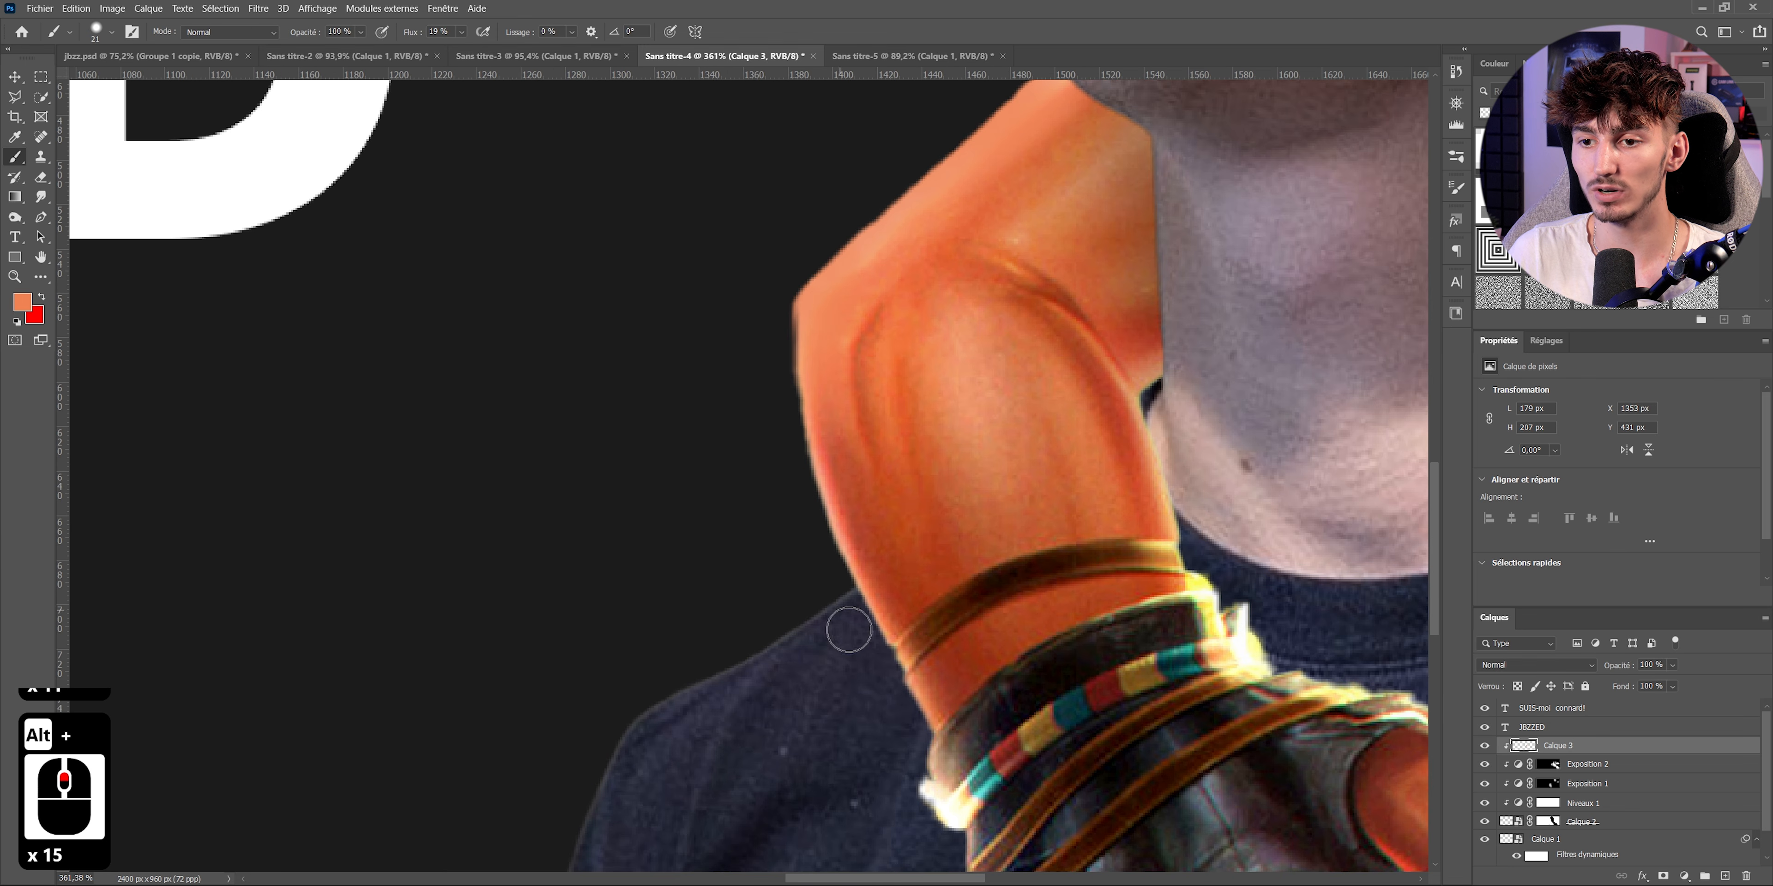
scroll(848, 630, "down", 17)
scroll(1146, 268, "up", 4)
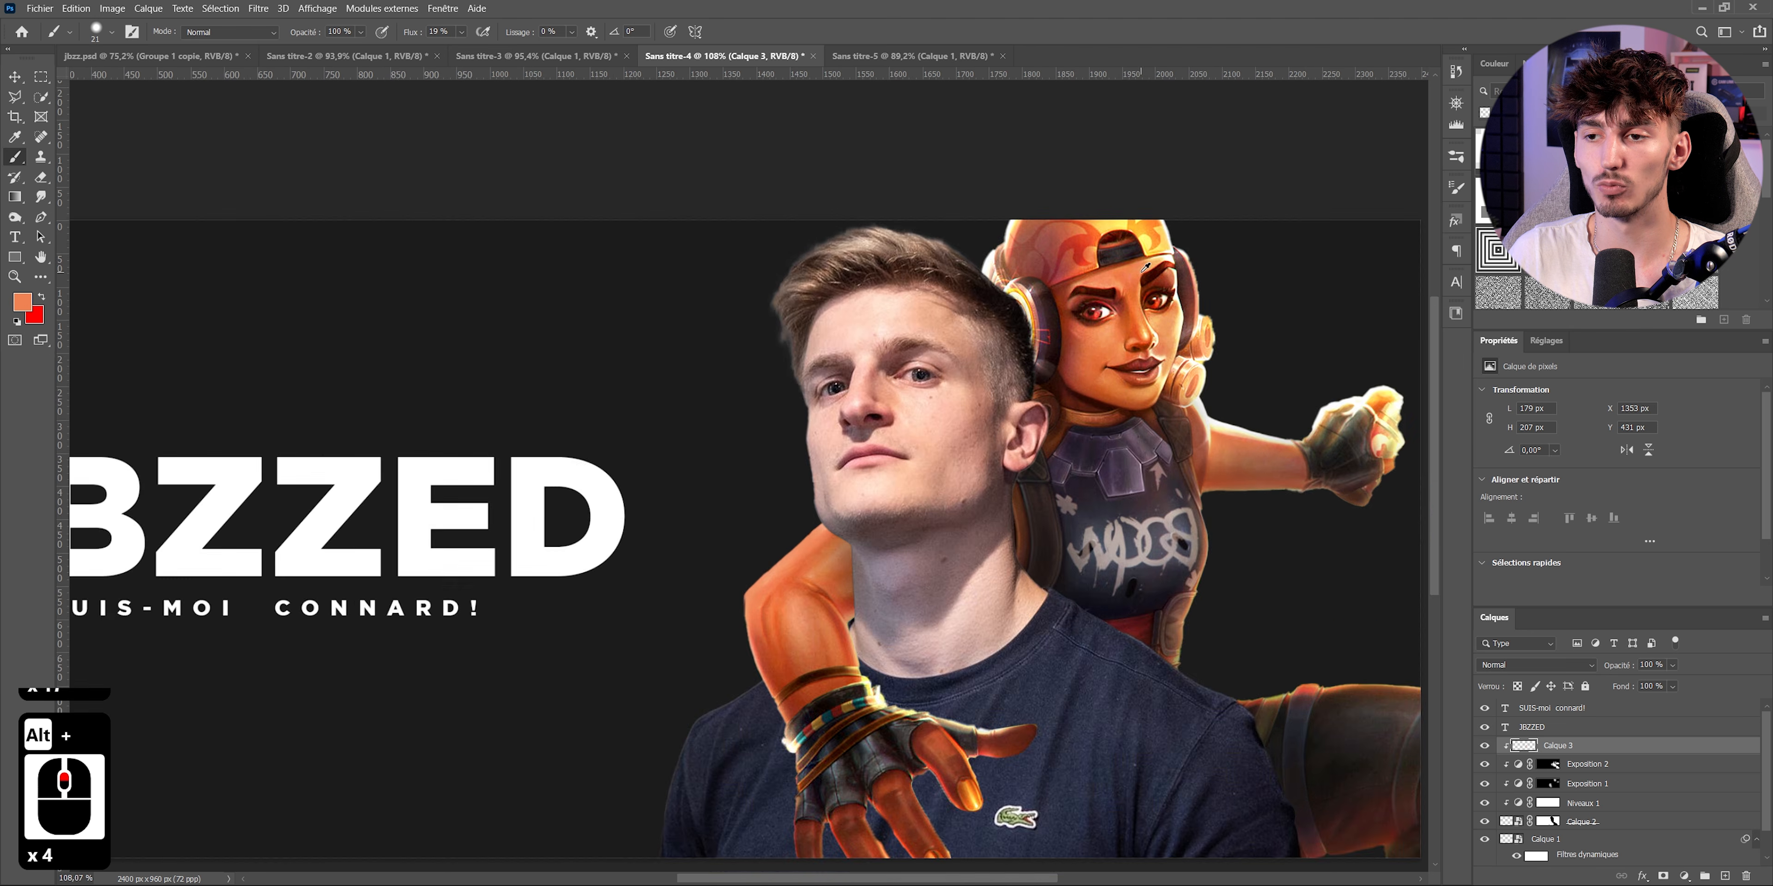
scroll(1146, 268, "up", 4)
scroll(962, 314, "down", 4)
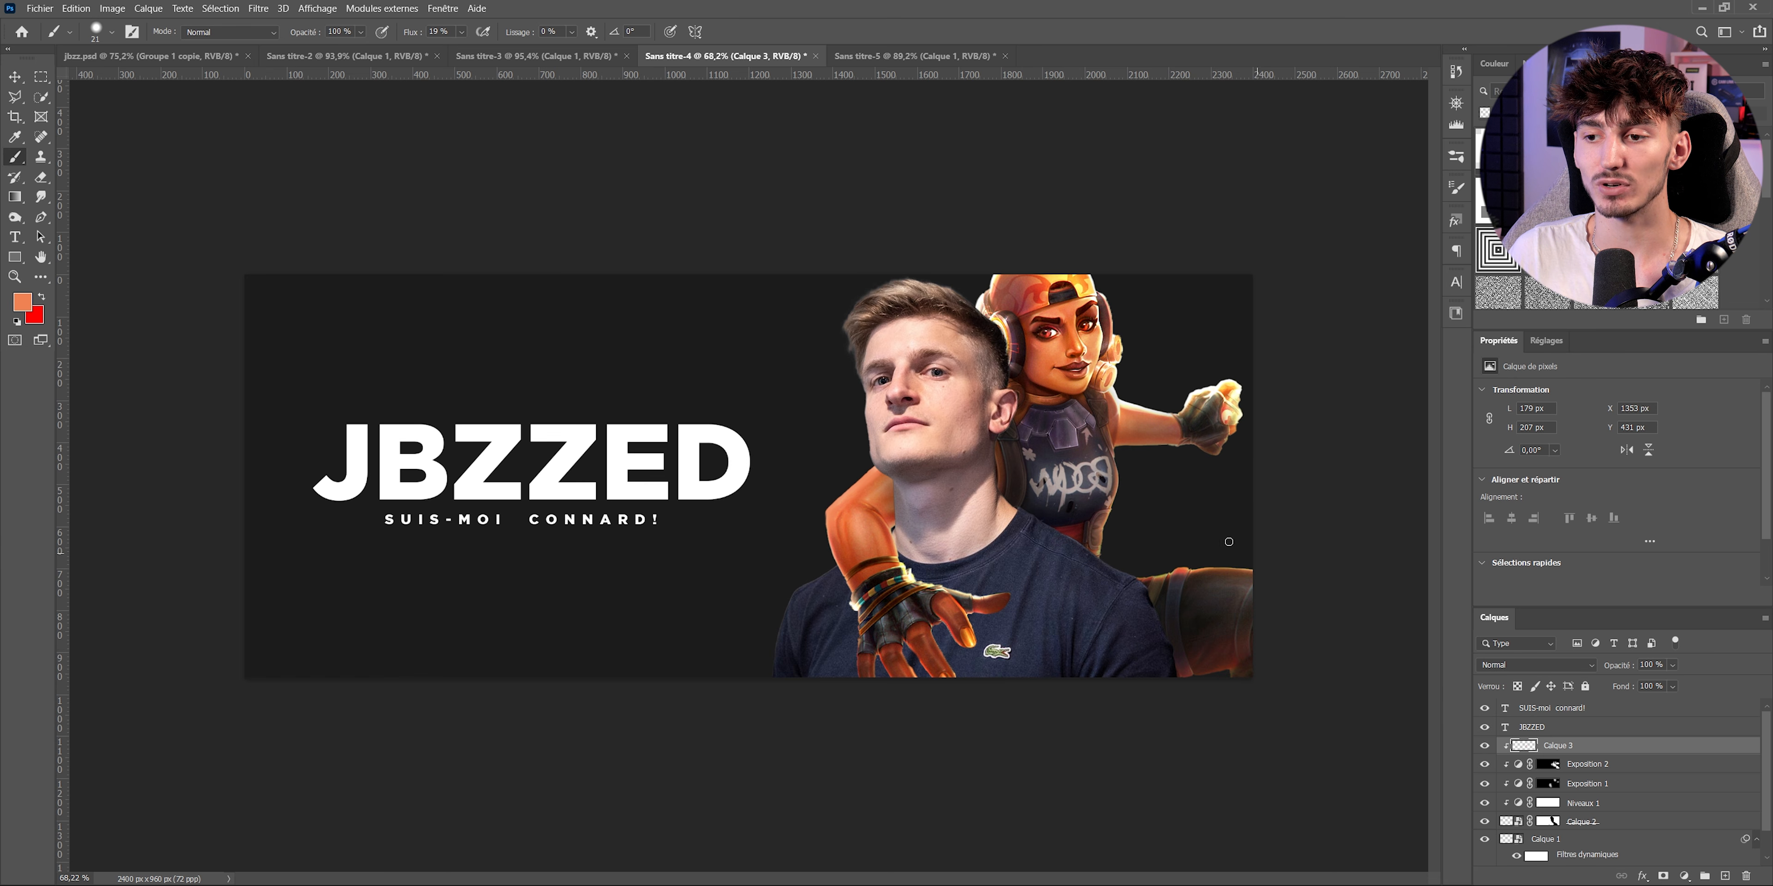
scroll(1214, 442, "up", 6)
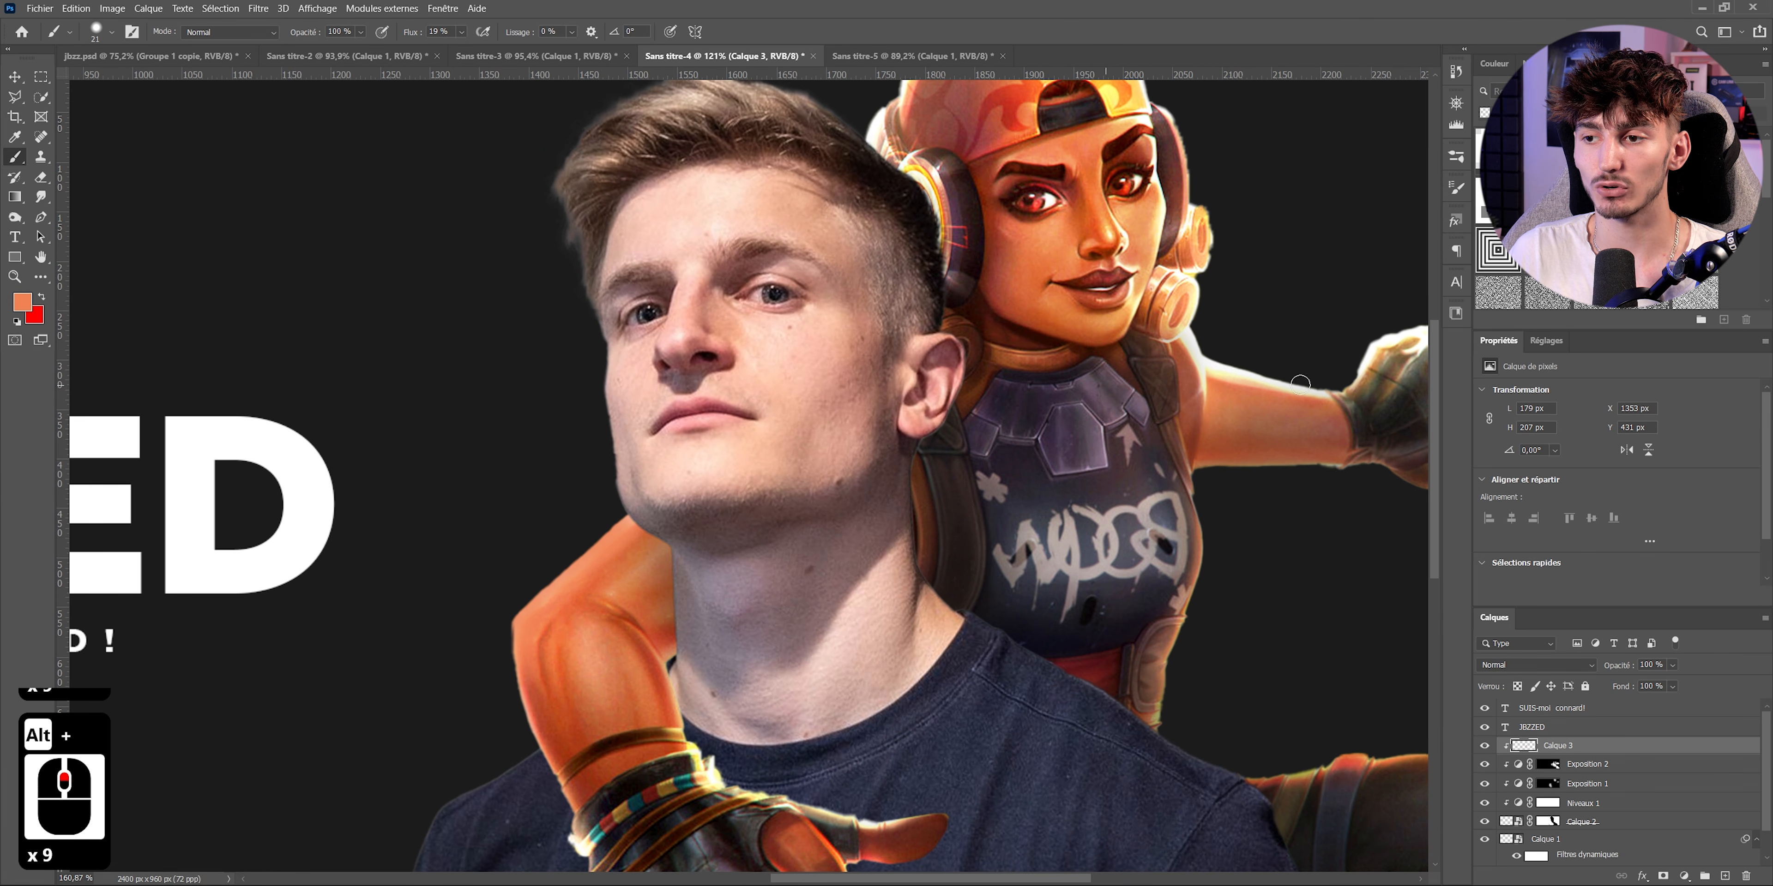
scroll(1350, 383, "up", 9)
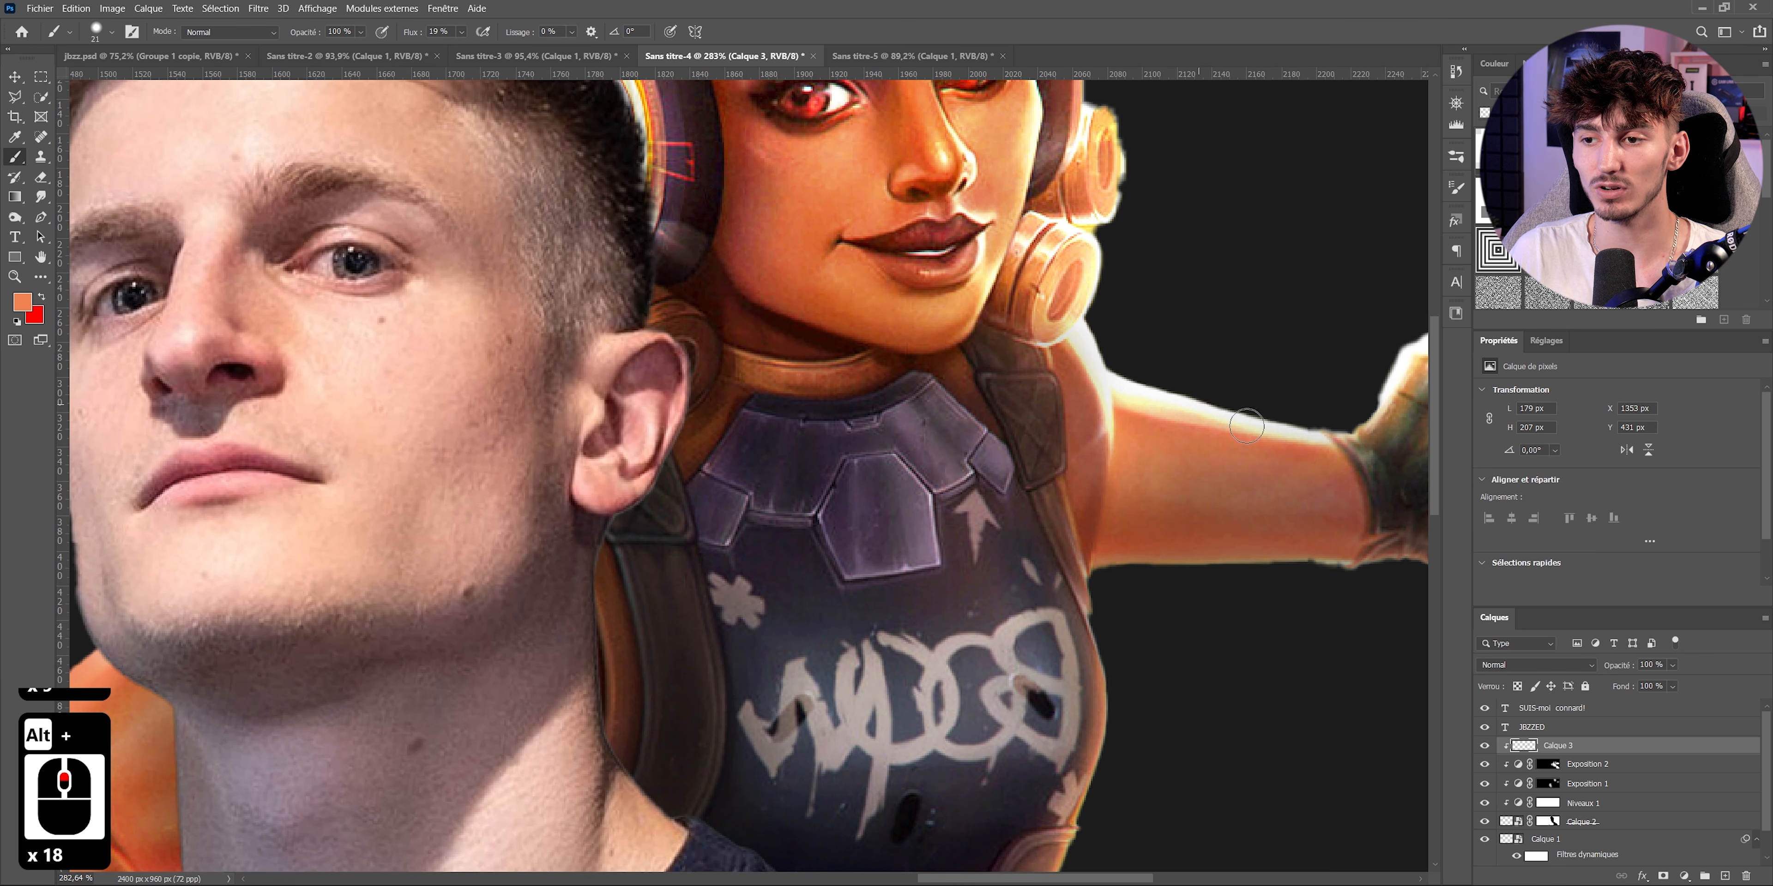
scroll(935, 472, "down", 4)
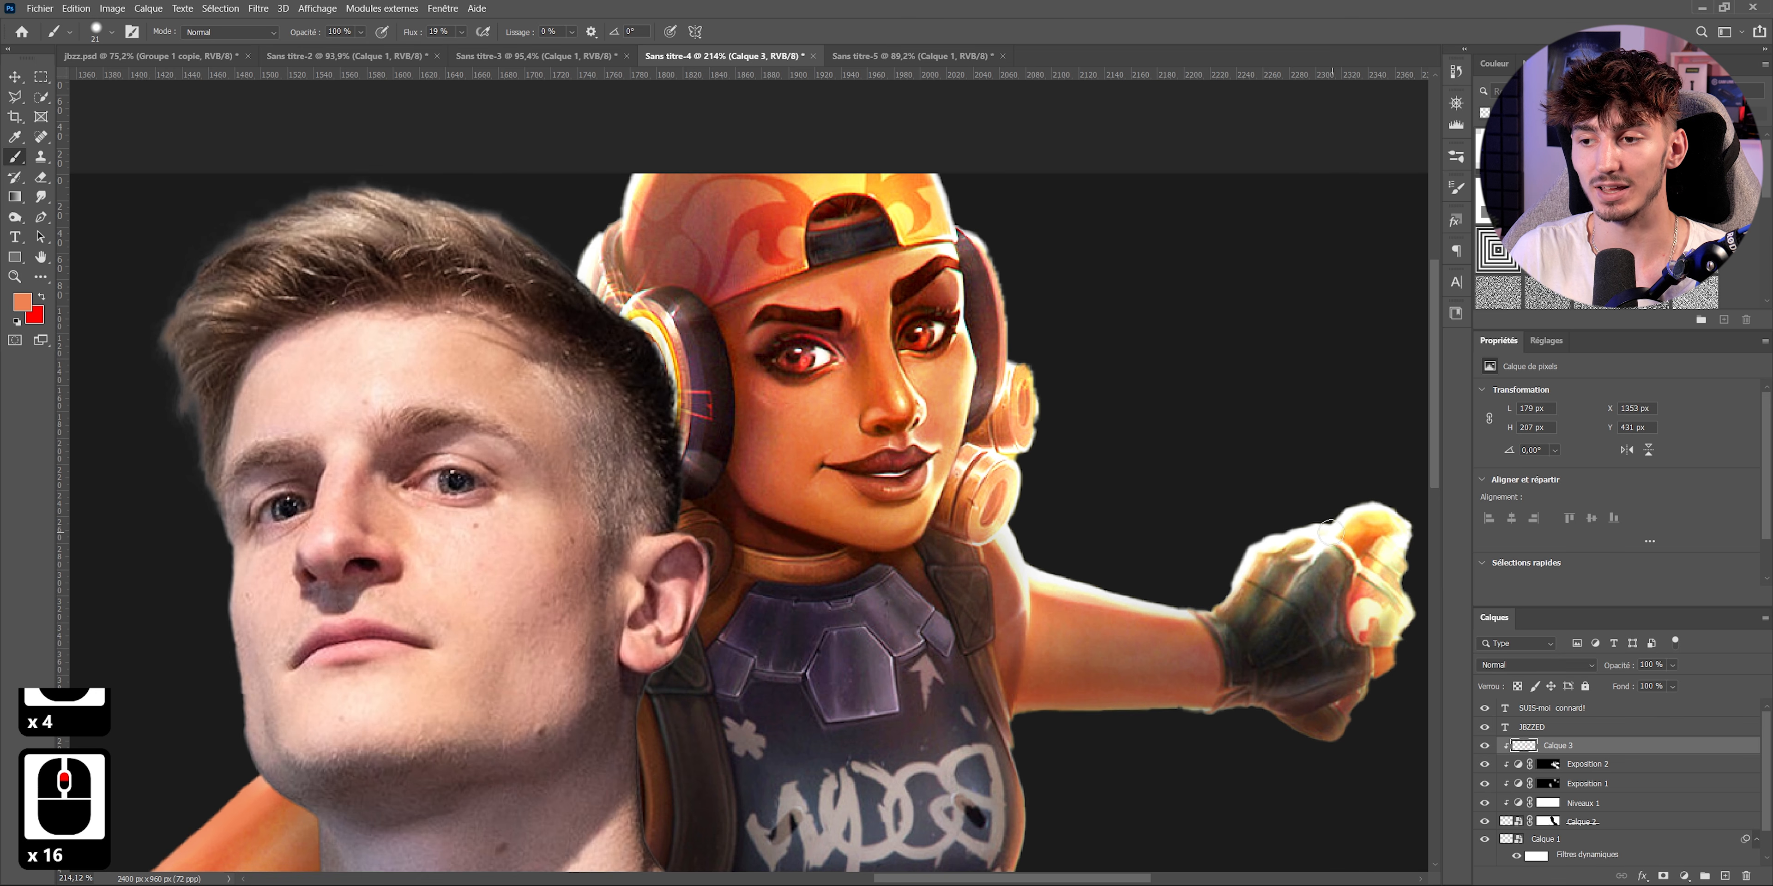
scroll(1329, 530, "up", 10)
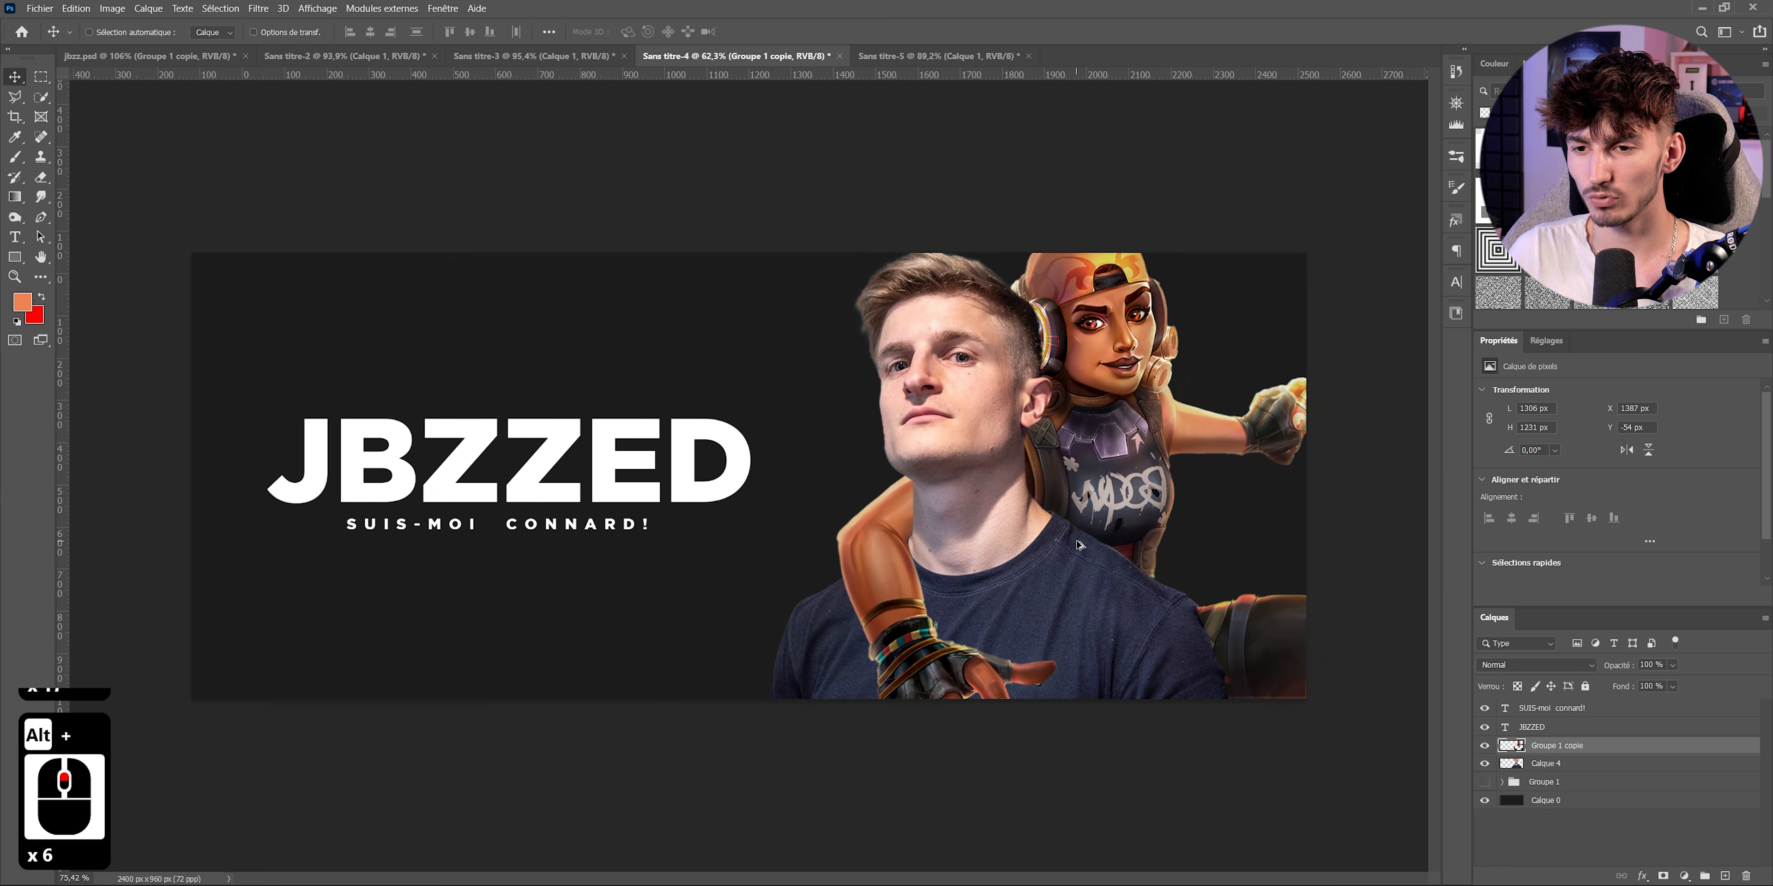
- Examine the colour and outer edge of the bent arm on the merged character layer
scroll(860, 628, "up", 8)
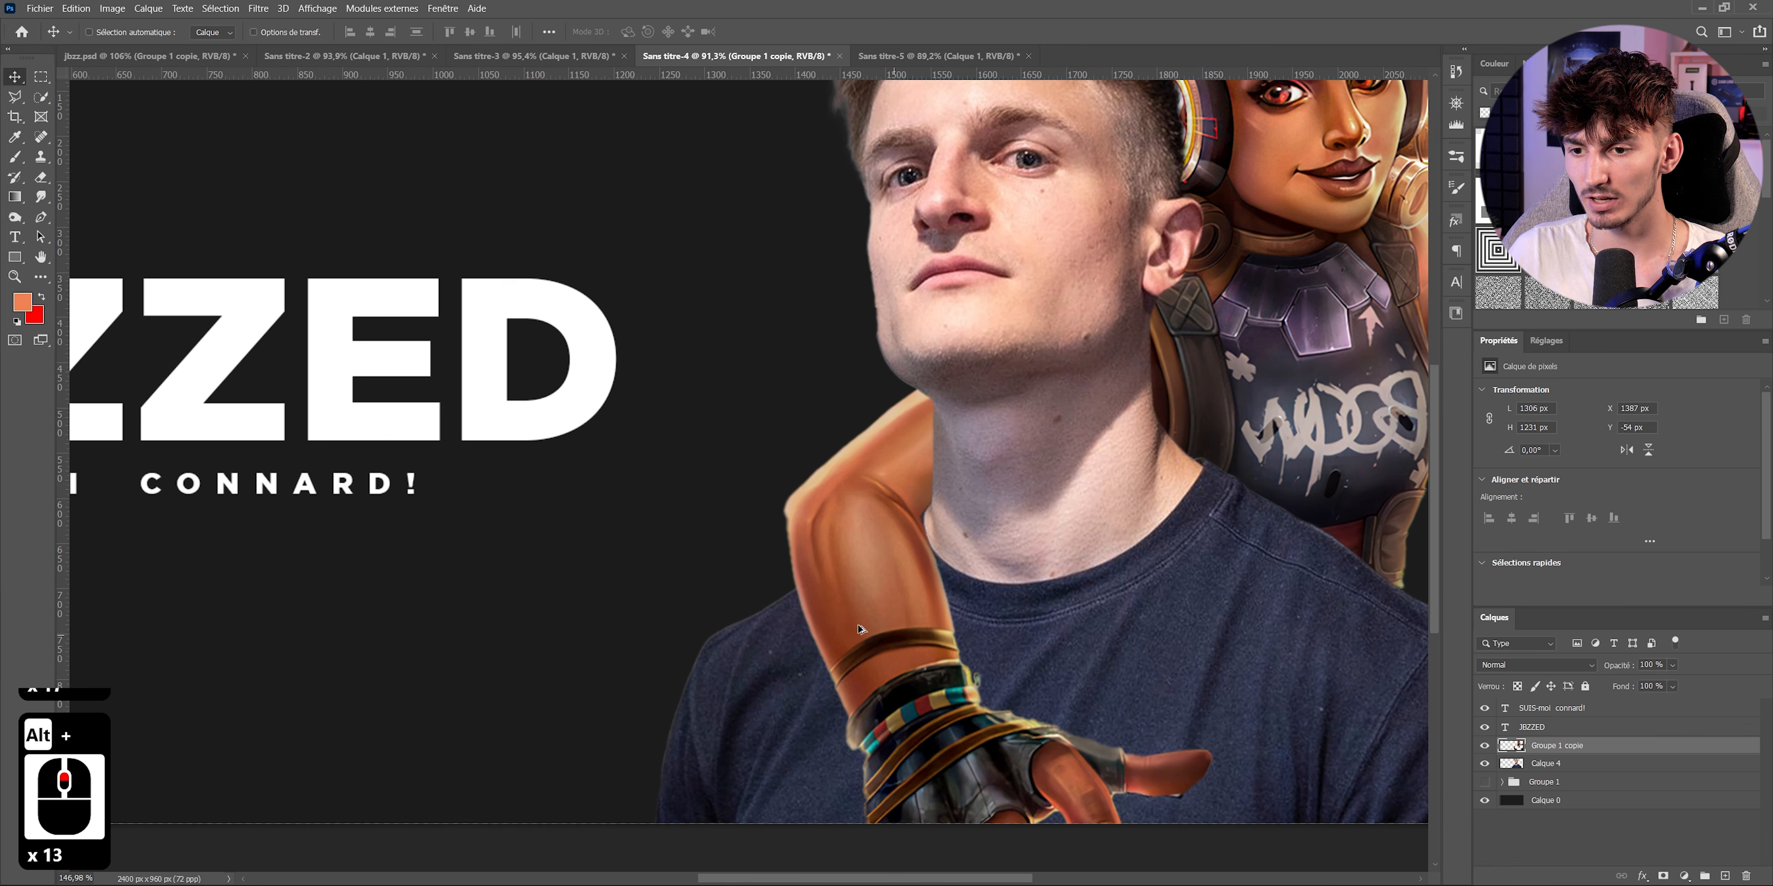
scroll(818, 551, "up", 3)
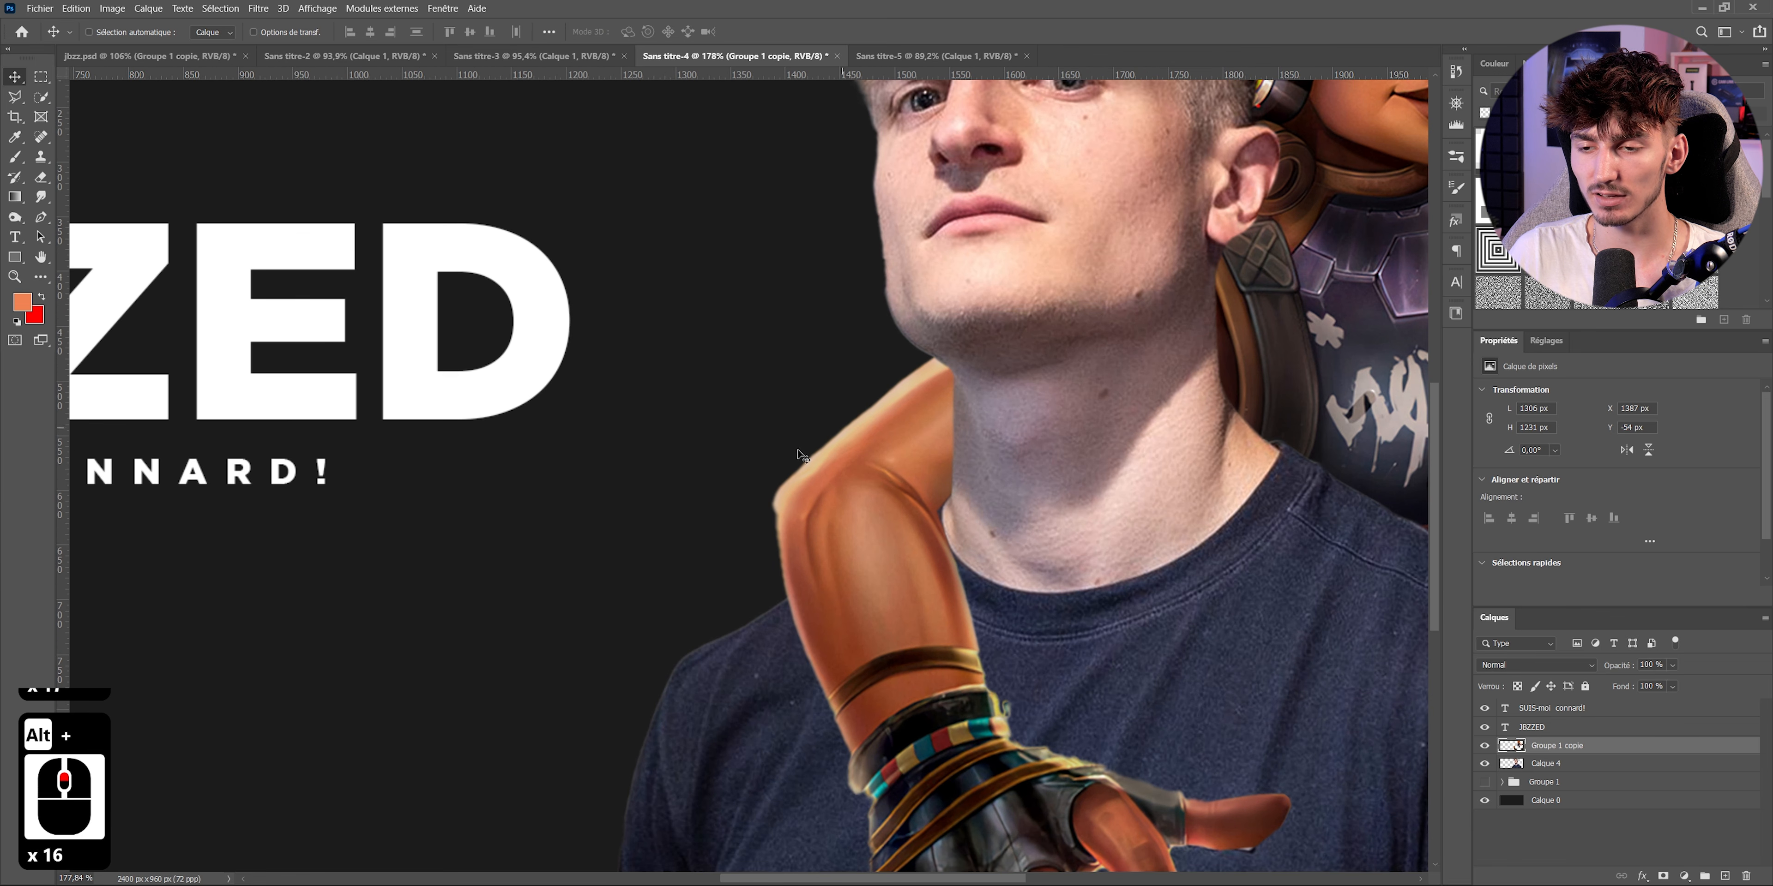
scroll(802, 455, "down", 2)
scroll(871, 411, "up", 7)
scroll(750, 513, "down", 3)
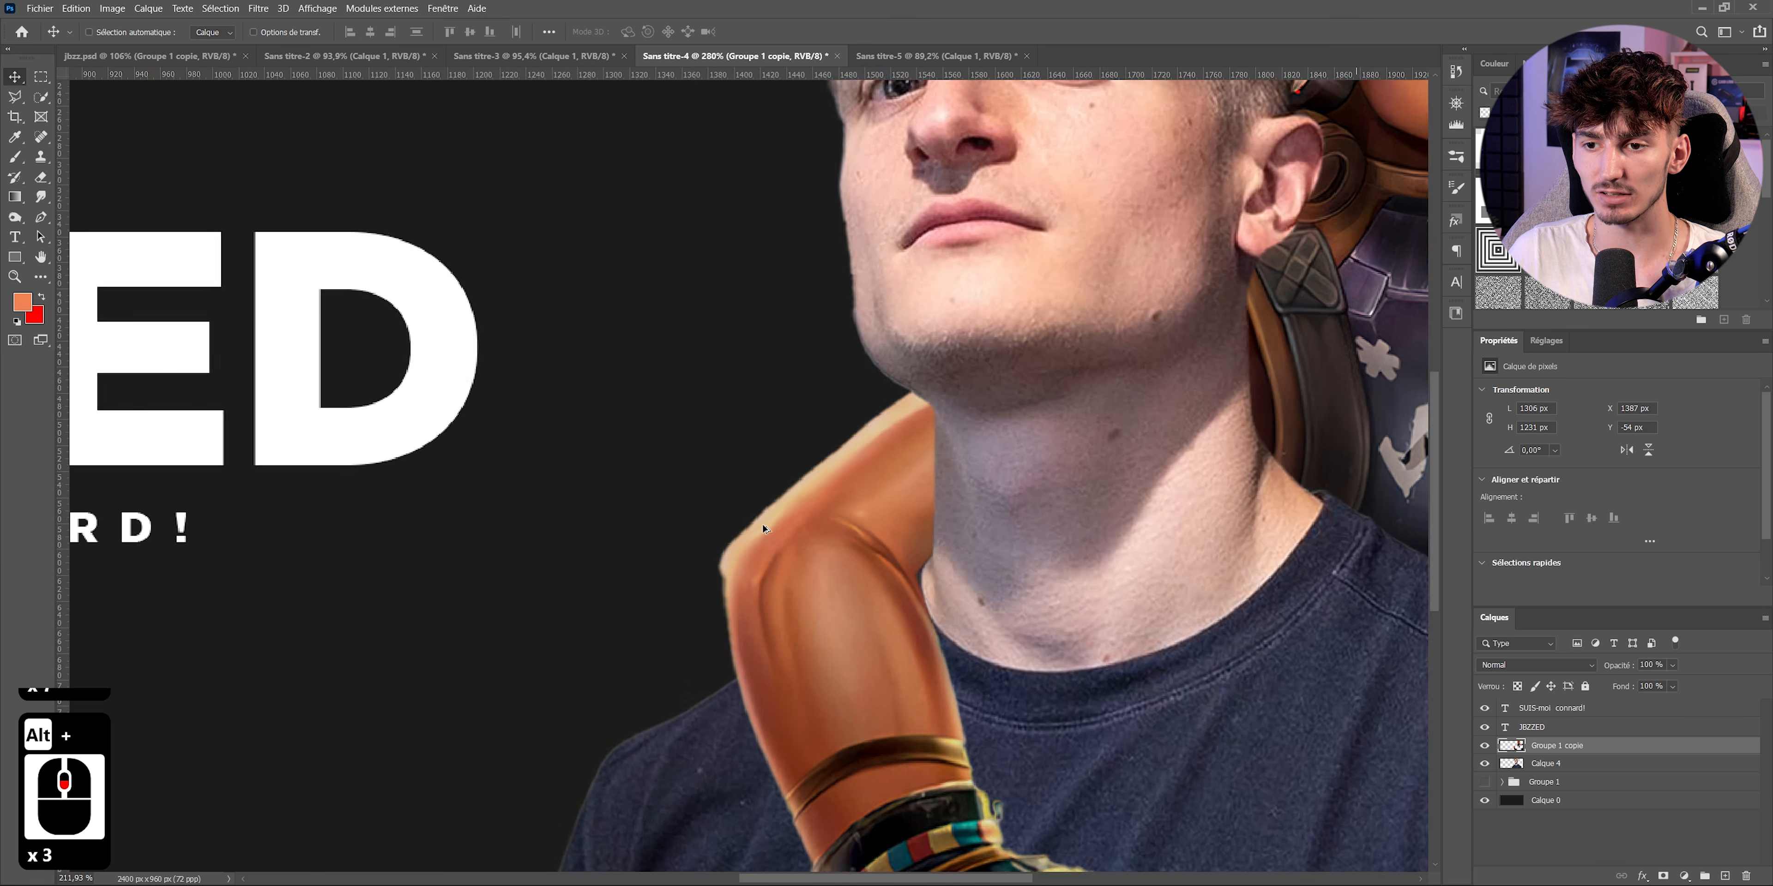
scroll(761, 523, "down", 10)
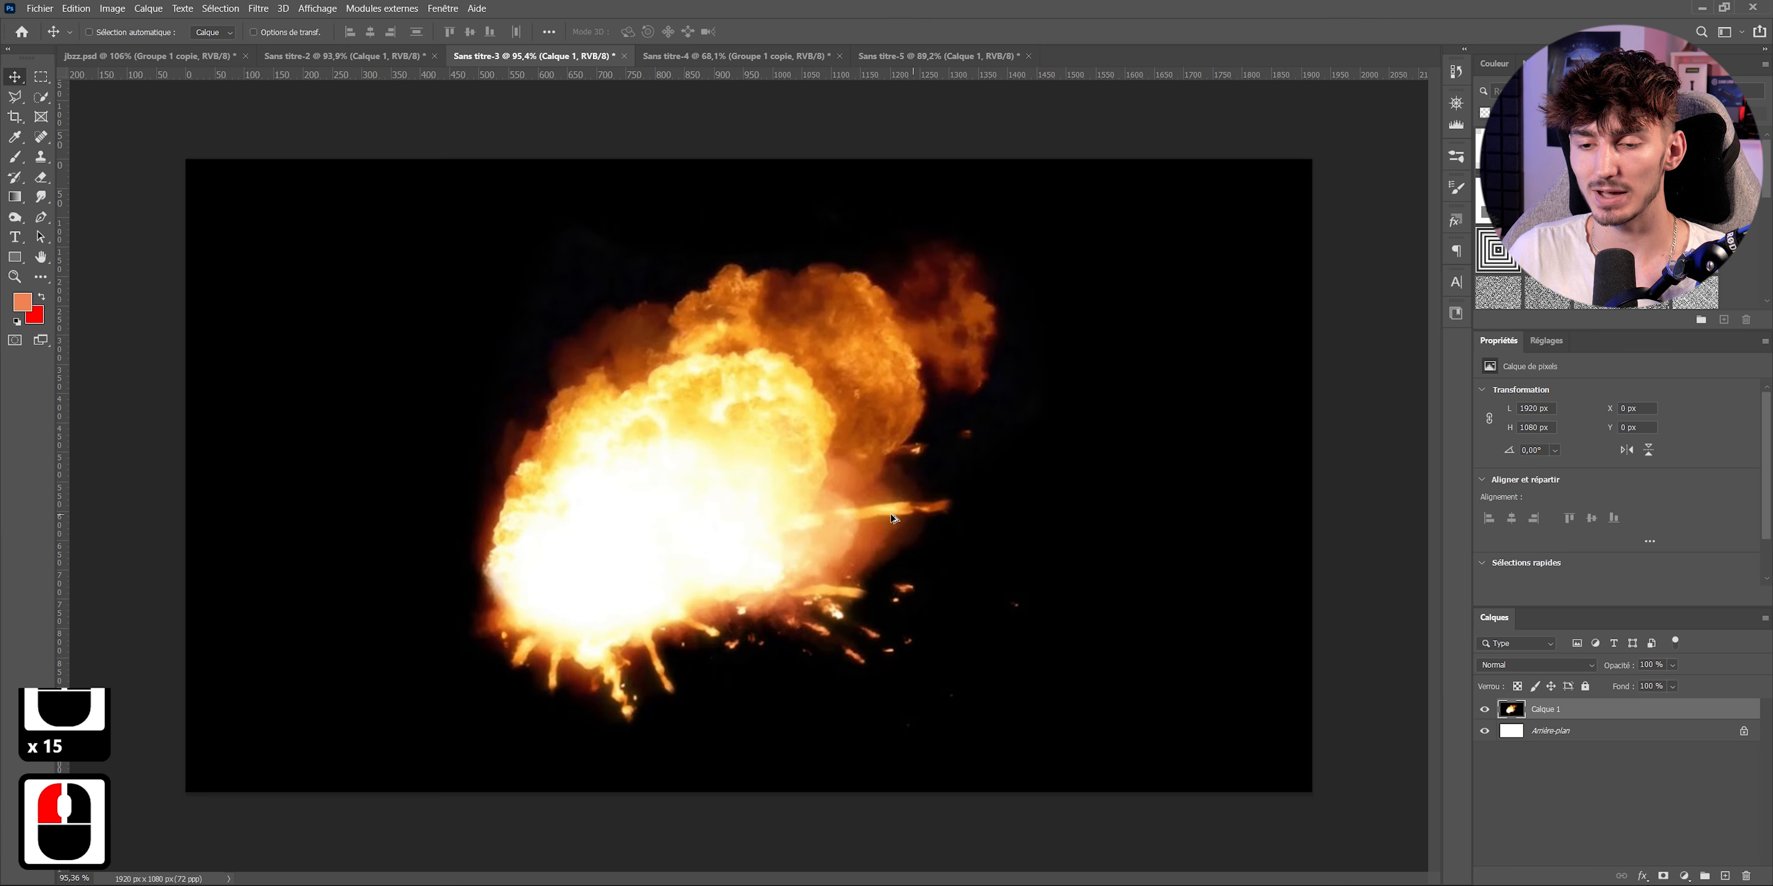
- Paste the explosion image directly above the dark background layer and set its blend mode to Superposition
scroll(640, 318, "up", 4)
scroll(652, 538, "down", 8)
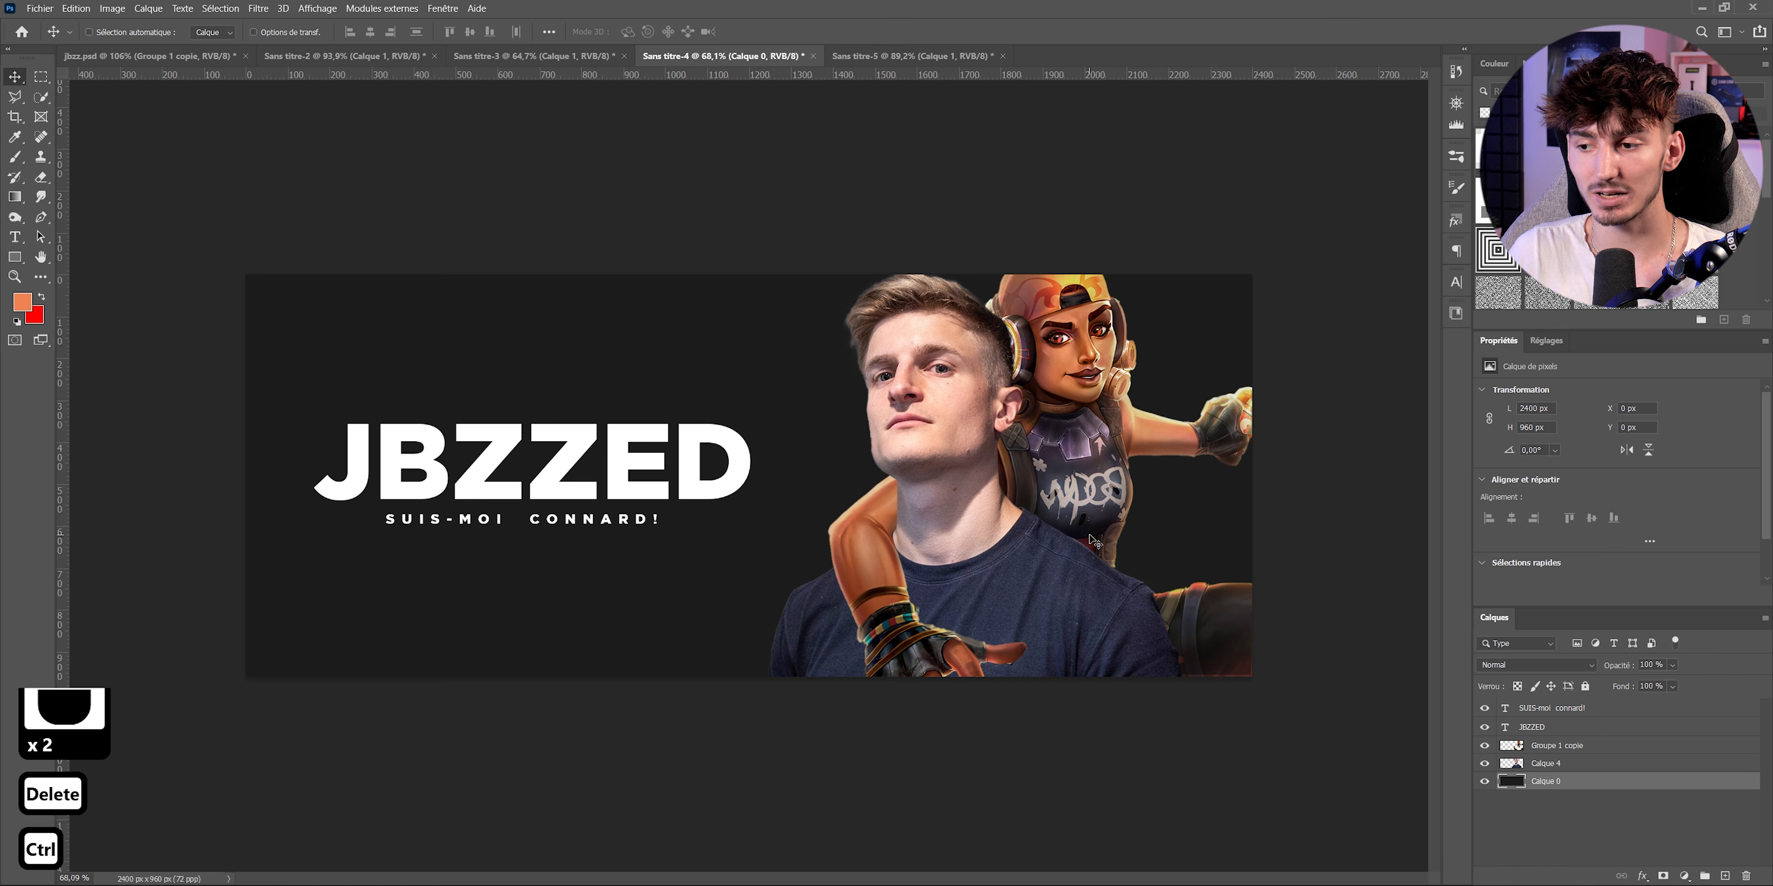
key("ctrl+v")
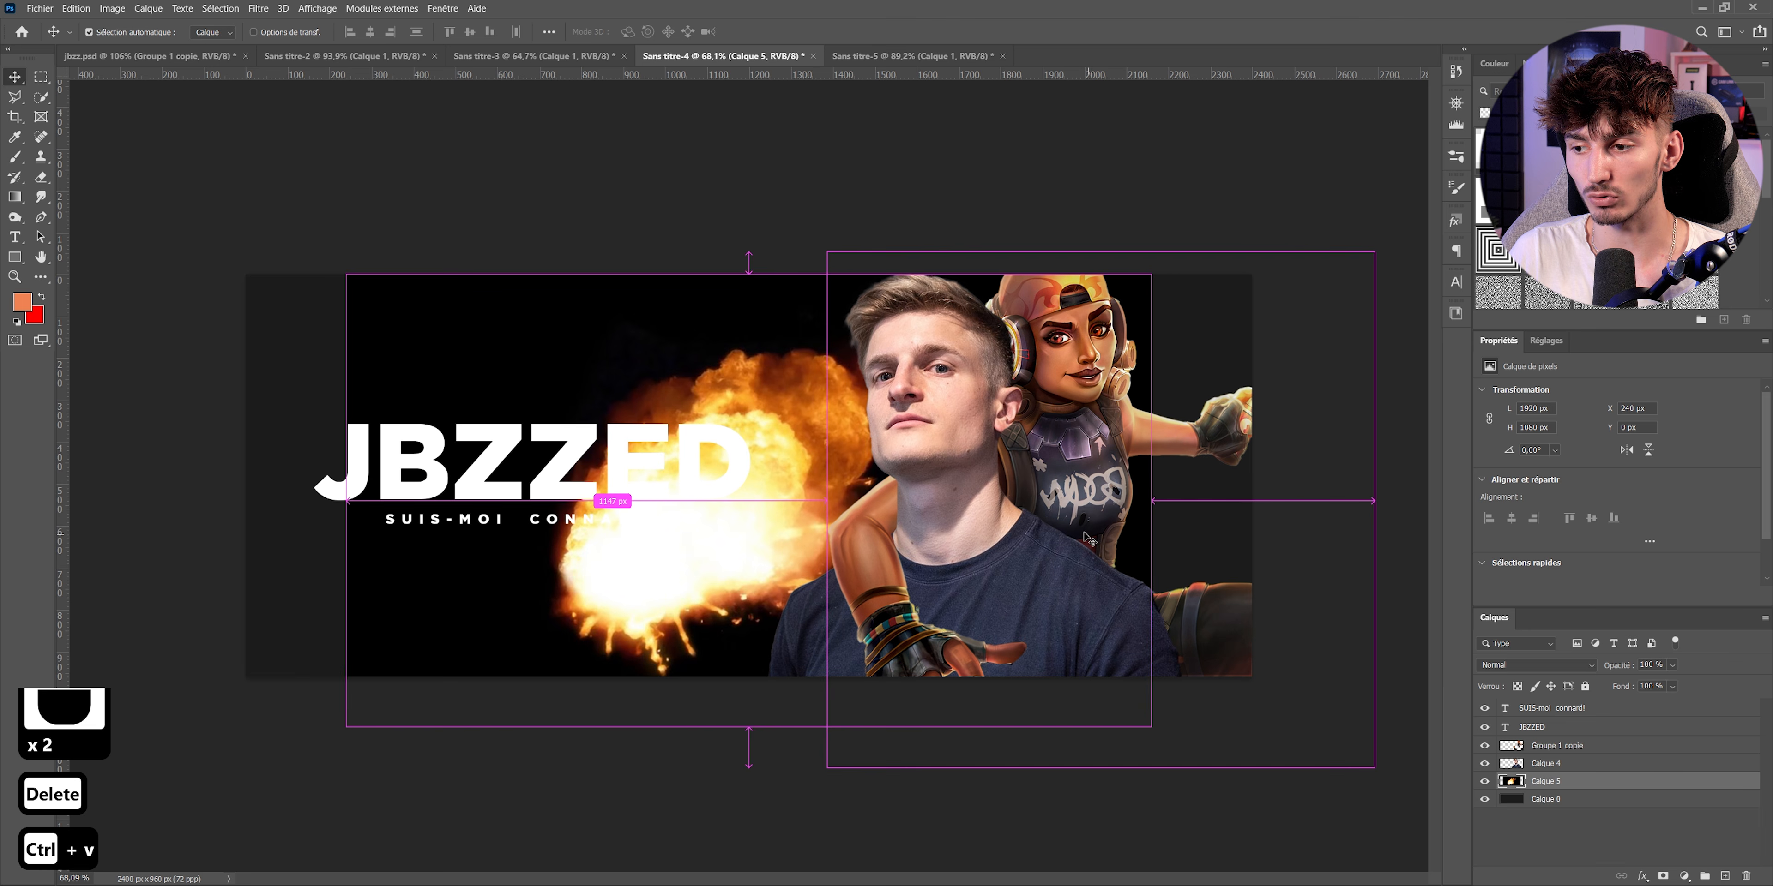
left_click(1503, 663)
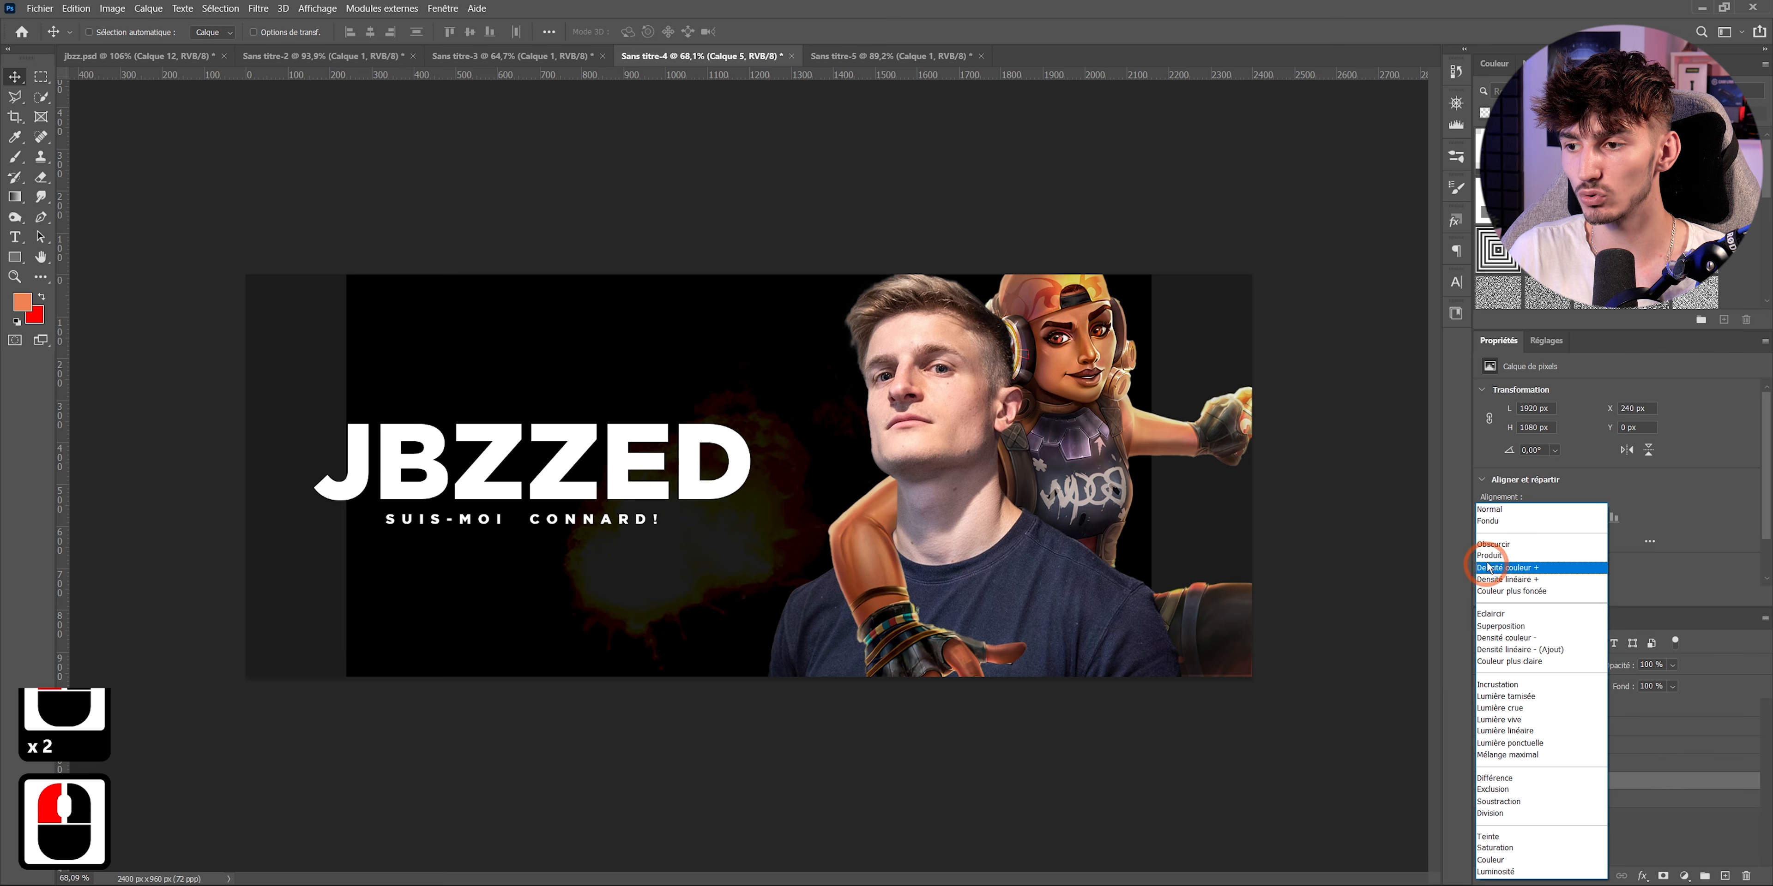
left_click(1505, 628)
- Enlarge the explosion to about 148 % and place it behind the portrait and the character
key("ctrl+t")
scroll(1055, 499, "down", 3)
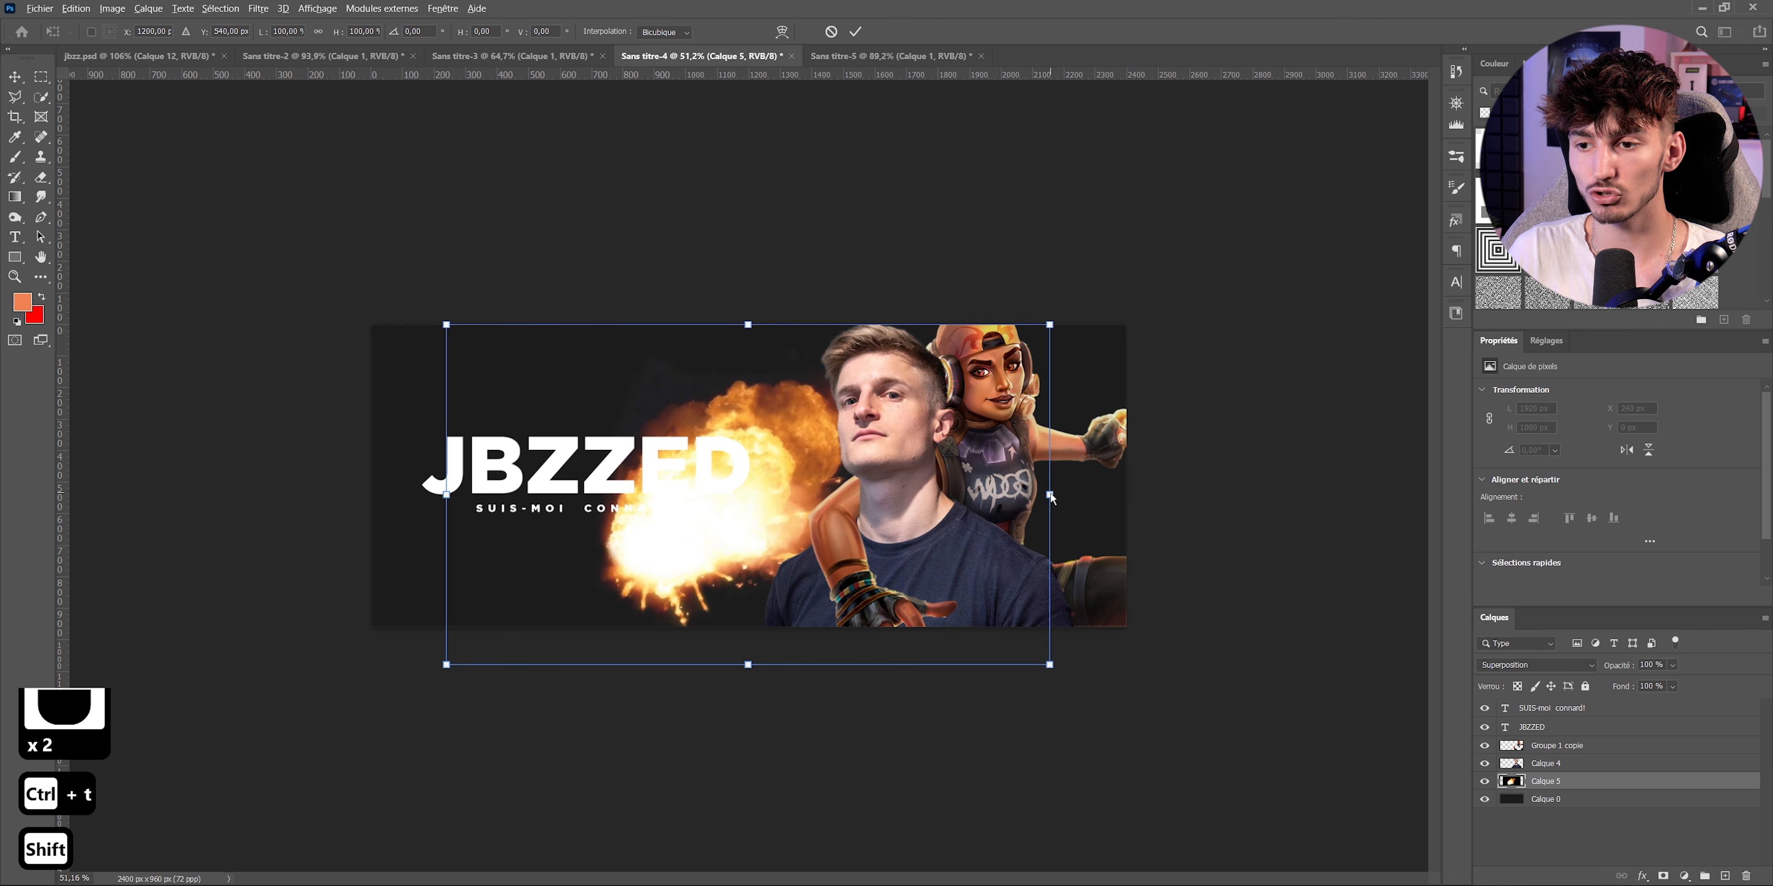
left_click_drag(1050, 496, 1199, 541)
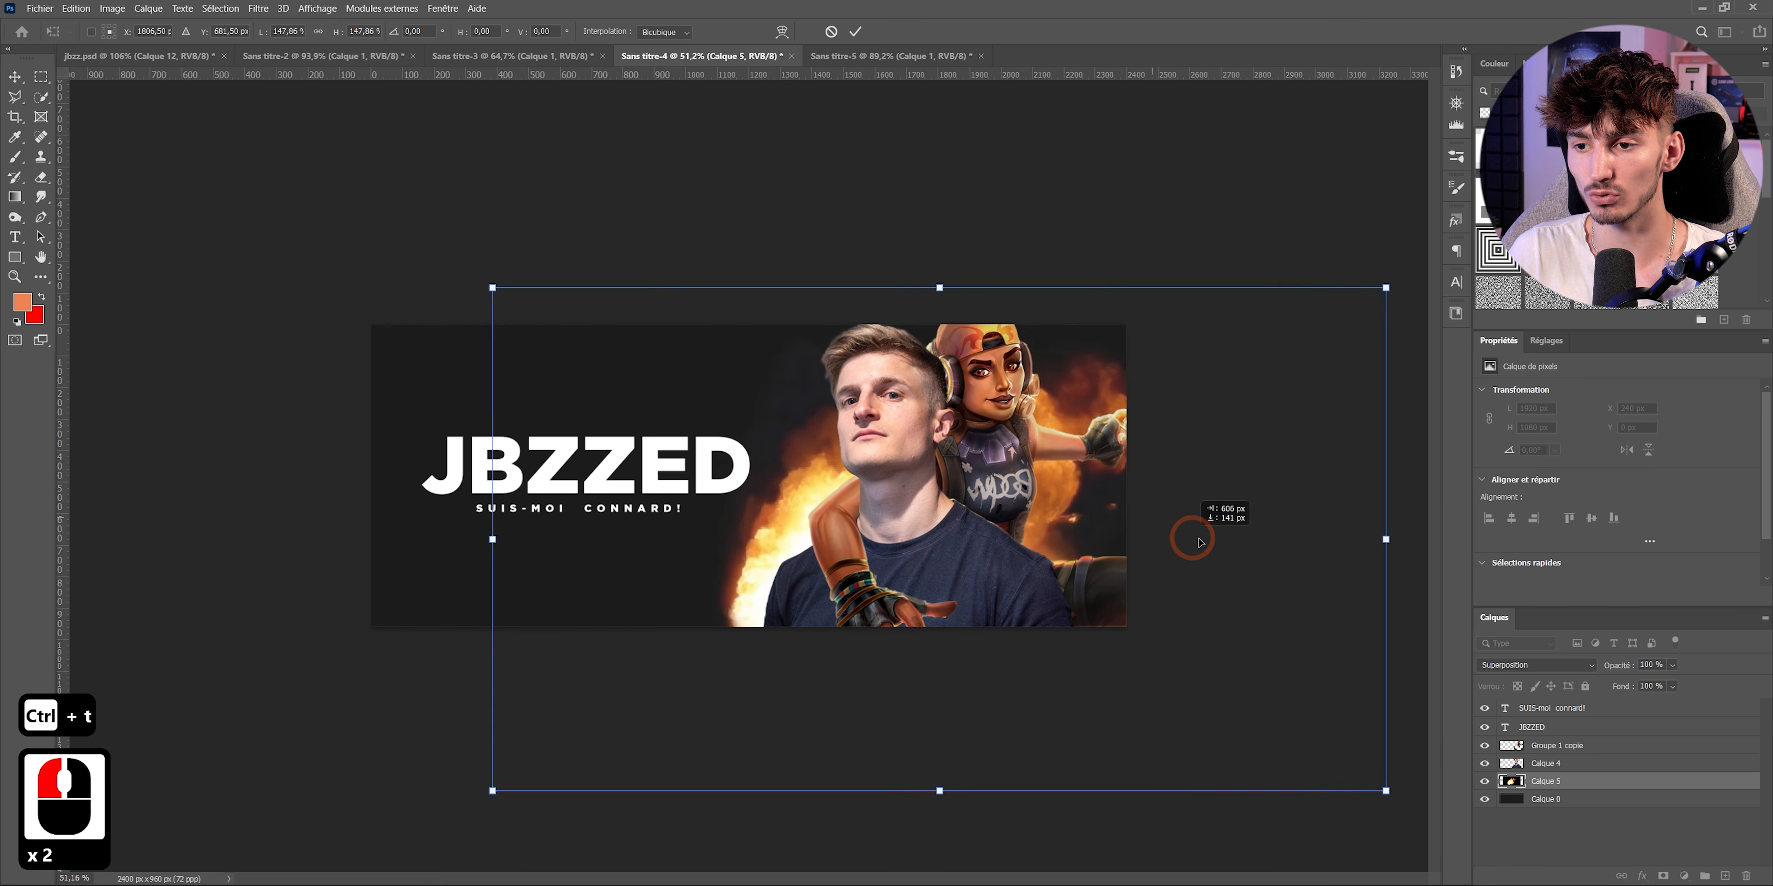
double_click(1199, 542)
scroll(798, 505, "up", 13)
scroll(688, 692, "down", 12)
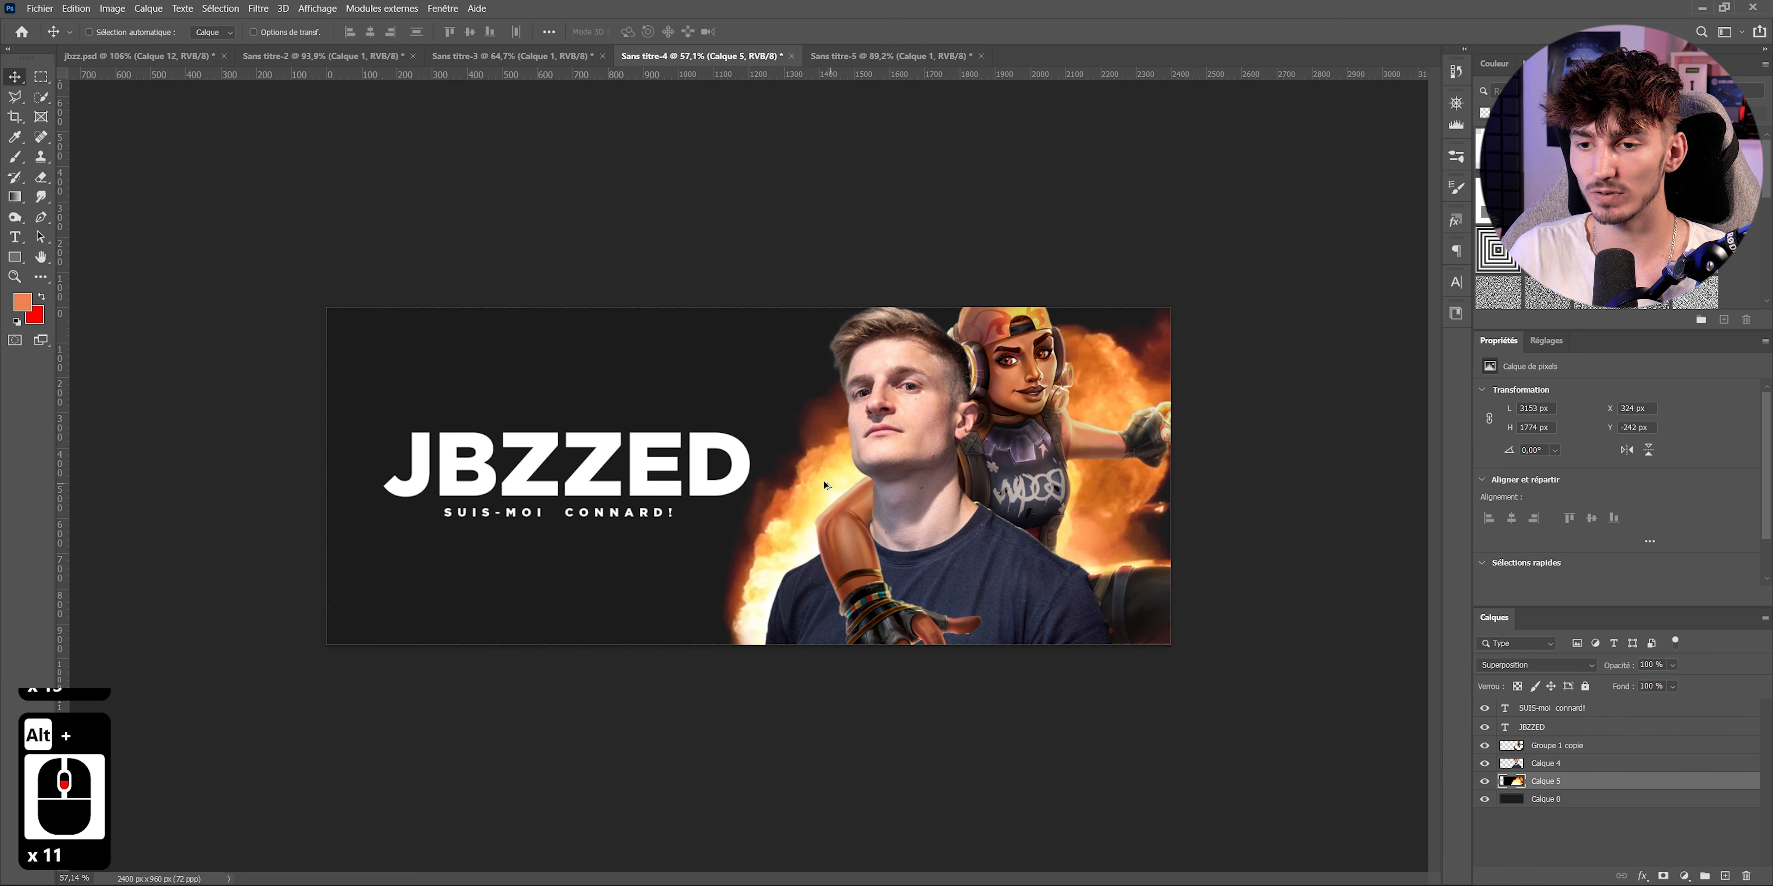
scroll(822, 480, "up", 5)
scroll(793, 613, "down", 8, "alt")
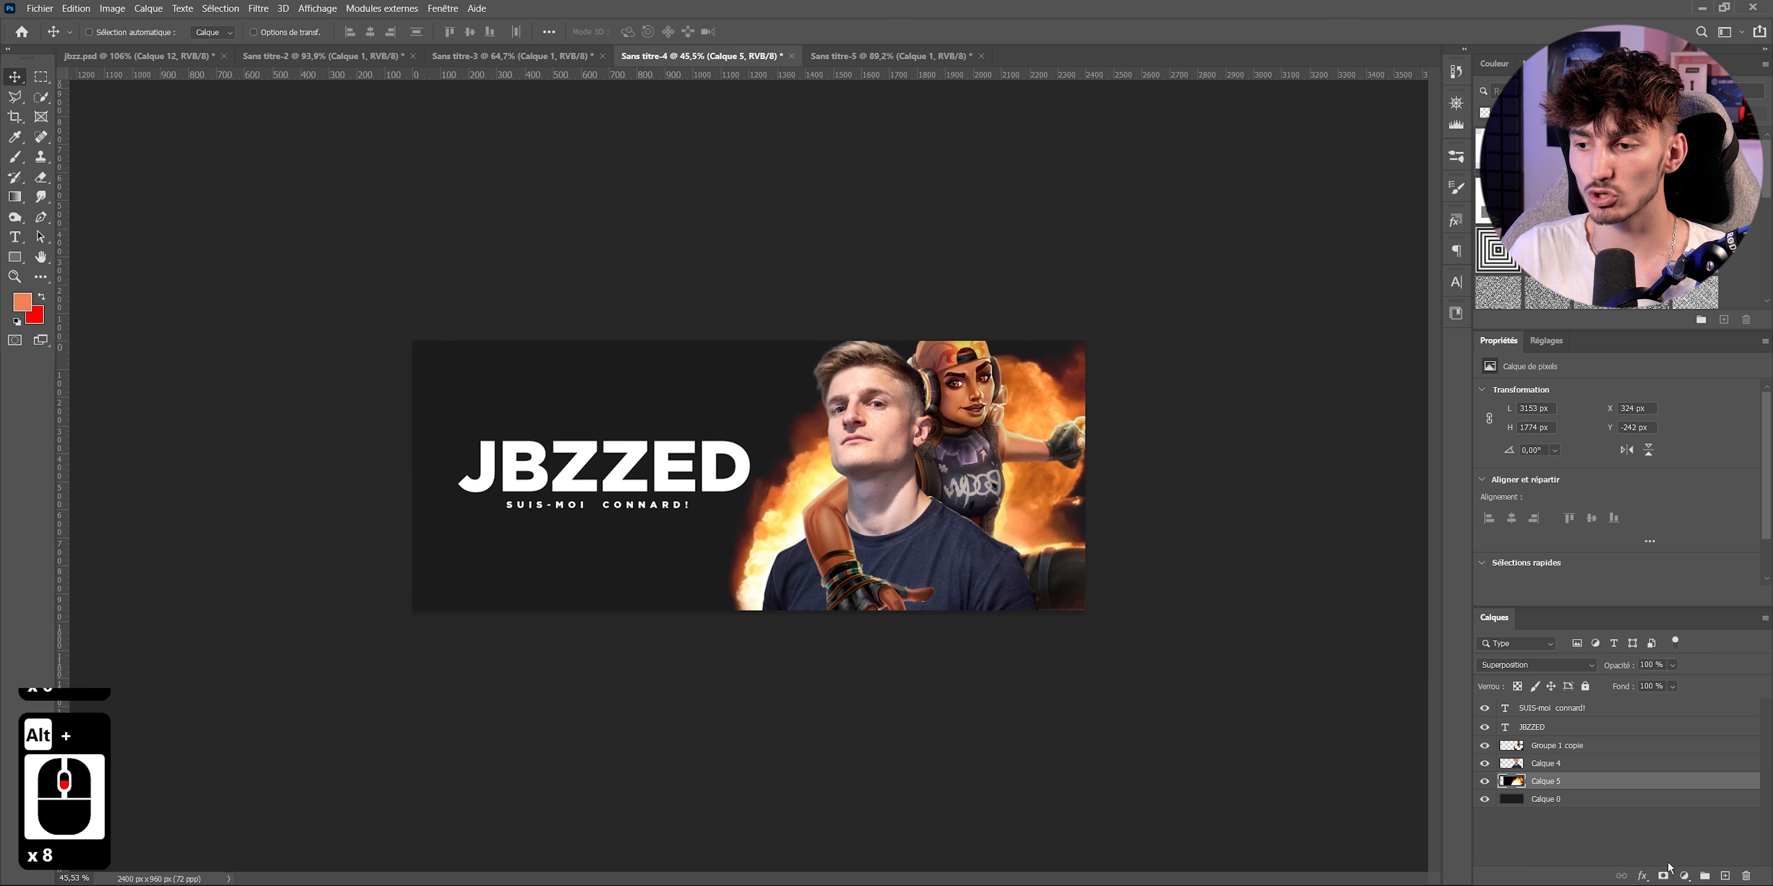
- Add a mask to the explosion layer and soften its edge beside the title with a large black brush at 9 % flow
left_click(1663, 876)
left_click(41, 295)
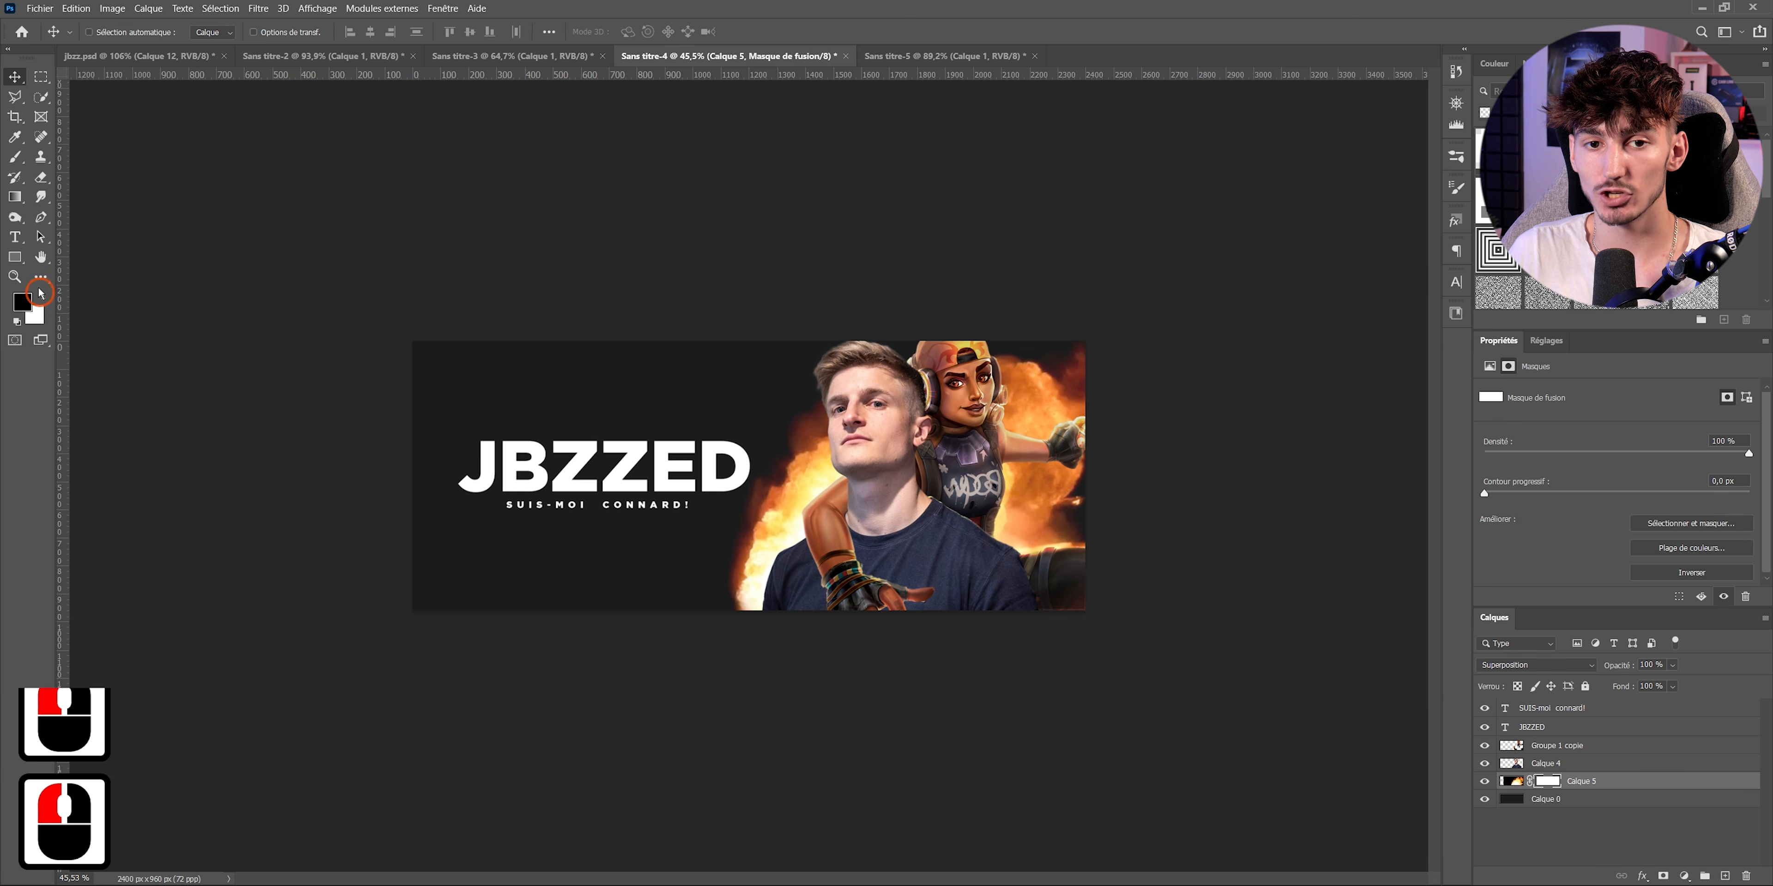
left_click(18, 160)
scroll(804, 640, "up", 1, "alt")
left_click_drag(762, 534, 845, 536, "alt")
left_click_drag(763, 581, 752, 390, "alt")
left_click_drag(413, 32, 407, 32)
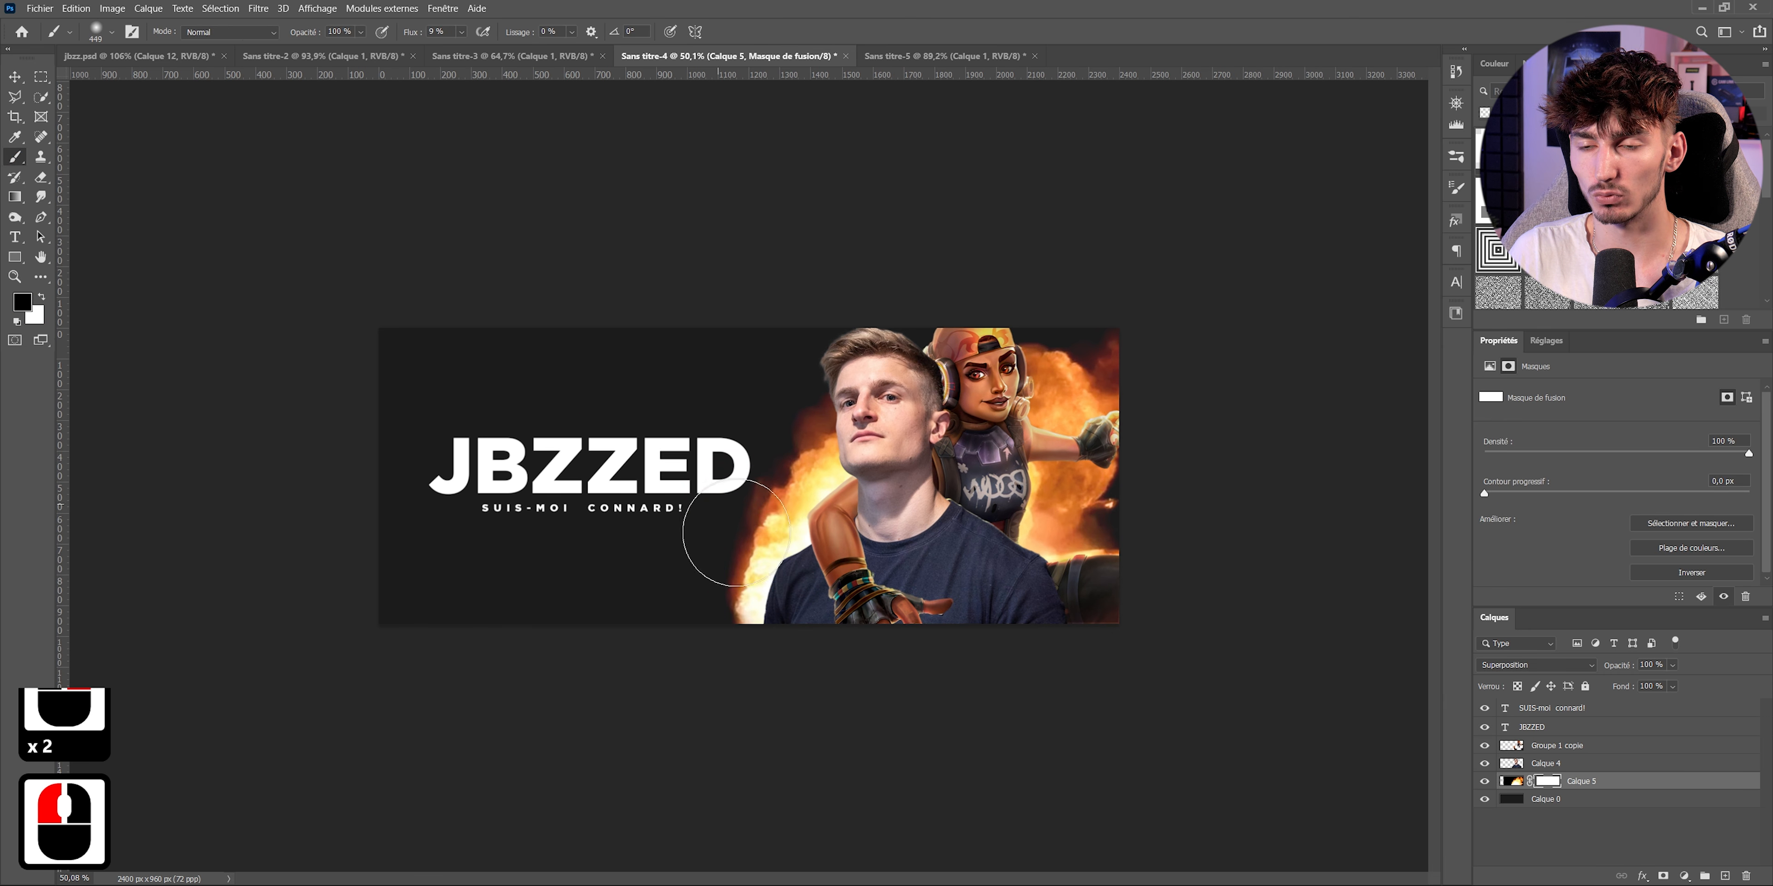
mouse_move(765, 482)
left_mouse_down()
mouse_move(716, 617)
mouse_move(697, 612)
left_mouse_up()
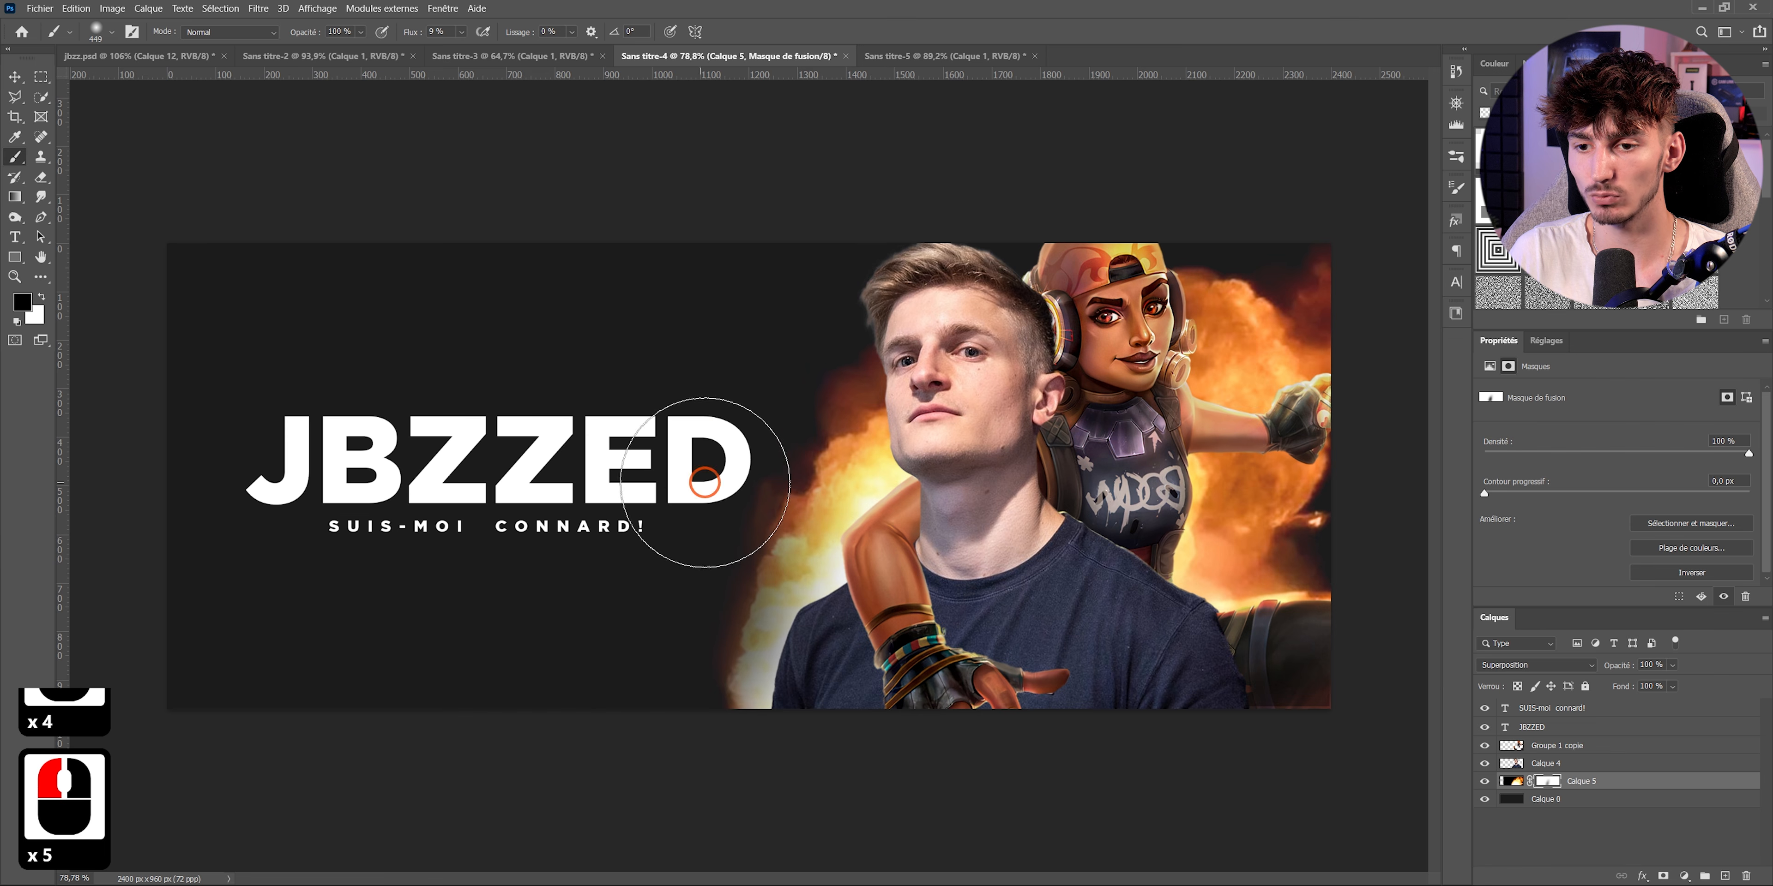
scroll(774, 481, "up", 8, "alt")
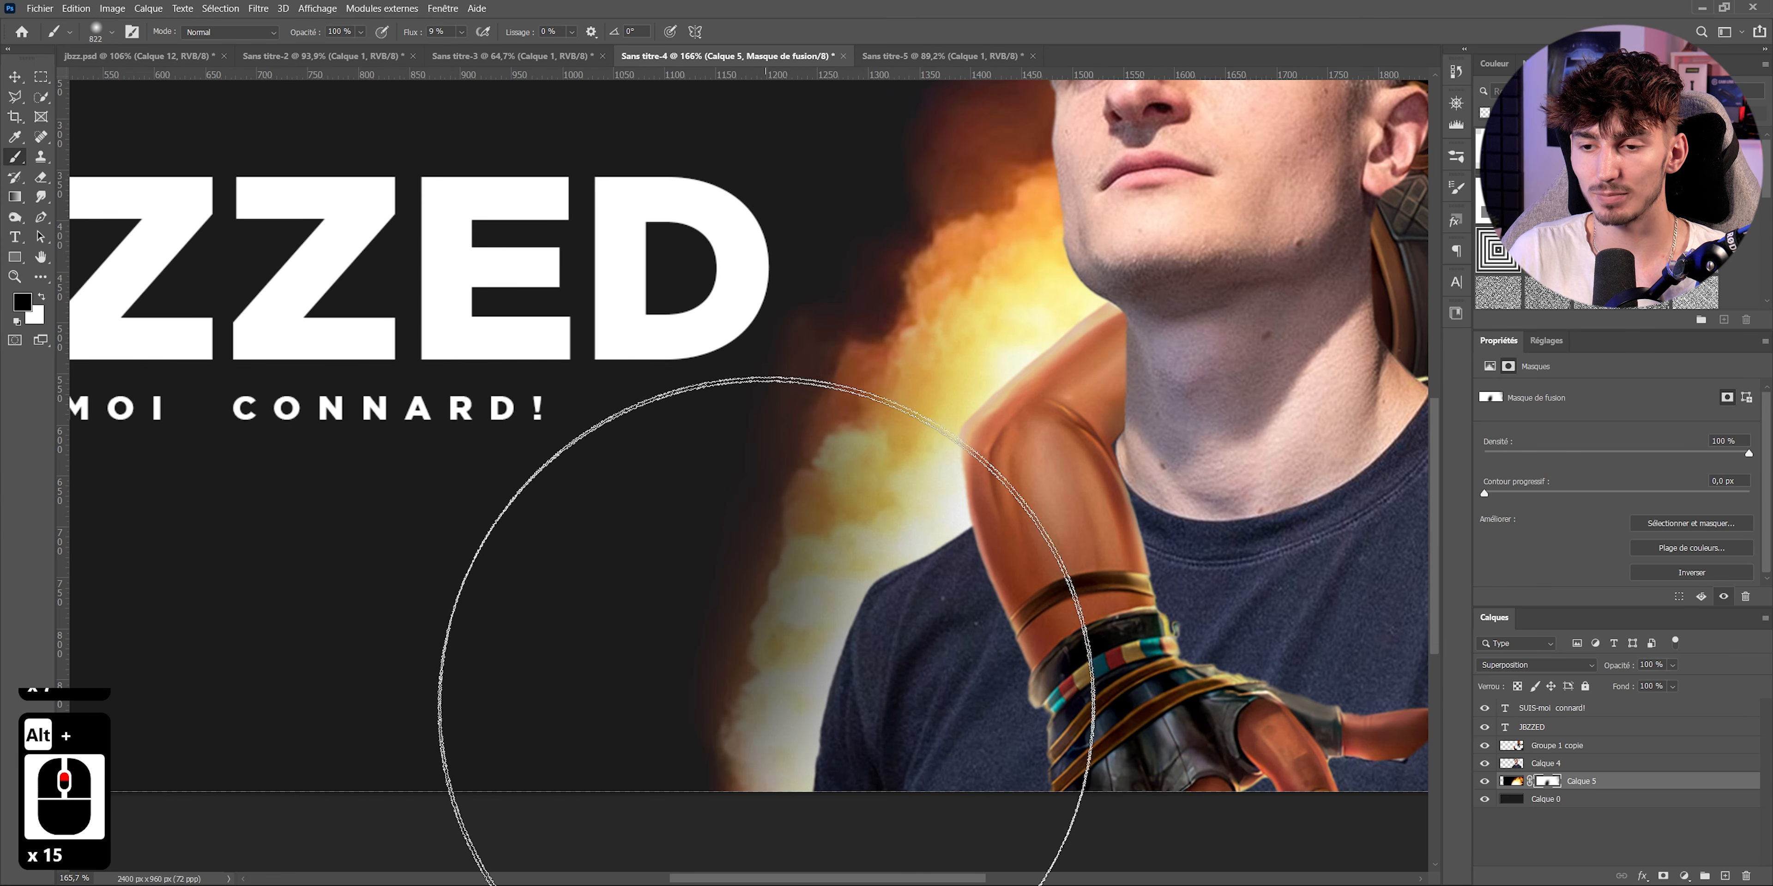
scroll(815, 498, "down", 13, "alt")
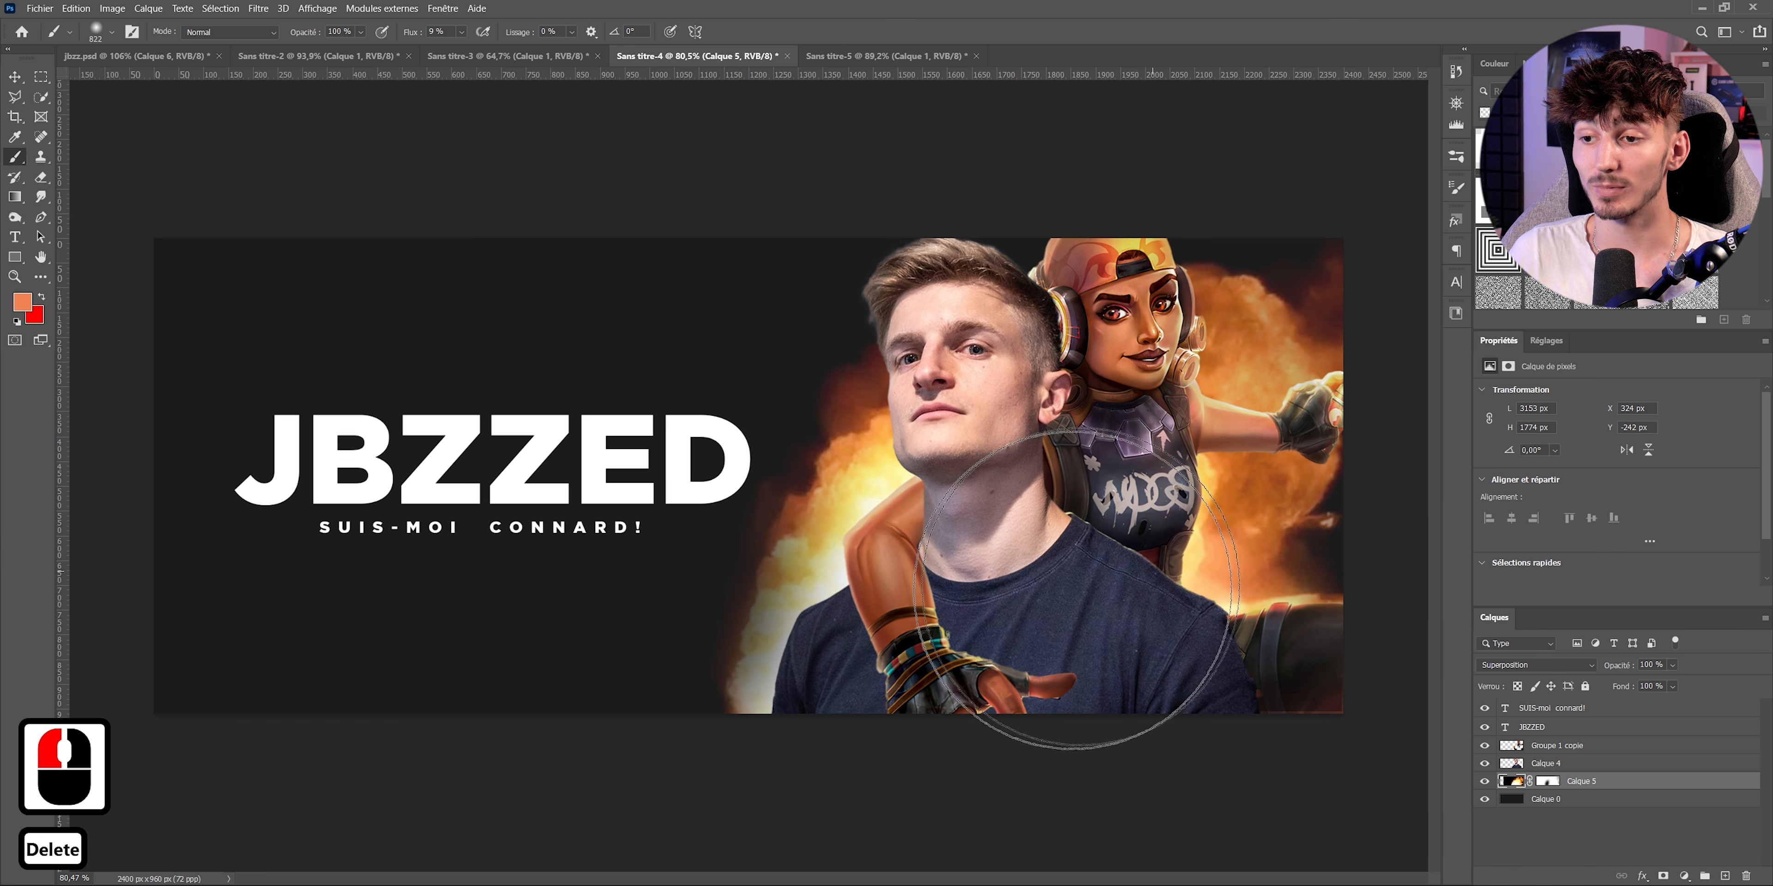
- Add a new layer directly above the explosion and fill it with a saturated golden yellow
left_click(1725, 875)
left_click(22, 302)
left_click_drag(1455, 775, 1457, 762)
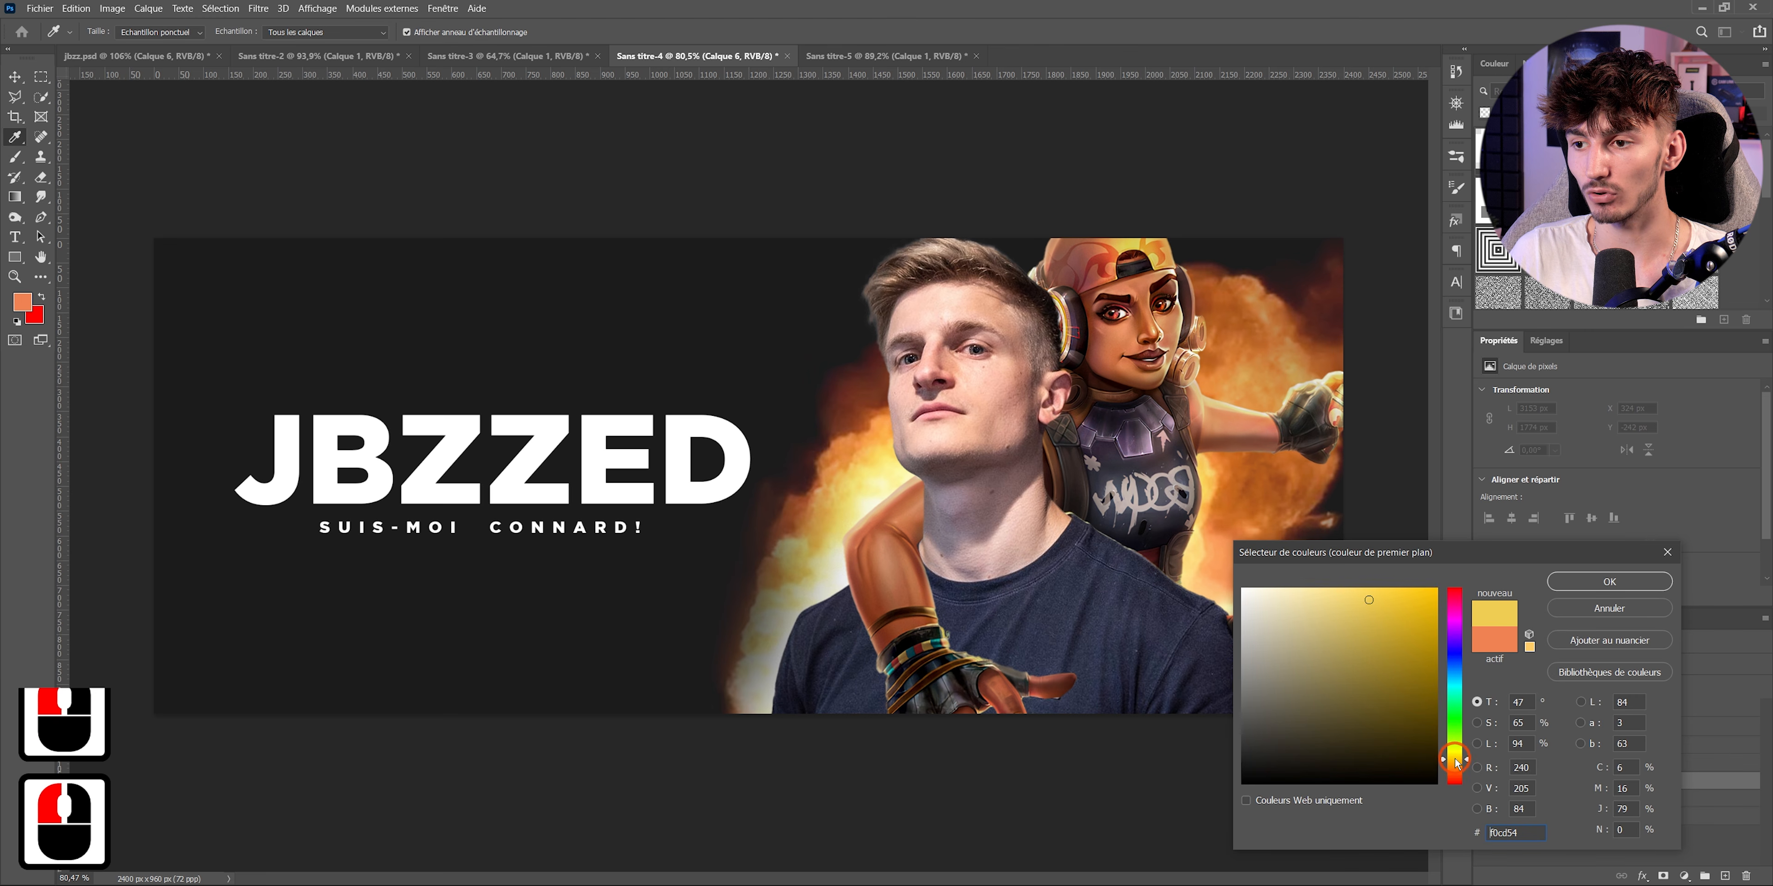
left_click_drag(1411, 638, 1518, 583)
left_click(1583, 582)
key("alt+BackSpace")
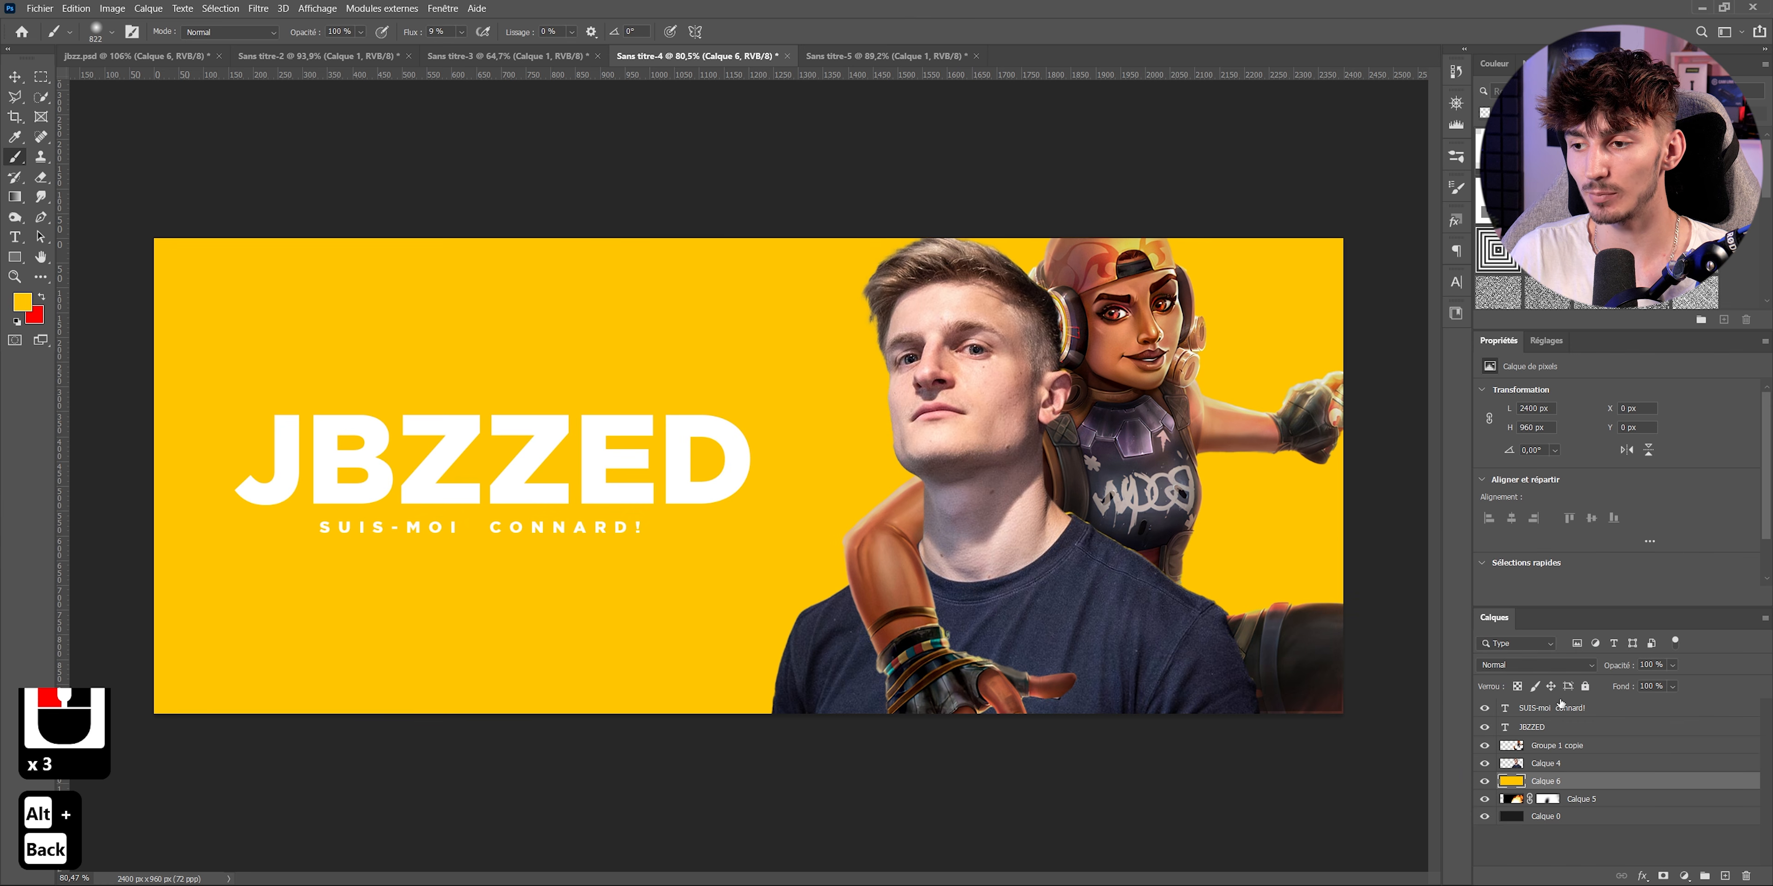
- Set the yellow layer's blend mode to Lumière vive and hide it with a black layer mask
left_click(1522, 667)
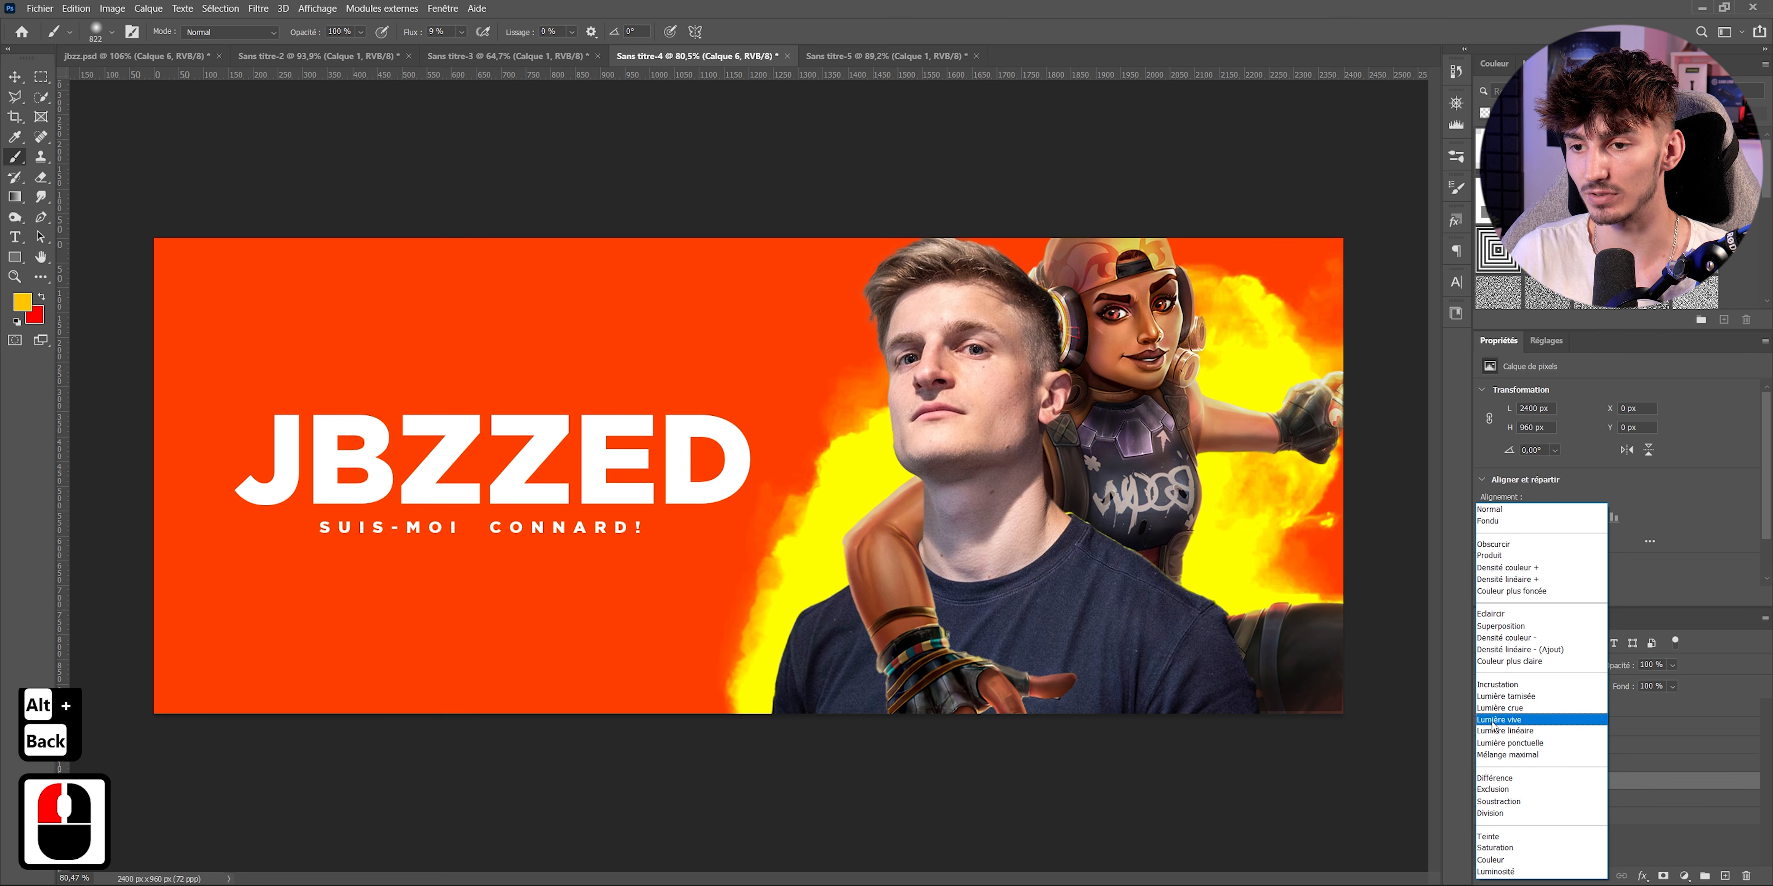
left_click(1491, 721)
left_click(1663, 875)
key("ctrl+i")
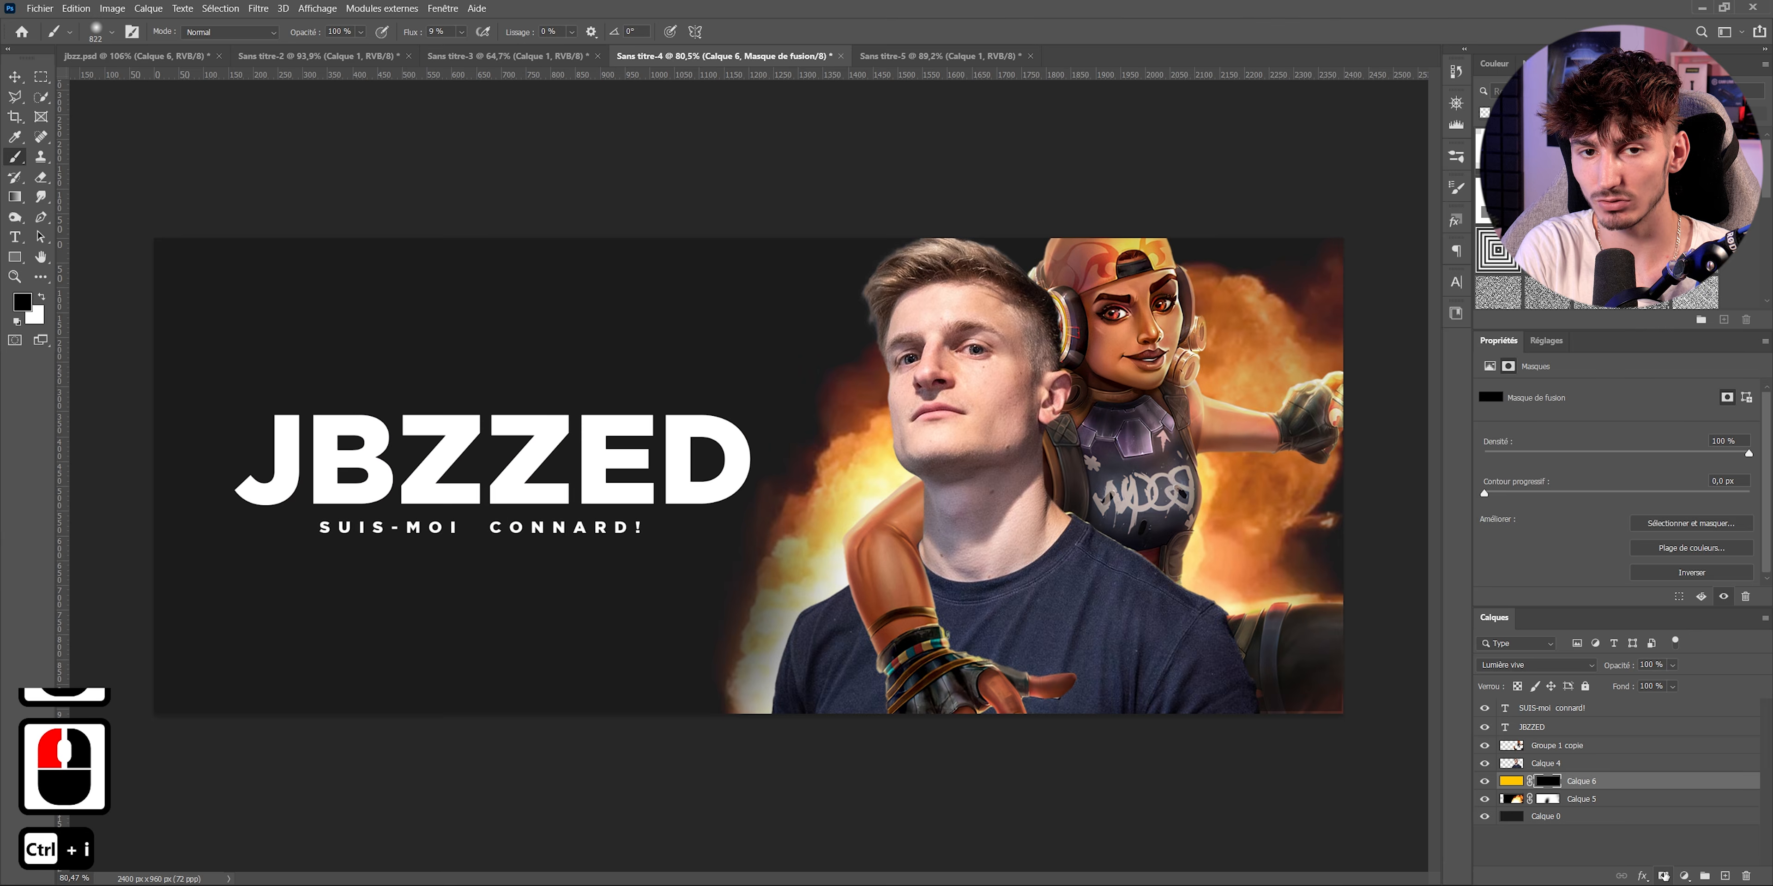
- Reveal the yellow glow along the edges of the portrait and the character by painting white on the mask at 100 % flow
left_click_drag(934, 636, 946, 636, "alt")
left_click_drag(912, 470, 845, 473, "alt")
left_click_drag(886, 544, 838, 736, "alt")
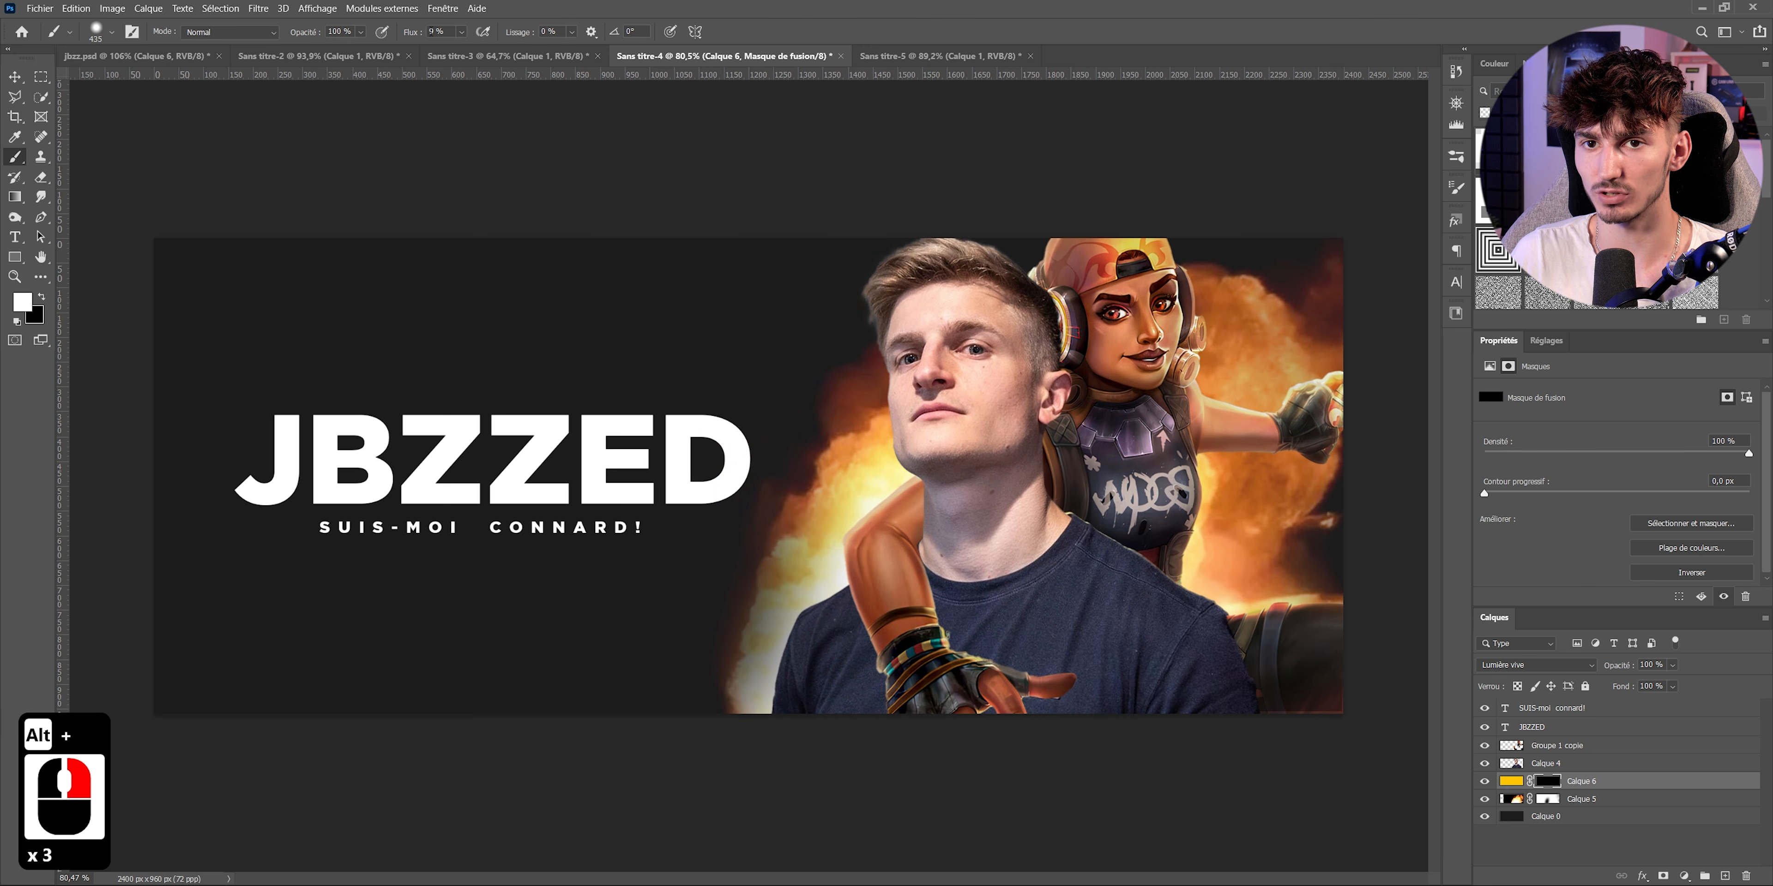
left_click_drag(441, 39, 620, 48)
key("ctrl+z")
key("ctrl+z")
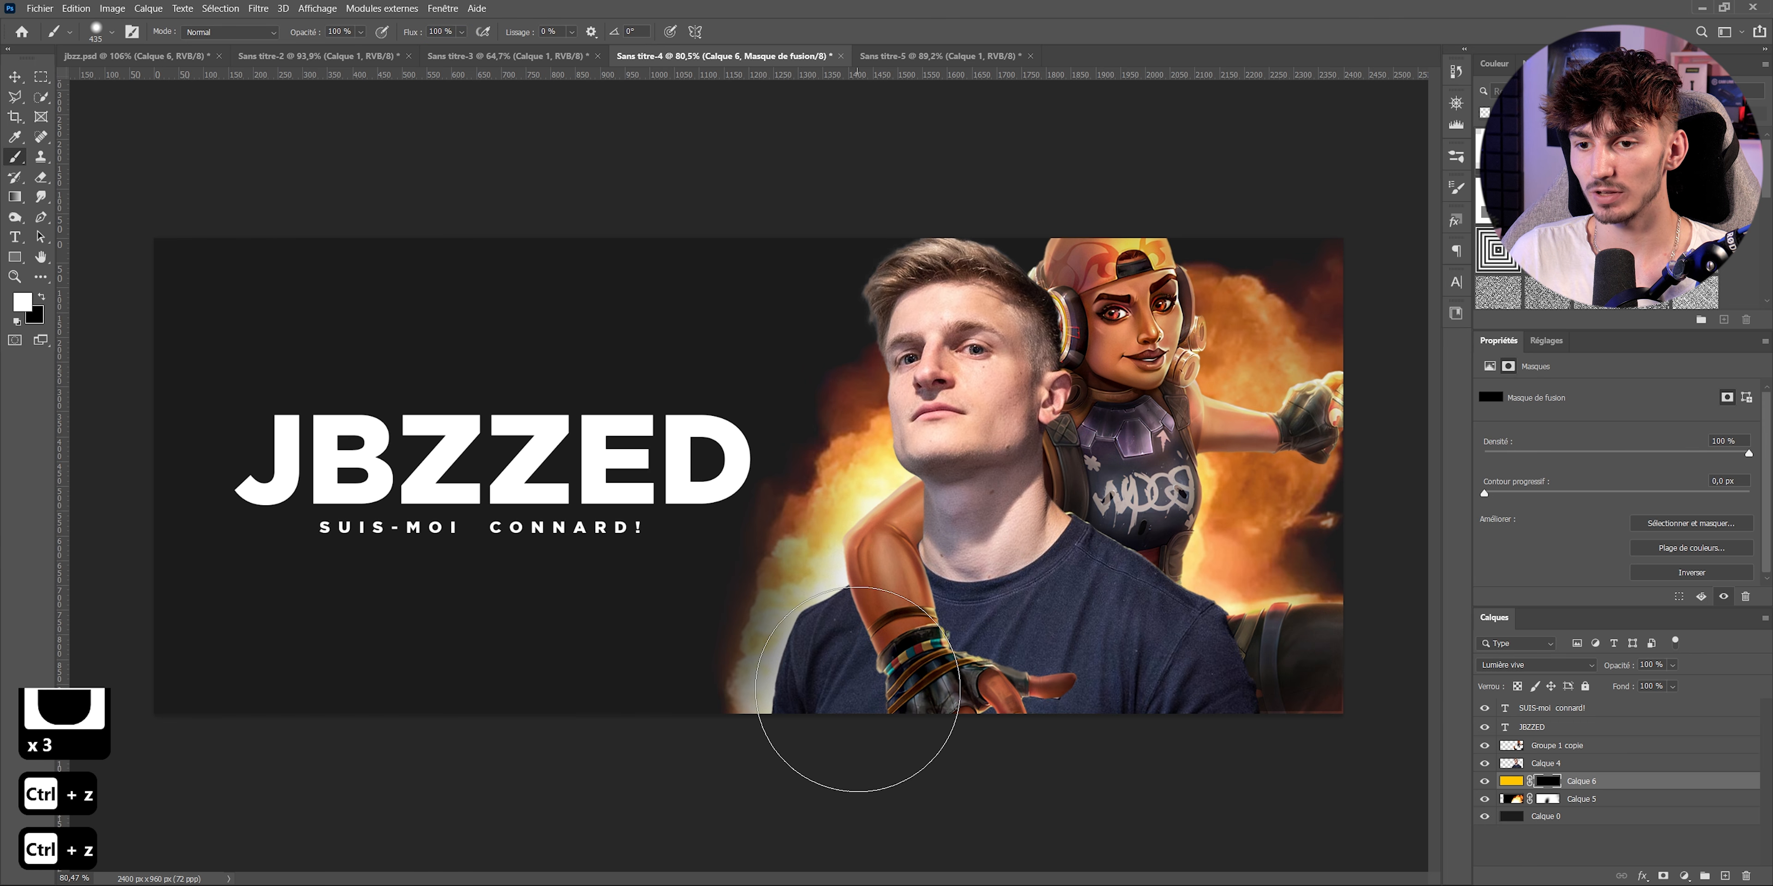
mouse_move(859, 691)
left_mouse_down()
mouse_move(960, 551)
mouse_move(965, 493)
left_mouse_up()
mouse_move(960, 491)
left_mouse_down()
mouse_move(980, 461)
mouse_move(1011, 474)
mouse_move(1103, 563)
left_mouse_up()
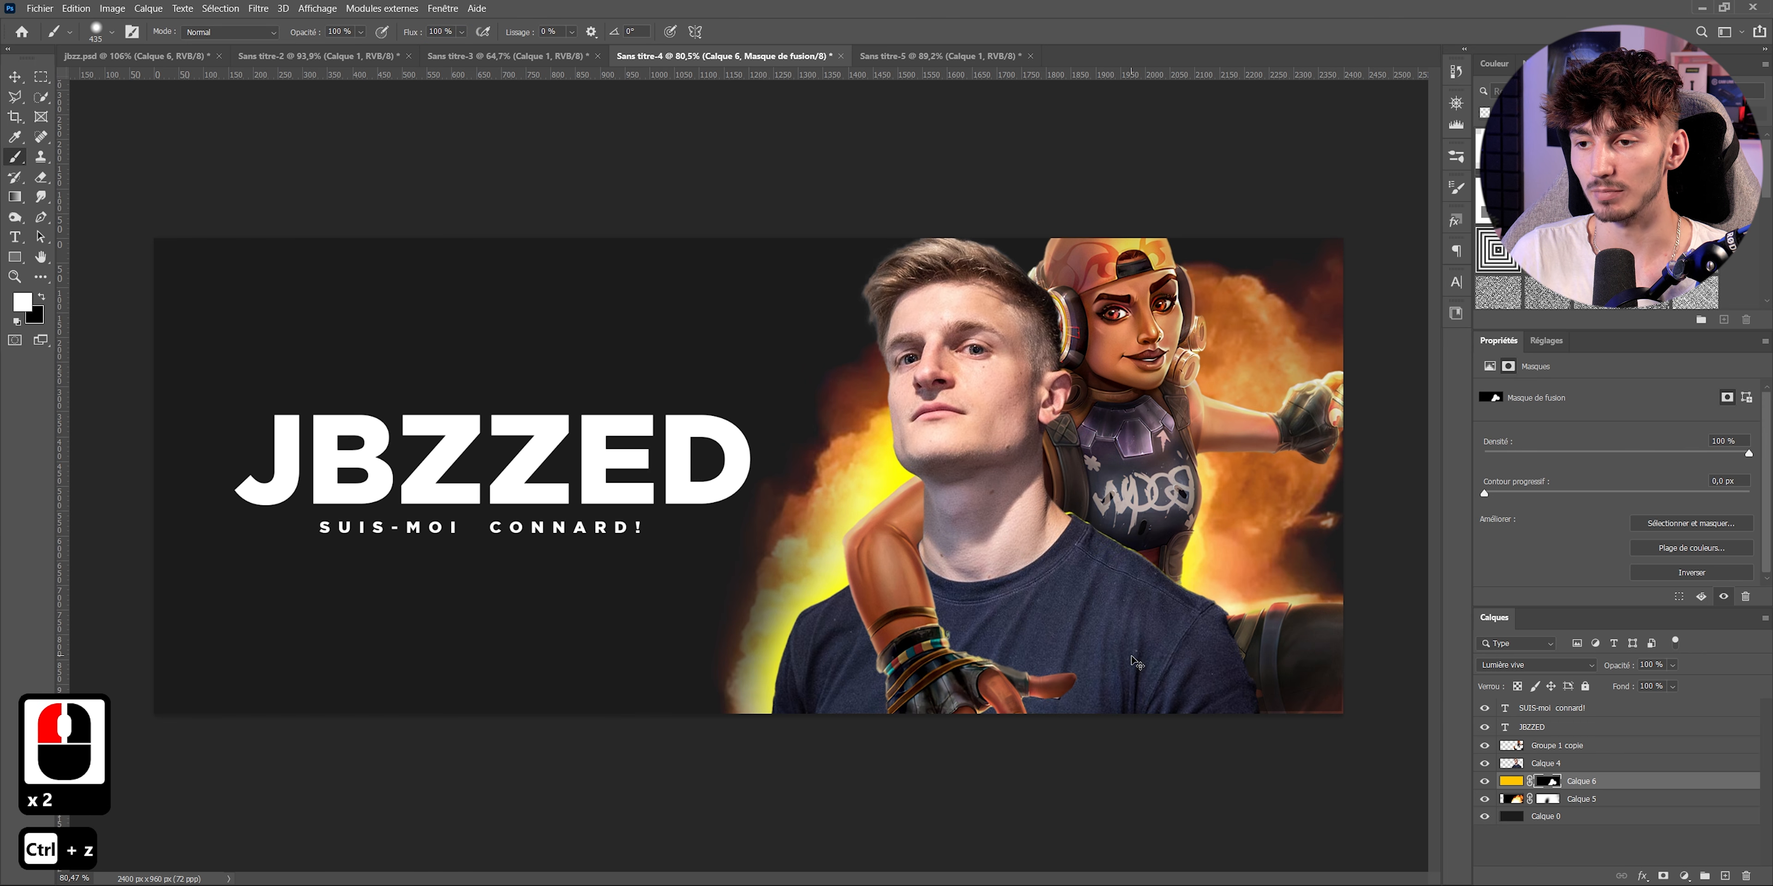
left_click(1135, 495)
left_click_drag(1196, 679, 1232, 691)
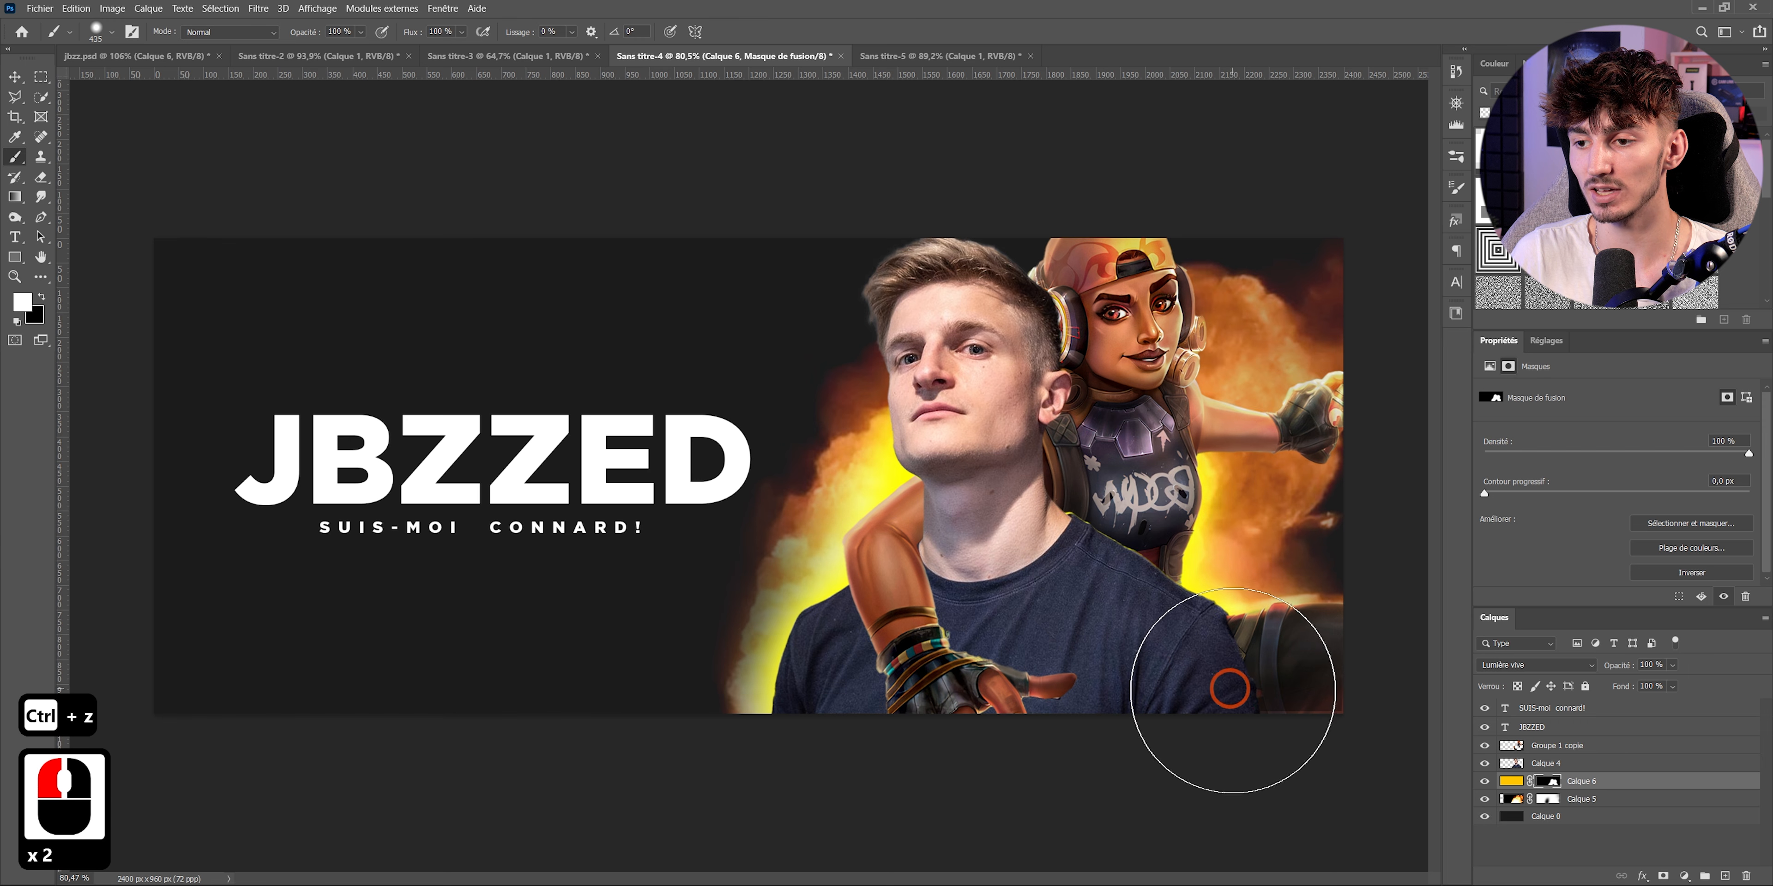
left_click(1236, 699)
left_click(1236, 696)
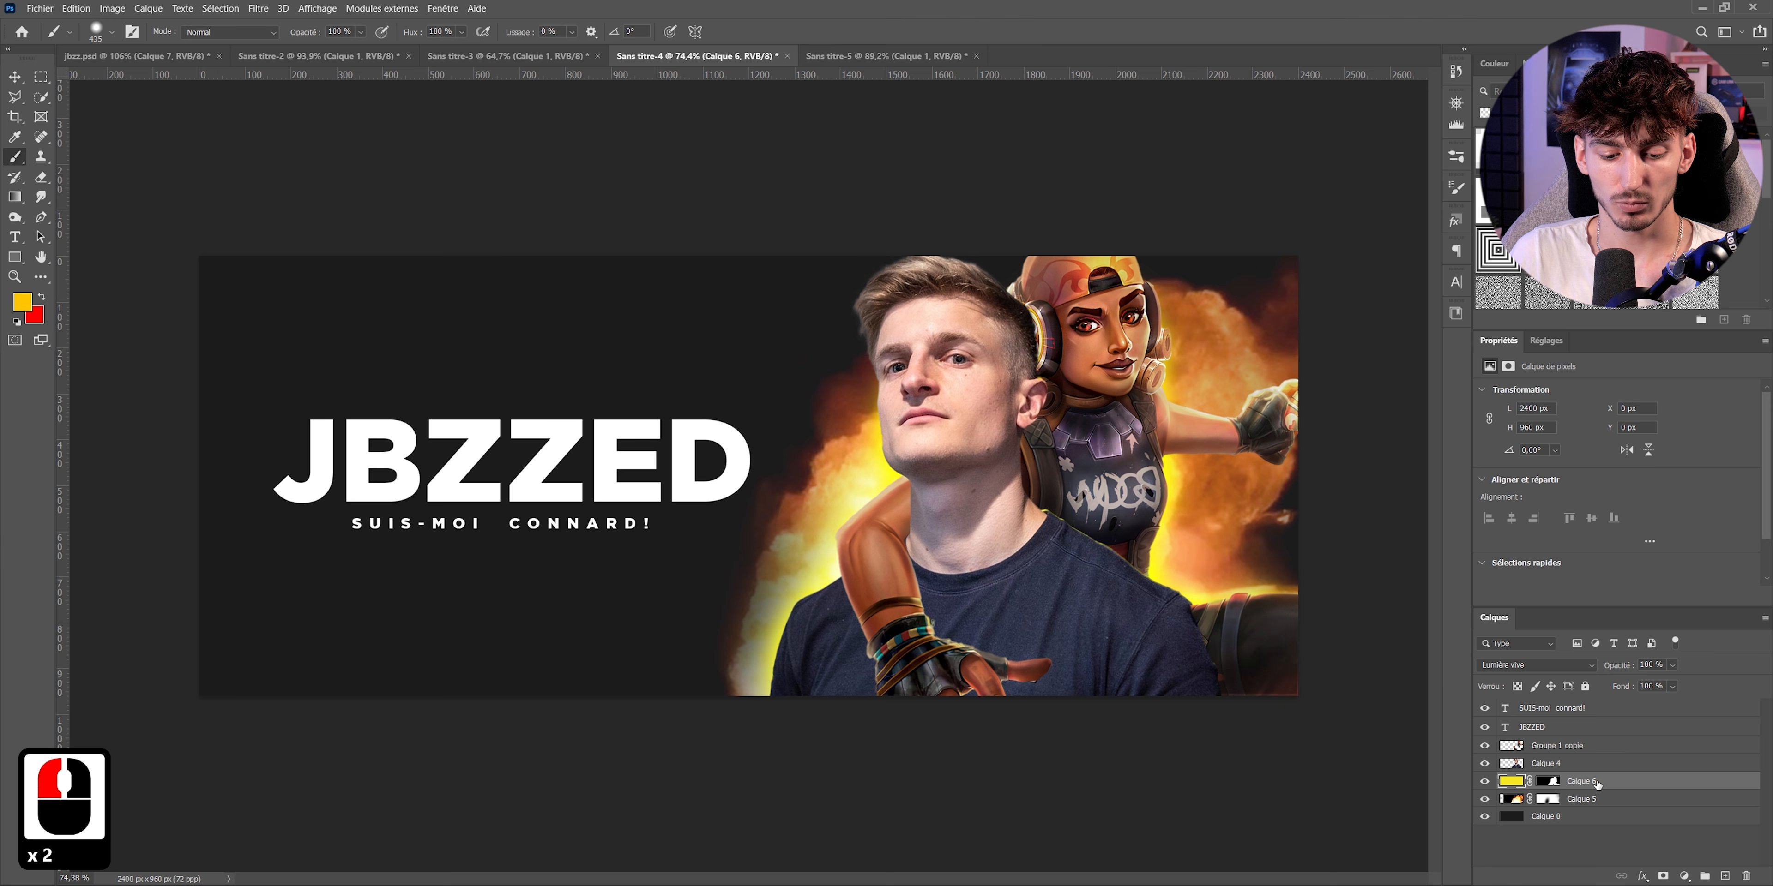
- Duplicate the yellow glow layer and fill the copy with orange ffa800
key("ctrl+j")
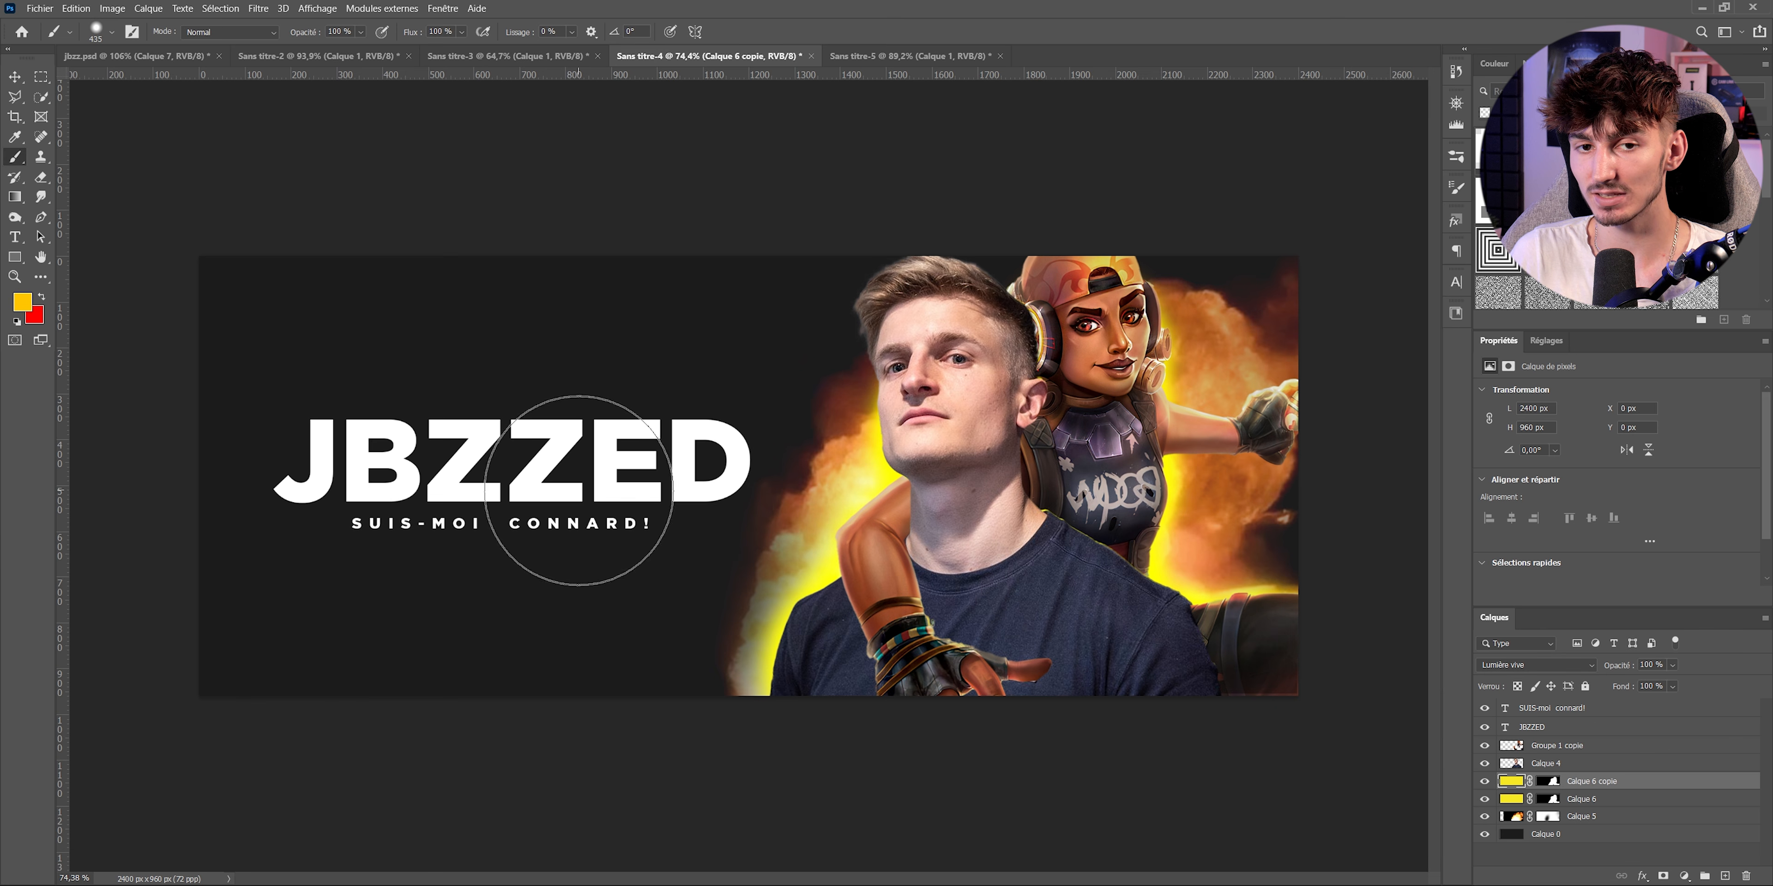
left_click(23, 302)
left_click(1442, 768)
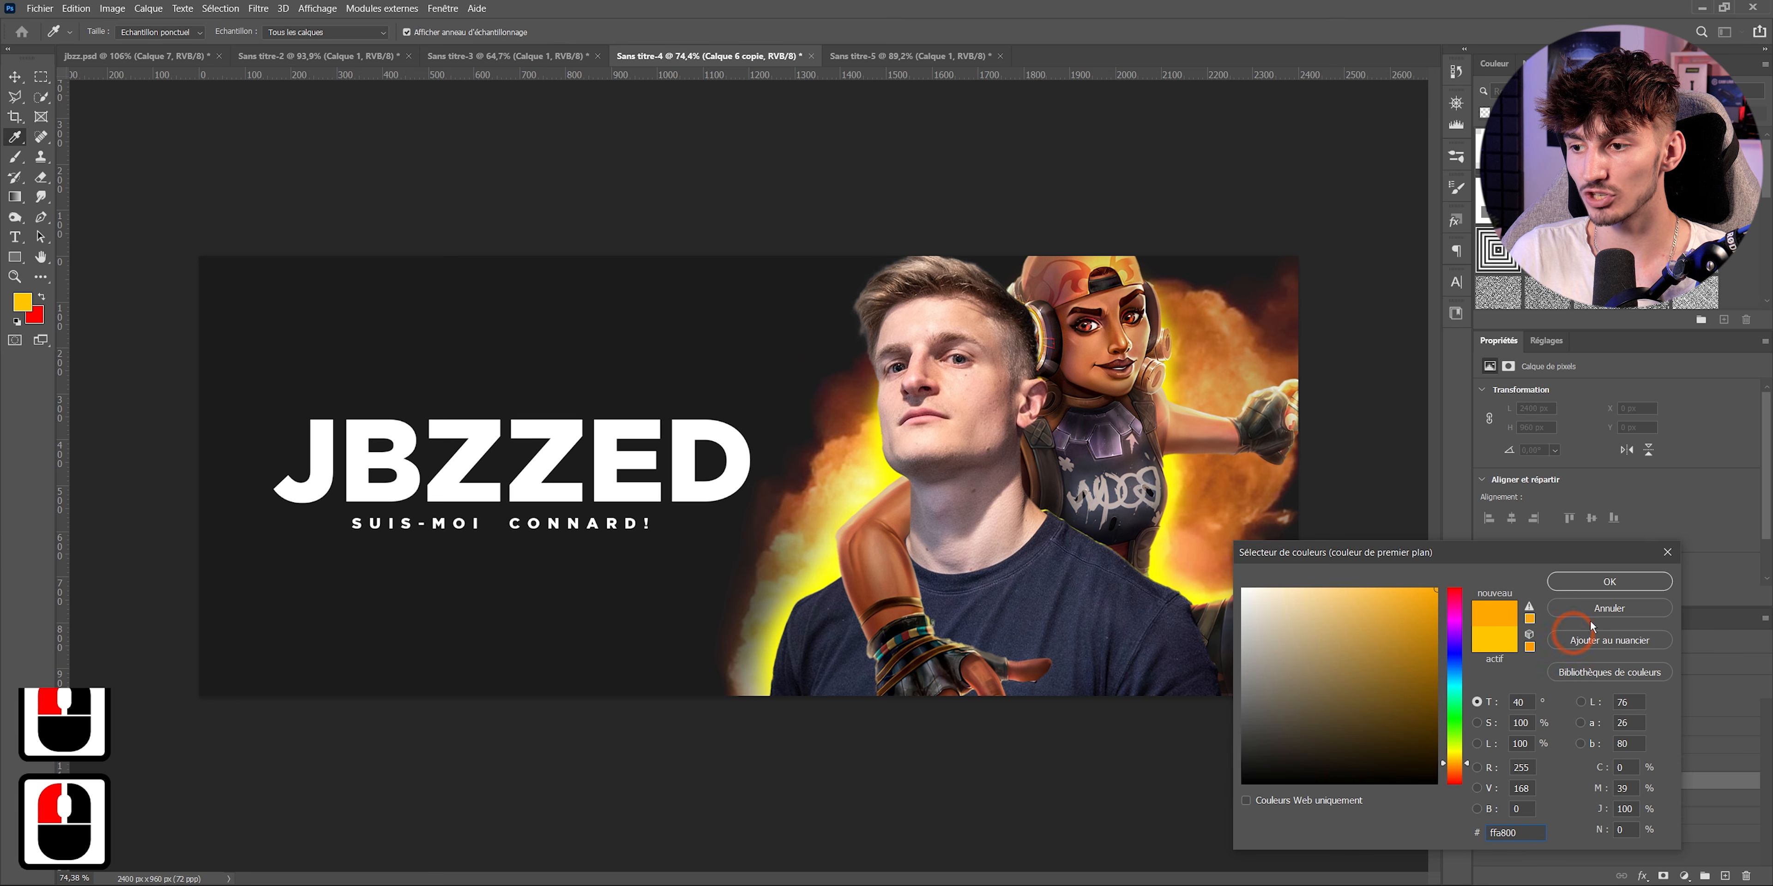
left_click(1589, 584)
key("alt+BackSpace")
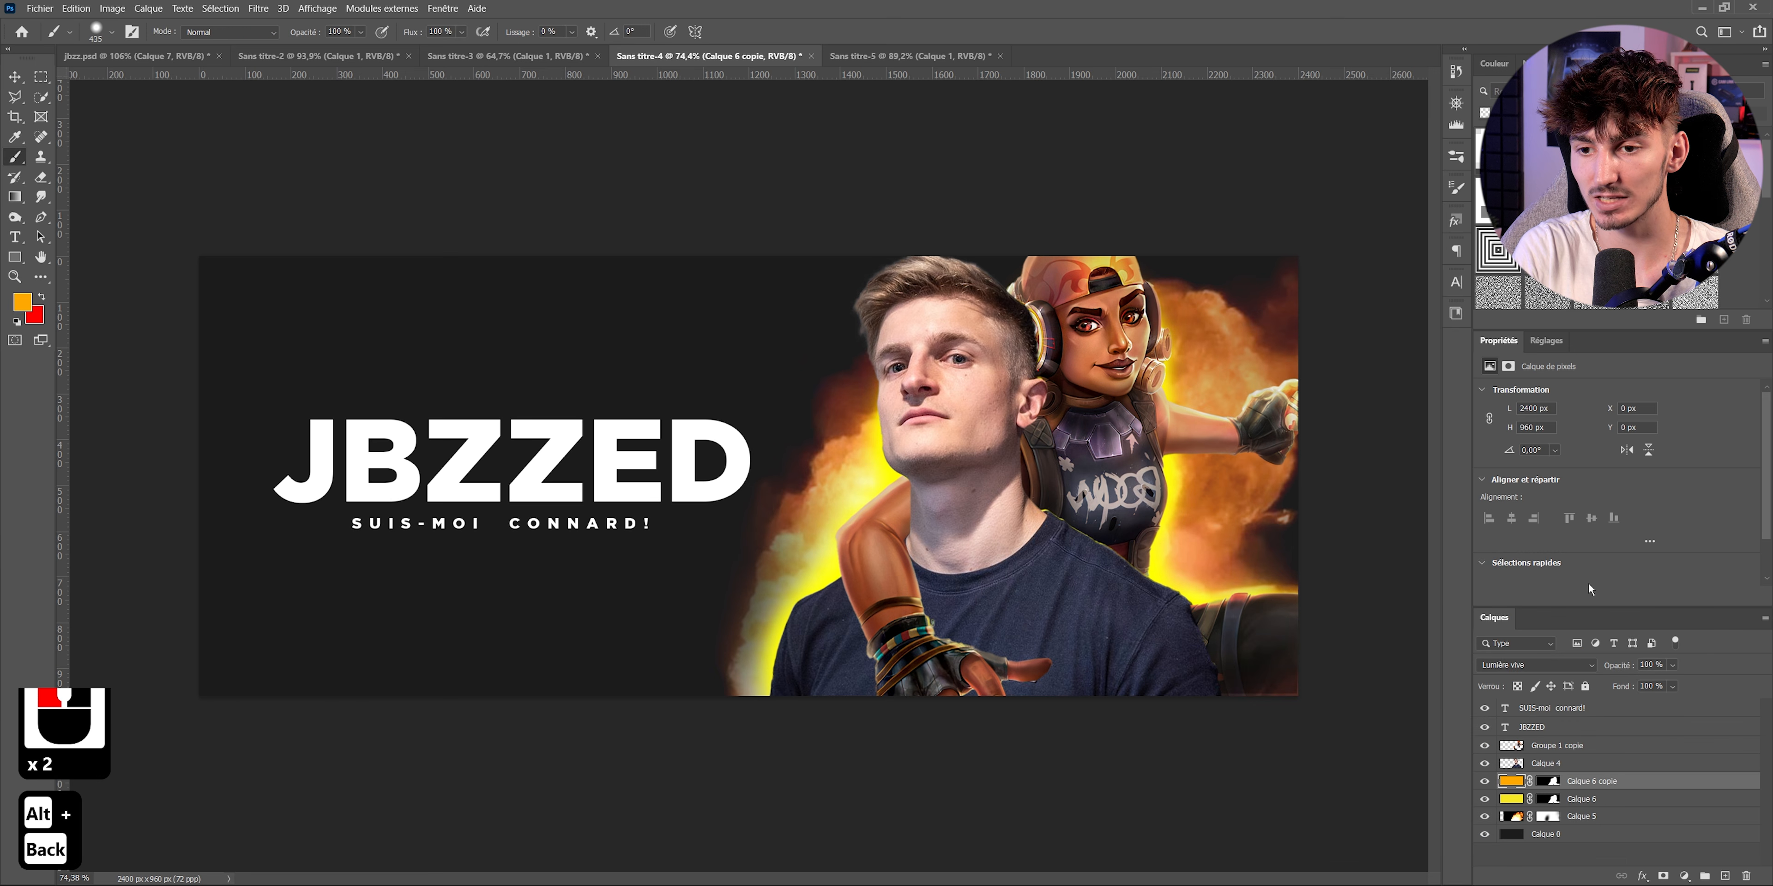
- Delete the orange layer's copied mask and give the layer a fresh black mask
left_click(1548, 781)
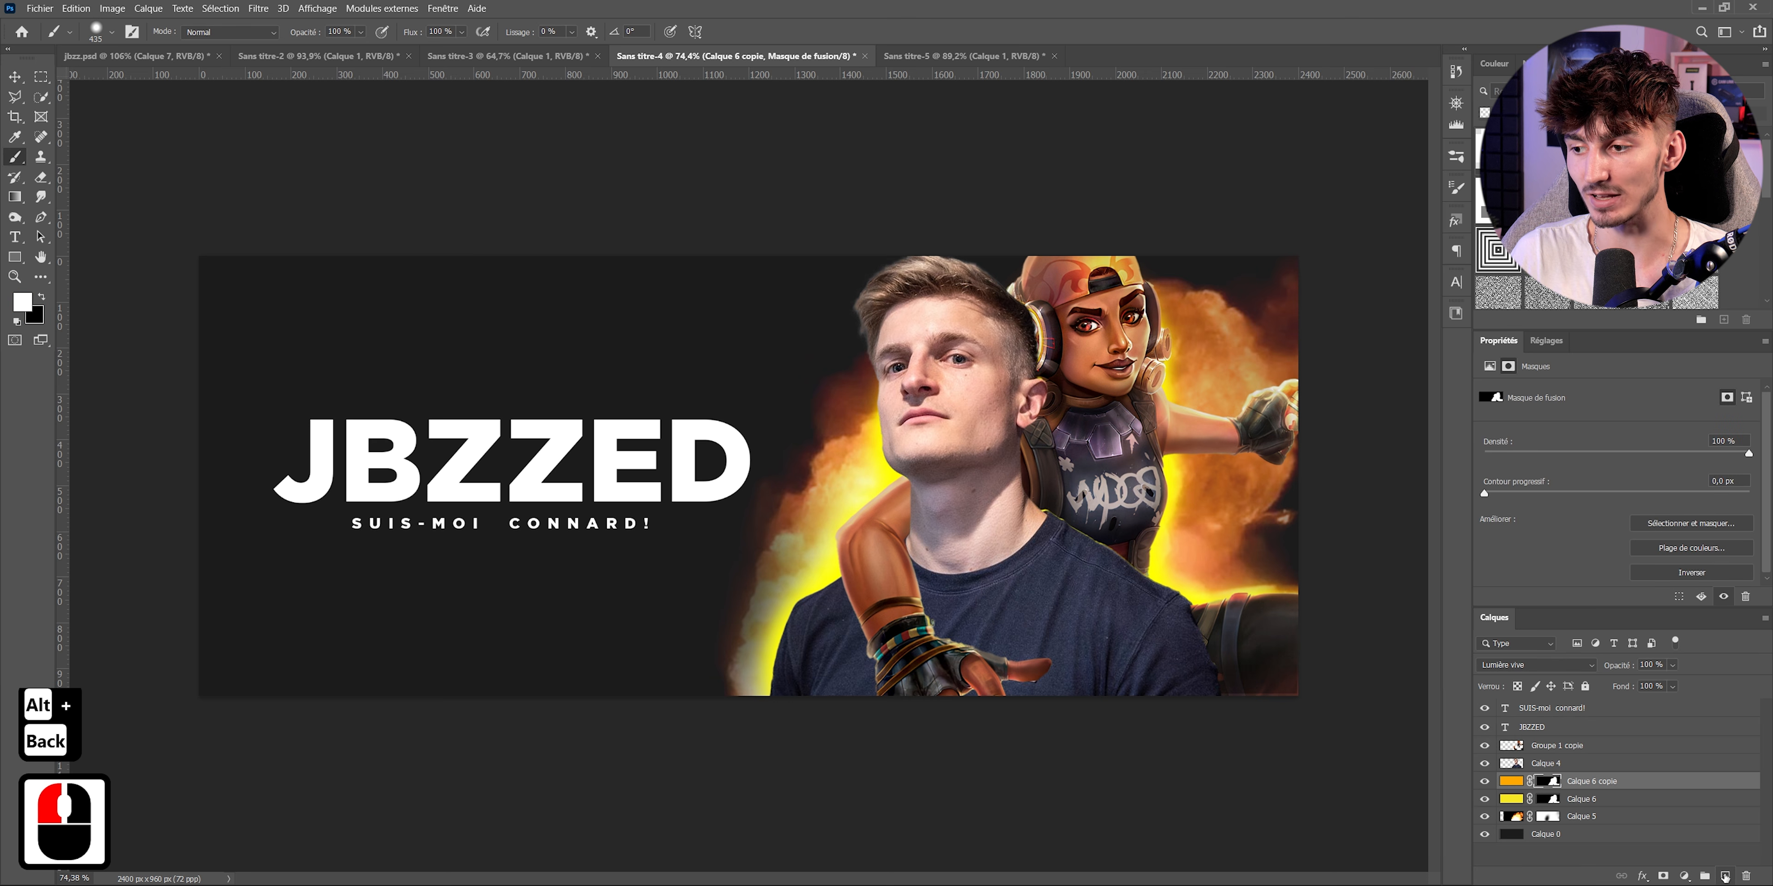
right_click(1548, 781)
left_click(1583, 666)
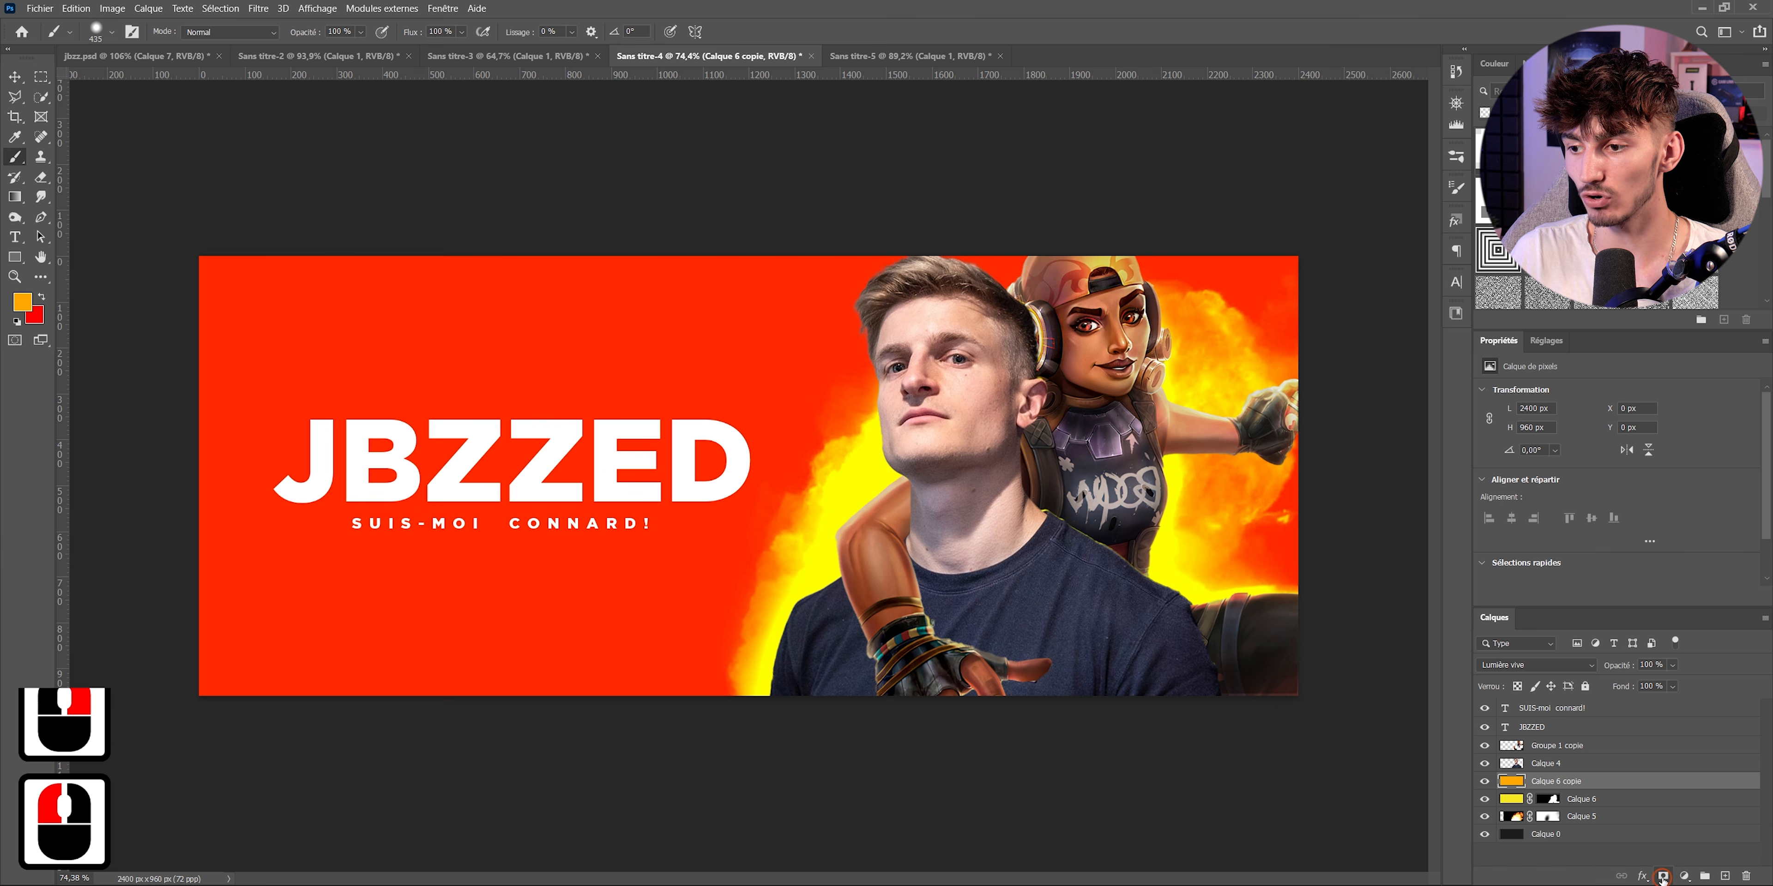
left_click(1663, 876)
key("ctrl+i")
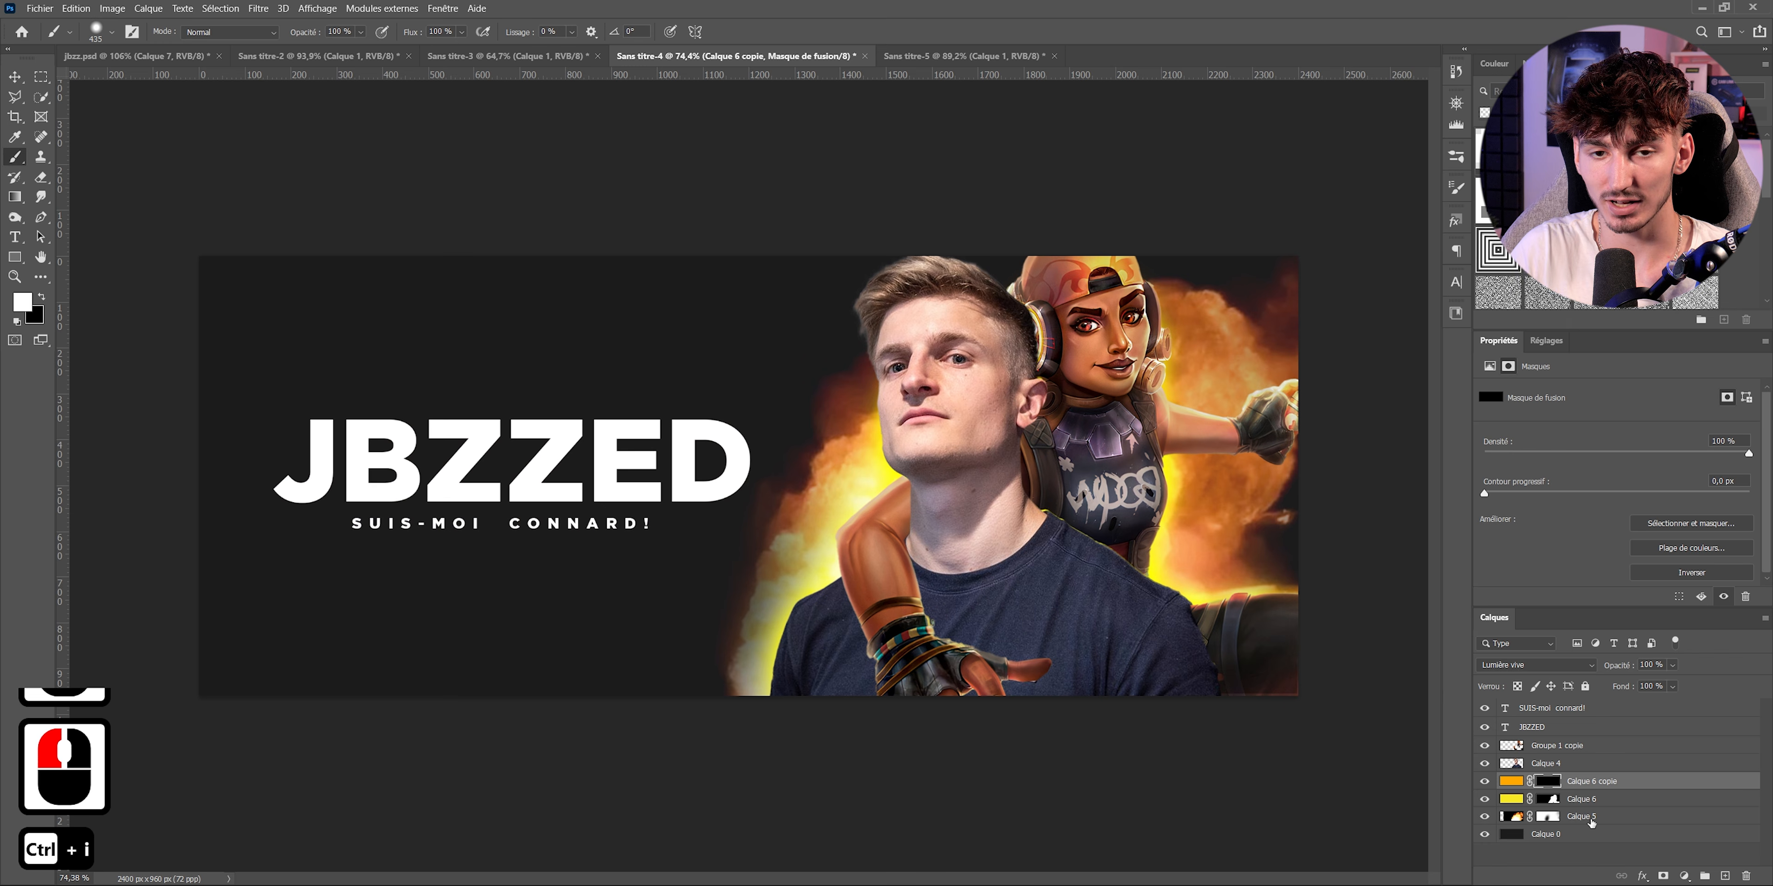
- Reveal the orange glow around both figures by painting white on its mask with a larger brush at reduced flow
mouse_move(905, 577)
left_mouse_down()
mouse_move(953, 578)
mouse_move(928, 529)
left_mouse_up()
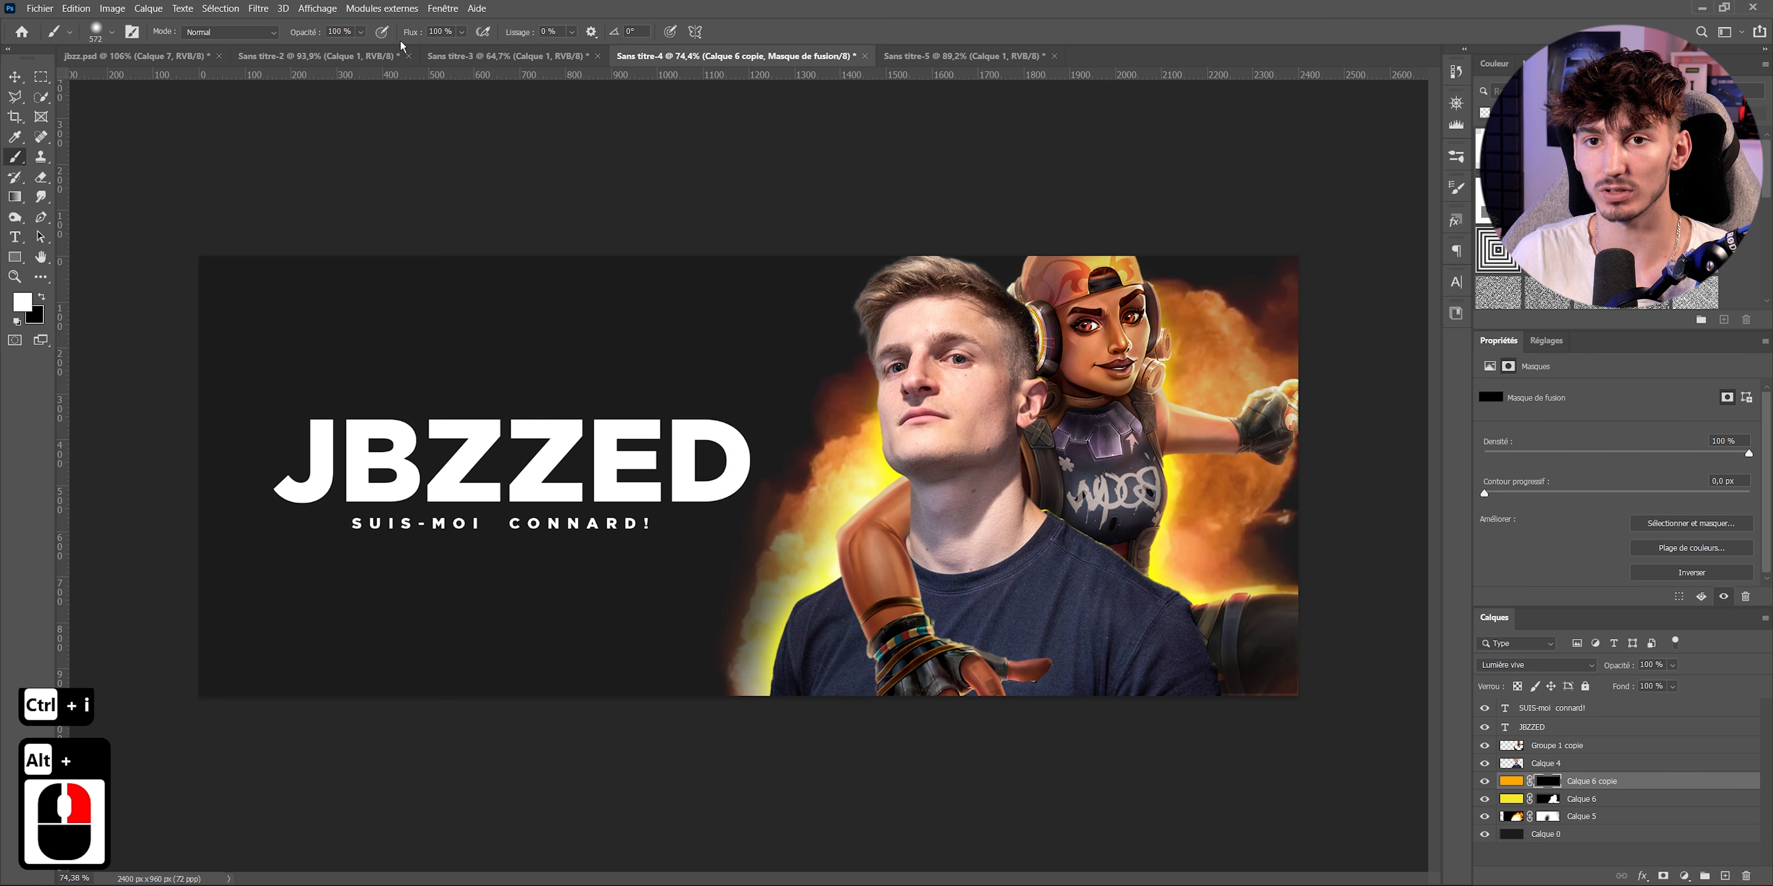
left_click_drag(414, 32, 409, 32)
left_click_drag(400, 32, 397, 32)
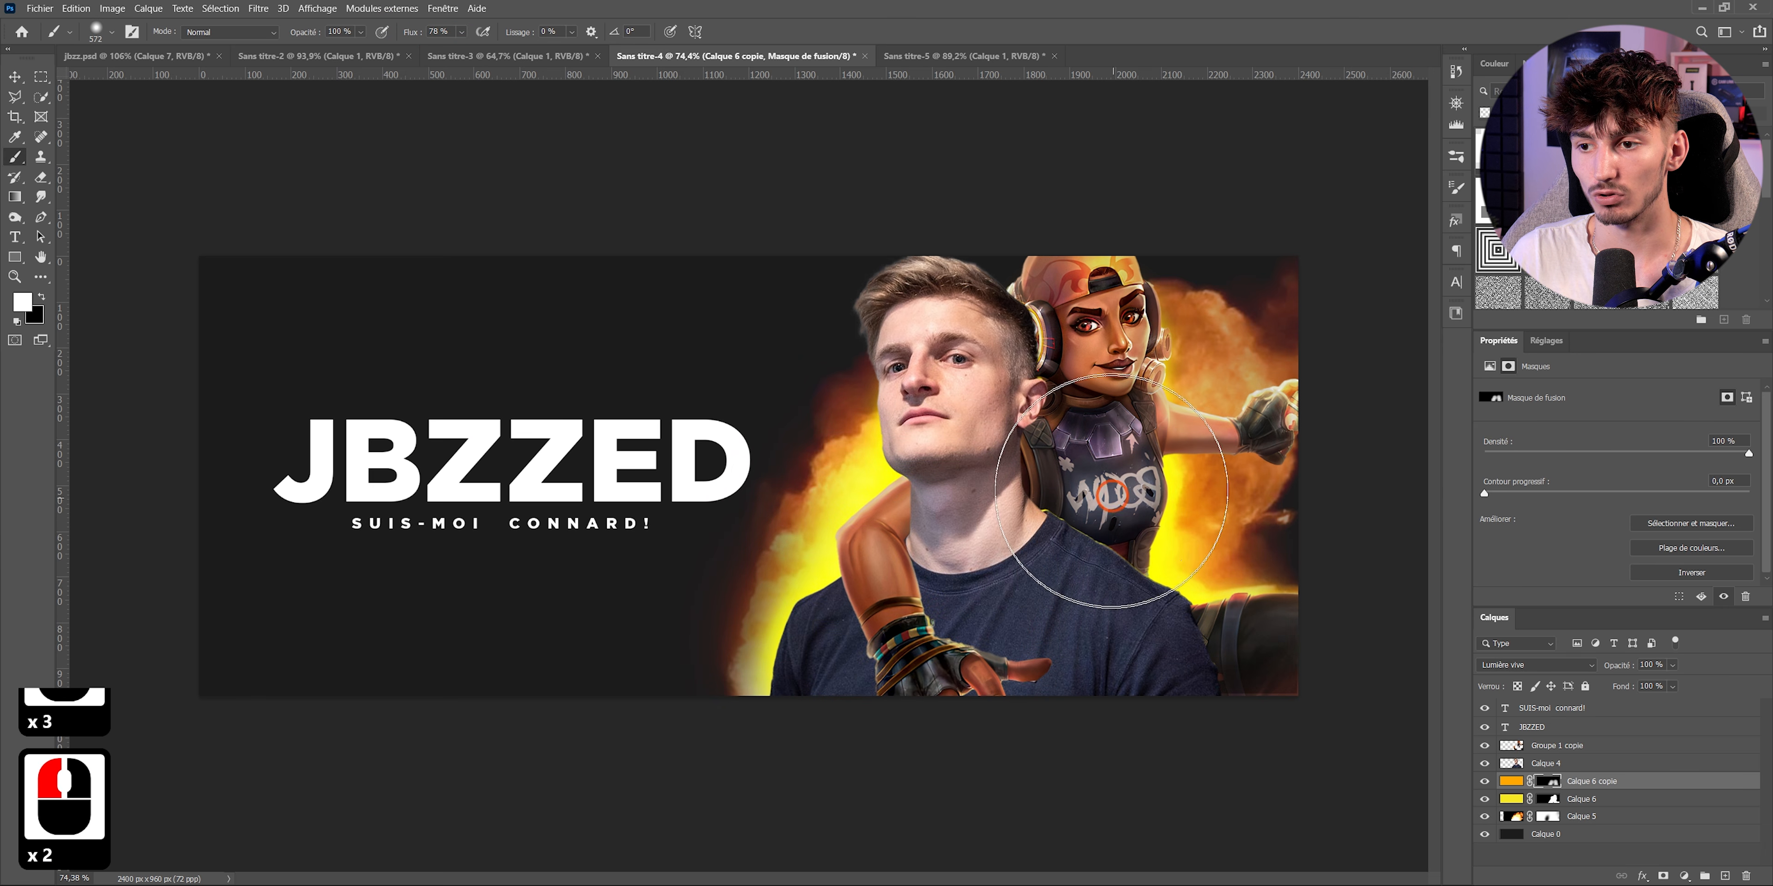
left_click(1103, 421)
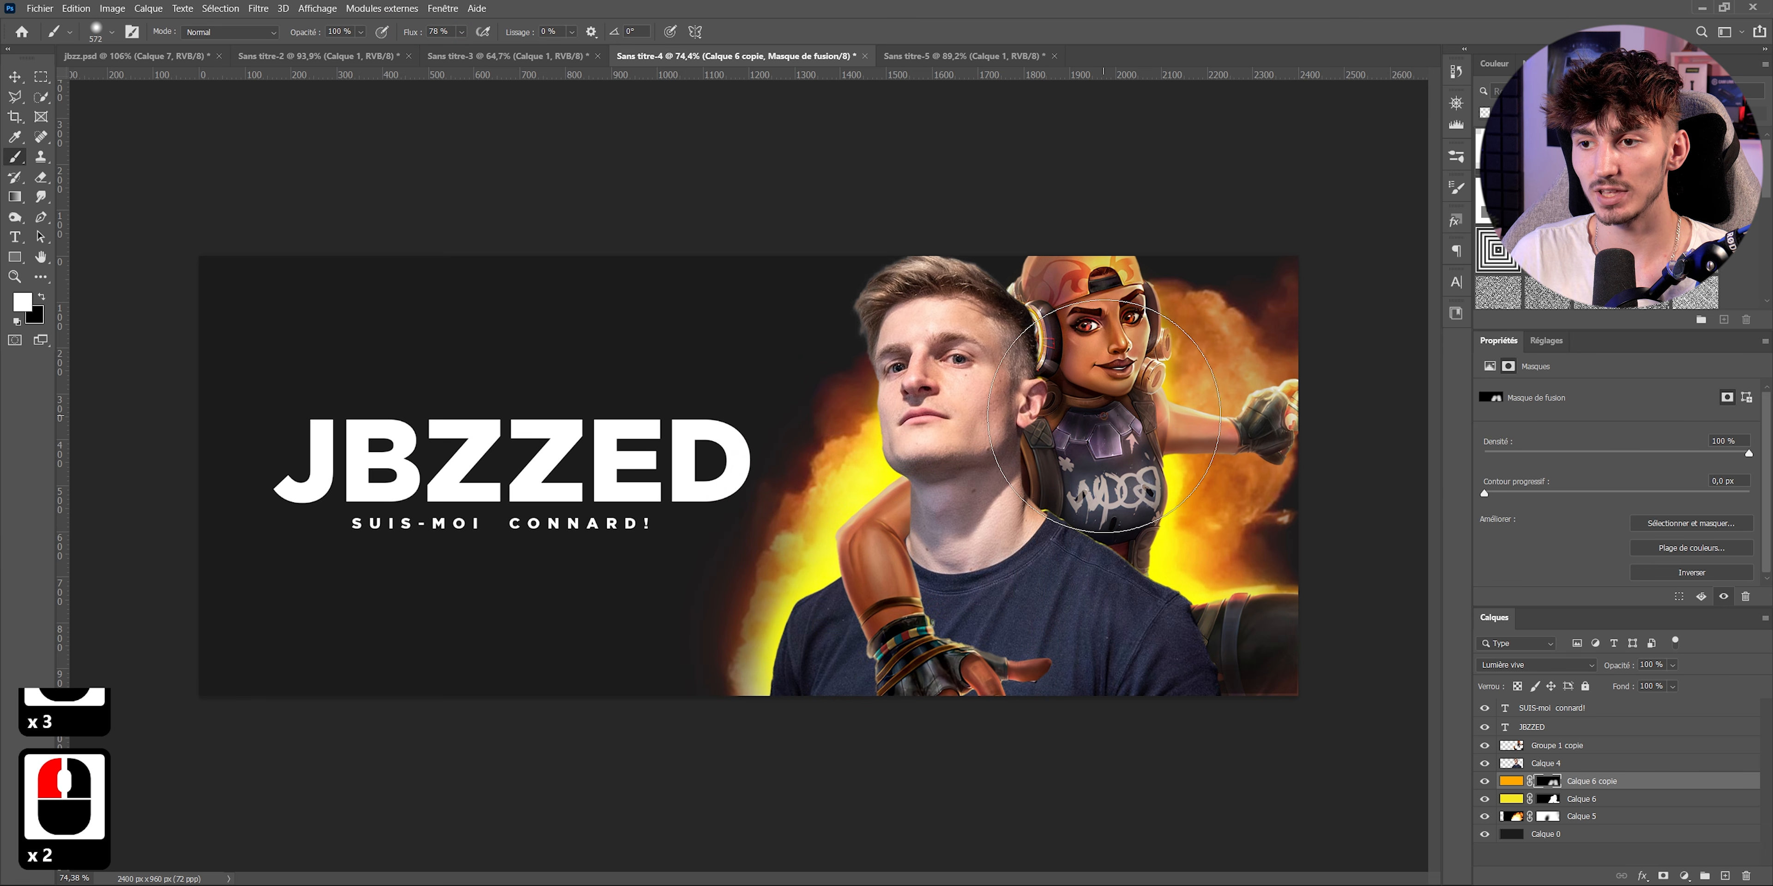
mouse_move(1239, 667)
left_mouse_down()
mouse_move(1191, 652)
mouse_move(1046, 496)
left_mouse_up()
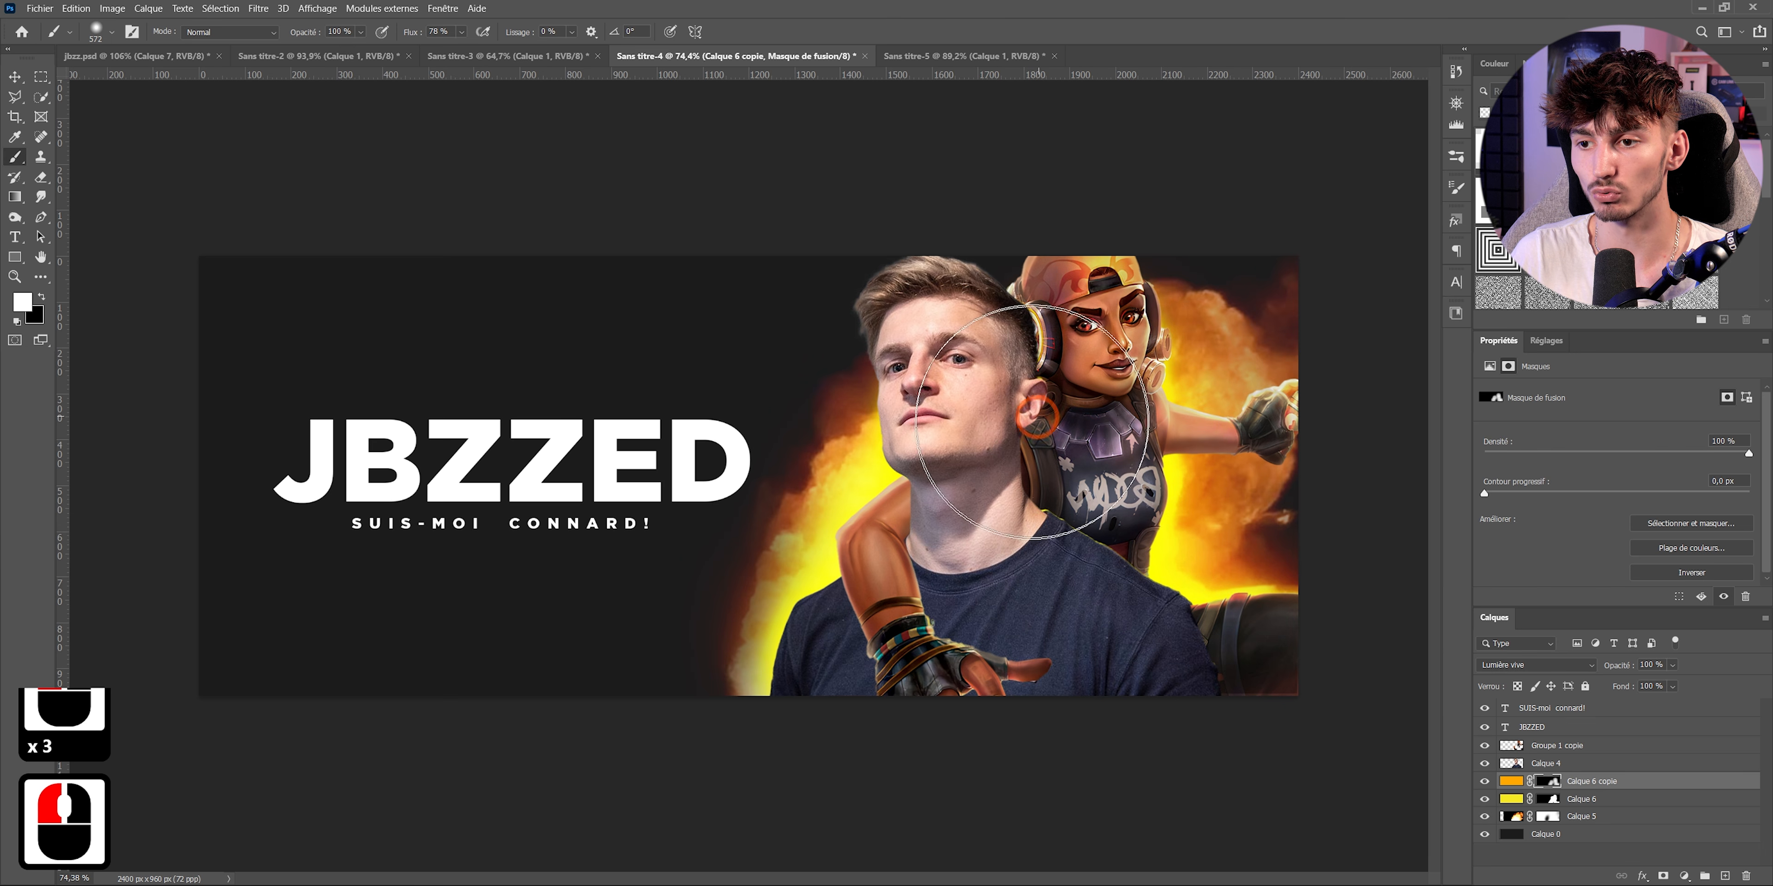
mouse_move(969, 446)
left_mouse_down()
mouse_move(1048, 503)
mouse_move(1033, 508)
mouse_move(1084, 481)
left_mouse_up()
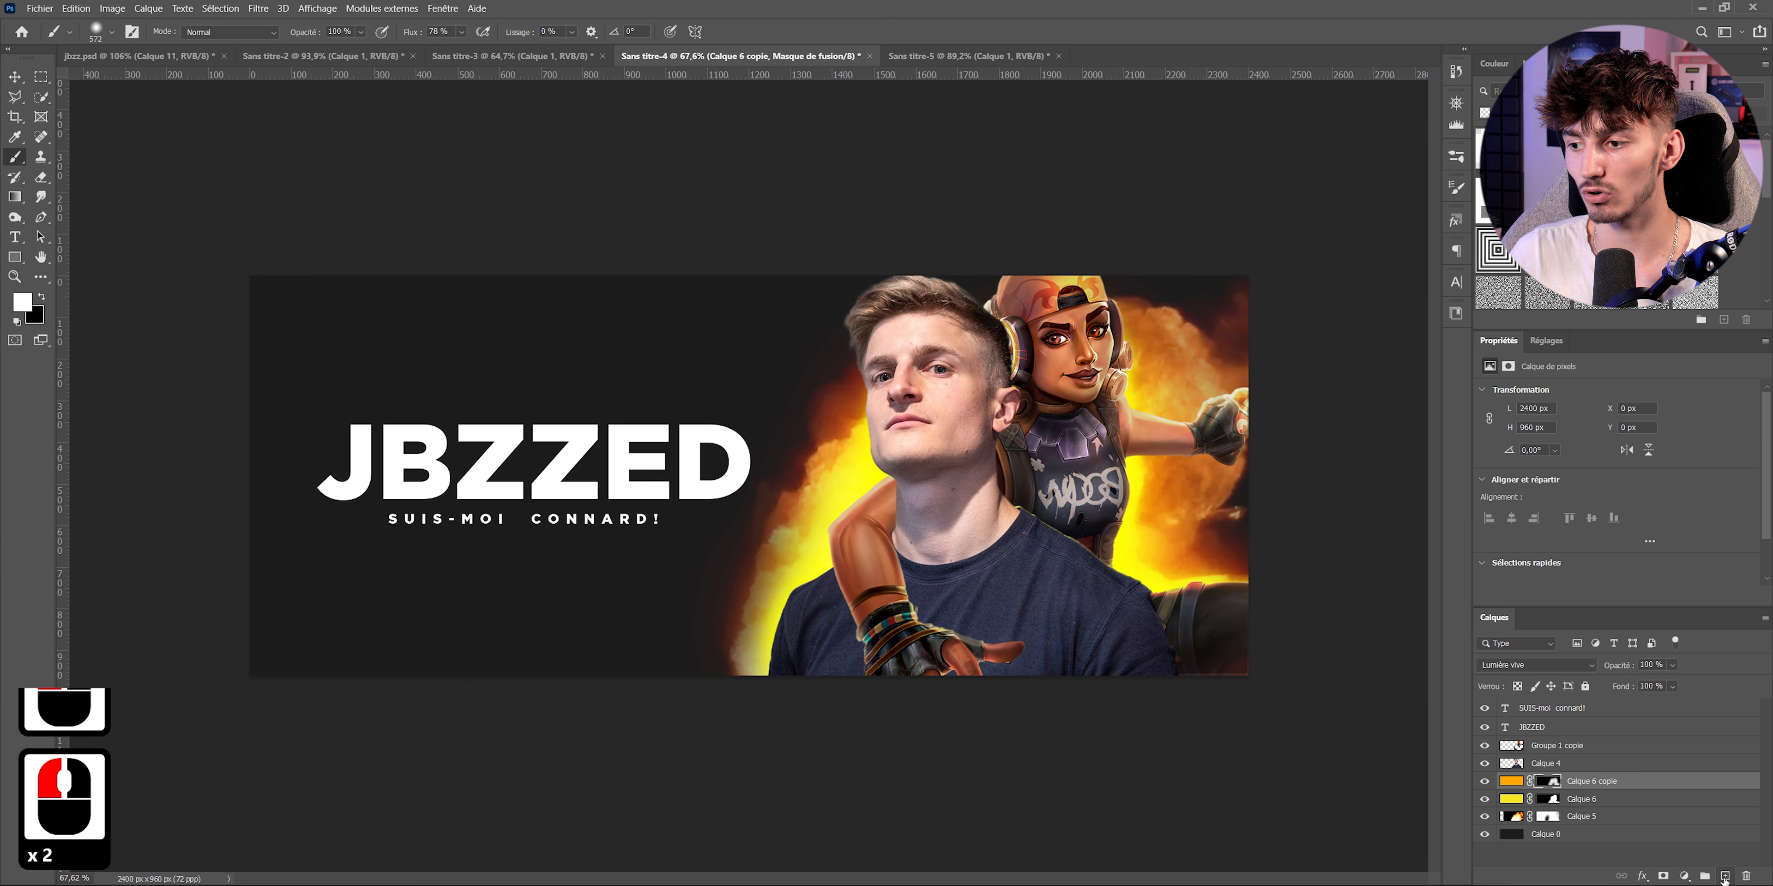
- Add a new layer above the orange glow and fill it with yellow ffc000
left_click(1724, 878)
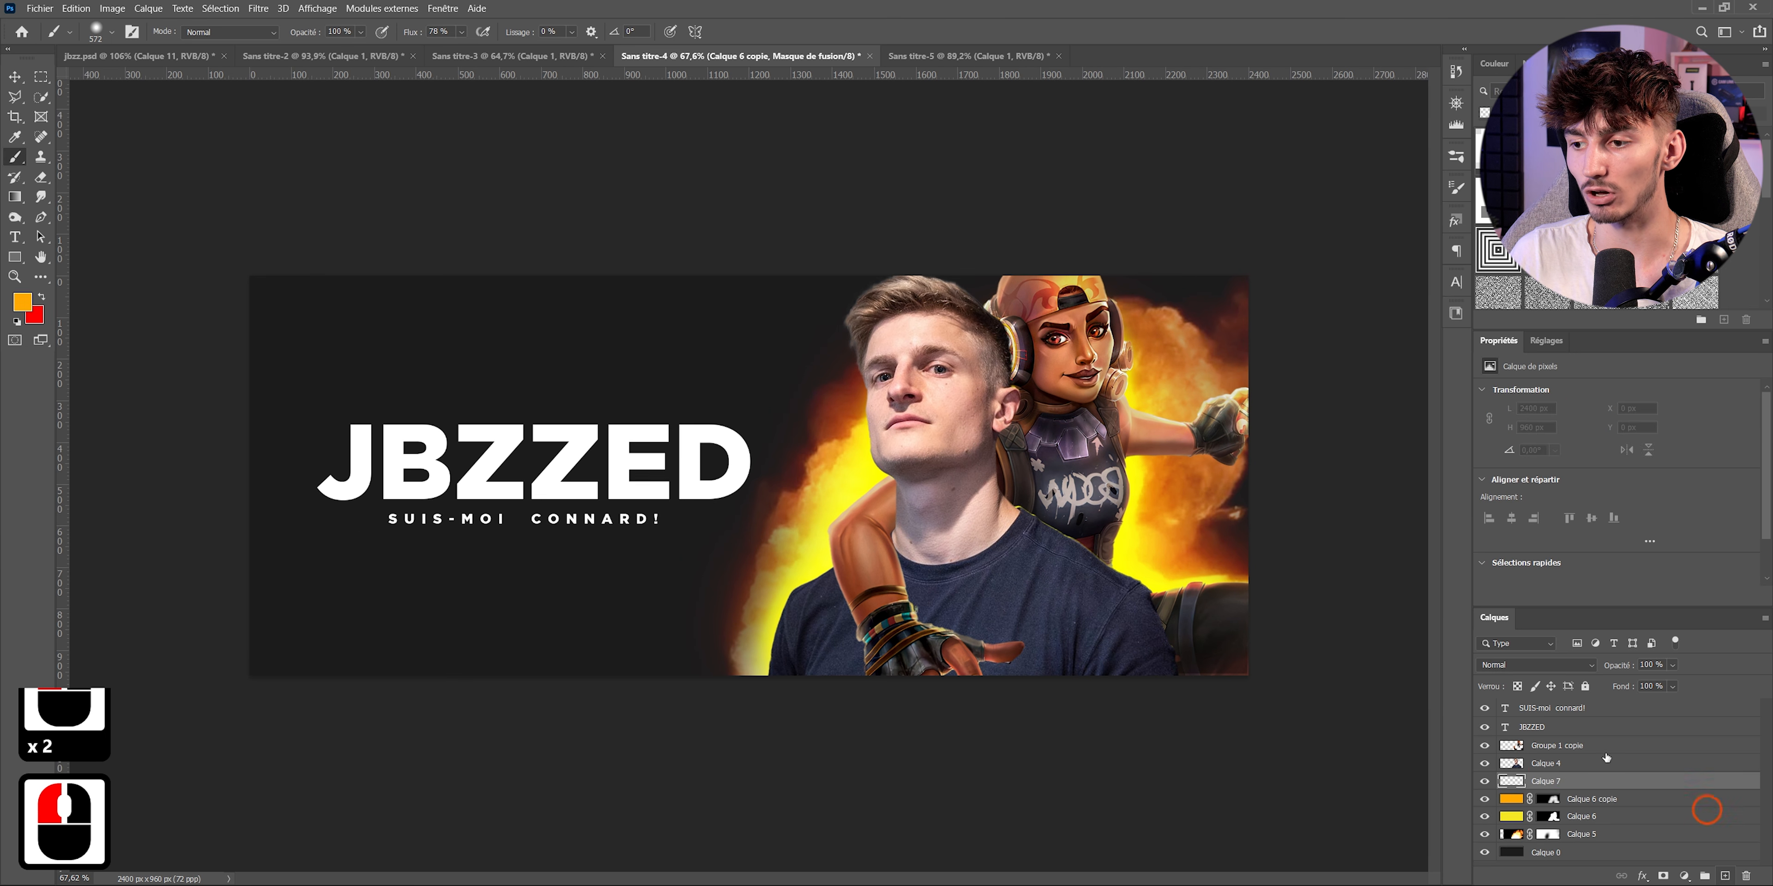
left_click(22, 302)
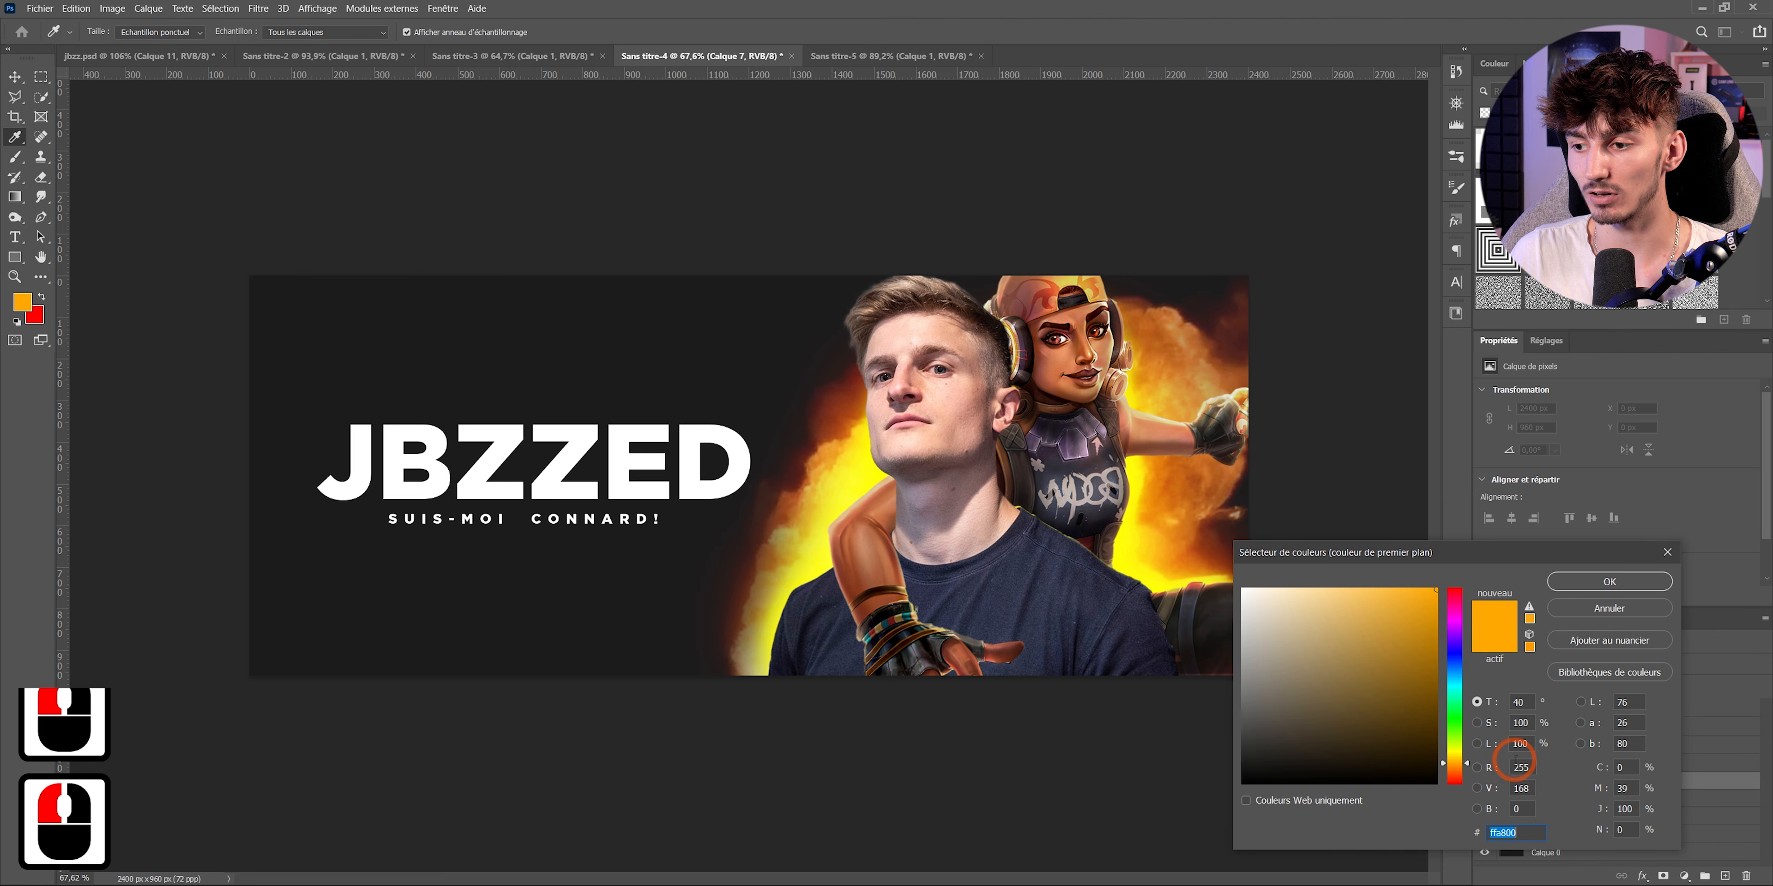
left_click_drag(1463, 761, 1461, 758)
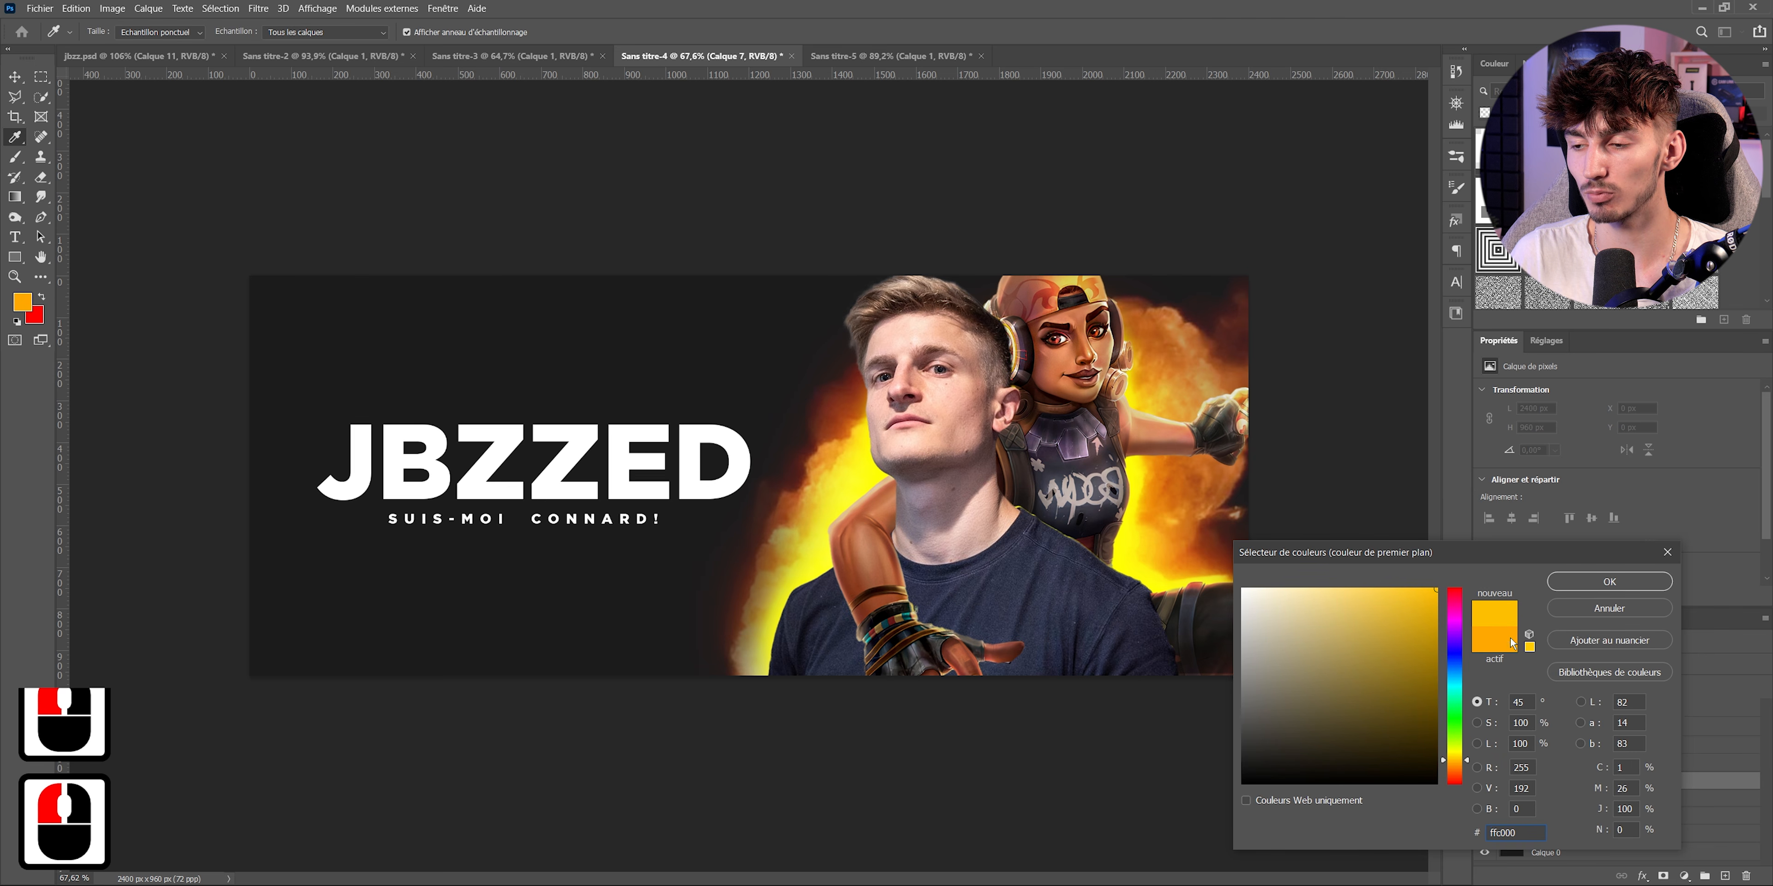
left_click(1604, 583)
key("alt+BackSpace")
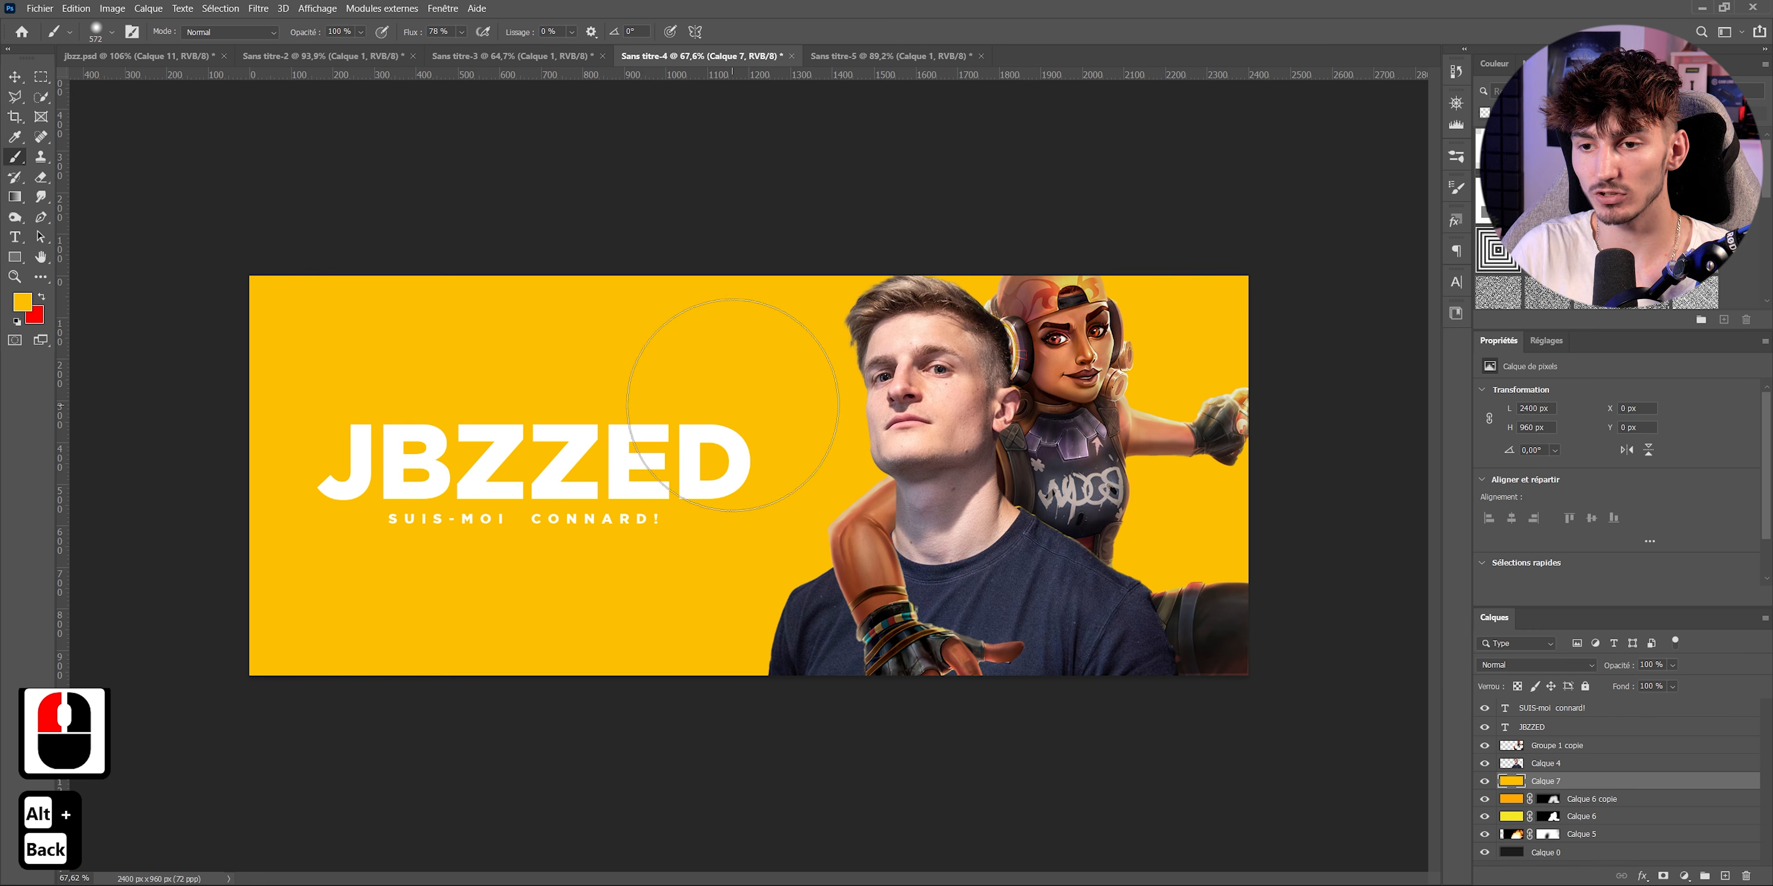
- Set the new ffc000 layer to Lumière vive and hide it with a black layer mask
key("b")
left_click(1527, 665)
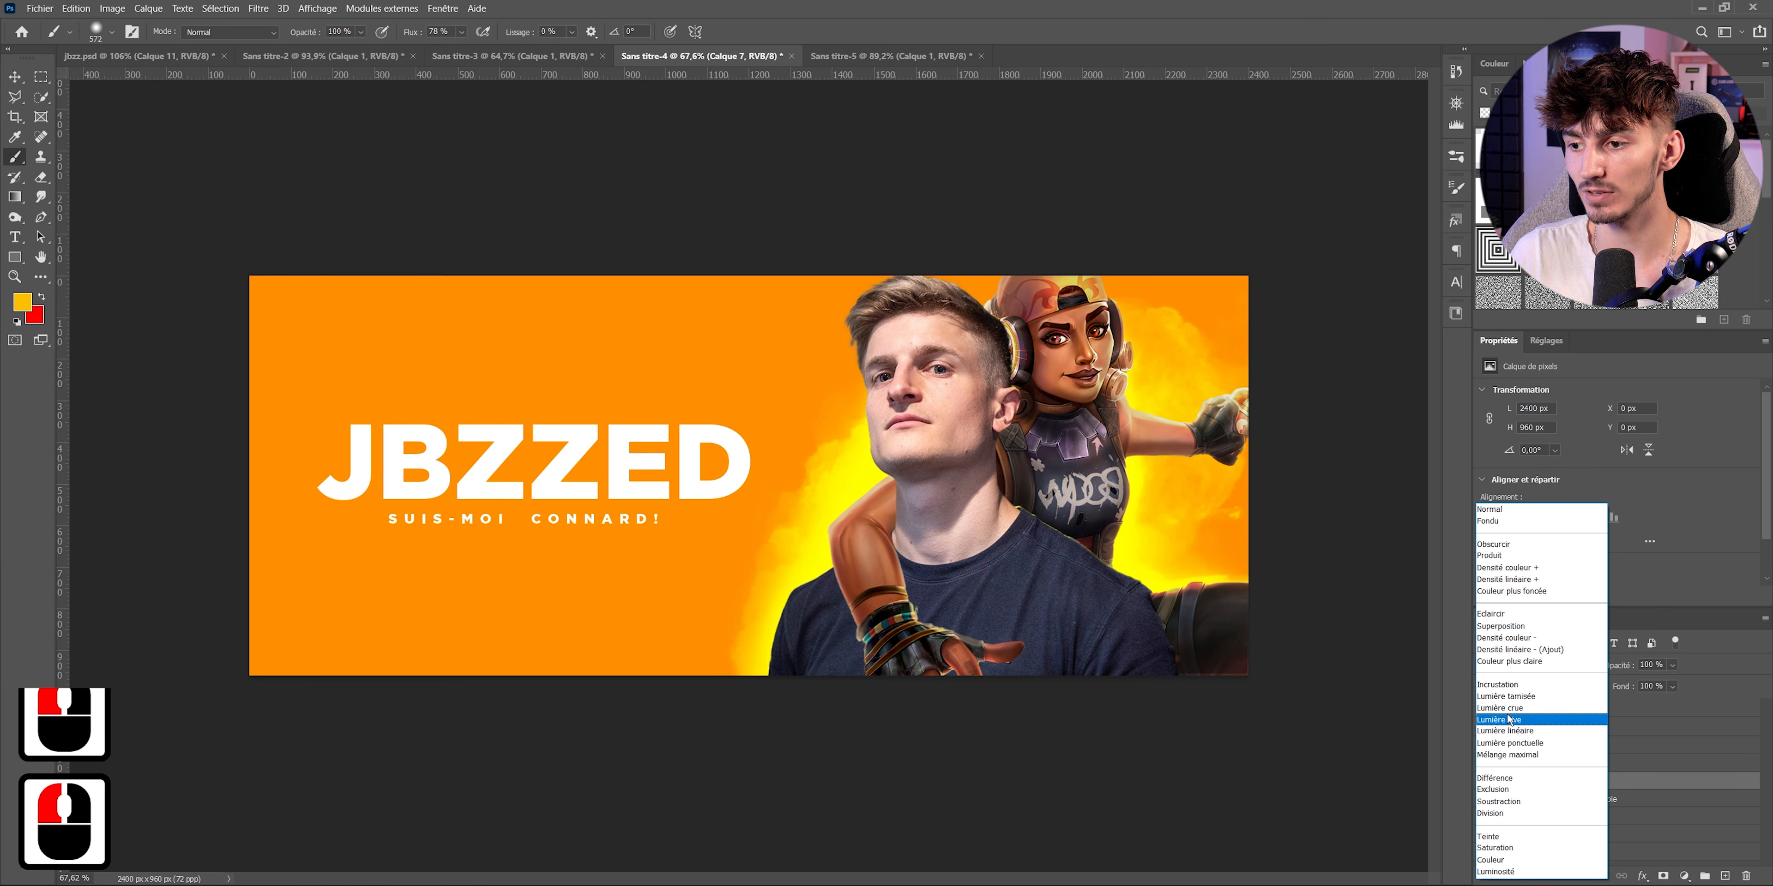
left_click(1500, 720)
left_click(1663, 875)
key("ctrl+i")
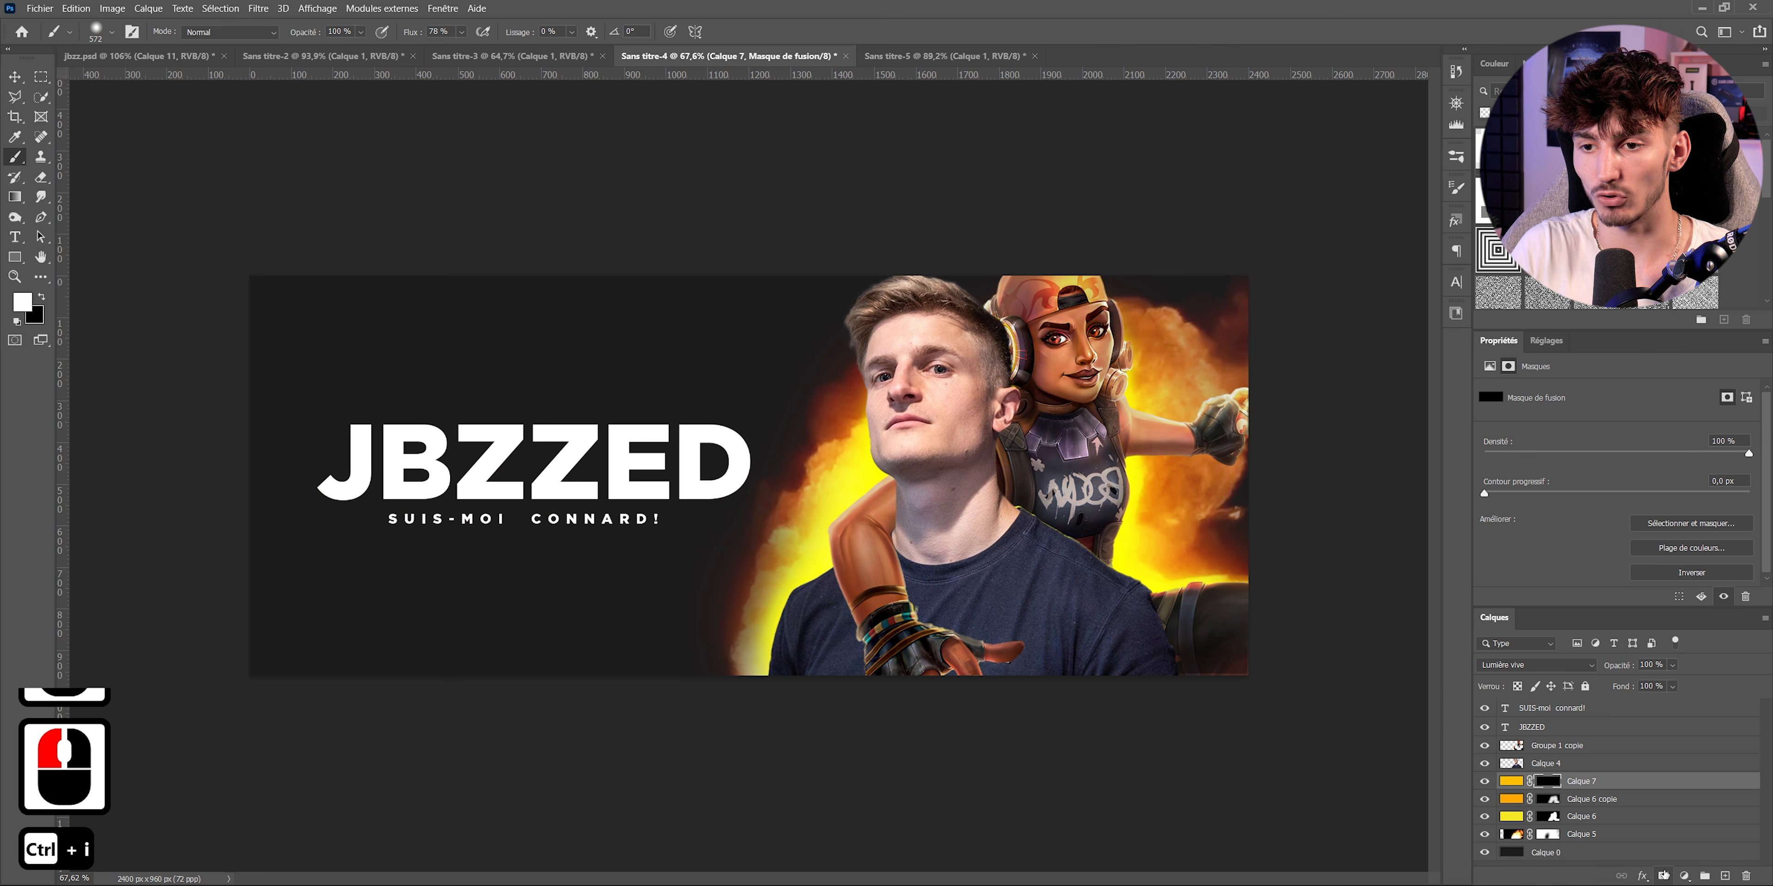
- Paint a wide, faint glow across the background on the ffc000 layer's mask with a very large white brush at 13 % flow
left_click_drag(862, 486, 861, 478)
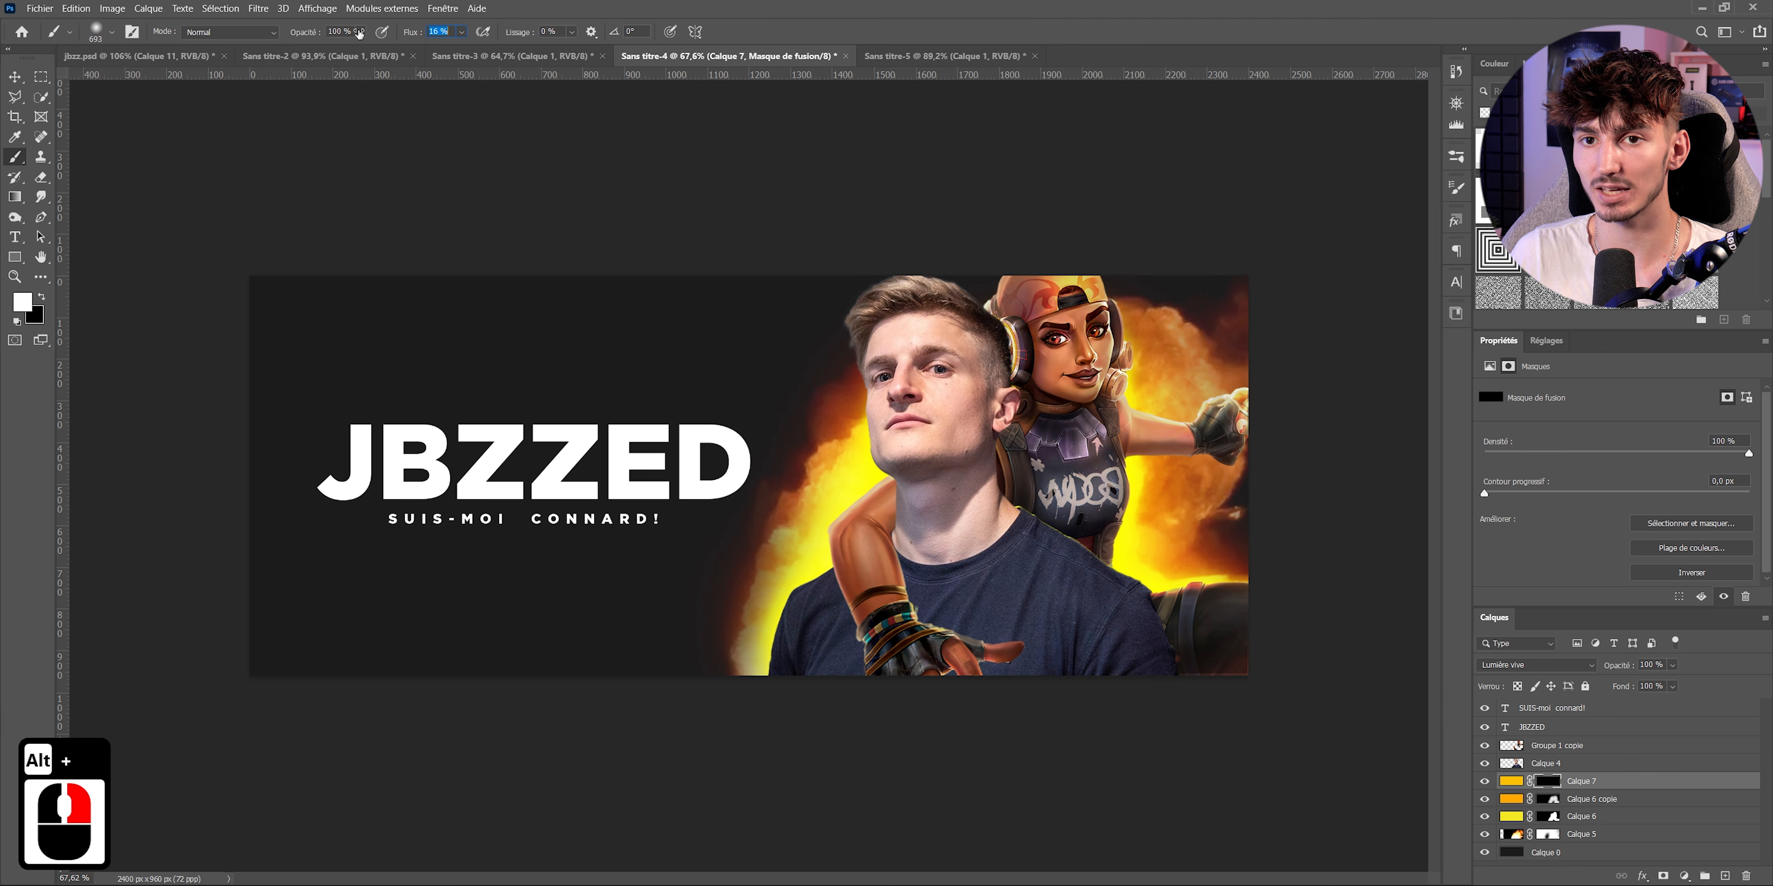
scroll(745, 475, "down", 5)
left_click_drag(843, 482, 1019, 498)
mouse_move(895, 528)
left_mouse_down()
mouse_move(839, 534)
mouse_move(908, 516)
left_mouse_up()
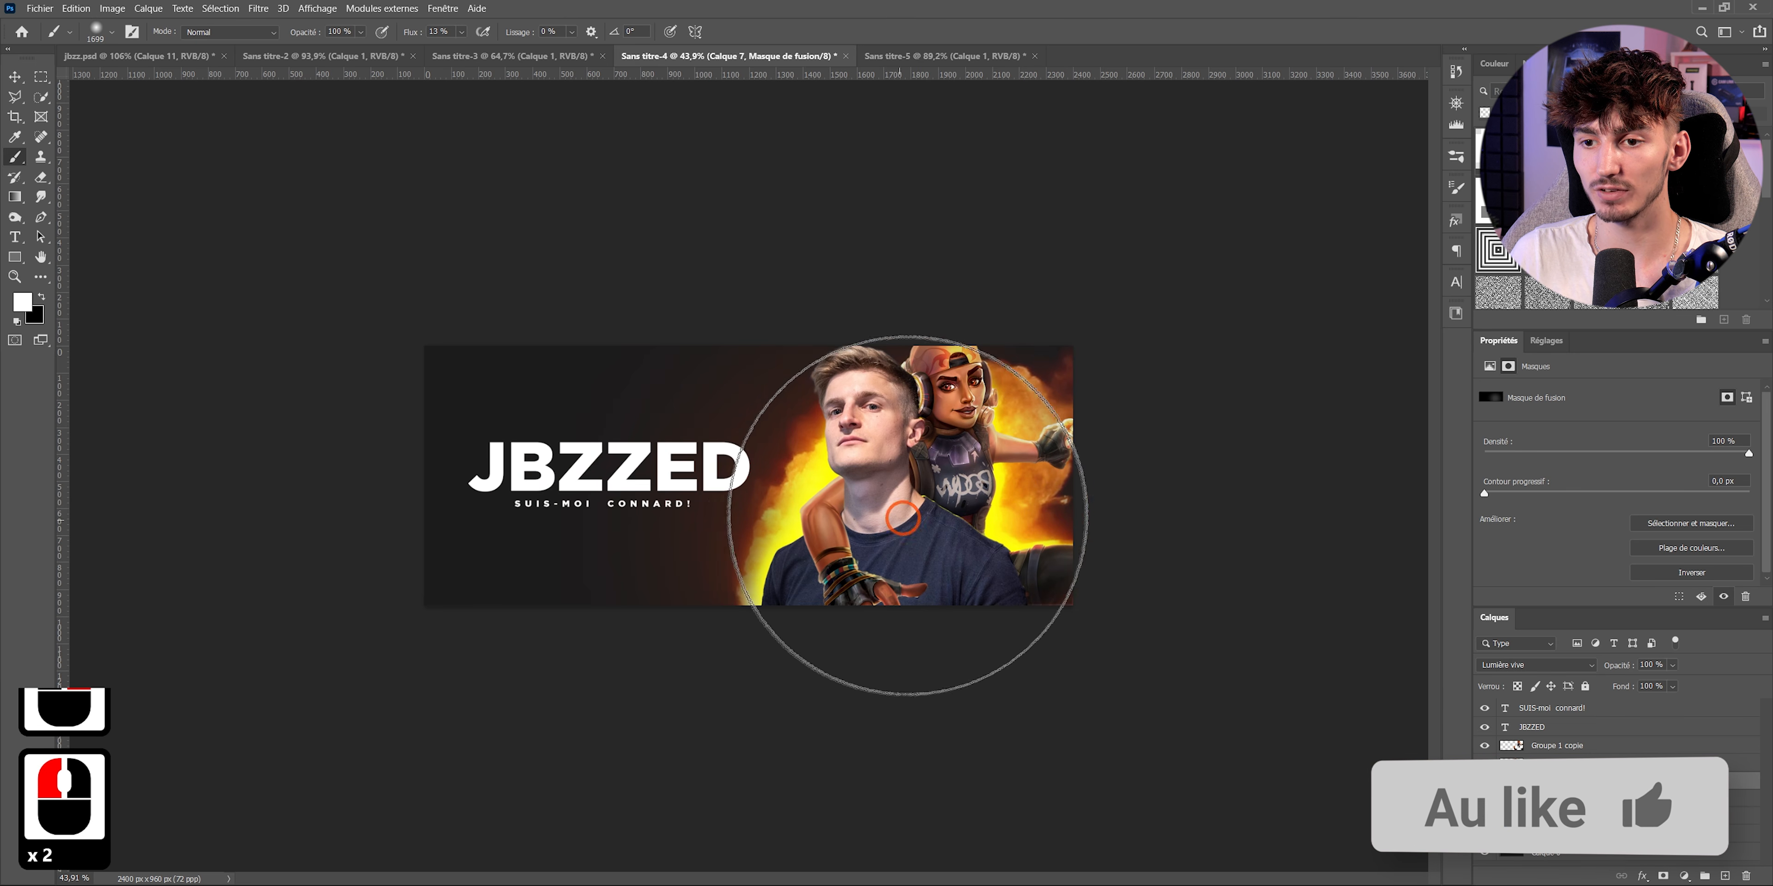
left_click(946, 494)
left_click(1003, 487)
left_click(1001, 474)
- Strengthen the faint glow behind the portrait's shoulders and the character with a smaller white brush on the same mask
scroll(989, 475, "up", 2)
mouse_move(1032, 537)
left_mouse_down()
mouse_move(882, 538)
mouse_move(963, 537)
left_mouse_up()
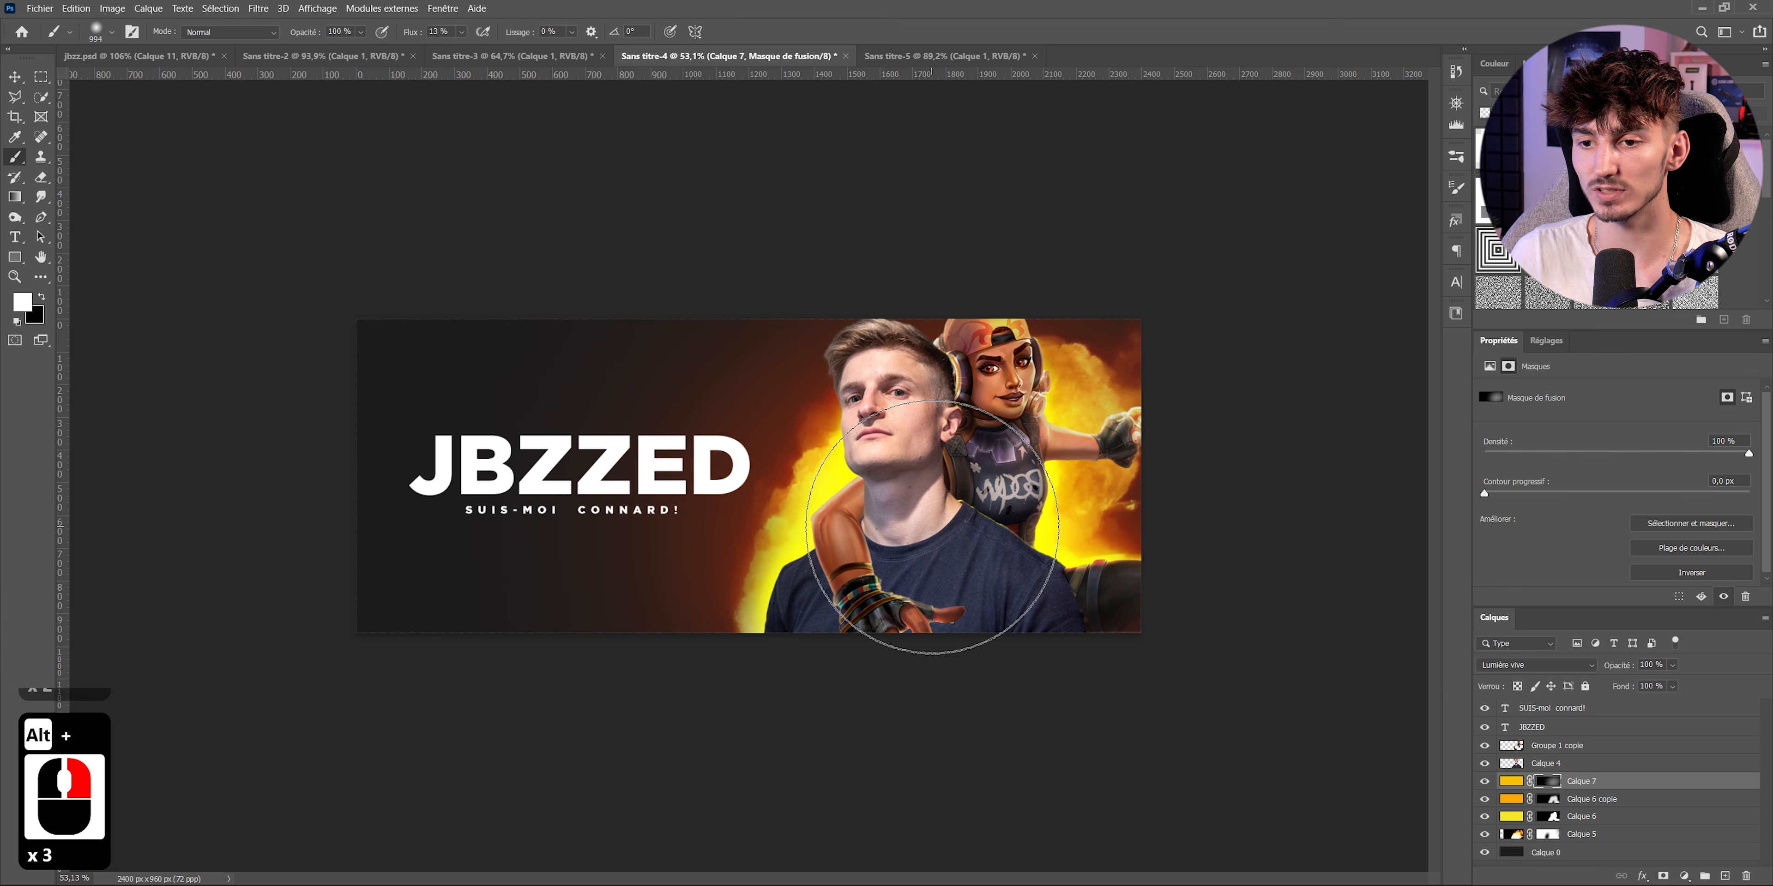
left_click(932, 528)
left_click(900, 538)
left_click(976, 548)
left_click_drag(983, 544, 1026, 506)
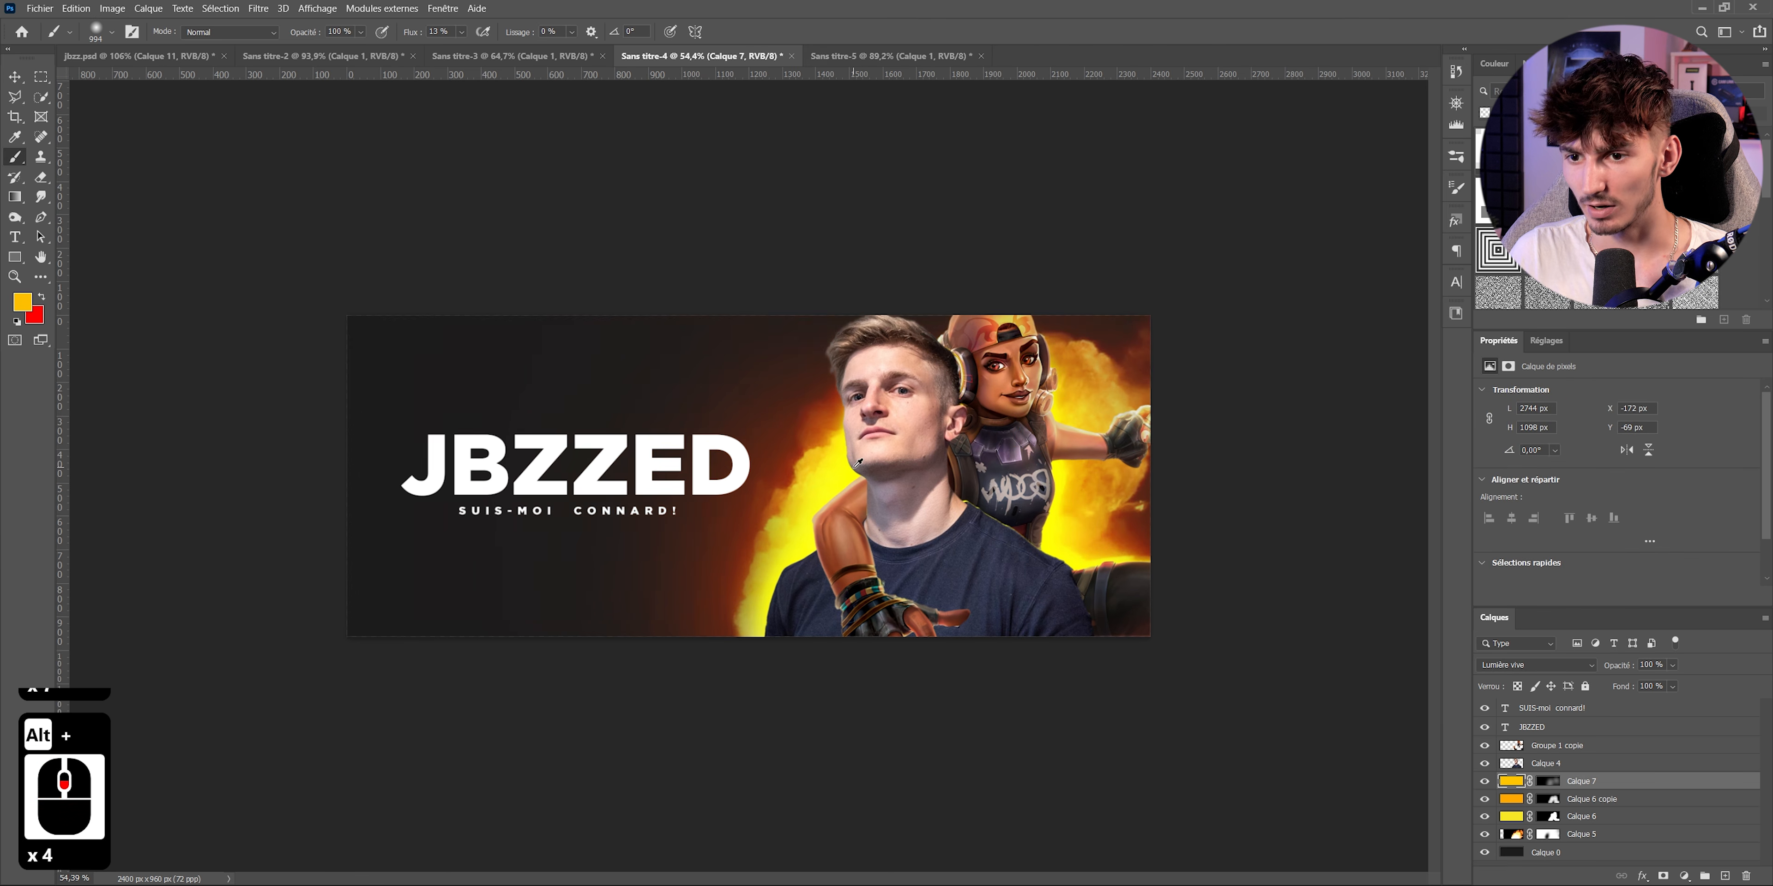
scroll(945, 613, "down", 2)
scroll(945, 612, "up", 3)
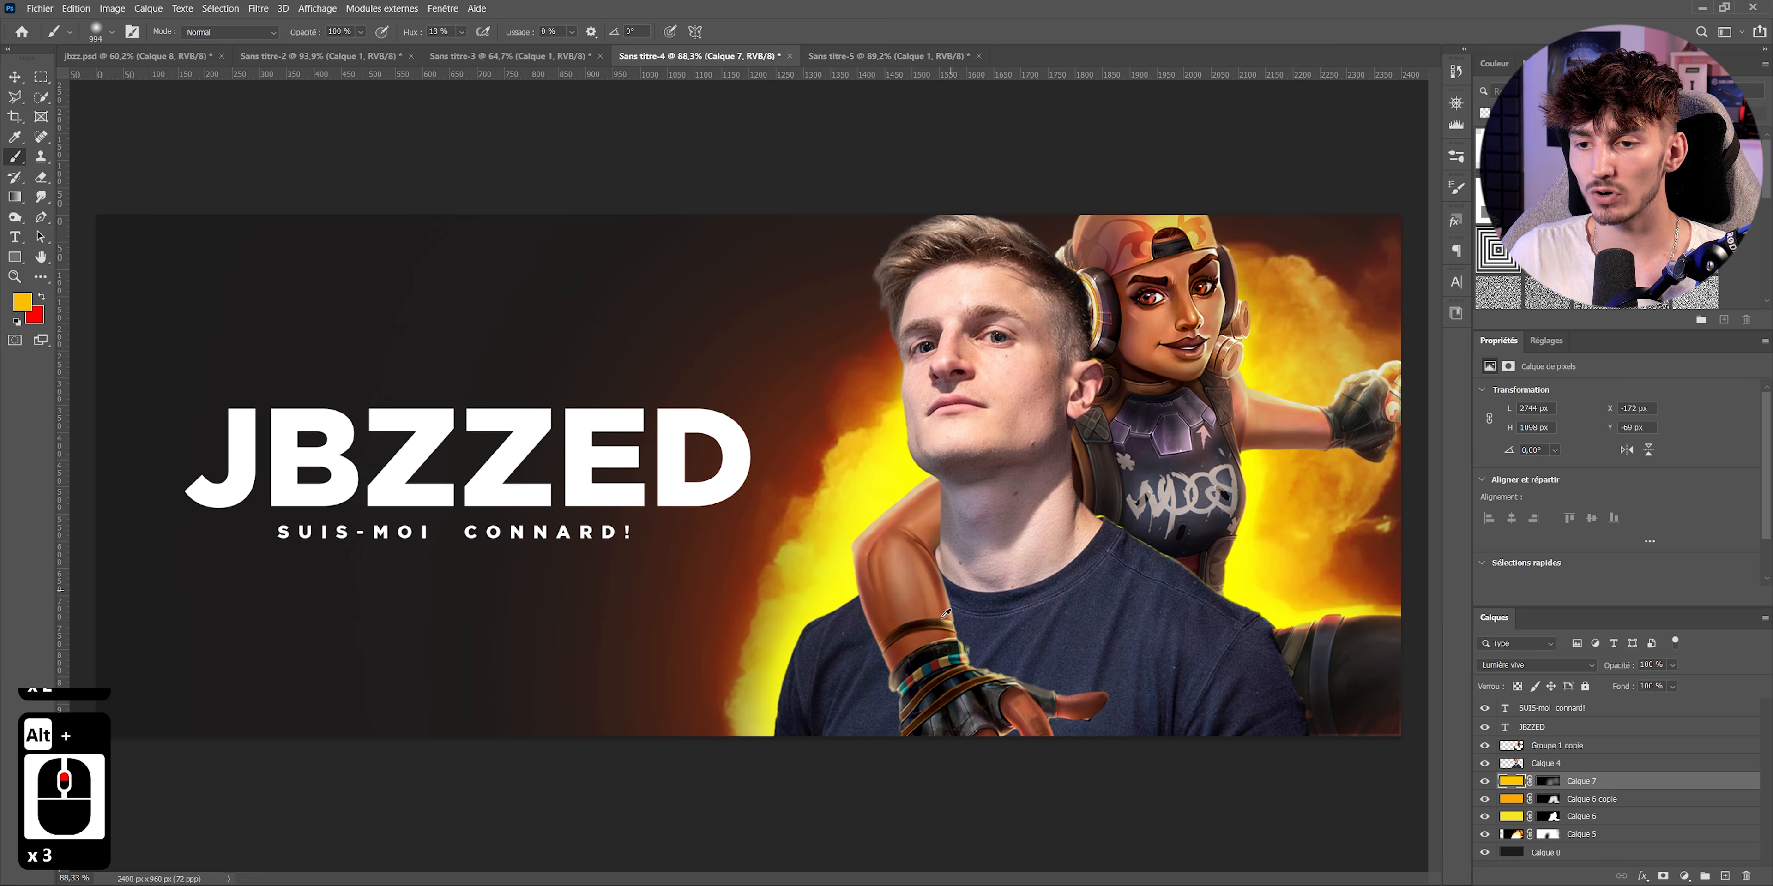
scroll(945, 613, "up", 3)
scroll(850, 633, "down", 4)
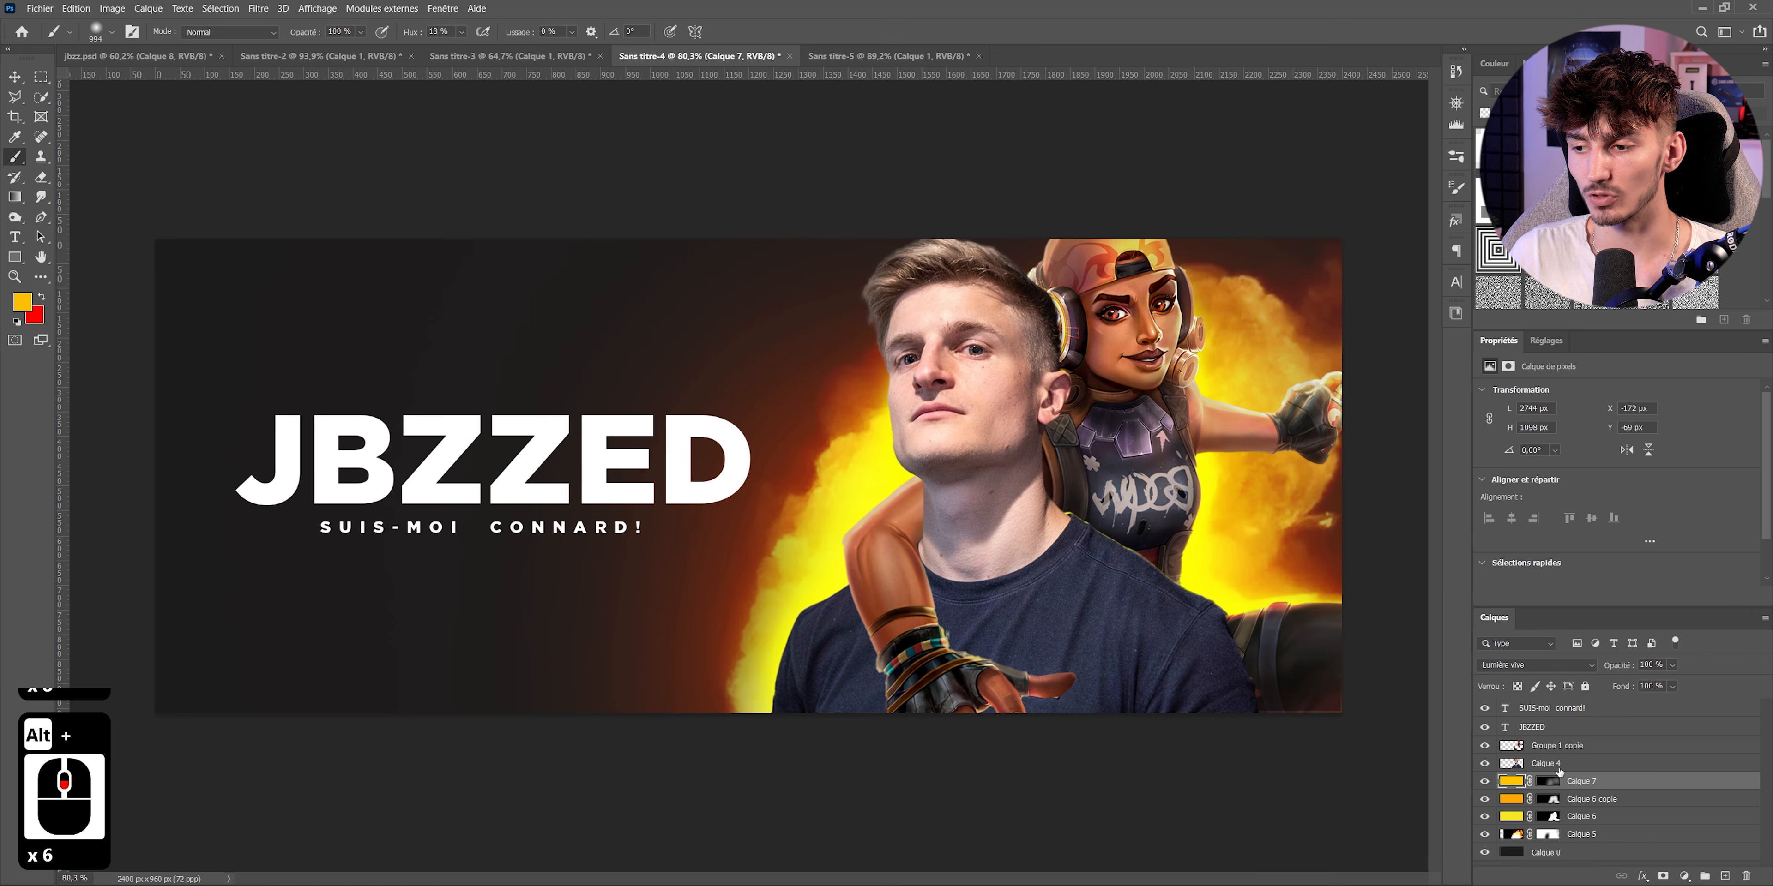
- Add a layer directly beneath the portrait and paint a white glow behind the shoulders and character with a large soft brush at 100 % flow
left_click(1726, 876)
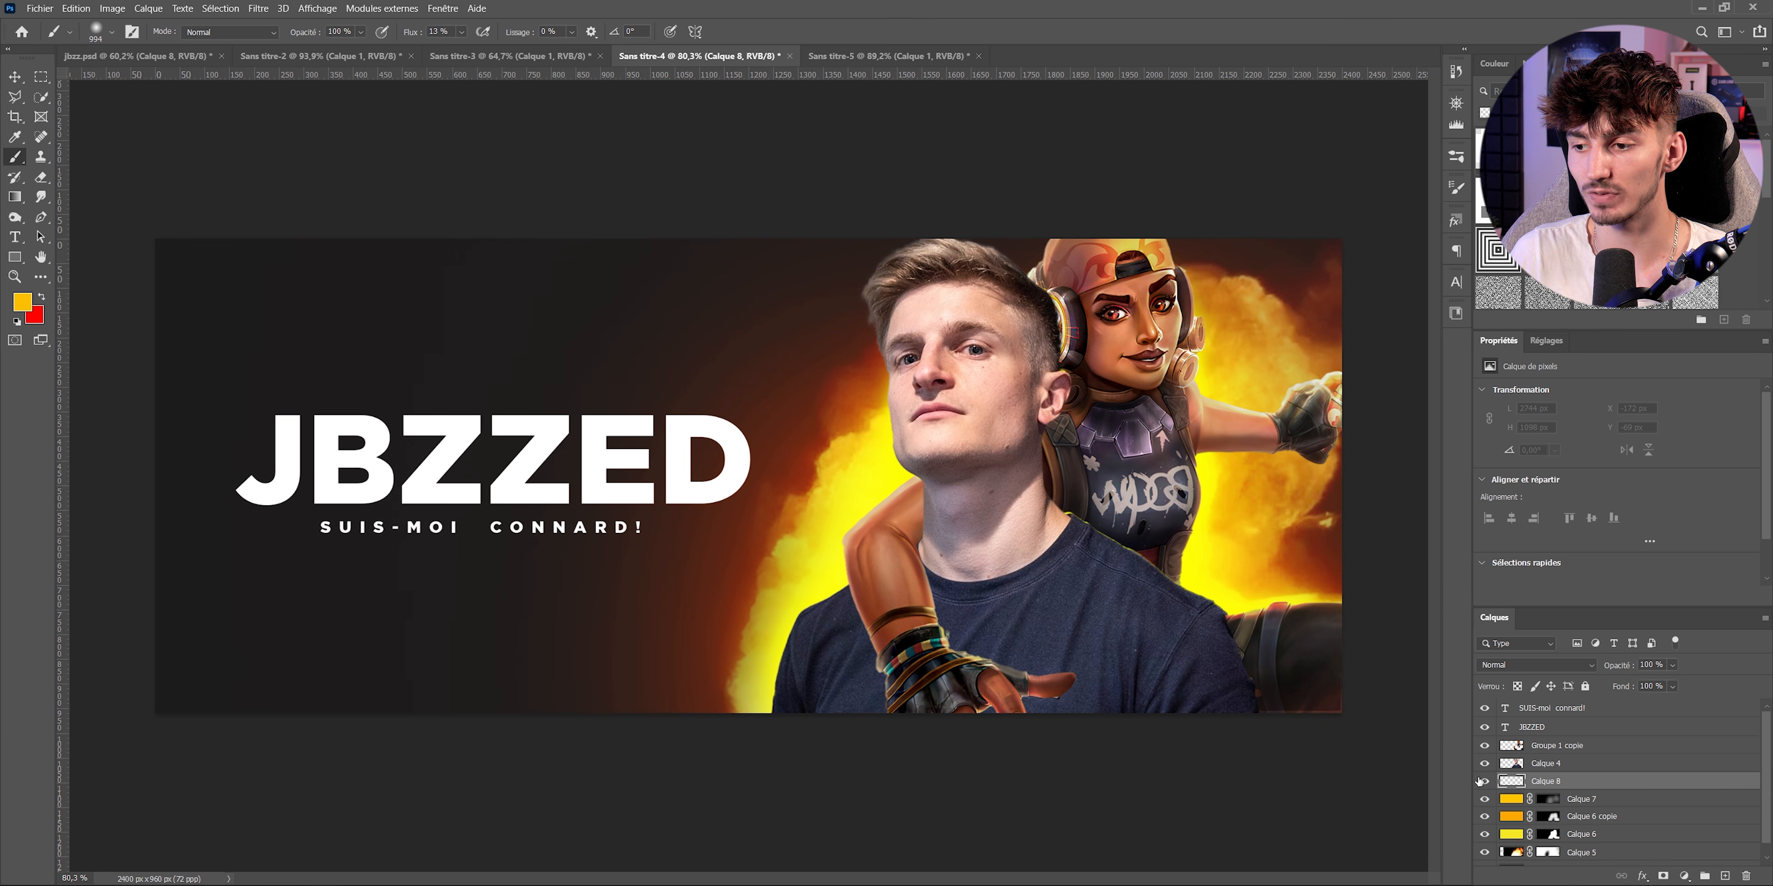
left_click(22, 301)
left_click(1243, 589)
left_click(1628, 575)
mouse_move(878, 615)
left_mouse_down()
mouse_move(751, 613)
mouse_move(708, 795)
left_mouse_up()
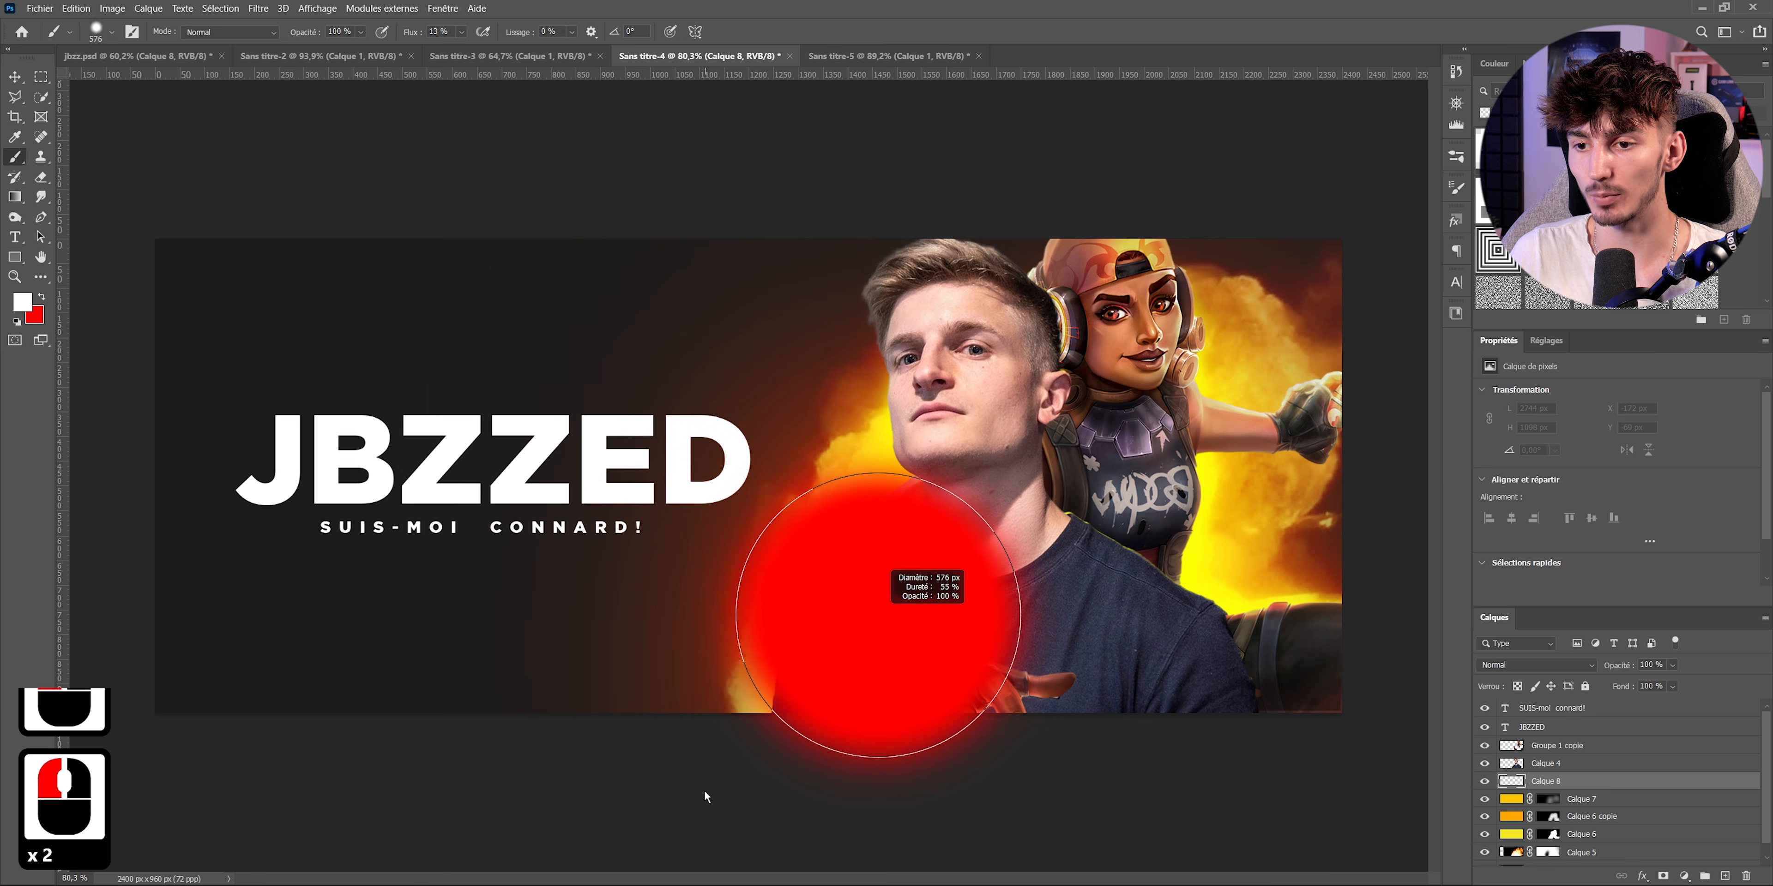
left_click(431, 31)
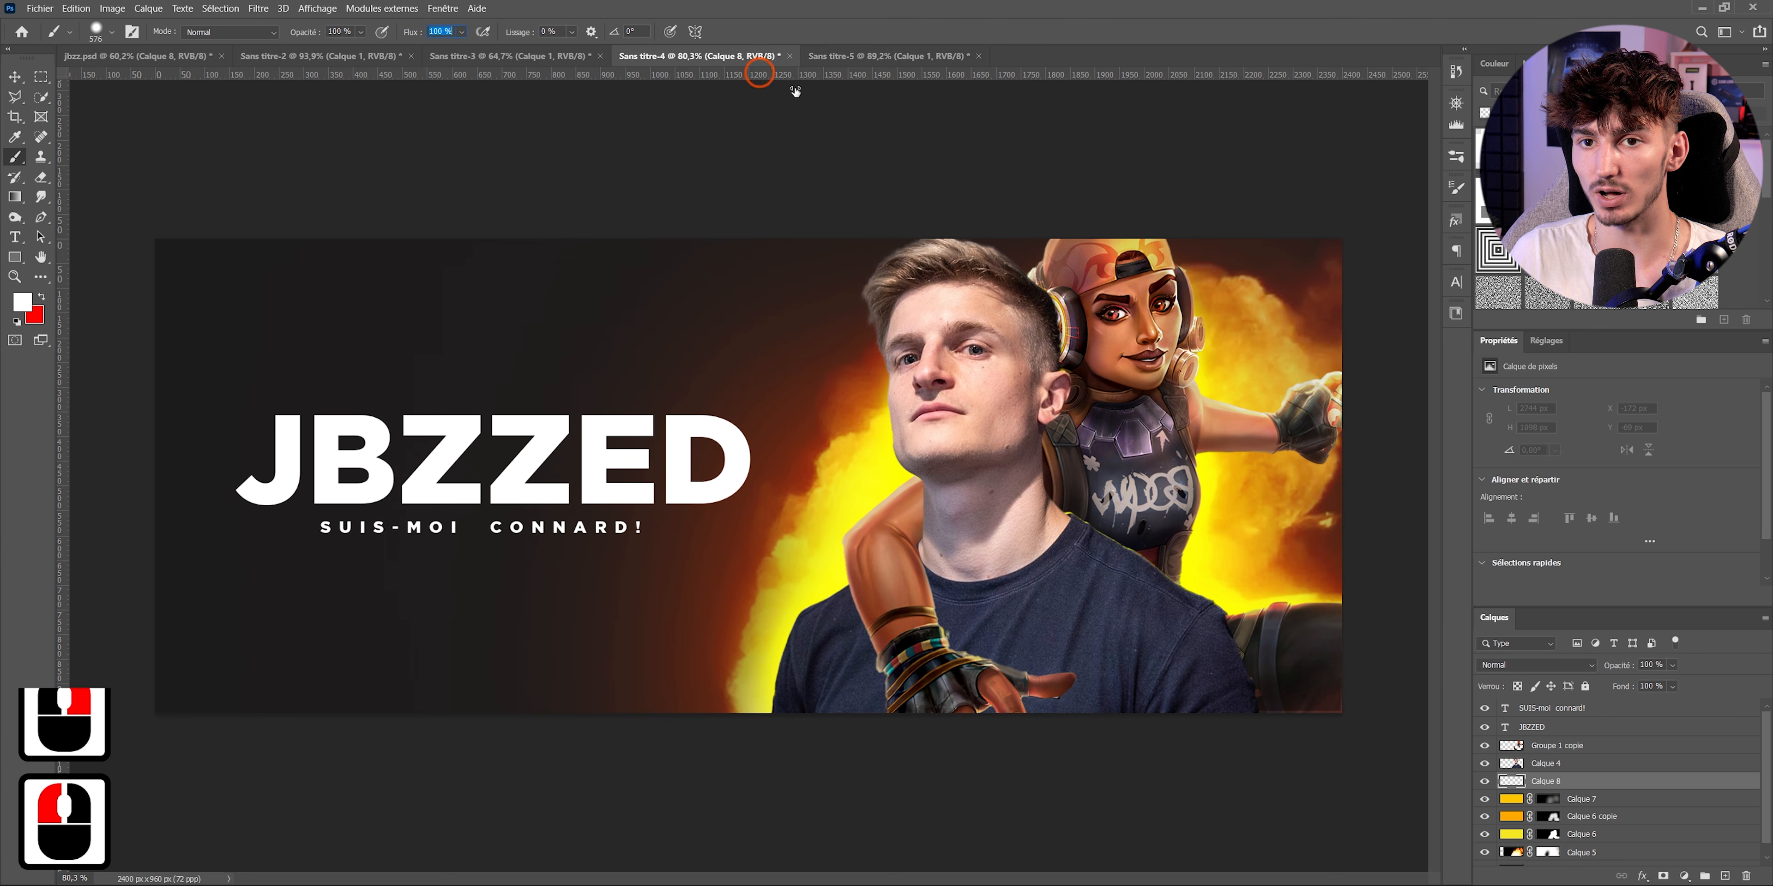
left_click(965, 627)
left_click(907, 659)
mouse_move(928, 633)
left_mouse_down()
mouse_move(865, 705)
mouse_move(919, 665)
left_mouse_up()
left_click(886, 675)
left_click(864, 705)
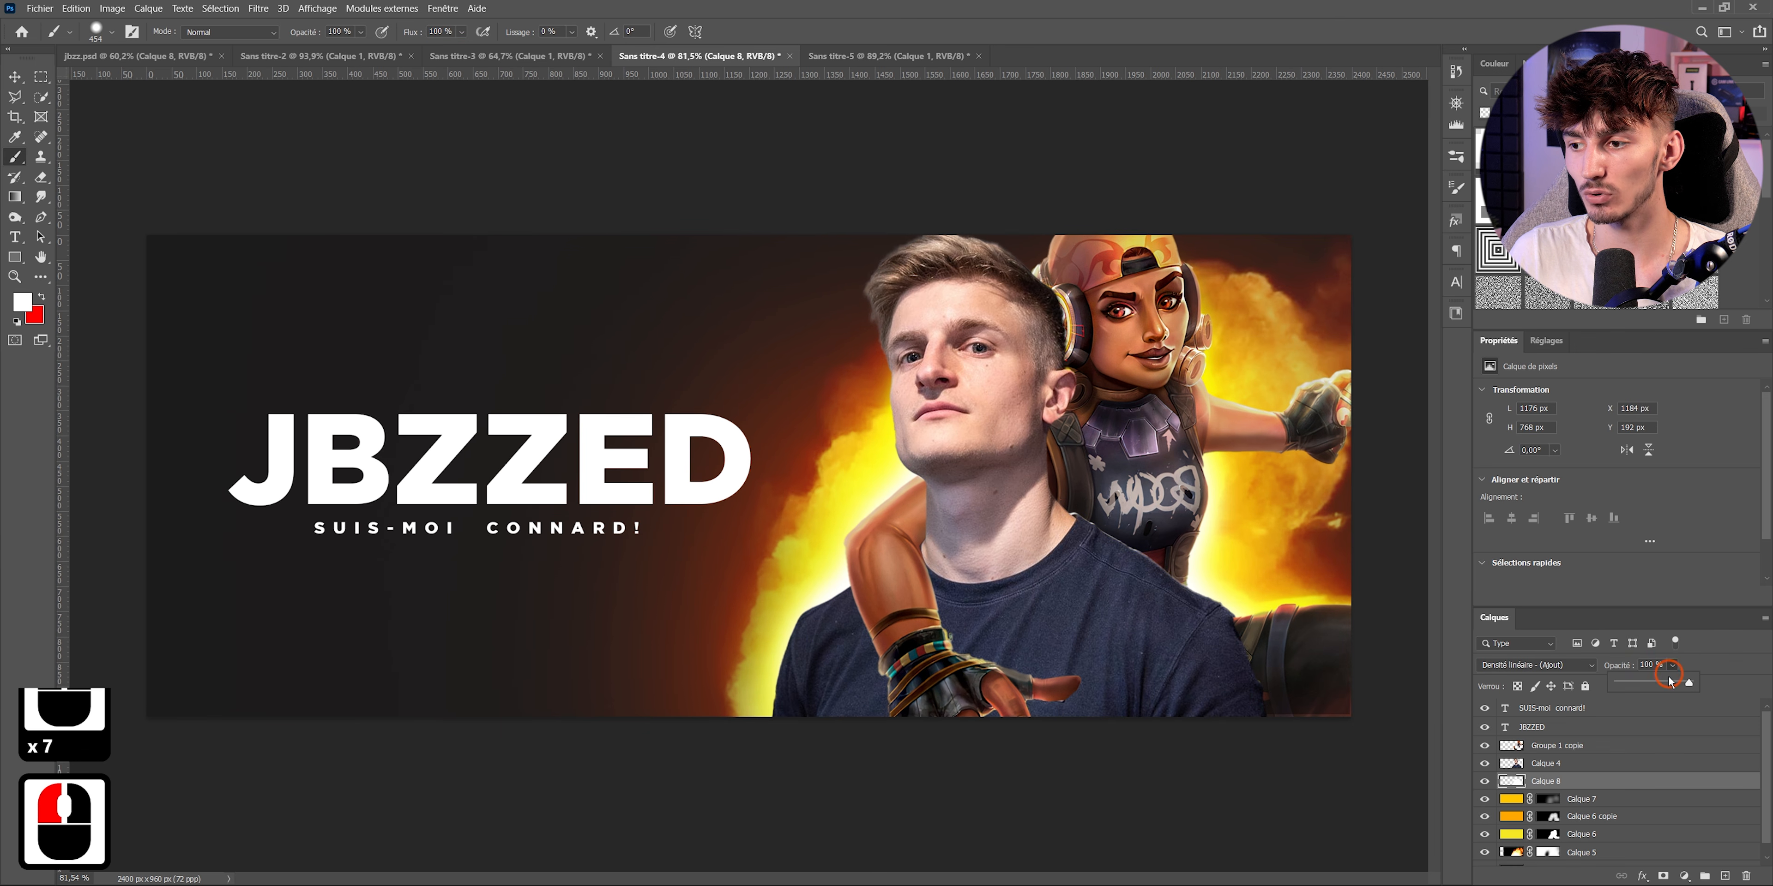
- Set the white glow layer to Densité linéaire - (Ajout) at 67 % opacity and compare the banner with and without it
left_click(1667, 681)
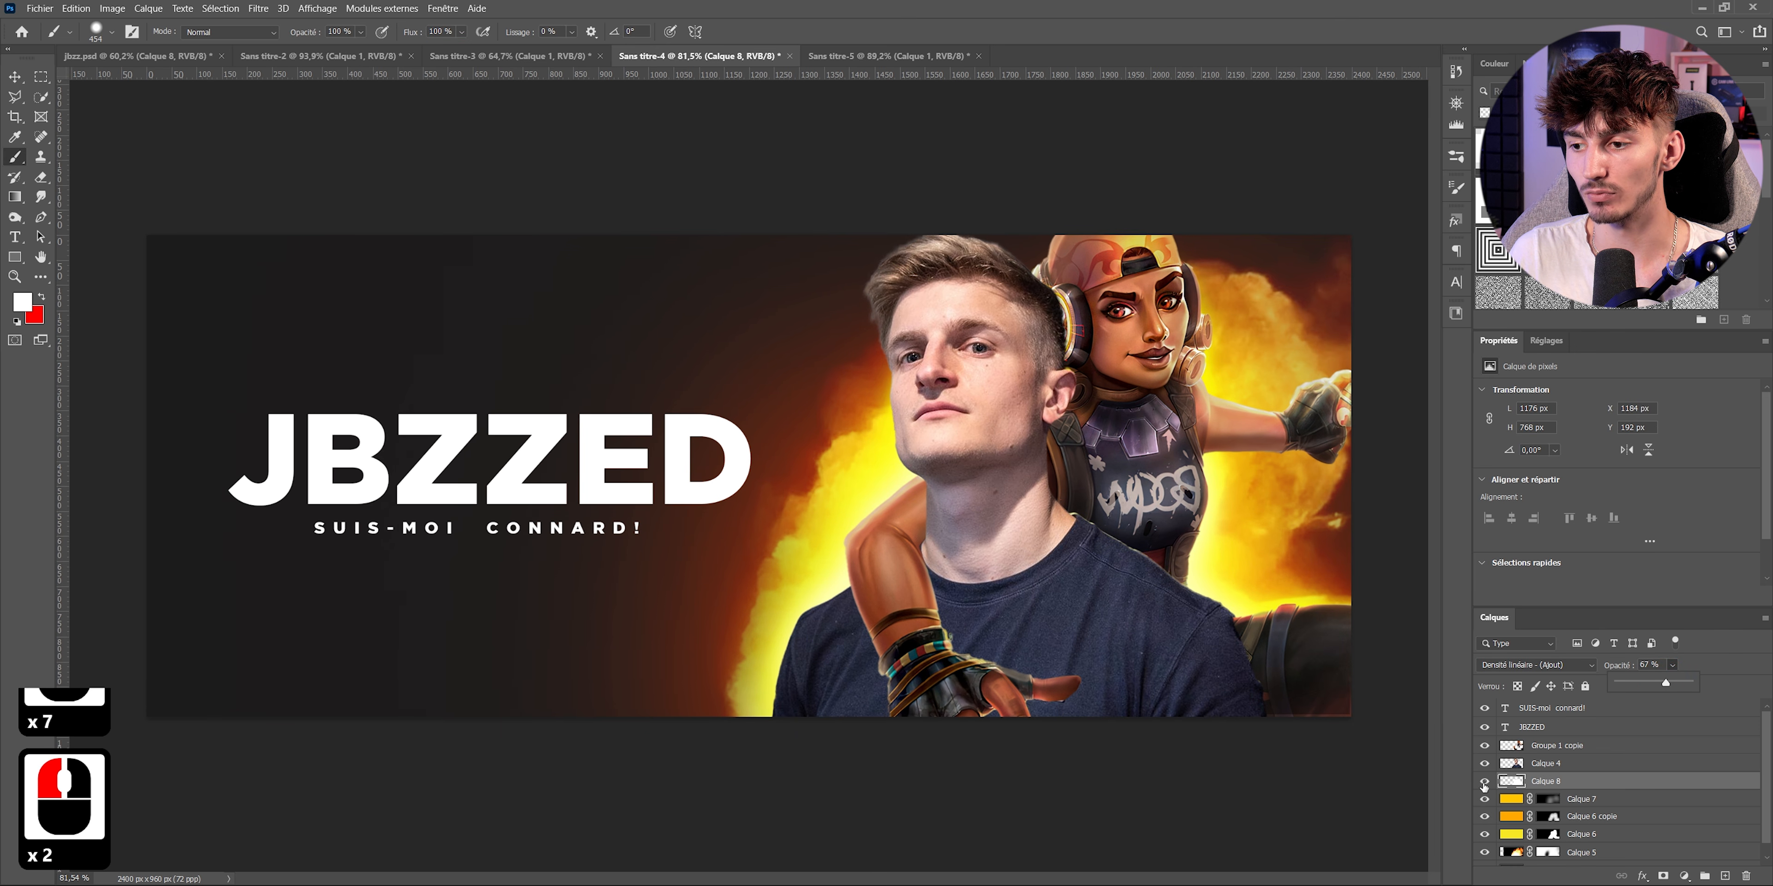
left_click(1485, 783)
left_click(1485, 783)
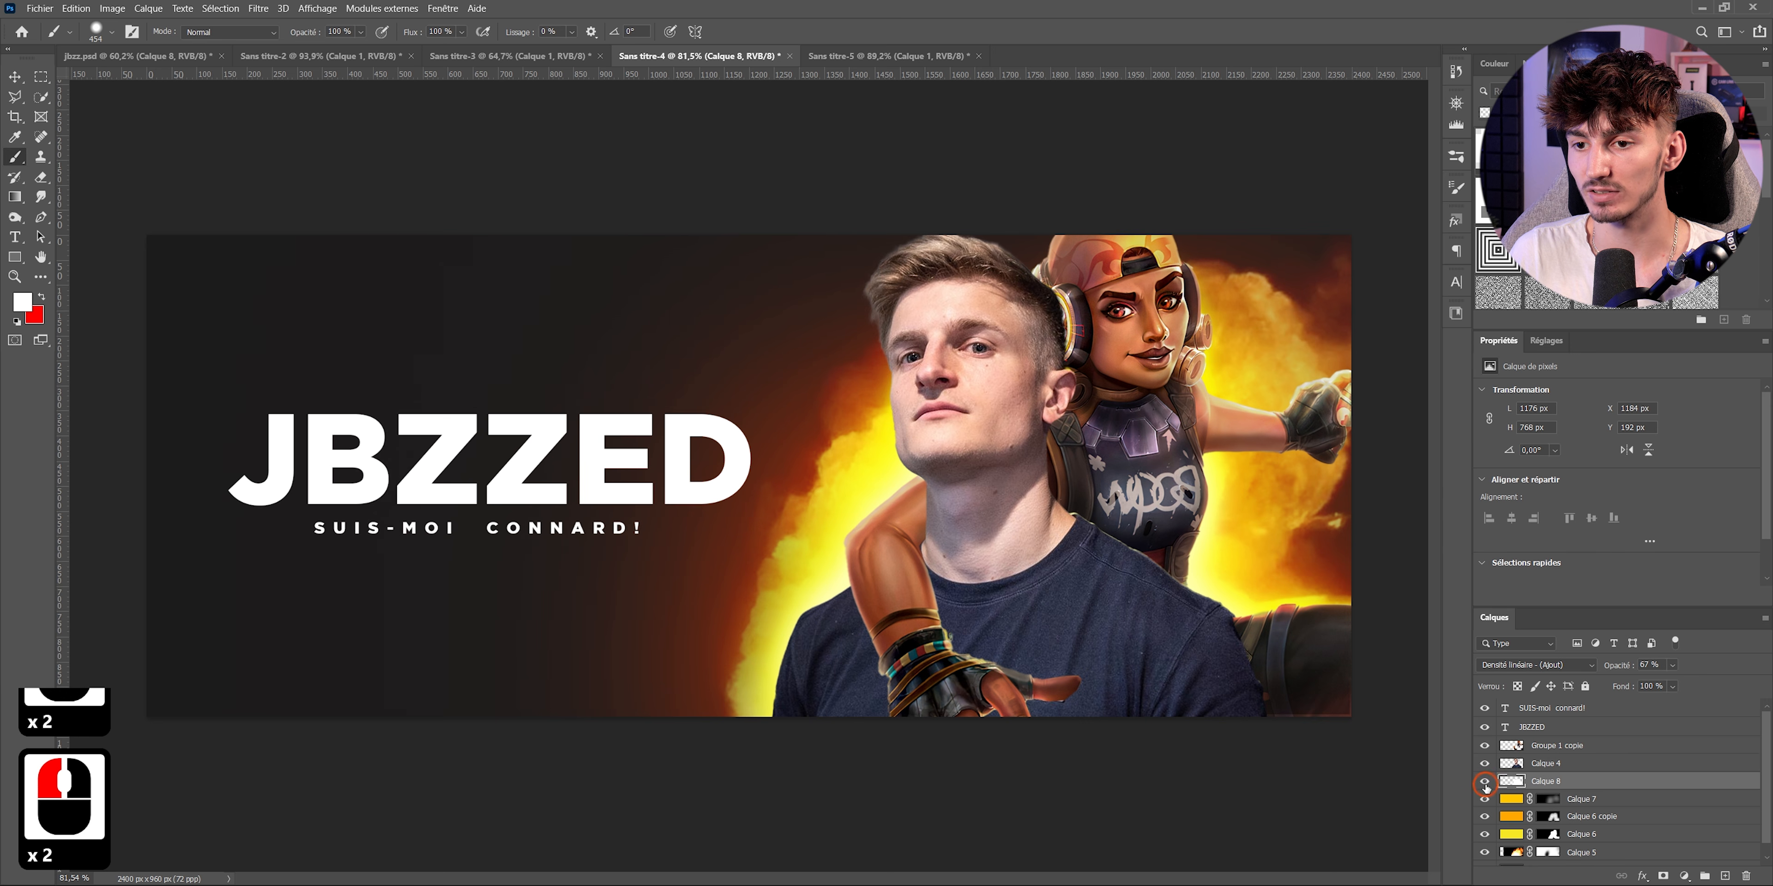
left_click(1484, 782)
left_click(1485, 782)
scroll(1159, 523, "down", 8)
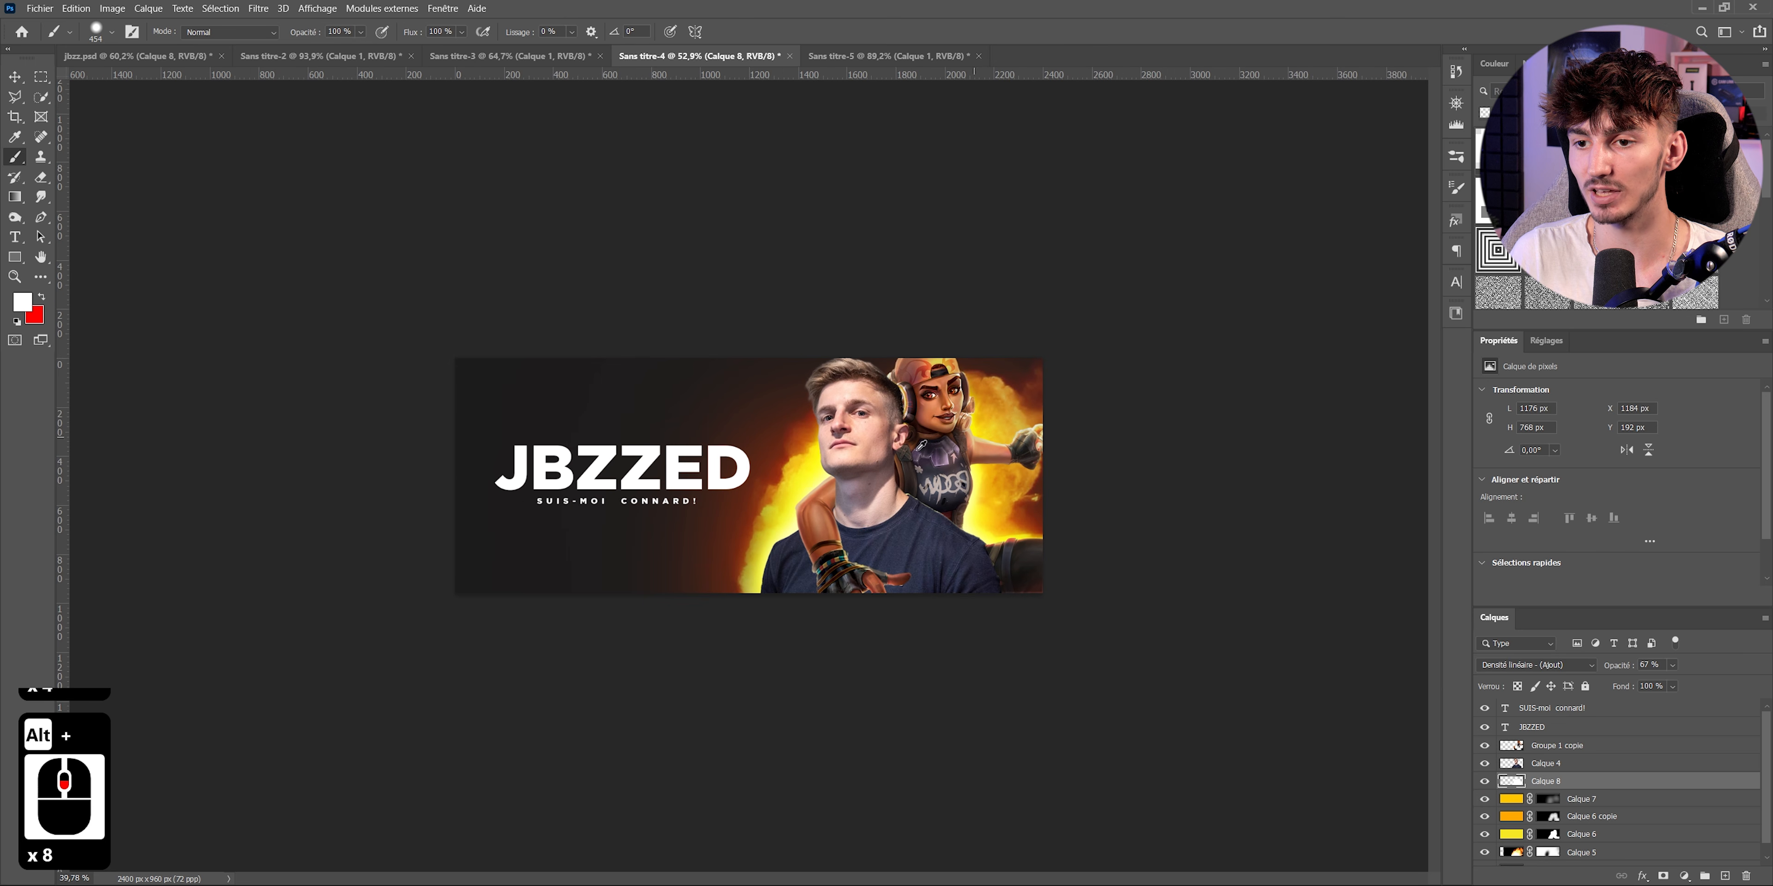
scroll(1003, 565, "up", 4)
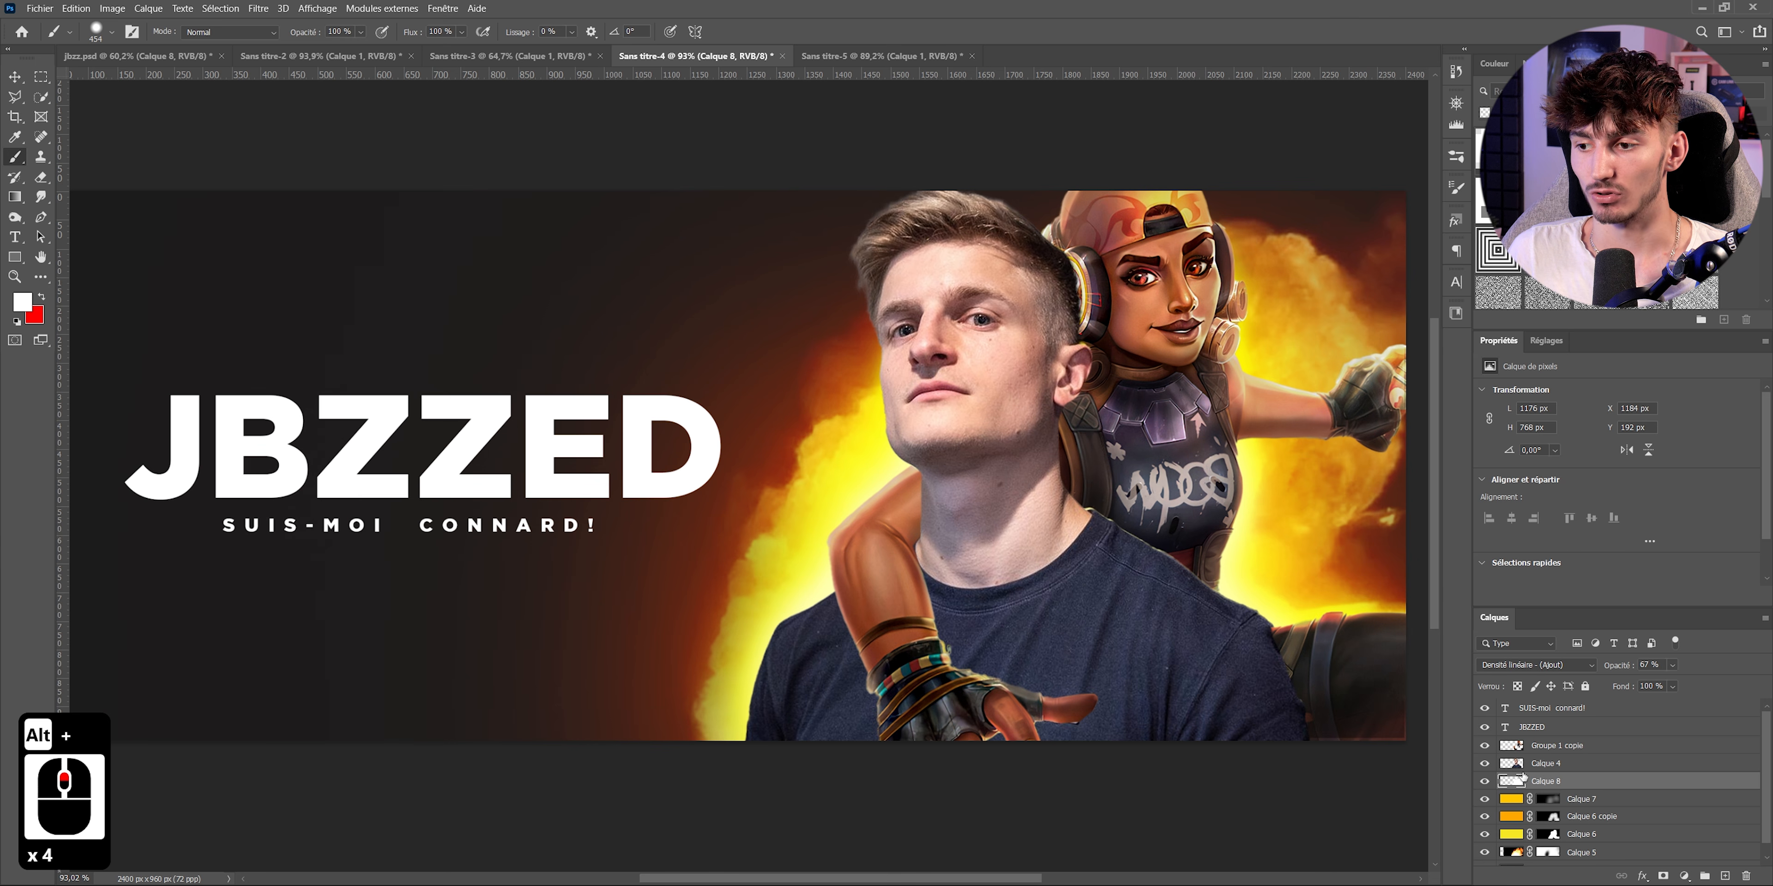
- Add a Teinte/Saturation adjustment above the portrait layer Calque 4 and clip it to the portrait
left_click(1542, 765)
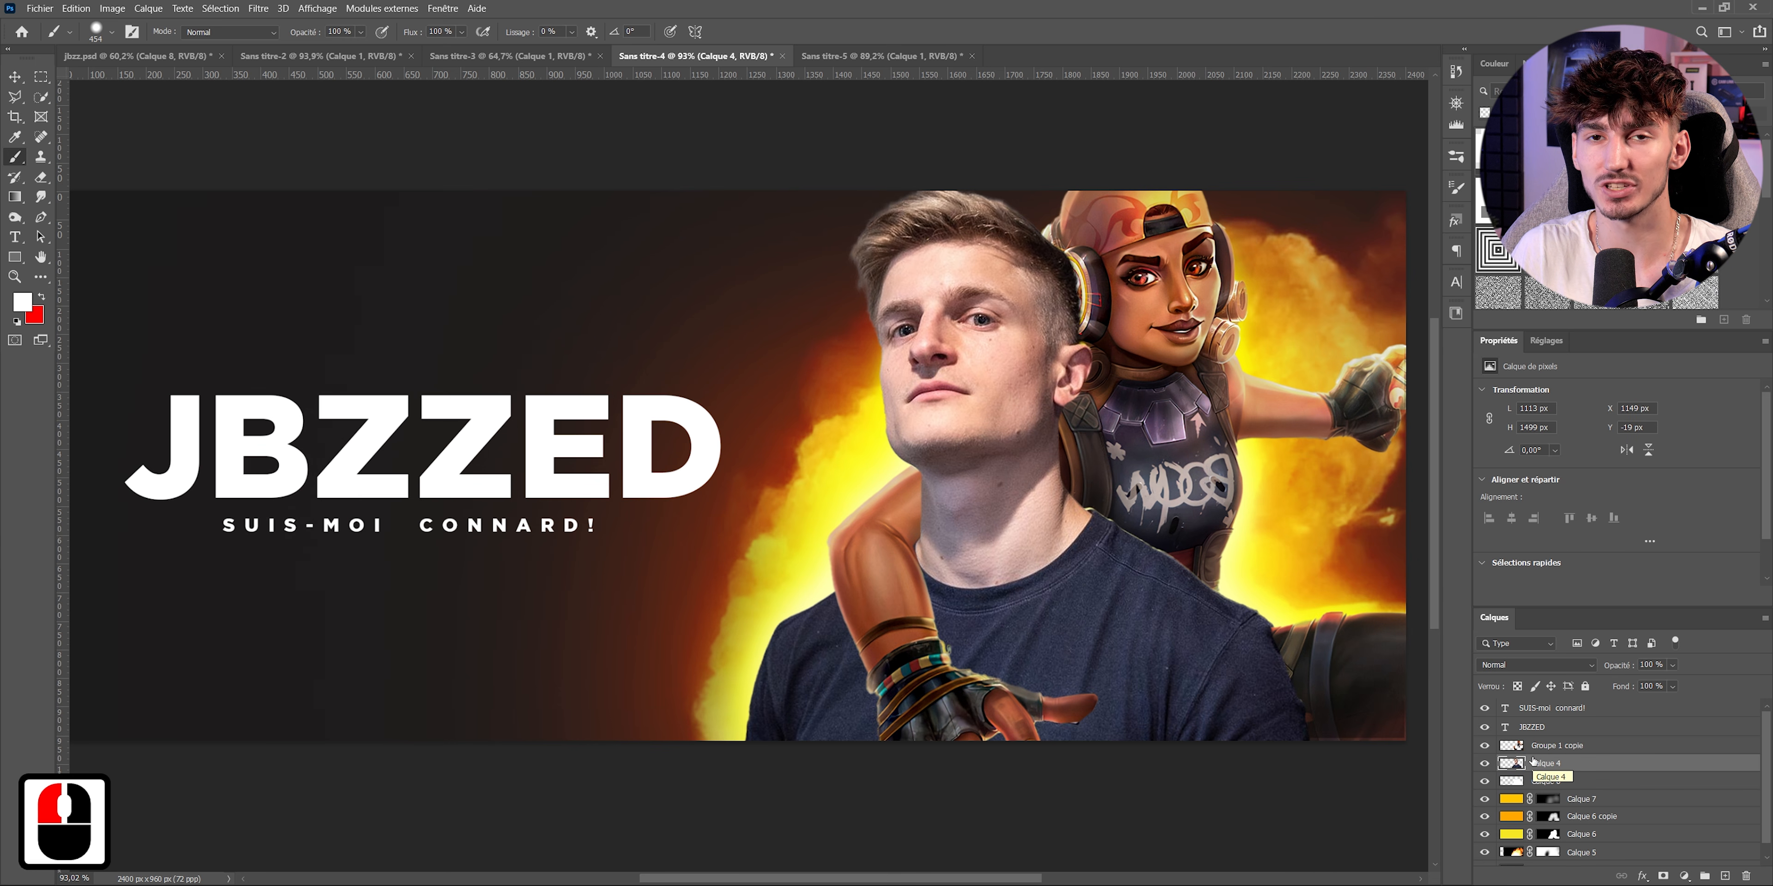
scroll(1533, 760, "up", 3)
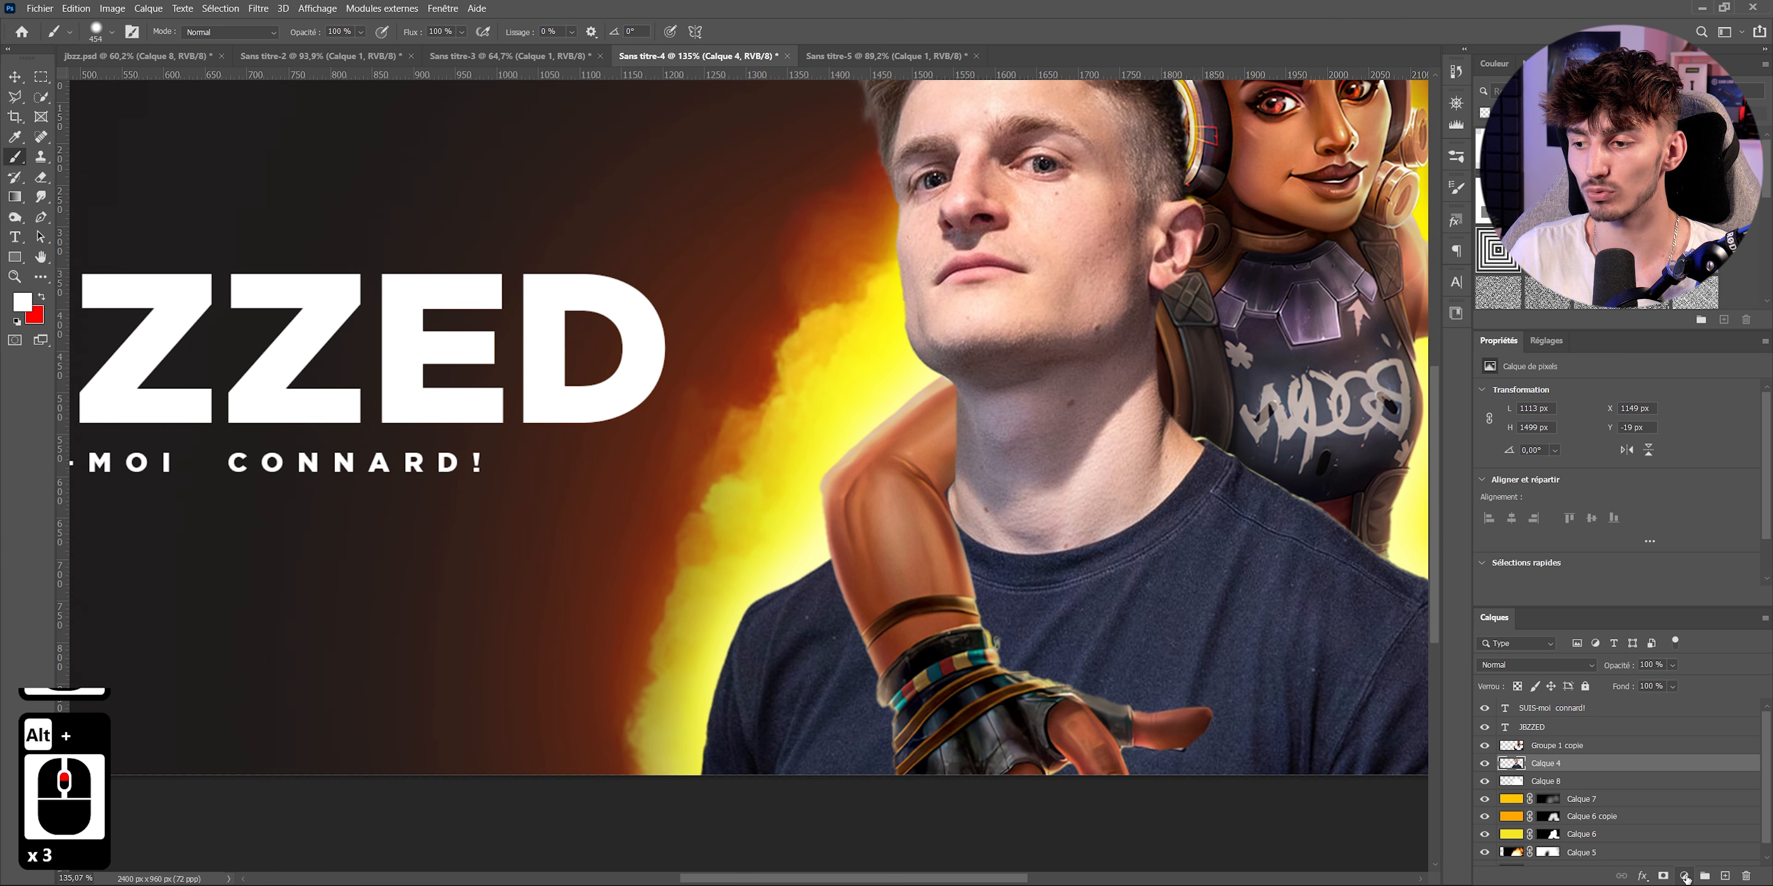
left_click(1684, 877)
left_click(1543, 765)
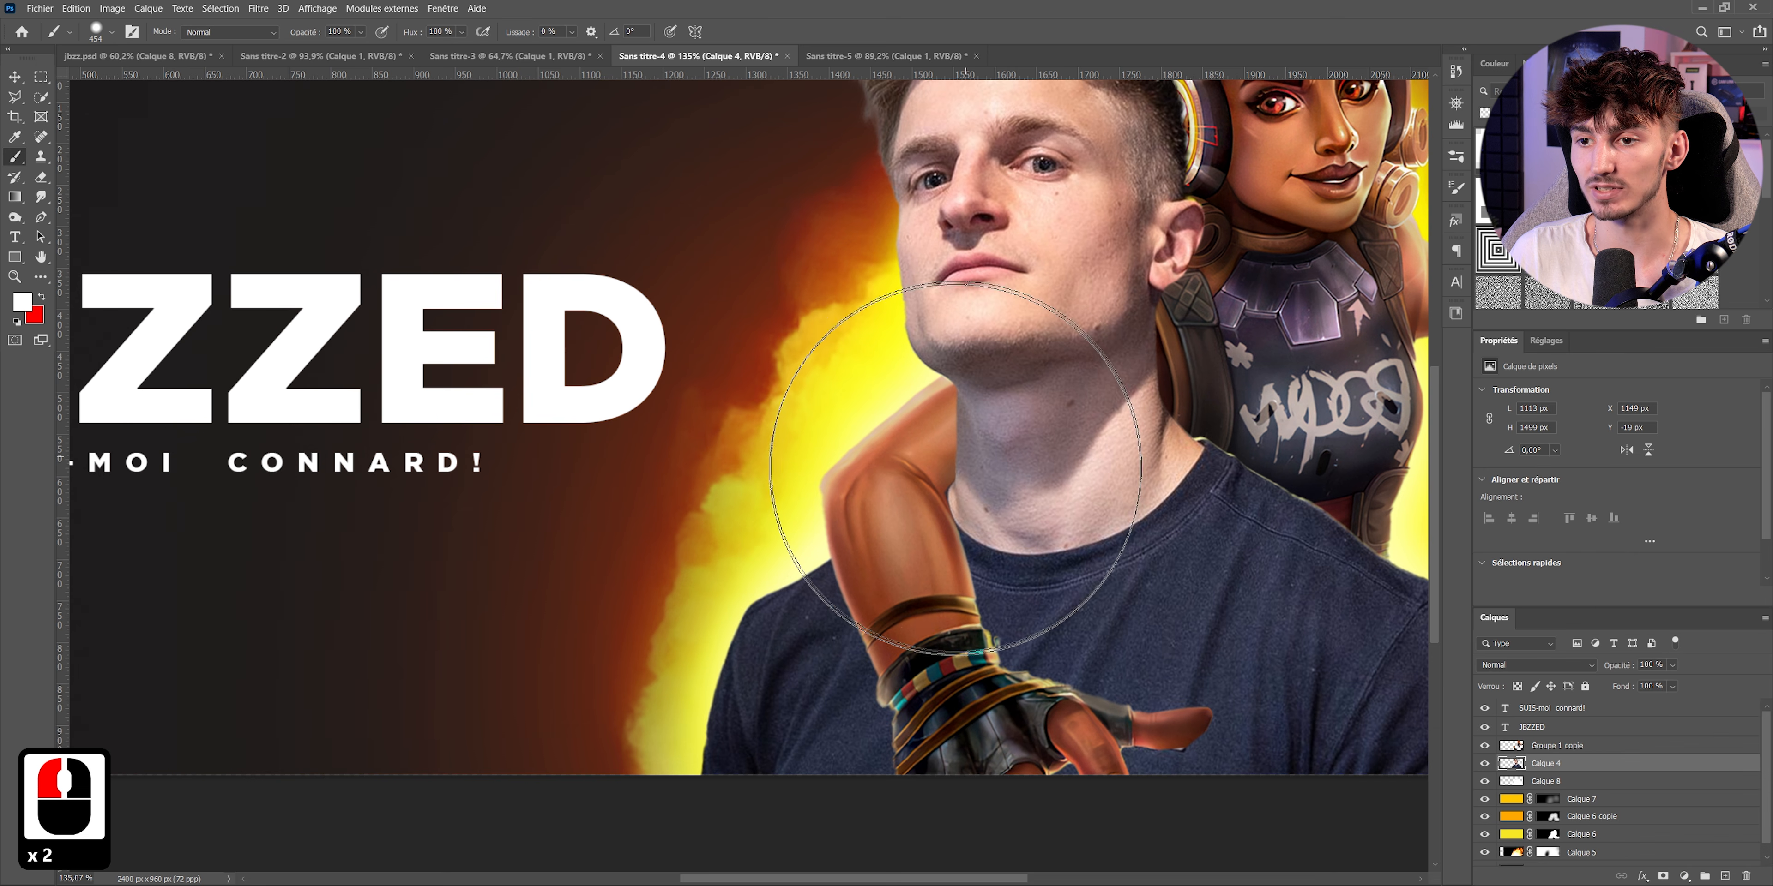
left_click(1484, 764)
left_click(1484, 764)
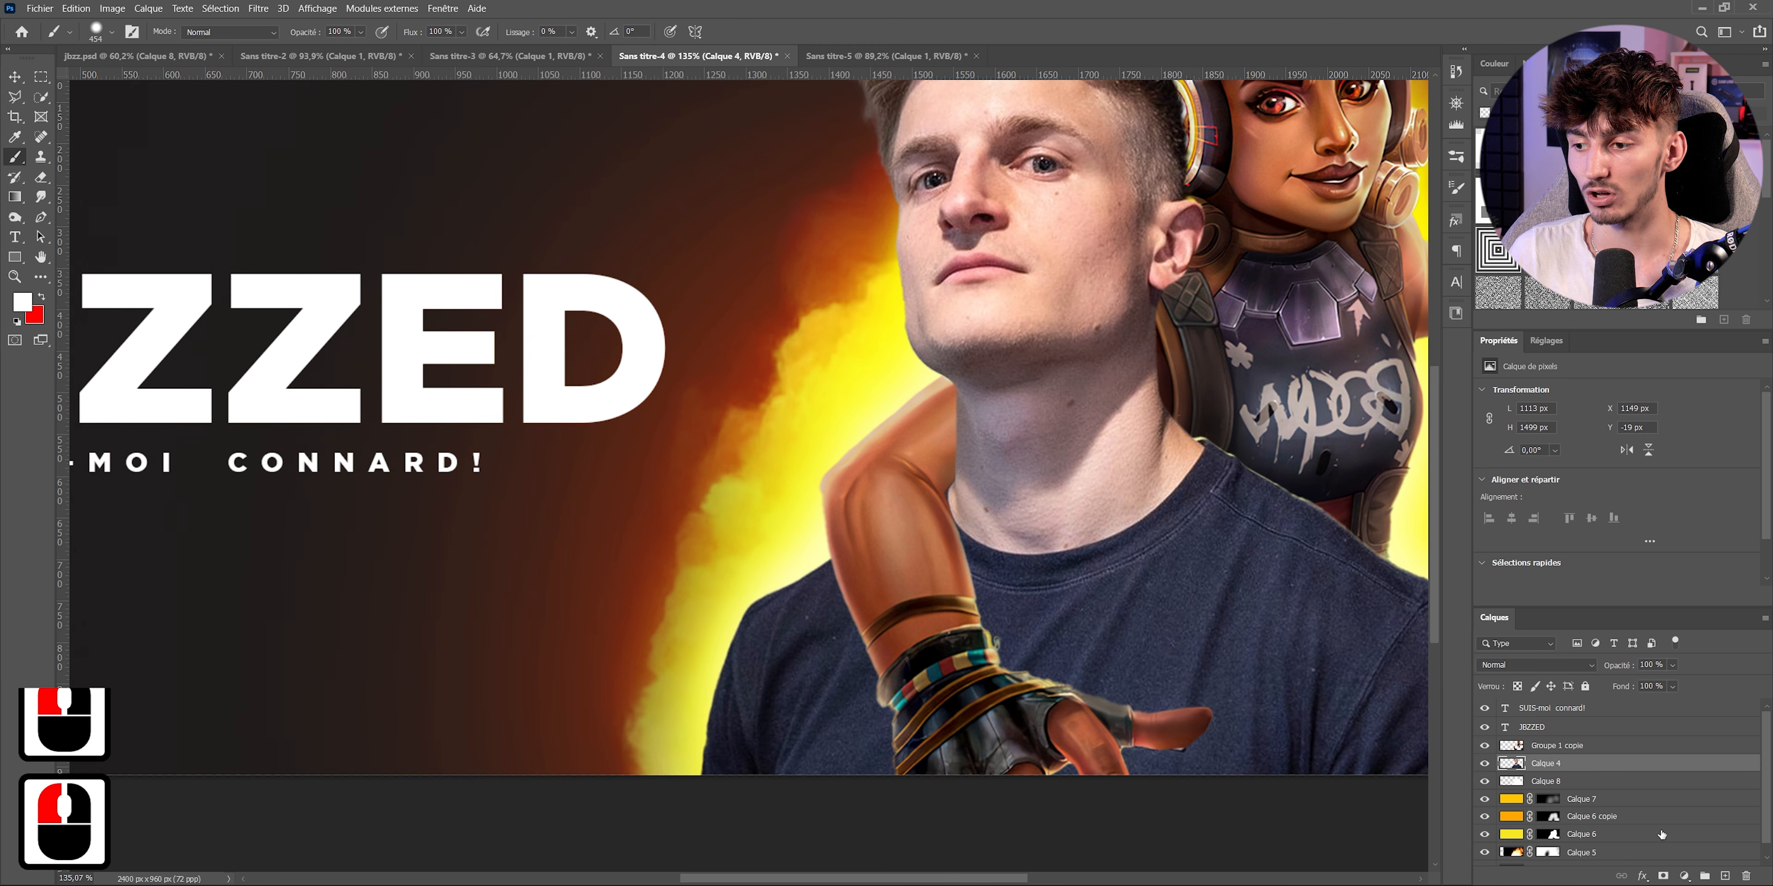
left_click(1683, 878)
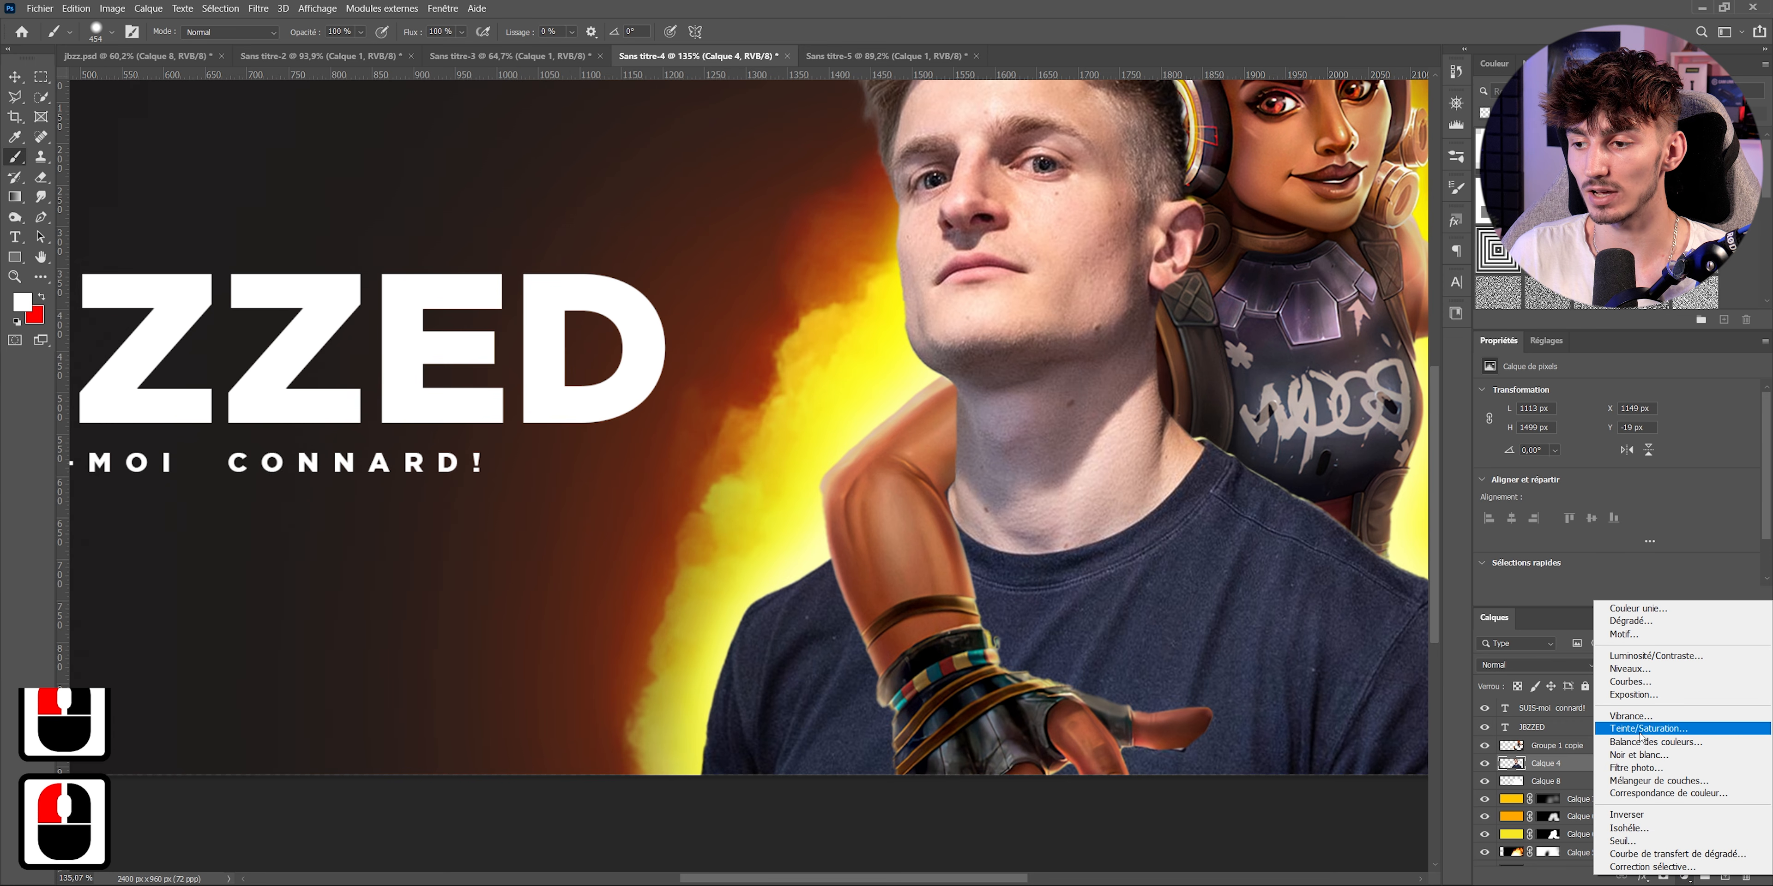
left_click(1641, 729)
right_click(1548, 766)
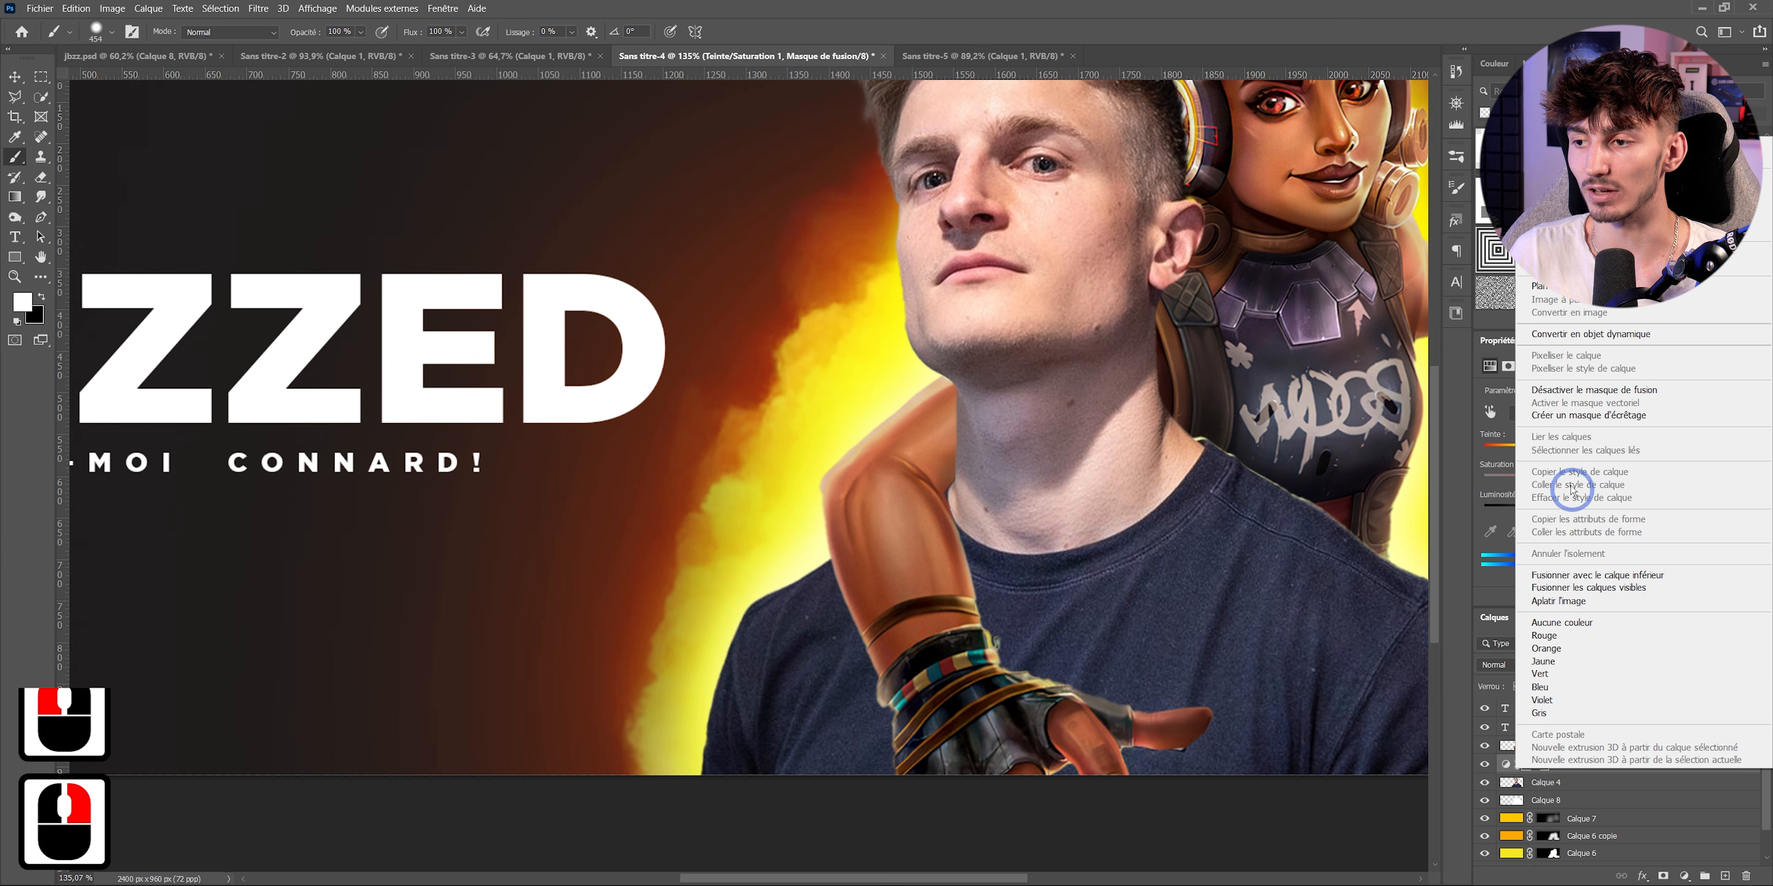
left_click(1558, 416)
- Colorize the adjustment with hue 33, saturation 100 and lightness +40, and set its blend mode to Densité linéaire - (Ajout)
left_click(1561, 531)
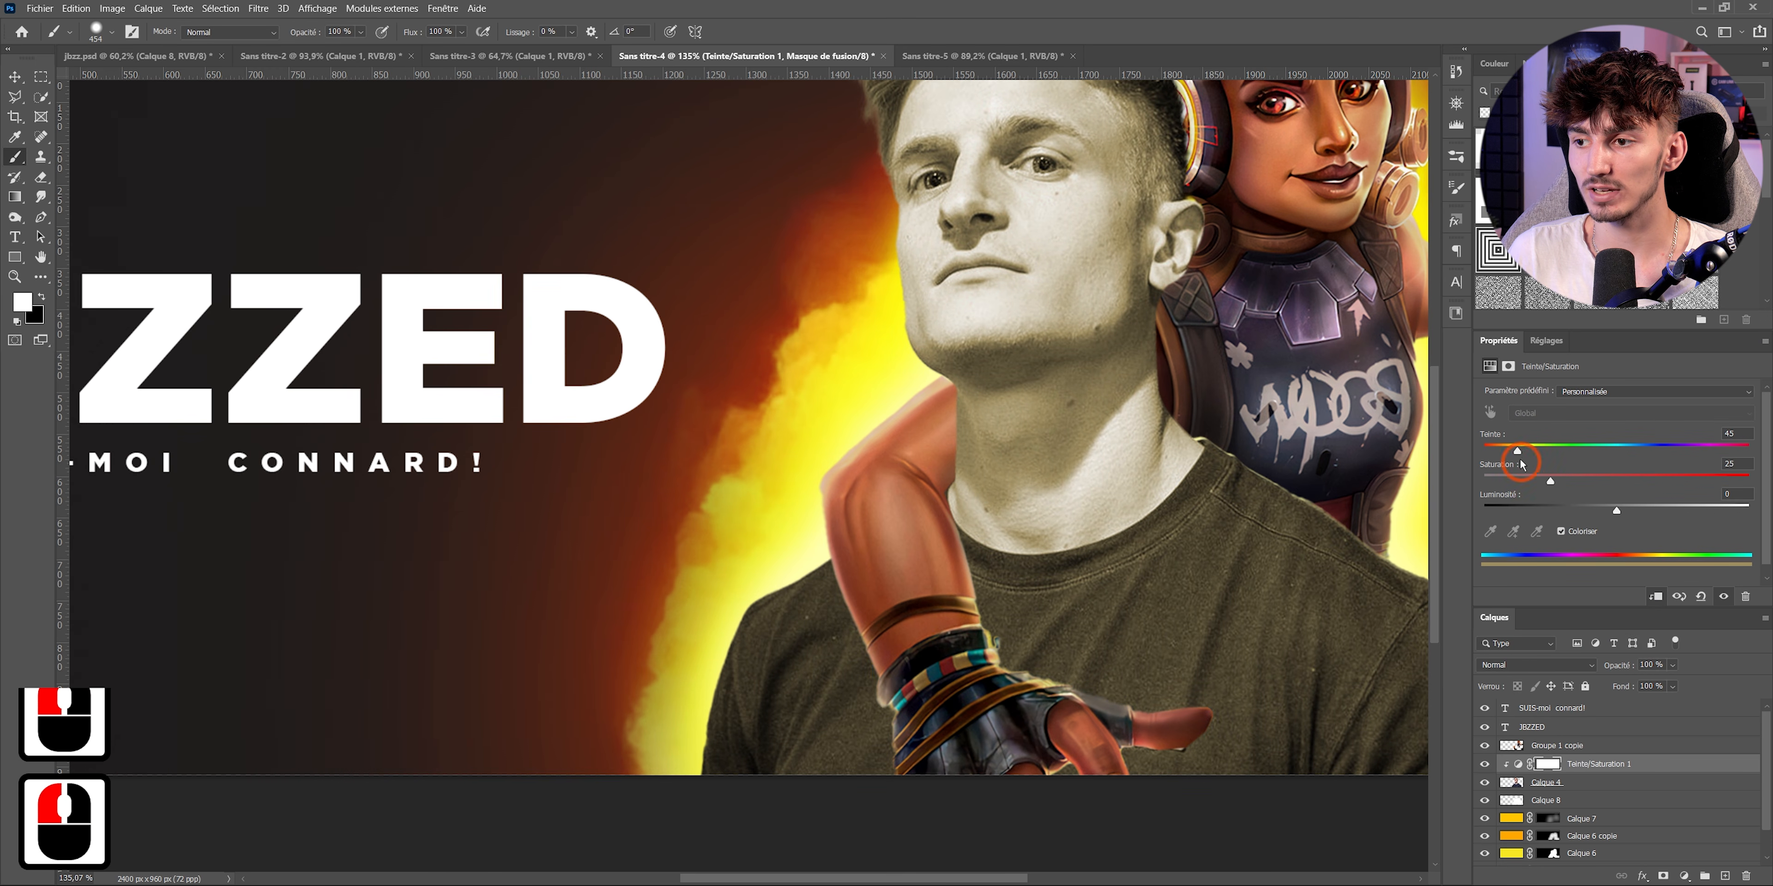
left_click(1518, 449)
left_click_drag(1518, 451, 1509, 451)
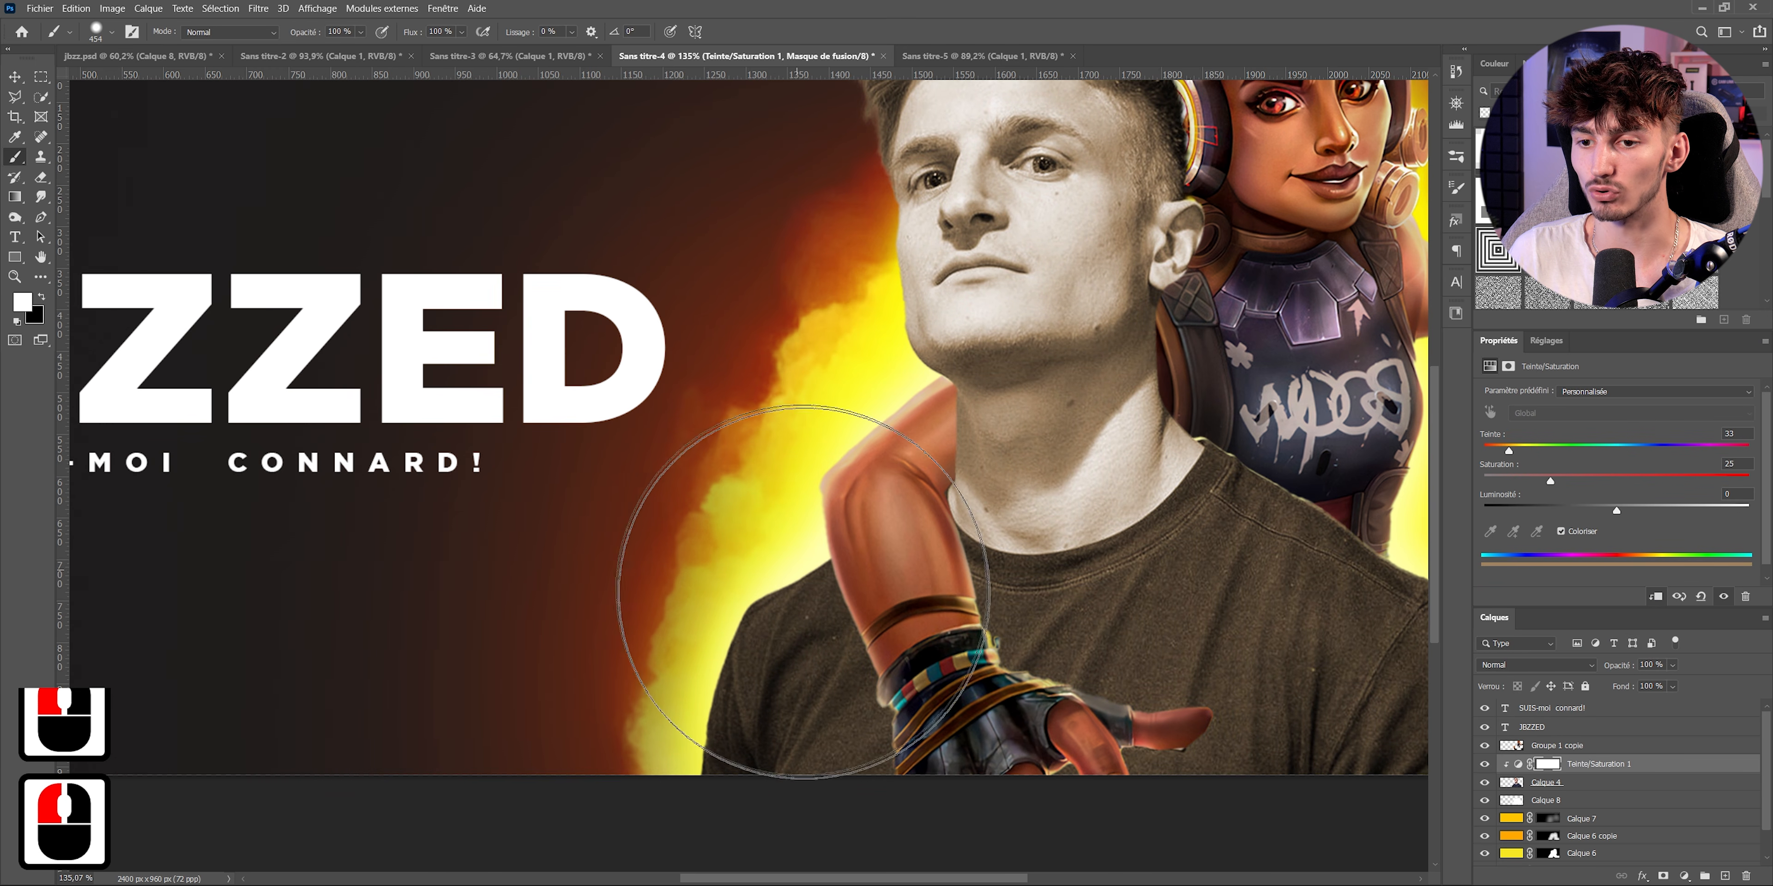
left_click(1535, 665)
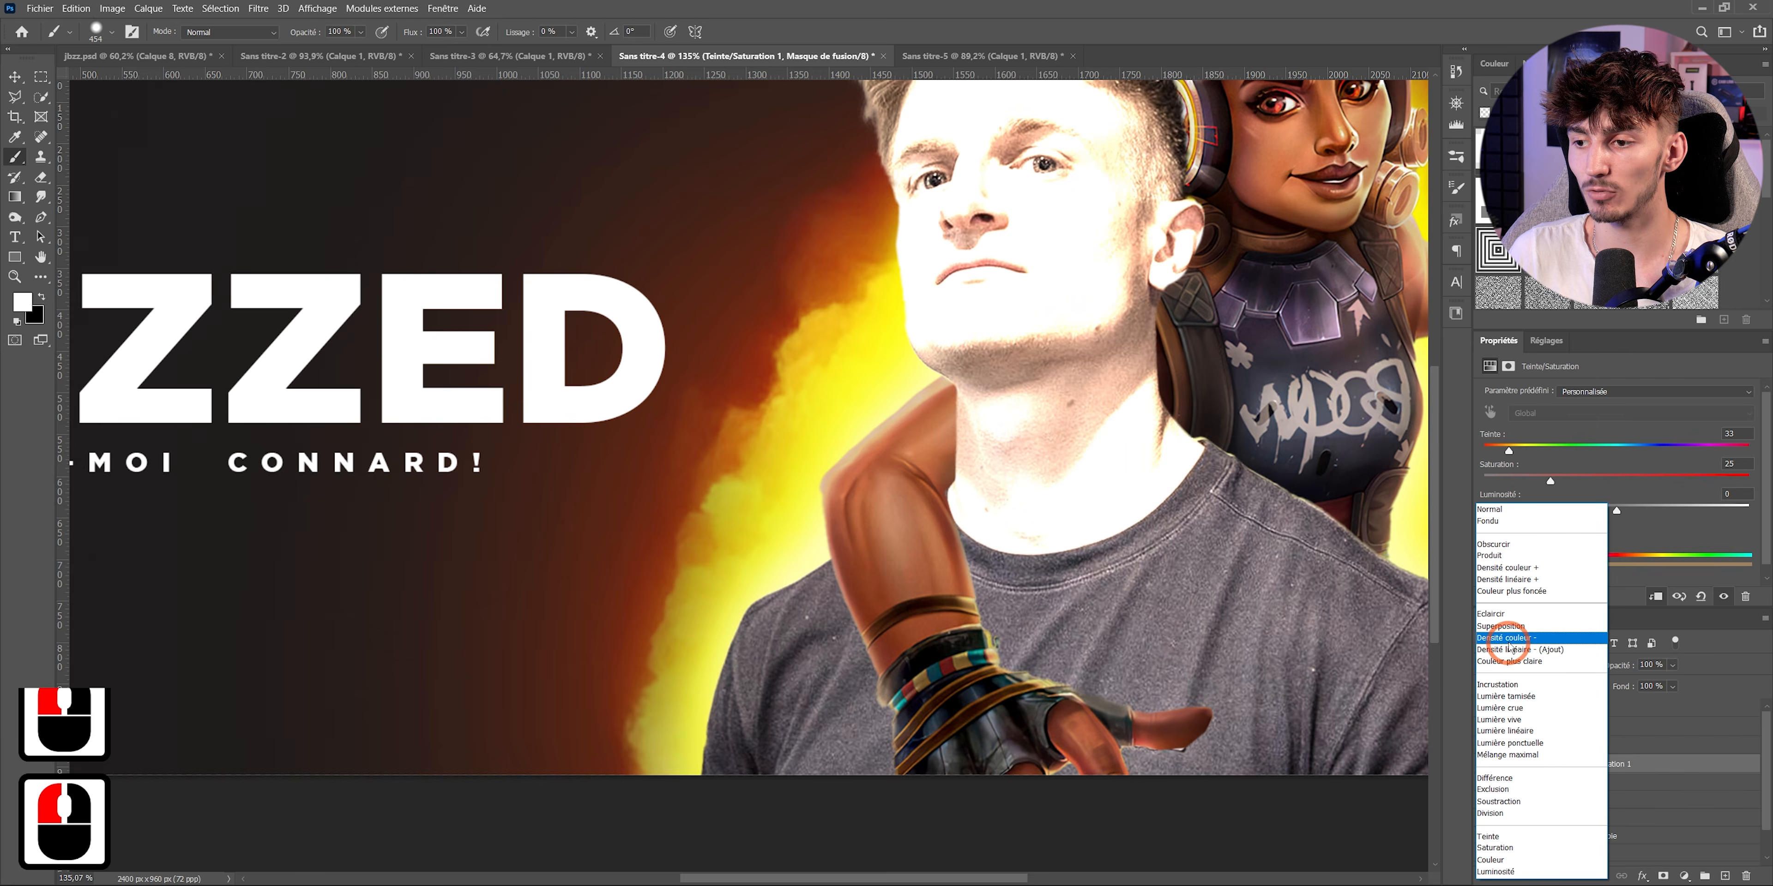
left_click(1503, 650)
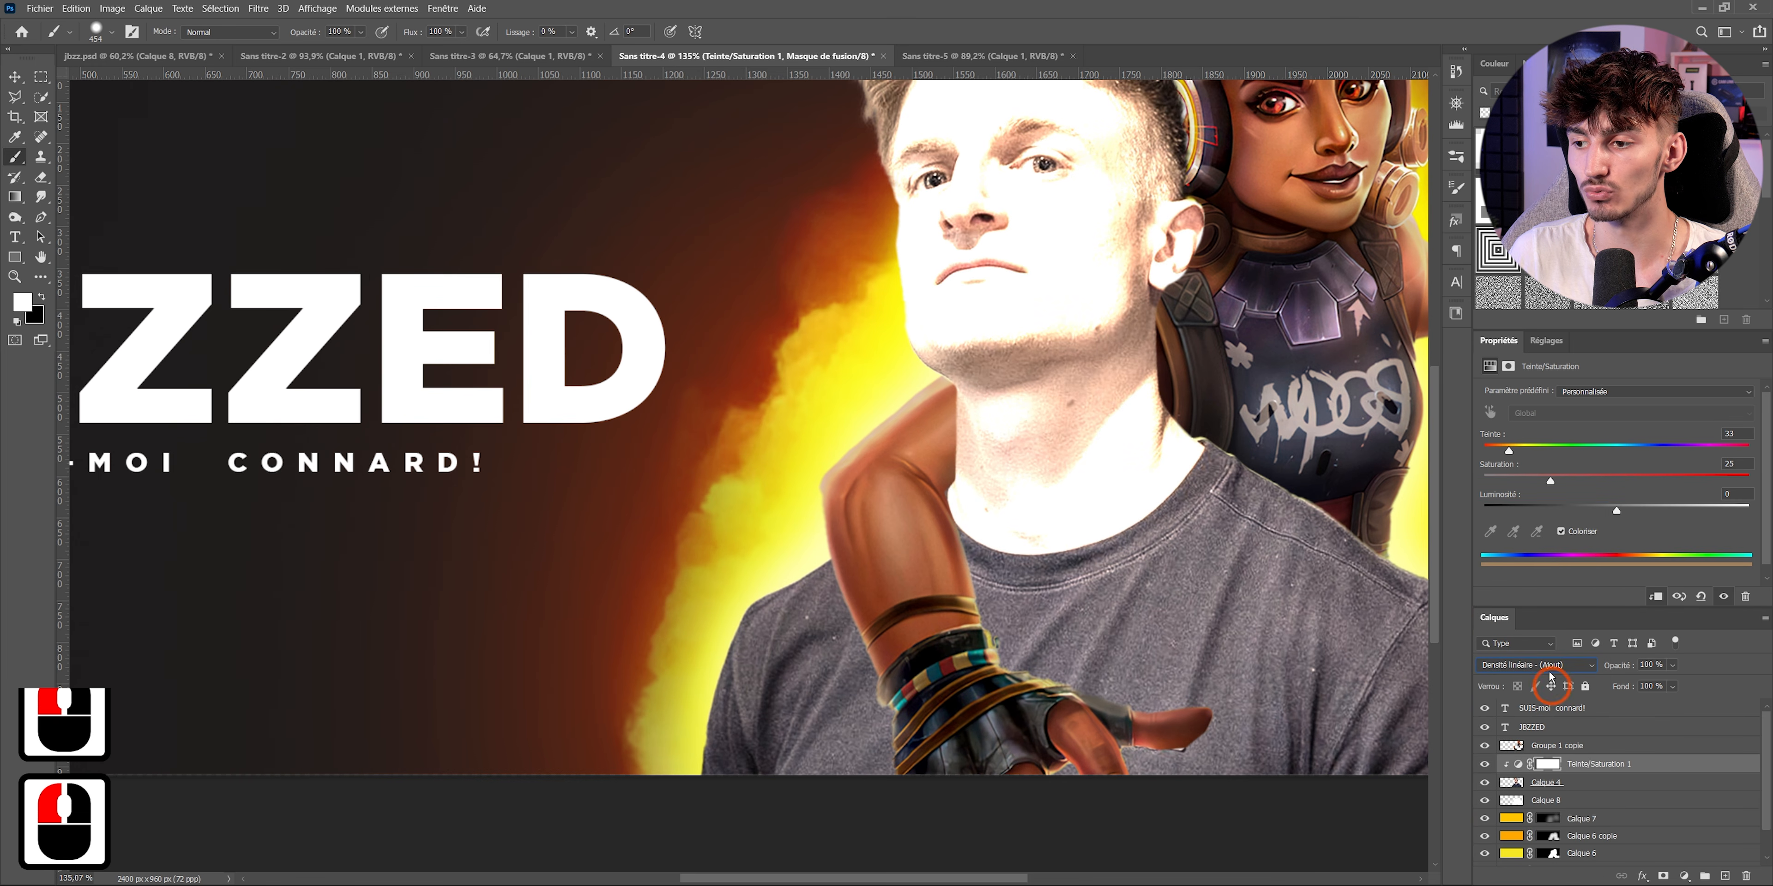
left_click_drag(1673, 490, 1746, 487)
left_click(1625, 507)
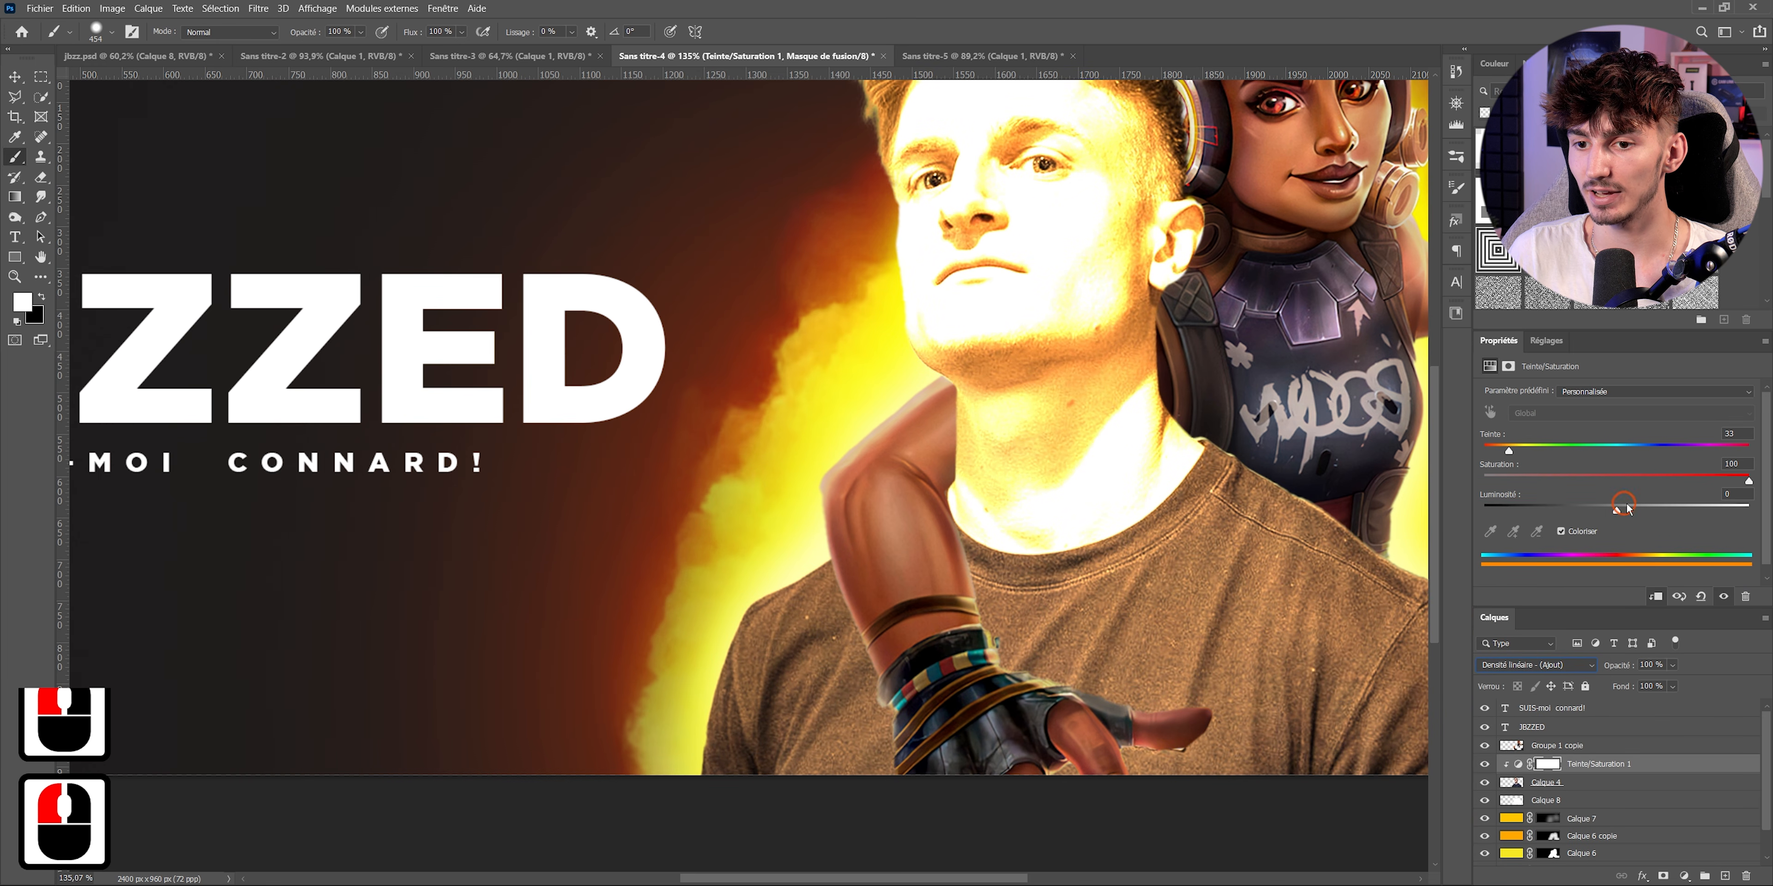
left_click_drag(1617, 510, 1666, 513)
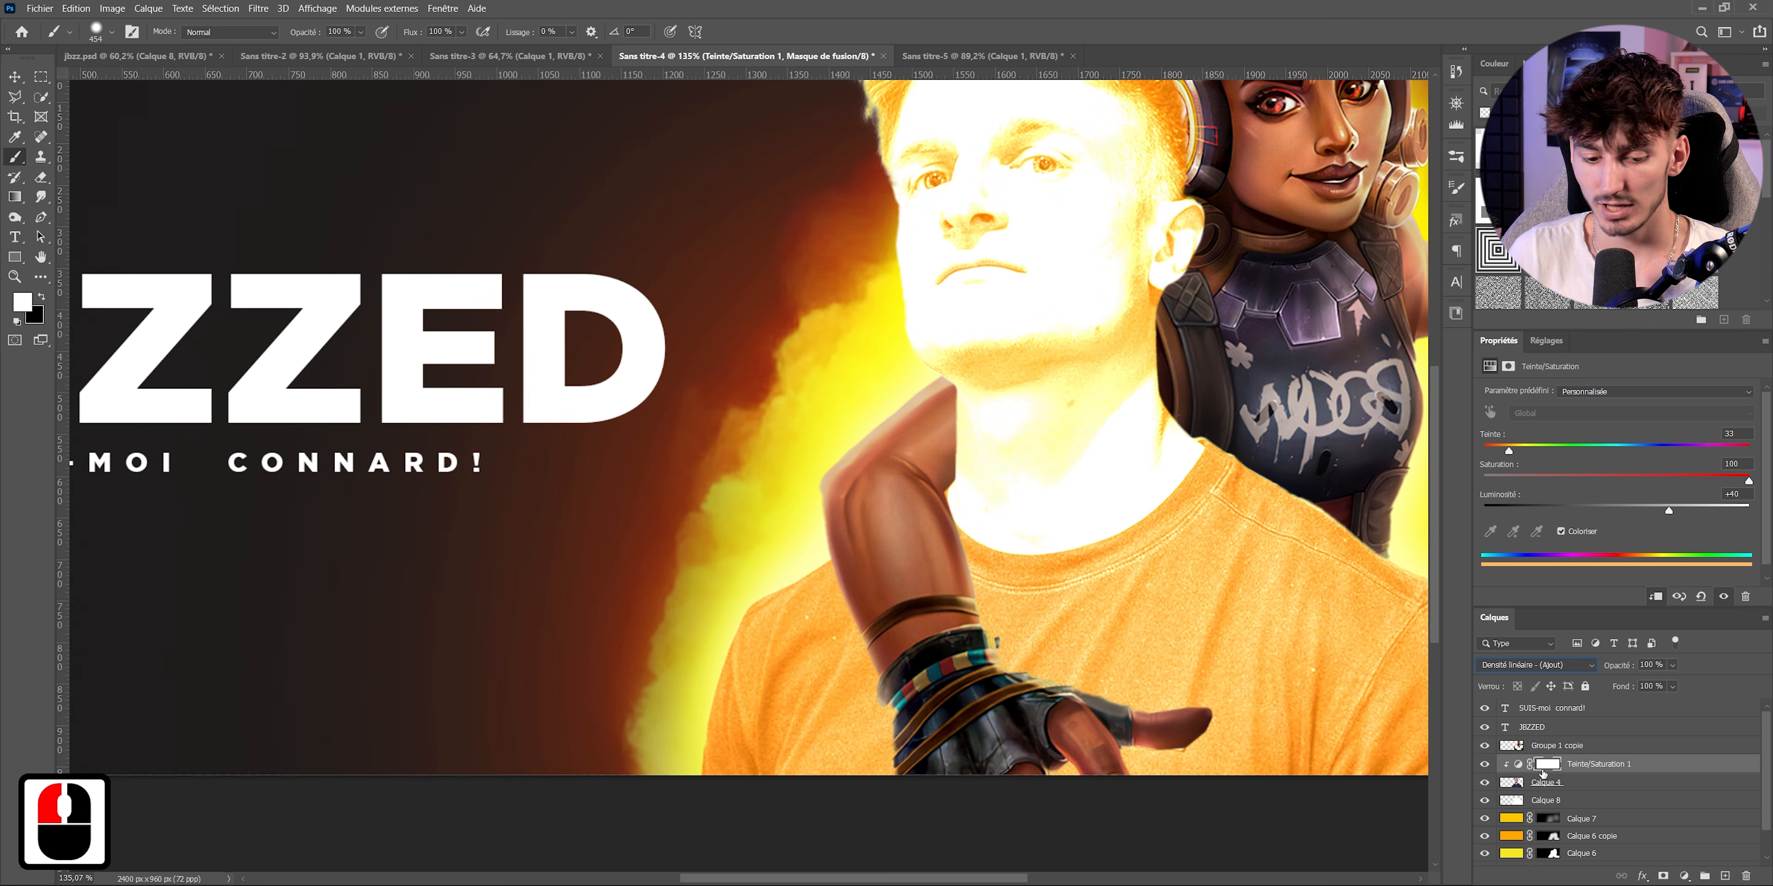
- Invert the Teinte/Saturation mask to black and paint an orange rim light along the shoulder's outer edge with a small white brush at 29 % flow
key("ctrl+i")
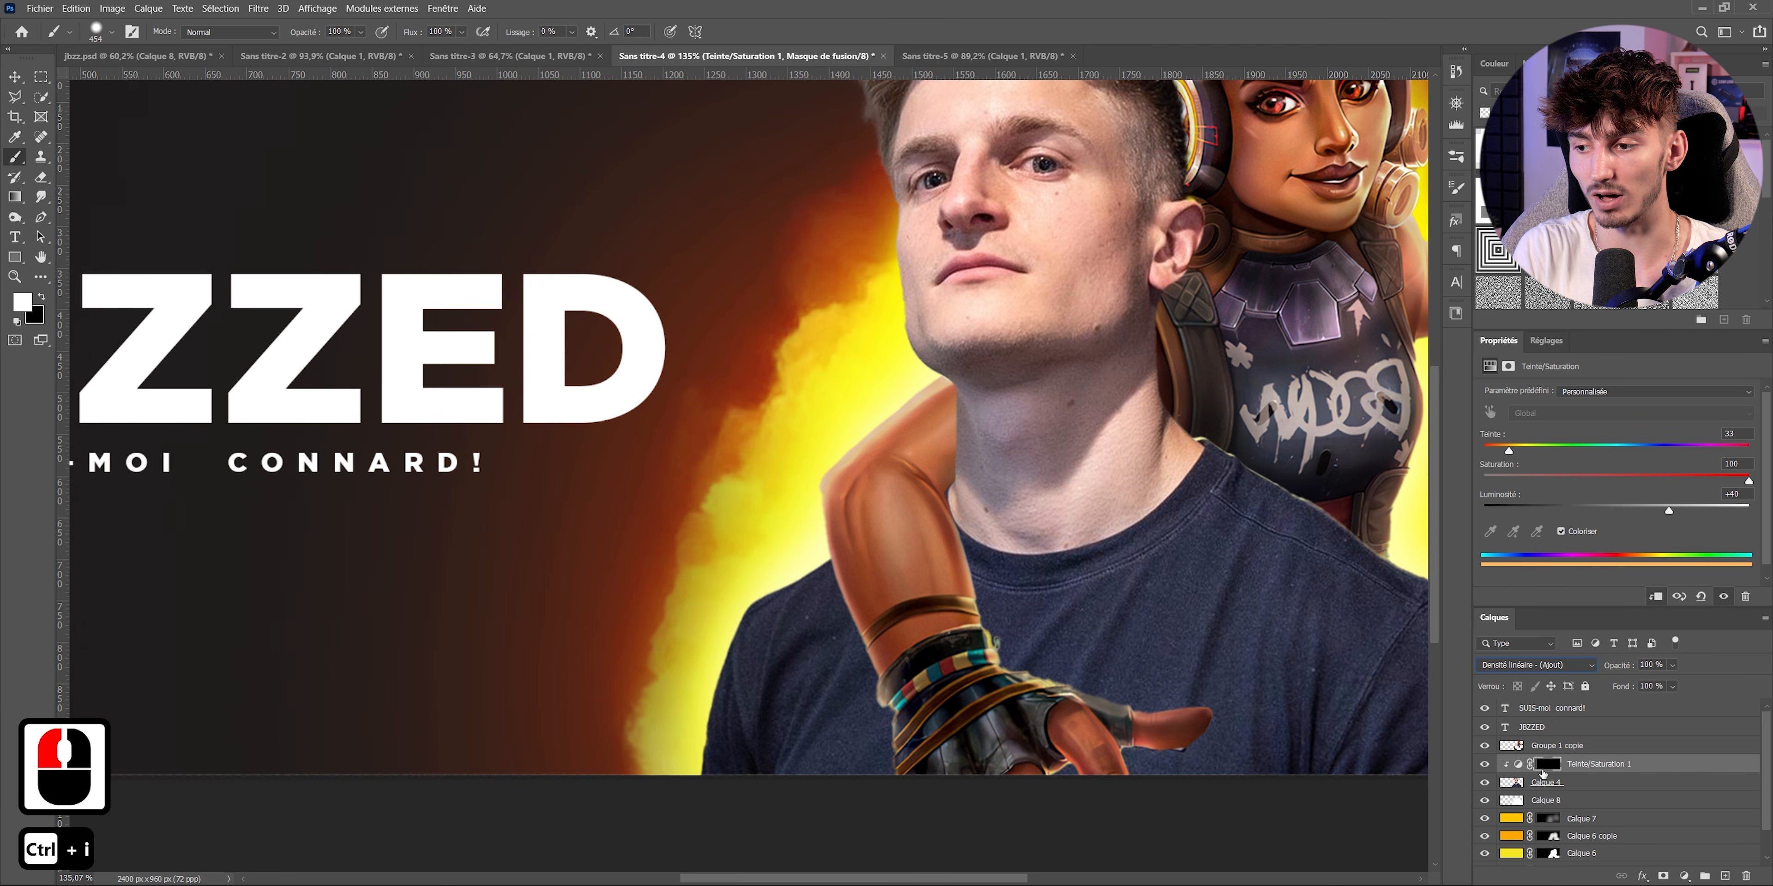
scroll(715, 668, "up", 6)
scroll(762, 647, "down", 12)
key("b")
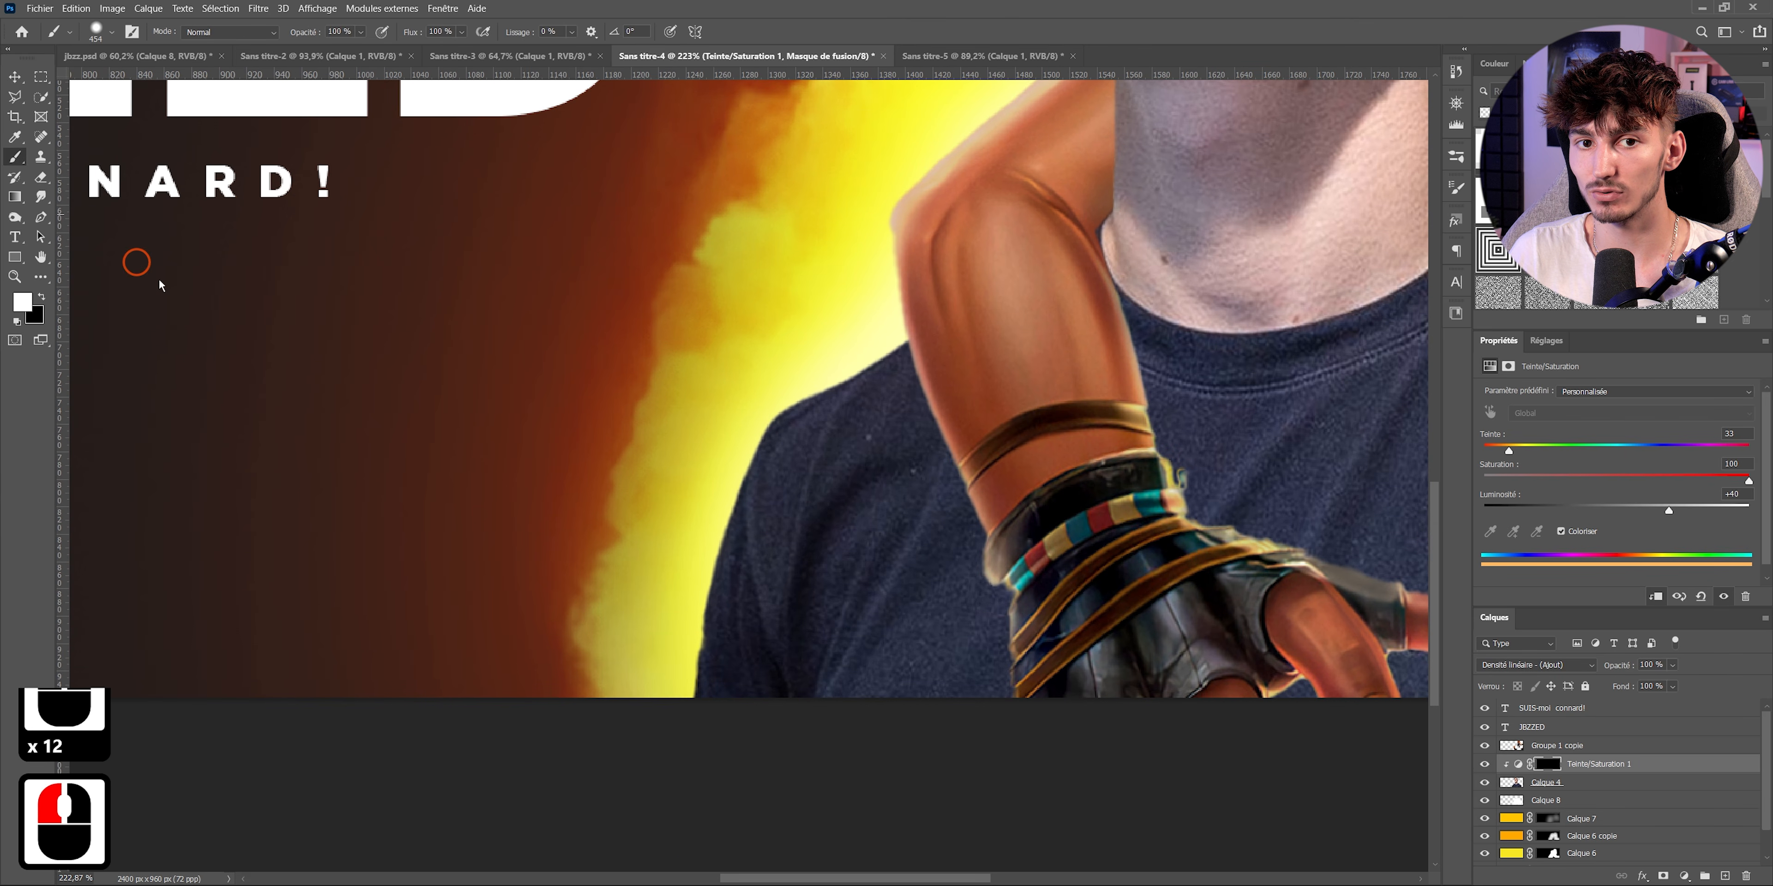
right_click(710, 654, "alt")
scroll(859, 335, "down", 5)
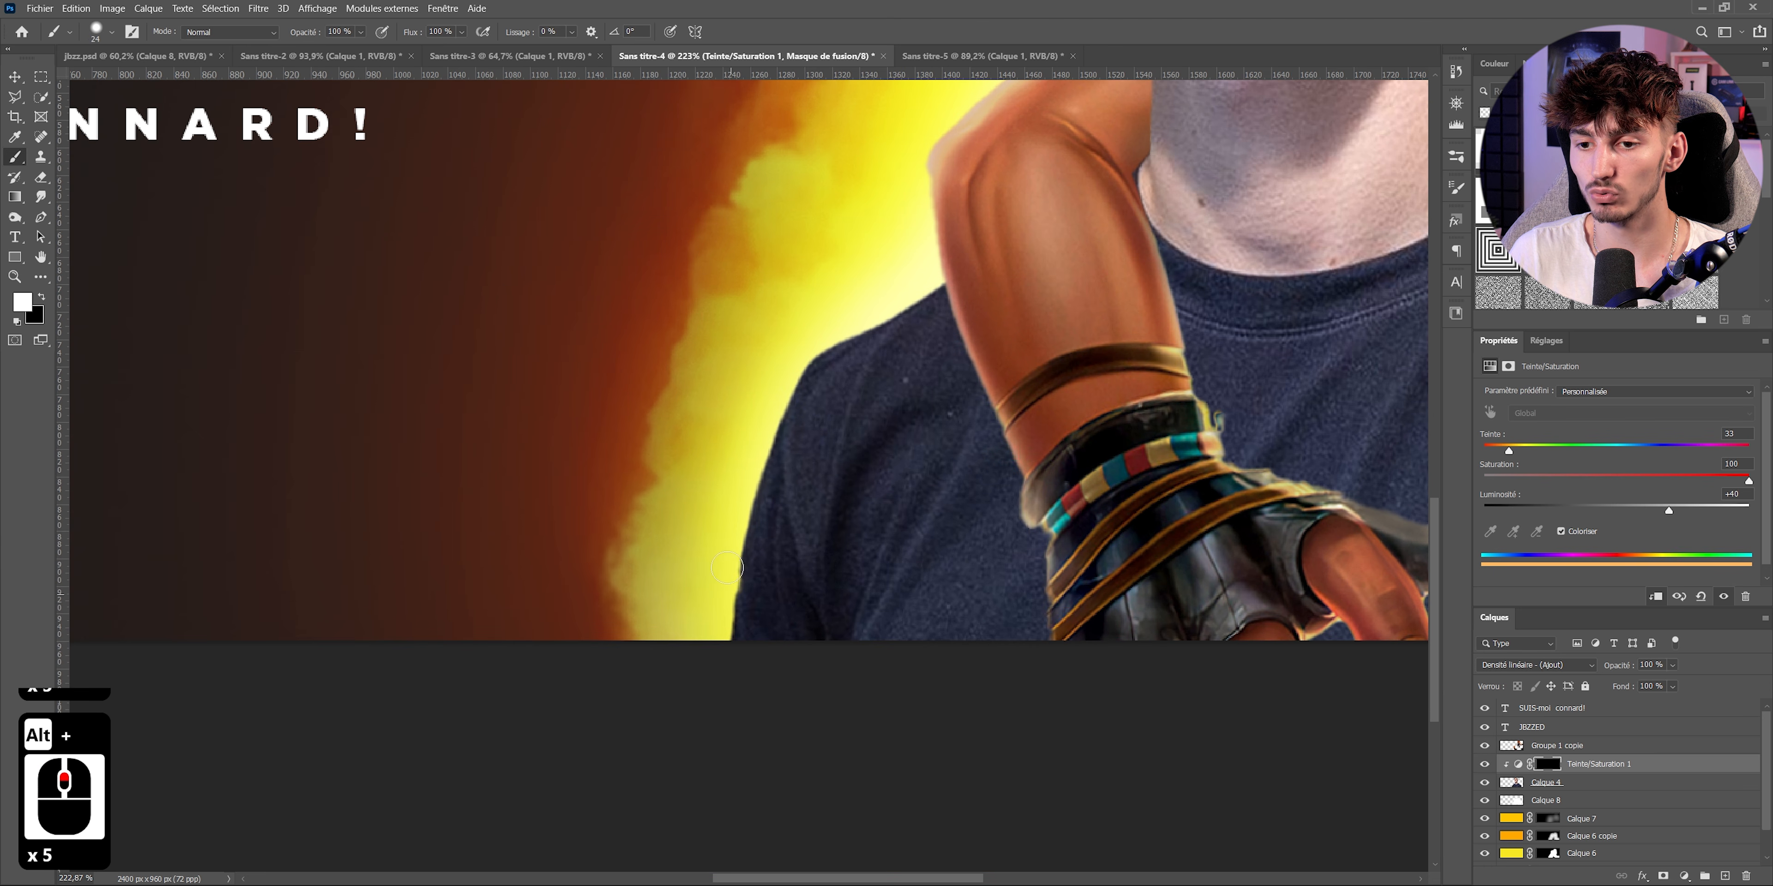
scroll(736, 647, "up", 8)
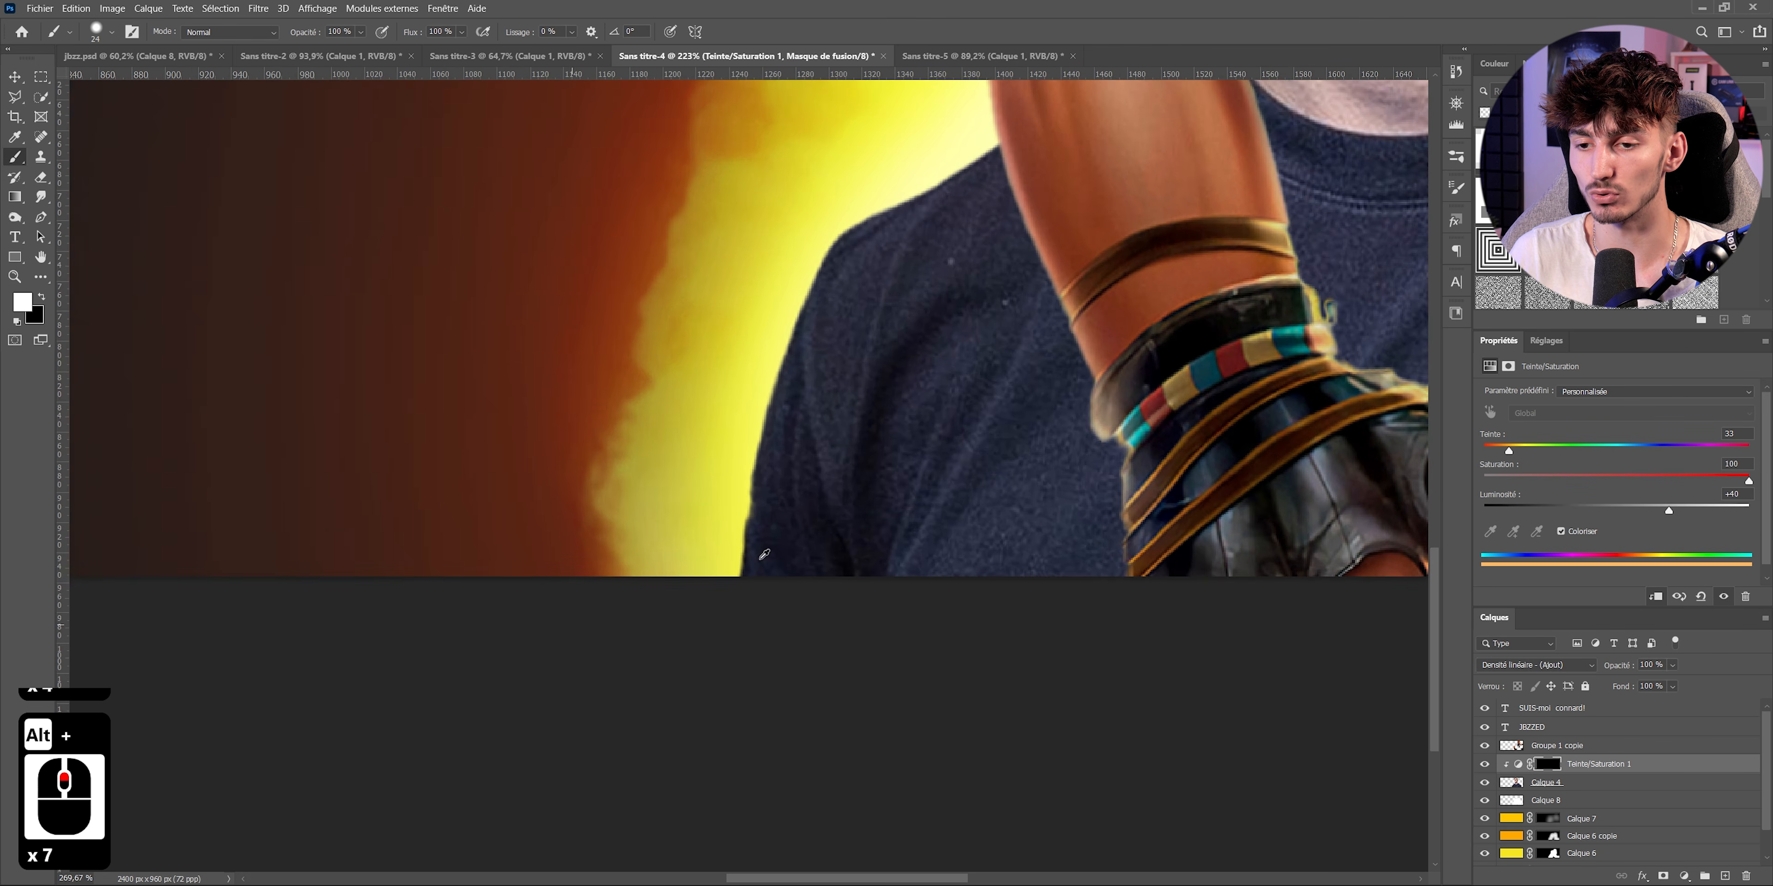
right_click(747, 533, "alt")
right_click(758, 536, "alt")
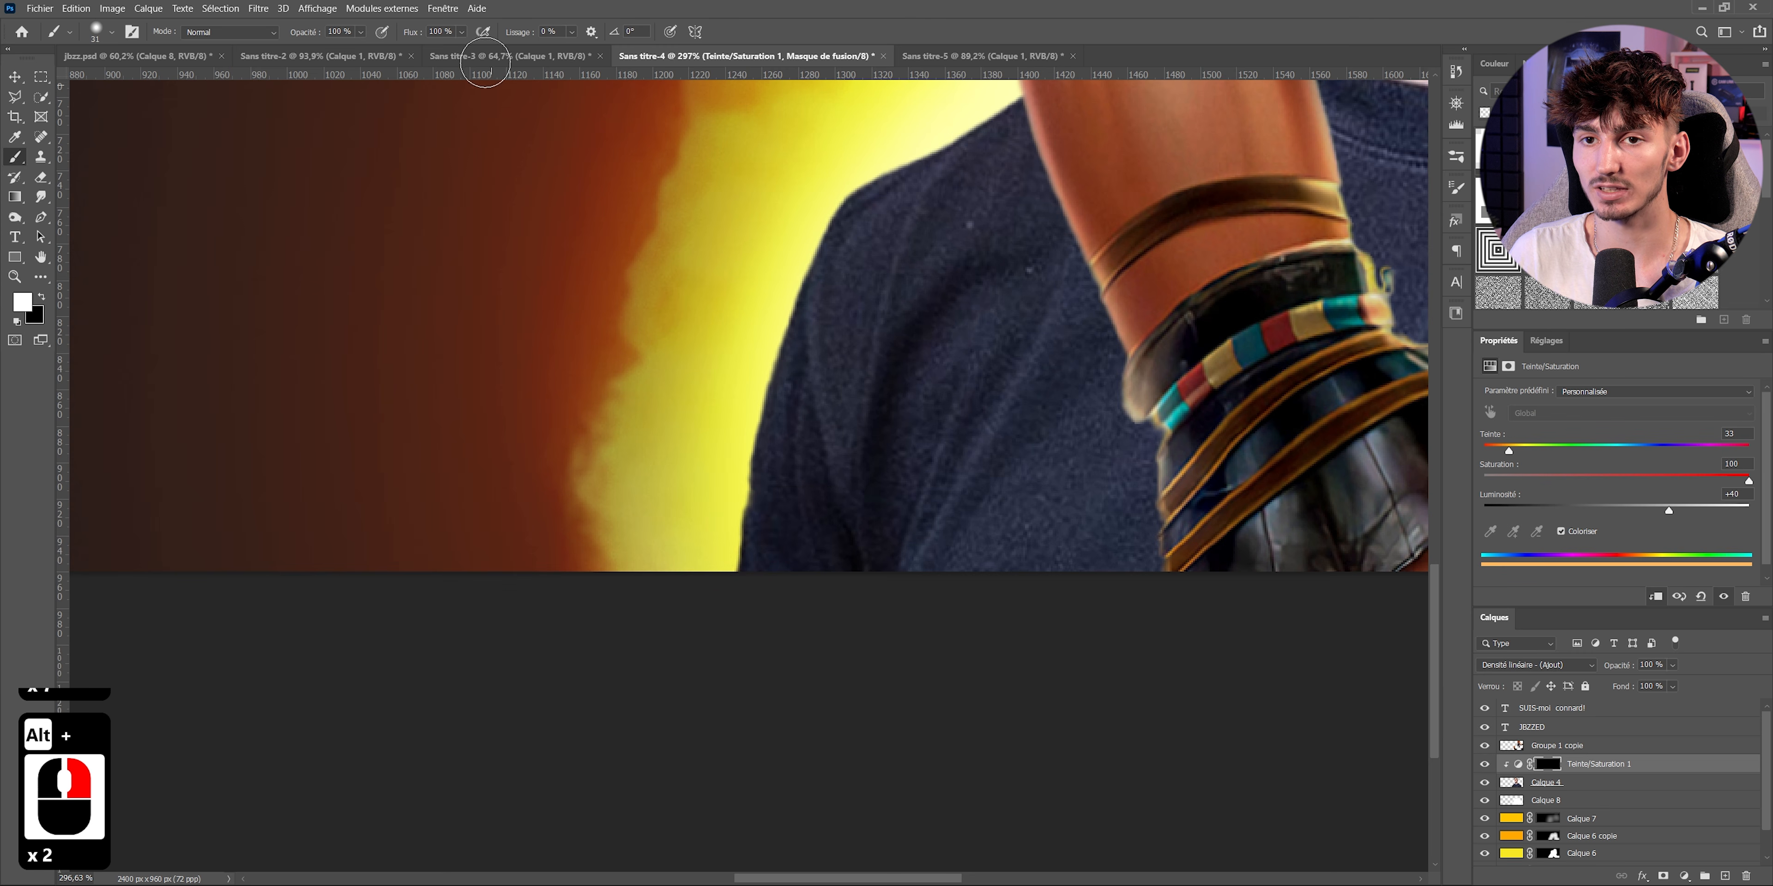
left_click_drag(370, 35, 376, 37)
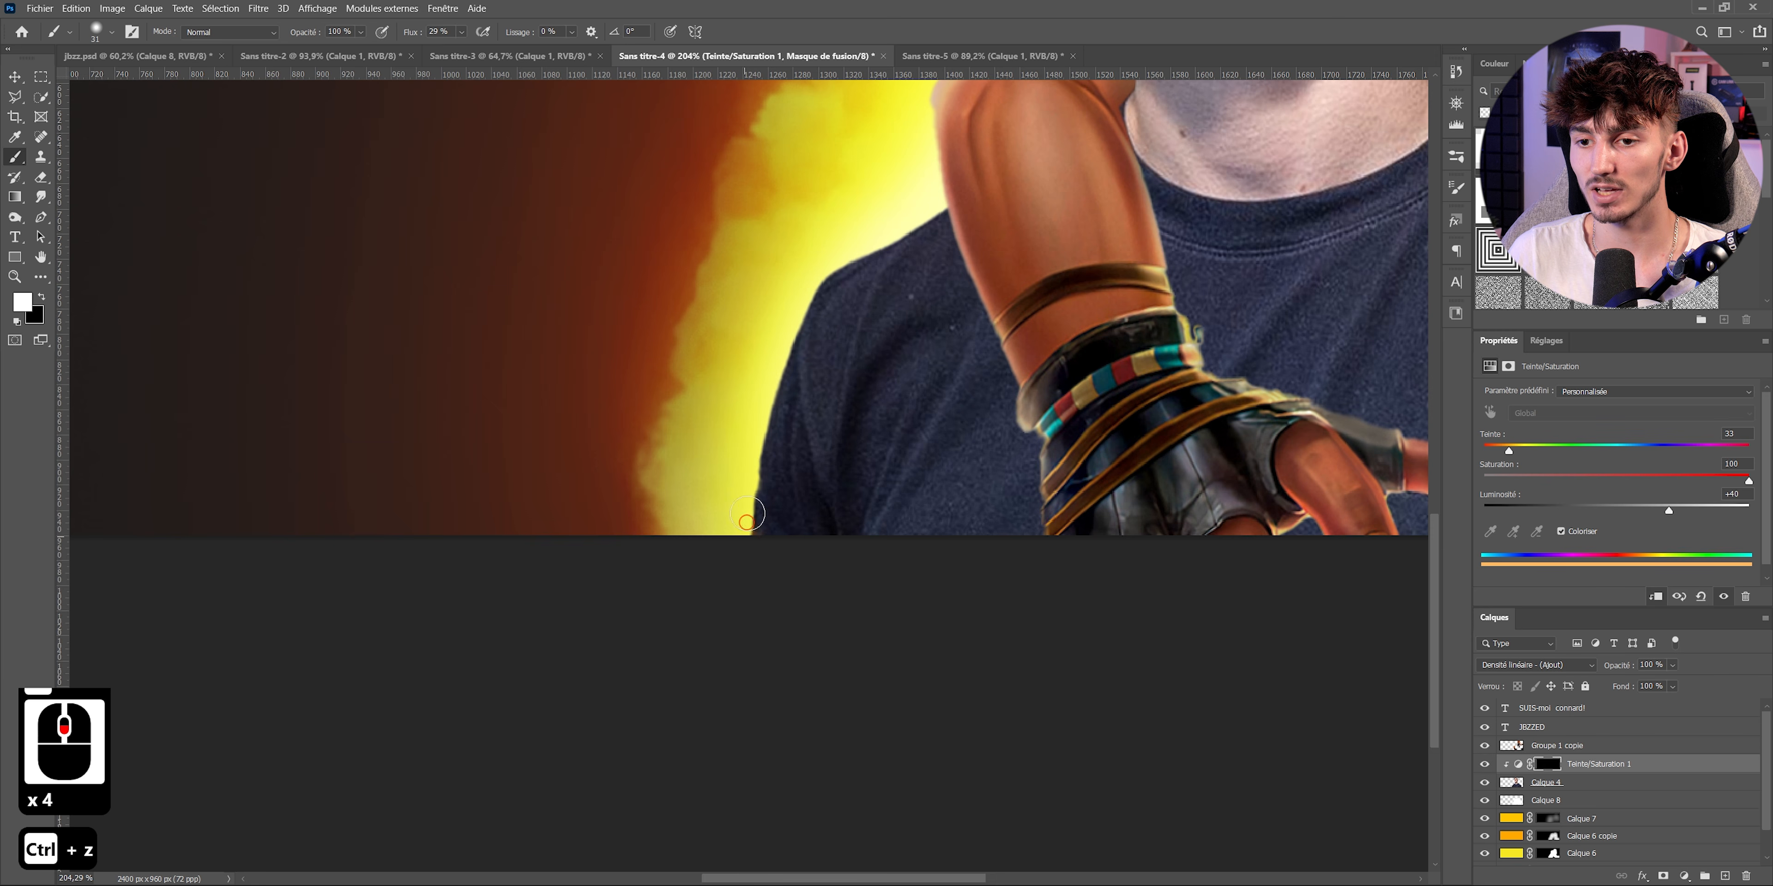
left_click_drag(748, 515, 806, 276)
left_click_drag(744, 436, 829, 245)
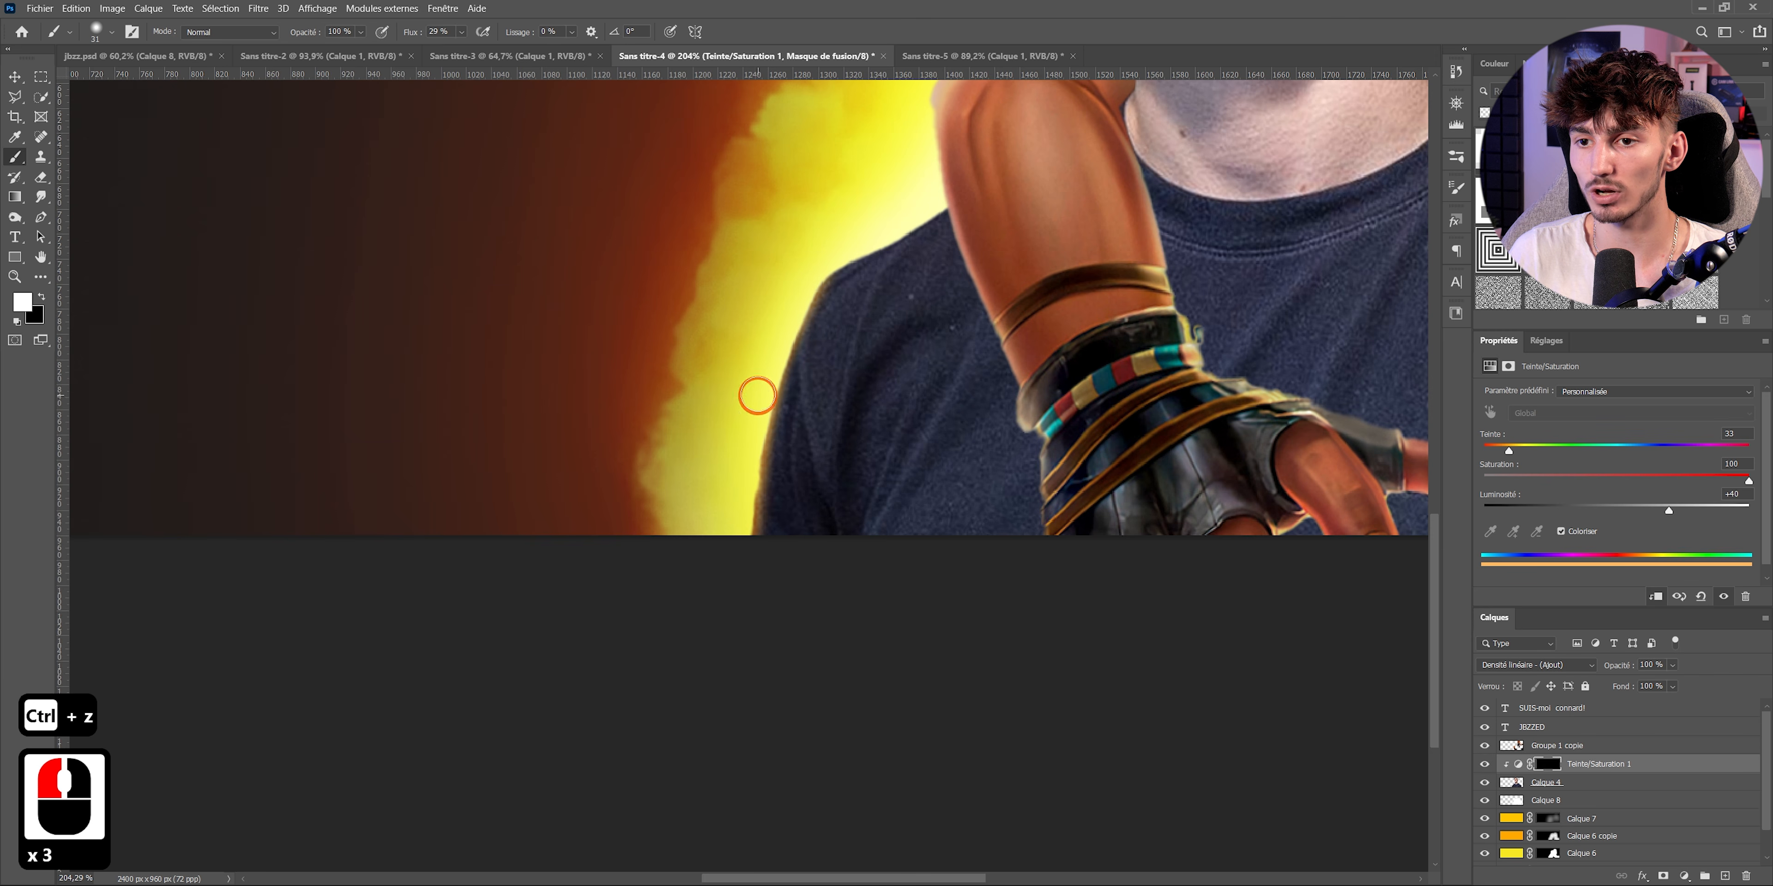
scroll(757, 396, "down", 7, "alt")
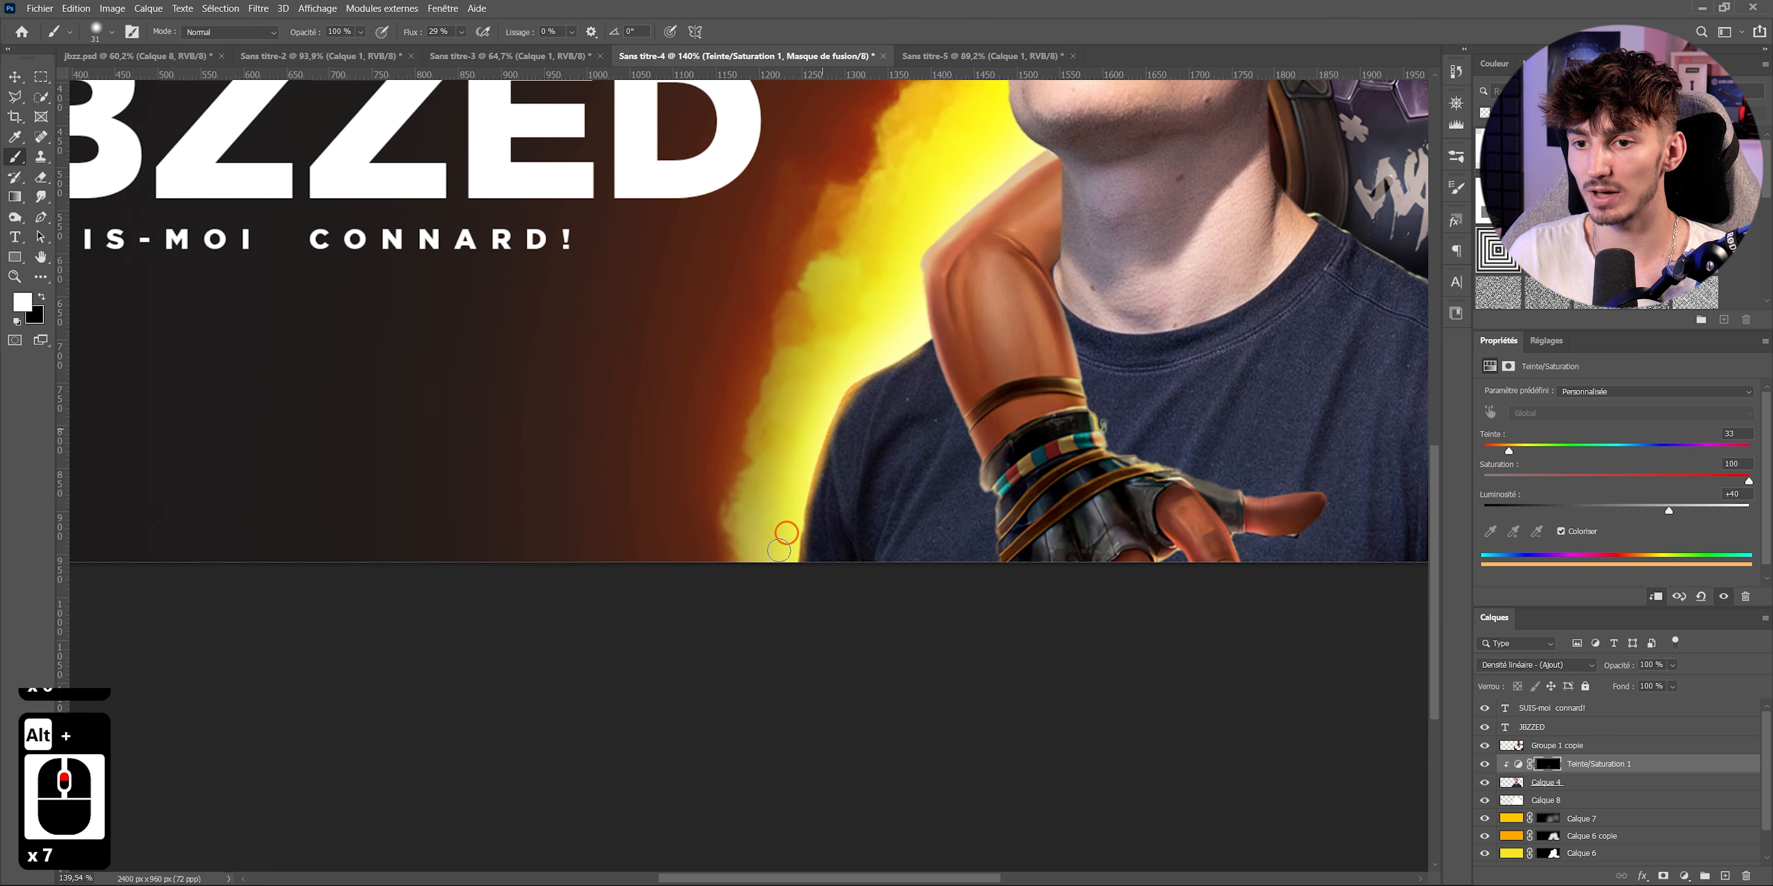
- Try other blend modes on the rim light adjustment and return it to Densité linéaire - (Ajout)
left_click(1595, 631)
left_click(1481, 666)
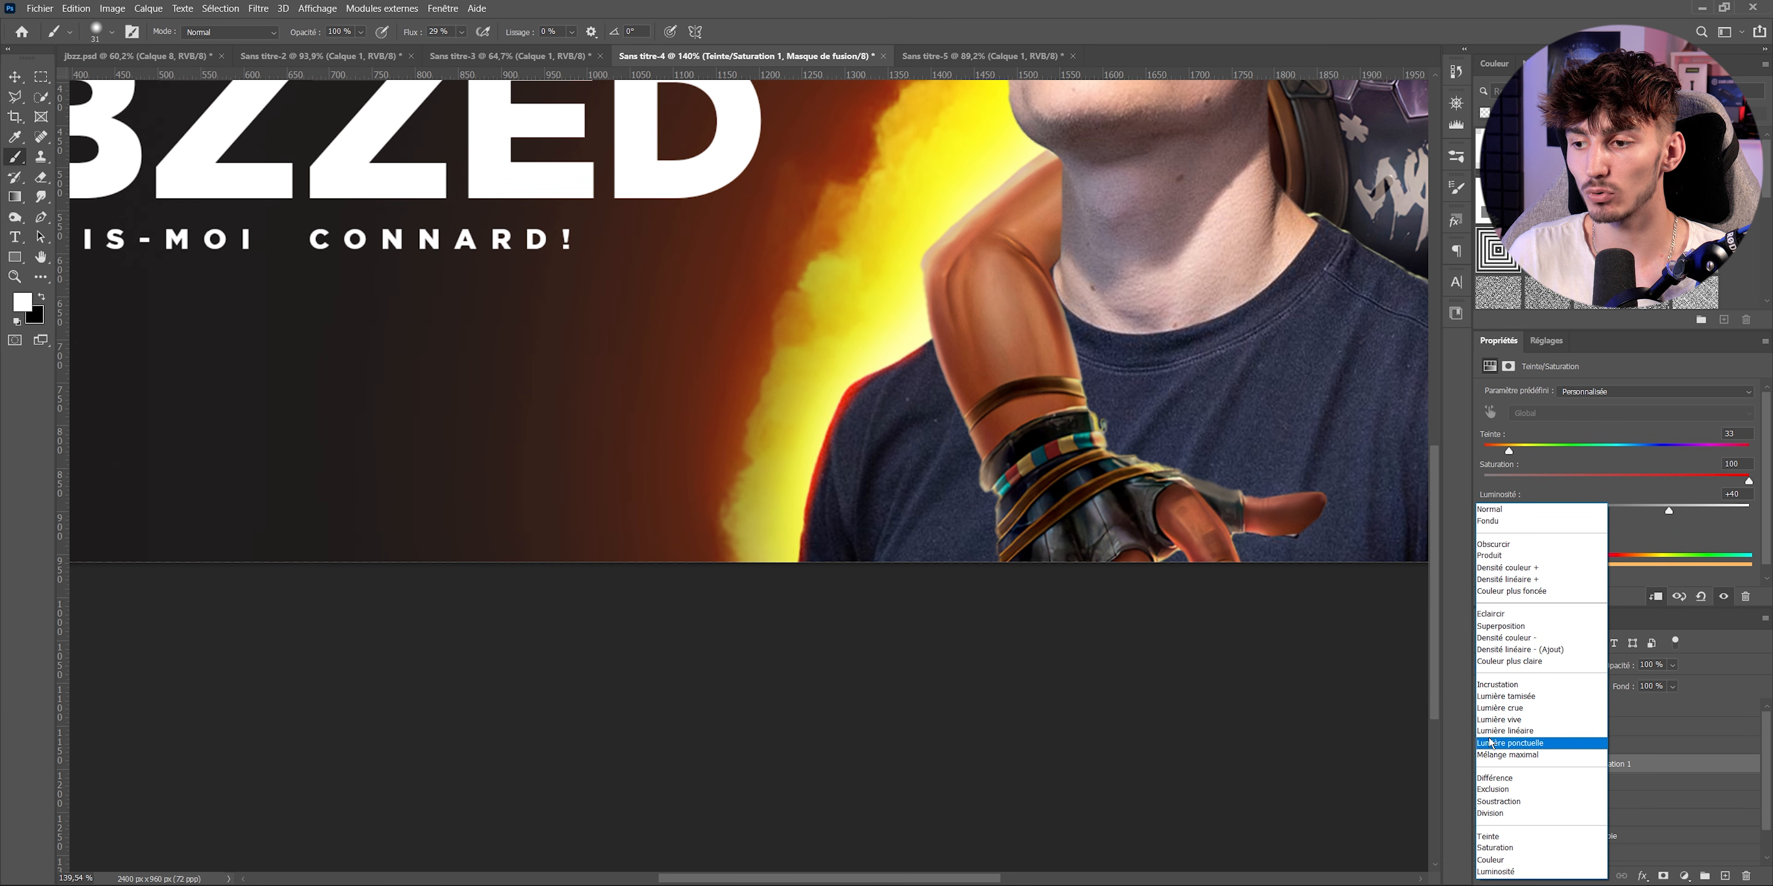
left_click(1517, 650)
- Make the layer mask of the Teinte/Saturation 1 rim light adjustment active for editing
scroll(772, 626, "up", 8)
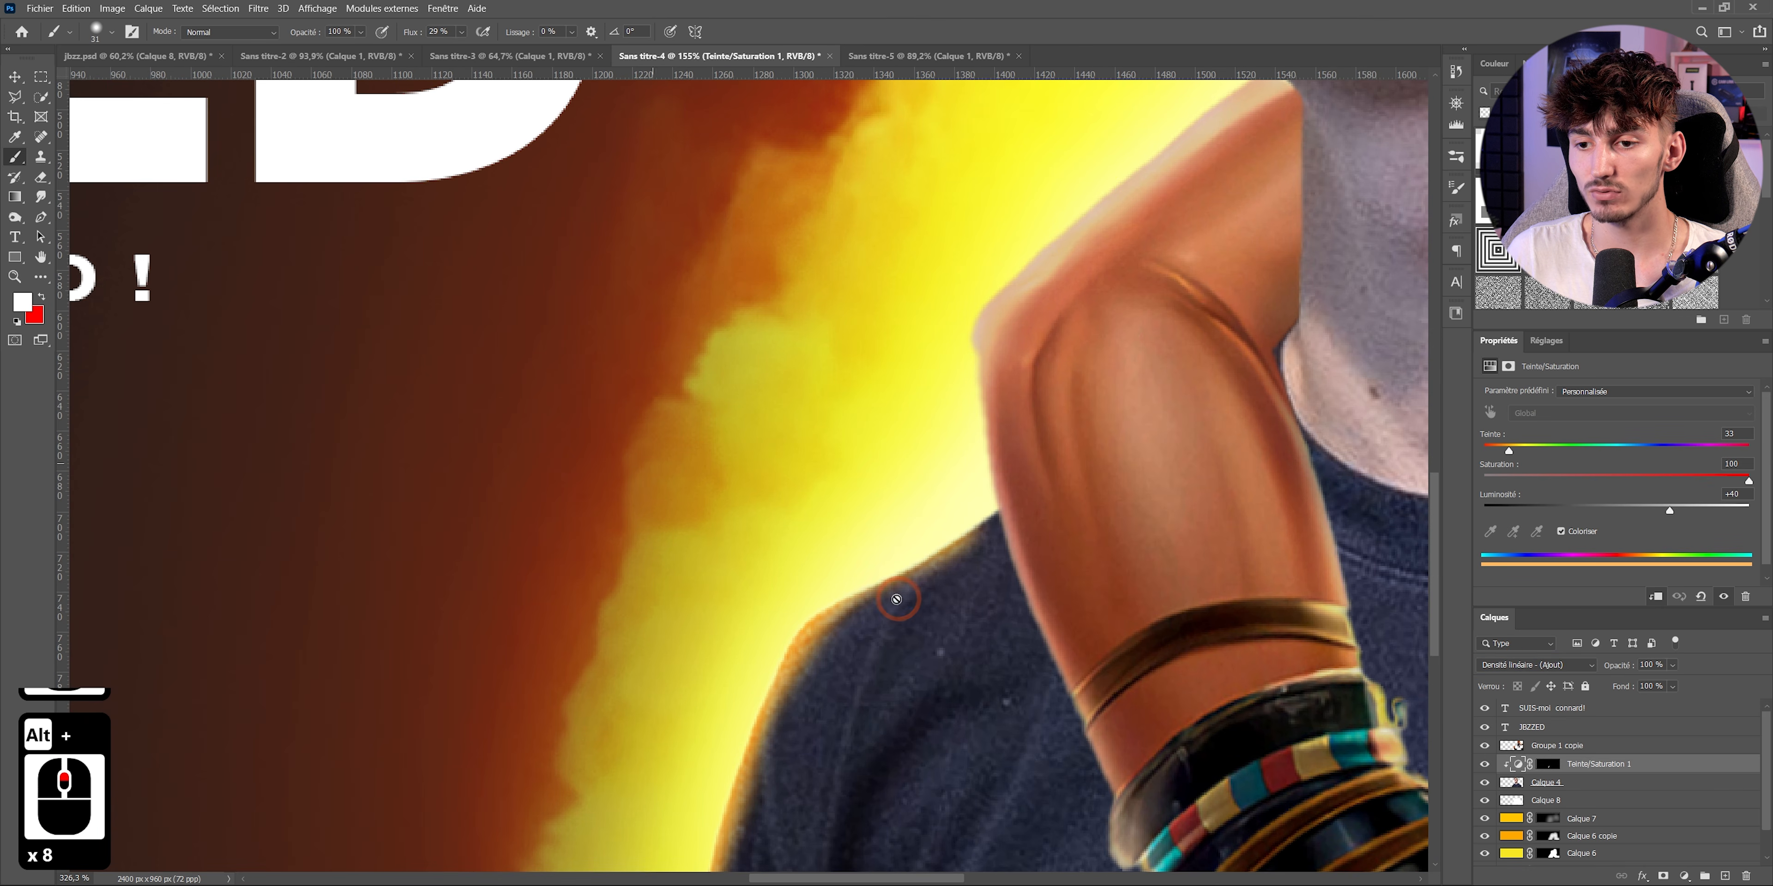
left_click(868, 595)
left_click(857, 336)
scroll(963, 468, "down", 3)
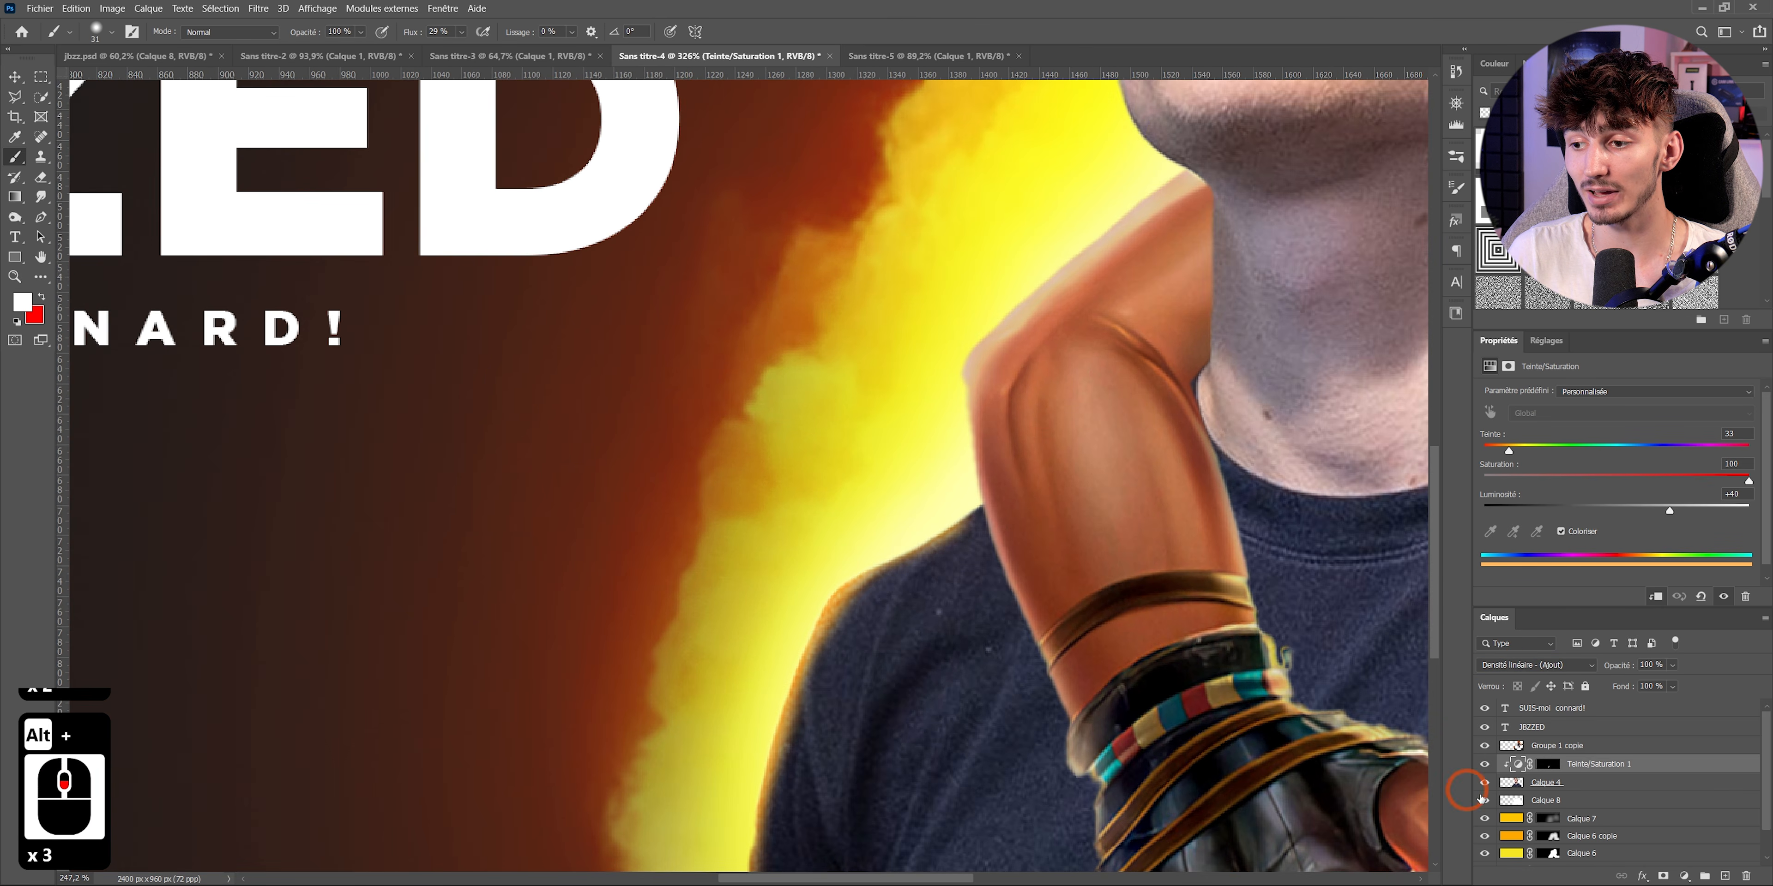
left_click(1548, 746)
left_click(1560, 770)
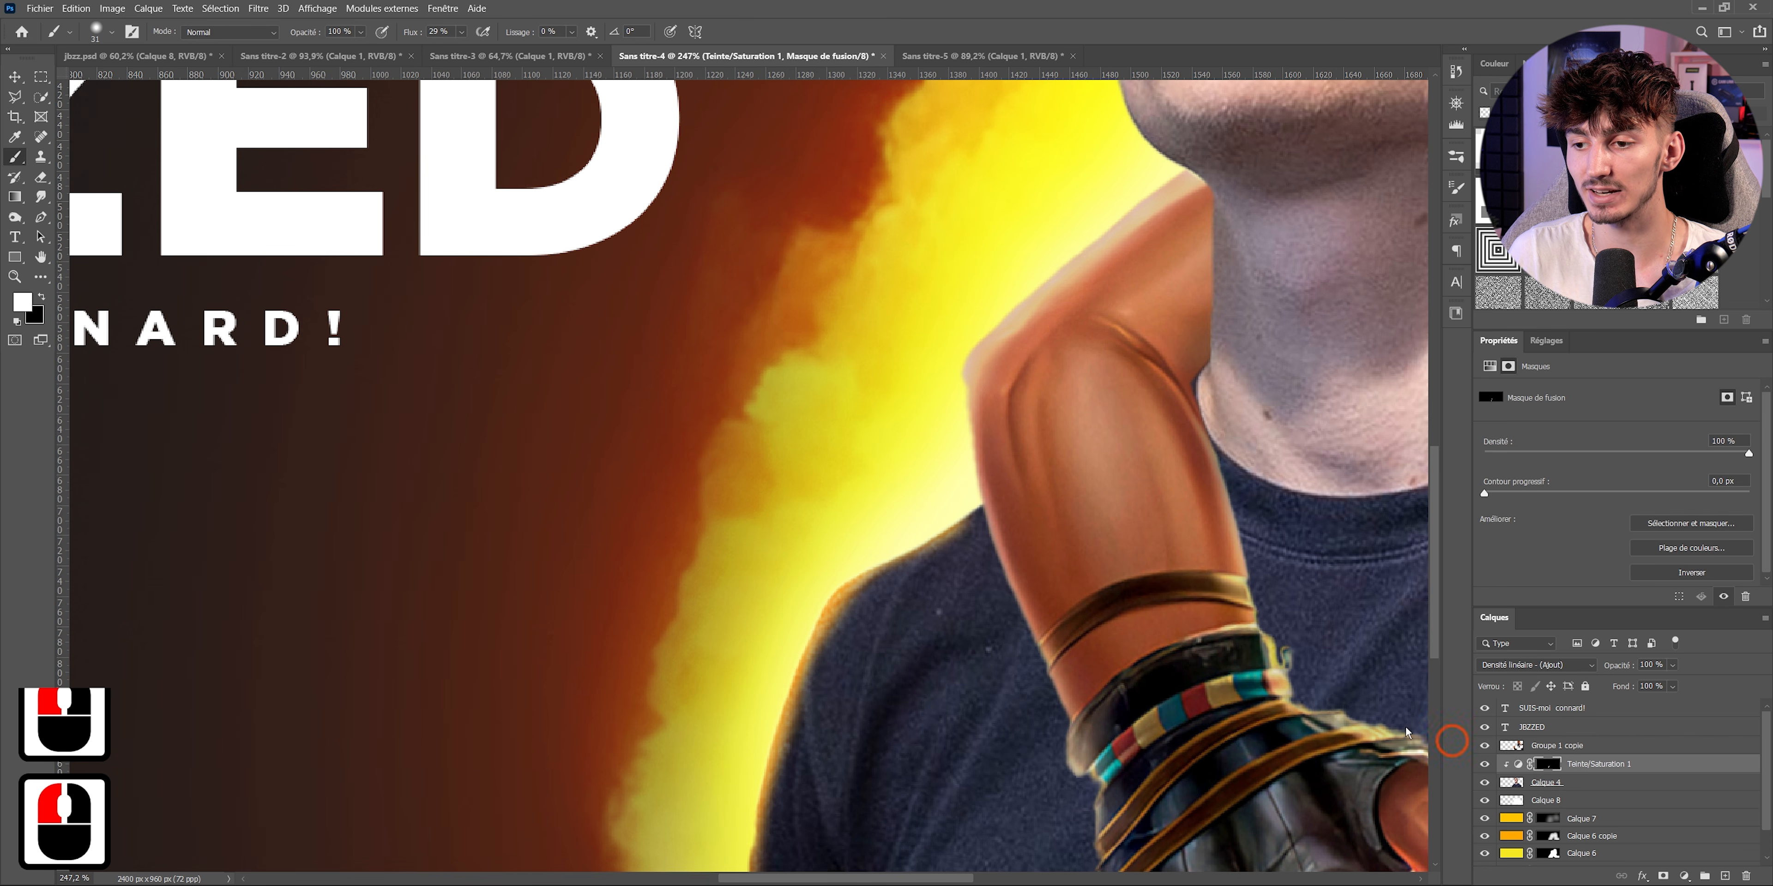
- Smudge the masked rim light inward from the outer sleeve edge along a fabric fold, using a small Smudge brush at 32 % intensity
scroll(961, 619, "down", 5)
scroll(931, 632, "up", 3)
scroll(1061, 633, "down", 6)
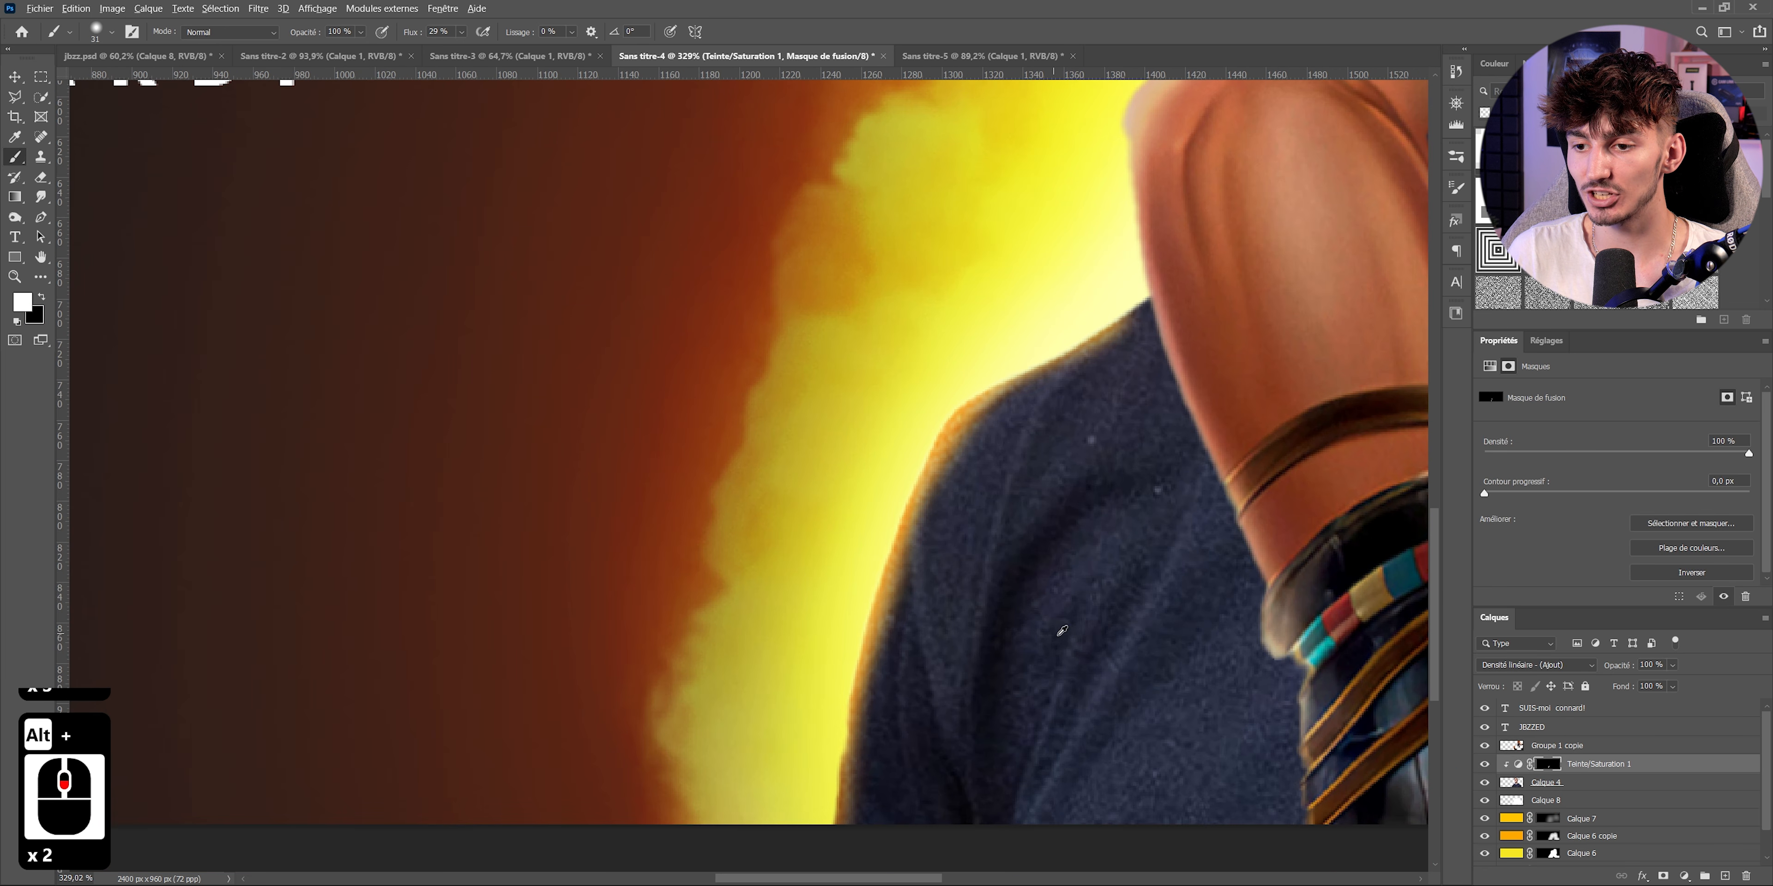
left_click(39, 198)
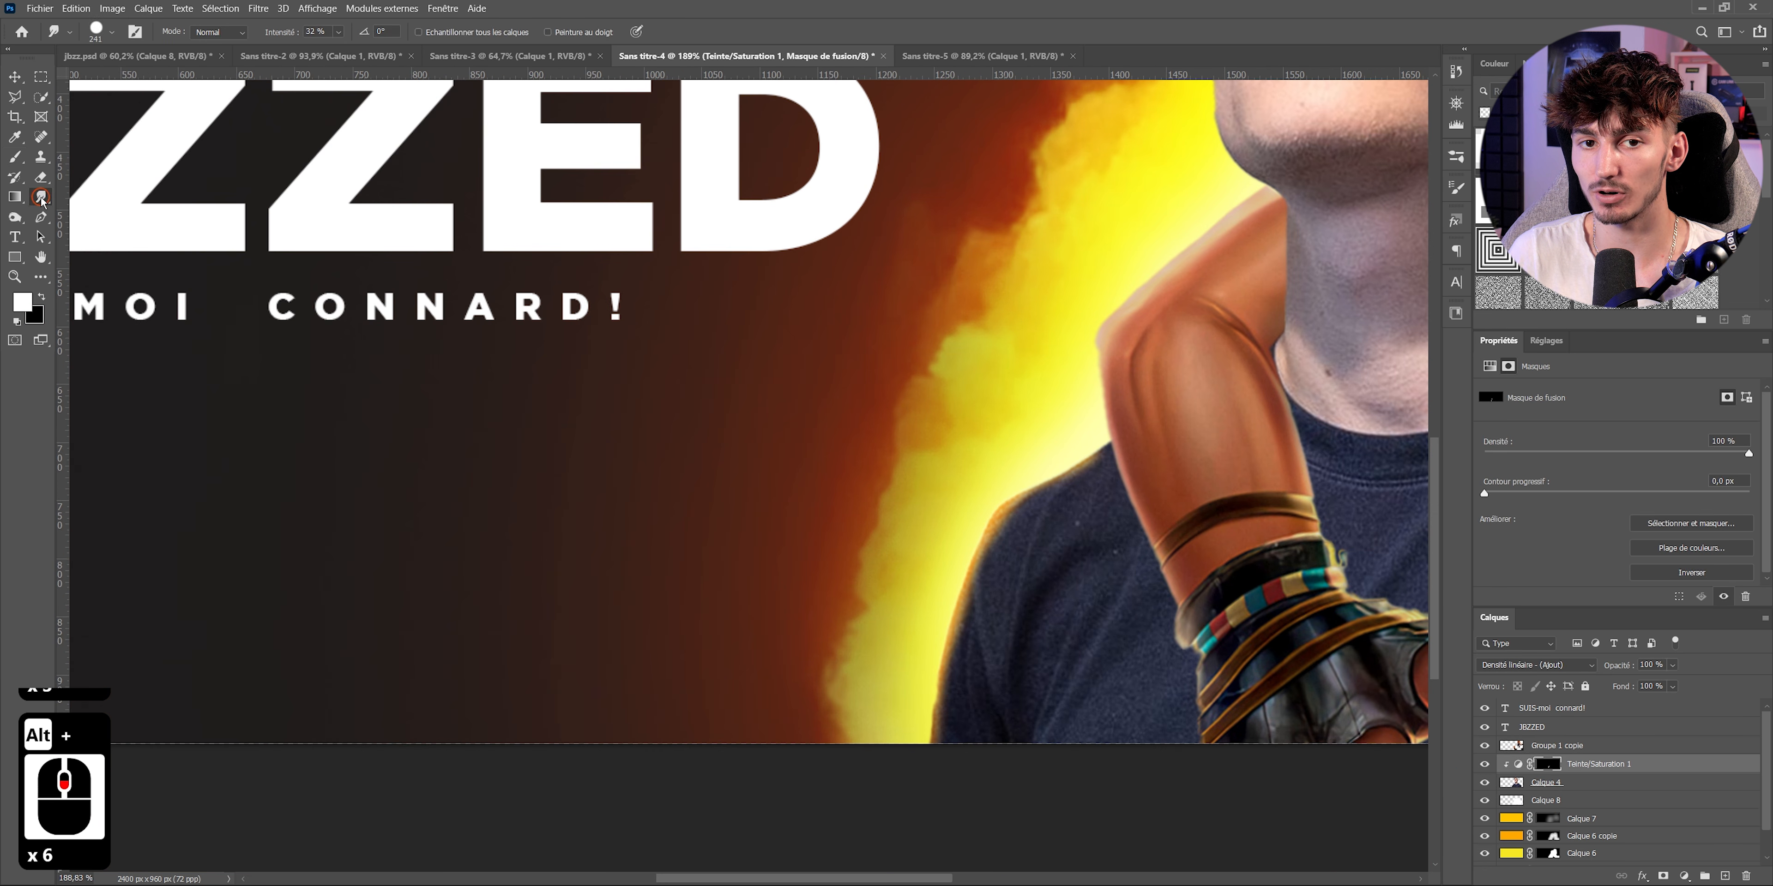
scroll(1032, 640, "up", 6)
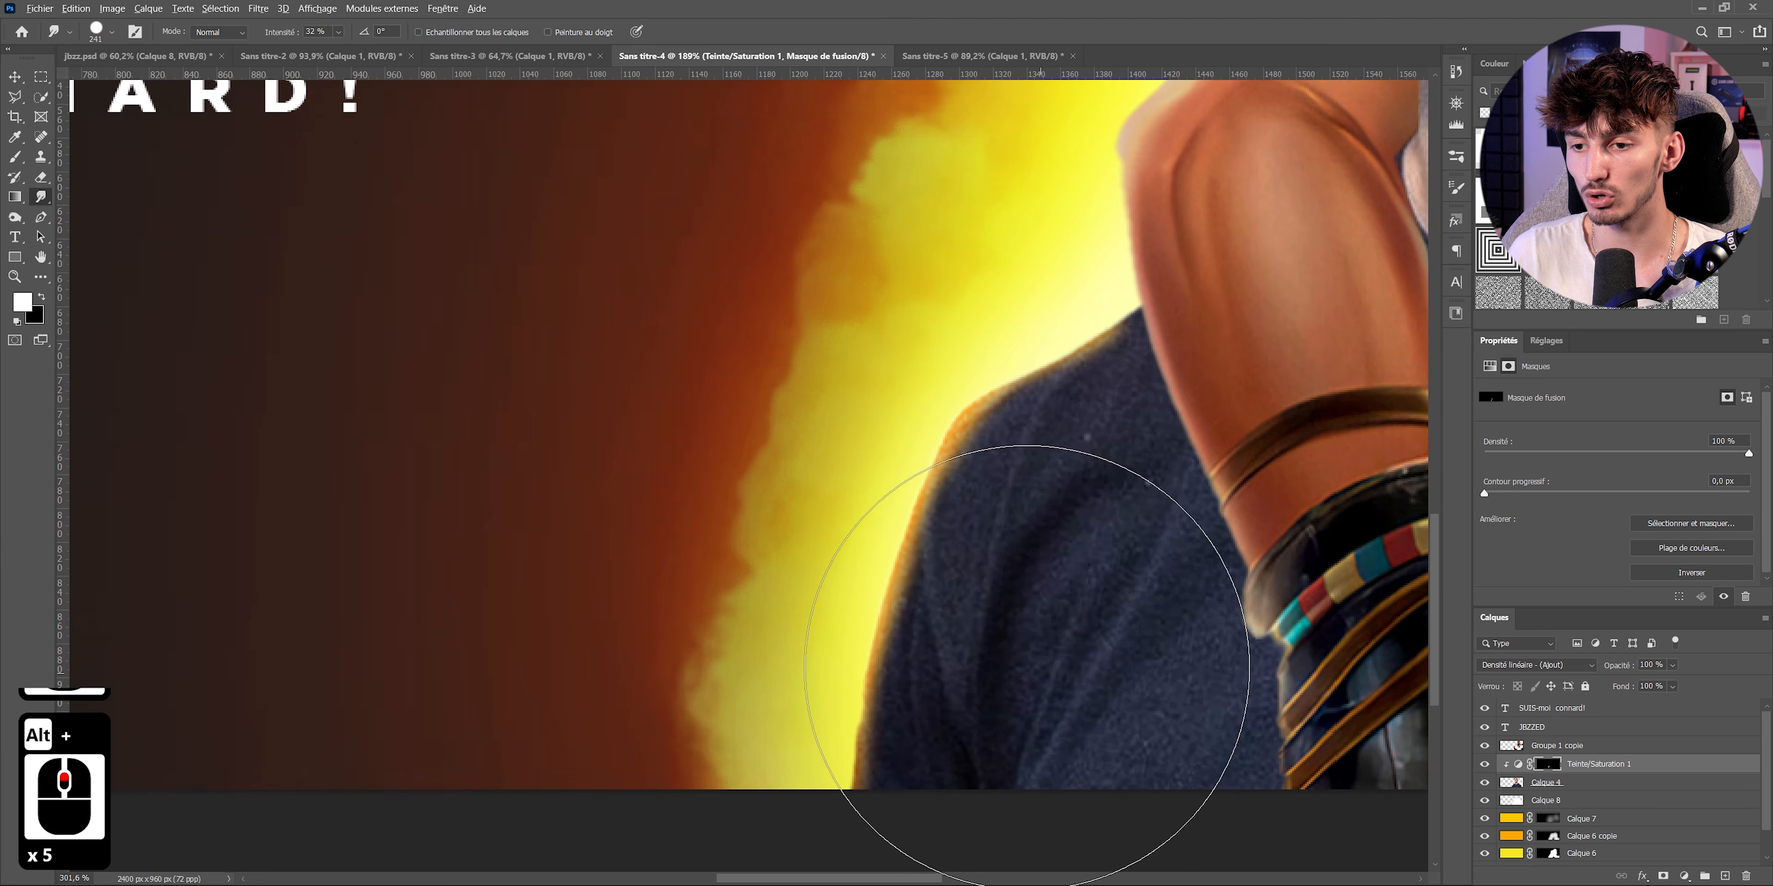
left_click_drag(720, 637, 723, 637)
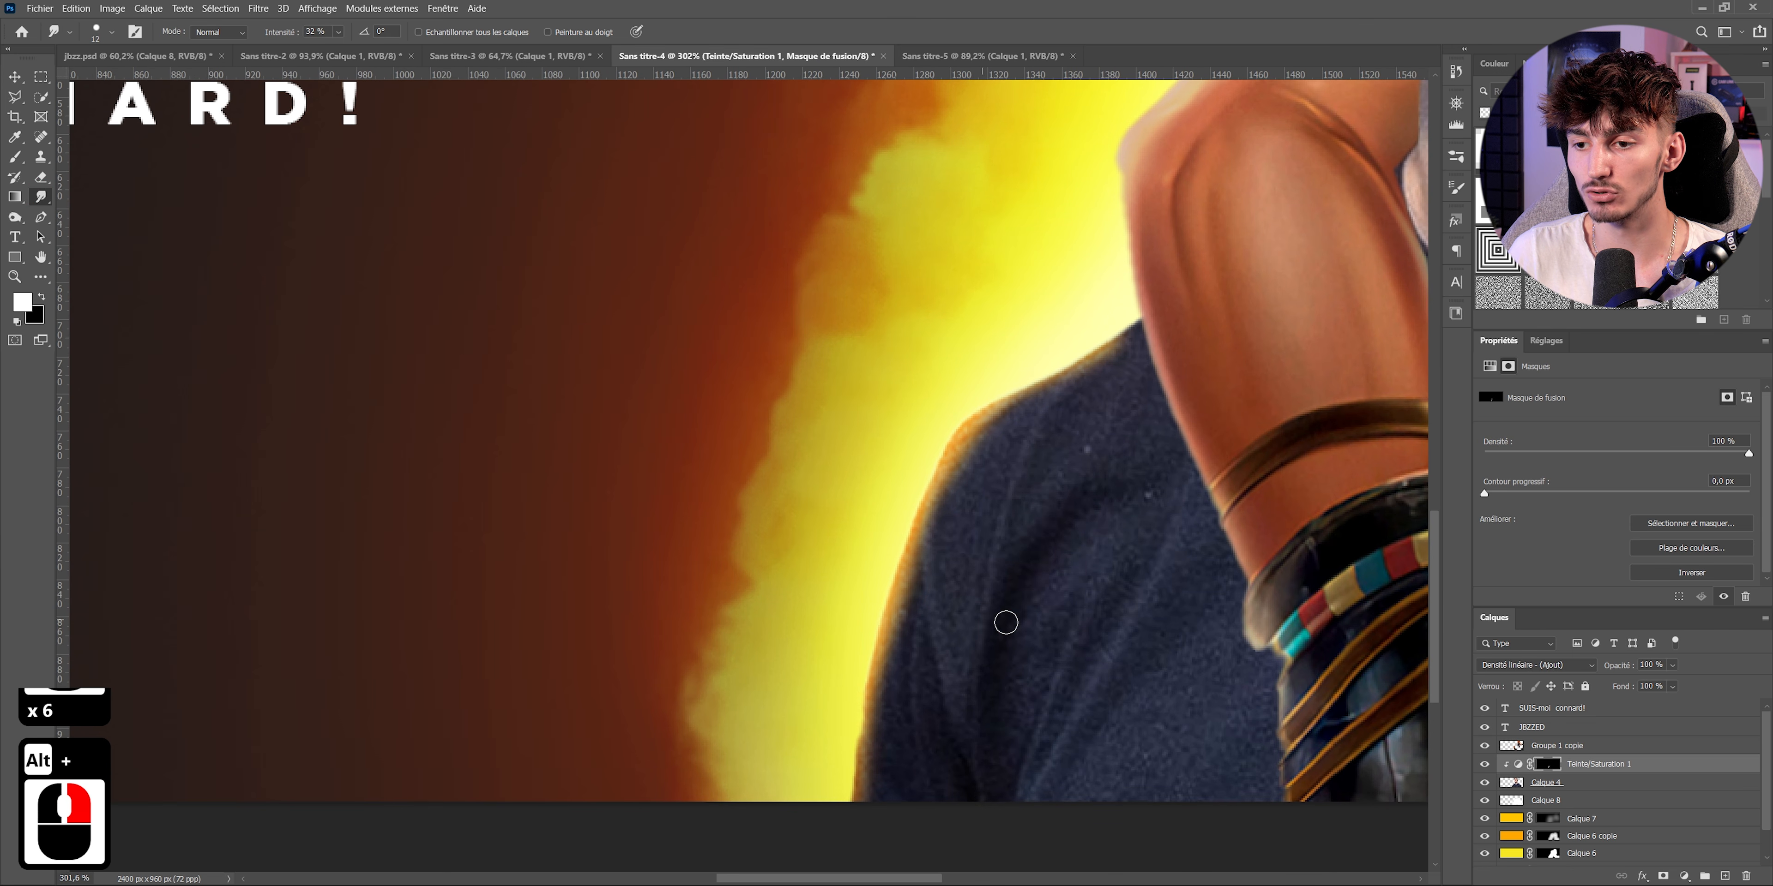
mouse_move(912, 570)
left_mouse_down()
mouse_move(930, 652)
mouse_move(919, 557)
mouse_move(924, 604)
left_mouse_up()
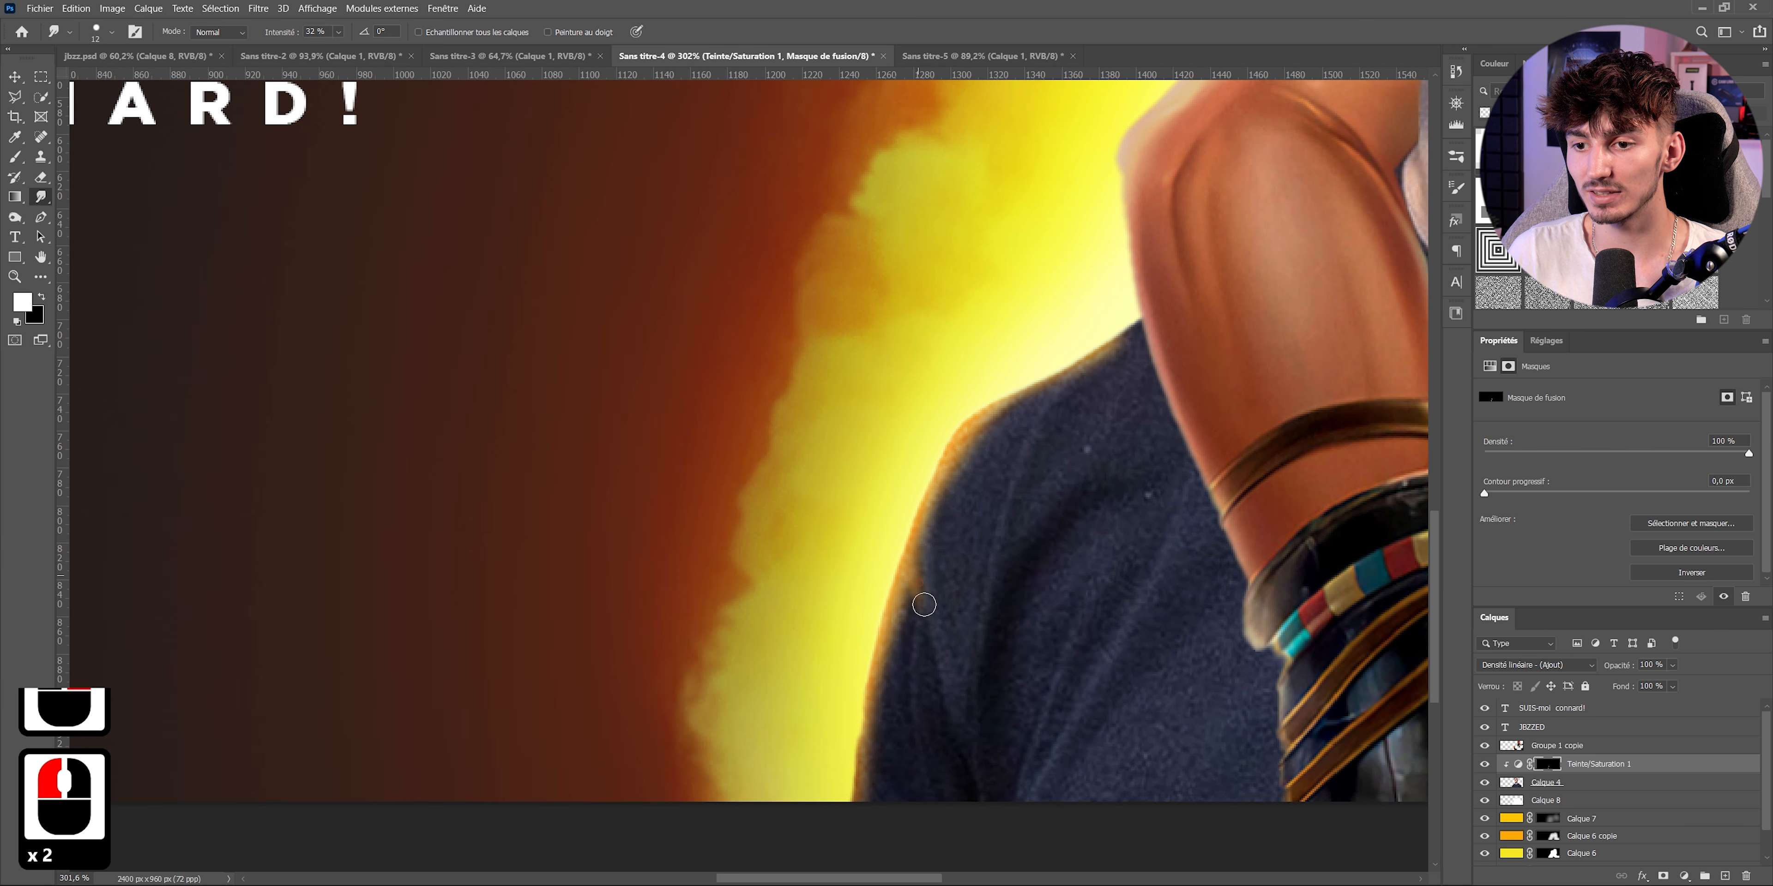
left_click_drag(952, 723, 956, 745)
left_click_drag(926, 640, 909, 678)
left_click_drag(921, 607, 920, 666)
left_click_drag(910, 733, 921, 734)
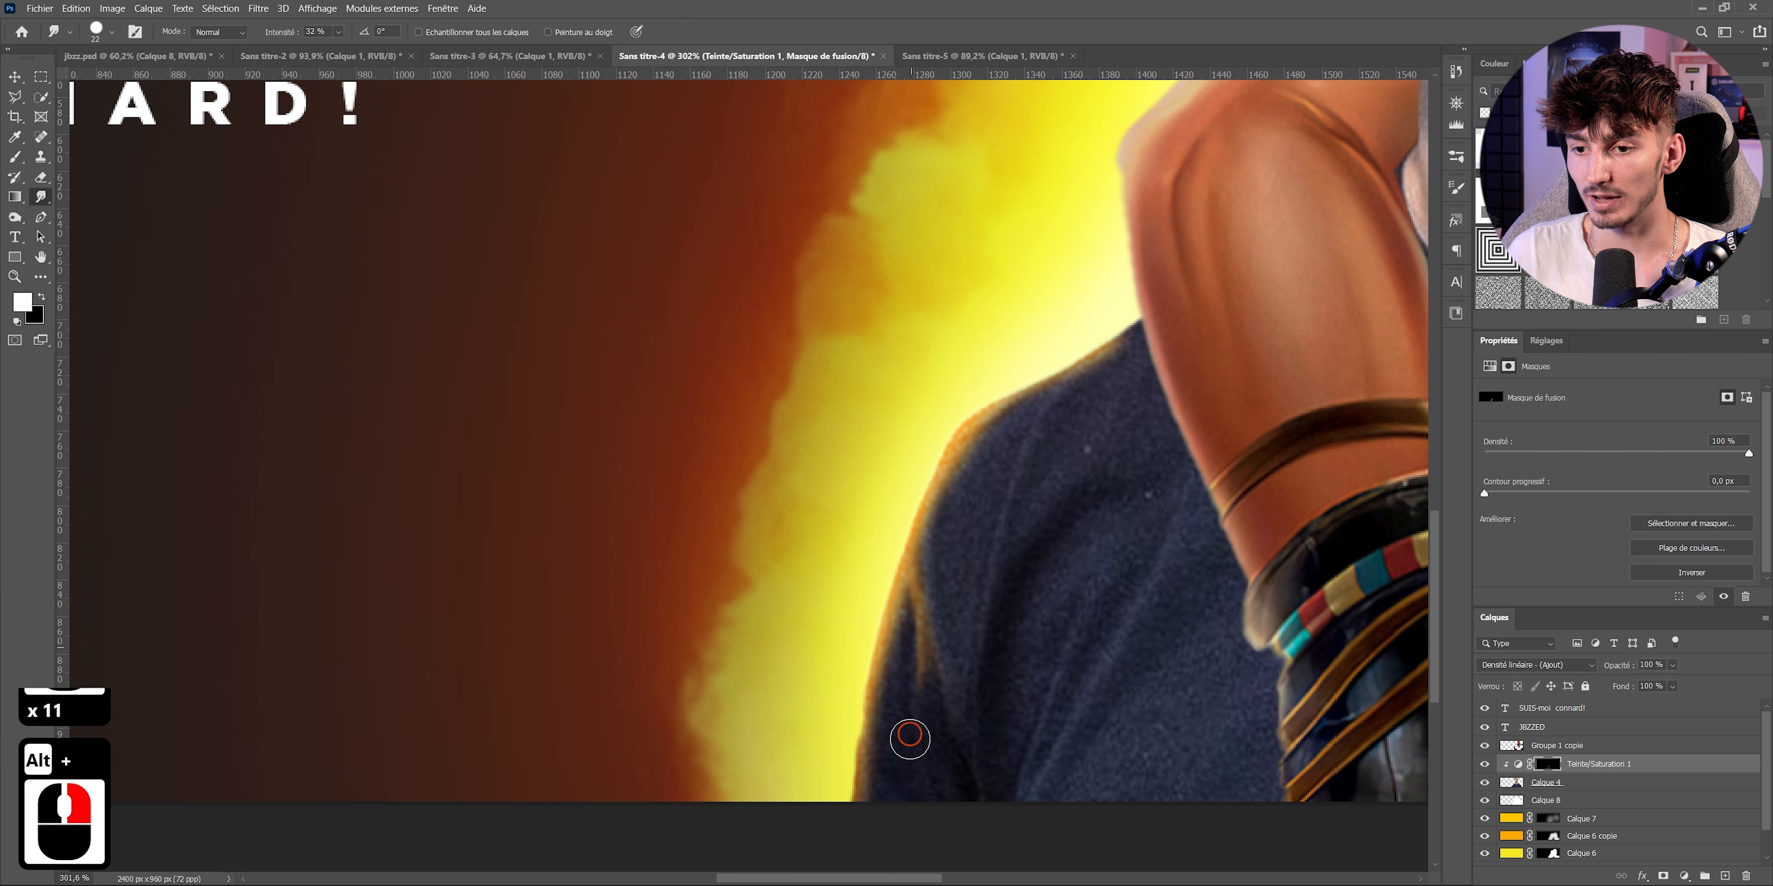
mouse_move(920, 661)
left_mouse_down()
mouse_move(963, 727)
mouse_move(955, 646)
left_mouse_up()
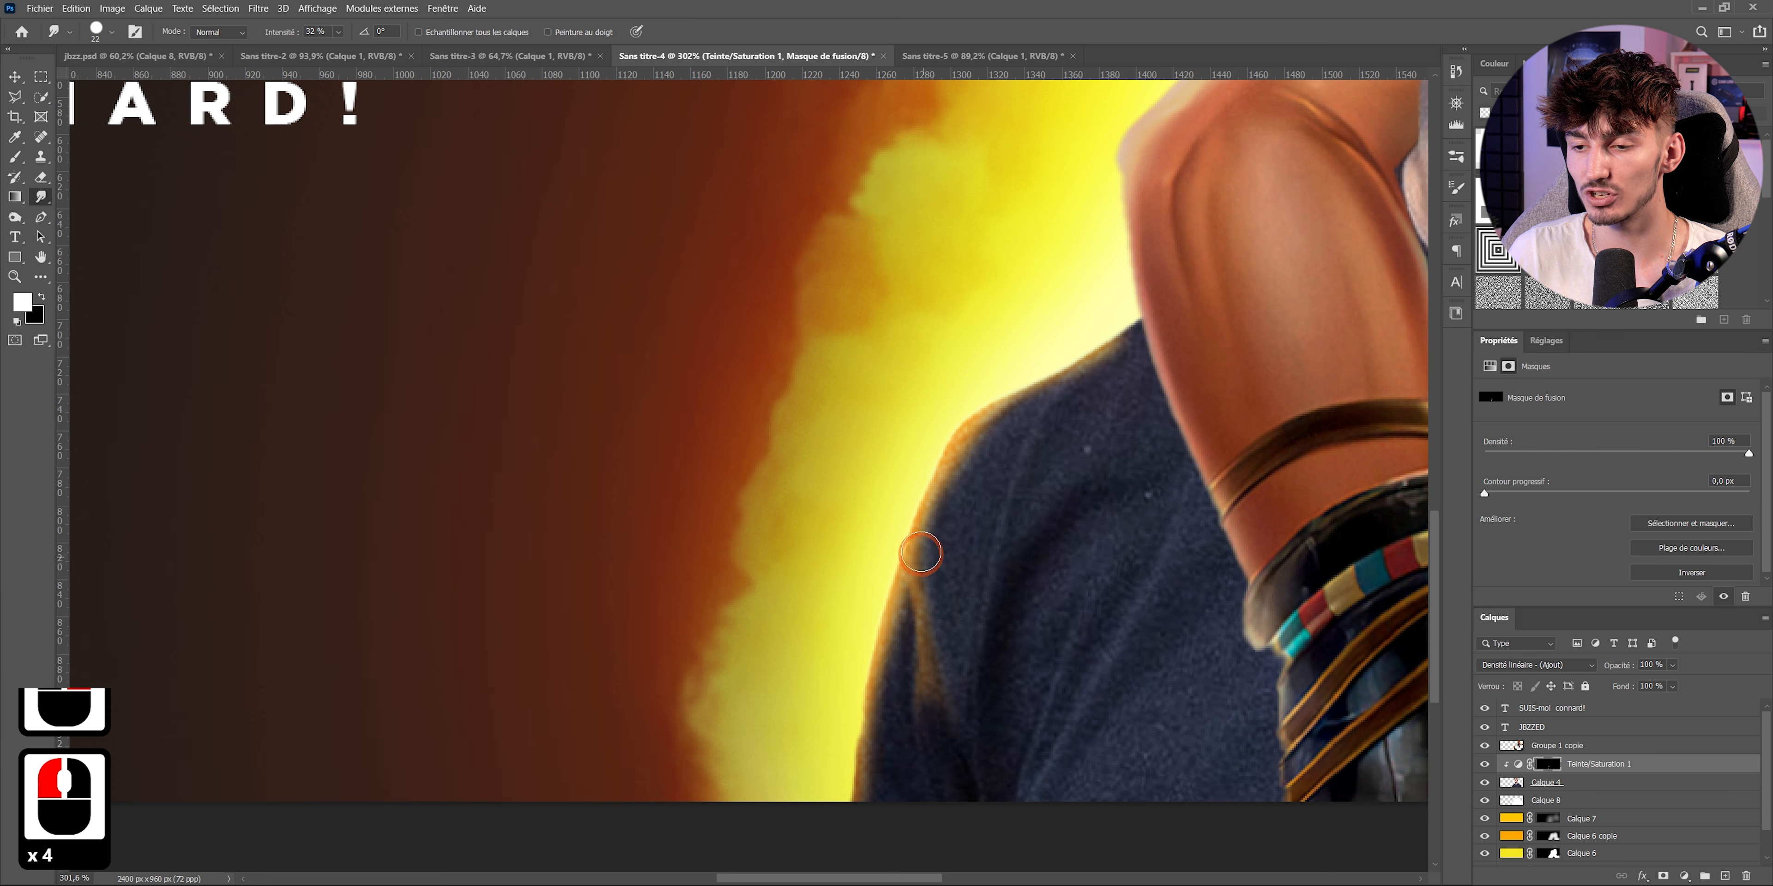
- Smudge the rim light from the top of the shoulder down into the T-shirt as a fold highlight
left_click_drag(1031, 395, 1019, 481)
left_click_drag(1042, 407, 991, 558)
left_click_drag(1002, 516, 996, 550)
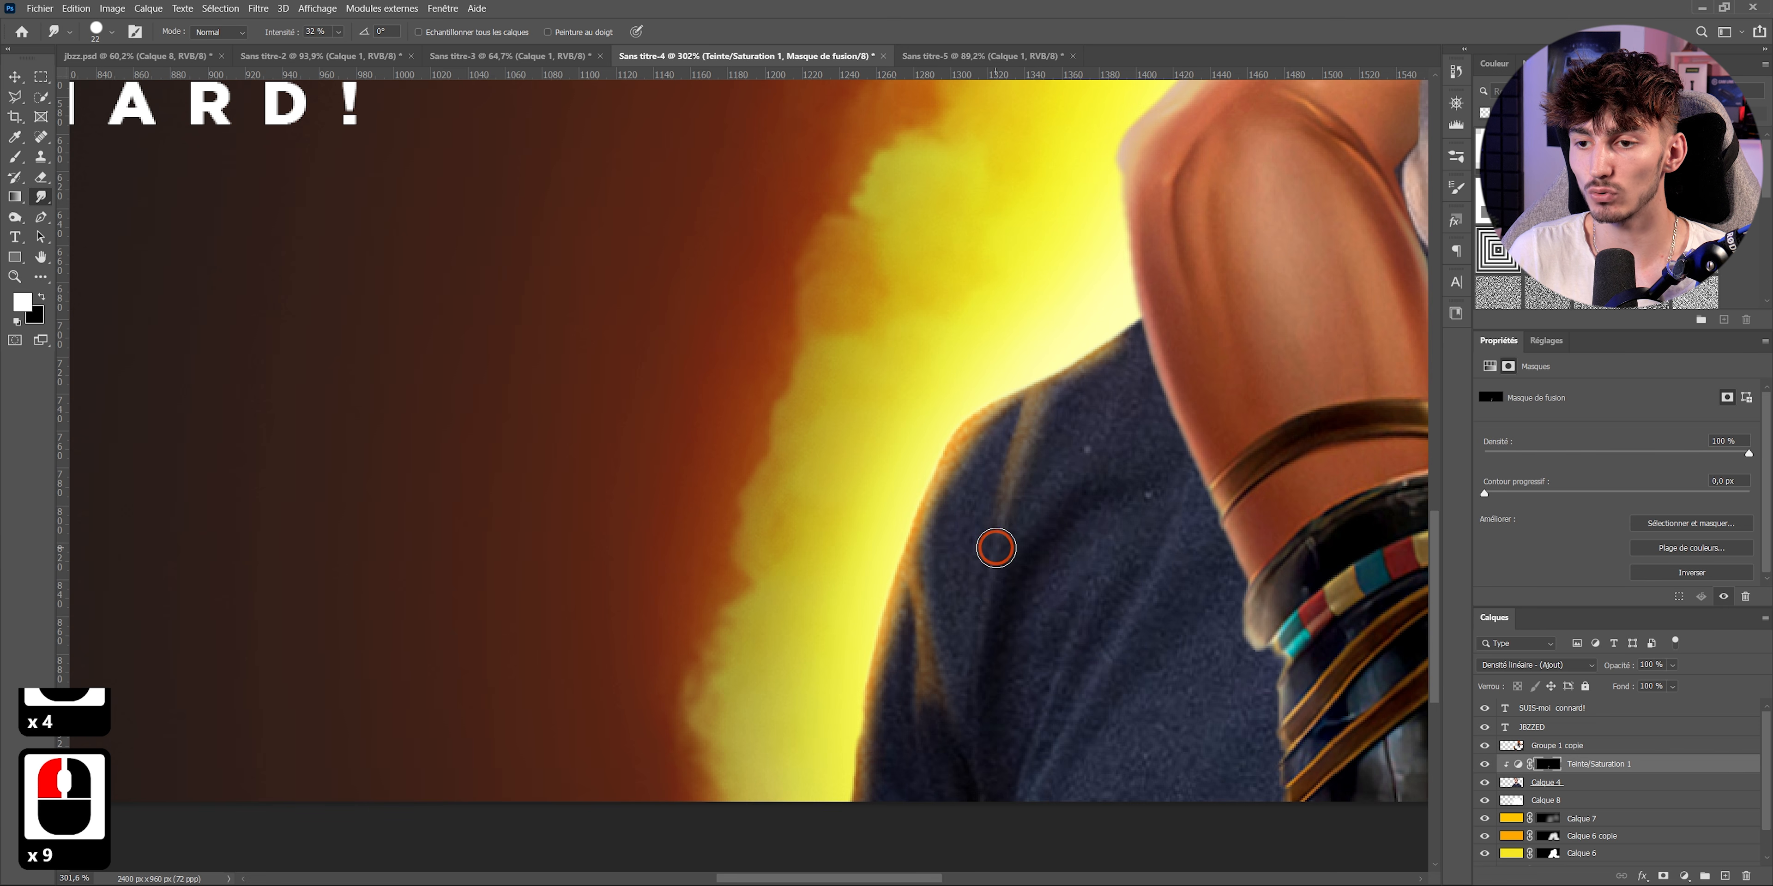
- Extend the smudged rim light down the fold and inward from the edge of the lower sleeve
scroll(999, 567, "down", 5)
scroll(999, 566, "up", 3)
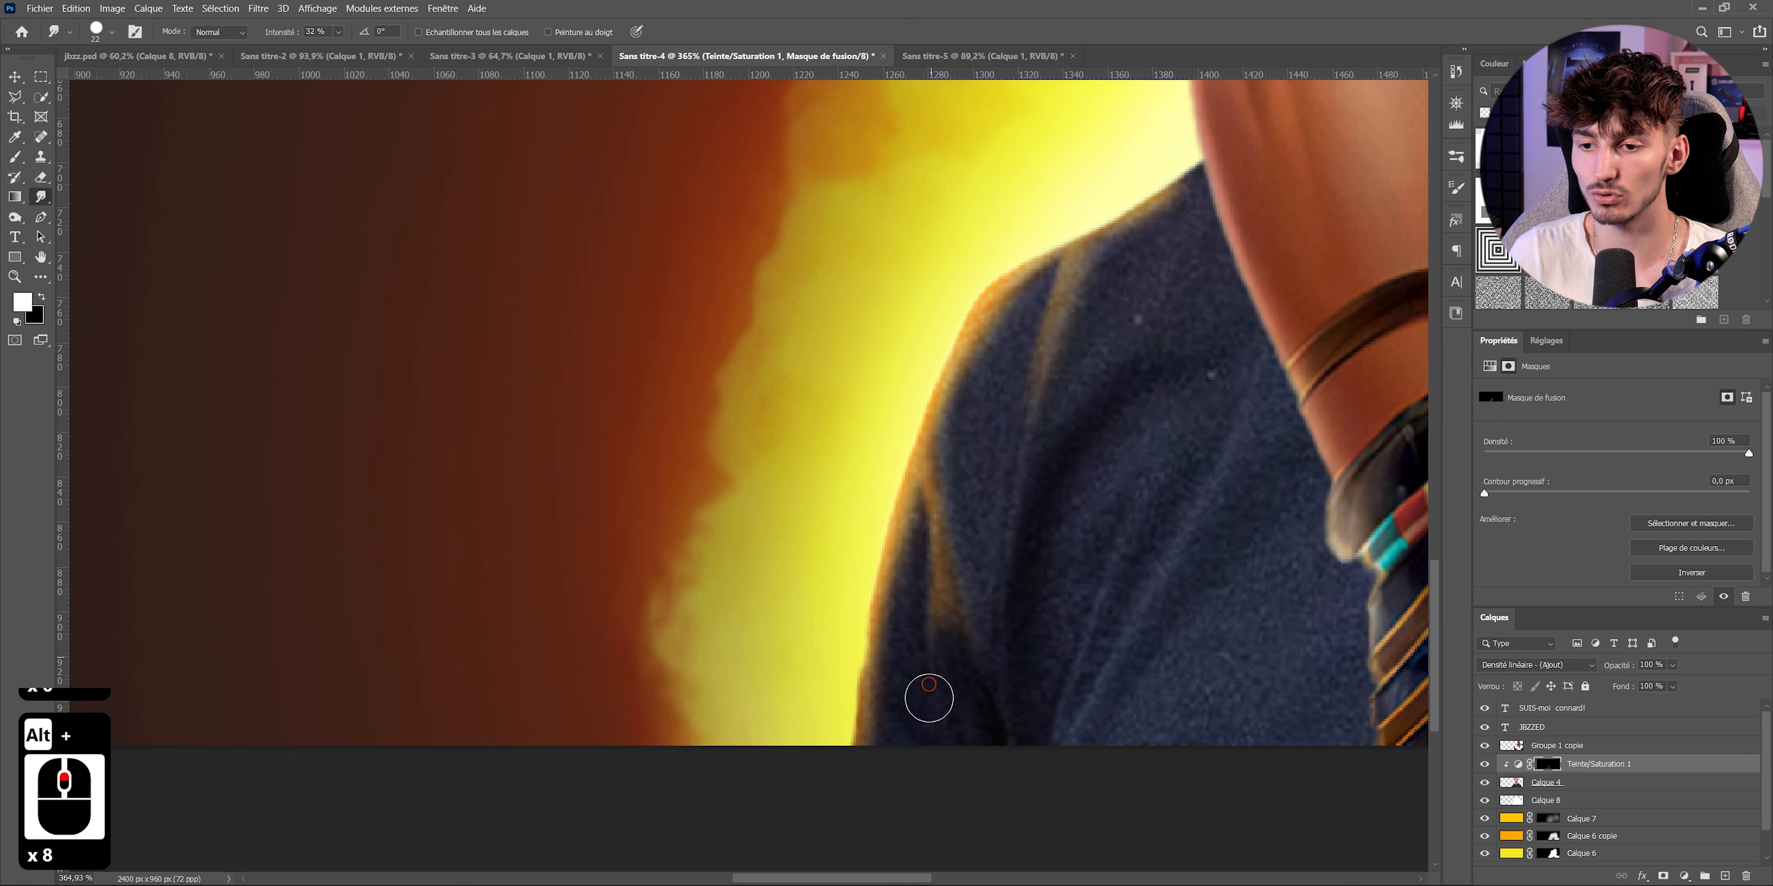
left_click_drag(916, 601, 934, 664)
mouse_move(930, 630)
left_mouse_down()
mouse_move(949, 720)
mouse_move(938, 612)
mouse_move(949, 728)
left_mouse_up()
left_click_drag(889, 688, 894, 708)
left_click_drag(894, 708, 899, 727)
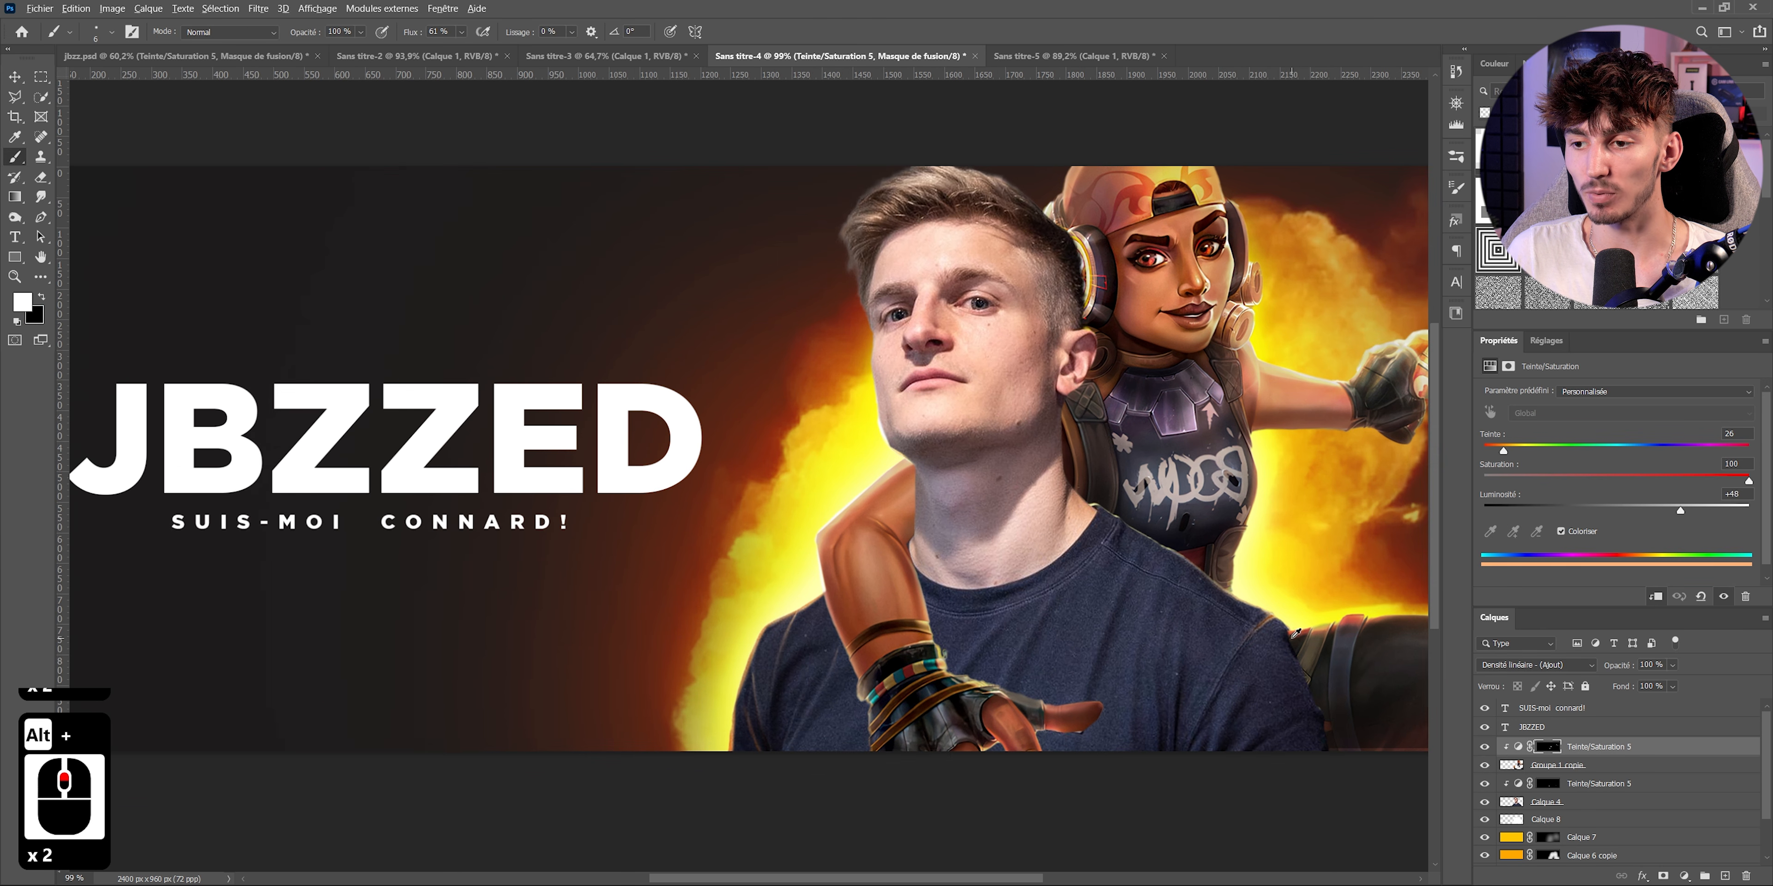
scroll(1295, 632, "up", 7)
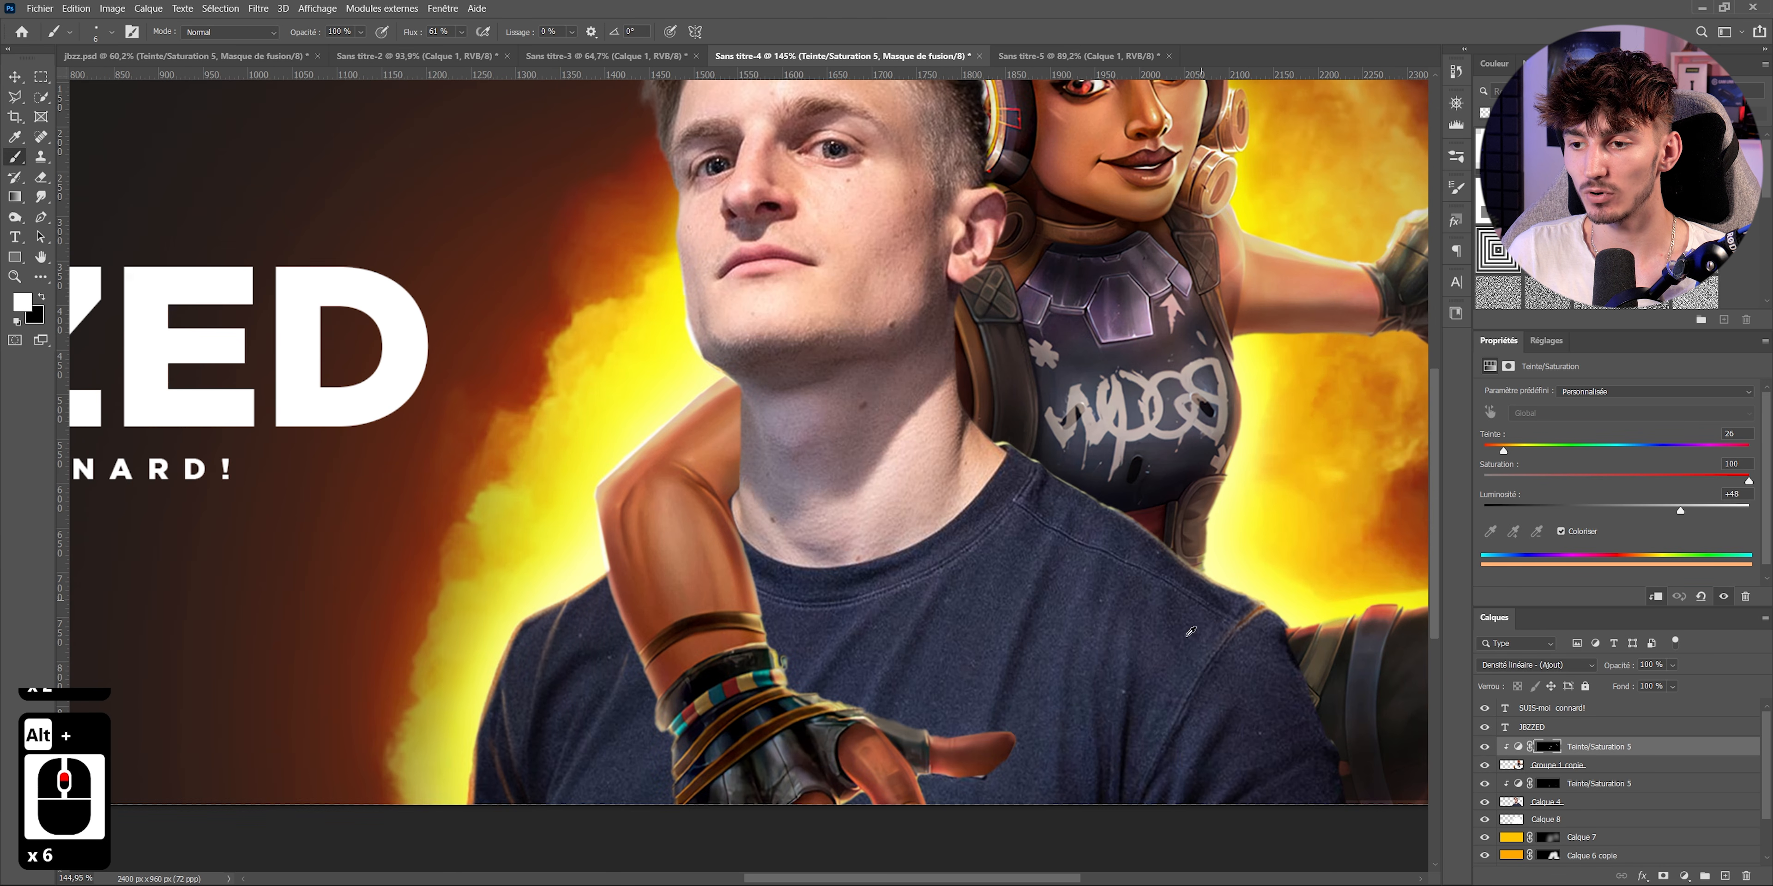
- Add a new layer clipped above the man's Calque 4 layer and fill it with yellow ffc000
scroll(1270, 607, "down", 3)
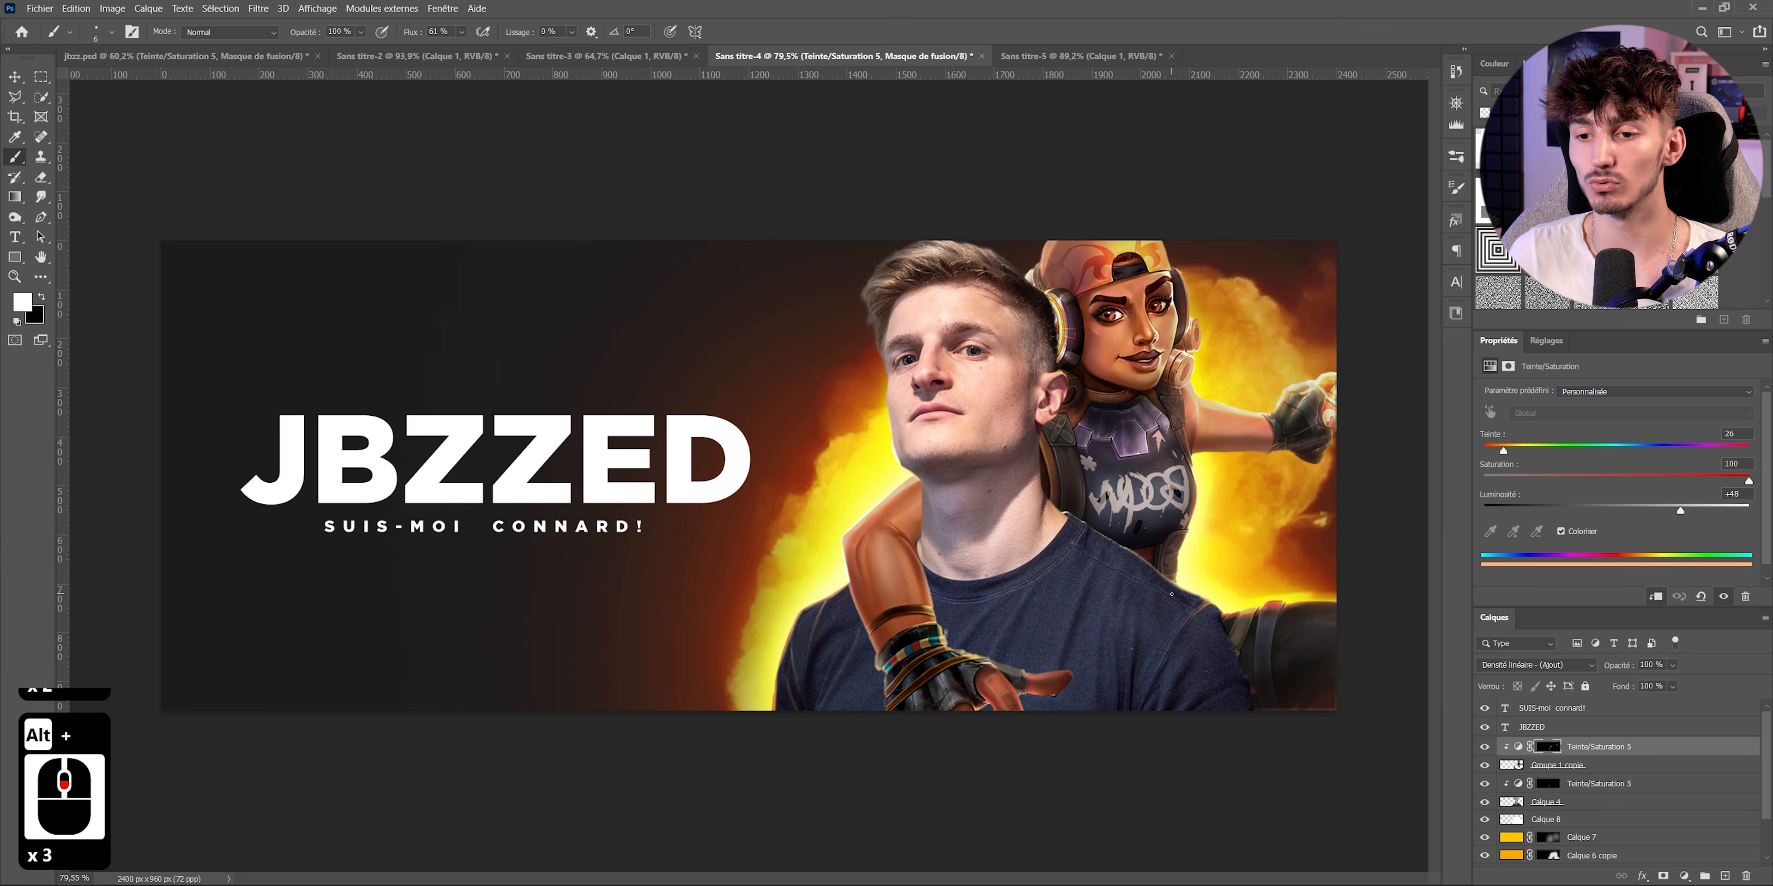
left_click(1557, 799)
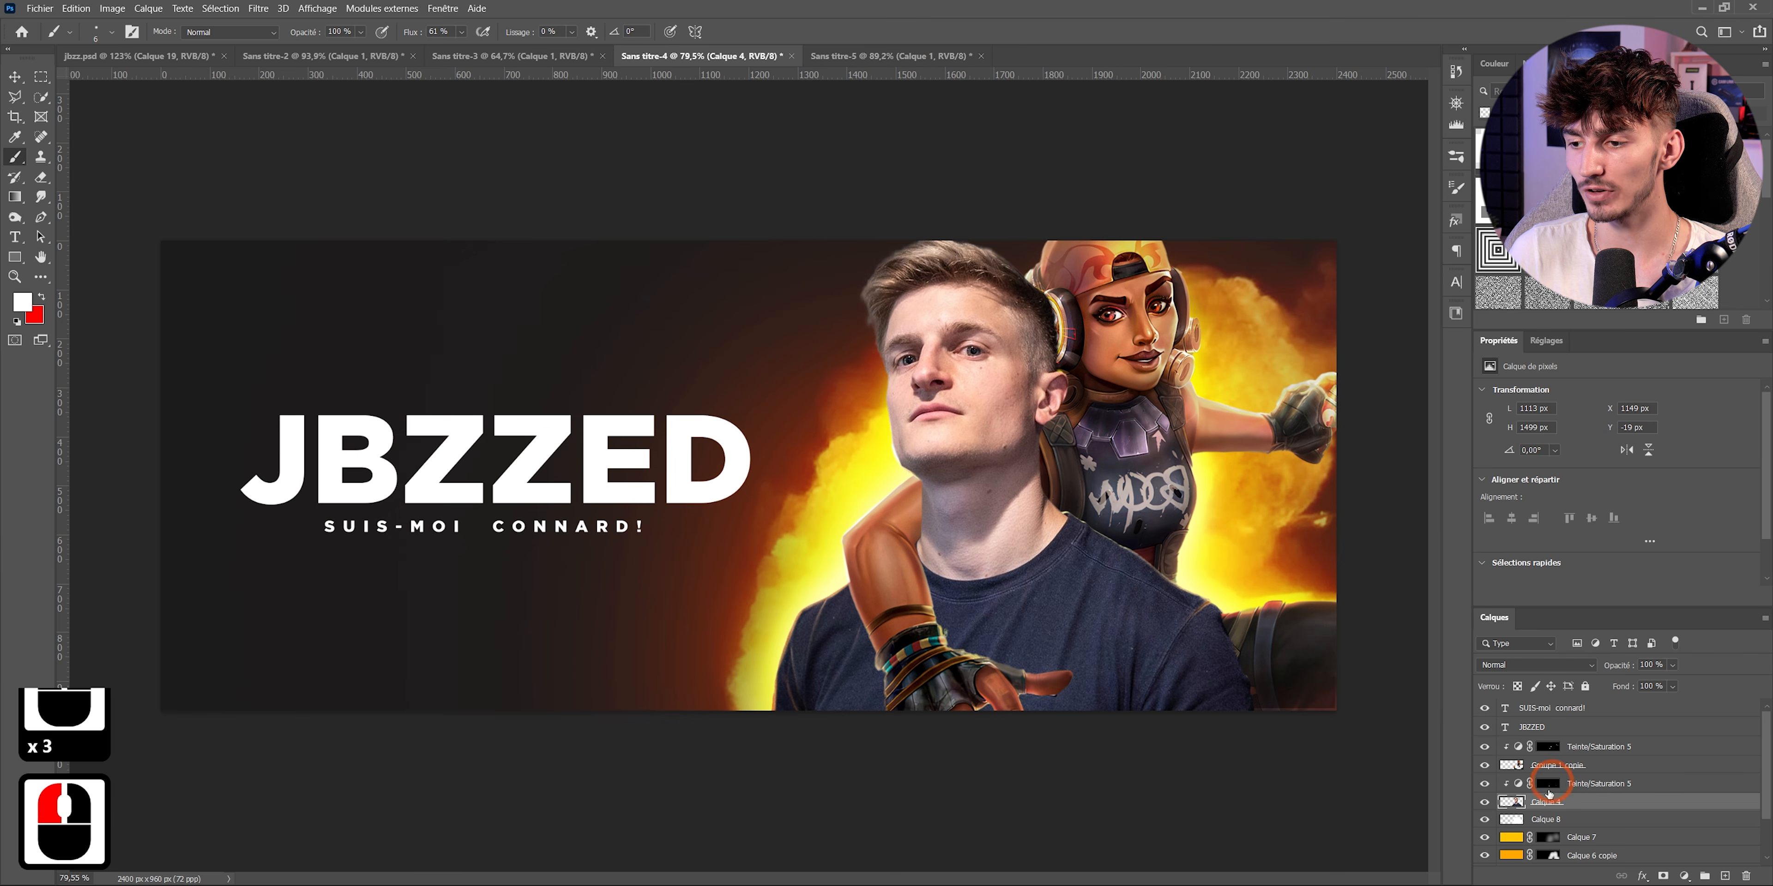
left_click(1725, 876)
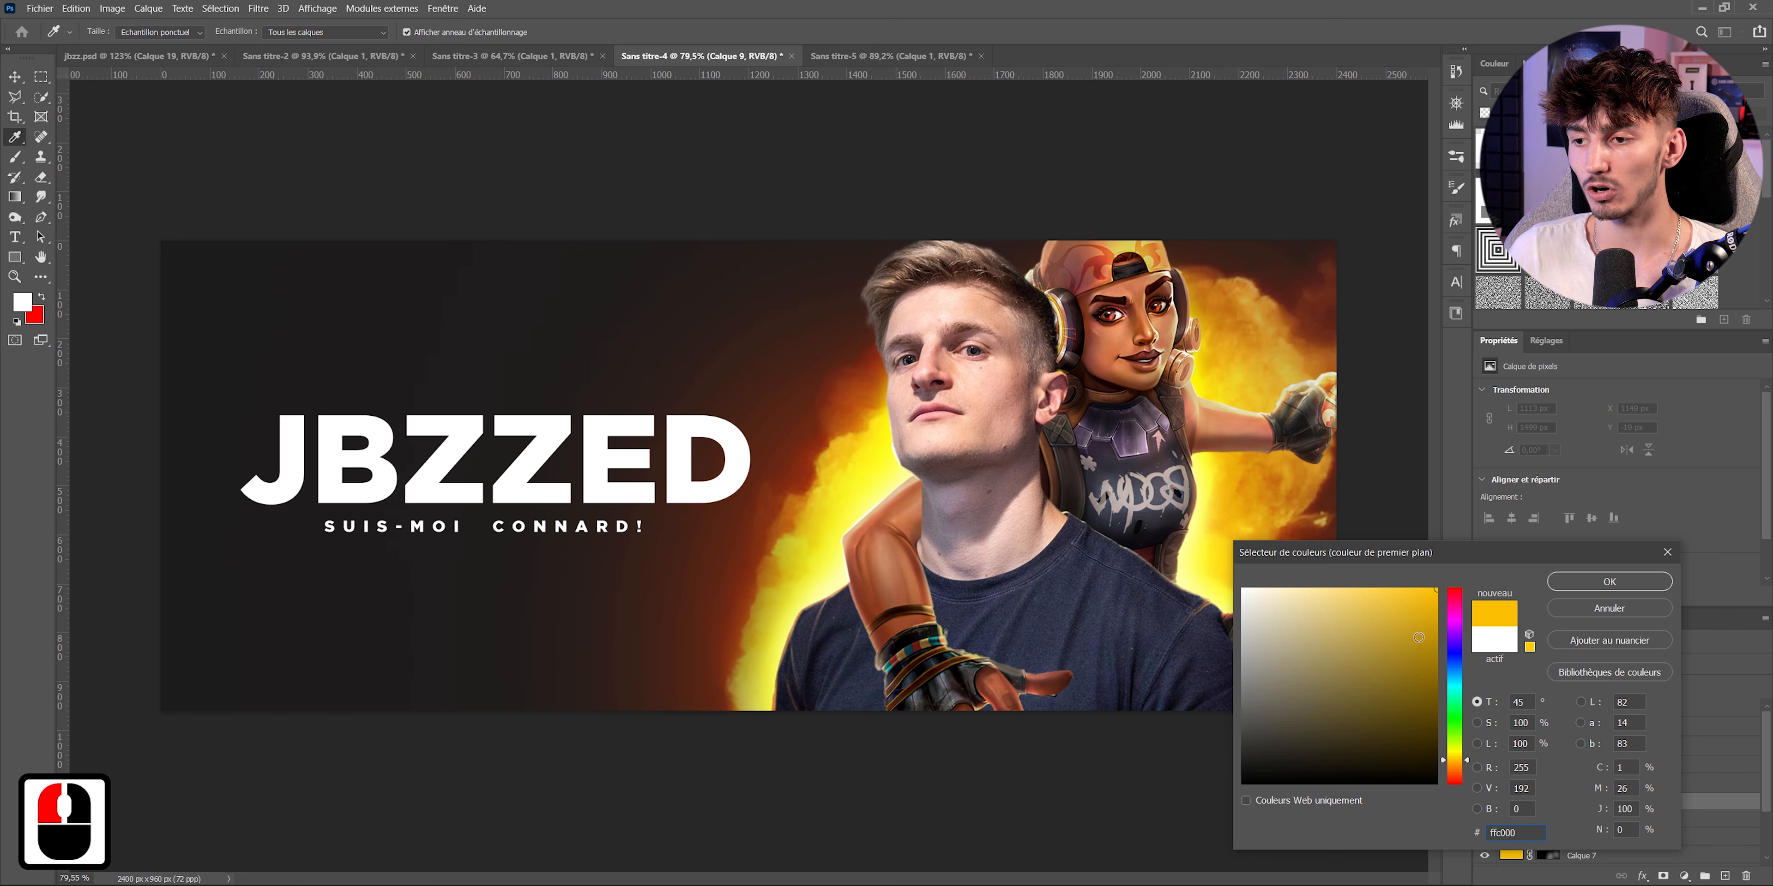
left_click(1523, 576)
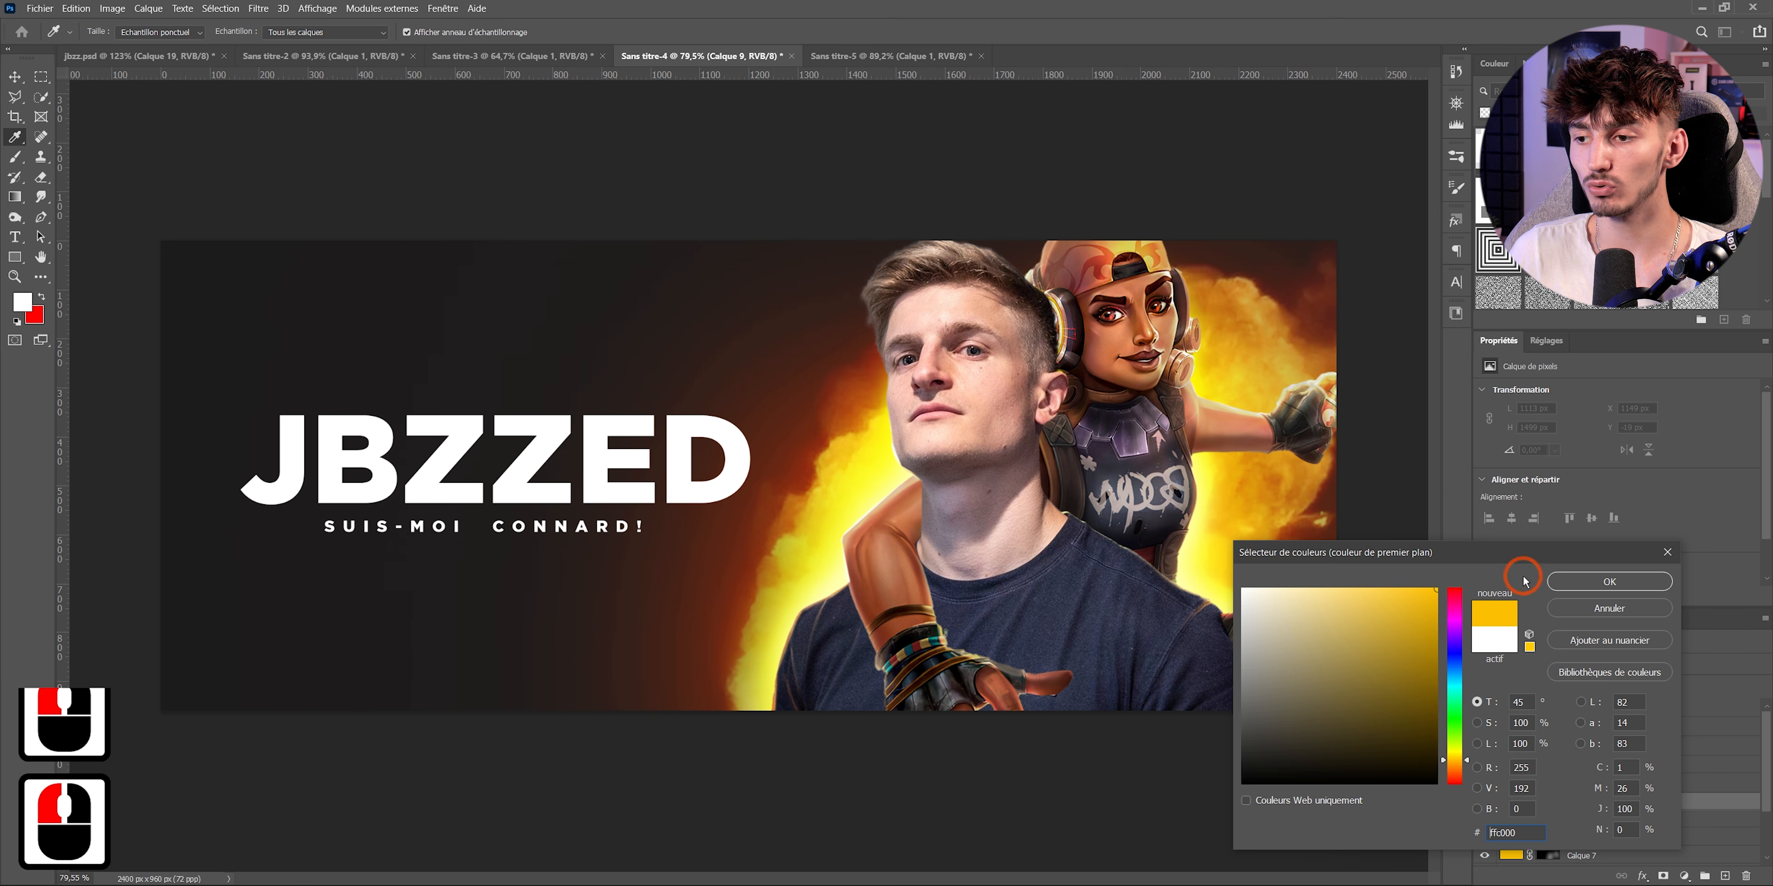
left_click(1608, 582)
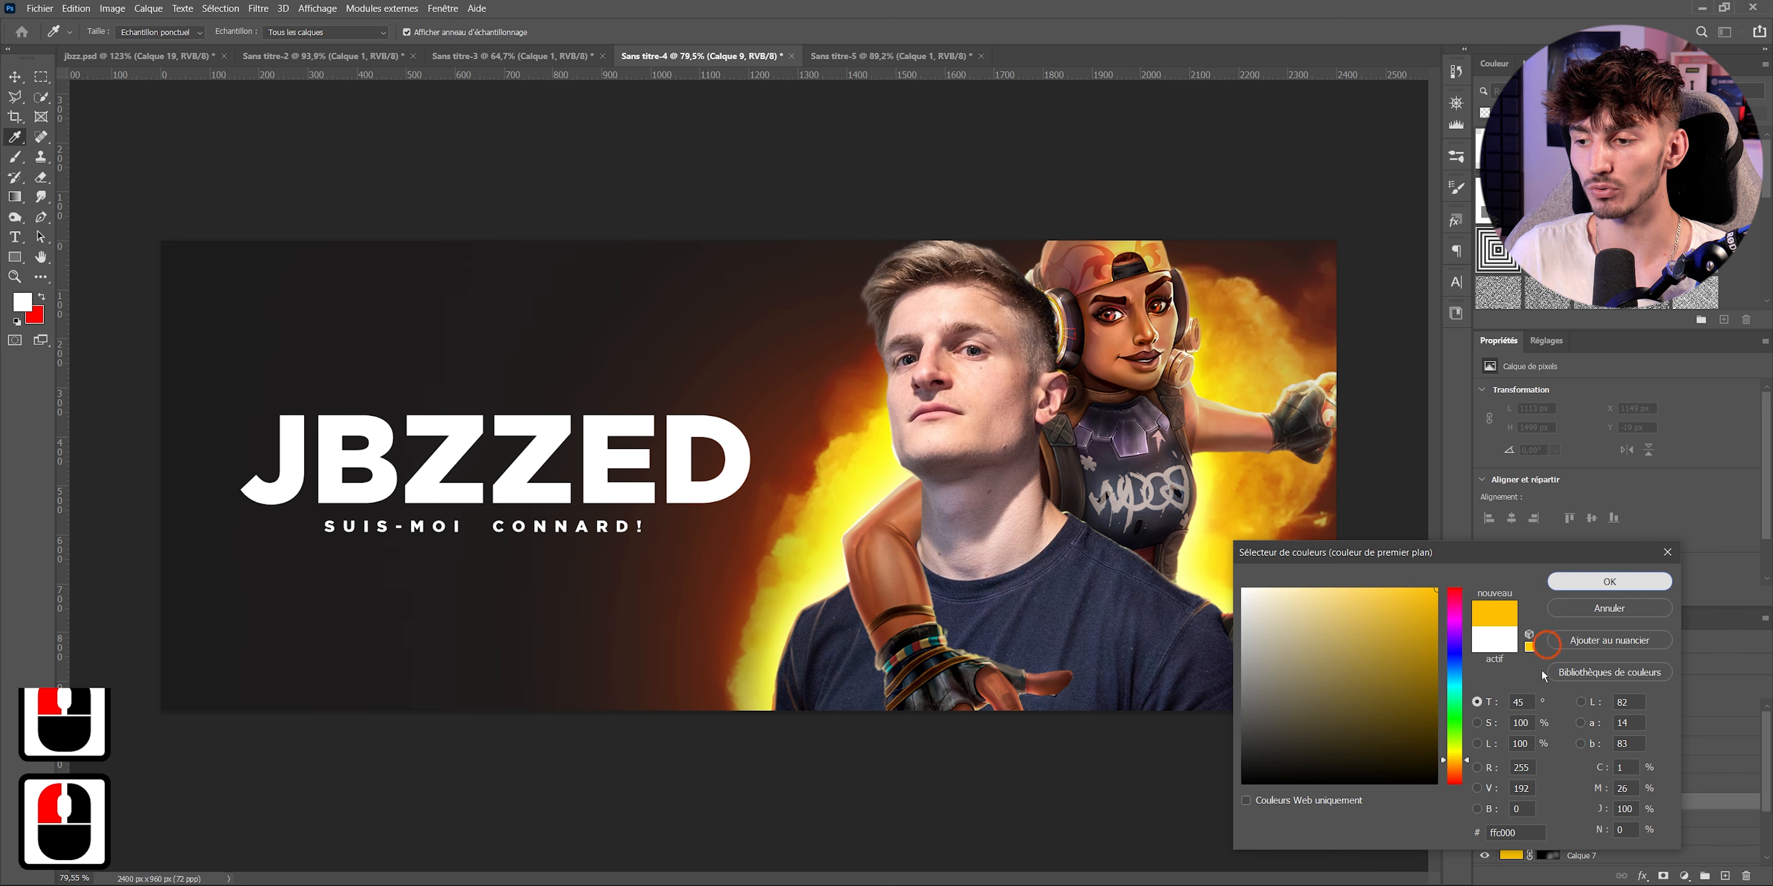
key("b")
key("alt+BackSpace")
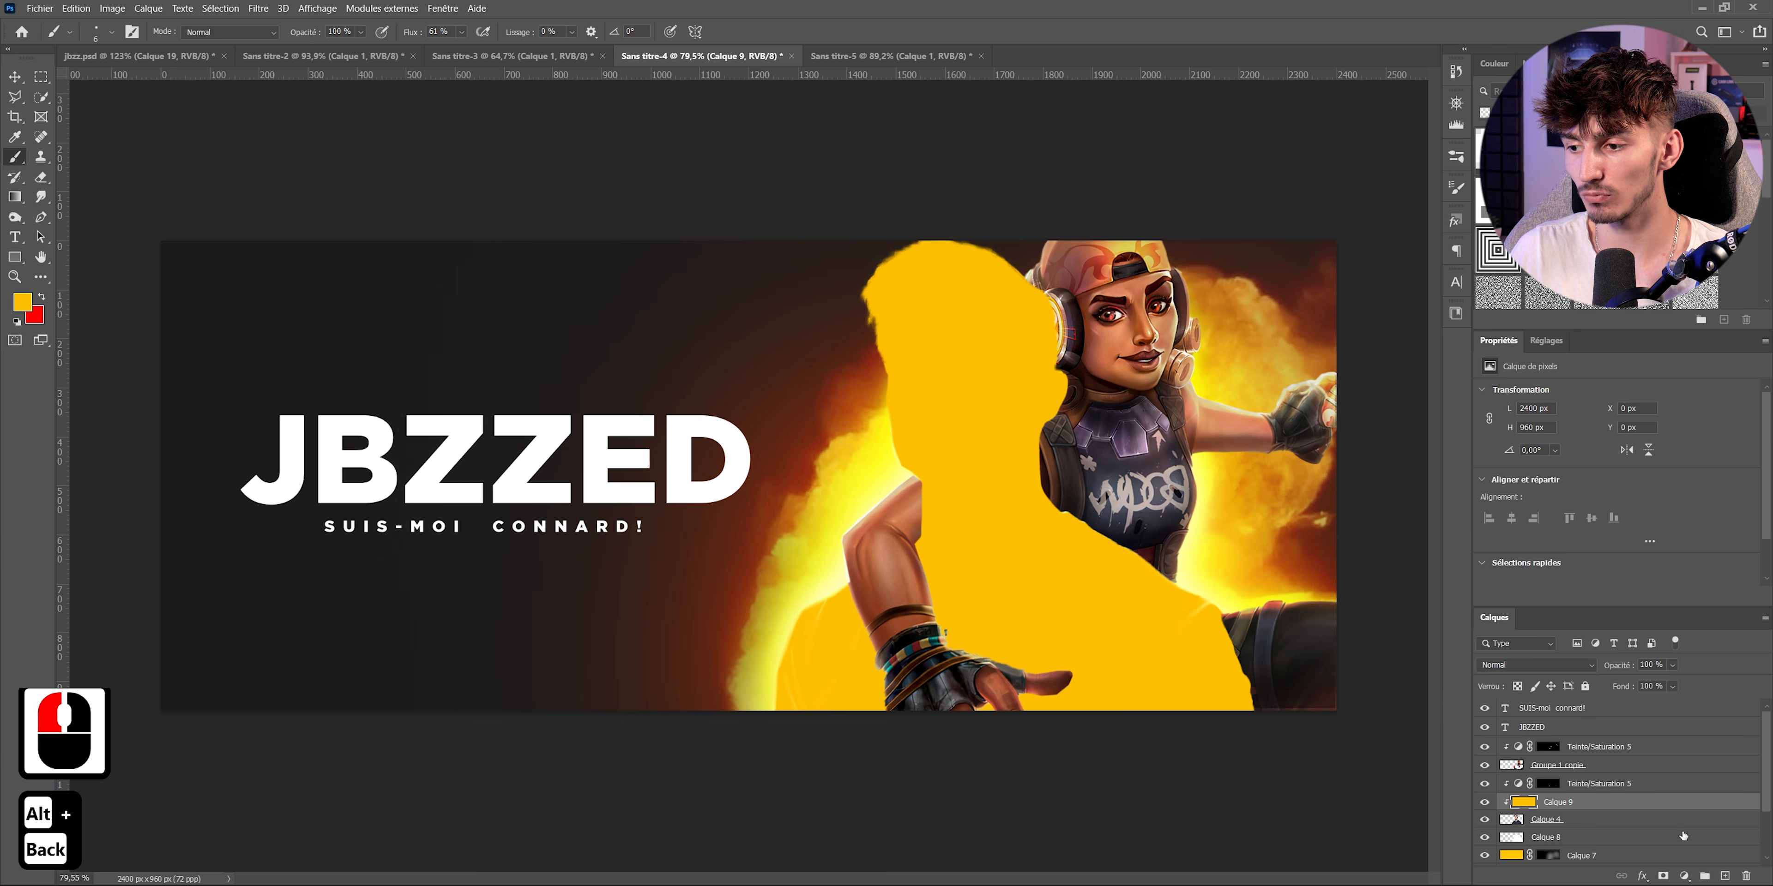
- Give the yellow layer an inverted black mask and paint in a soft glow along the man's left-hand sleeve and shoulder at 14% flow
left_click(1660, 874)
key("ctrl+i")
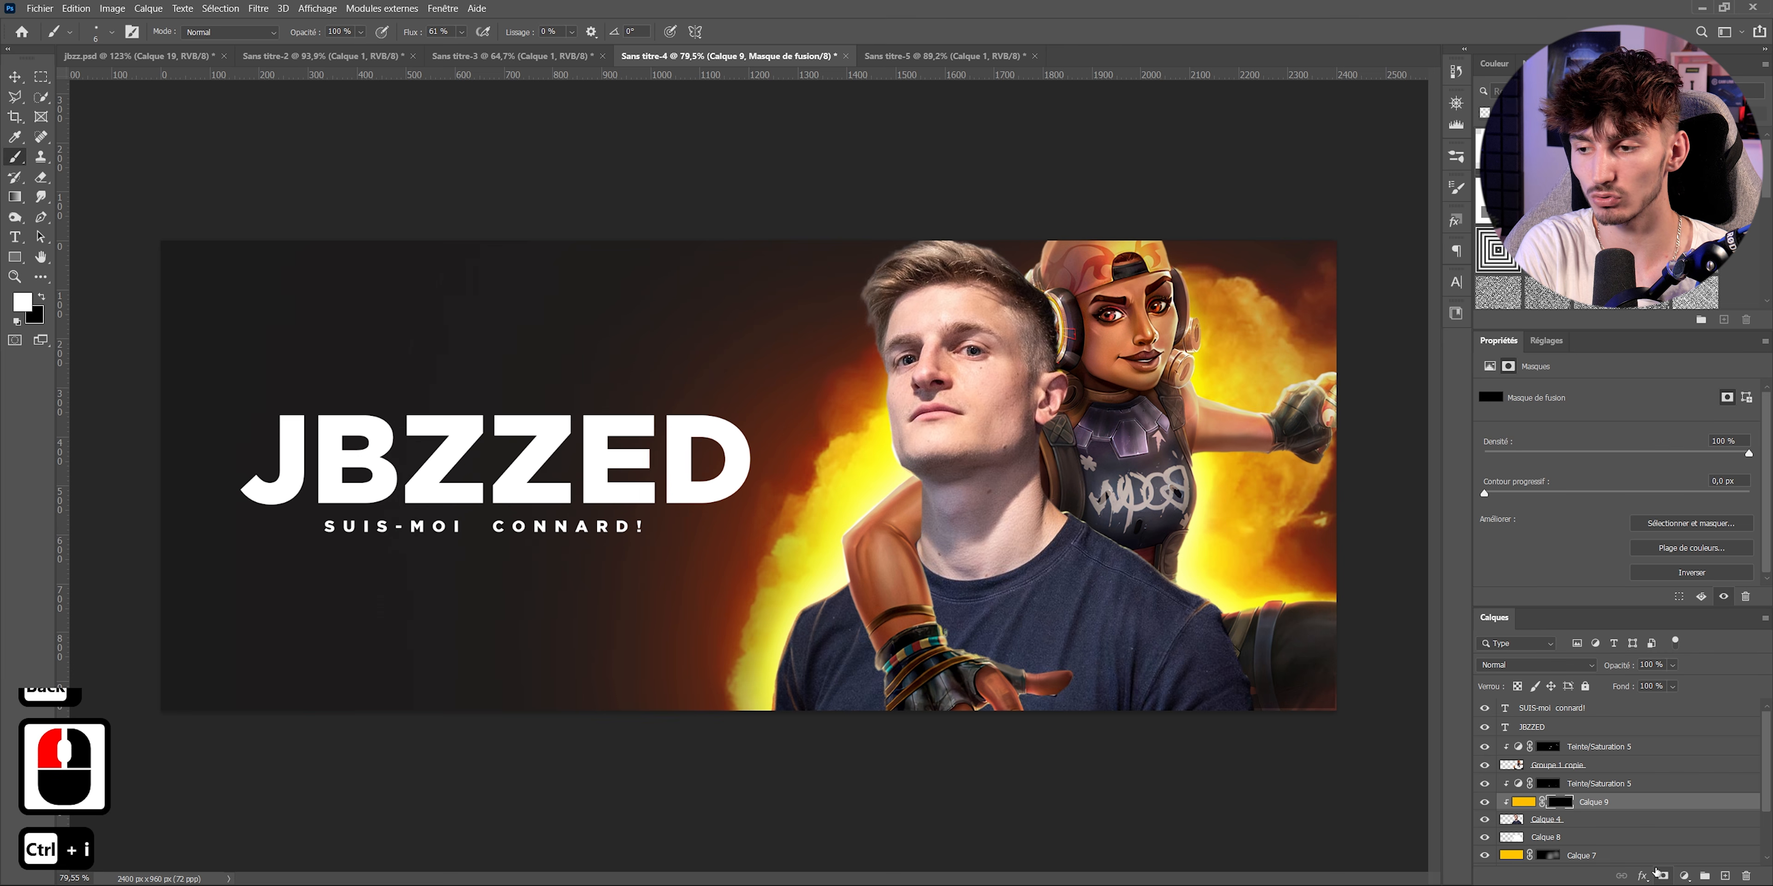
mouse_move(785, 613)
left_mouse_down()
mouse_move(767, 702)
mouse_move(794, 556)
left_mouse_up()
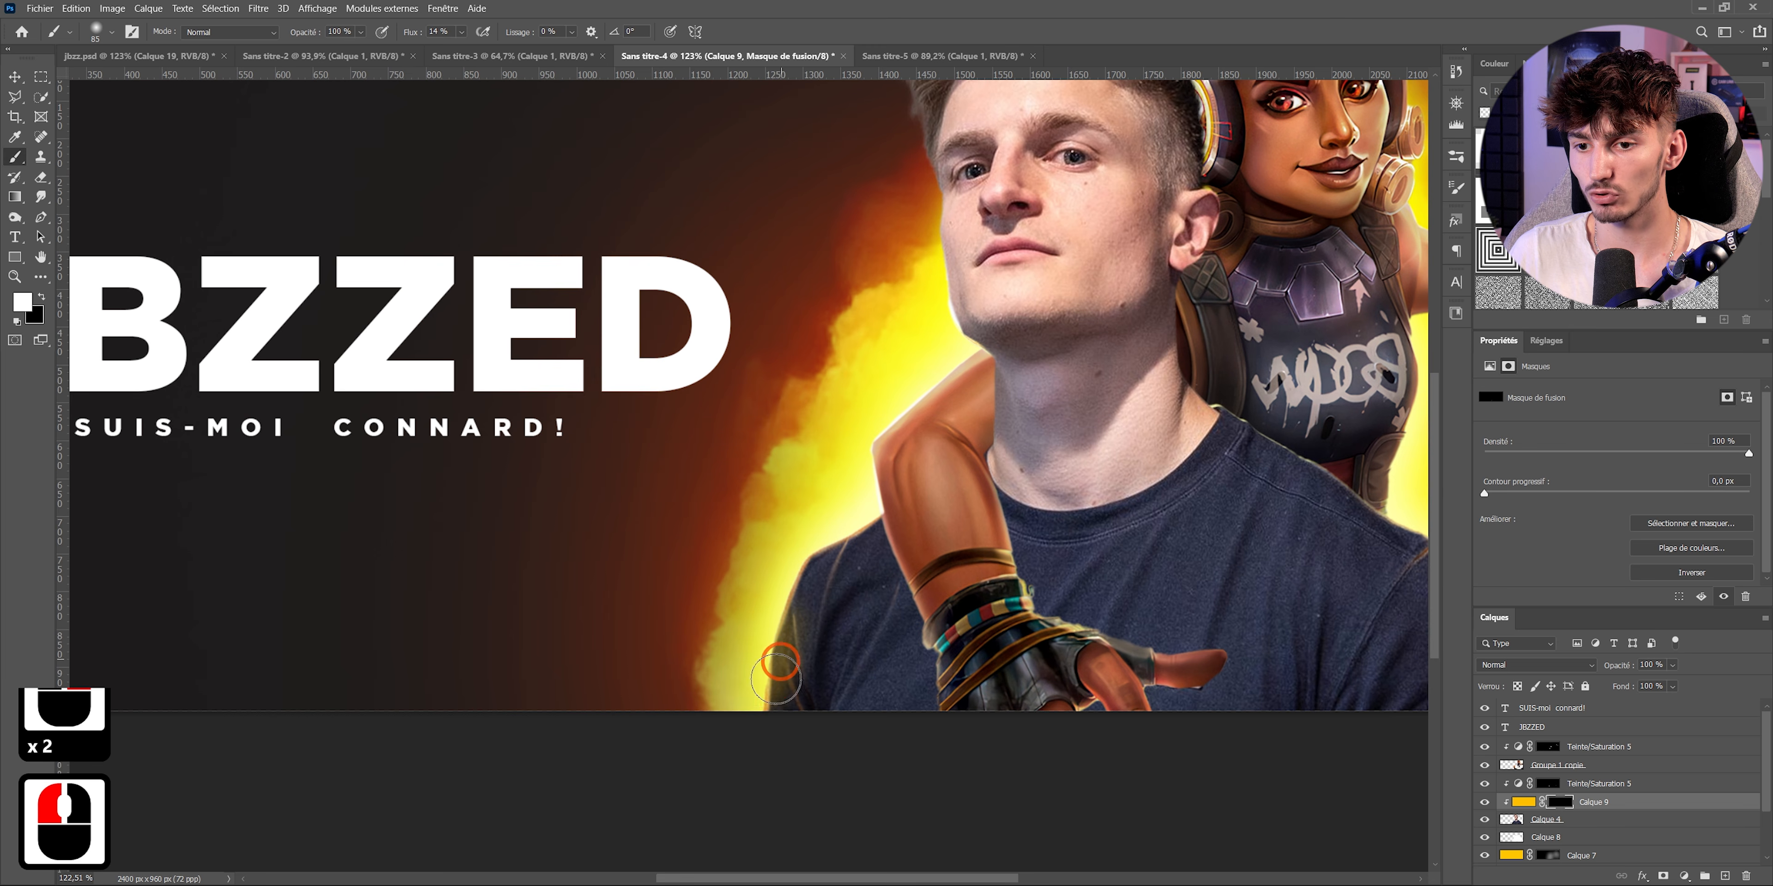
left_click_drag(775, 651, 827, 517)
scroll(841, 633, "down", 2)
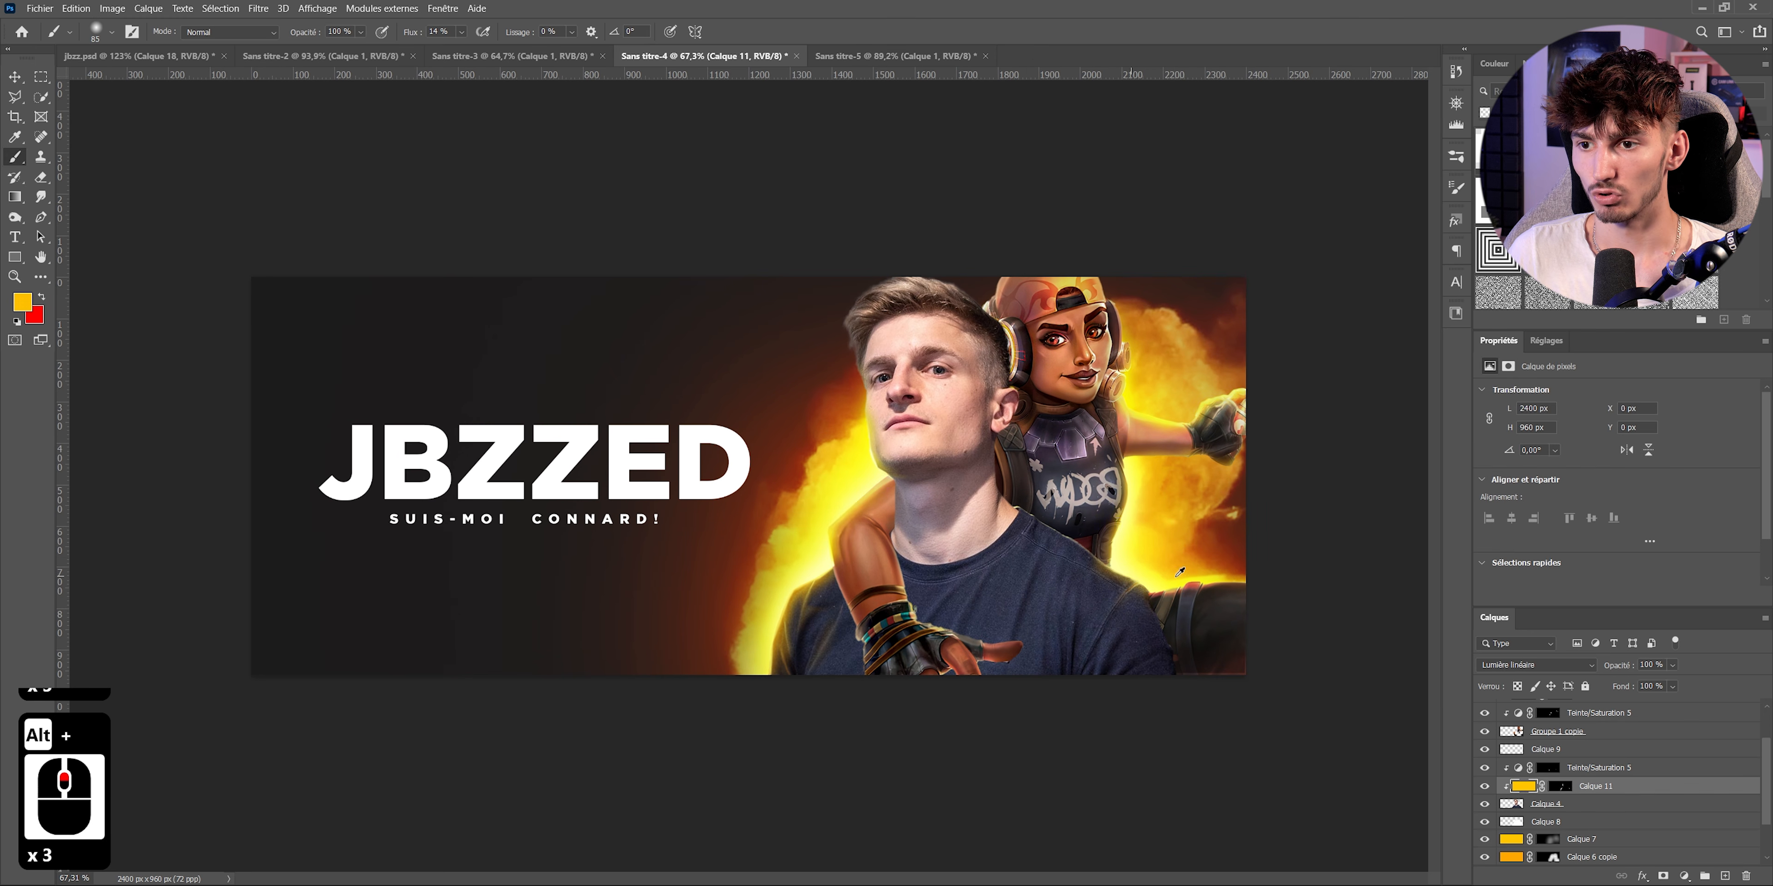
- Puppet-warp the female character's Groupe 1 copie layer with pins on her shoulder, elbow and wrist, shifting the wrist slightly
scroll(1045, 467, "up", 2)
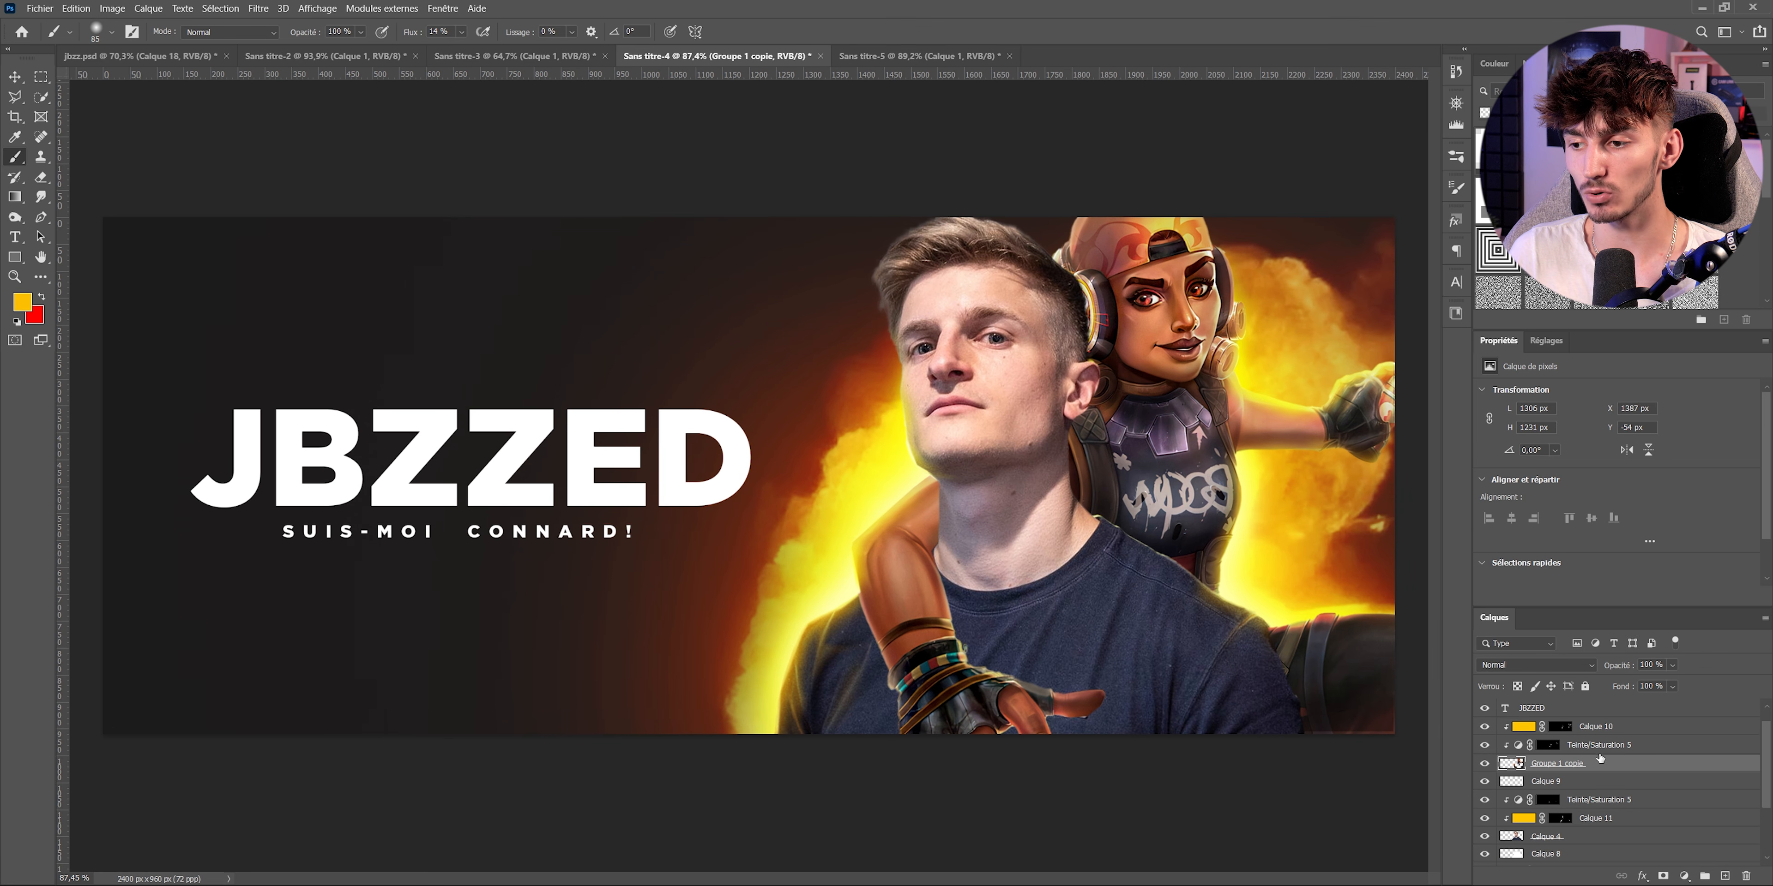
left_click(75, 9)
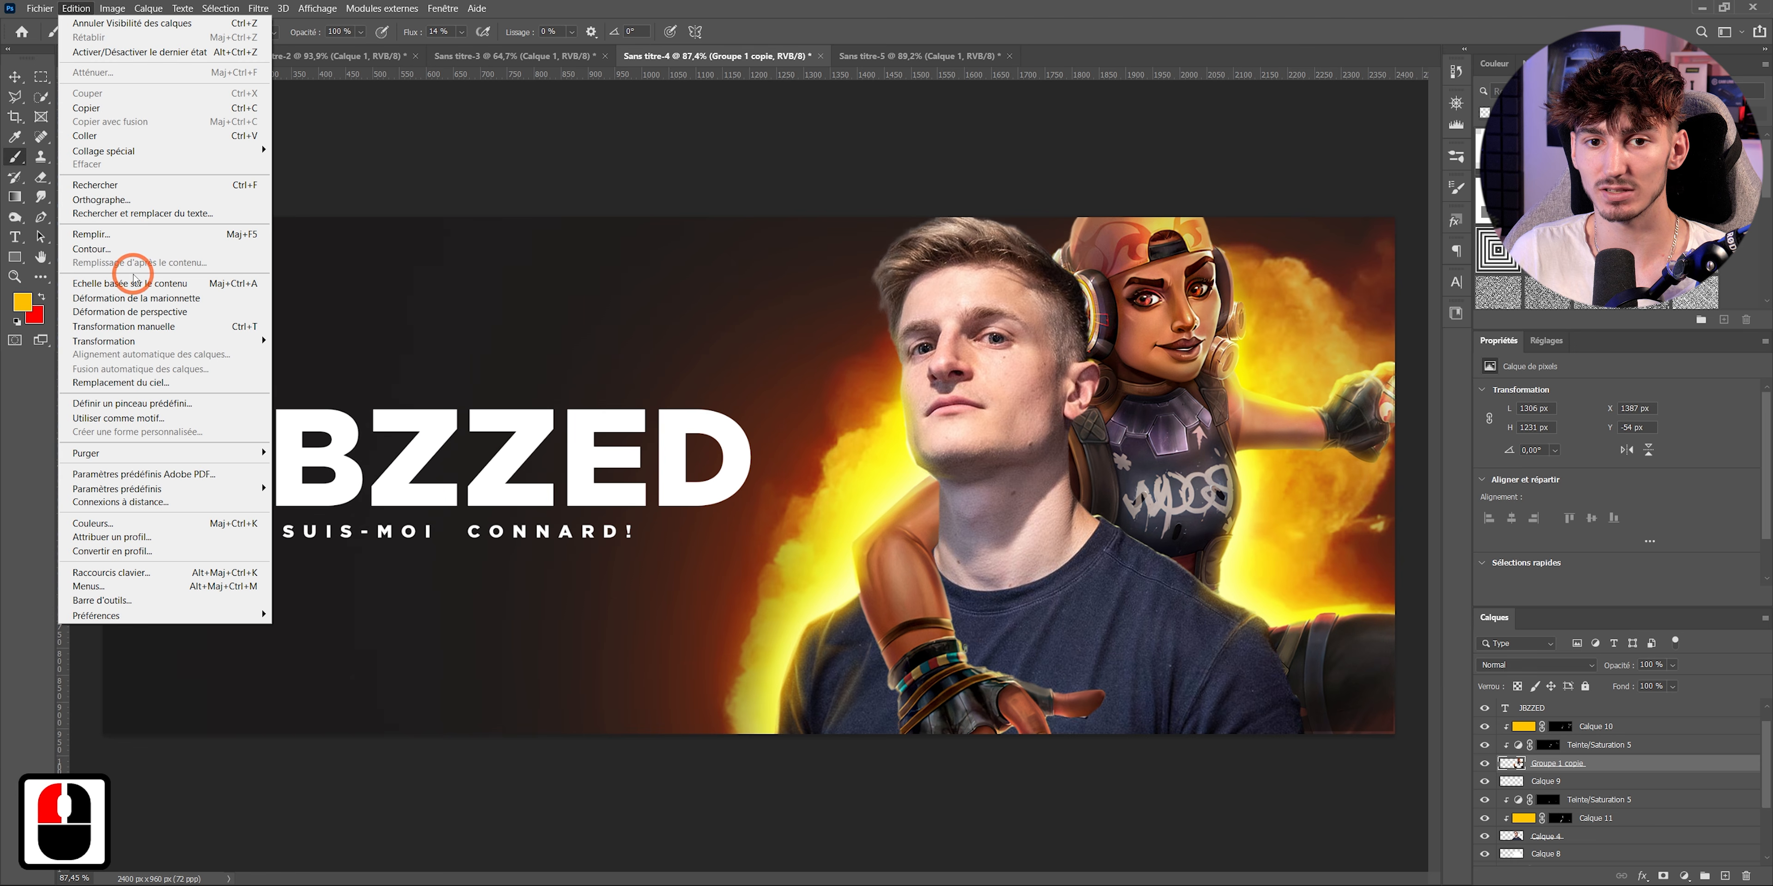
left_click(144, 306)
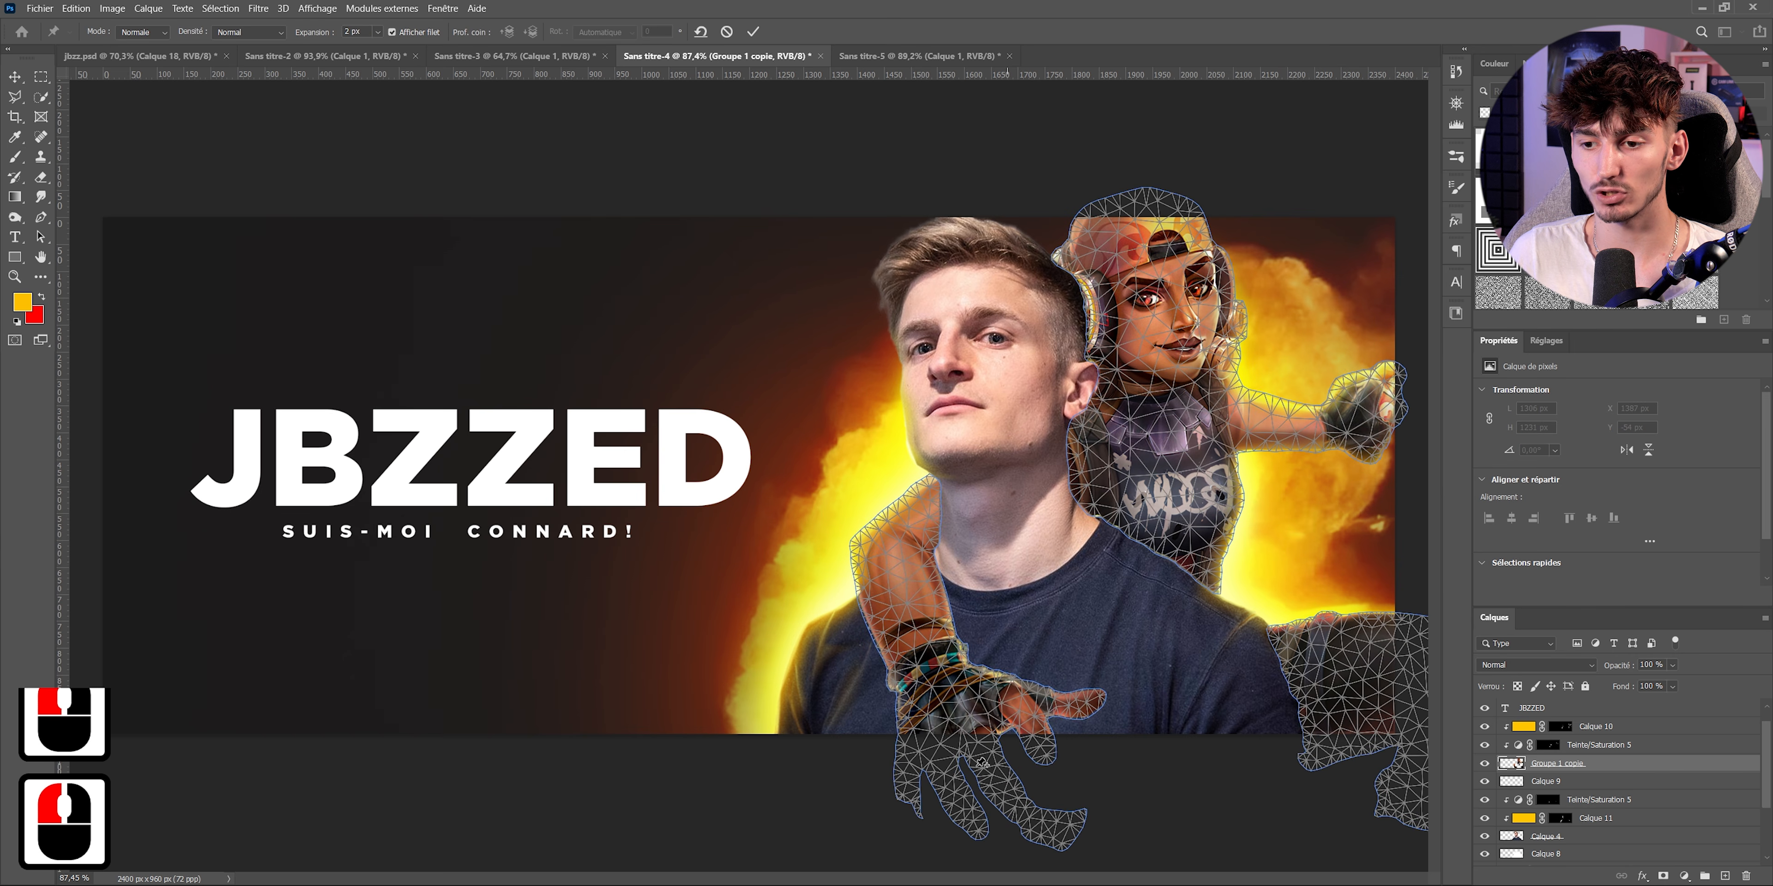
left_click(957, 710)
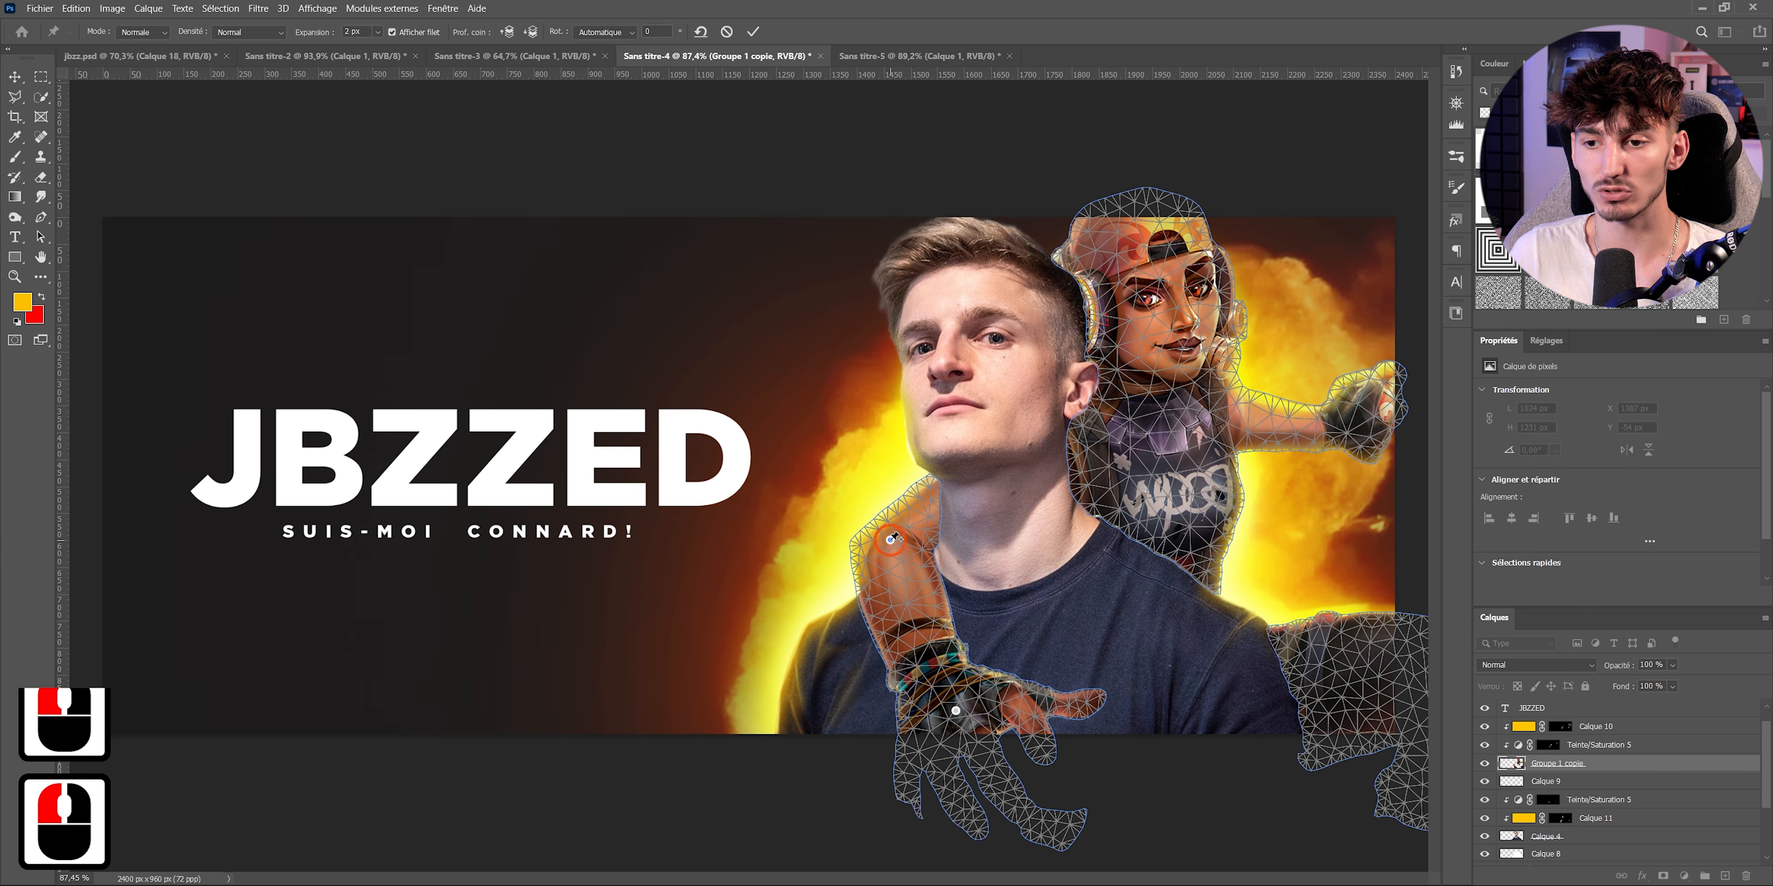
left_click_drag(955, 711, 958, 717)
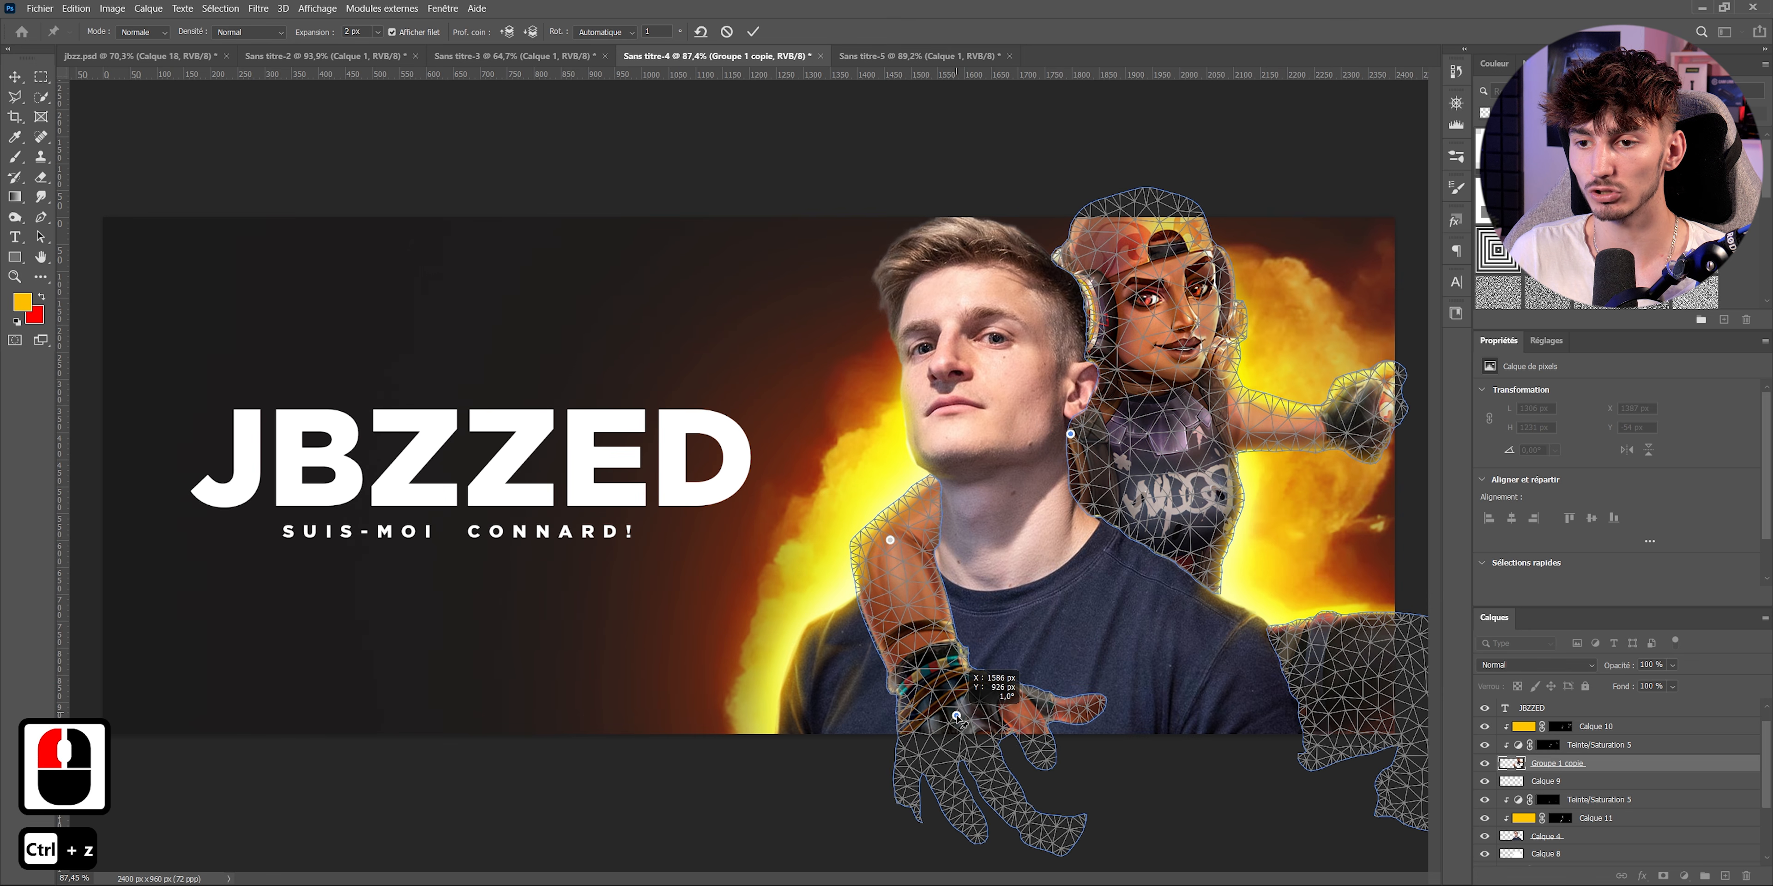
scroll(1306, 762, "up", 4)
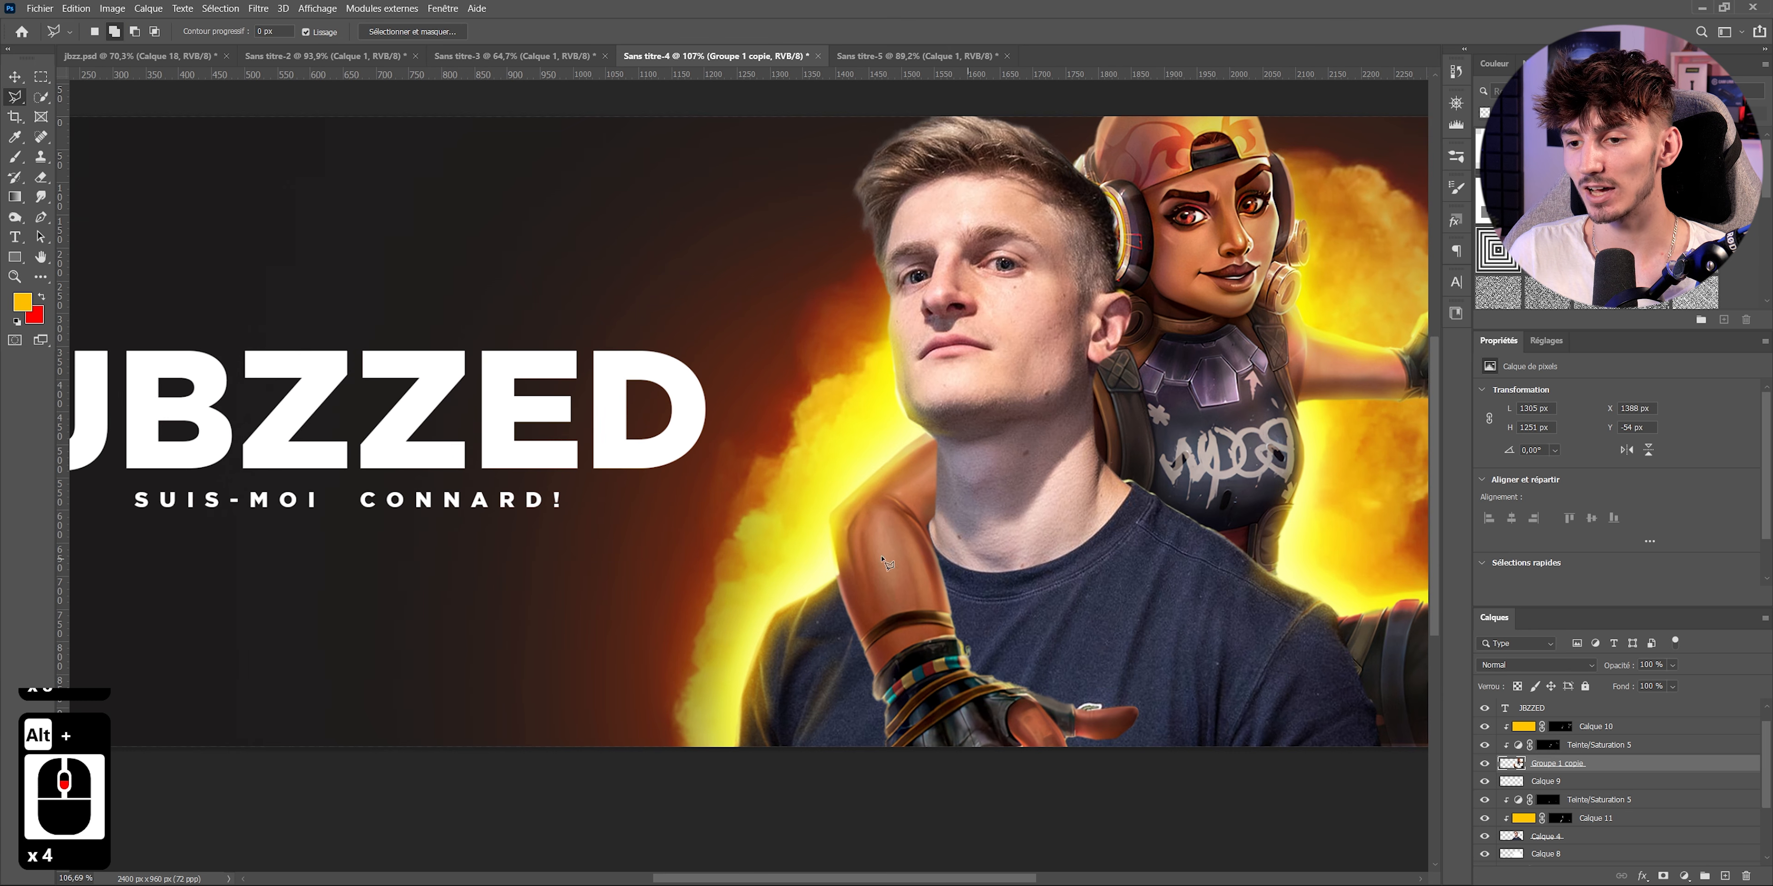
scroll(1024, 783, "up", 4)
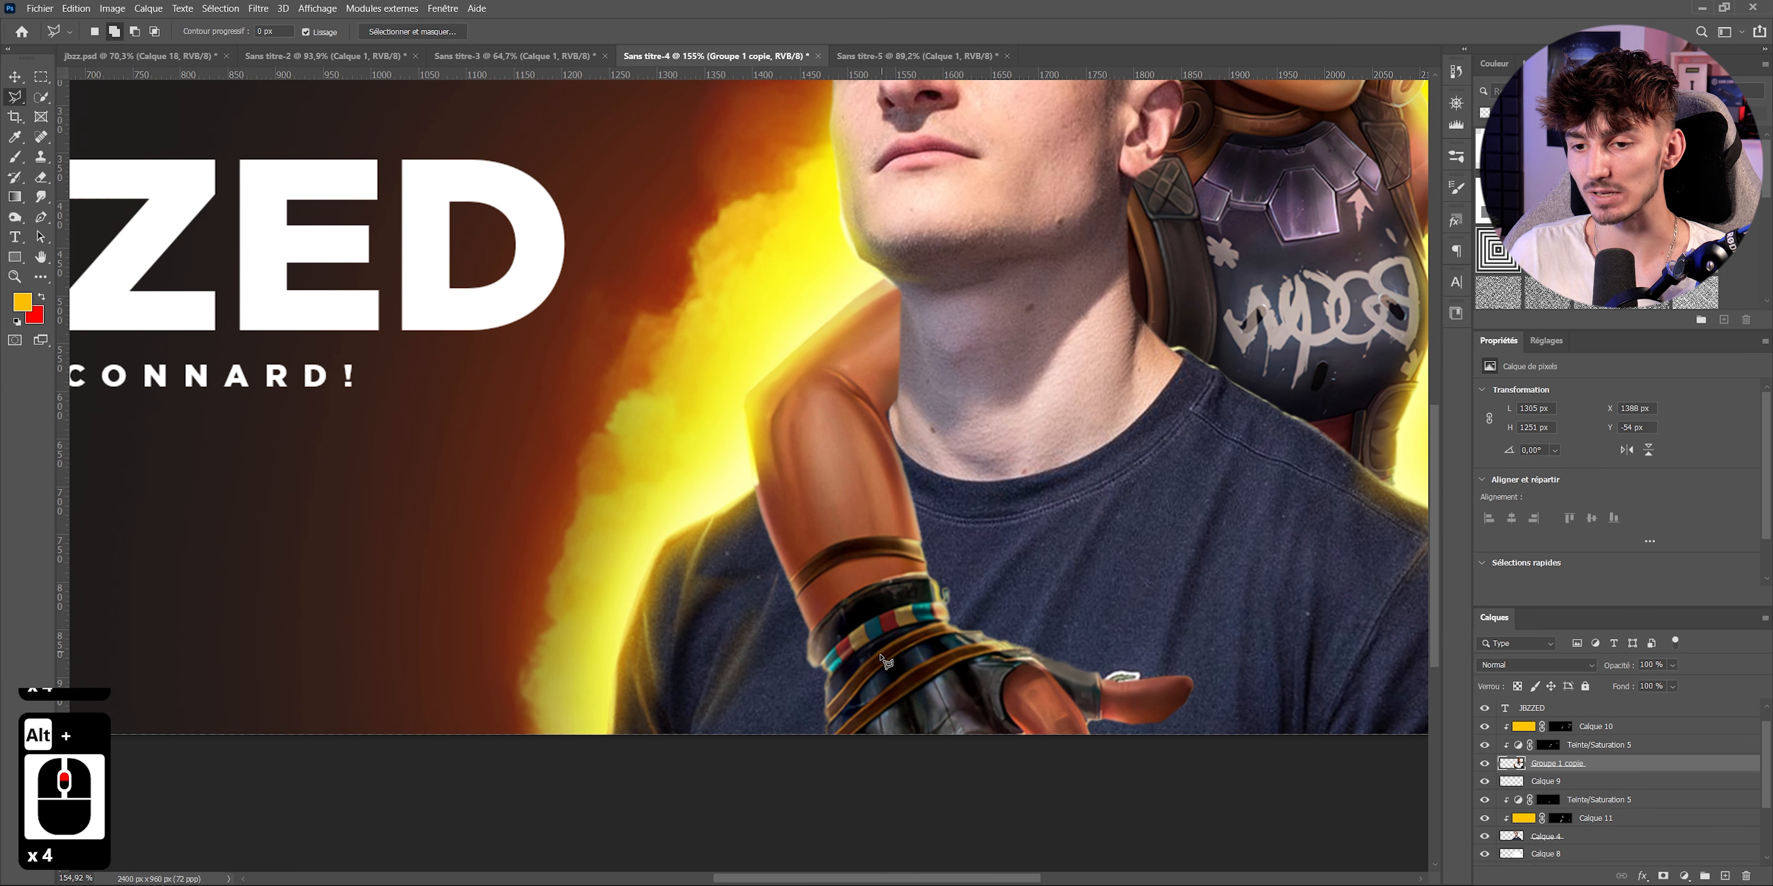
scroll(884, 661, "down", 5)
scroll(1170, 757, "down", 2)
- Paint a soft black shadow on the Calque 9 layer beneath the character's arm and hand, using a brush at 11% flow
left_click(1488, 801)
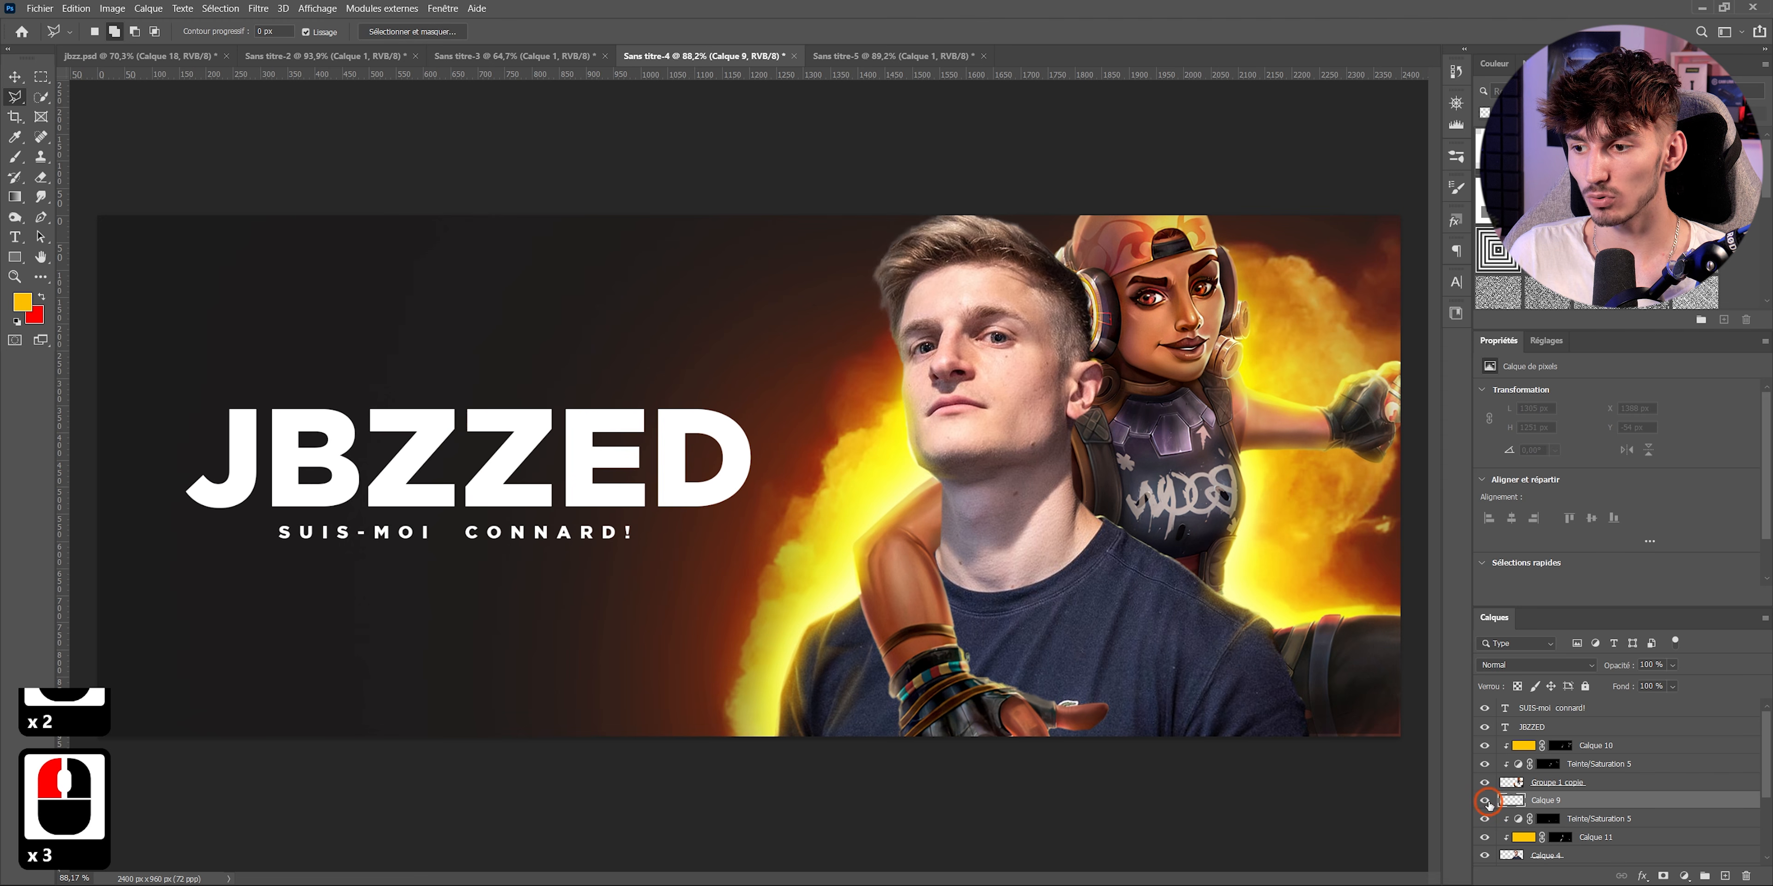
key("b")
left_click(199, 399, "alt")
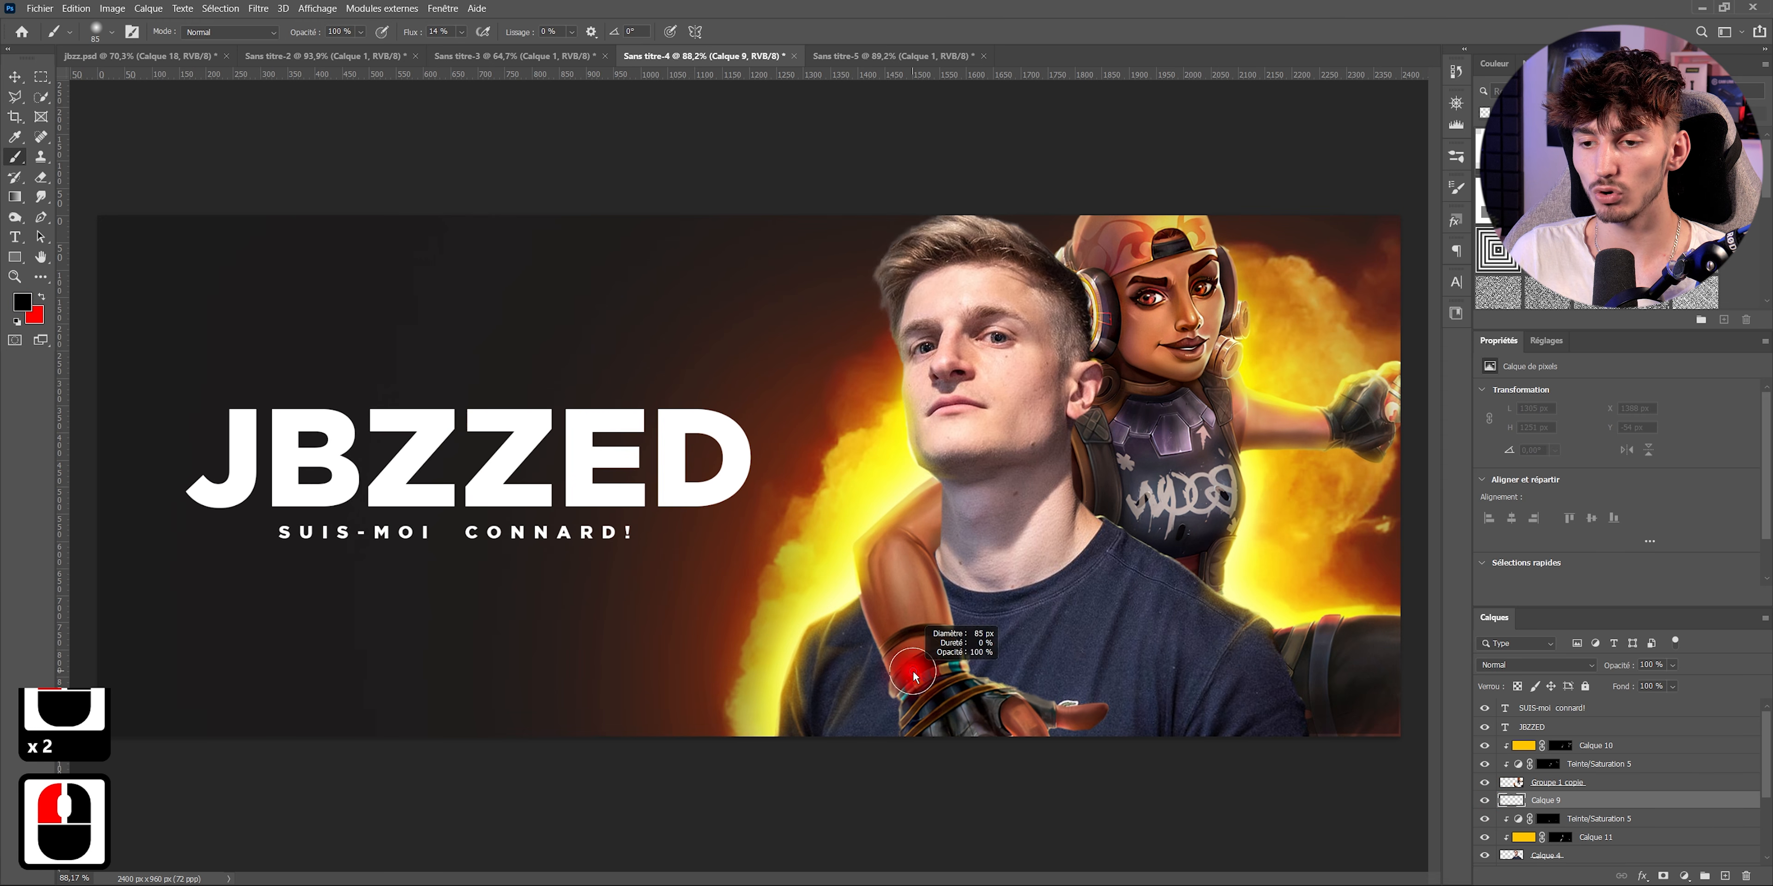
scroll(1046, 689, "up", 2)
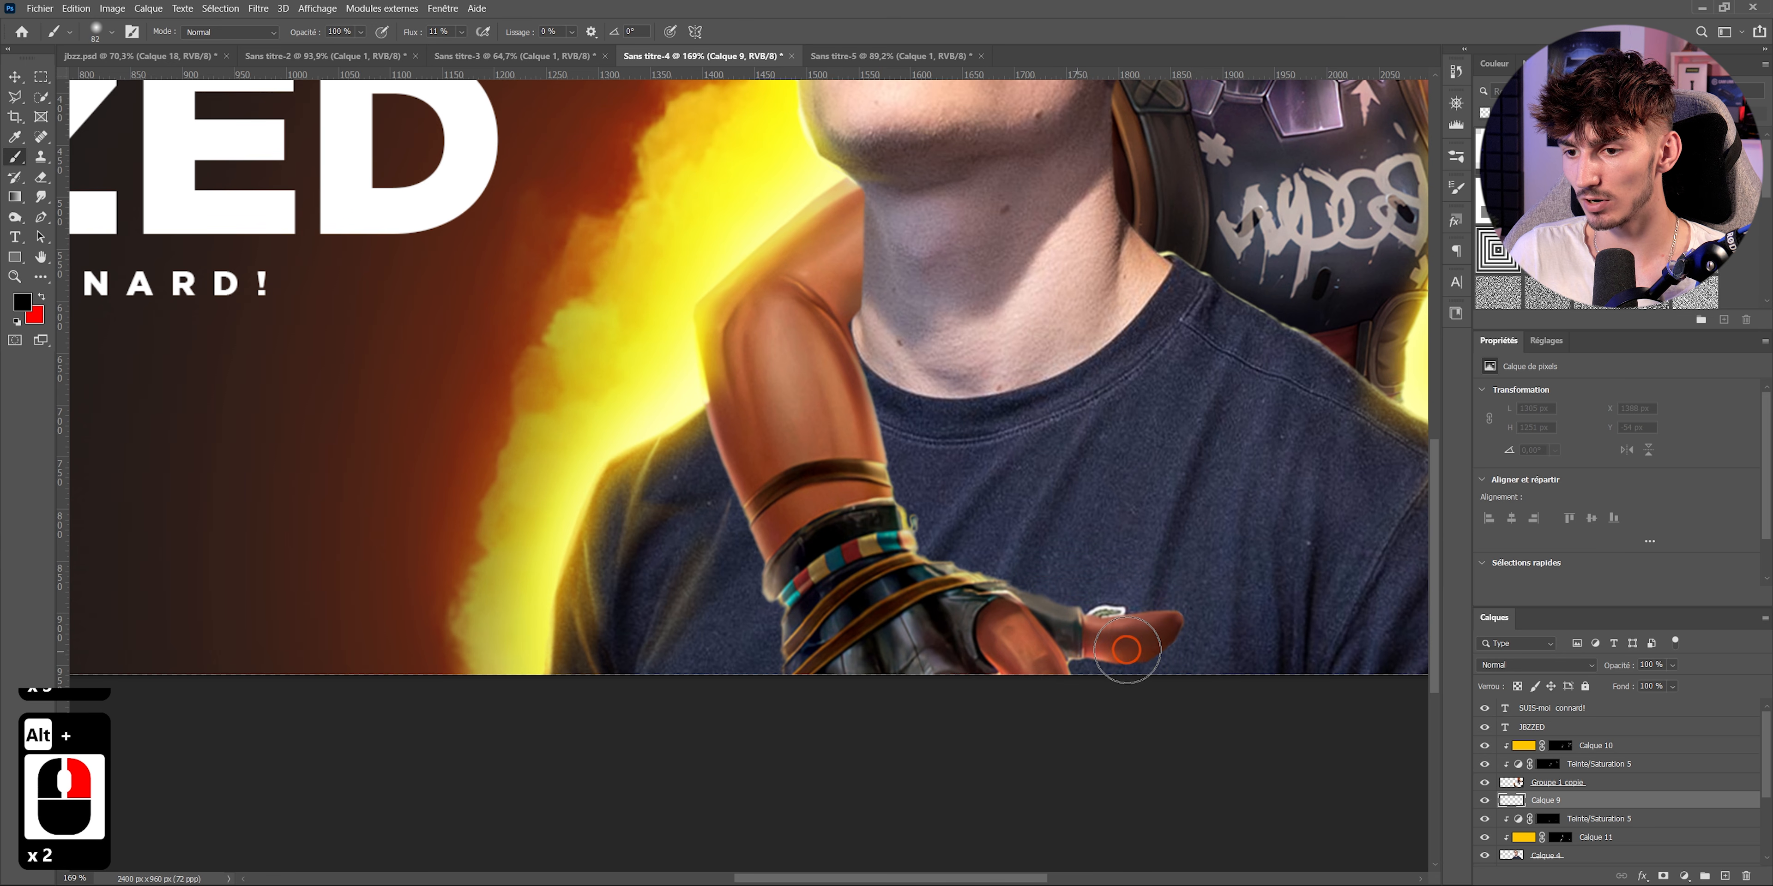
scroll(1118, 646, "up", 5)
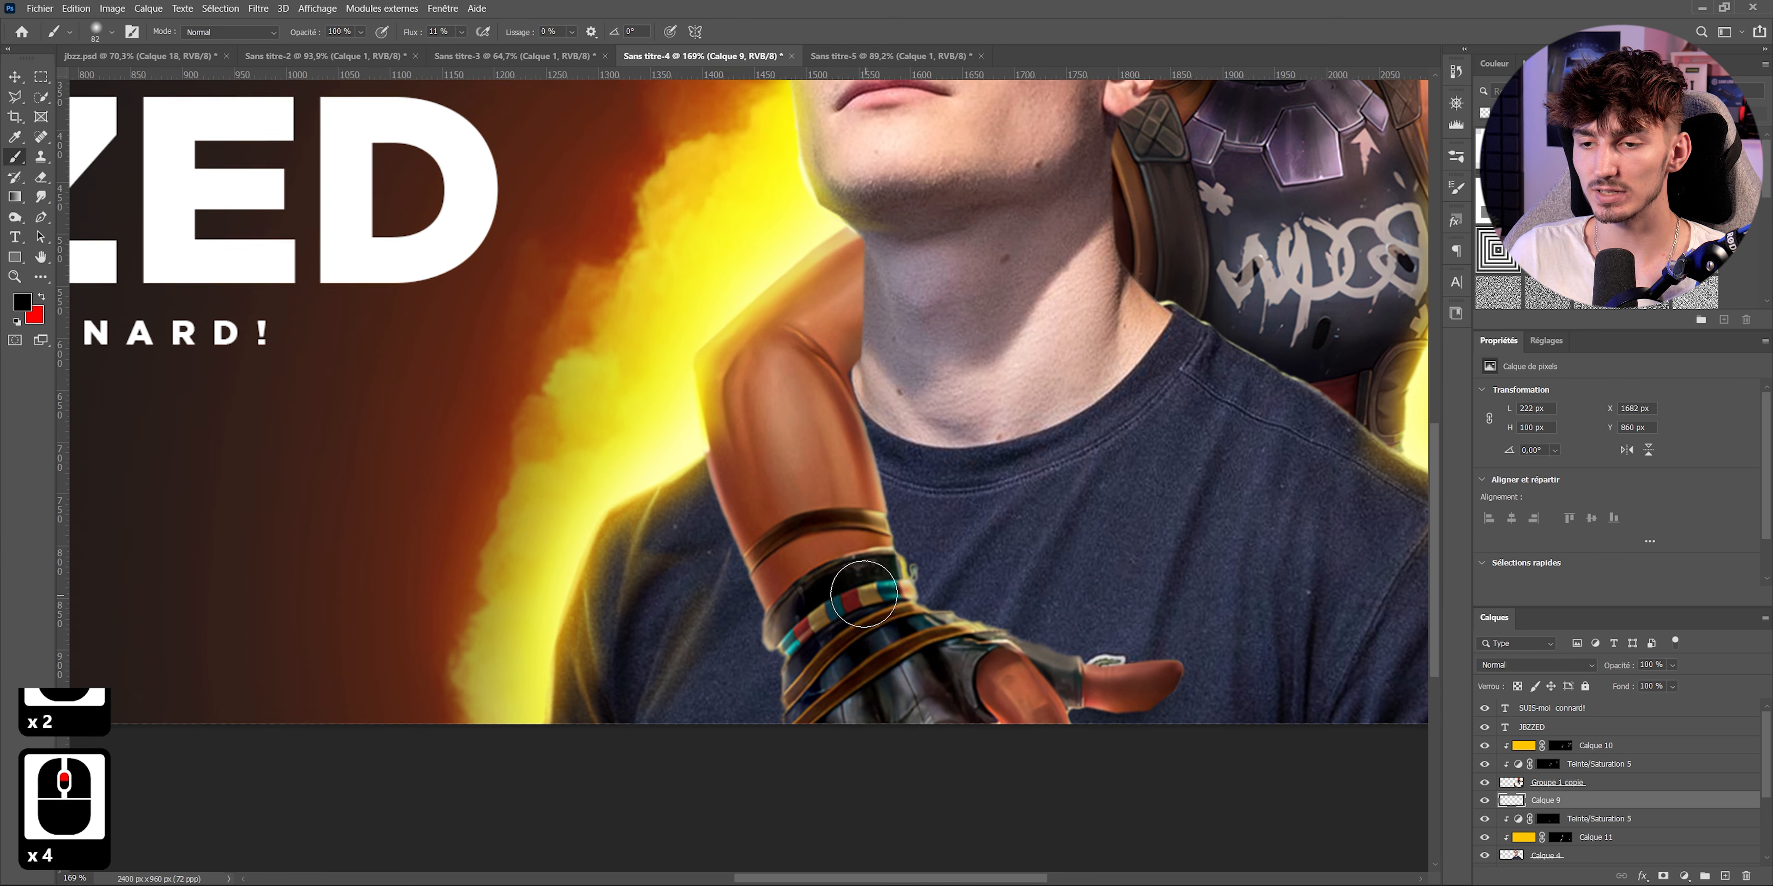
left_click_drag(844, 402, 891, 670)
left_click_drag(867, 464, 903, 671)
left_click_drag(881, 554, 916, 640)
left_click_drag(876, 610, 1043, 676)
left_click_drag(916, 638, 947, 645)
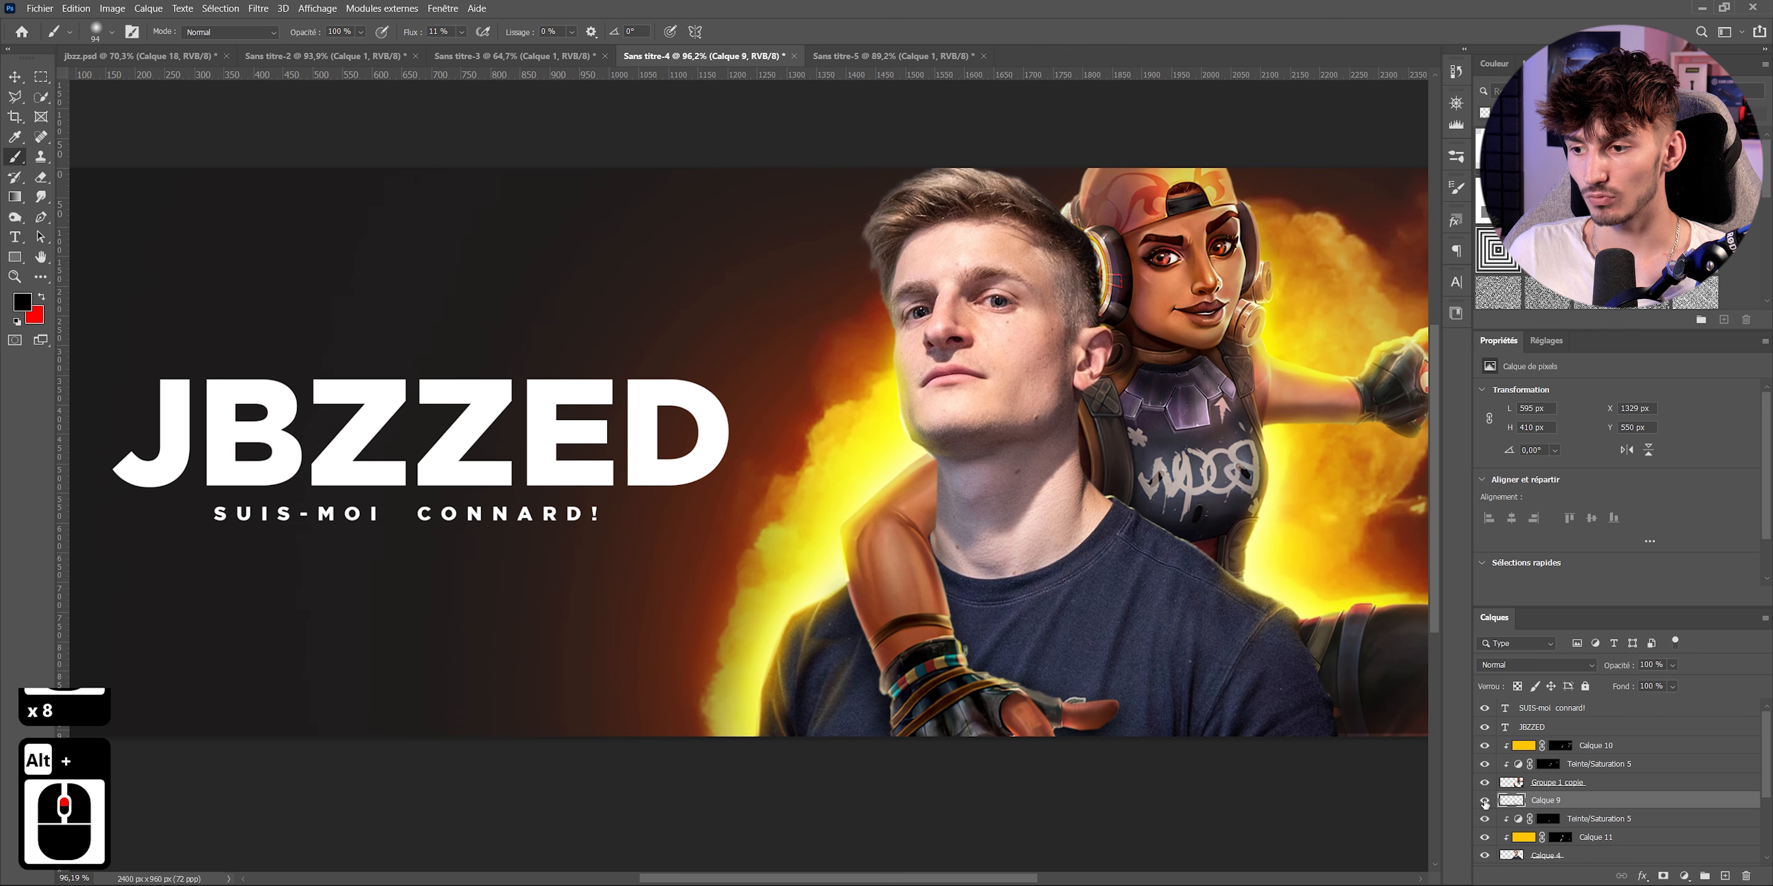
left_click(1484, 801)
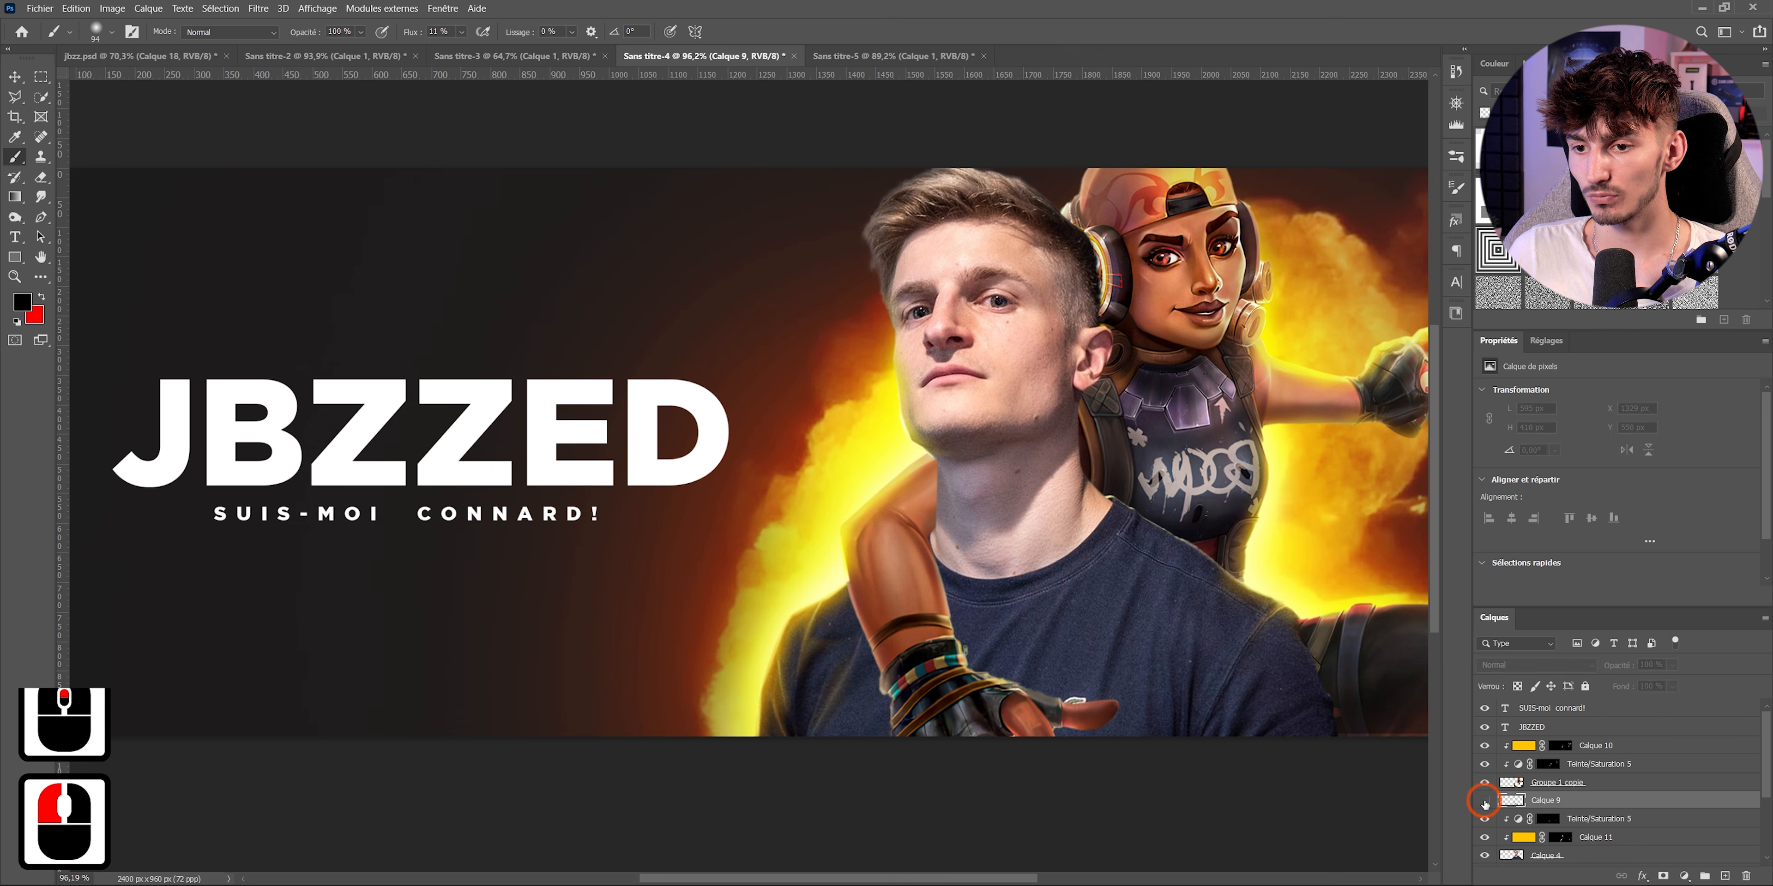
left_click(1484, 801)
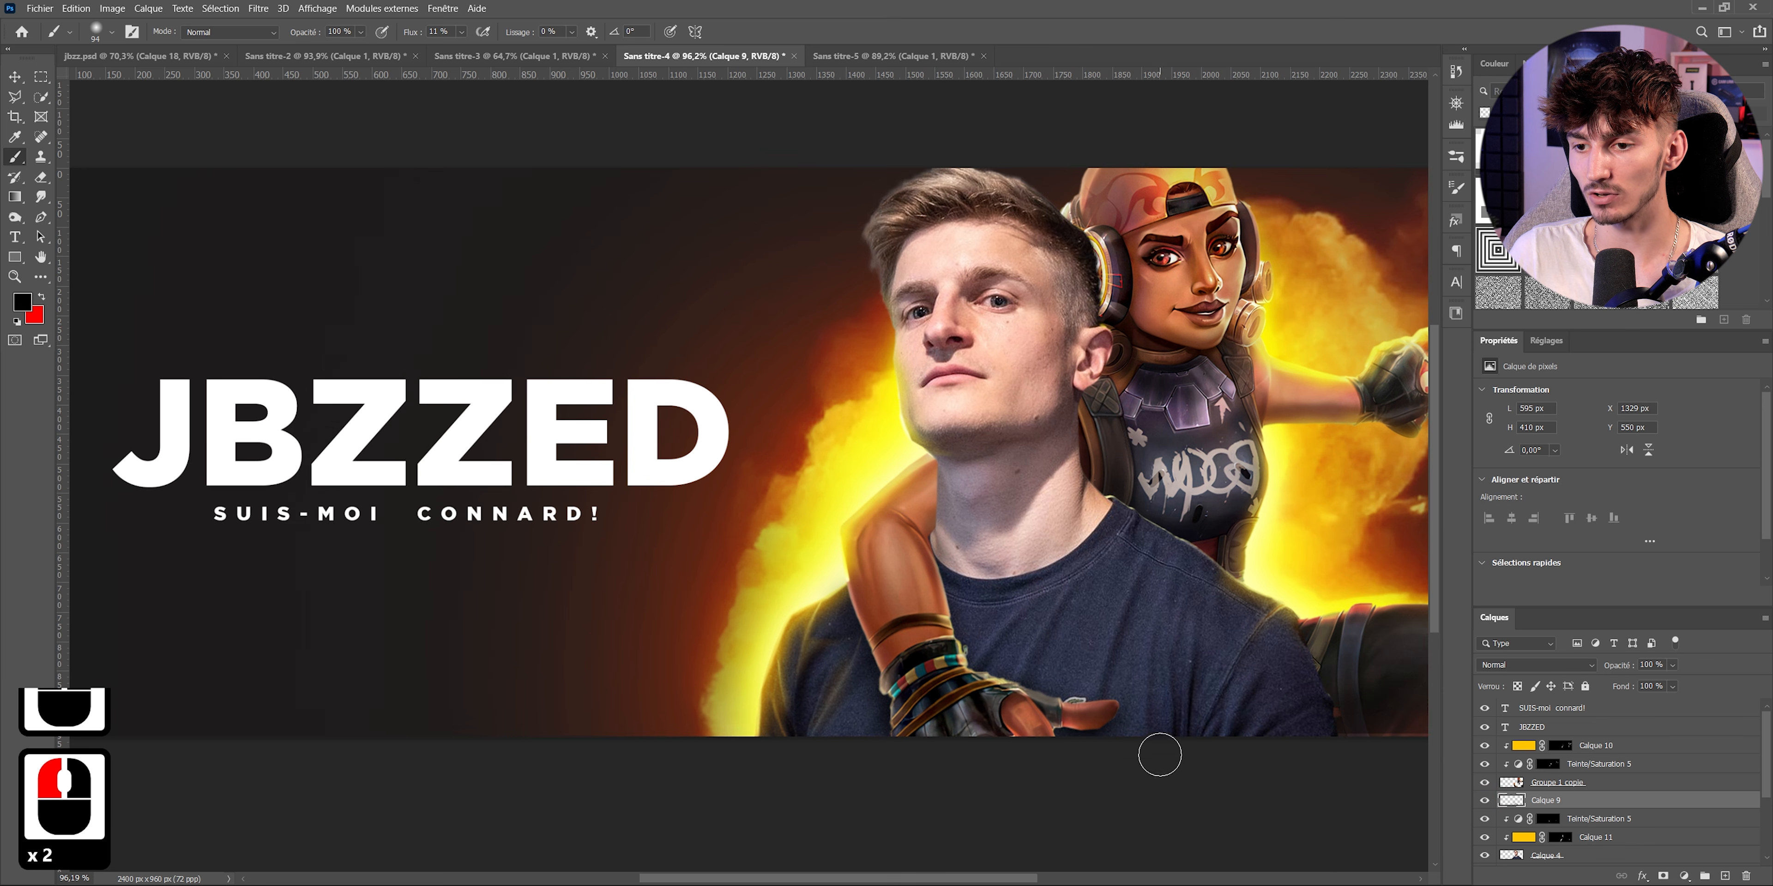
- Add a new empty layer above Calque 10 and clip it to the female character's layer
scroll(1070, 723, "up", 11)
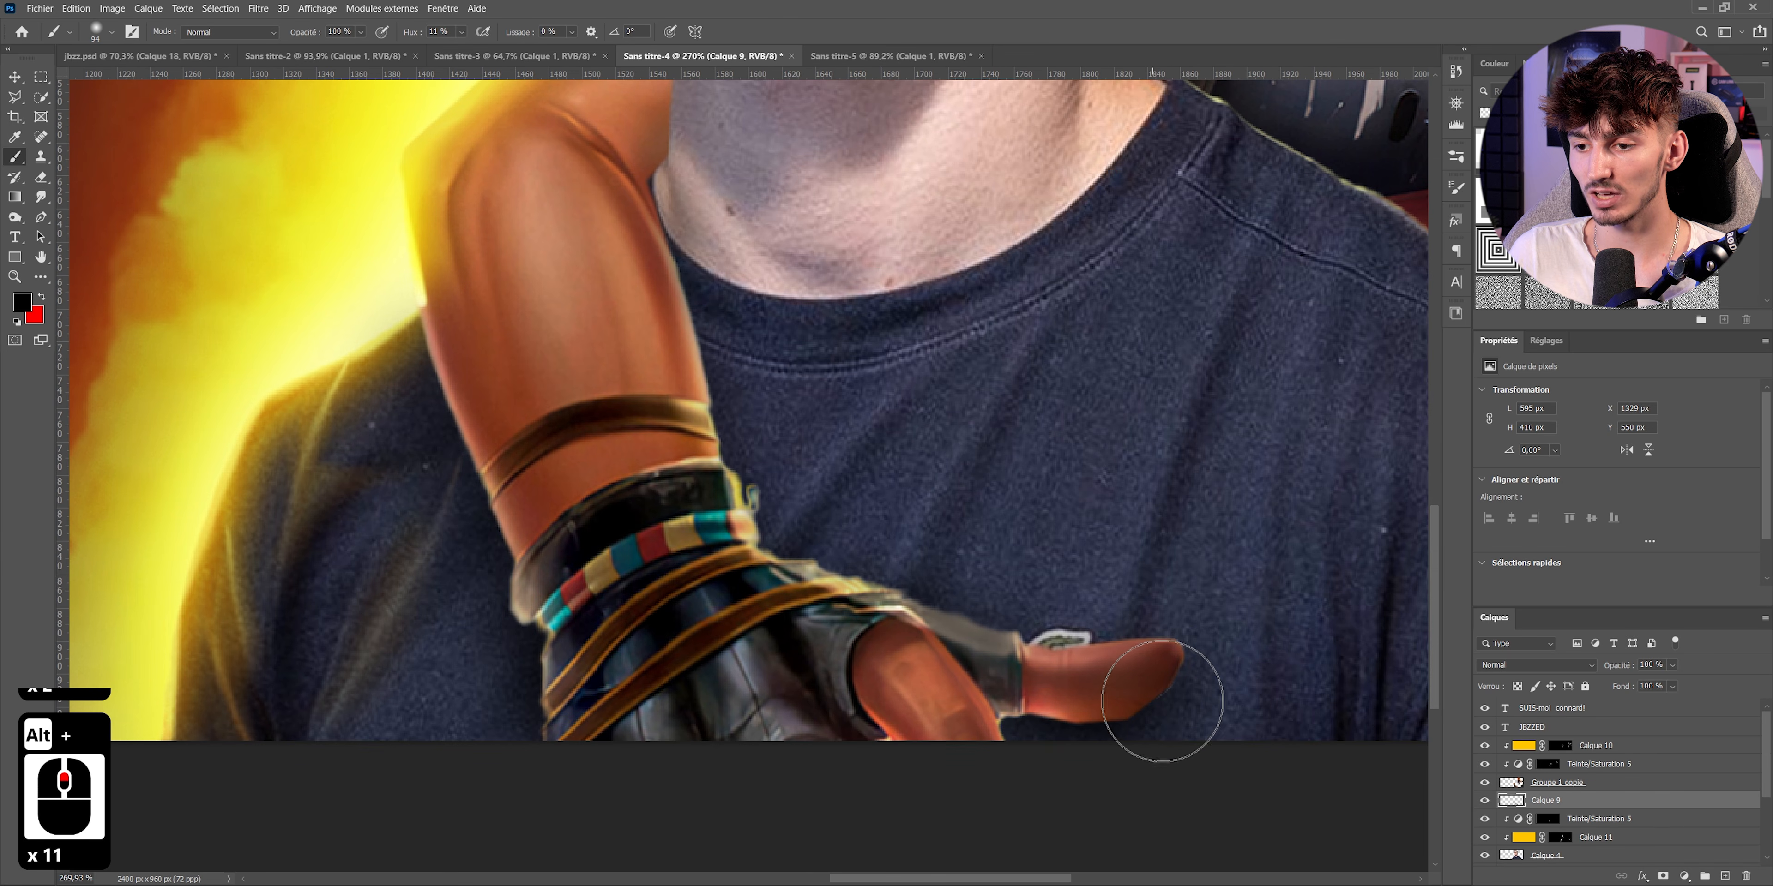
scroll(1048, 716, "up", 9)
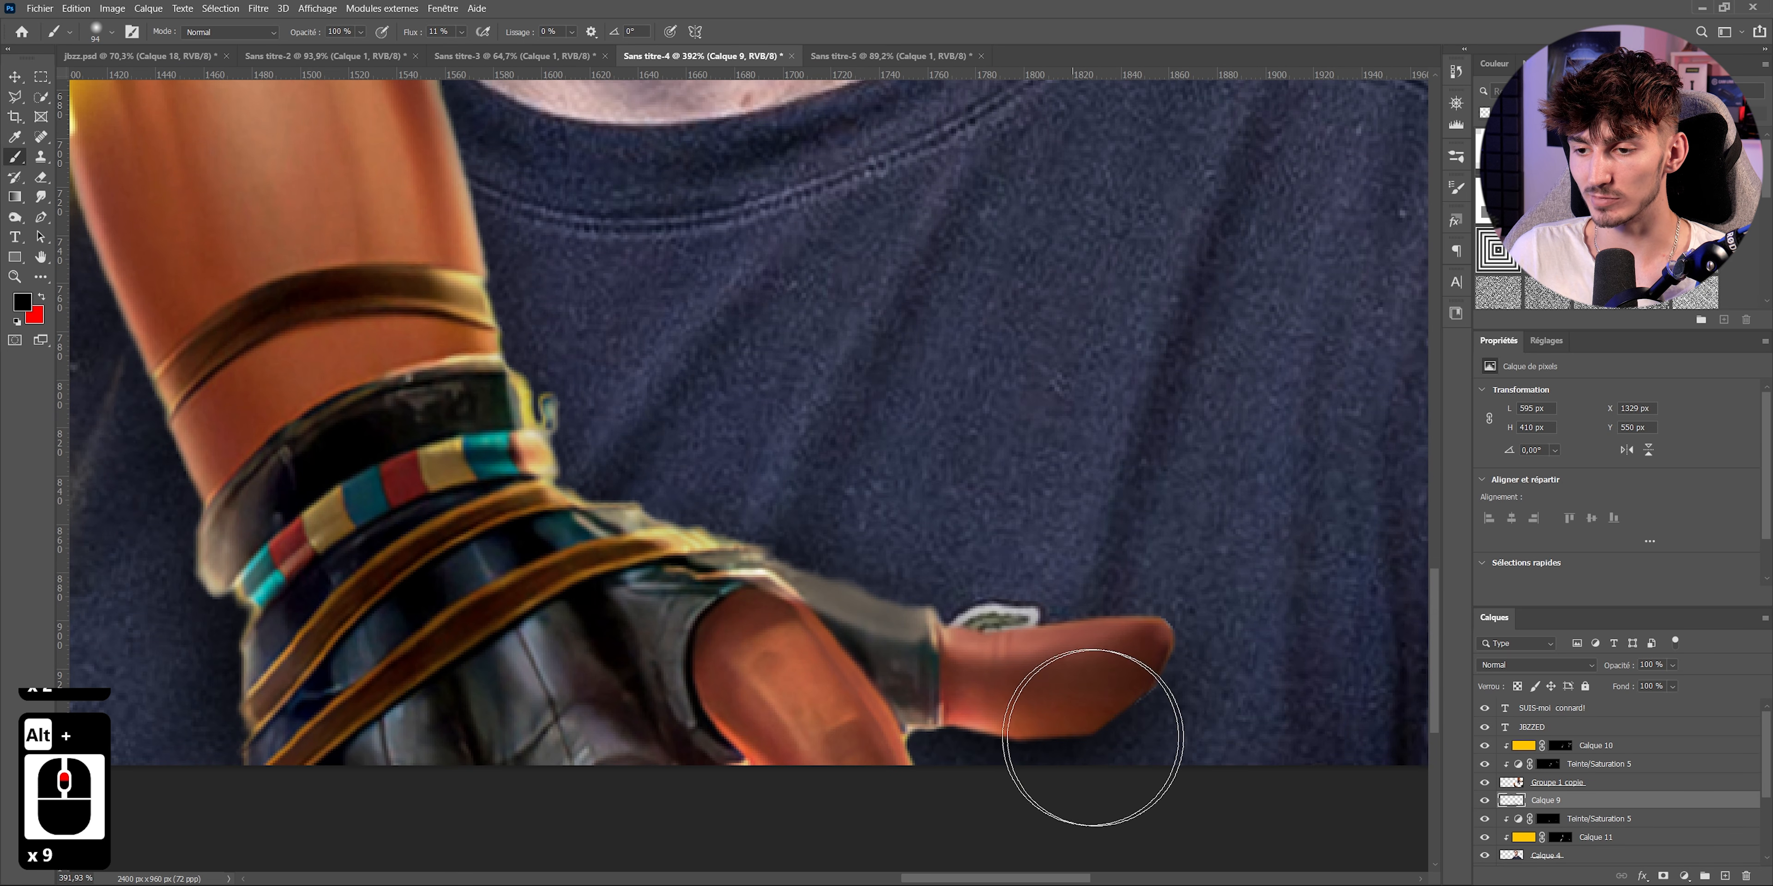
left_click(1484, 782)
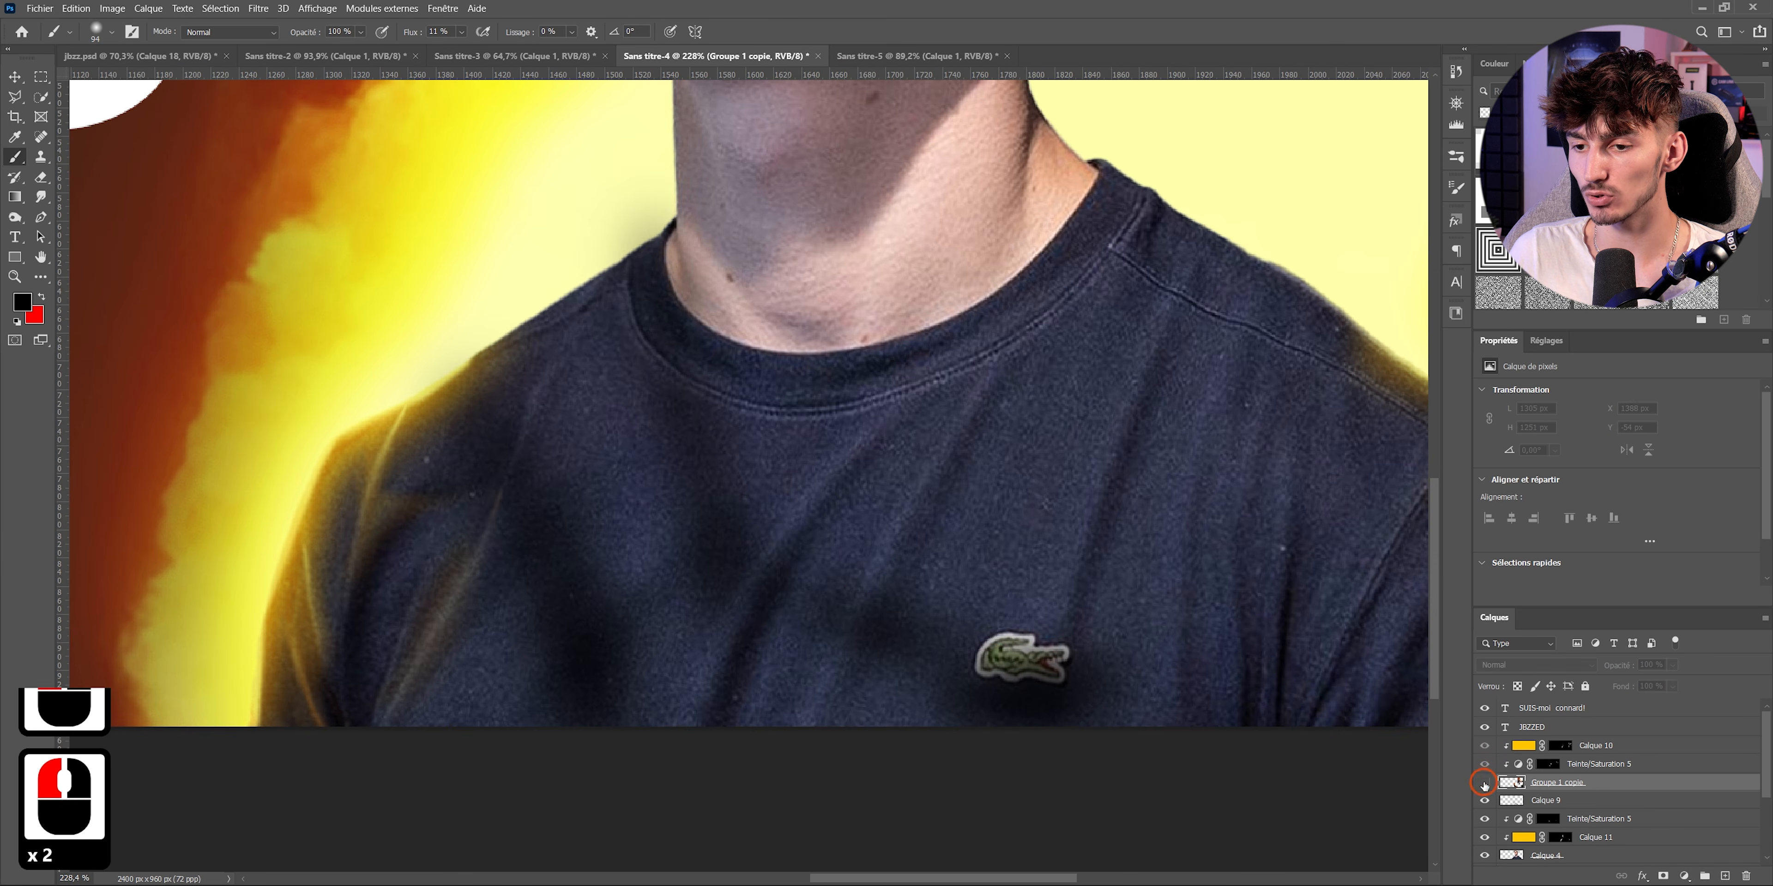
left_click(1484, 782)
left_click(1609, 748)
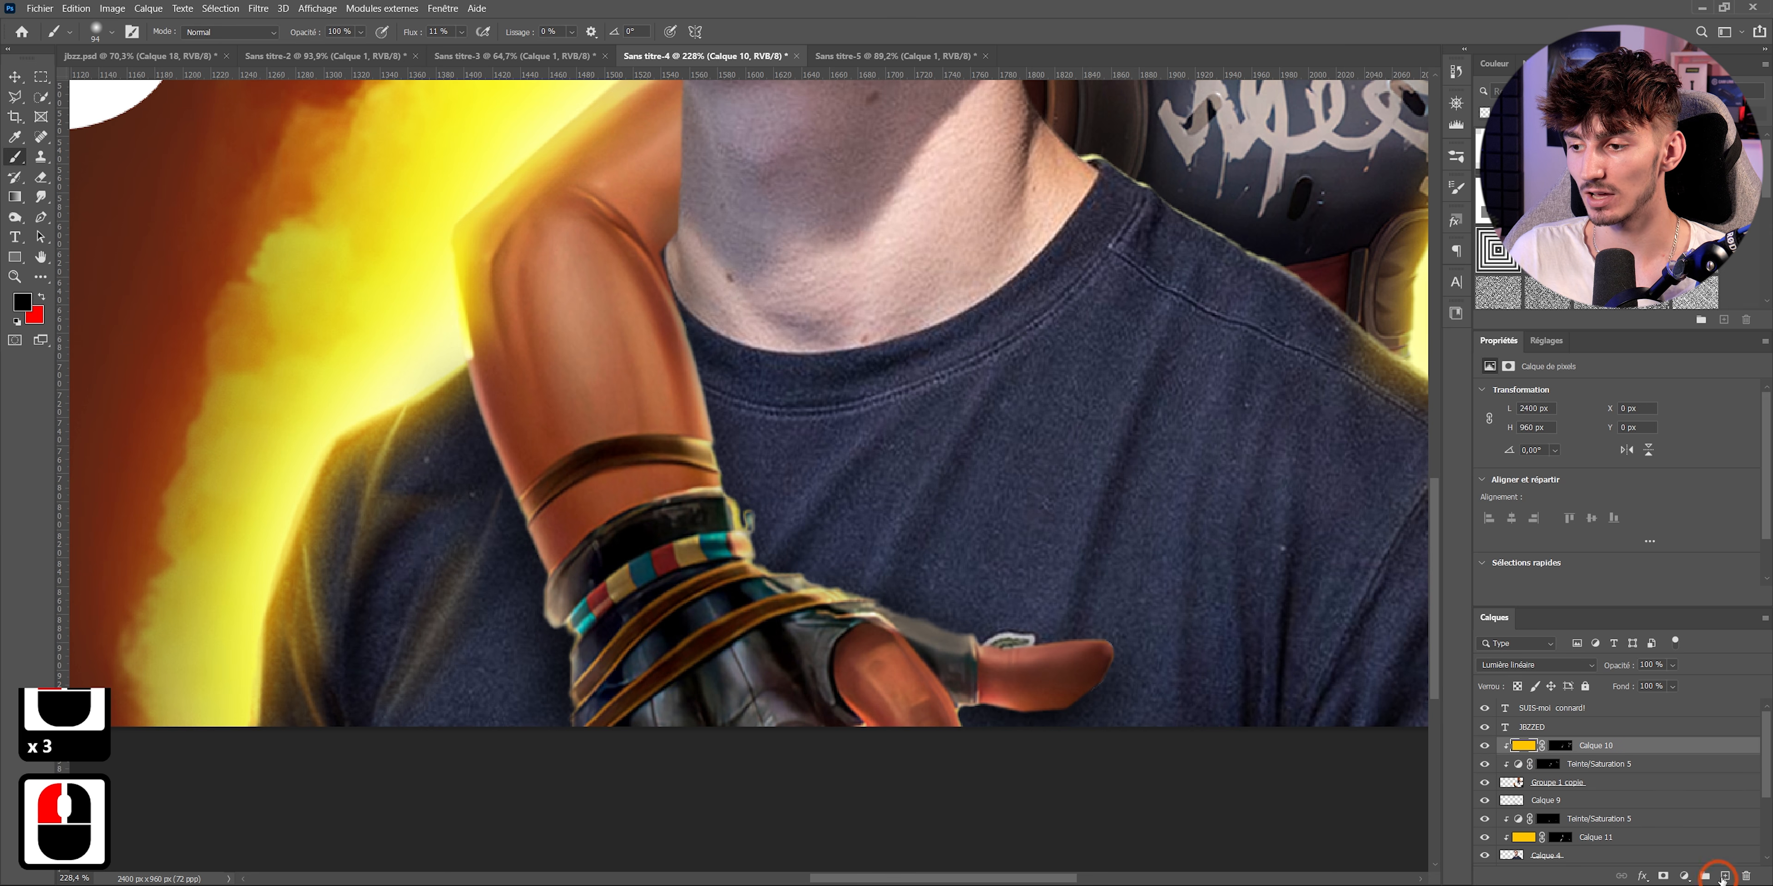
left_click(1724, 878)
right_click(1561, 750)
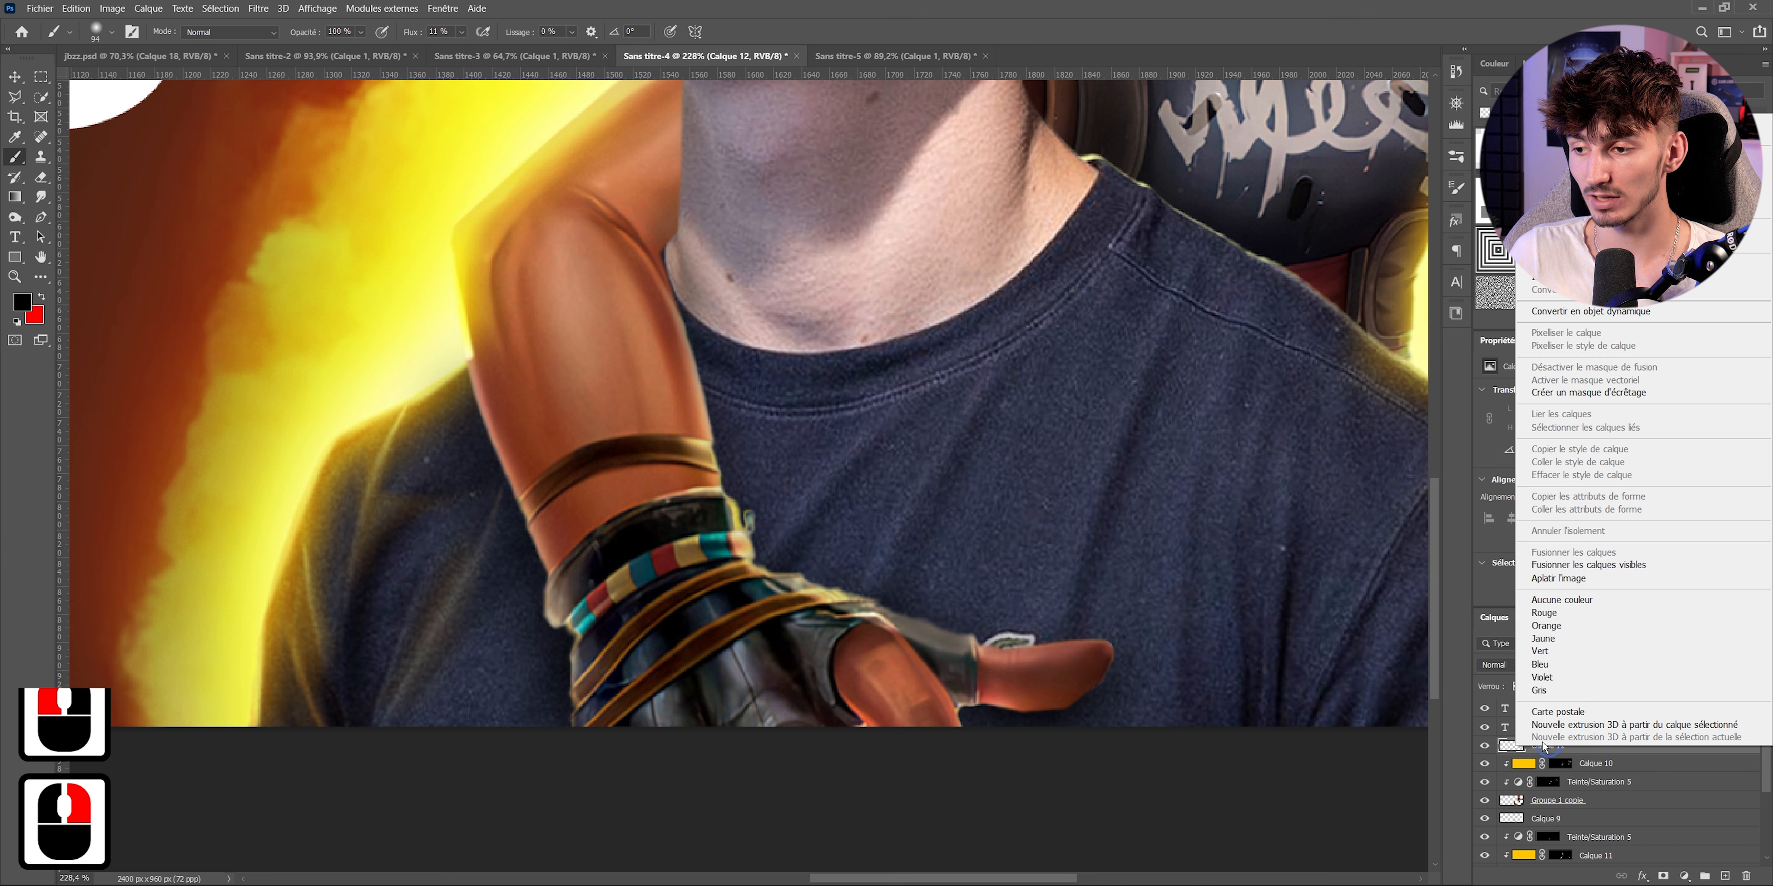
left_click(1558, 393)
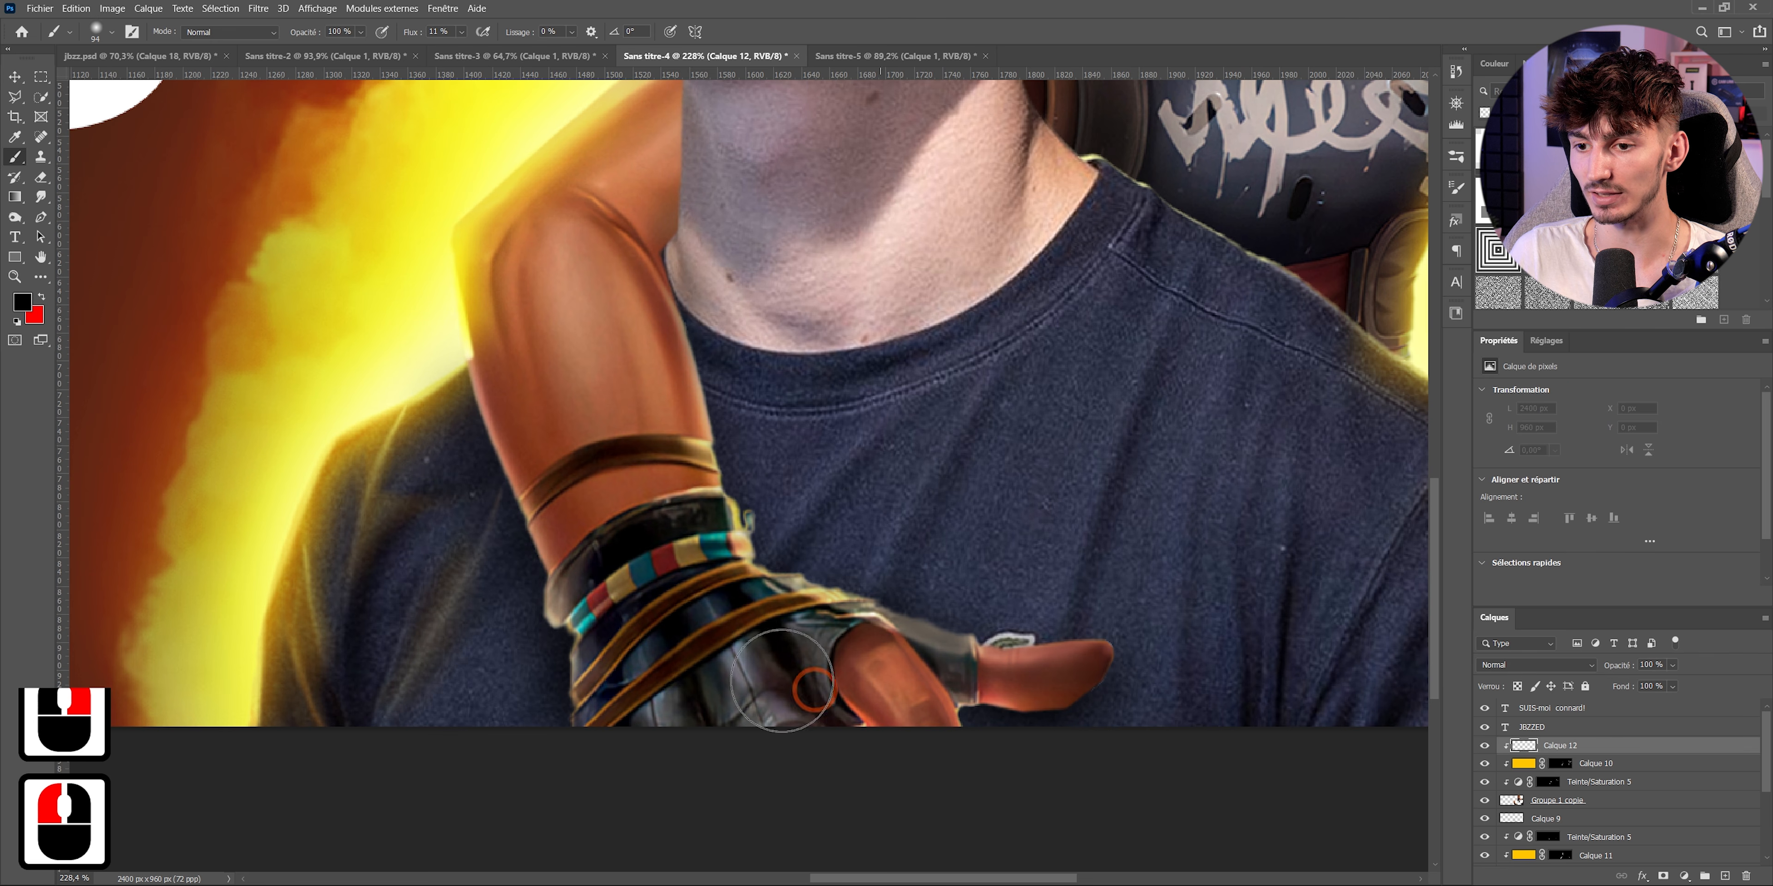
- Shade the underside of the character's fingers and thumb with soft black brush strokes on the new clipped layer
scroll(1017, 727, "up", 3)
mouse_move(930, 685)
left_mouse_down()
mouse_move(884, 679)
mouse_move(1087, 716)
mouse_move(1037, 717)
mouse_move(1159, 695)
left_mouse_up()
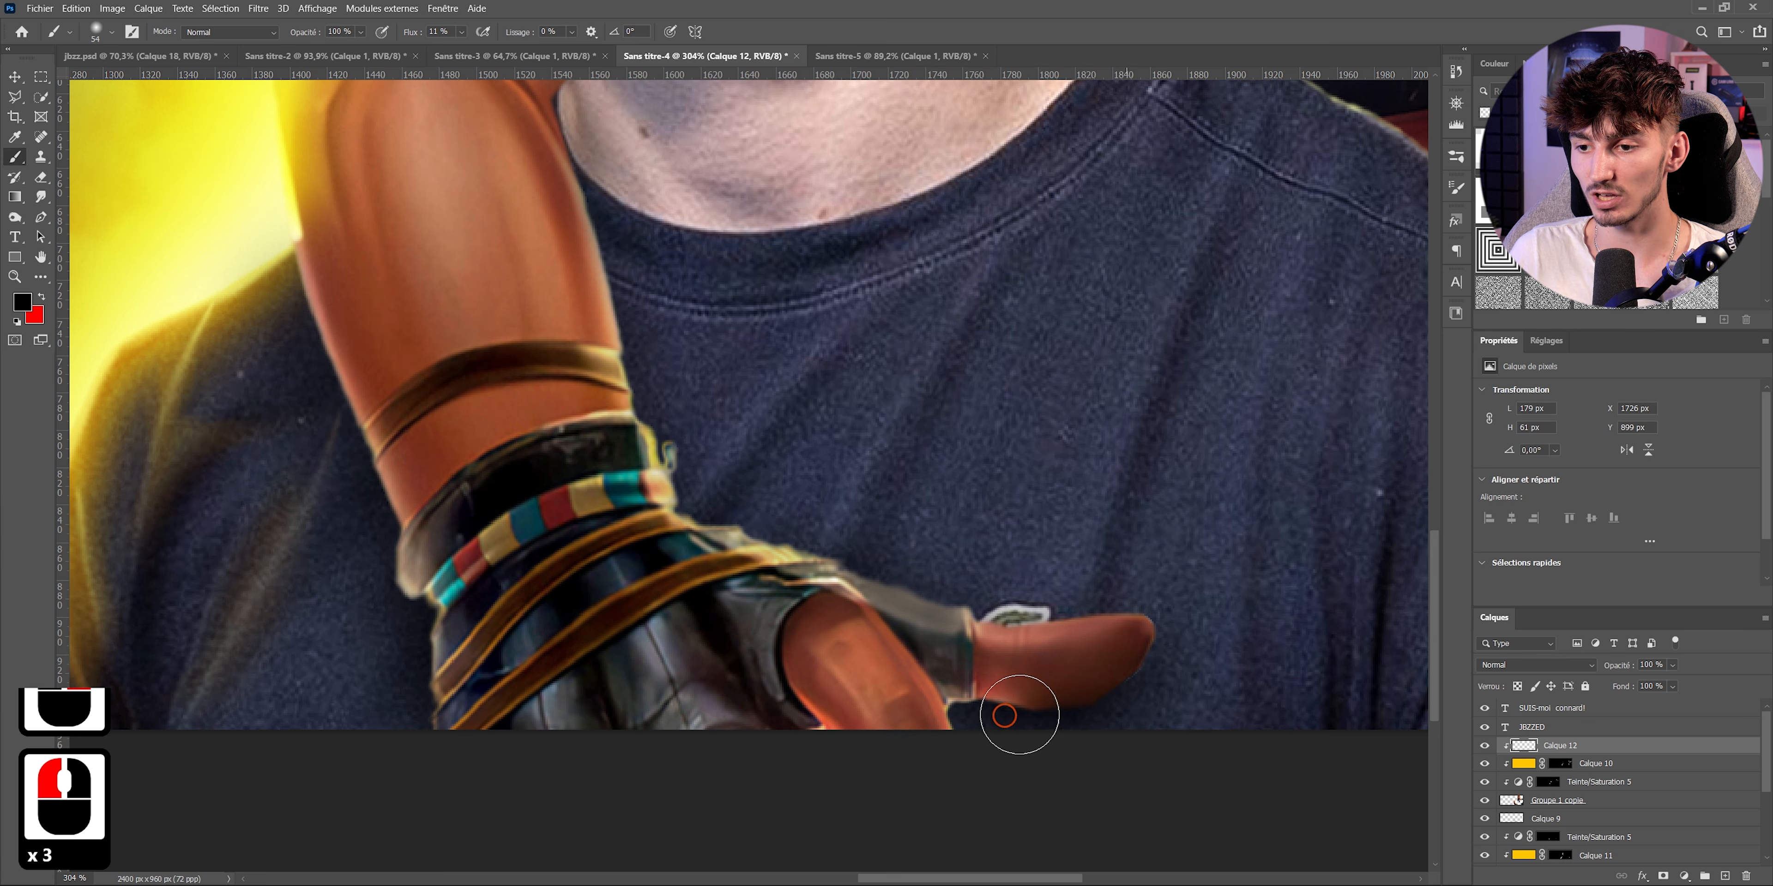
left_click_drag(1015, 716, 979, 709)
mouse_move(978, 709)
left_mouse_down()
mouse_move(1022, 719)
mouse_move(966, 703)
mouse_move(984, 708)
mouse_move(957, 749)
mouse_move(832, 748)
mouse_move(1010, 753)
mouse_move(988, 717)
mouse_move(1063, 725)
left_mouse_up()
scroll(1229, 718, "down", 3, "alt")
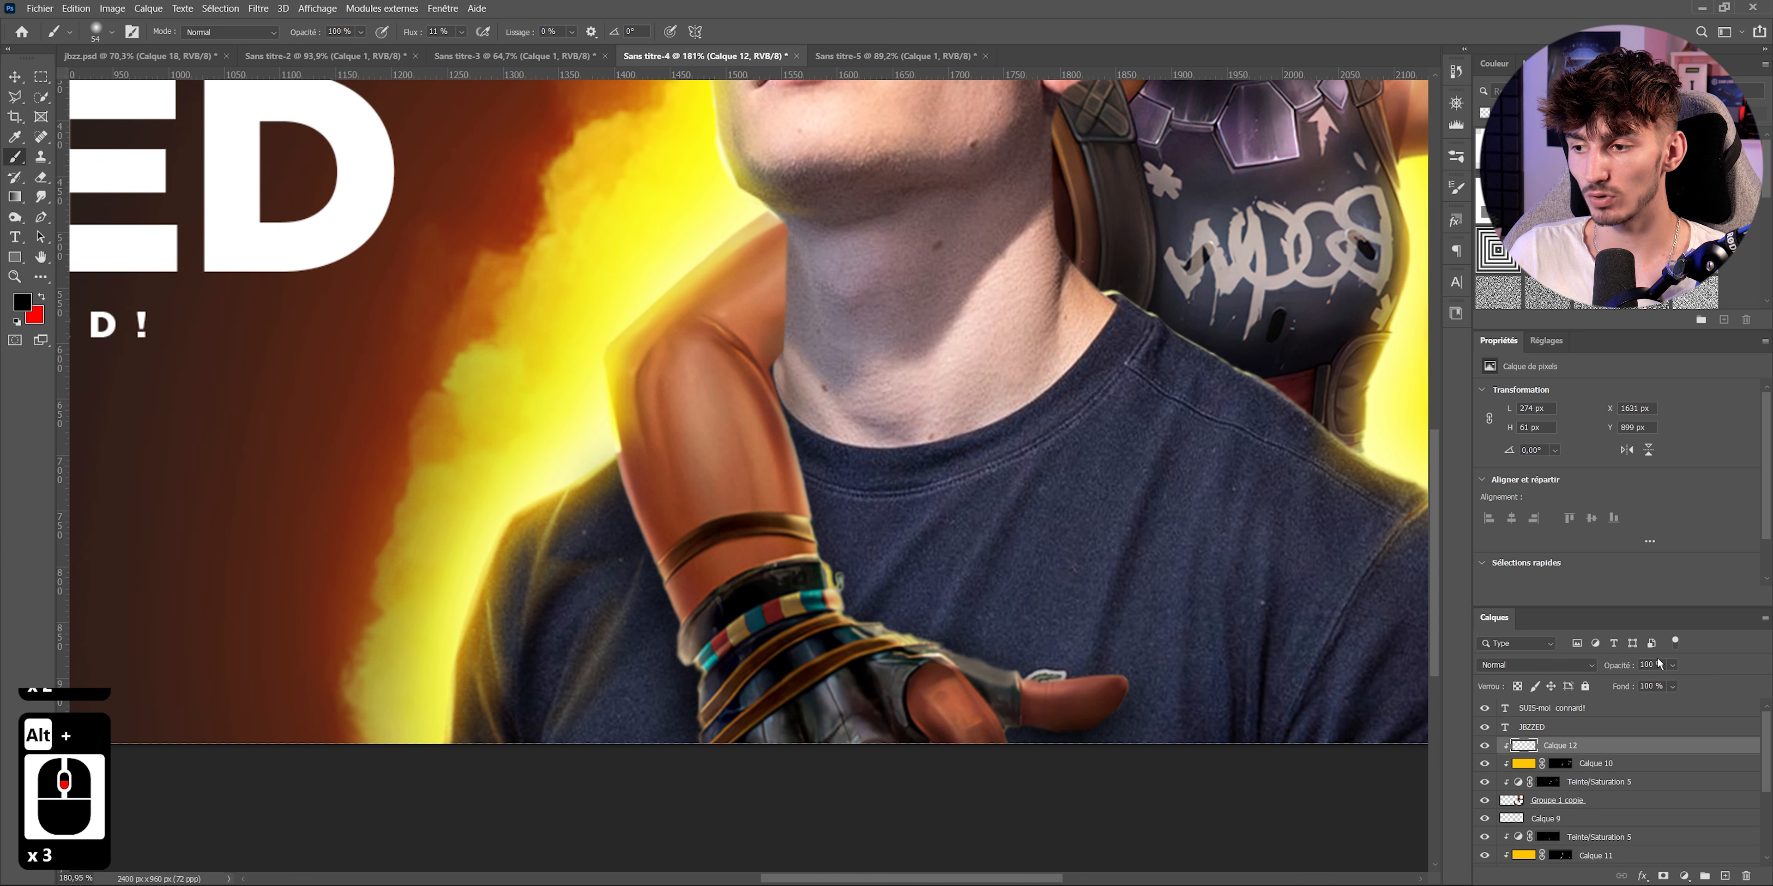
- Lower the opacity of the hand-shading layer to 66% and compare the hand with and without it
left_click(1672, 665)
left_click_drag(1658, 688, 1665, 688)
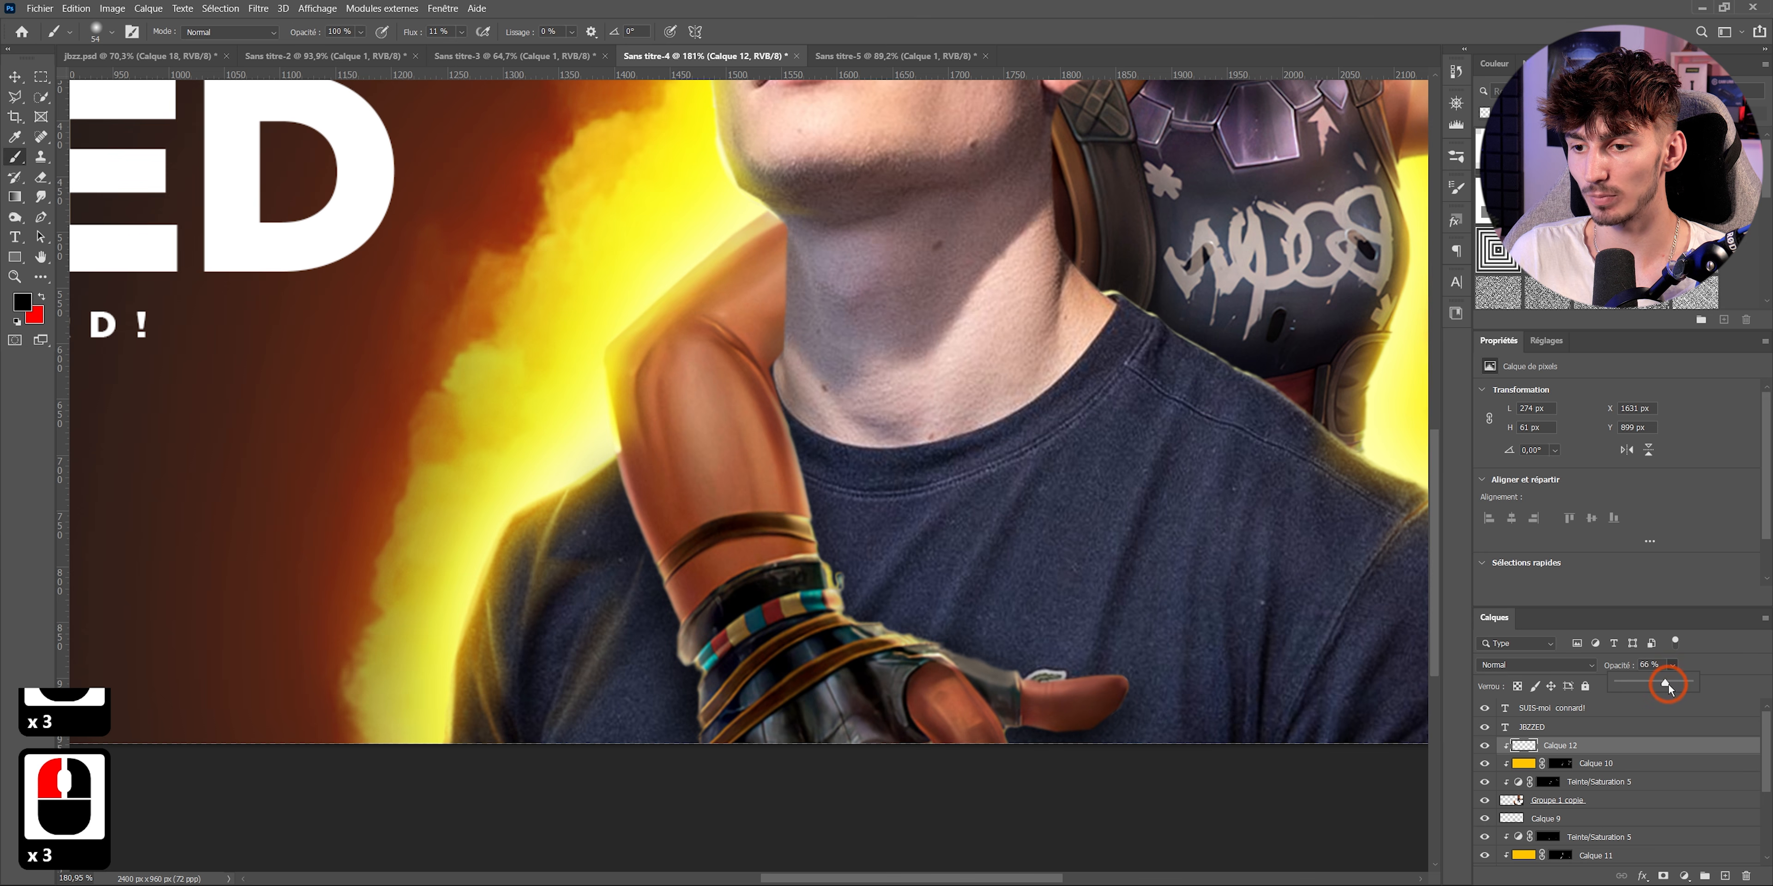
left_click(1497, 759)
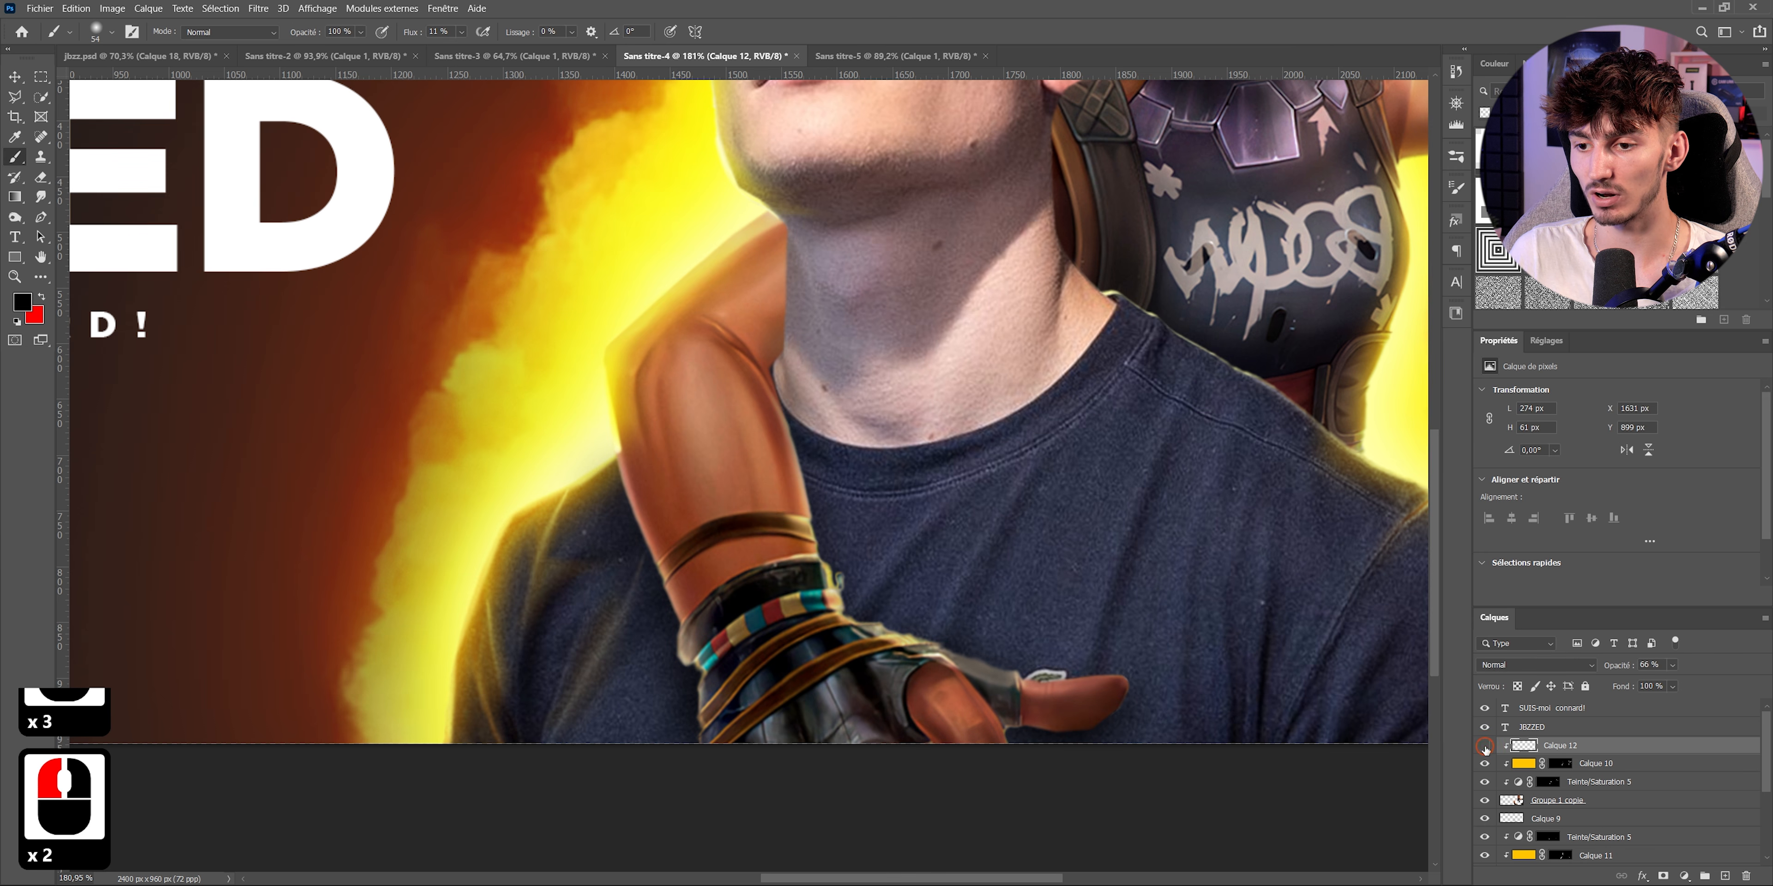
- Compare the banner with and without the Calque 9 arm shadow and open that layer's opacity setting
scroll(1112, 609, "down", 9)
left_click(1512, 819)
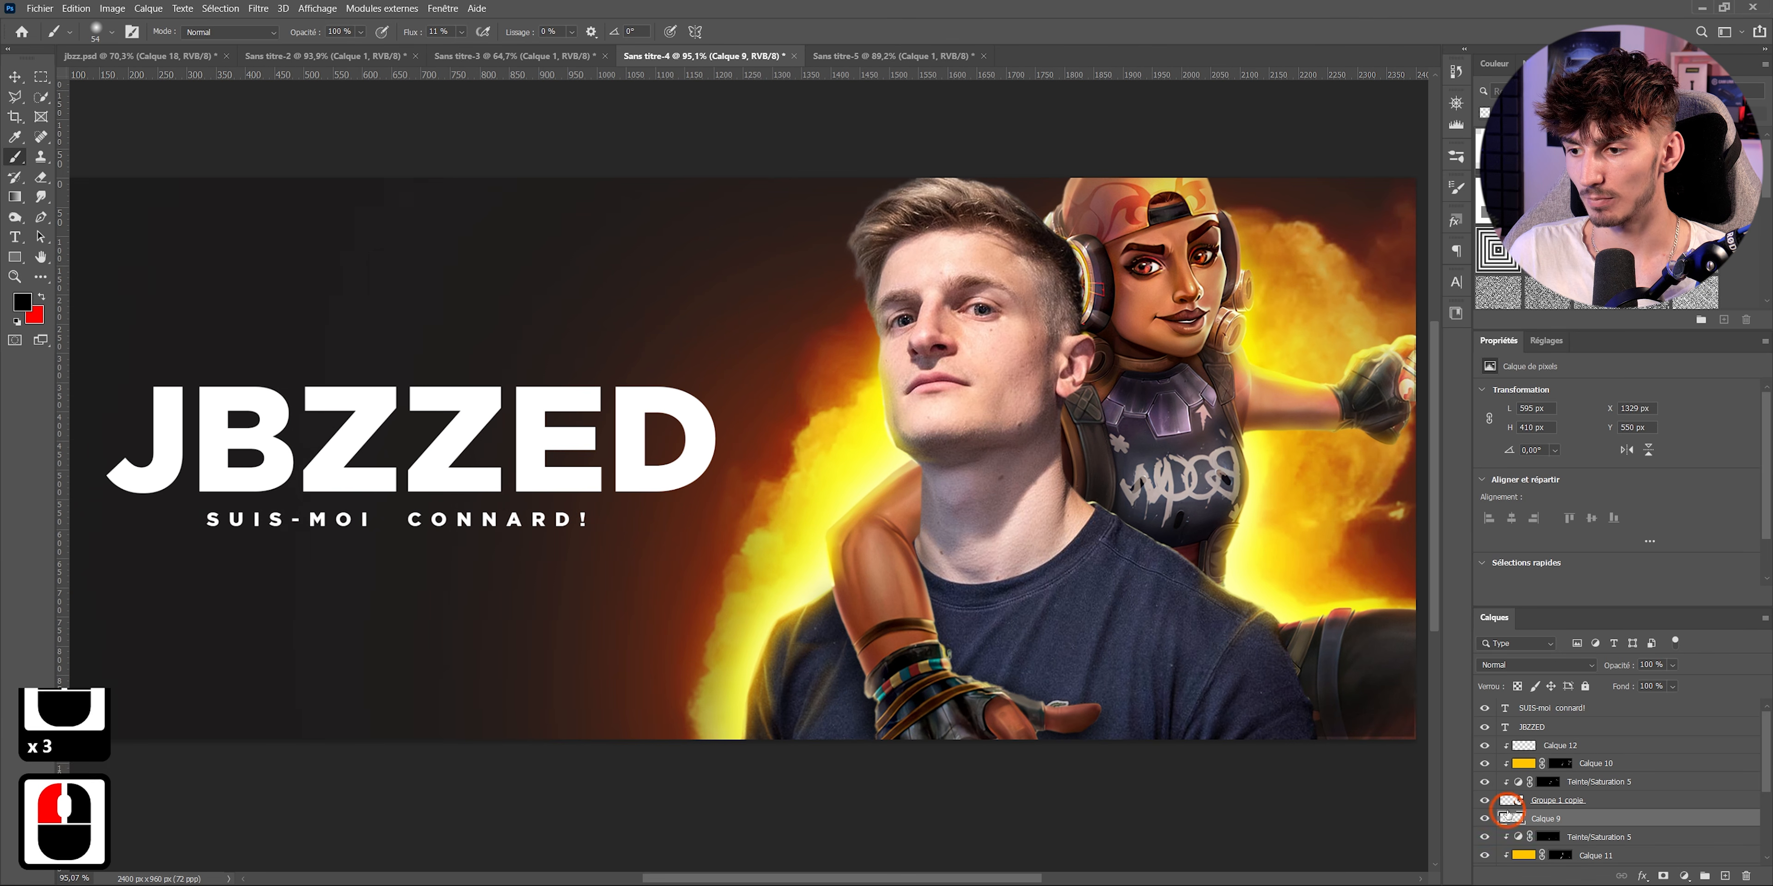
left_click(1484, 819)
left_click(1484, 819)
left_click(1675, 665)
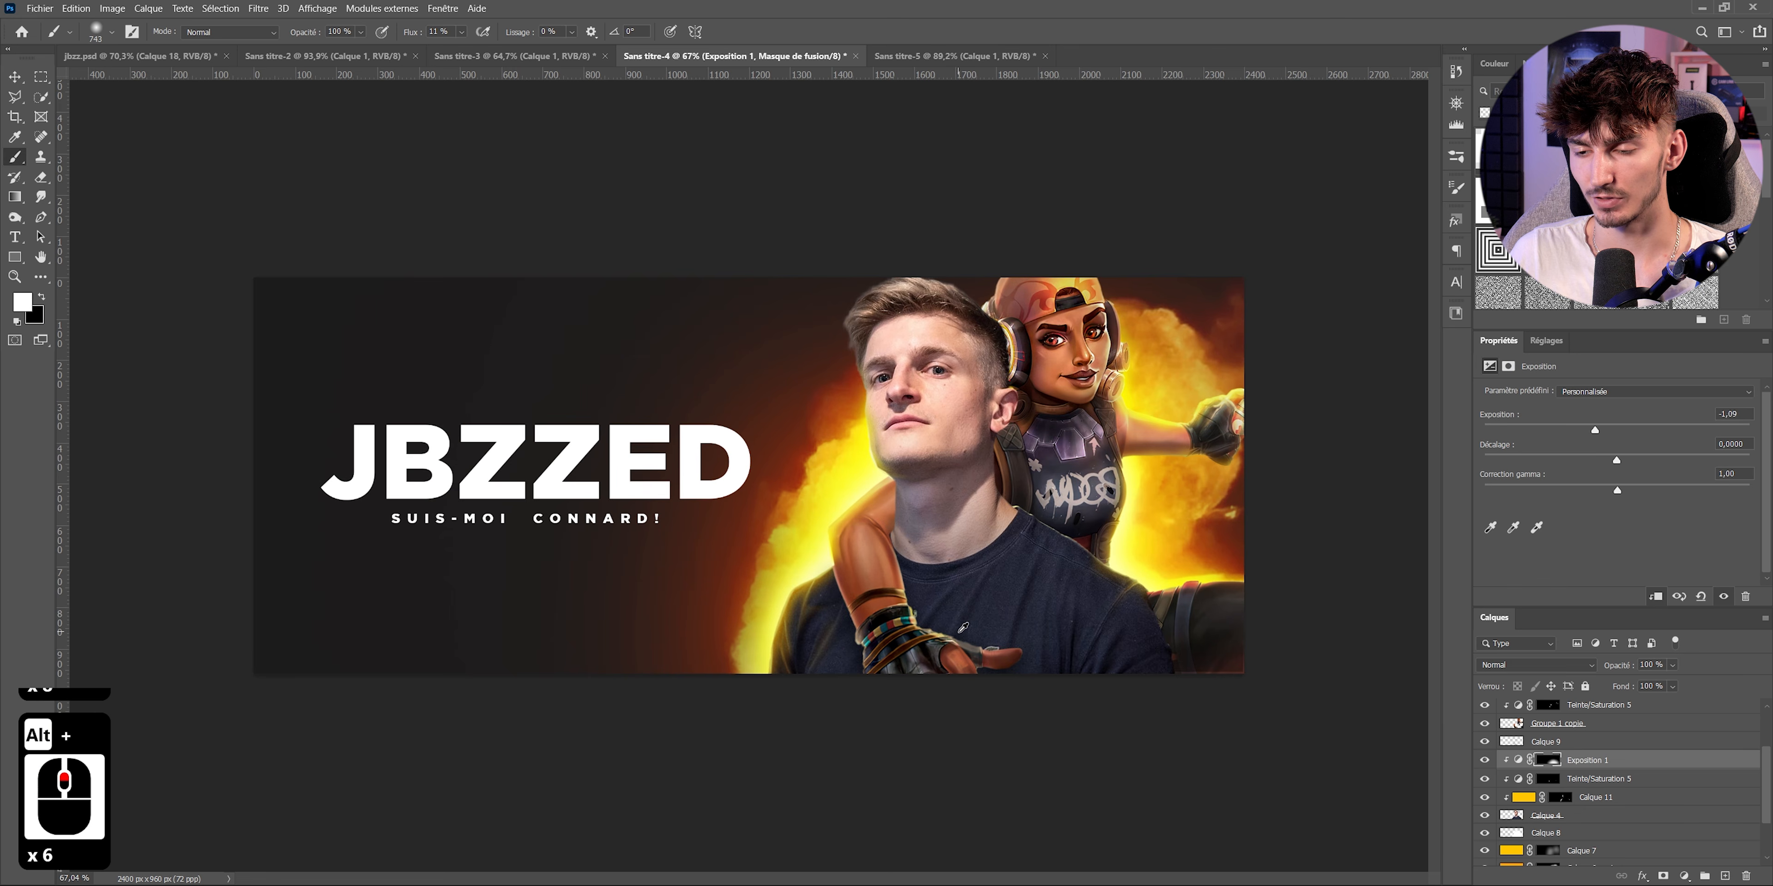
- Examine the darkened shirt and the overall blend of the man and the character across the banner
scroll(1065, 631, "up", 5)
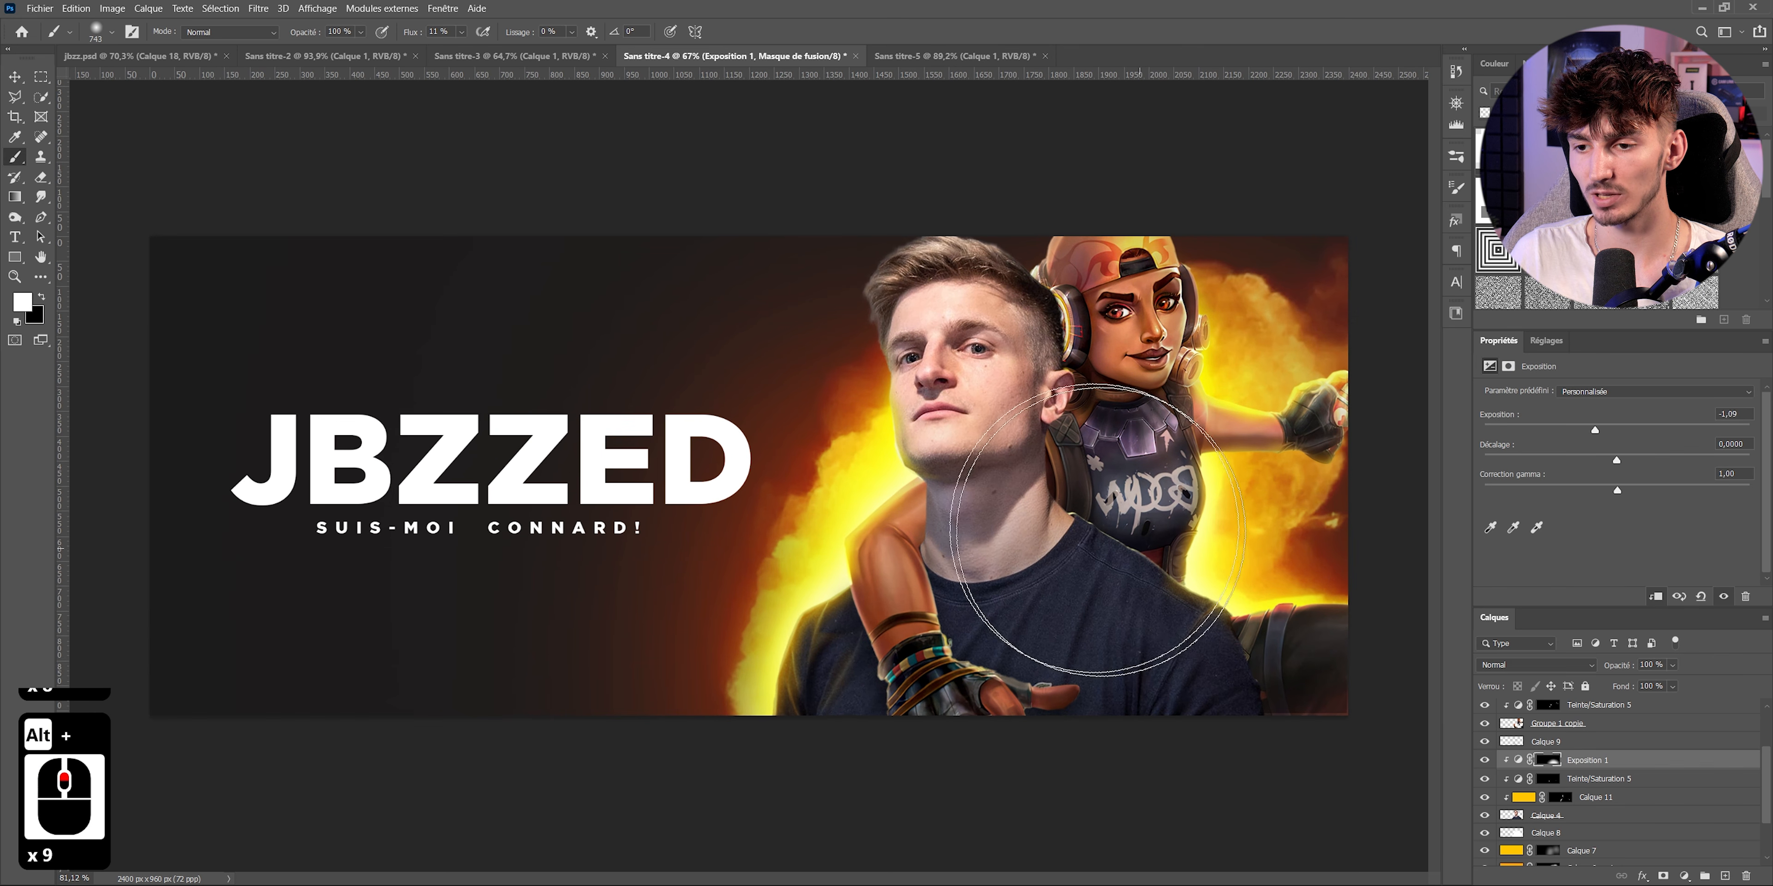
scroll(1066, 631, "up", 1)
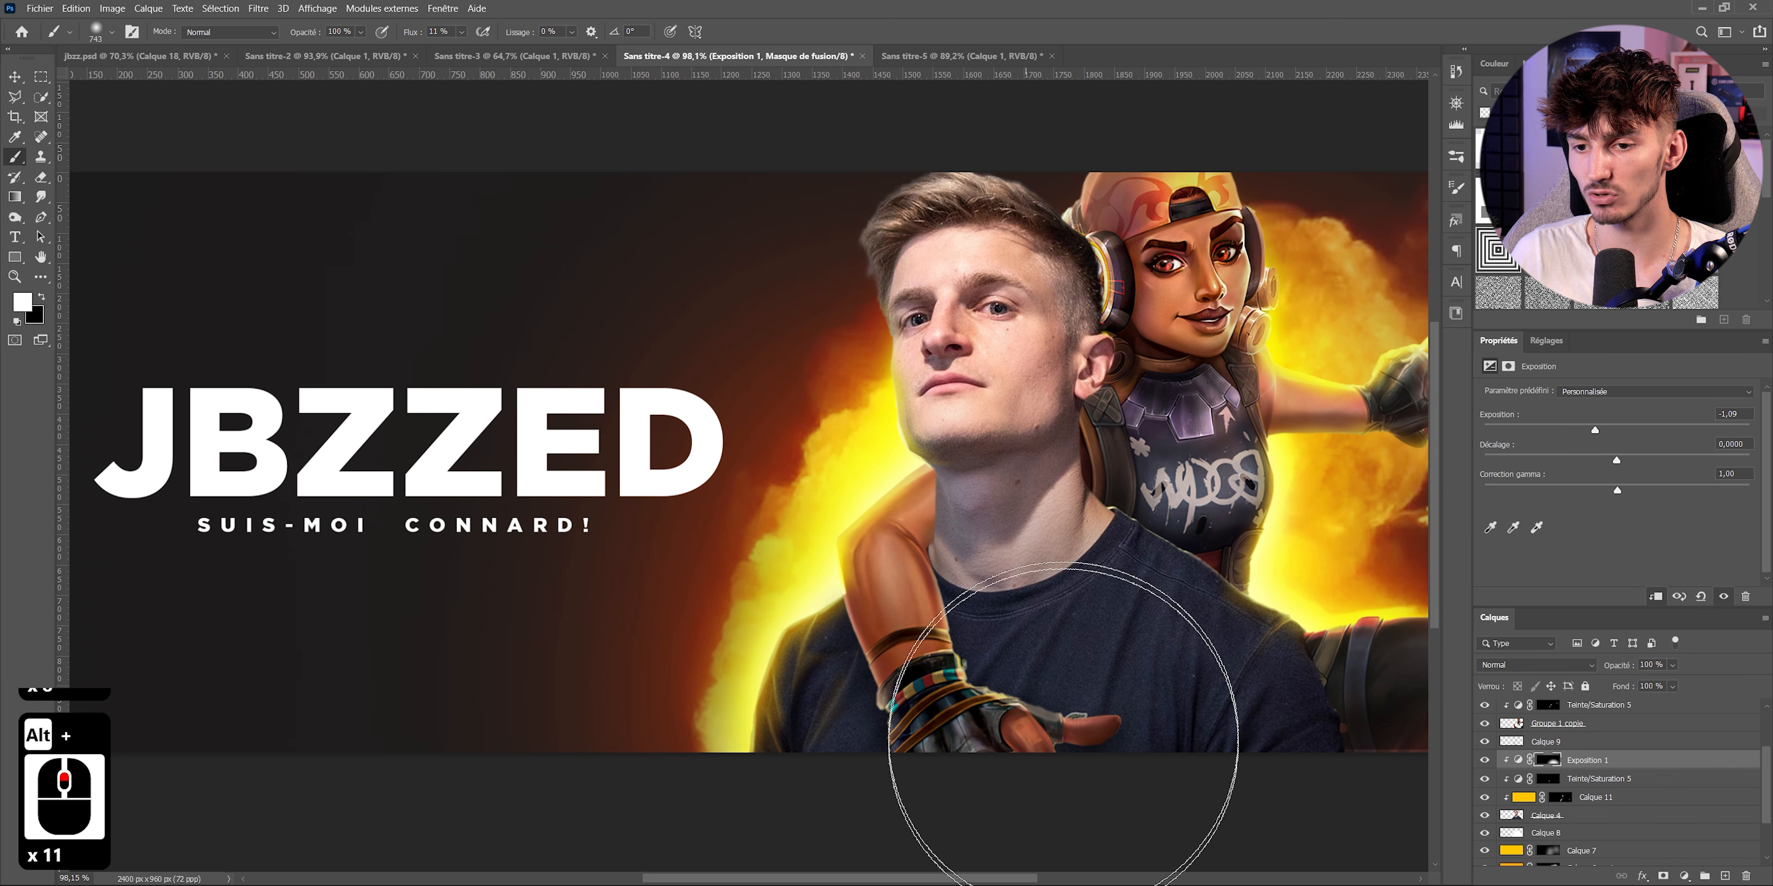
scroll(1094, 695, "down", 5)
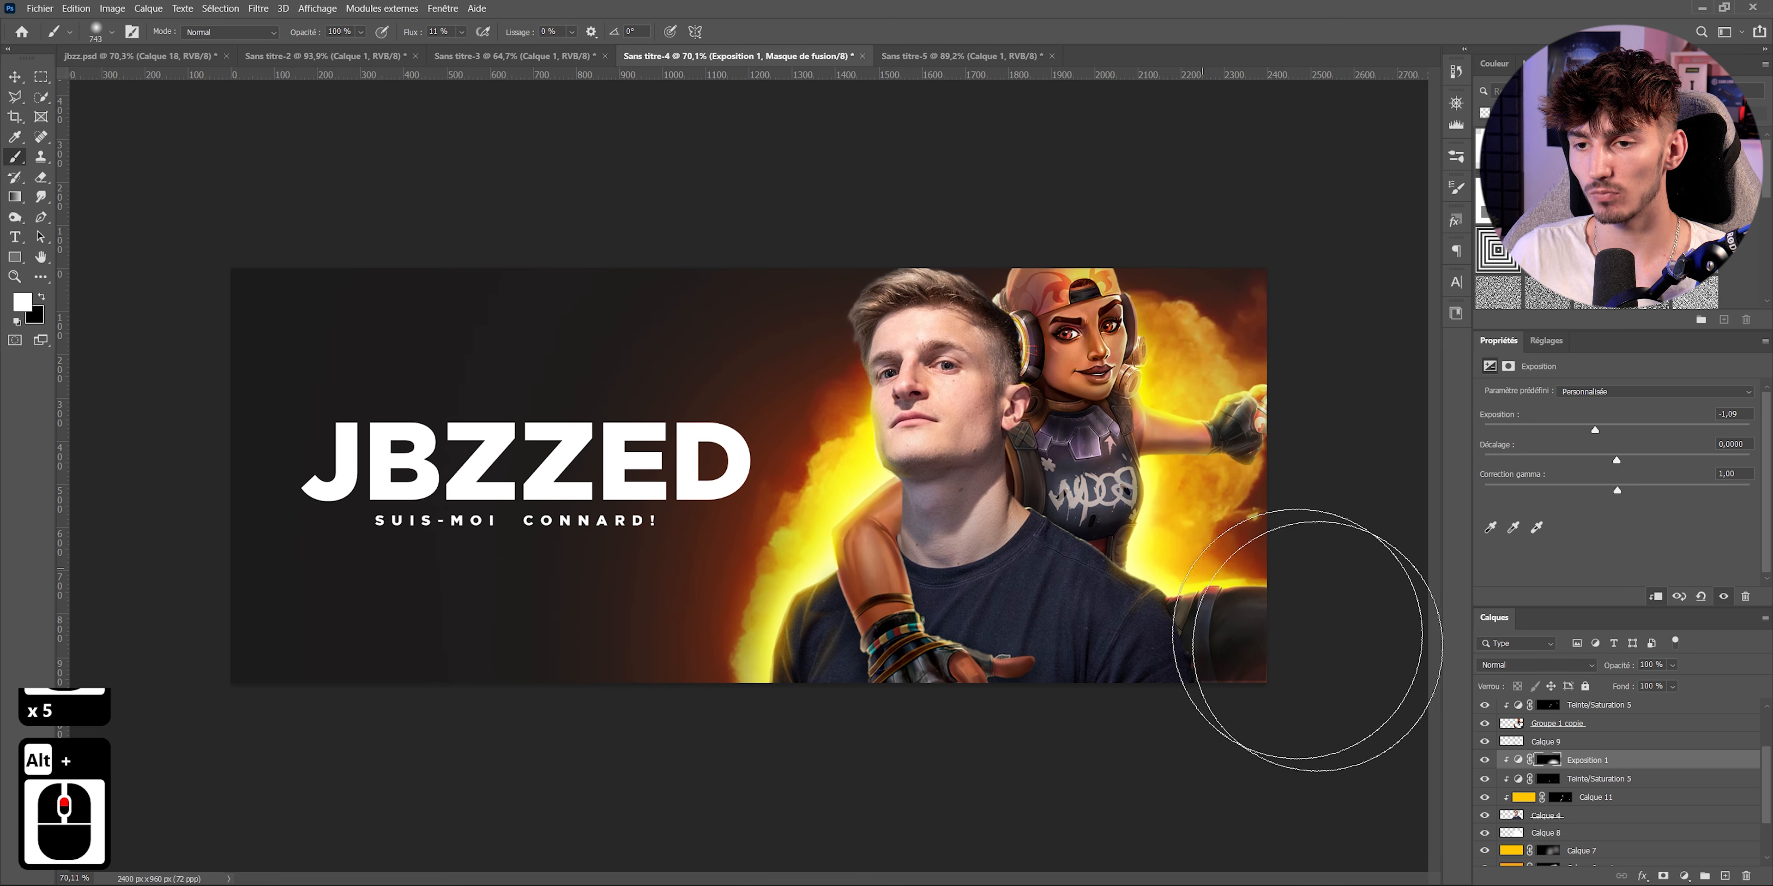
scroll(1484, 763, "down", 3)
scroll(830, 633, "down", 2)
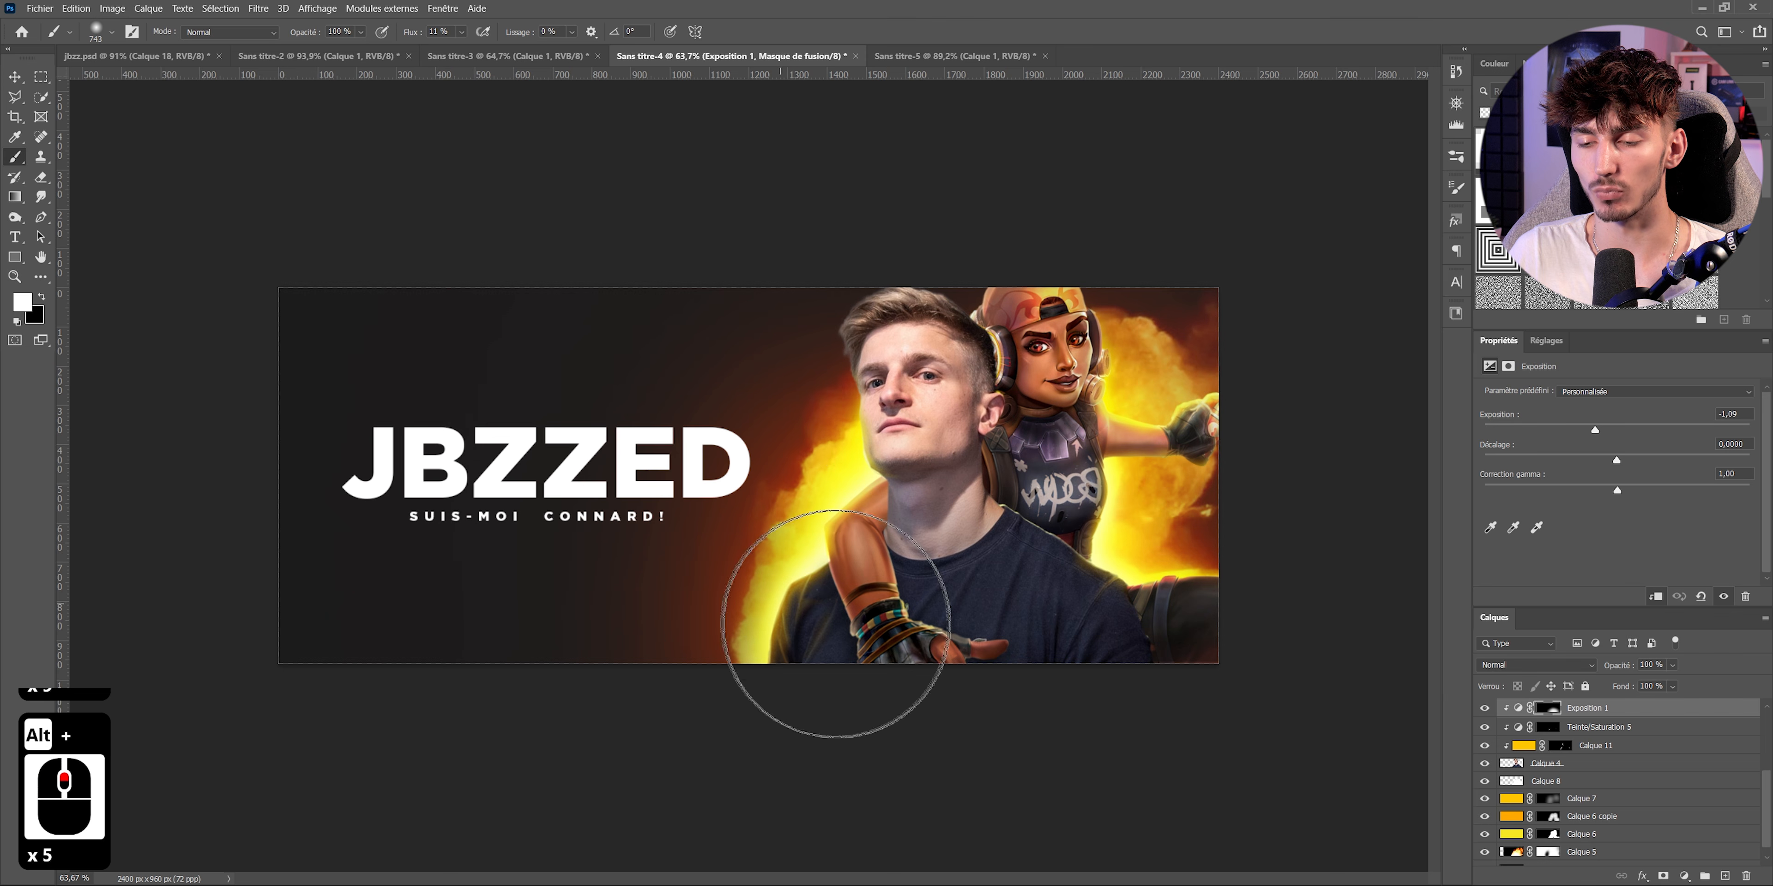
scroll(1070, 452, "up", 3)
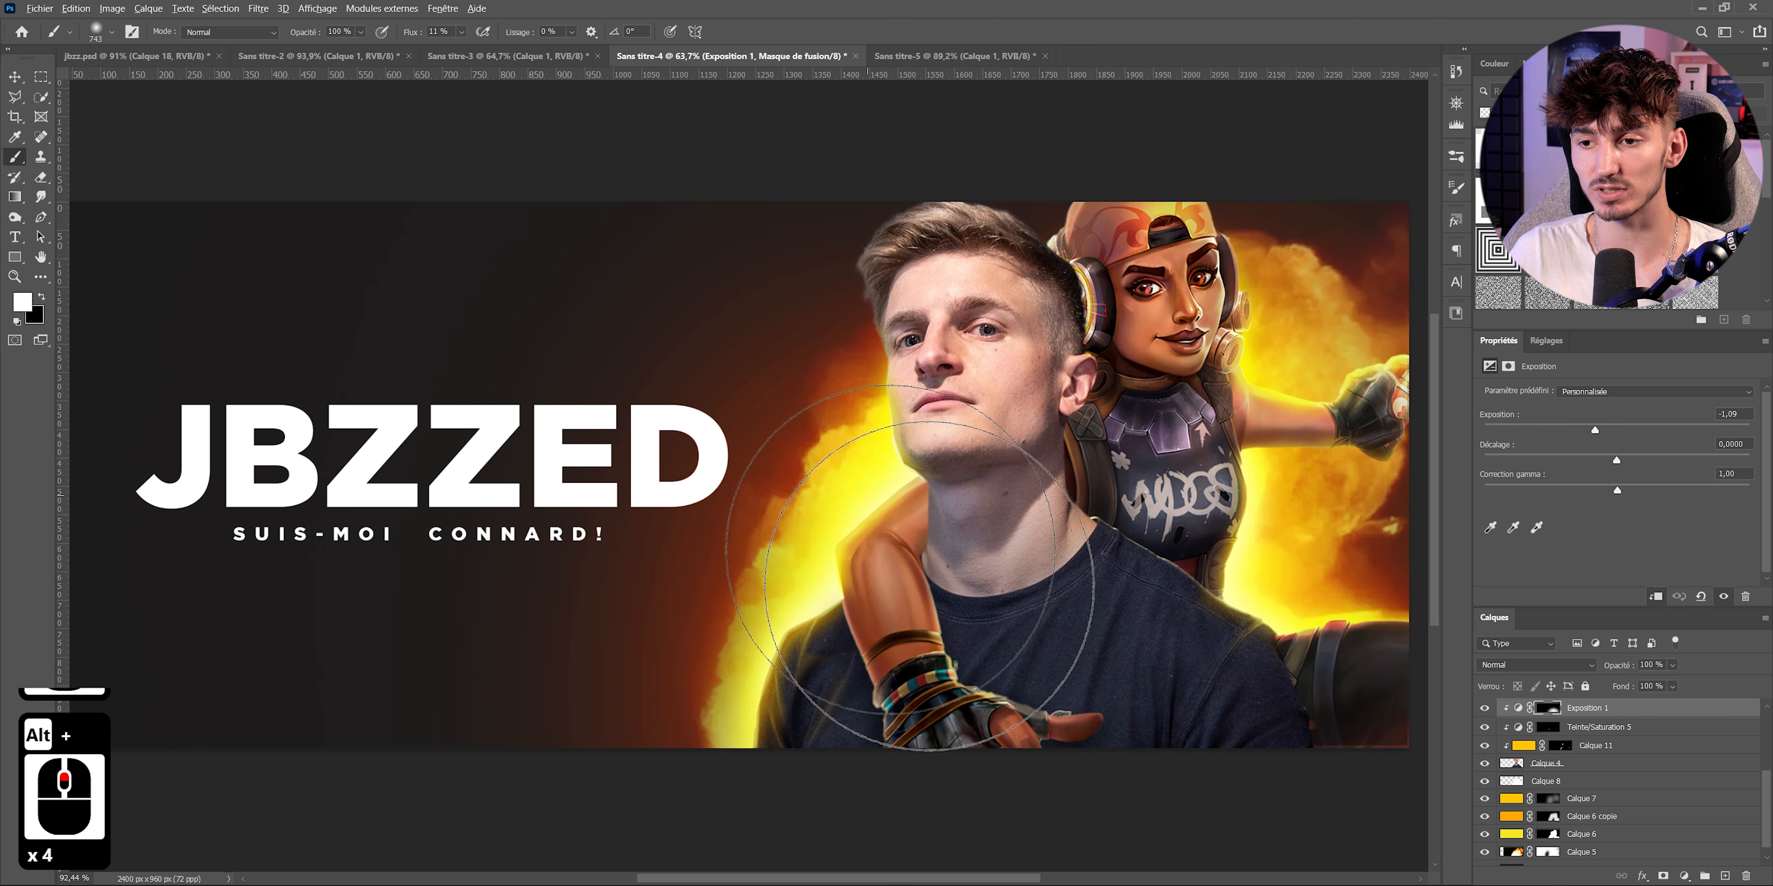
scroll(1070, 452, "down", 2)
scroll(1070, 452, "down", 1)
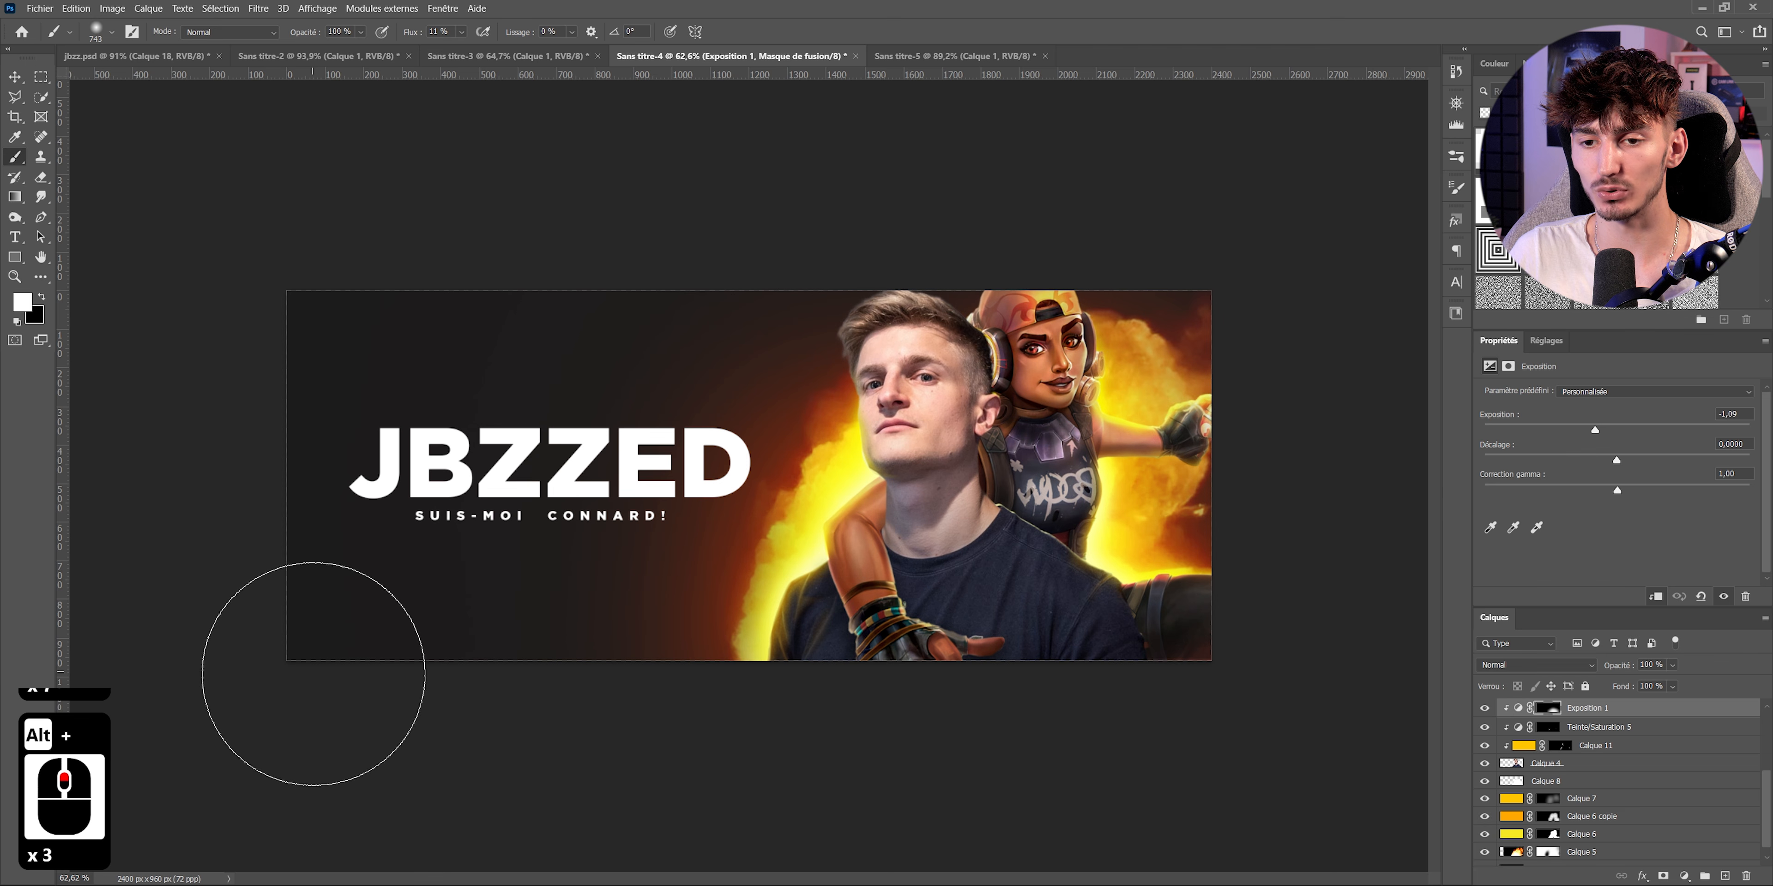
scroll(1177, 508, "up", 4)
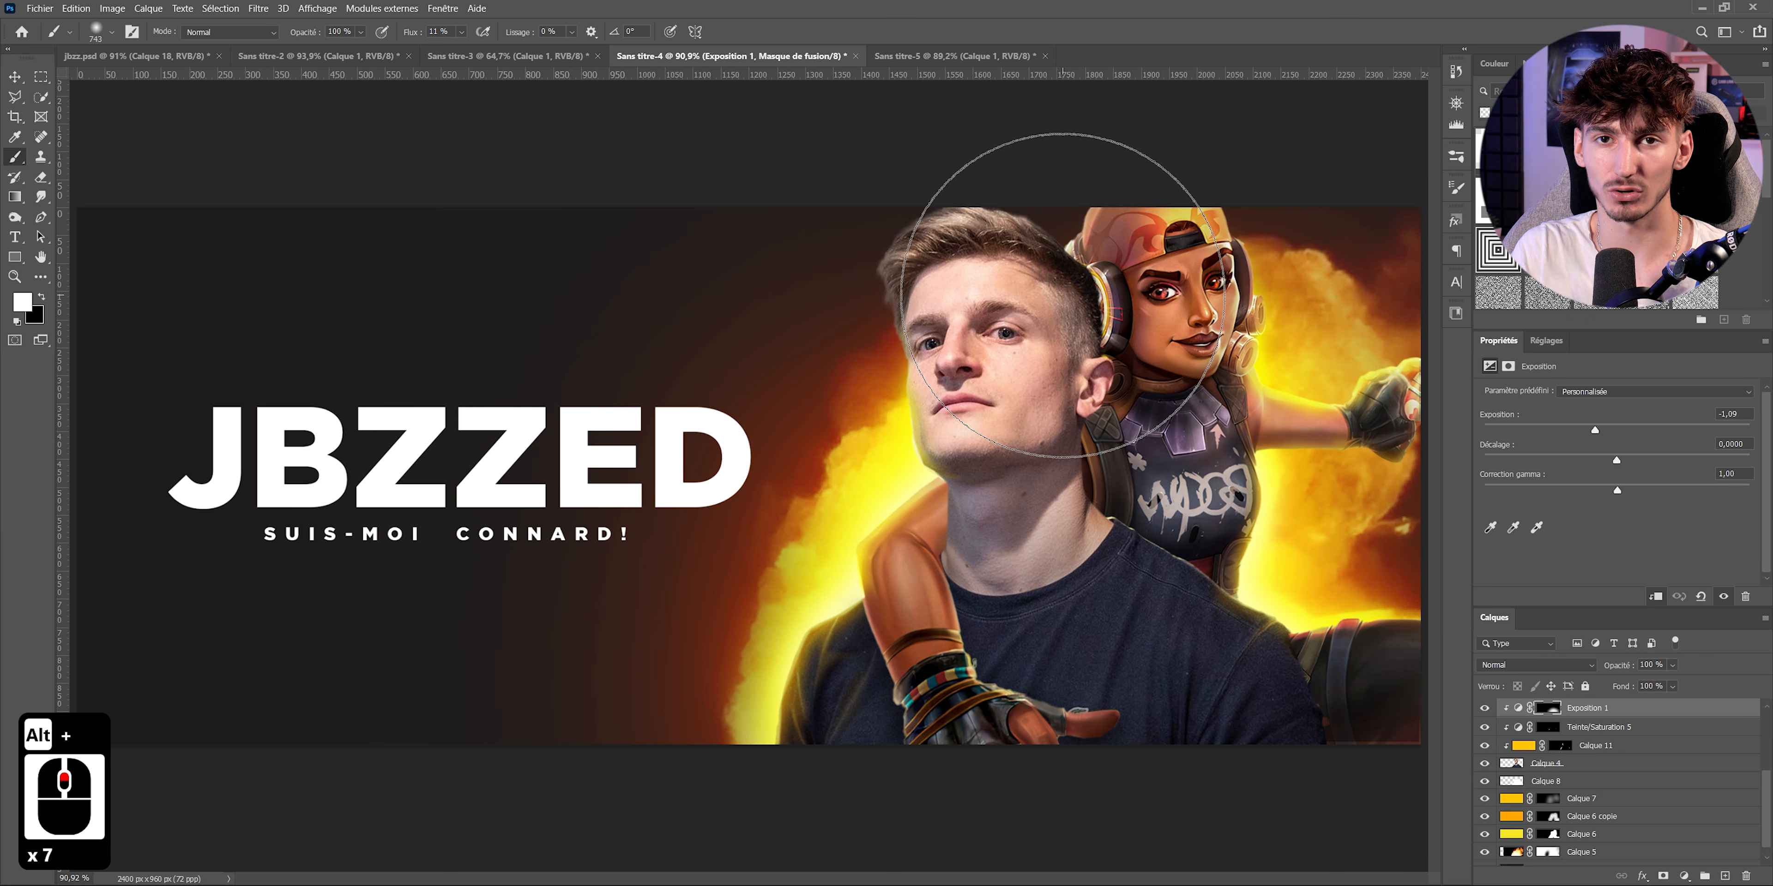
scroll(771, 379, "down", 4)
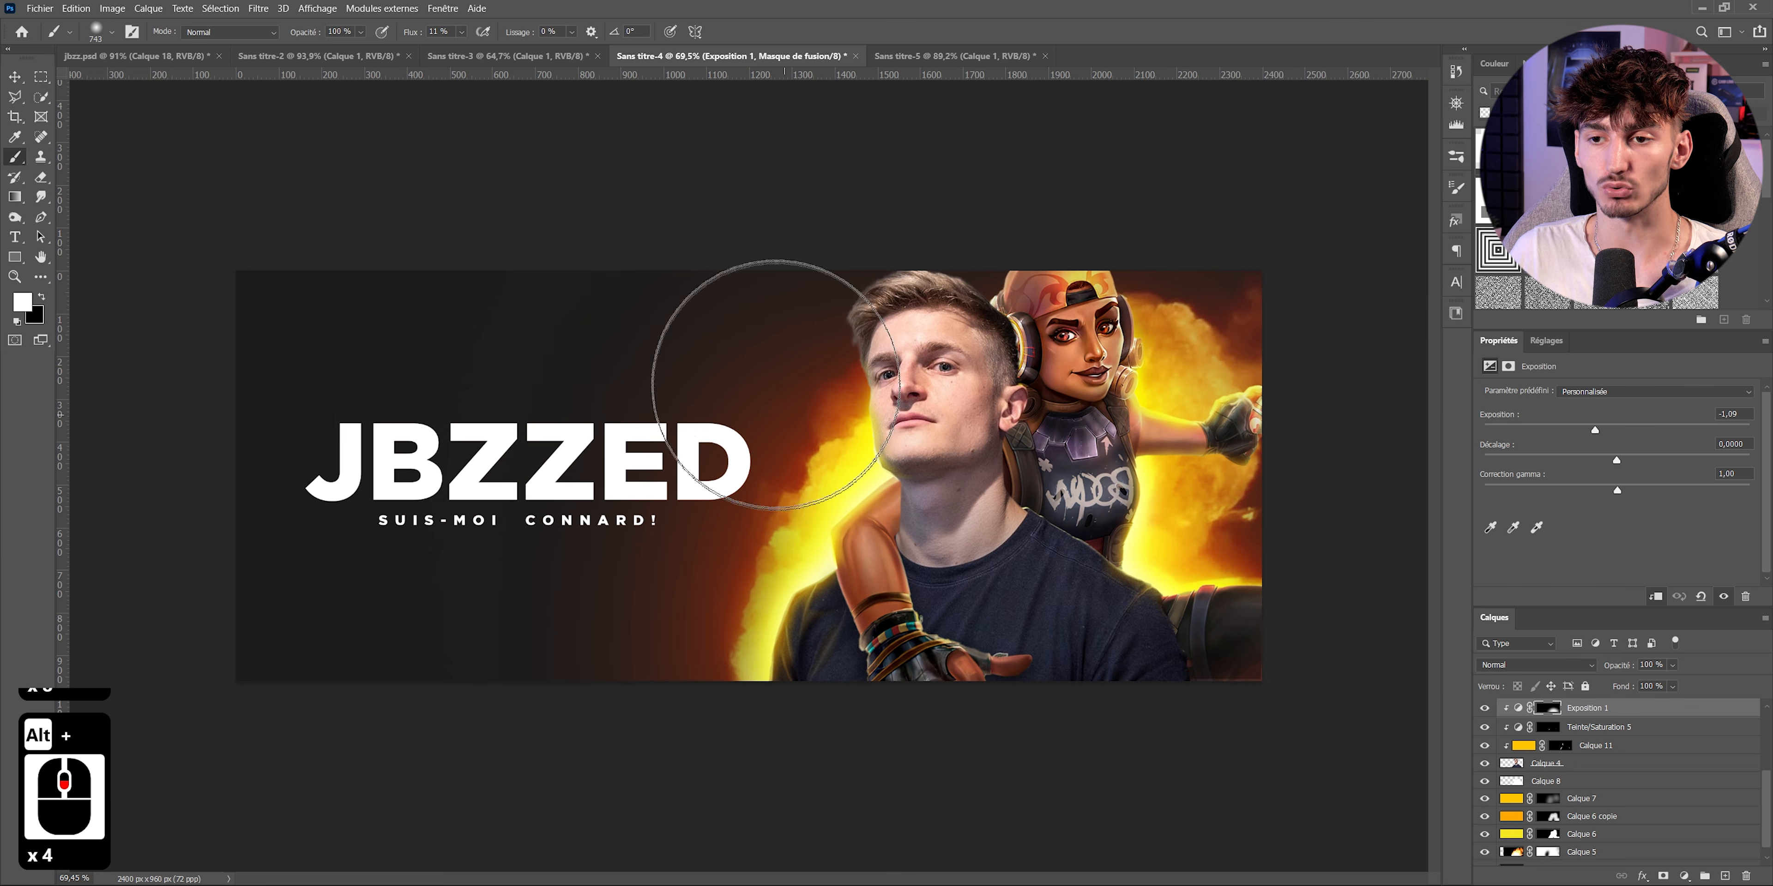
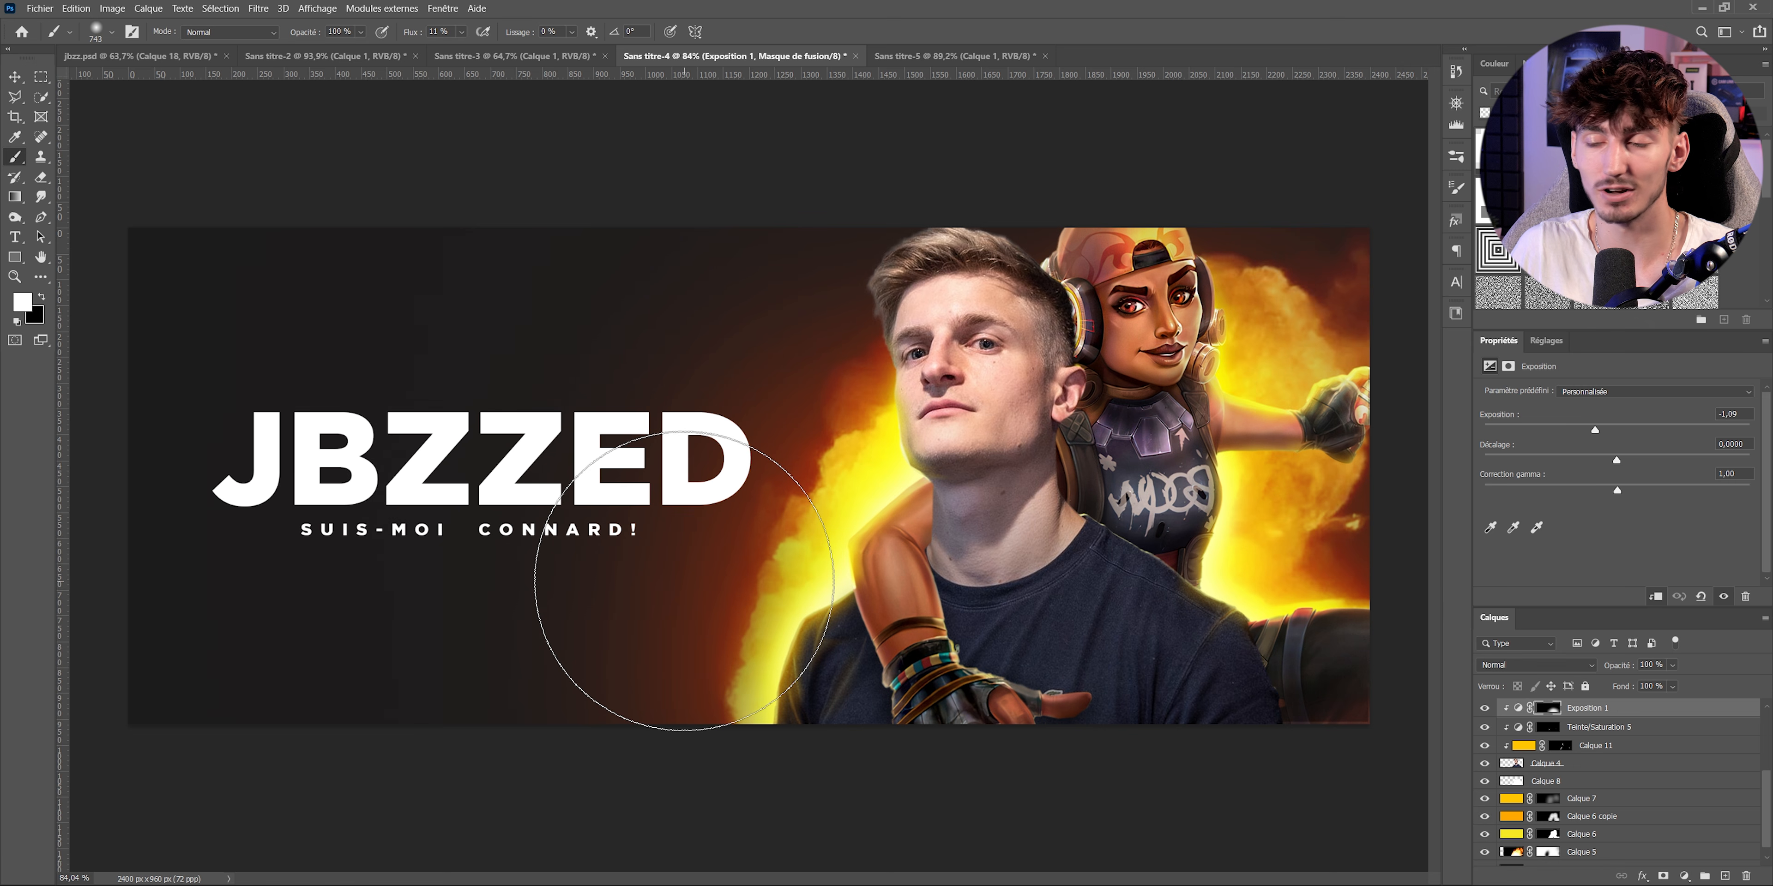
- Paste the orange grenade image as a new layer, reposition it over the banner, and scale down the masked grenade
key("ctrl+v")
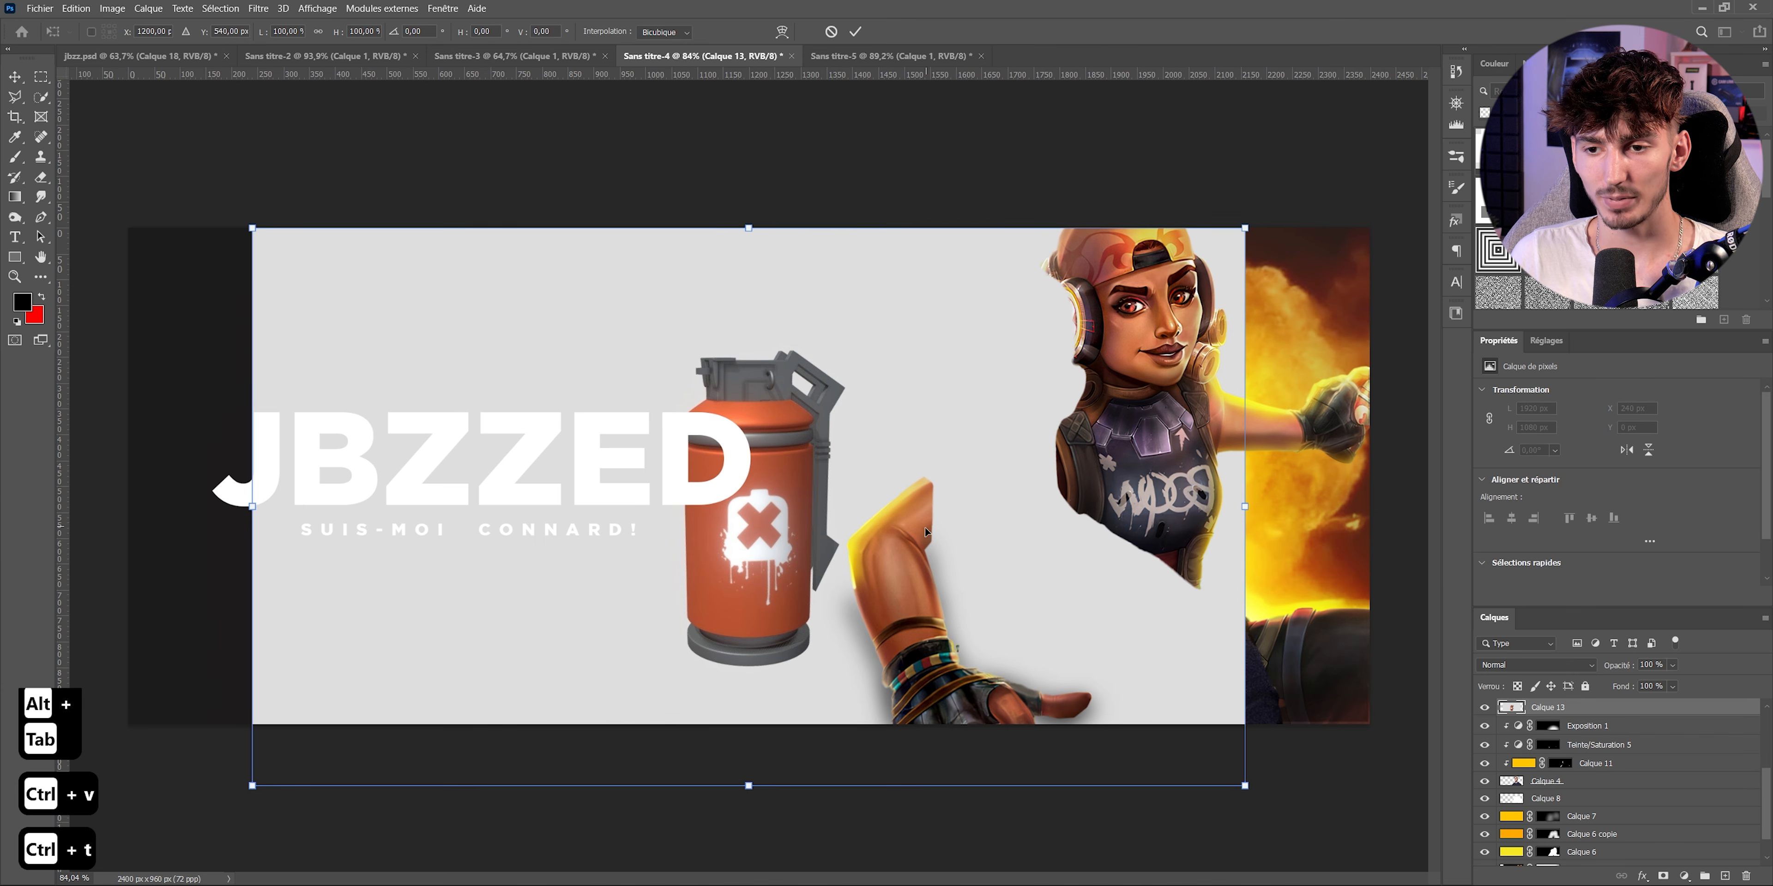
key("ctrl+t")
left_click_drag(903, 312, 978, 423)
left_click(854, 32)
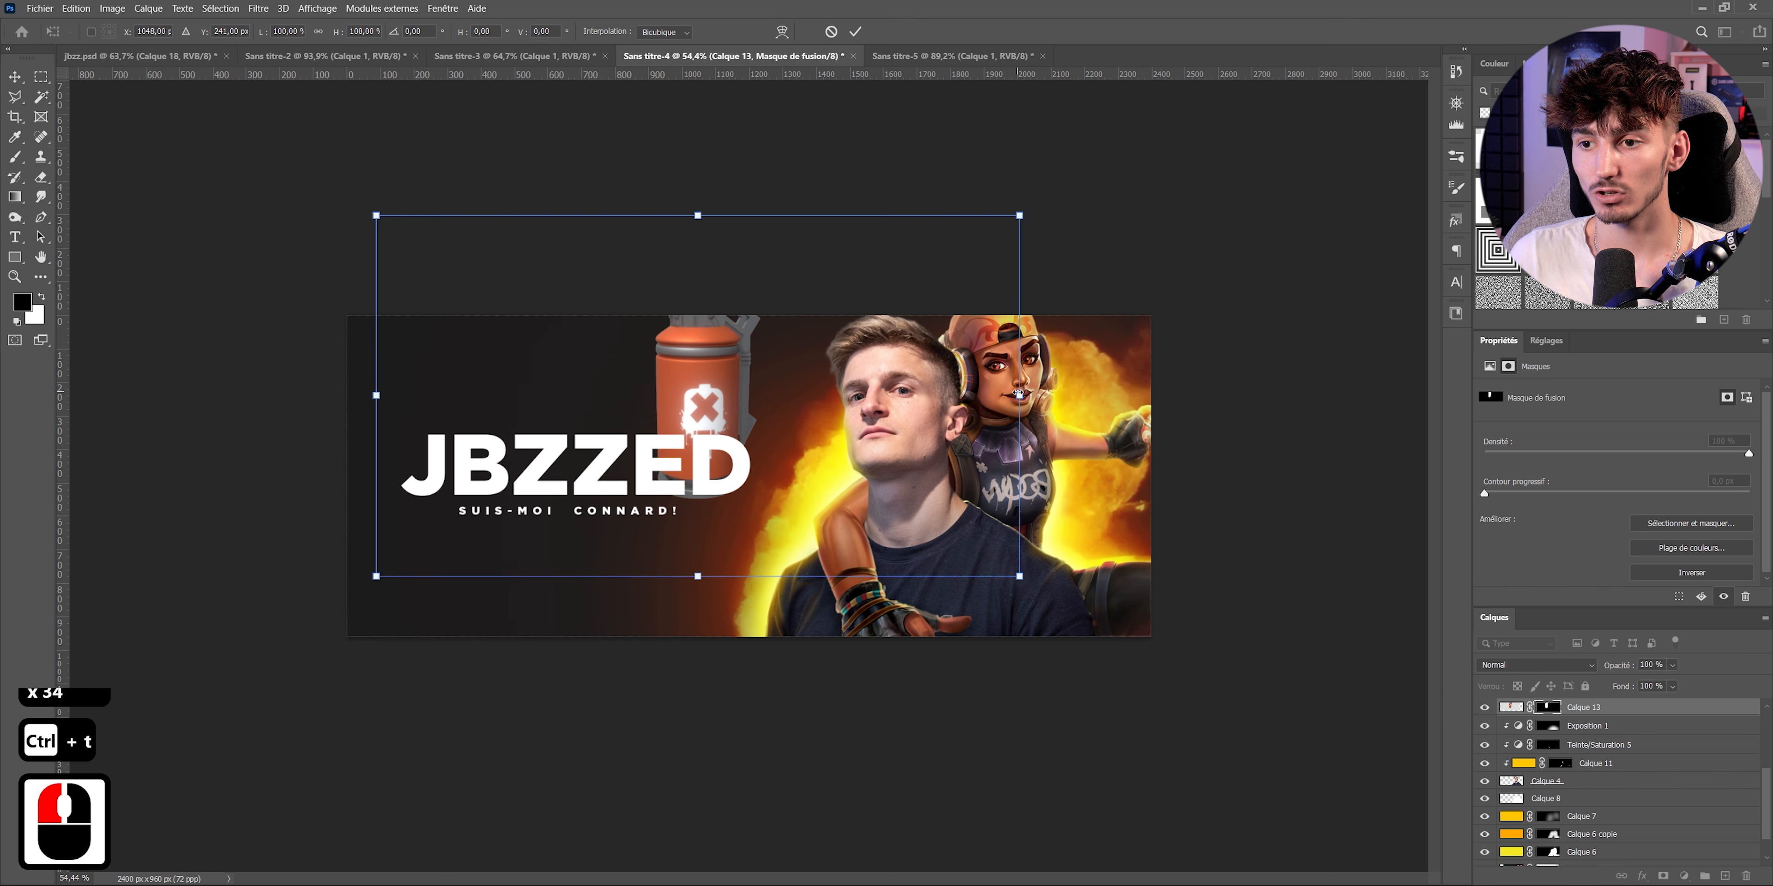
left_click_drag(1020, 421, 798, 397)
- Examine the floating grenades and the background details in the finished jbzz.psd banner
scroll(798, 397, "up", 3)
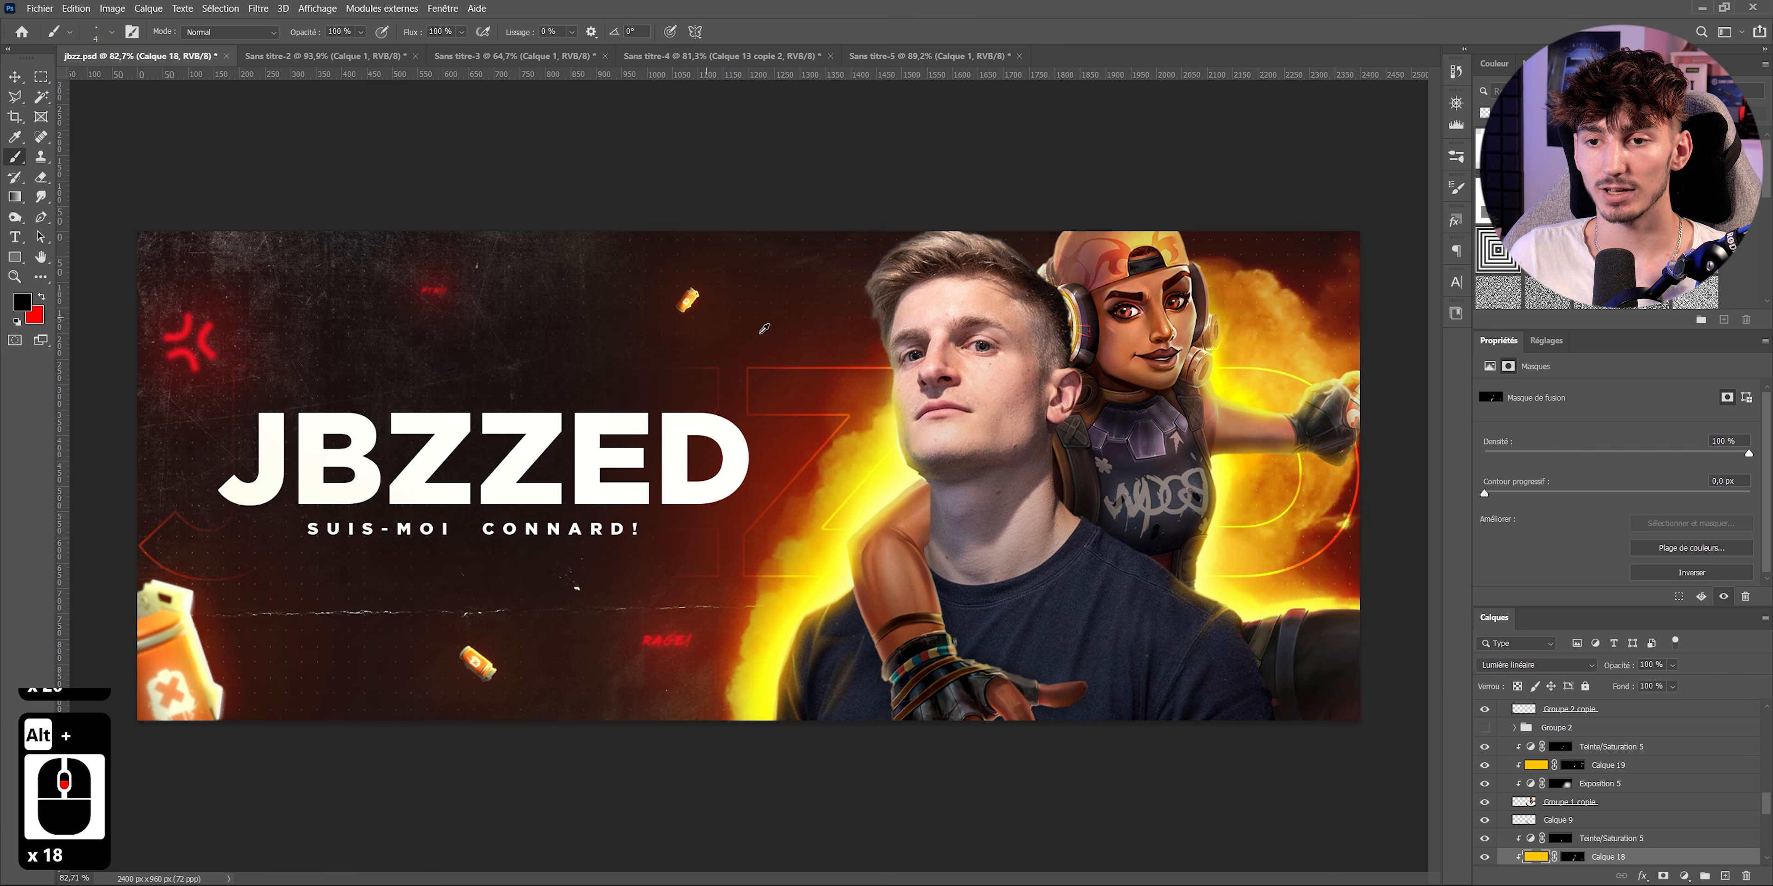
scroll(1006, 314, "down", 1)
scroll(889, 278, "down", 2)
scroll(754, 280, "up", 9)
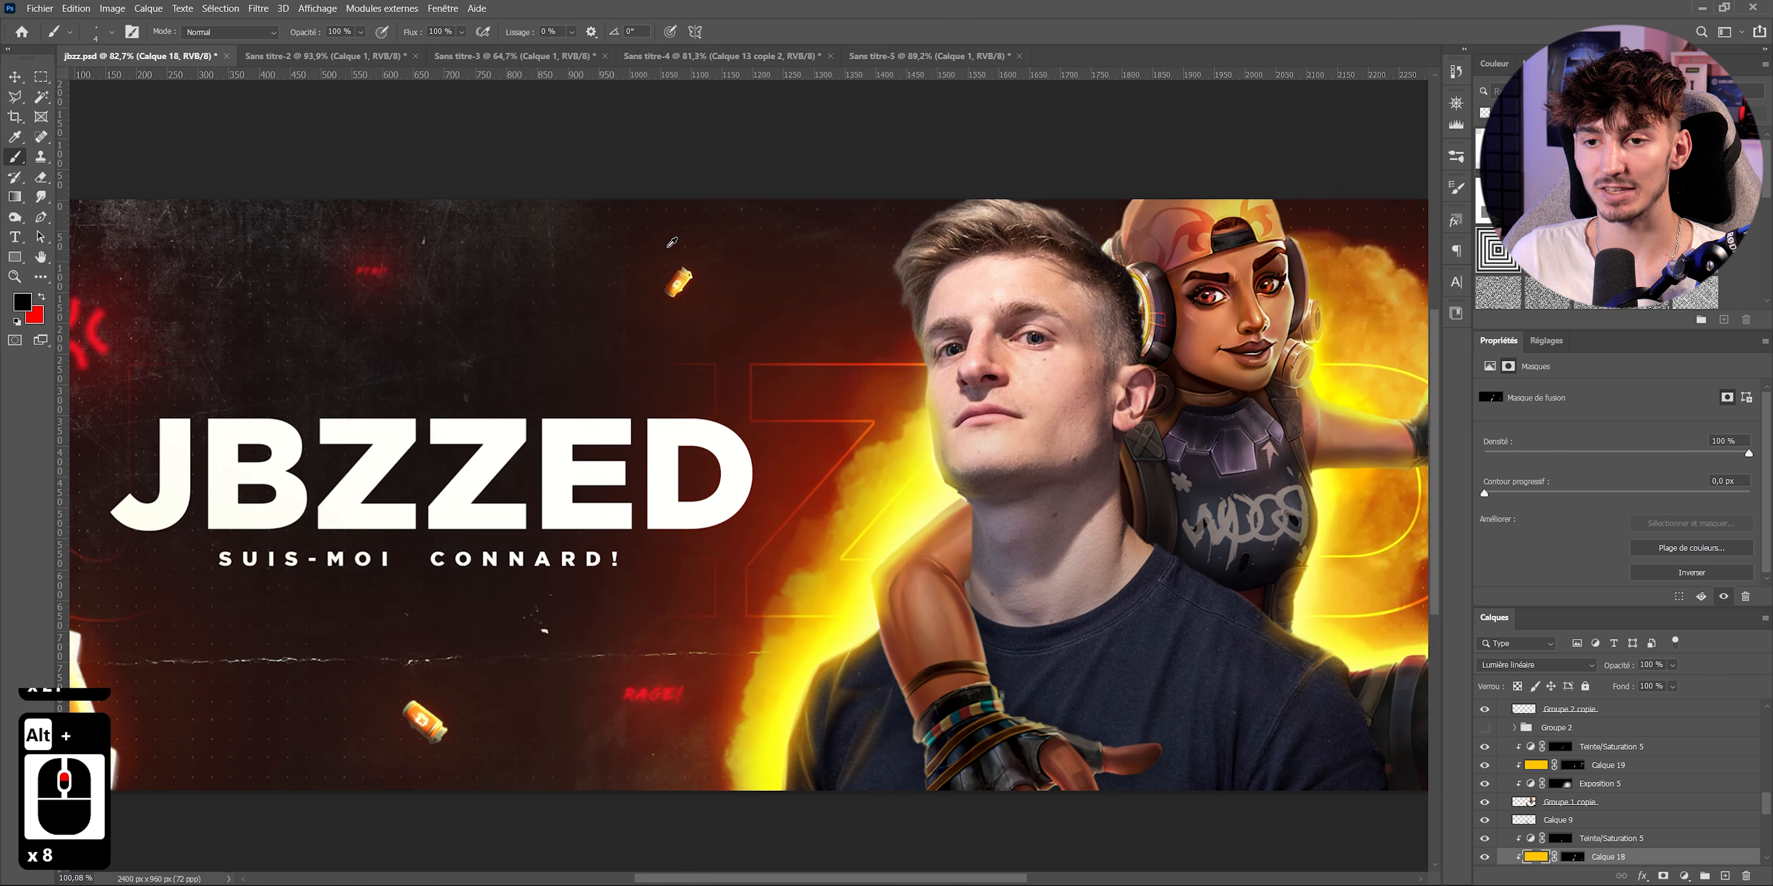
scroll(713, 323, "up", 4)
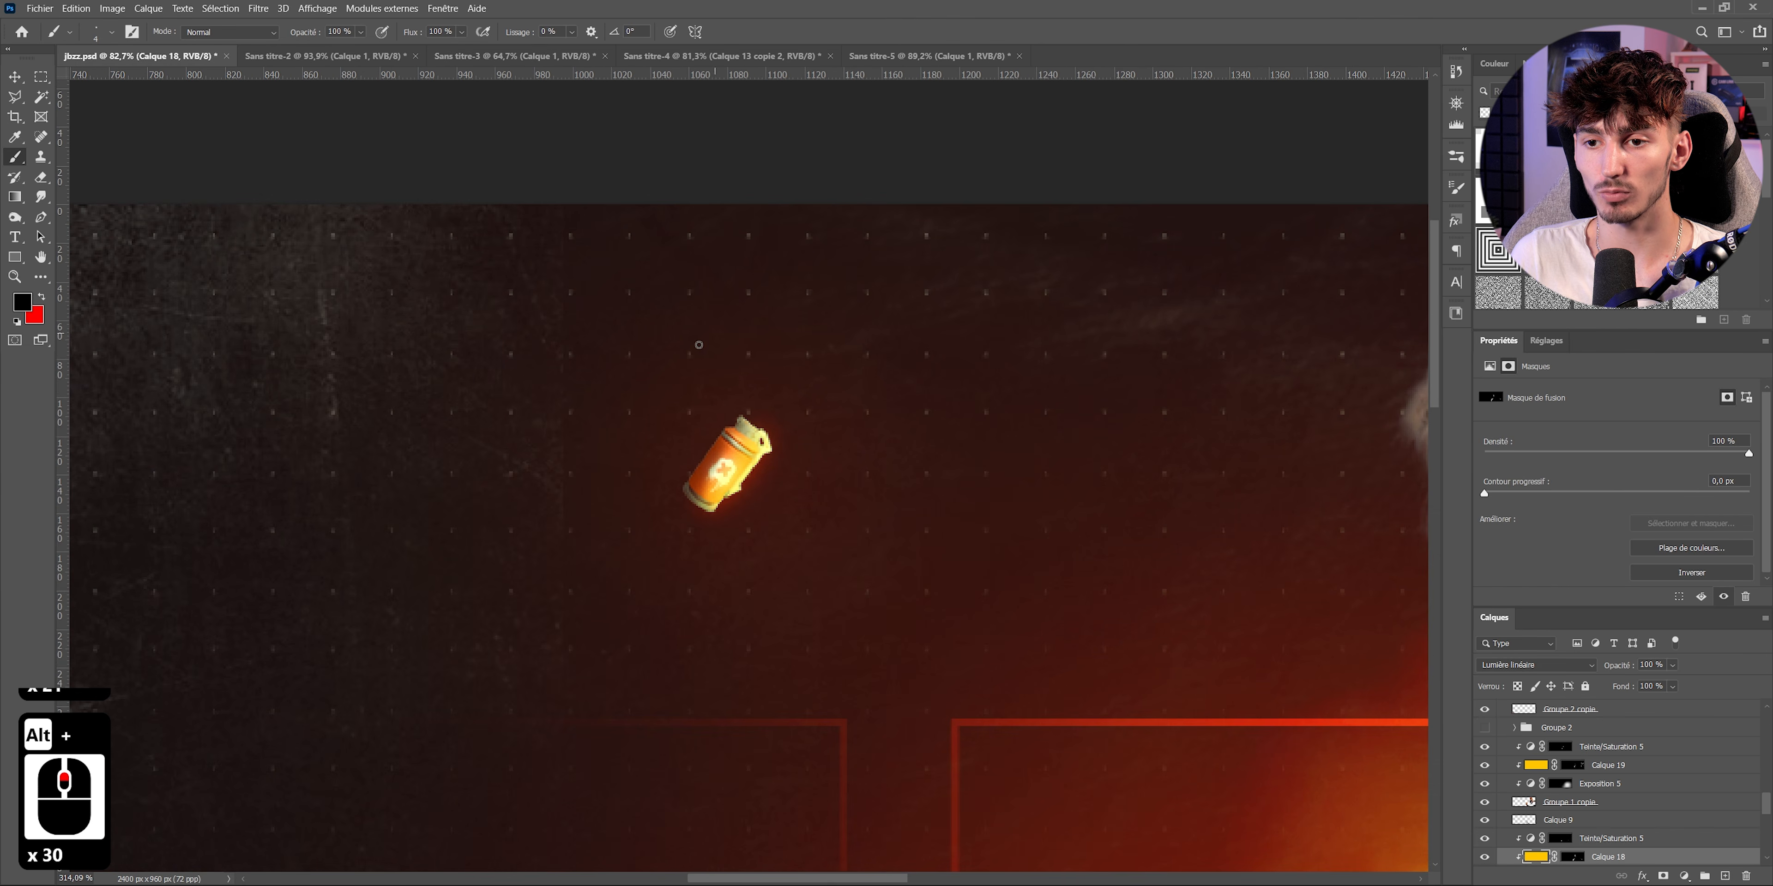
scroll(869, 499, "down", 12)
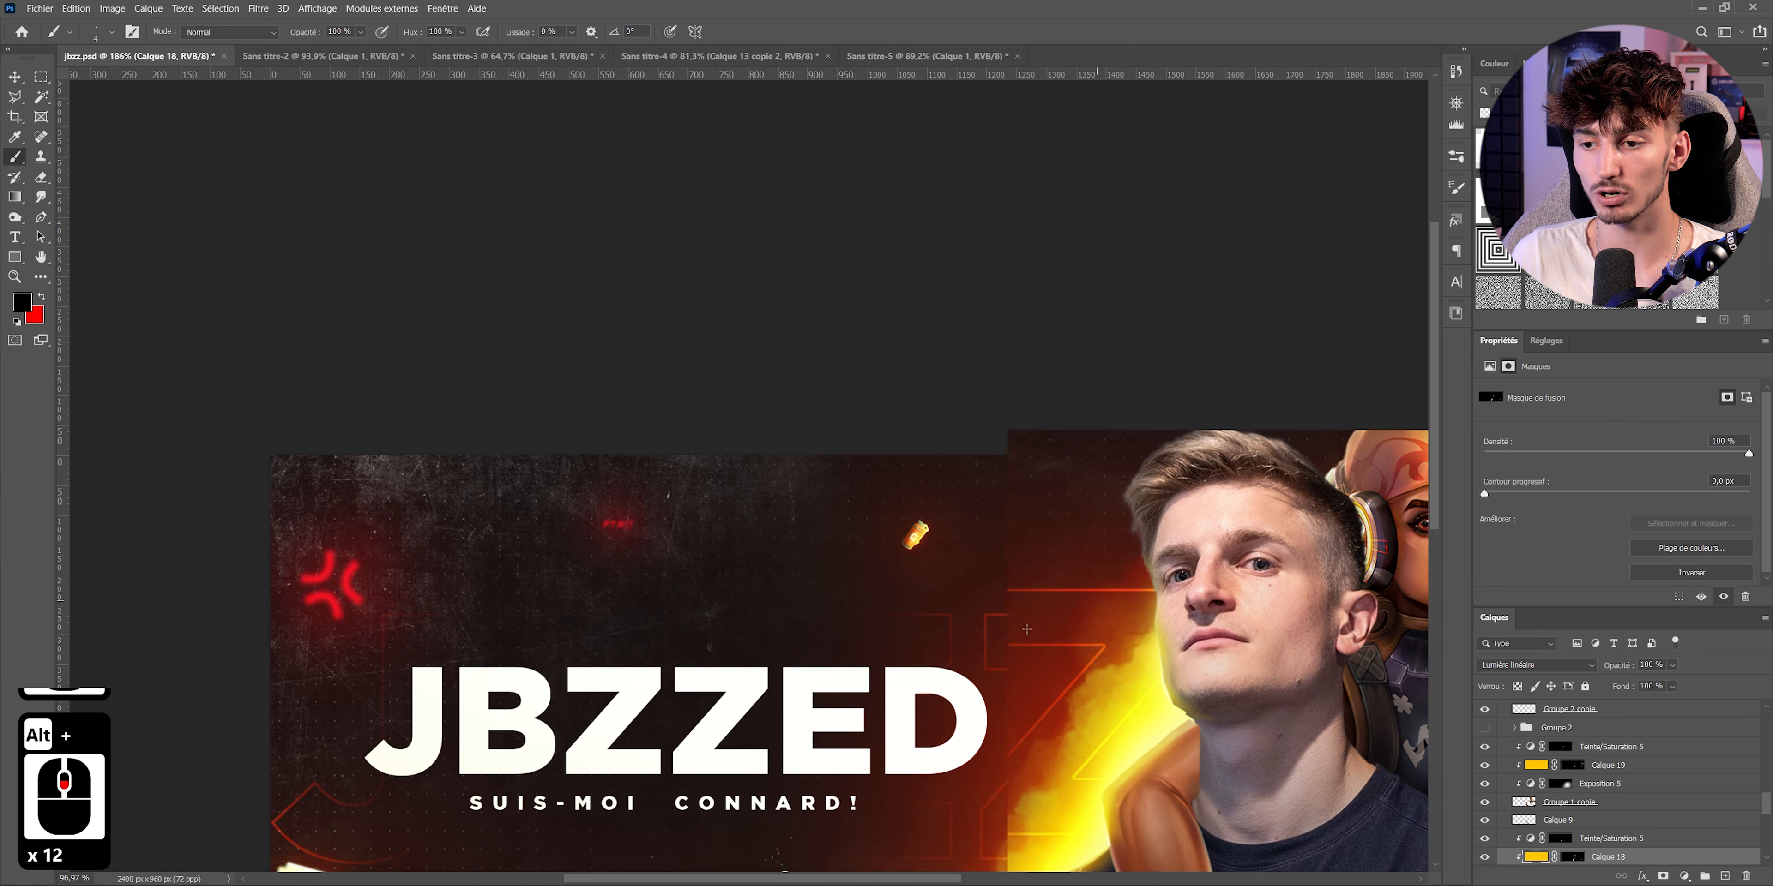
scroll(849, 509, "up", 10)
scroll(848, 509, "down", 20)
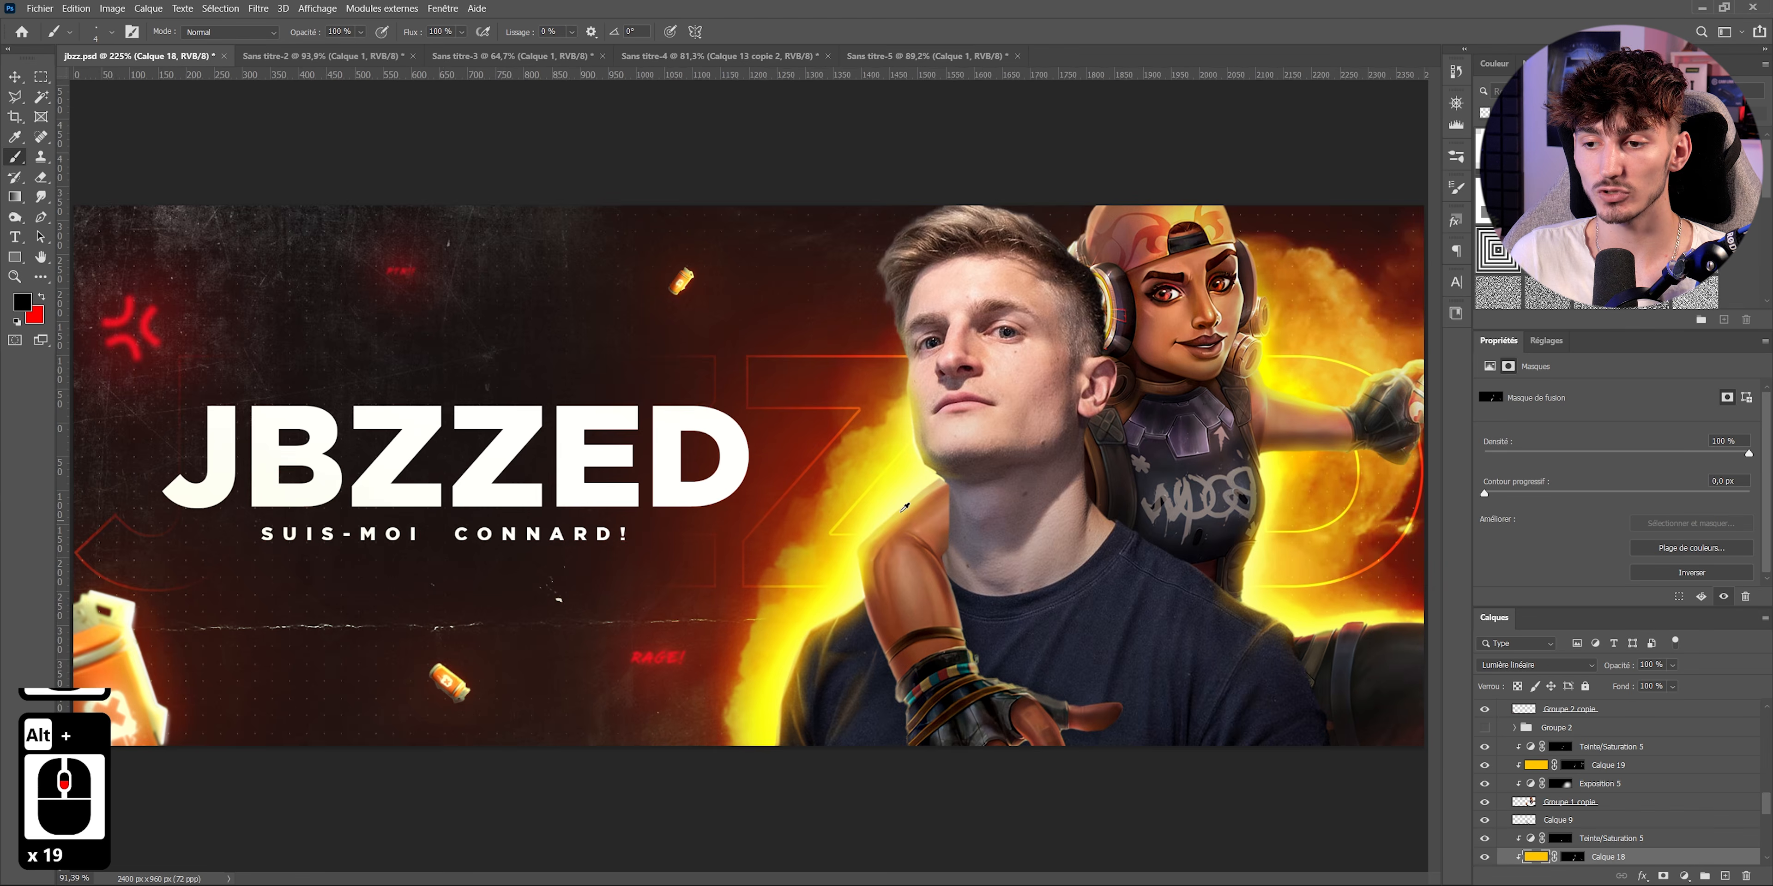
scroll(450, 664, "up", 3)
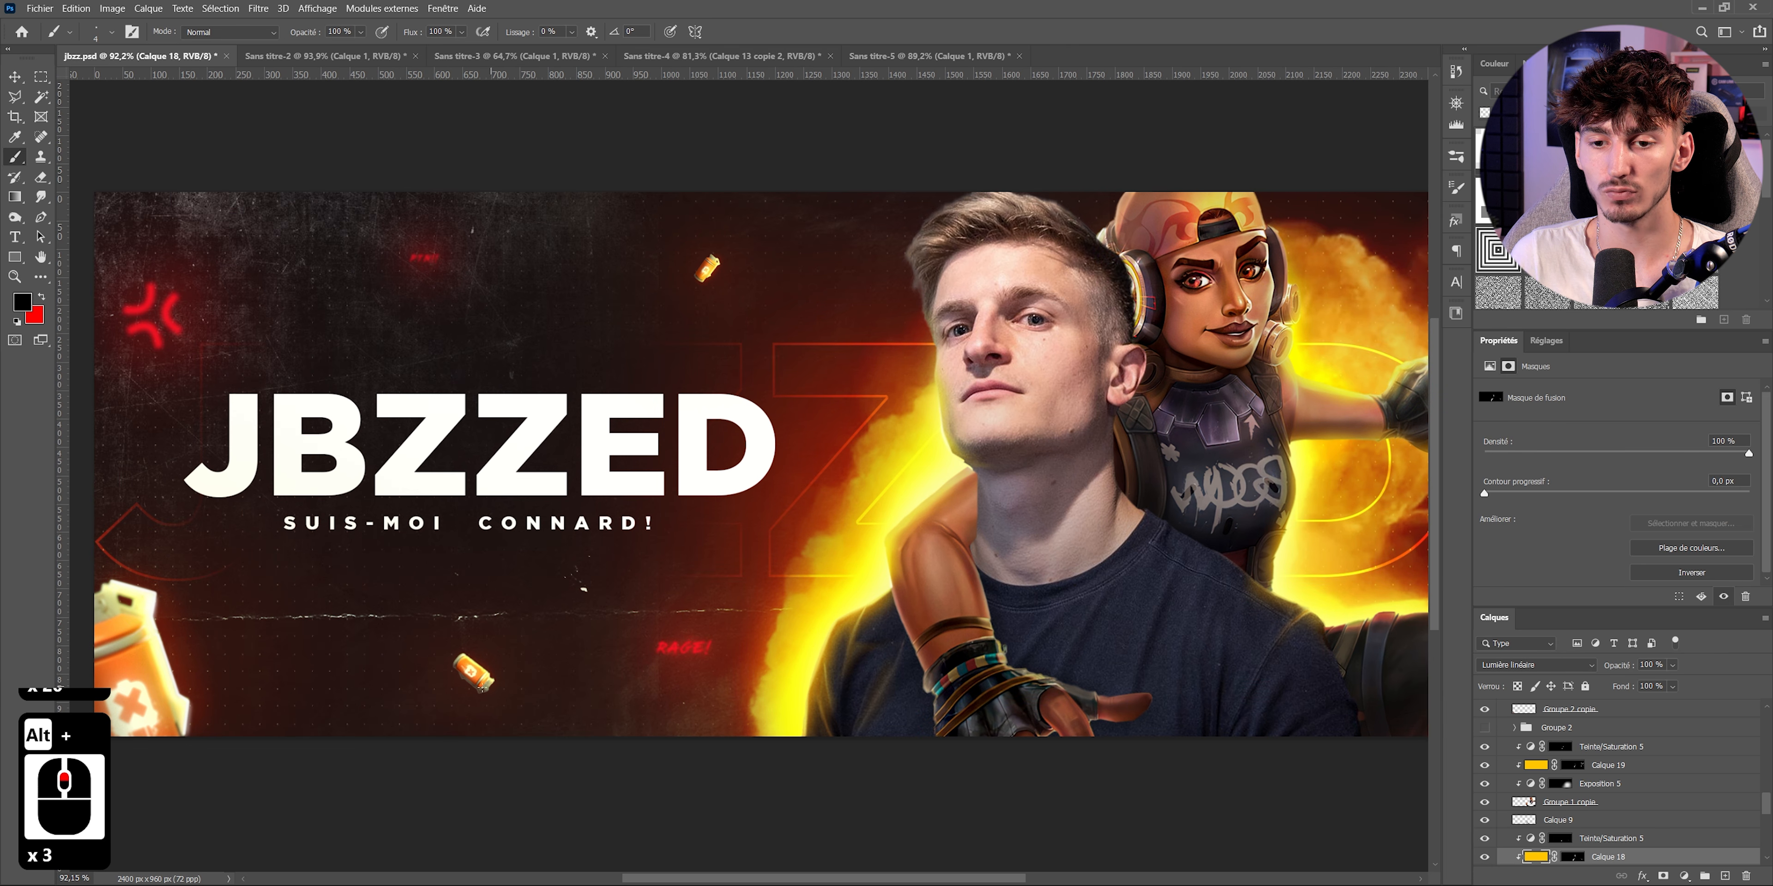
scroll(411, 668, "down", 8)
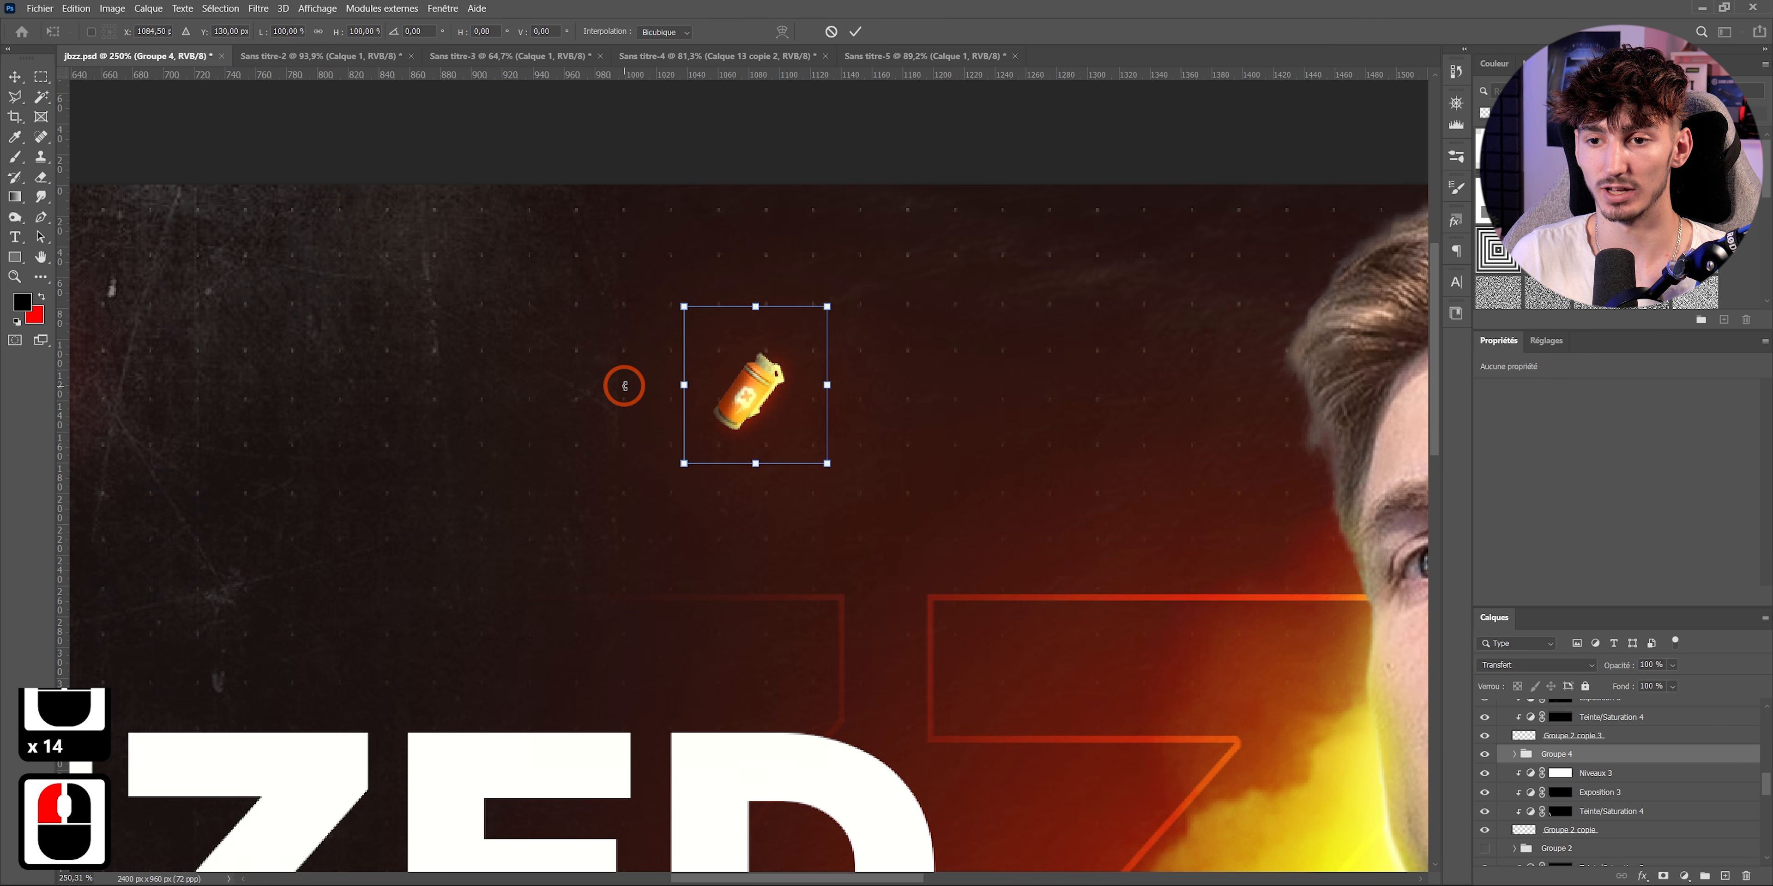
- Try rotating the small upper grenade group by 135° in jbzz.psd, and undo the rotation
left_click_drag(621, 384, 867, 208)
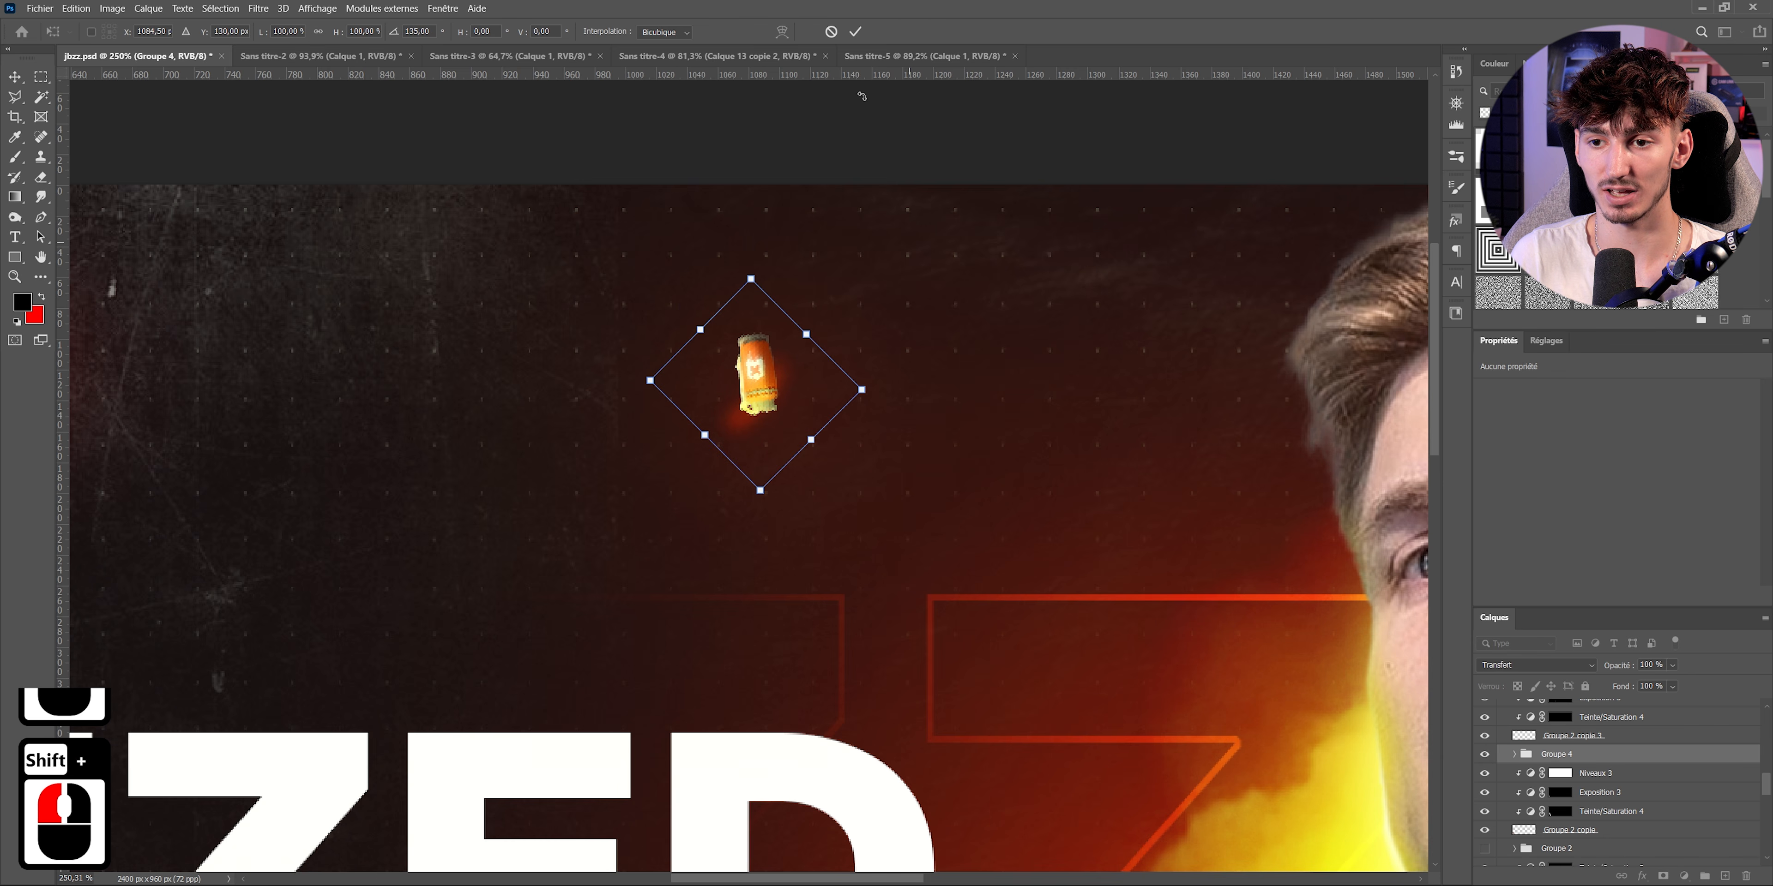
left_click(855, 31)
scroll(790, 331, "down", 11)
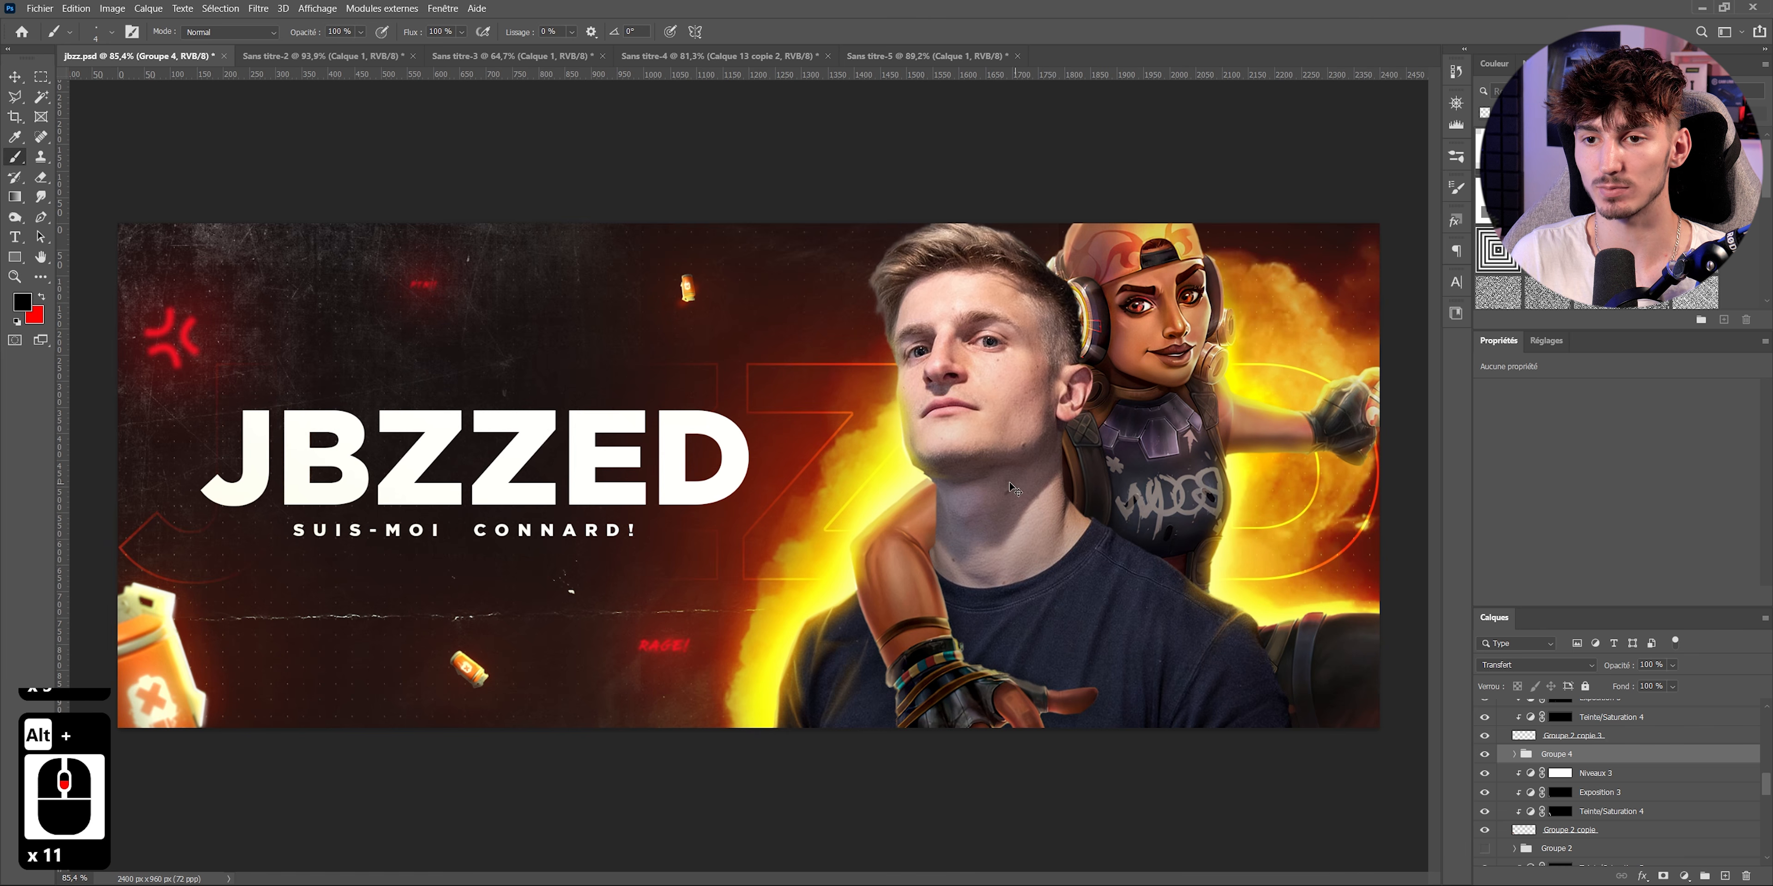
key("ctrl+z")
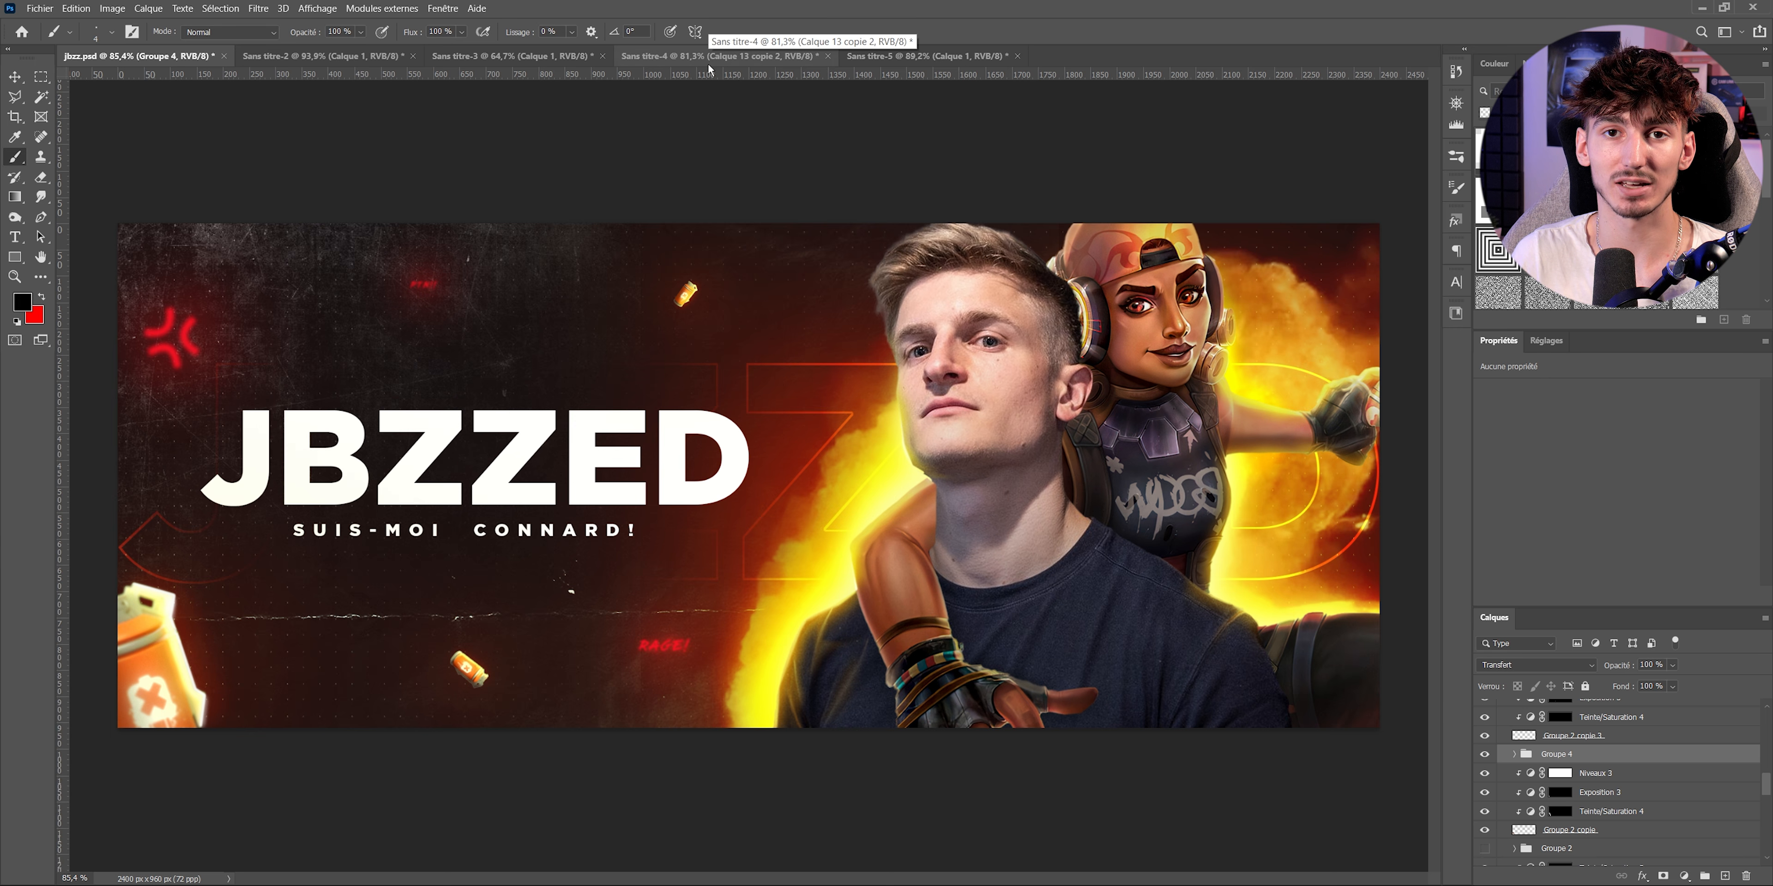
- Compare the Sans titre-4 banner with and without the grenades in Groupe 4
scroll(950, 573, "up", 5)
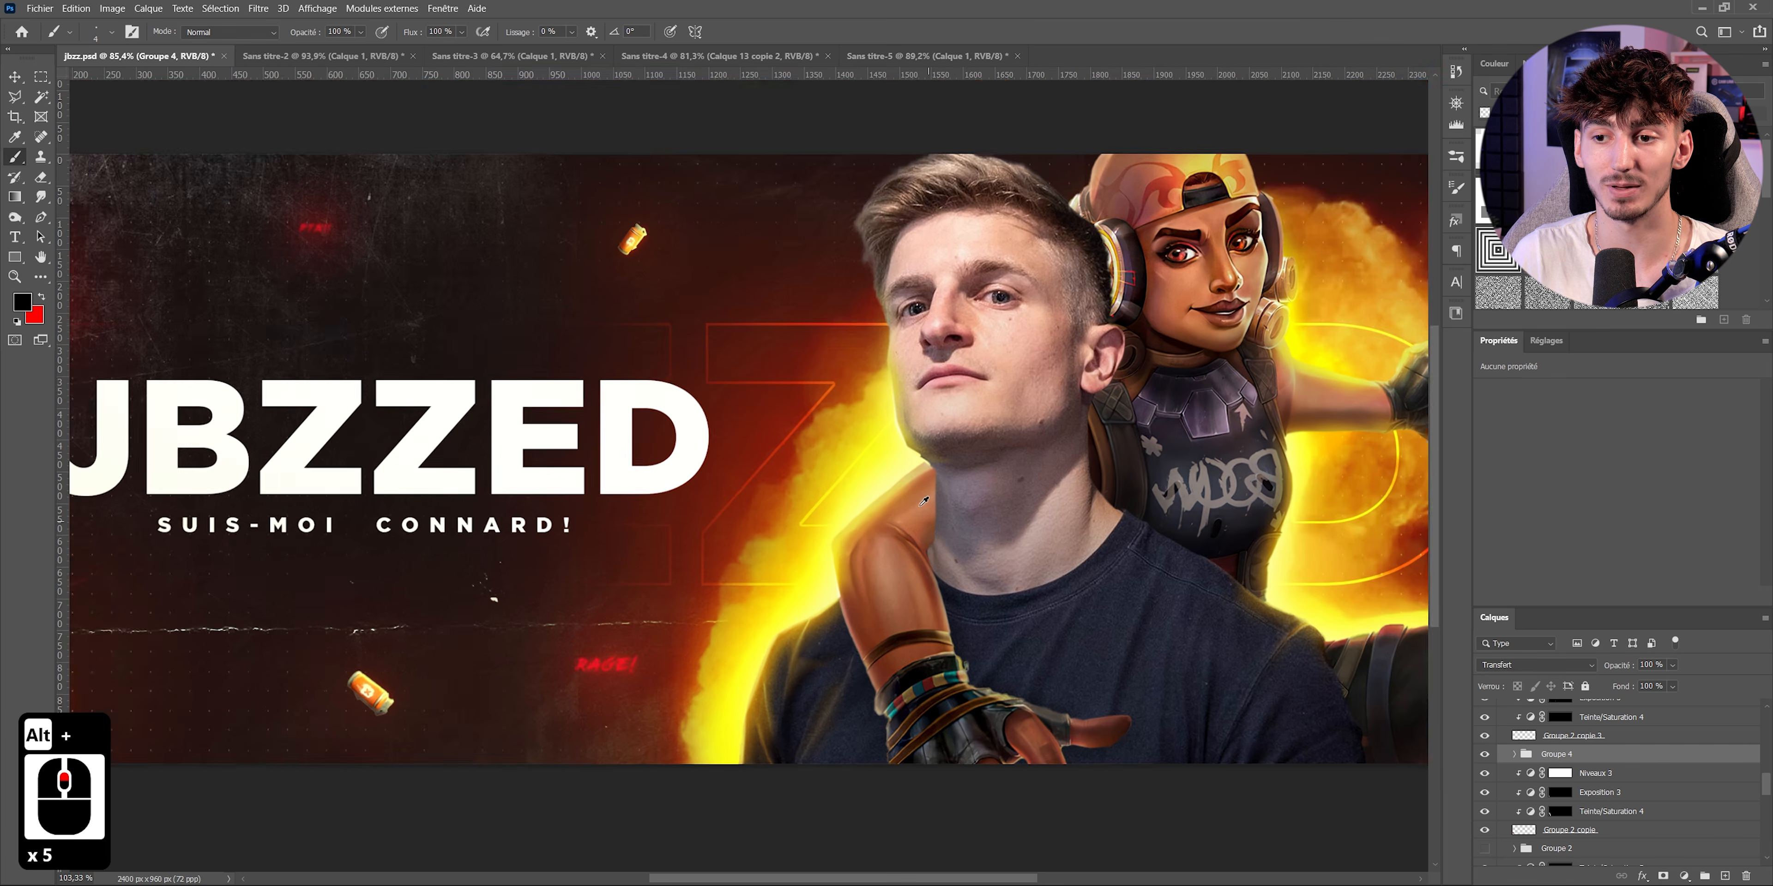
scroll(802, 709, "down", 5)
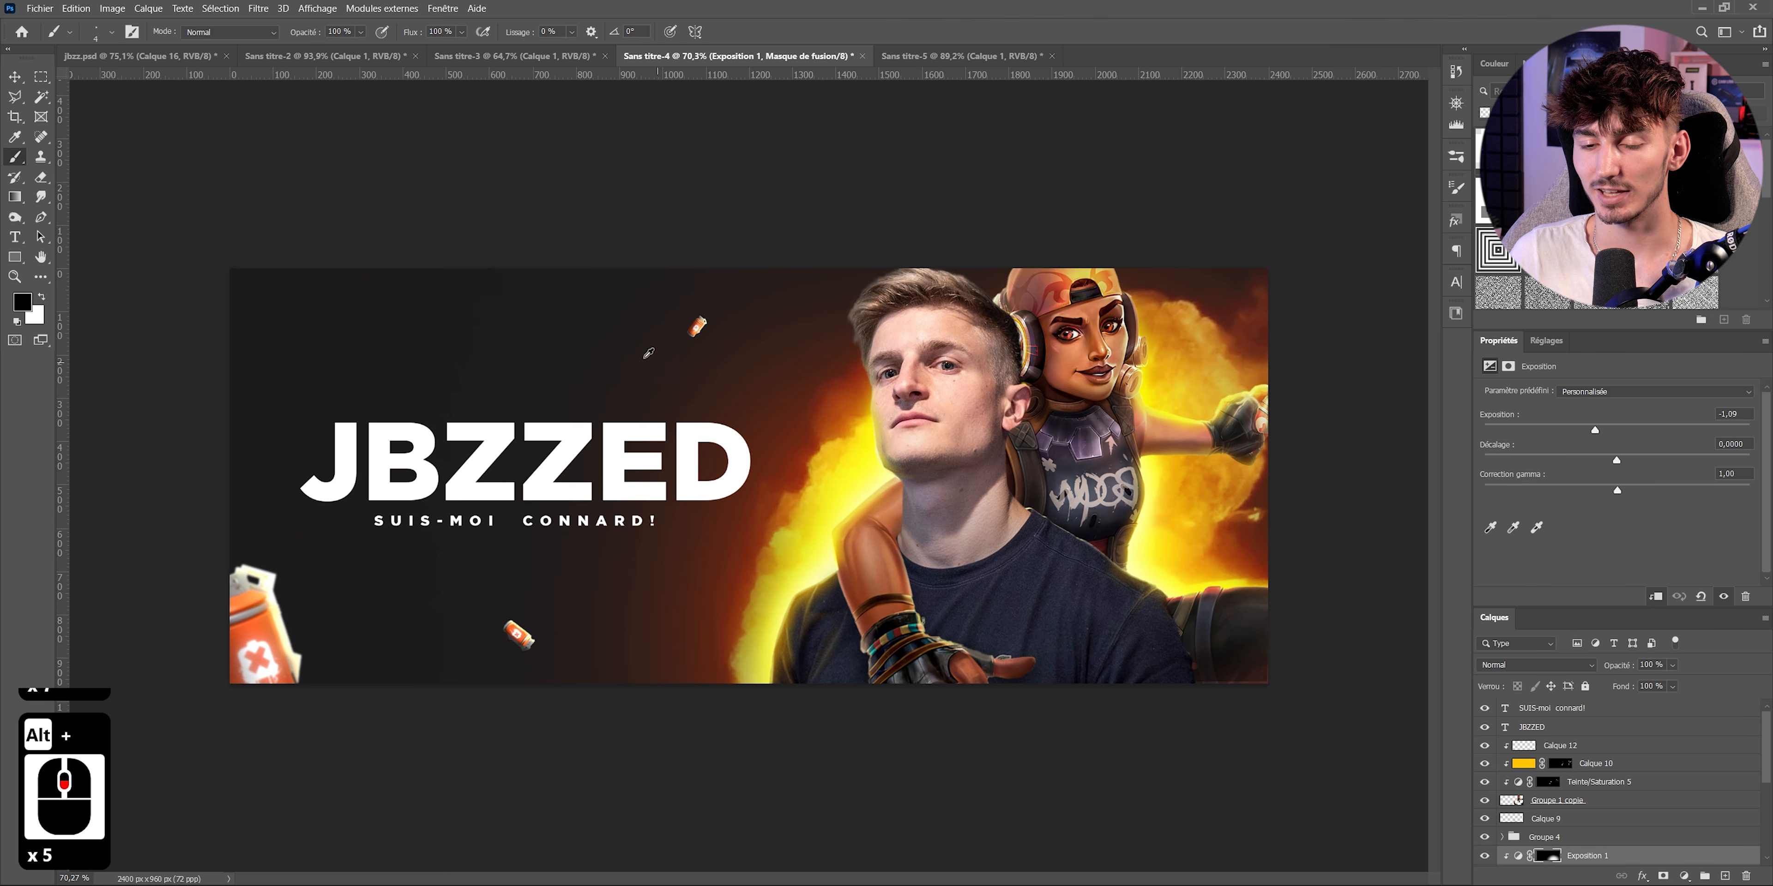
scroll(466, 593, "down", 2)
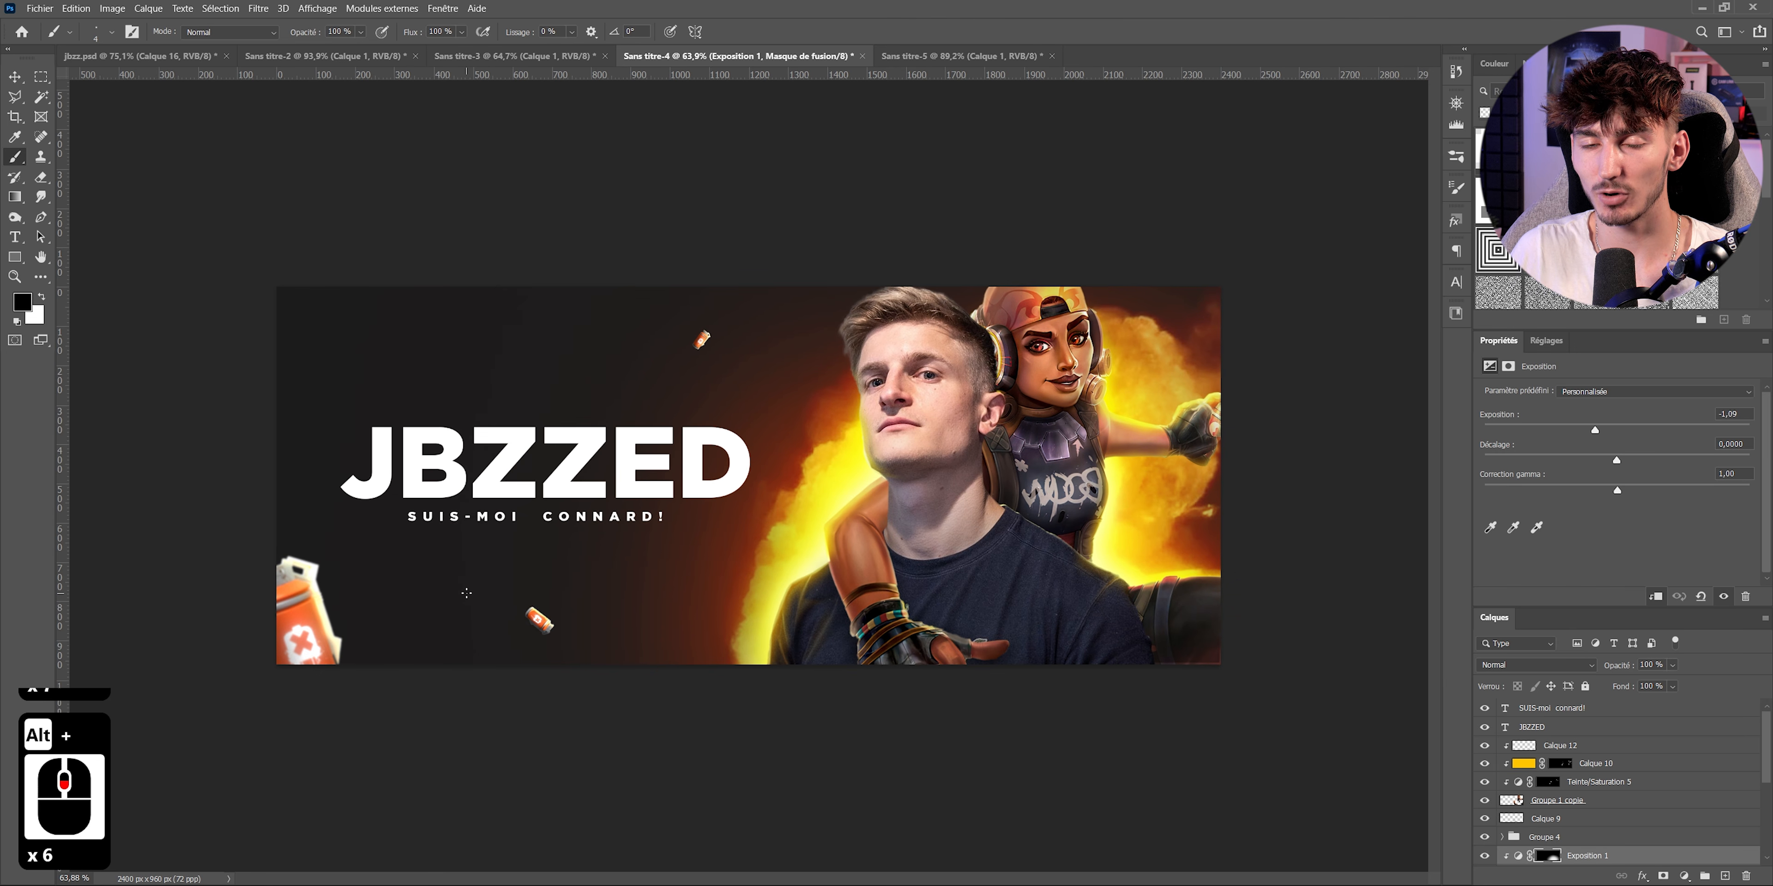
scroll(1514, 791, "down", 2)
left_click(1481, 799)
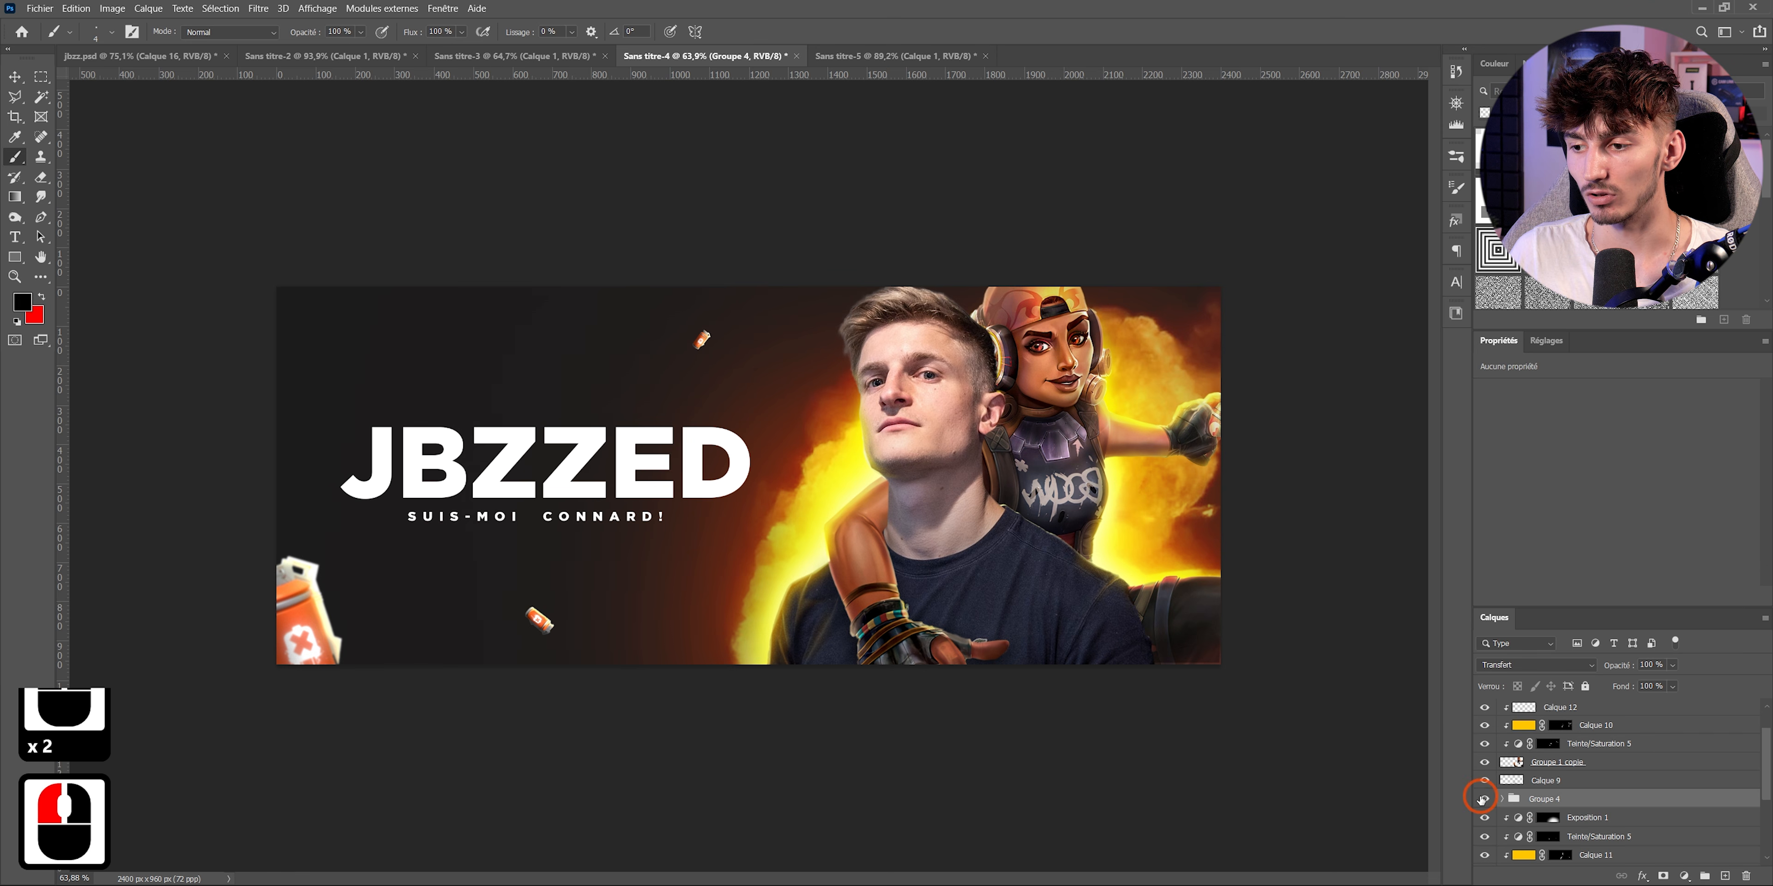
left_click(1482, 800)
left_click(1483, 800)
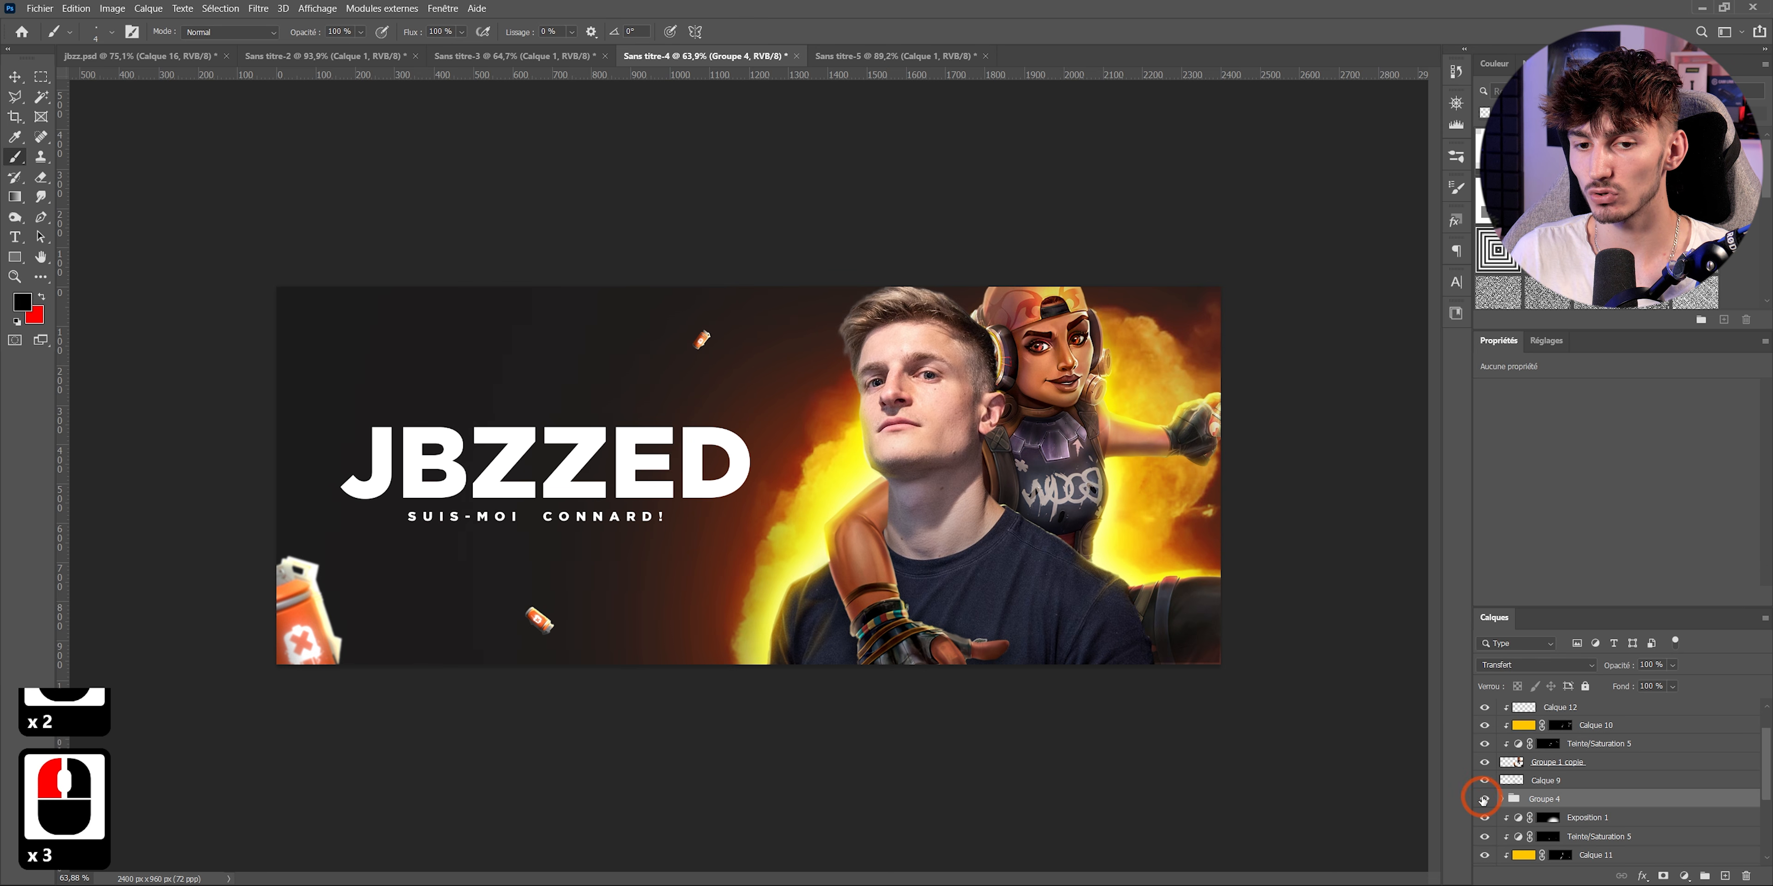
- Add a new layer above Groupe 4 and fill it with the yellow-orange color ffc000
left_click(1724, 877)
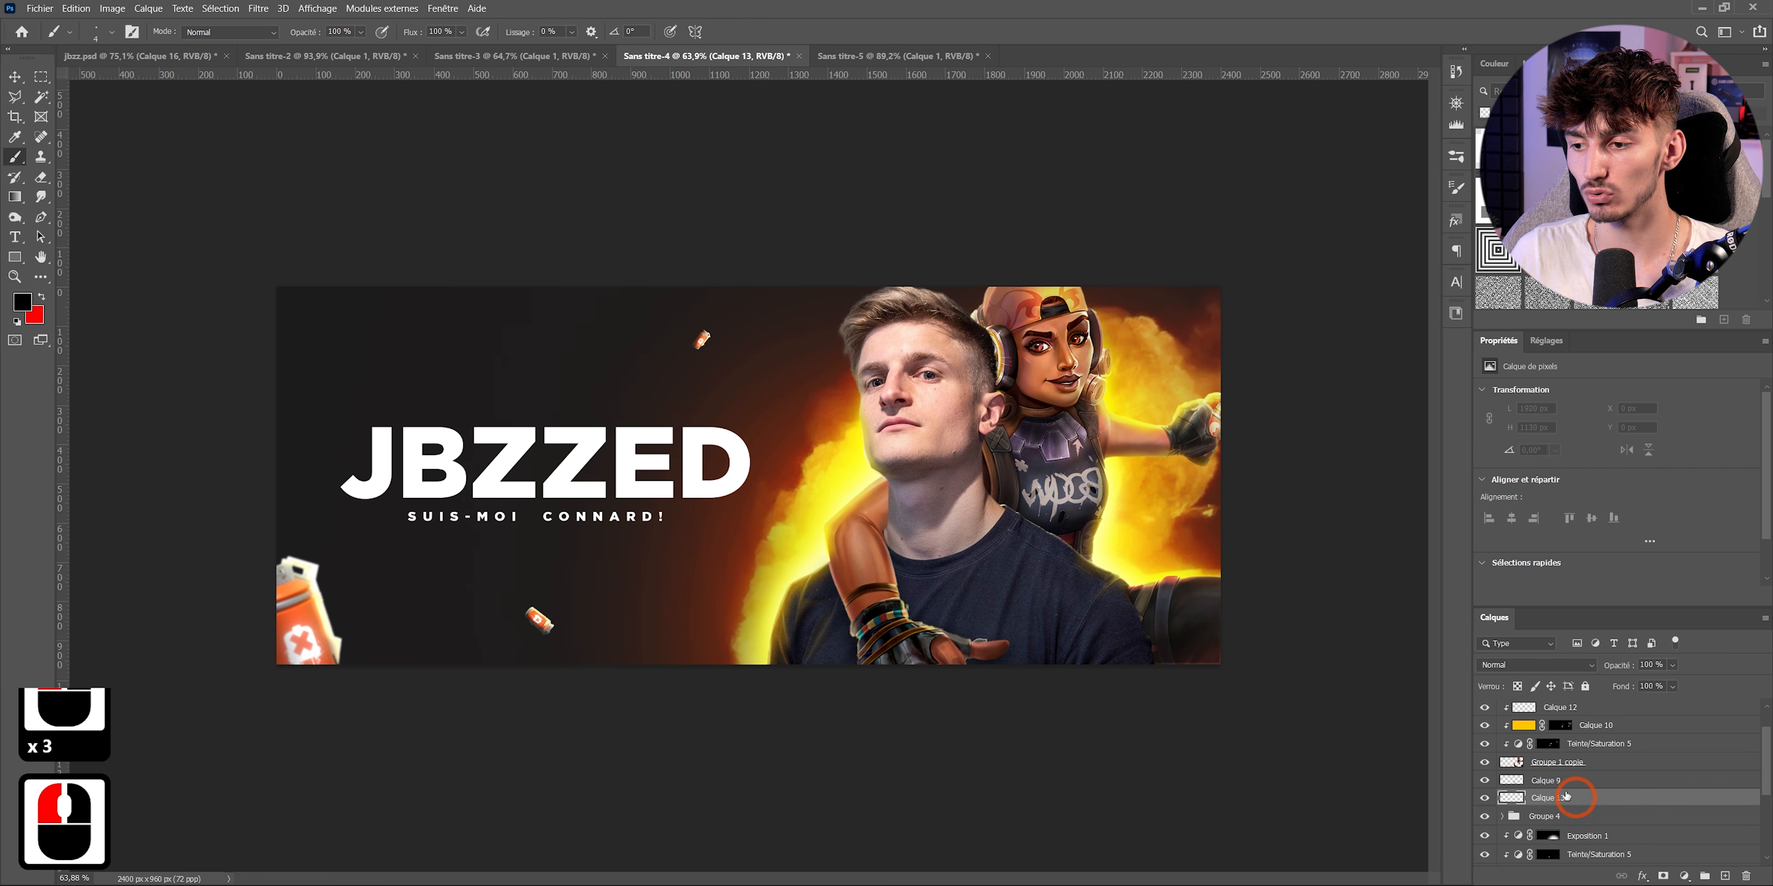
left_click(23, 301)
left_click(1603, 581)
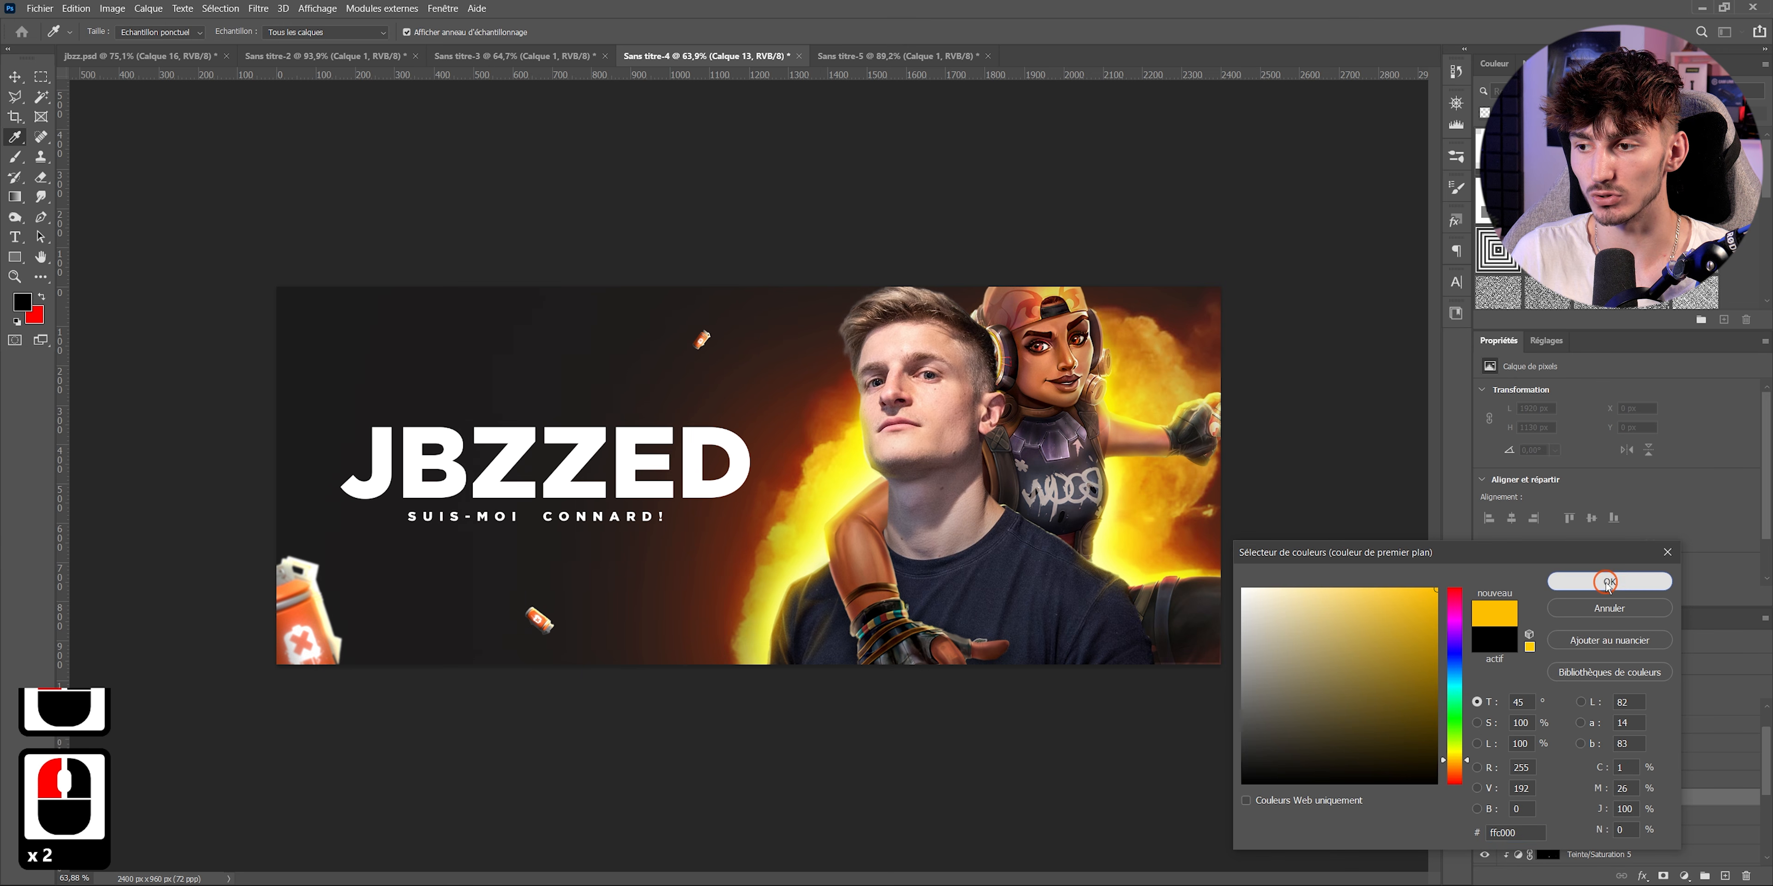
key("alt+BackSpace")
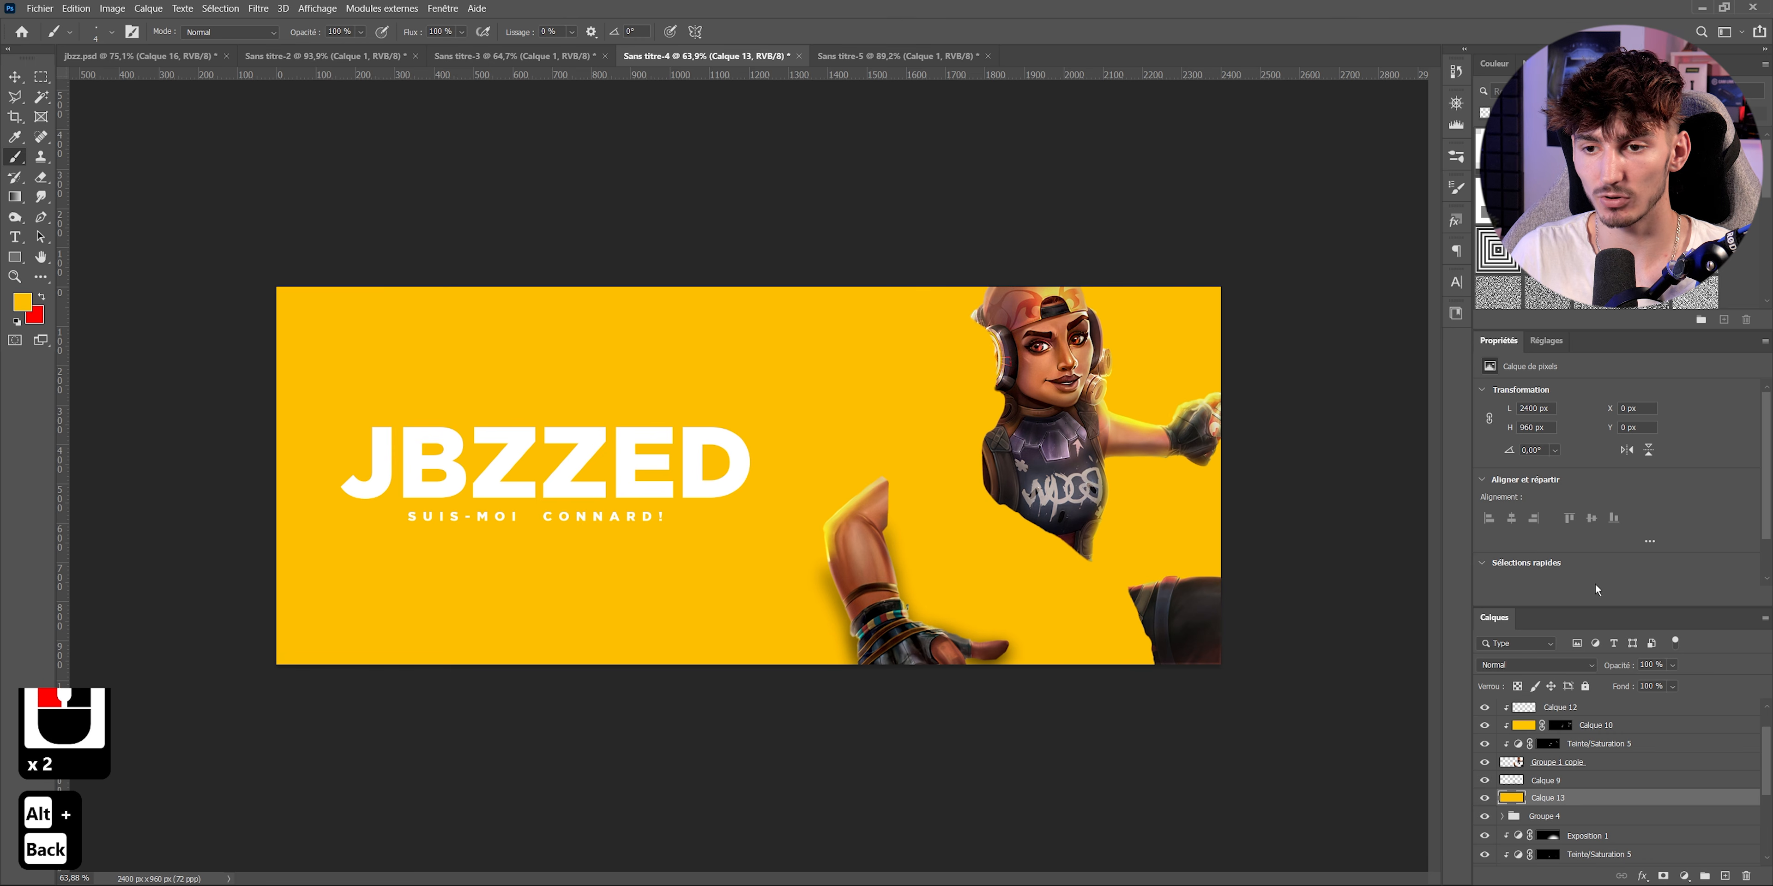
- Set the yellow-orange layer's blend mode to Lumière vive and hide its fill with an inverted layer mask
left_click(1534, 665)
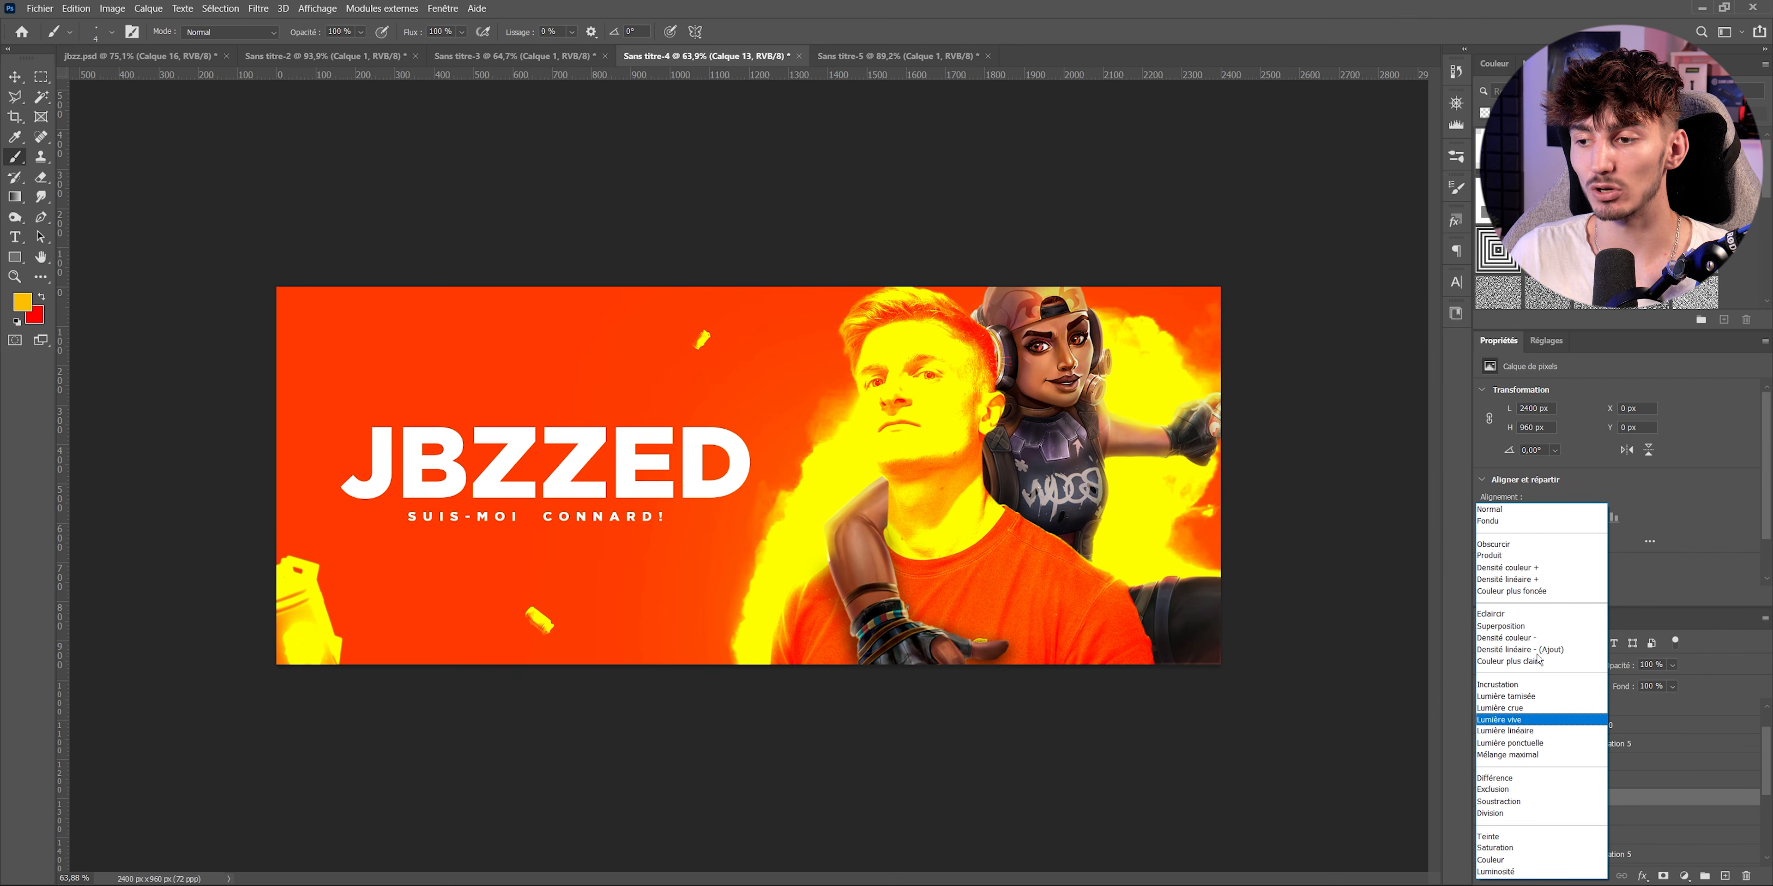
left_click(1486, 719)
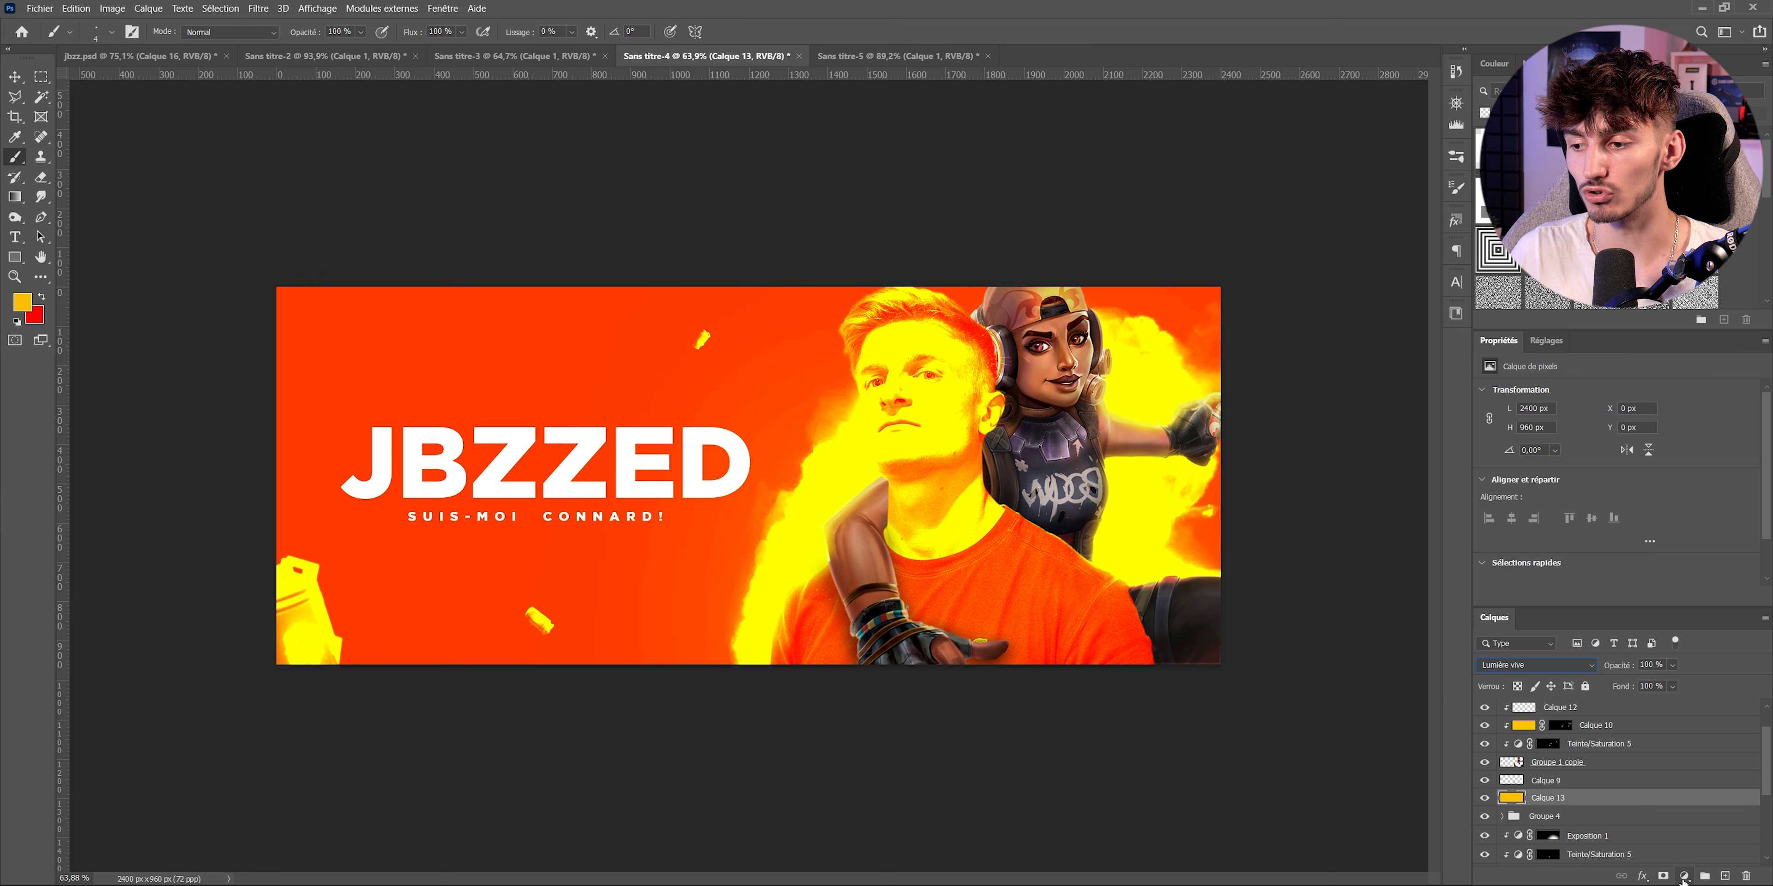
left_click(1665, 876)
key("ctrl+i")
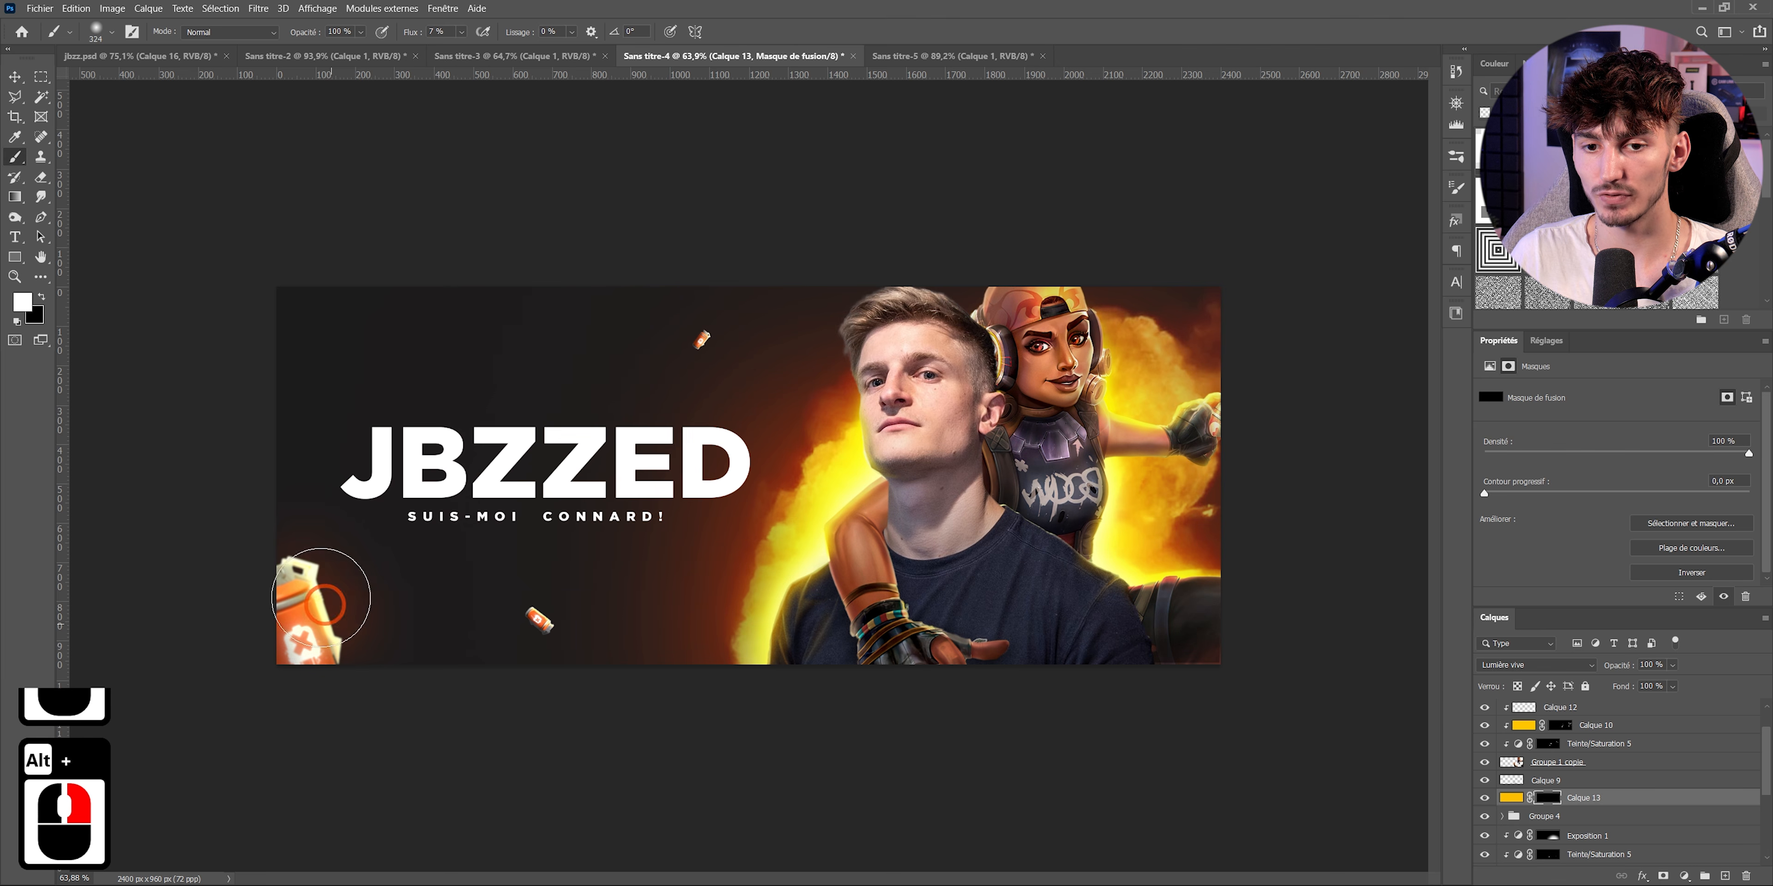
- Paint a warm glow over the large cropped grenade on Calque 13's layer mask
left_click_drag(309, 597, 327, 649)
scroll(282, 630, "up", 4)
left_click_drag(135, 605, 190, 730)
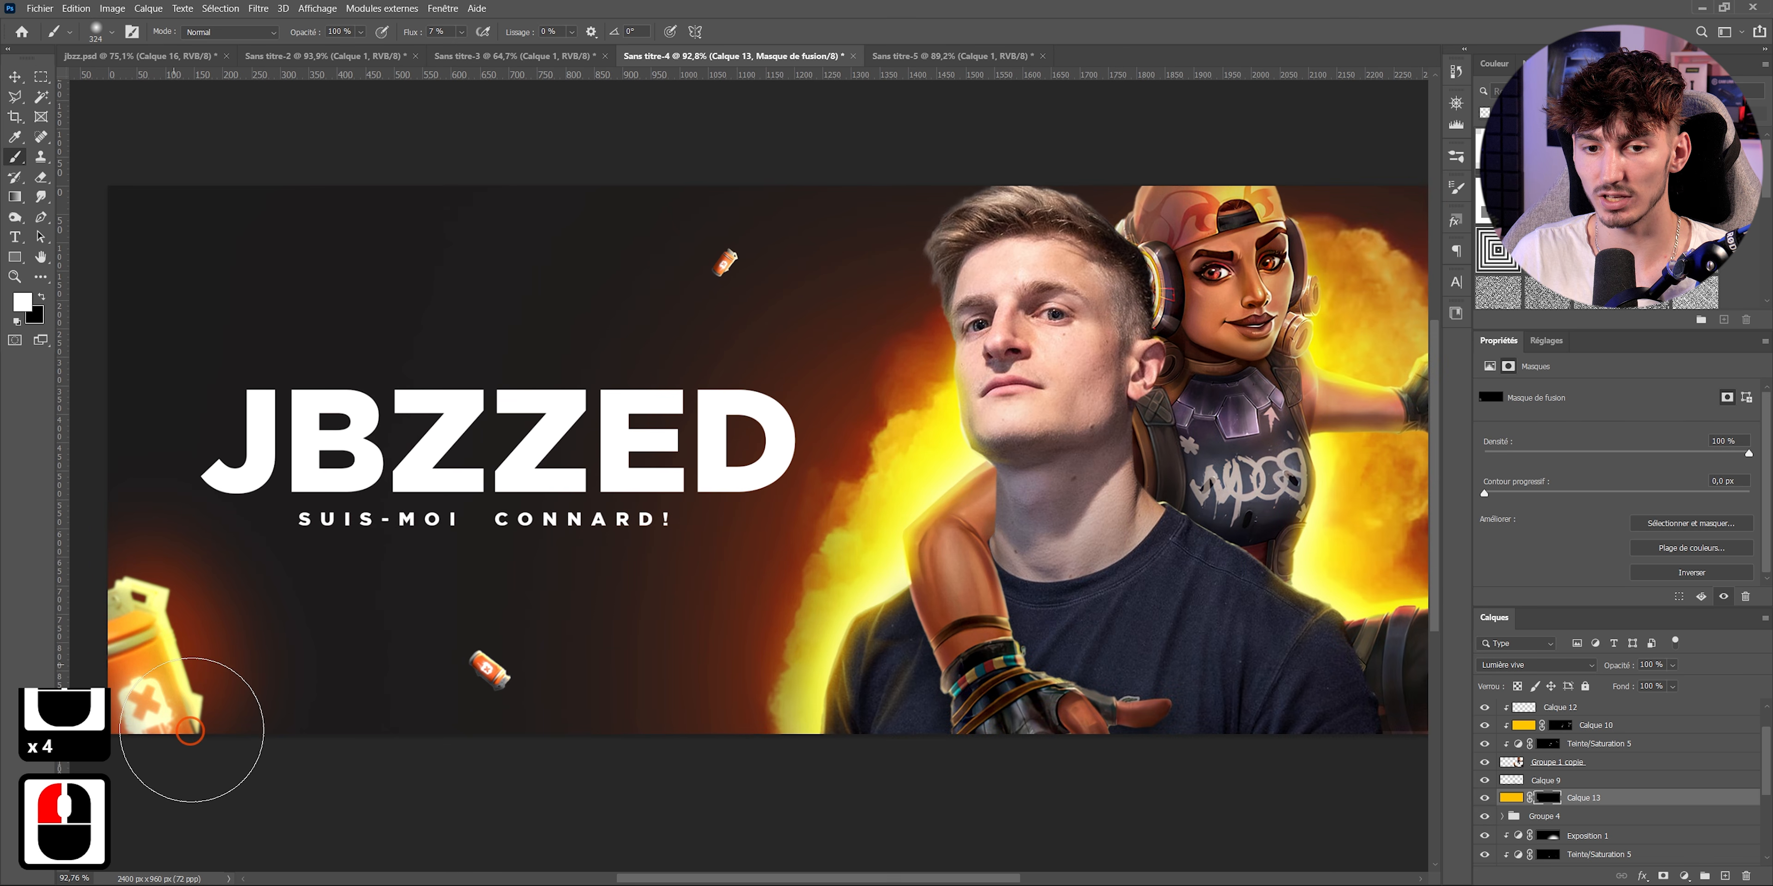
scroll(481, 656, "up", 1)
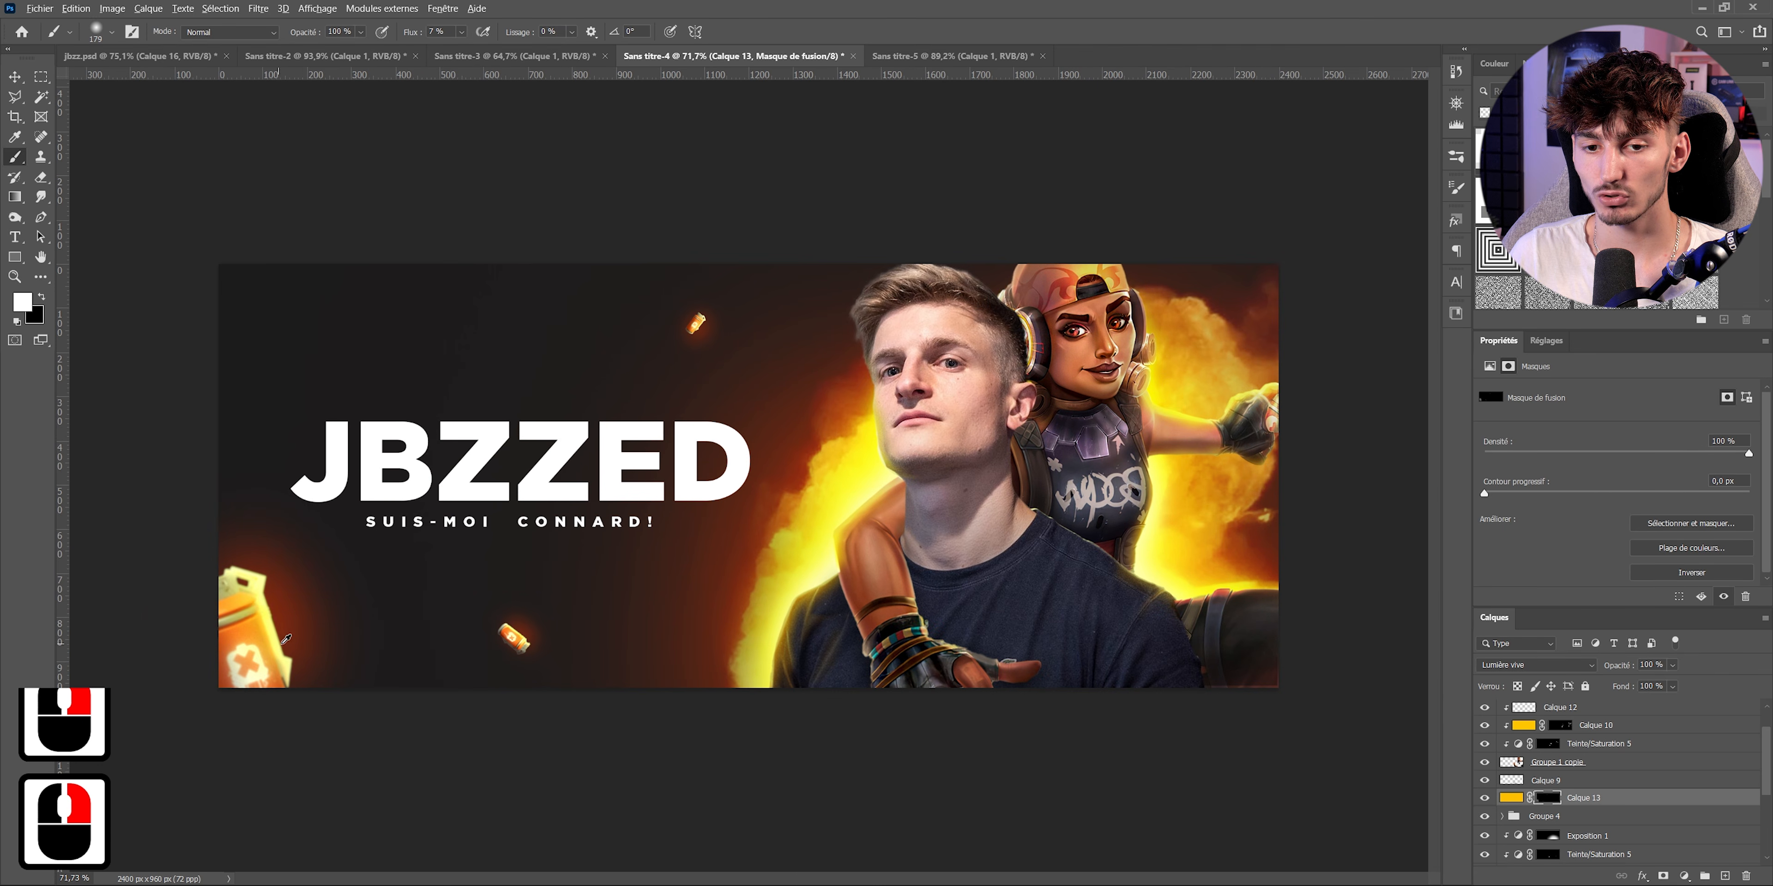
- Reduce the brush flow to 1% and build up a wide, faint glow around the large grenade with a very large brush
left_click_drag(283, 643, 482, 633)
left_click_drag(417, 32, 412, 32)
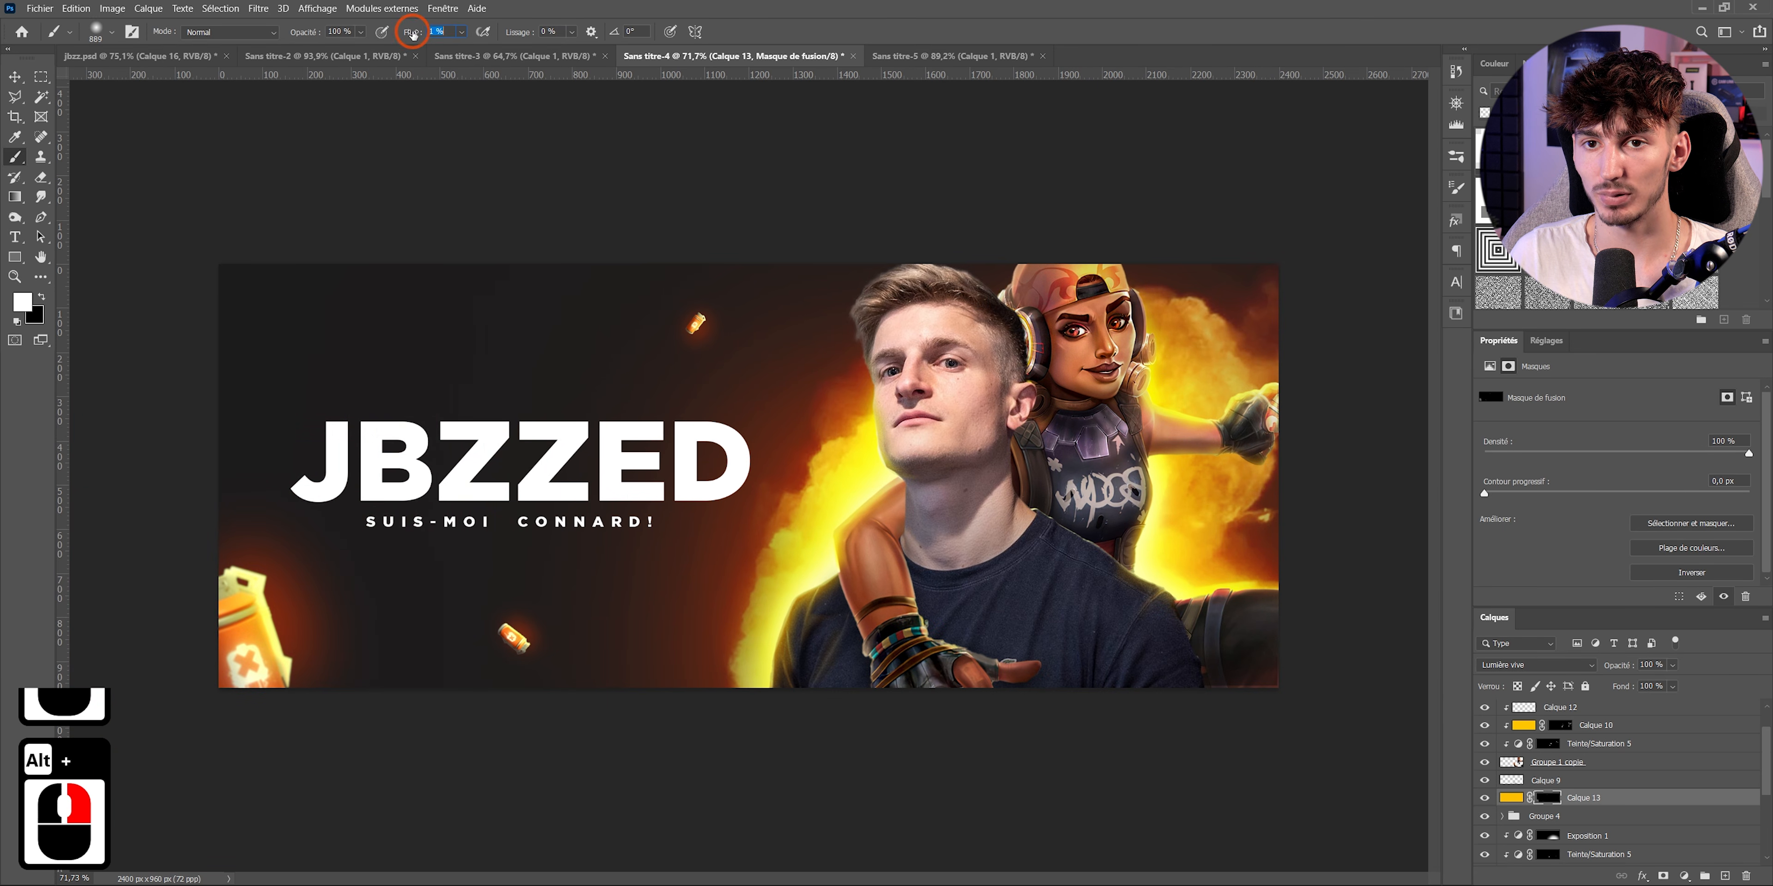
left_click(257, 519)
mouse_move(261, 624)
left_mouse_down()
mouse_move(324, 611)
mouse_move(246, 628)
mouse_move(294, 627)
mouse_move(242, 631)
left_mouse_up()
left_click(263, 628)
left_click(247, 632)
left_click(247, 631)
left_click(247, 632)
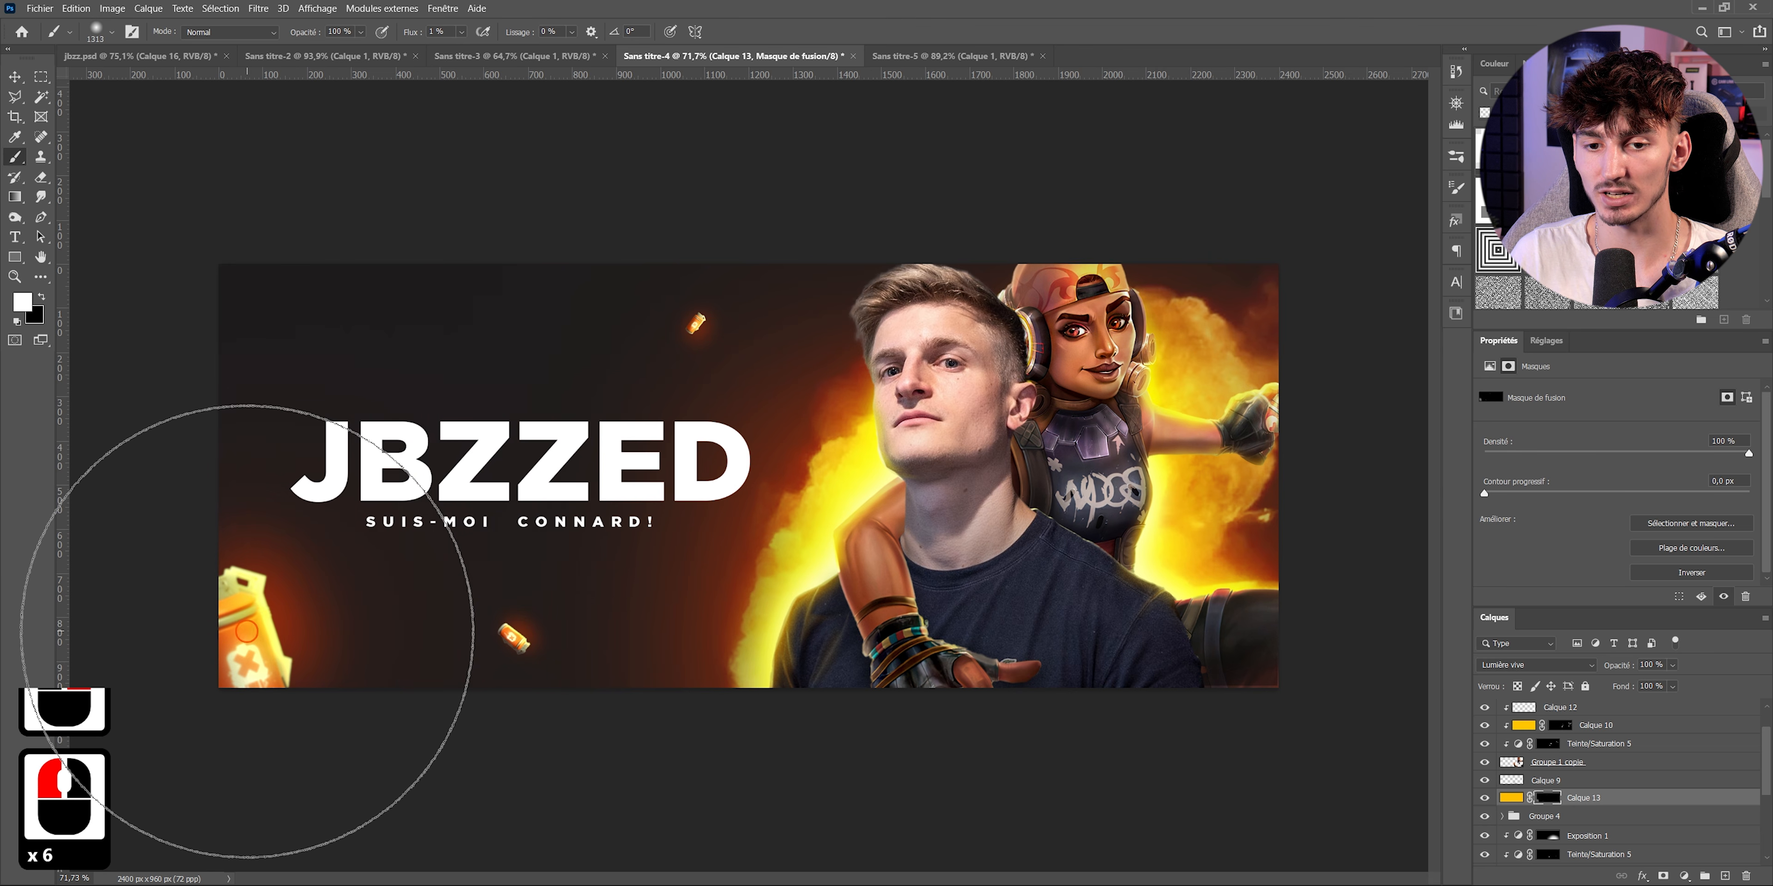
left_click(247, 631)
left_click(247, 631)
left_click(246, 631)
- Dab the same faint glow around the two small grenades using a slightly smaller brush
left_click_drag(608, 645, 537, 645)
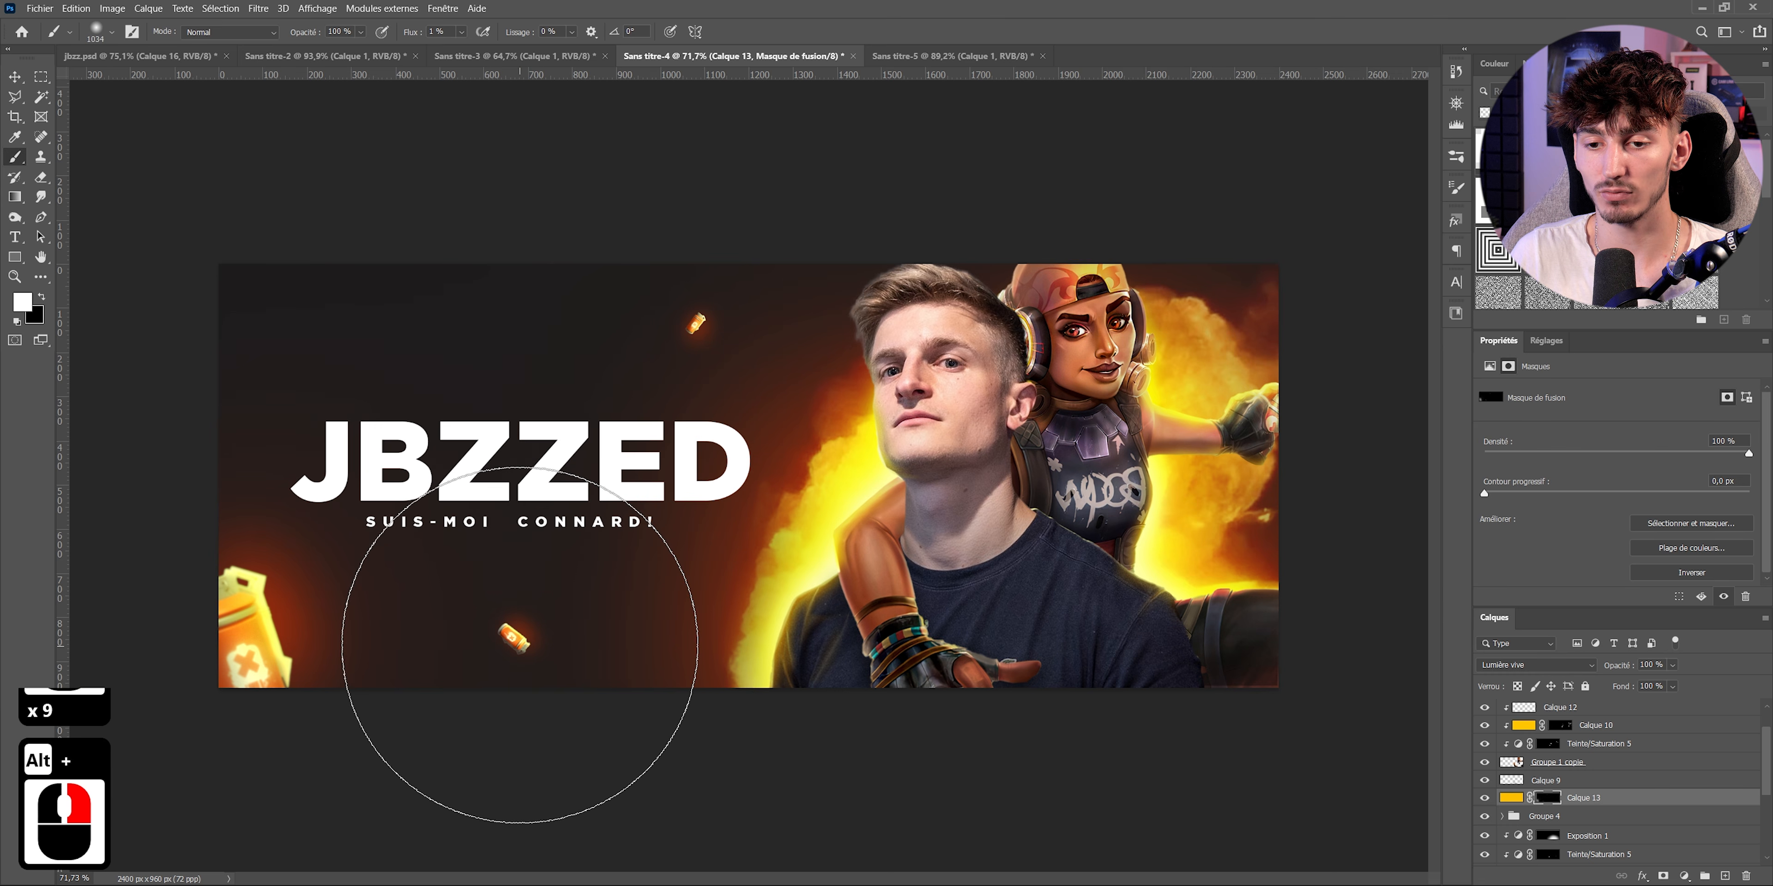
left_click(519, 645)
left_click(519, 645)
left_click(520, 645)
left_click(699, 321)
left_click(699, 321)
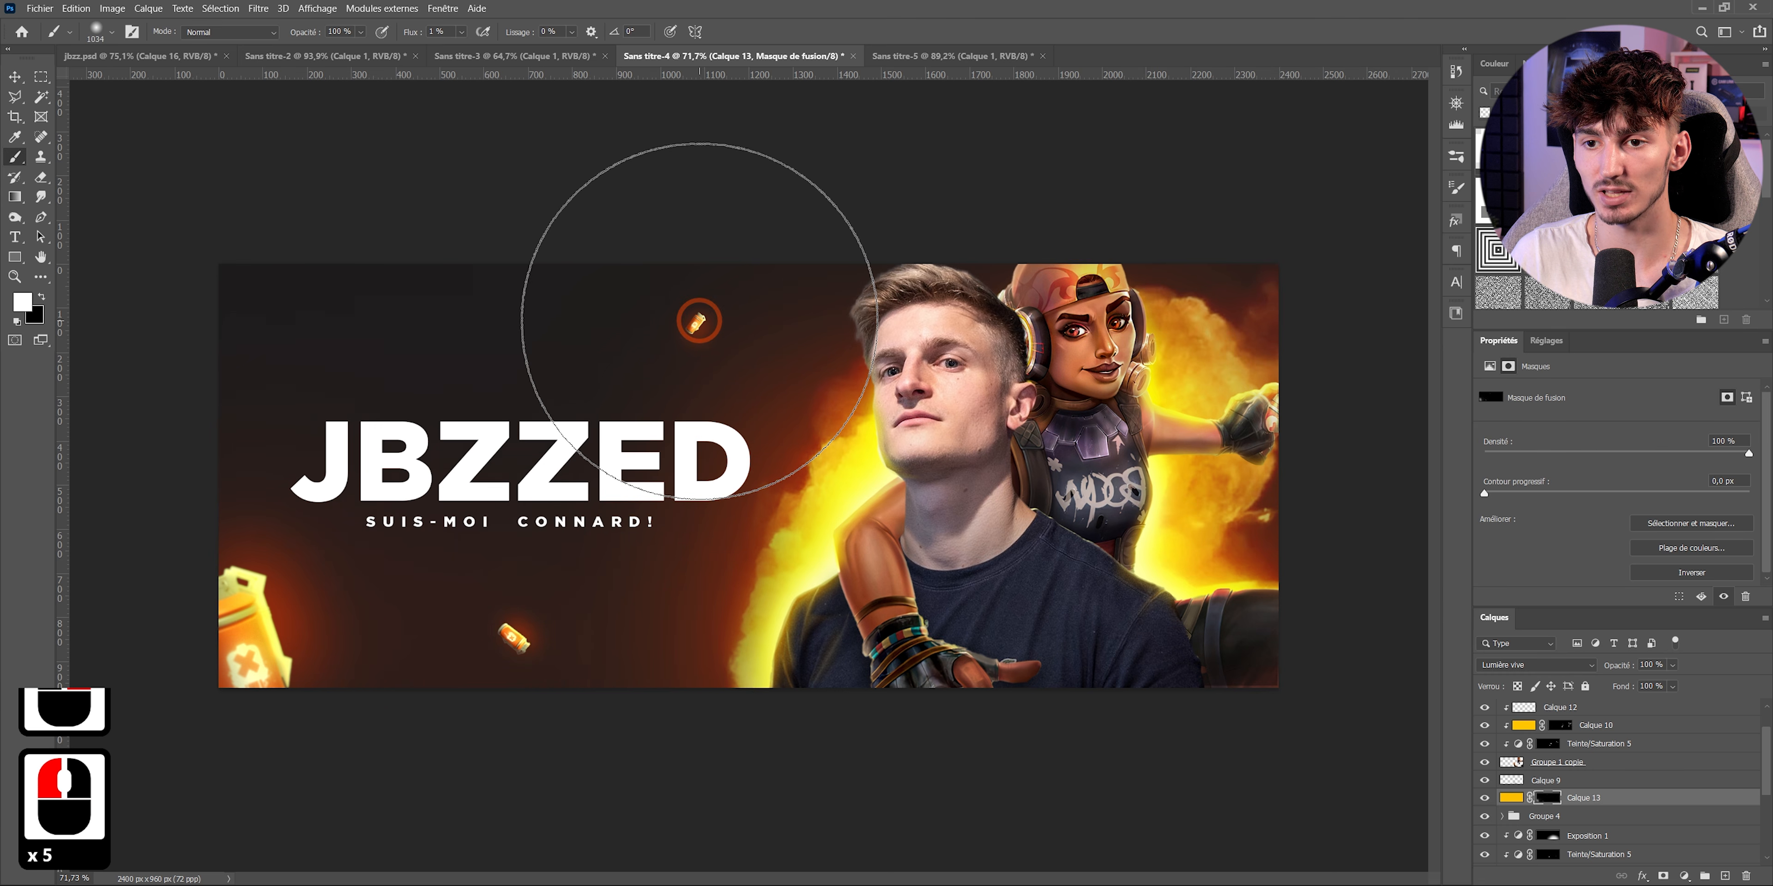
left_click(698, 321)
left_click(698, 320)
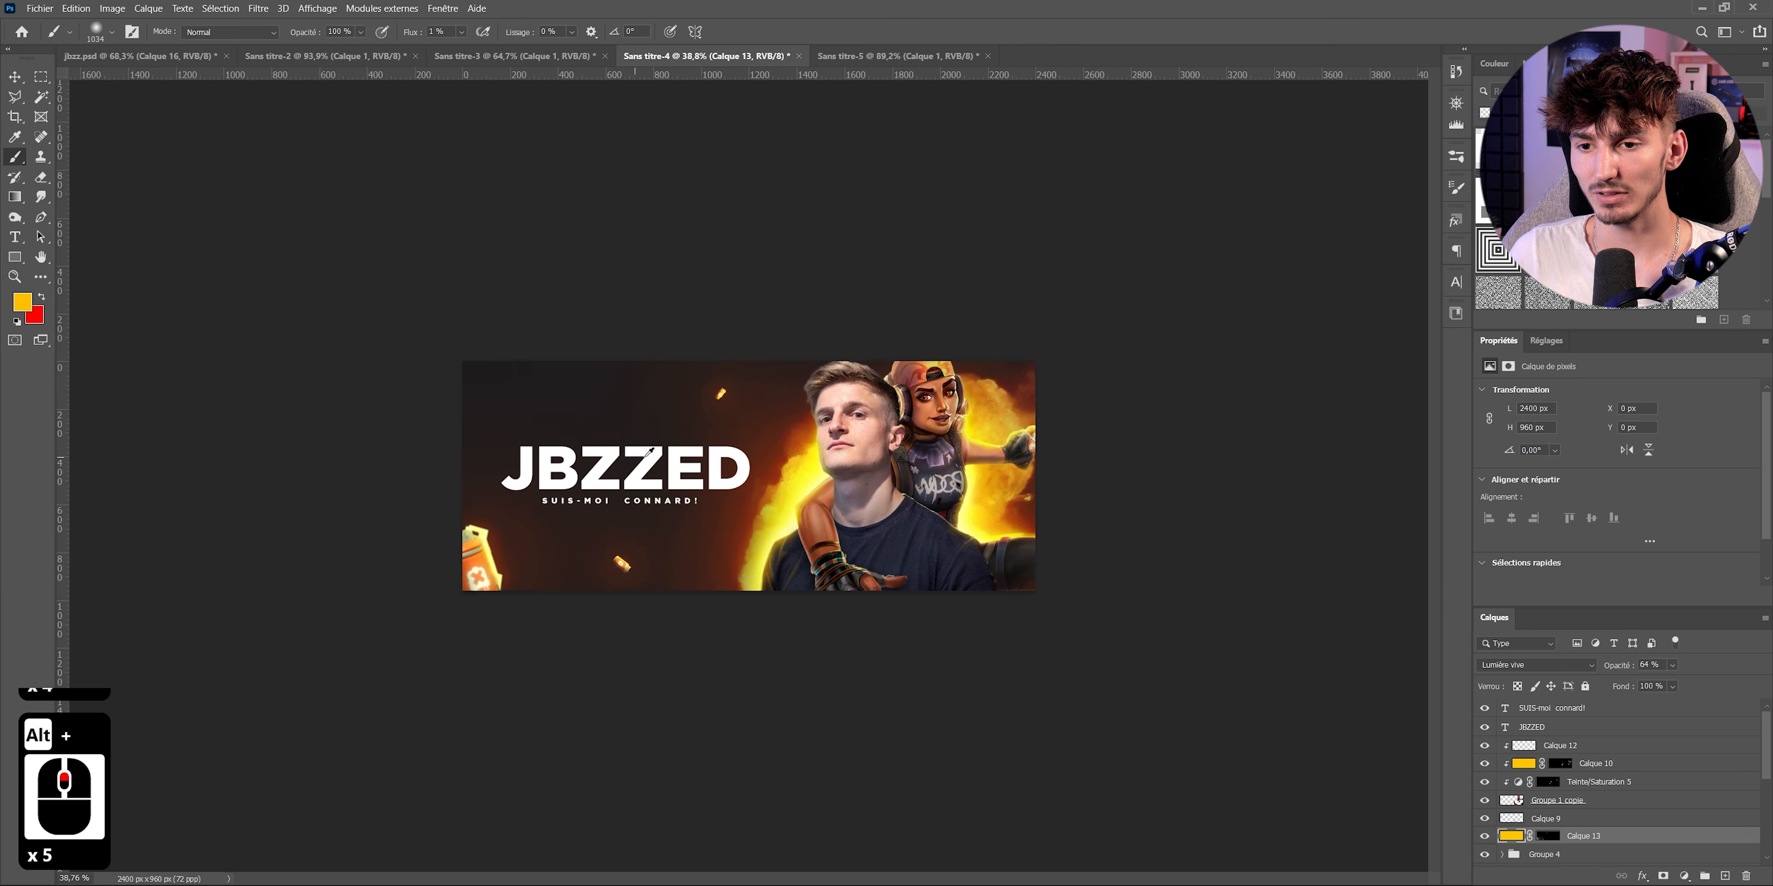
- Duplicate the JBZZED text layer and enlarge the original beneath the copy until its letters span the banner's full width
scroll(651, 466, "up", 3)
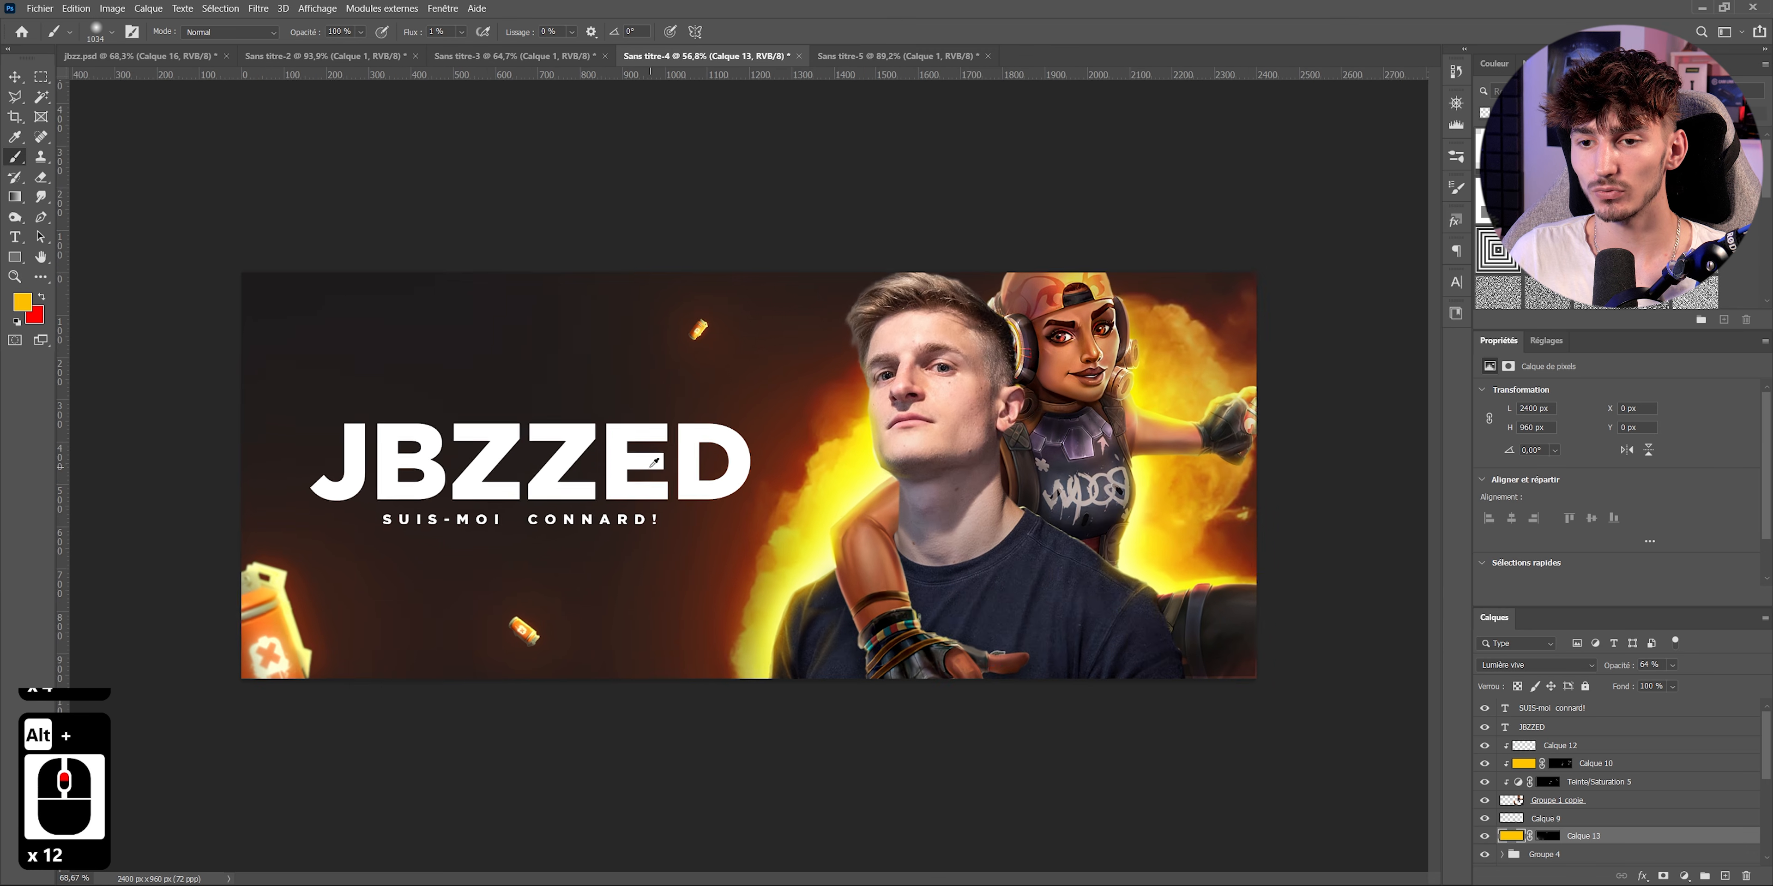
scroll(655, 462, "up", 5)
left_click(1541, 727)
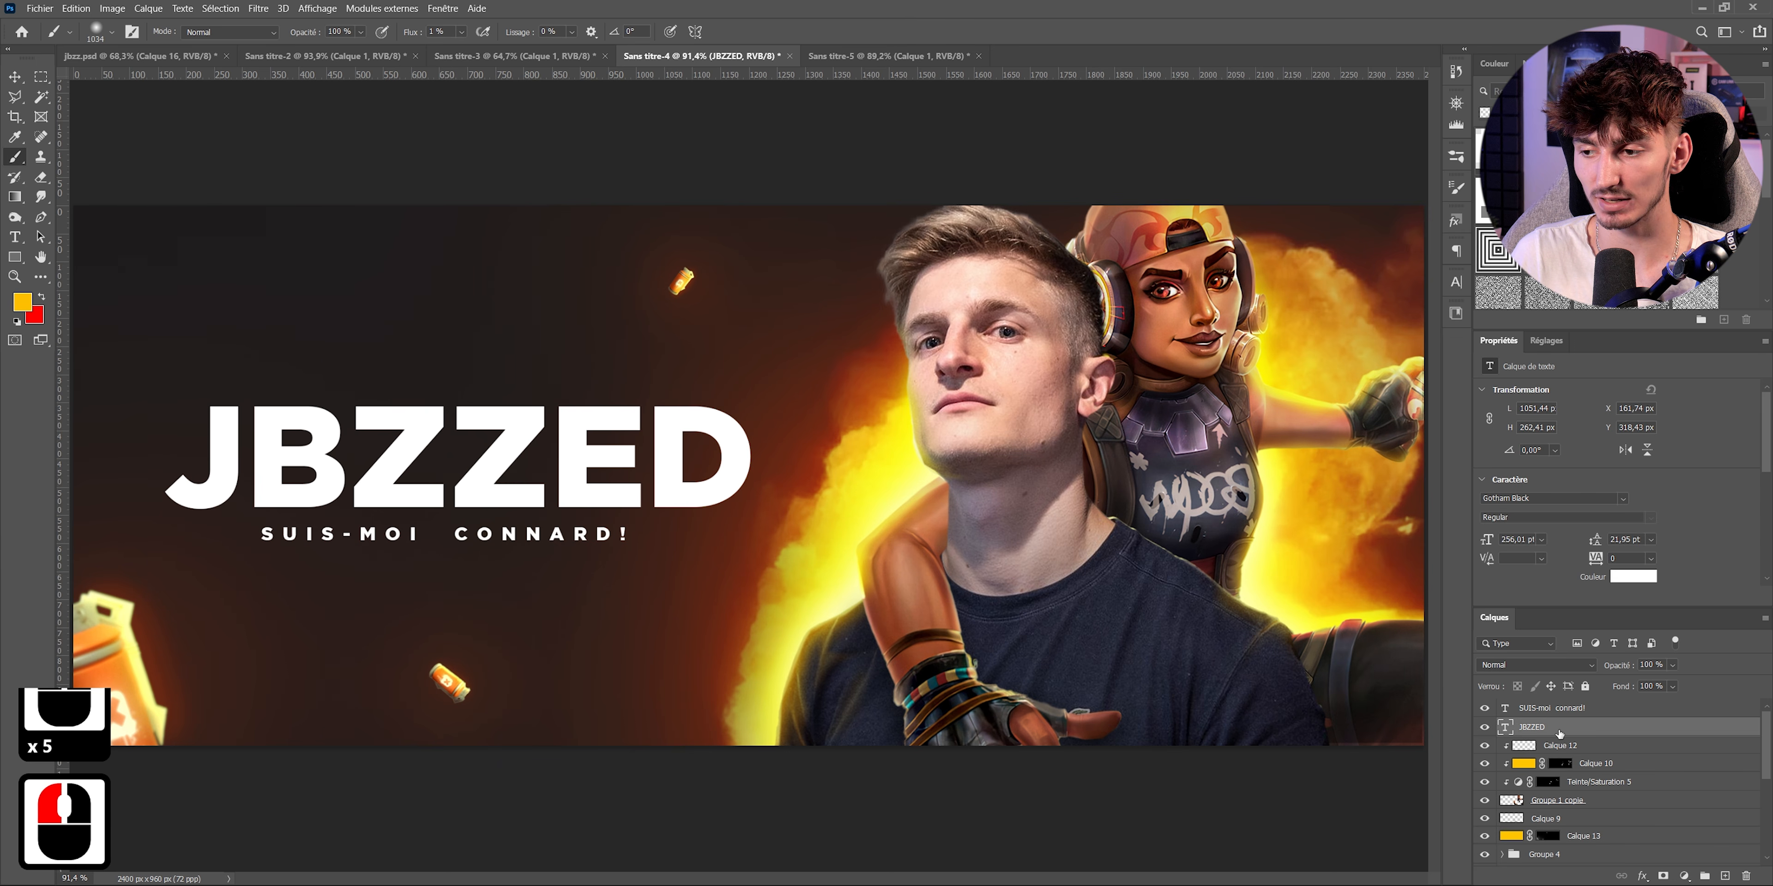
key("ctrl+j")
left_click(1504, 748)
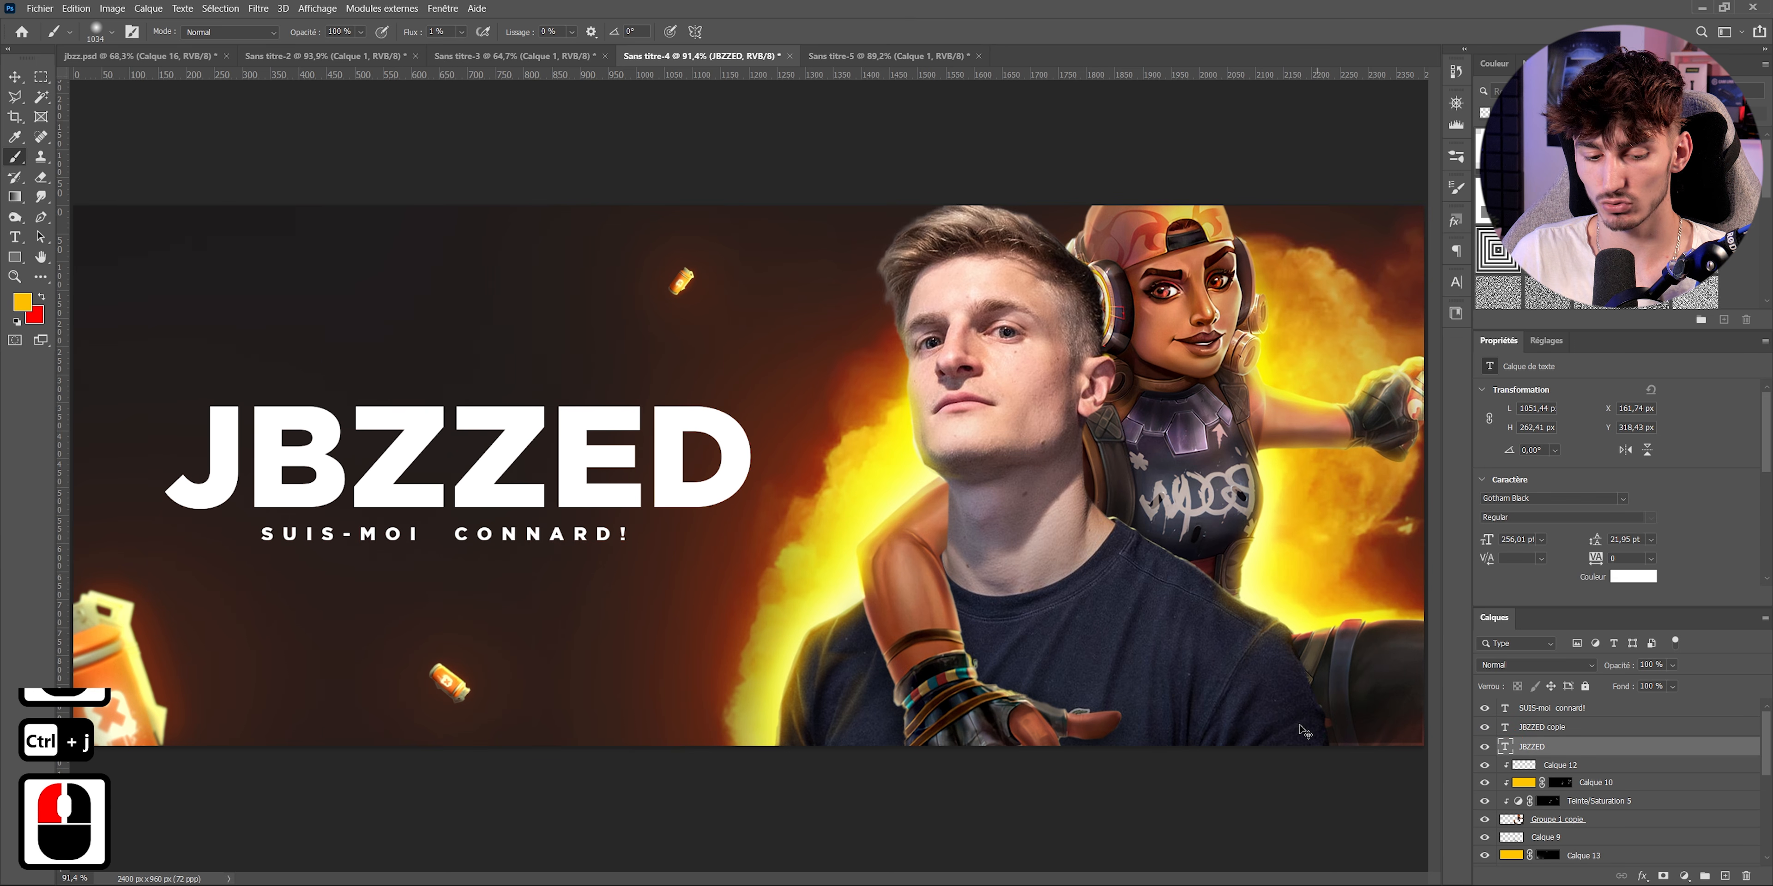
key("ctrl+t")
scroll(945, 482, "down", 5)
left_click_drag(754, 468, 1202, 462)
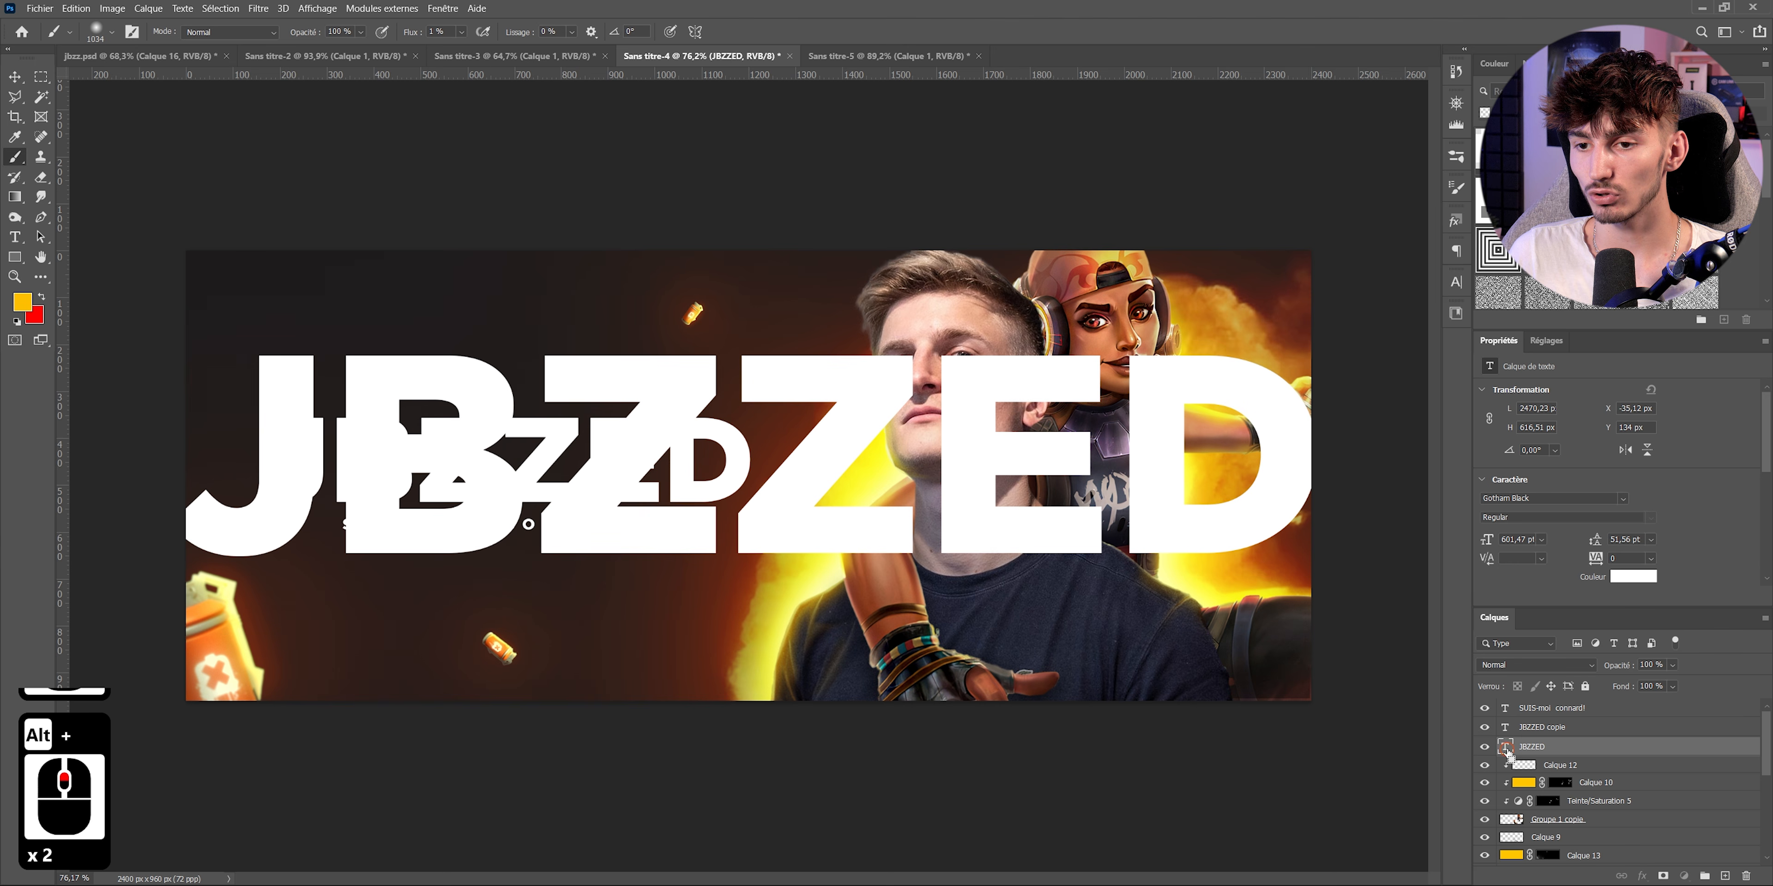
- Reduce the enlarged JBZZED text to an outline with an inverted layer mask made from its selection contracted by 4 pixels
left_click(1507, 750, "ctrl")
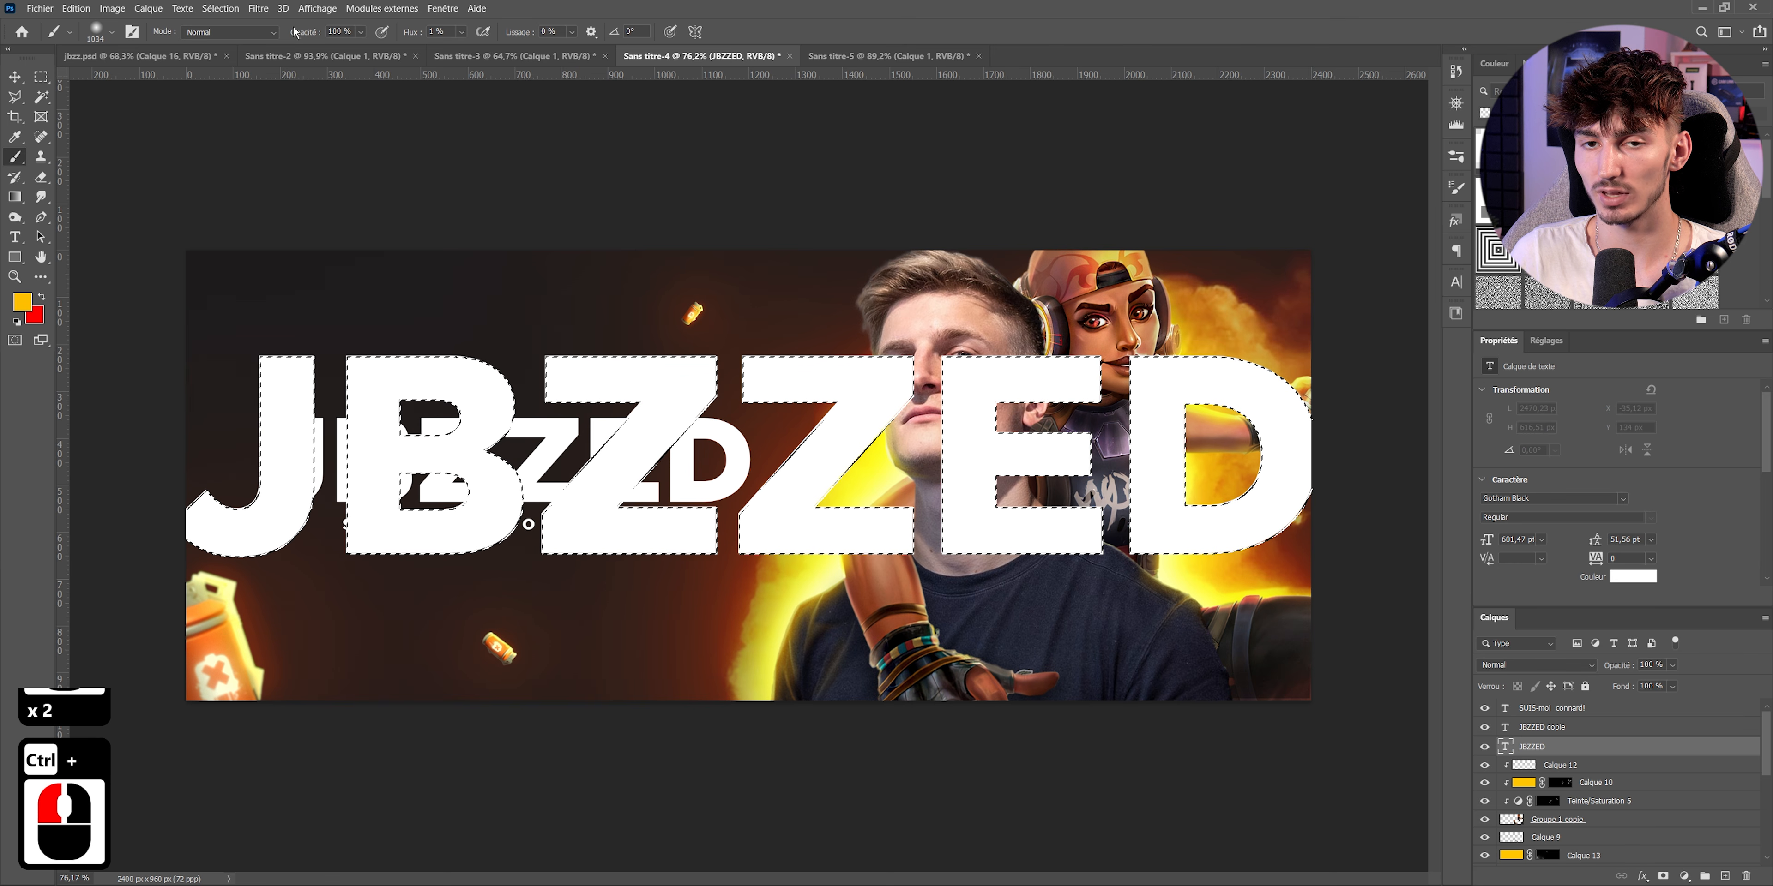
left_click(221, 8)
left_click(234, 228)
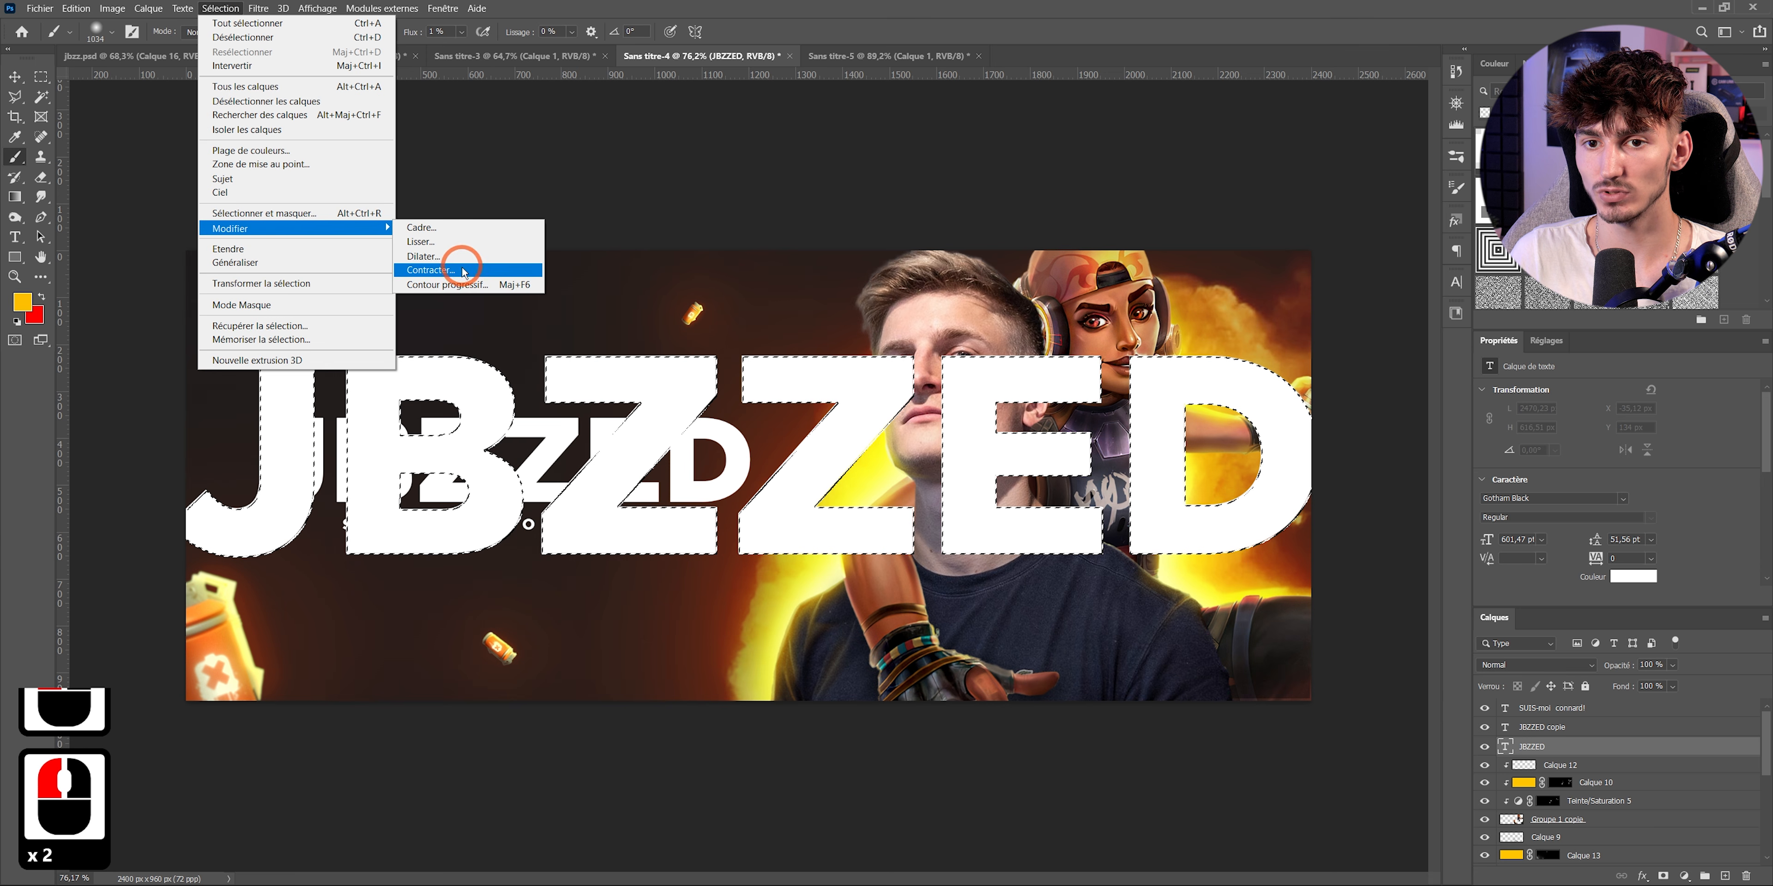
left_click(463, 271)
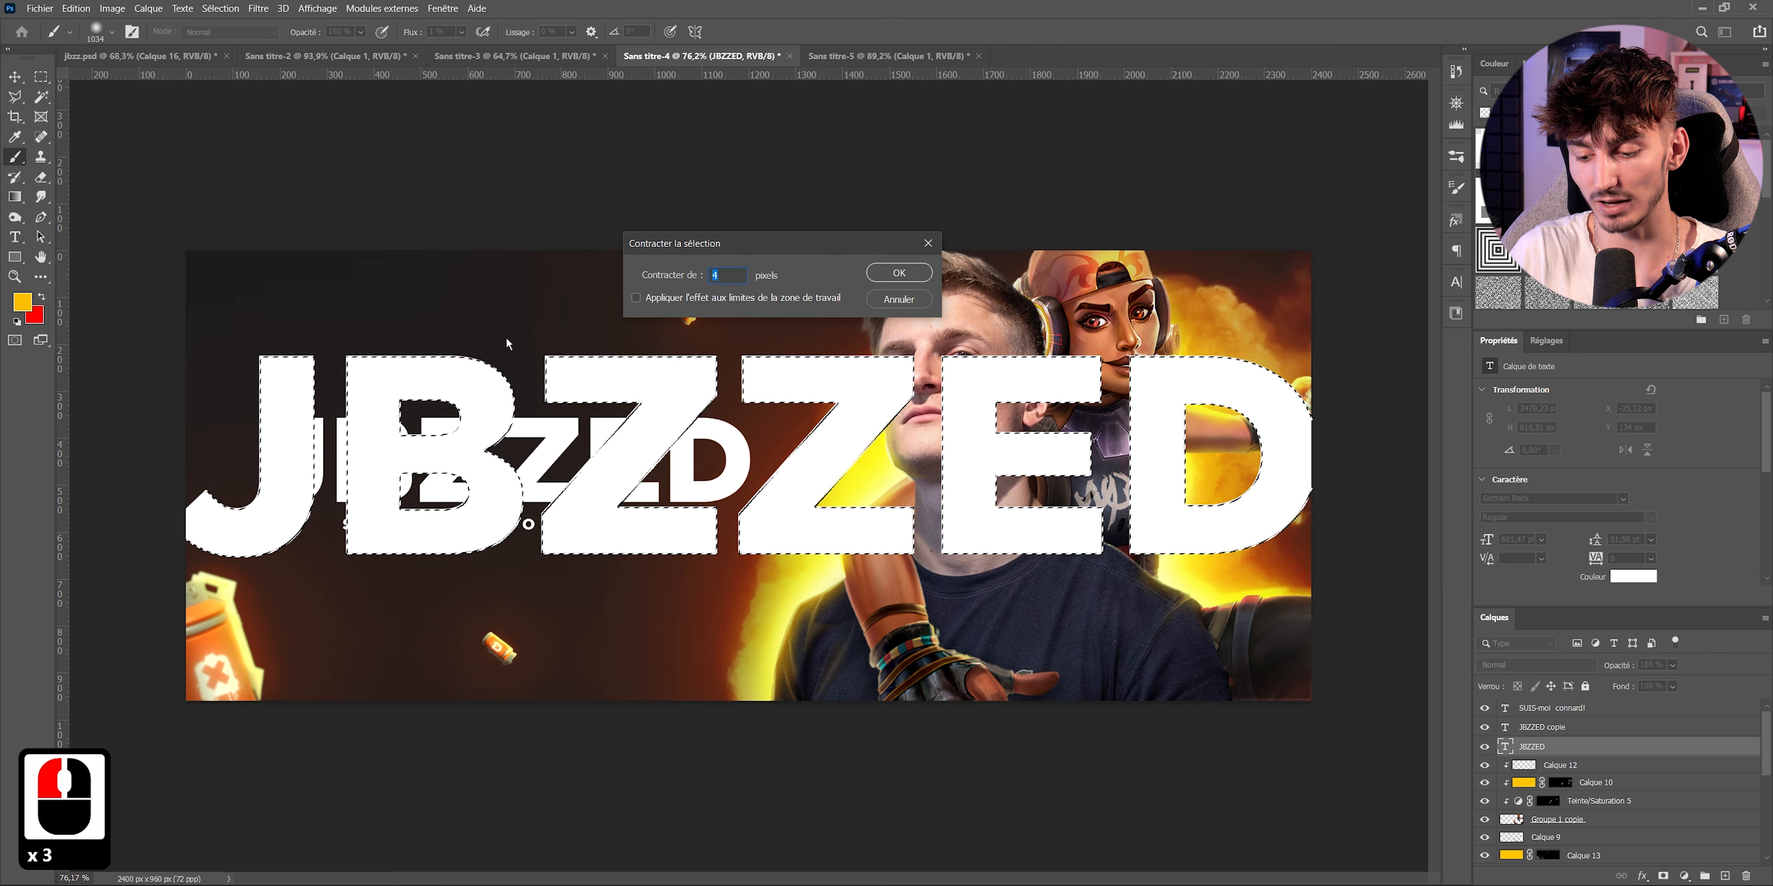
key("Return")
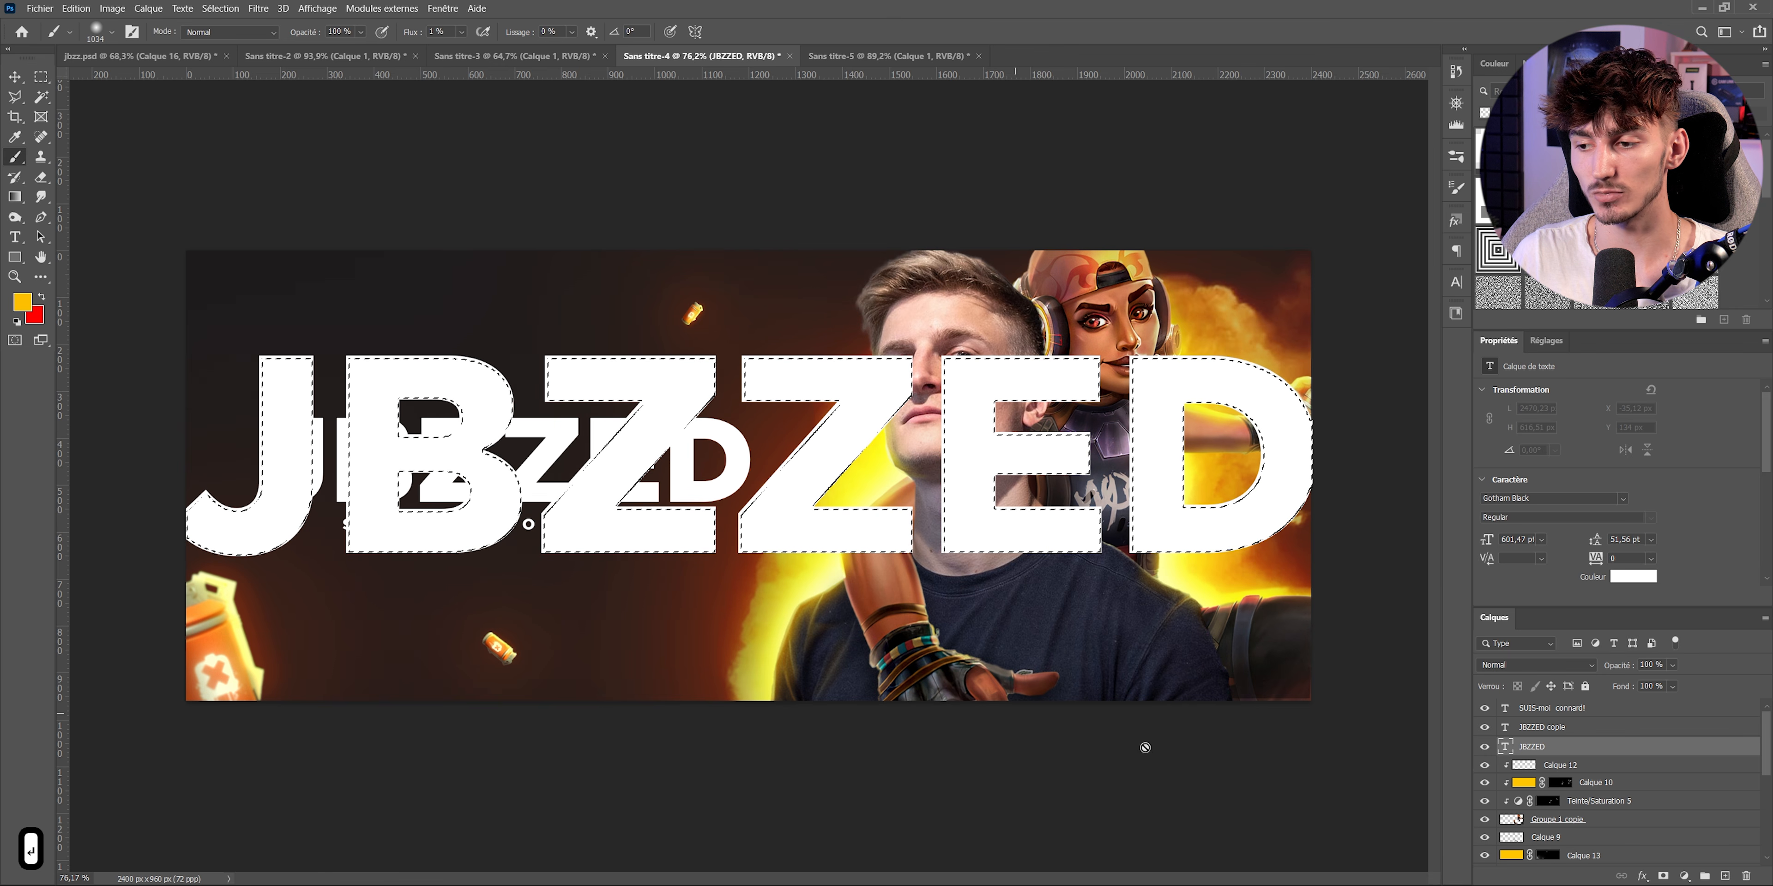
left_click(1663, 875)
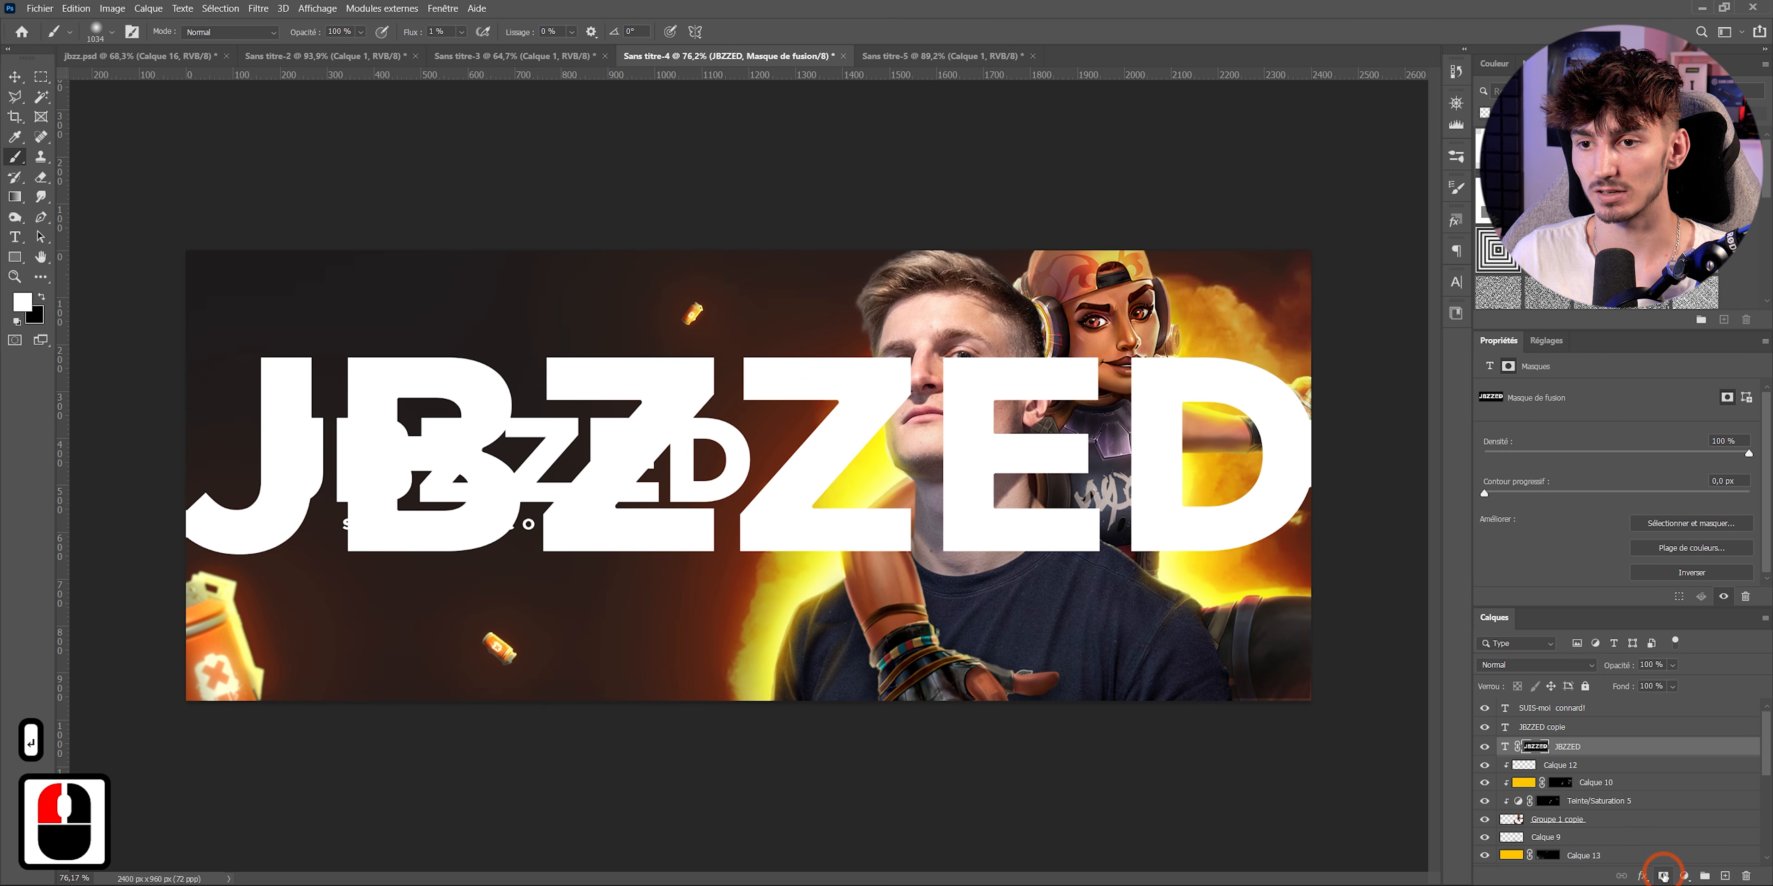
key("ctrl+i")
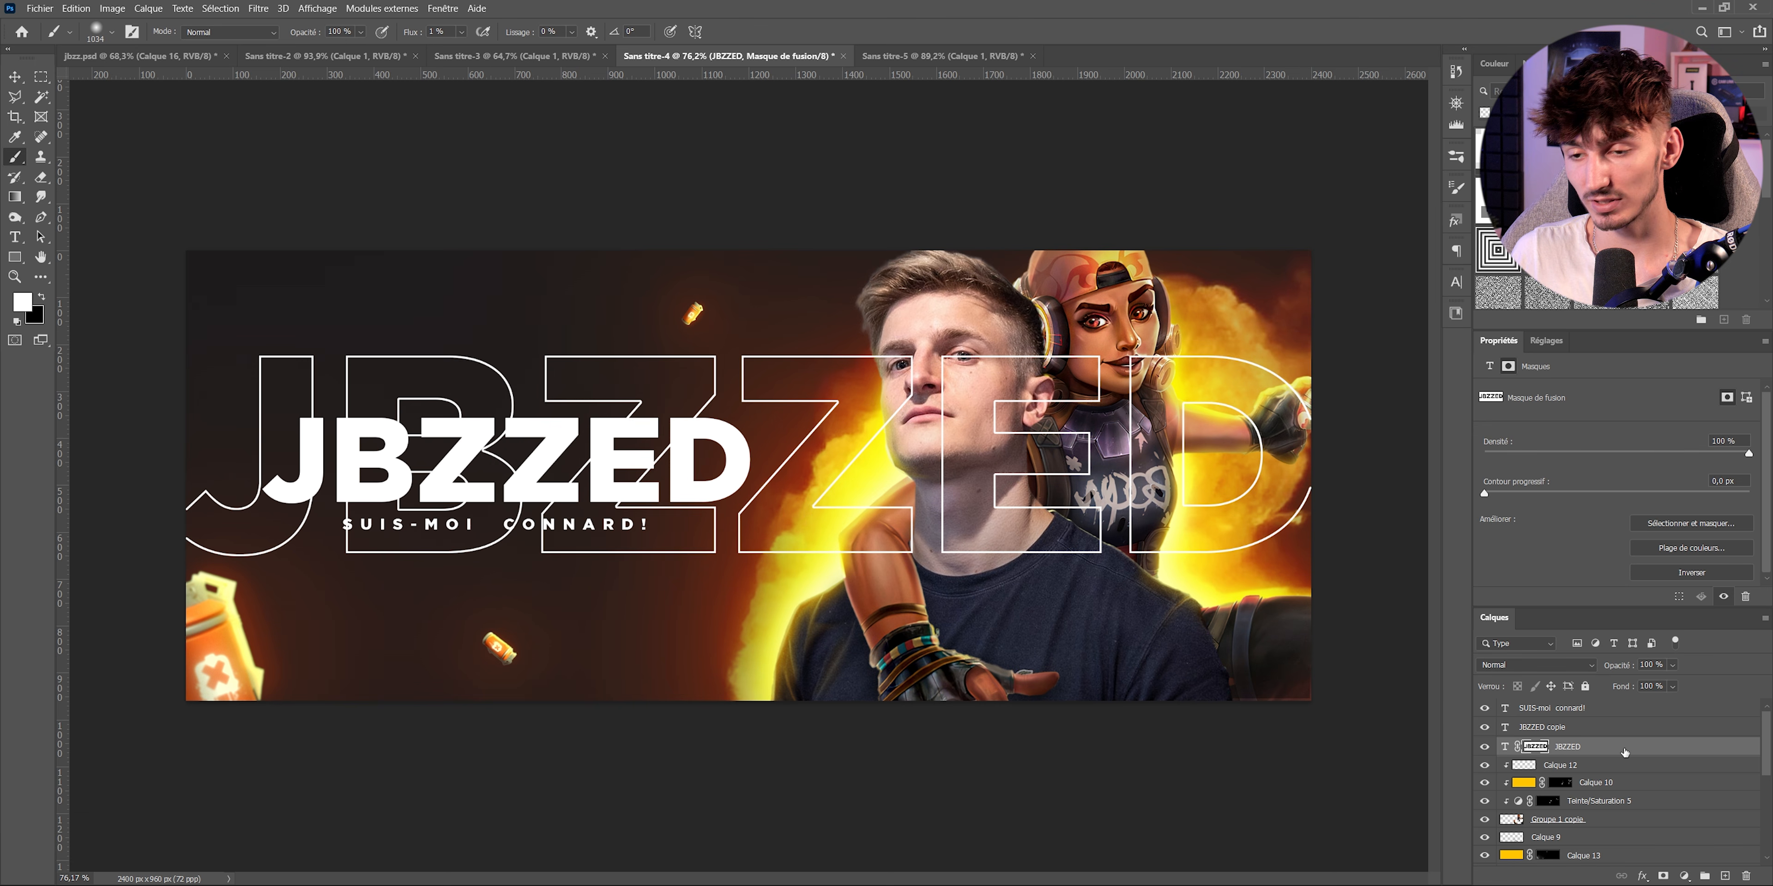
- Move the outlined JBZZED layer directly below Calque 8 and set its text color to ffa800
left_click_drag(1625, 750, 1650, 811)
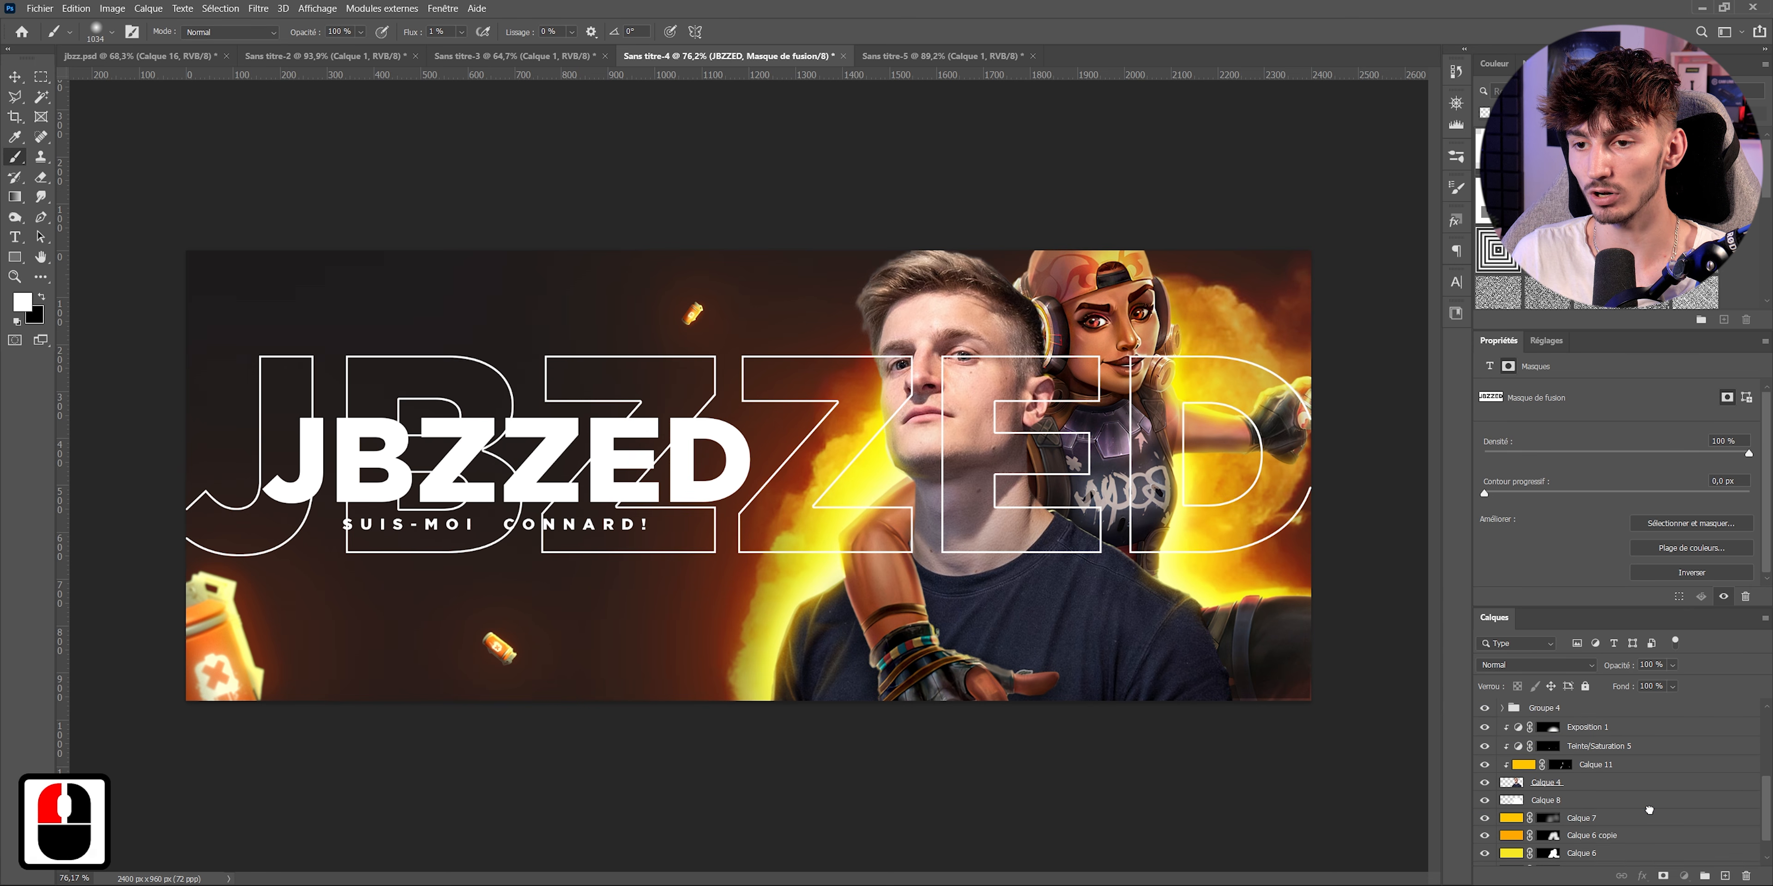
left_click_drag(200, 482, 1314, 483)
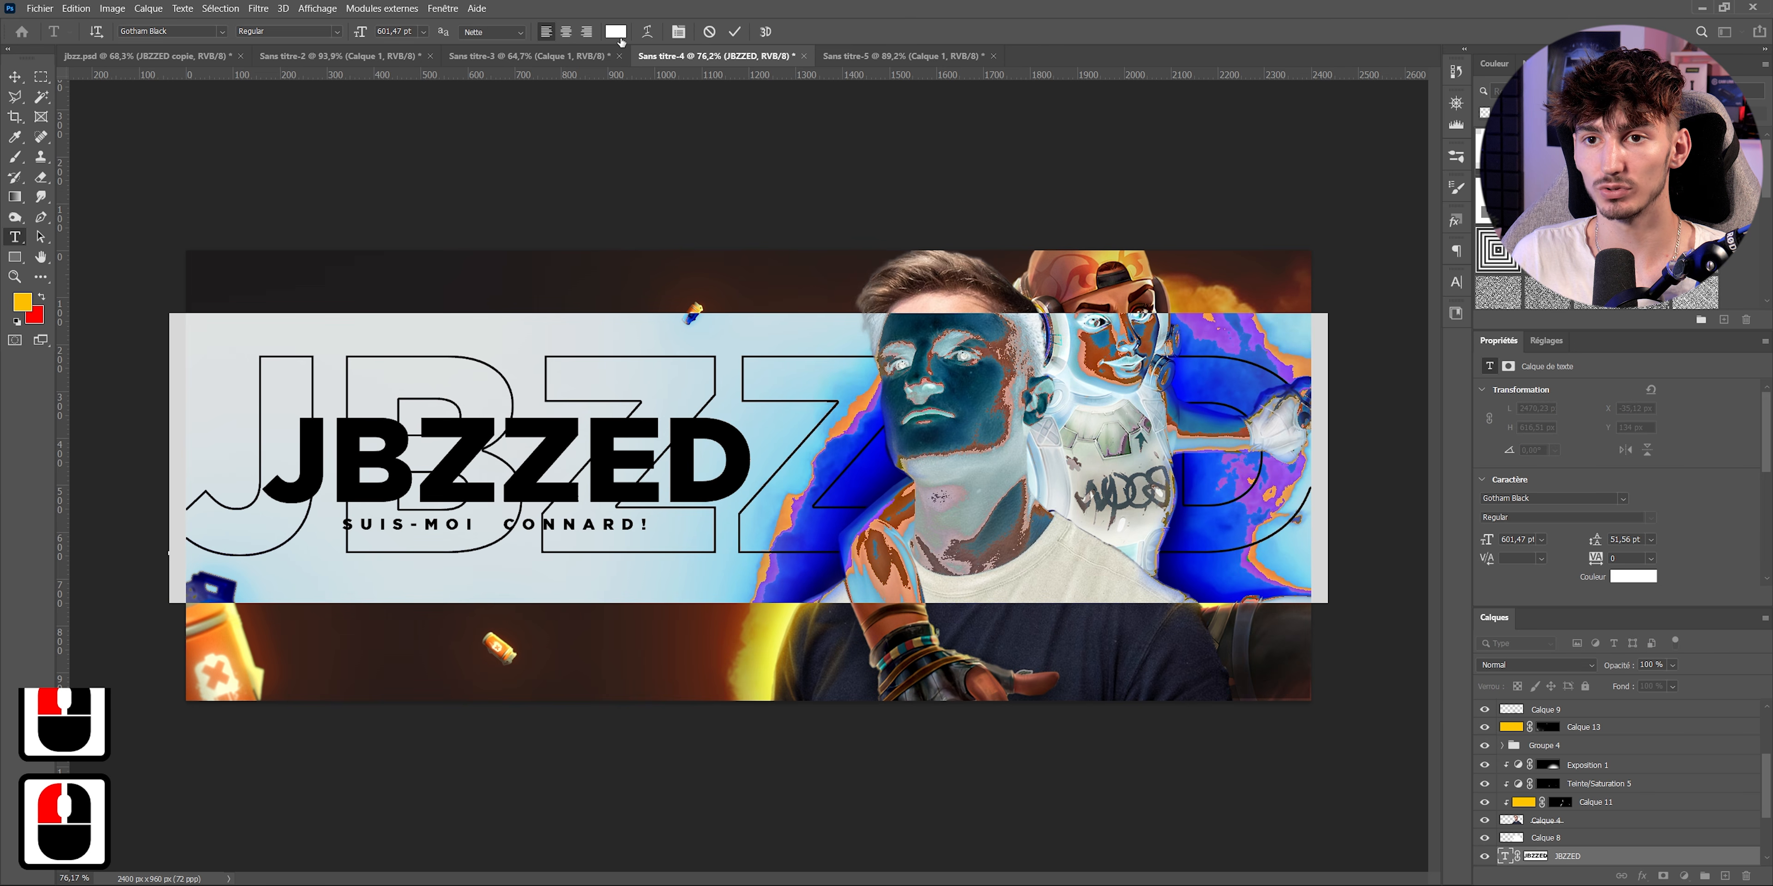
left_click(615, 31)
left_click_drag(1456, 766, 1453, 762)
left_click_drag(1392, 694, 1497, 552)
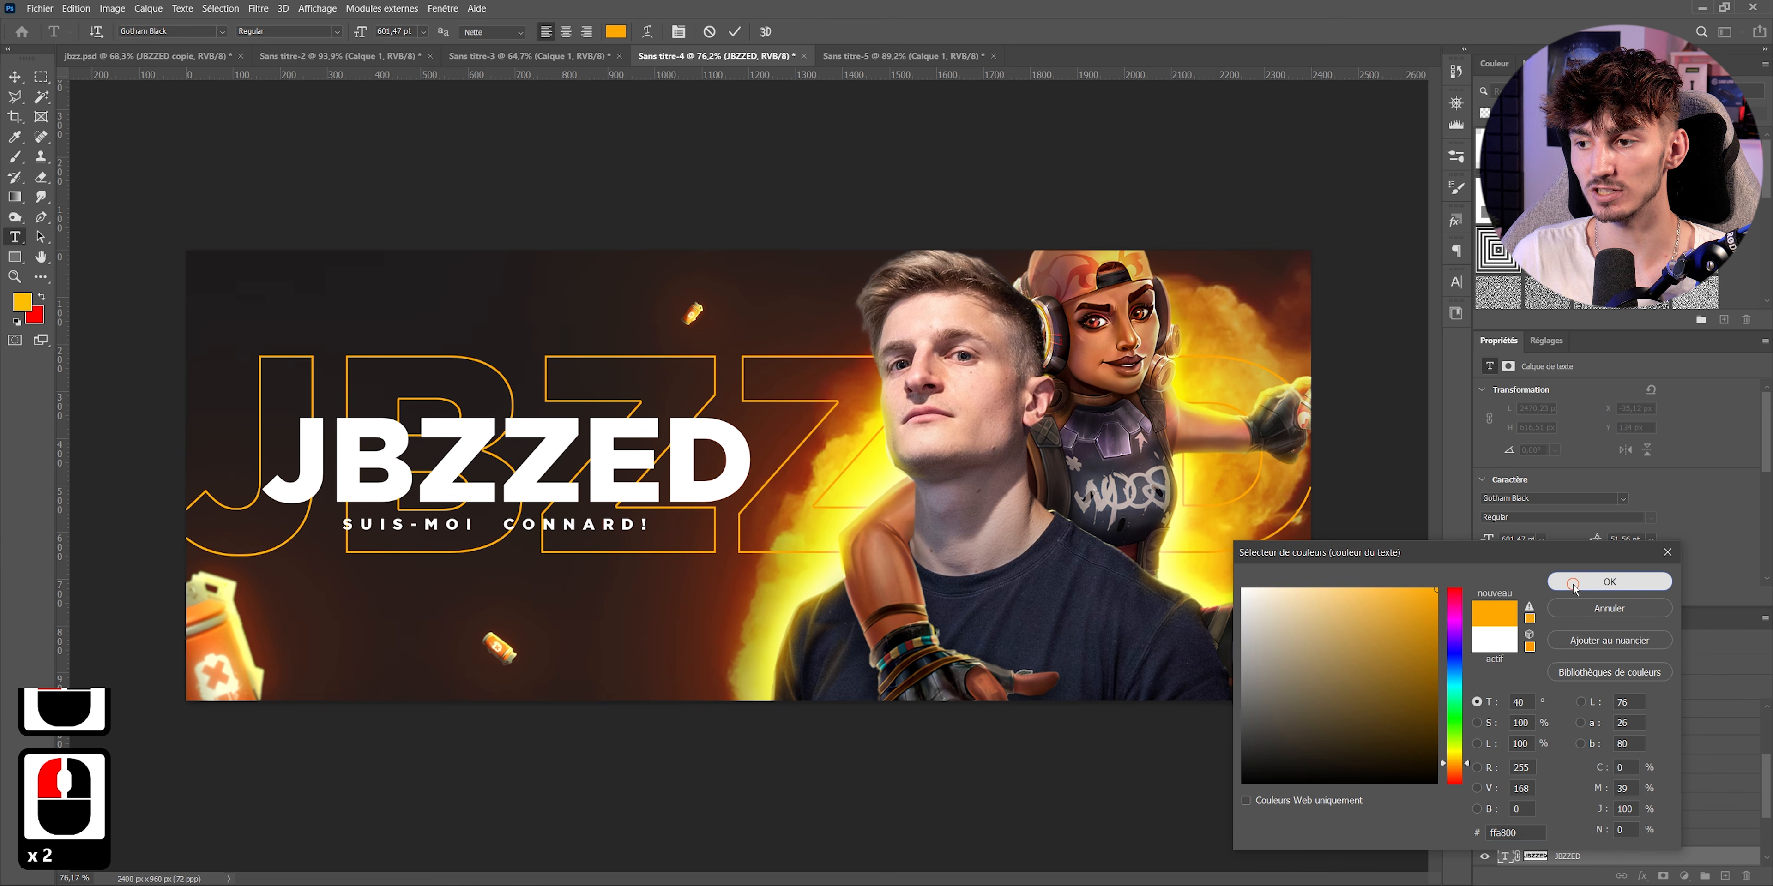
left_click(1609, 582)
left_click(735, 31)
- Set the outlined JBZZED layer's blend mode to Densité couleur - and compare the banner with and without the outline
left_click(1498, 668)
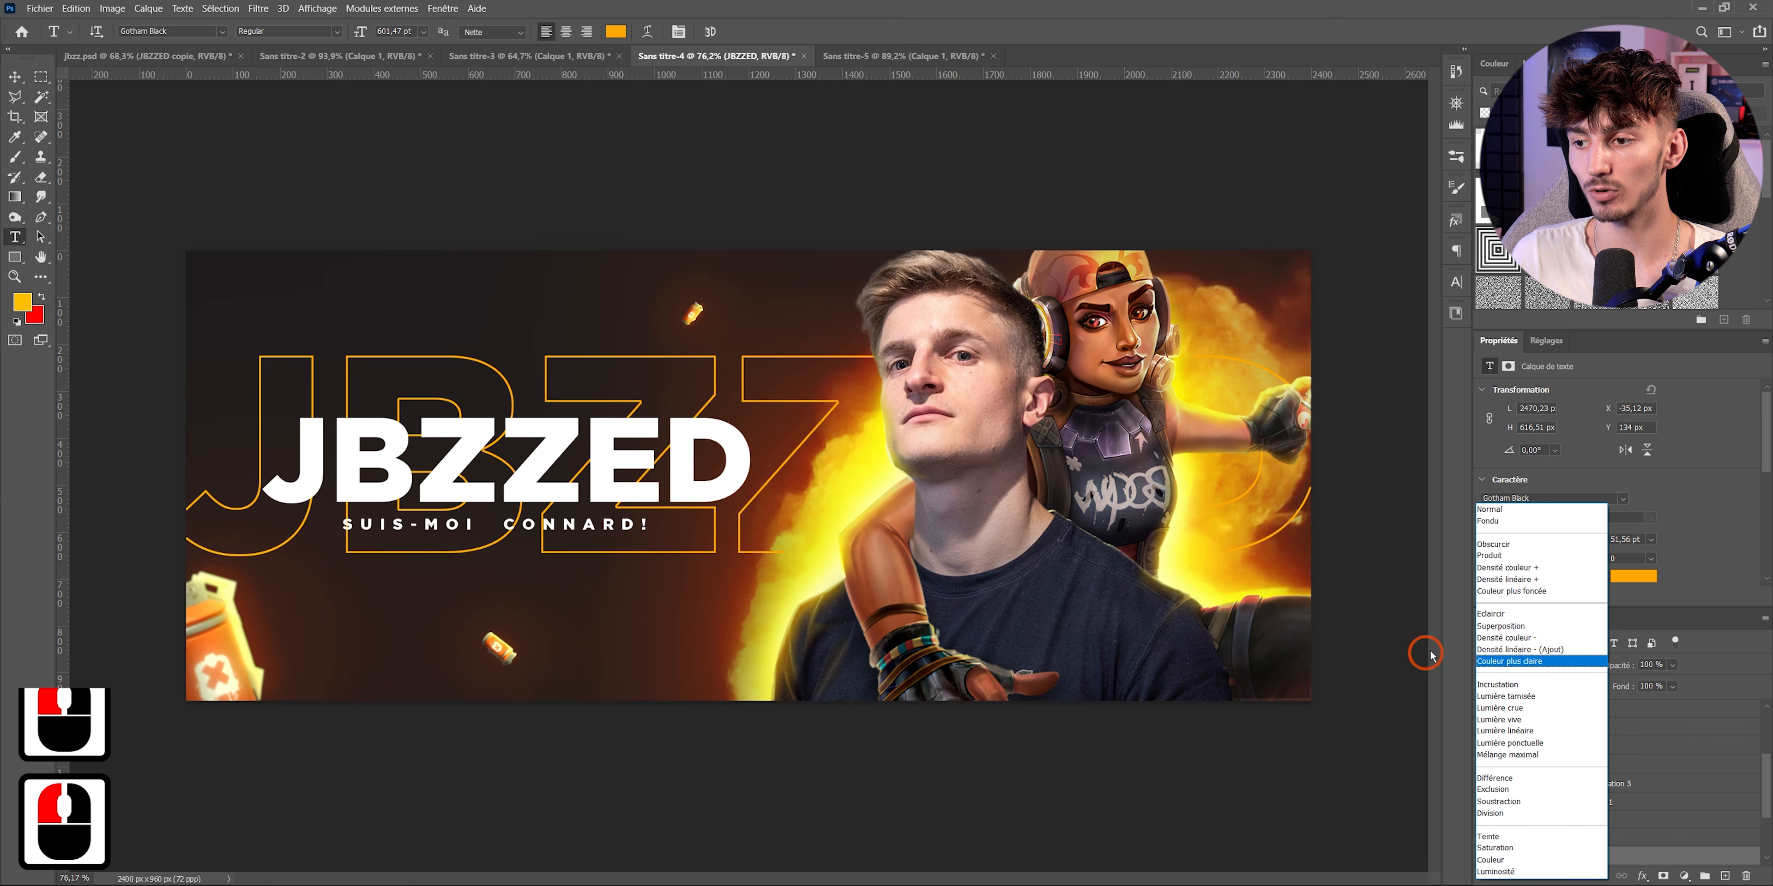
left_click(1526, 638)
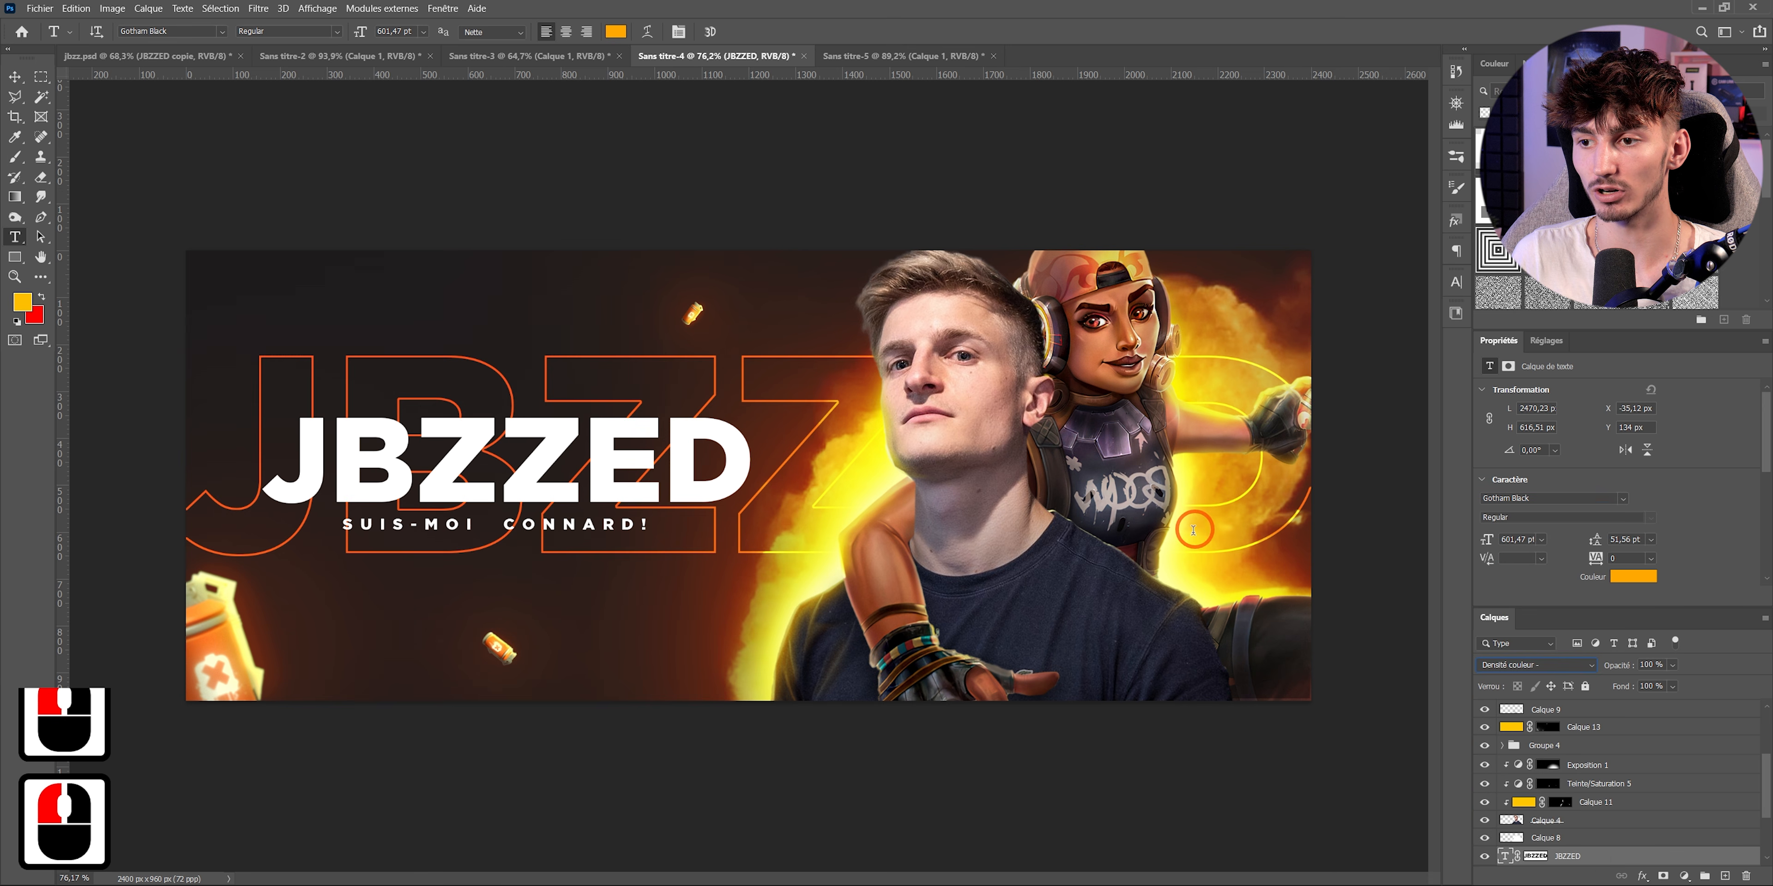
scroll(1224, 476, "up", 4)
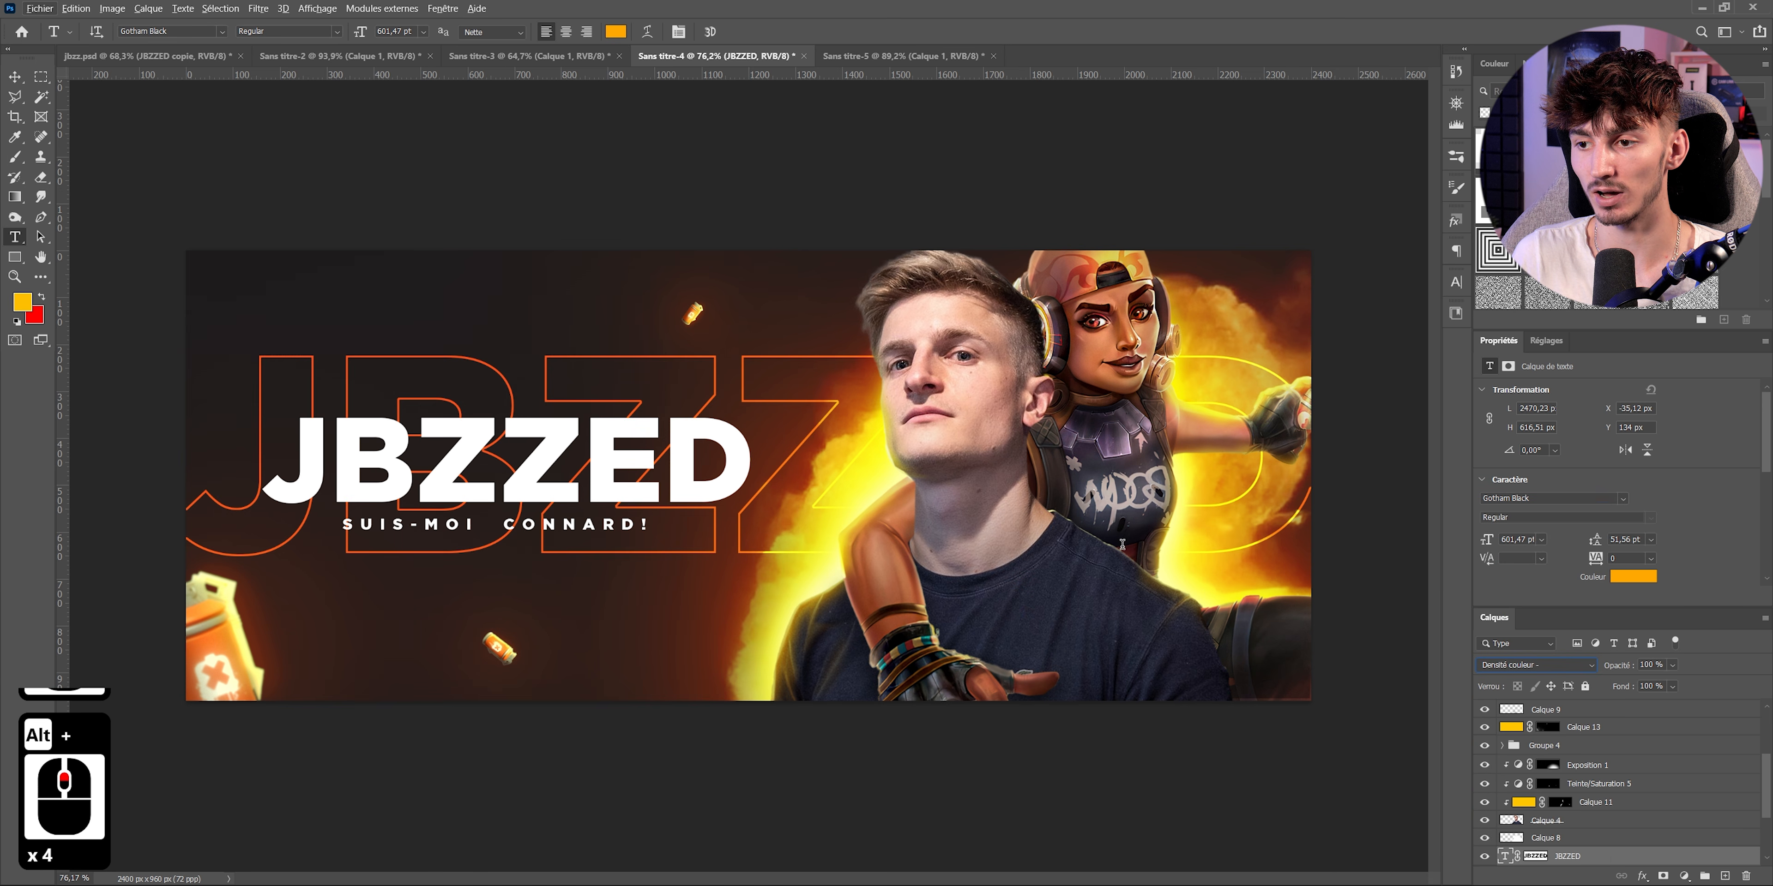
scroll(1539, 839, "down", 1)
left_click_drag(1537, 839, 1501, 847)
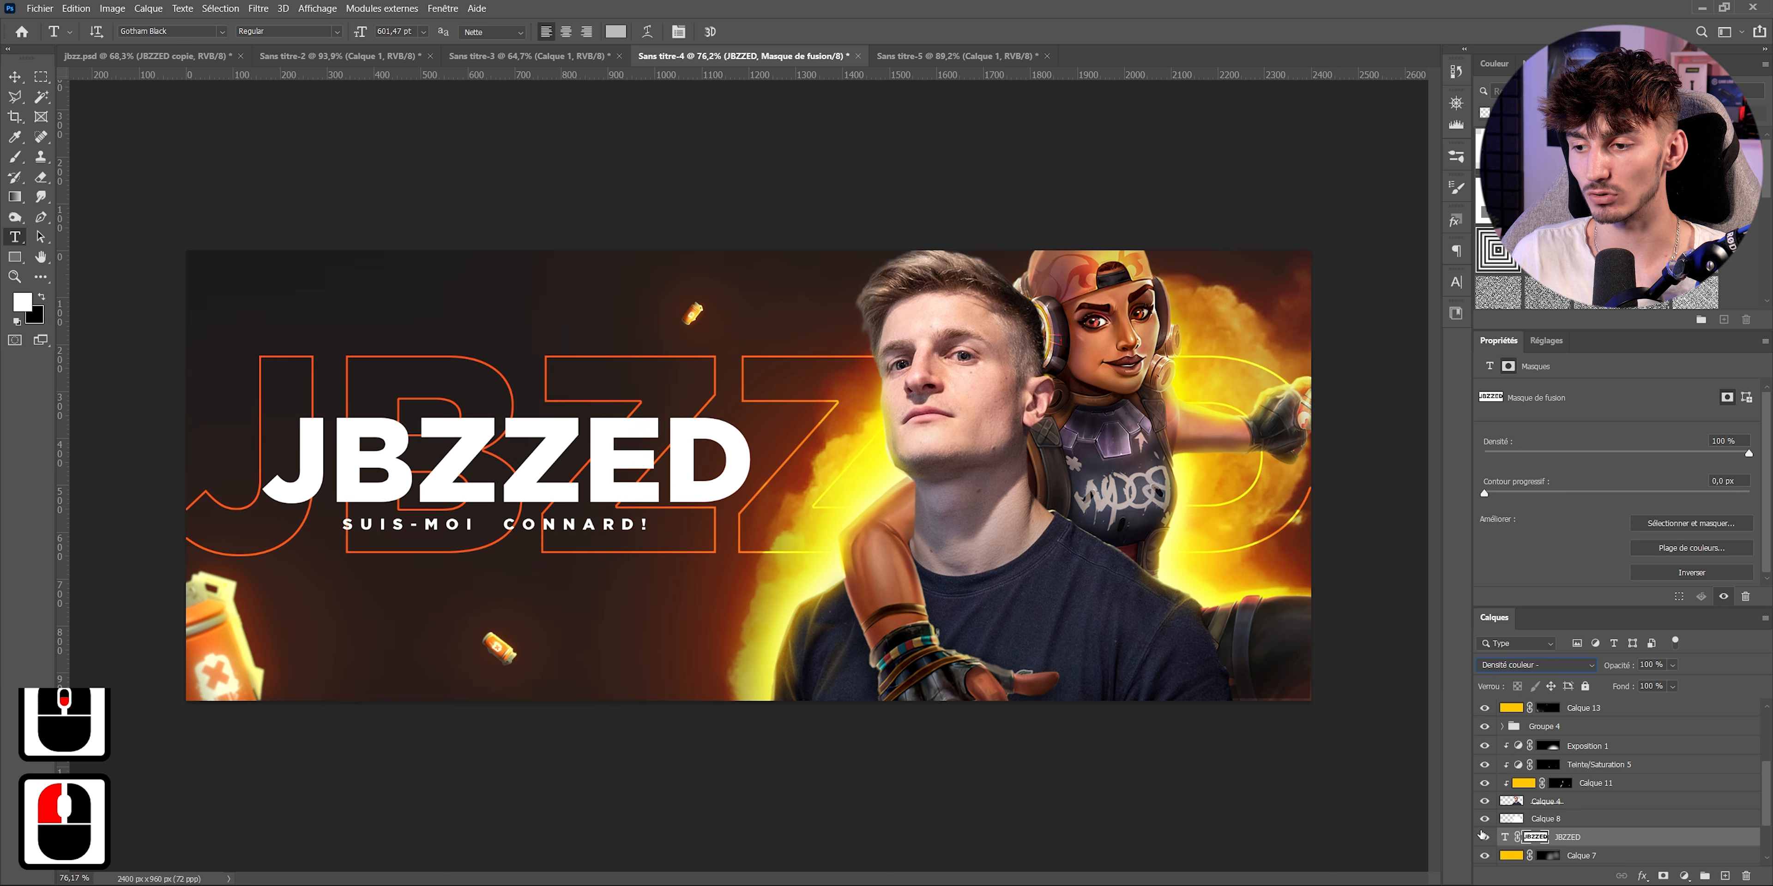
left_click(1484, 836)
left_click(1483, 836)
- Set up a large black brush with 39% flow for fading the outlined JBZZED text on its mask
left_click(41, 298)
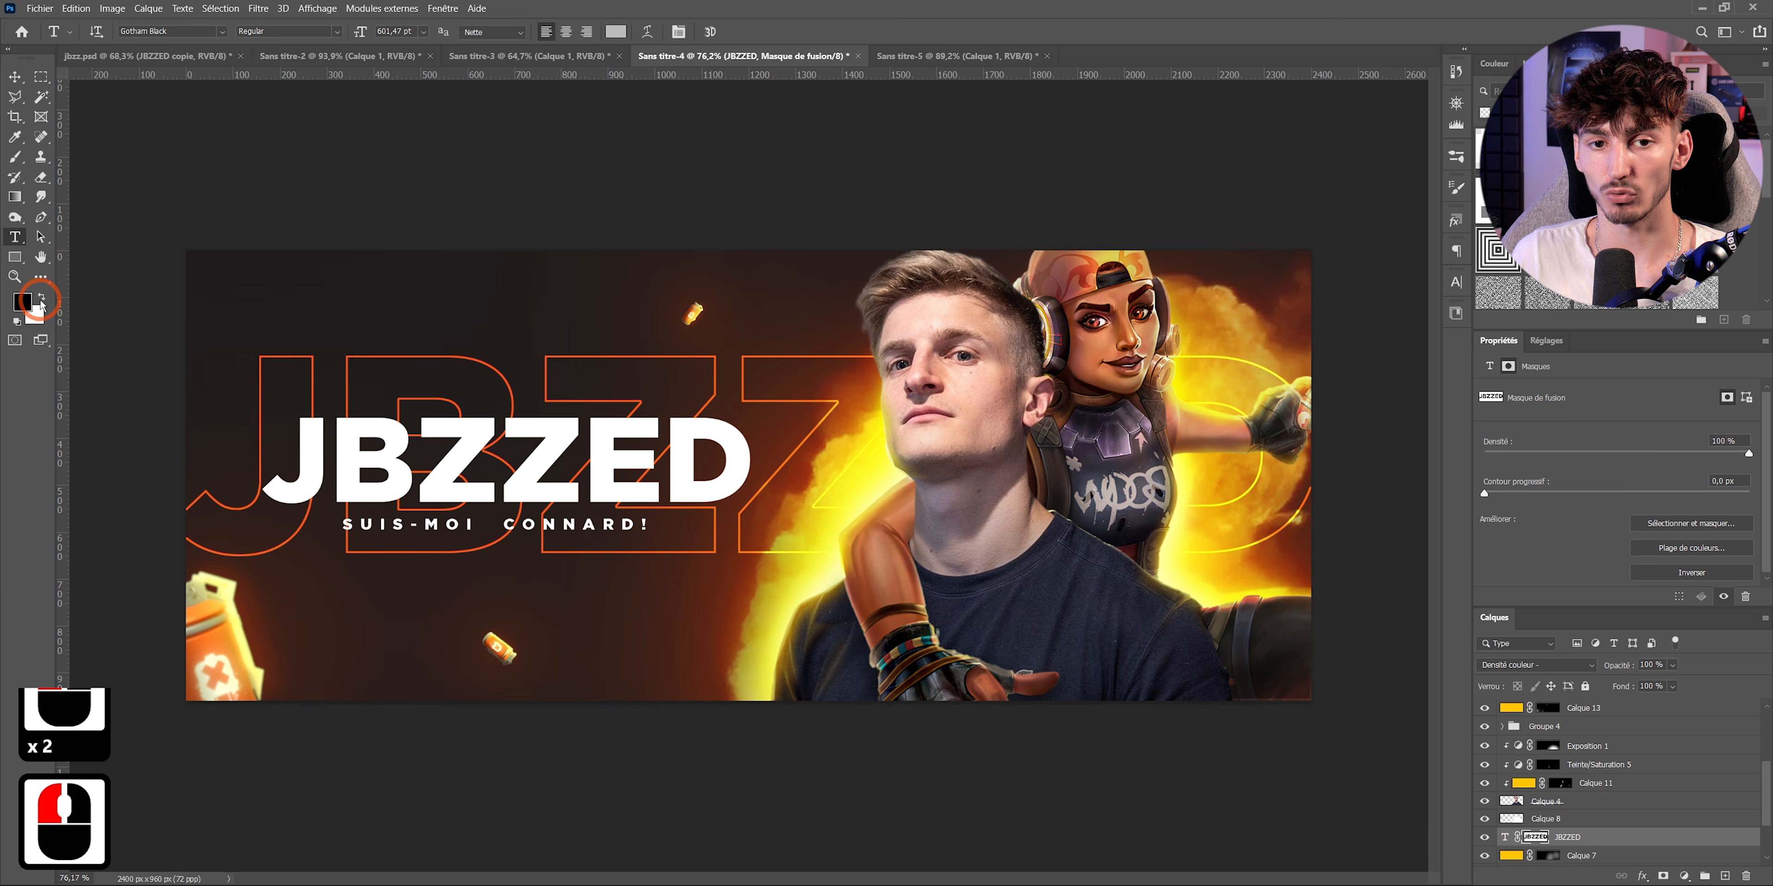
right_click(461, 278, "alt")
left_click(17, 159)
left_click(15, 157)
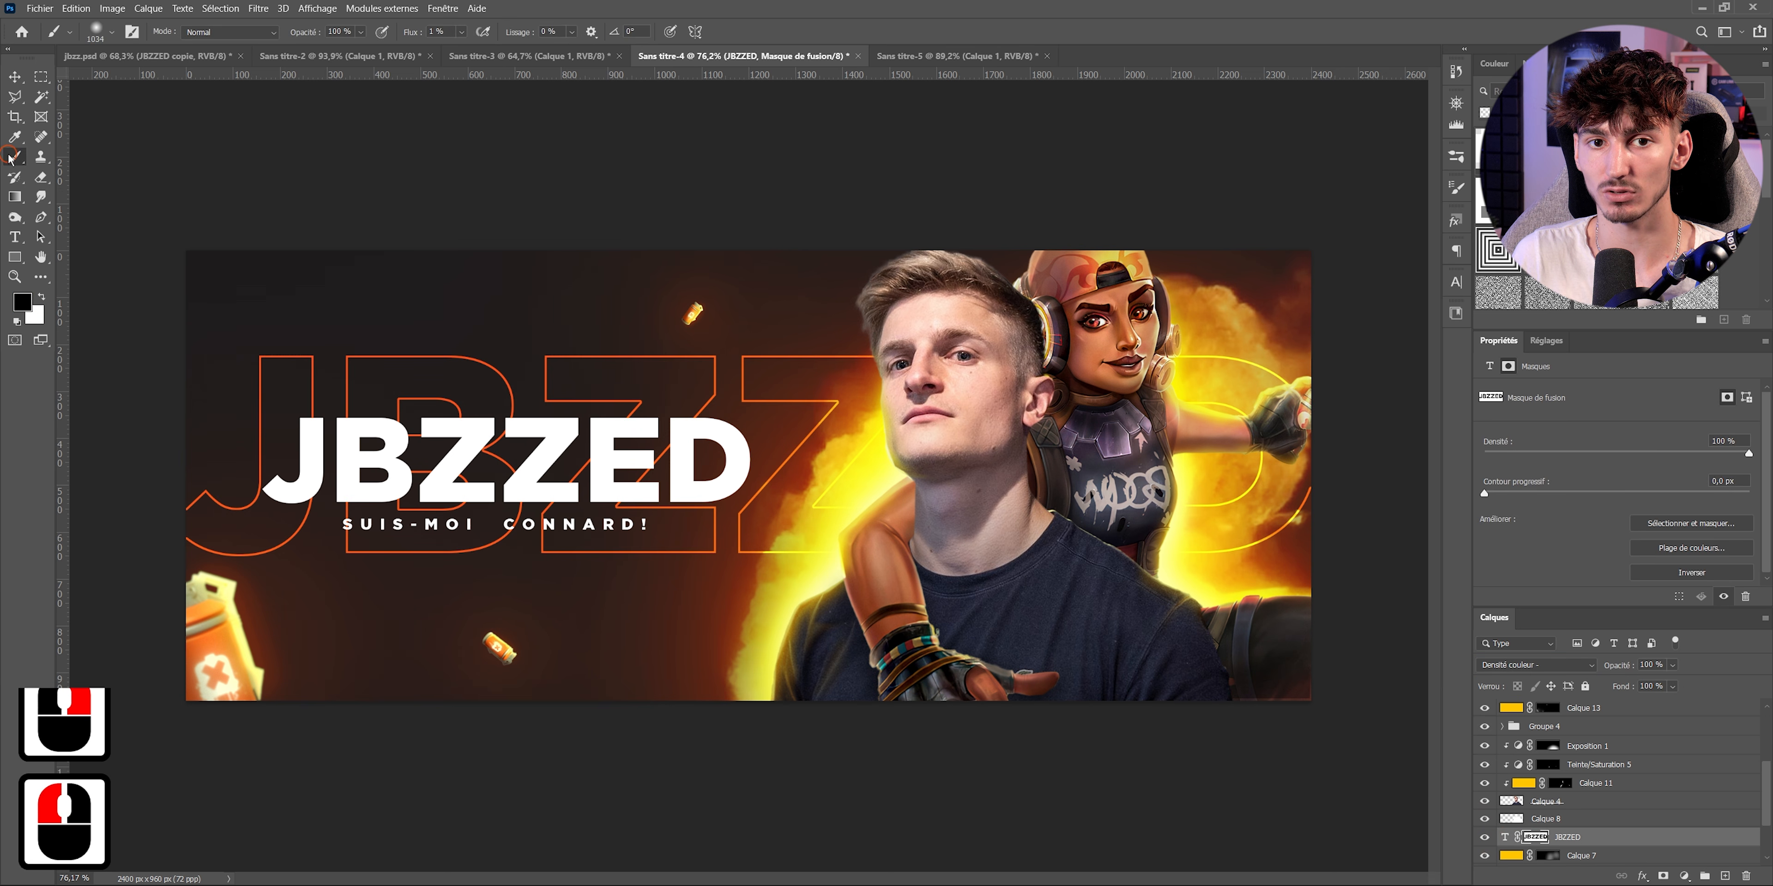
right_click(460, 476, "alt")
key("ctrl+z")
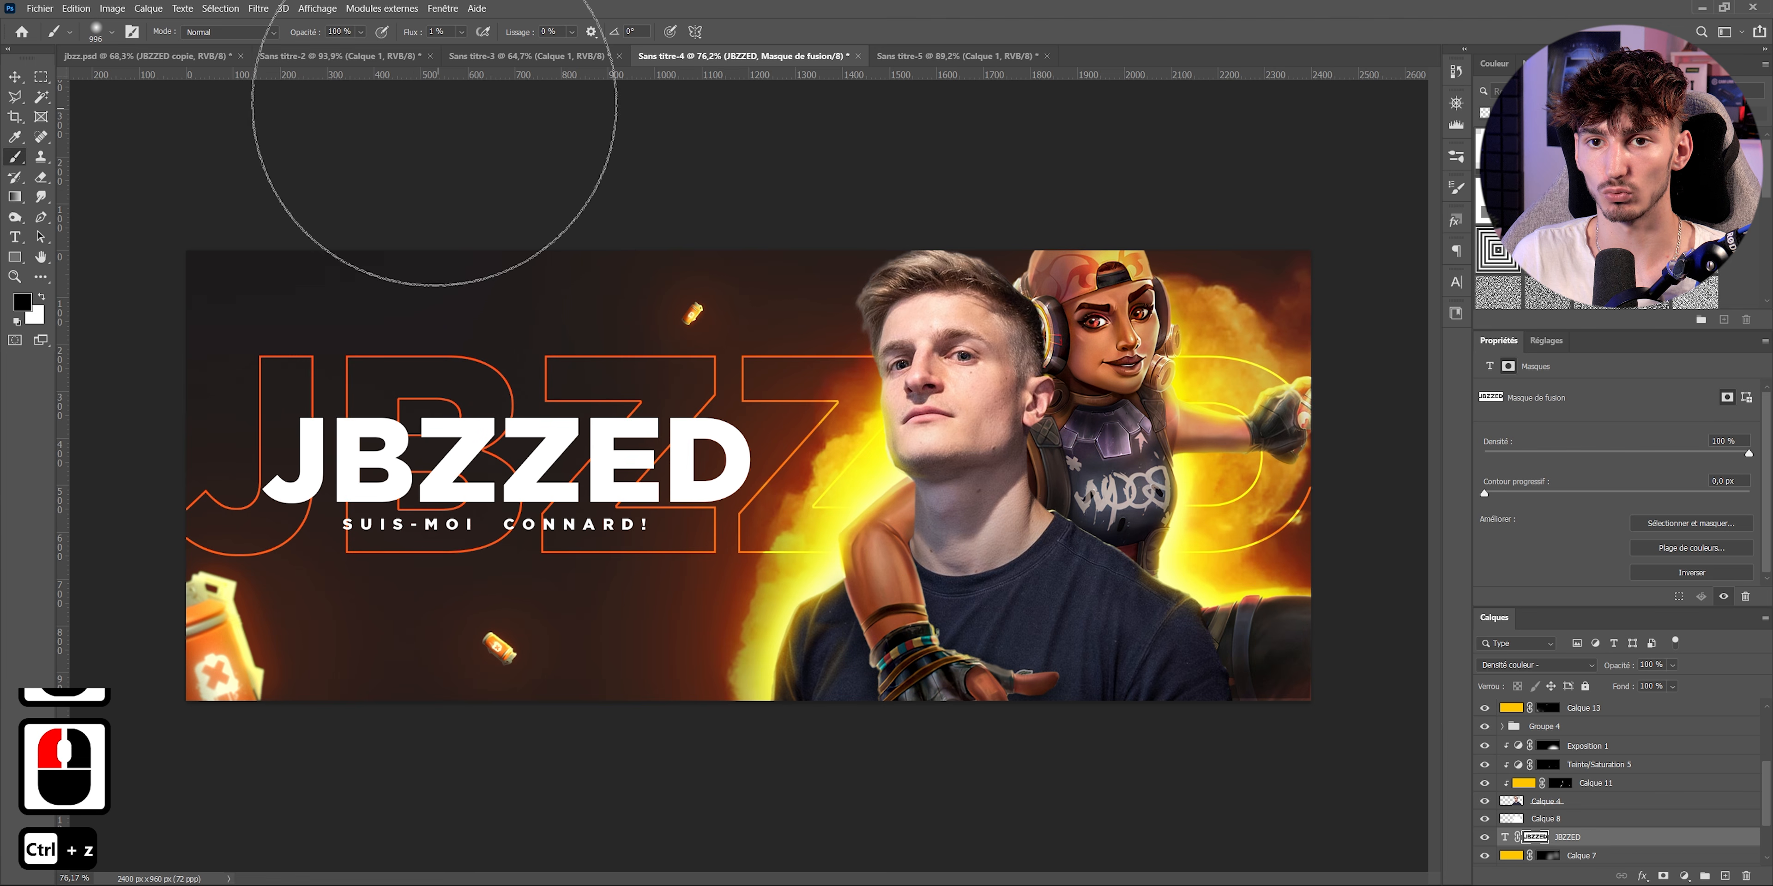
left_click_drag(431, 35, 438, 35)
right_click(566, 481, "alt")
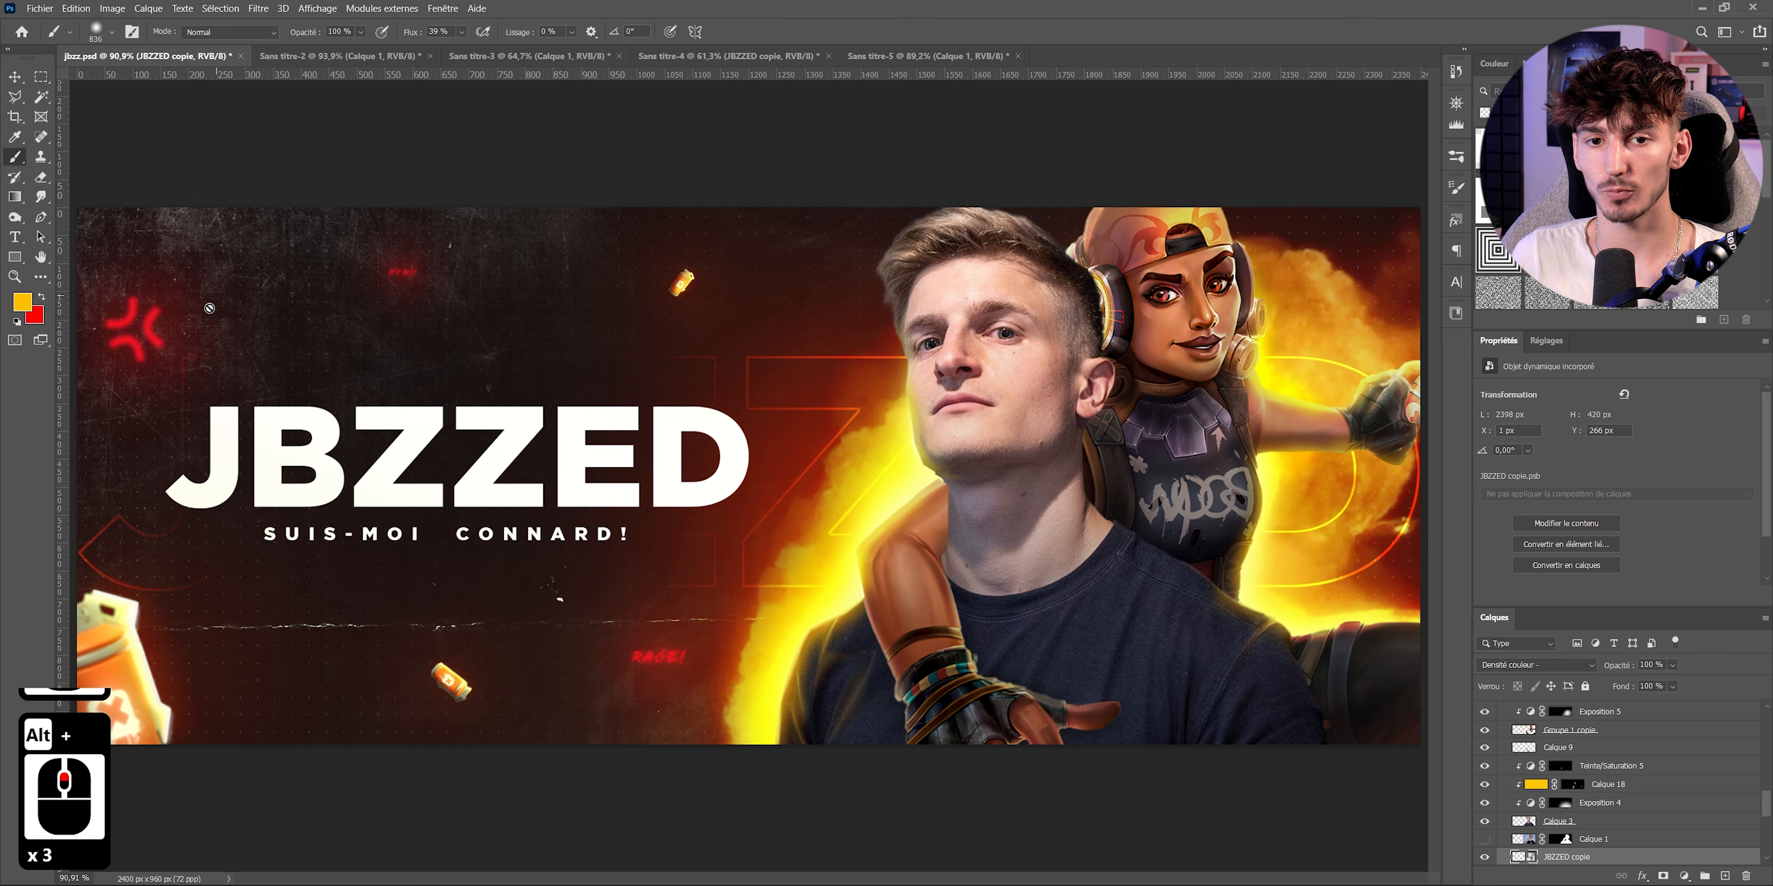
- Examine the red doodles around the title in jbzz.psd and add a new layer above the text layers in Sans titre-4
scroll(210, 308, "up", 2)
scroll(209, 307, "left", 5)
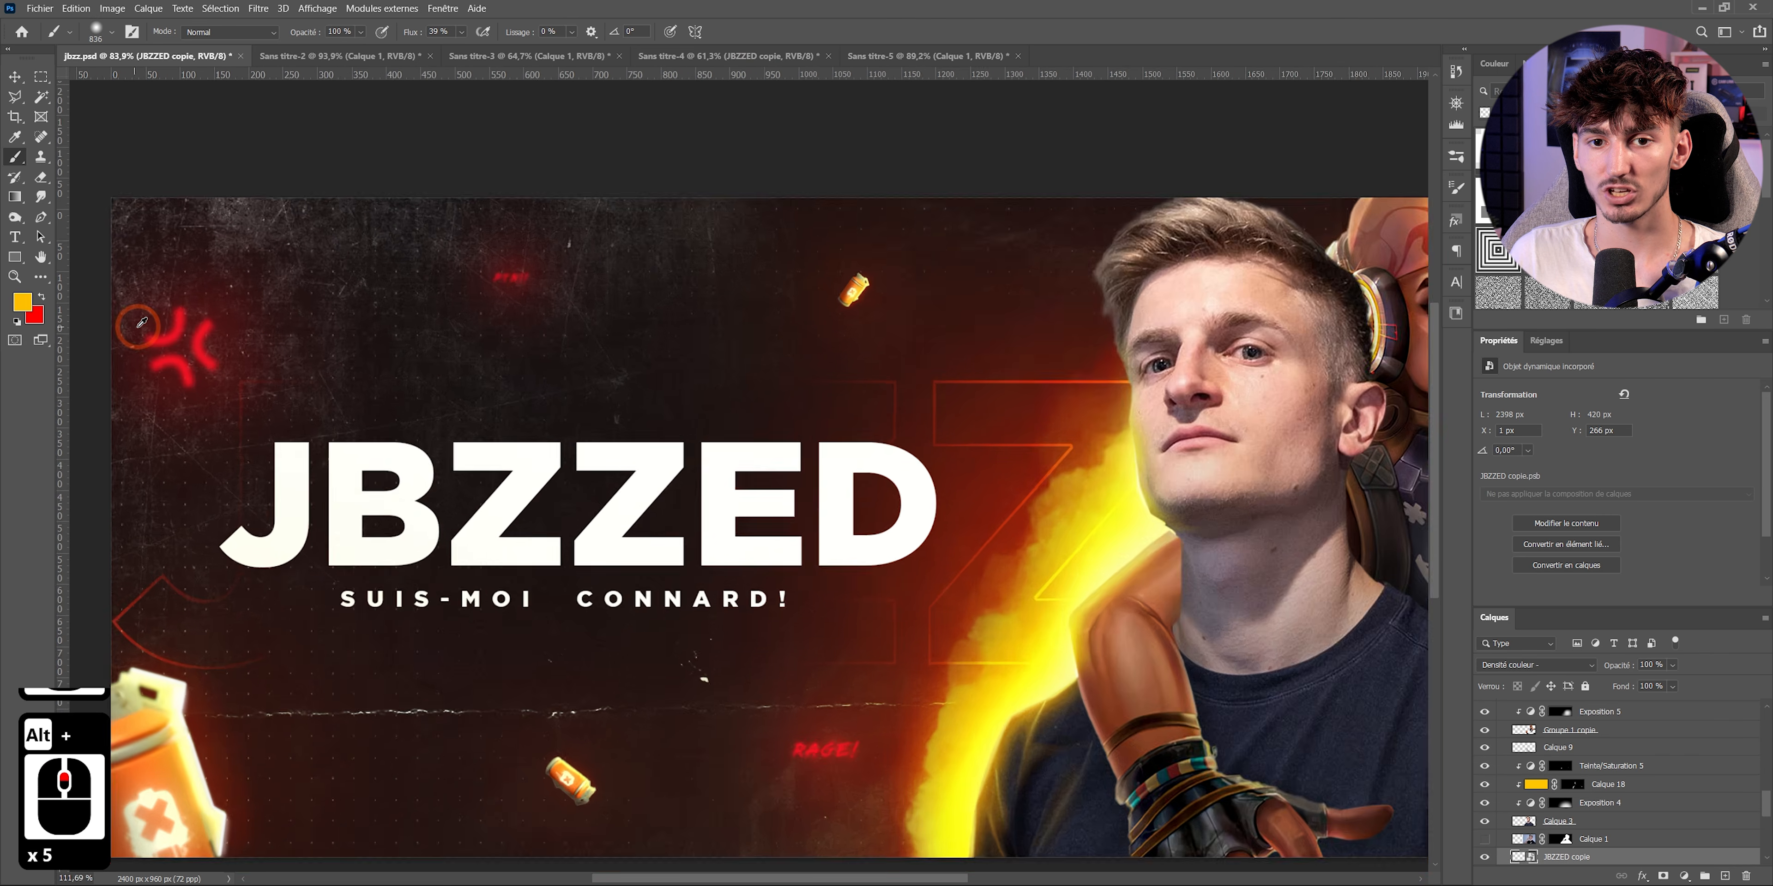
scroll(174, 370, "up", 5)
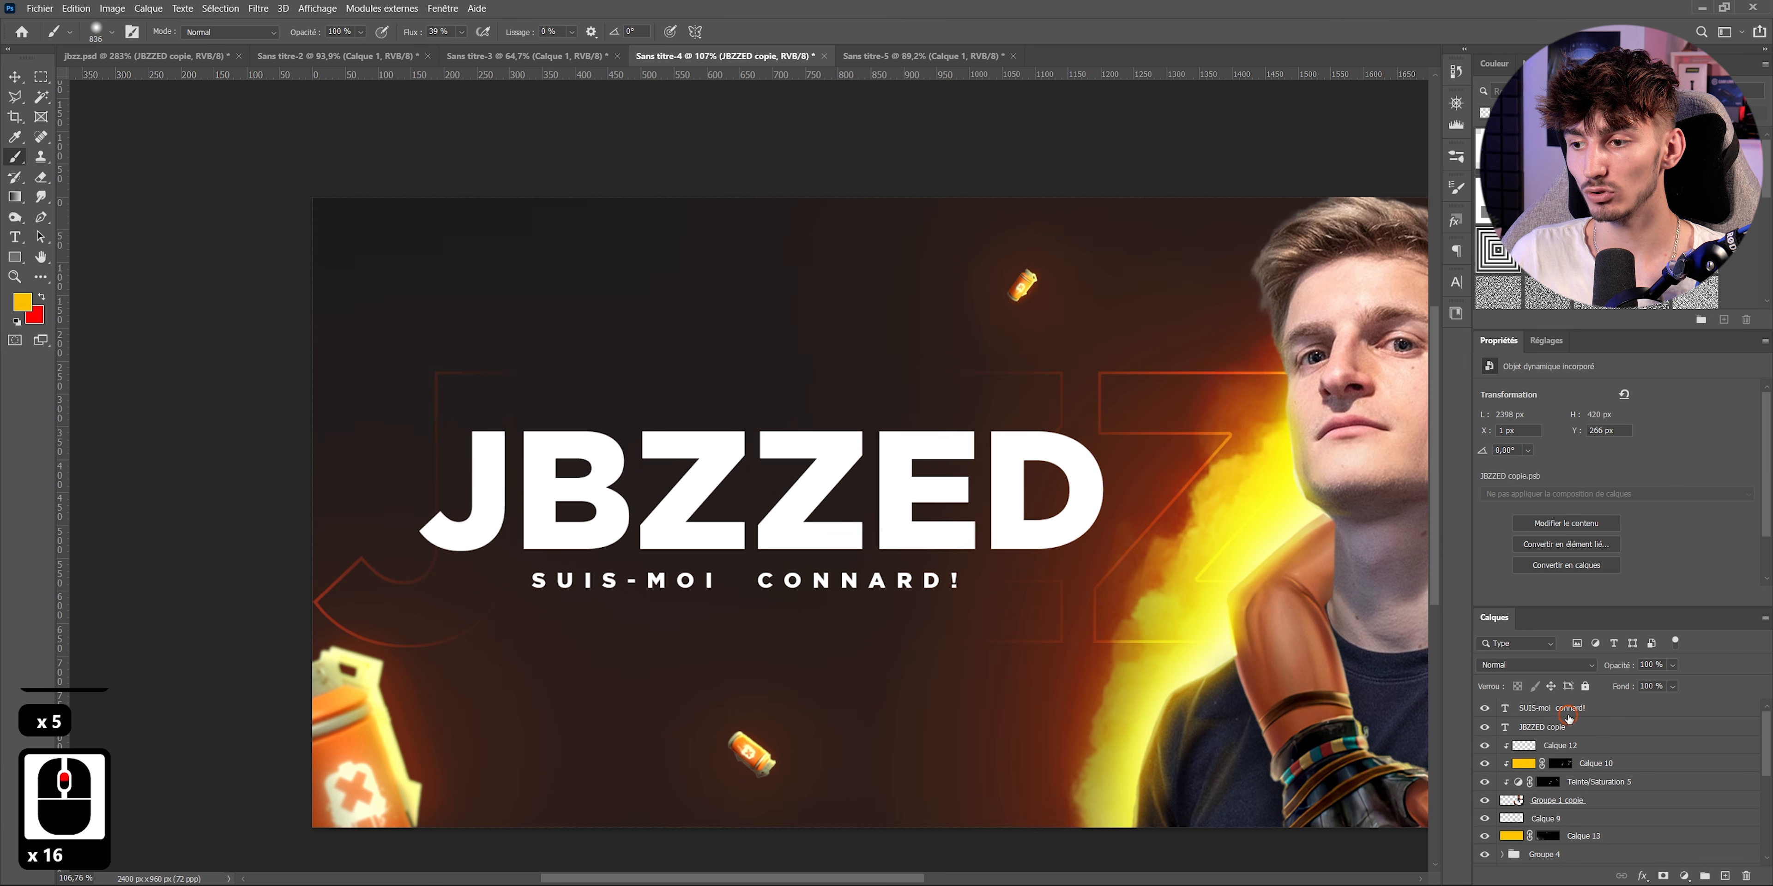
left_click(1741, 871)
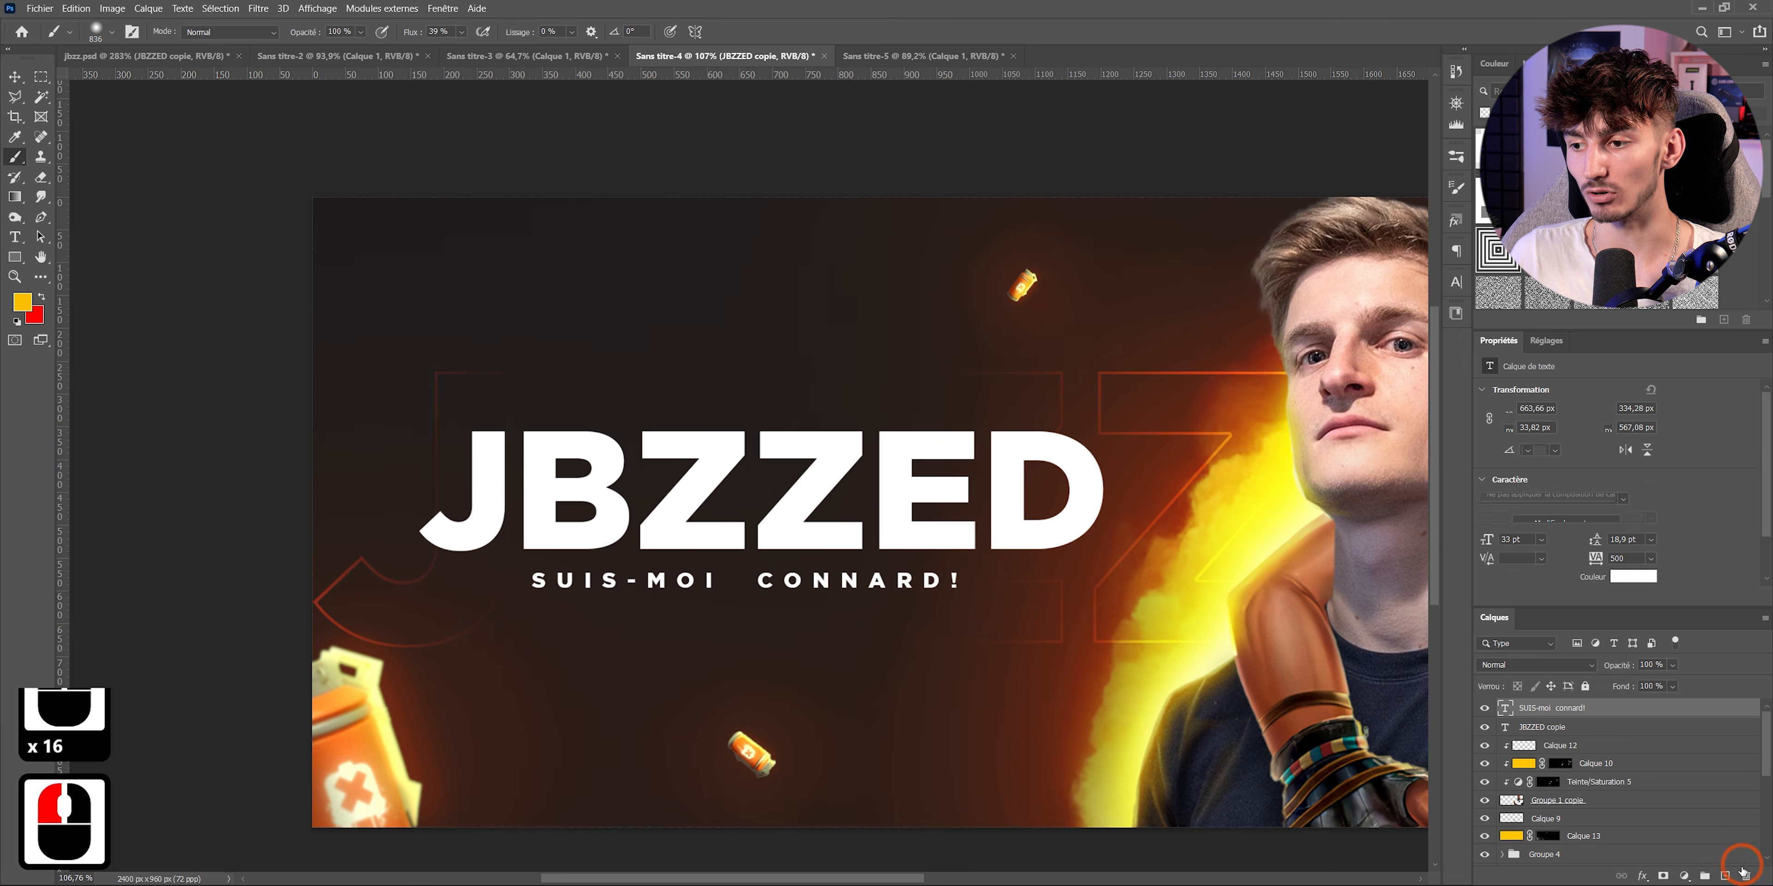
left_click(1725, 875)
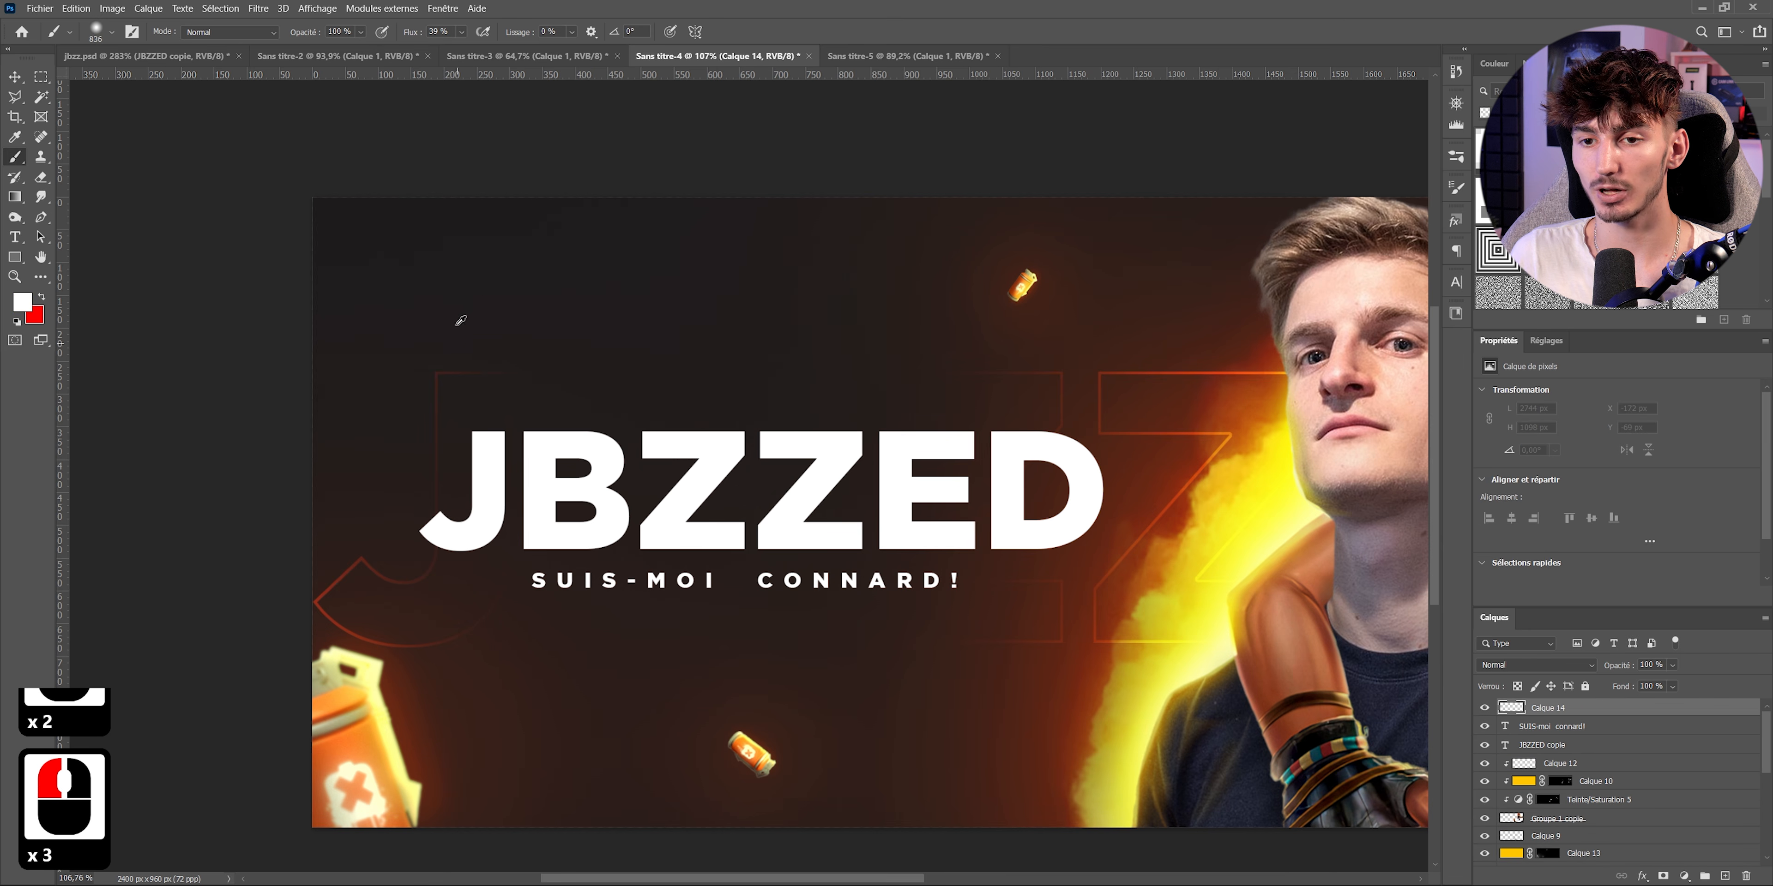
- Draw a white wavy stroke about 536 px wide above the title with a small brush at 100% flow and 50% smoothing
mouse_move(480, 307)
left_mouse_down()
mouse_move(207, 298)
mouse_move(124, 531)
mouse_move(247, 499)
left_mouse_up()
left_click_drag(464, 322, 459, 321)
left_click_drag(412, 32, 623, 34)
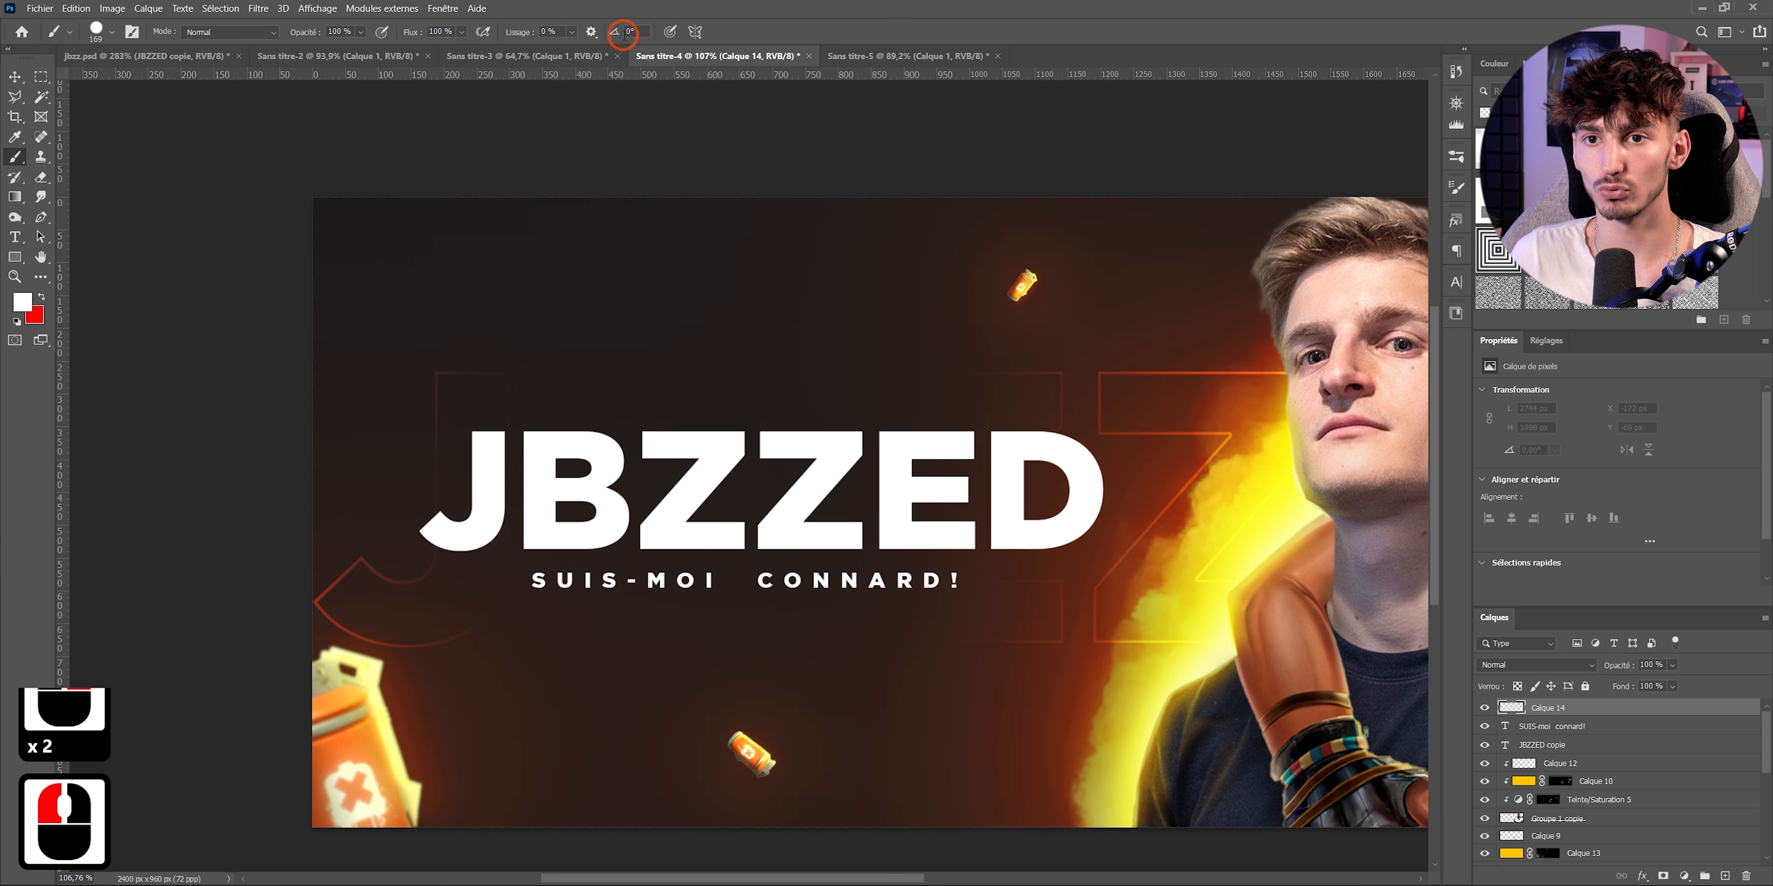
scroll(407, 237, "up", 6, "alt")
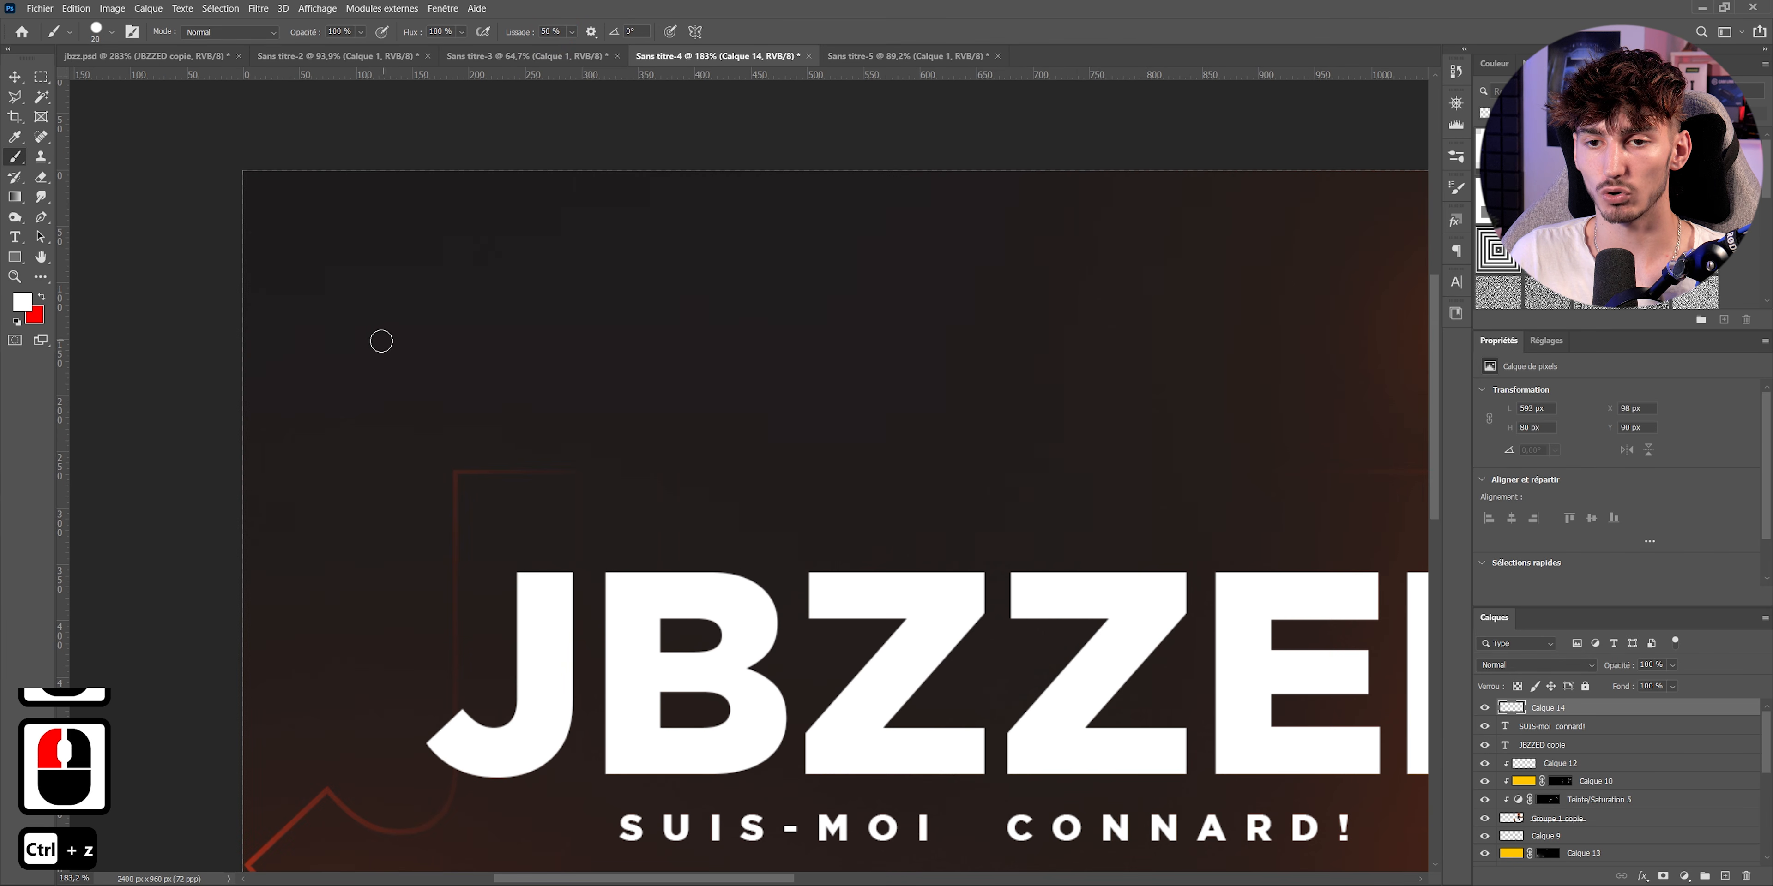
mouse_move(380, 340)
left_mouse_down()
mouse_move(524, 267)
mouse_move(816, 377)
mouse_move(960, 243)
left_mouse_up()
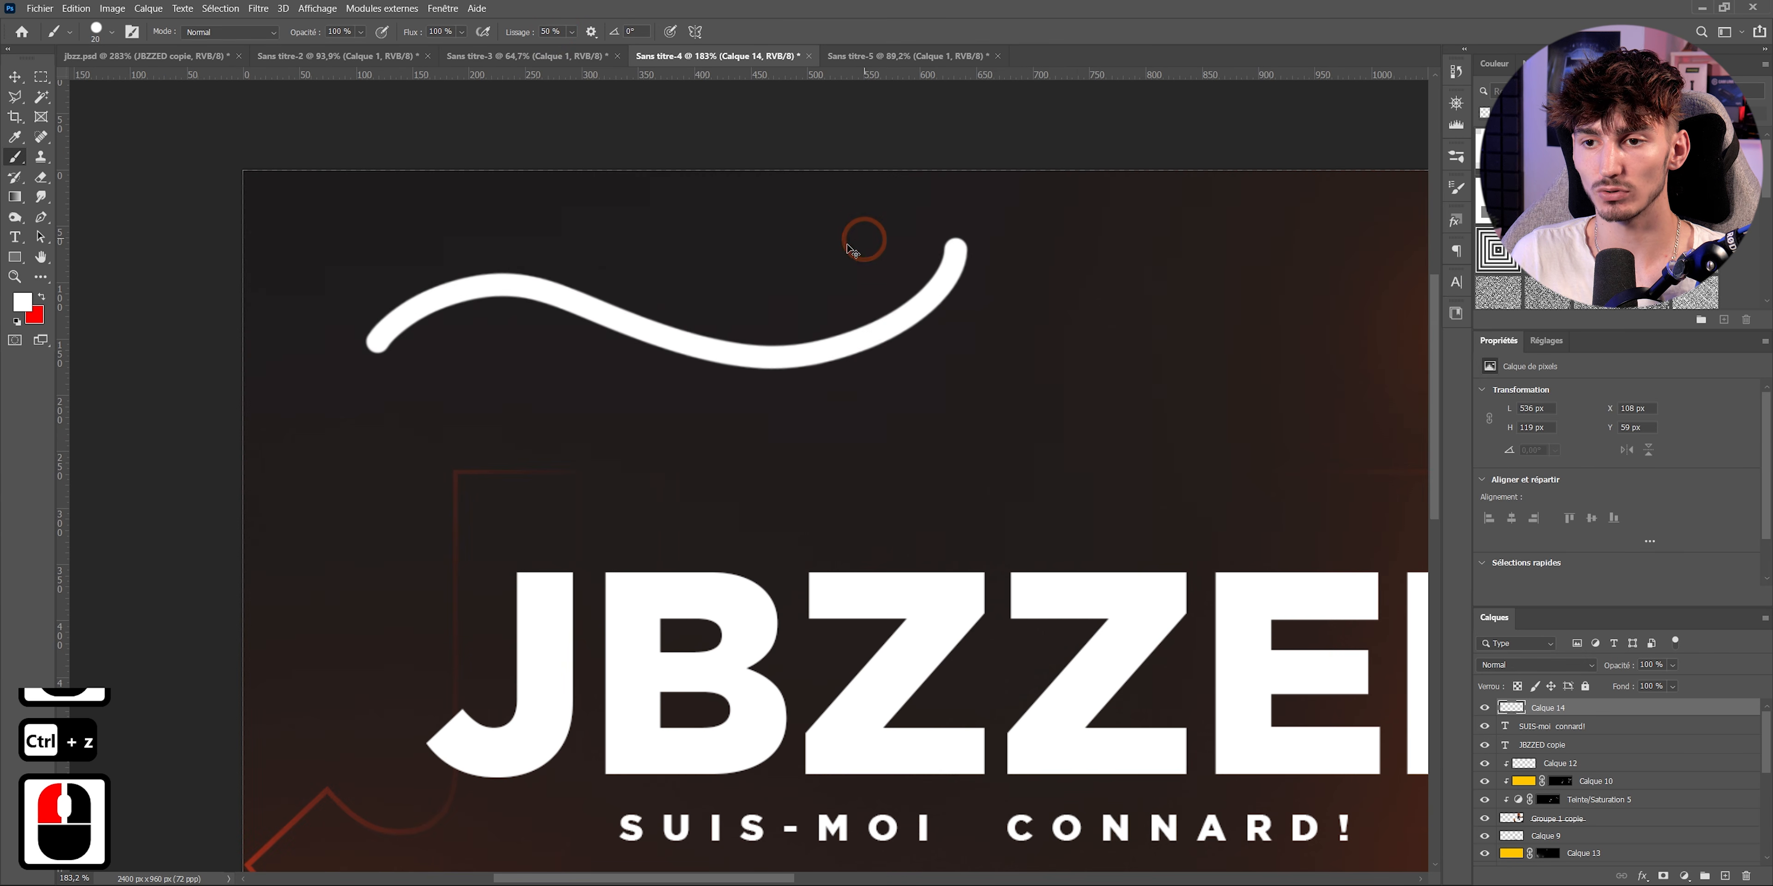
- Replace the wavy stroke with a short curved white stroke about 34 × 79 px near the banner's upper-left corner
key("ctrl+z")
mouse_move(348, 242)
left_mouse_down()
mouse_move(379, 284)
mouse_move(338, 346)
left_mouse_up()
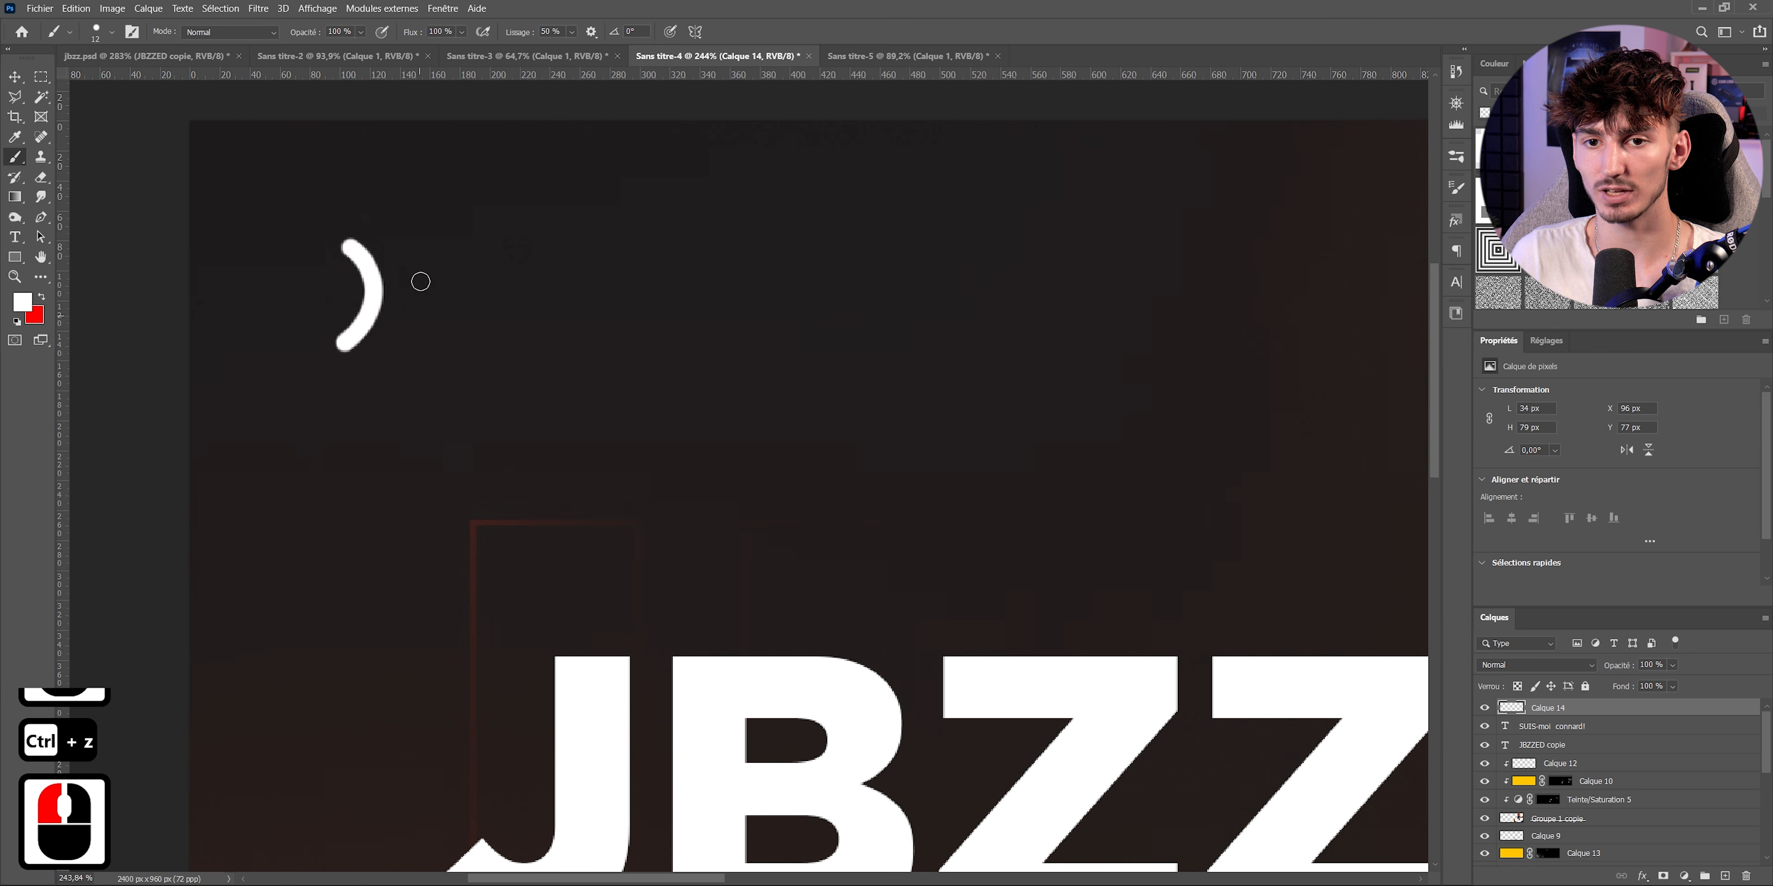
scroll(320, 406, "up", 7, "alt")
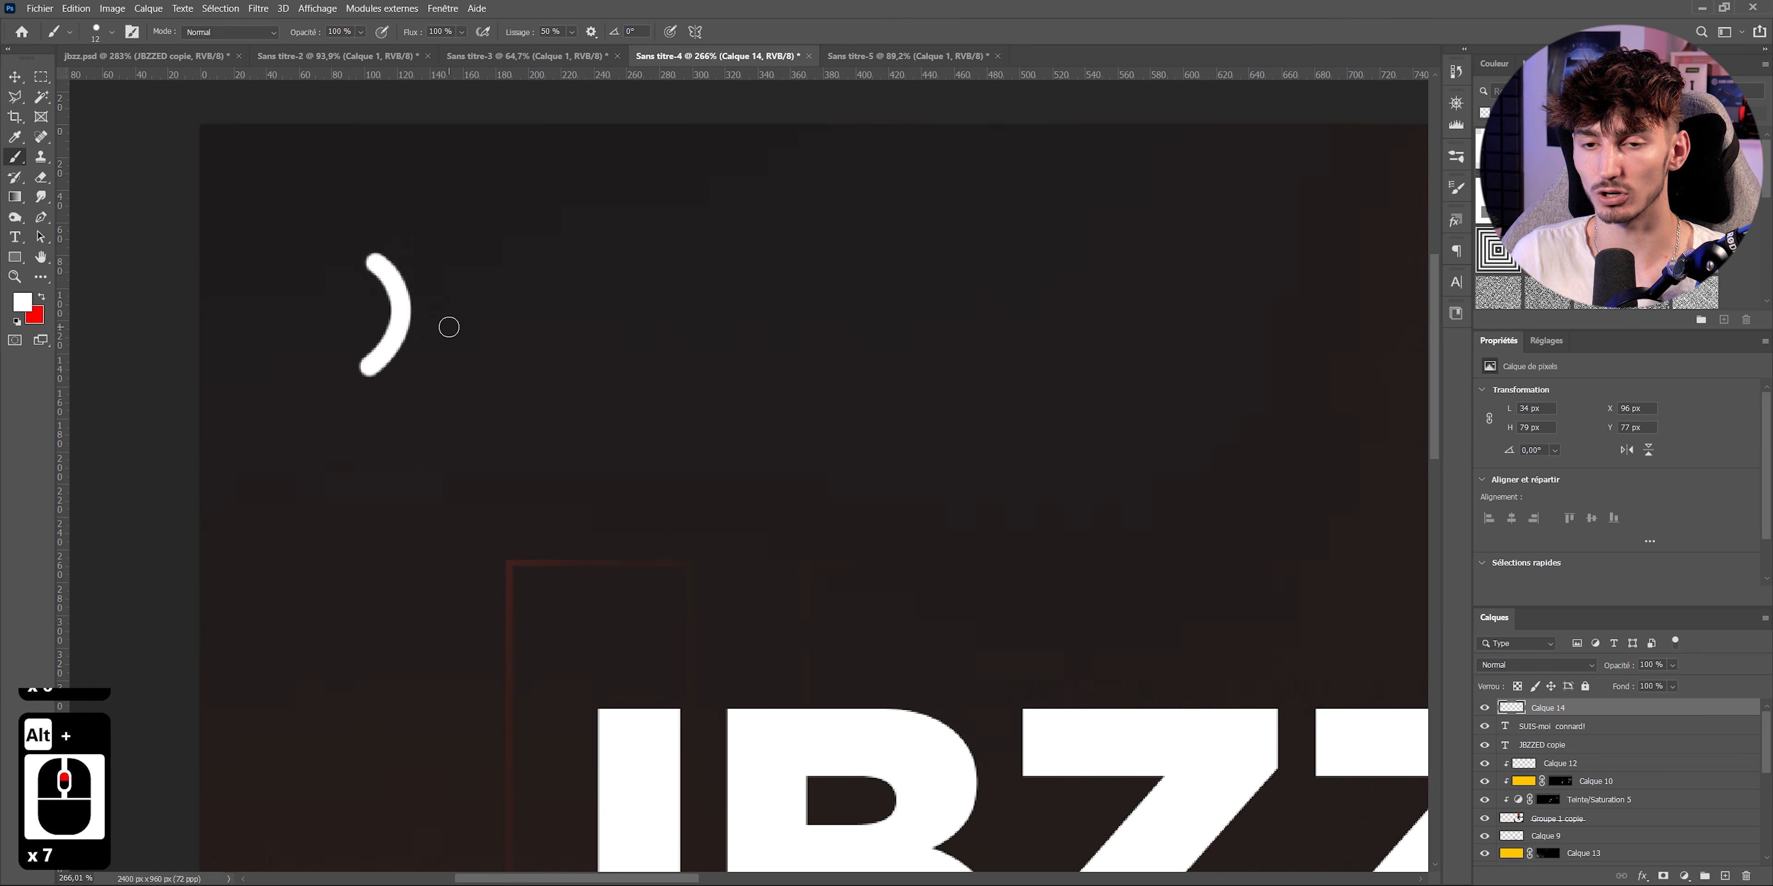
- Duplicate and rearrange the curved stroke to form a three-stroke anger mark, and merge its three layers into one
key("ctrl+j")
key("ctrl+t")
left_click_drag(385, 331, 466, 308)
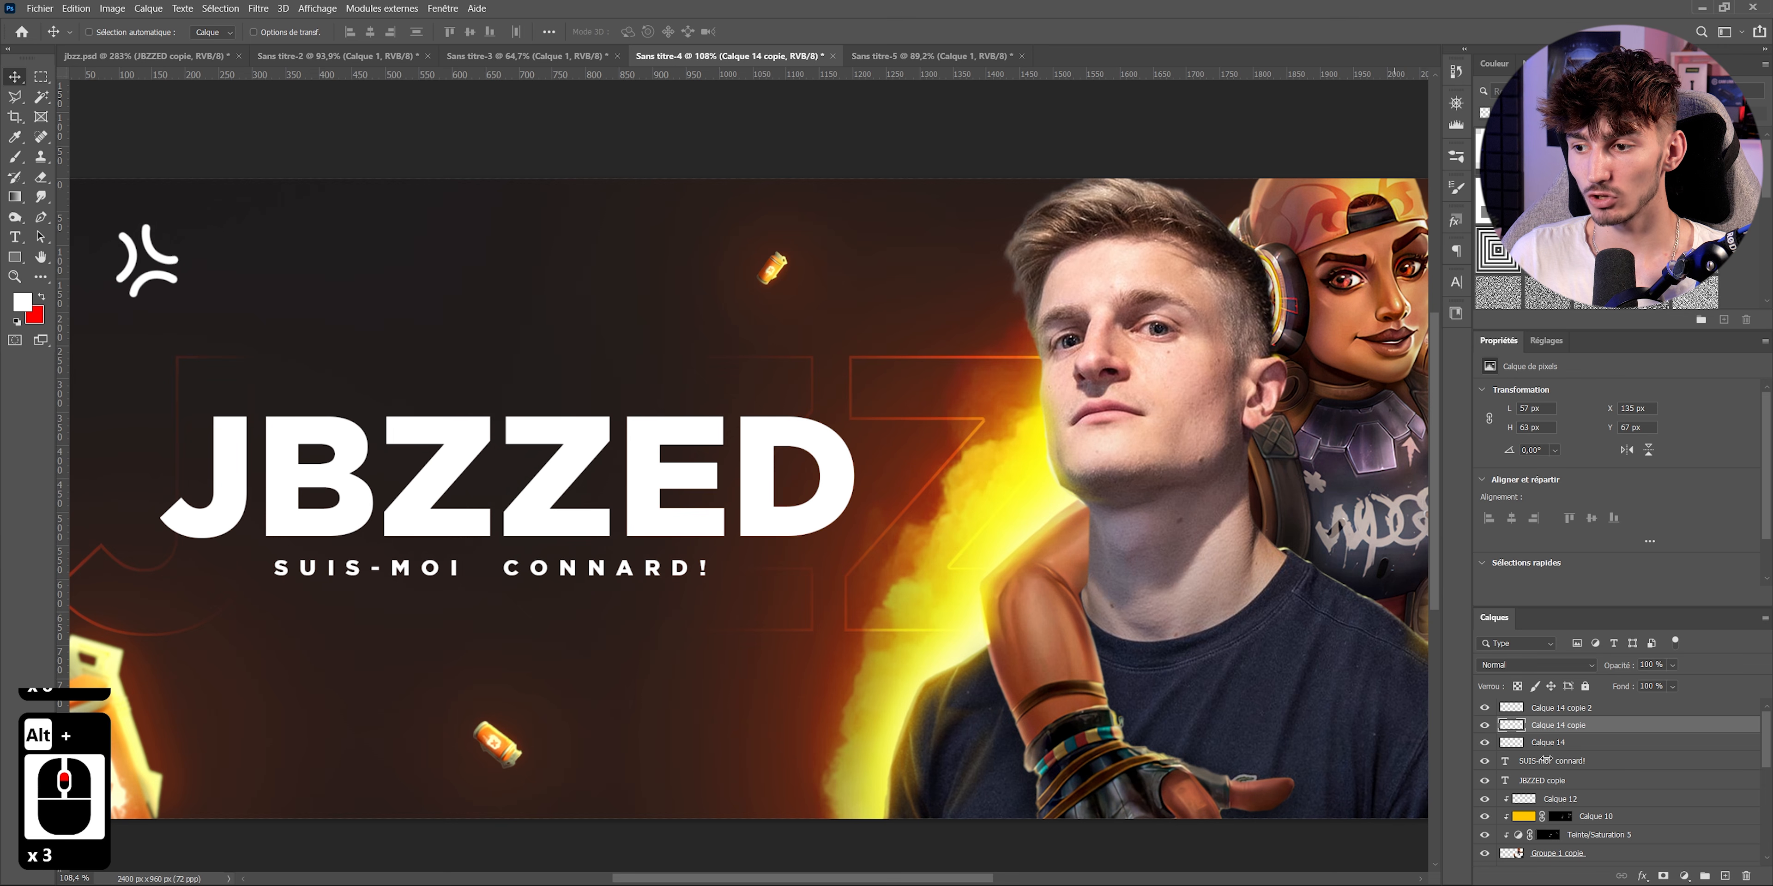
left_click(1568, 746)
left_click(1568, 710, "shift")
key("ctrl+e")
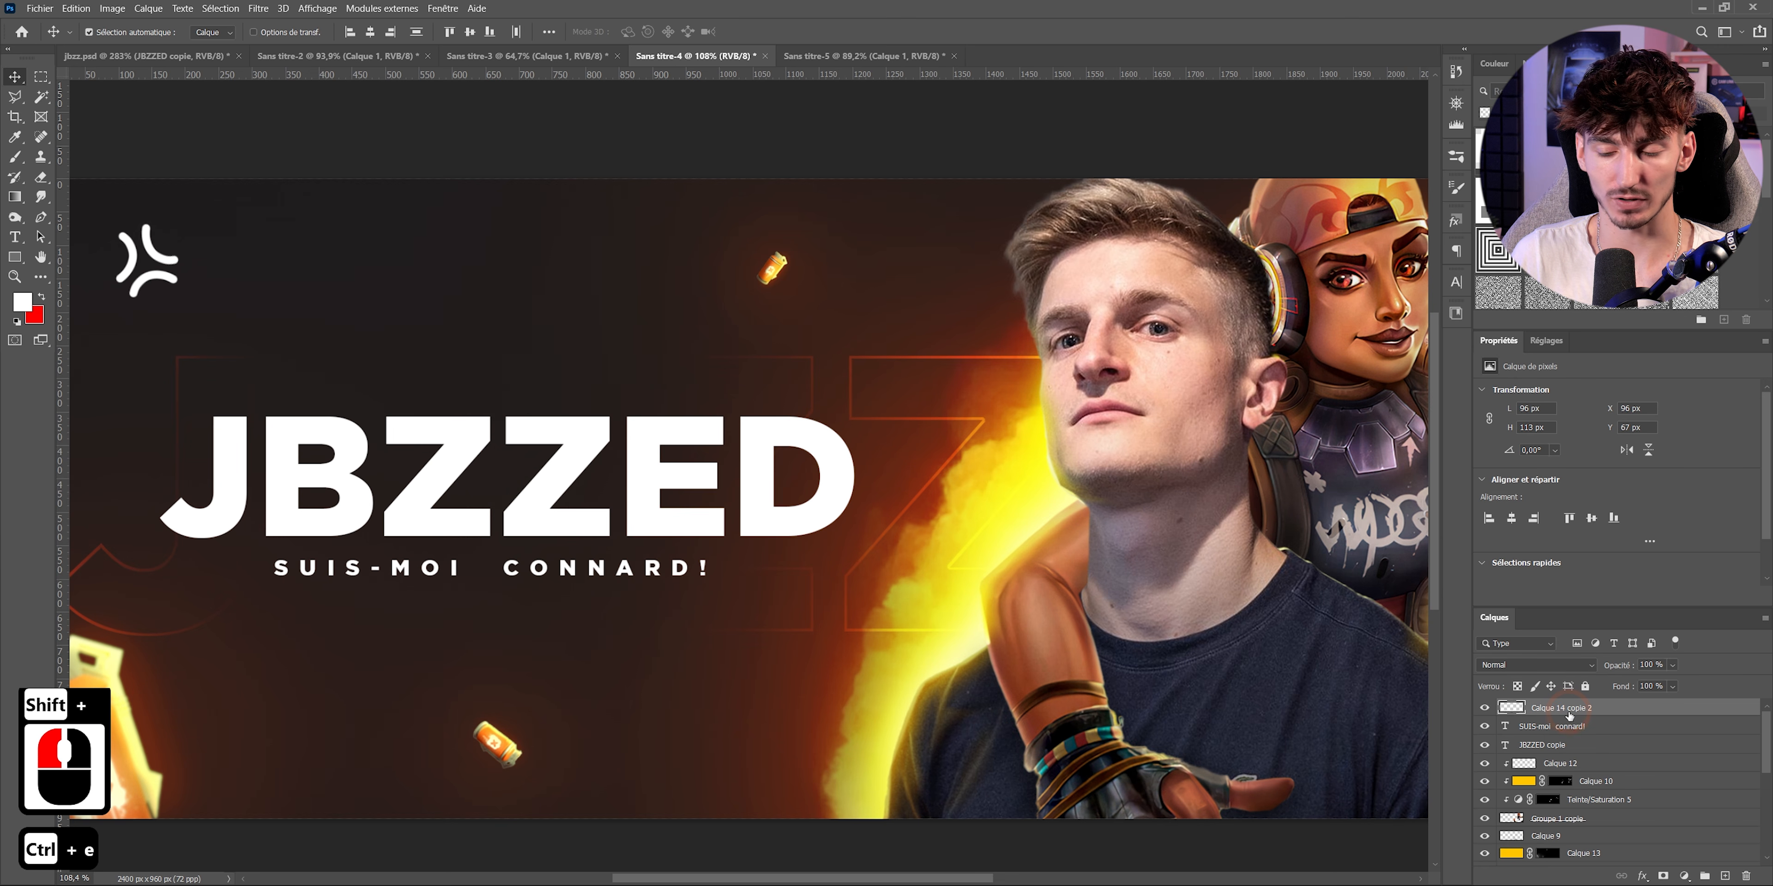
- Add a red ff1324 Incrustation couleur effect to the merged anger mark layer
double_click(817, 510)
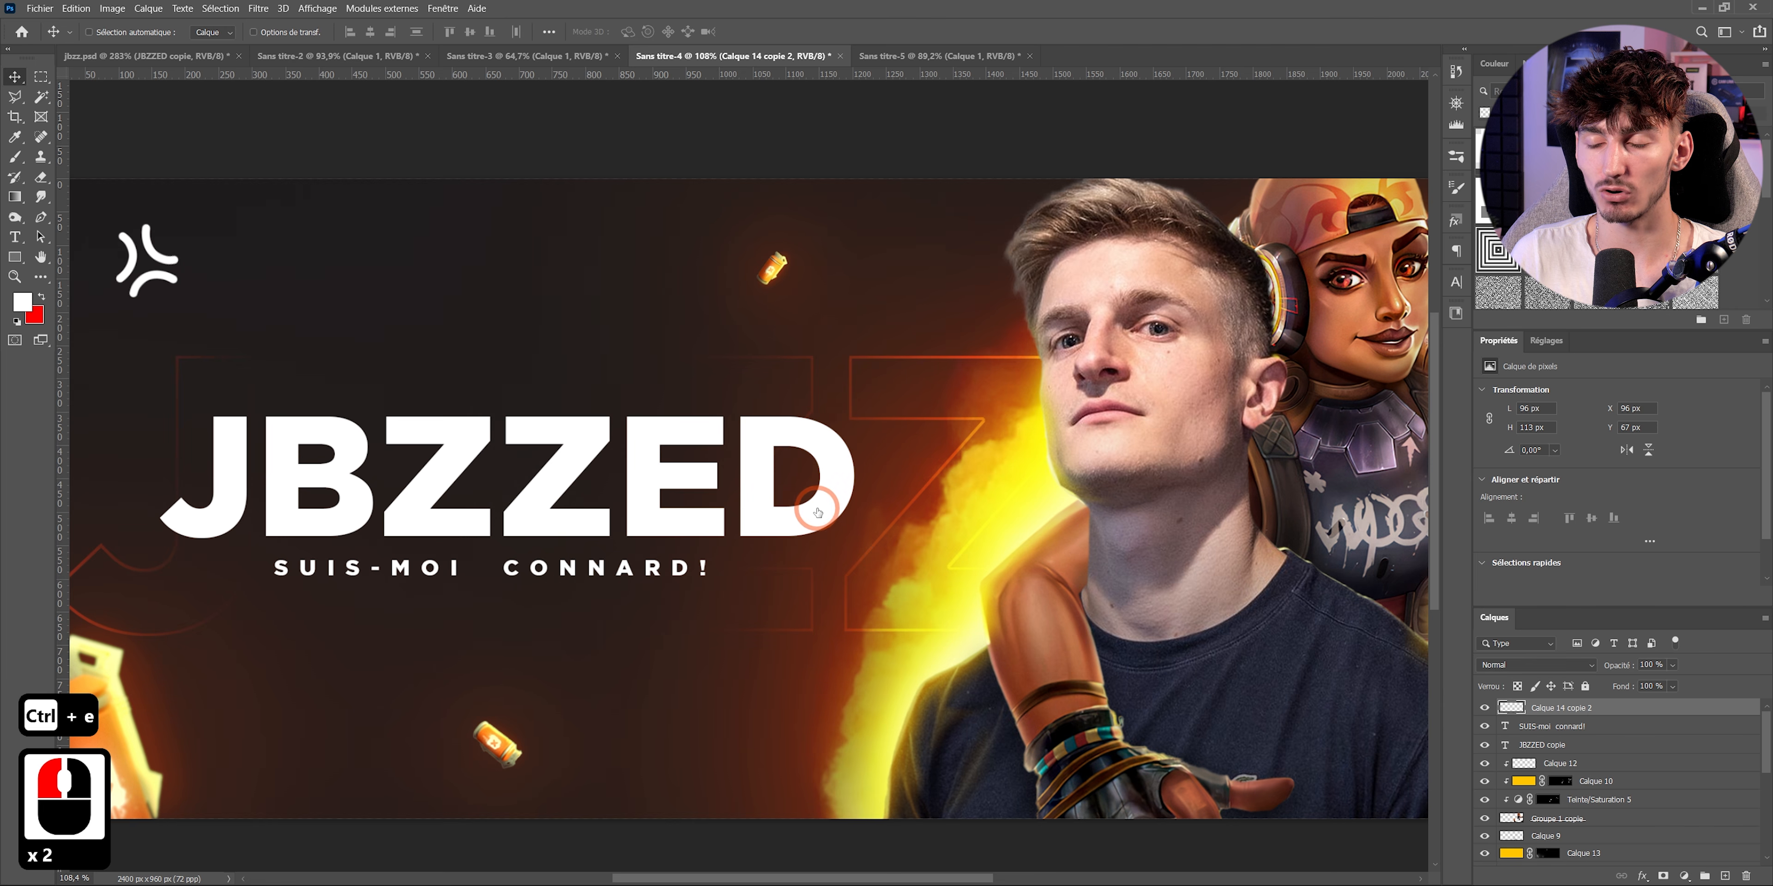
left_click(595, 541)
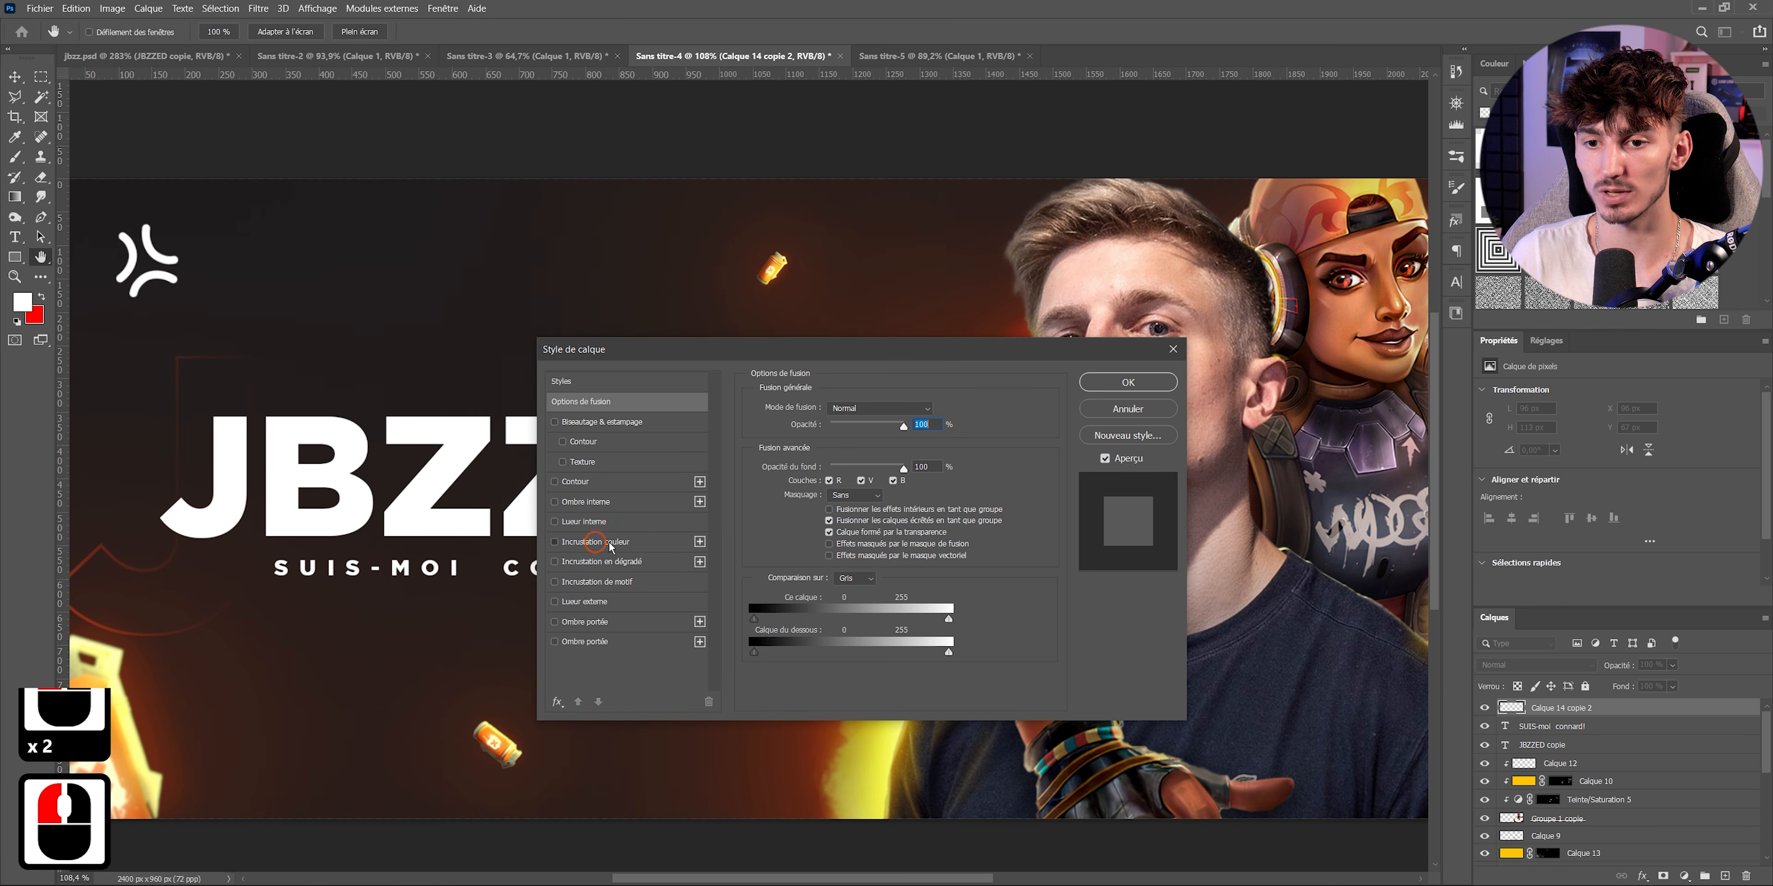
left_click(948, 421)
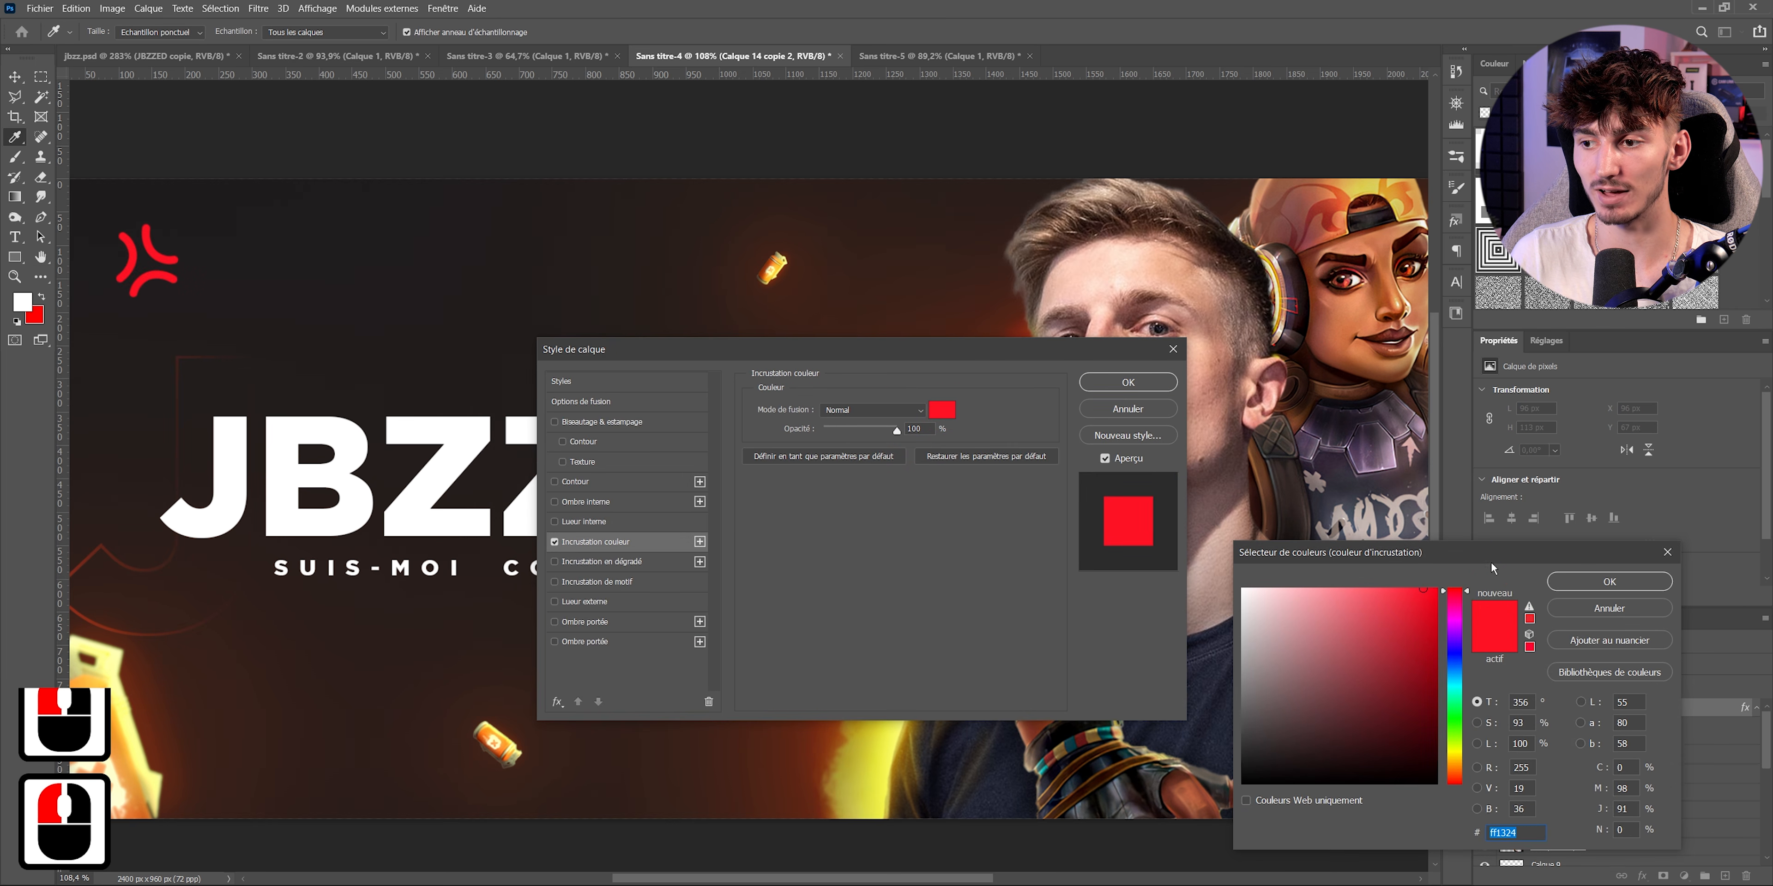
left_click_drag(1491, 561, 973, 421)
left_click(1035, 697)
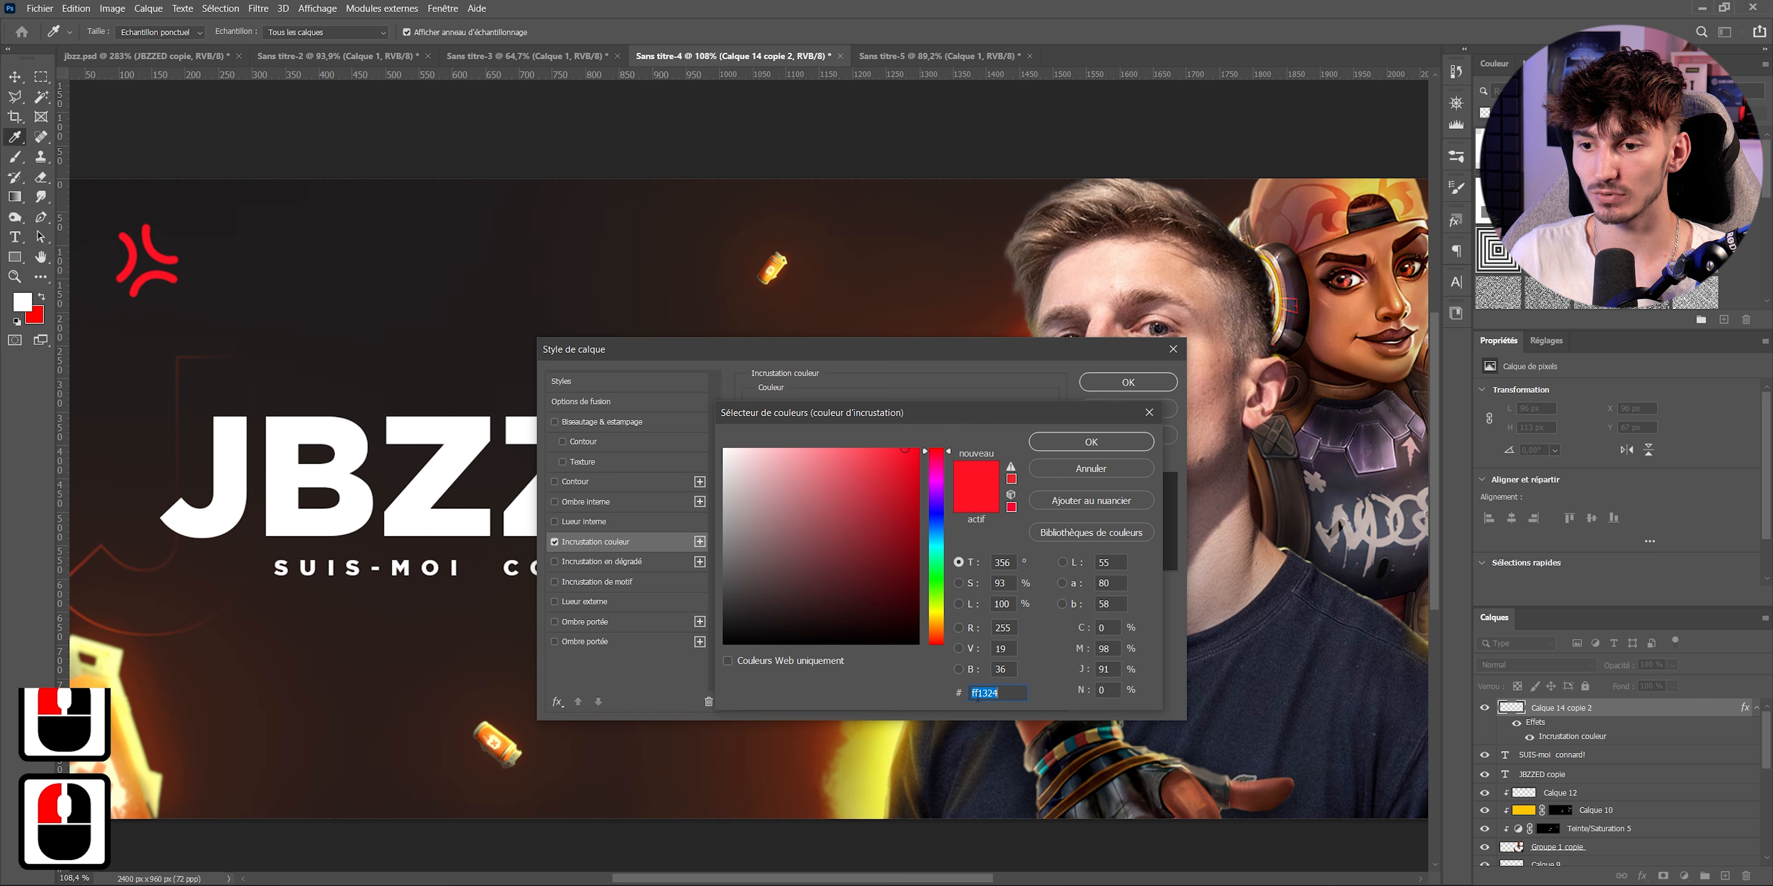
left_click(1093, 442)
left_click(1122, 383)
- Move the red anger mark slightly down and left, closer to the JBZZED title
key("ctrl+0")
key("ctrl+t")
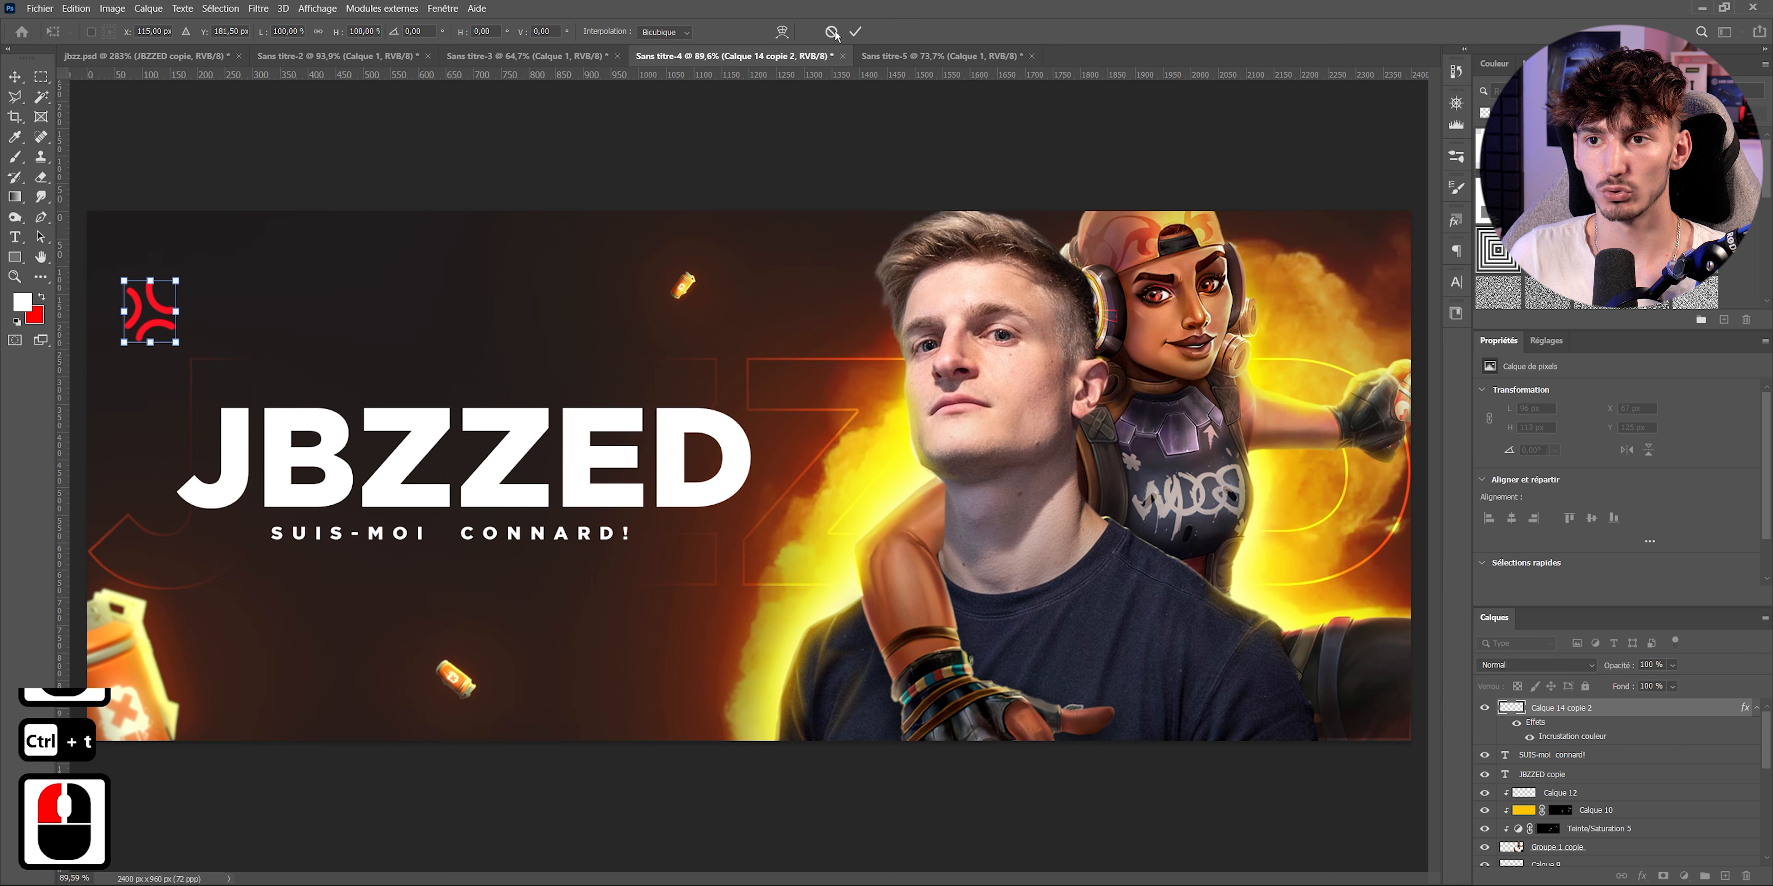
left_click(854, 33)
- Add a layer above the anger mark, fill it with red ff0000 and set its blend mode to Densité linéaire - (Ajout)
left_click(1724, 876)
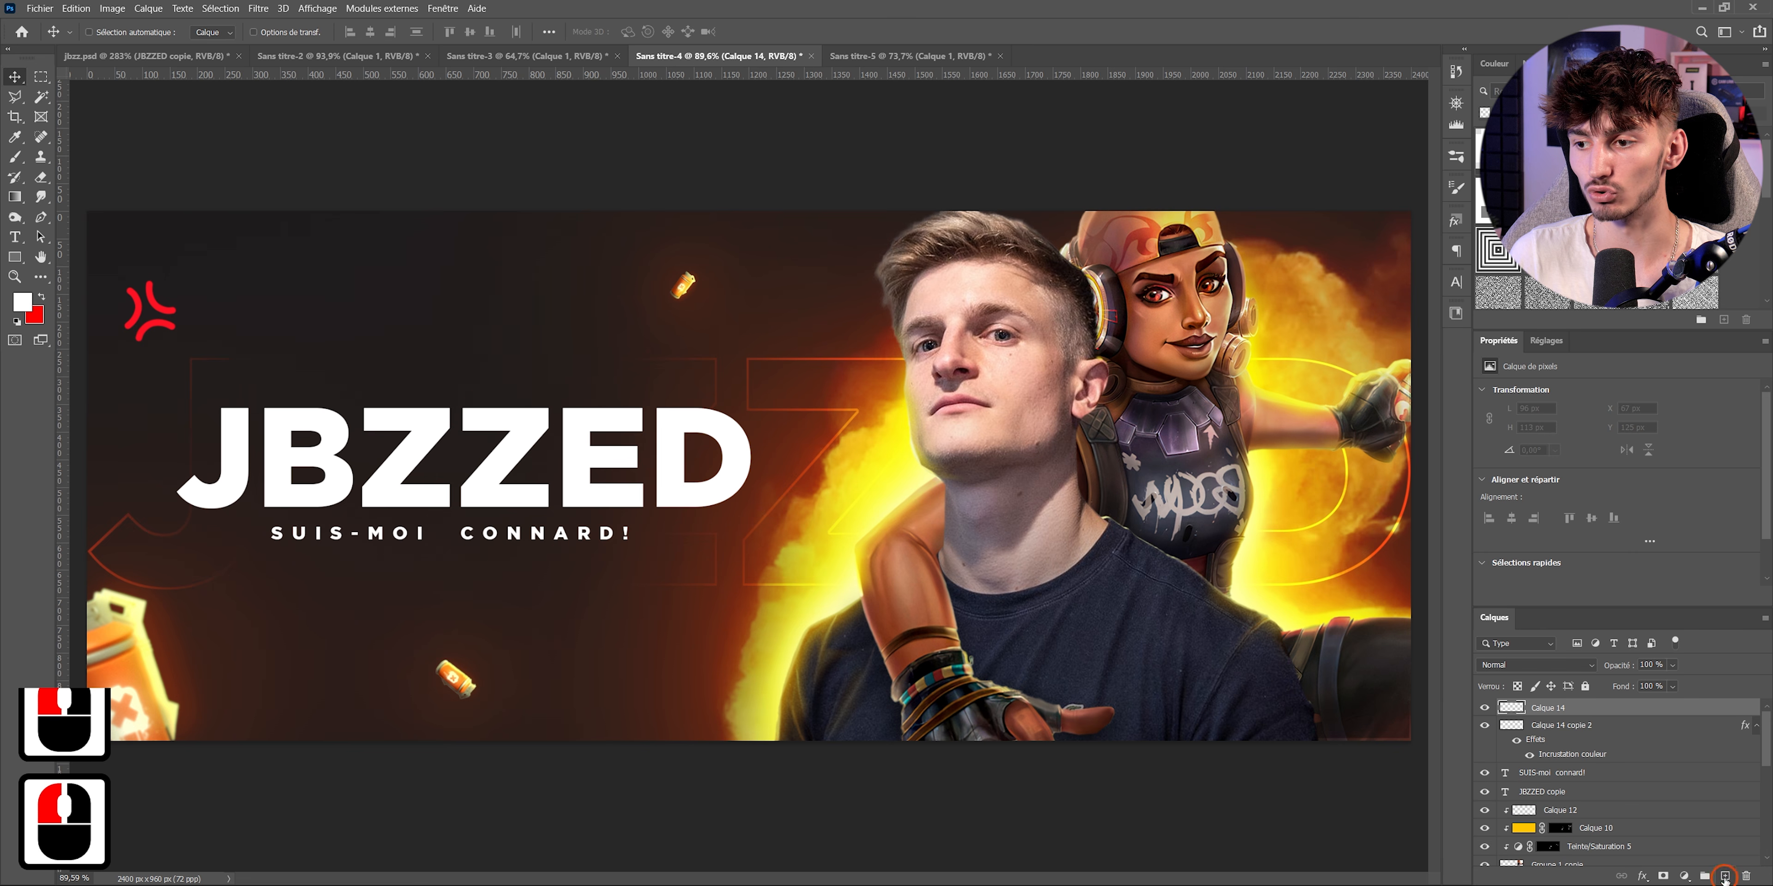
key("x")
left_click(27, 306)
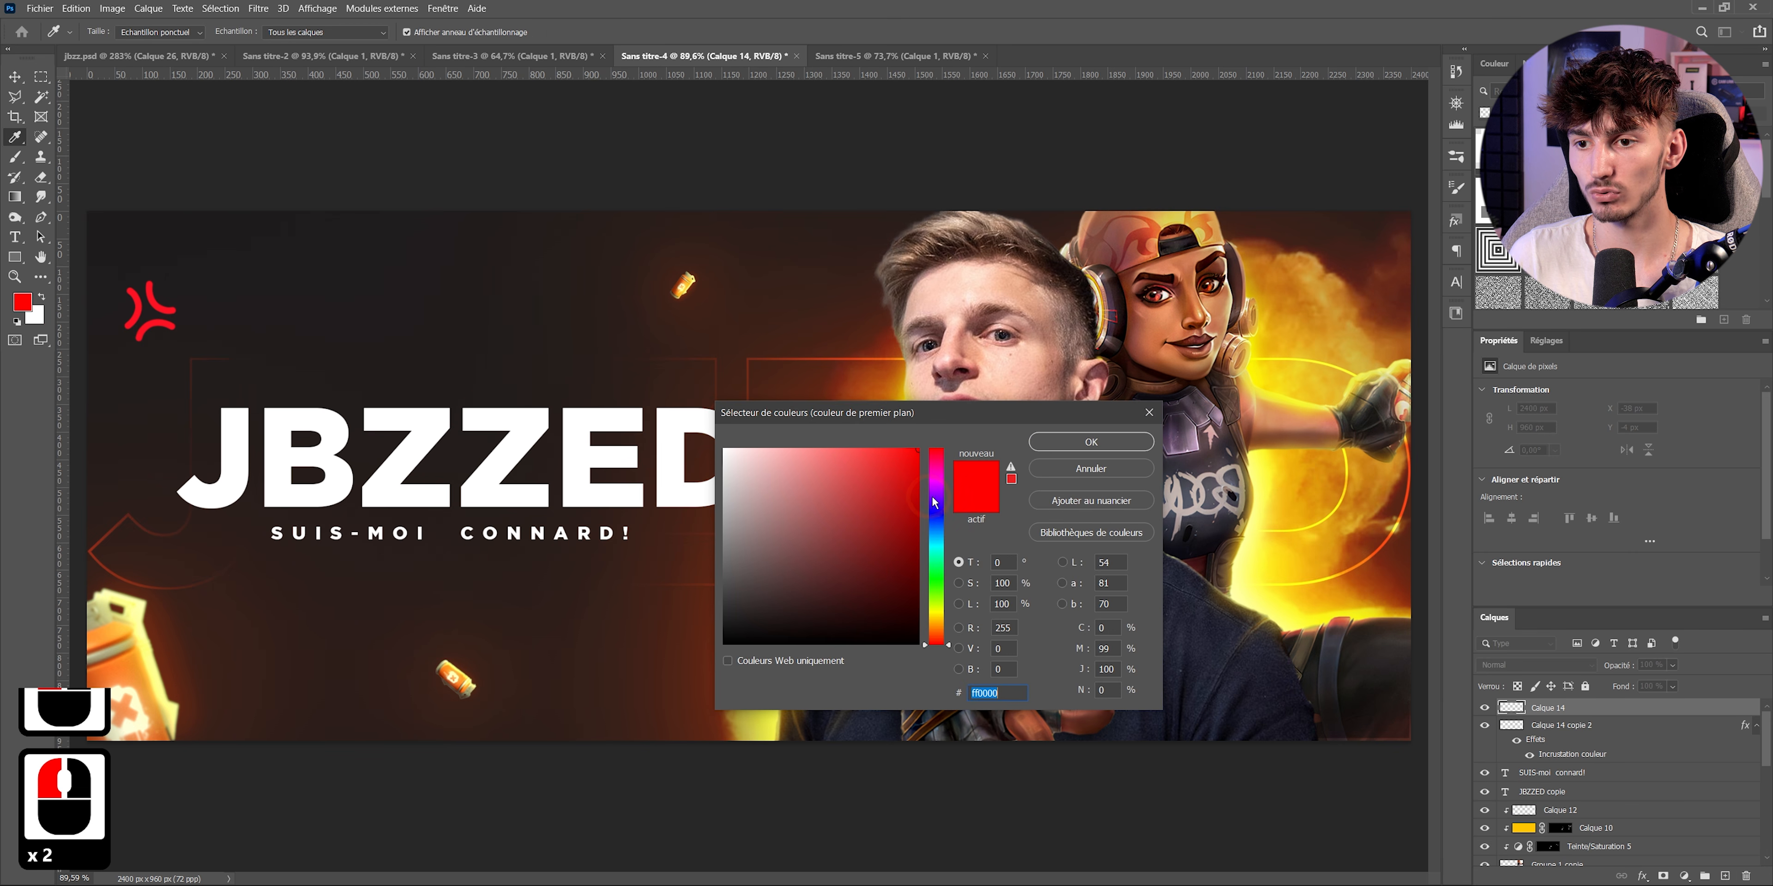
left_click(1090, 453)
key("alt+BackSpace")
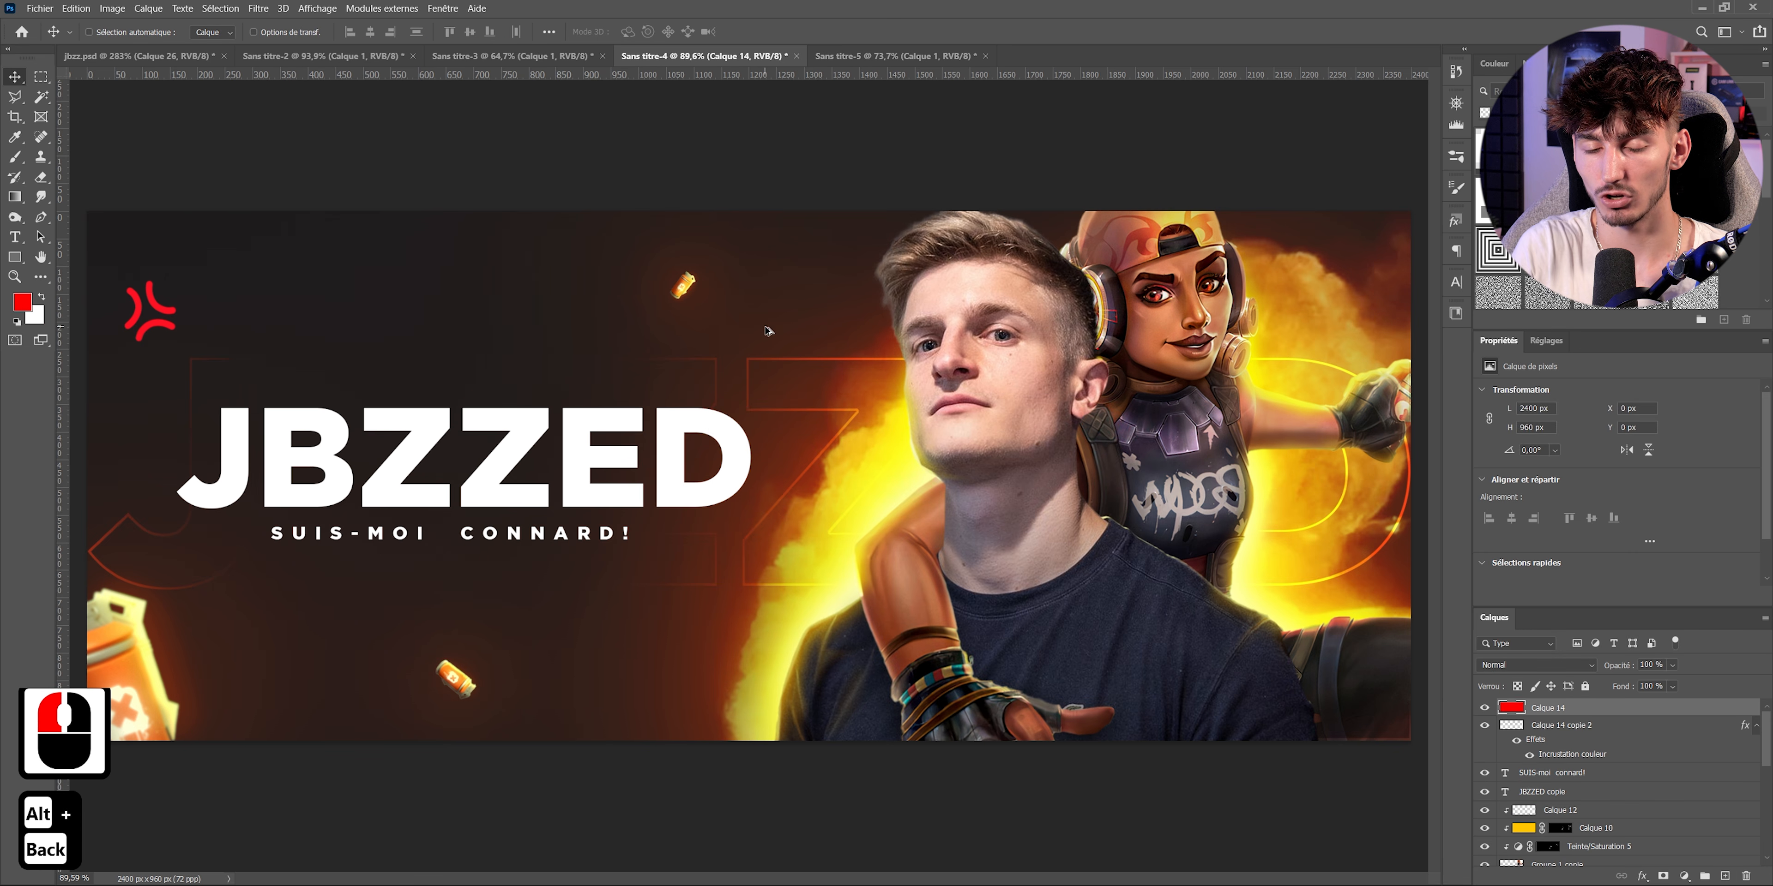
left_click(1536, 664)
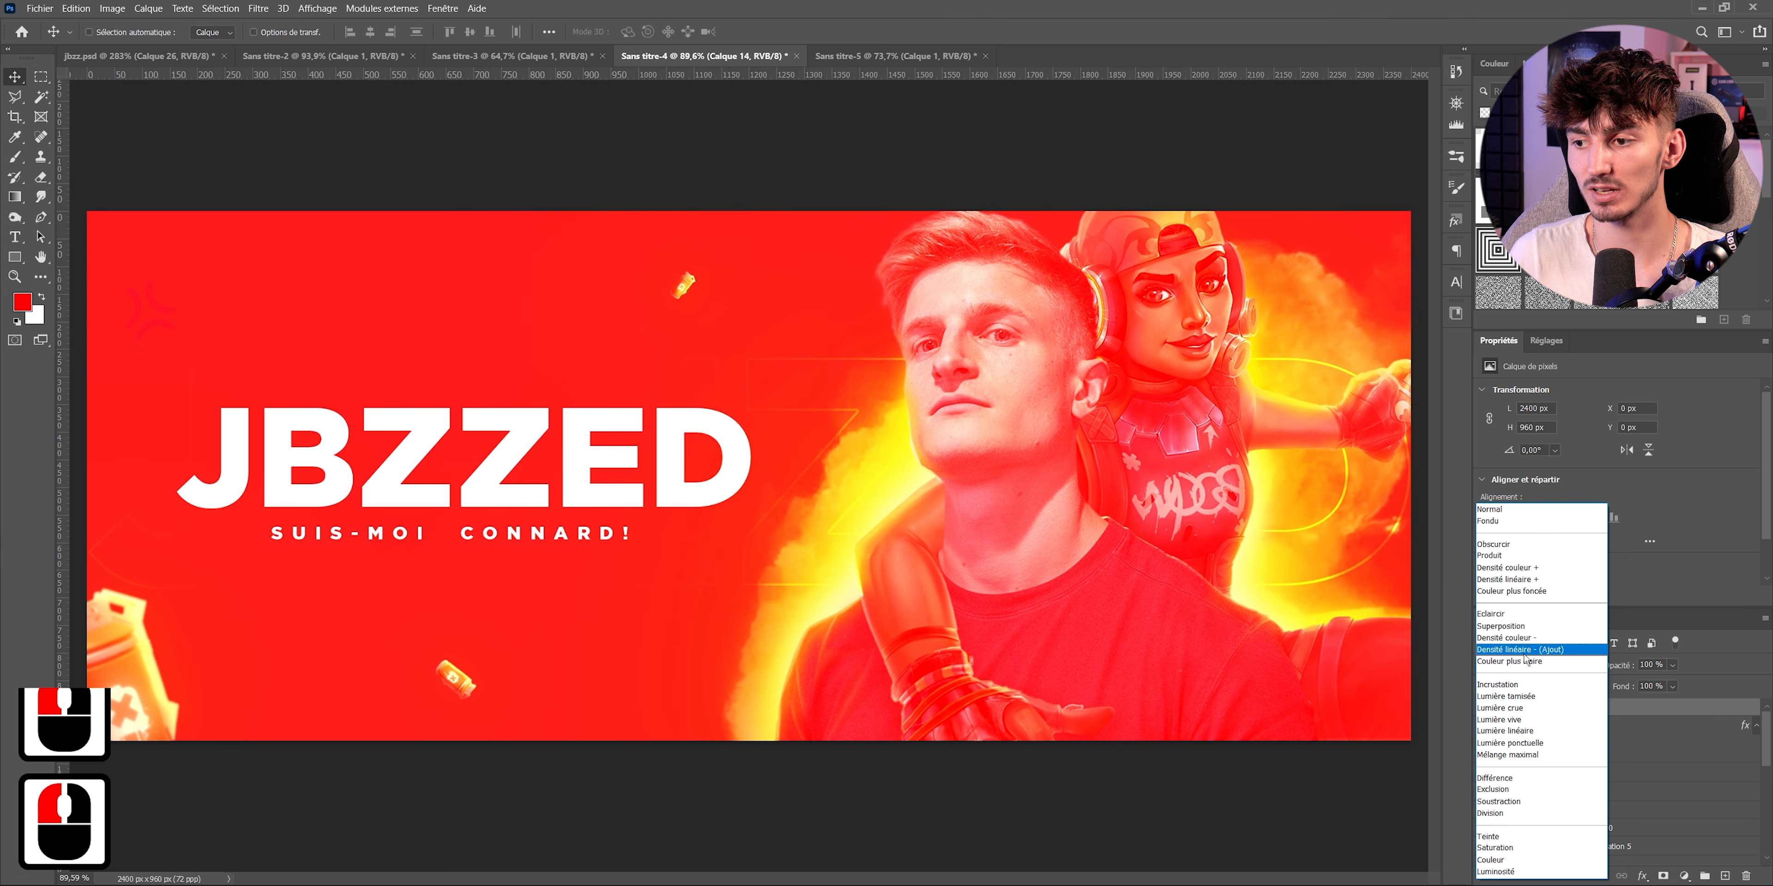
left_click(1524, 652)
- Add a mask to the red fill layer and invert it to hide the fill
left_click(1578, 712)
left_click(1664, 876)
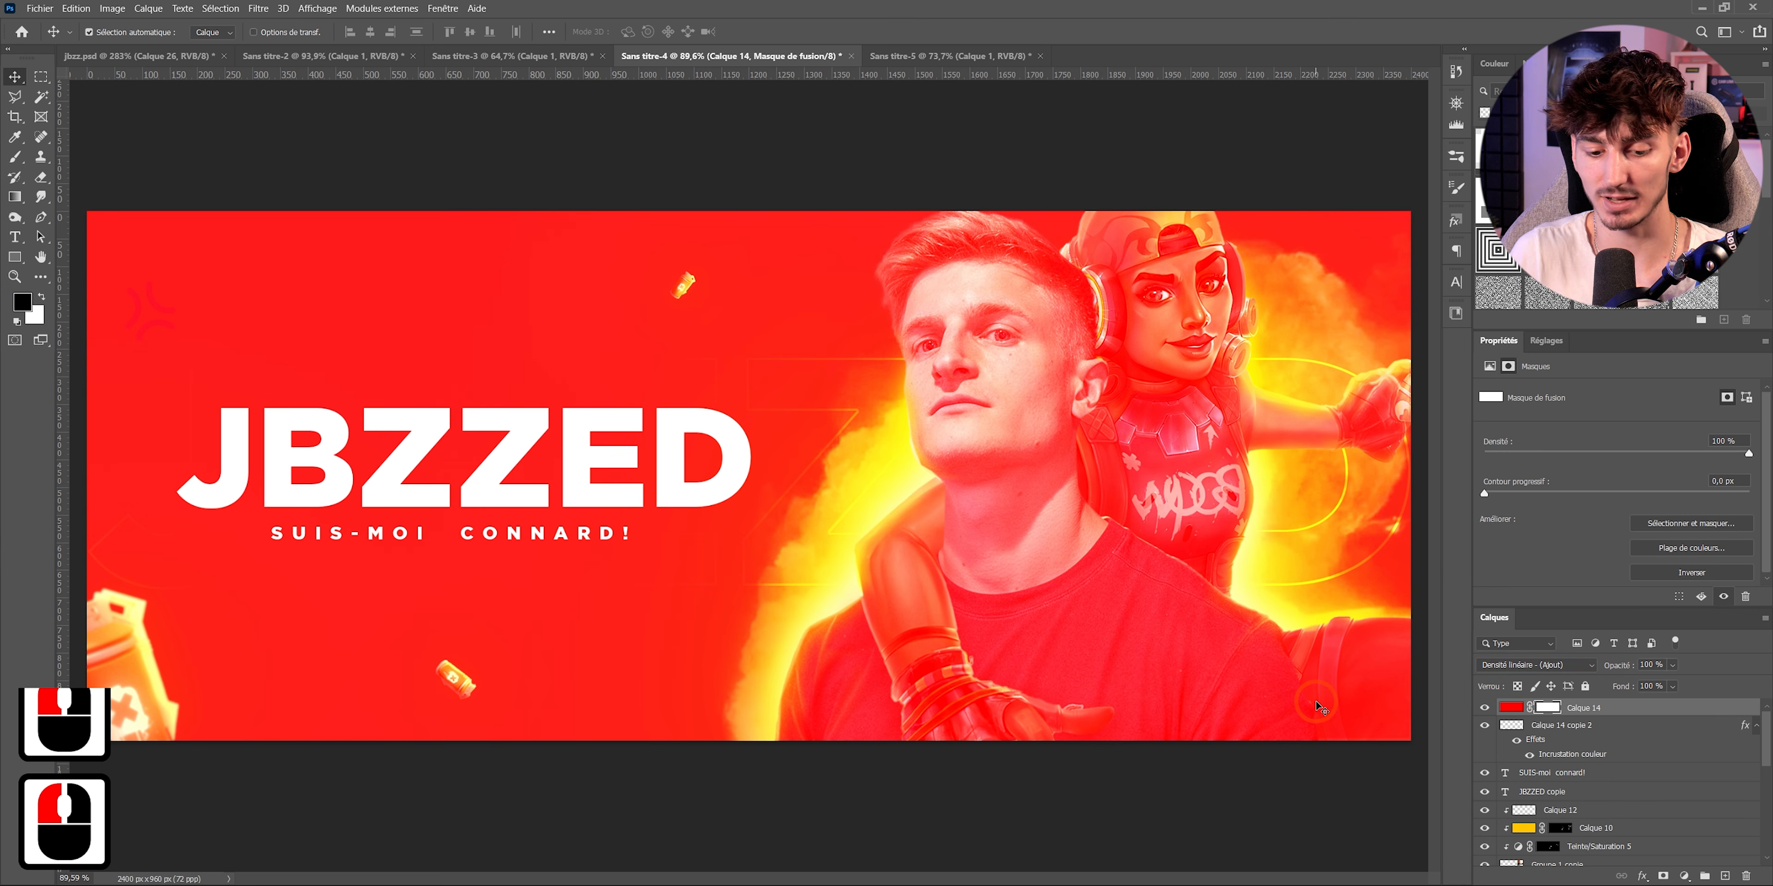
key("ctrl+i")
- Paint a soft red glow around the anger mark on the mask with a white brush at 5% and 15% flow
left_click(169, 326)
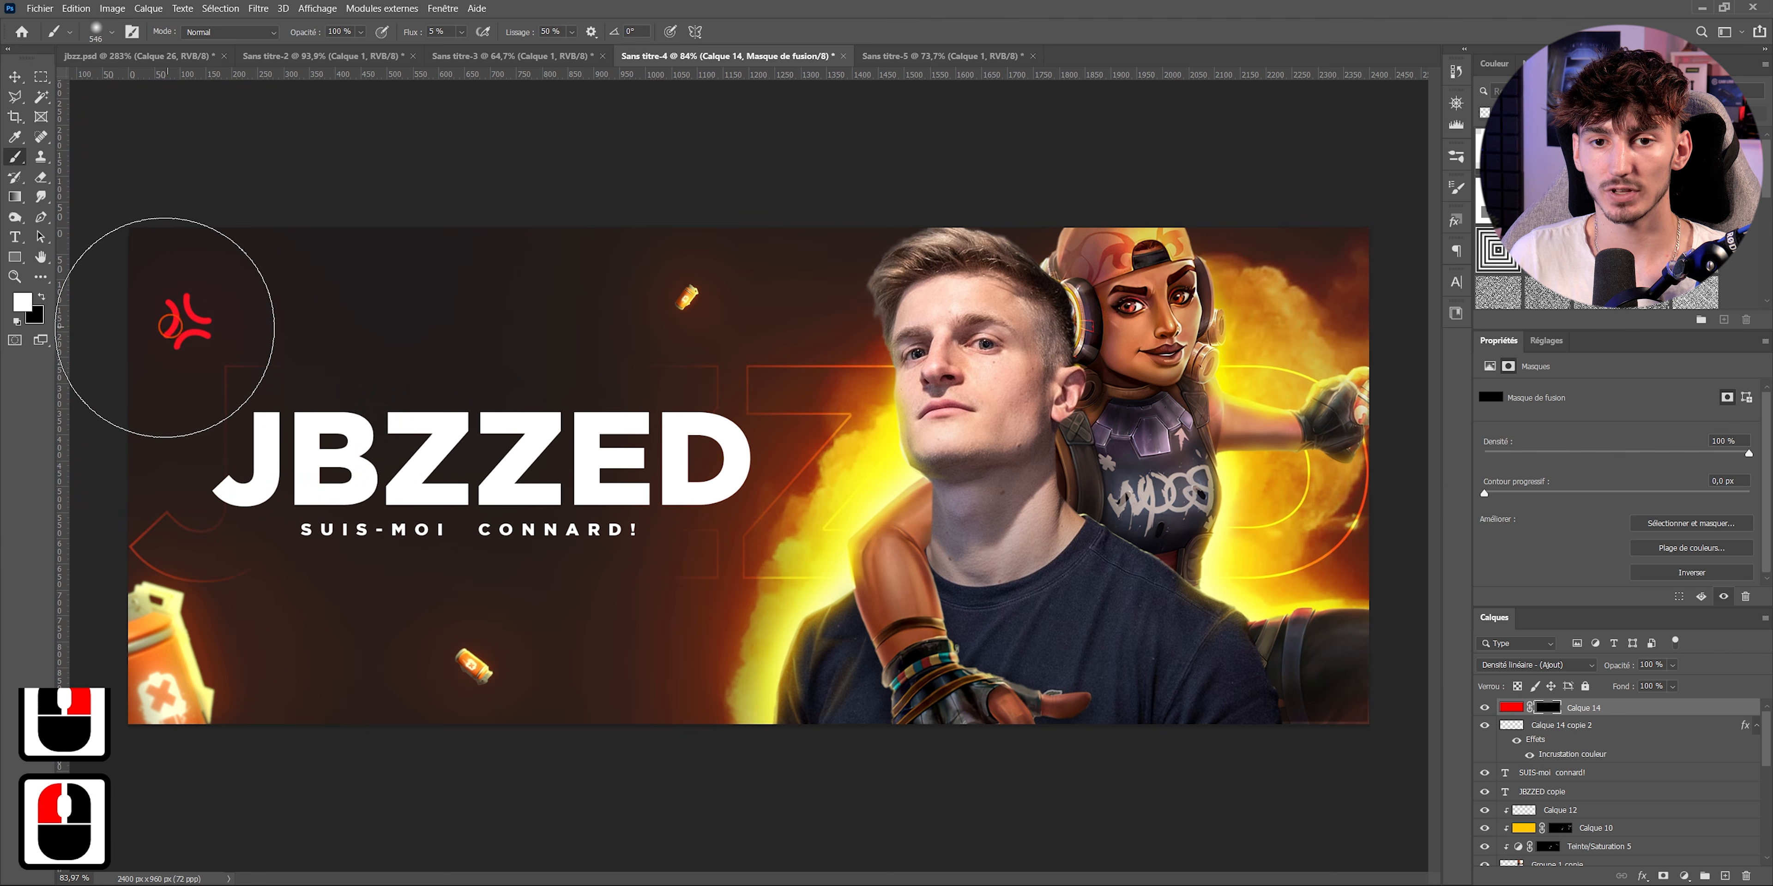
left_click(177, 322)
left_click(184, 320)
left_click(187, 318)
left_click(189, 319)
scroll(140, 328, "up", 3)
scroll(140, 328, "up", 2)
left_click_drag(246, 297, 242, 296)
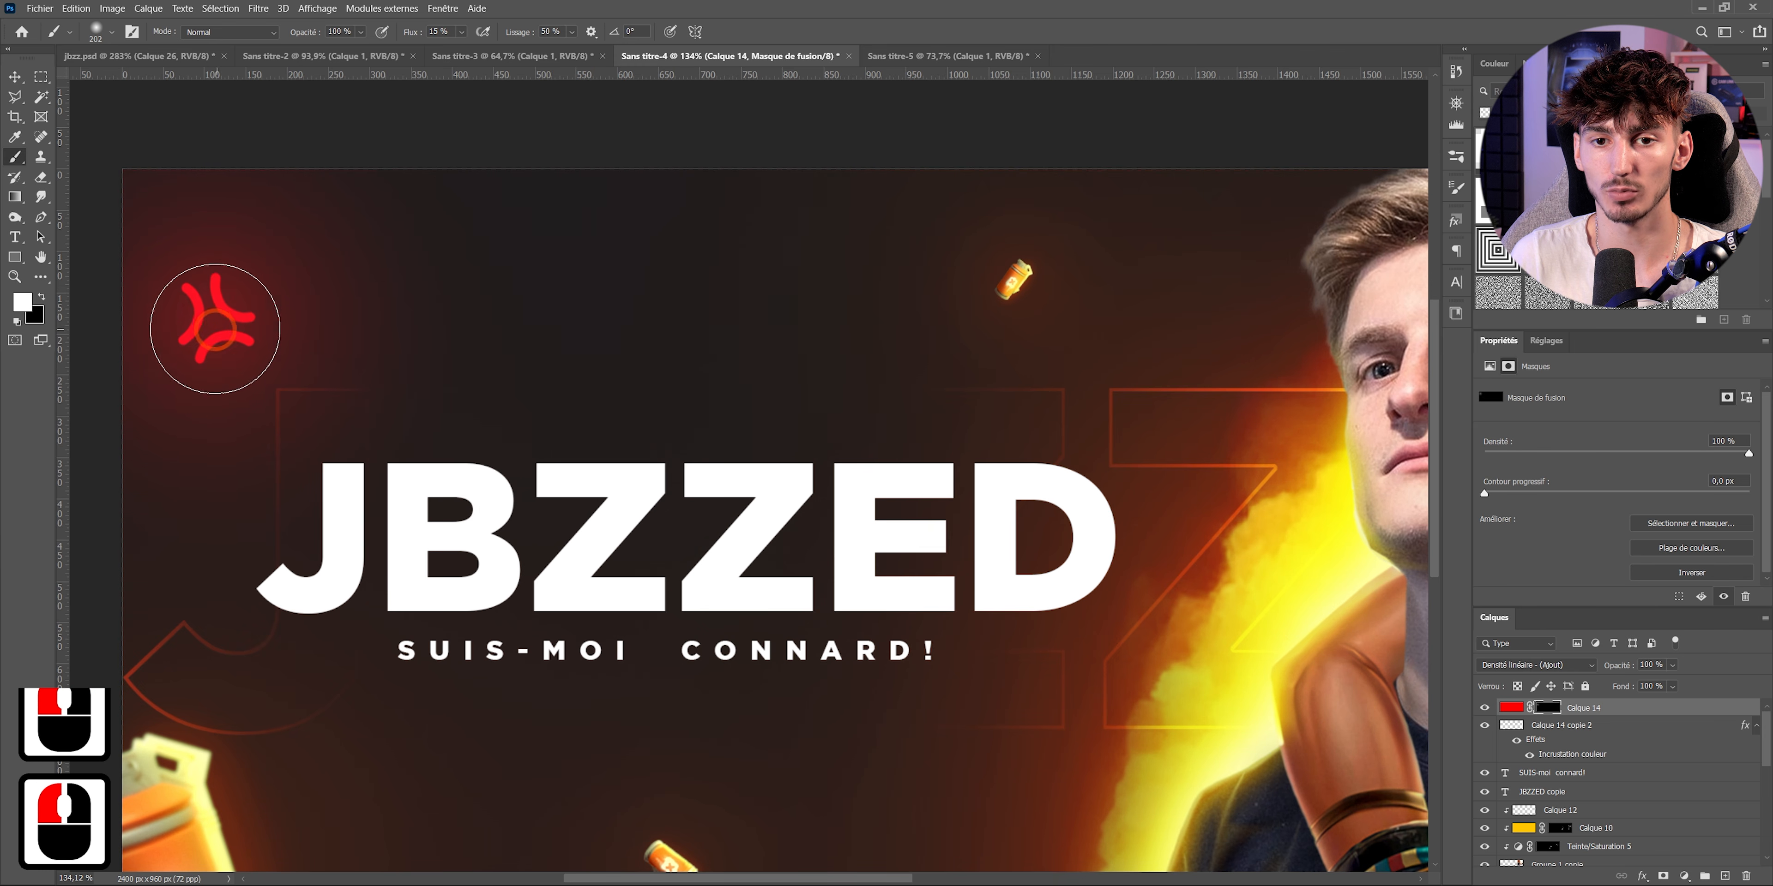
left_click_drag(214, 328, 200, 328)
- Check the RAGE! lettering in jbzz.psd and add the text "rage!" below the subtitle in Sans titre-4
scroll(300, 322, "down", 8)
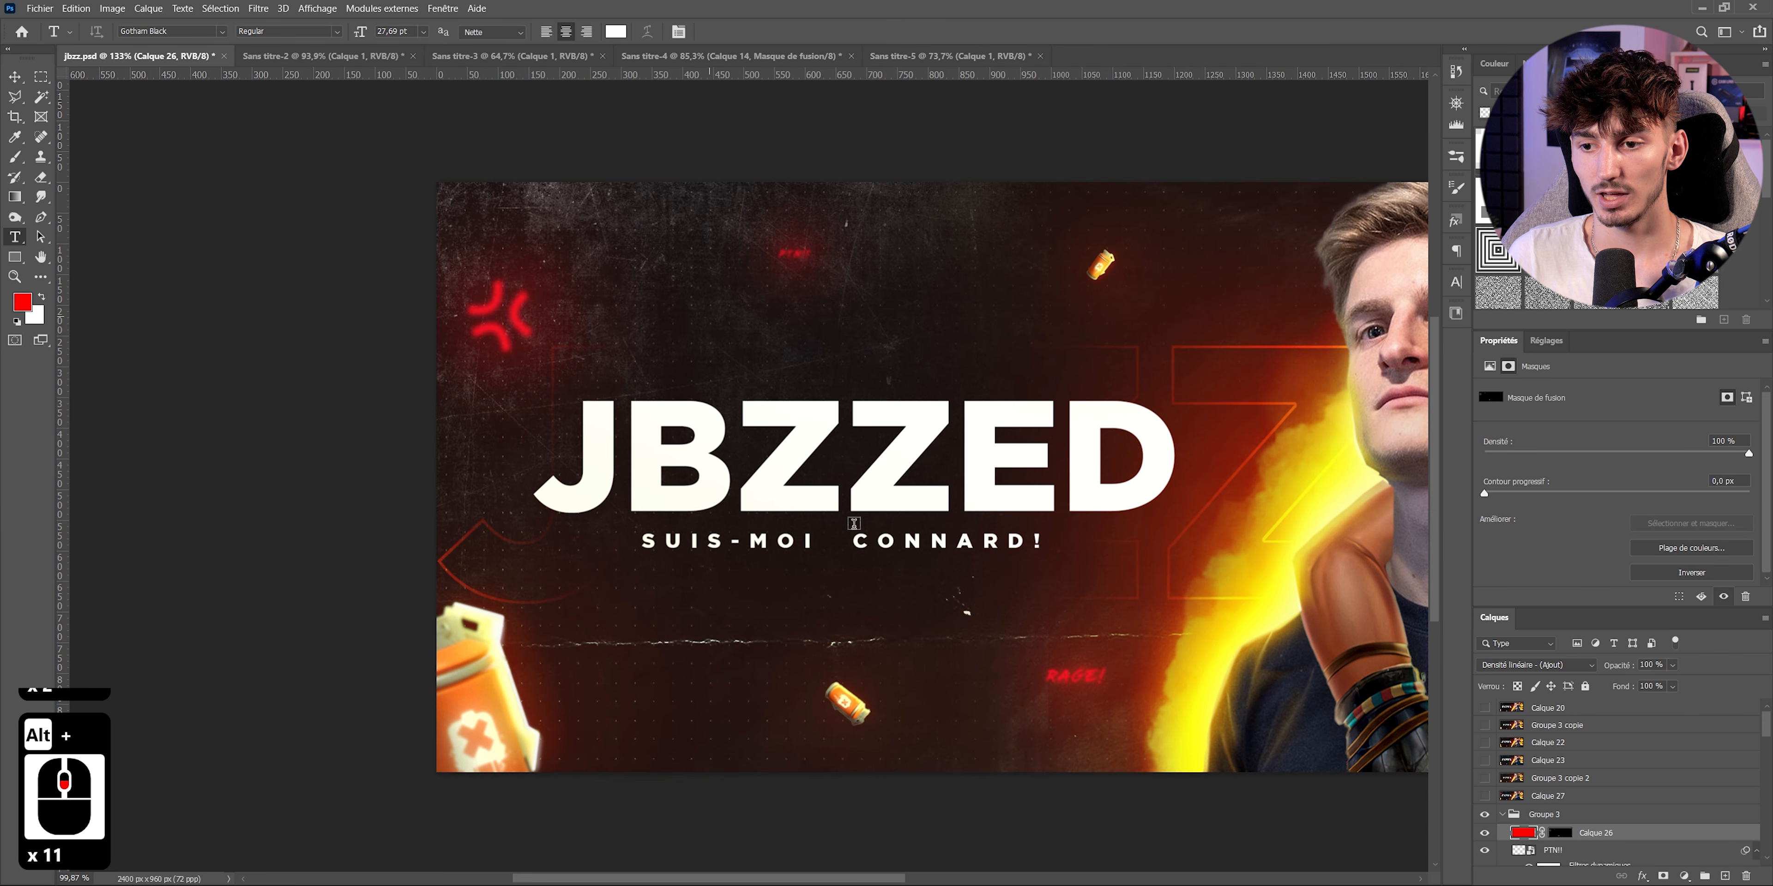
scroll(1145, 736, "up", 12)
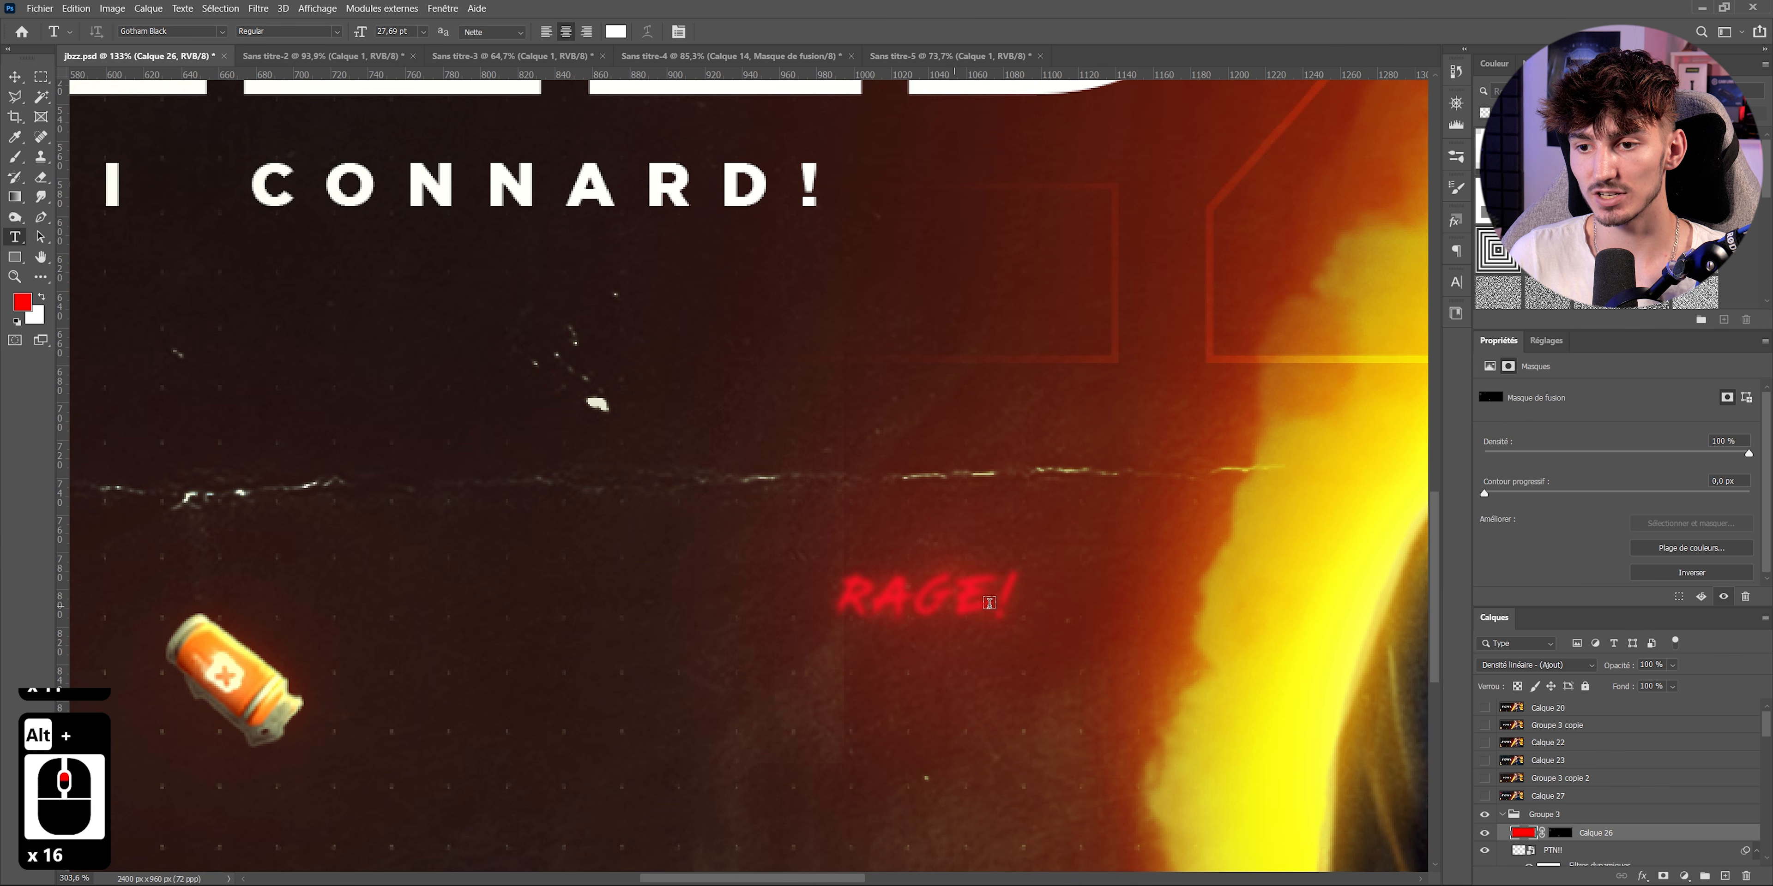
left_click(688, 61)
scroll(521, 589, "up", 3)
left_click(522, 589)
type("r")
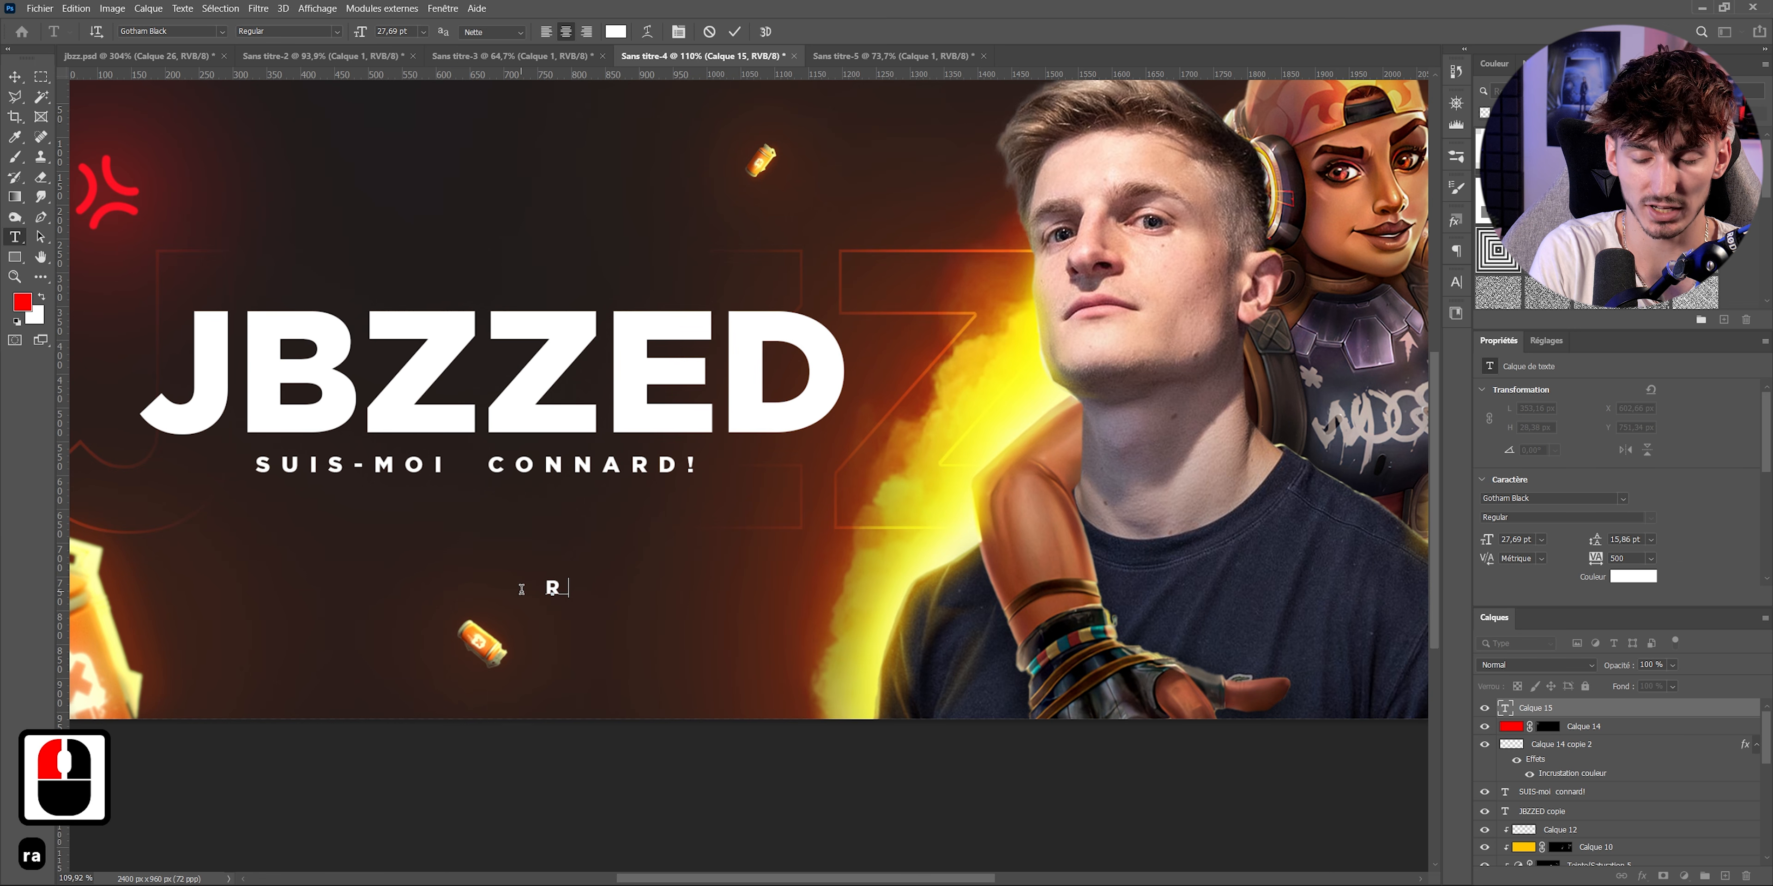
type("age!")
key("ctrl")
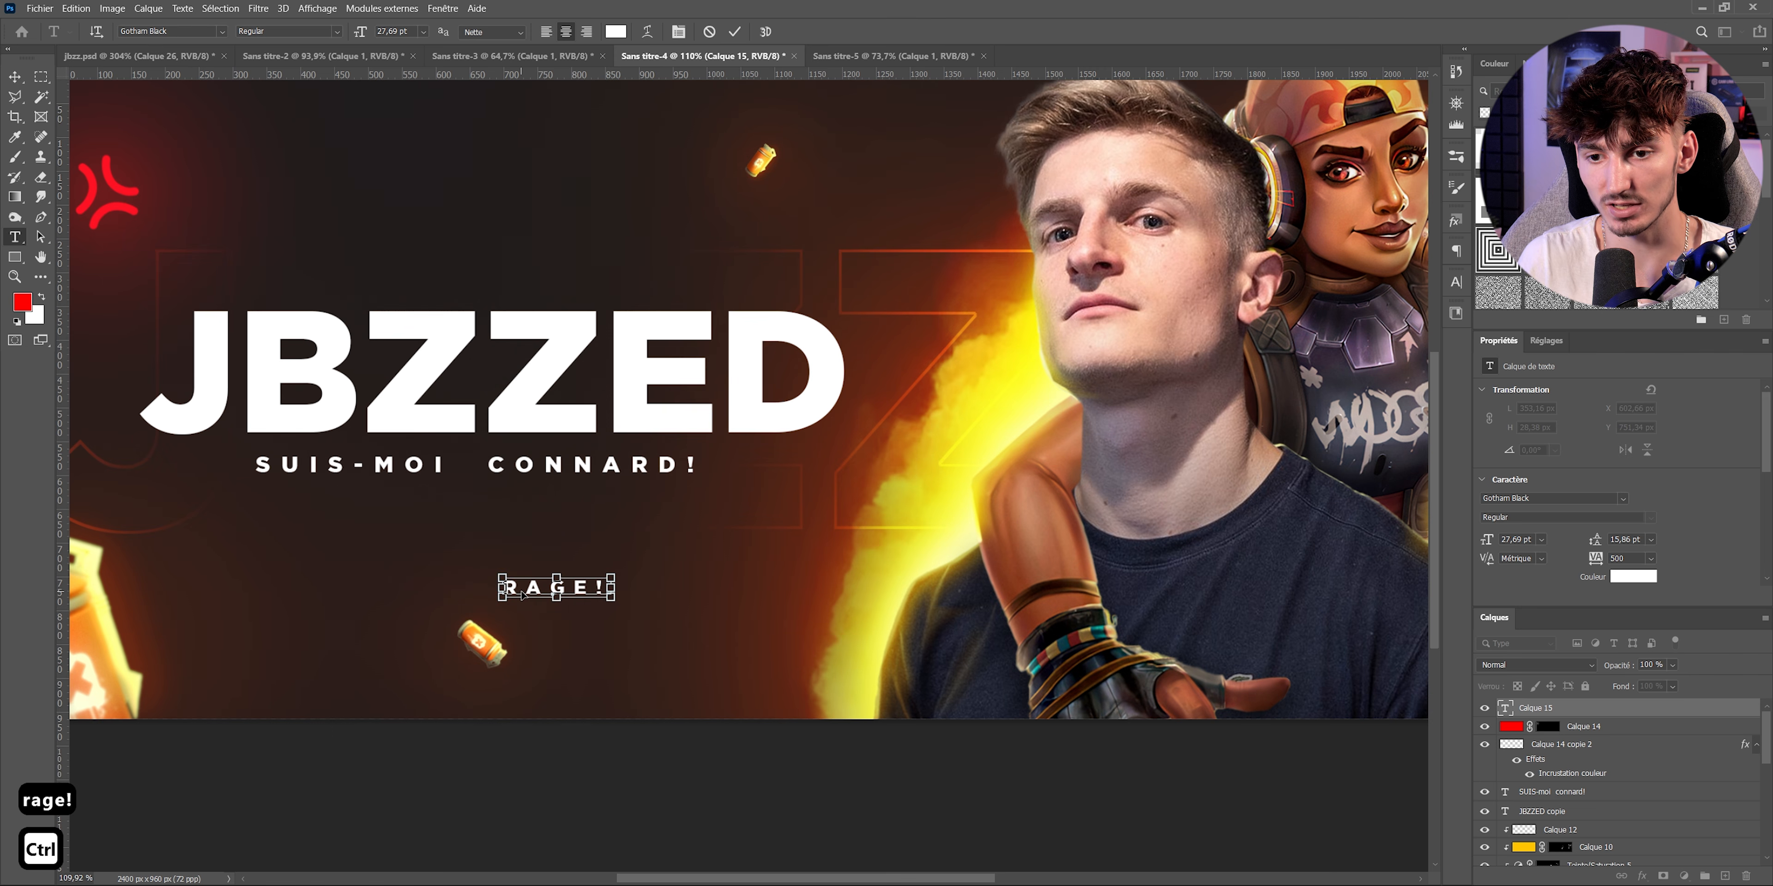
- Set the RAGE! text in Kungfont with 220 tracking and the red colour ff0d0d
left_click(1455, 282)
left_click_drag(1379, 340, 1371, 340)
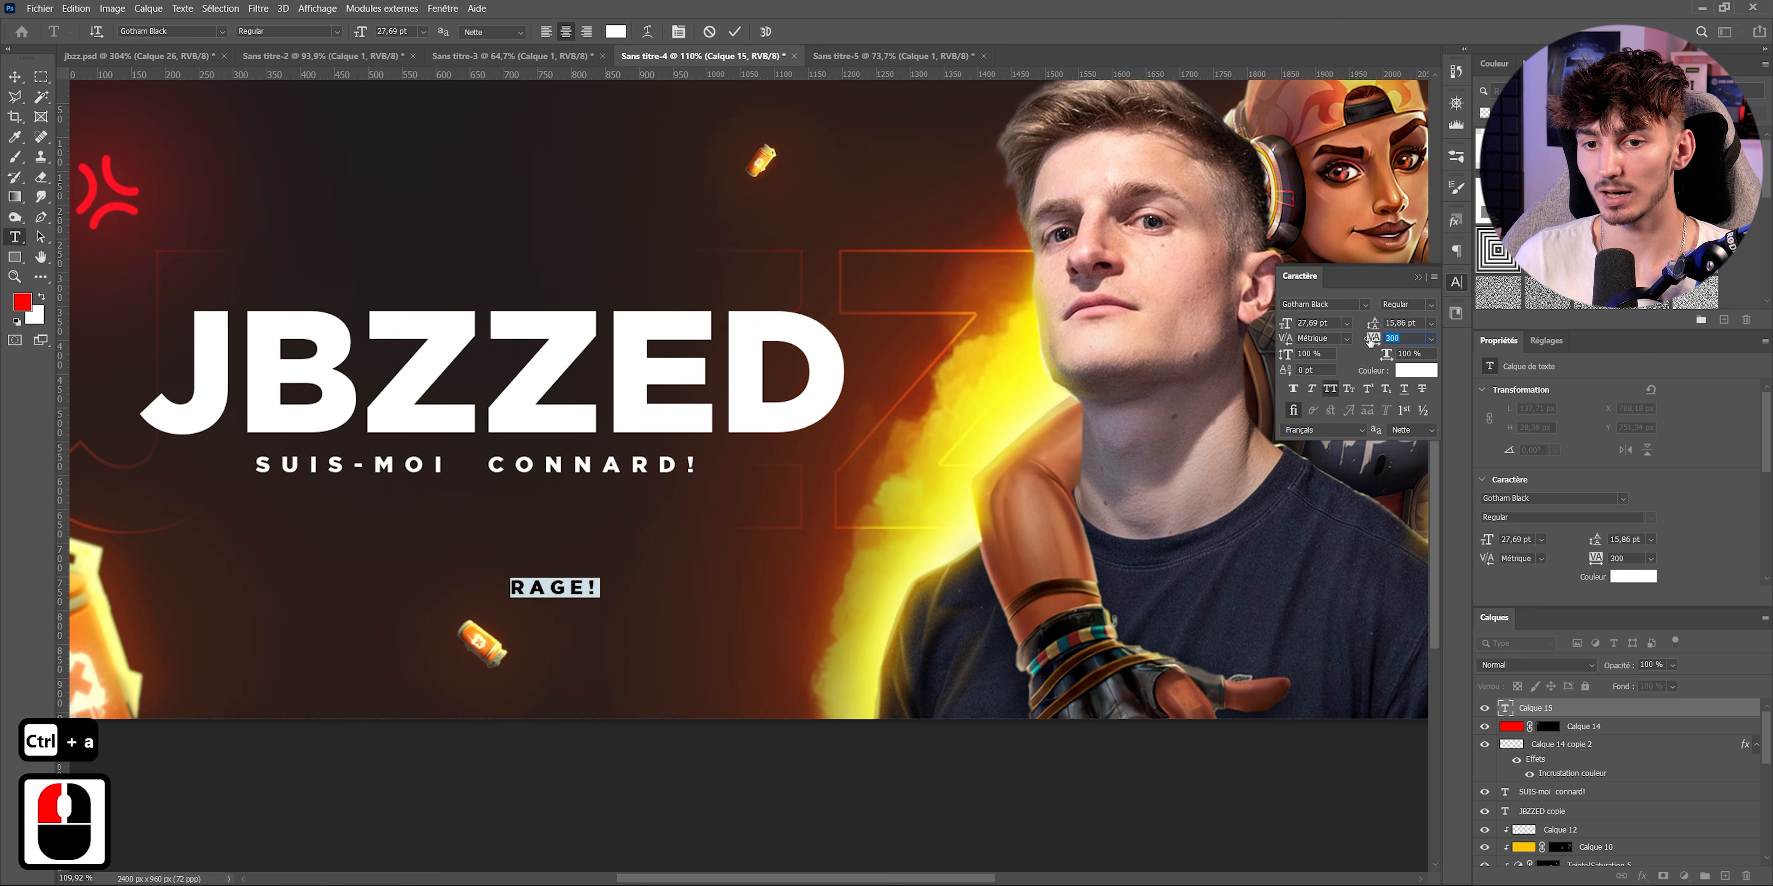
left_click(168, 31)
type("kunf")
key("BackSpace")
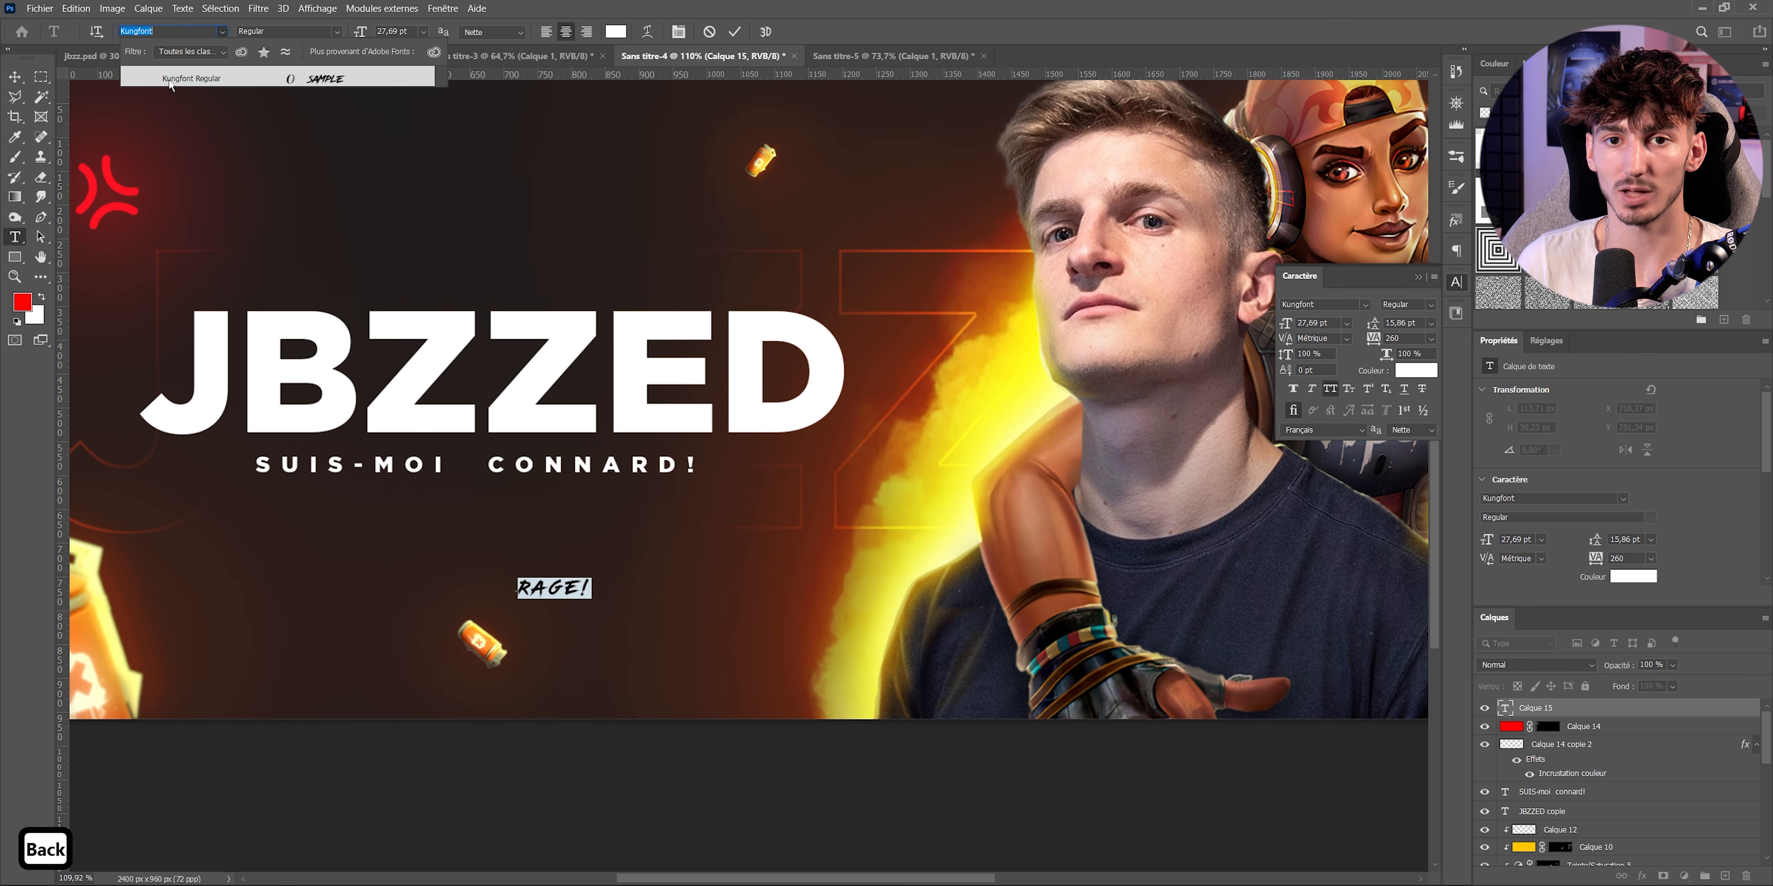
left_click(200, 78)
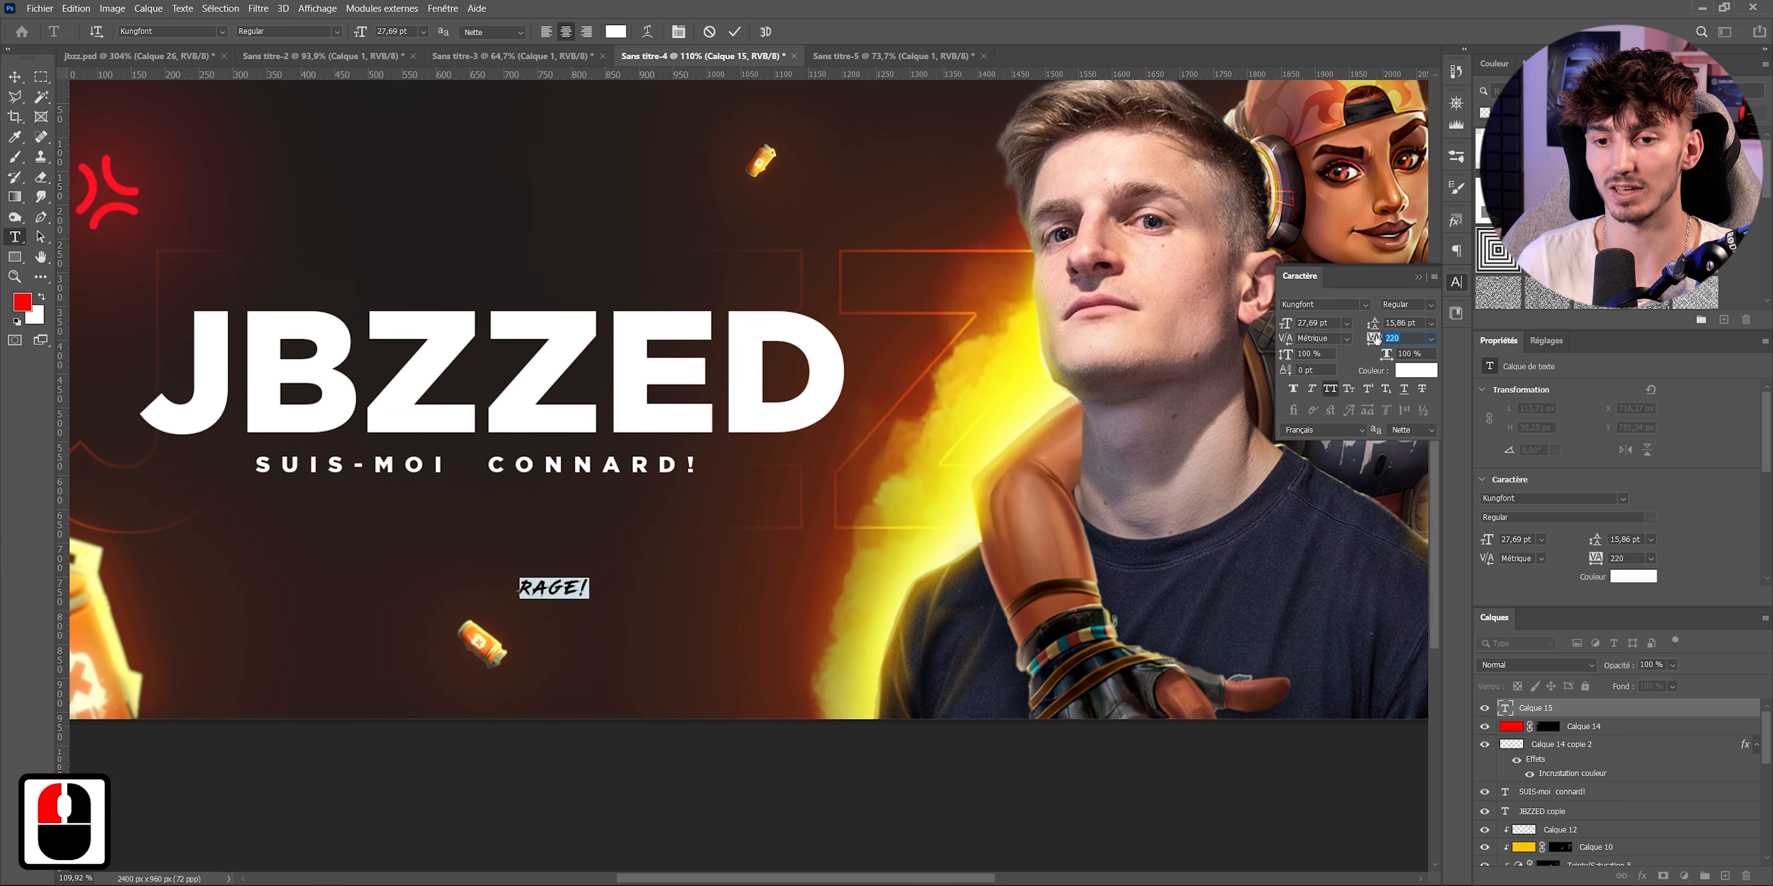
left_click(615, 31)
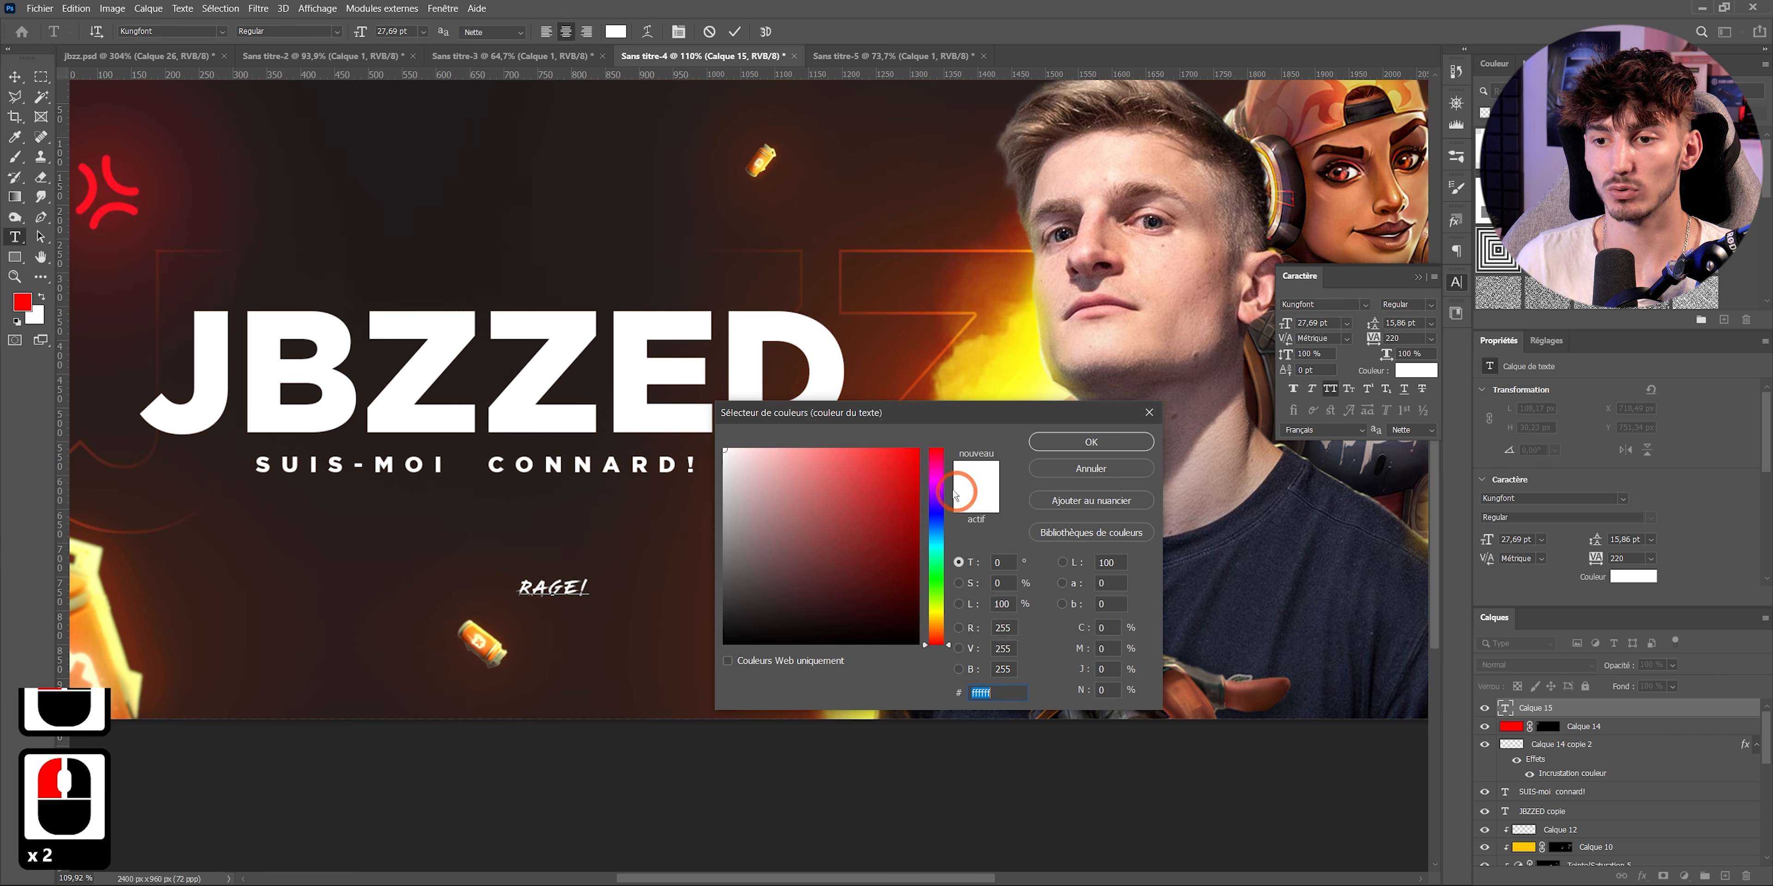
left_click(909, 451)
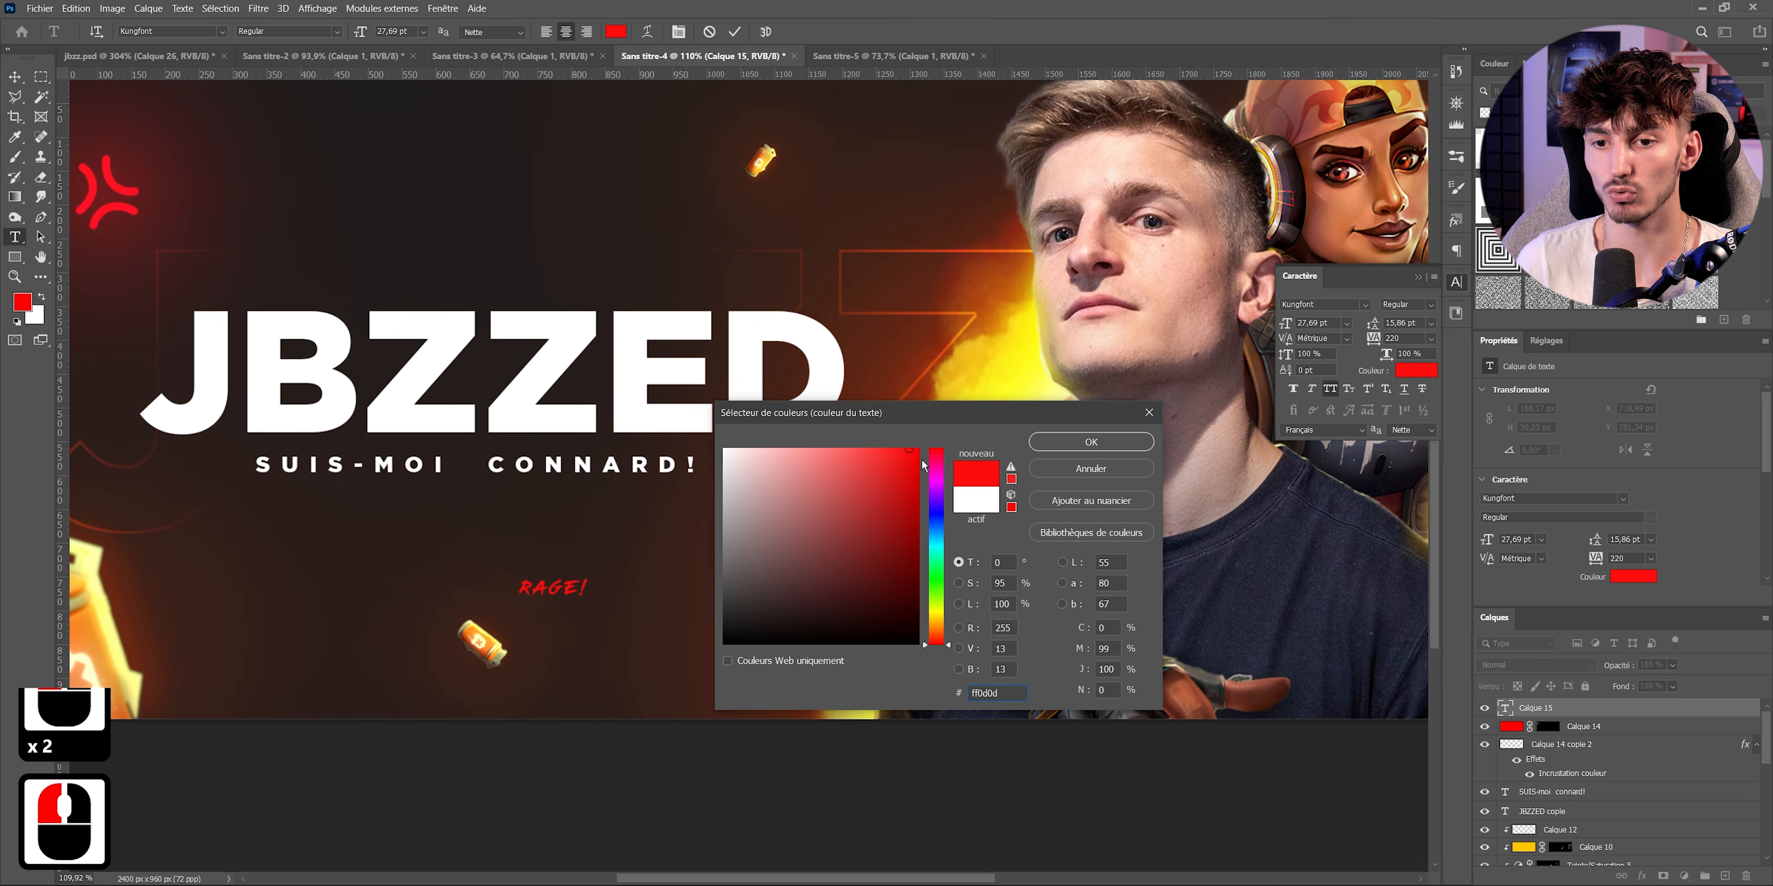
- Move the masked red layer above the RAGE! text and paint a glow around the word on its mask in white at 15% flow
left_click(1595, 730)
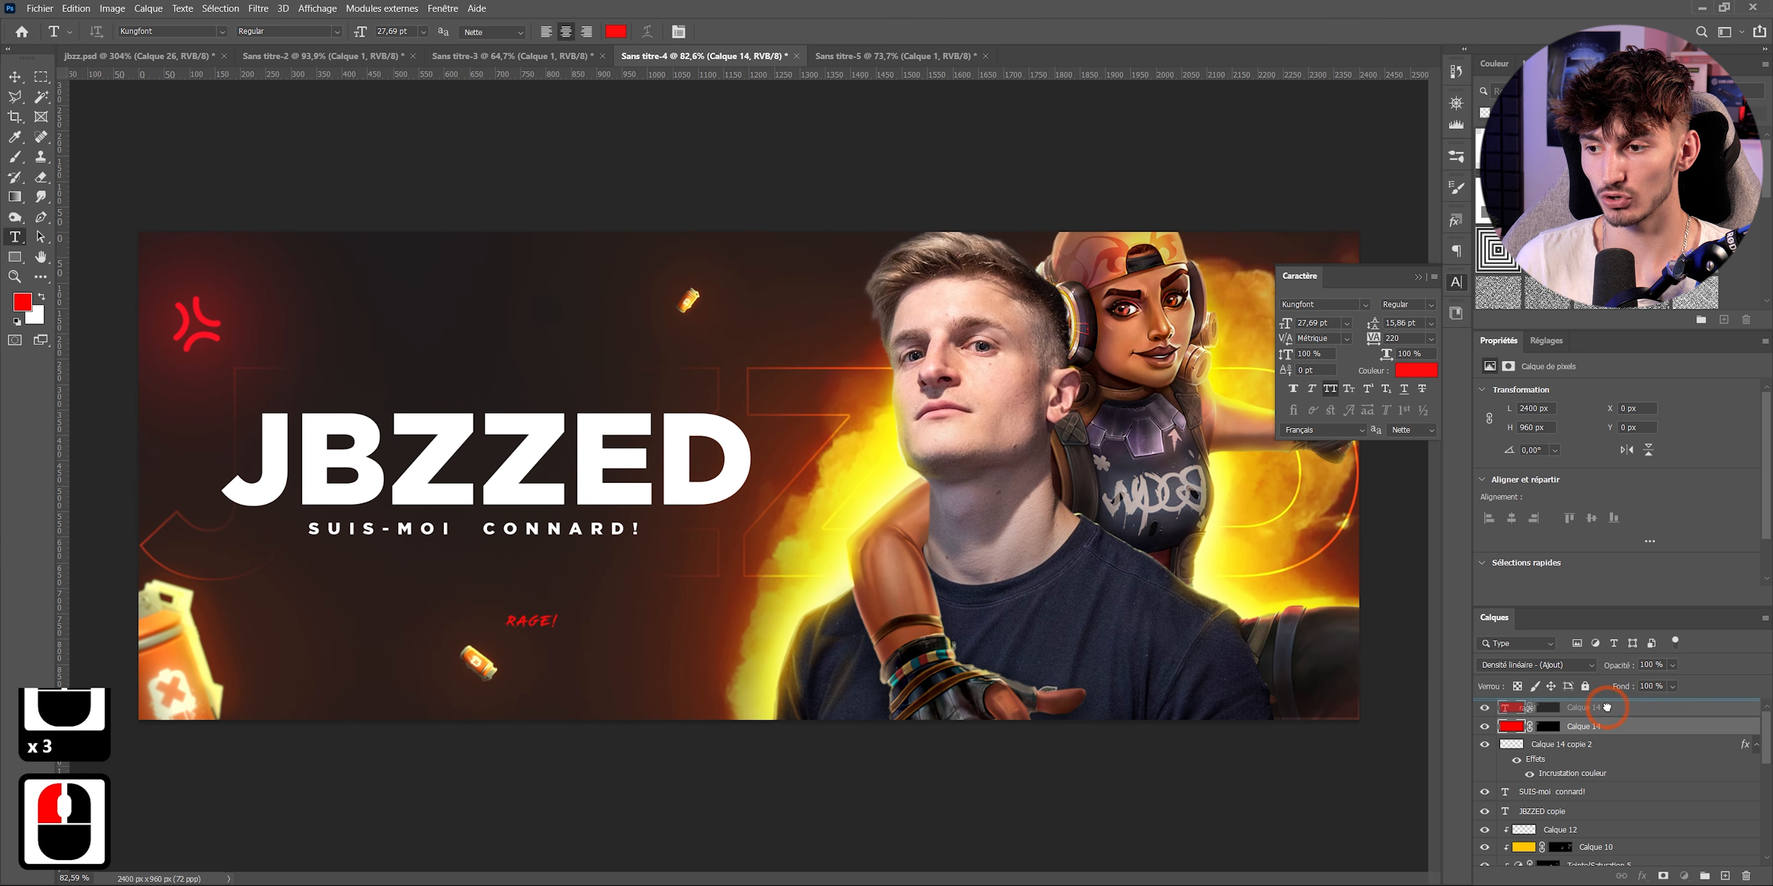
left_click_drag(1606, 707, 1604, 703)
left_click(42, 298)
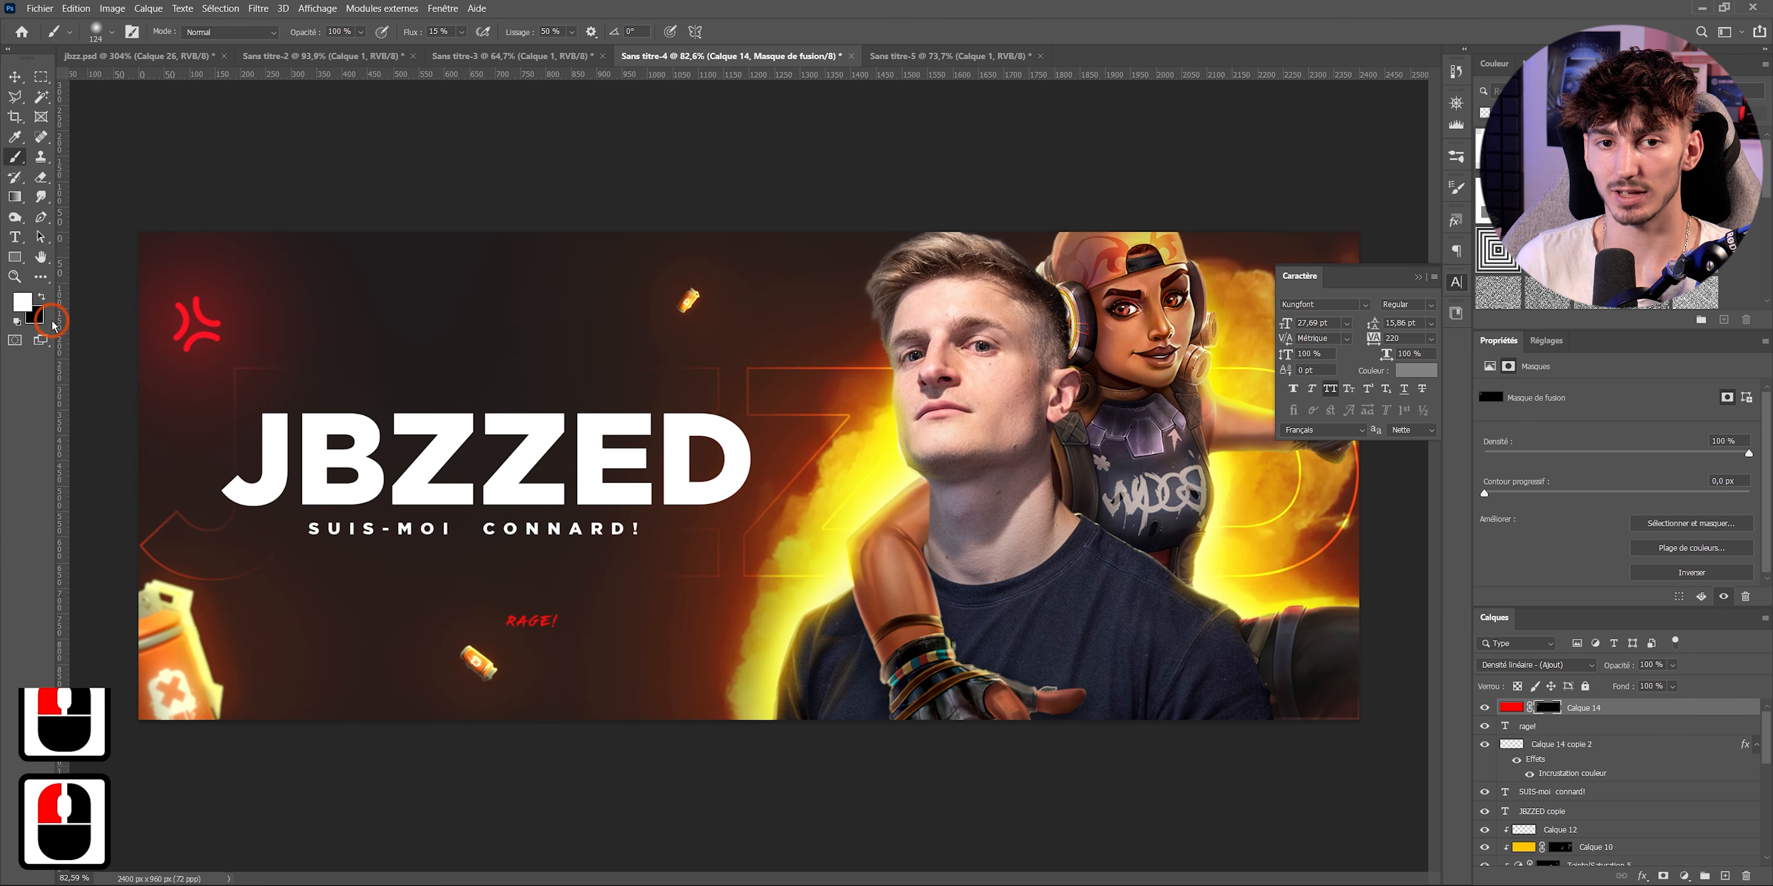
scroll(535, 630, "up", 8)
mouse_move(504, 593)
left_mouse_down()
mouse_move(543, 612)
mouse_move(524, 612)
left_mouse_up()
left_click(511, 622)
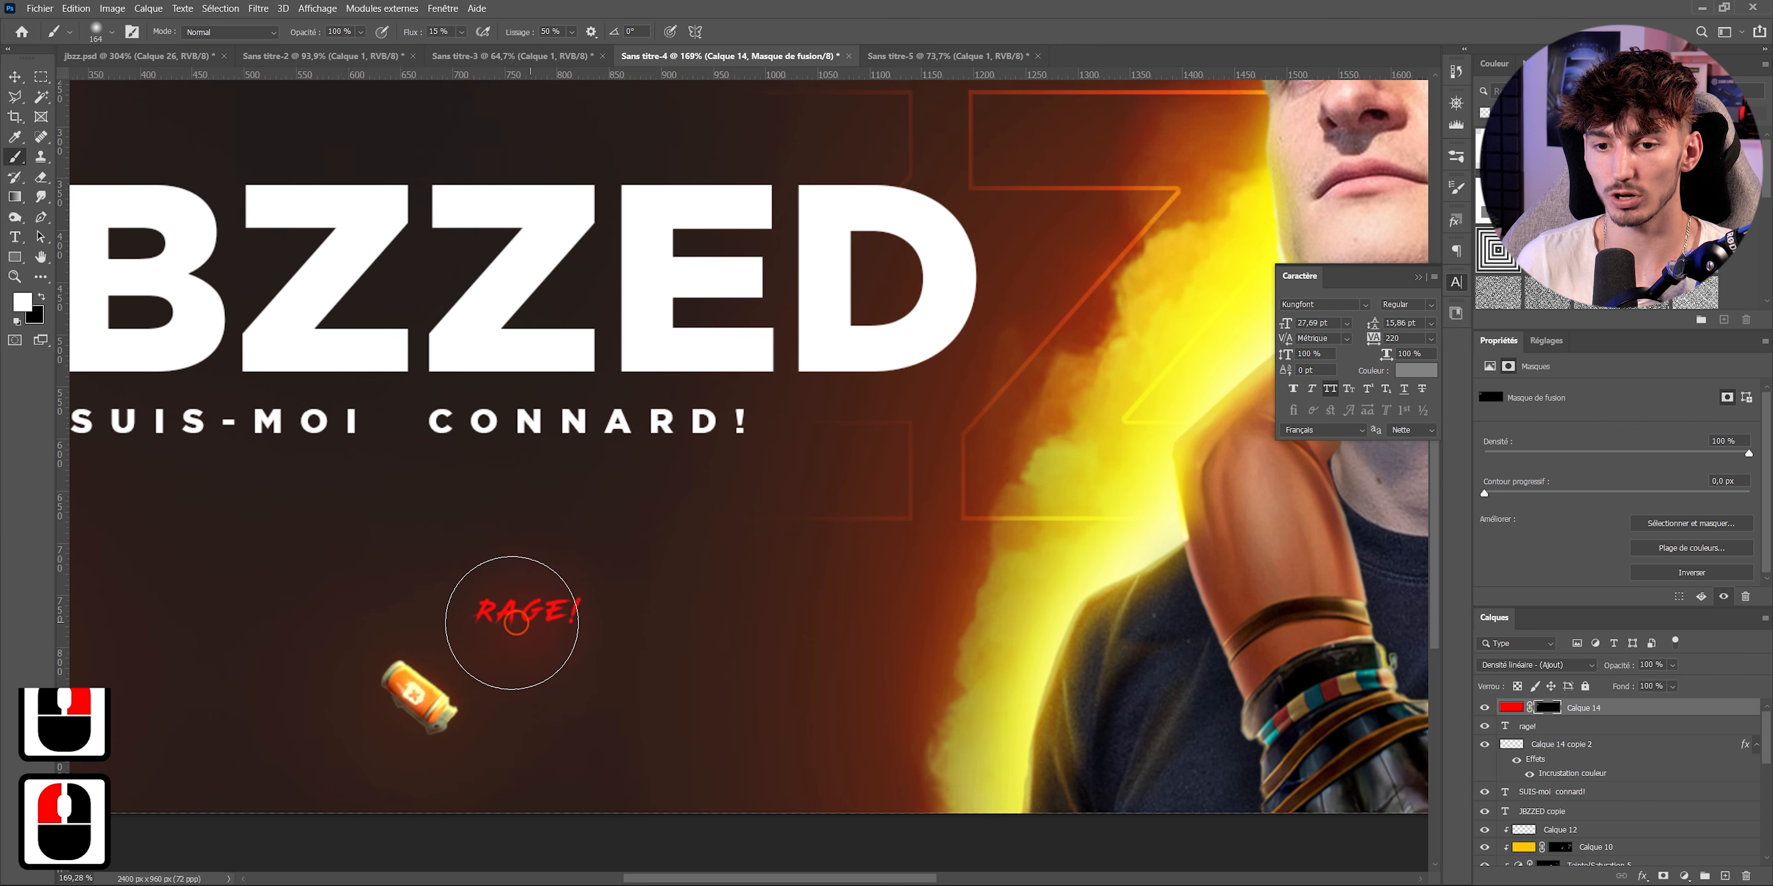
left_click(535, 617)
left_click(552, 617)
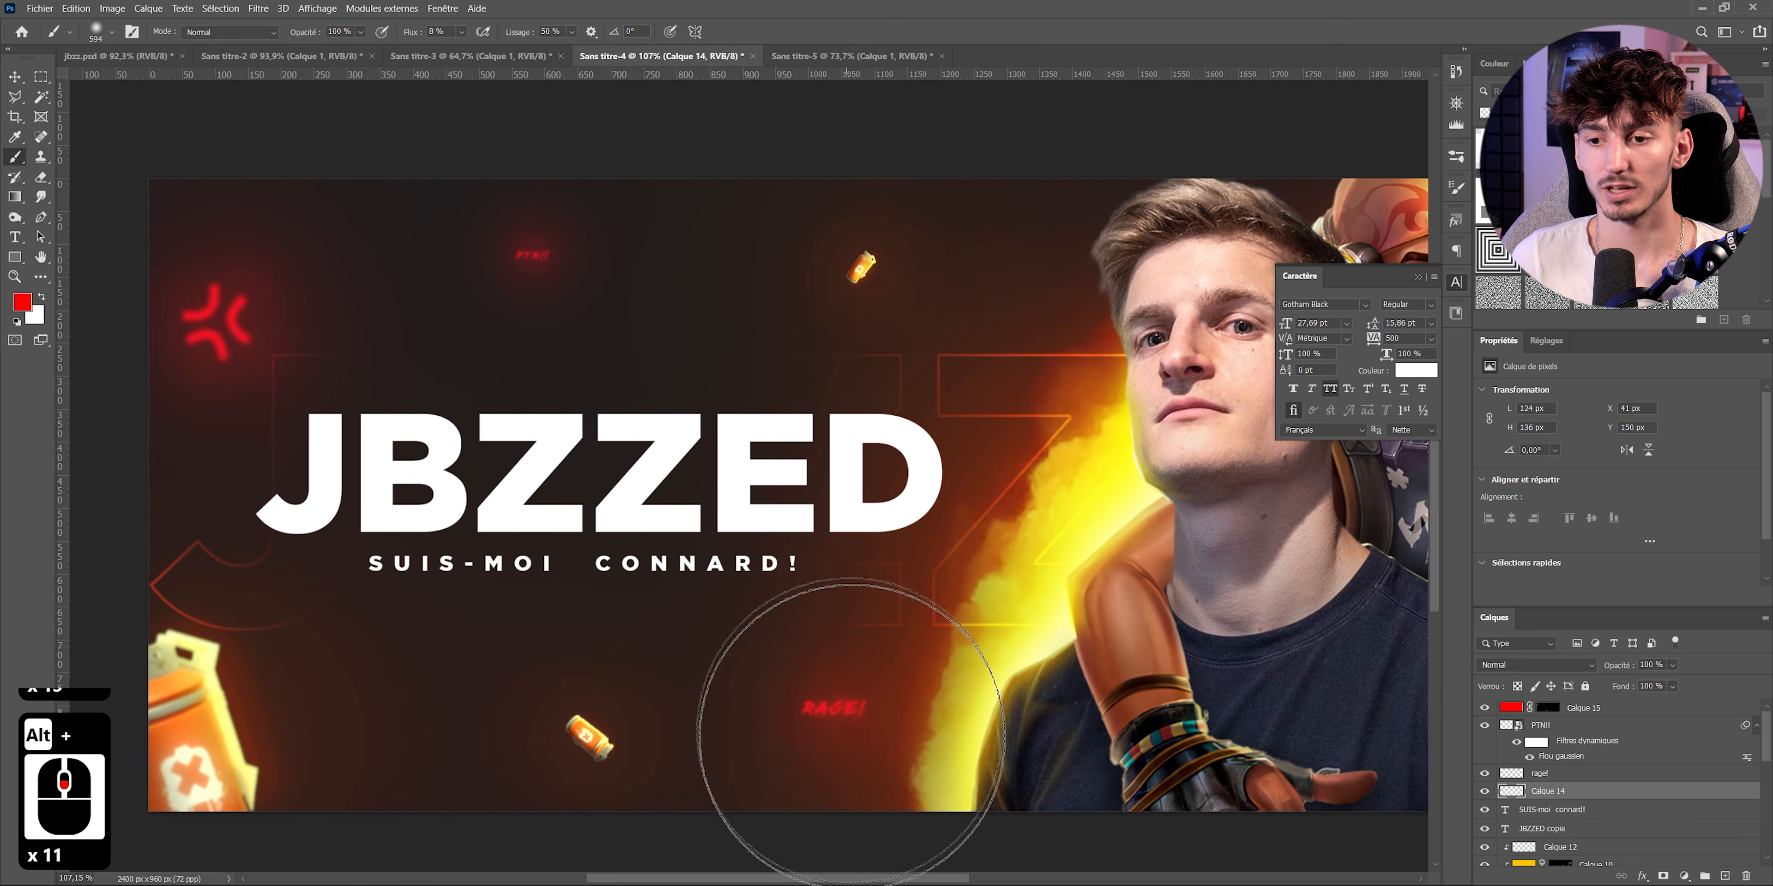
- Apply a Gaussian blur (Flou gaussien) to the rage! layer
scroll(803, 659, "up", 10)
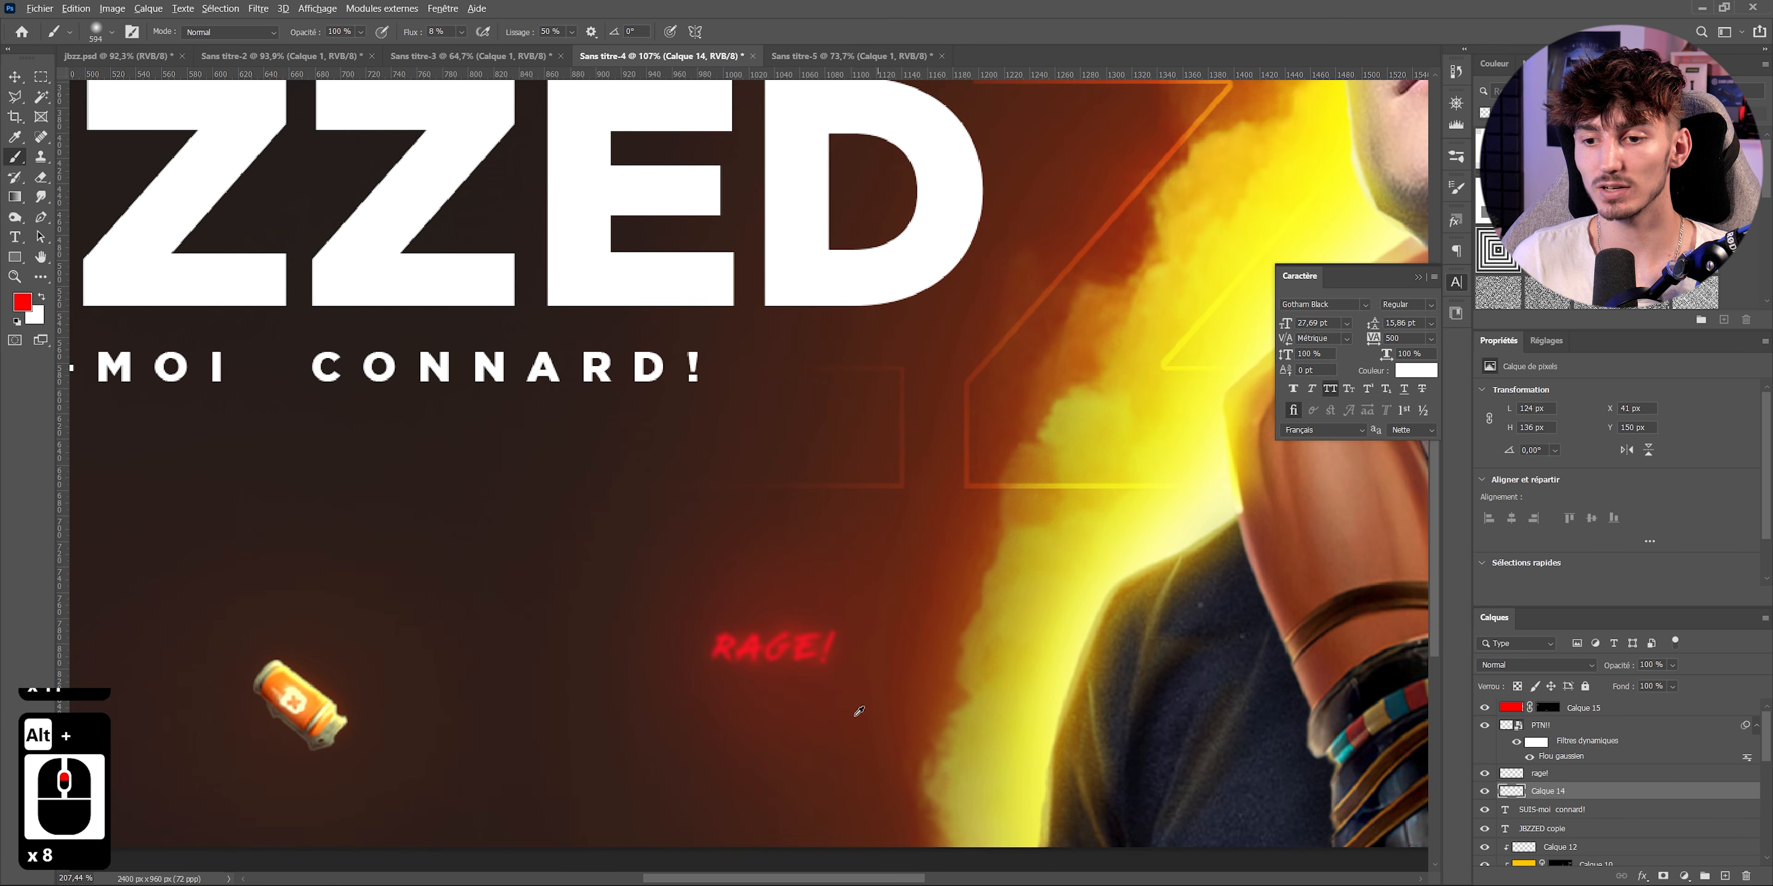
scroll(770, 645, "down", 15)
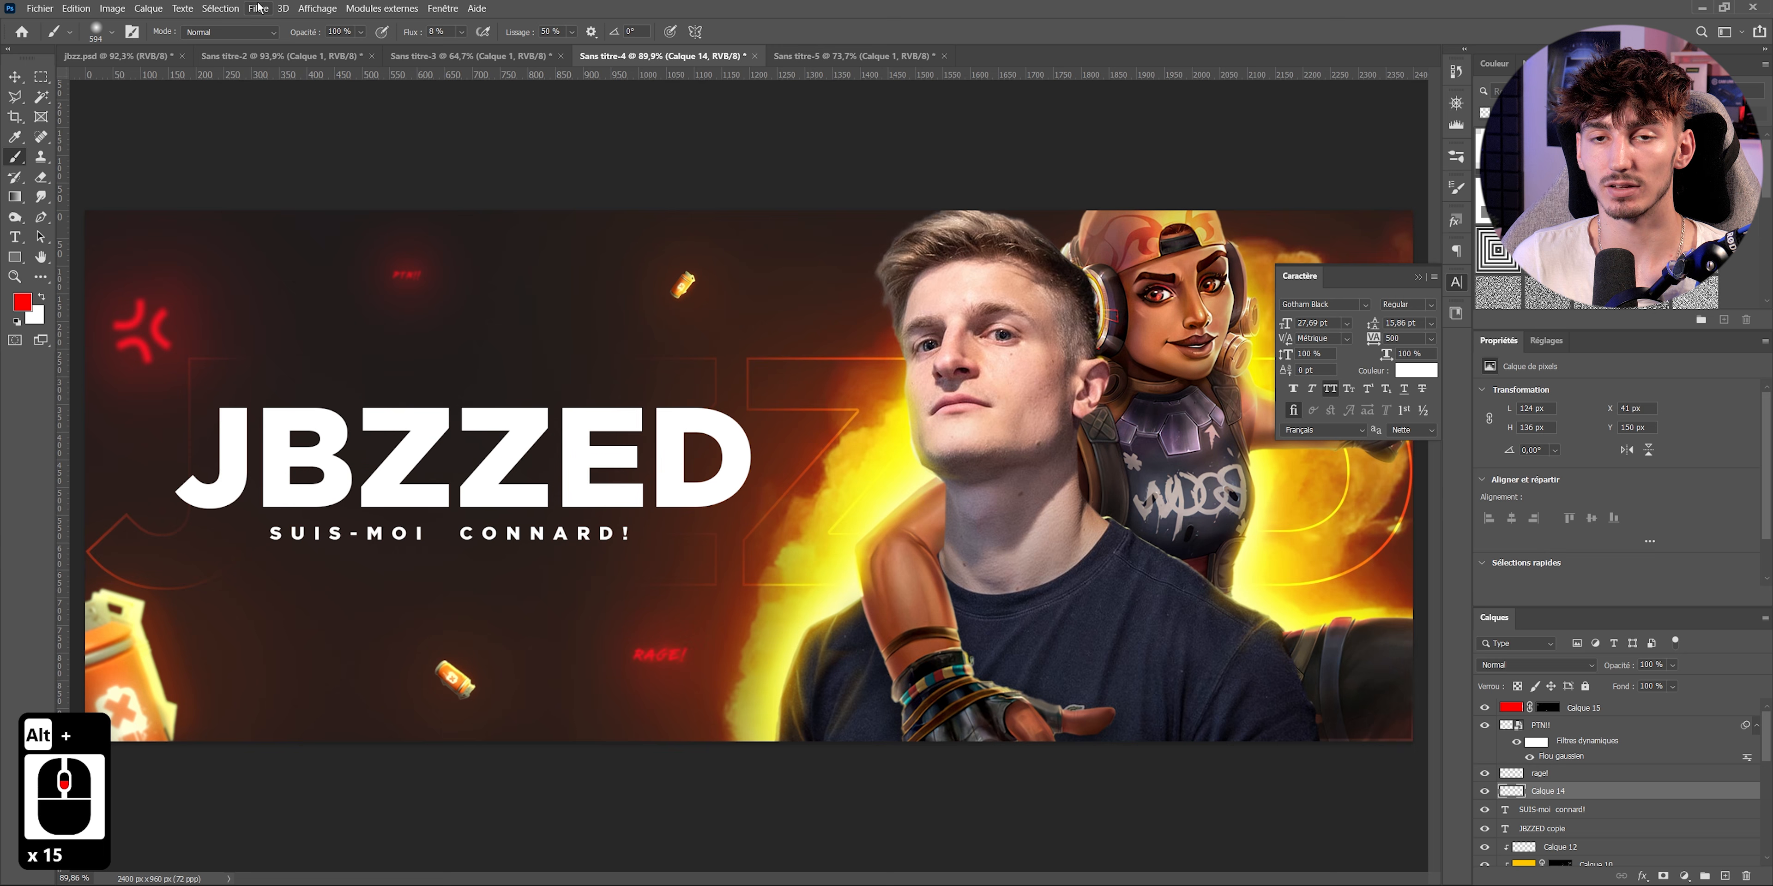
key("alt+]")
left_click(258, 7)
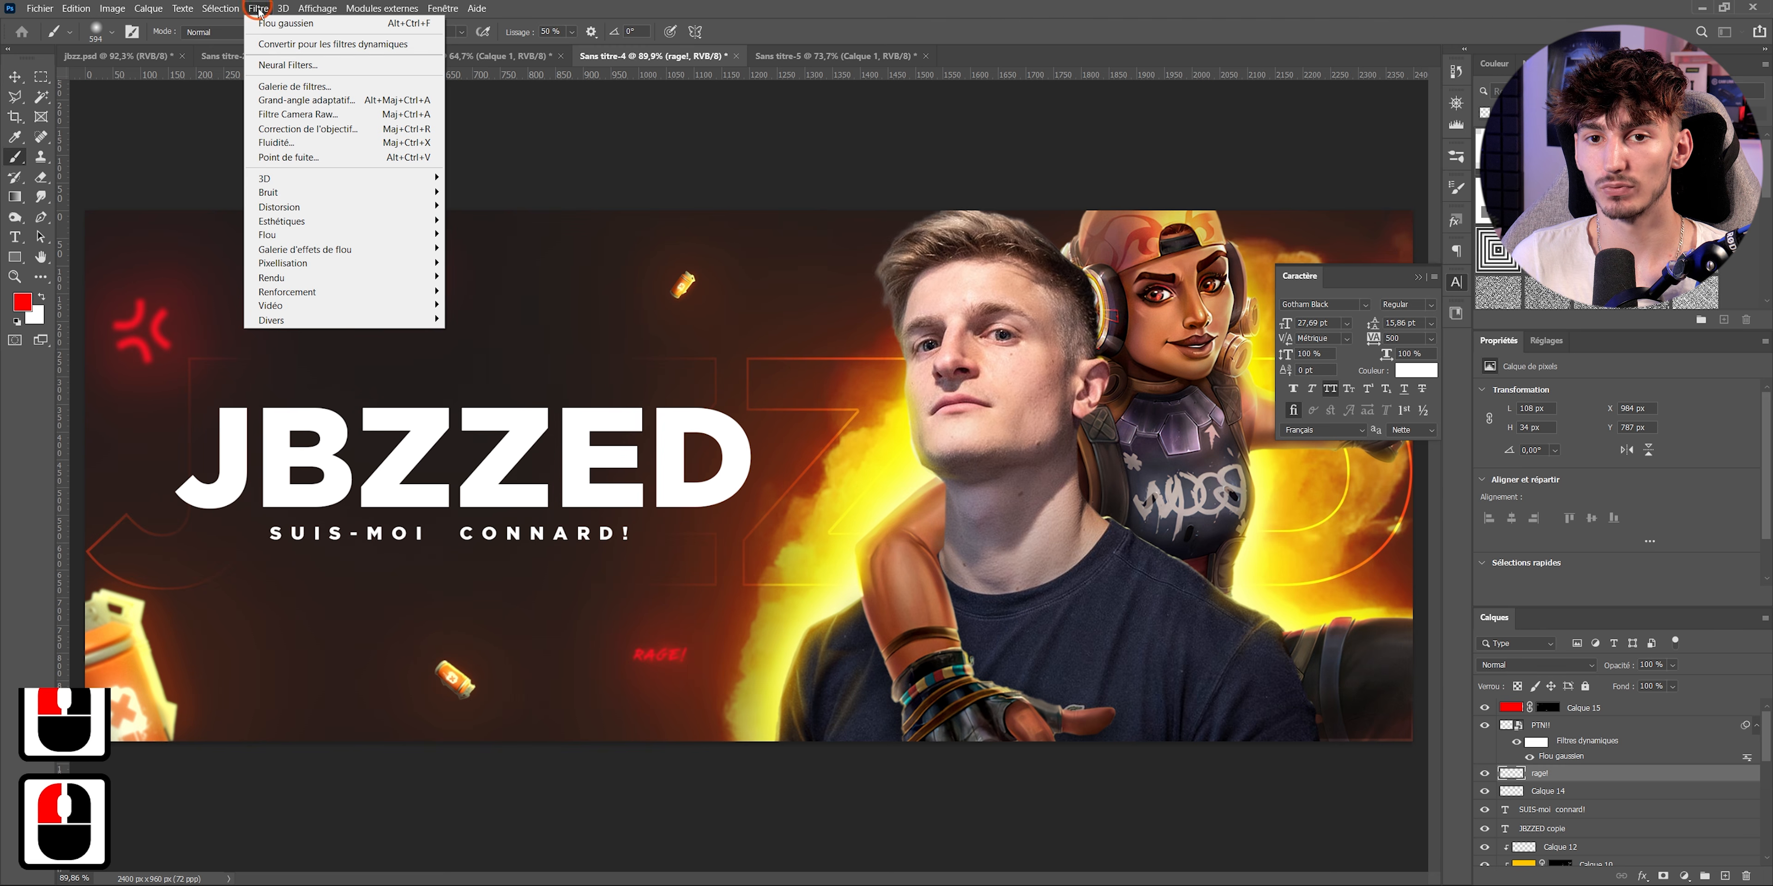
left_click(330, 234)
left_click(495, 307)
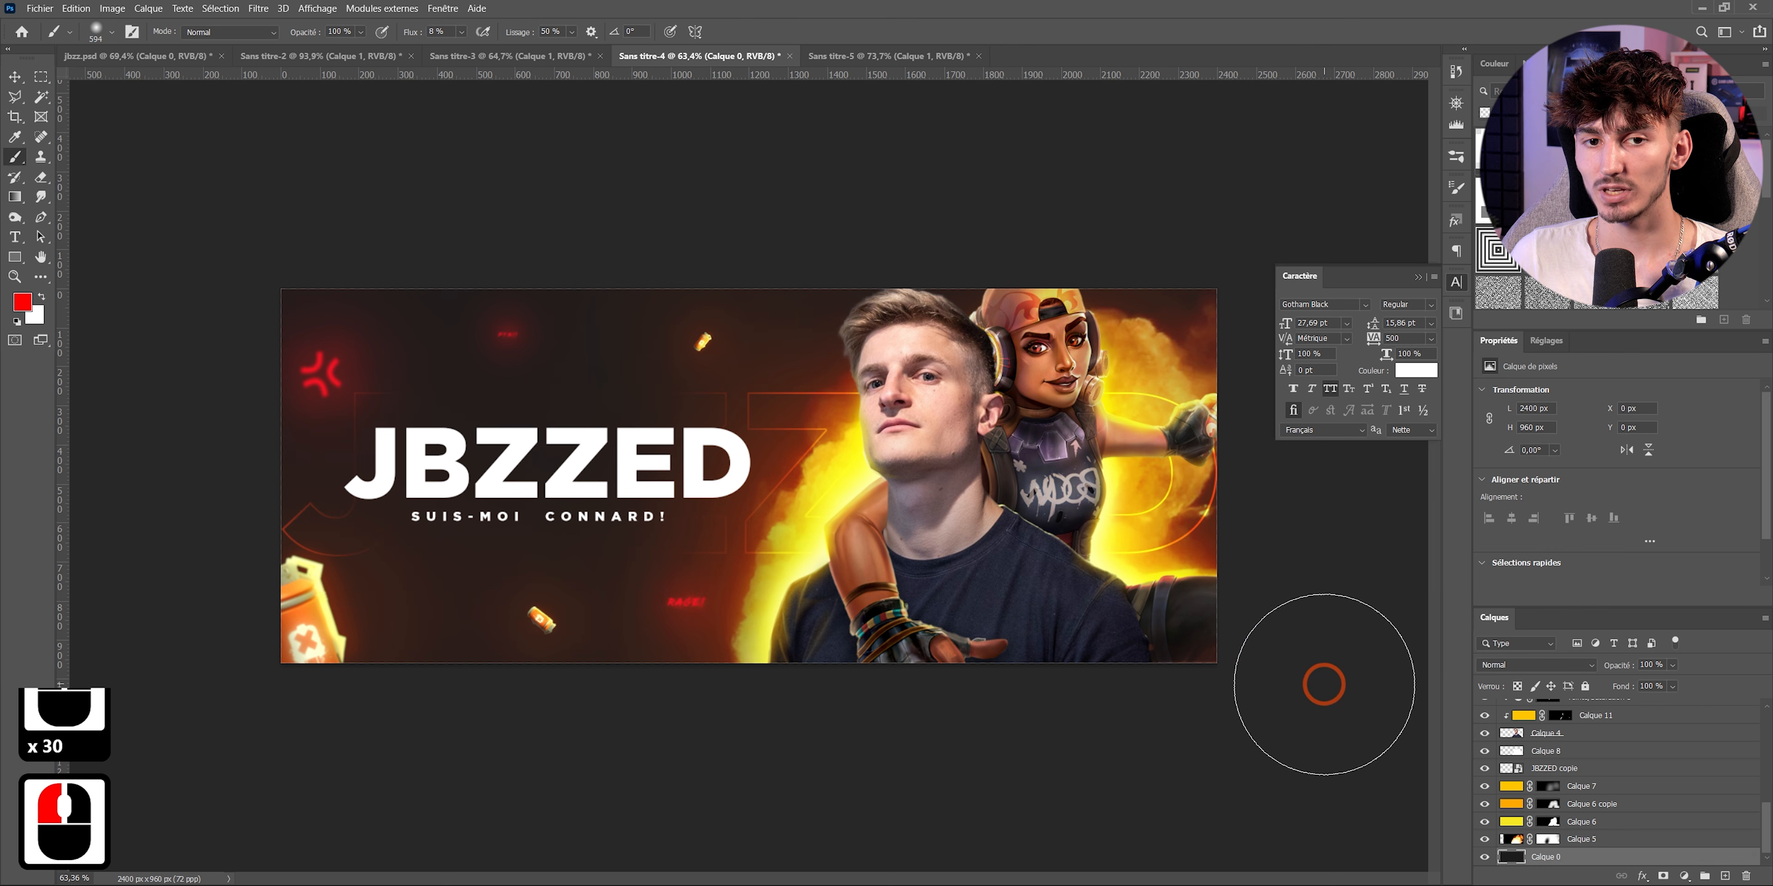
- Set the foreground colour to 101010 for the background layer
left_click(31, 312)
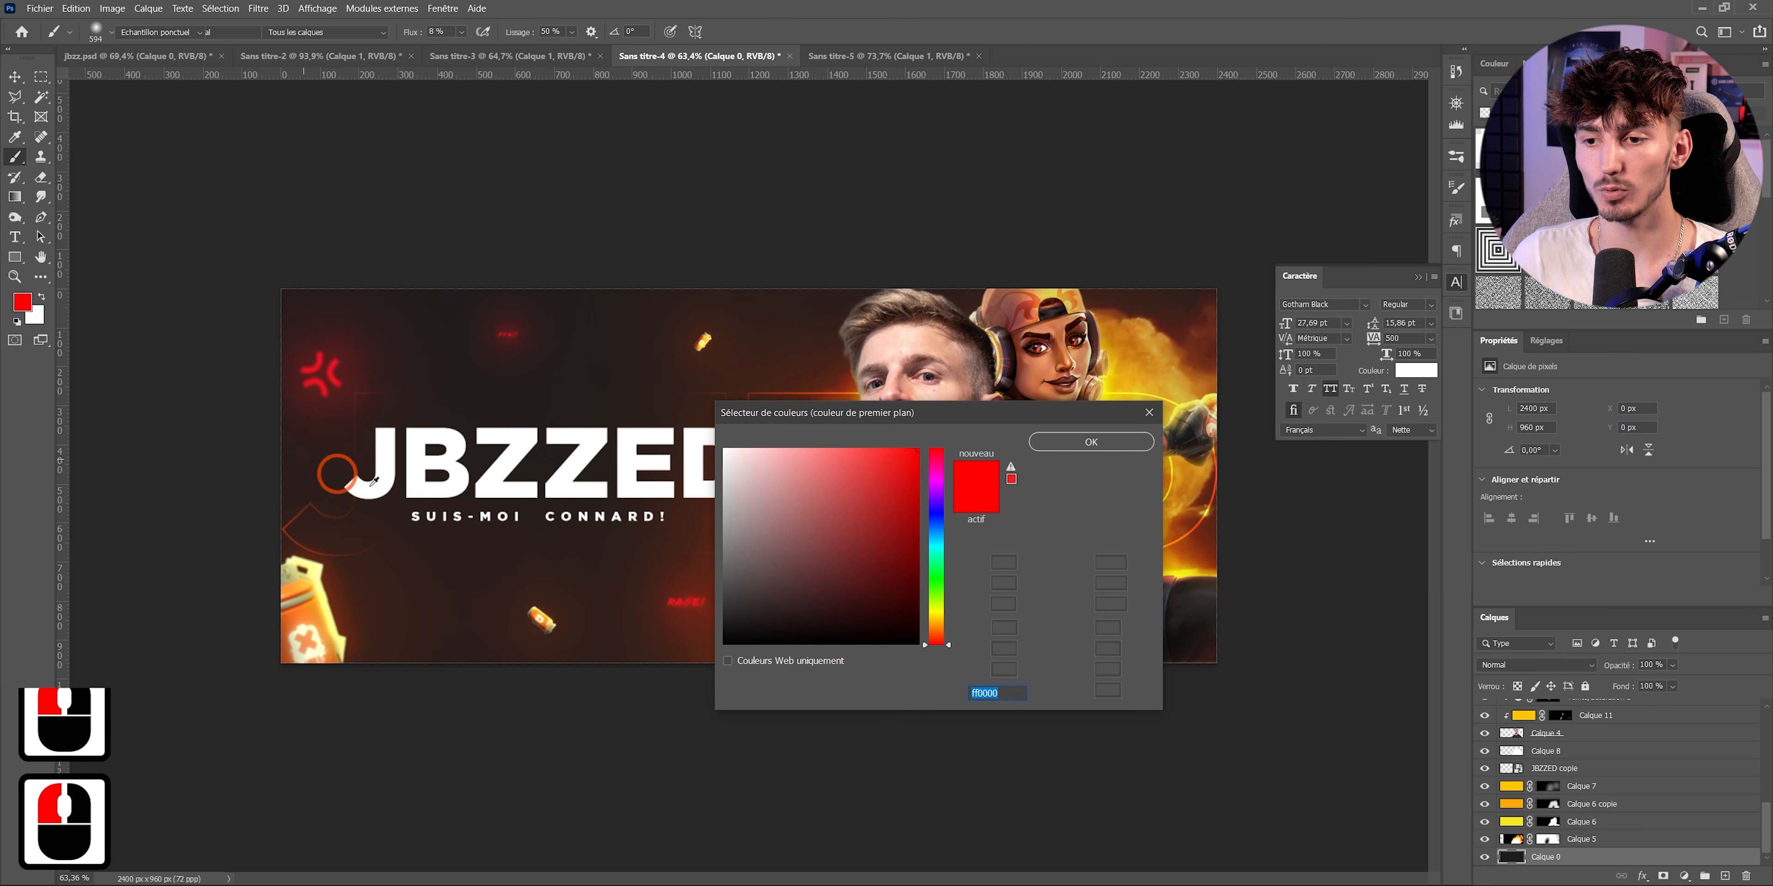
left_click(1011, 692)
type("101010")
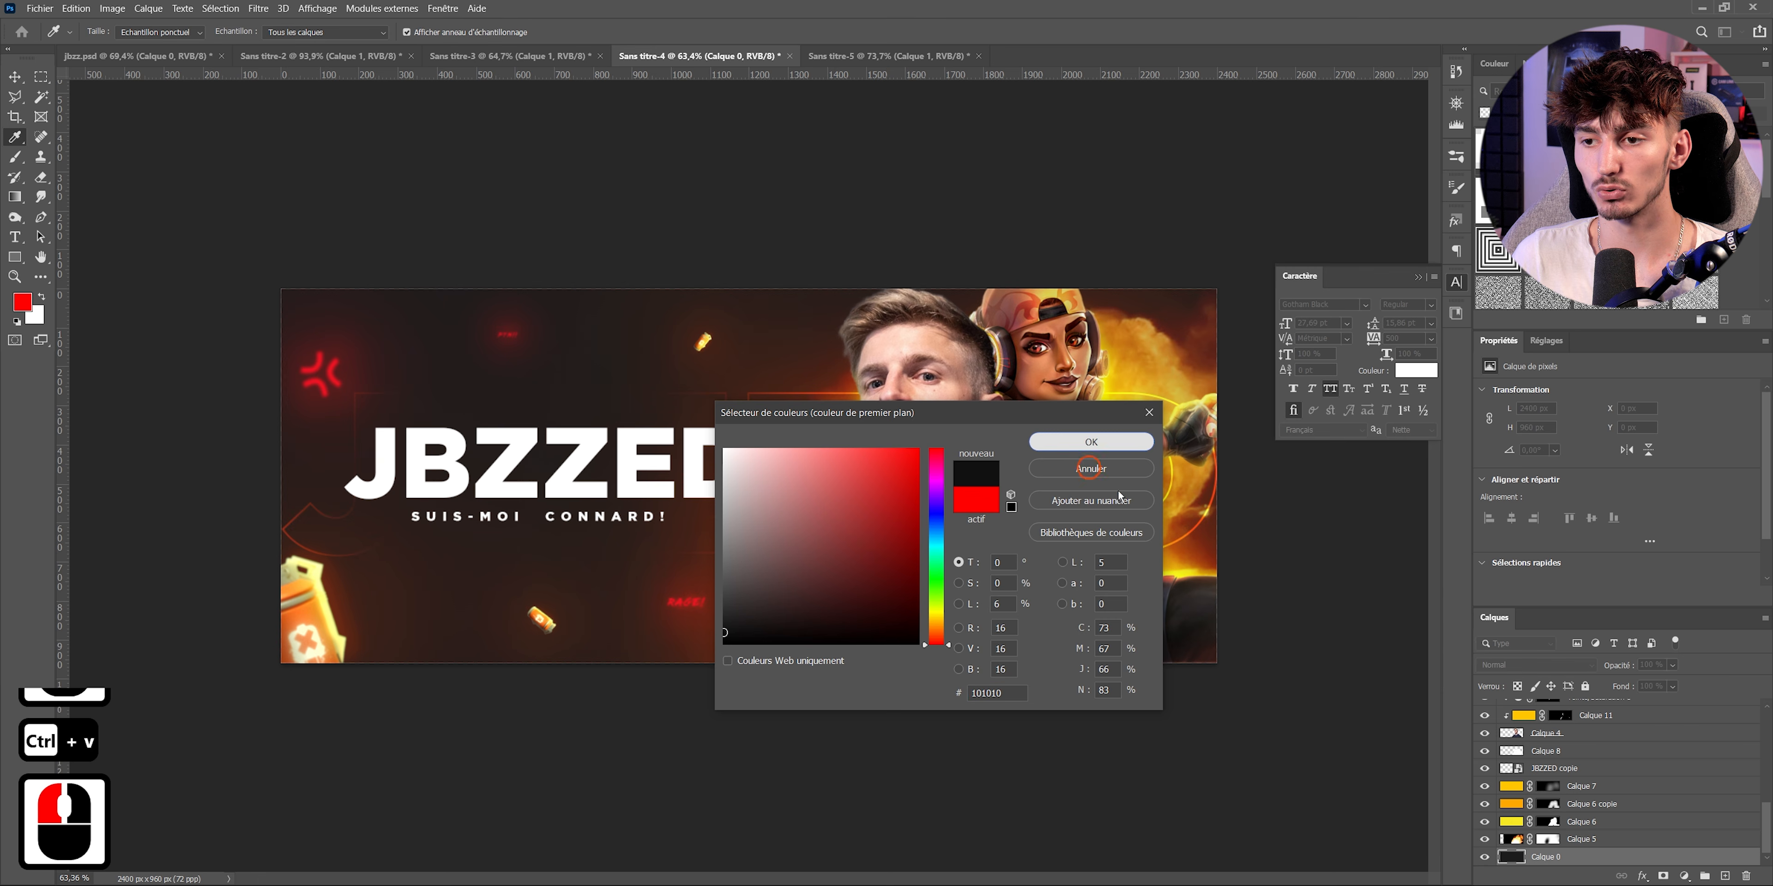
left_click(1091, 442)
- Look through the OWN3D homepage, examining its overlay packages, bestsellers, subscriber emotes and stream alerts
scroll(640, 459, "down", 6)
scroll(683, 492, "up", 3)
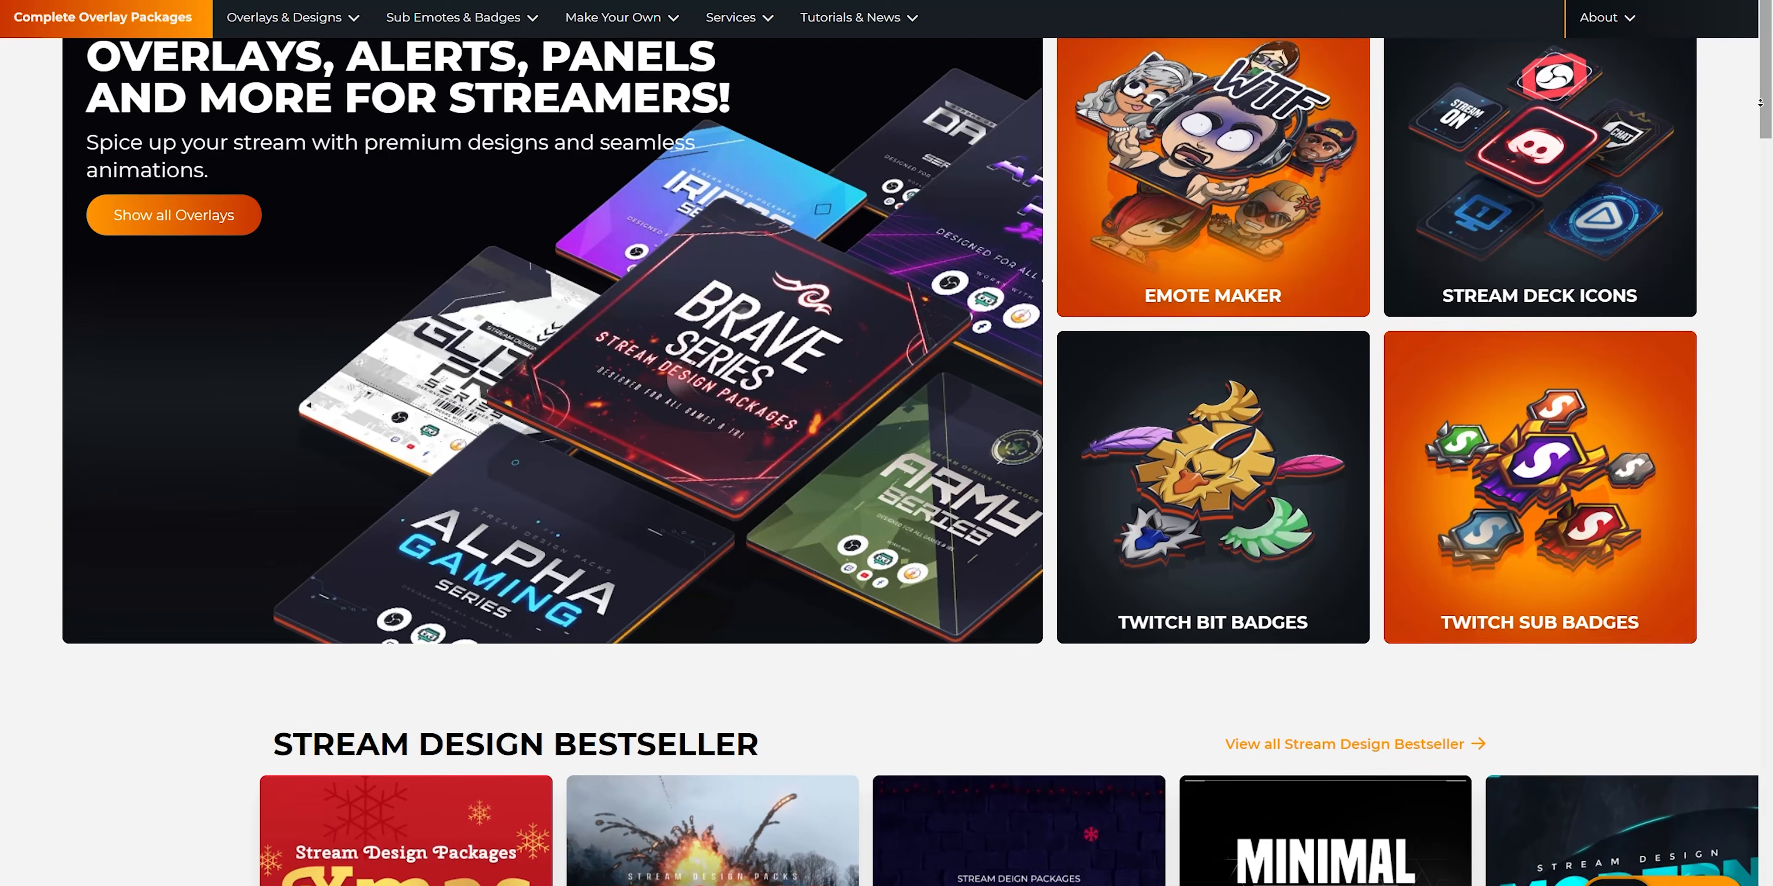
scroll(1759, 102, "down", 8)
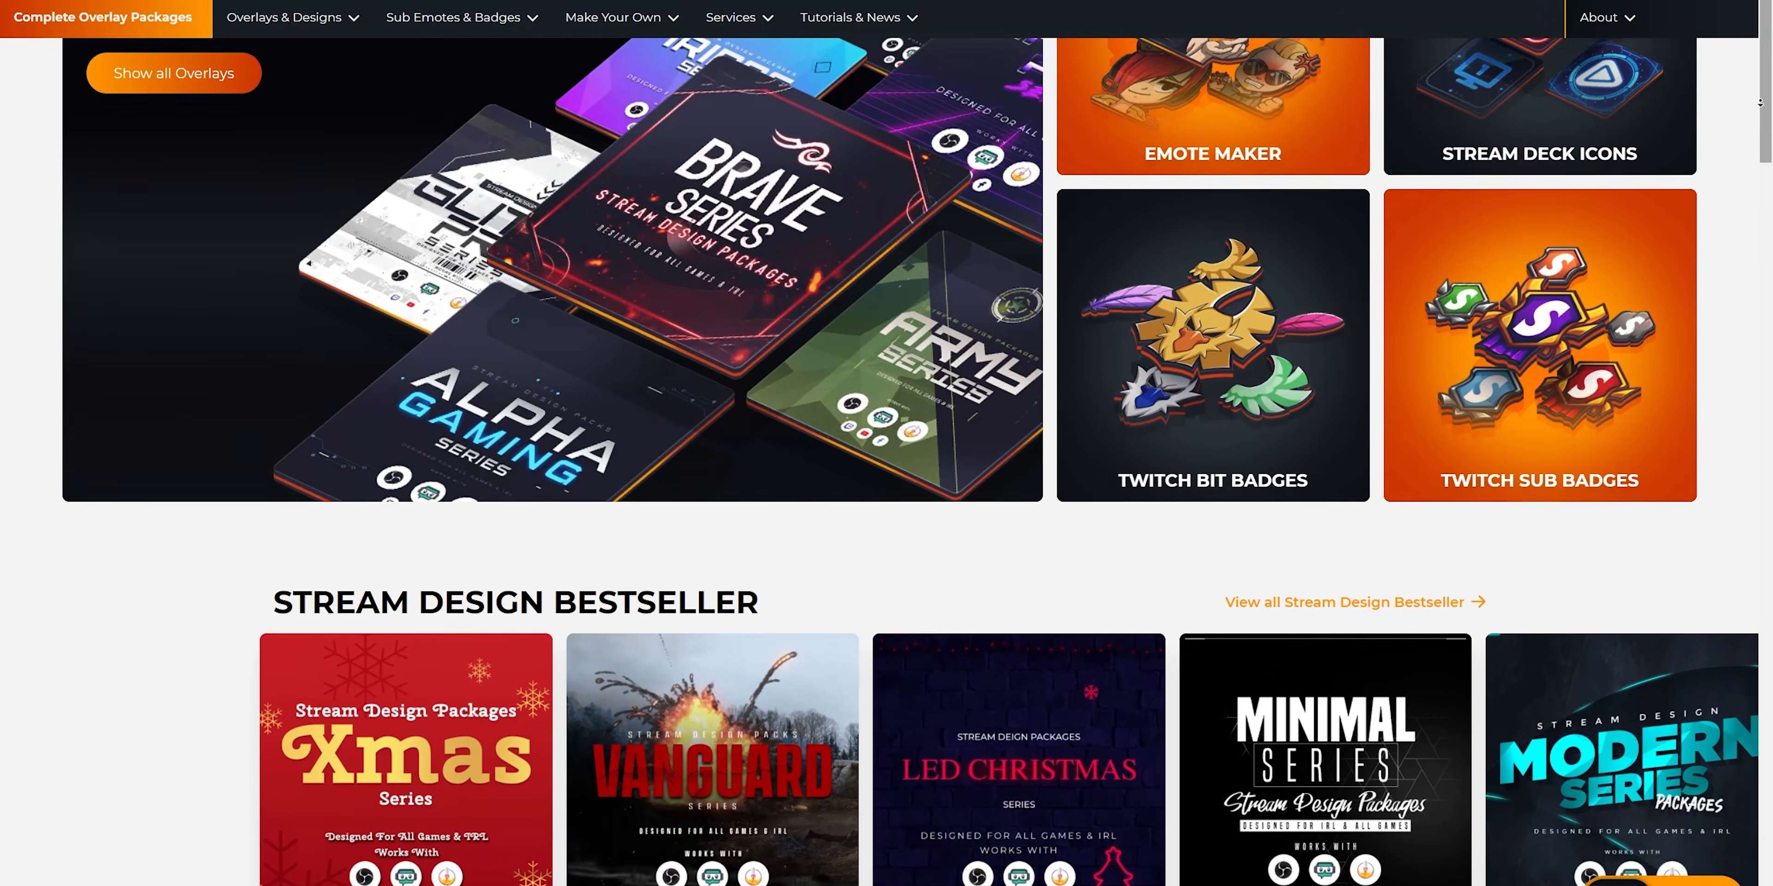
scroll(1759, 102, "down", 8)
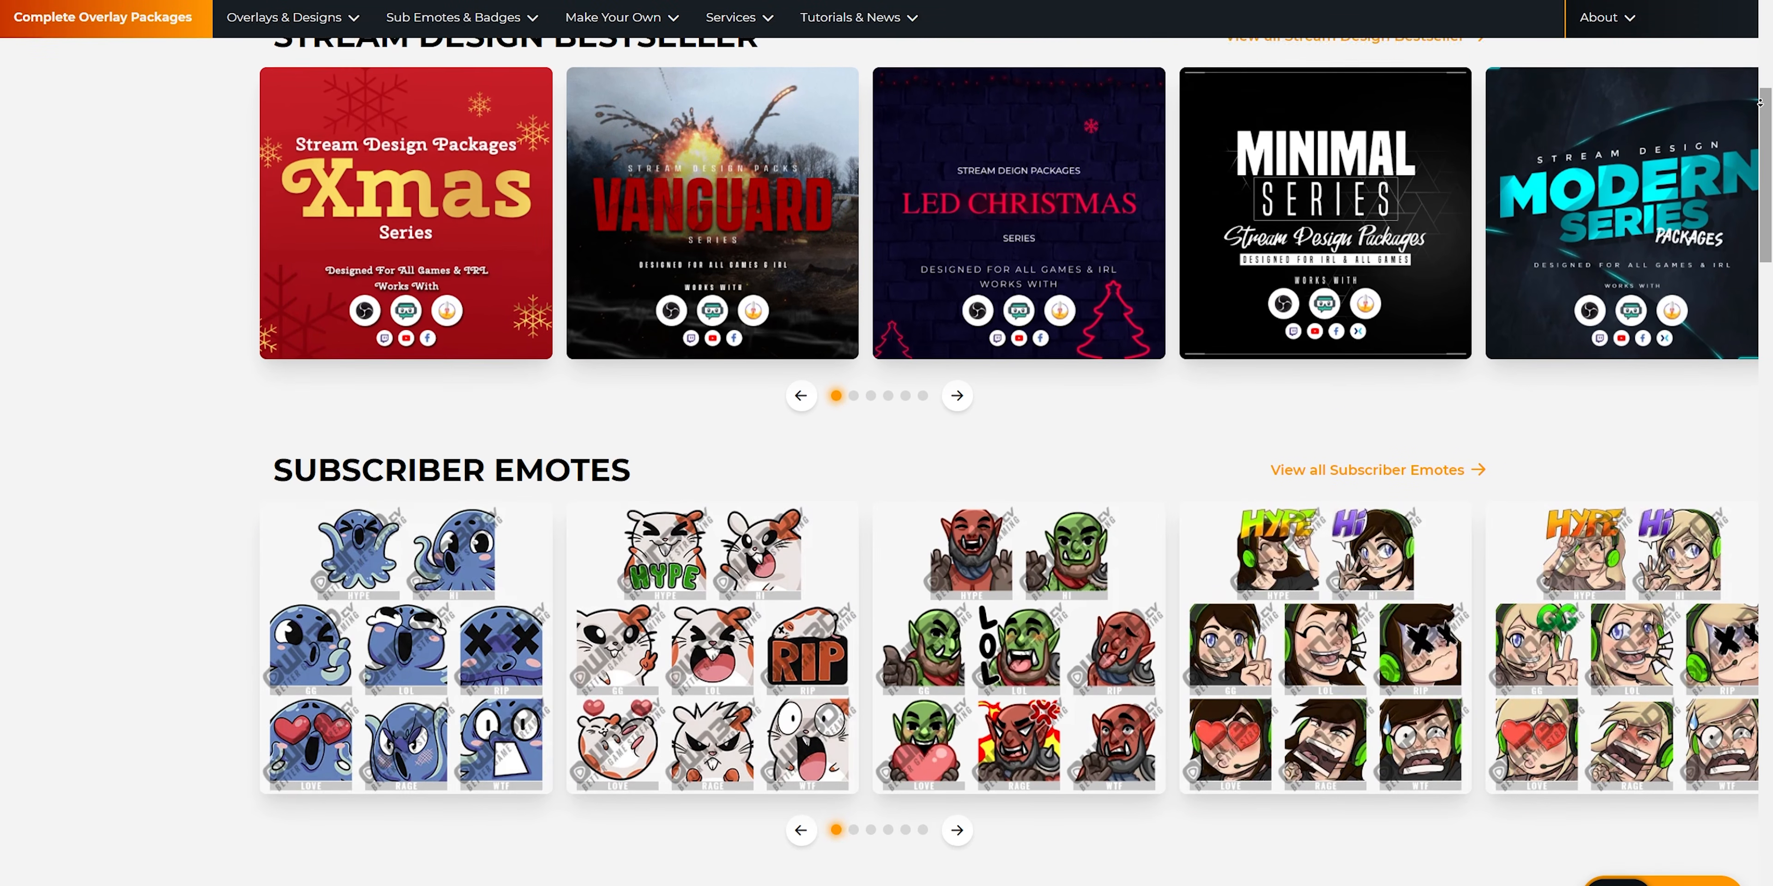
scroll(1762, 102, "down", 8)
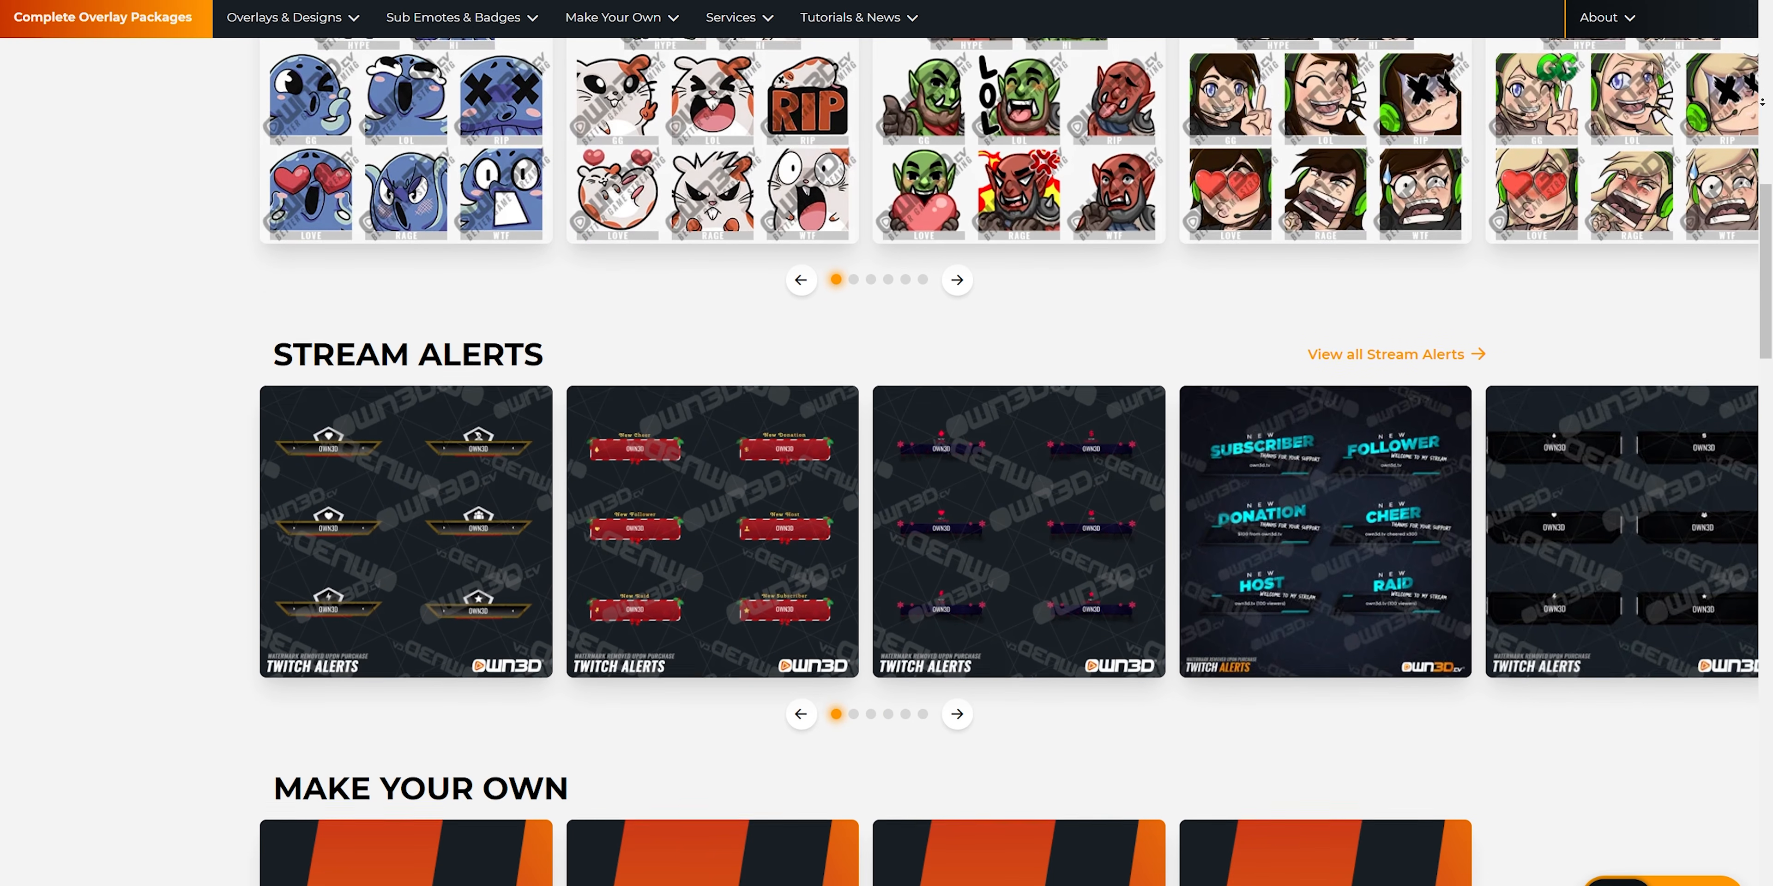
scroll(1761, 103, "down", 6)
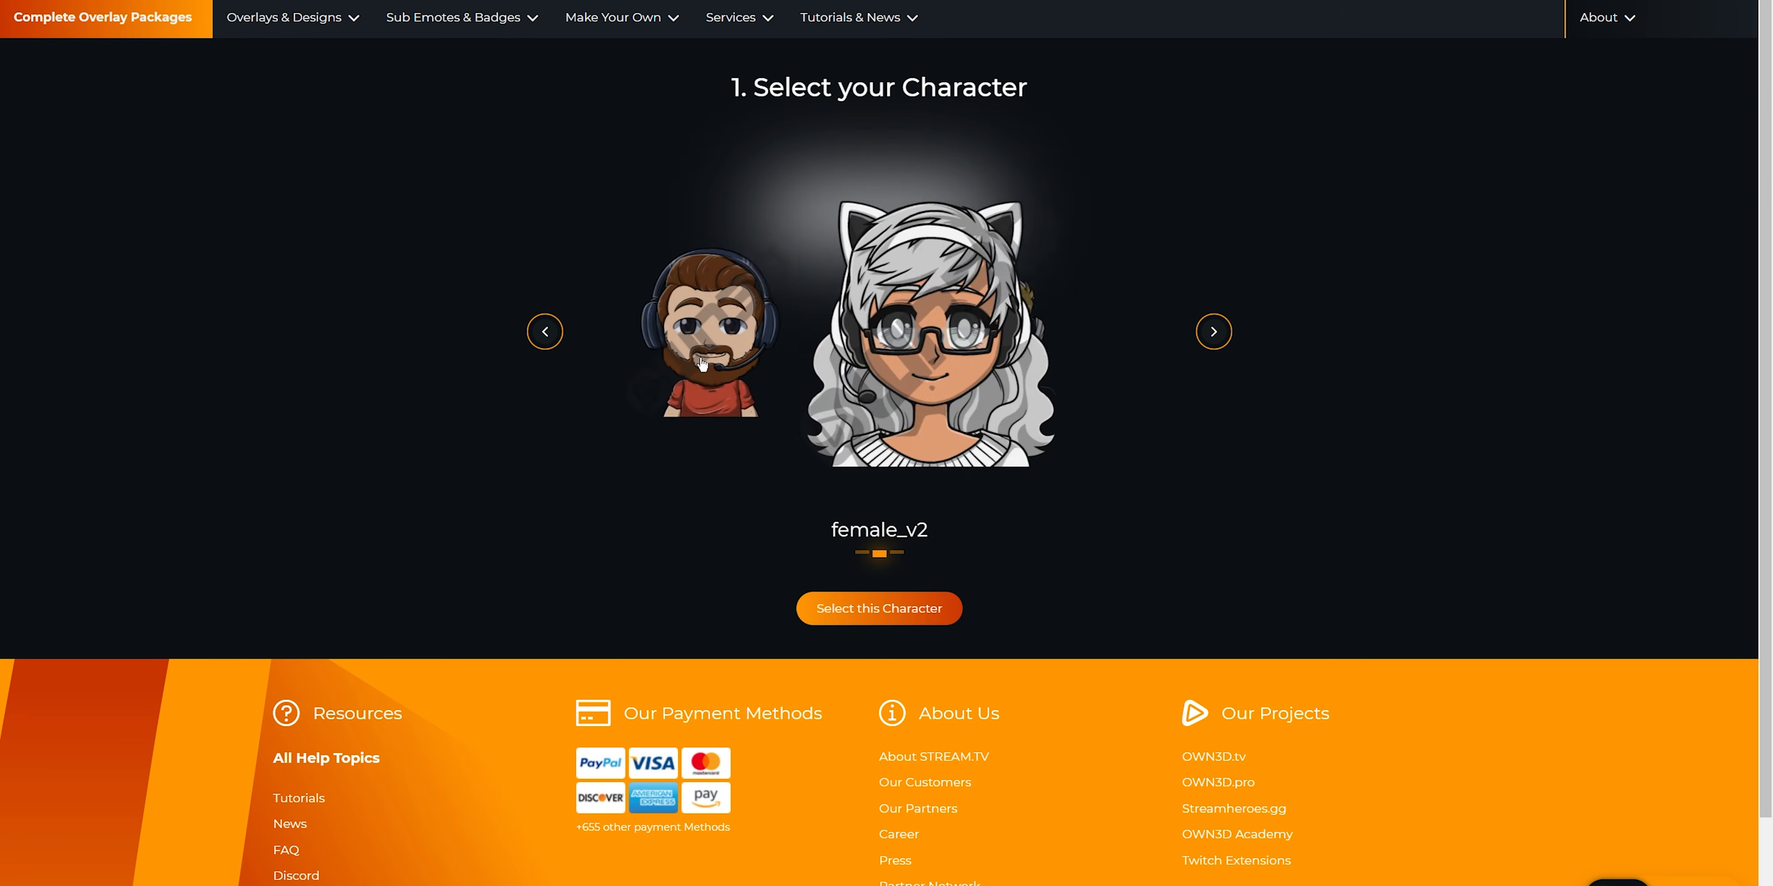
- Select the male character in the OWN3D emote maker and give him a white beanie and aviator glasses
left_click(701, 359)
left_click(879, 608)
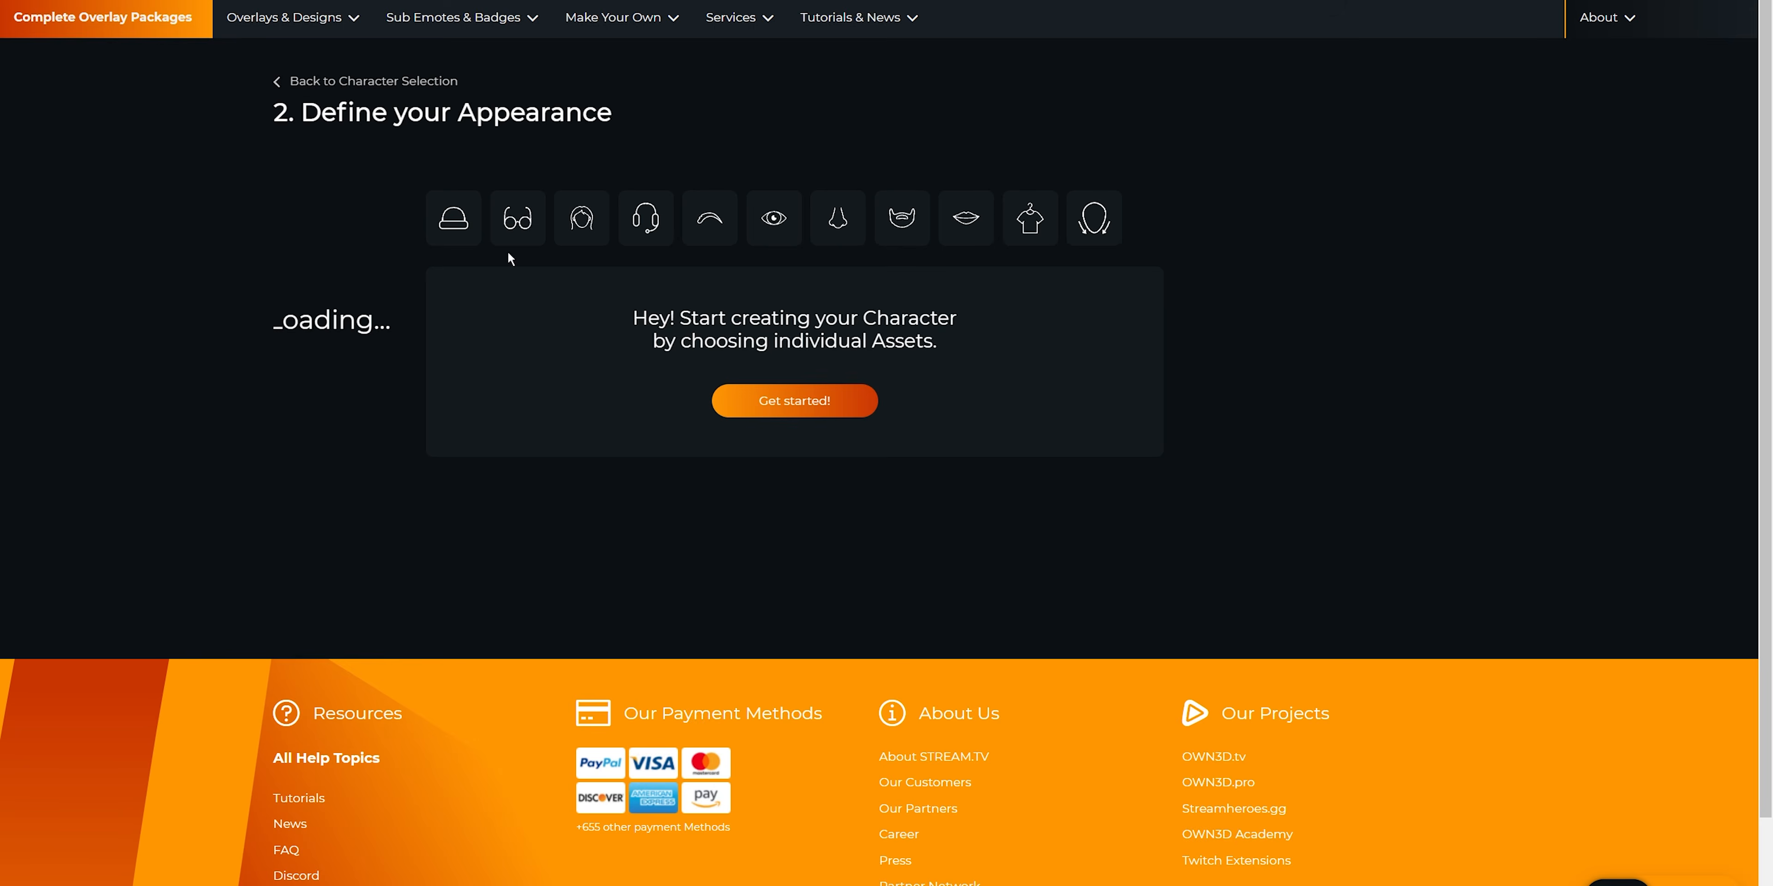
left_click(765, 219)
left_click(915, 321)
left_click(1019, 325)
left_click(1137, 323)
left_click(836, 218)
left_click(921, 317)
- Give the character the first headset and look at the eye and nose options
left_click(967, 224)
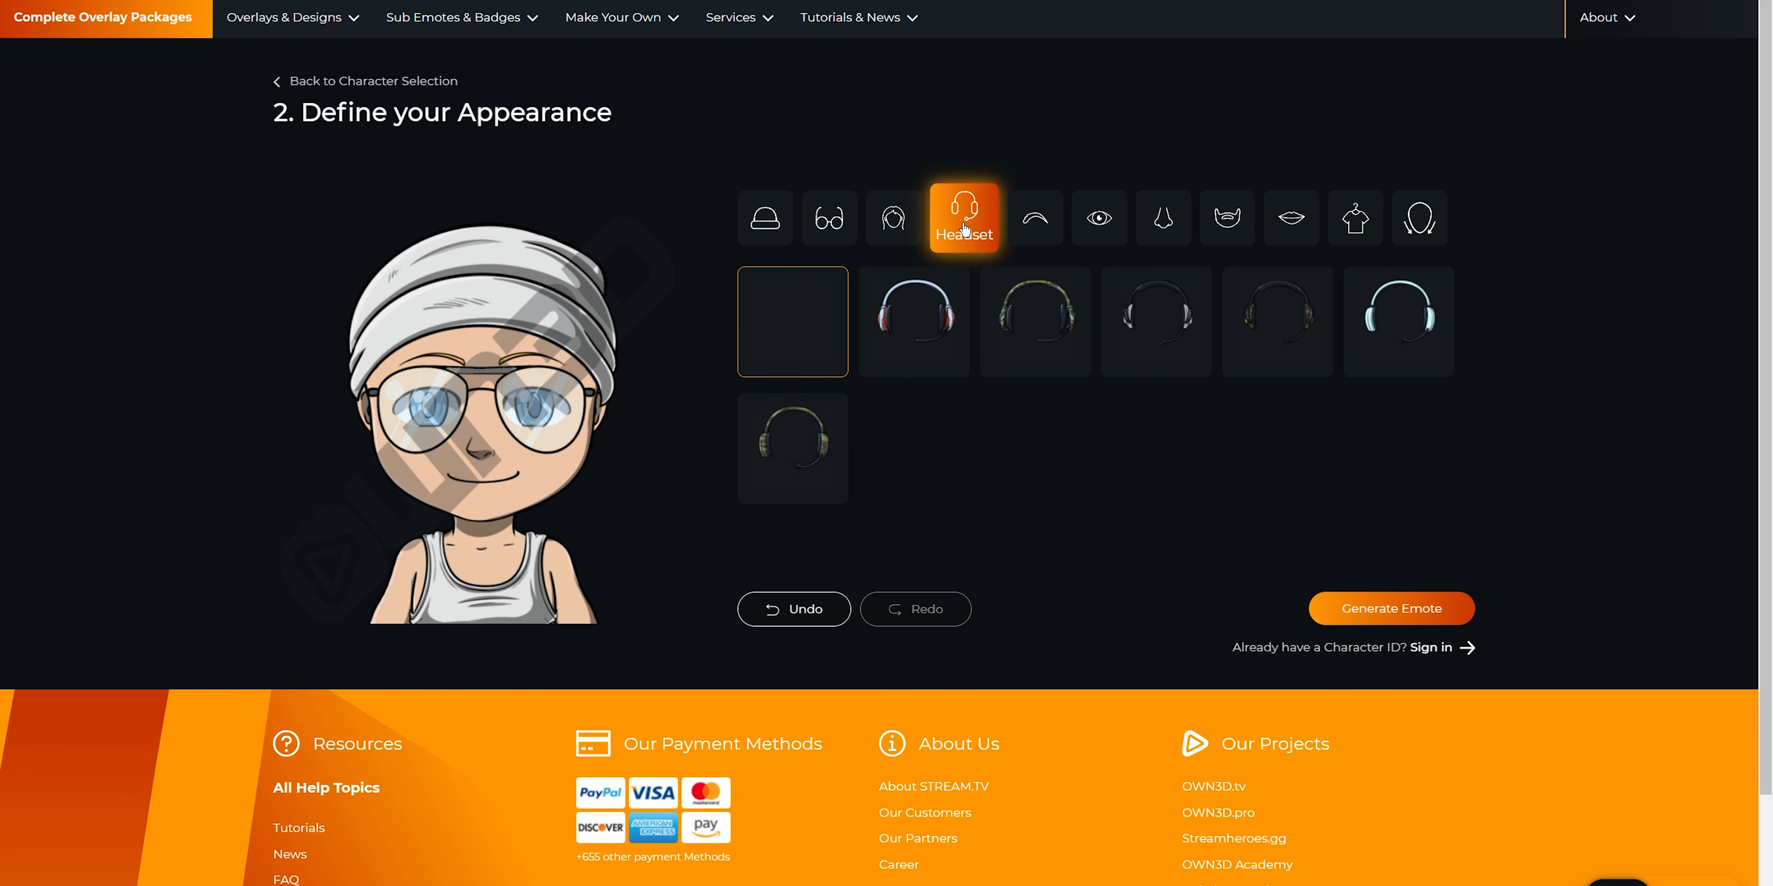
left_click(908, 318)
left_click(1098, 219)
left_click(1161, 219)
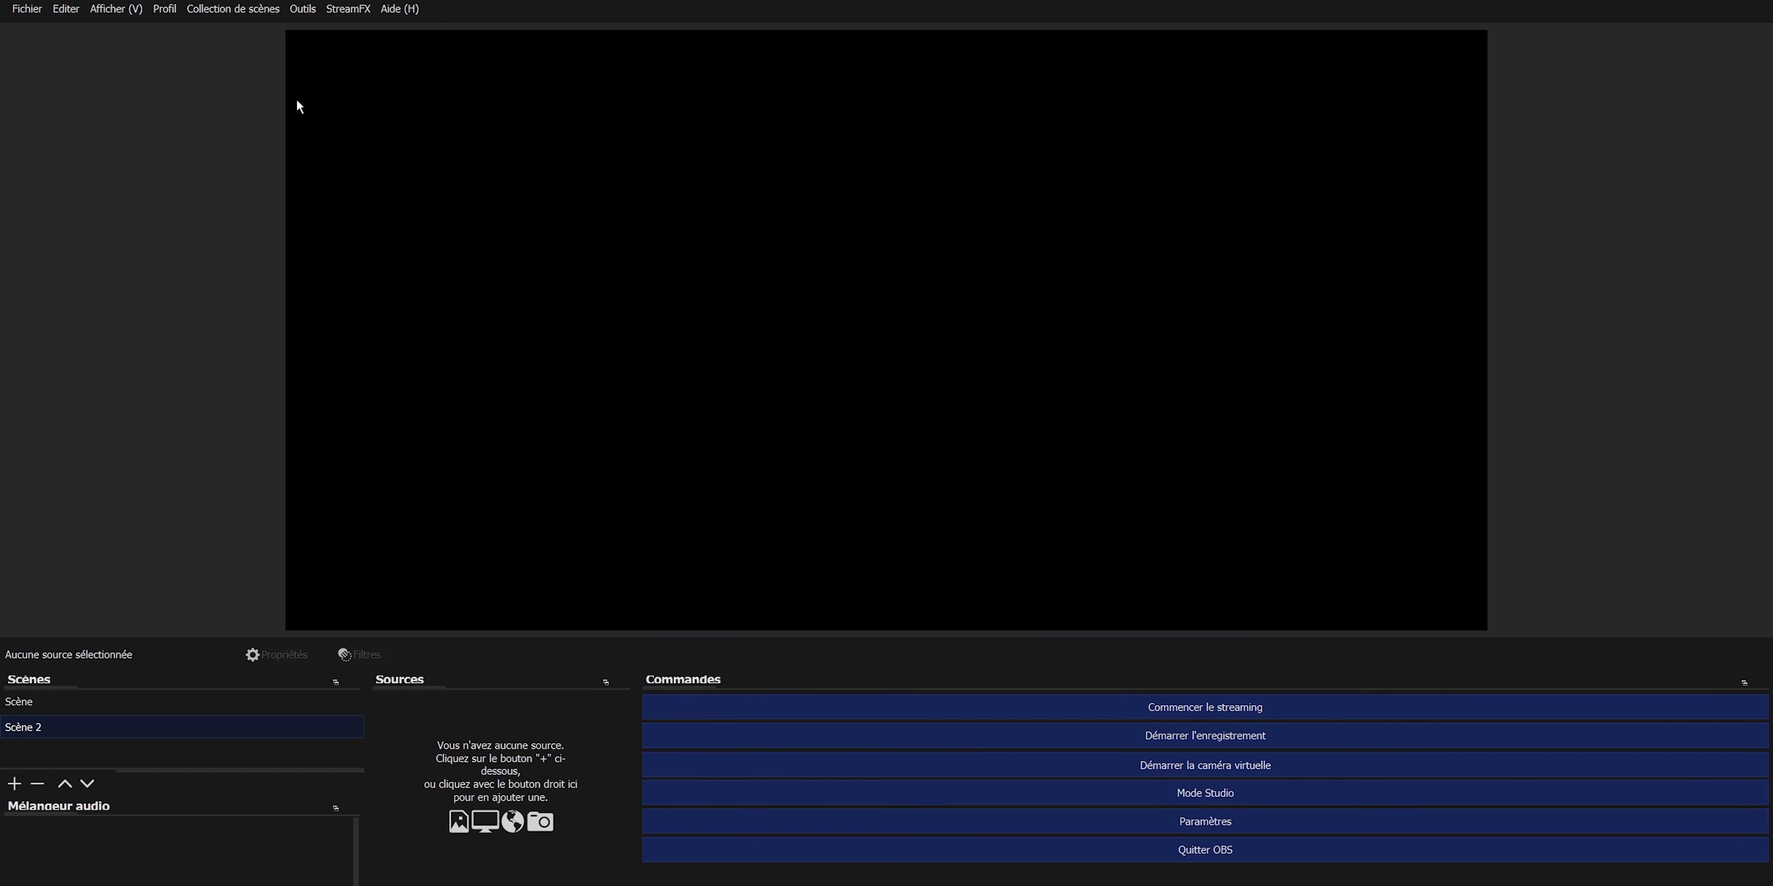
- Switch to OBS, install the free Avoid overlay from the OWN3D Pro catalogue and select its Live Scene
left_click(317, 9)
left_click(338, 207)
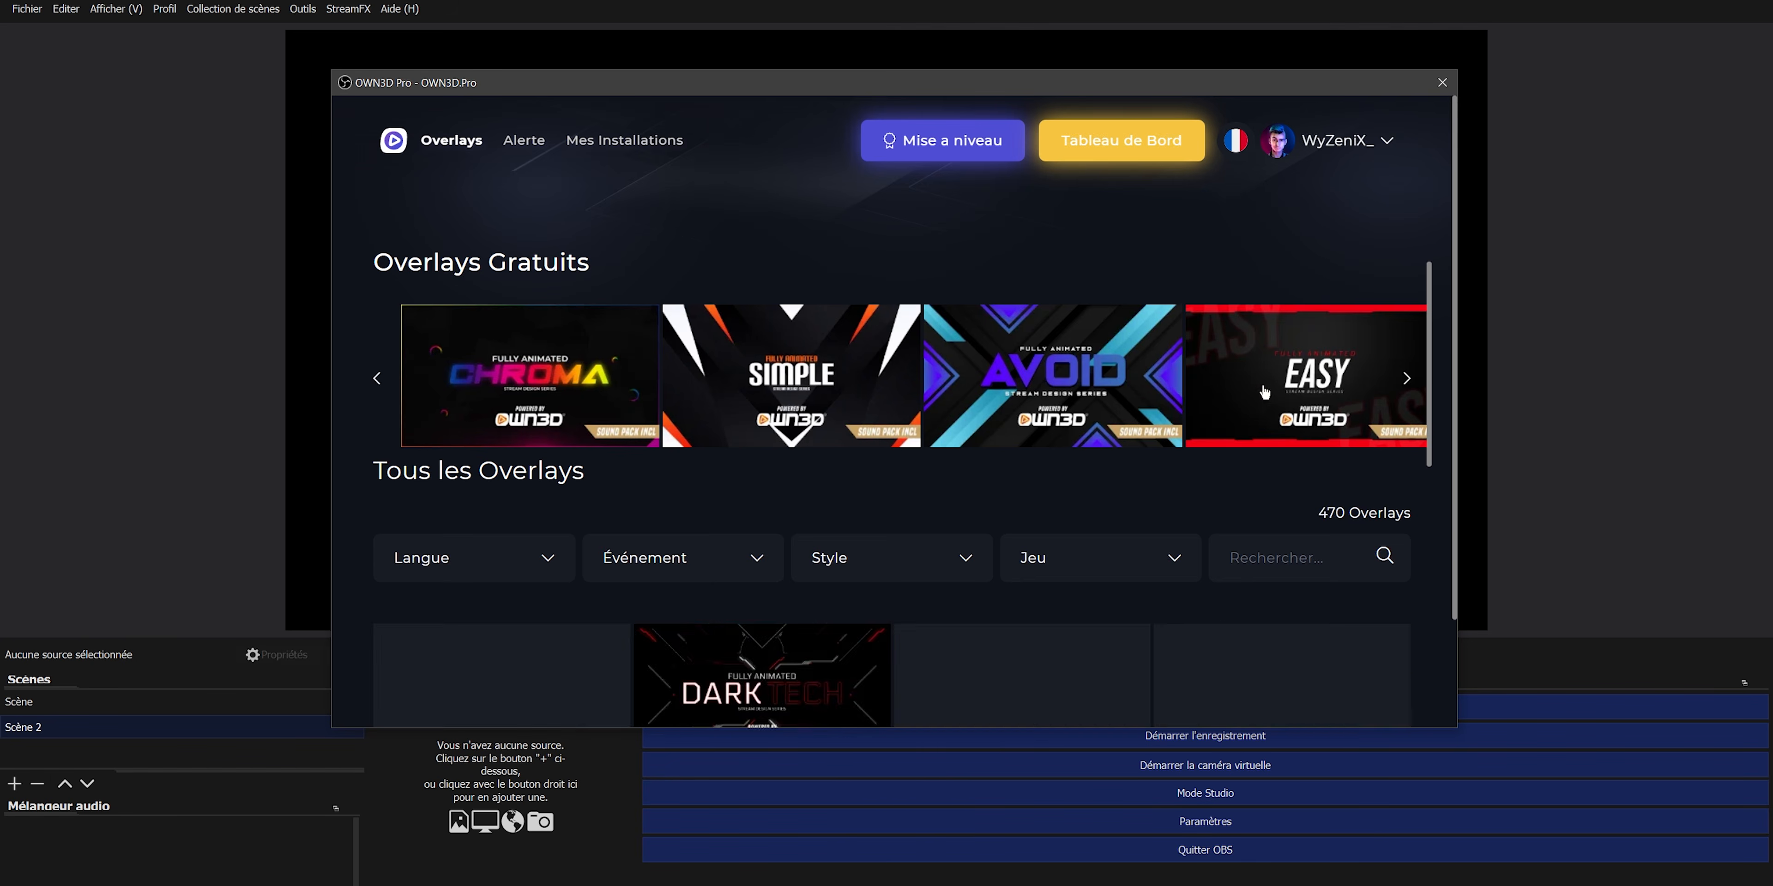
scroll(1427, 491, "down", 10)
left_click_drag(1456, 317, 1458, 777)
mouse_move(999, 456)
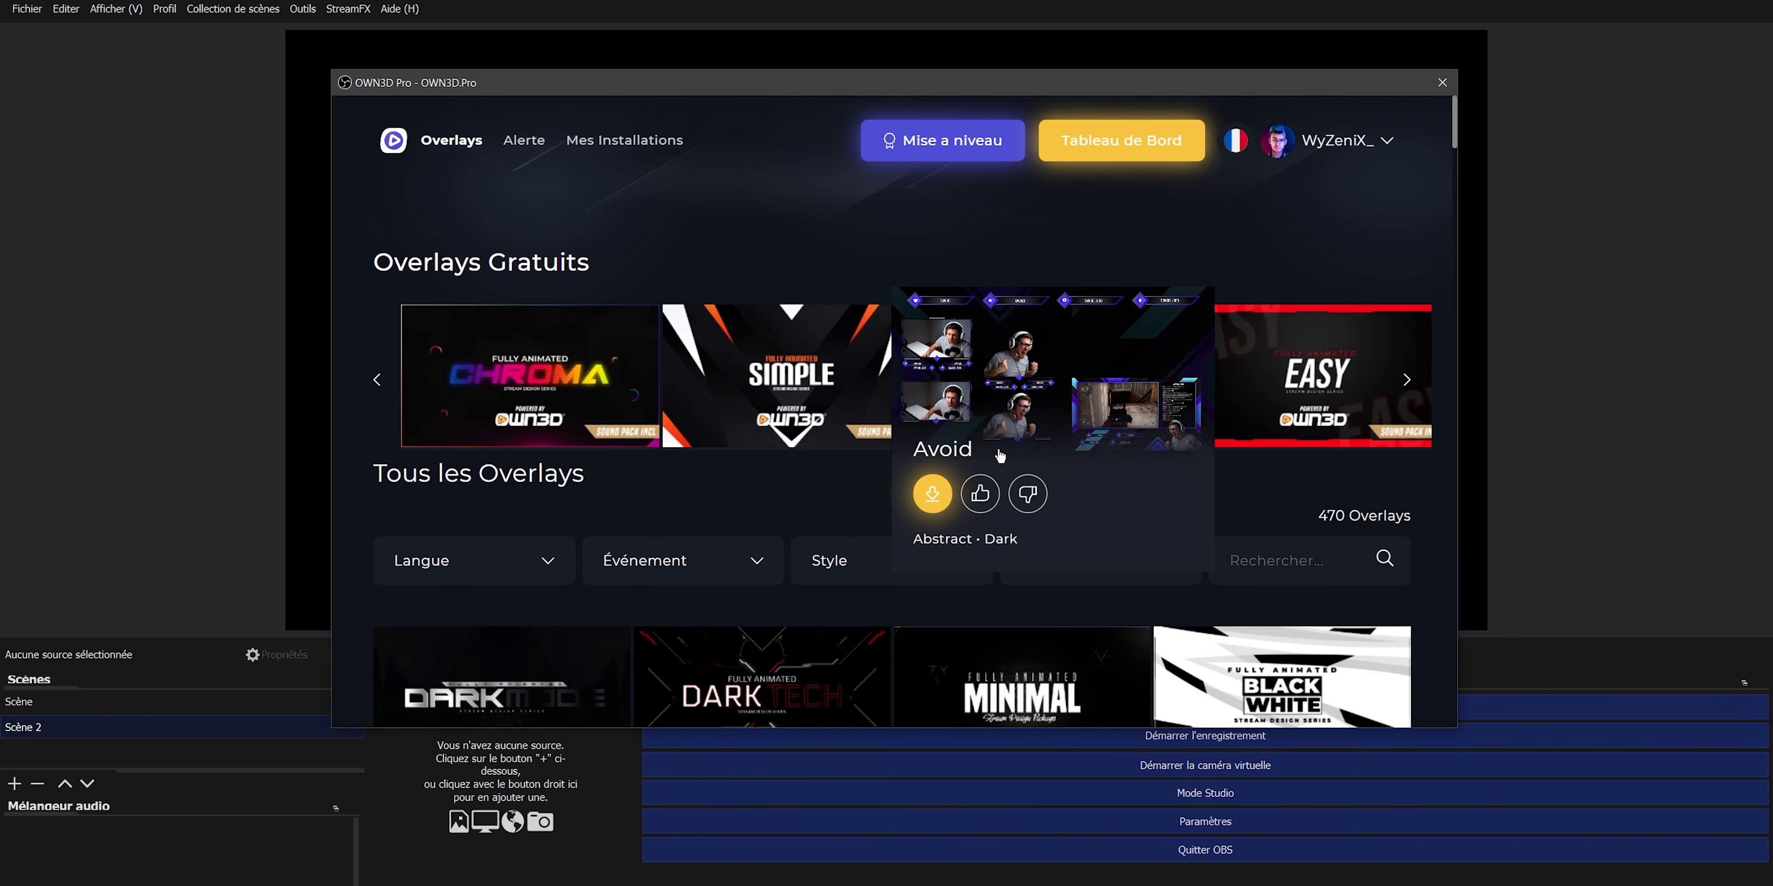
left_click(931, 494)
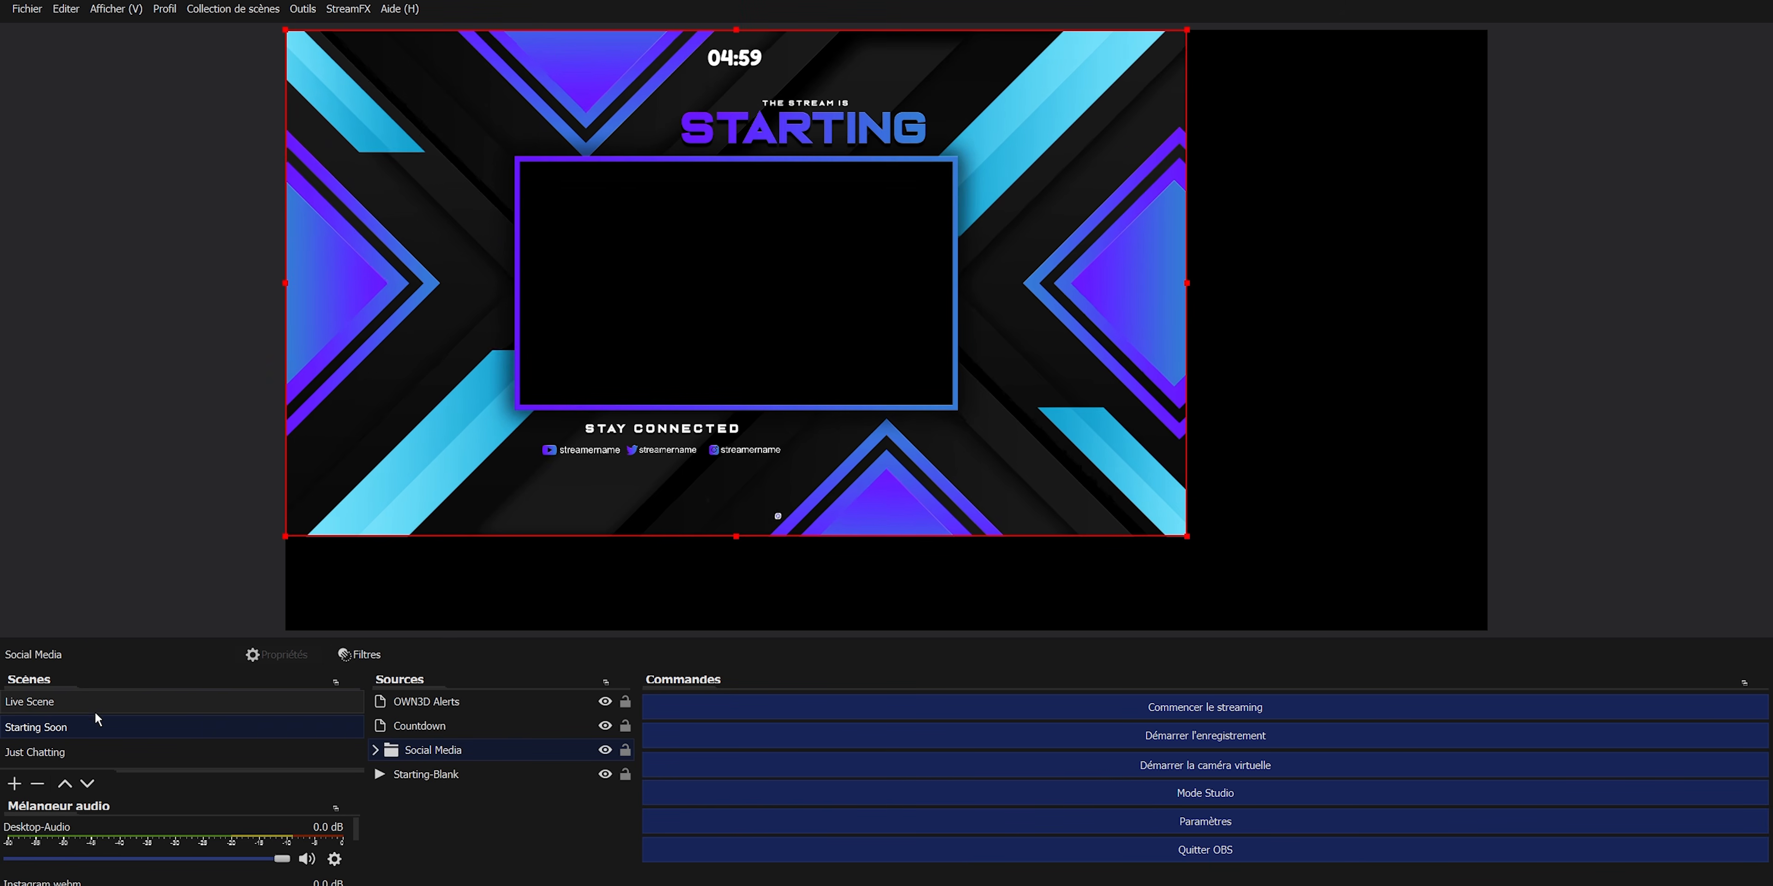
left_click(97, 709)
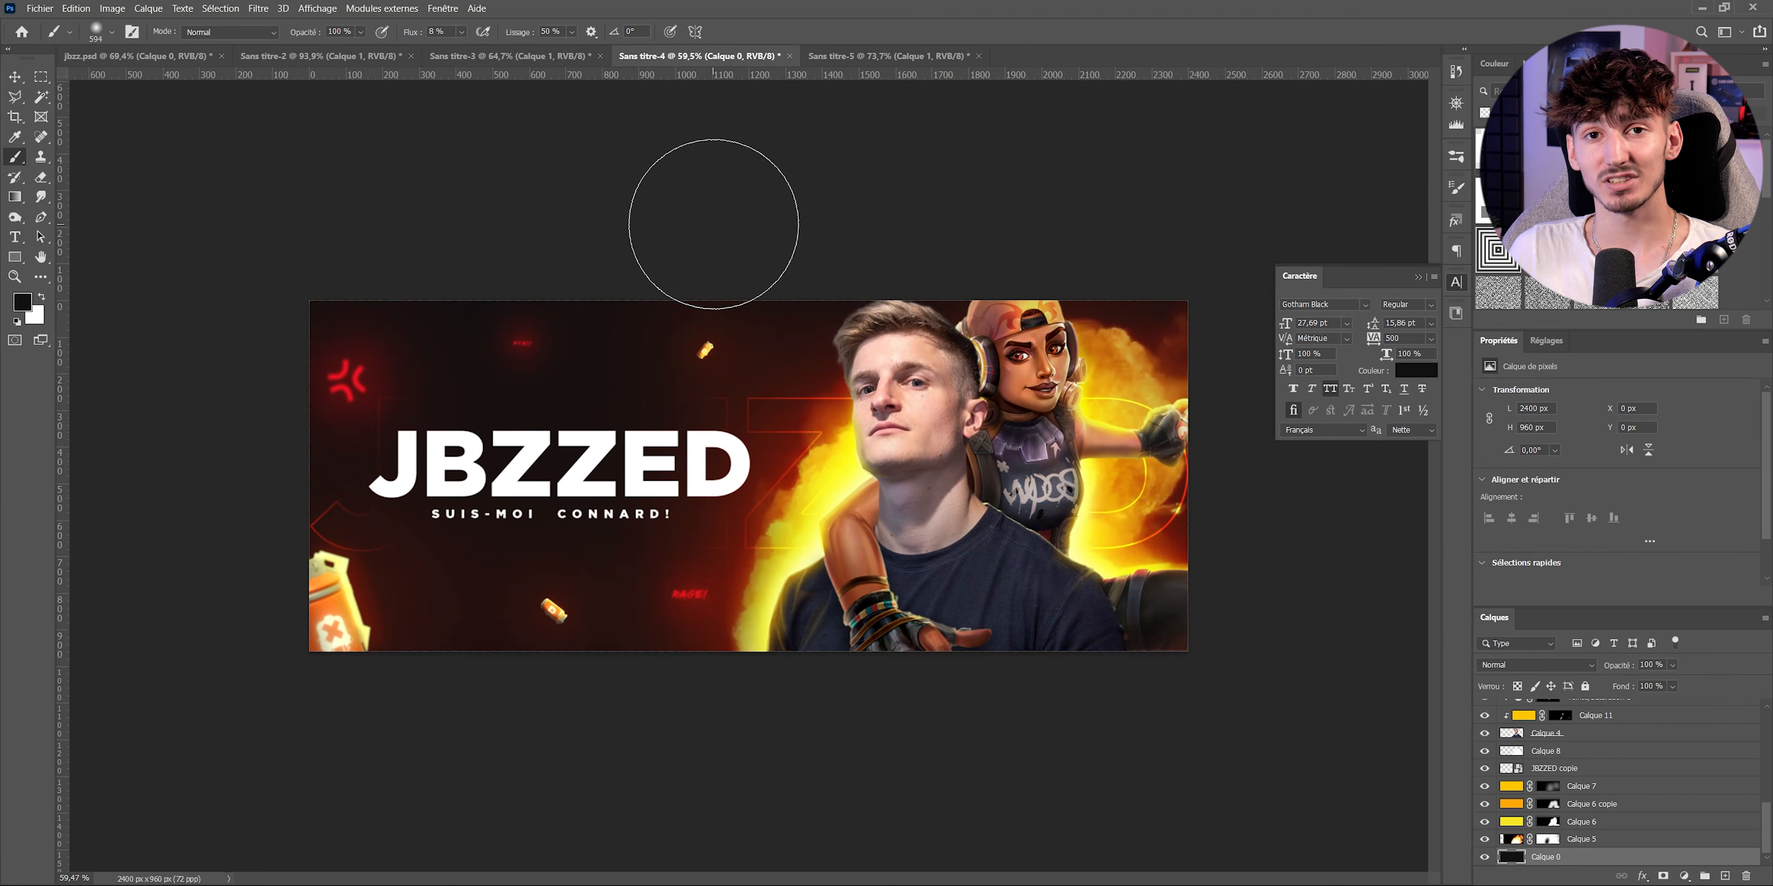
- Switch to Chrome and preview the dusty black chalkboard texture among the "texture sale en fond noir" image results
key("alt+Tab")
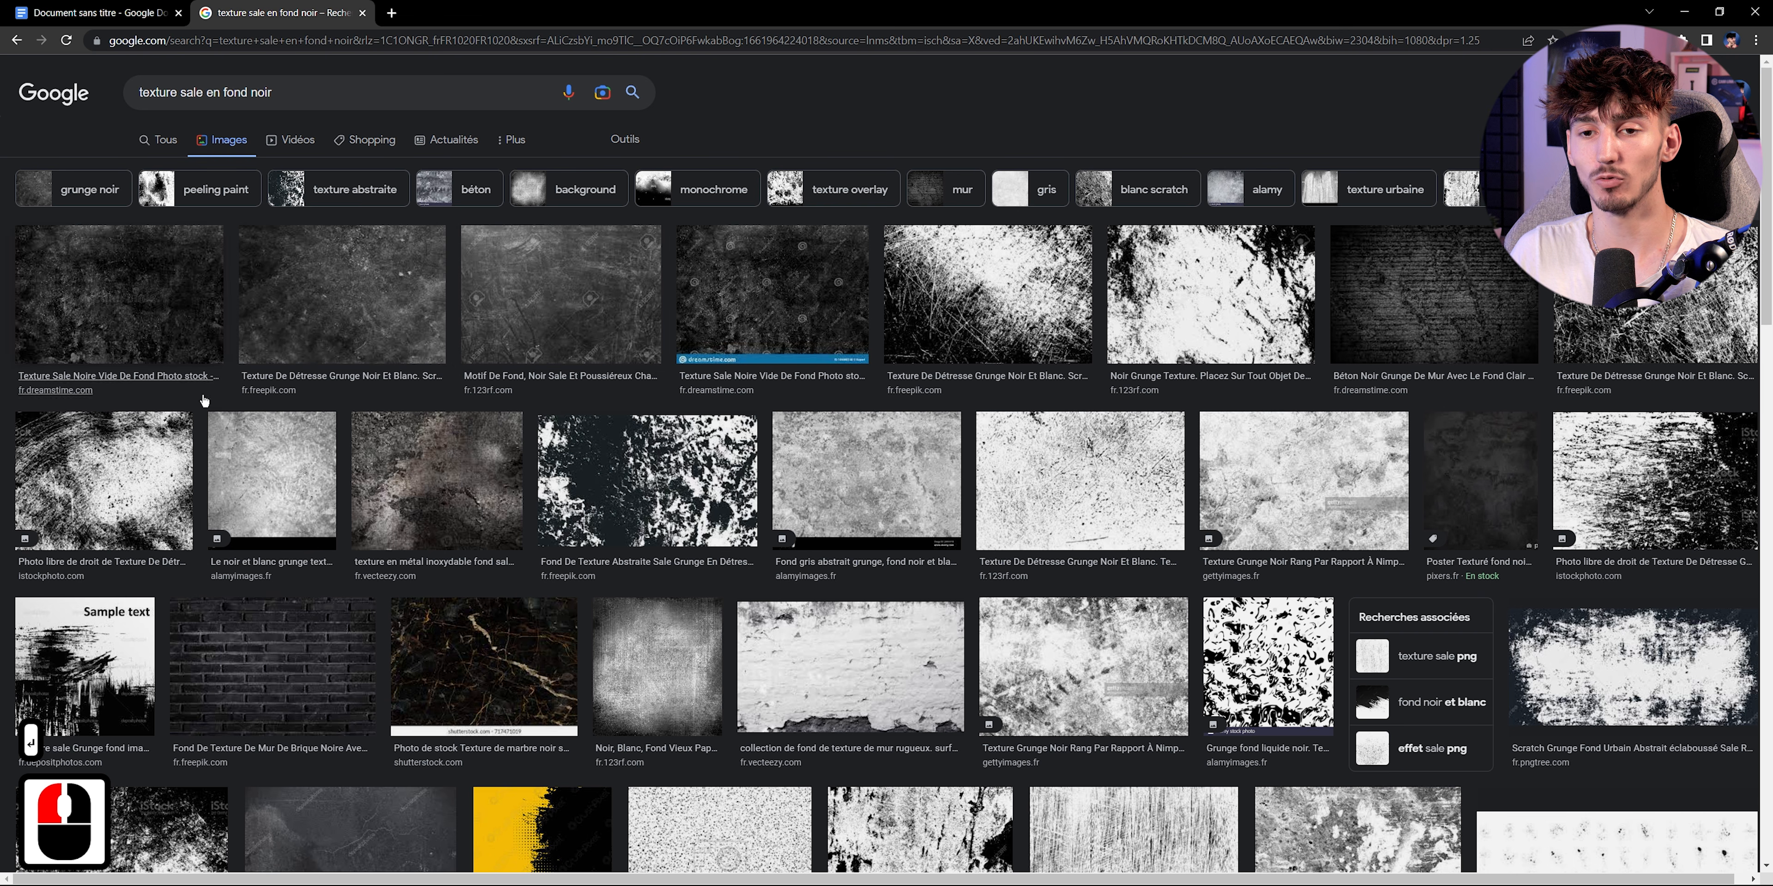
left_click(604, 310)
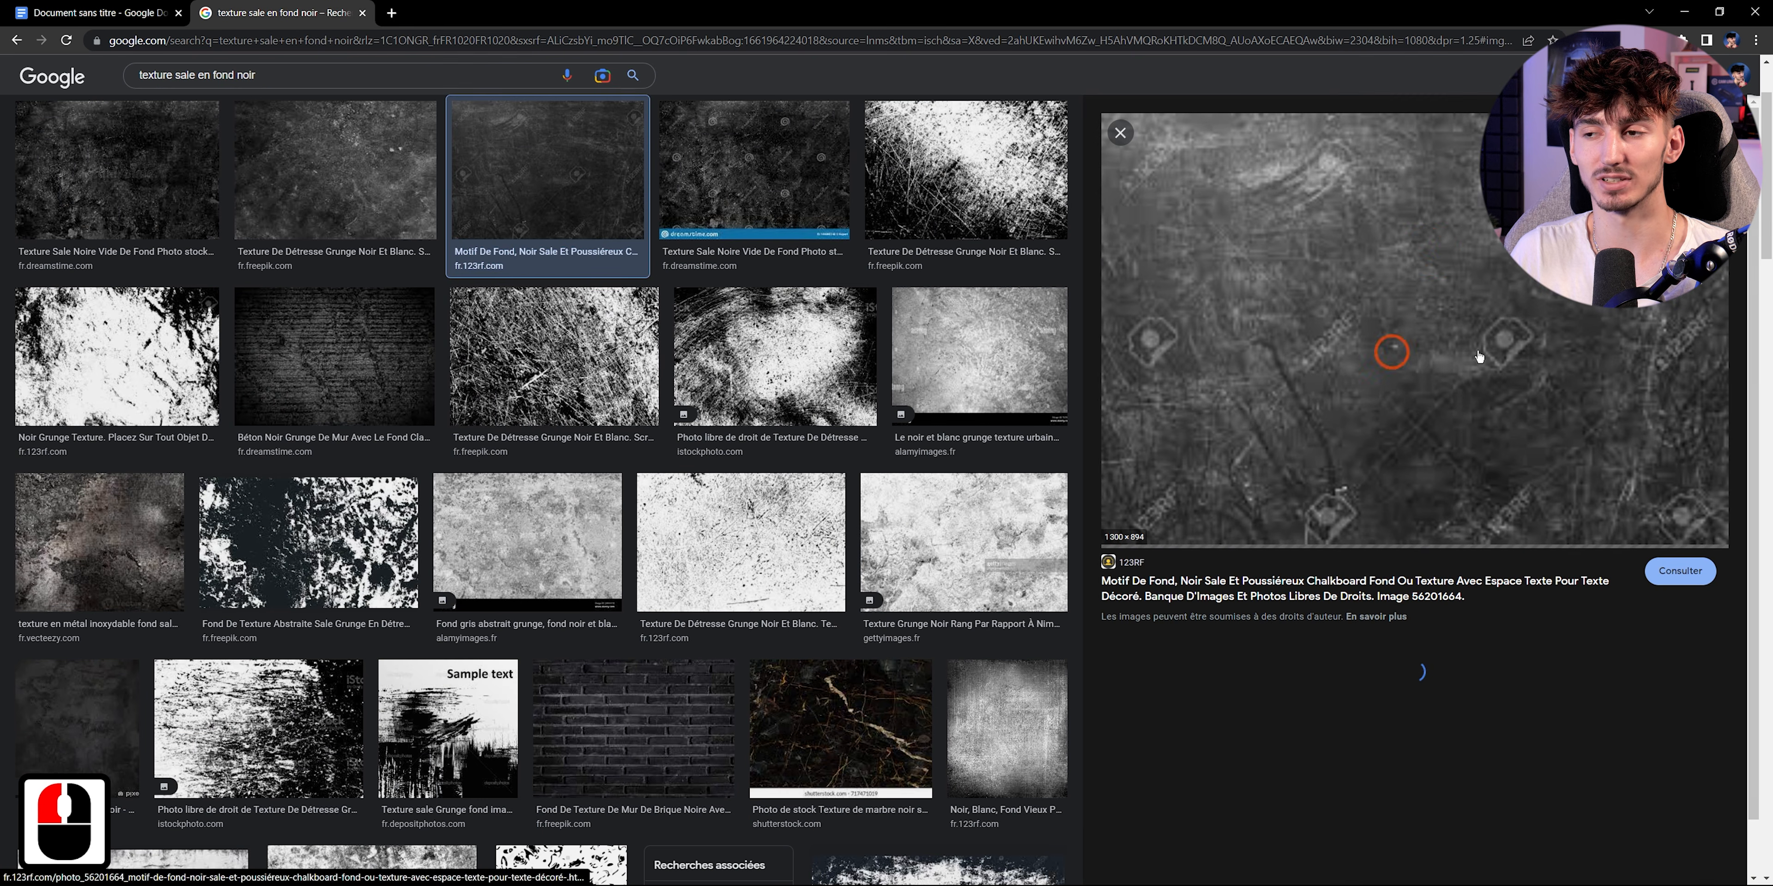
left_click(1121, 133)
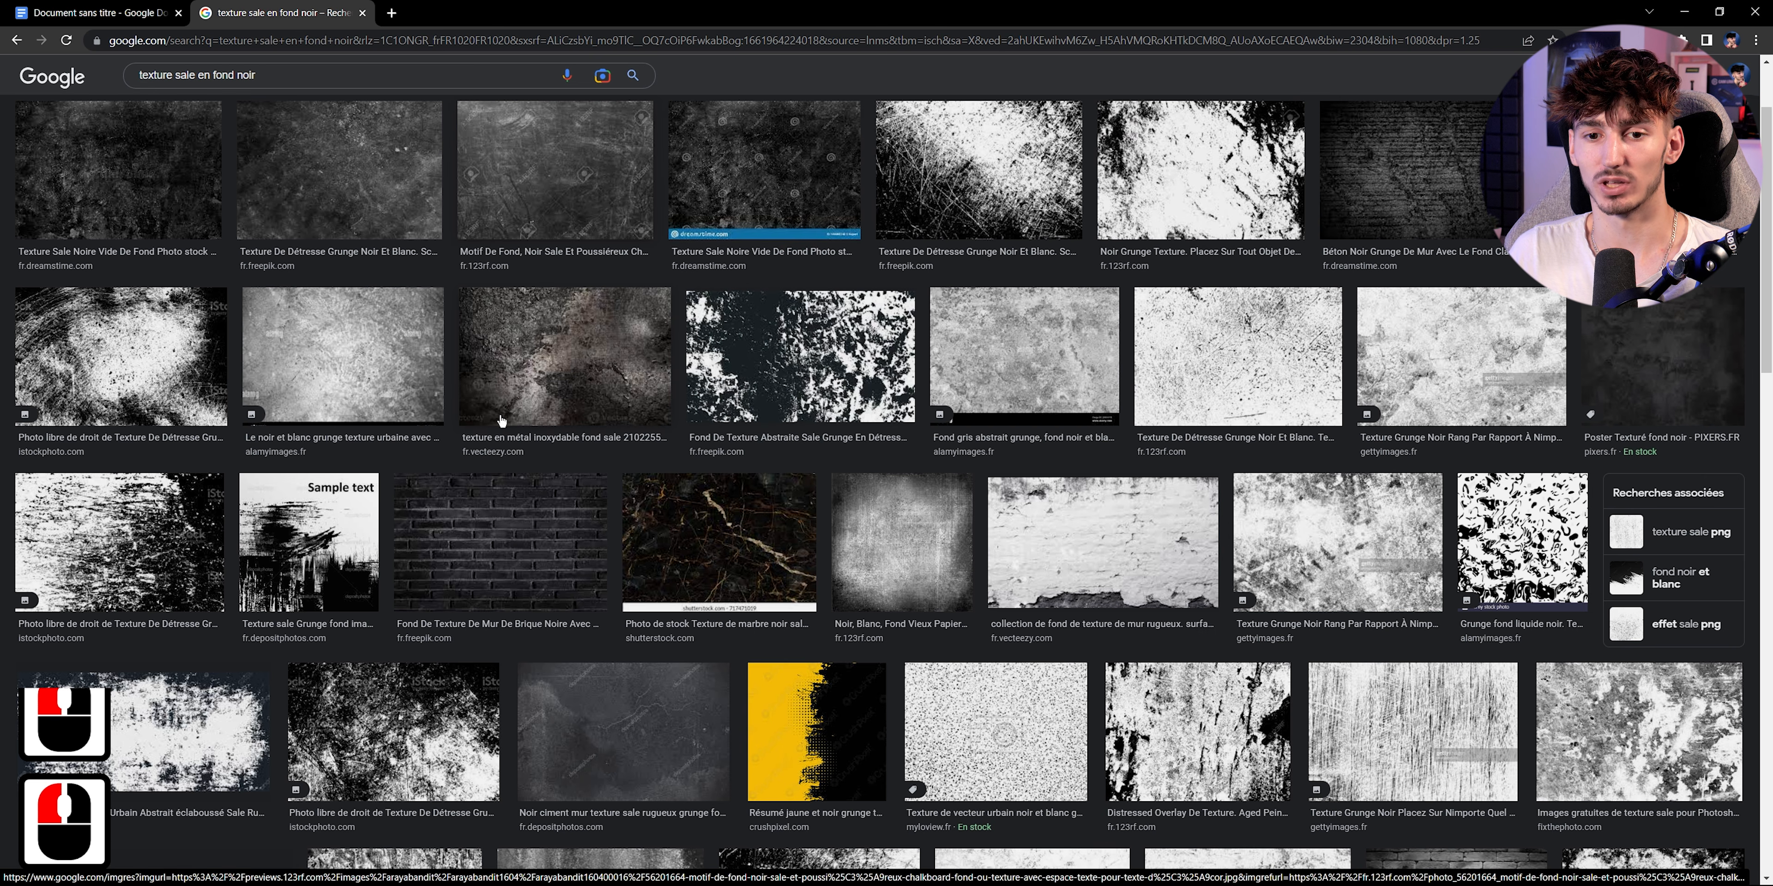
- Filter the dirty-texture image results by size to Grandes images and look through them
scroll(497, 414, "up", 4)
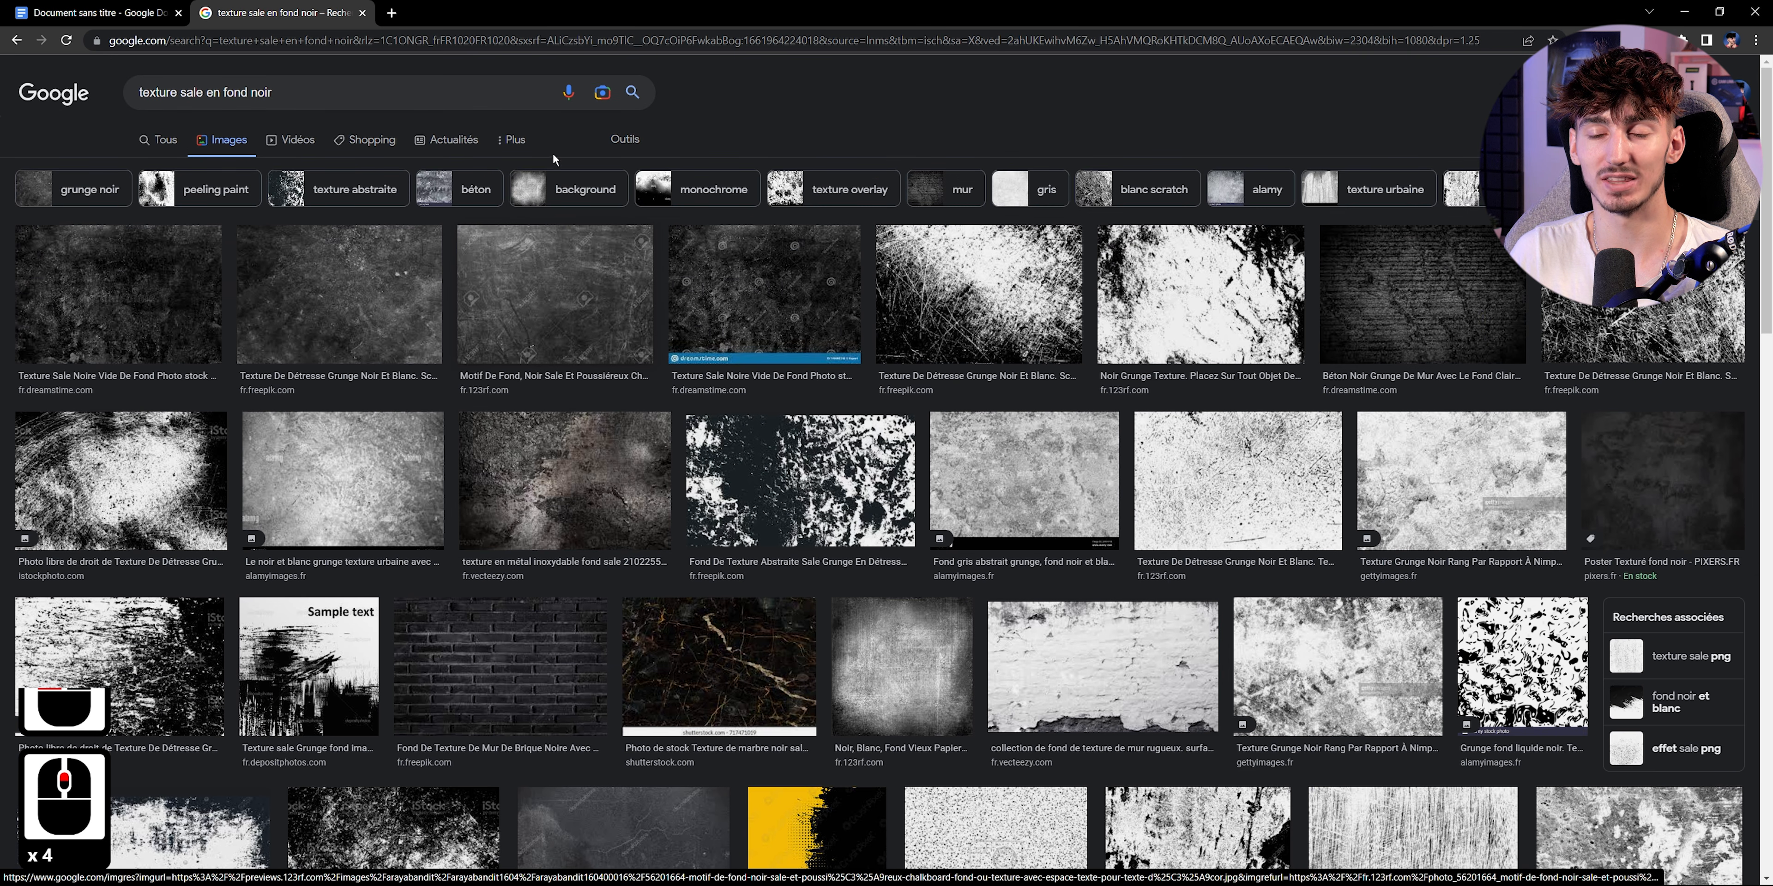
left_click(625, 142)
left_click(149, 178)
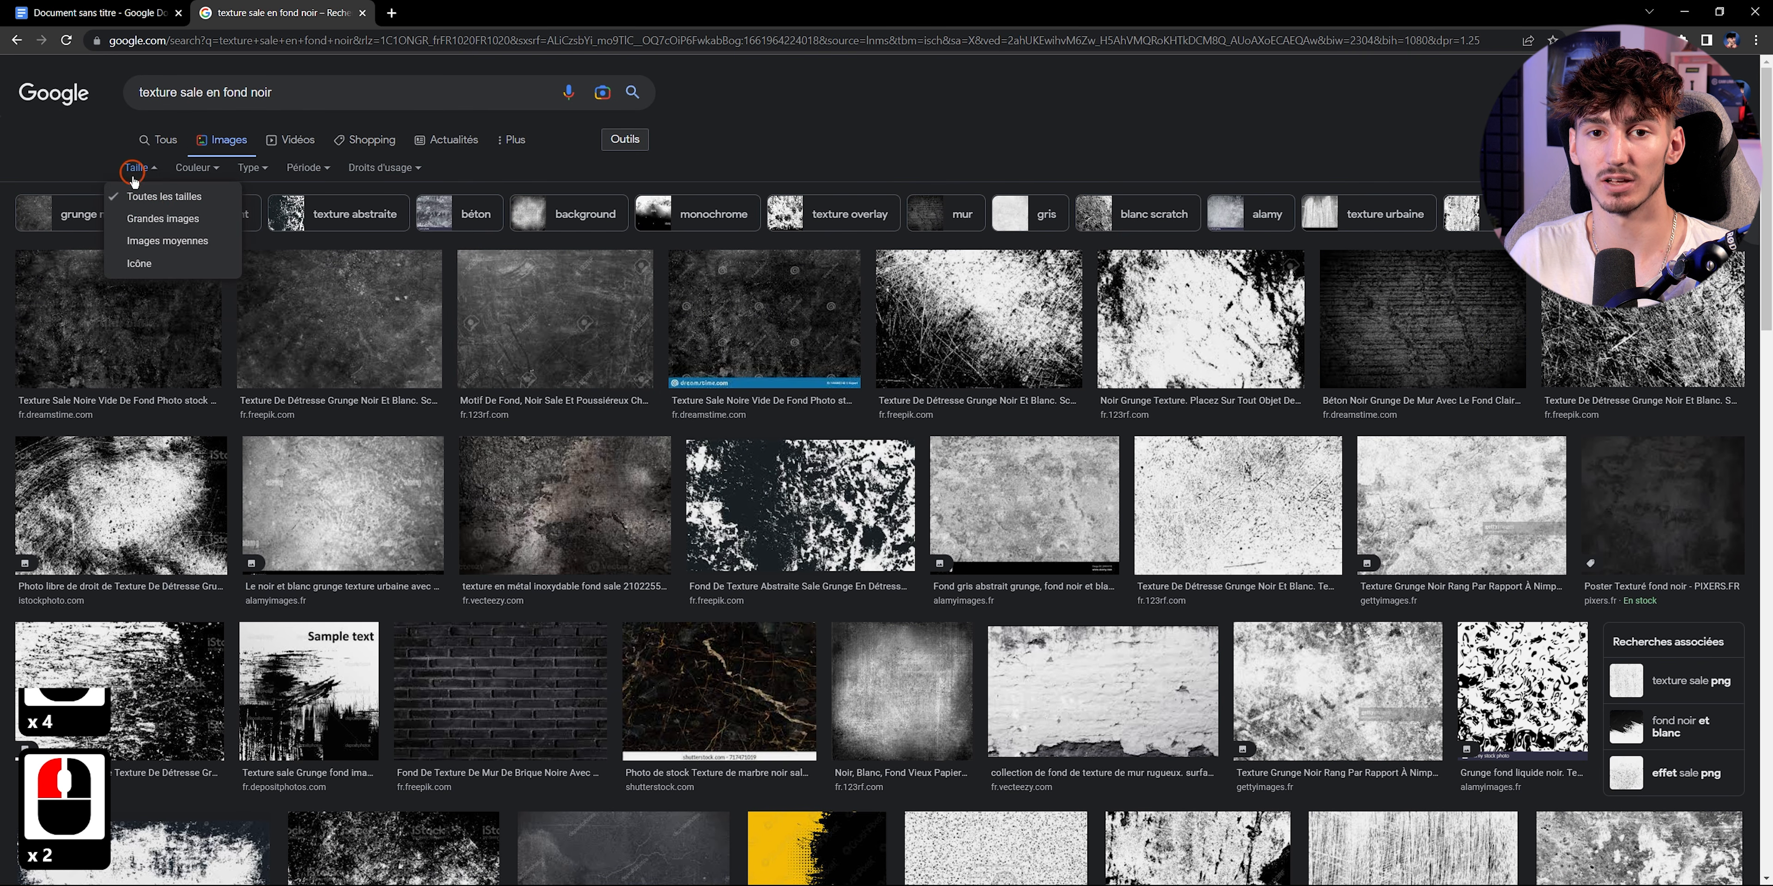
left_click(200, 244)
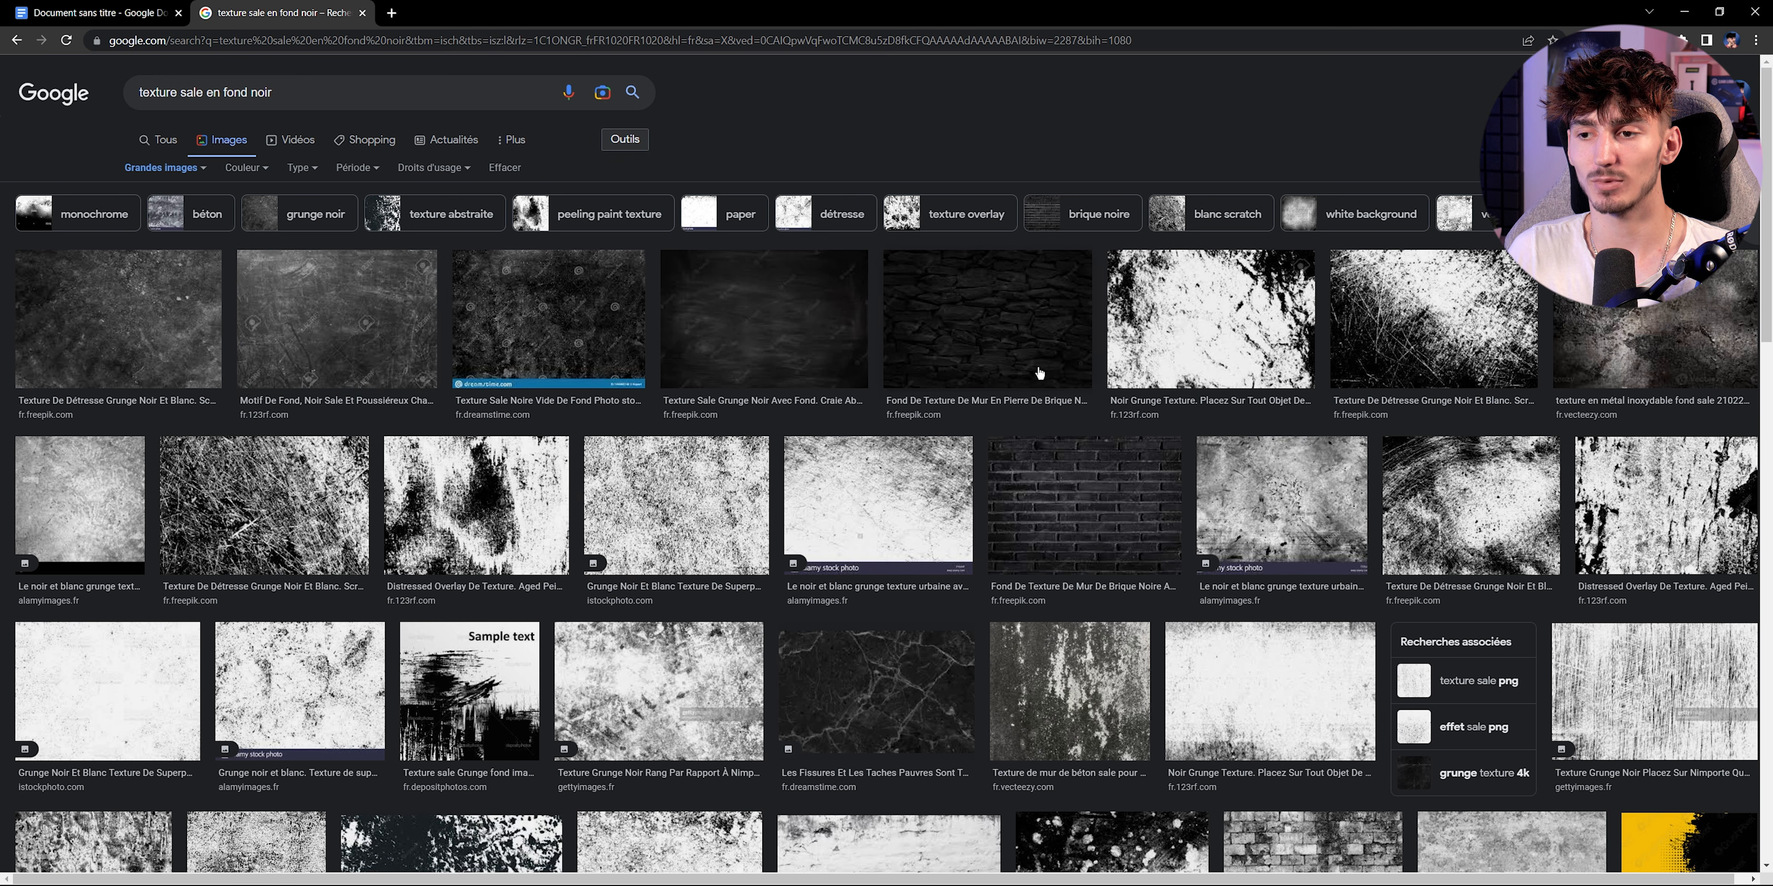
scroll(1039, 372, "down", 5)
scroll(415, 264, "up", 9)
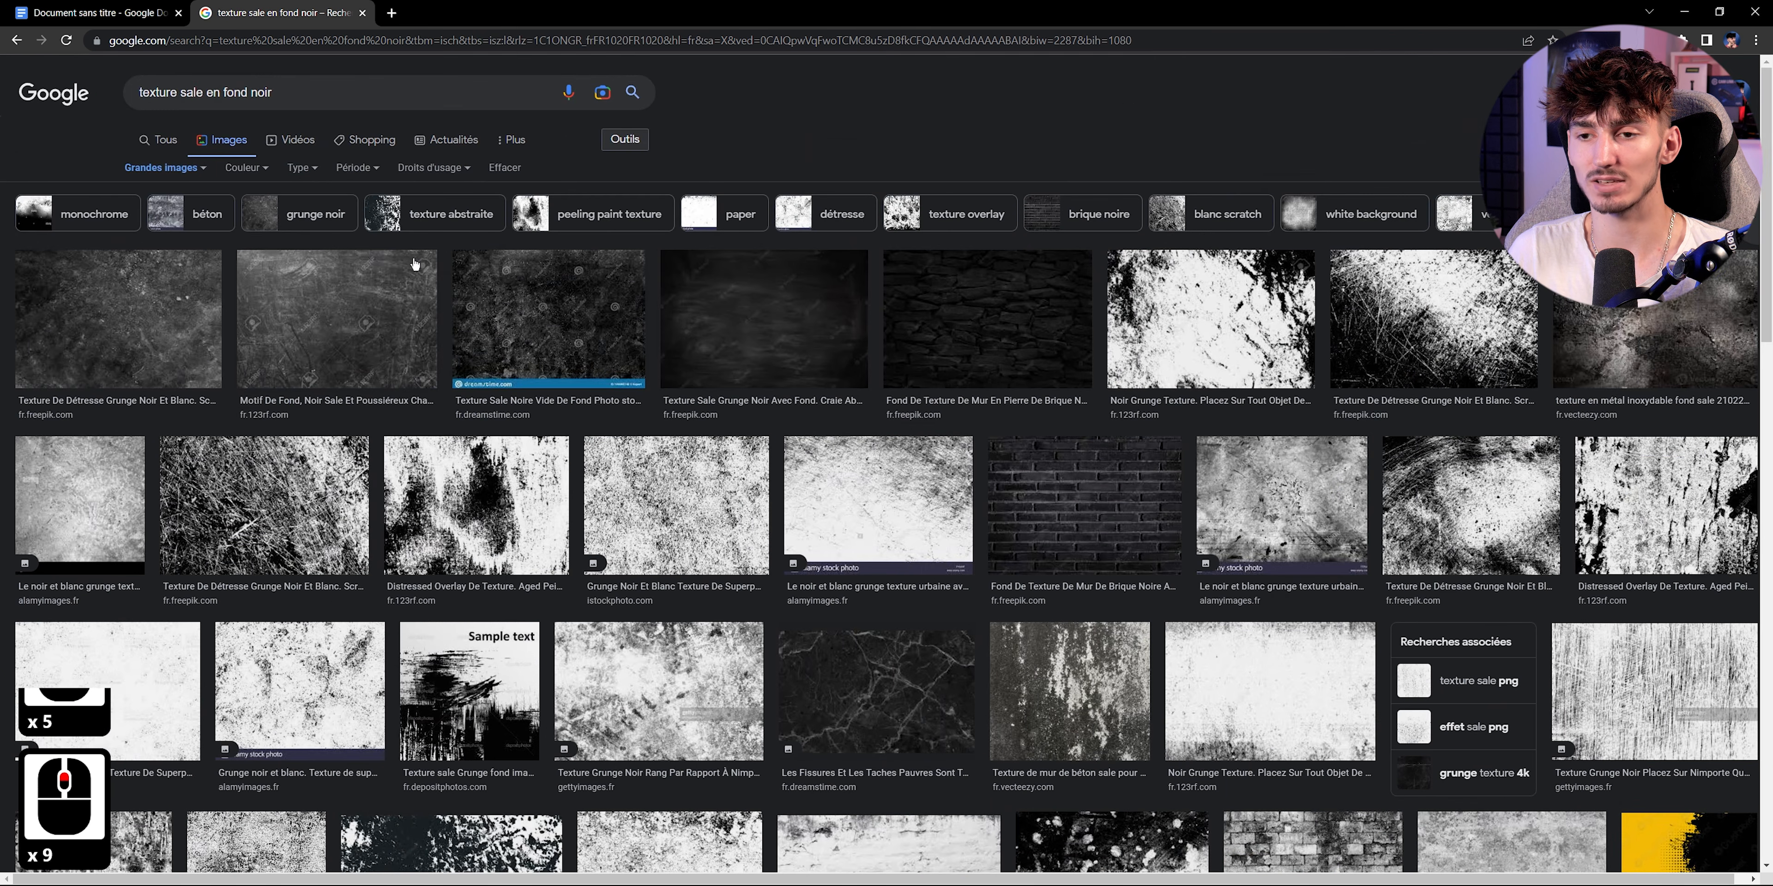
- Search Google Images for "grunge texture black screen" and look through the textures
left_click(295, 92)
type("grg")
key("BackSpace")
type("unge texture")
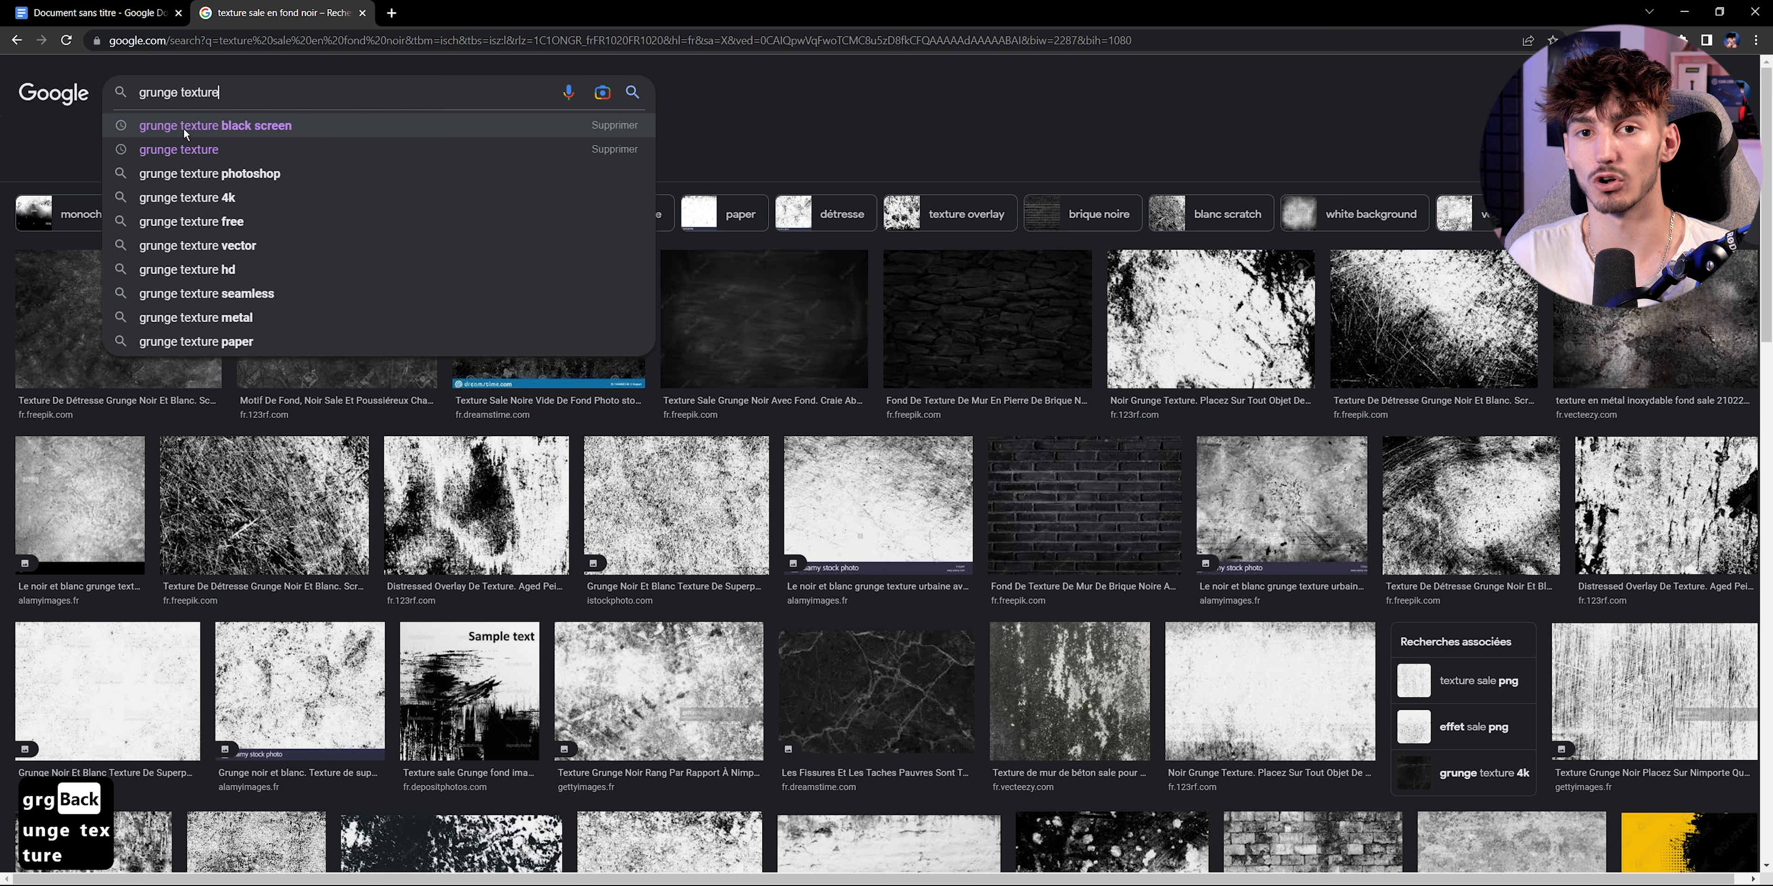
left_click(271, 128)
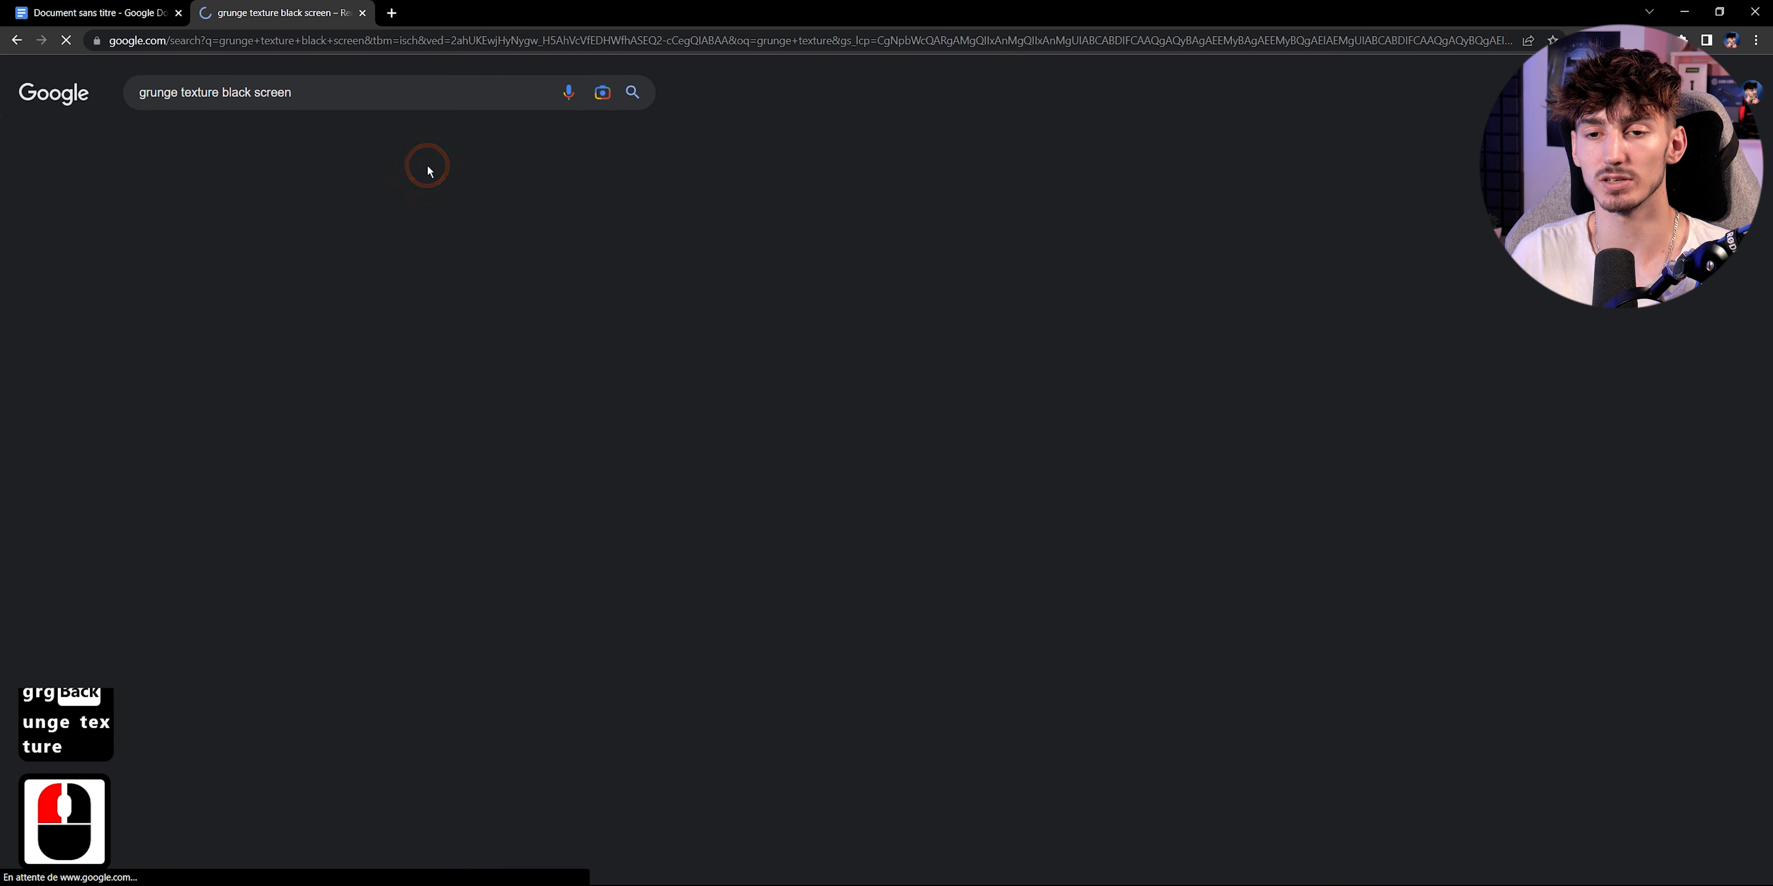
scroll(915, 429, "down", 3)
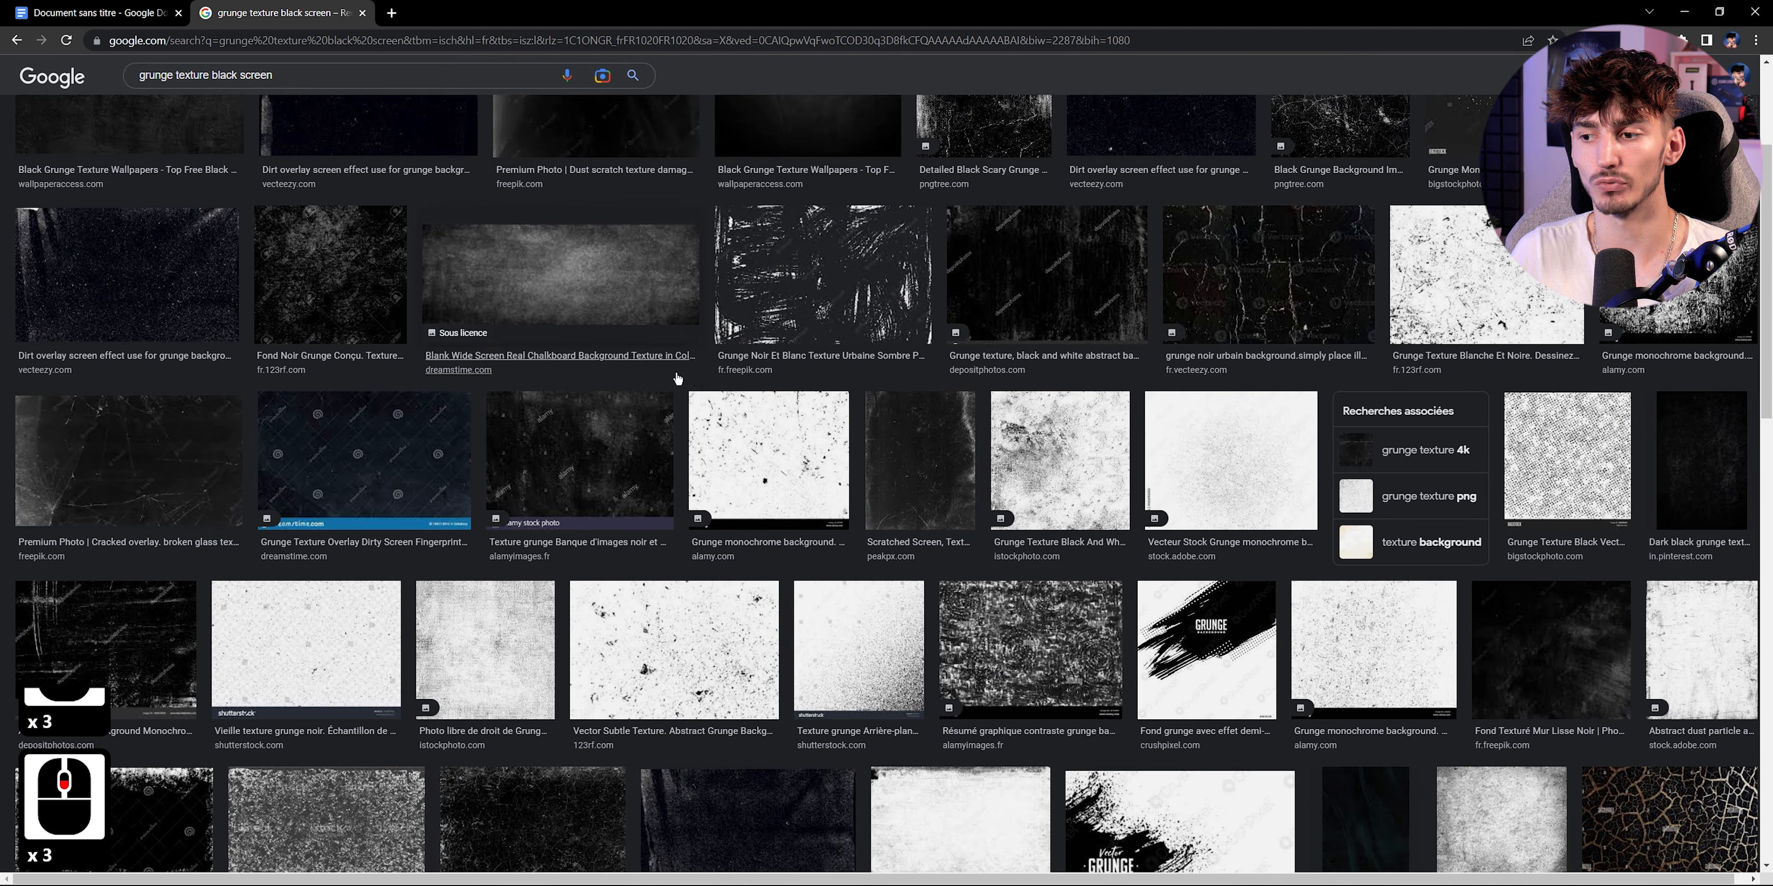
scroll(677, 378, "up", 5)
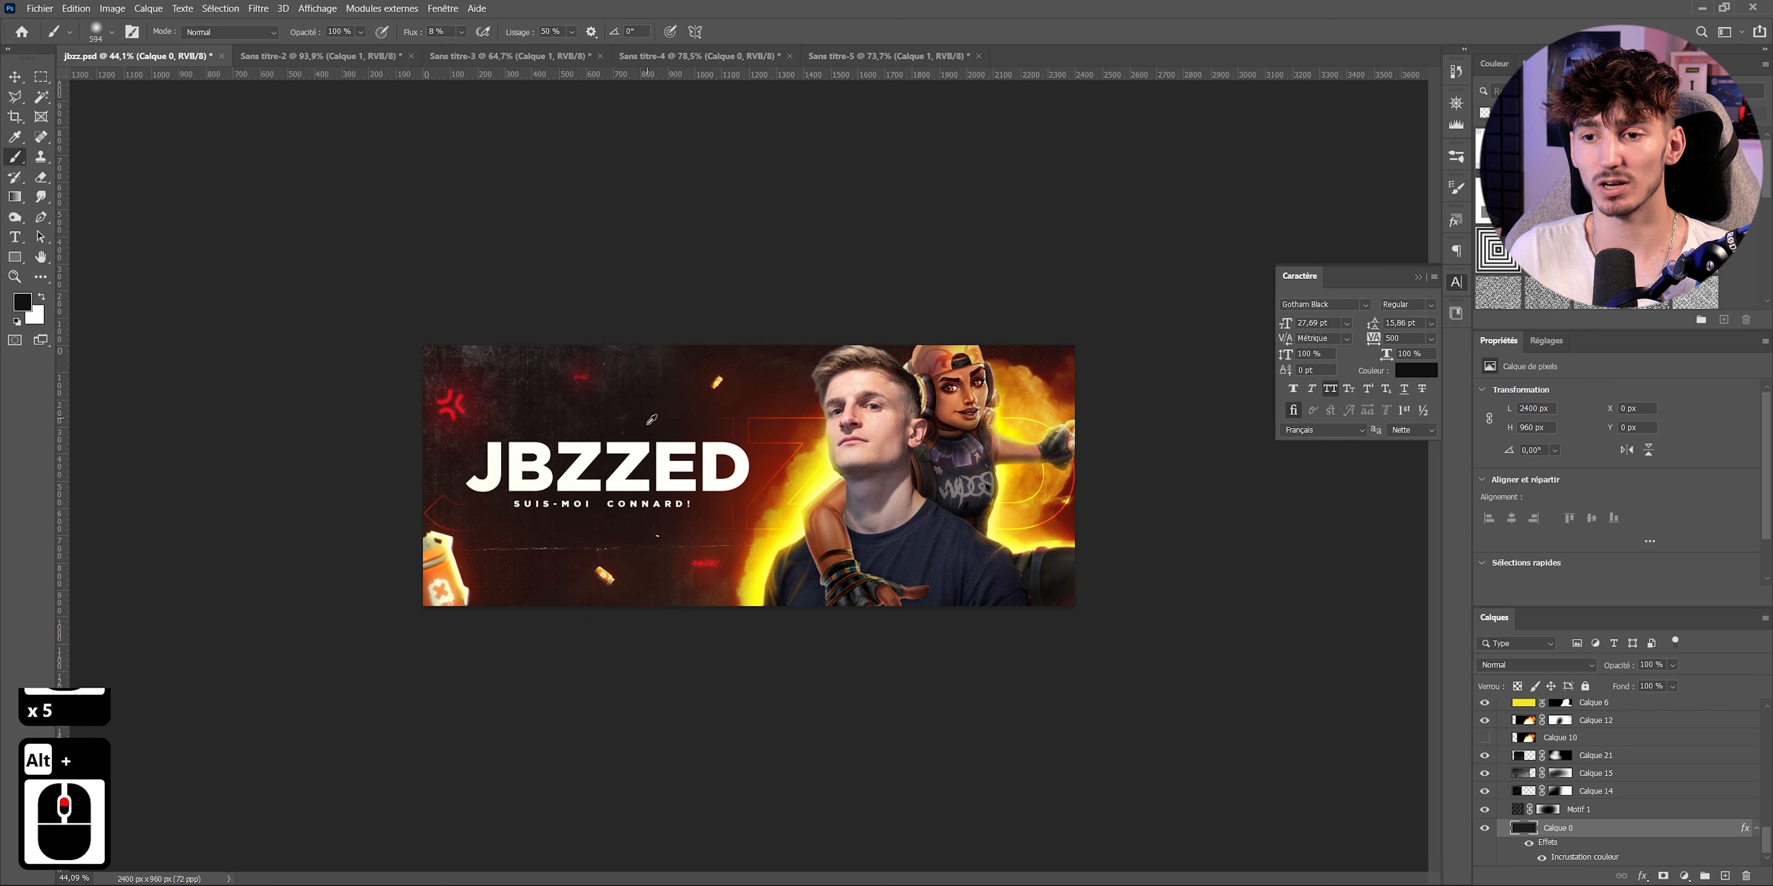
- Copy the grunge texture layer from jbzz.psd into Sans titre-4 above the background and set its blend mode to Superposition
scroll(652, 424, "up", 5)
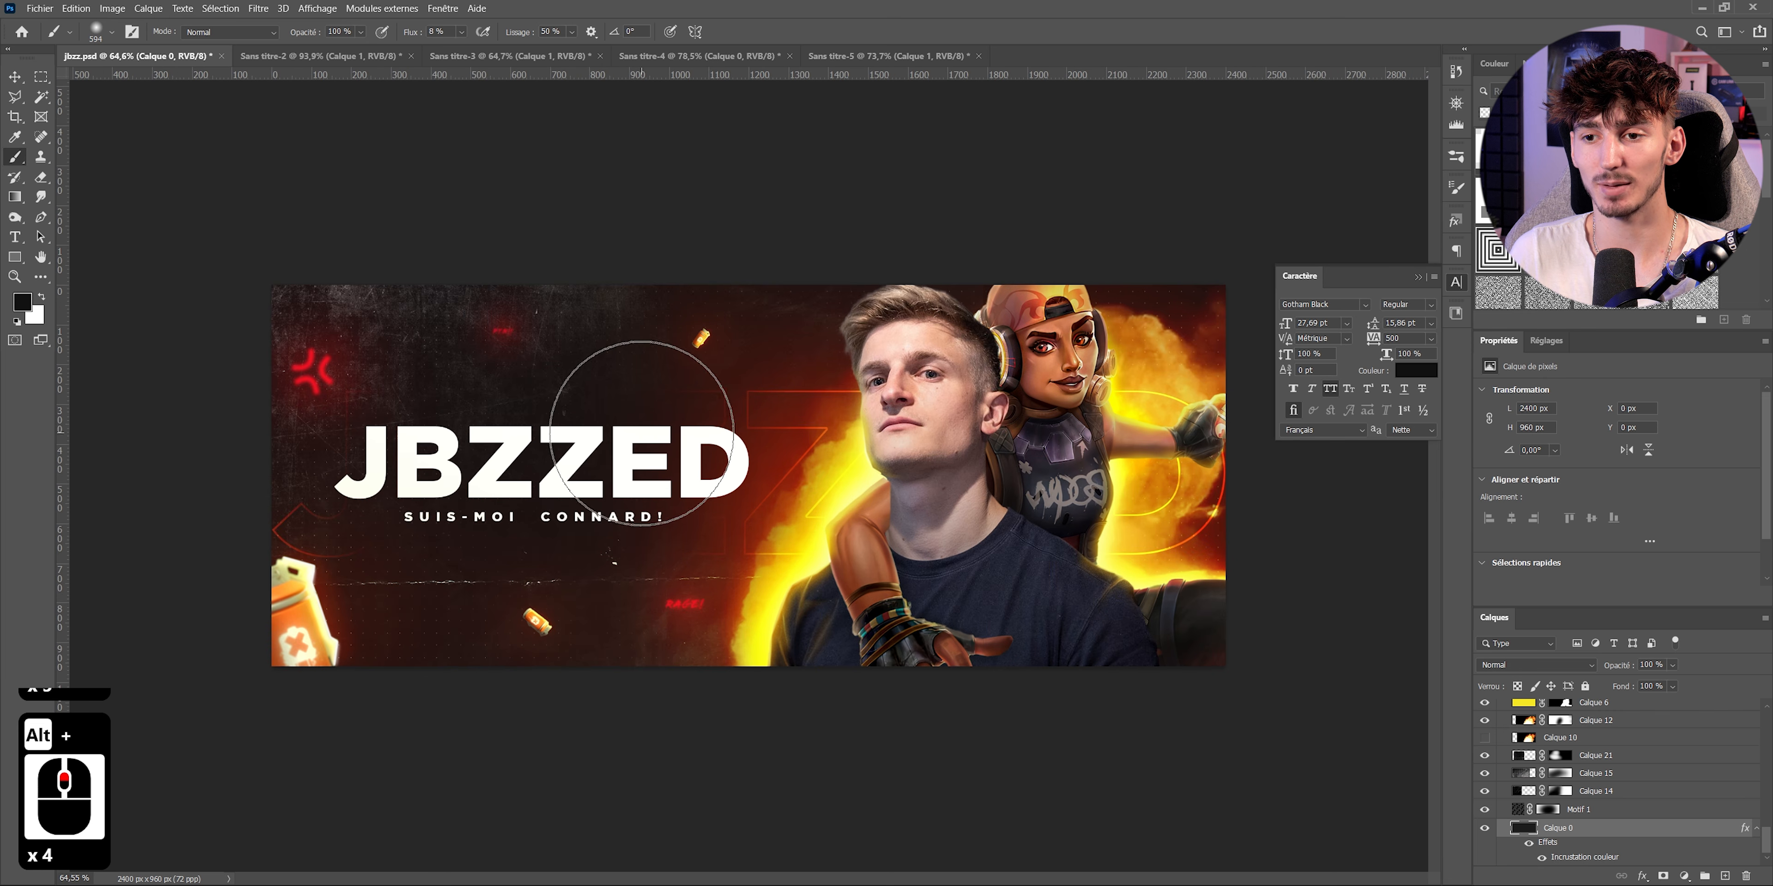
scroll(379, 519, "up", 3)
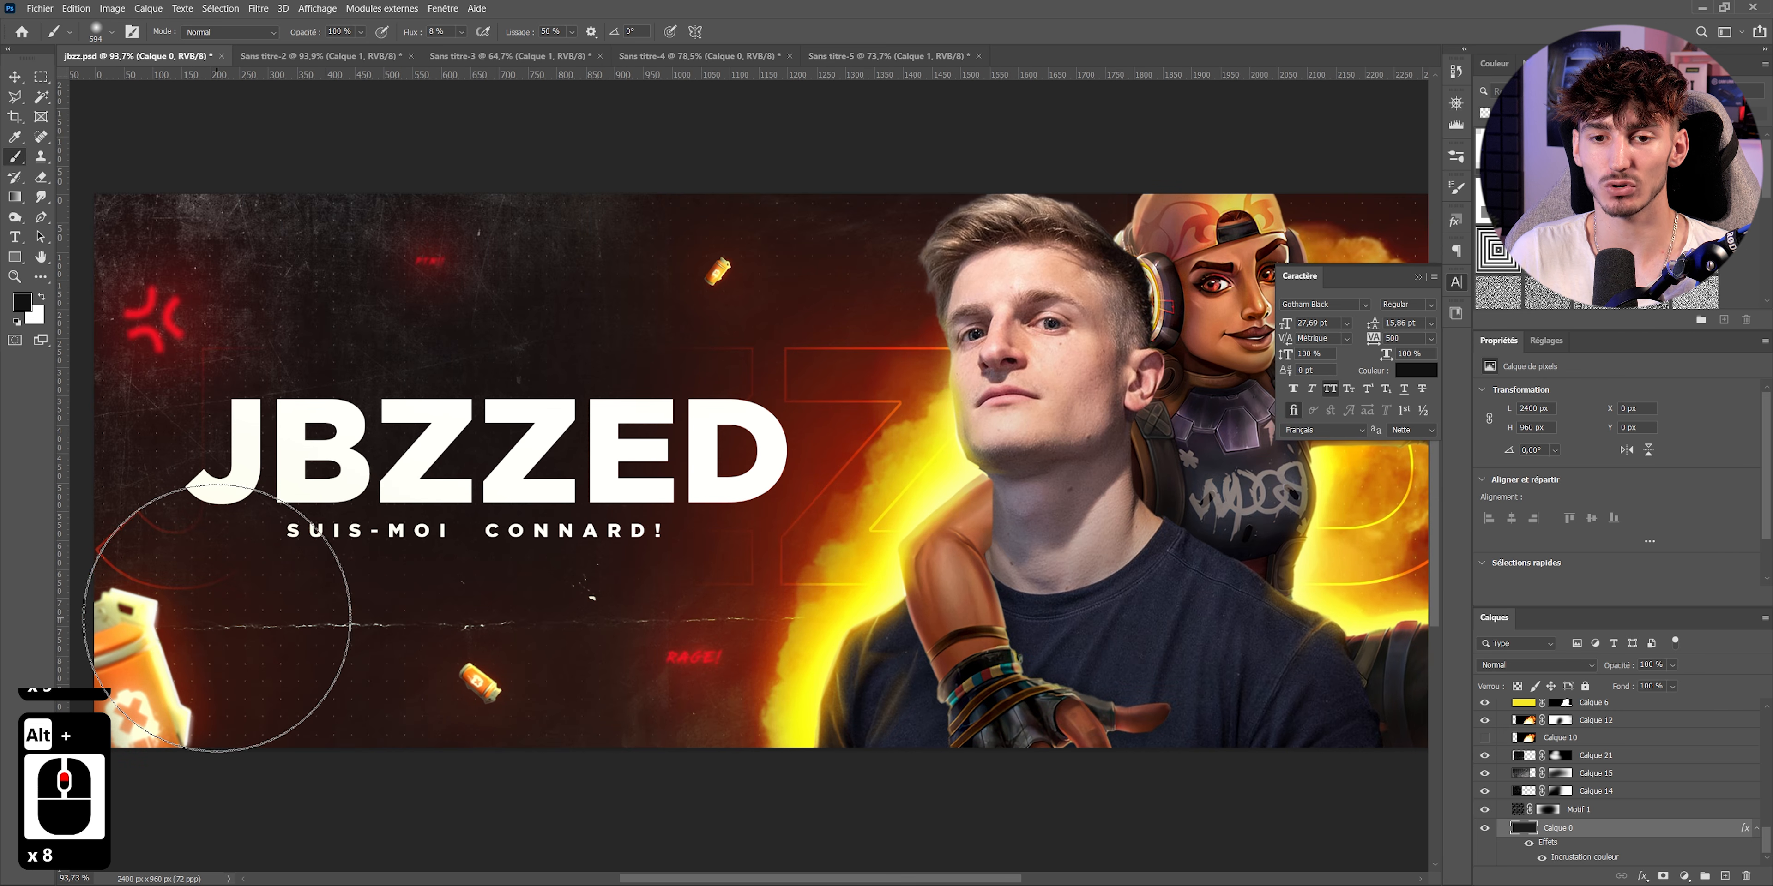
mouse_move(581, 475)
left_mouse_down()
mouse_move(643, 506)
mouse_move(678, 331)
left_mouse_up()
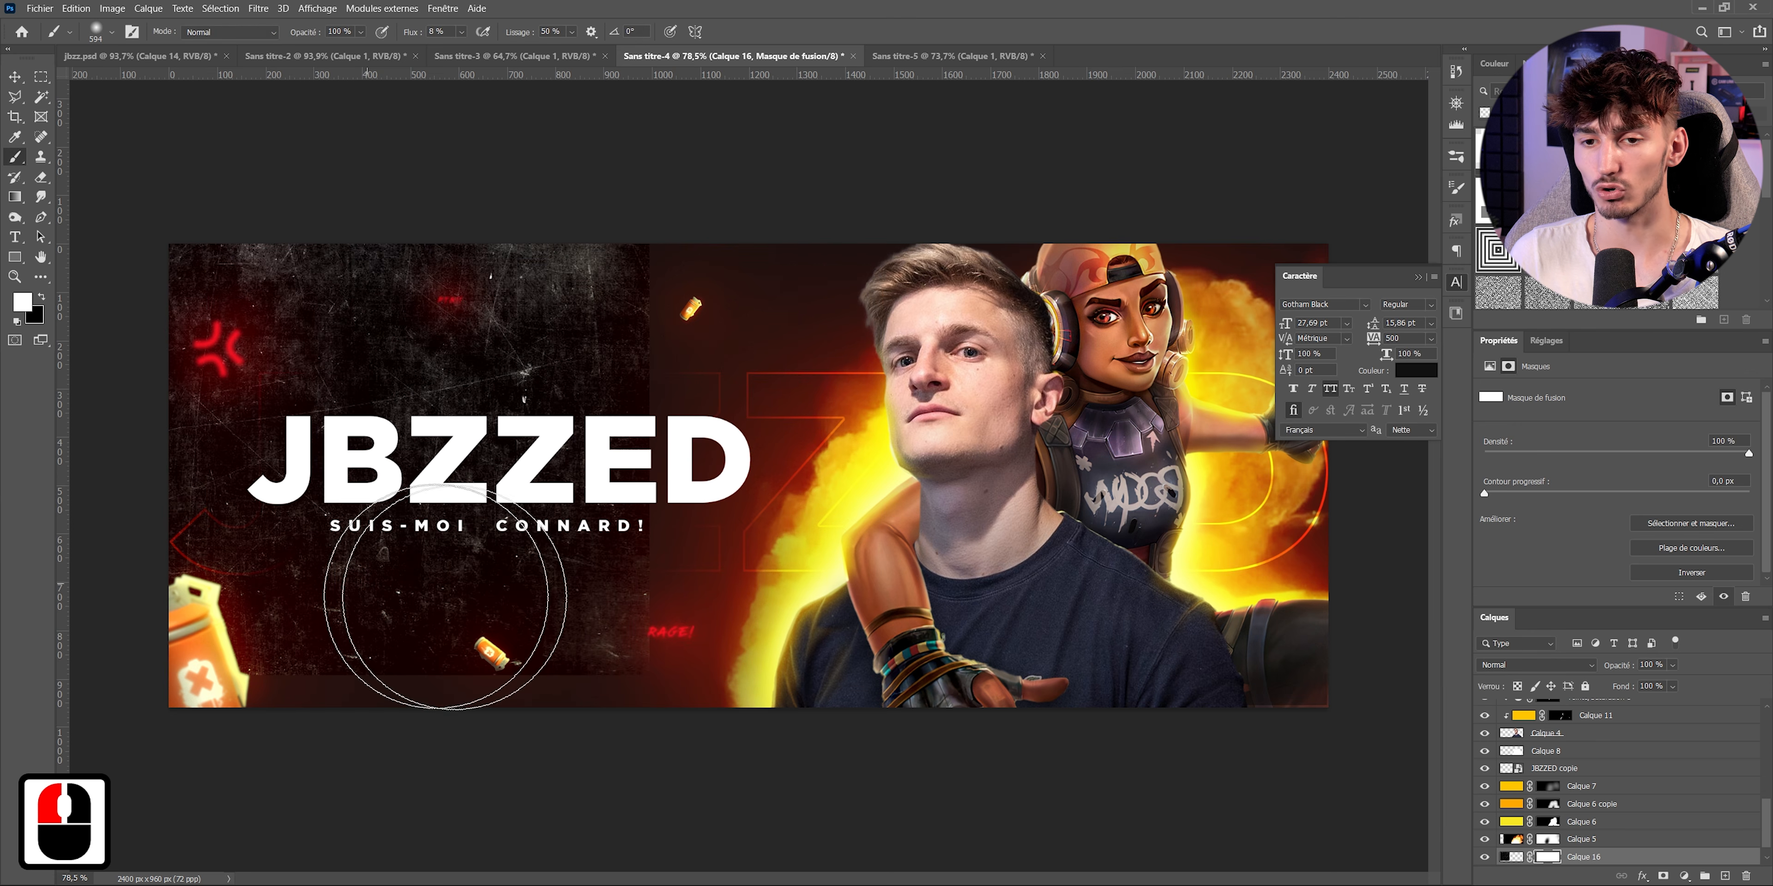
left_click(1488, 664)
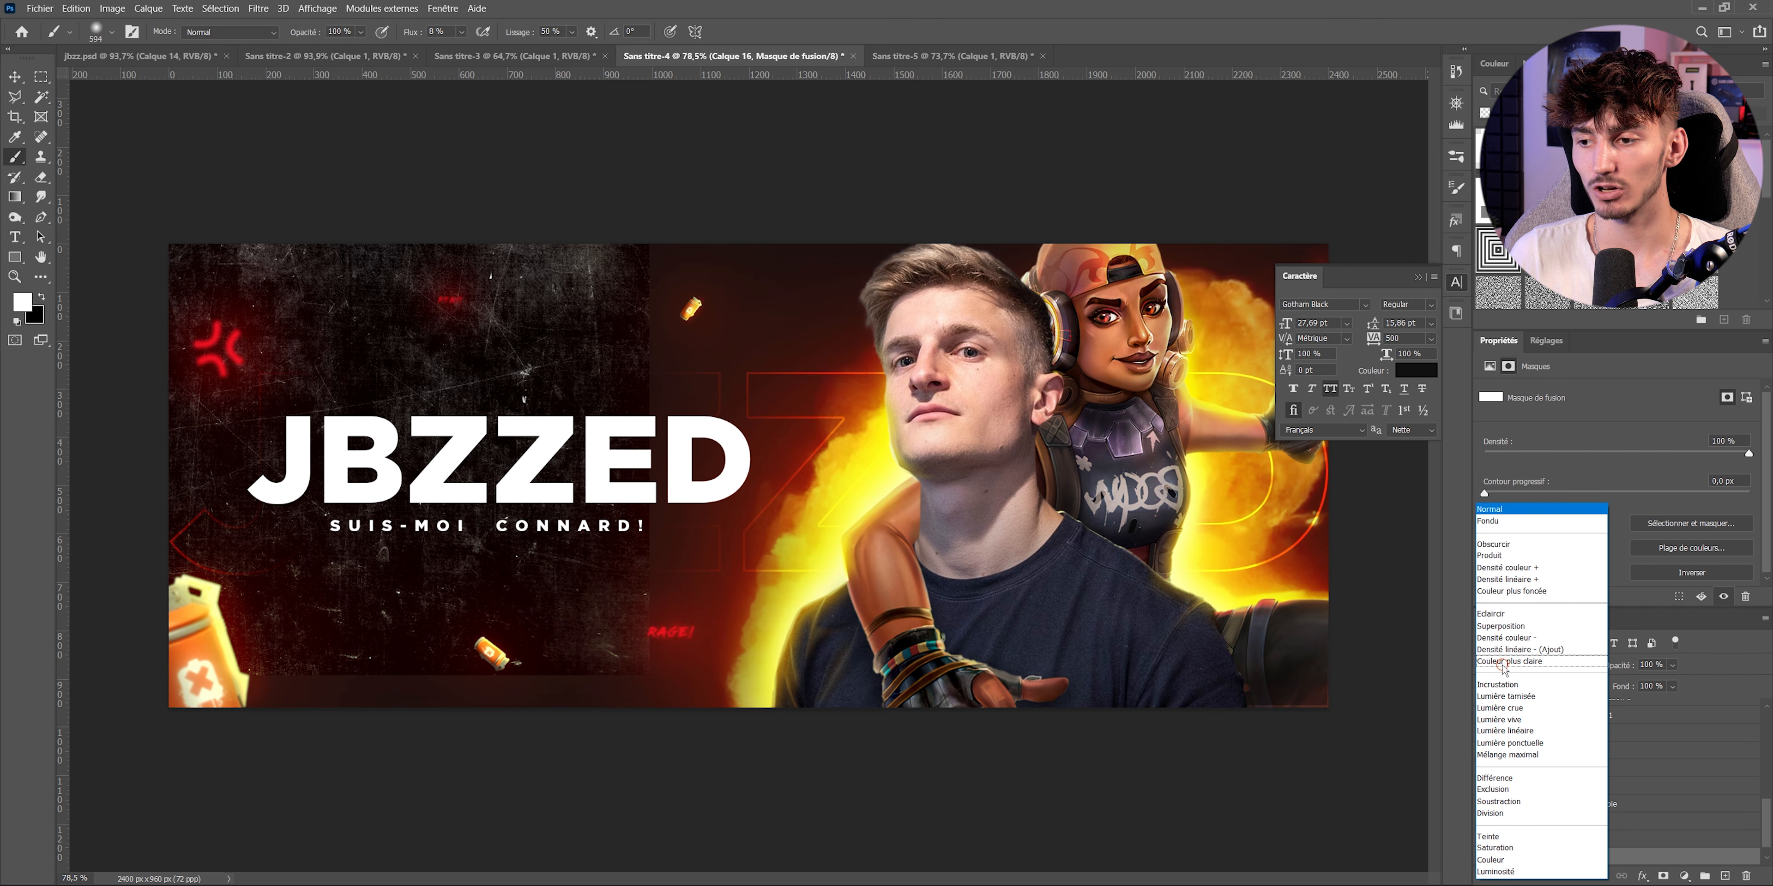
left_click(1503, 627)
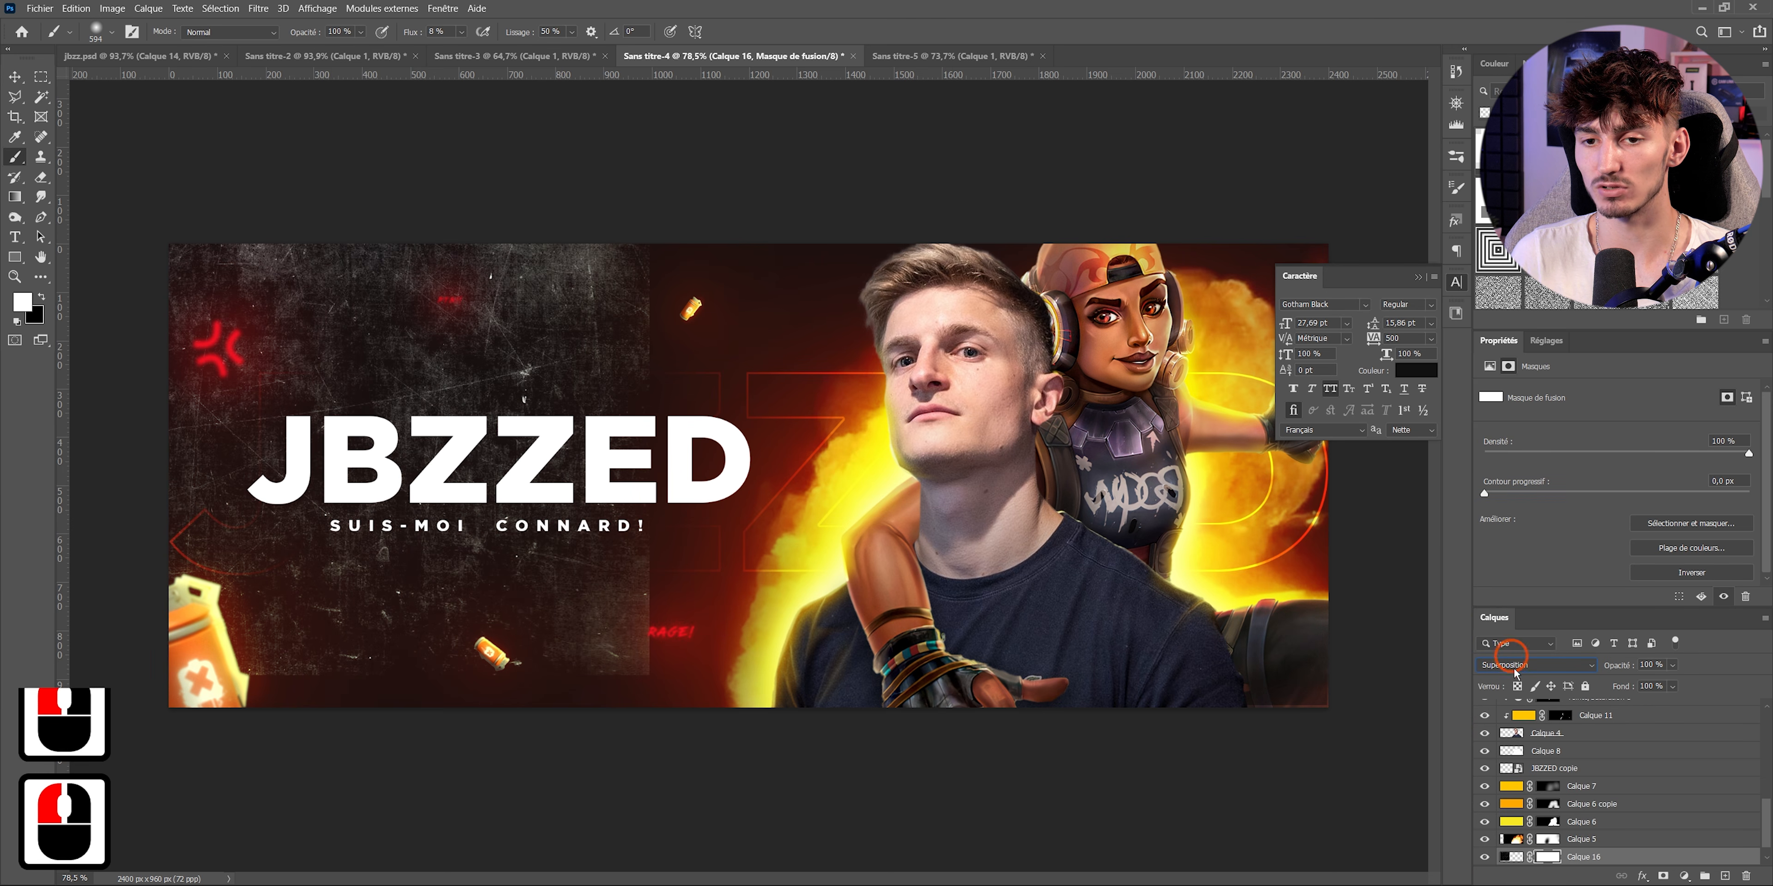
- Fade the grunge texture's hard edges by painting black on its mask at 30% flow, and compare the banner with the layer hidden
scroll(1536, 848, "down", 3)
left_click(41, 296)
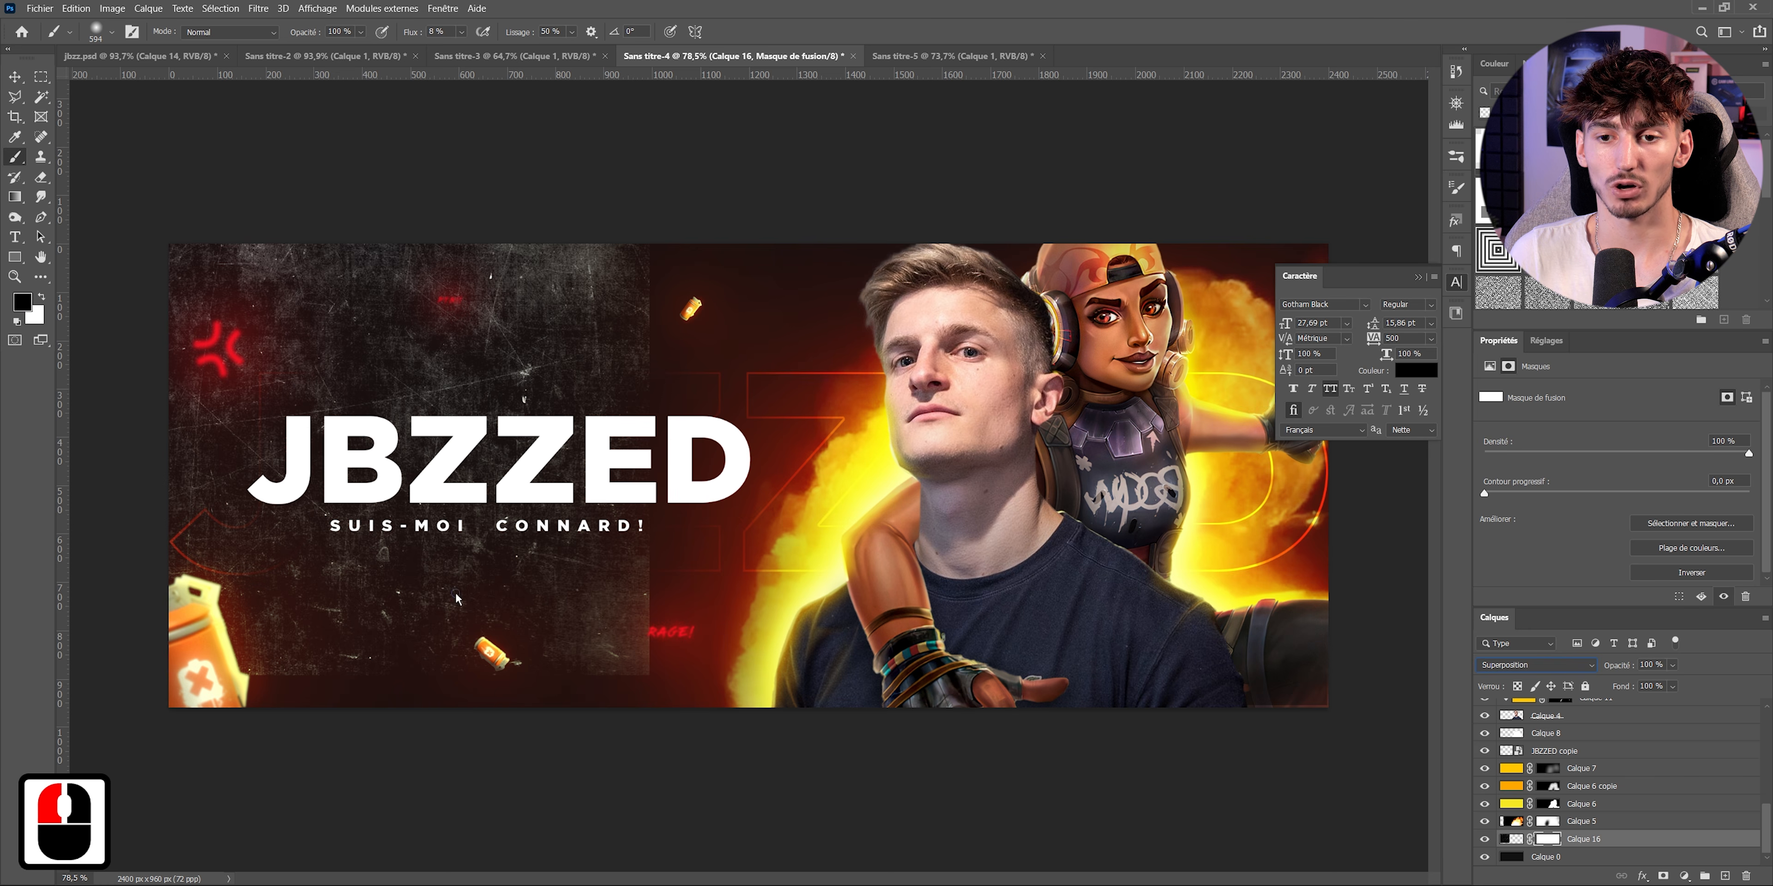
left_click_drag(456, 593, 566, 596)
mouse_move(548, 655)
left_mouse_down()
mouse_move(564, 642)
mouse_move(519, 590)
mouse_move(533, 530)
left_mouse_up()
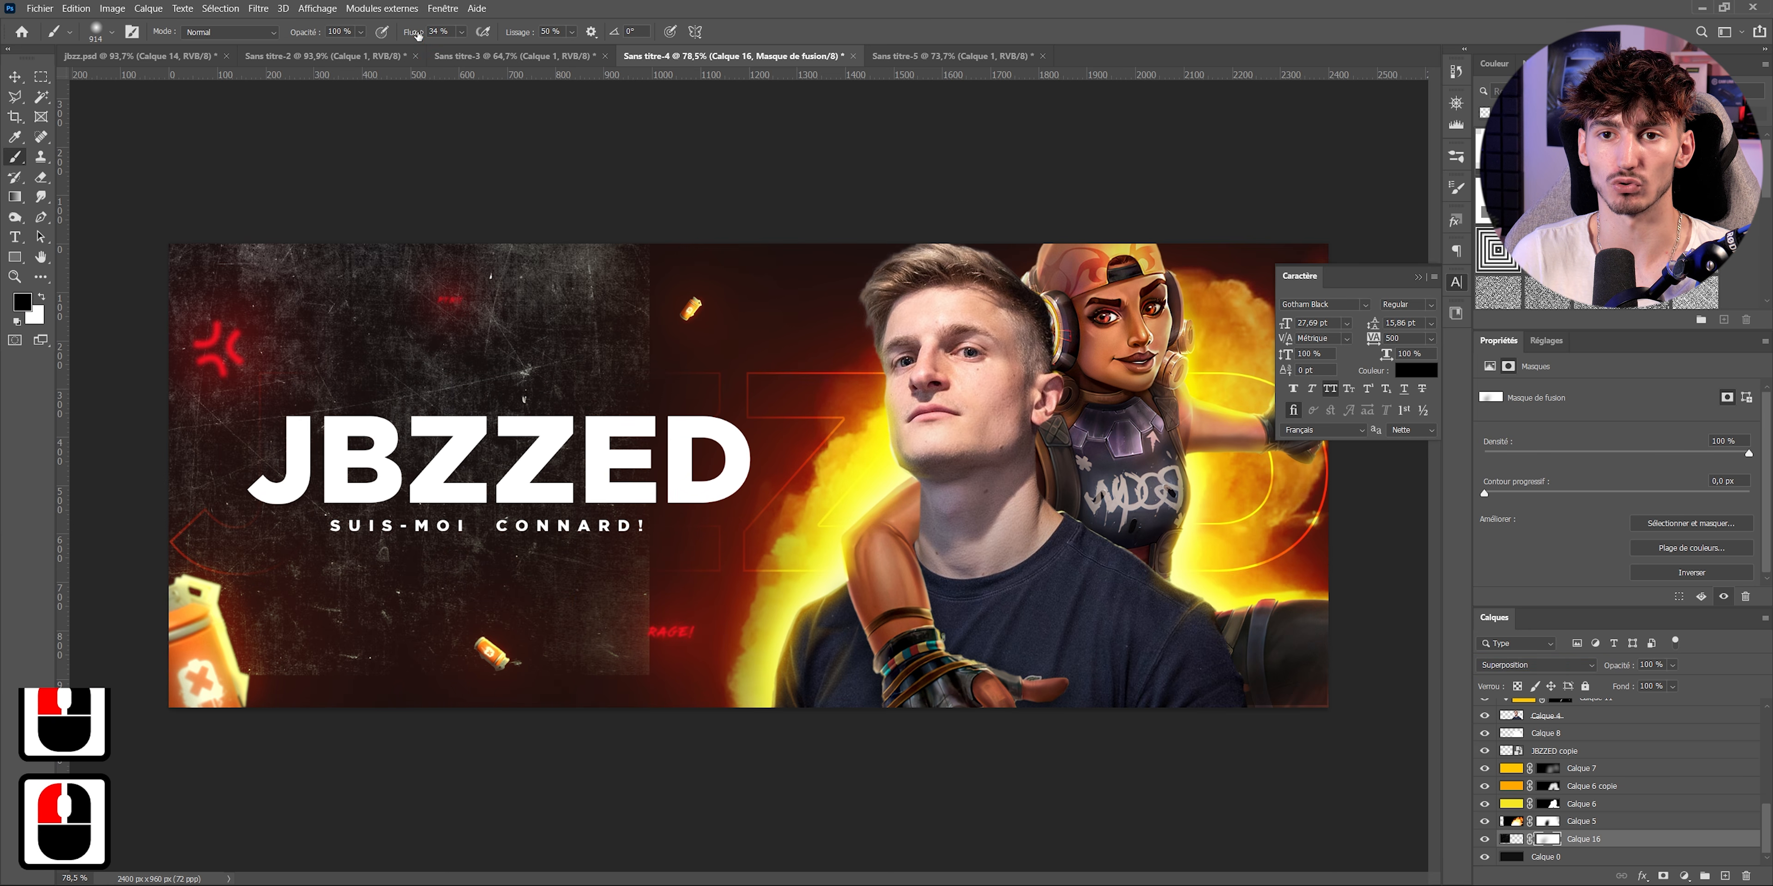
left_click_drag(418, 34, 412, 36)
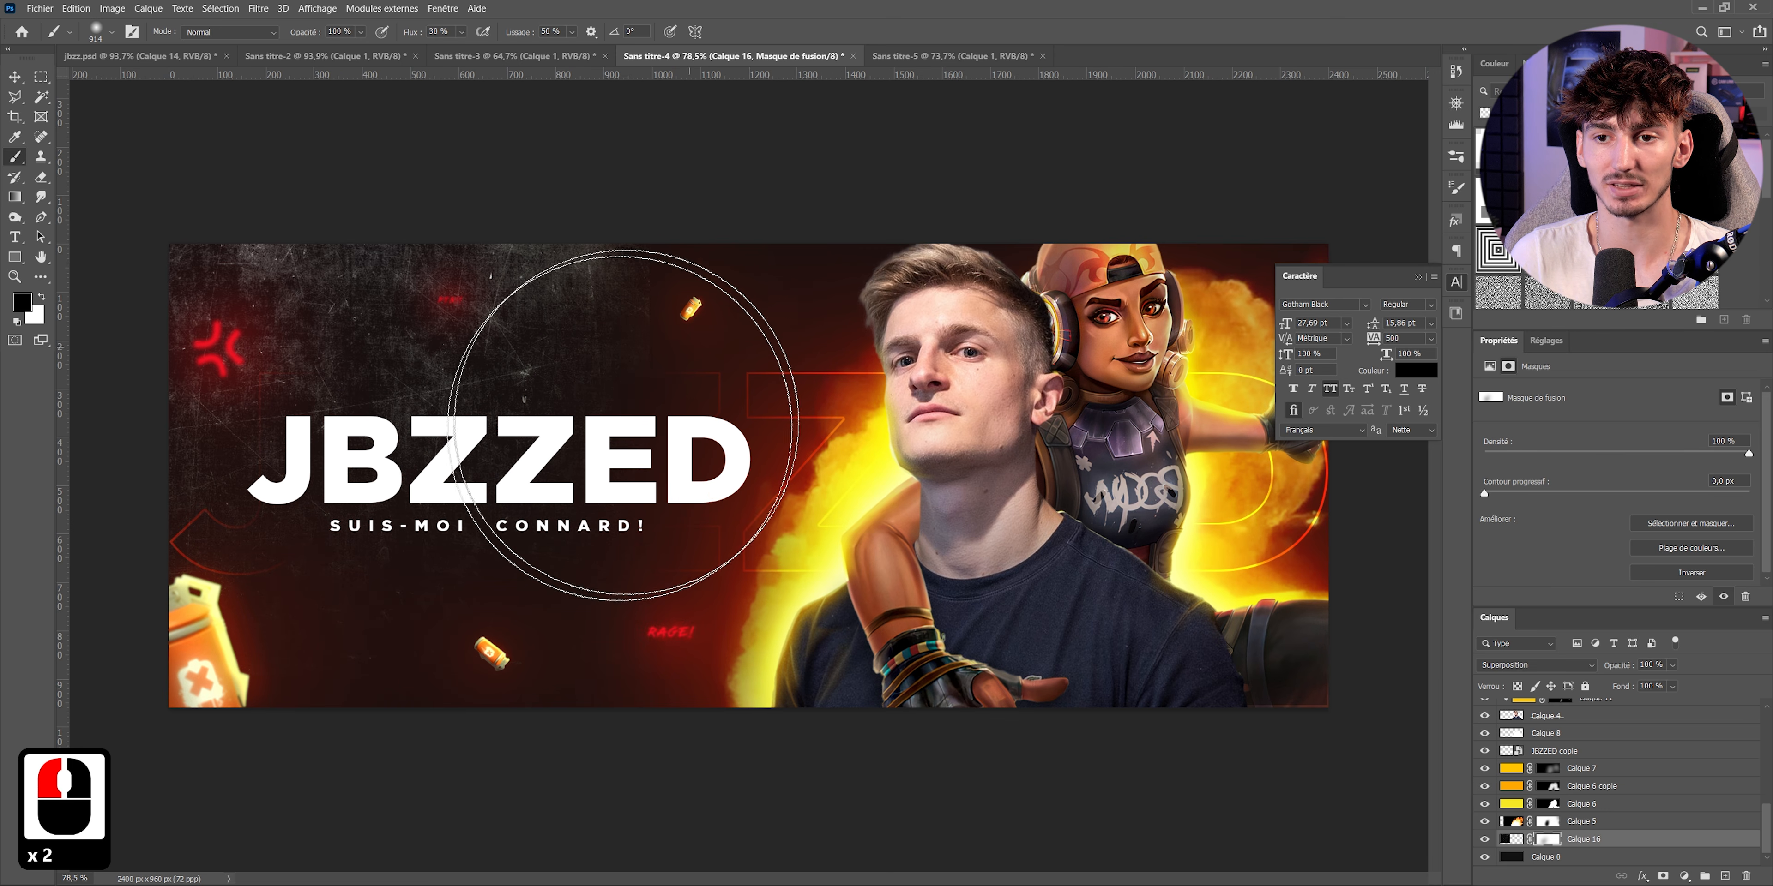
left_click_drag(592, 448, 364, 542)
left_click(1484, 838)
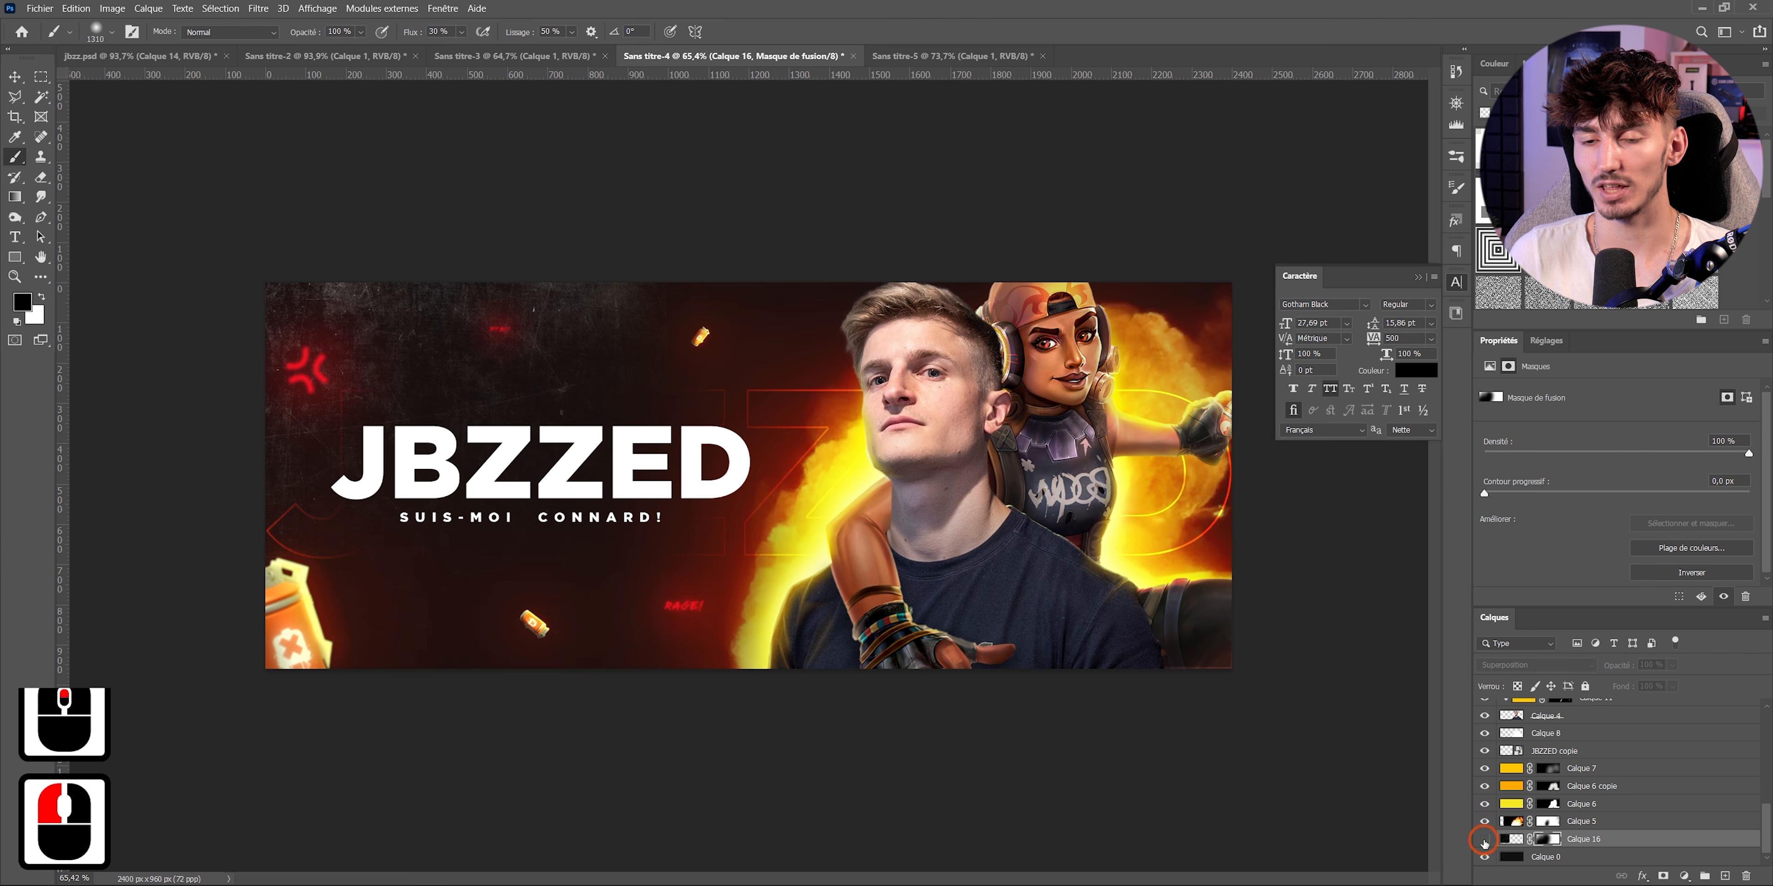
left_click(1484, 838)
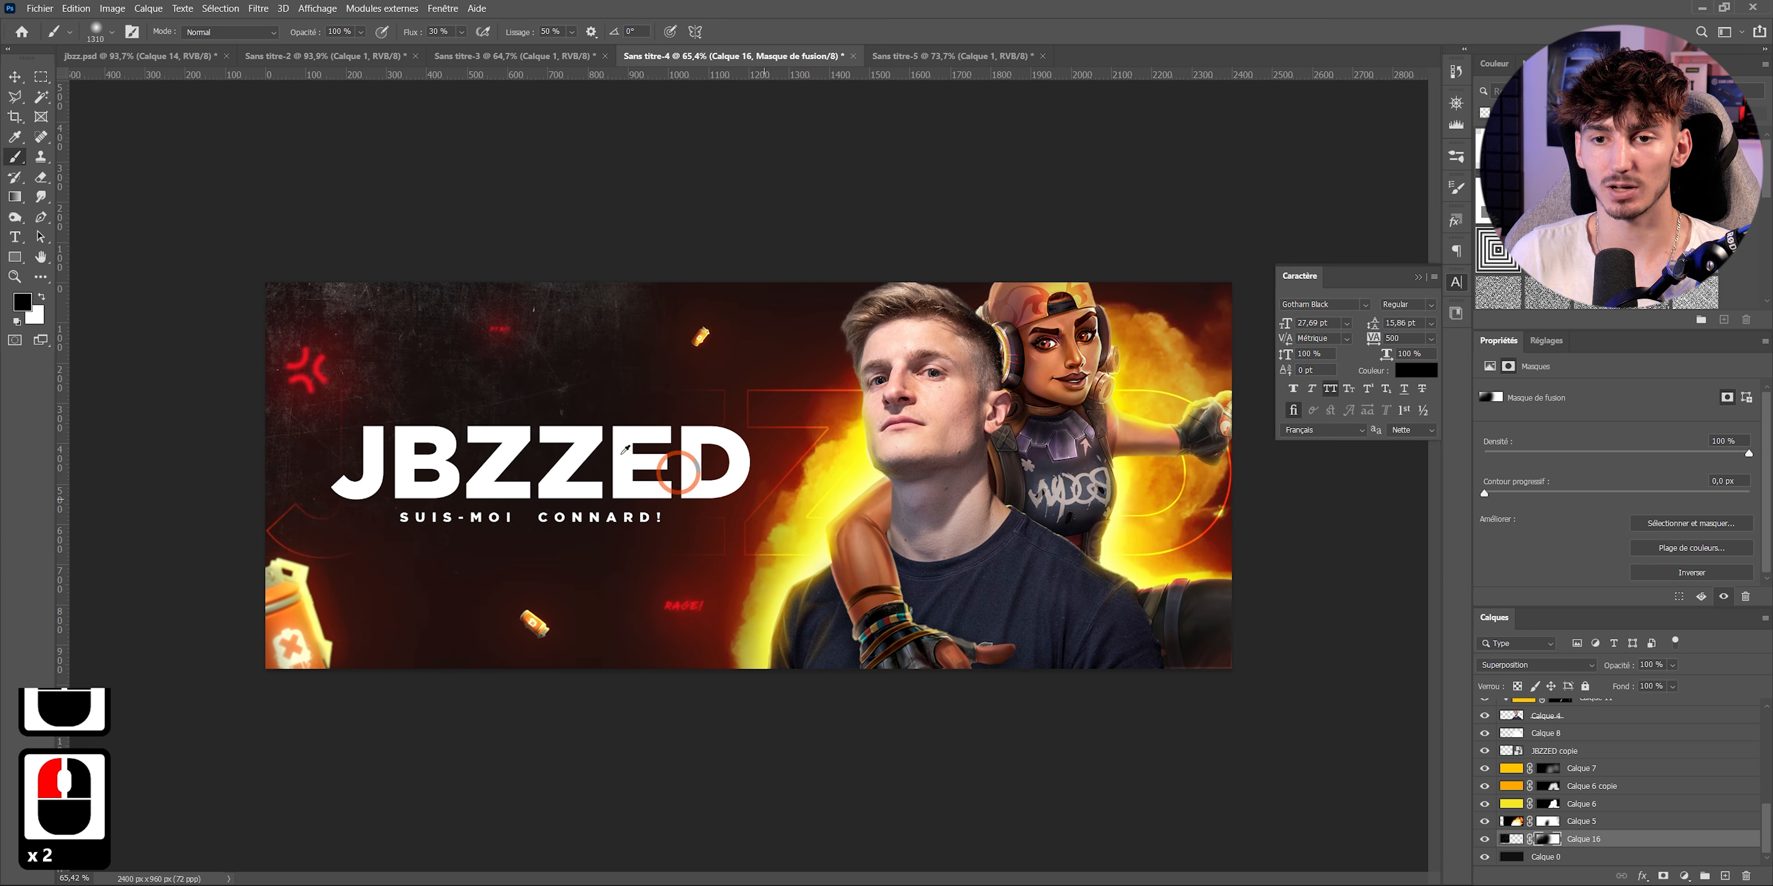
- Add a dotted pattern fill layer between the background layer and the grunge texture layer
scroll(625, 449, "up", 5, "alt")
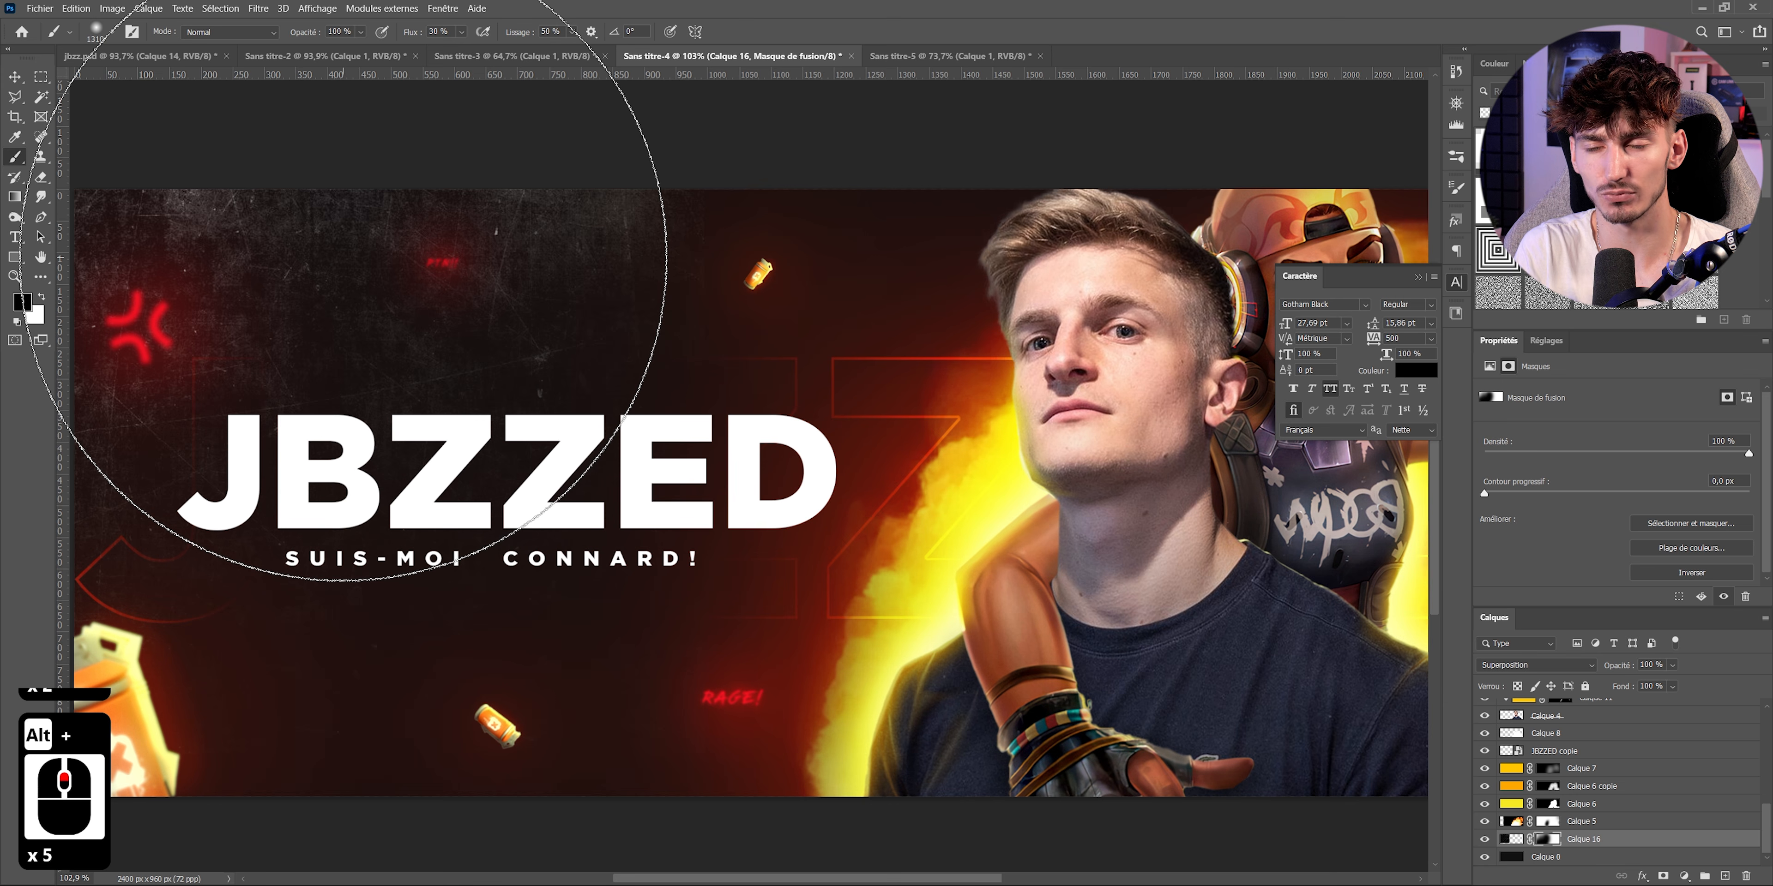
scroll(344, 260, "down", 5, "alt")
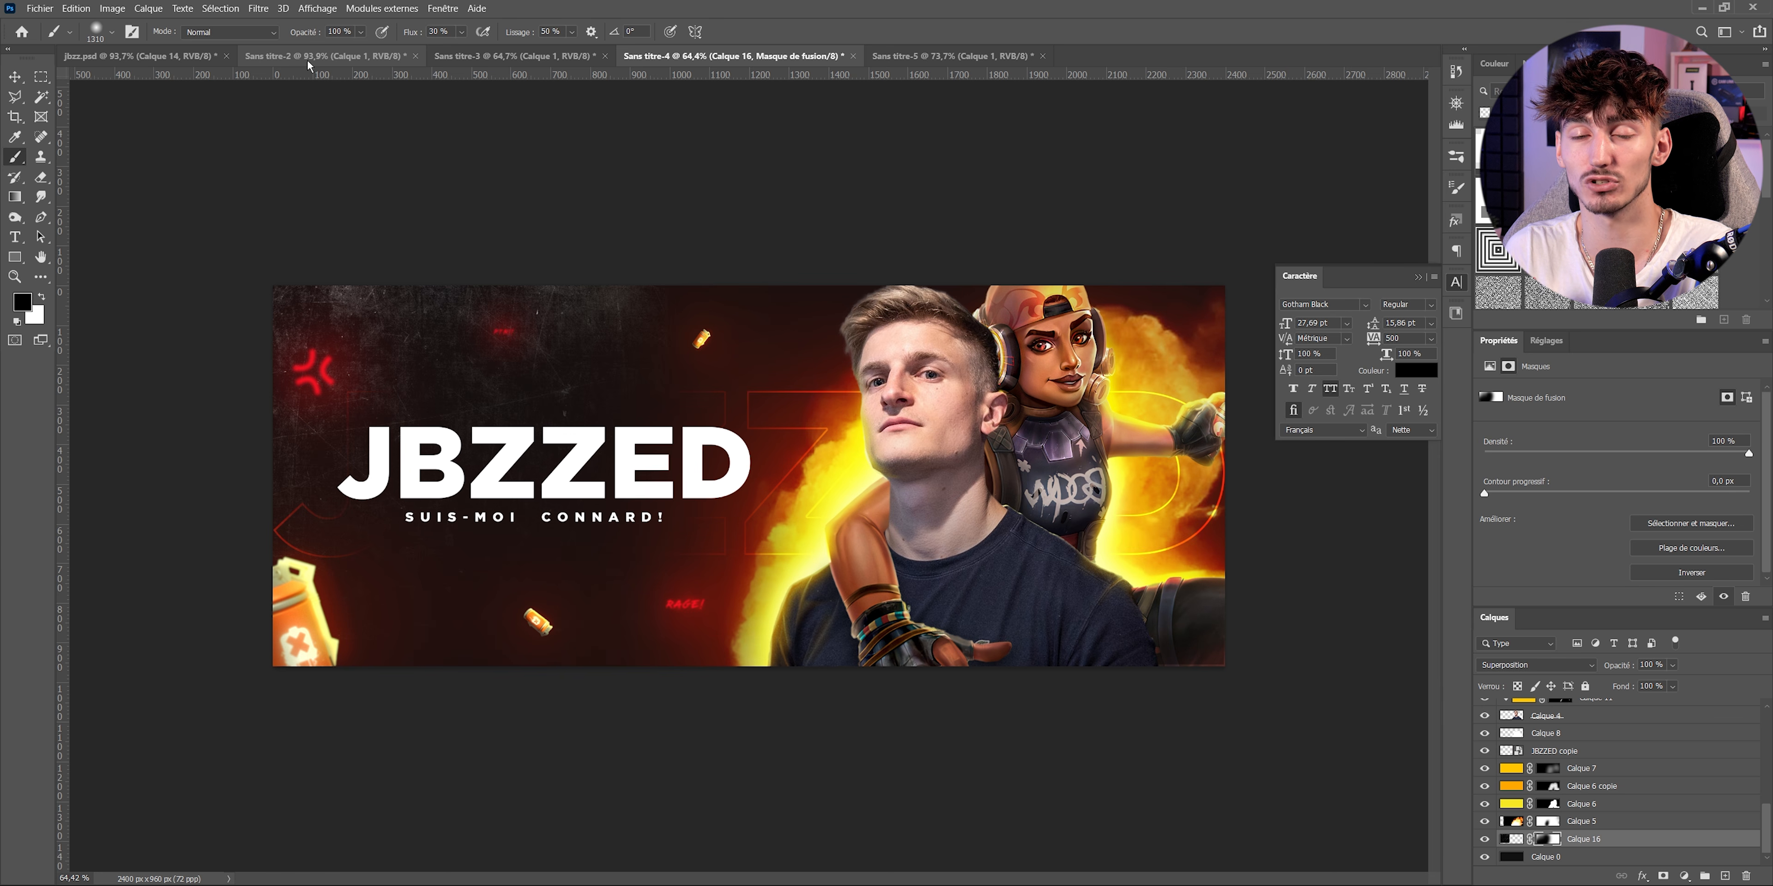
left_click(846, 567)
left_click(1195, 644)
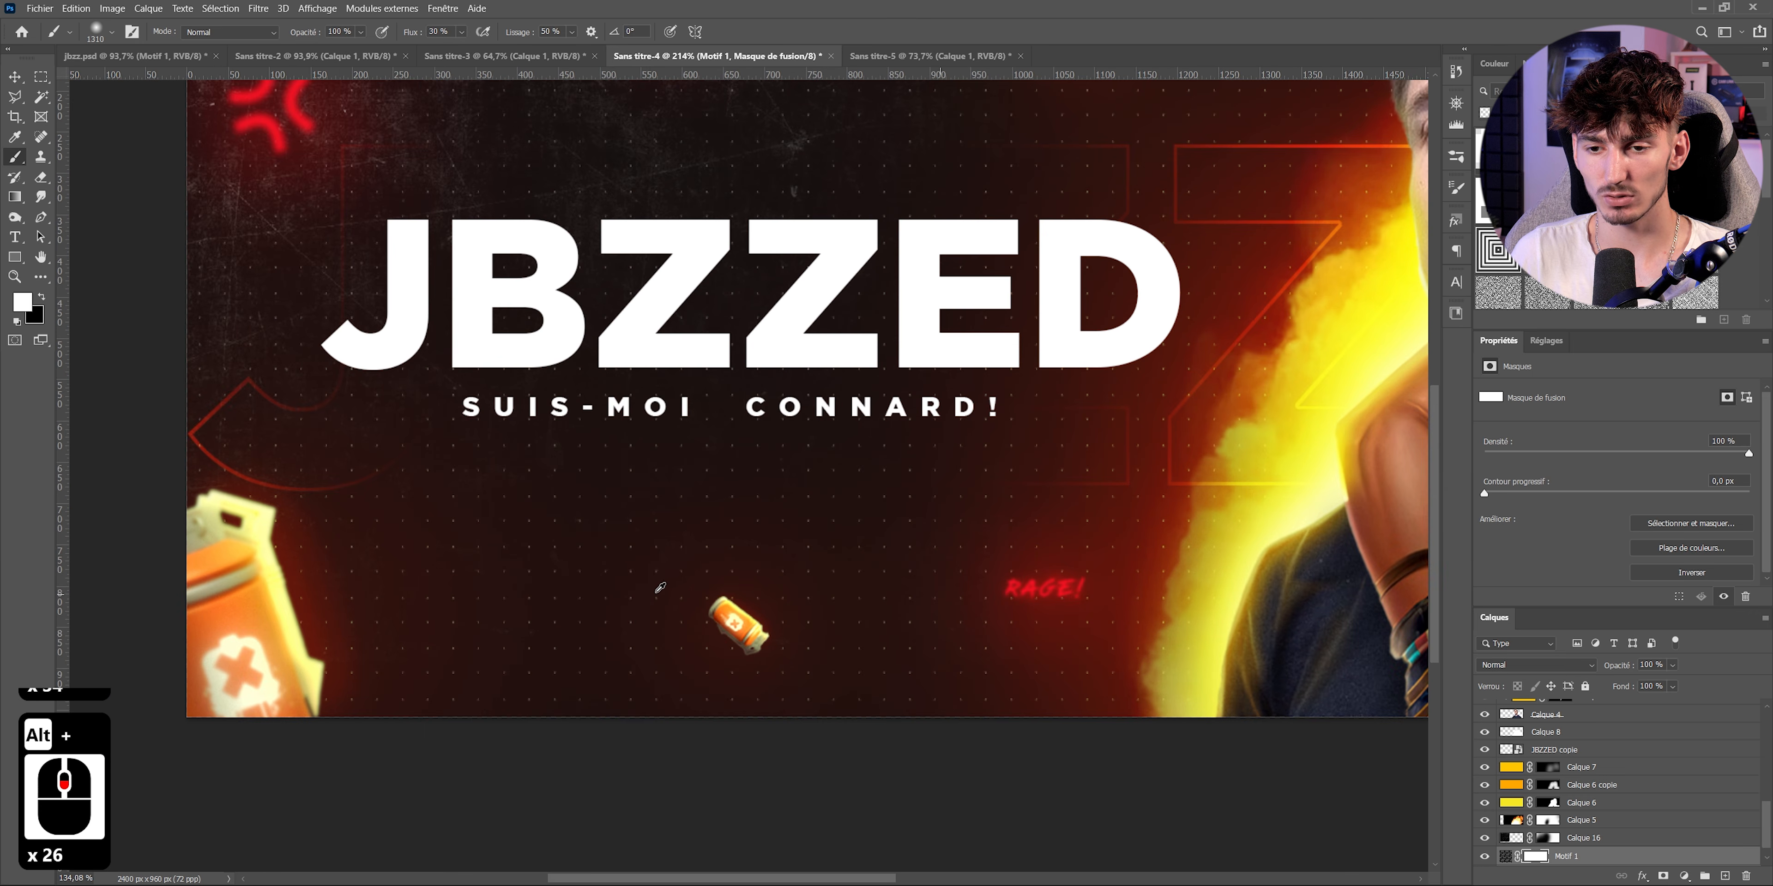
- Fade the dotted pattern by painting black on its mask with a 2628 px brush, raising the flow to 51%
scroll(608, 537, "down", 9)
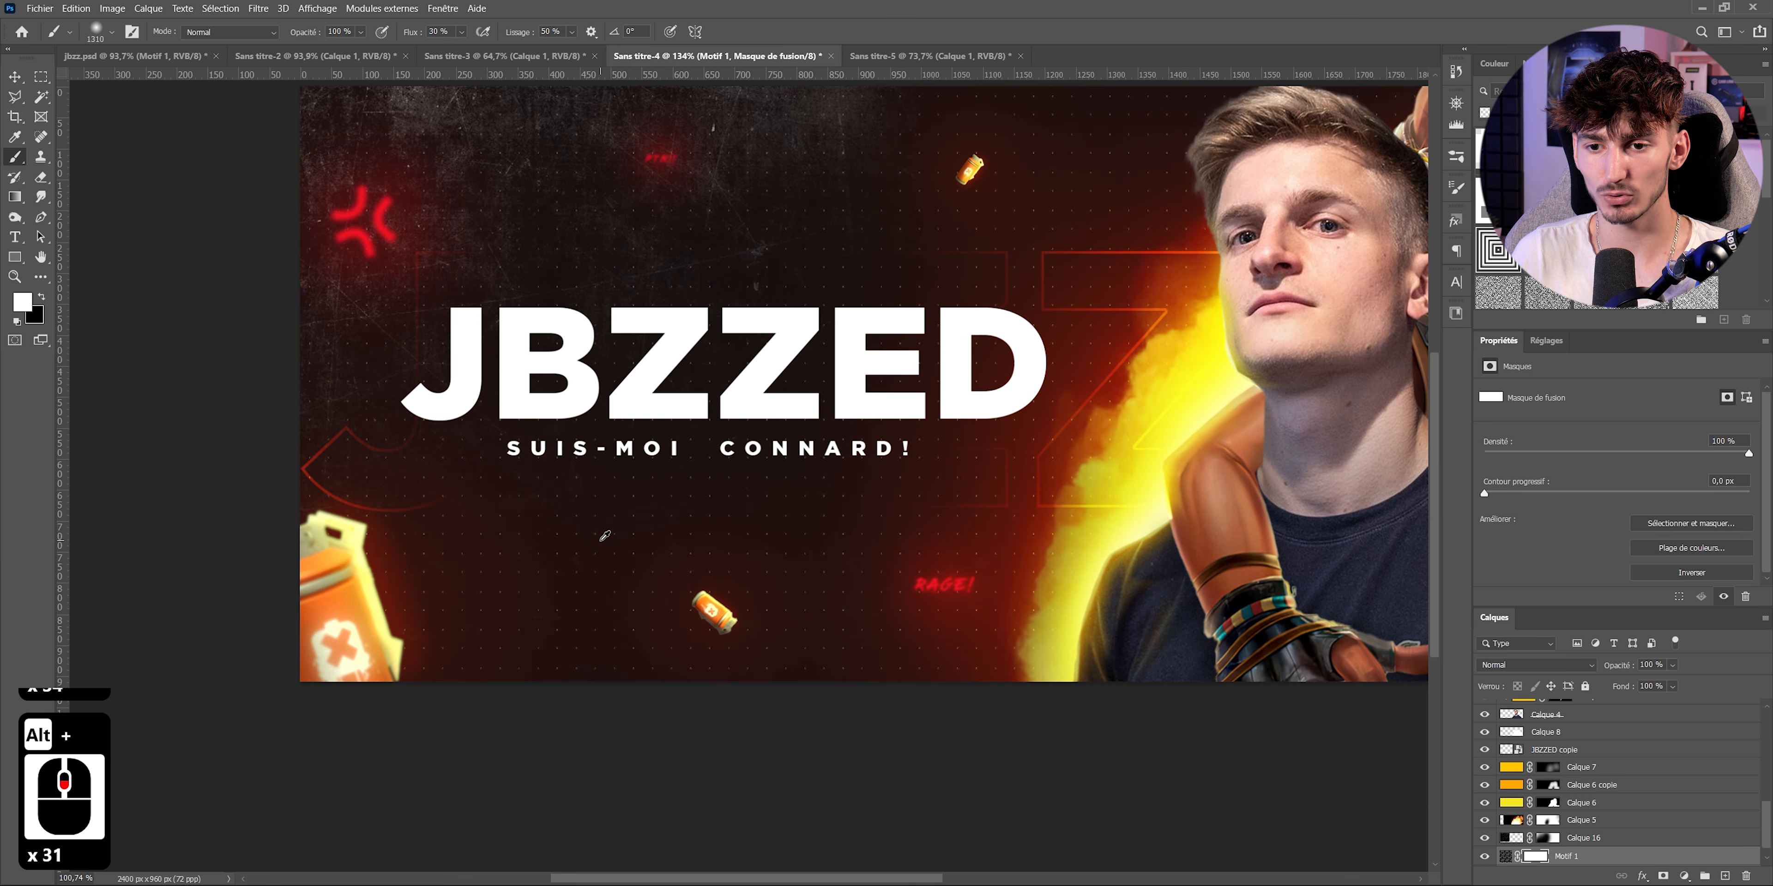
scroll(605, 536, "down", 3)
scroll(769, 521, "up", 3)
left_click(42, 298)
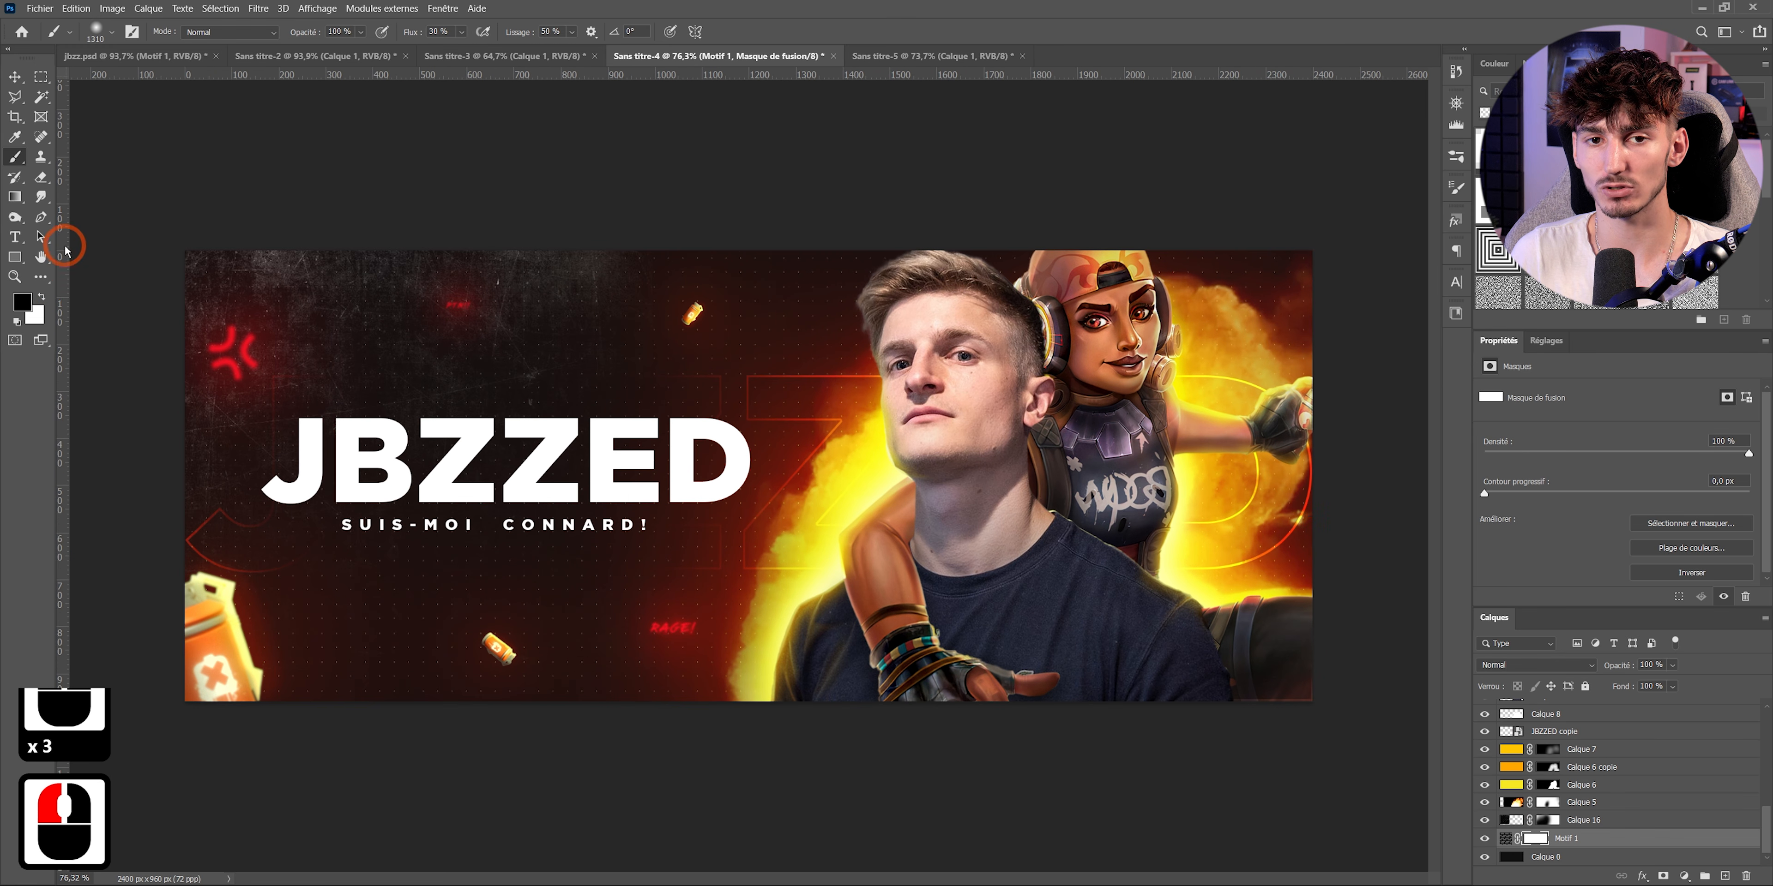
scroll(665, 515, "down", 3)
left_click_drag(680, 506, 792, 454)
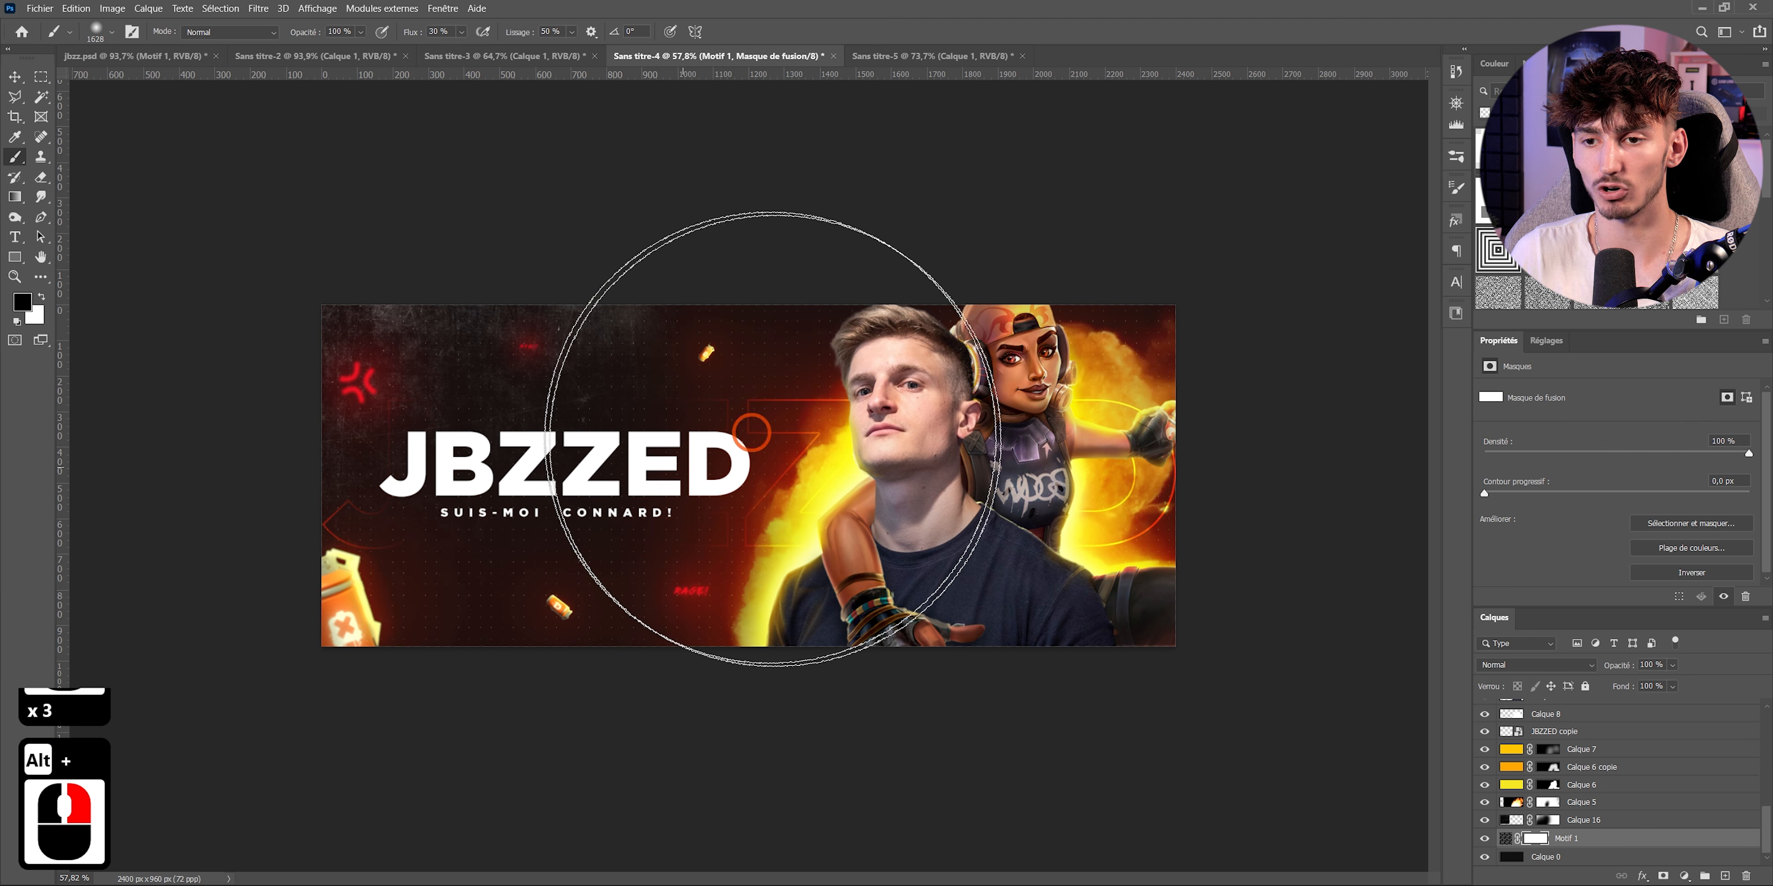
left_click(730, 408)
left_click_drag(412, 32, 426, 32)
left_click(695, 522)
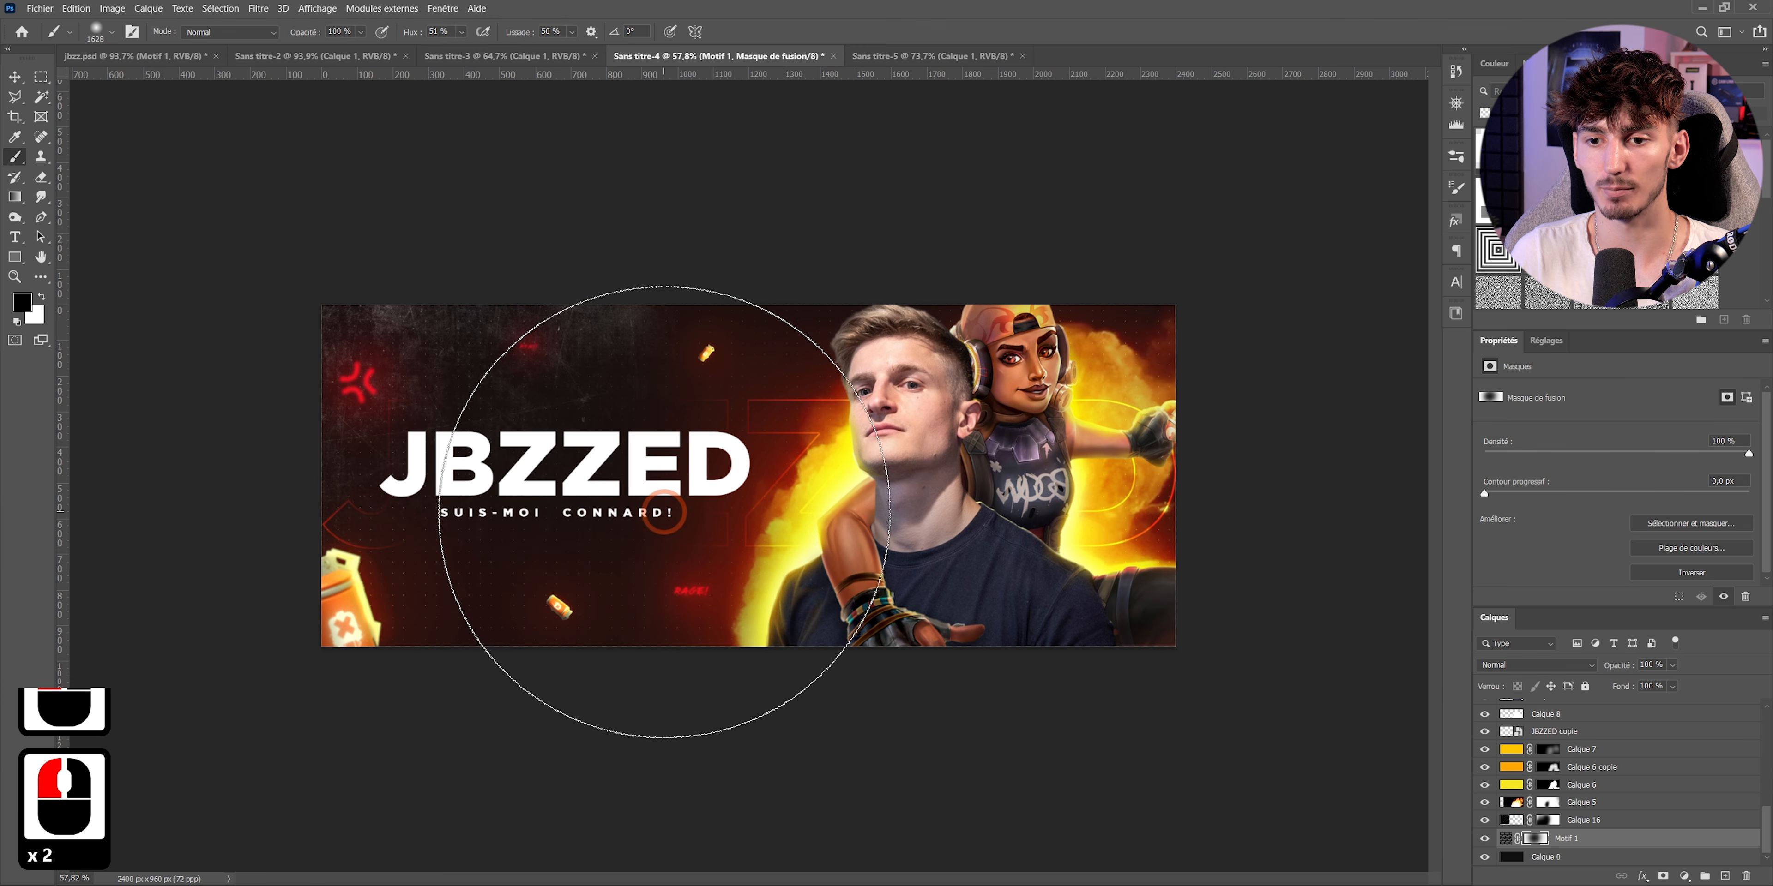
left_click(411, 506)
scroll(365, 626, "up", 4)
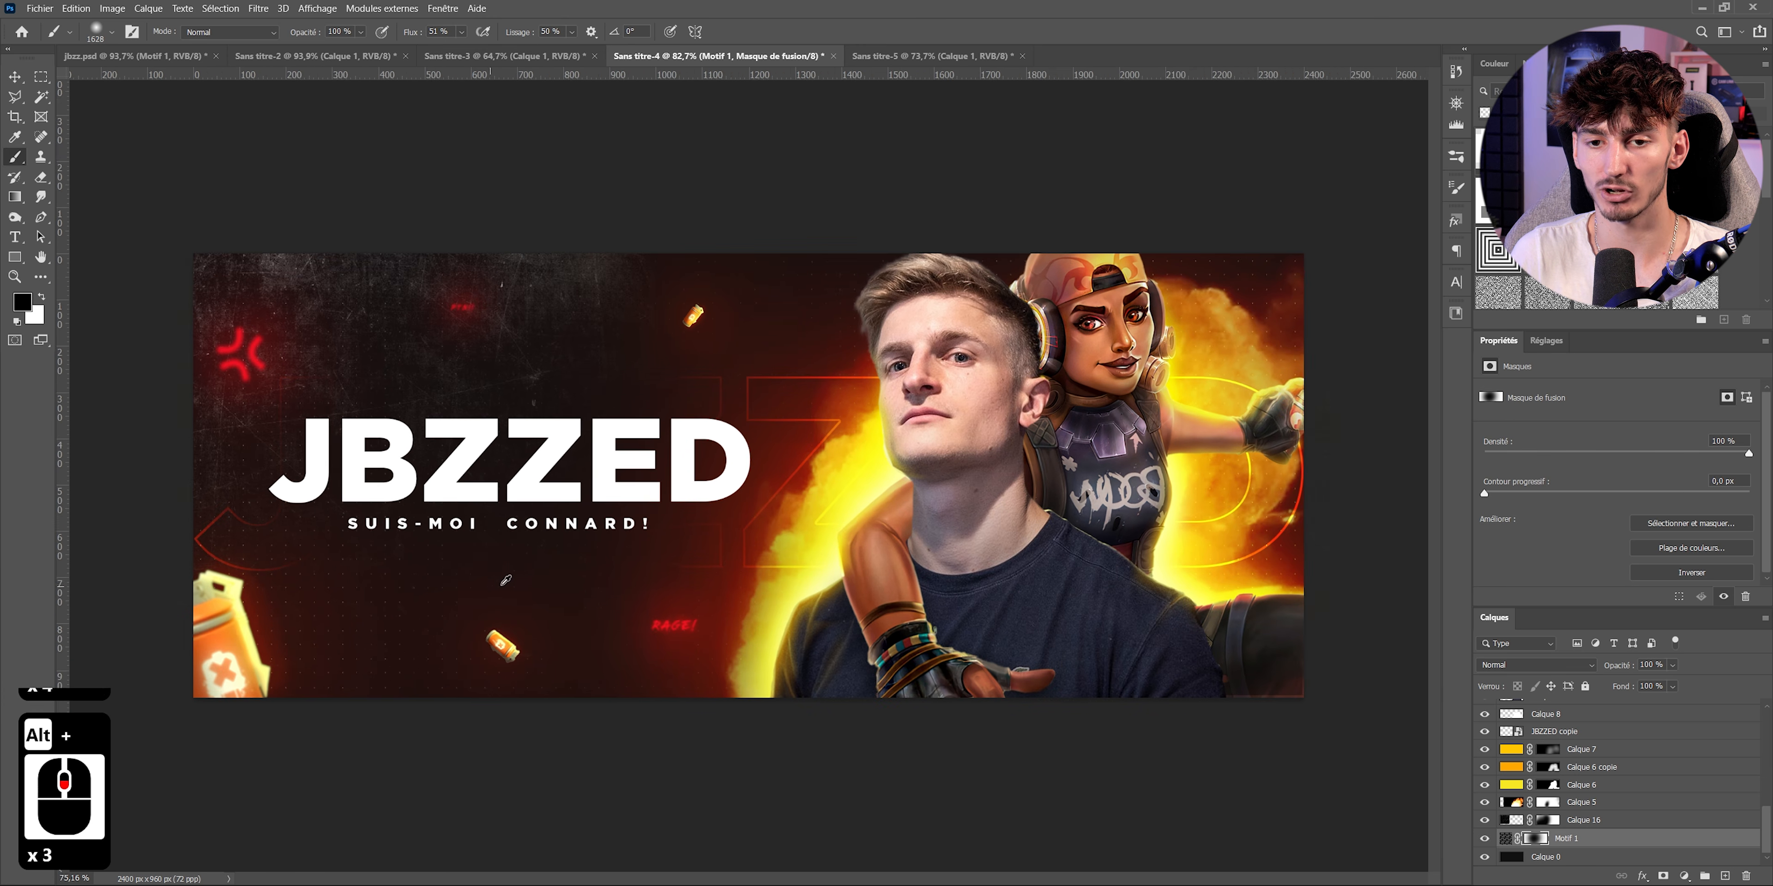
scroll(812, 514, "down", 3)
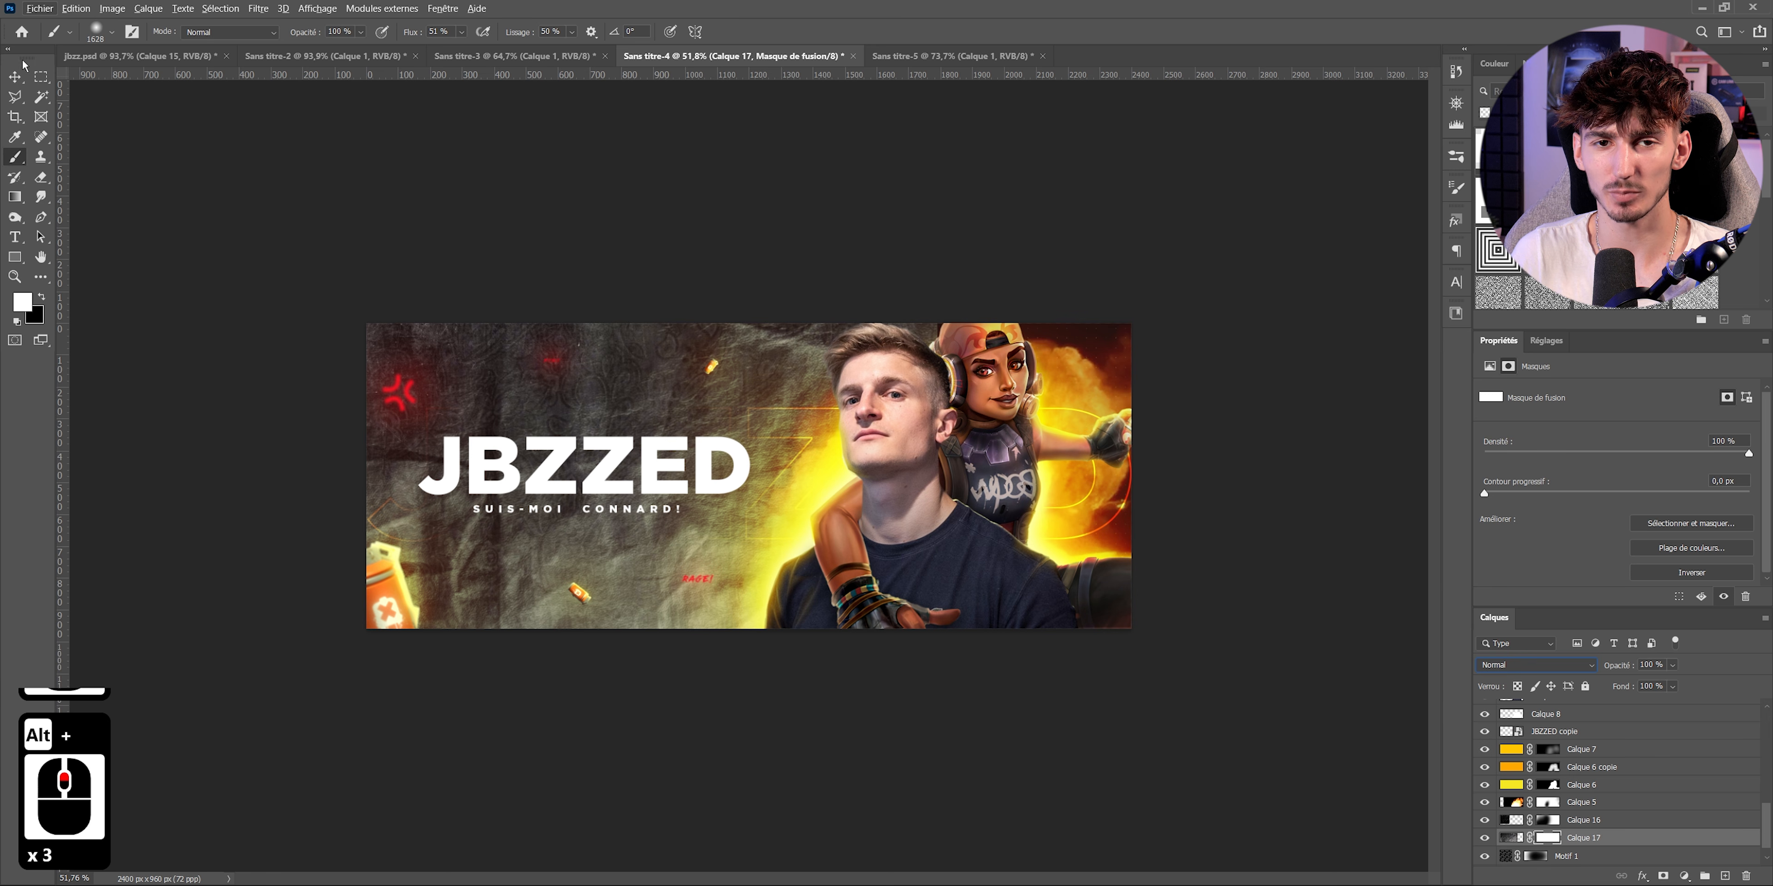
- Reposition the wrinkled texture over the title side of the banner and set its blend mode to Densité couleur -
key("v")
scroll(744, 481, "up", 4)
key("ctrl+t")
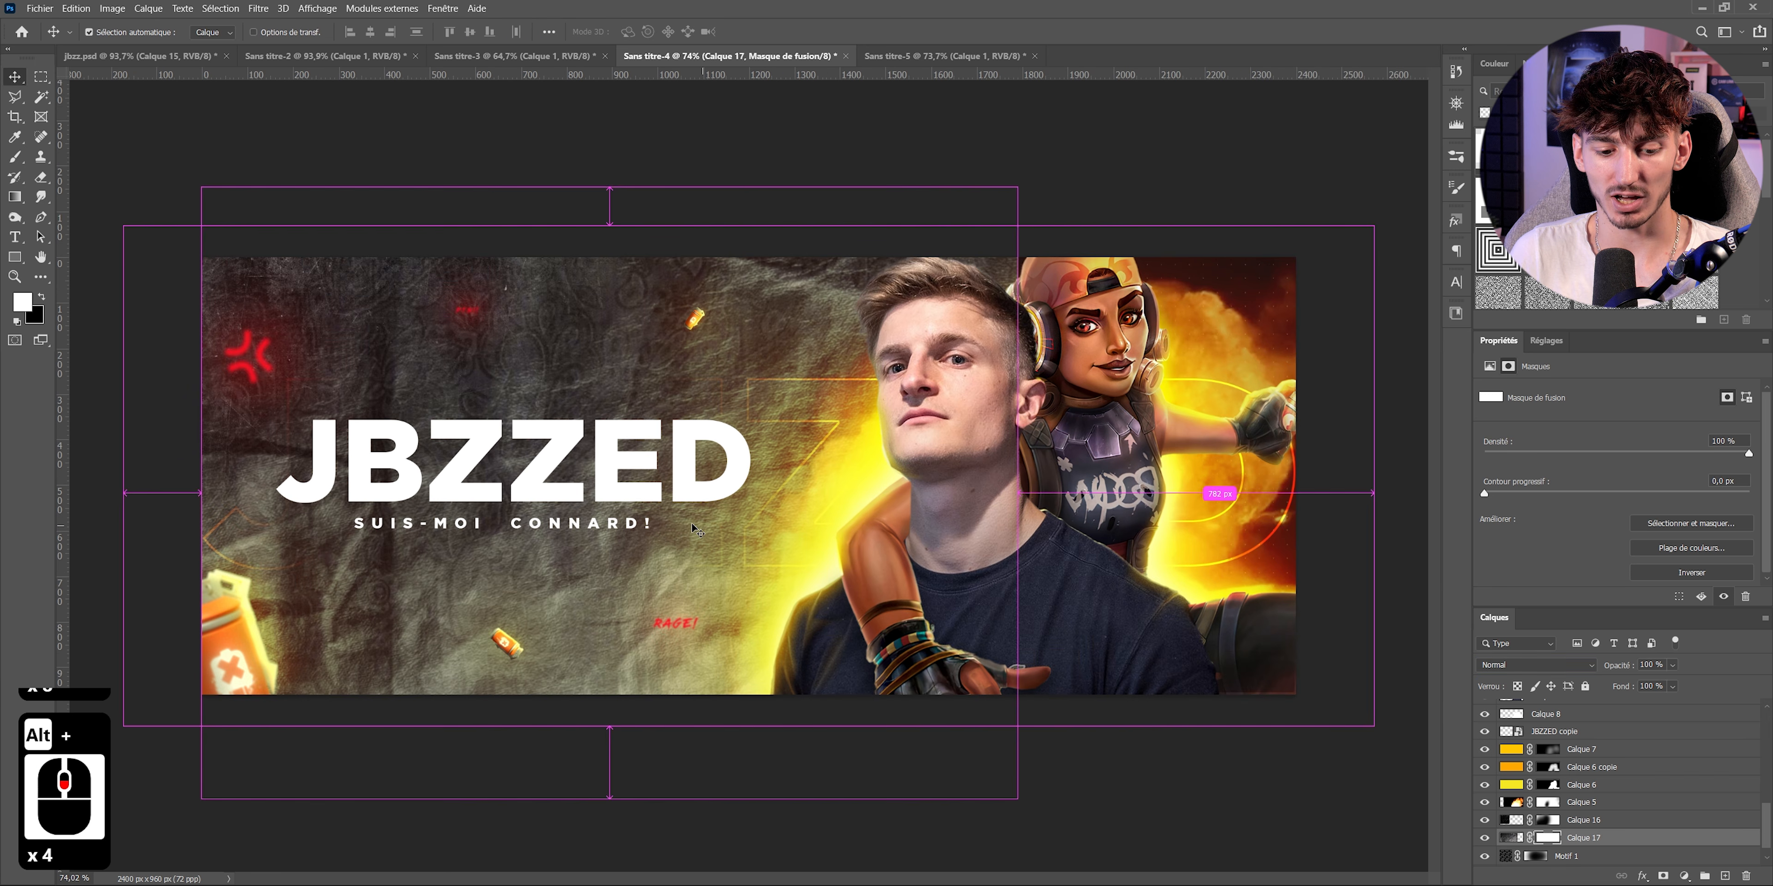
left_click_drag(764, 531, 575, 495)
key("Return")
left_click(1536, 664)
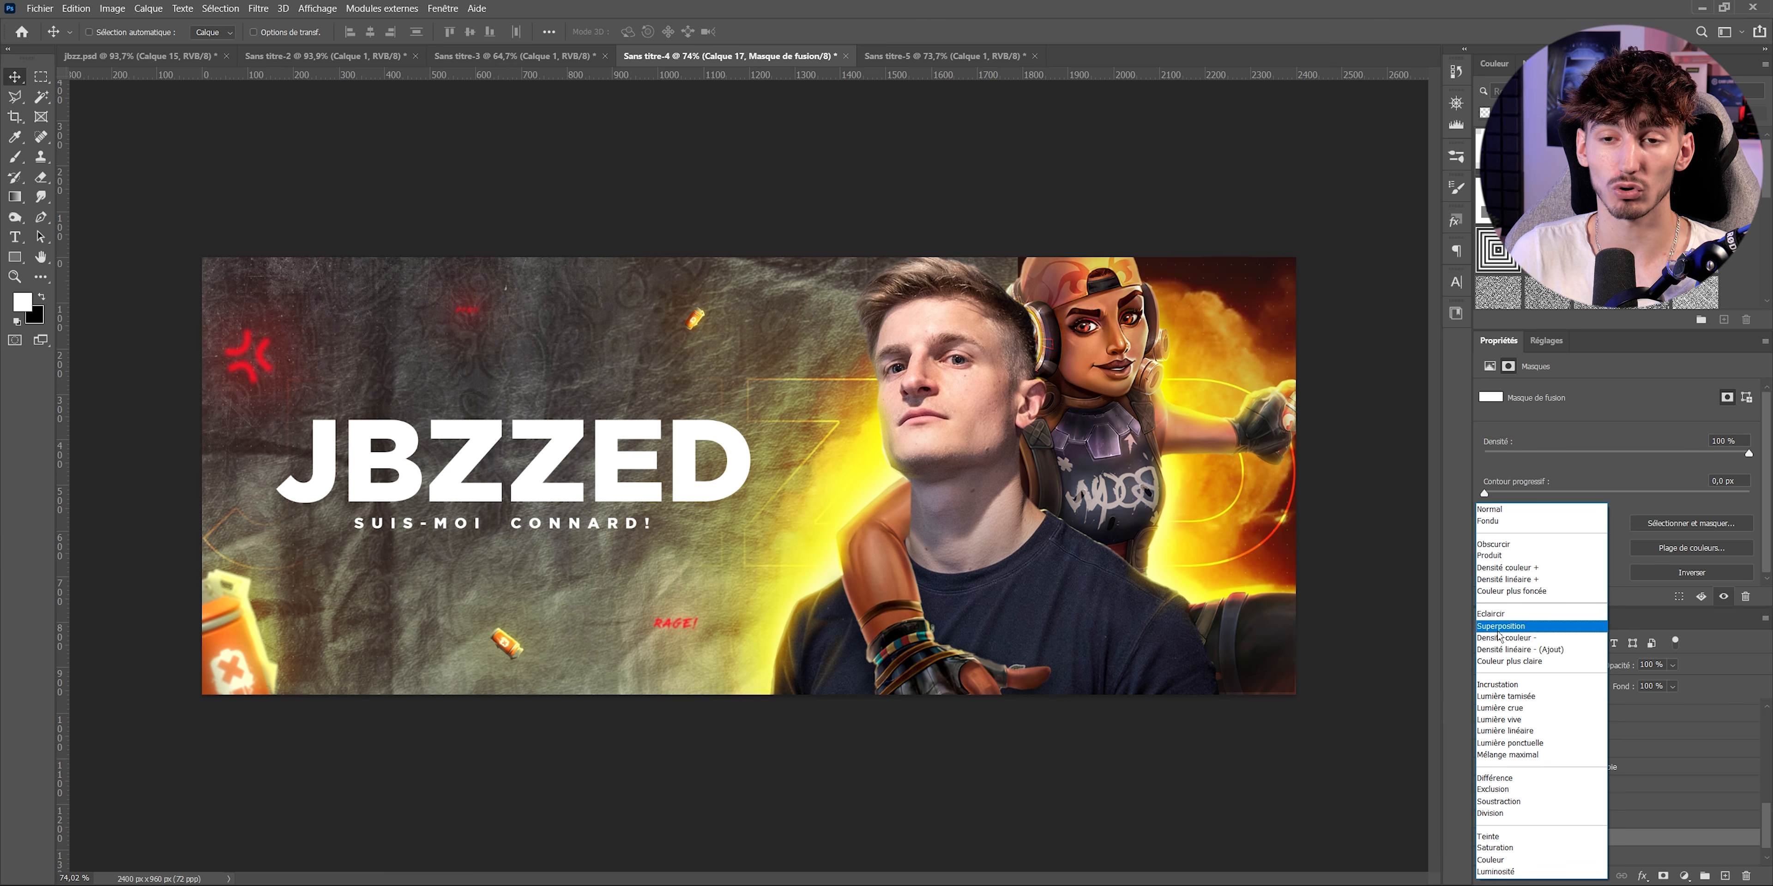
left_click(1517, 640)
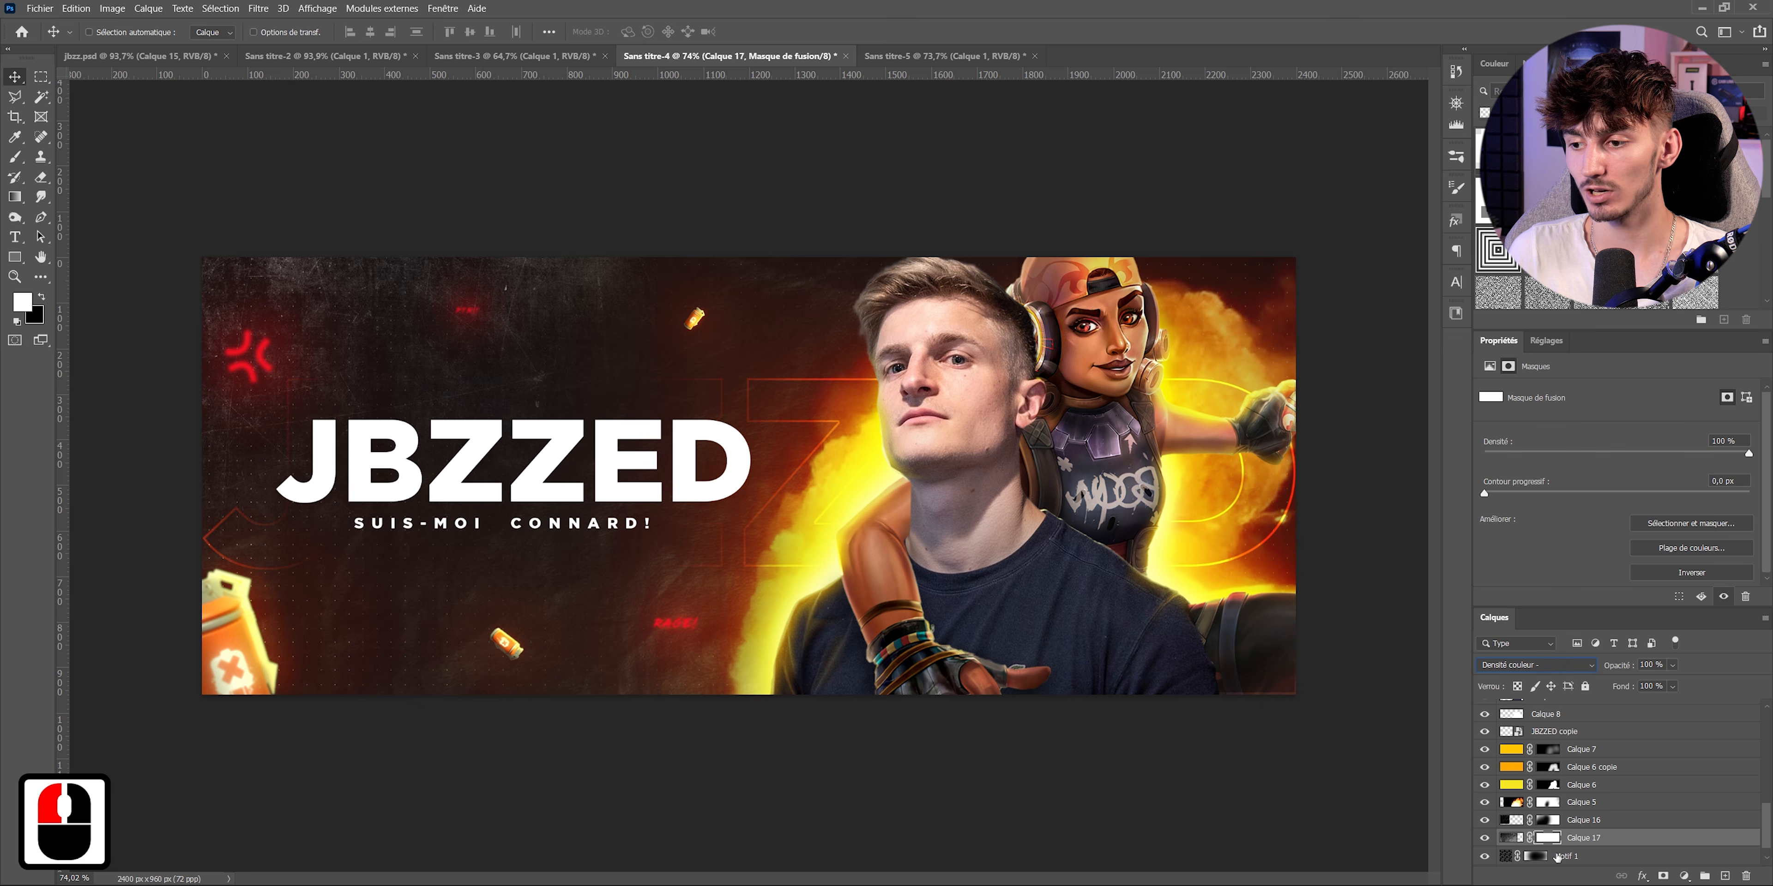
- Fade the wrinkled texture into the background by painting black on its layer mask with the brush
left_click(39, 301)
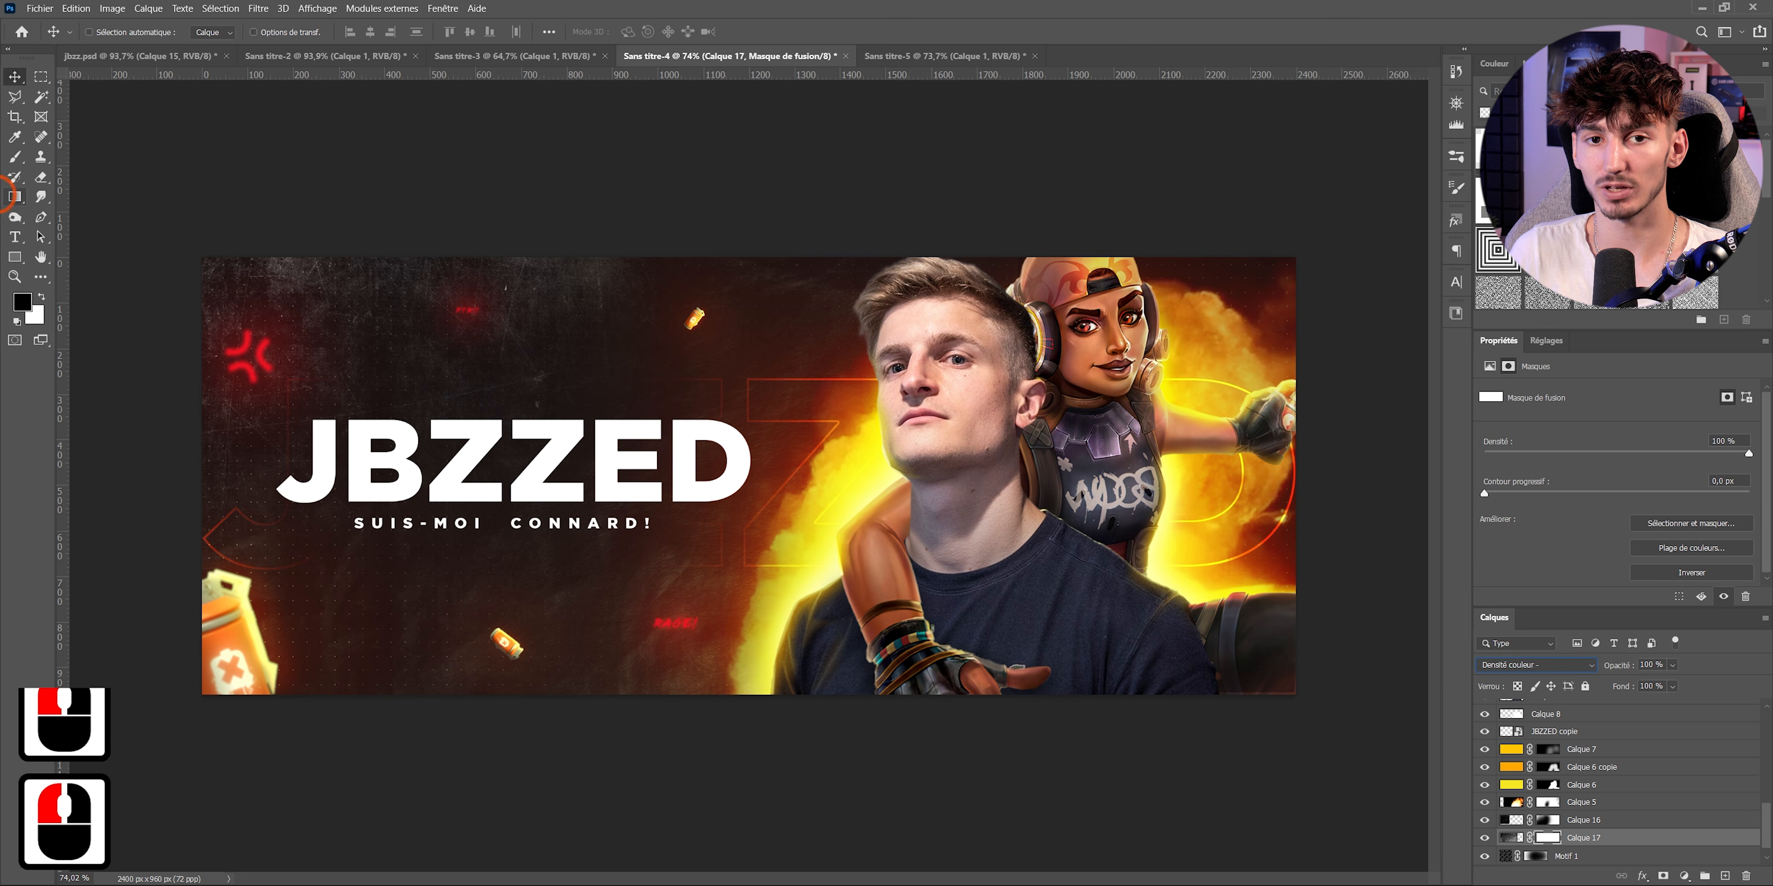
left_click(15, 156)
scroll(683, 389, "down", 3, "alt")
mouse_move(671, 447)
left_mouse_down()
mouse_move(653, 515)
mouse_move(704, 751)
mouse_move(726, 776)
mouse_move(569, 542)
left_mouse_up()
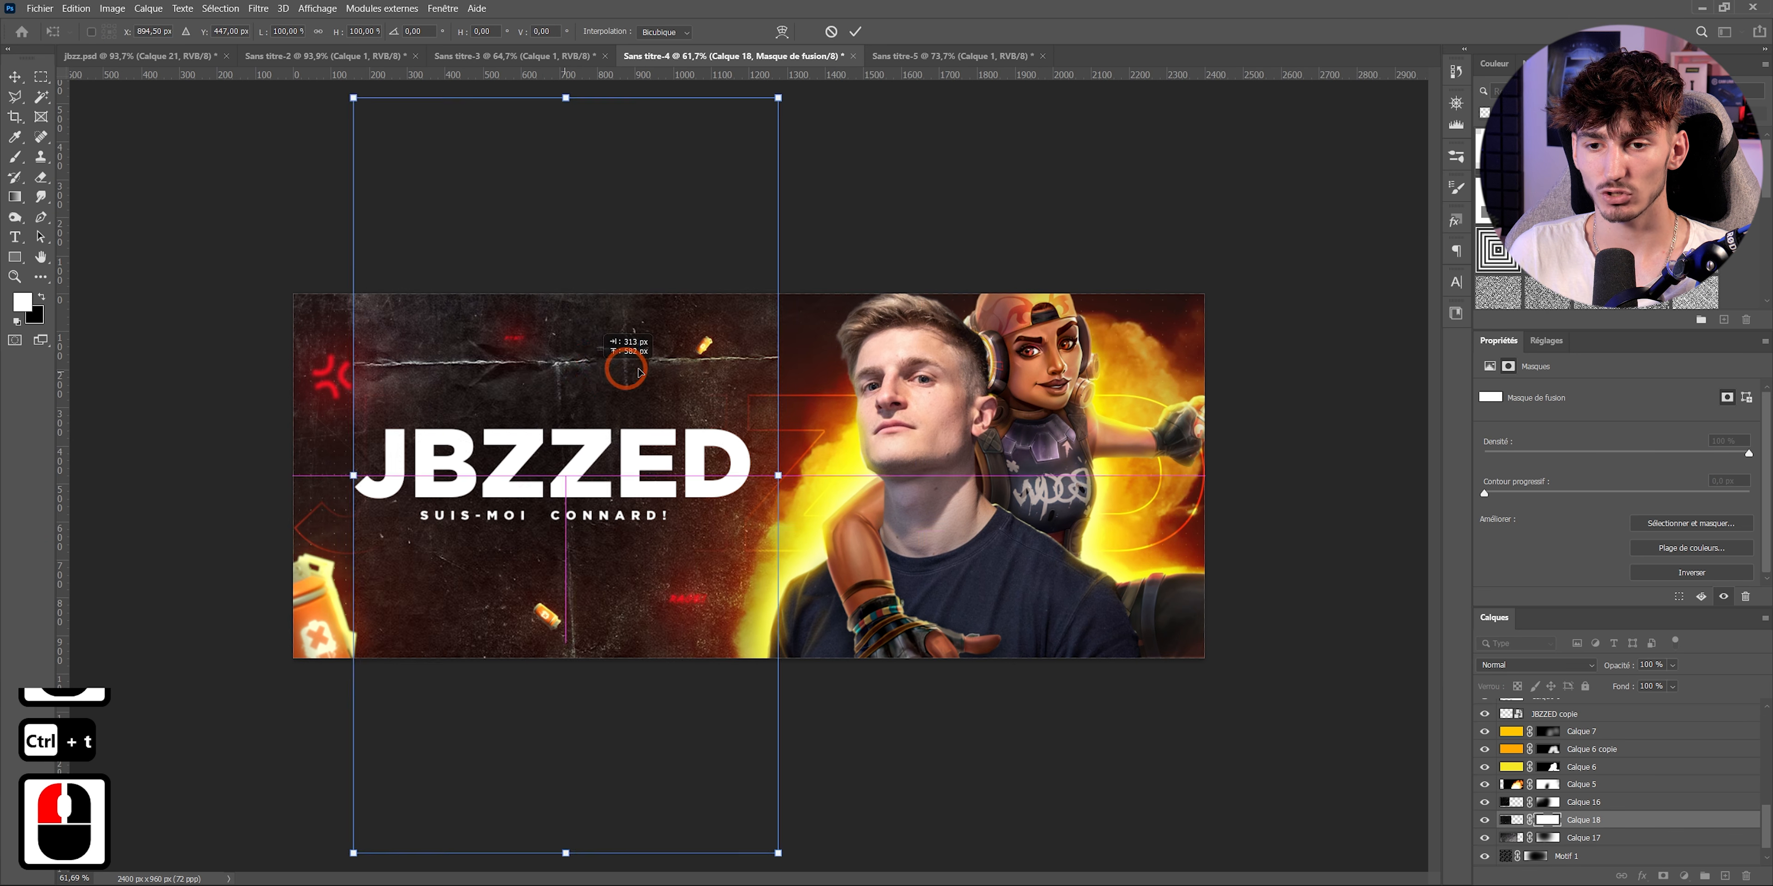
- Place the cracked texture so its white crack runs below the tagline, and set its blend mode to Densité couleur -
mouse_move(477, 375)
left_mouse_down()
mouse_move(556, 457)
mouse_move(536, 387)
mouse_move(460, 394)
mouse_move(527, 446)
mouse_move(446, 605)
left_mouse_up()
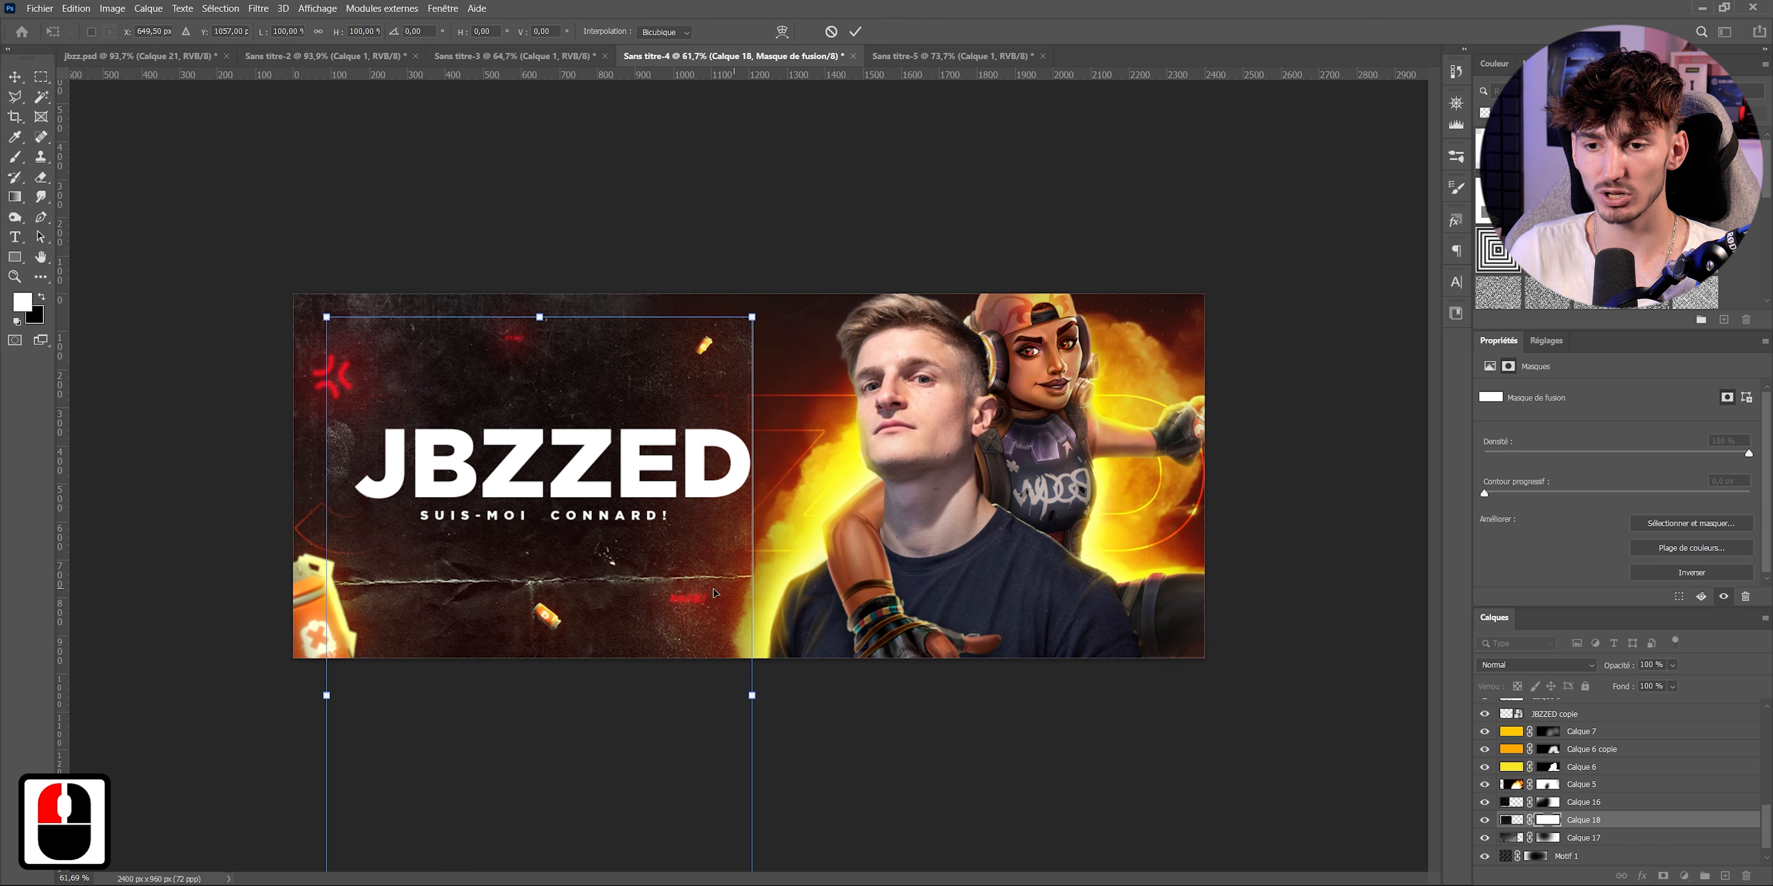
left_click_drag(544, 584, 578, 569)
left_click_drag(455, 571, 423, 589)
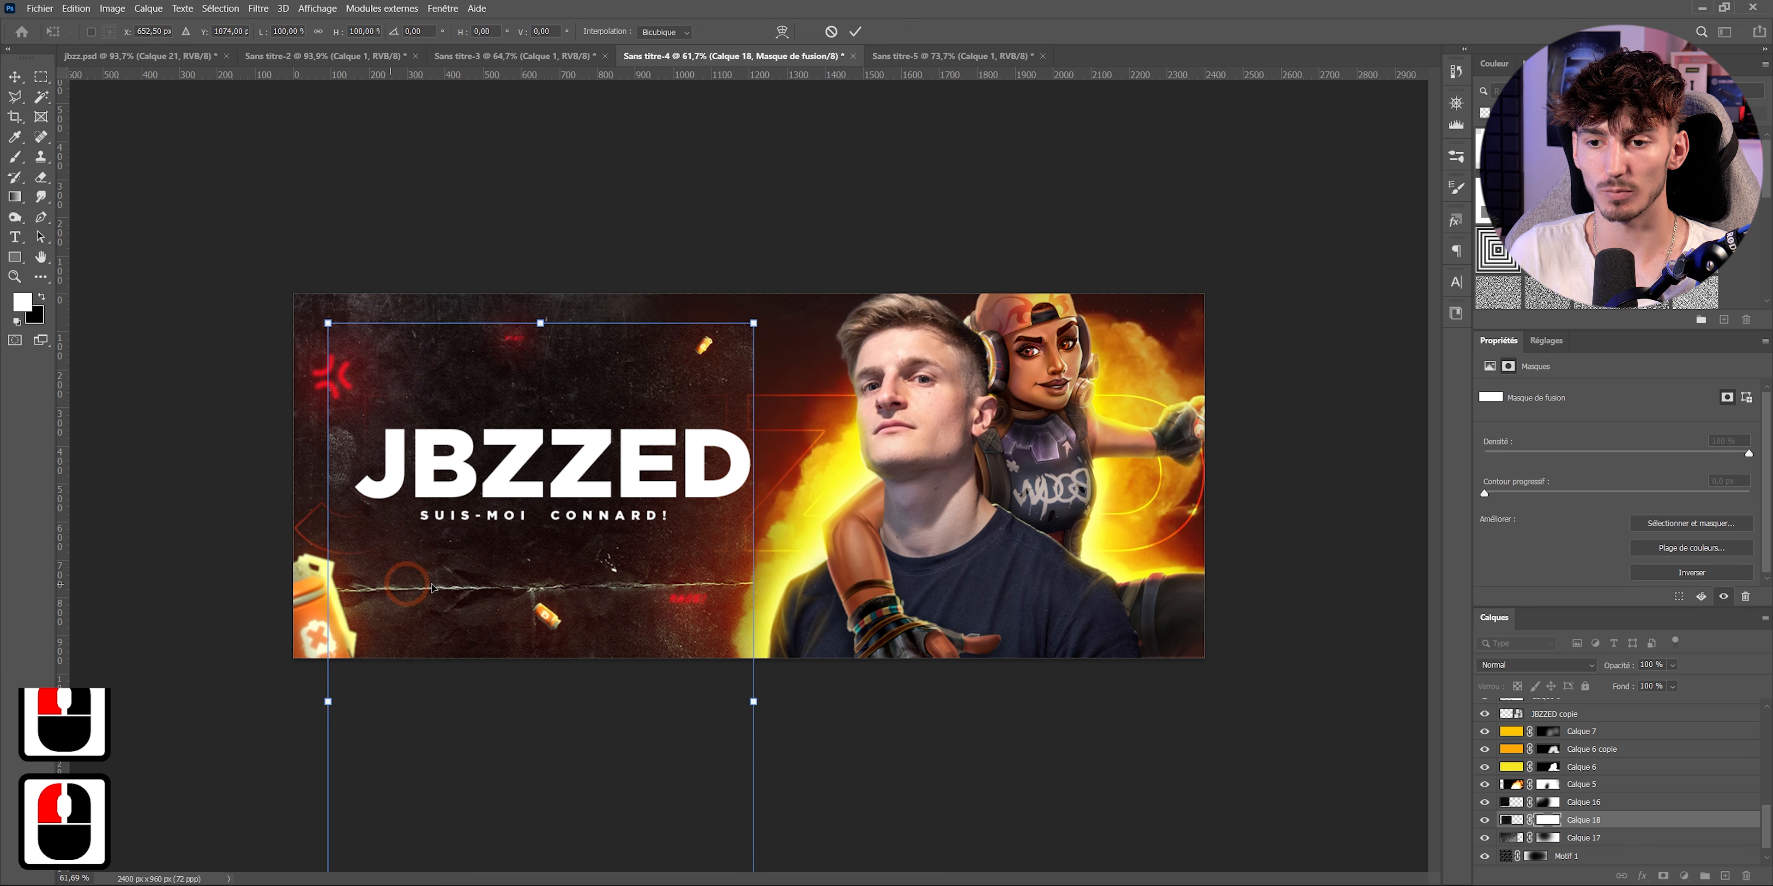
left_click(1536, 665)
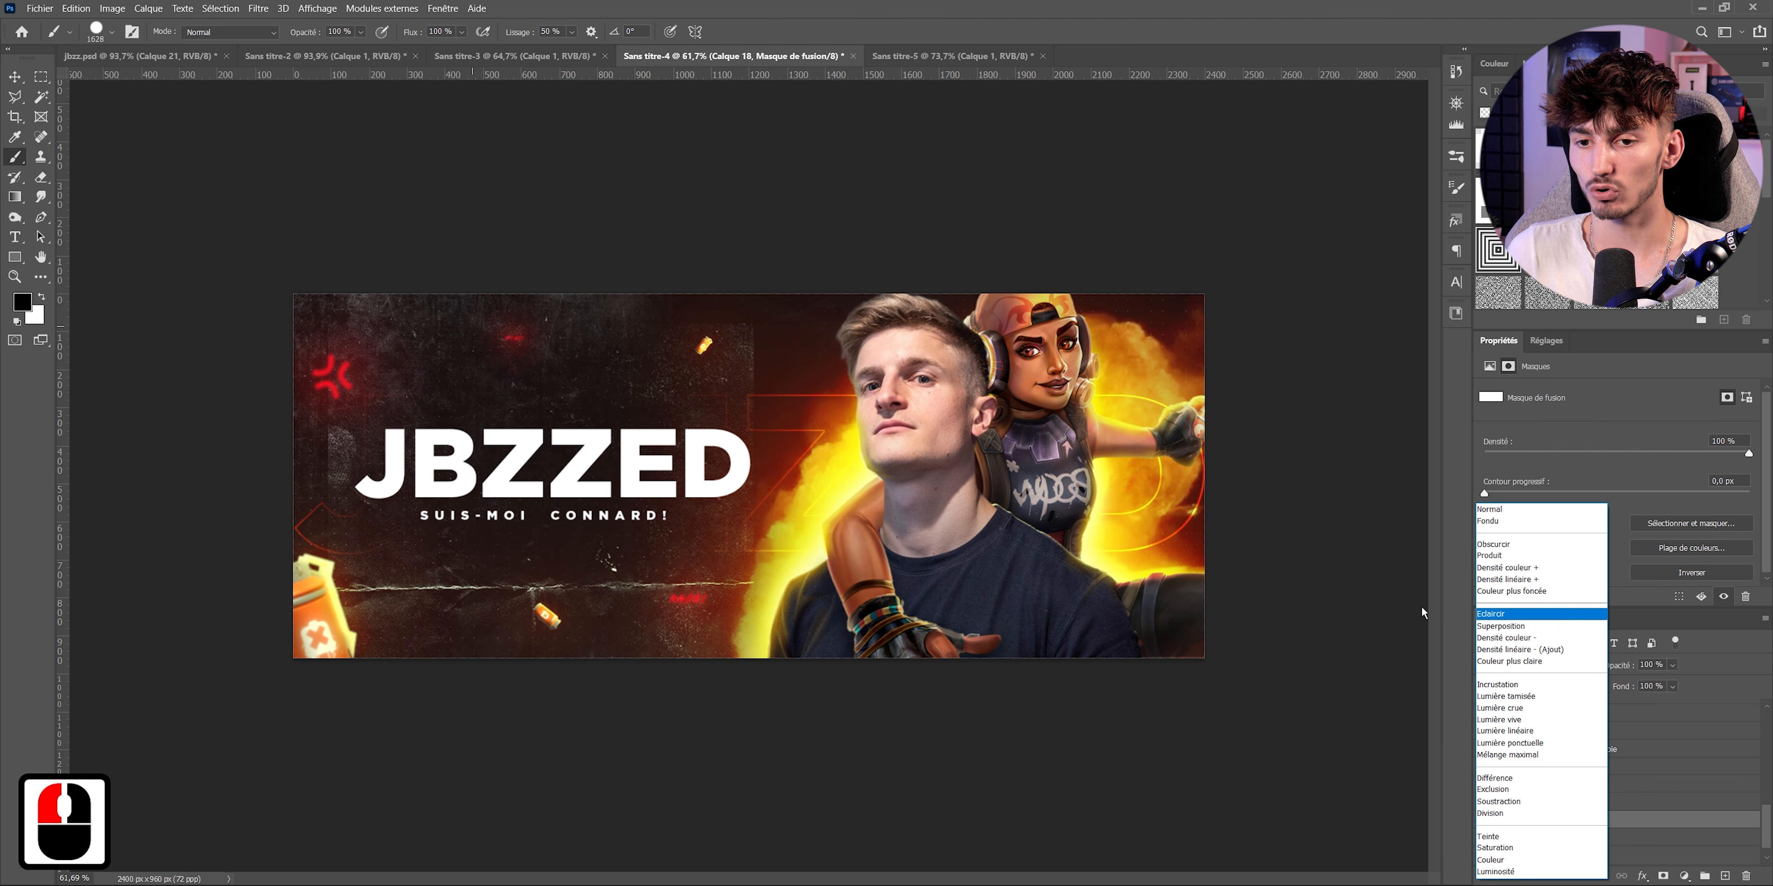
left_click(1497, 638)
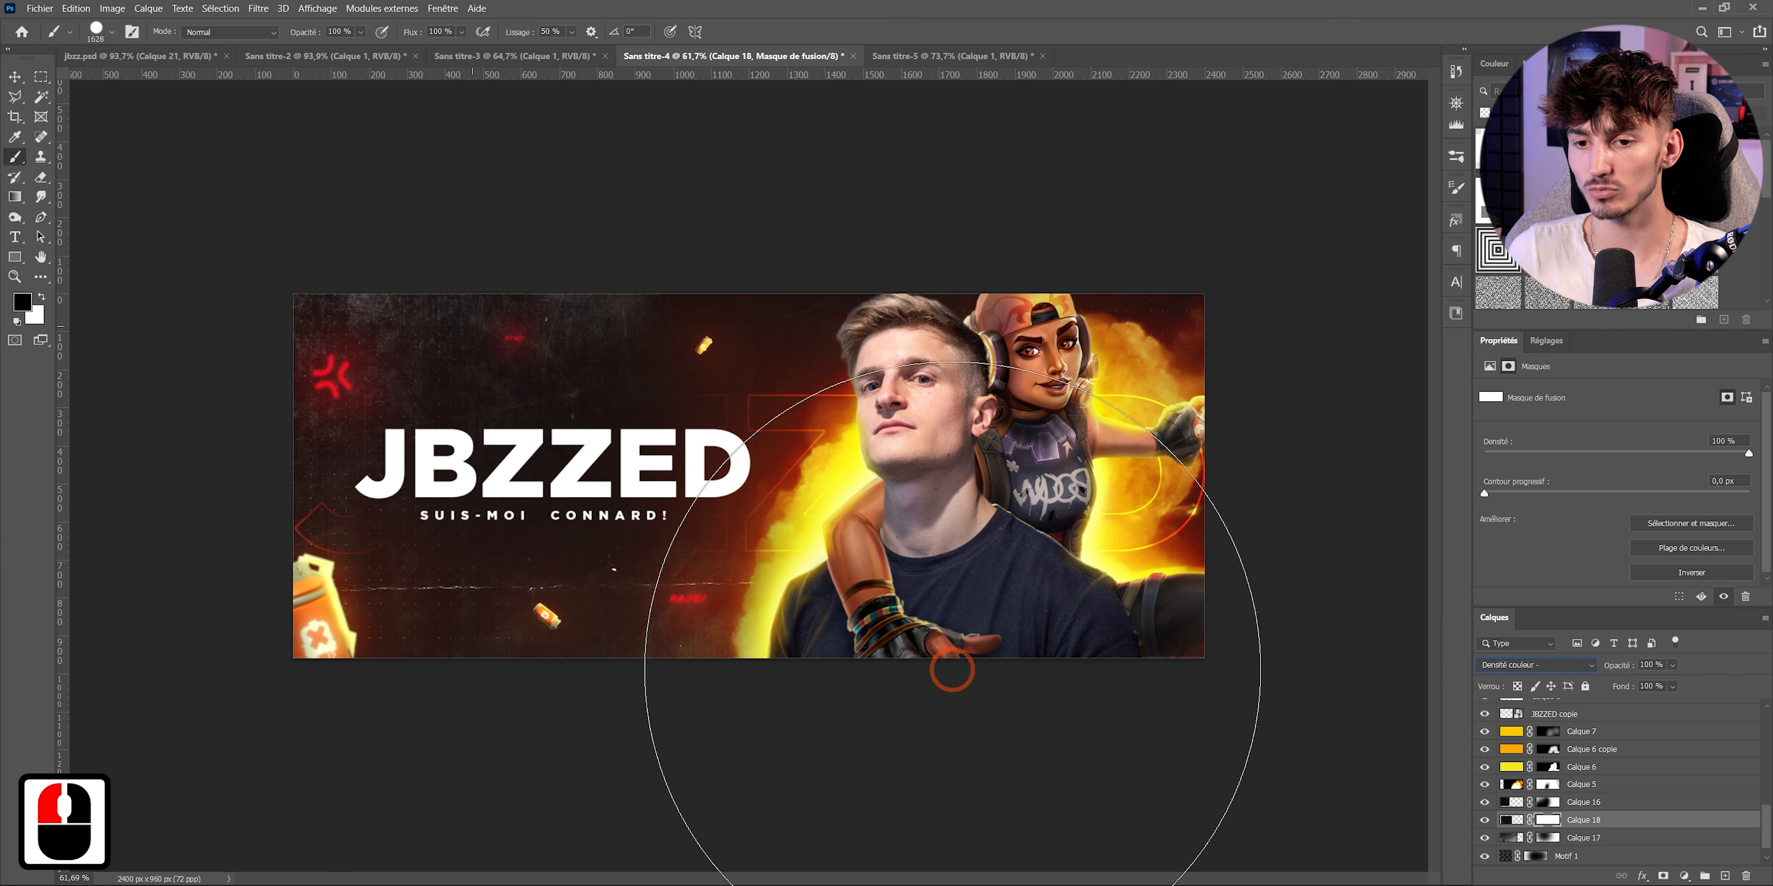
- Examine how the crack and grunge textures blend across the banner, up close and at full size
scroll(860, 609, "down", 5)
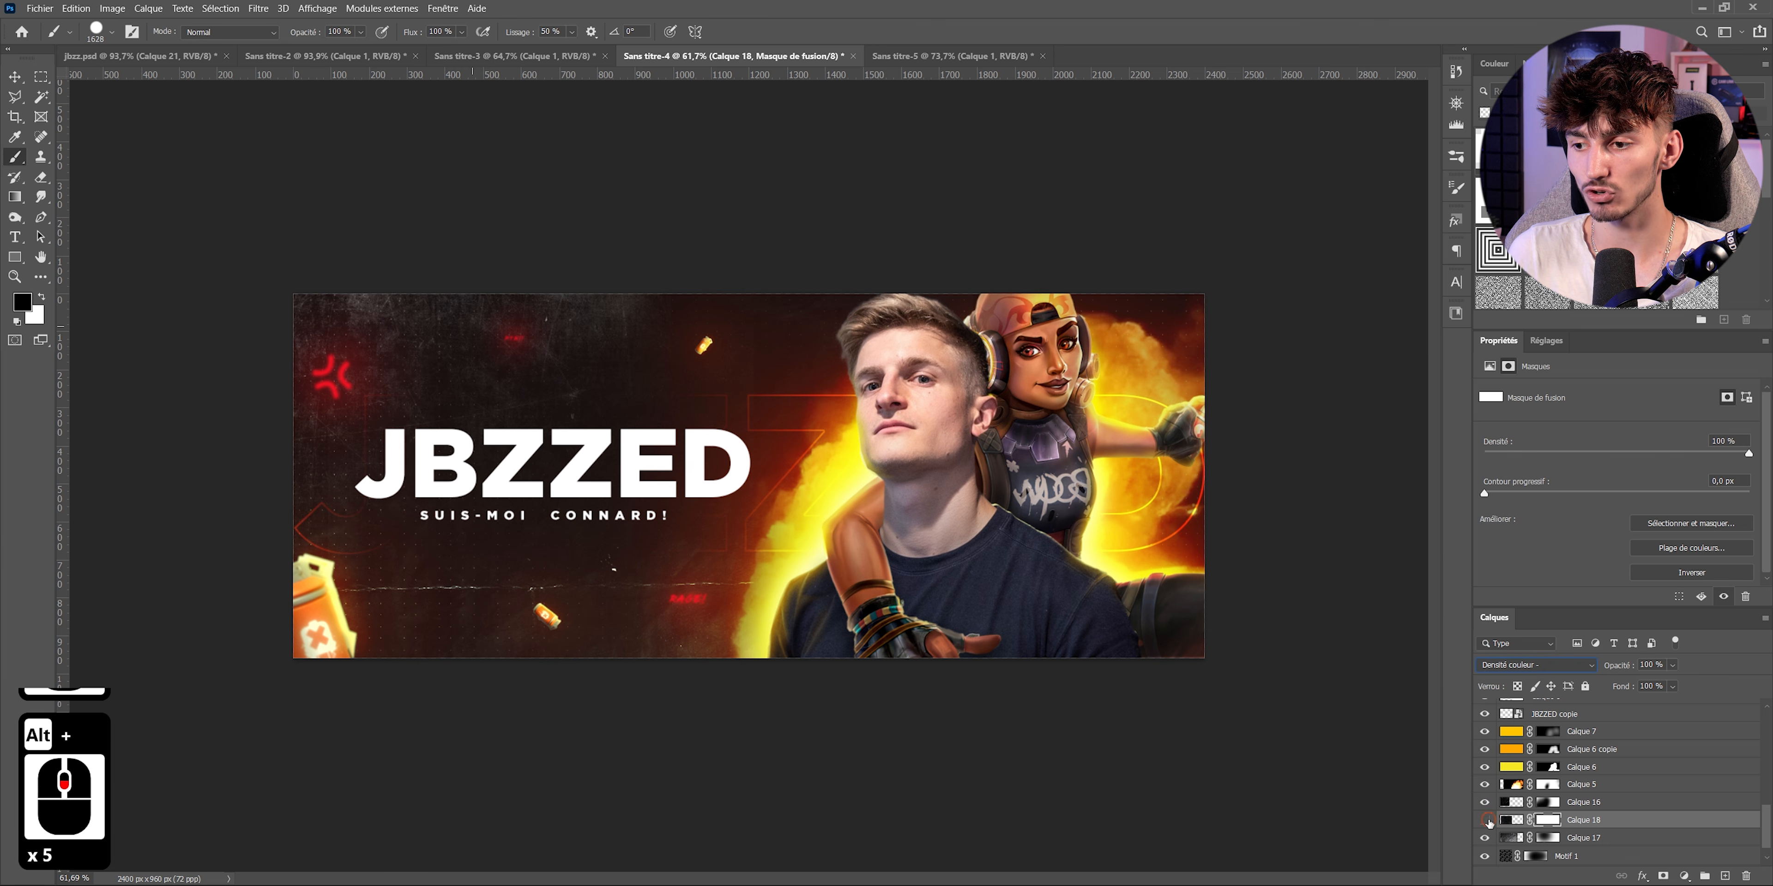
scroll(722, 490, "up", 5)
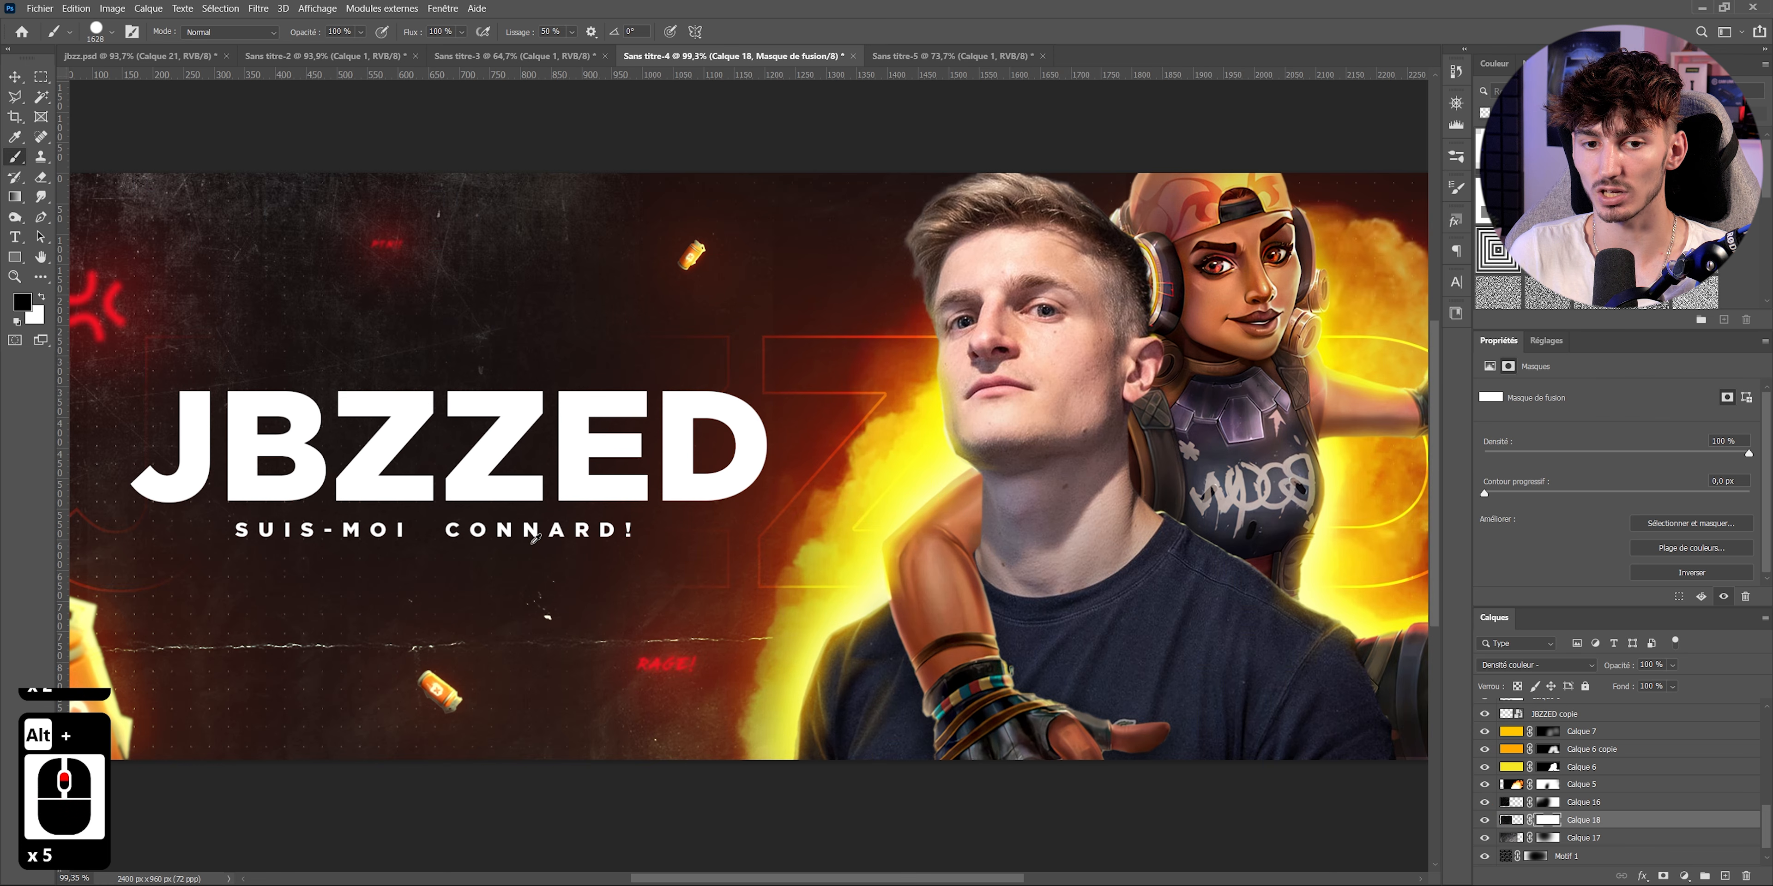
scroll(805, 557, "down", 4)
scroll(802, 567, "up", 6)
scroll(802, 568, "down", 5)
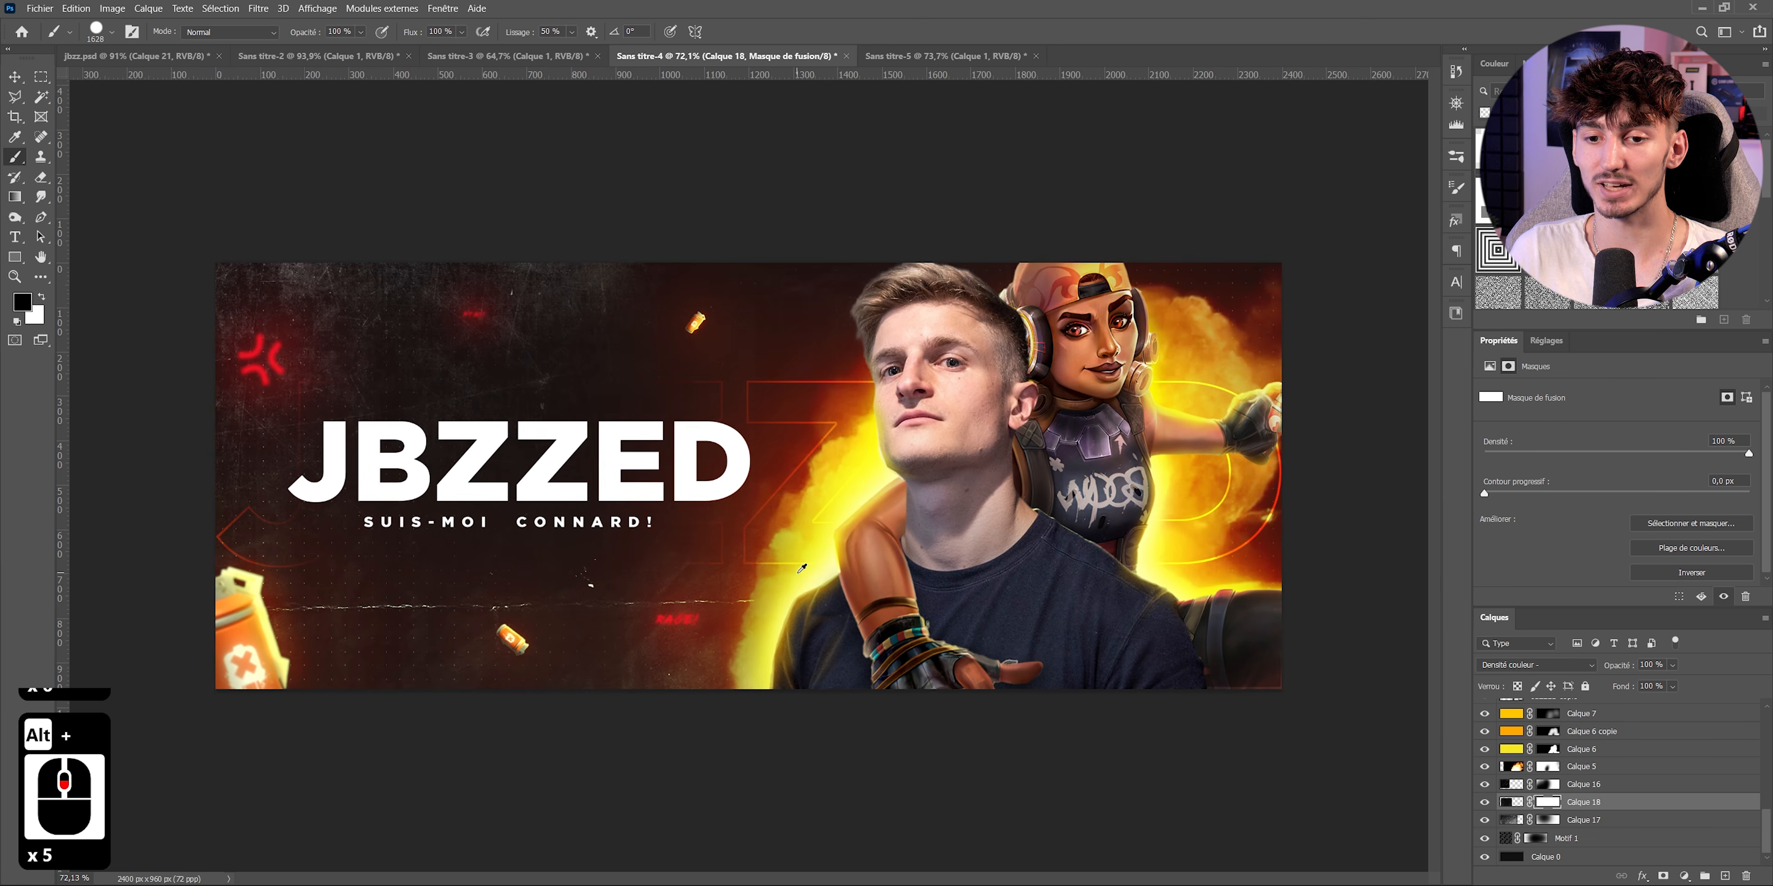
scroll(499, 569, "down", 2)
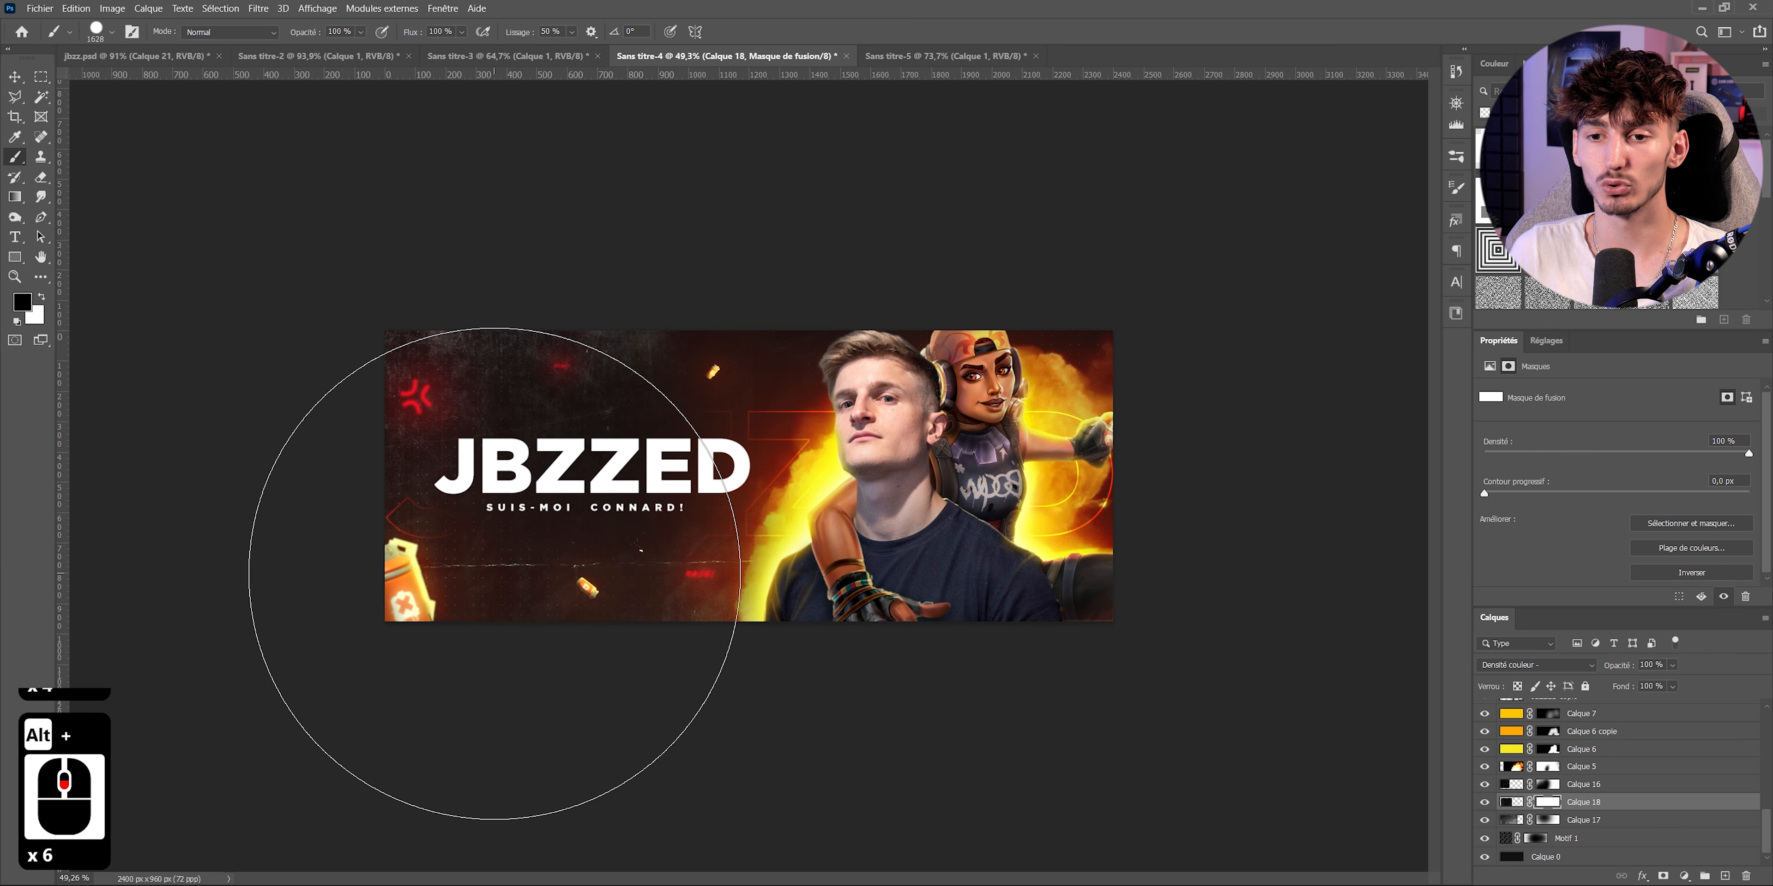
scroll(494, 573, "up", 4)
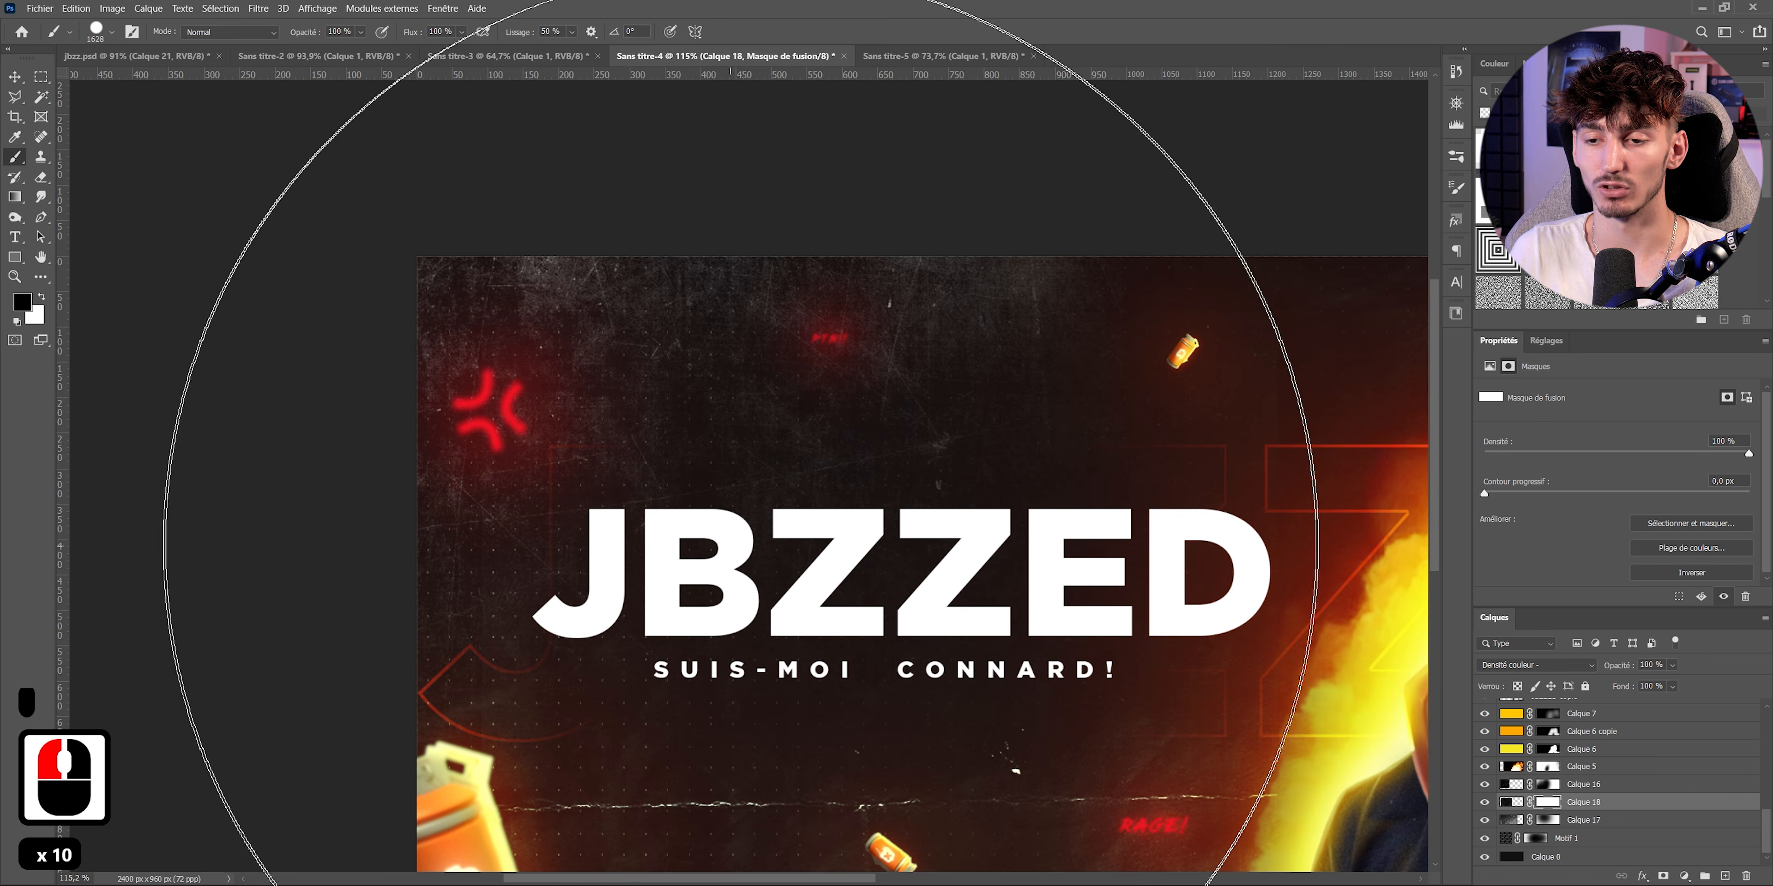
scroll(495, 523, "down", 2)
- Reduce the brush to 406 px and paint black on the crack layer's mask beside the large grenade
left_click_drag(804, 375, 354, 422)
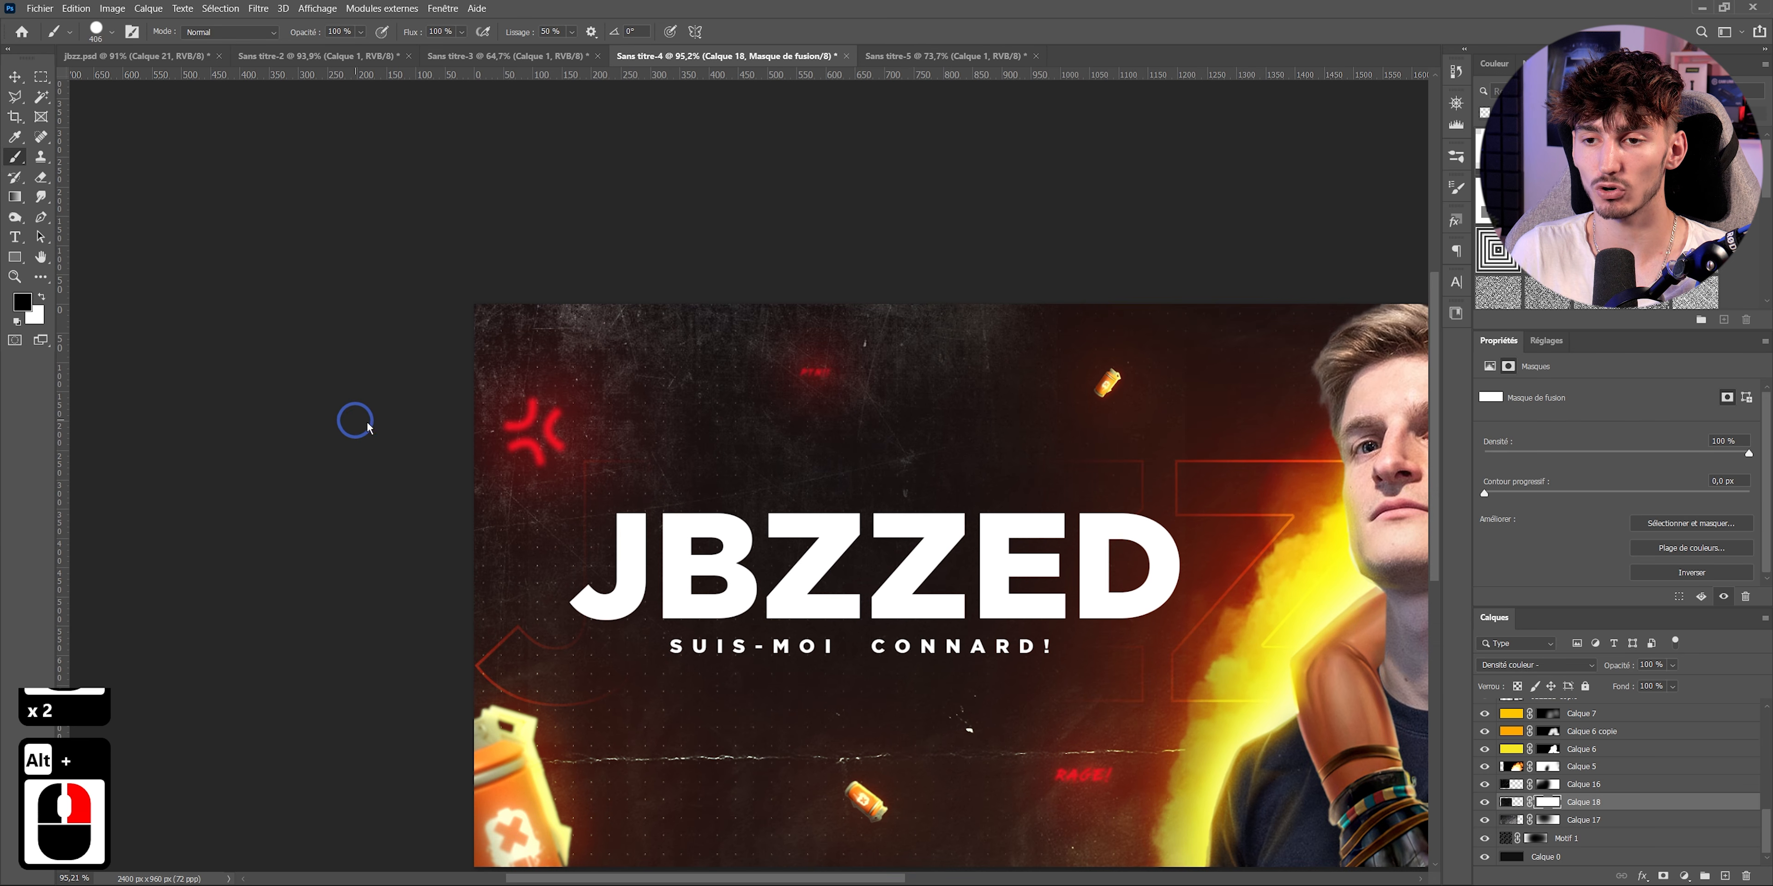
scroll(688, 743, "up", 9)
left_click_drag(689, 743, 894, 433)
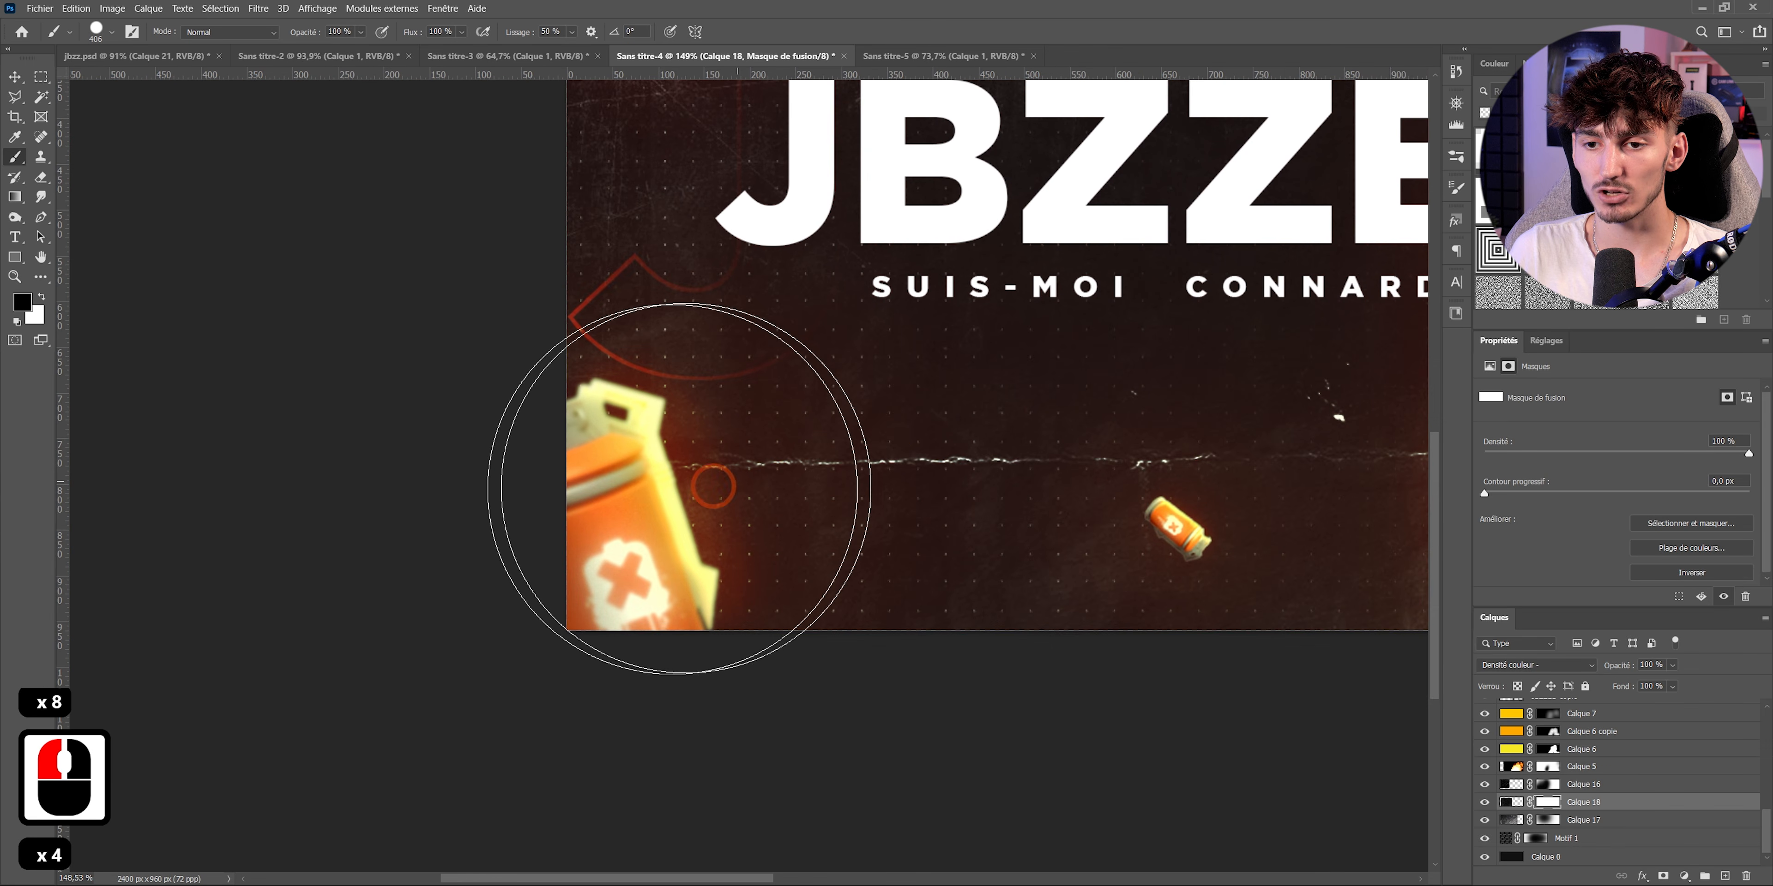
scroll(605, 604, "down", 8)
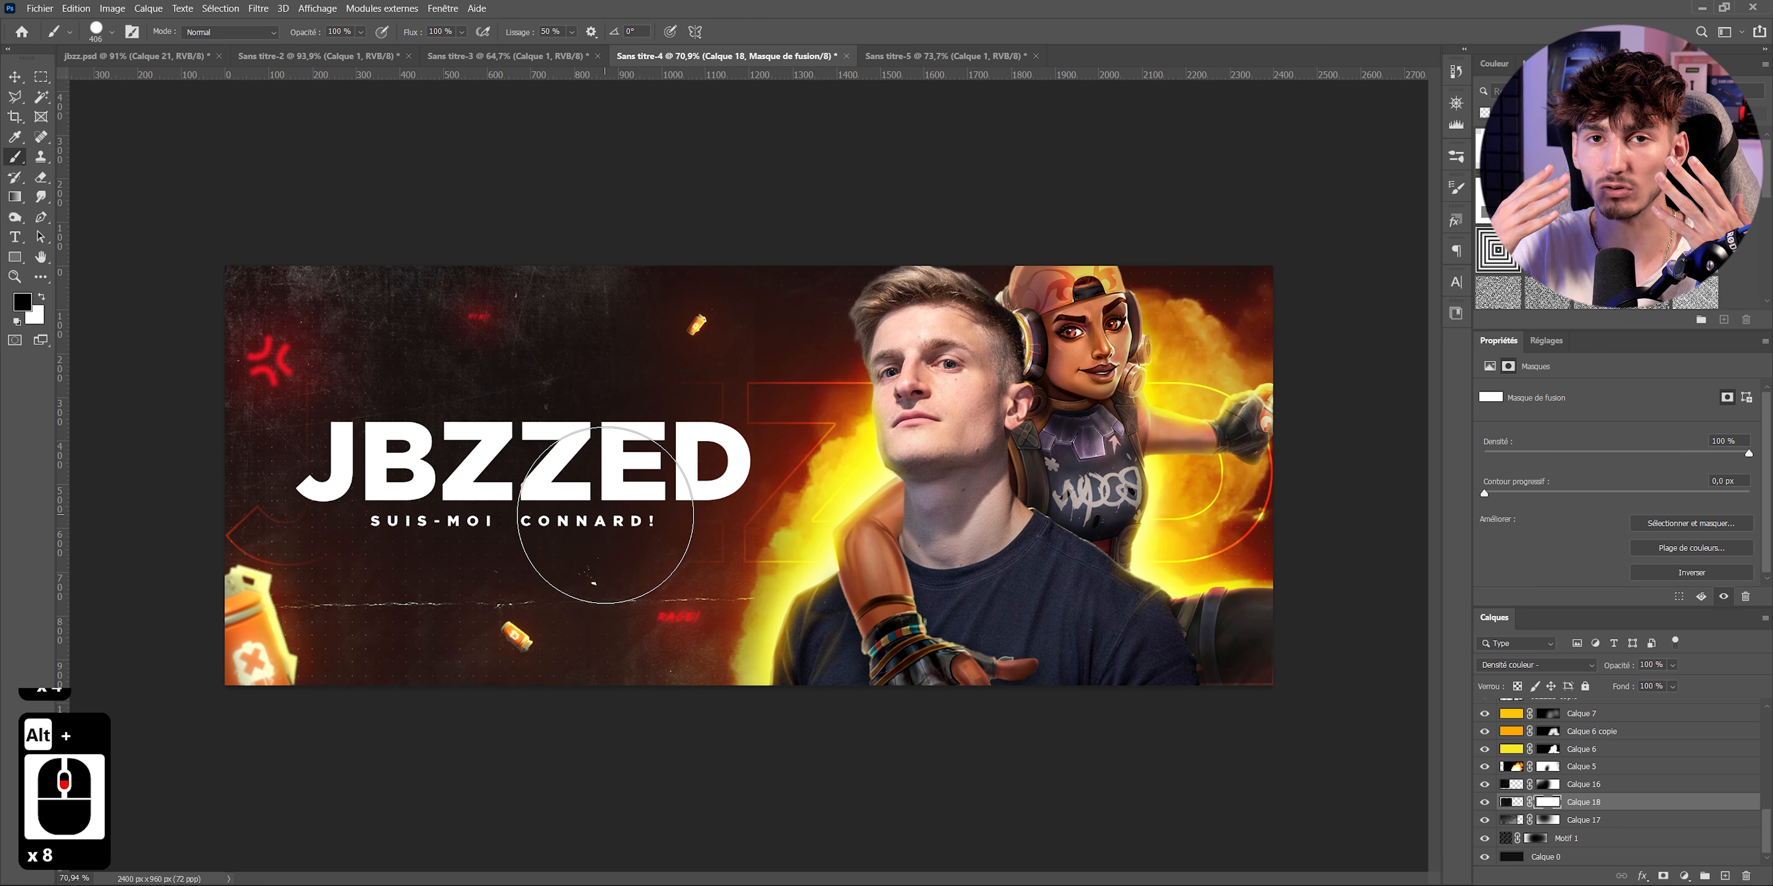
- Group all the layers from Calque 0 up to Calque 15 and duplicate the group
scroll(604, 515, "down", 3)
left_click(1545, 857)
scroll(1588, 756, "up", 10)
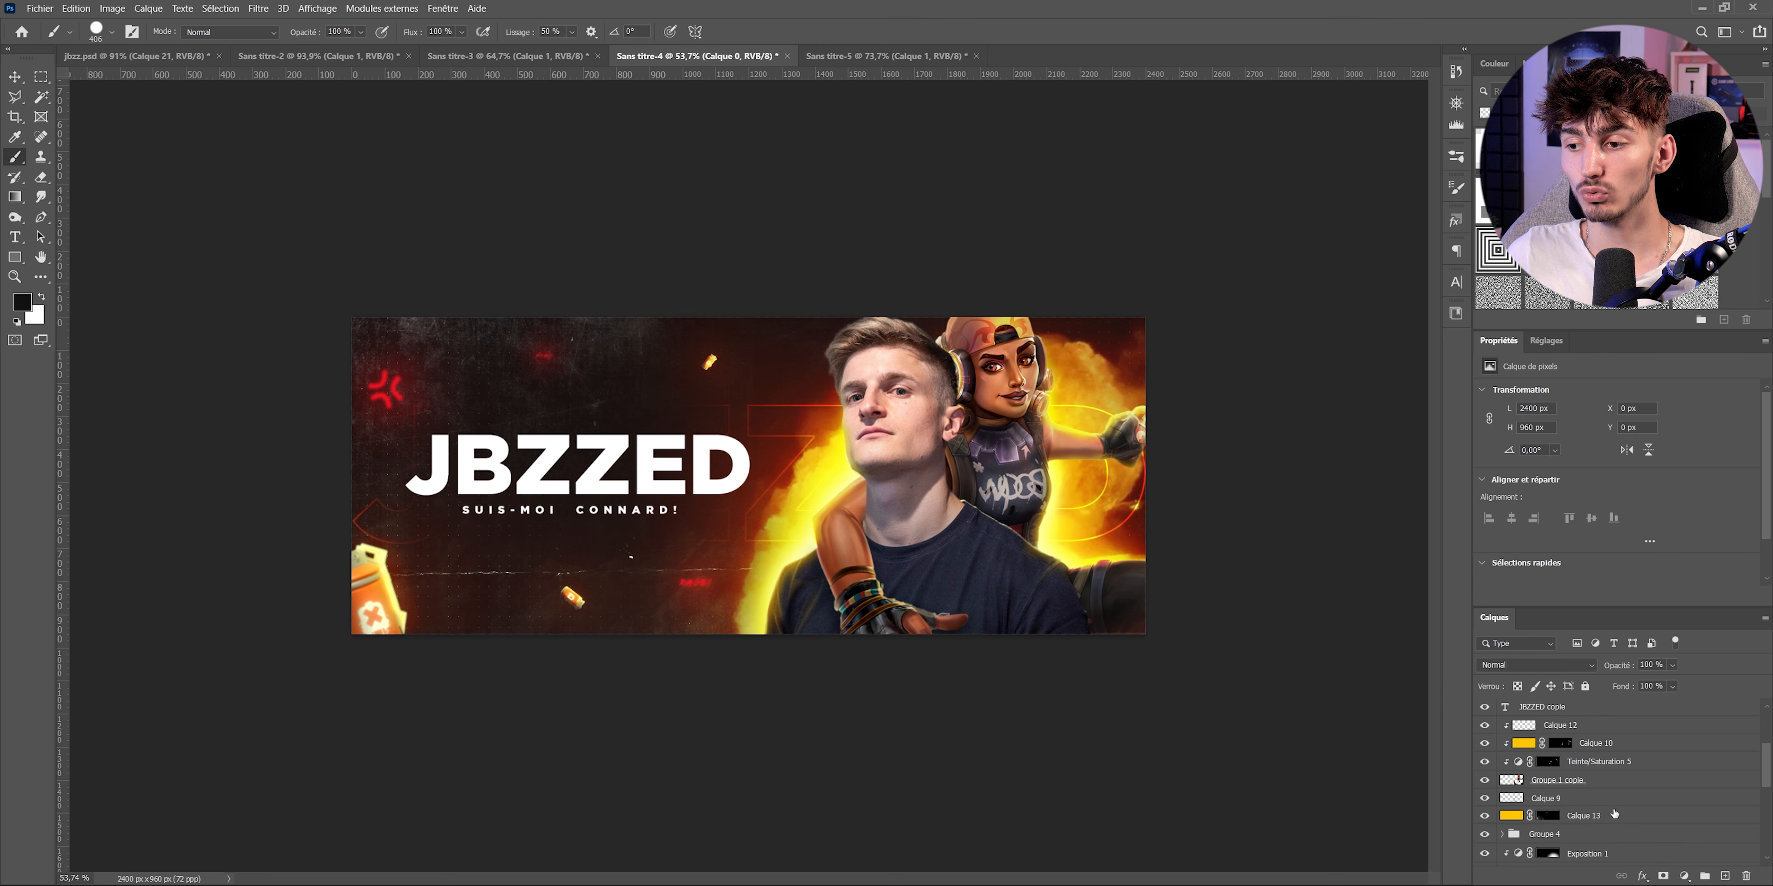
left_click(1592, 713, "shift")
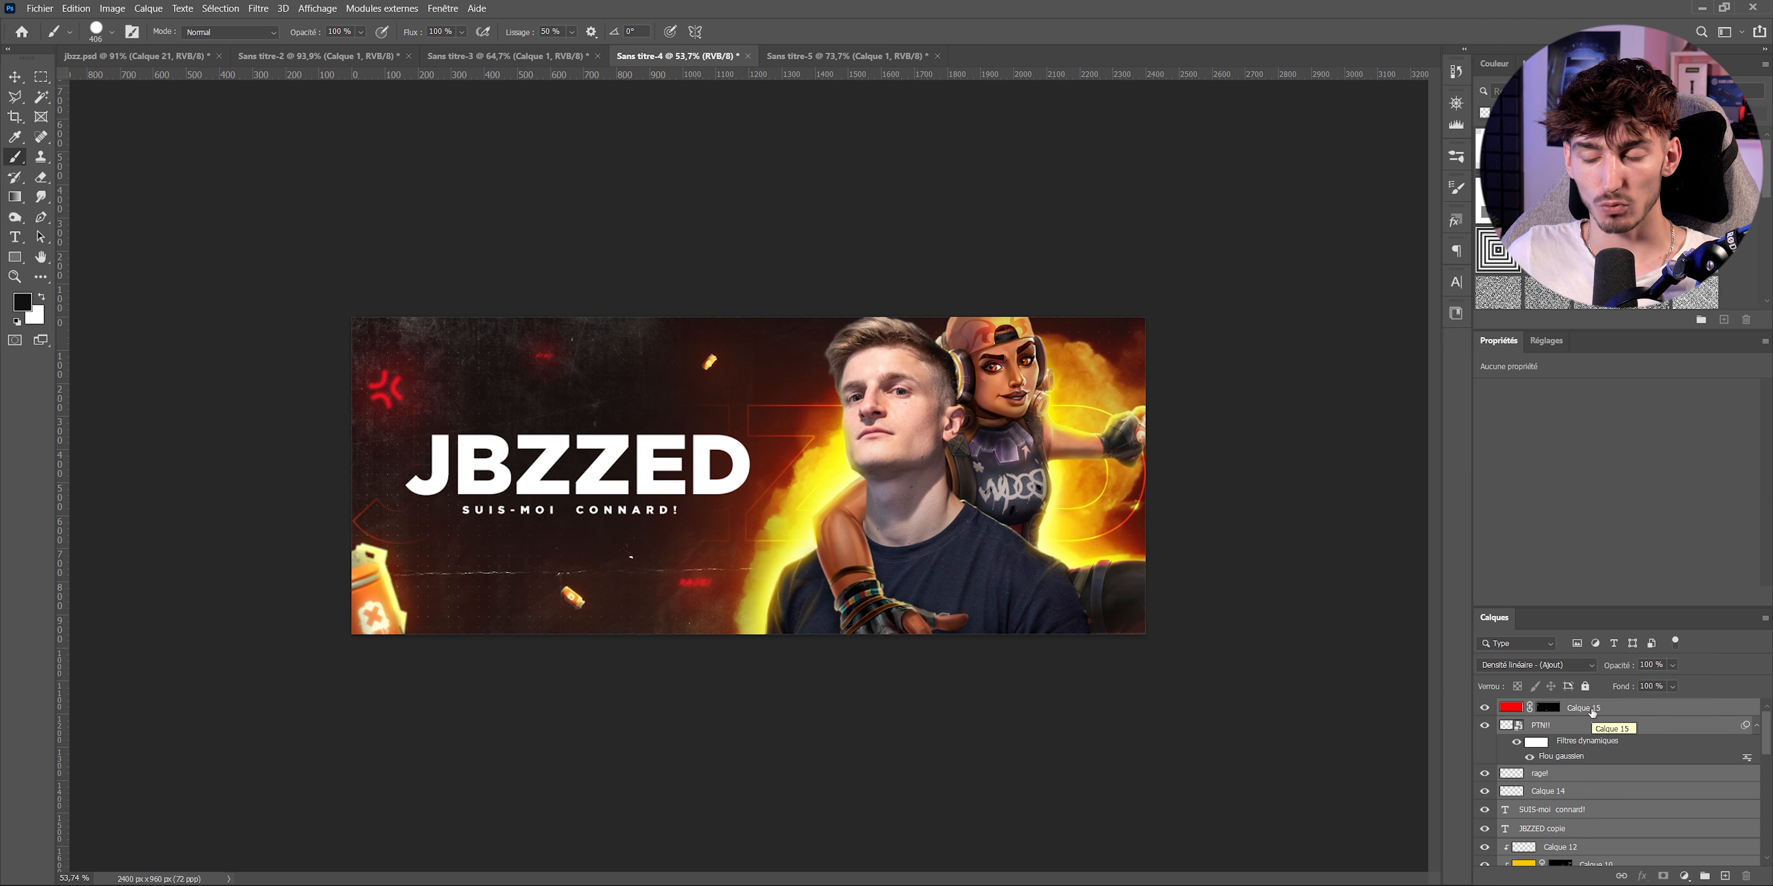
key("ctrl+g")
key("ctrl+j")
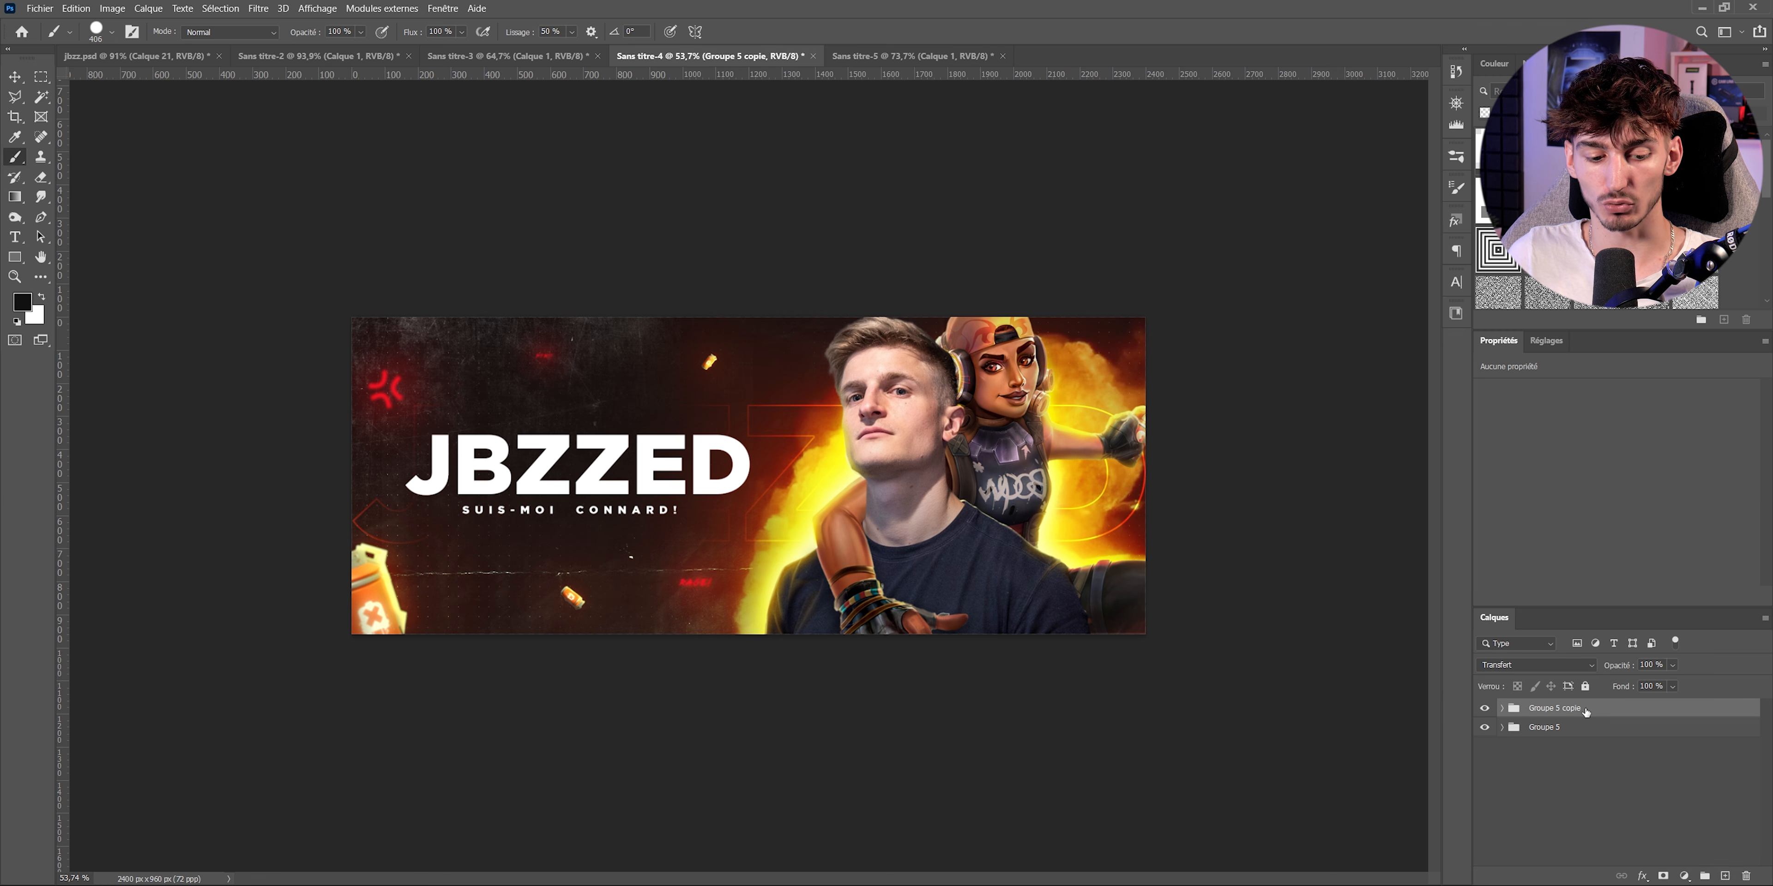
- Merge the duplicated group into a single layer, hide the original group, and check the merged layer by toggling its visibility
key("ctrl+e")
left_click(1486, 727)
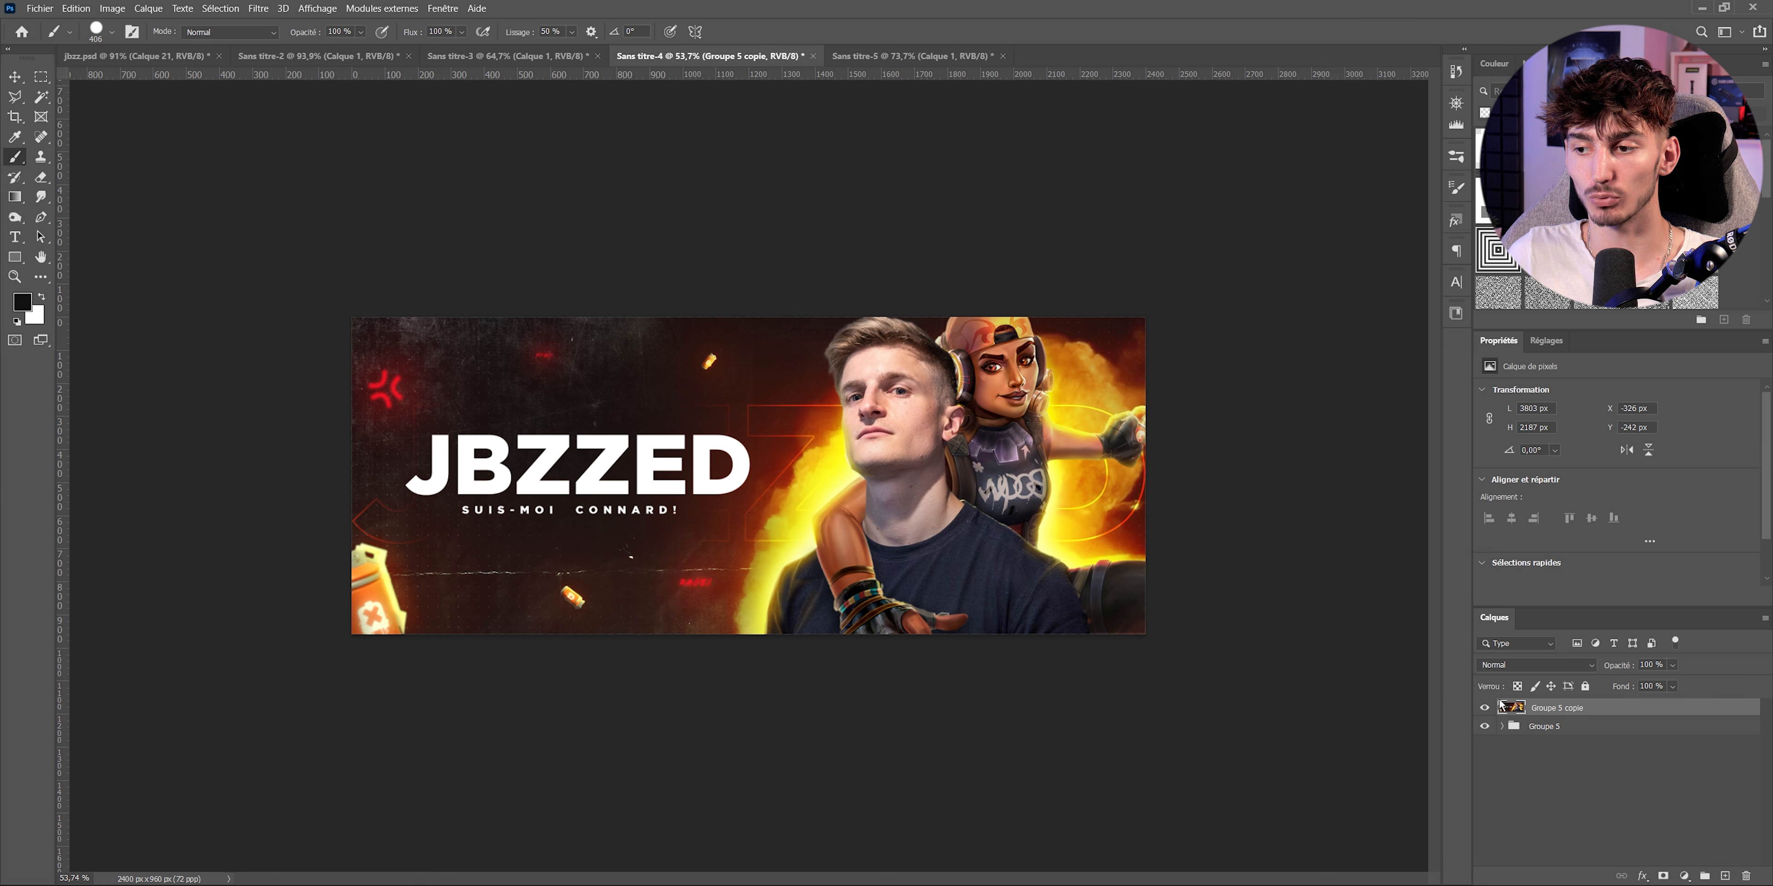
left_click(1484, 708)
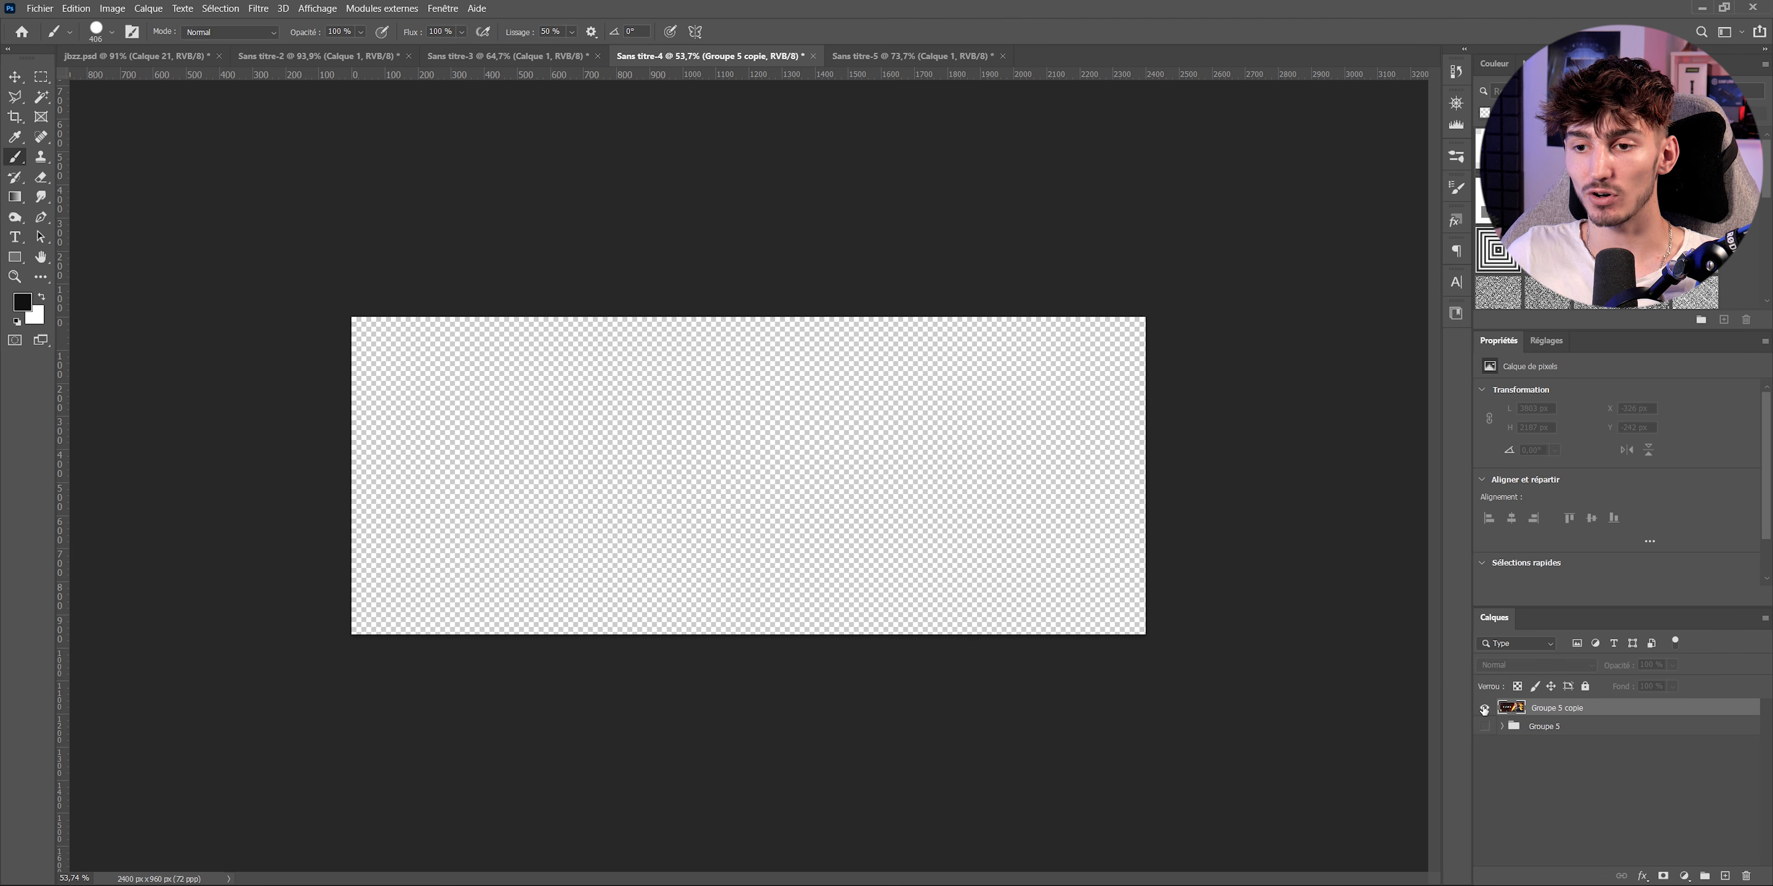
left_click(1484, 709)
left_click(1484, 708)
left_click(1484, 708)
- Select the whole canvas with the rectangular marquee and copy that area of the merged layer to a new layer
left_click(41, 77)
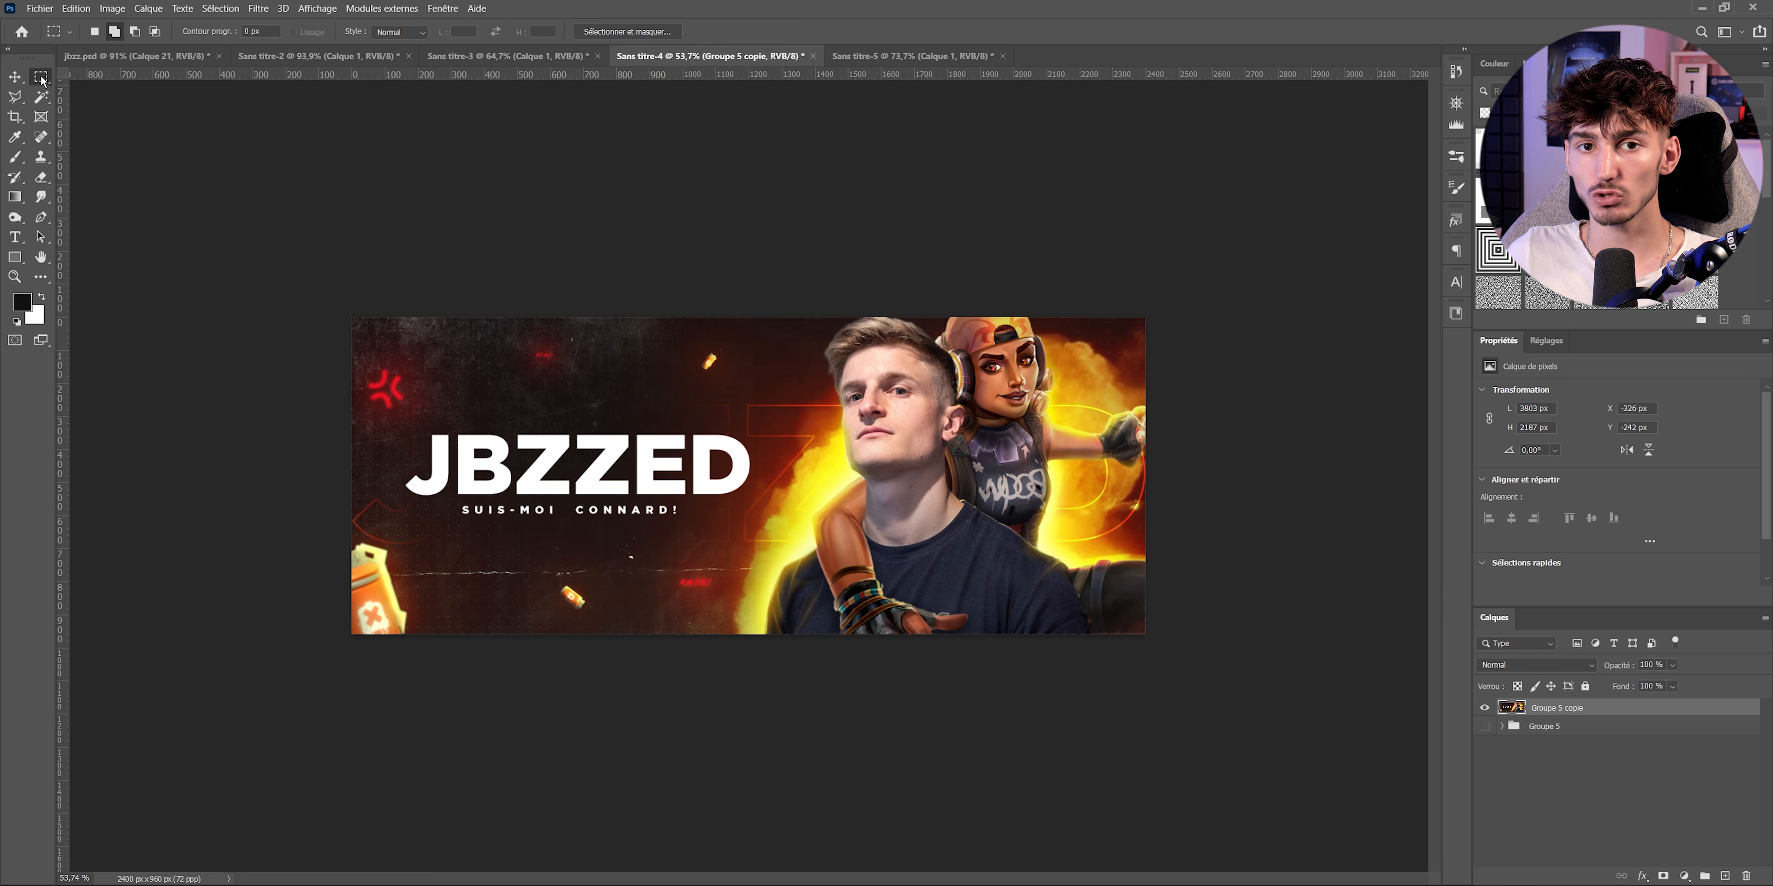
left_click_drag(196, 177, 1428, 695)
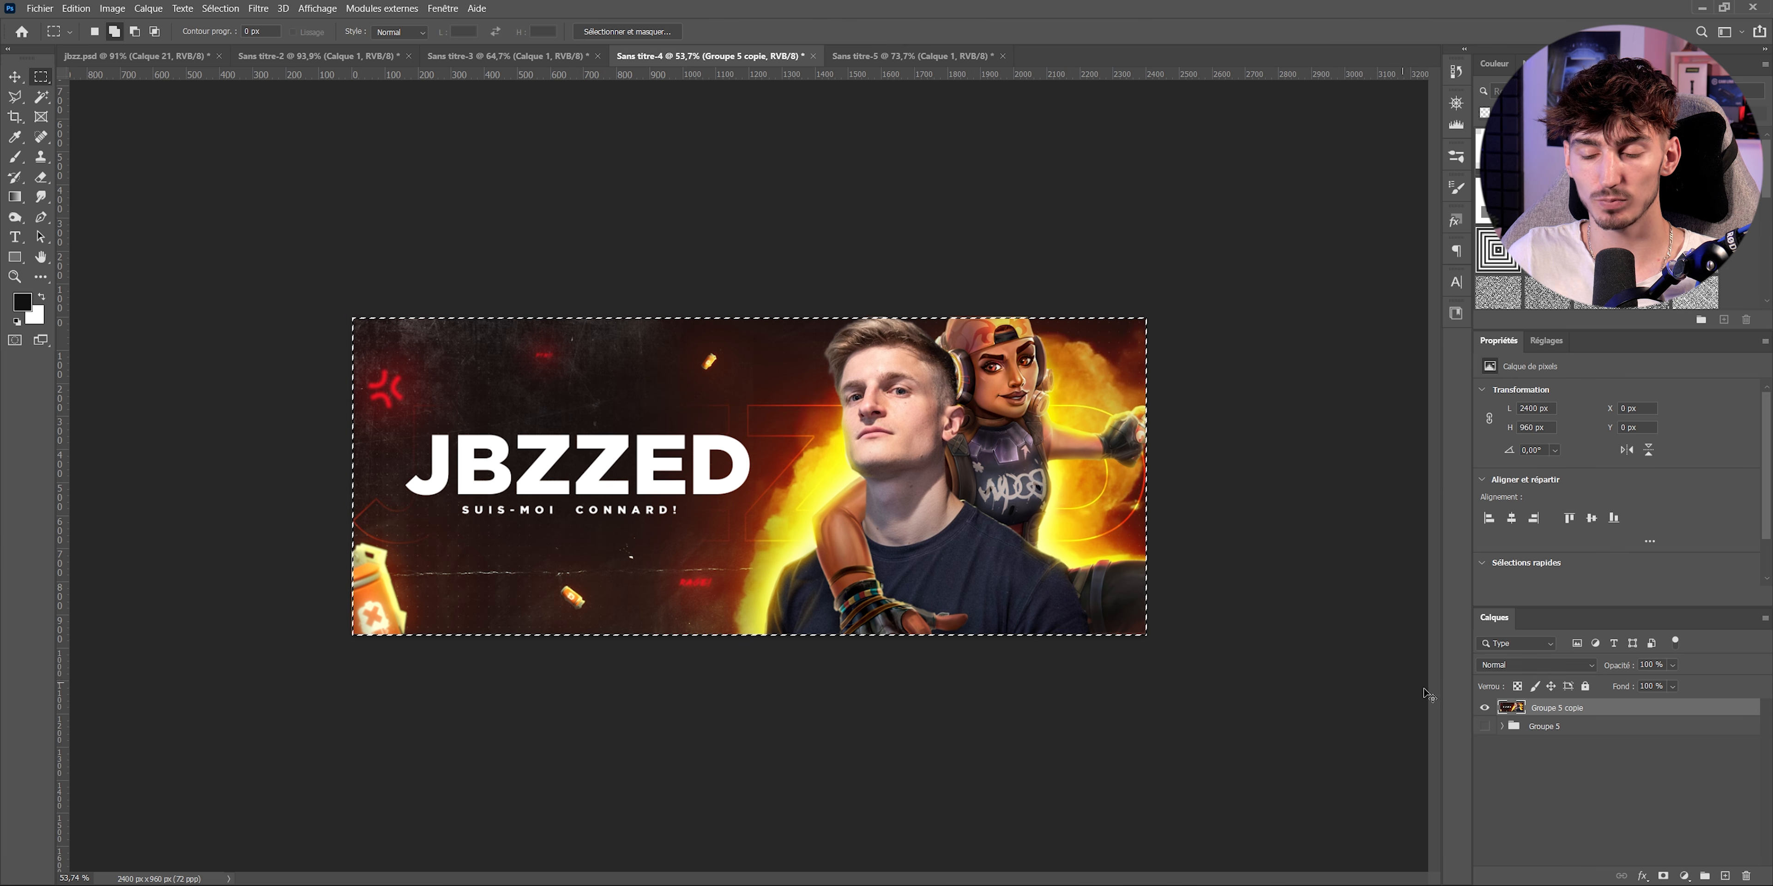
key("ctrl+j")
- Shift the merged layer Groupe 5 copie to examine its content beyond the canvas, then cancel the transform
left_click(1553, 730)
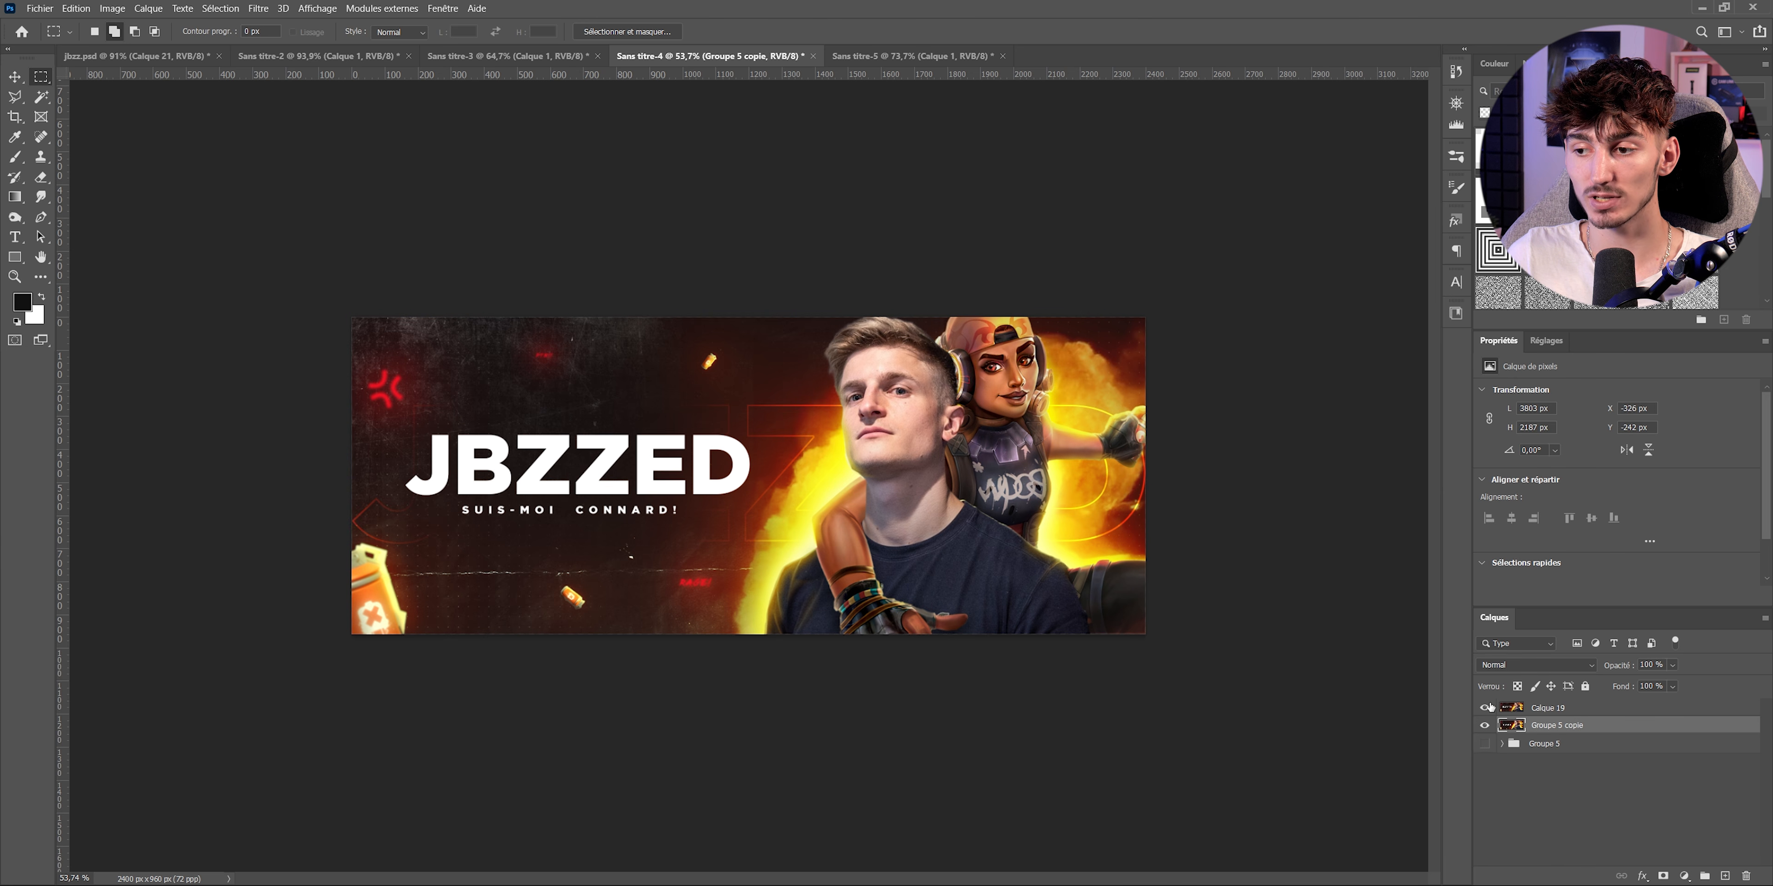
key("ctrl+t")
left_click_drag(956, 562, 763, 567)
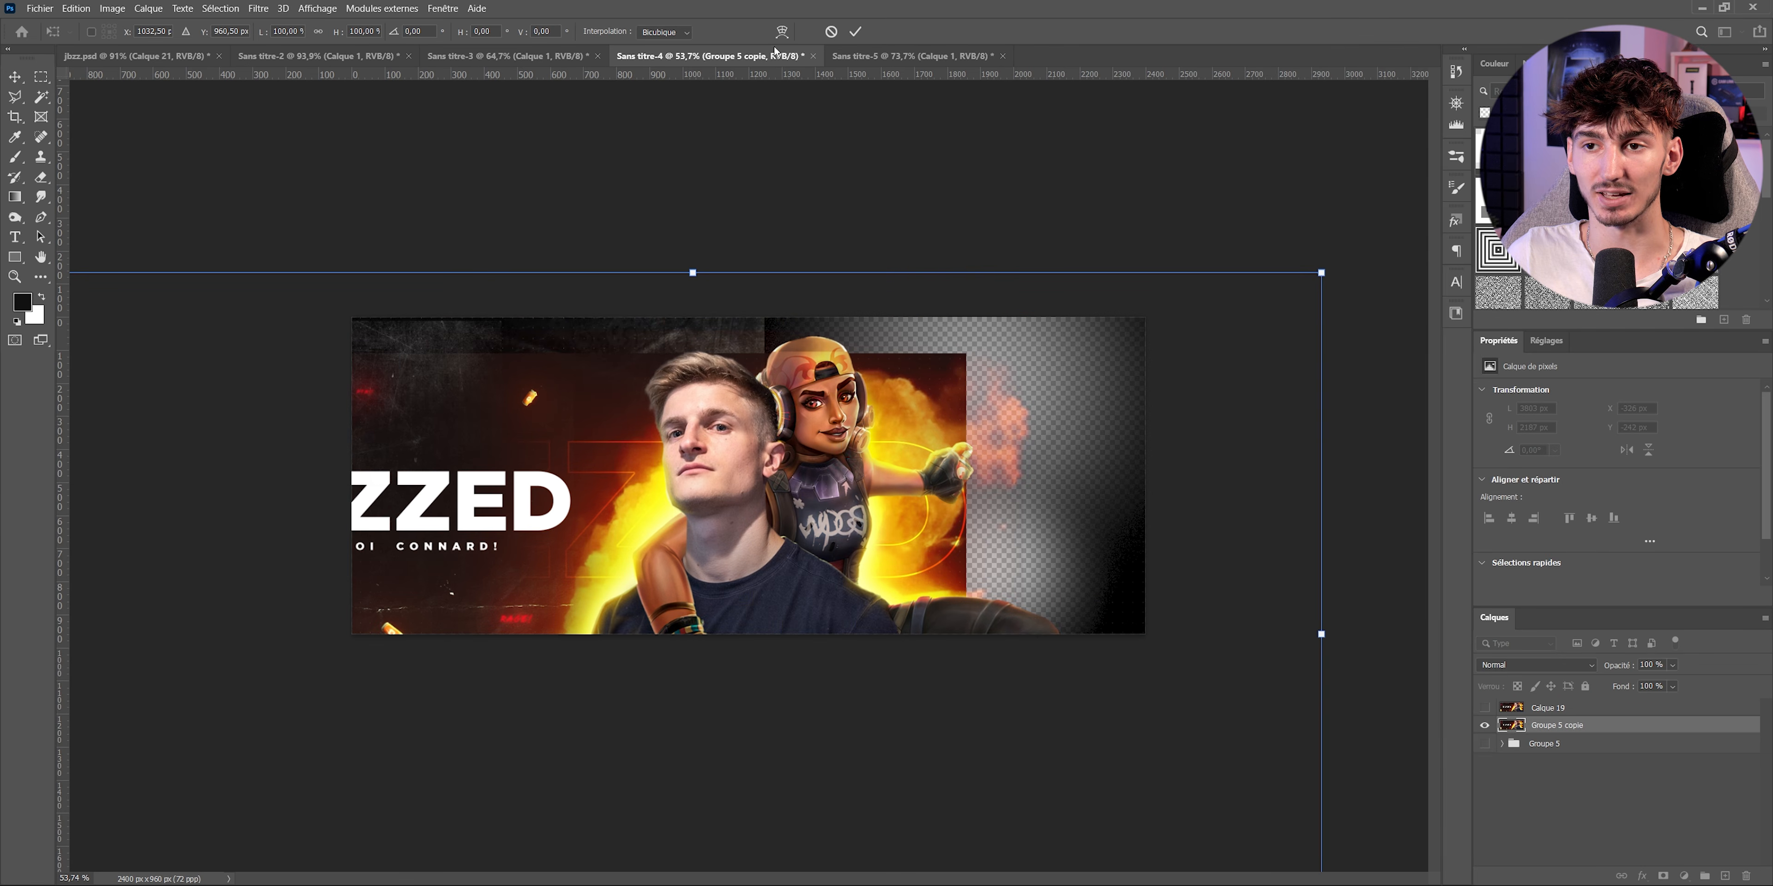
left_click(831, 32)
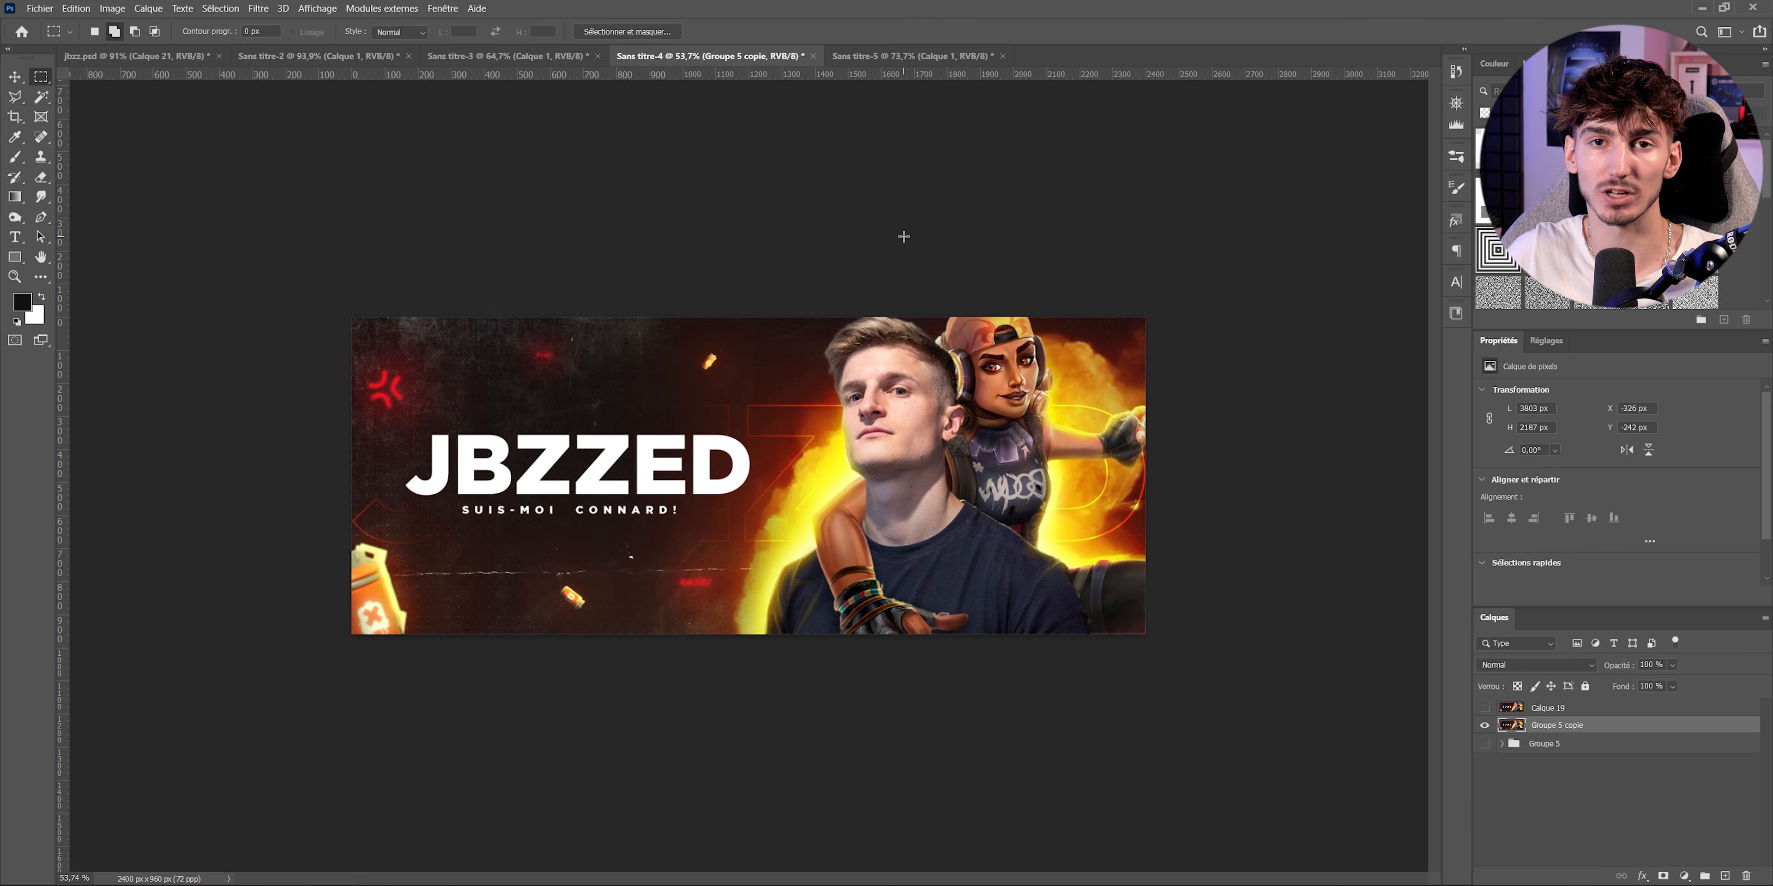
- Delete the merged layer Groupe 5 copie, then show and select its canvas-sized copy, Calque 19
key("Delete")
left_click(1484, 708)
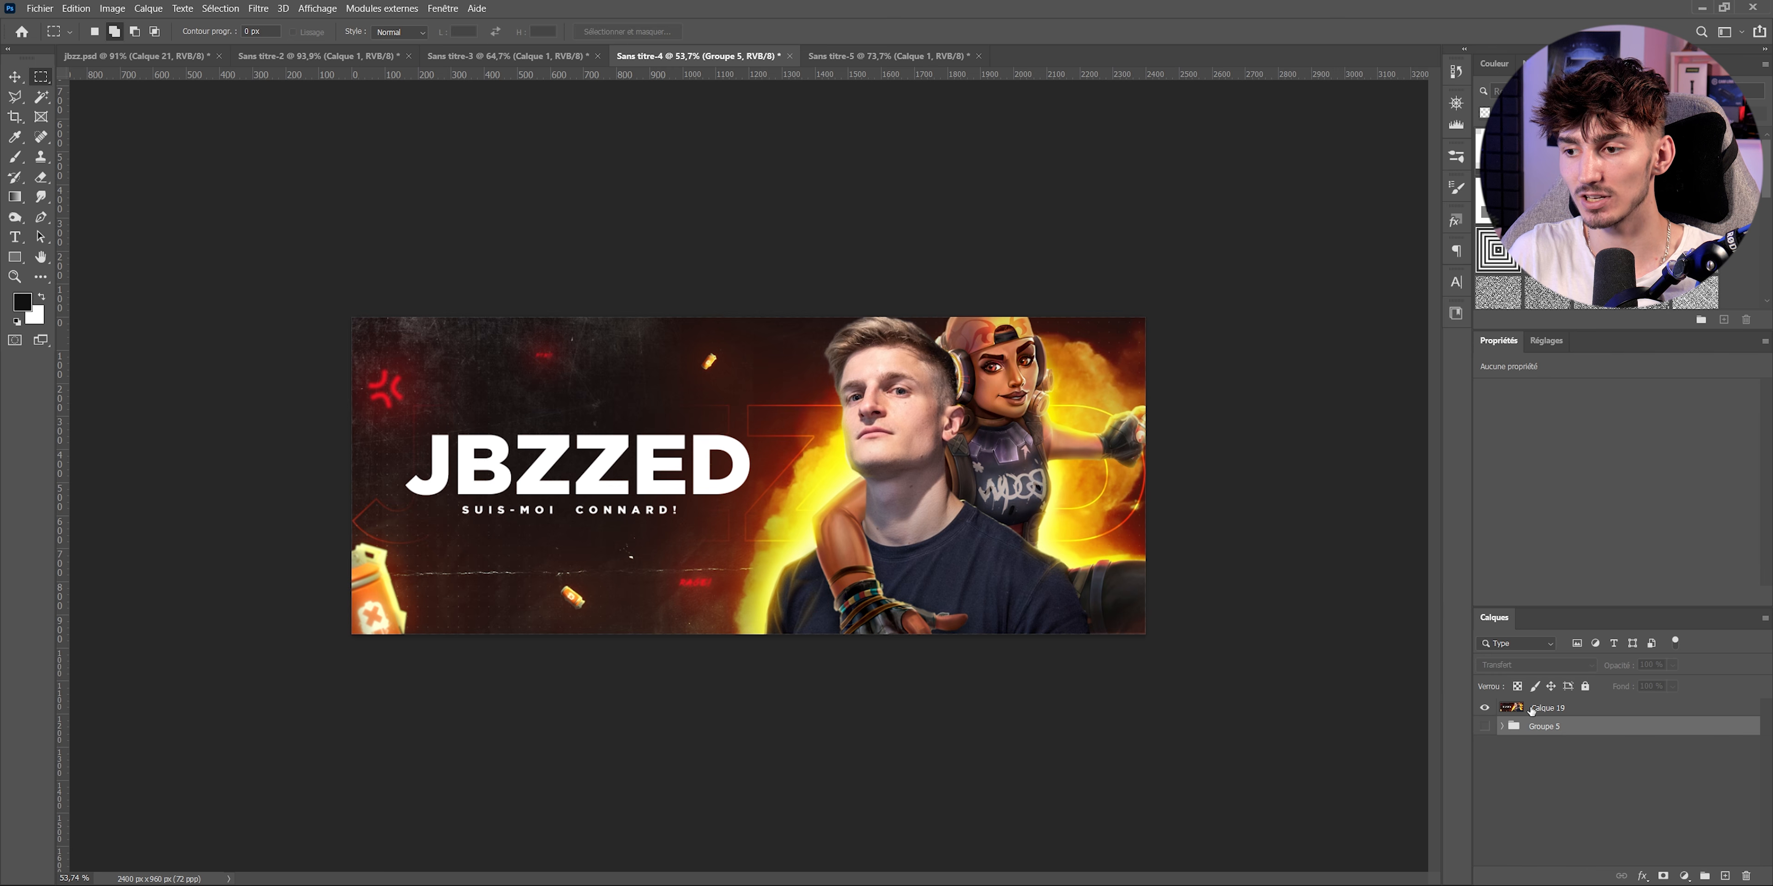
left_click(1531, 711)
key("ctrl+t")
mouse_move(863, 407)
left_mouse_down()
mouse_move(814, 406)
mouse_move(883, 470)
mouse_move(643, 443)
mouse_move(922, 413)
mouse_move(863, 421)
left_mouse_up()
key("Return")
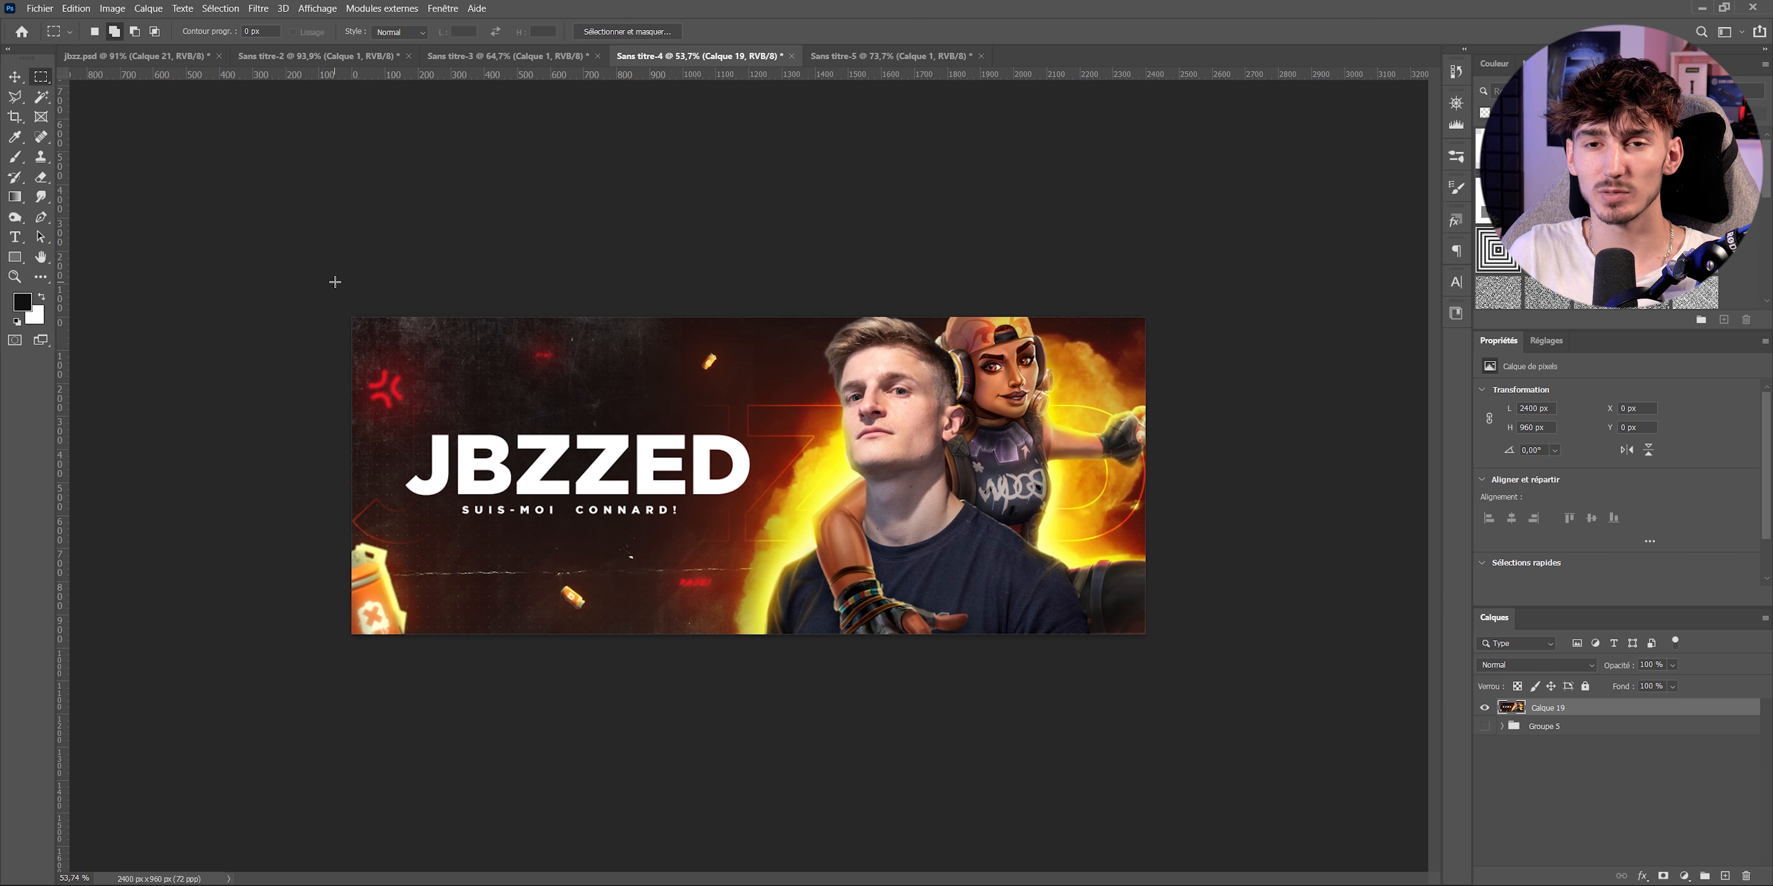
- Start a Field Blur on Calque 19 and remove the blur at pins on the JBZZED title's middle, first and last letters
left_click(259, 8)
mouse_move(319, 251)
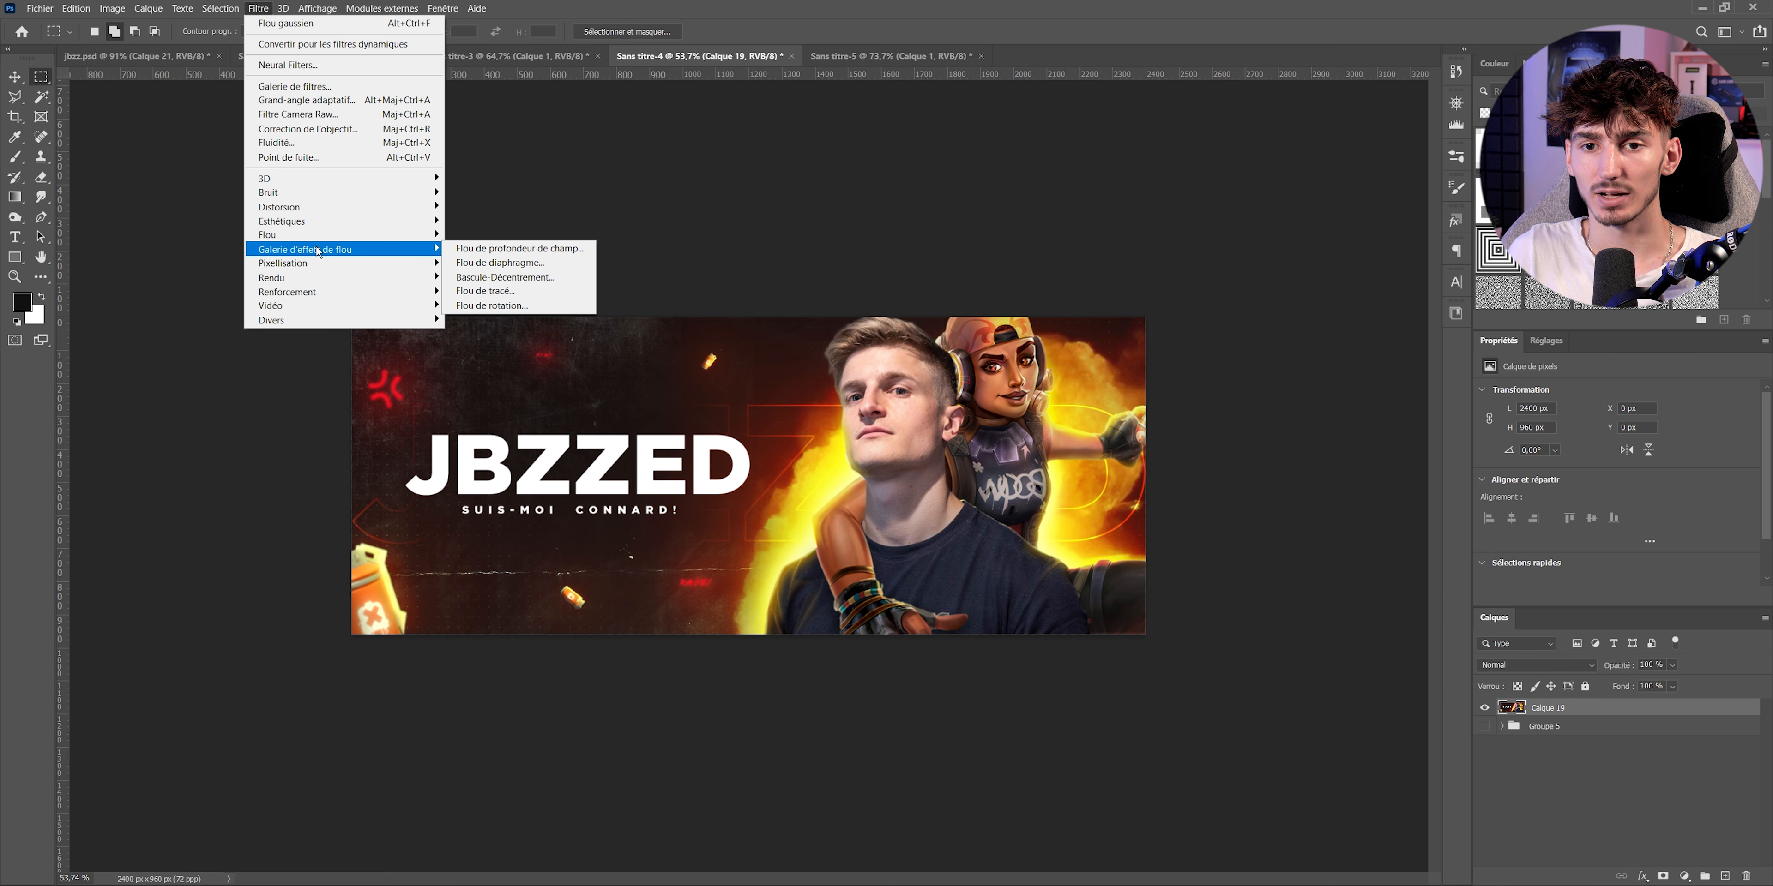
left_click(515, 250)
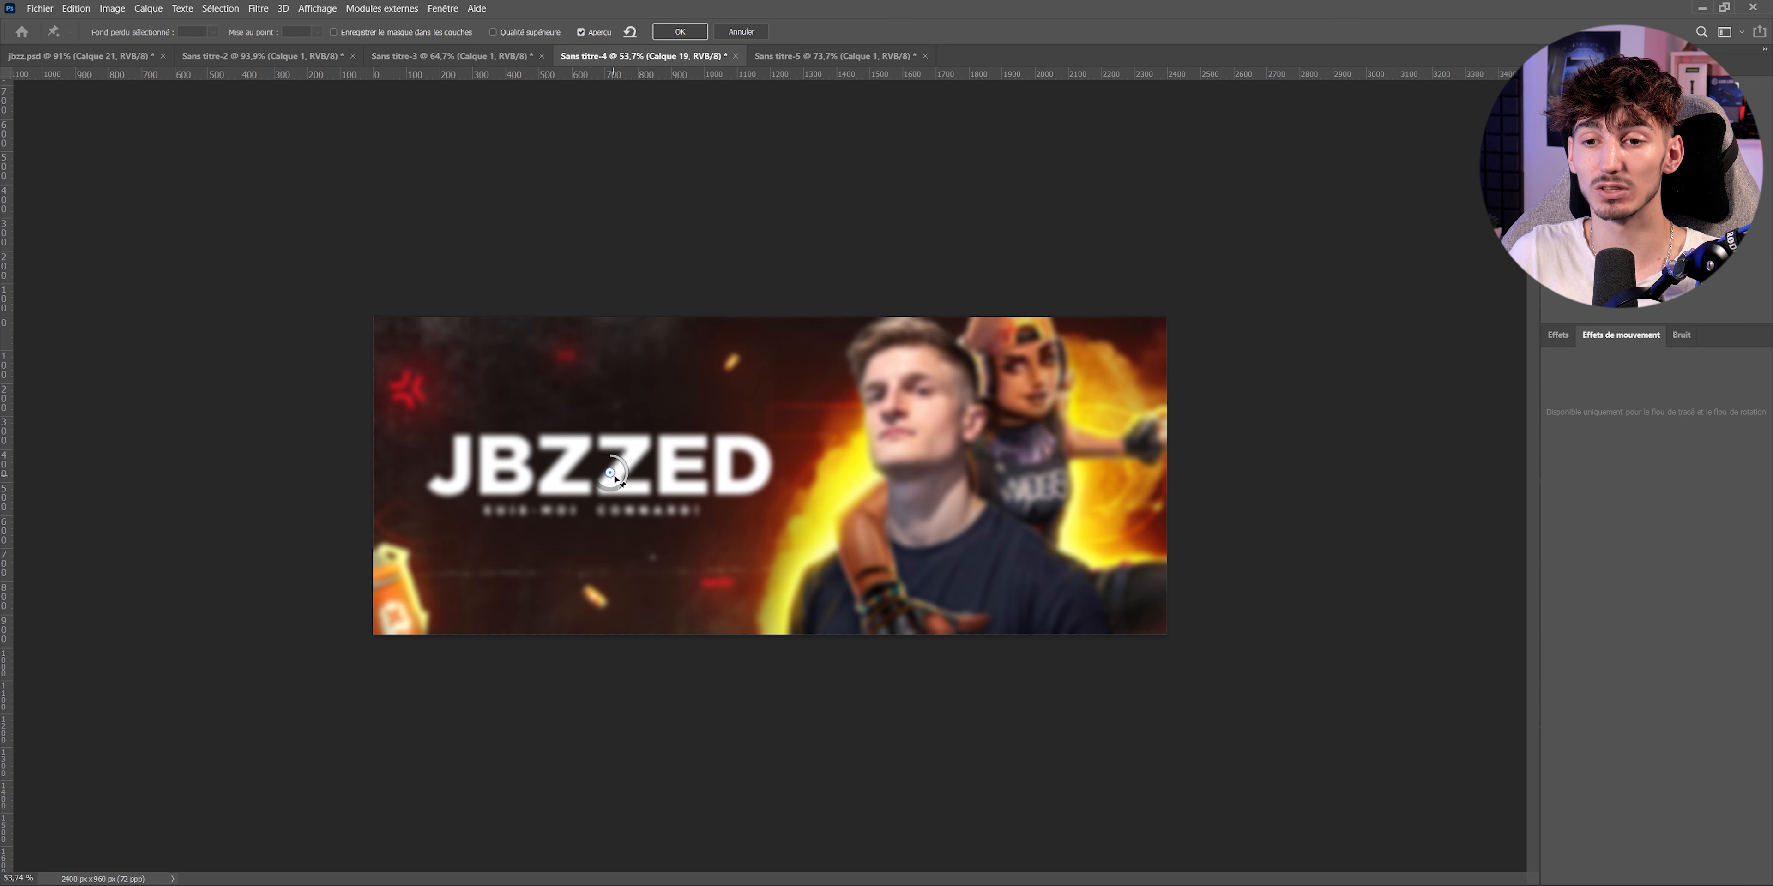
left_click_drag(614, 476, 616, 457)
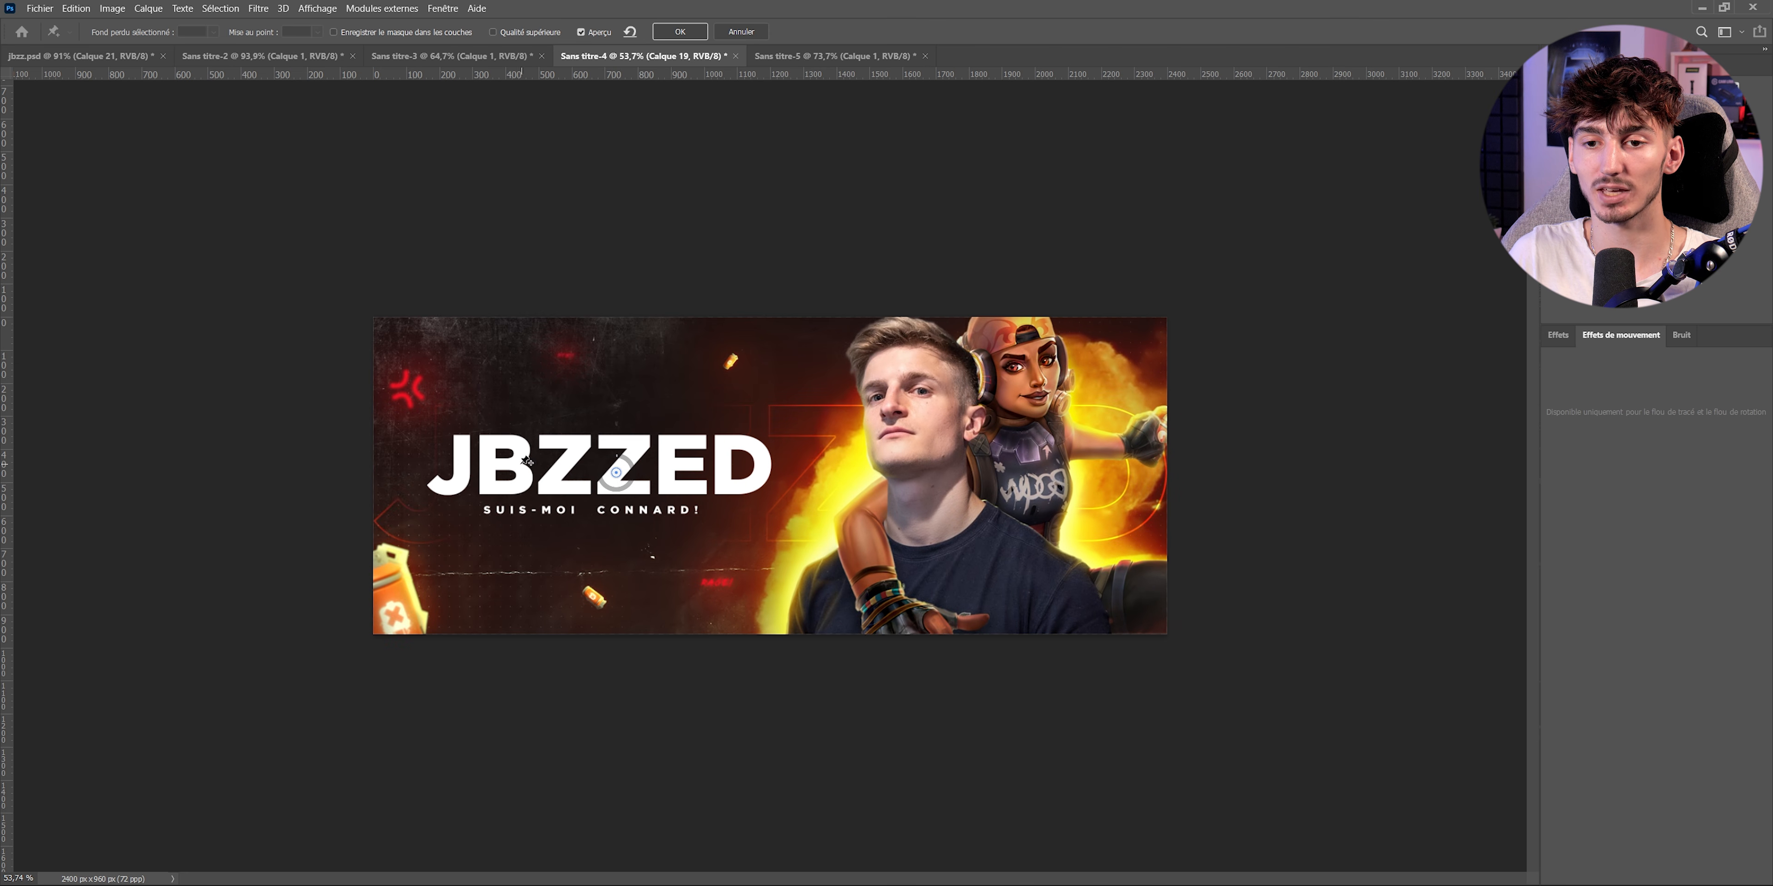
left_click(465, 465)
left_click_drag(480, 480, 472, 451)
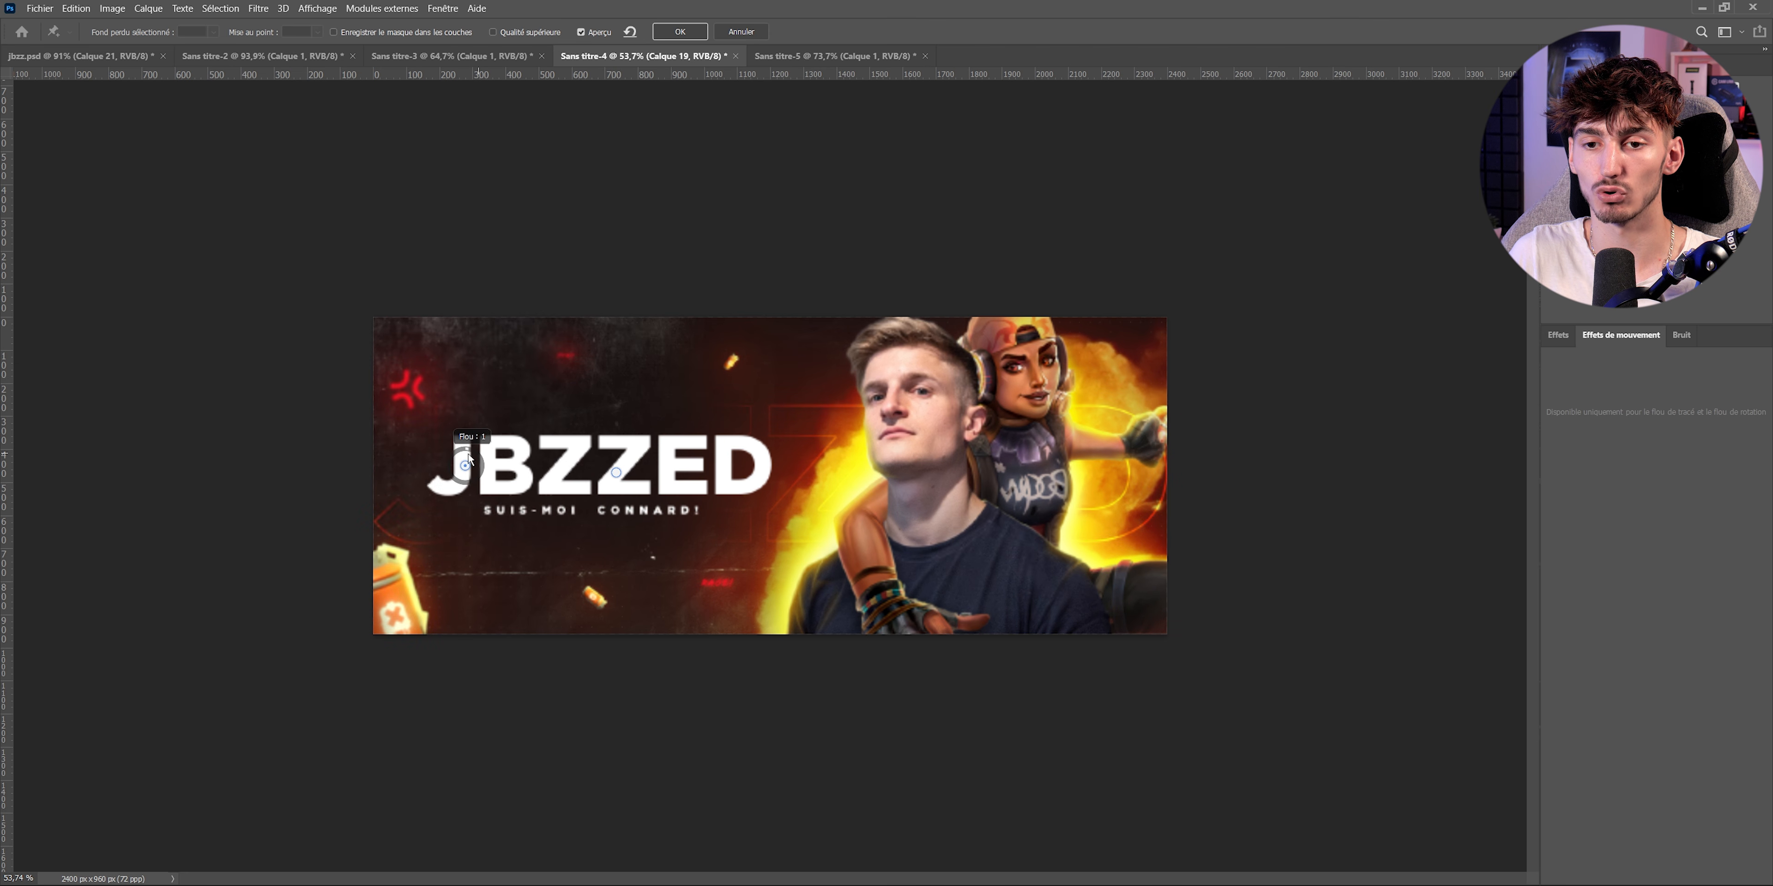
left_click(725, 466)
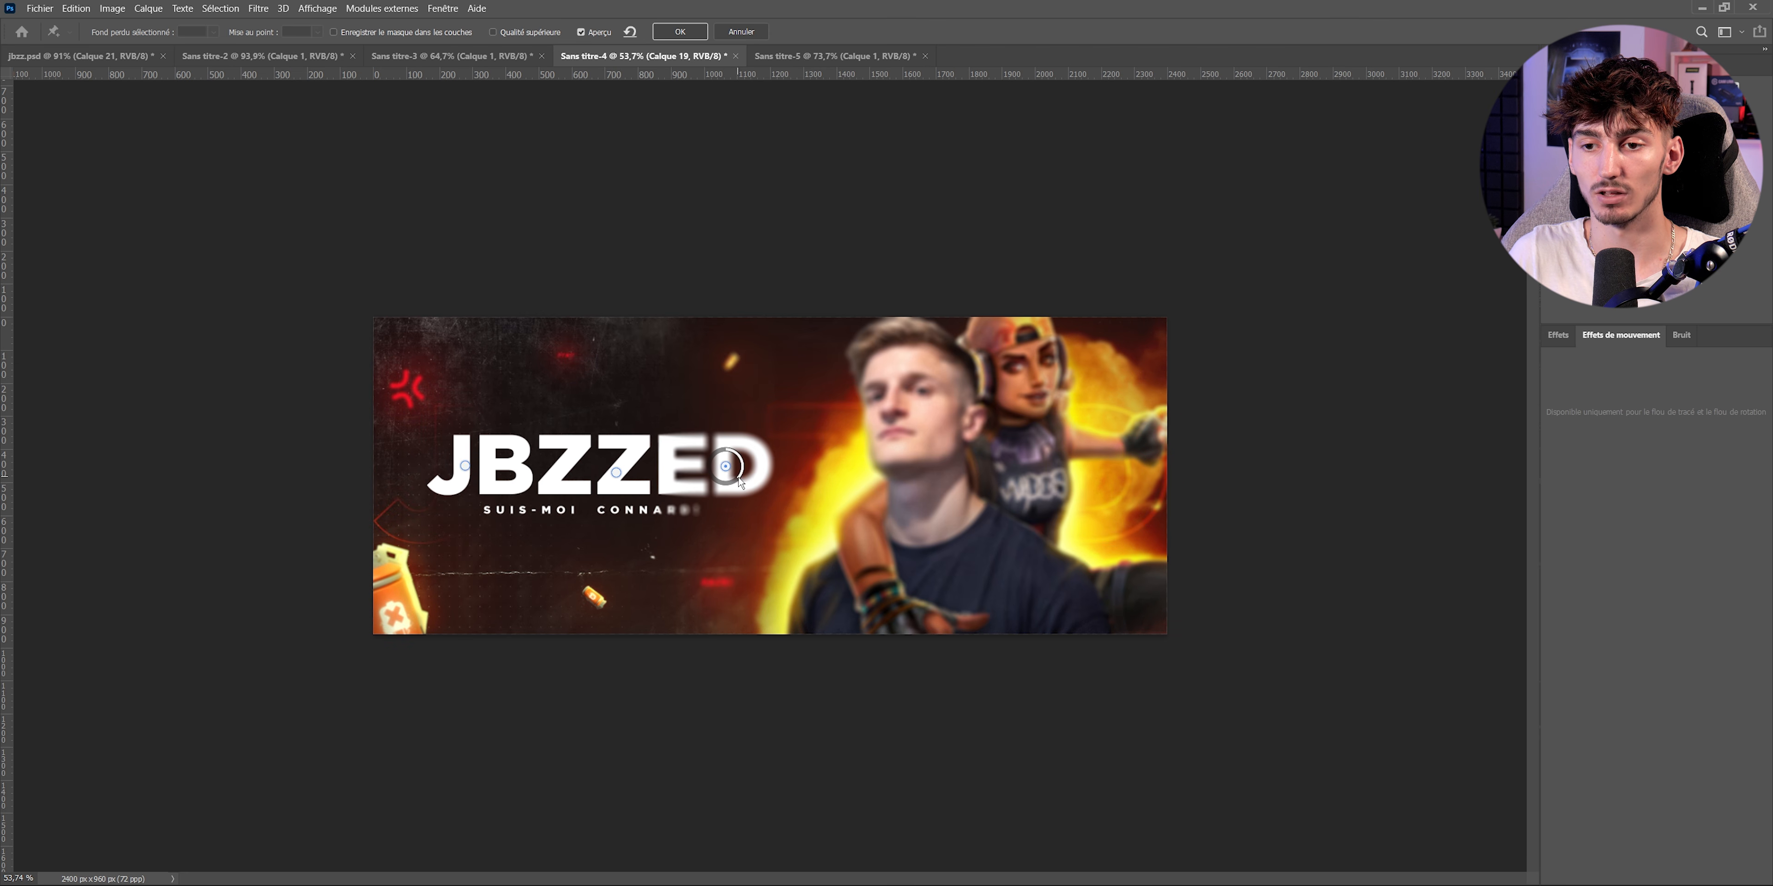
left_click_drag(739, 480, 732, 452)
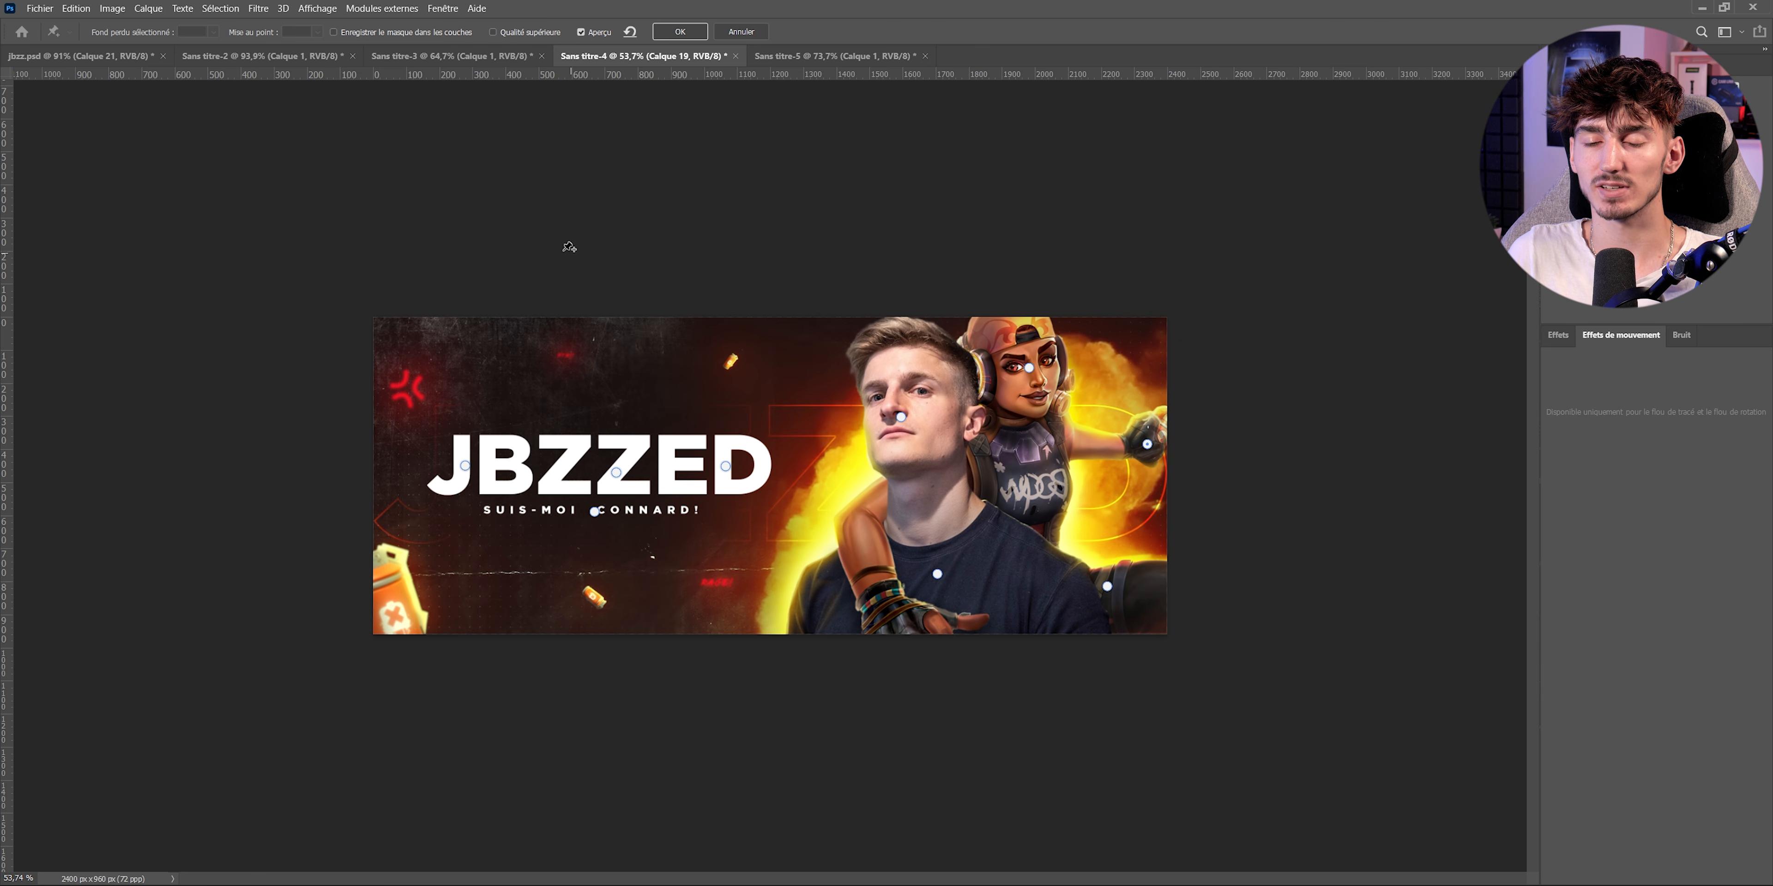
- Add slightly blurred pins outside the banner's edges and apply the Field Blur
left_click(439, 272)
left_click_drag(451, 287, 443, 265)
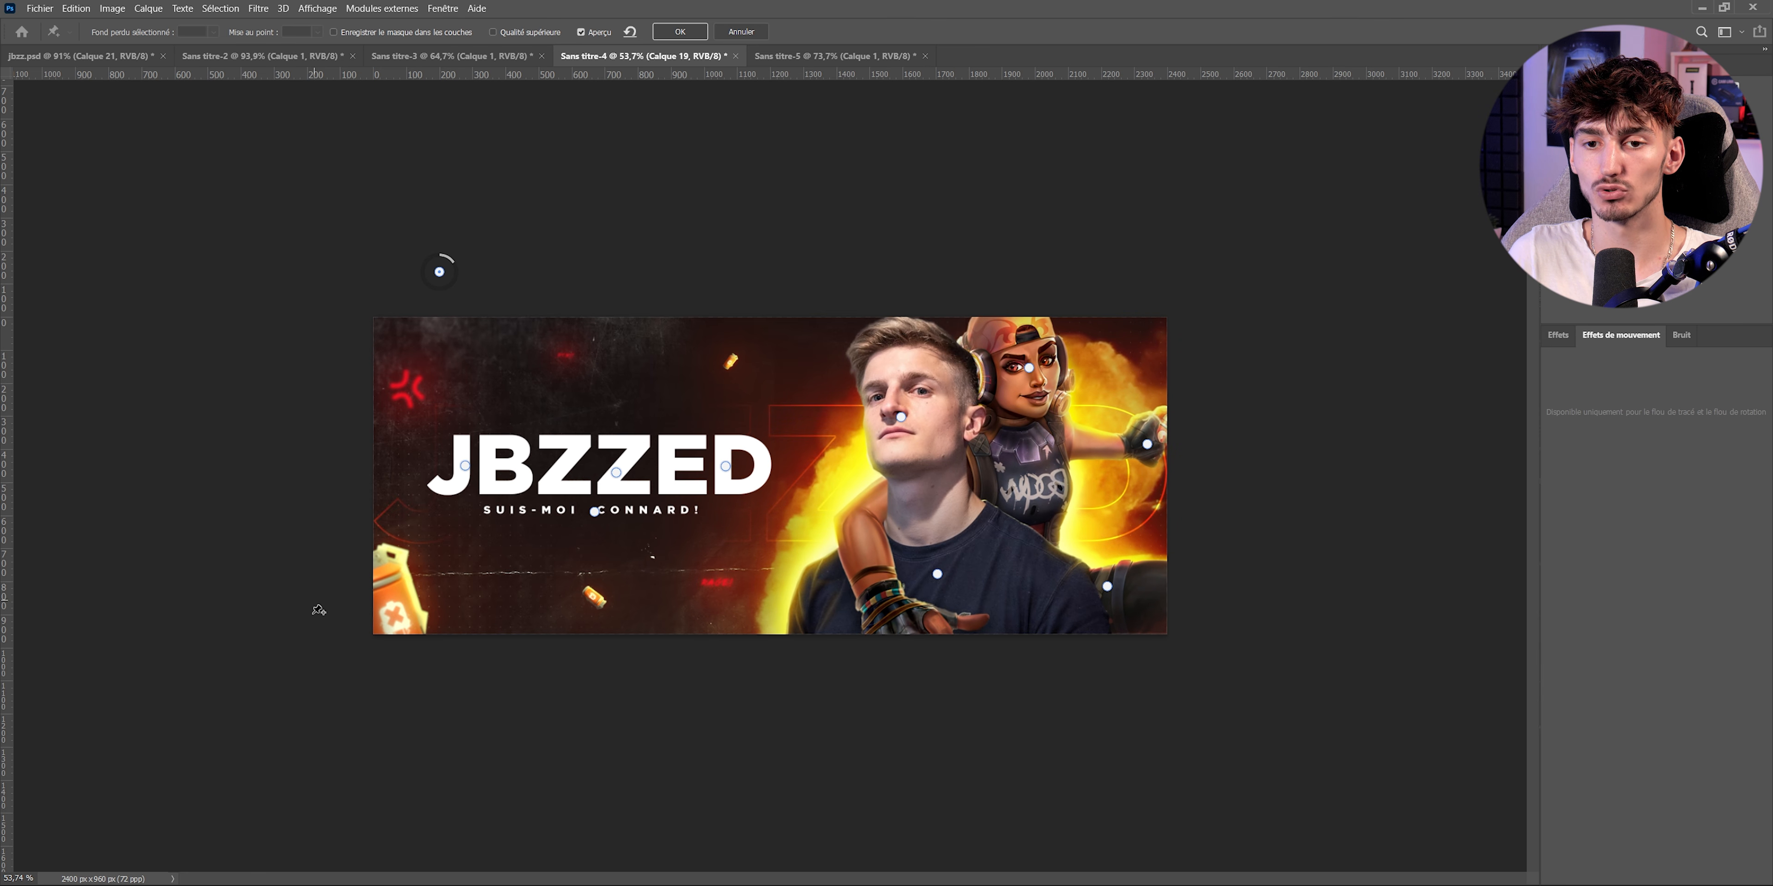
left_click(286, 668)
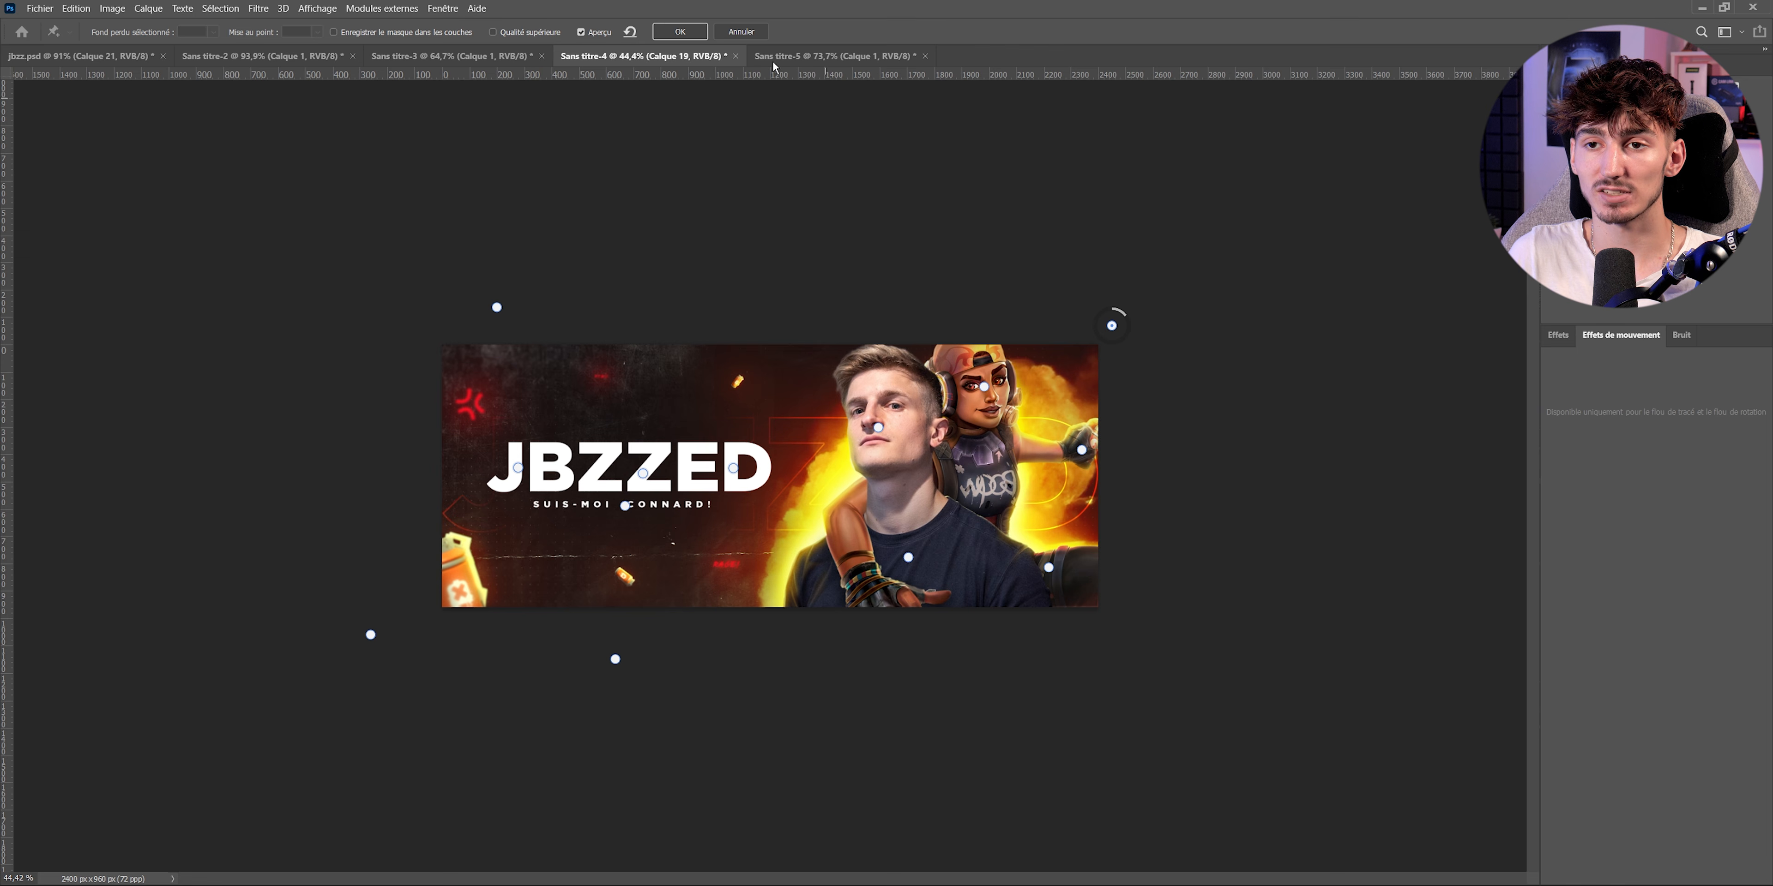
left_click(679, 31)
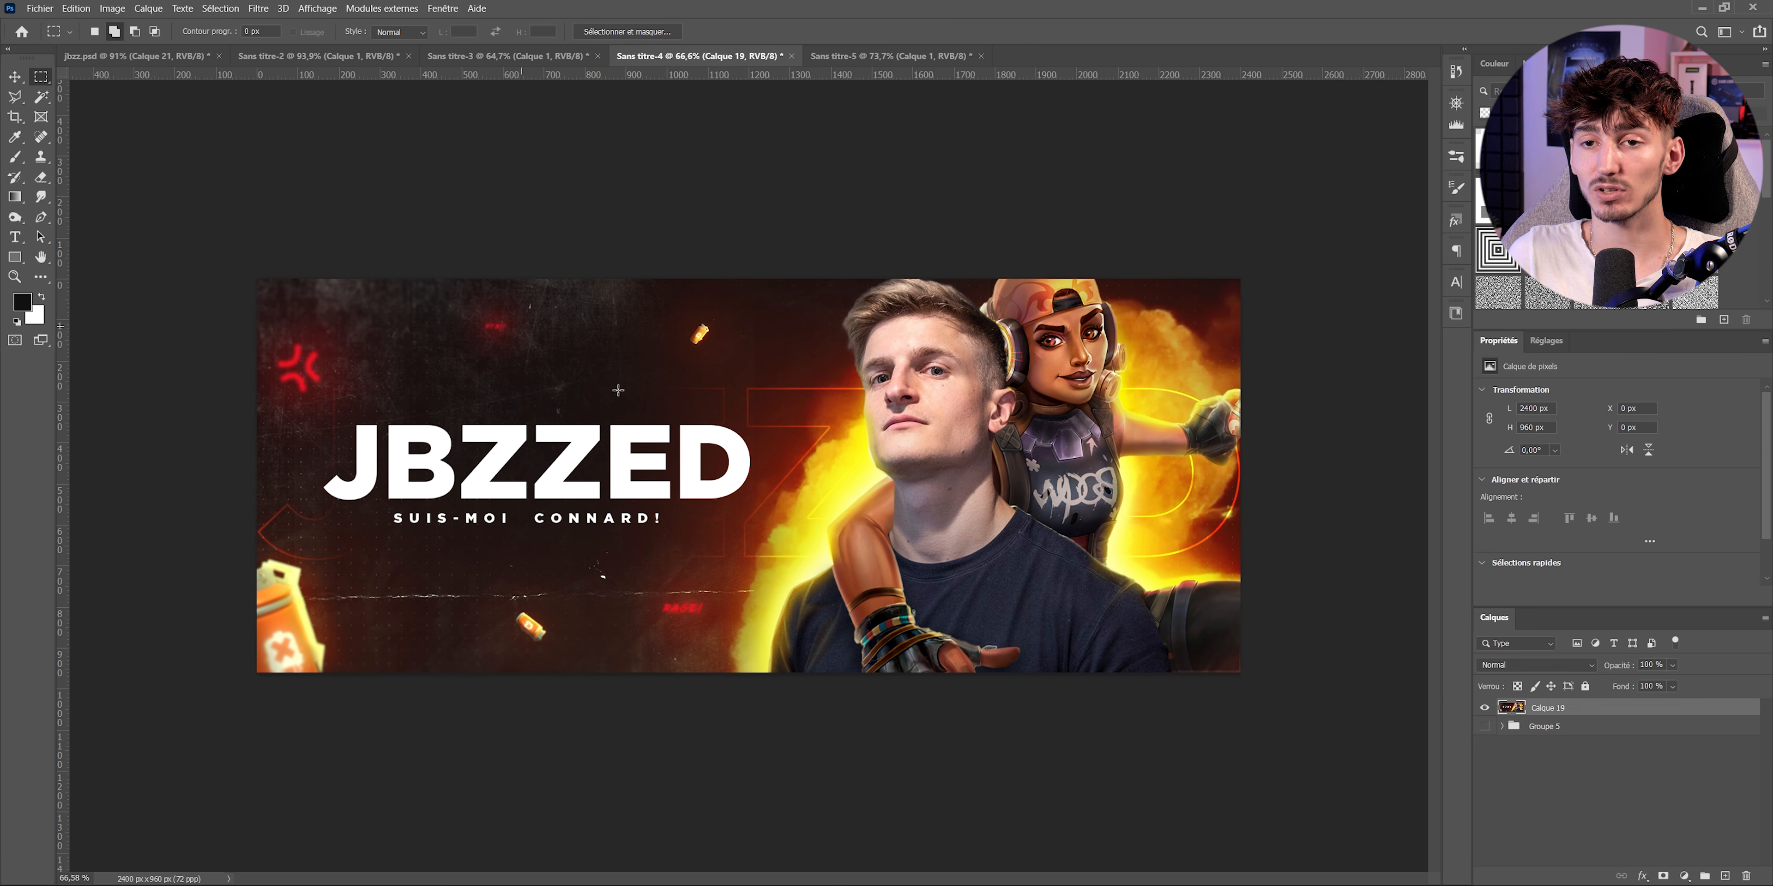
- Convert Calque 19 to a smart object and open the Camera Raw filter on it
right_click(1576, 712)
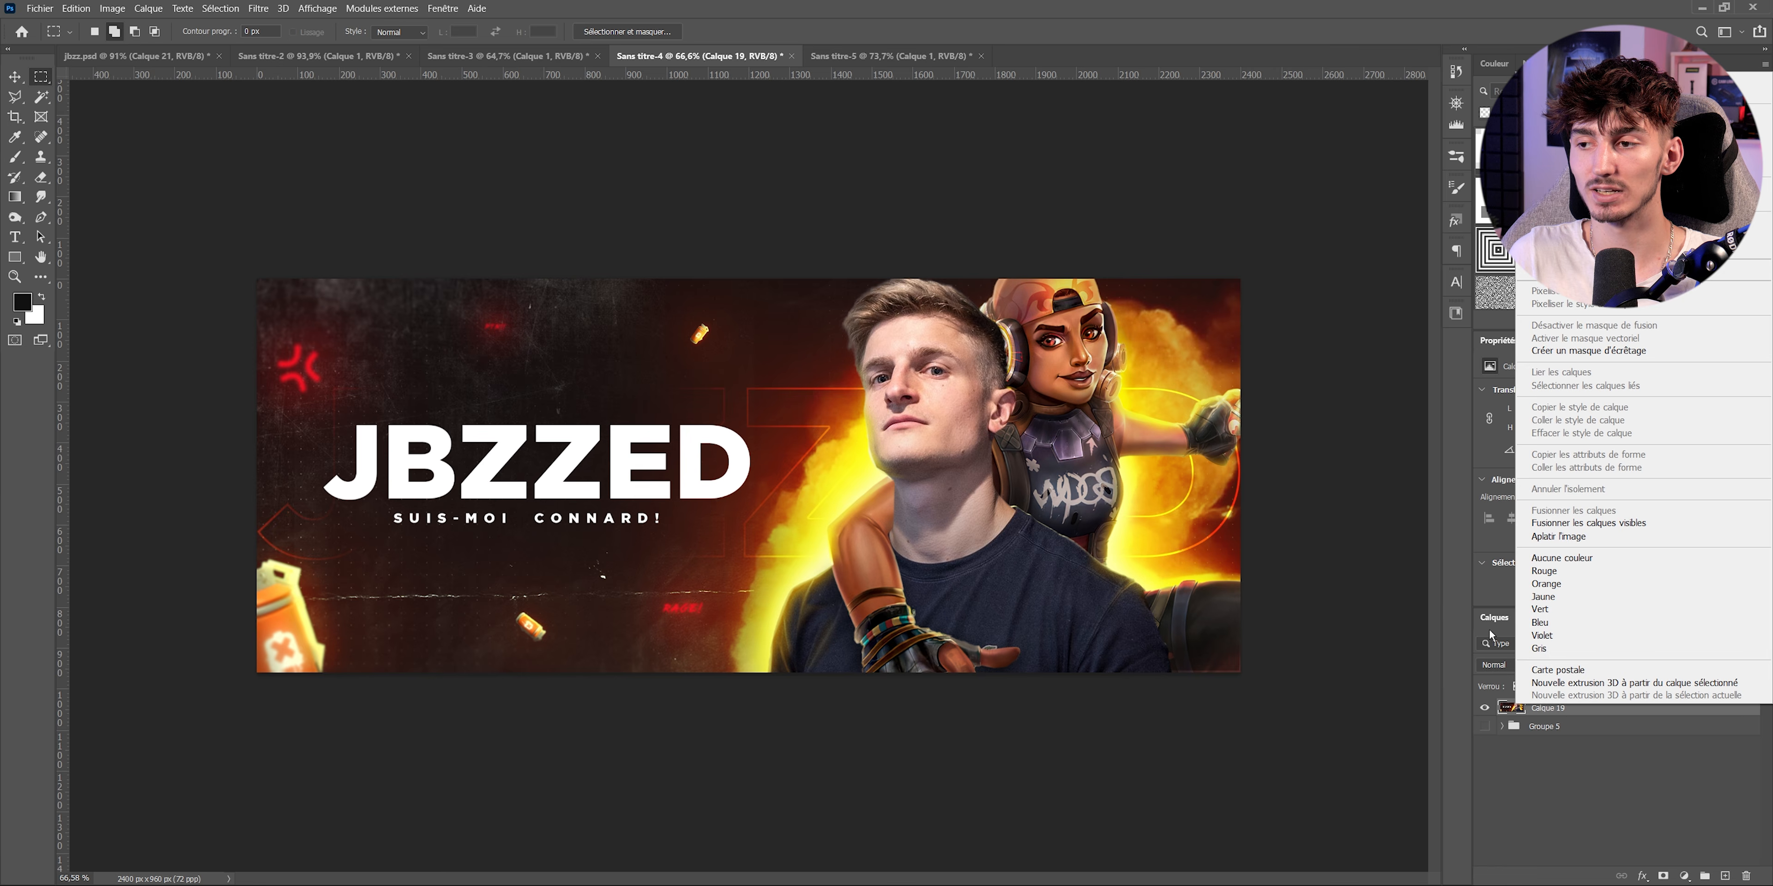
left_click(1564, 269)
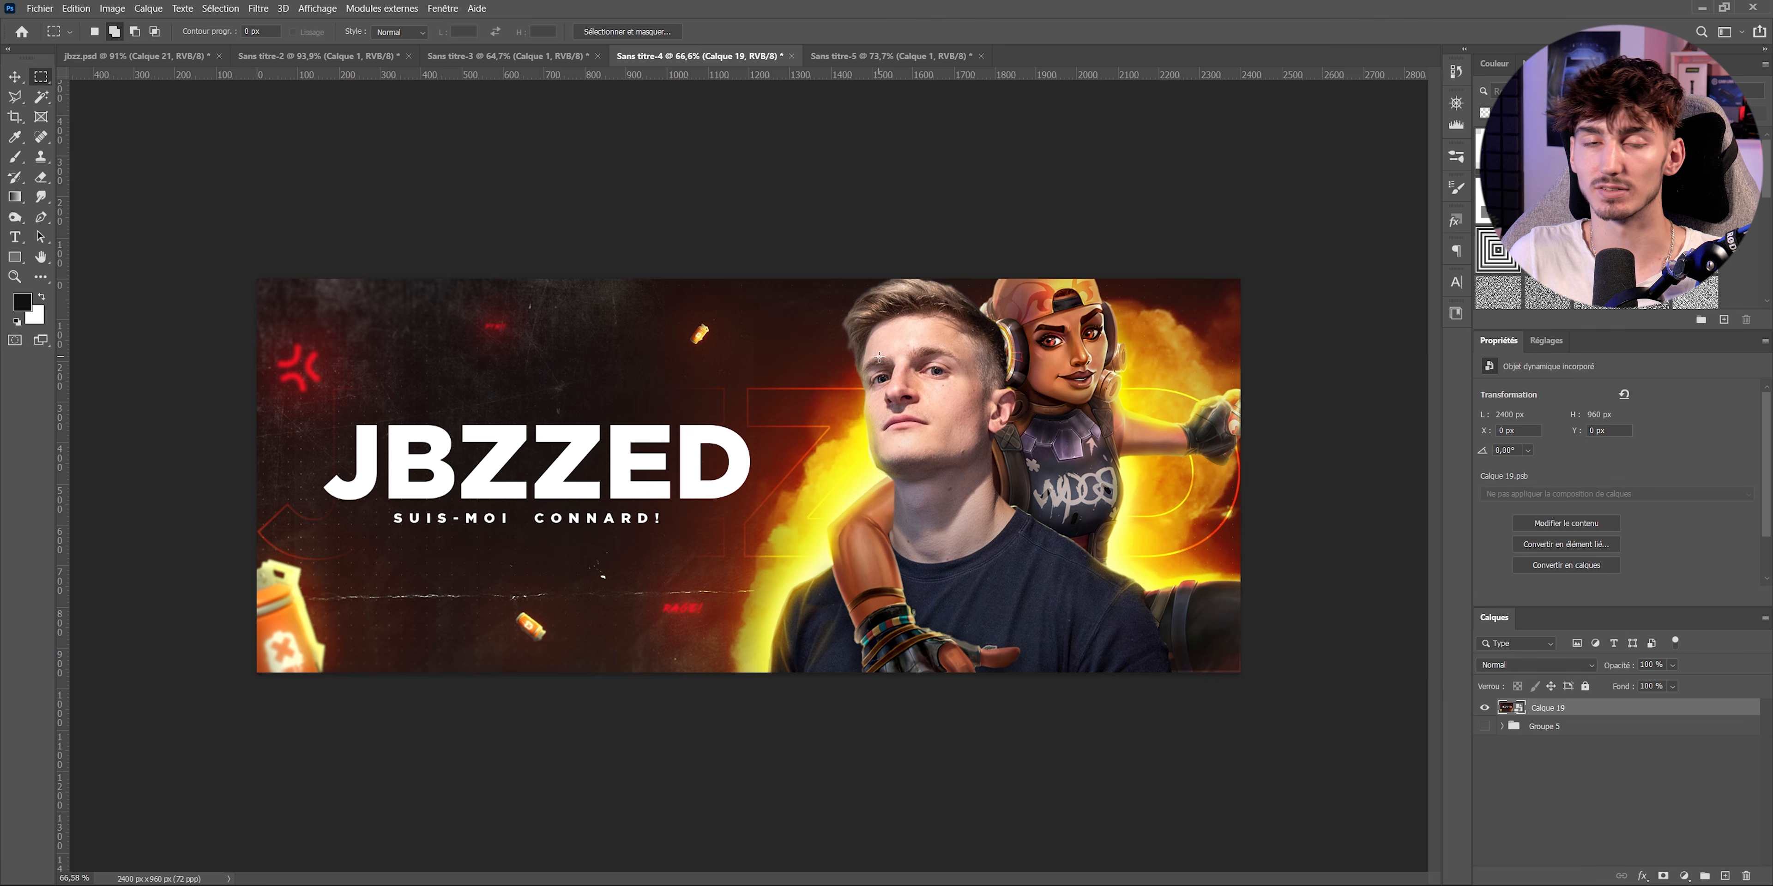
left_click(258, 8)
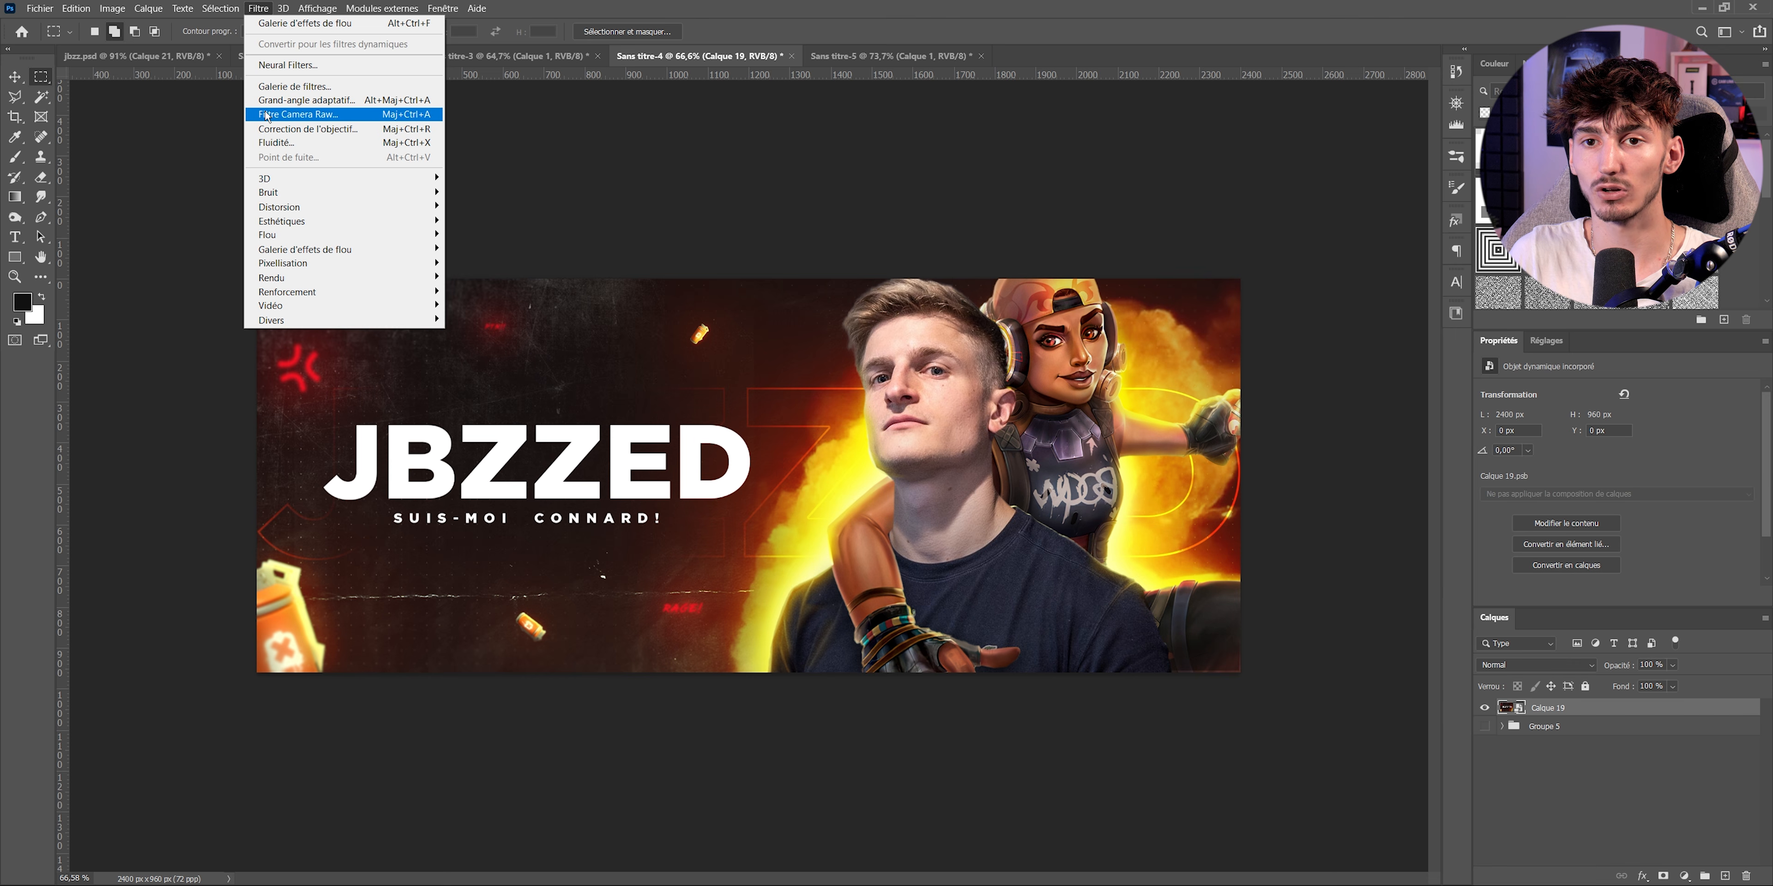
left_click(298, 114)
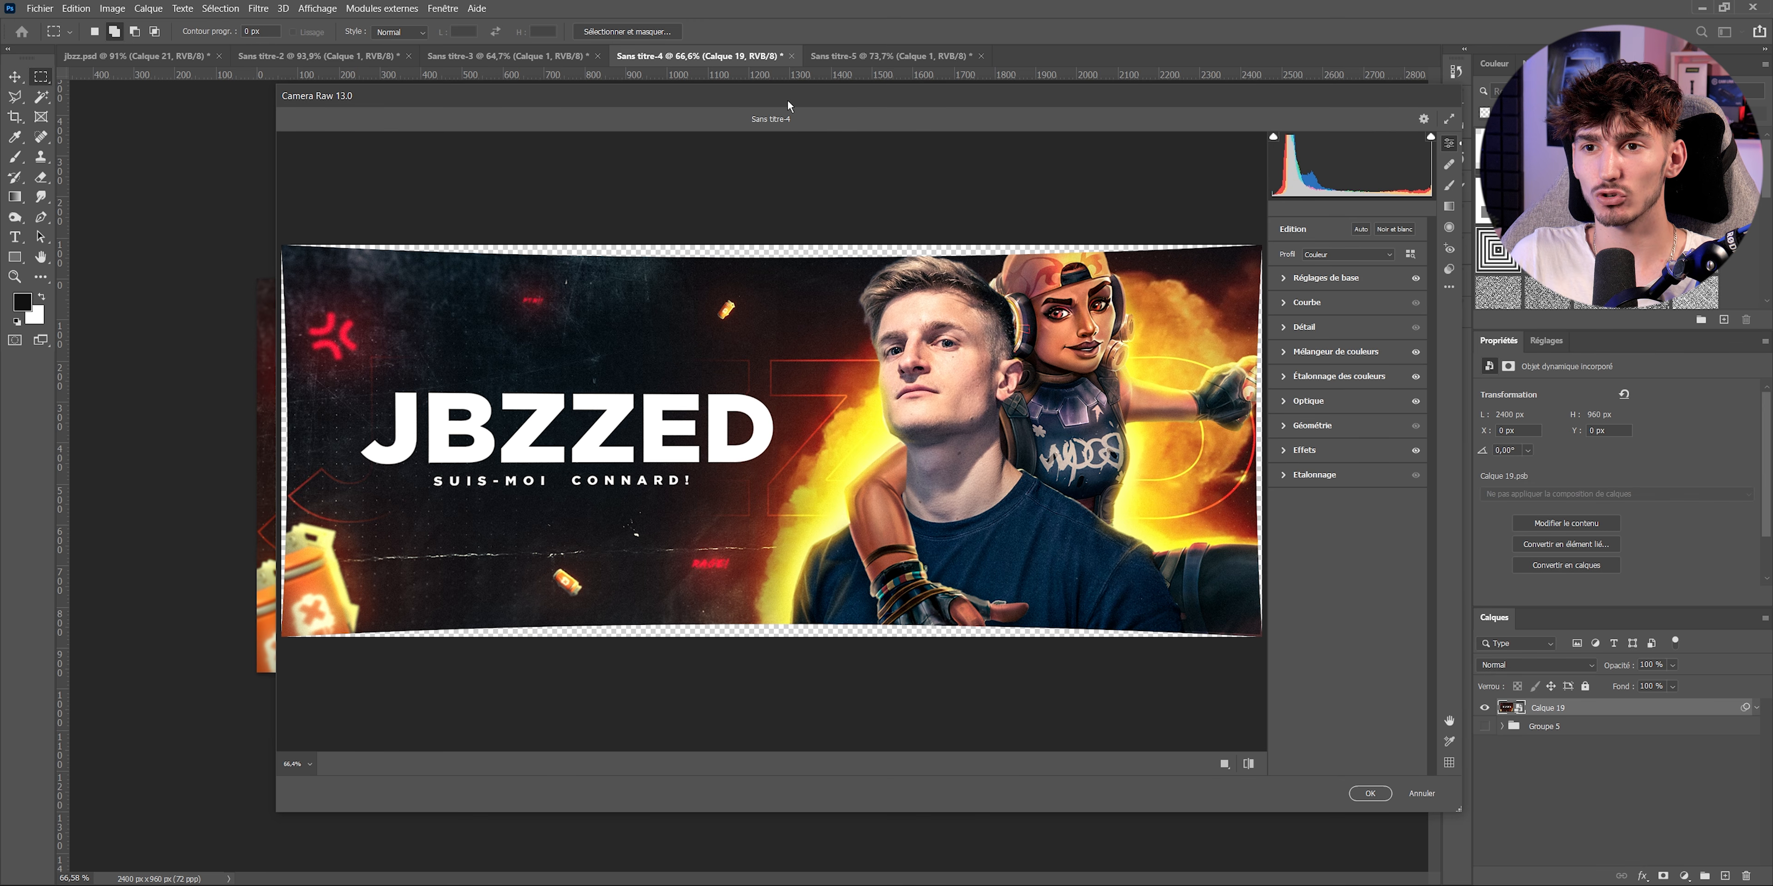
left_click_drag(788, 105, 744, 108)
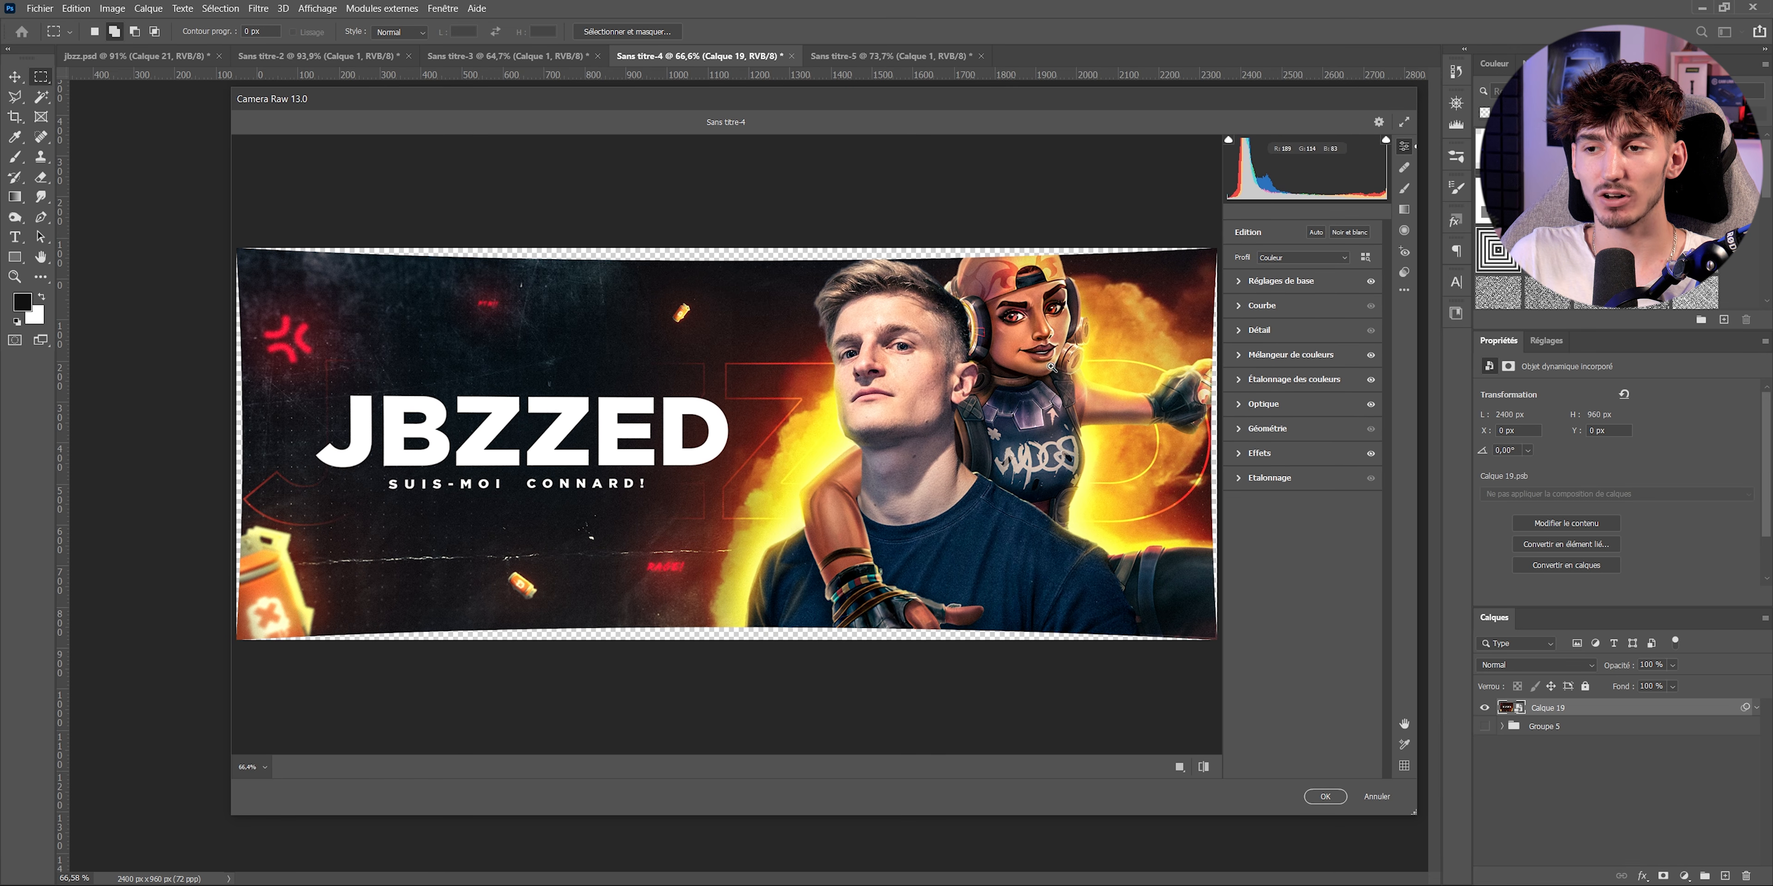
- Set Clarity to 25 in the basic adjustments, checking the effect on the whole banner
left_click(1249, 280)
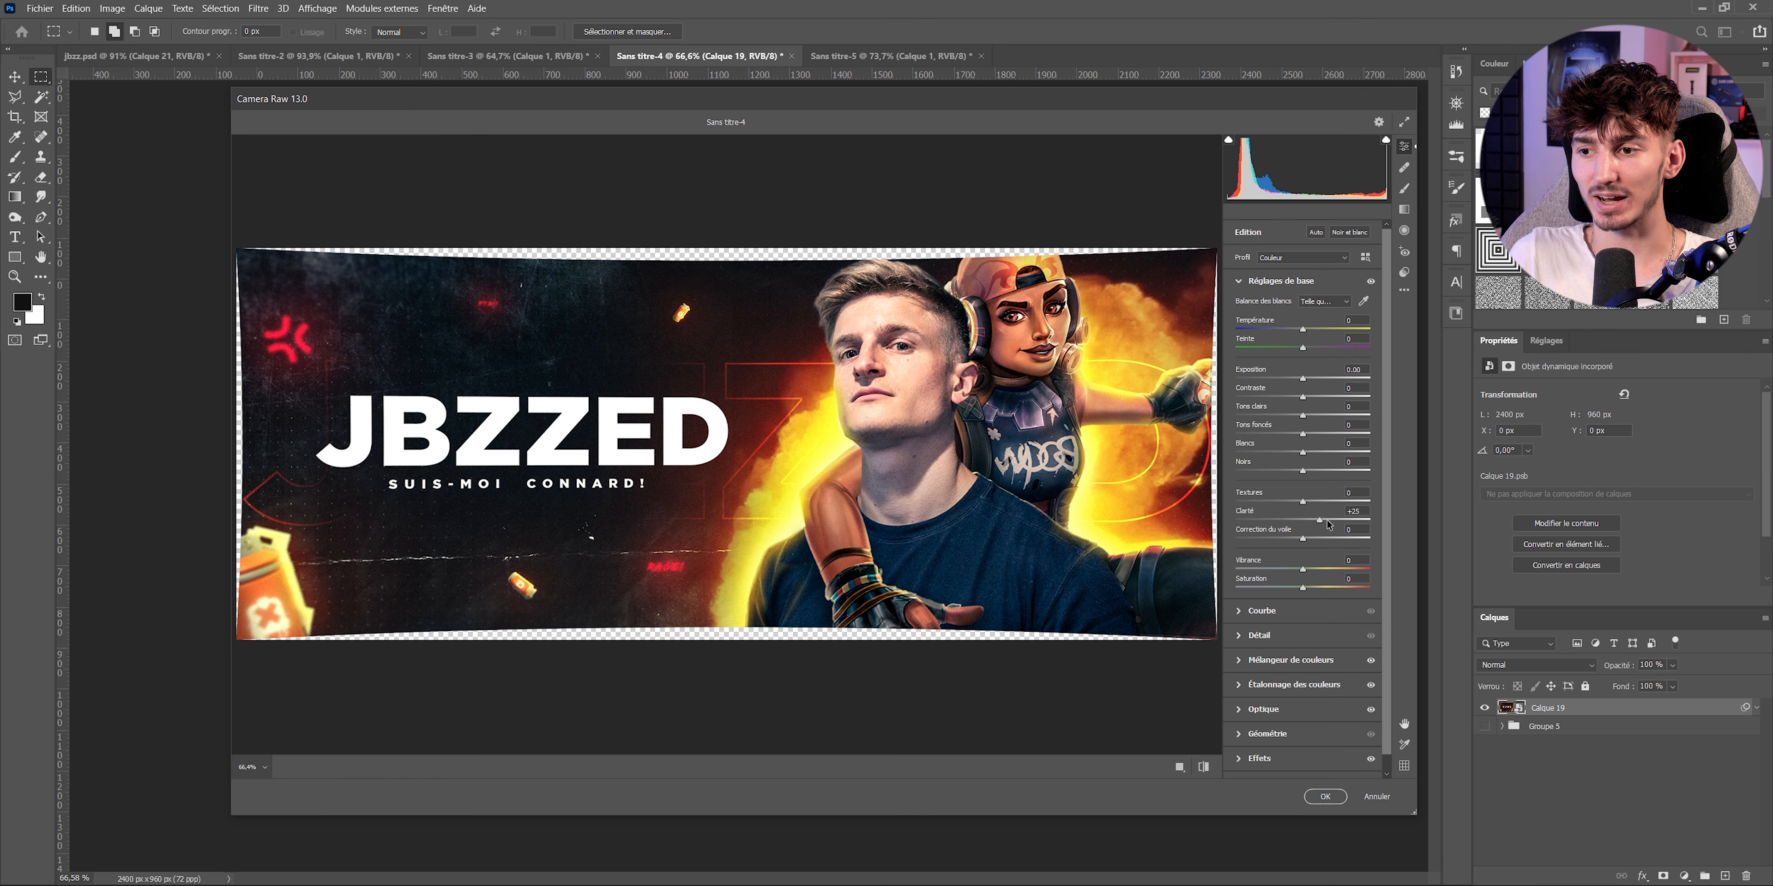
scroll(918, 433, "up", 2)
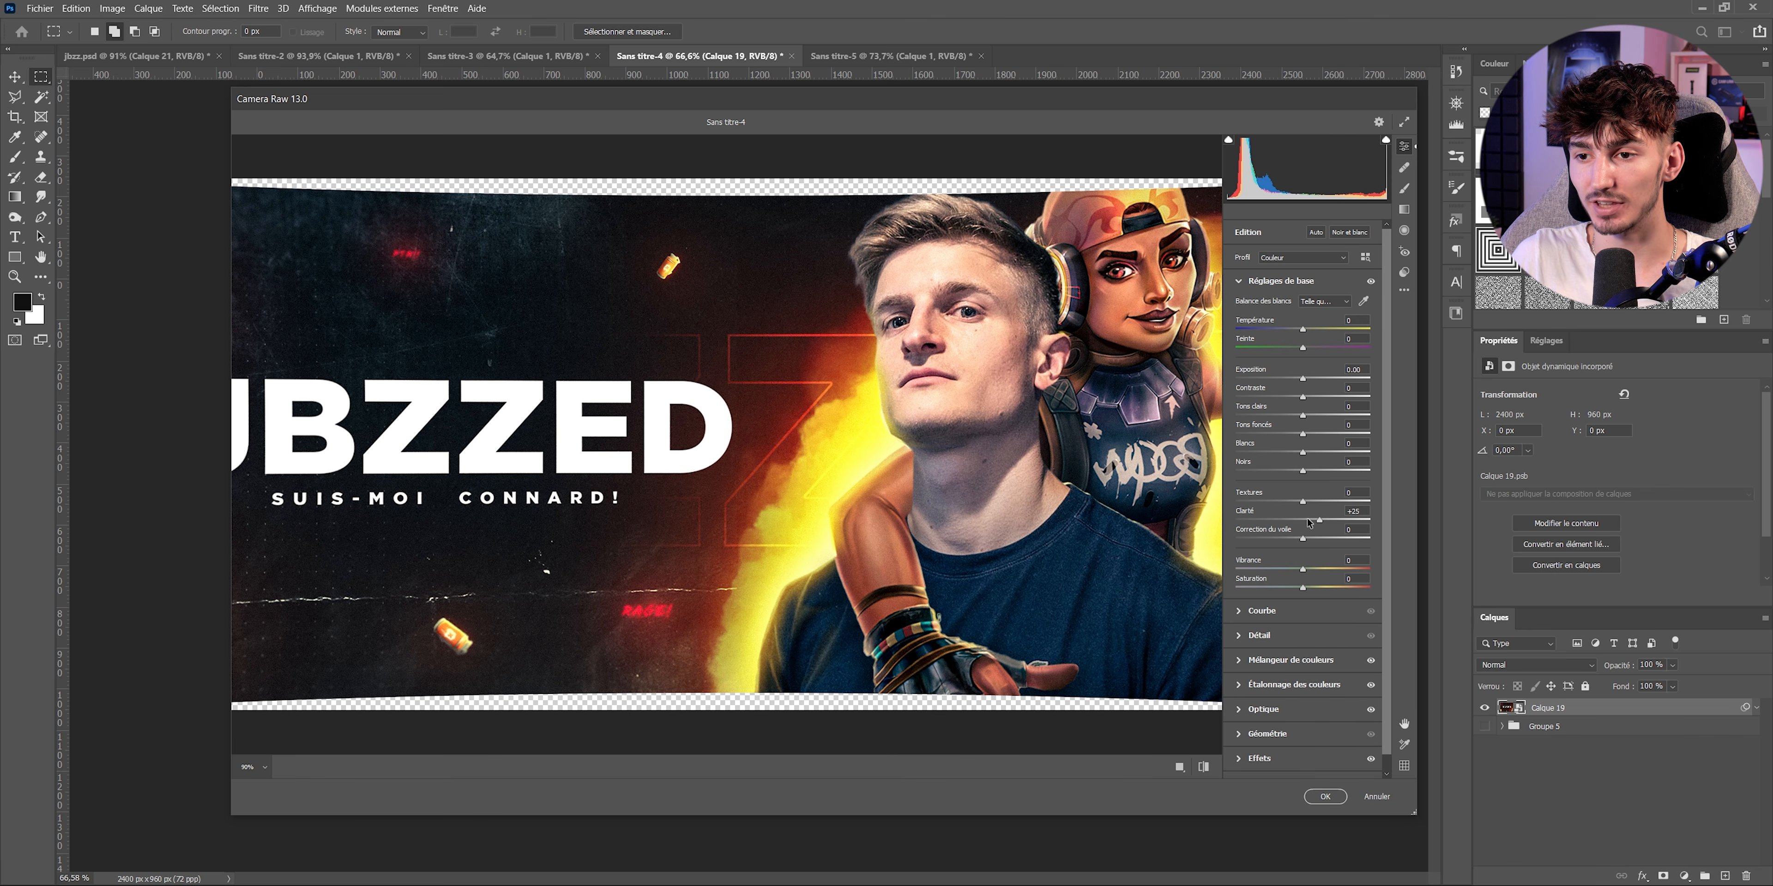
left_click_drag(1318, 521, 1316, 530)
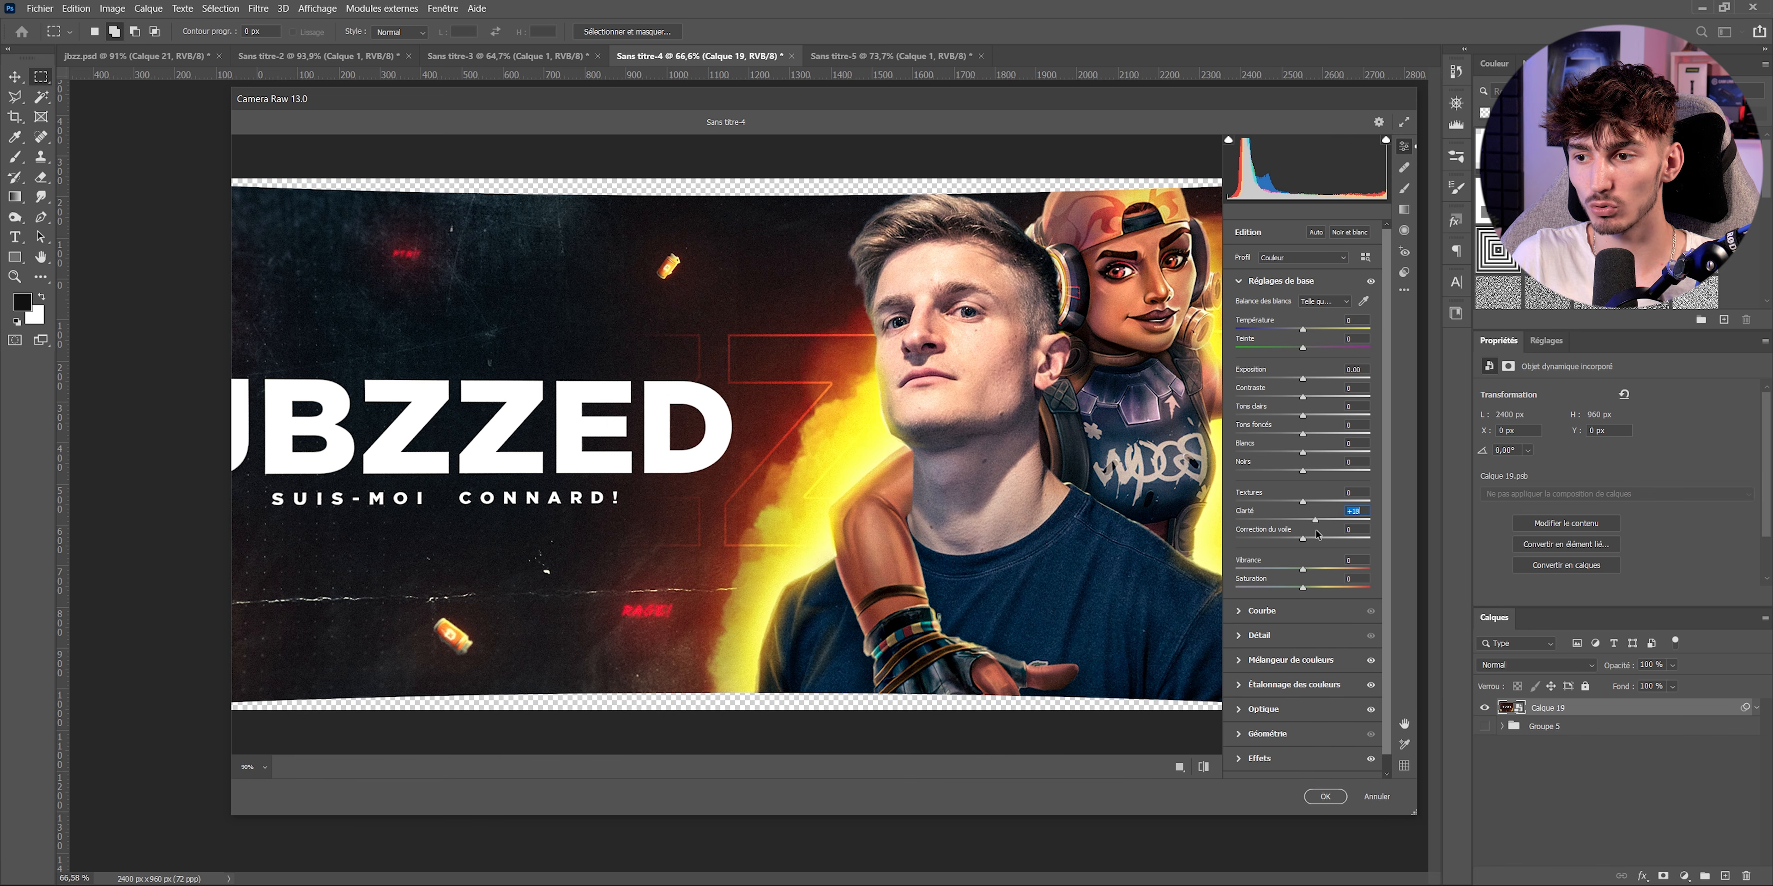
type("25")
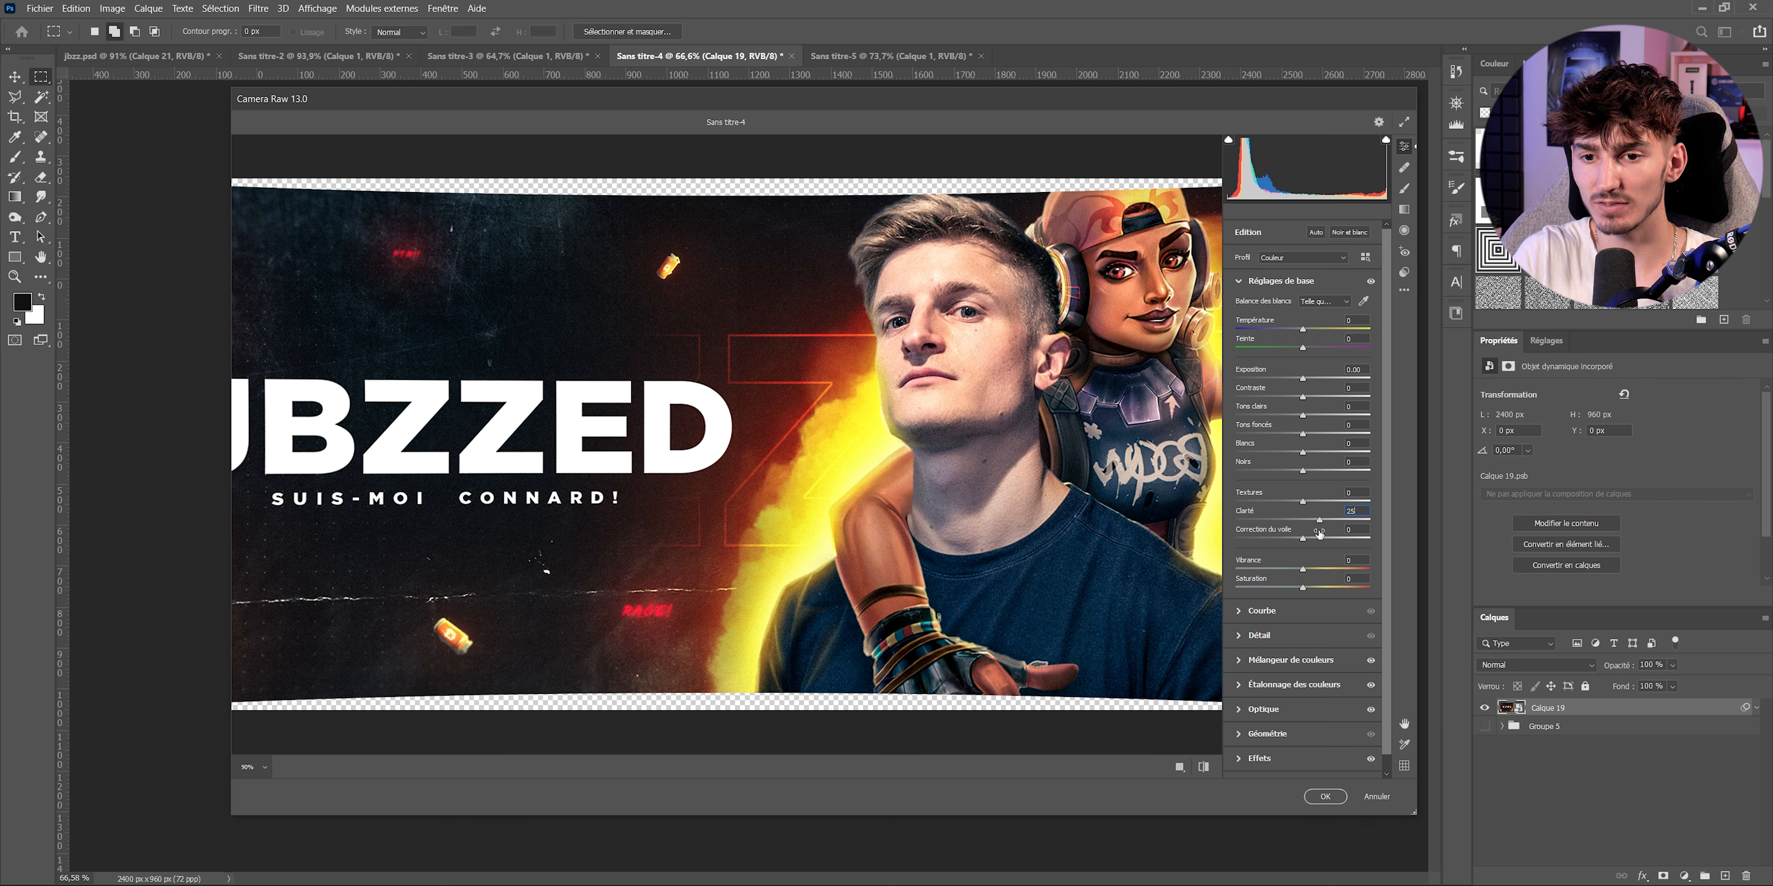
scroll(727, 539, "down", 3)
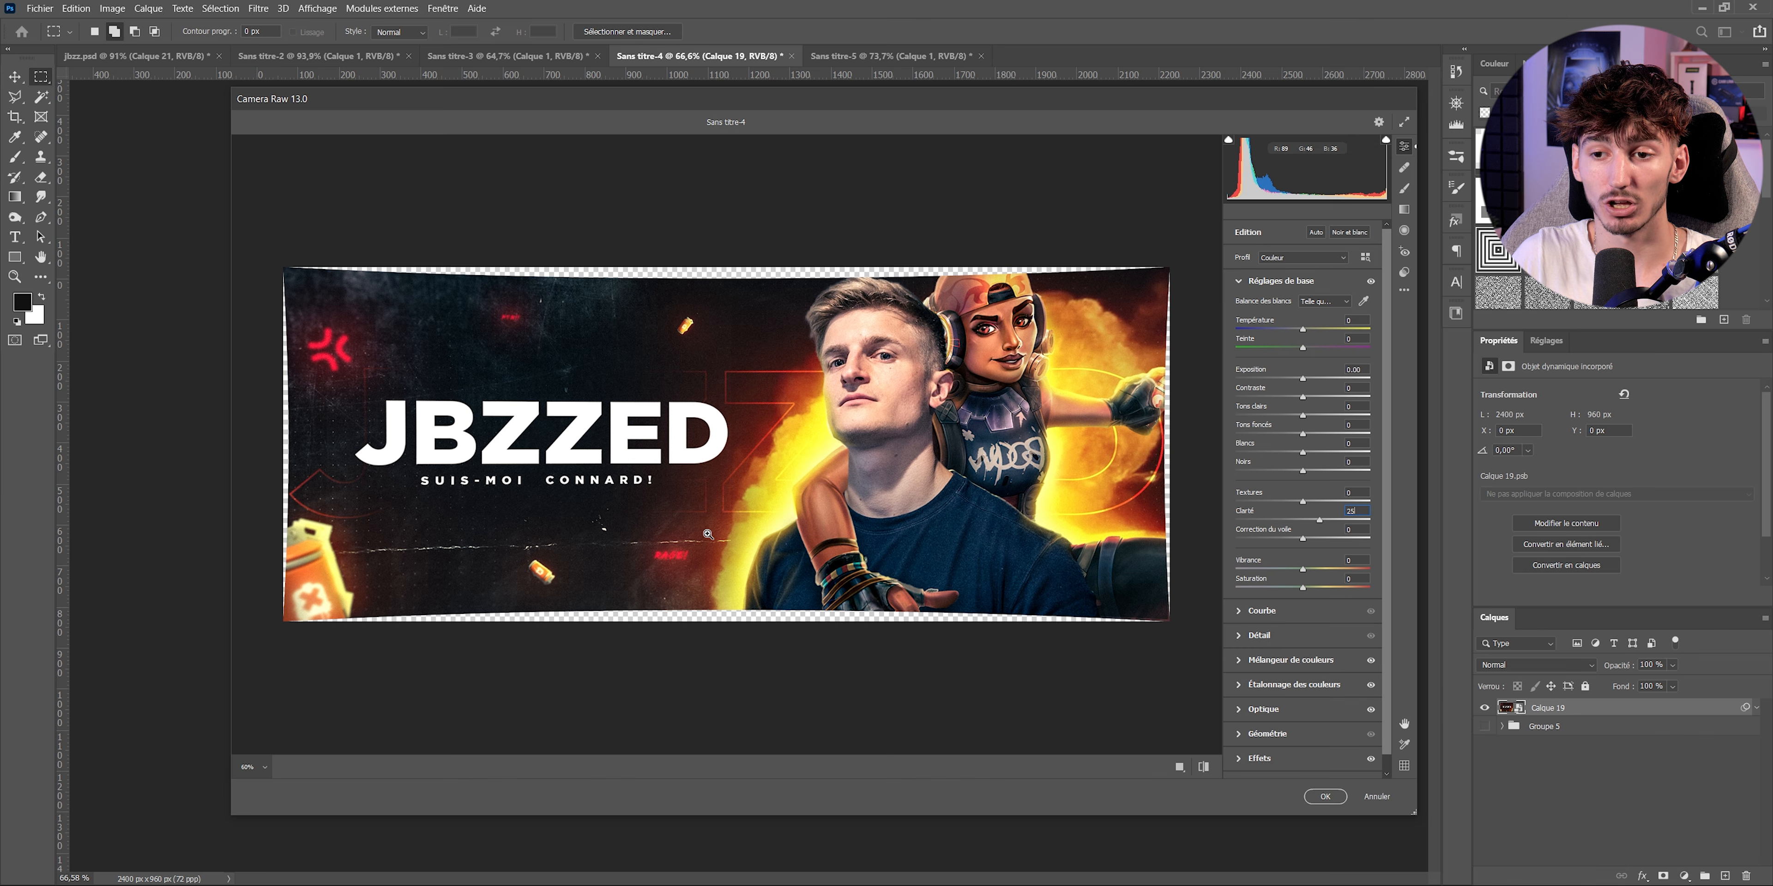
- Raise the saturation of the reds in the colour mixer and review its hue and luminance settings
left_click(1246, 659)
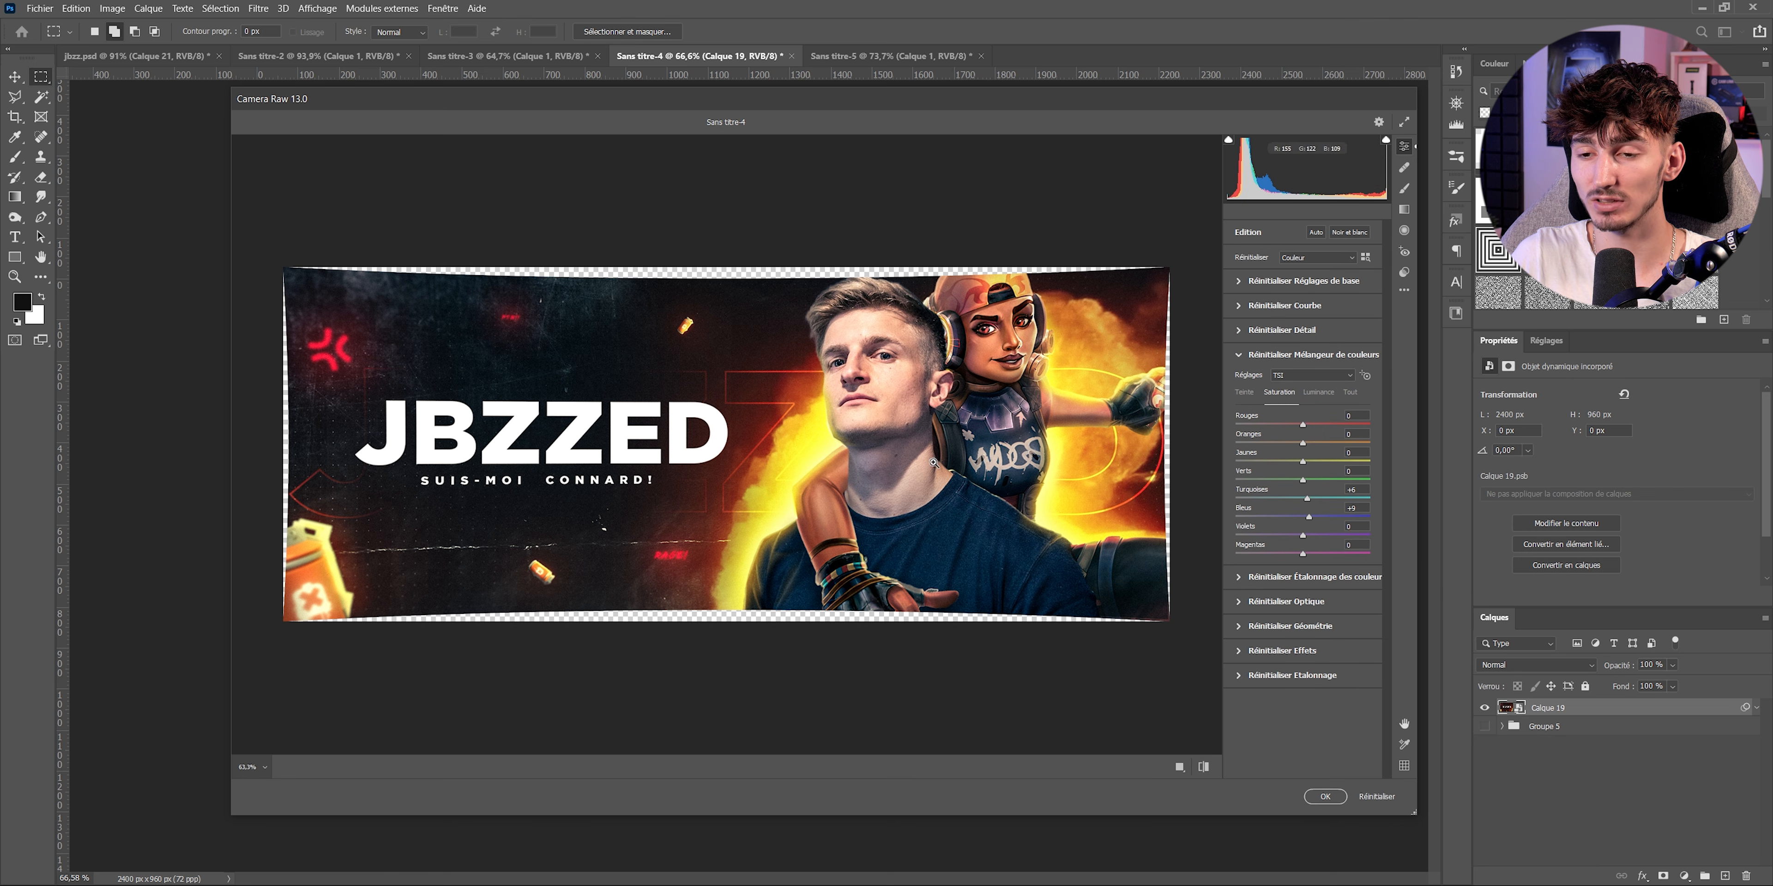
key("ctrl+0")
left_click(1242, 394)
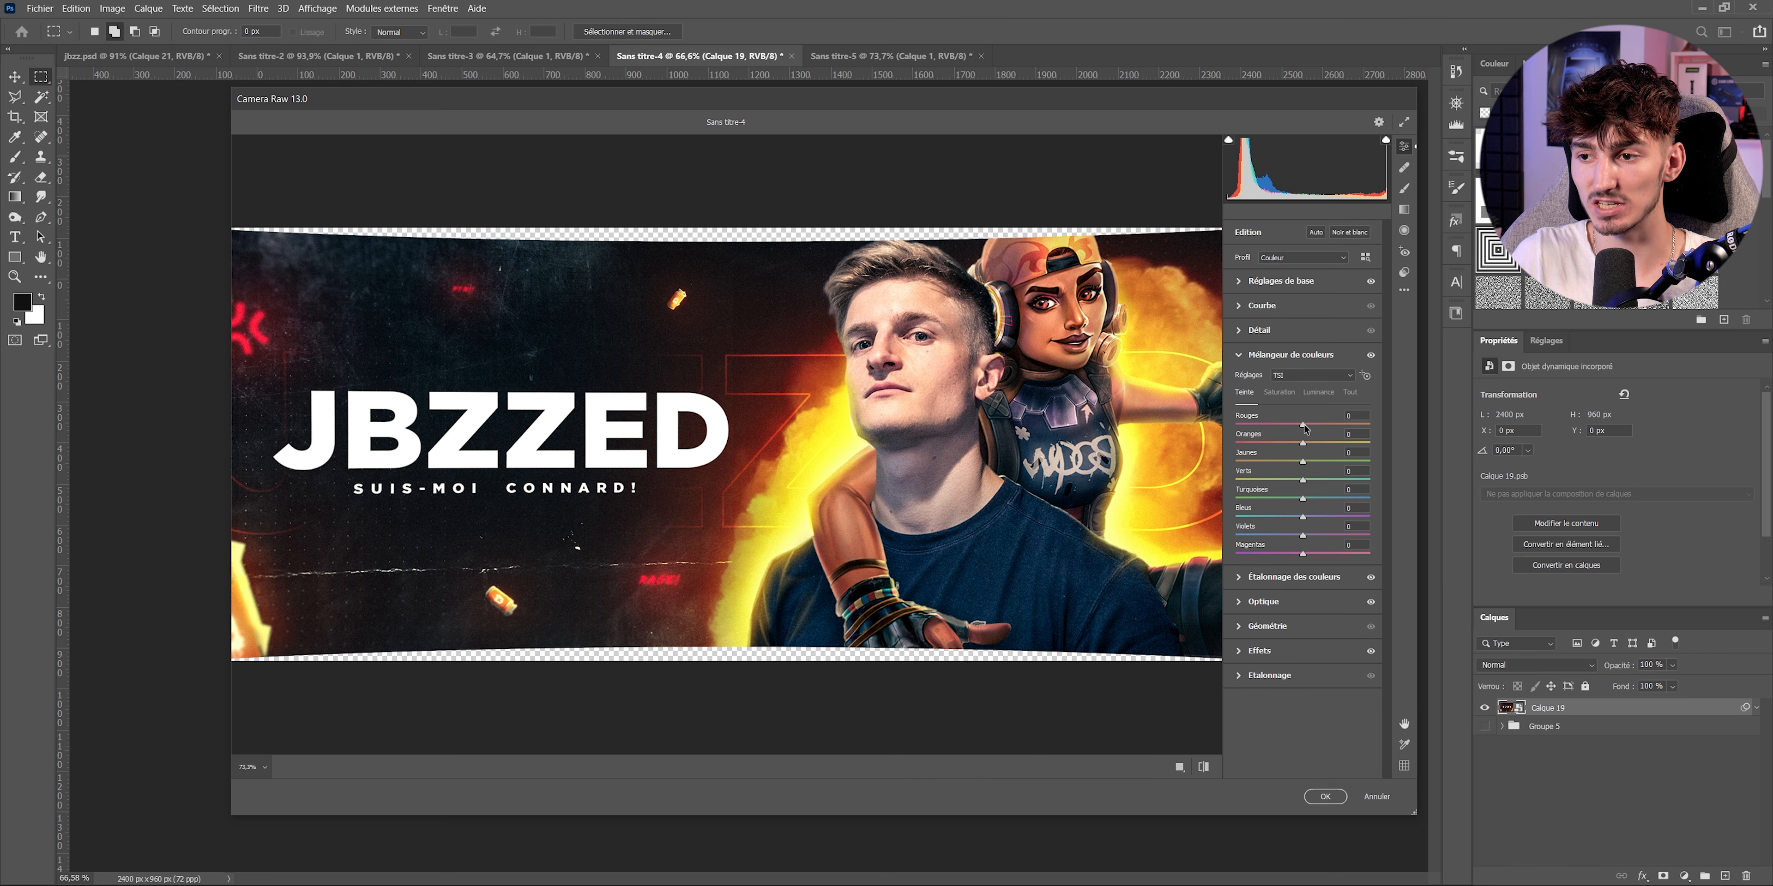
left_click_drag(1244, 428, 1226, 429)
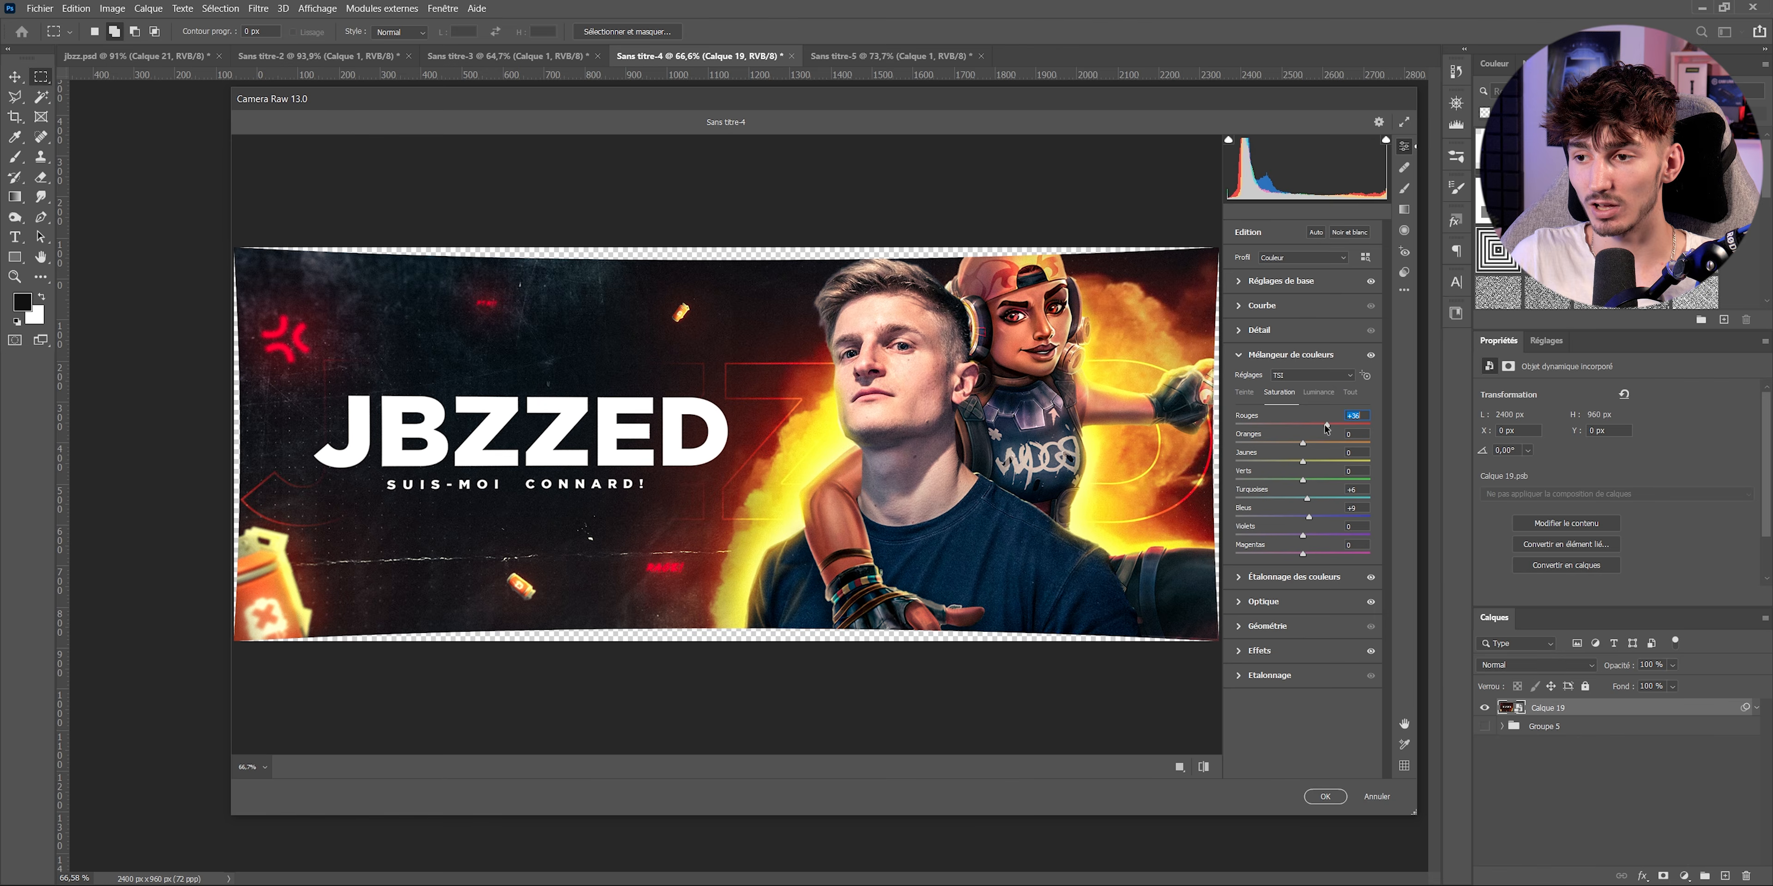
left_click_drag(1305, 430, 1332, 428)
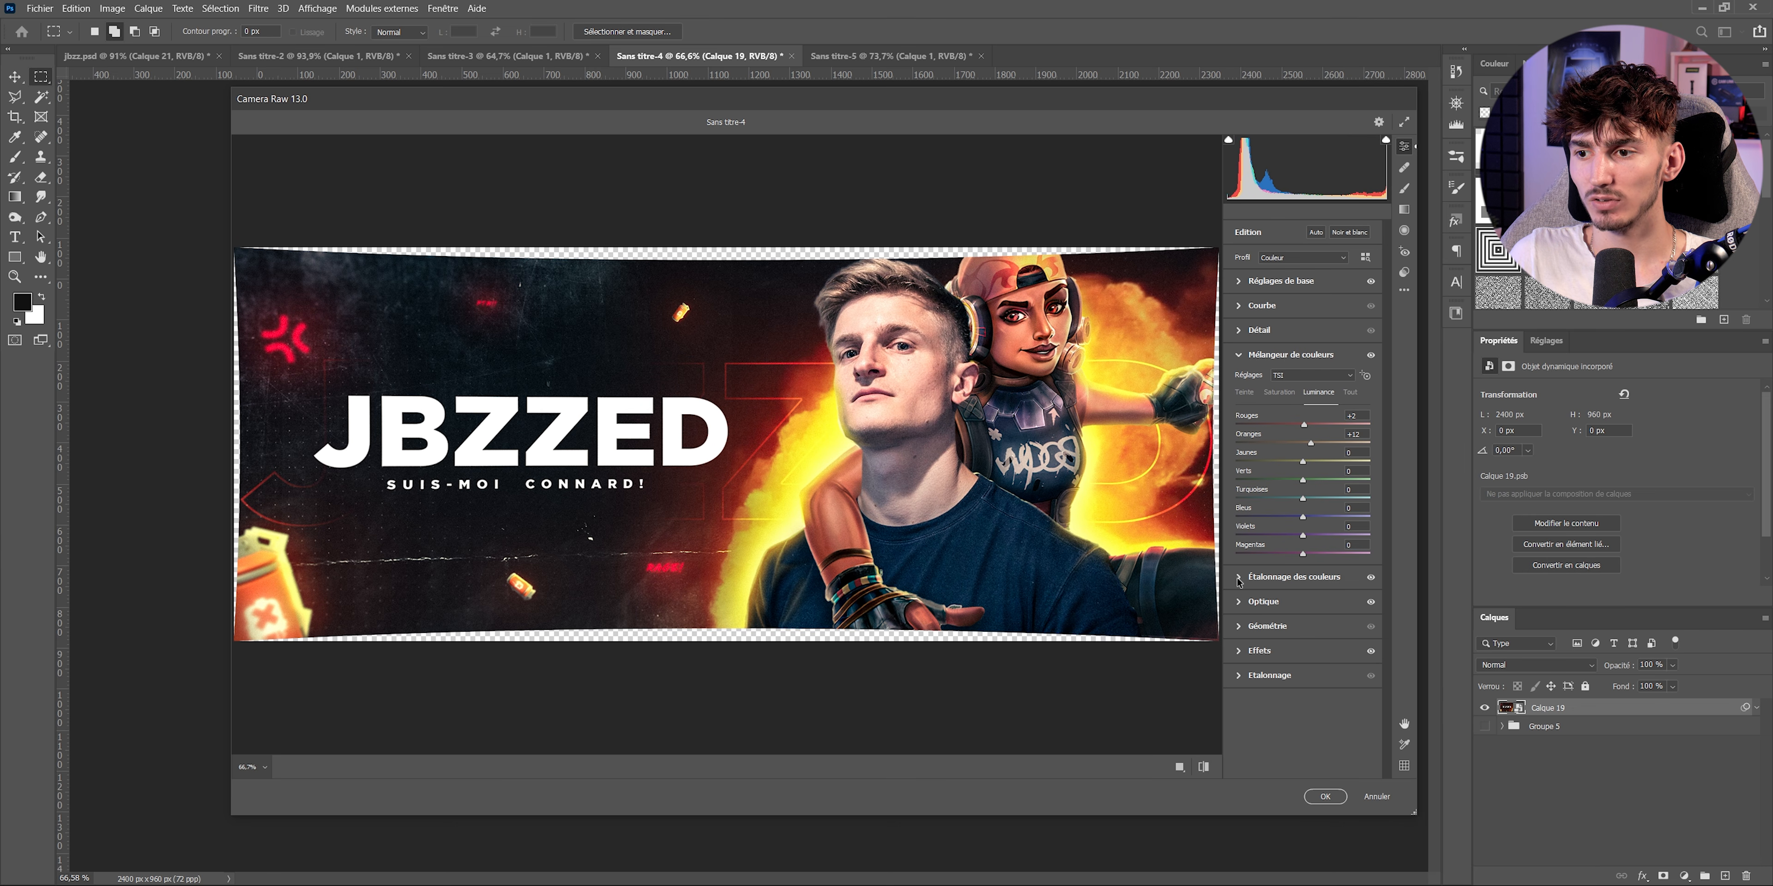
- Compare the banner with and without colour grading, and tint the shadows blue
left_click(1238, 578)
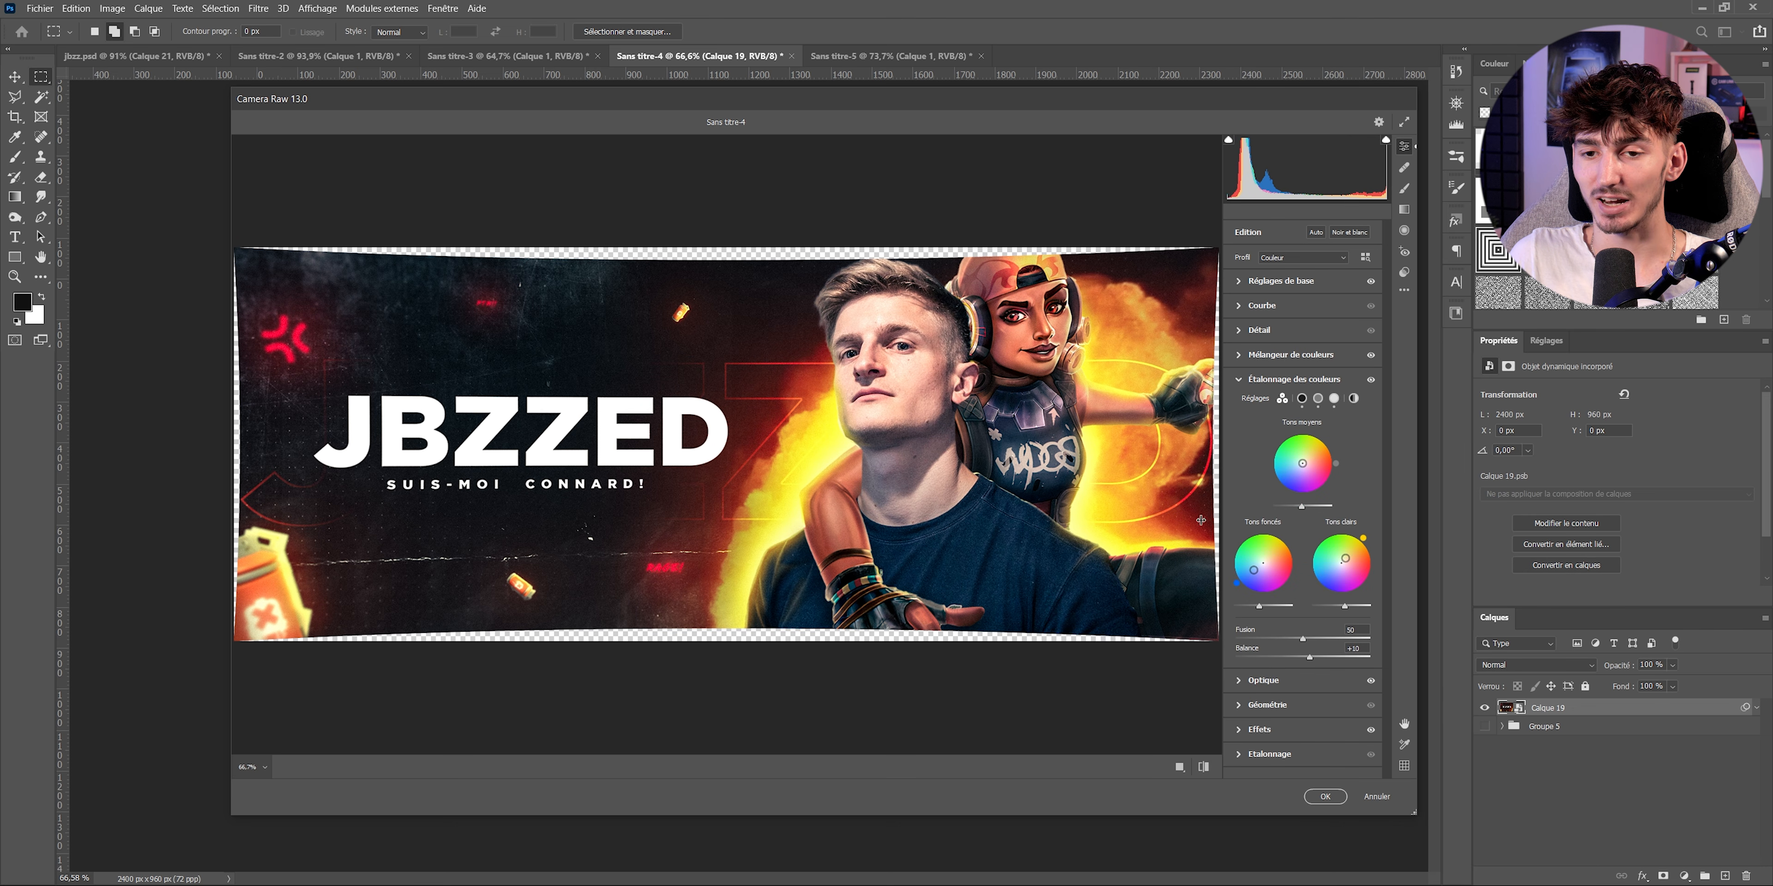
left_click(1370, 382)
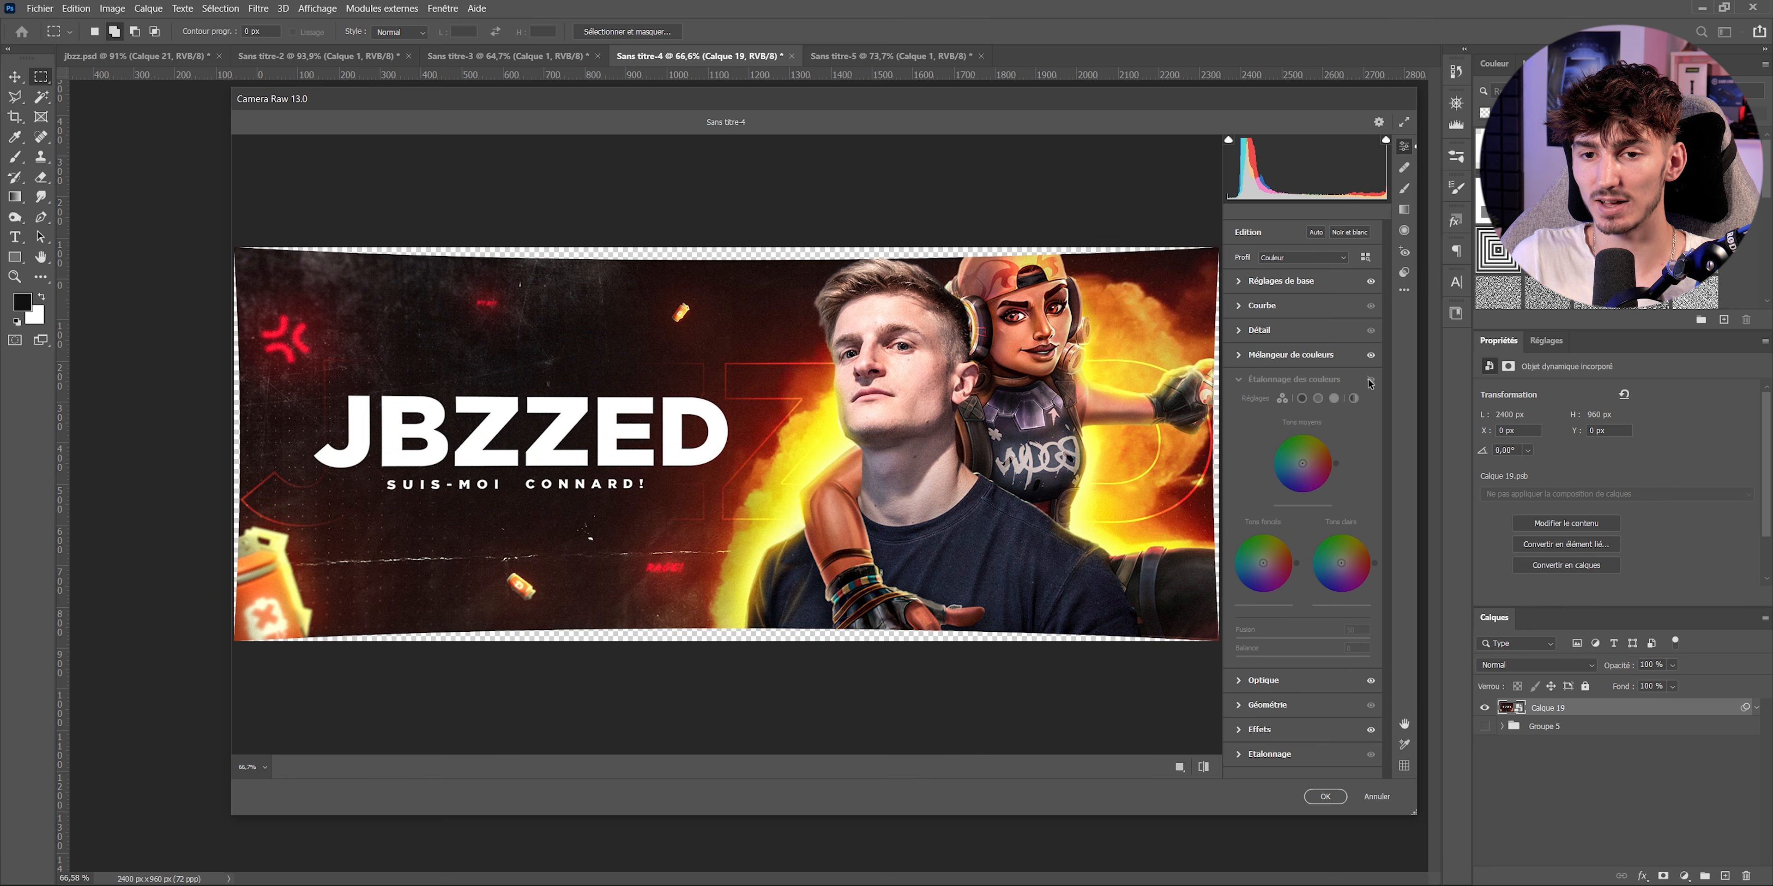
left_click(1370, 382)
left_click(1370, 382)
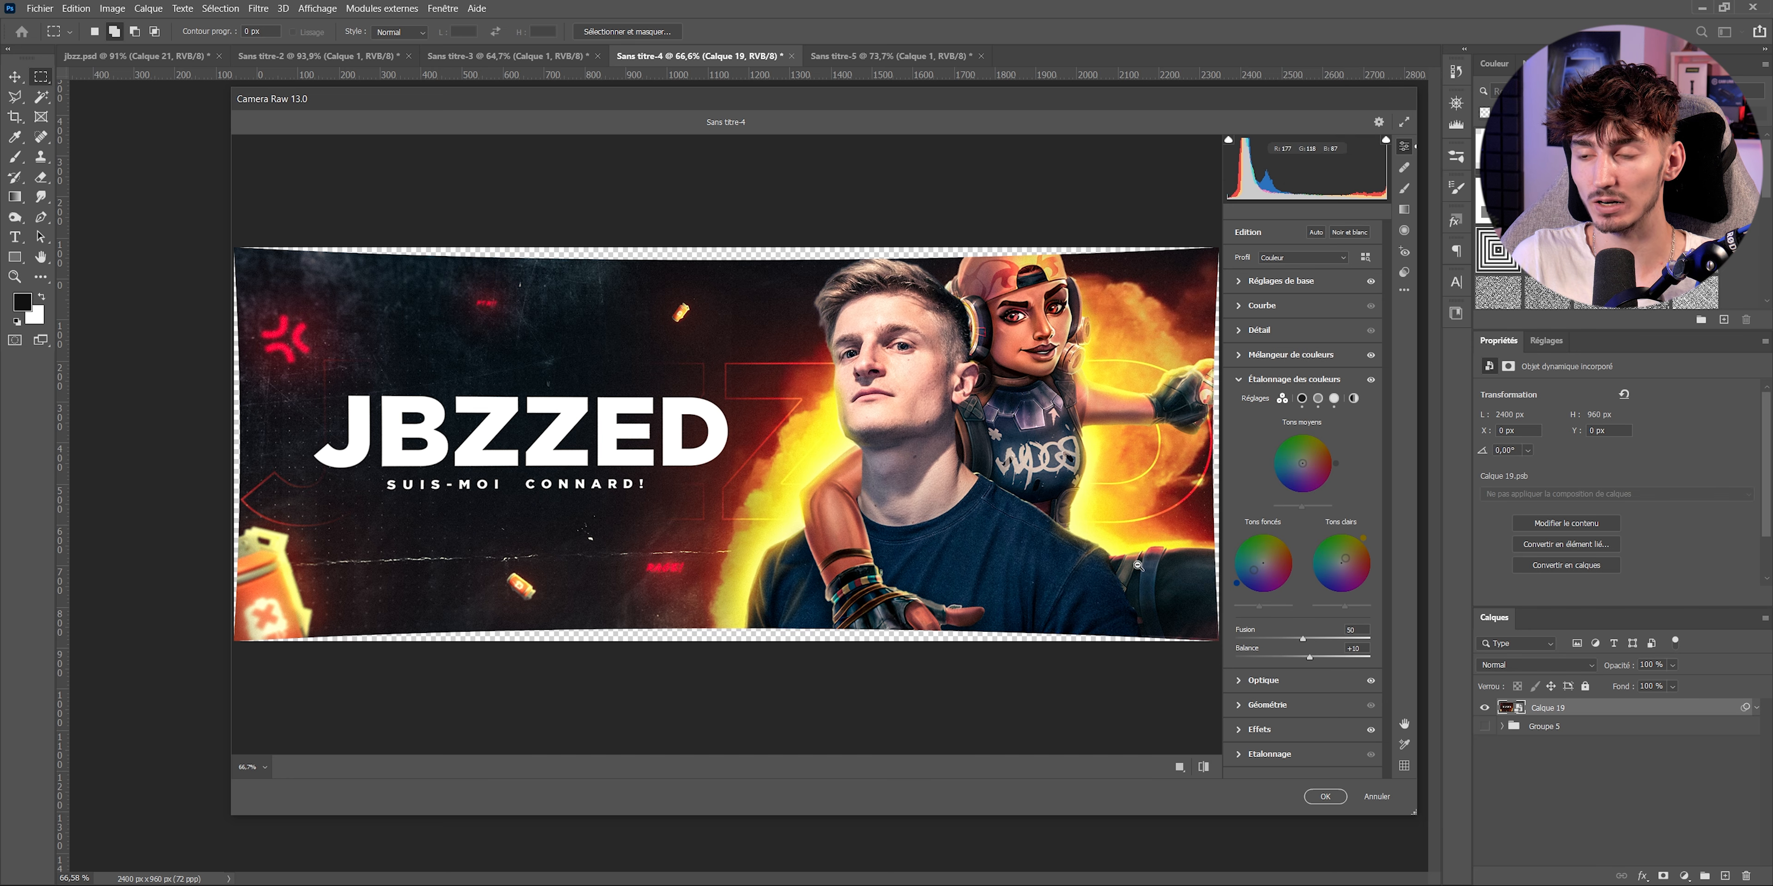
left_click(1370, 379)
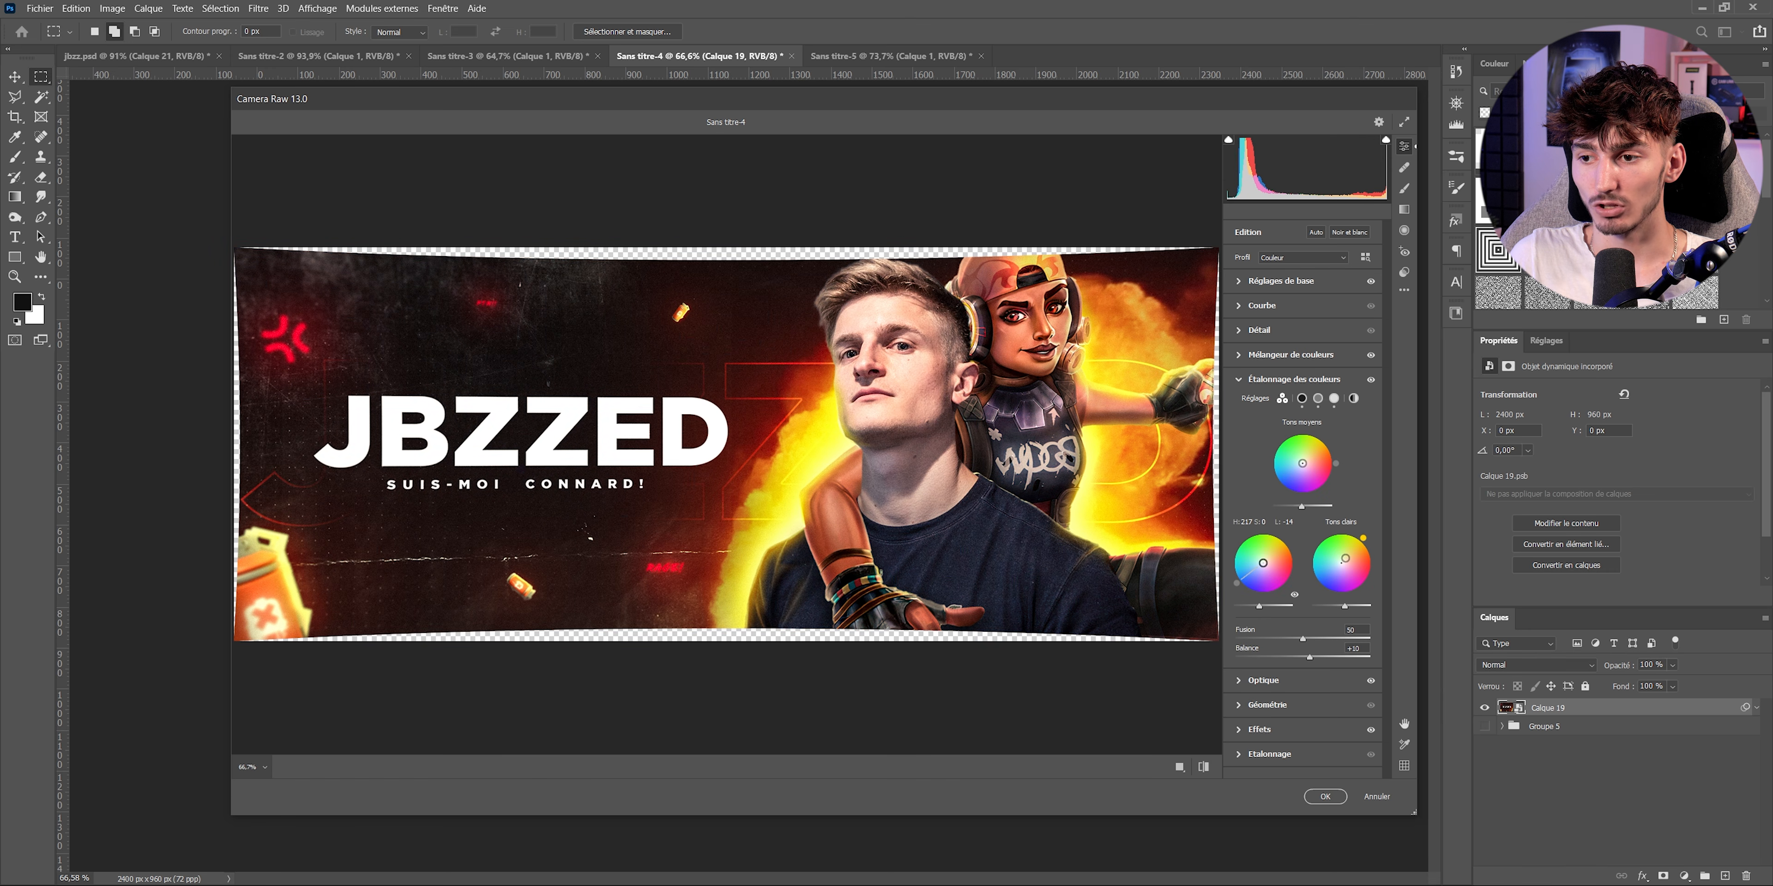
left_click_drag(1263, 562, 1232, 593)
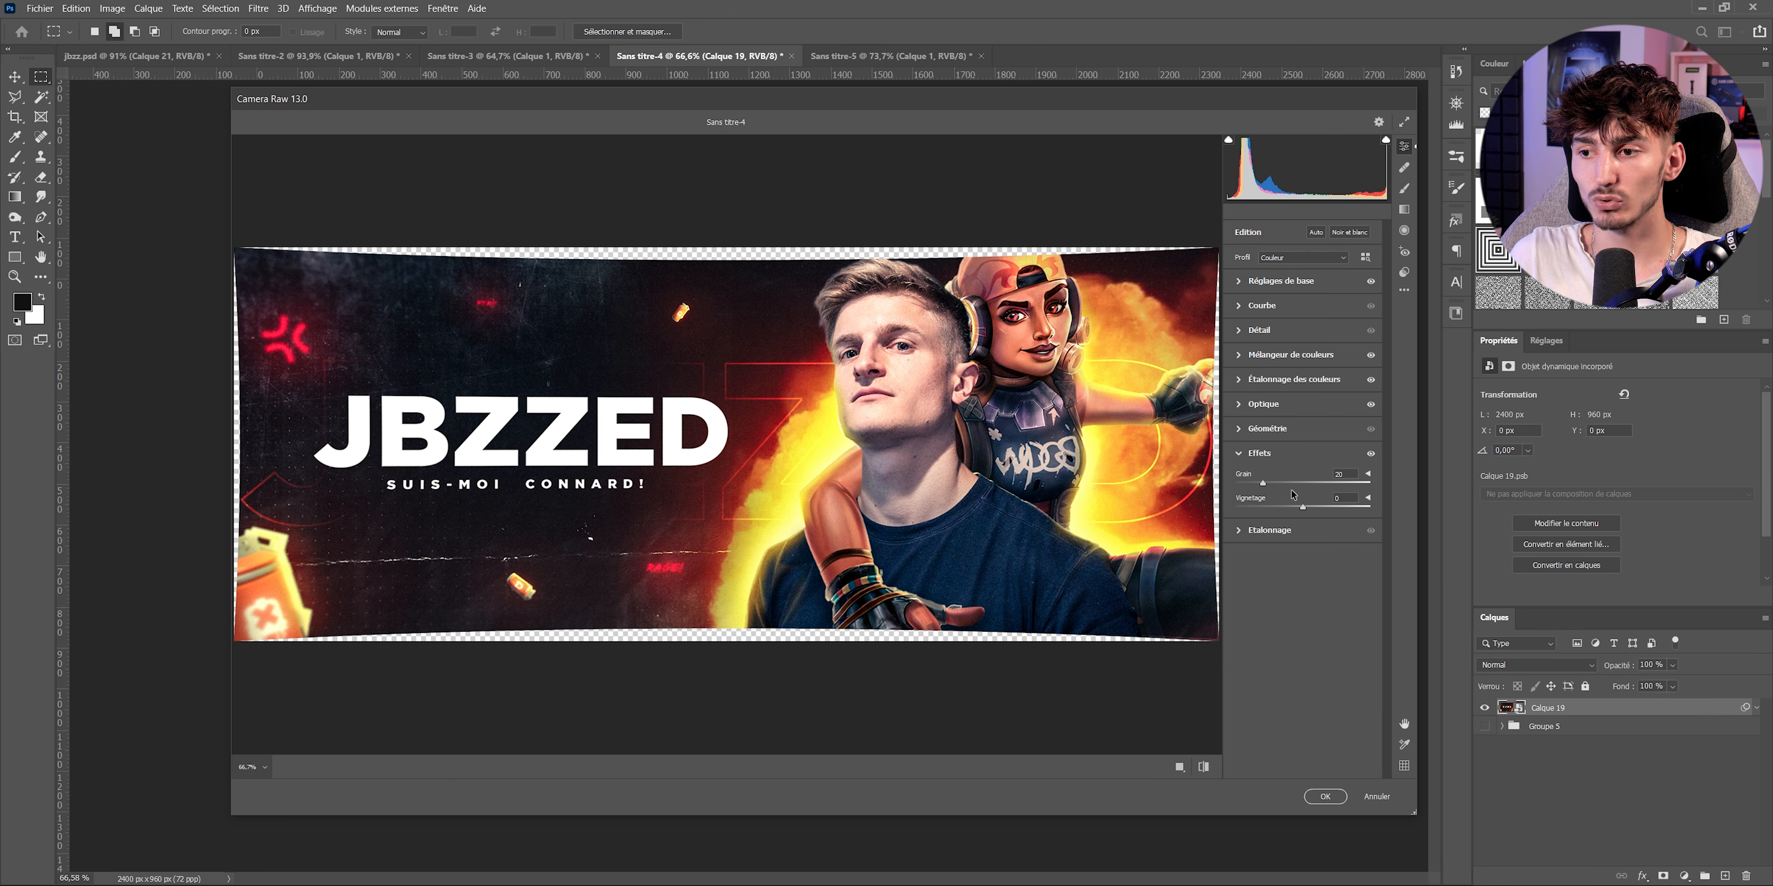
- Examine the grain on the man's face up close and compare it with the effects switched off
scroll(1019, 412, "up", 5)
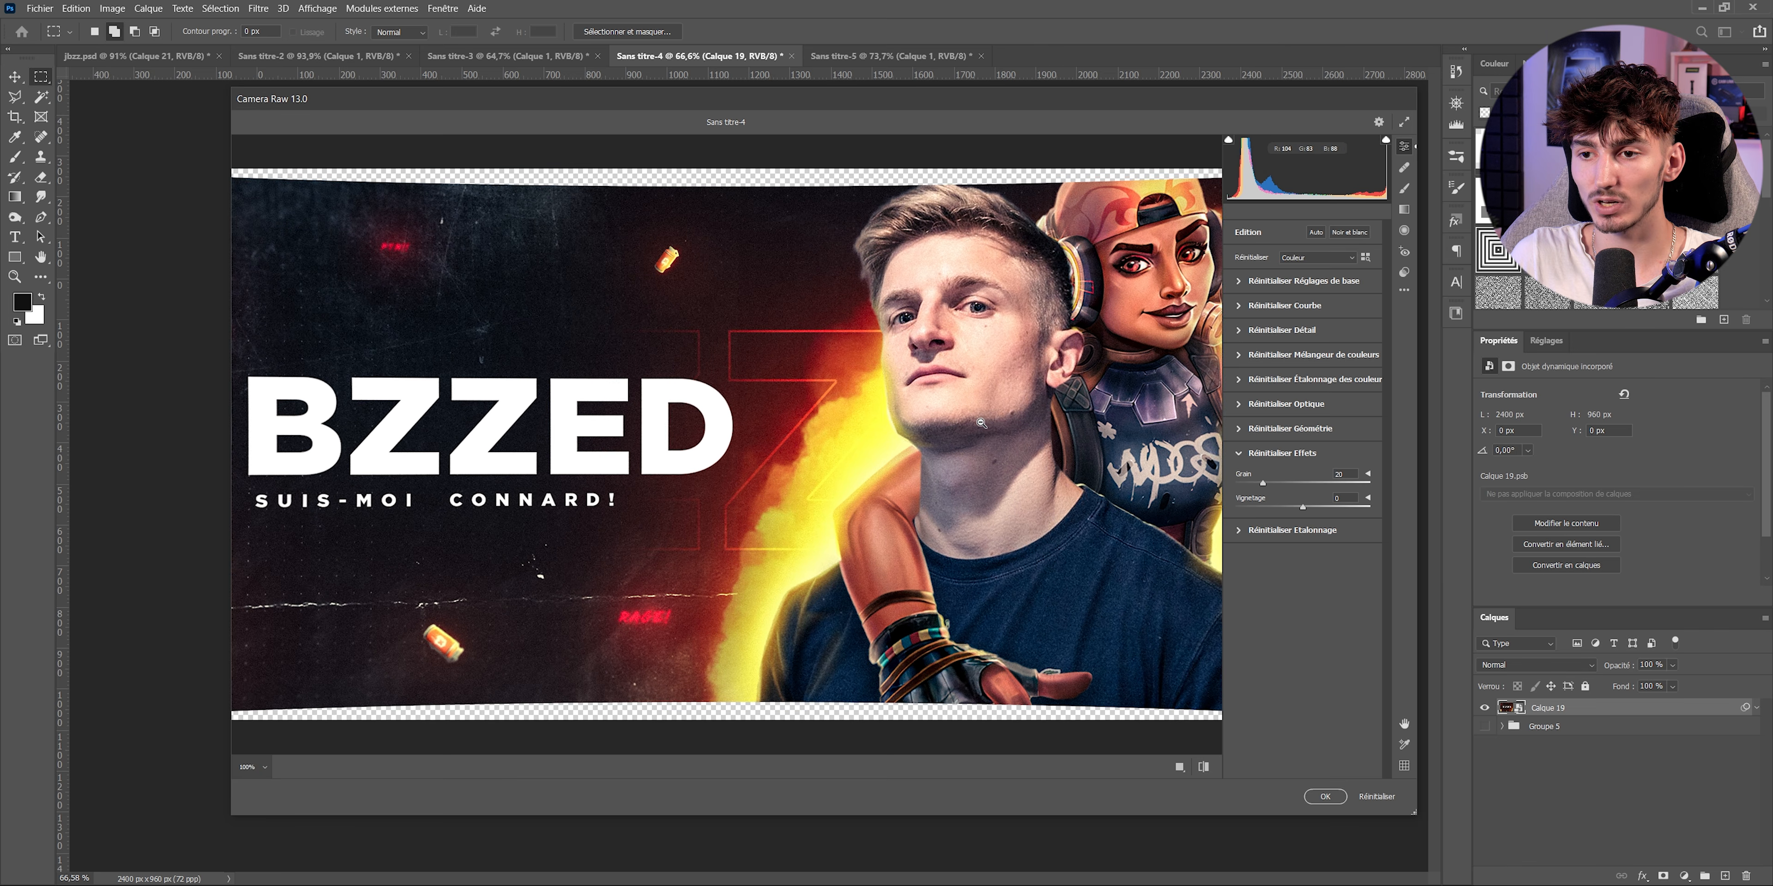
left_click_drag(1074, 430, 908, 468)
left_click(1371, 454)
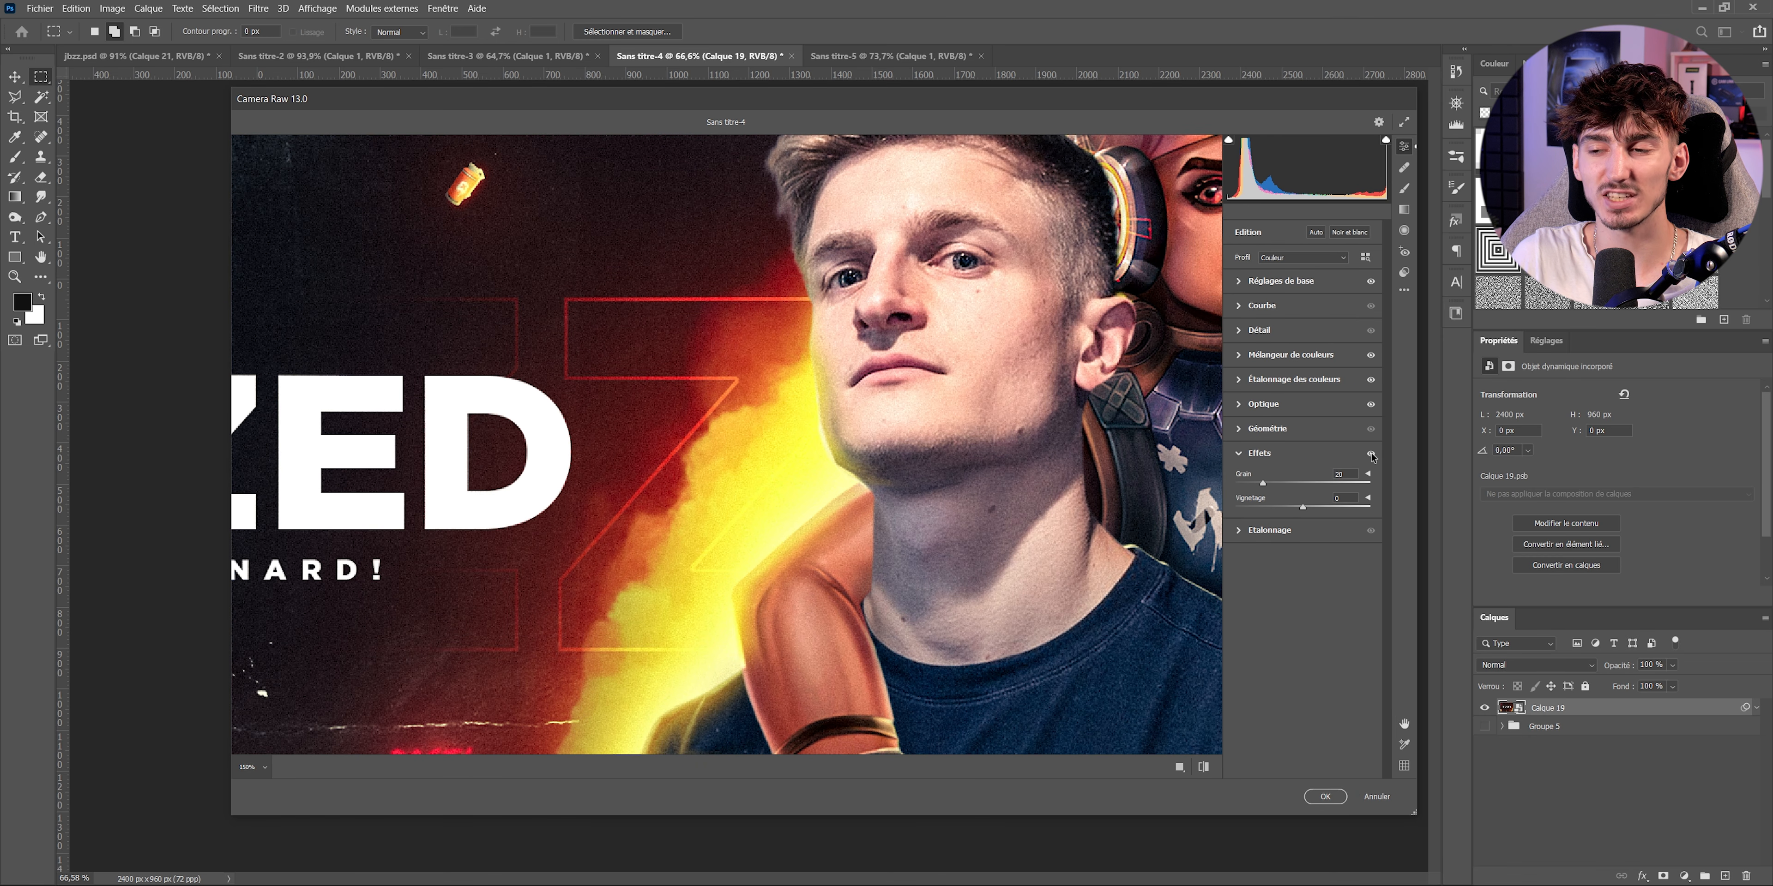
- Review the optics distortion across the whole banner and apply the Camera Raw adjustments to the merged layer
left_click(953, 474)
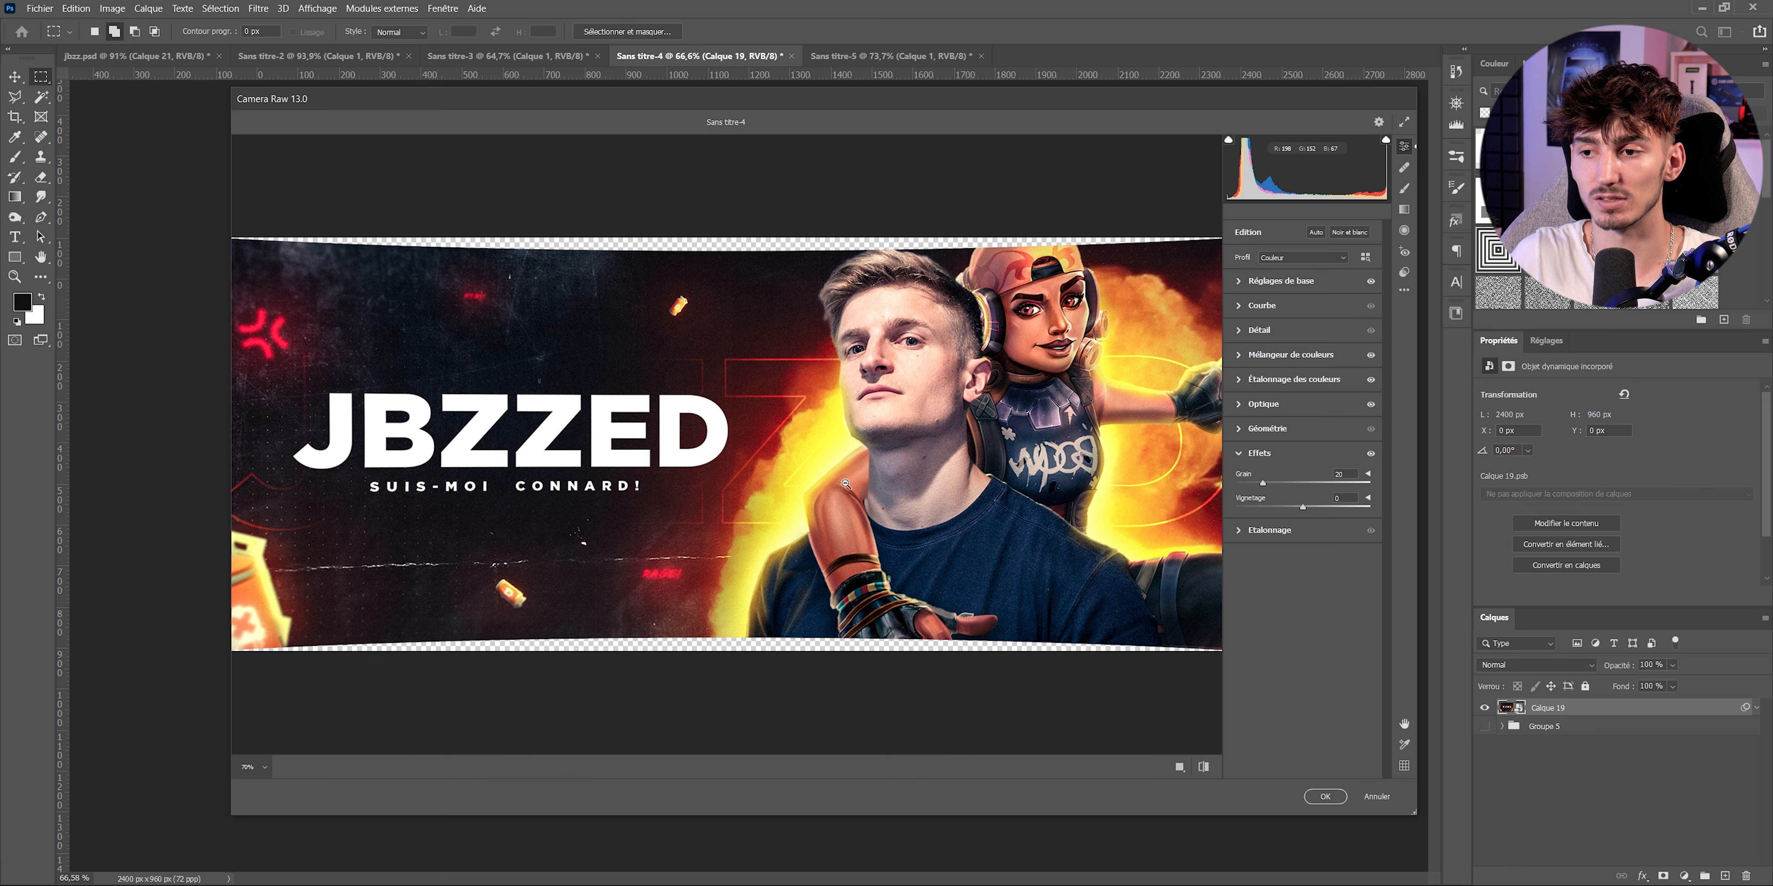
left_click(1264, 403)
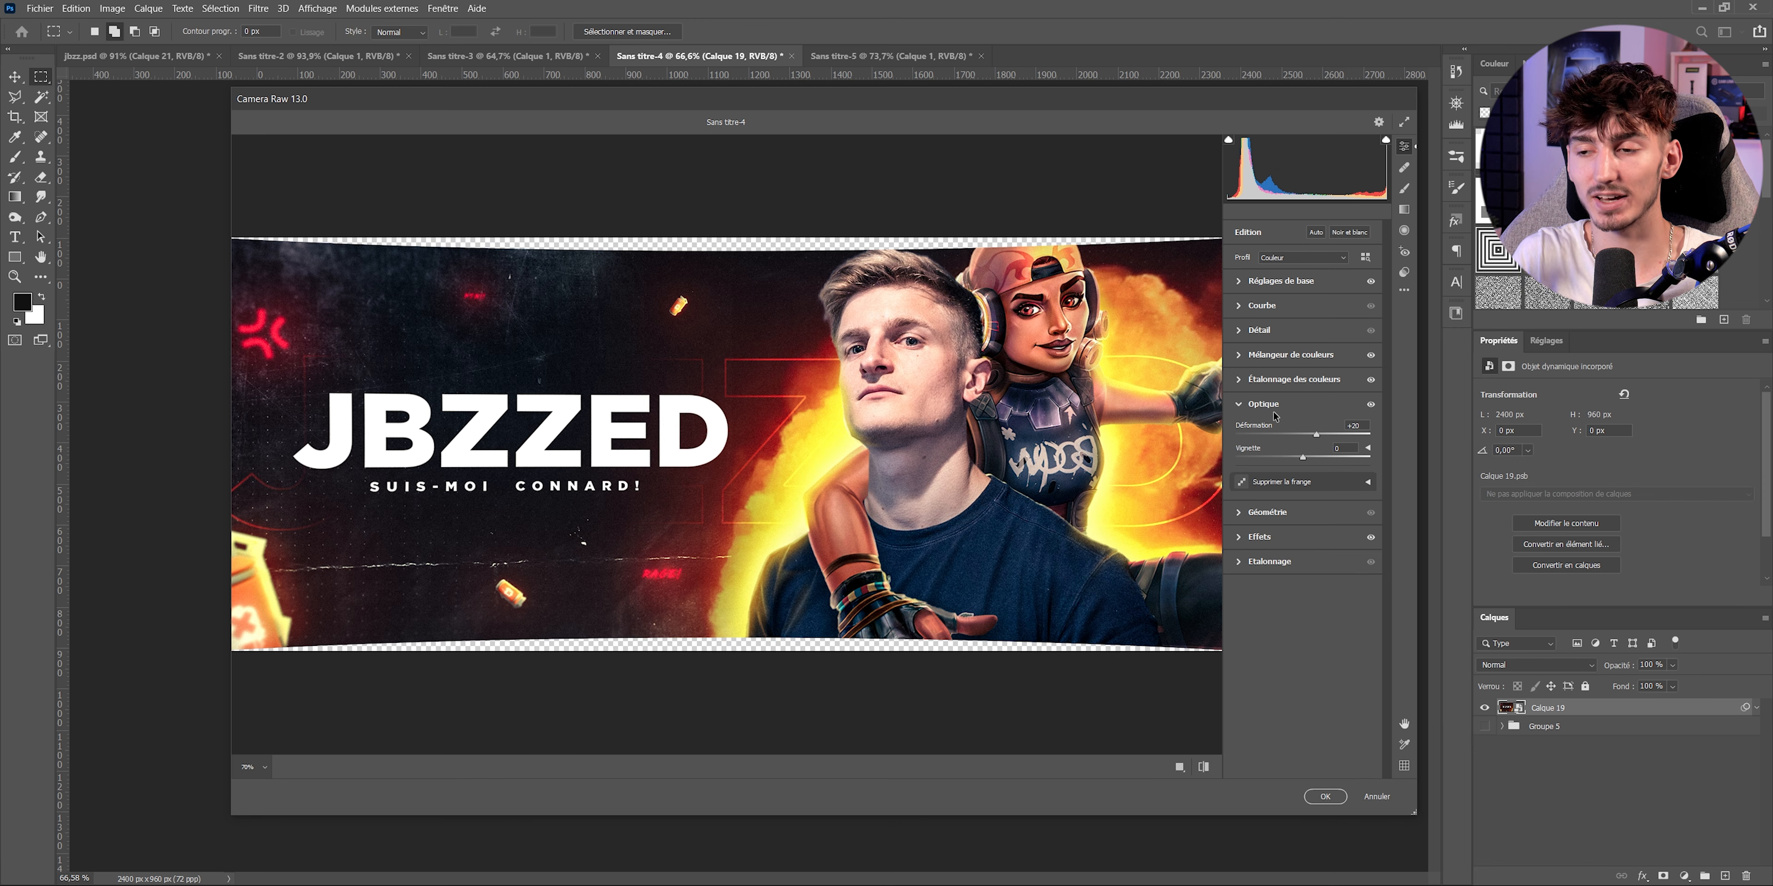
left_click(655, 398, "alt")
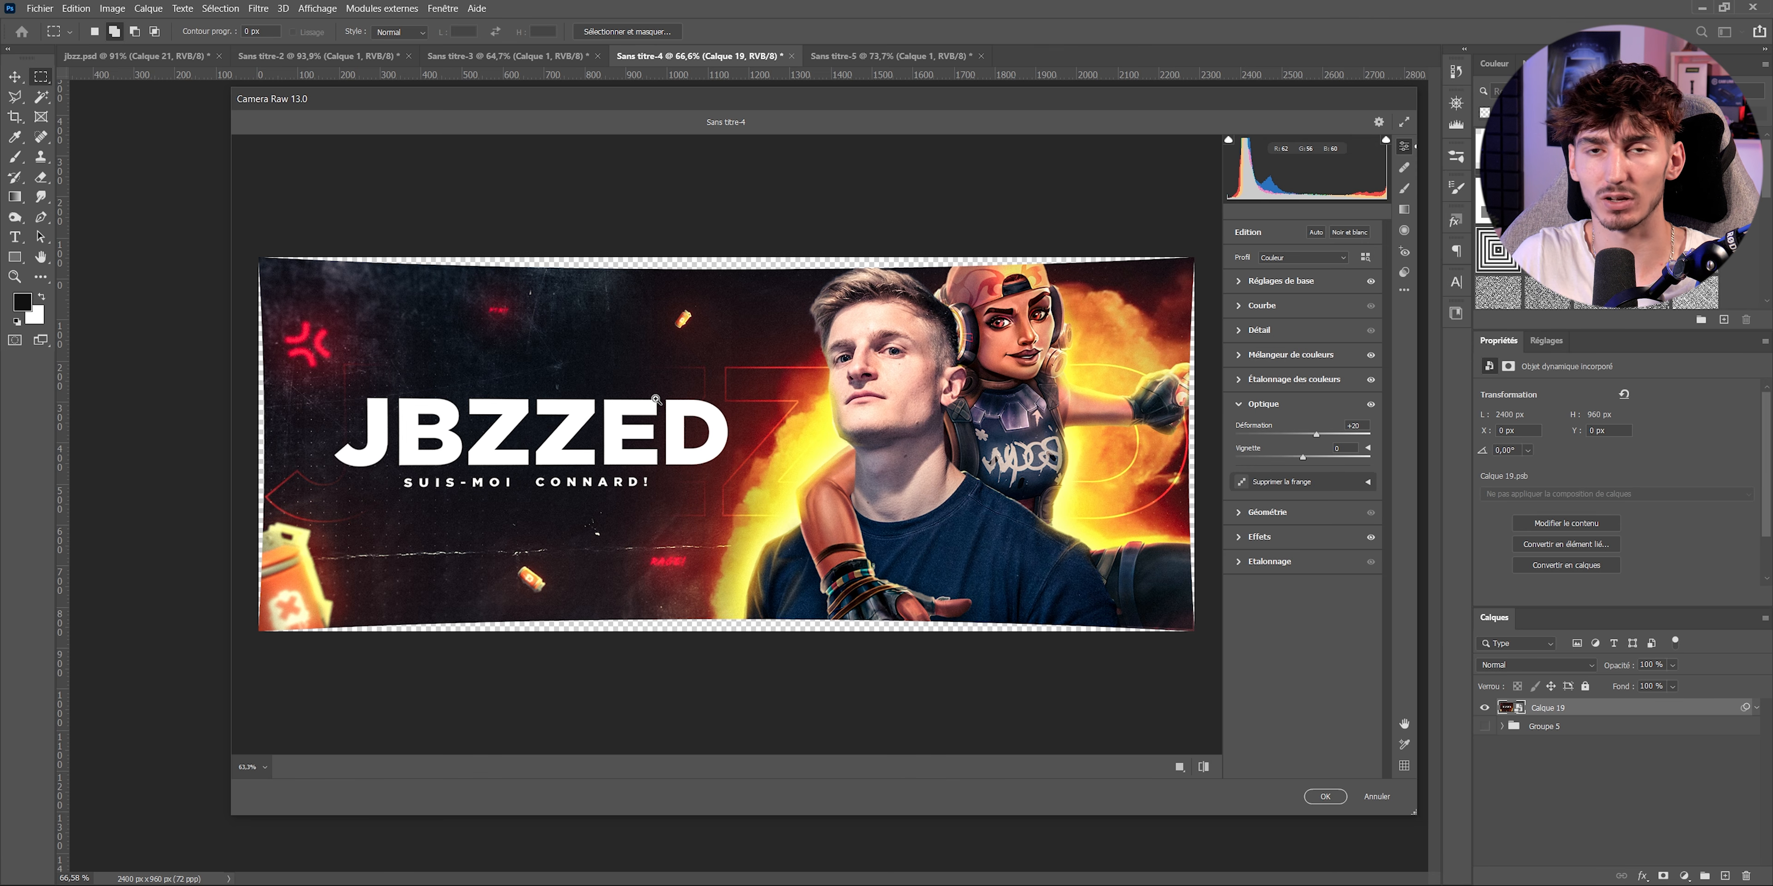
scroll(656, 399, "down", 1)
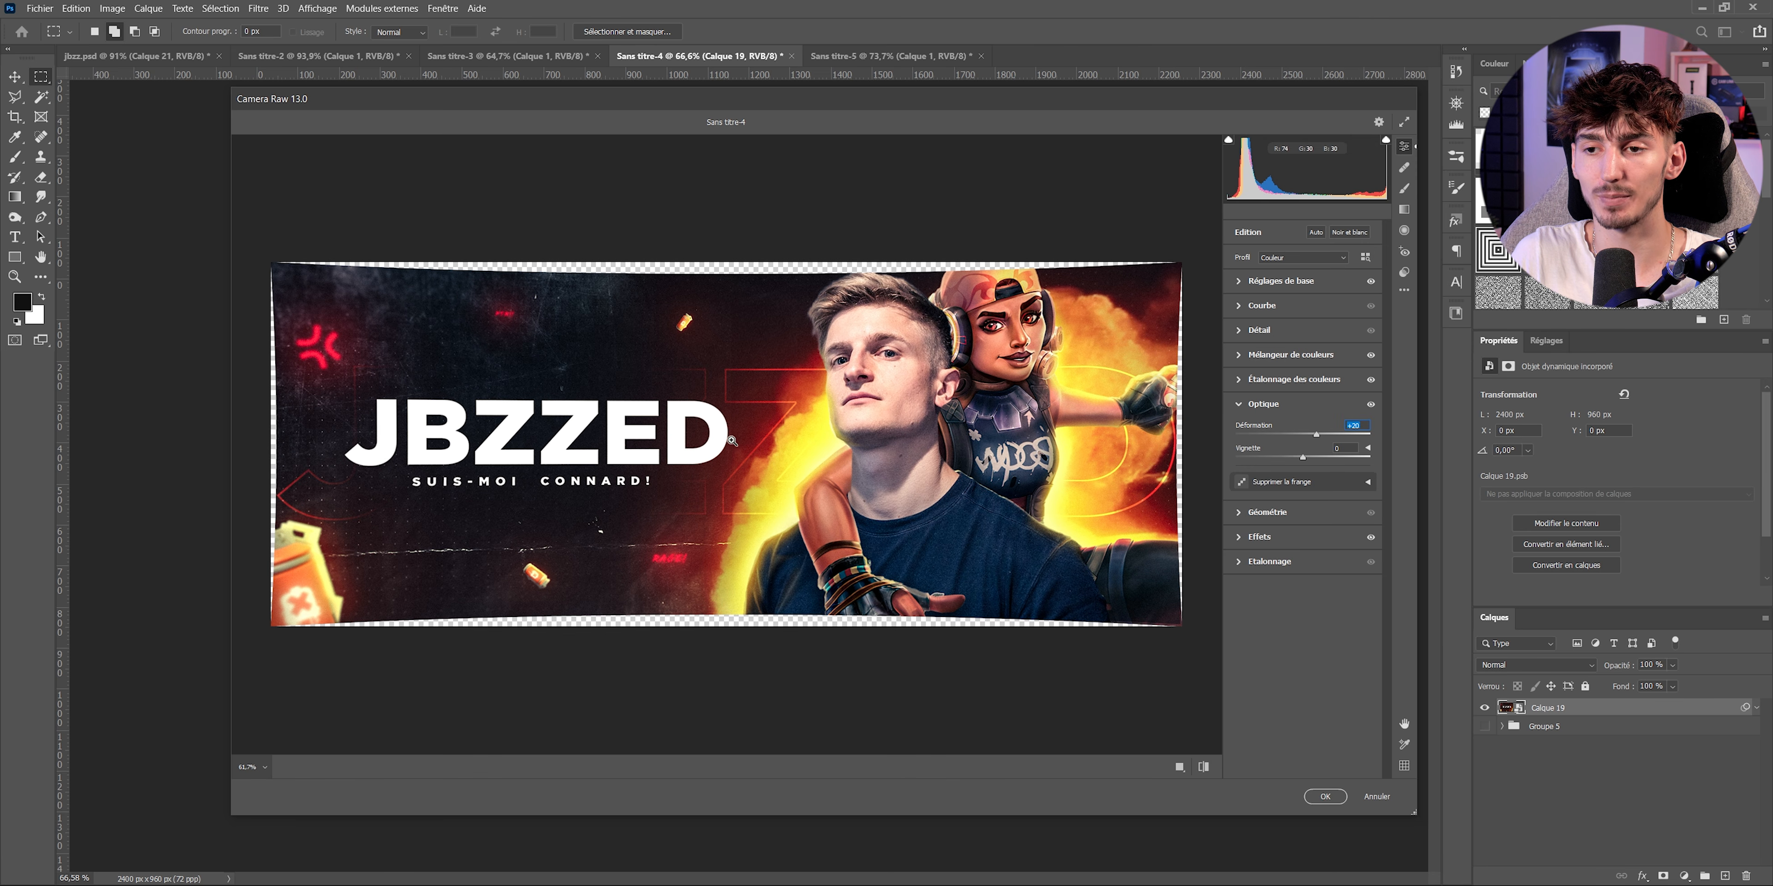
scroll(1046, 462, "down", 1)
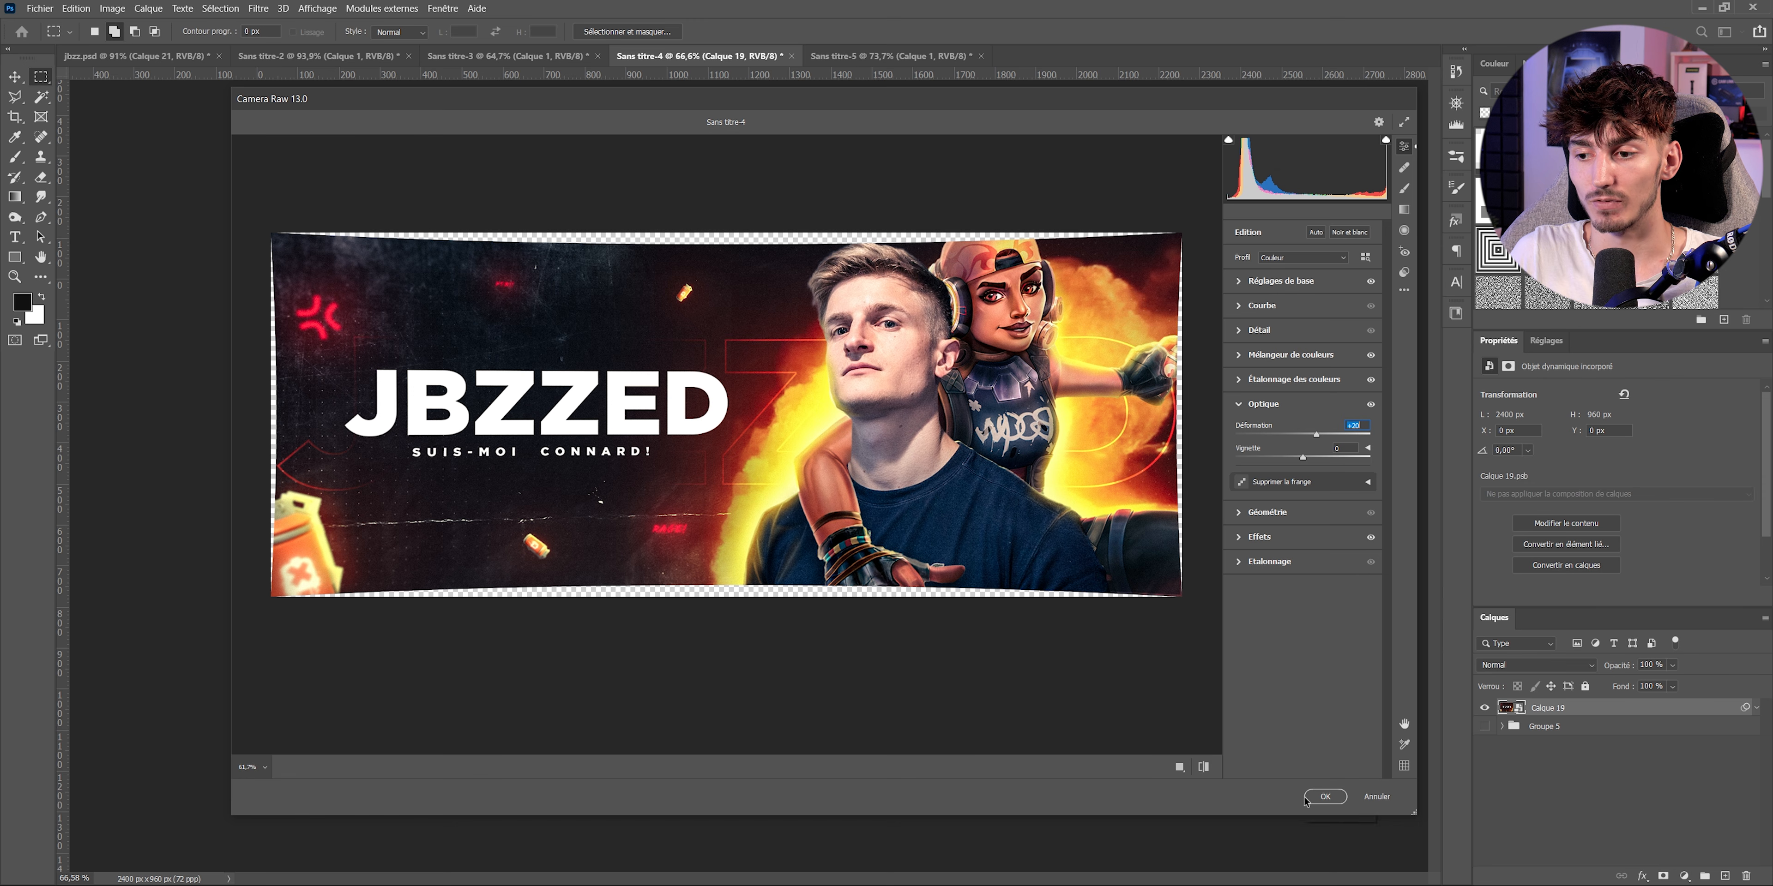
left_click(1320, 798)
- Enlarge the filtered banner layer to about 2602 × 1040 px so it covers the transparent curved edges of the canvas
key("ctrl+t")
key("Return")
scroll(757, 494, "up", 2)
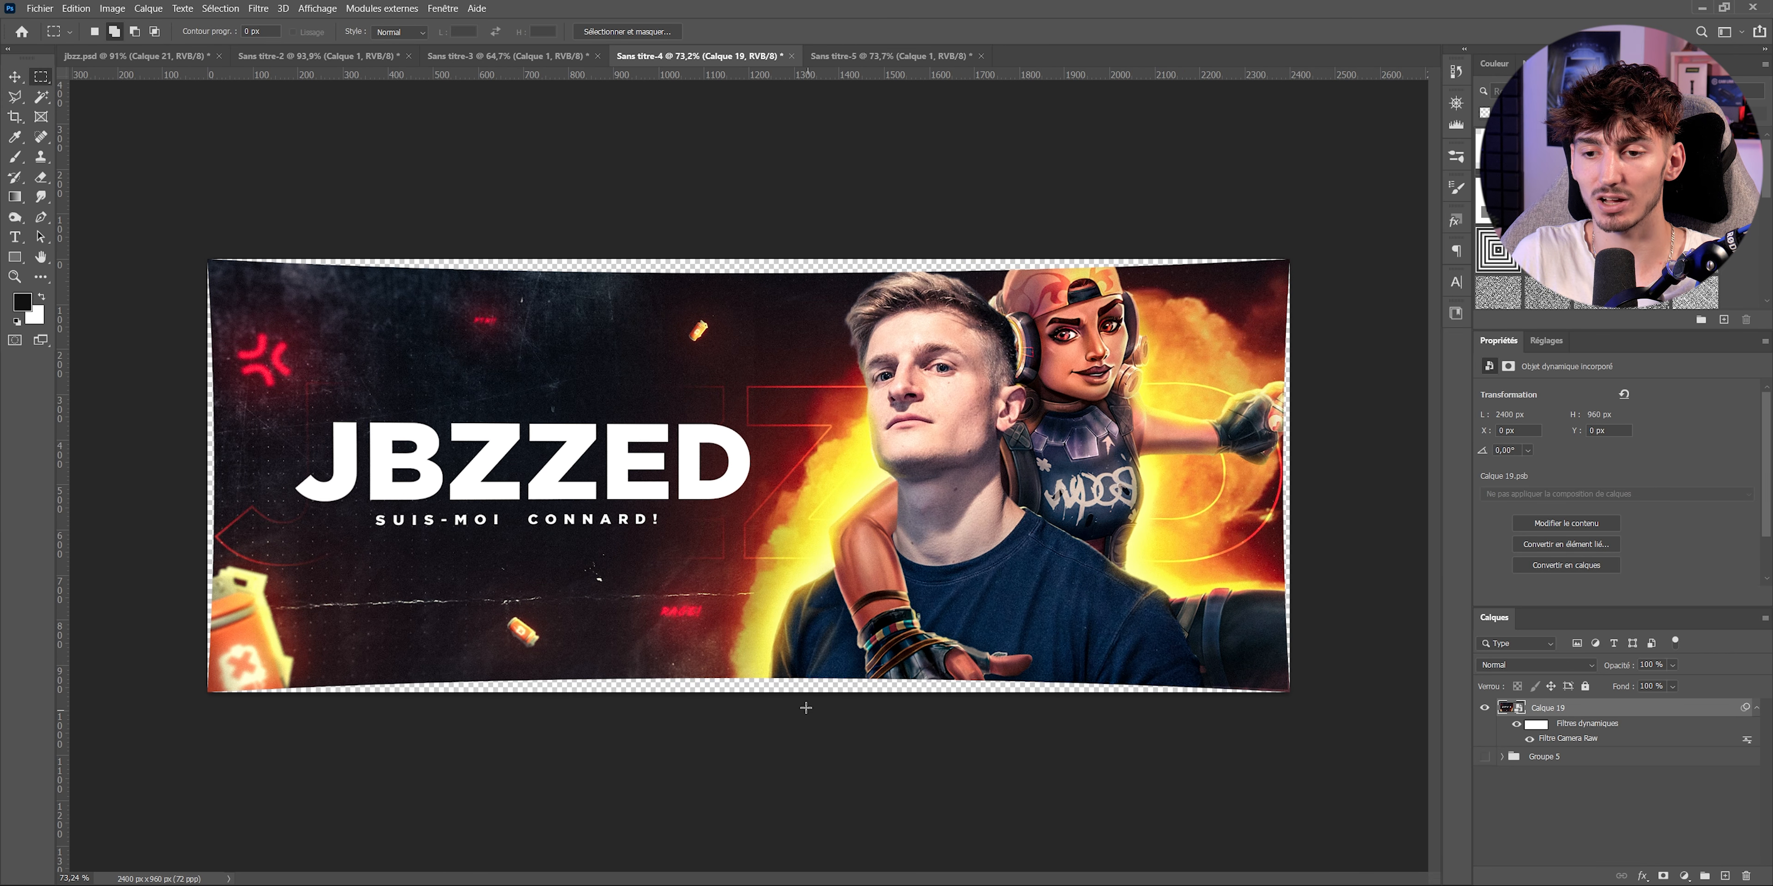
scroll(800, 654, "down", 2)
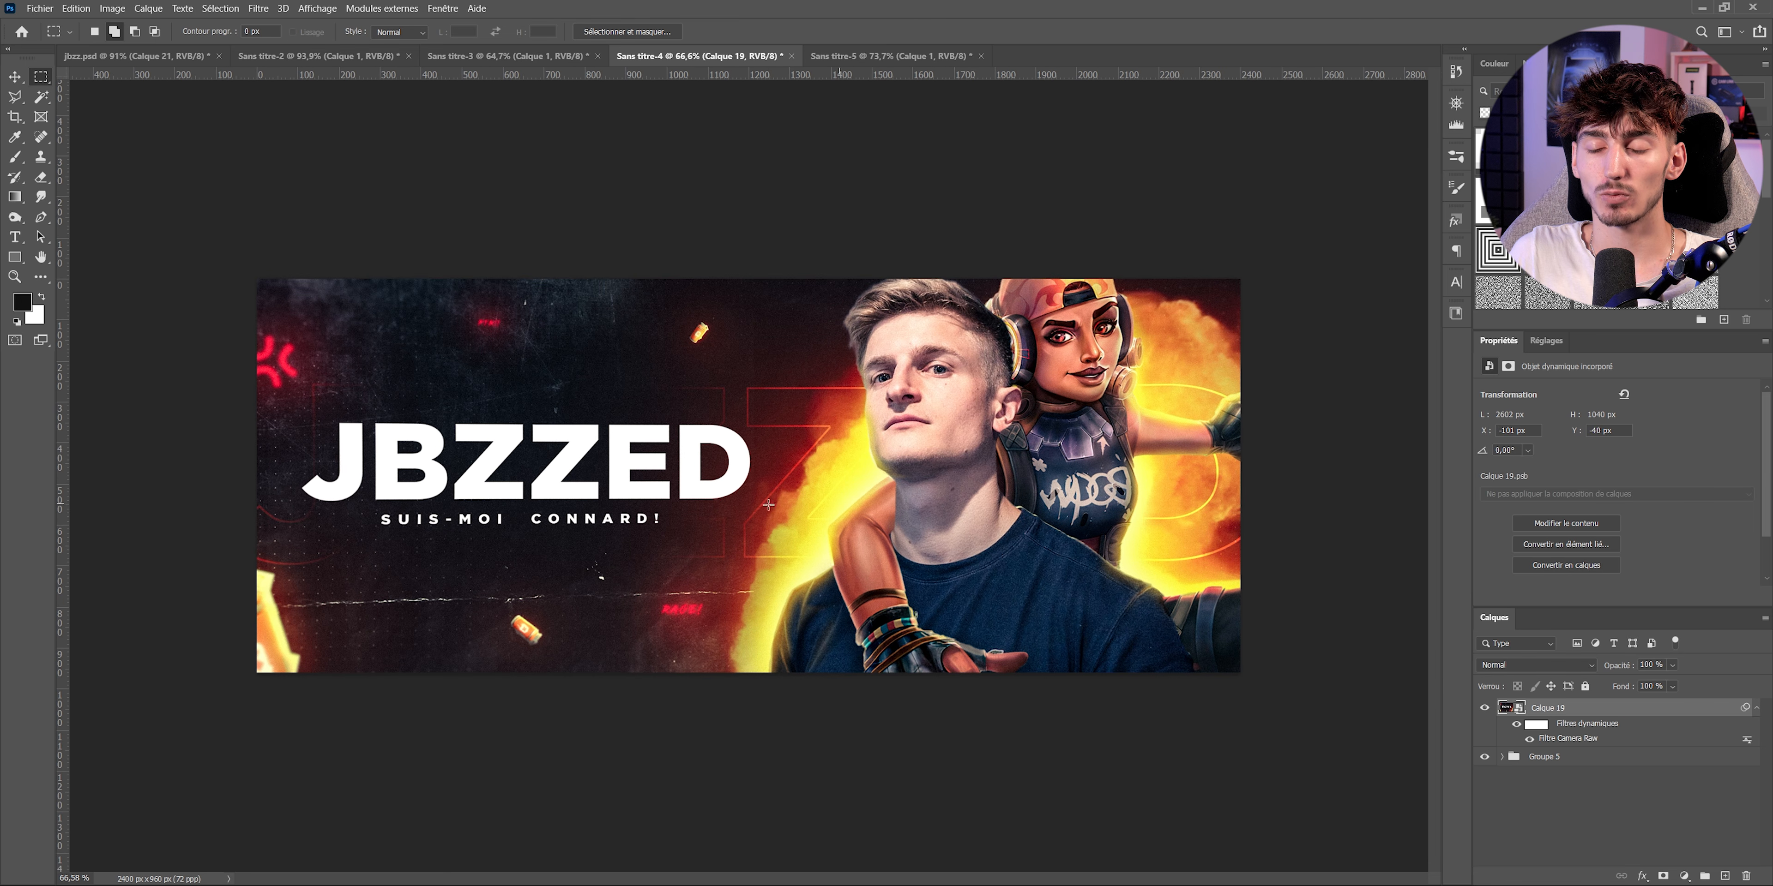